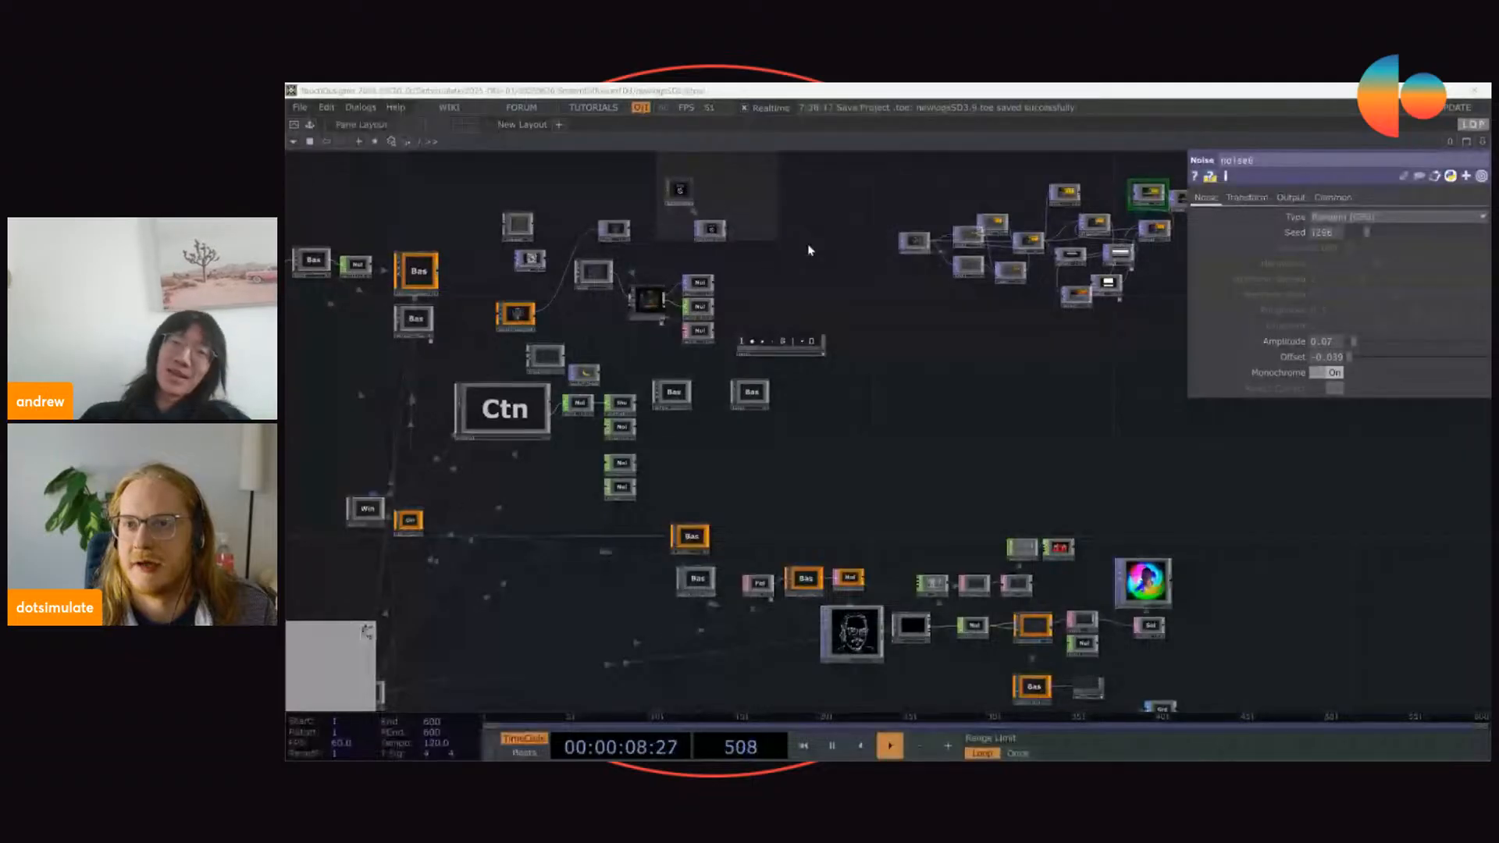
{"action": "left_click_drag", "start_coordinate": [961, 458], "coordinate": [708, 427]}
{"action": "scroll", "coordinate": [708, 427], "scroll_direction": "down", "scroll_amount": 10}
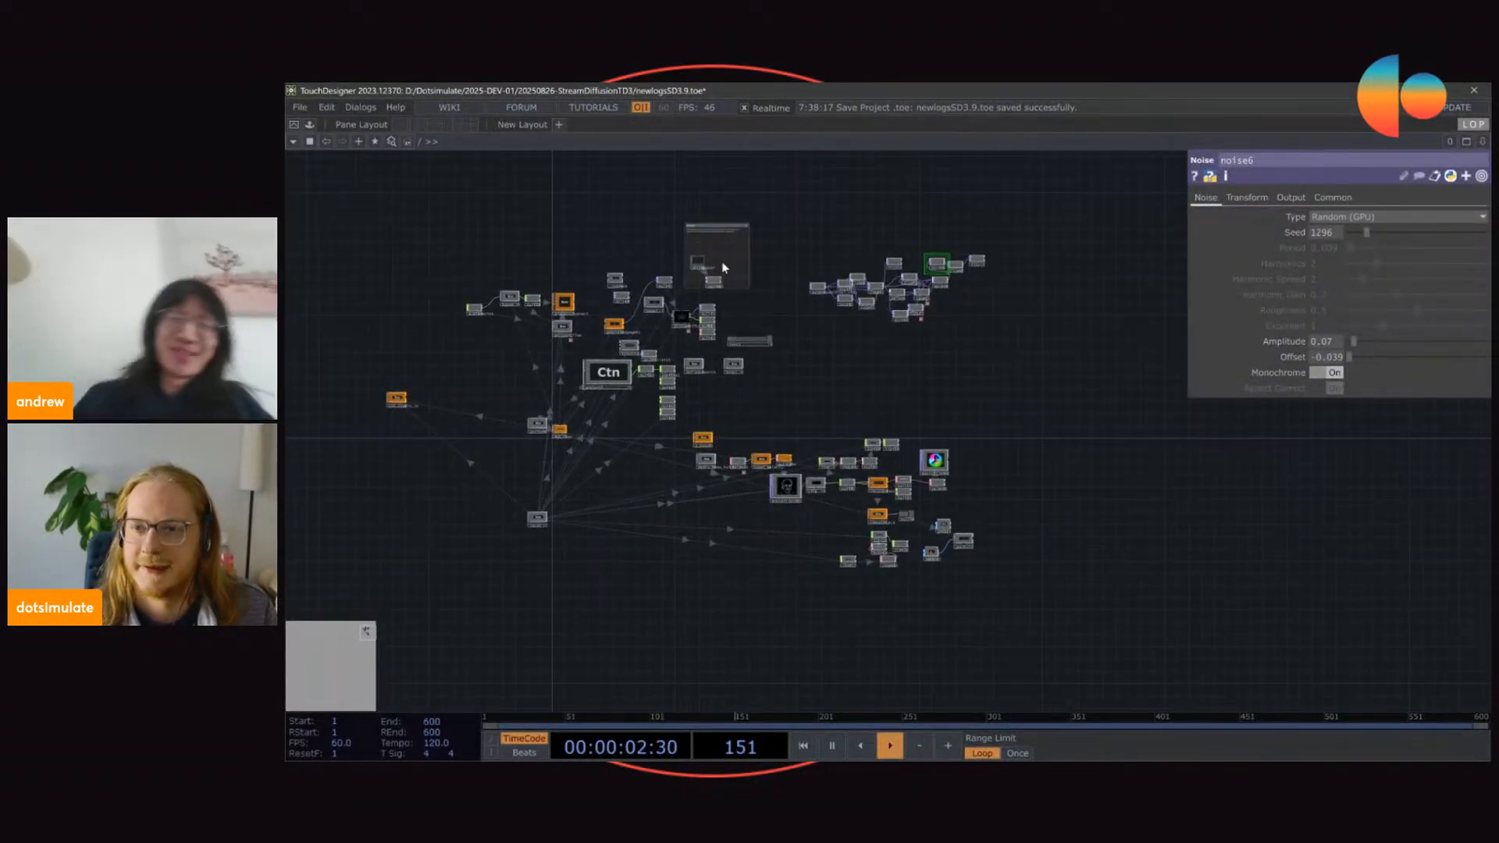
{"action": "scroll", "coordinate": [705, 343], "scroll_direction": "up", "scroll_amount": 5}
{"action": "scroll", "coordinate": [705, 343], "scroll_direction": "down", "scroll_amount": 8}
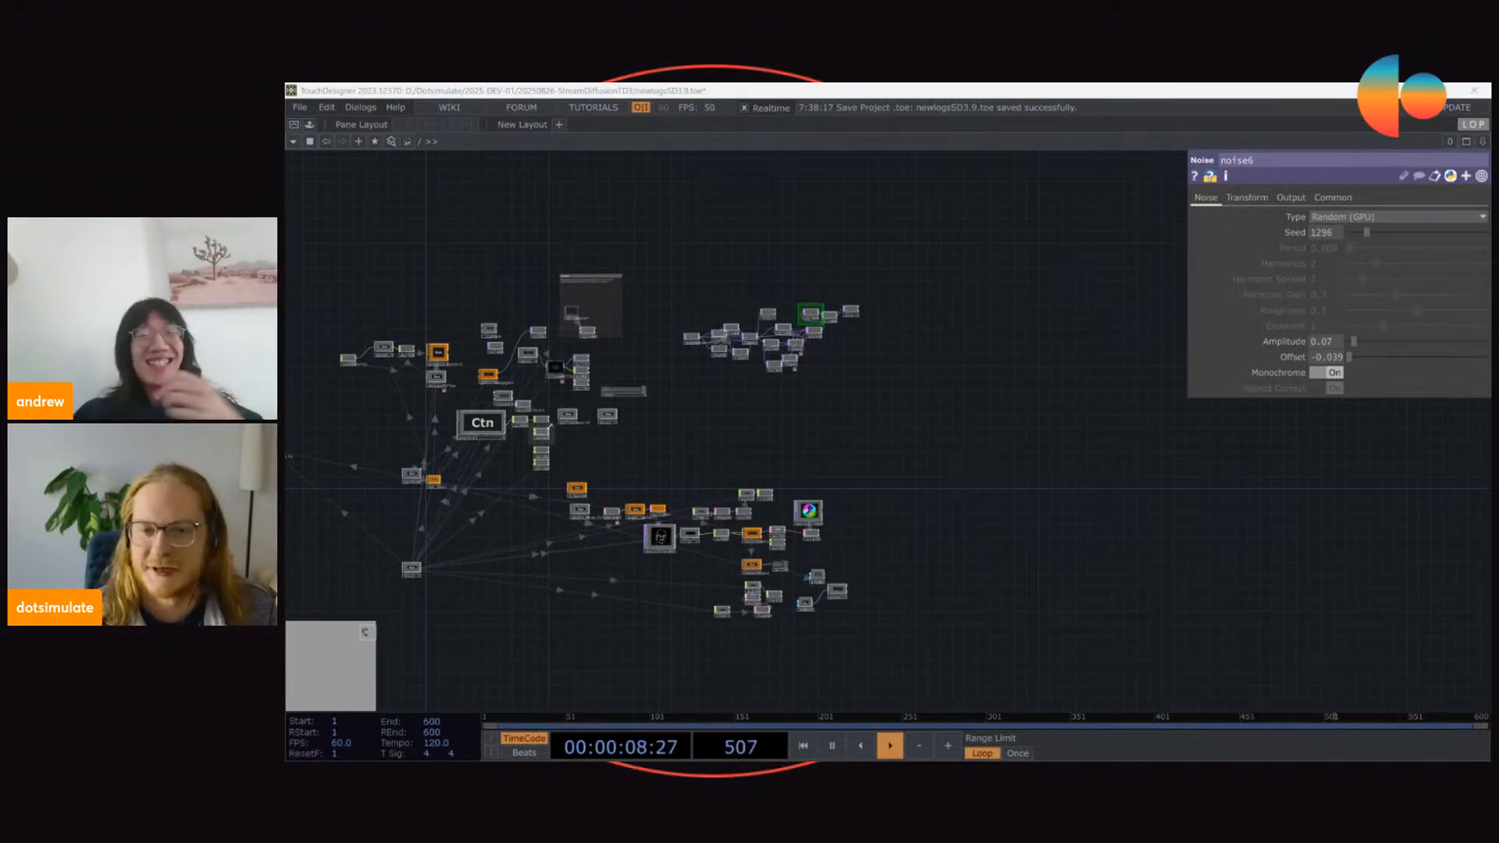
Step: Bring up the new project's network and delete all of its default operators
{"action": "left_click_drag", "start_coordinate": [1218, 758], "coordinate": [937, 84]}
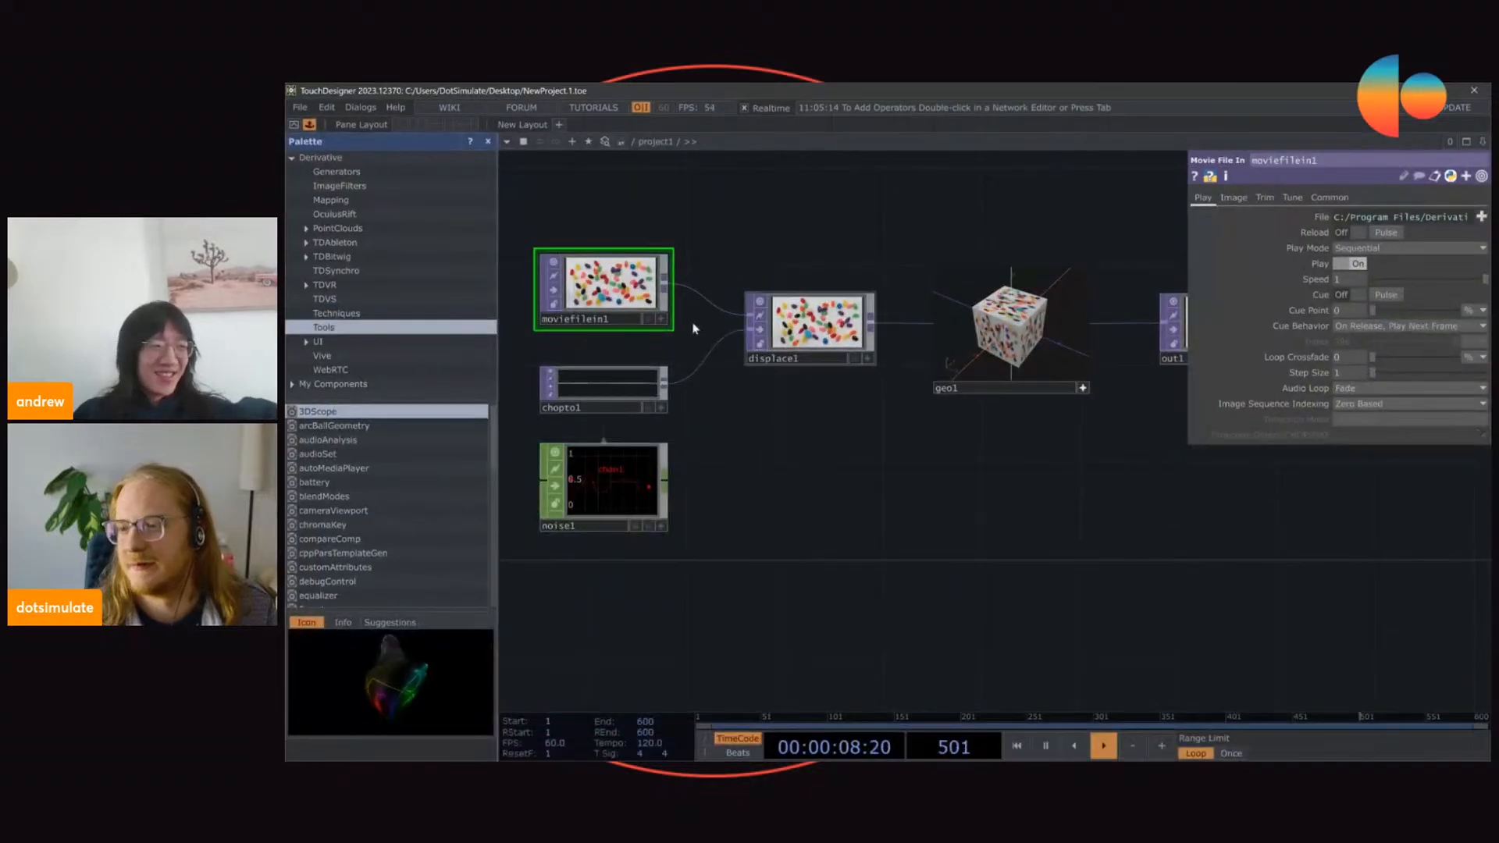
{"action": "left_click_drag", "start_coordinate": [801, 165], "coordinate": [796, 320]}
{"action": "scroll", "coordinate": [734, 320], "scroll_direction": "down", "scroll_amount": 4}
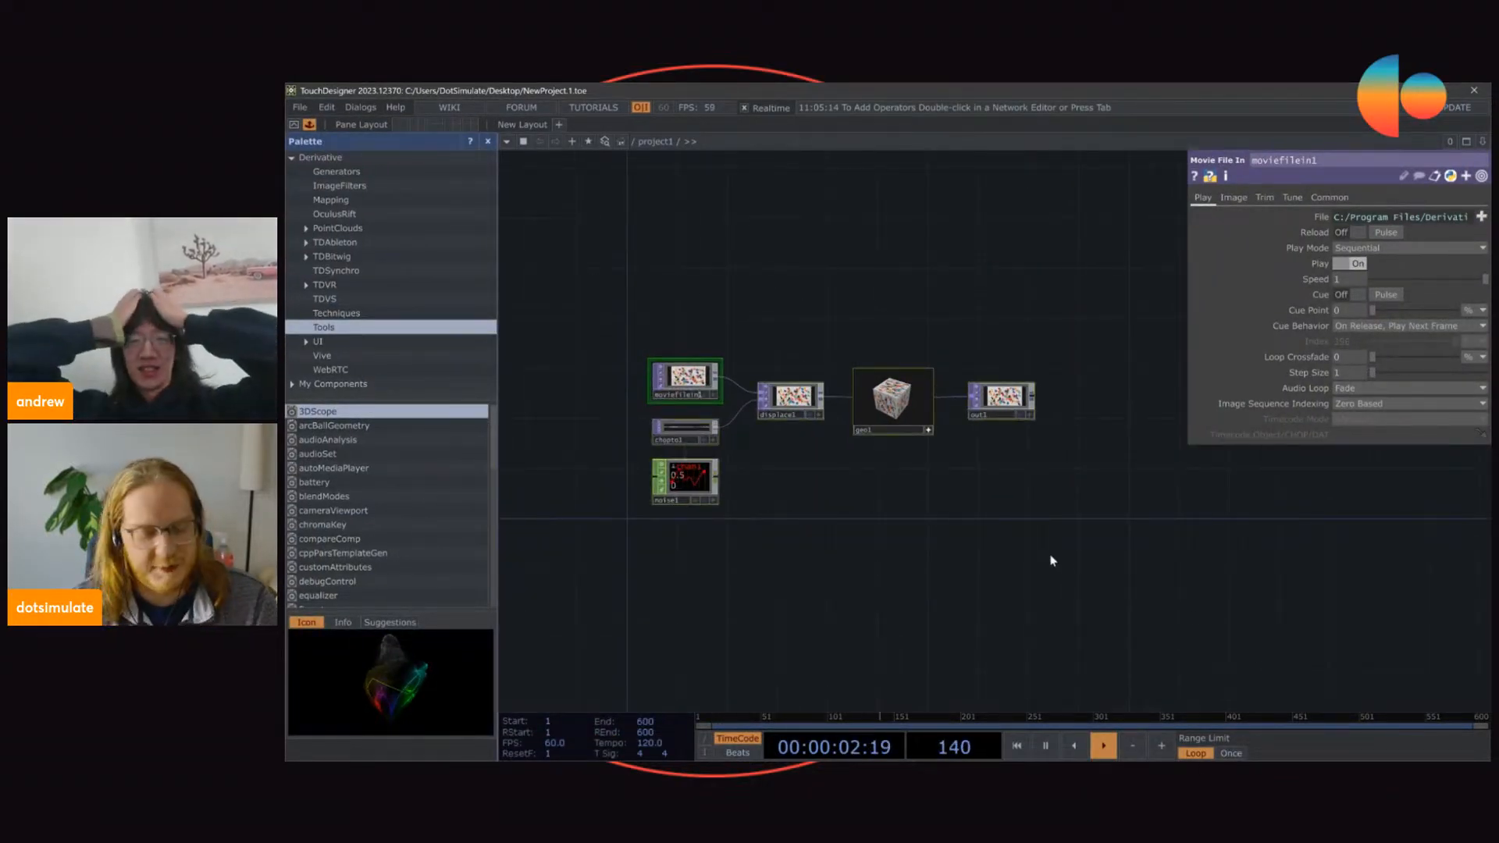
{"action": "key", "text": "ctrl+a"}
{"action": "key", "text": "Delete"}
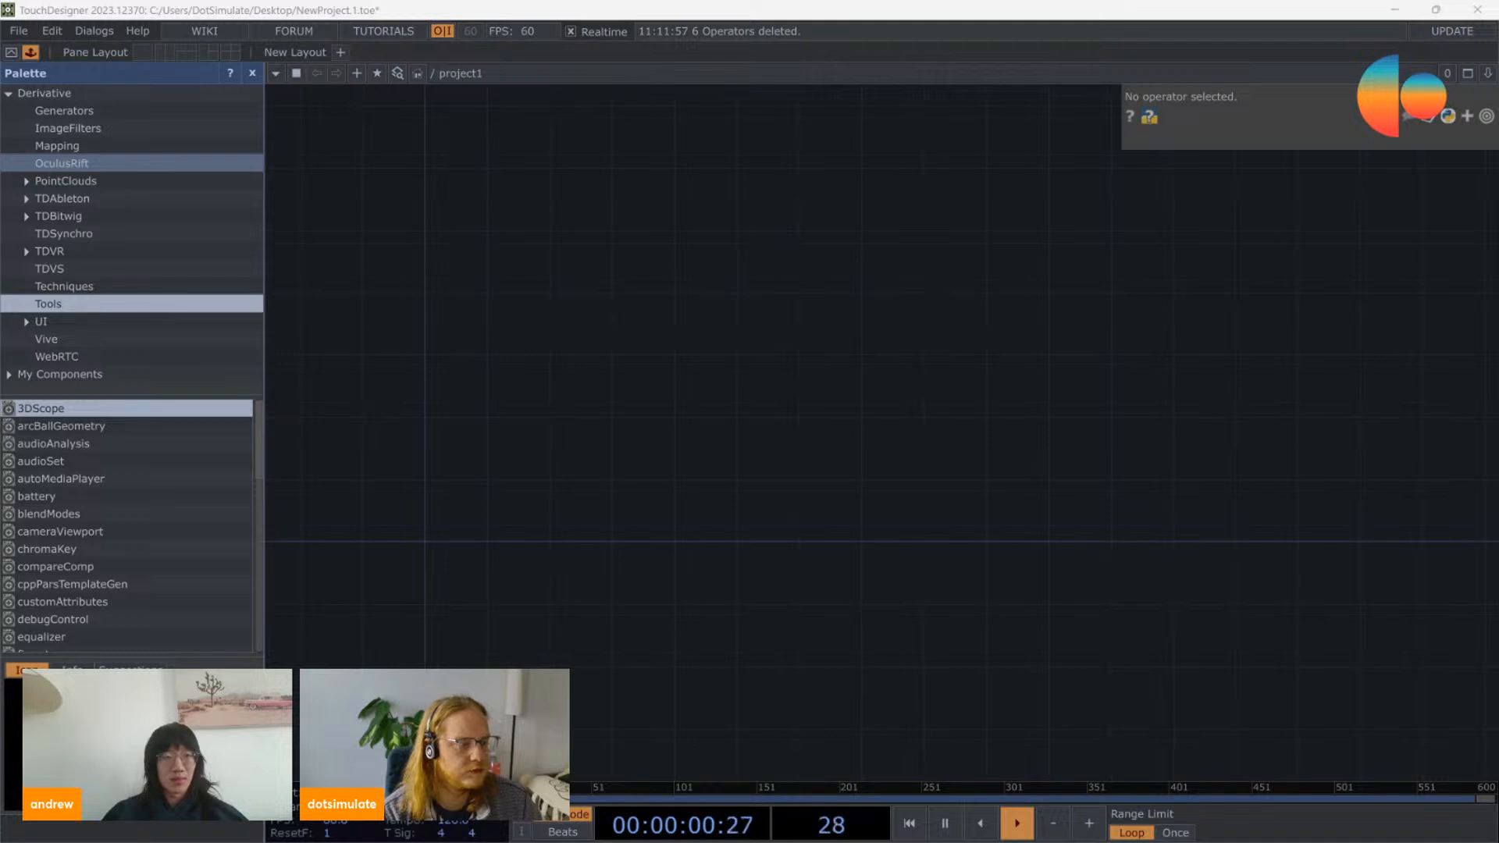
Step: Close the Palette to give the empty network more room
{"action": "key", "text": "alt+Tab"}
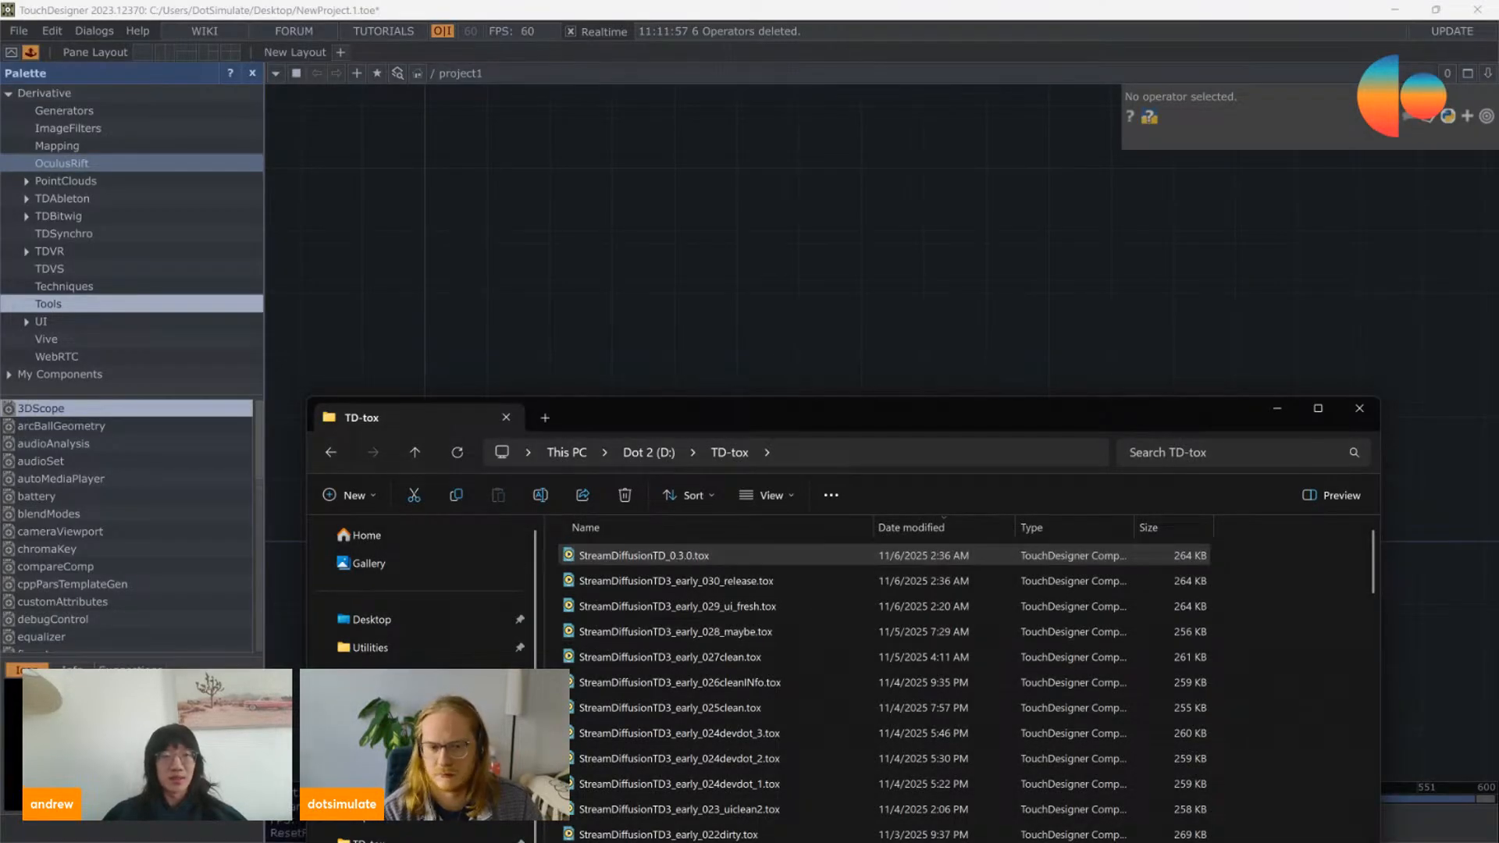
{"action": "left_click", "coordinate": [1290, 405]}
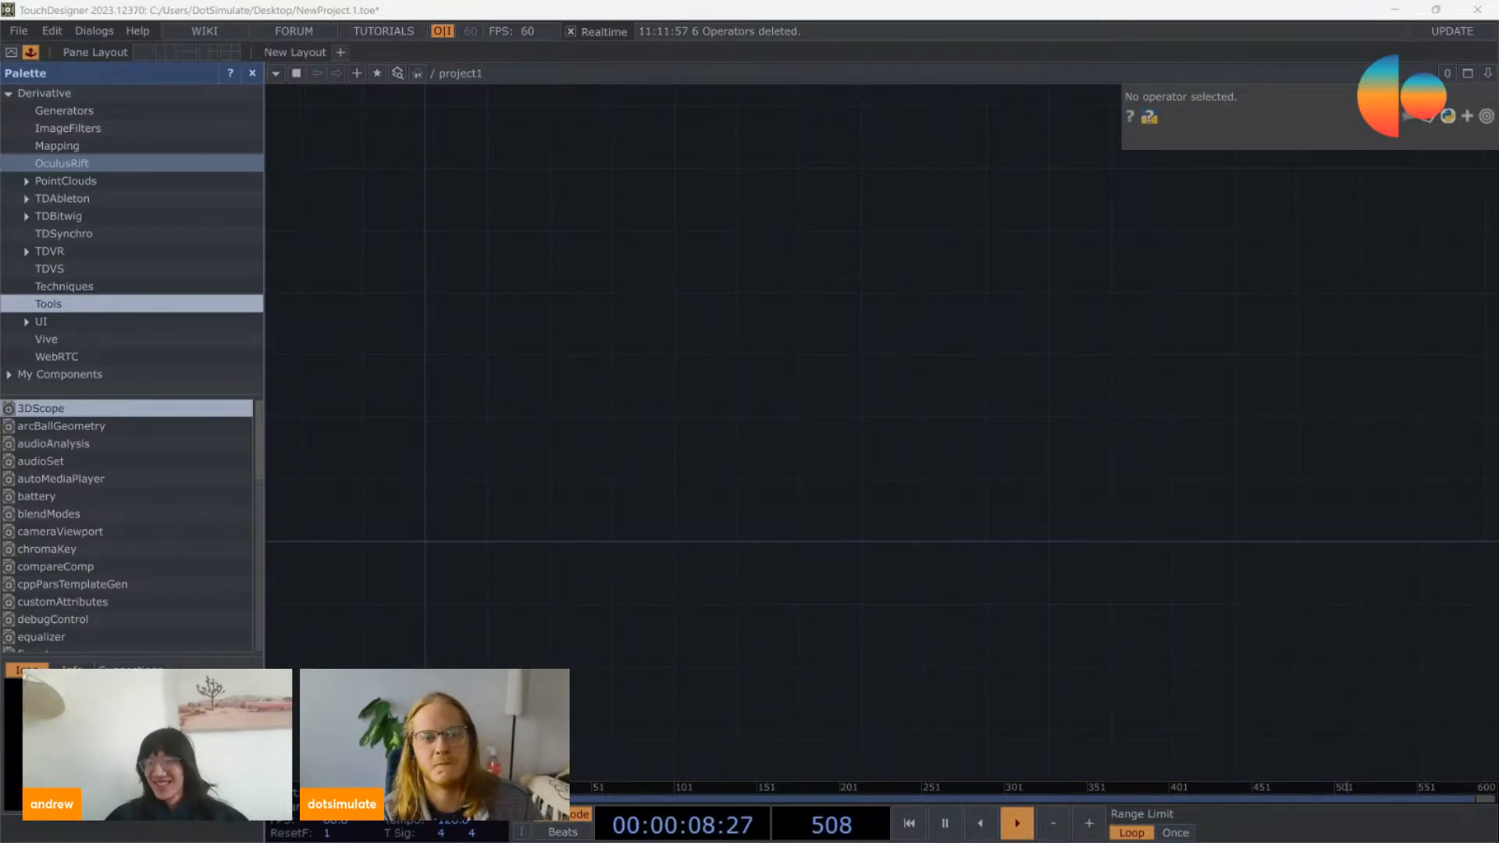
{"action": "left_click", "coordinate": [708, 390]}
{"action": "scroll", "coordinate": [625, 353], "scroll_direction": "down", "scroll_amount": 5}
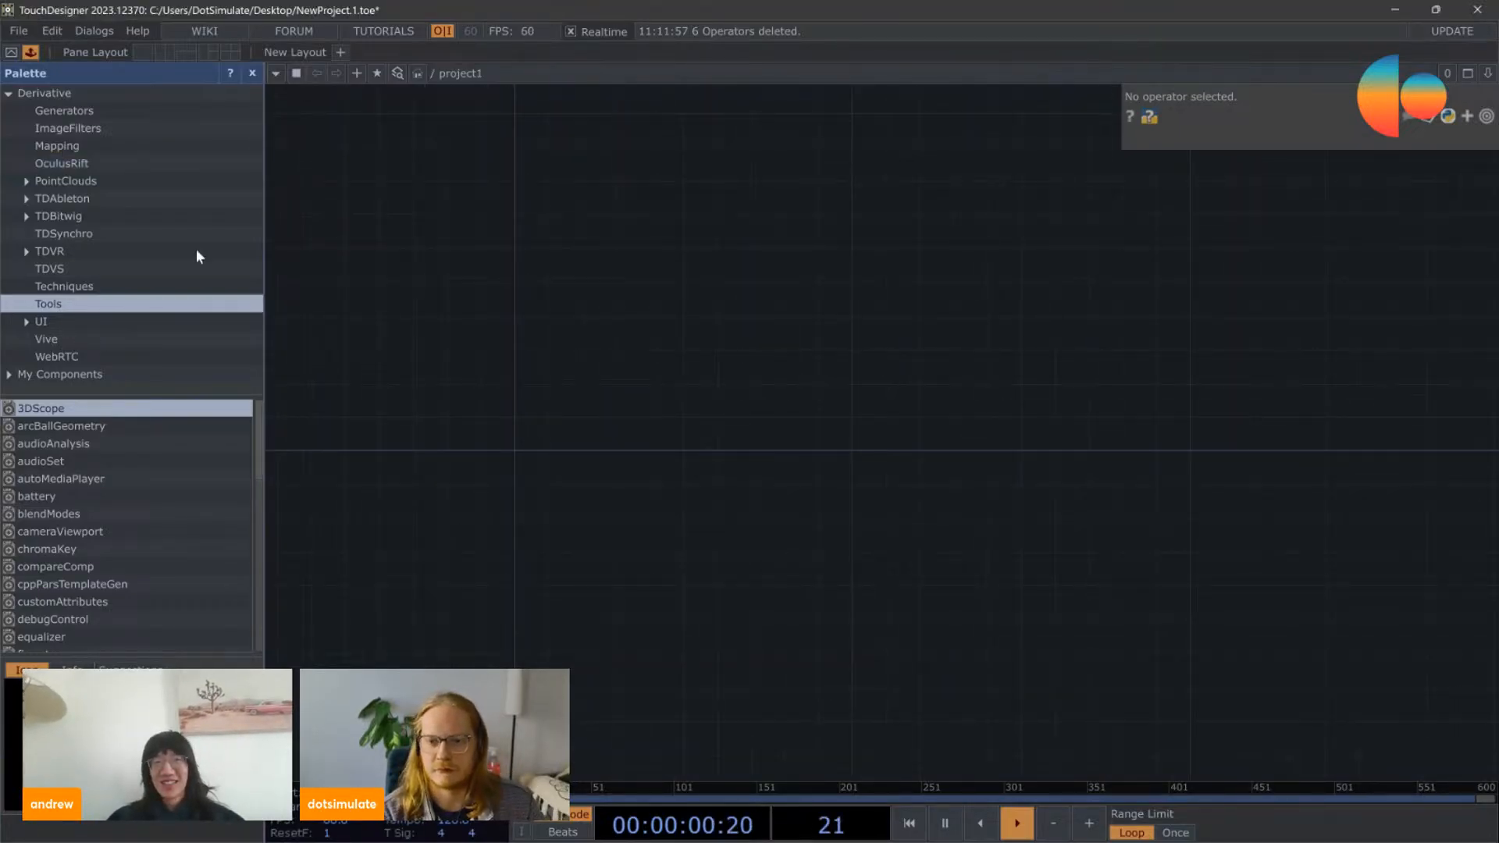
{"action": "left_click", "coordinate": [252, 73]}
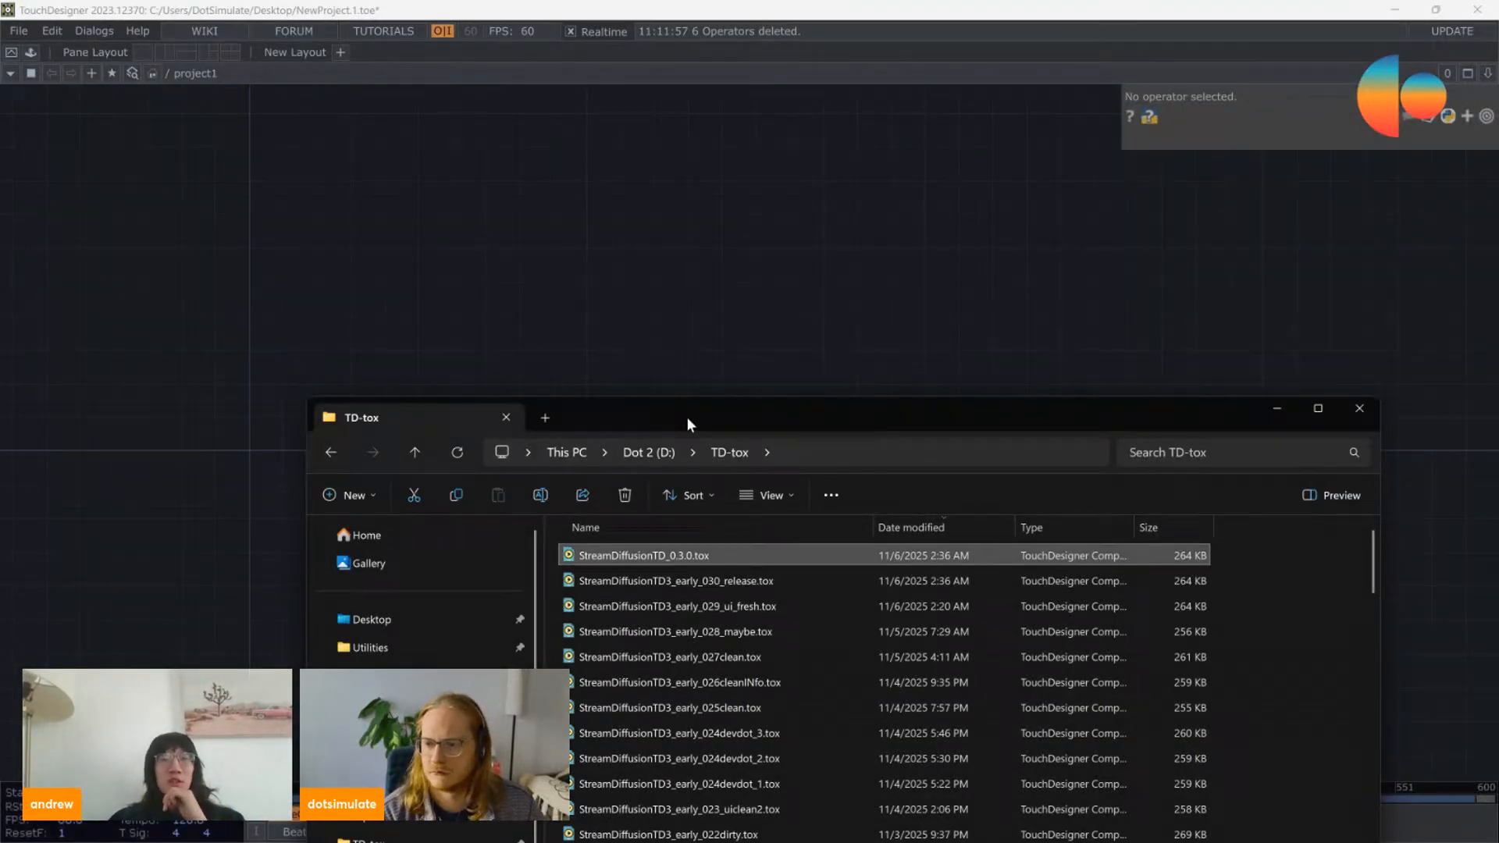
Step: Load StreamDiffusionTD_0.3.0.tox from the TD-tox folder into the empty project network
{"action": "left_click_drag", "start_coordinate": [687, 417], "coordinate": [727, 142]}
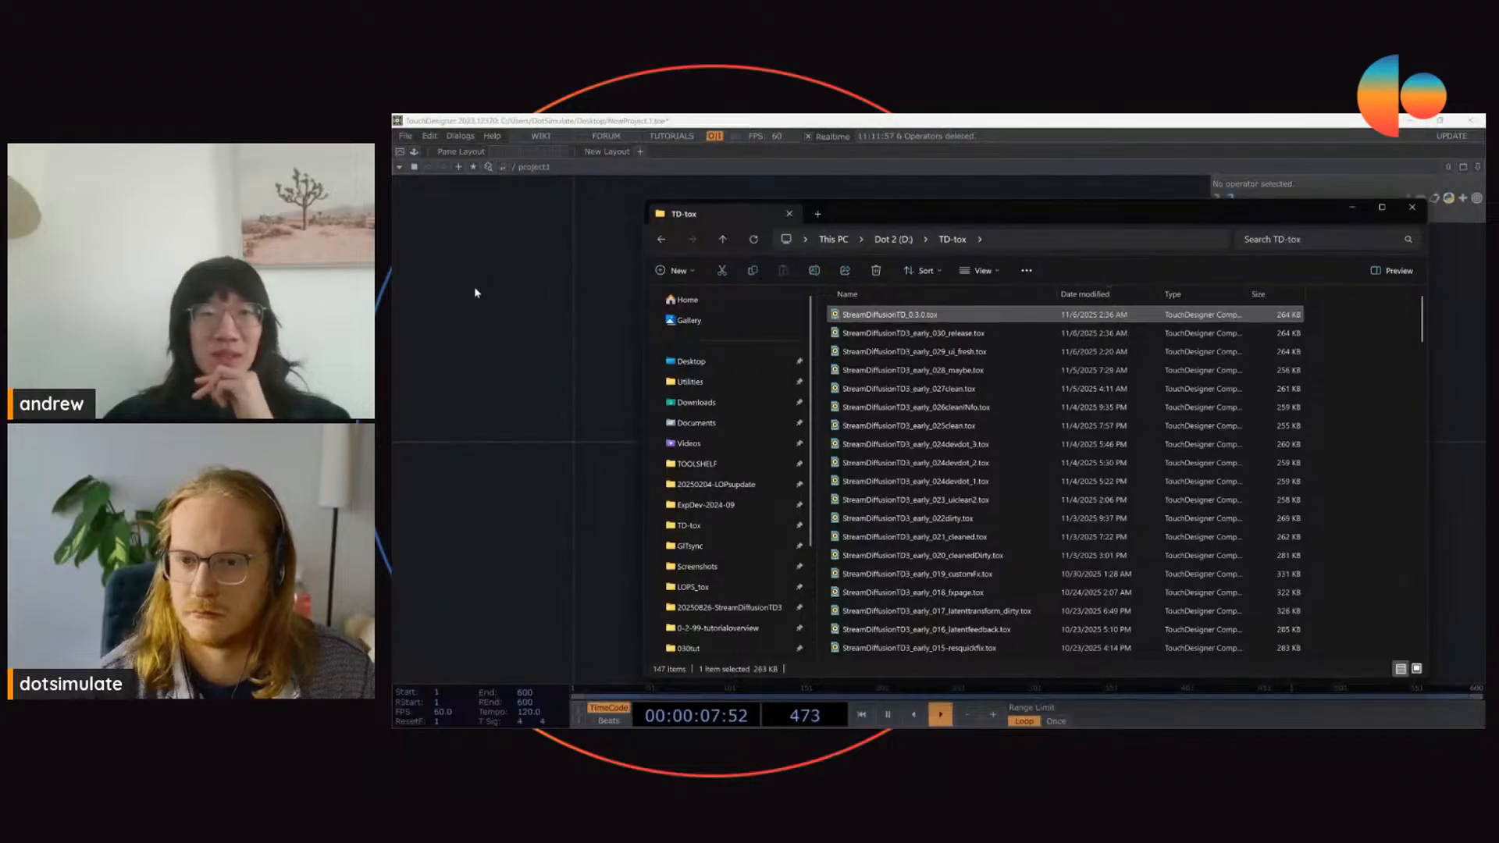
{"action": "left_click", "coordinate": [515, 354]}
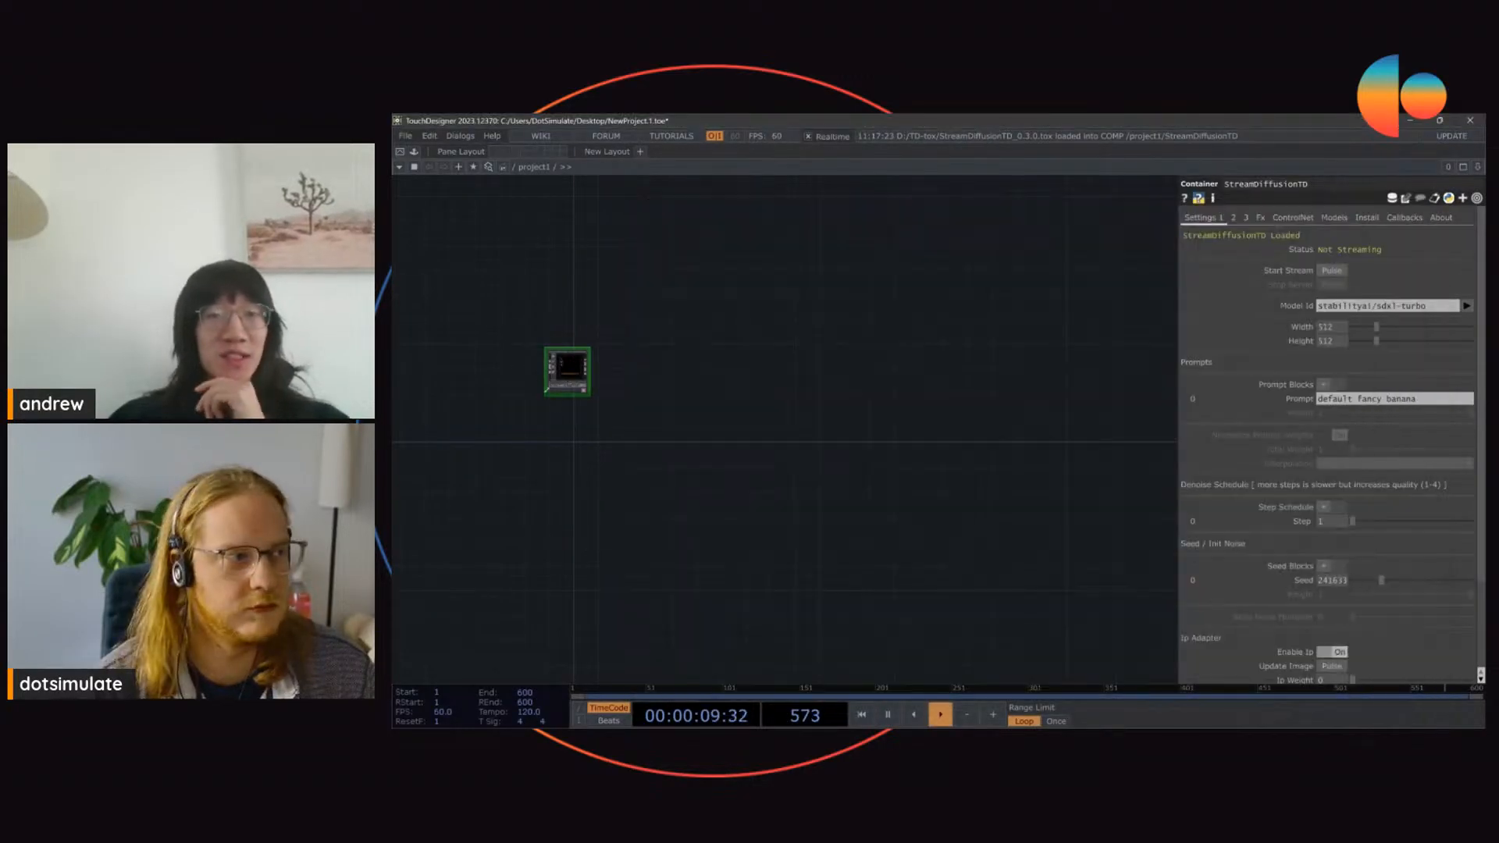
{"action": "scroll", "coordinate": [560, 374], "scroll_direction": "up", "scroll_amount": 5}
{"action": "left_click_drag", "start_coordinate": [581, 409], "coordinate": [1039, 461]}
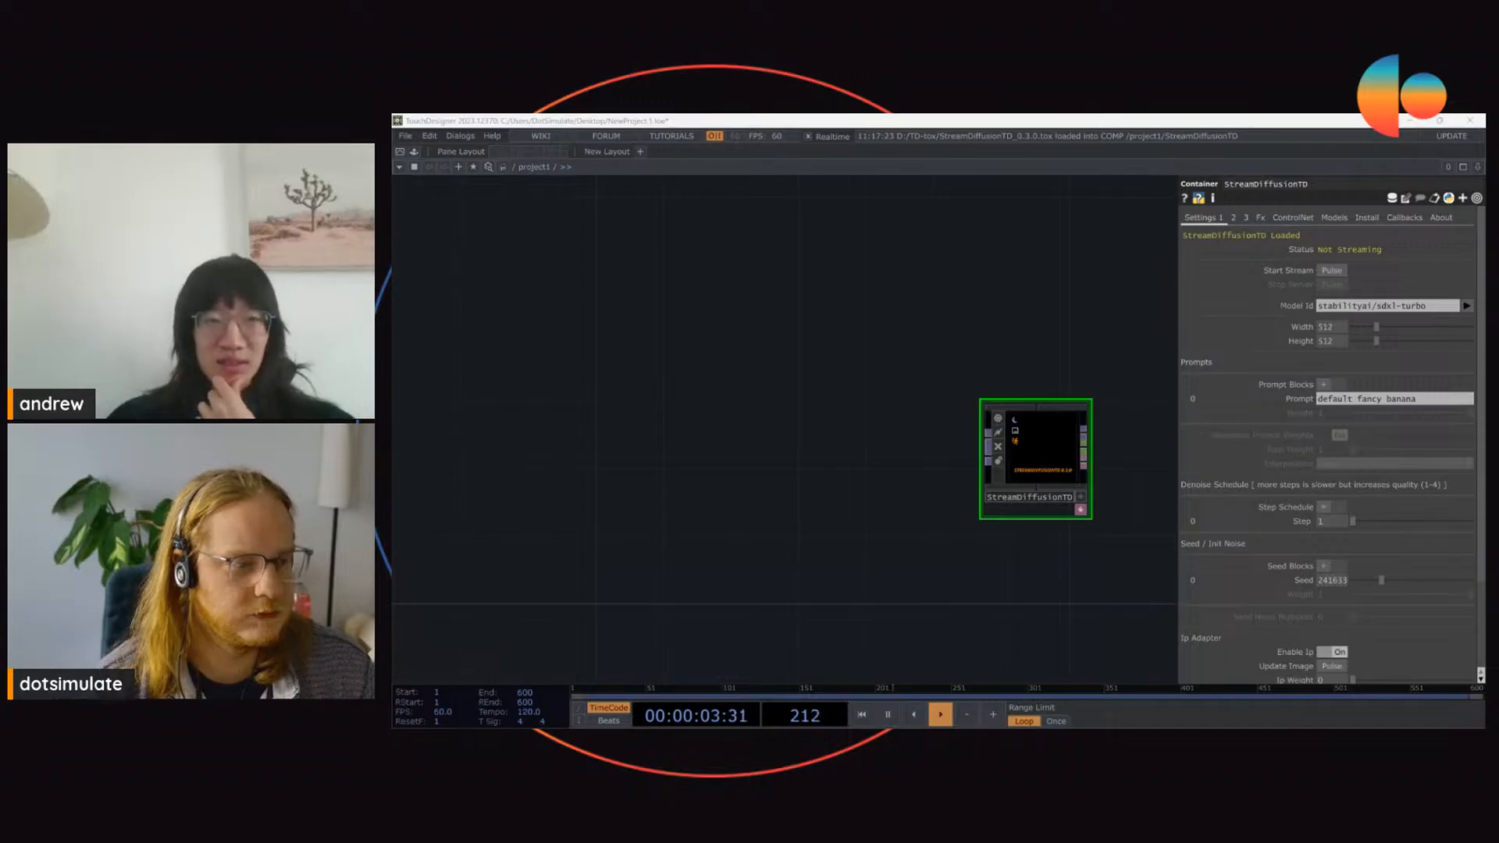
{"action": "left_click_drag", "start_coordinate": [870, 478], "coordinate": [806, 465]}
{"action": "scroll", "coordinate": [1074, 453], "scroll_direction": "up", "scroll_amount": 1}
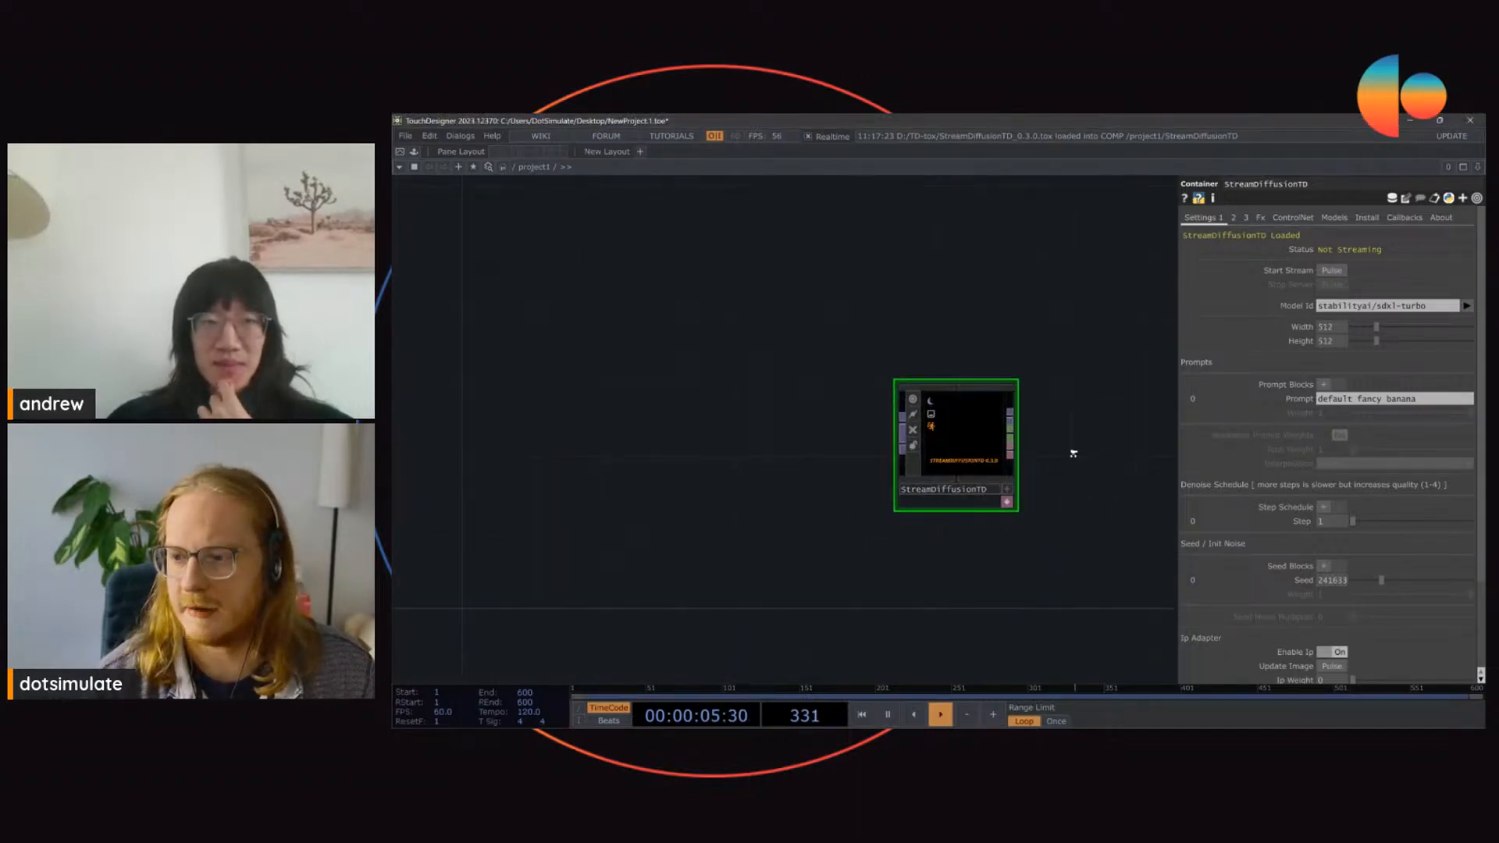
{"action": "scroll", "coordinate": [1073, 452], "scroll_direction": "up", "scroll_amount": 3}
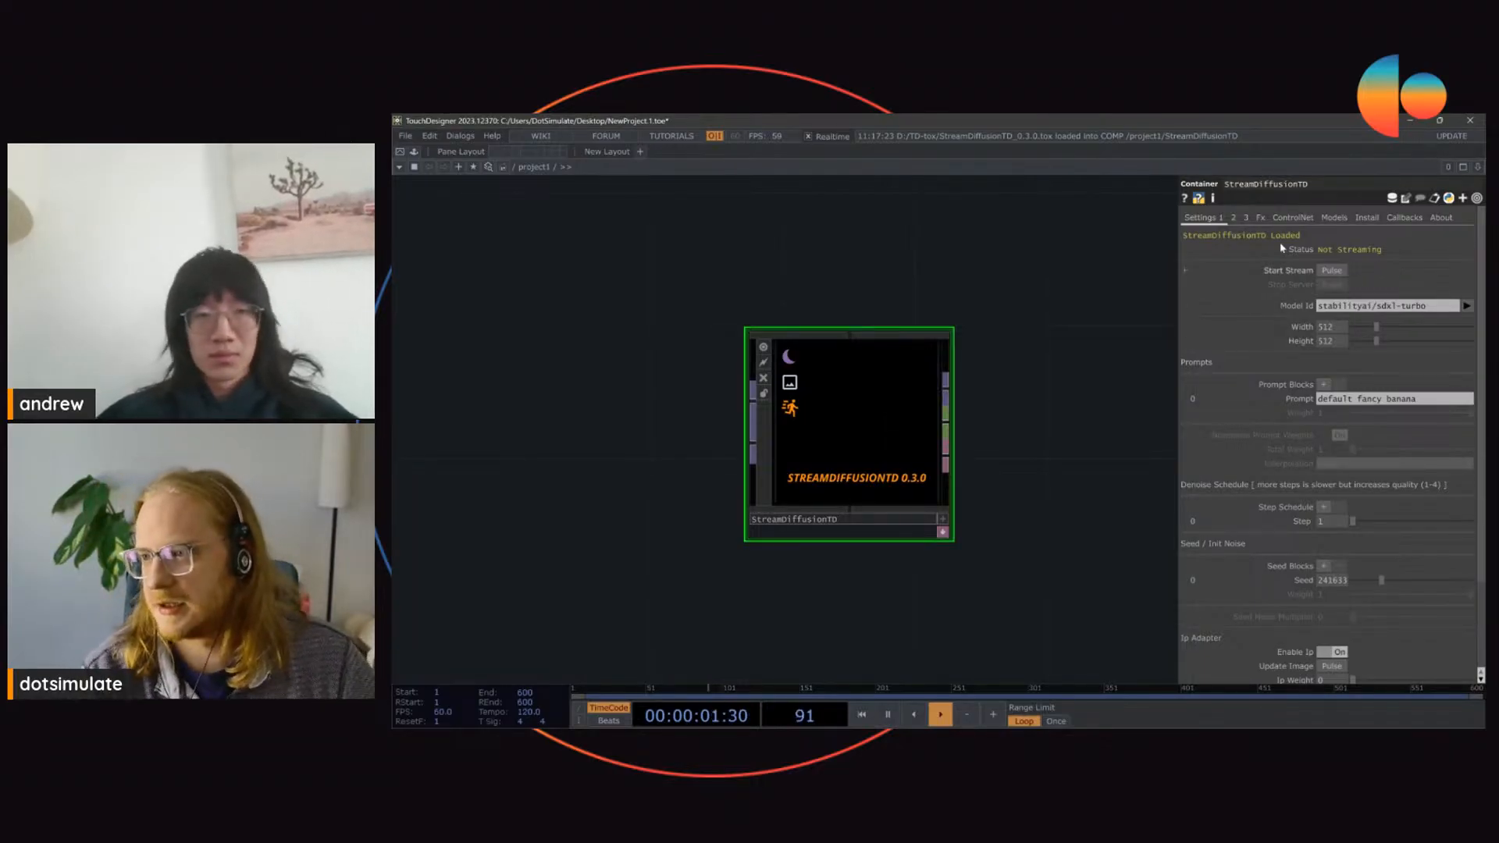
Step: Examine the StreamDiffusionTD component's parameter pages, including the further settings, Fx, ControlNet, Models, Install and Callbacks
{"action": "left_click", "coordinate": [1232, 218]}
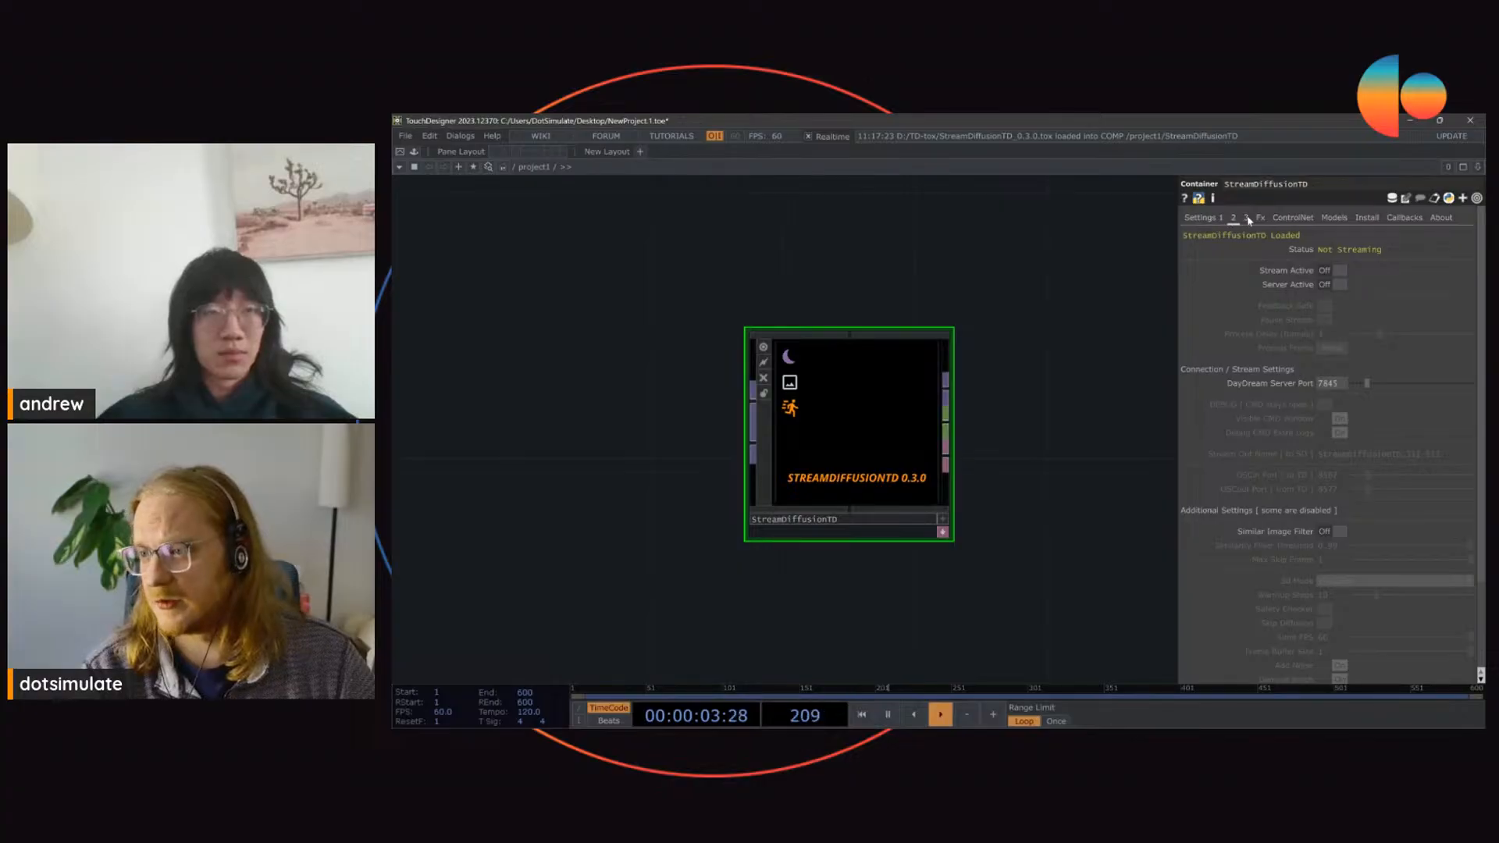
{"action": "left_click", "coordinate": [1247, 218]}
{"action": "left_click", "coordinate": [1263, 219]}
{"action": "left_click", "coordinate": [1292, 219]}
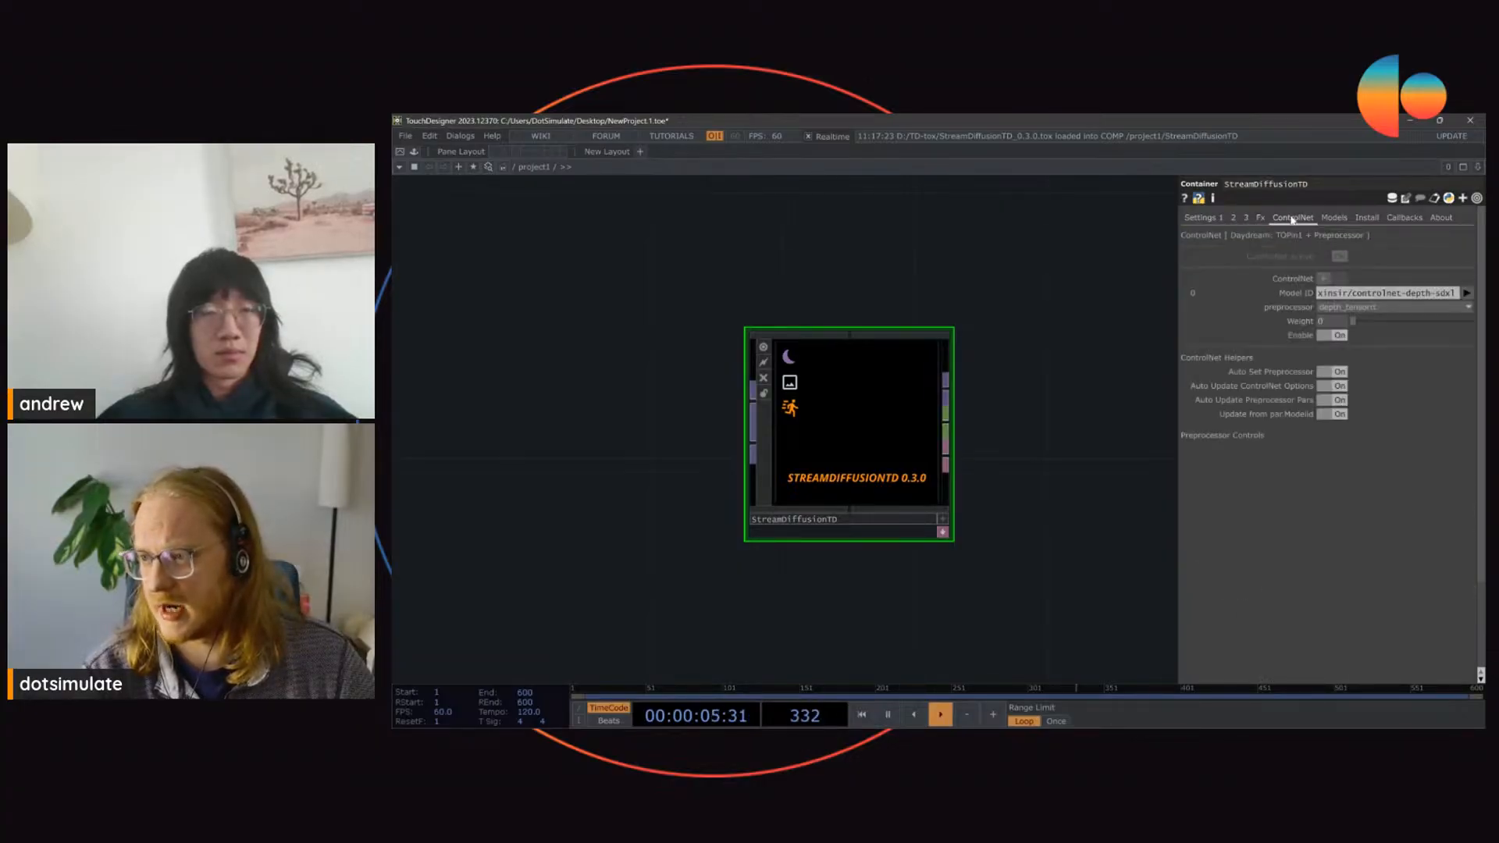
{"action": "left_click", "coordinate": [1335, 218]}
{"action": "left_click", "coordinate": [1366, 218]}
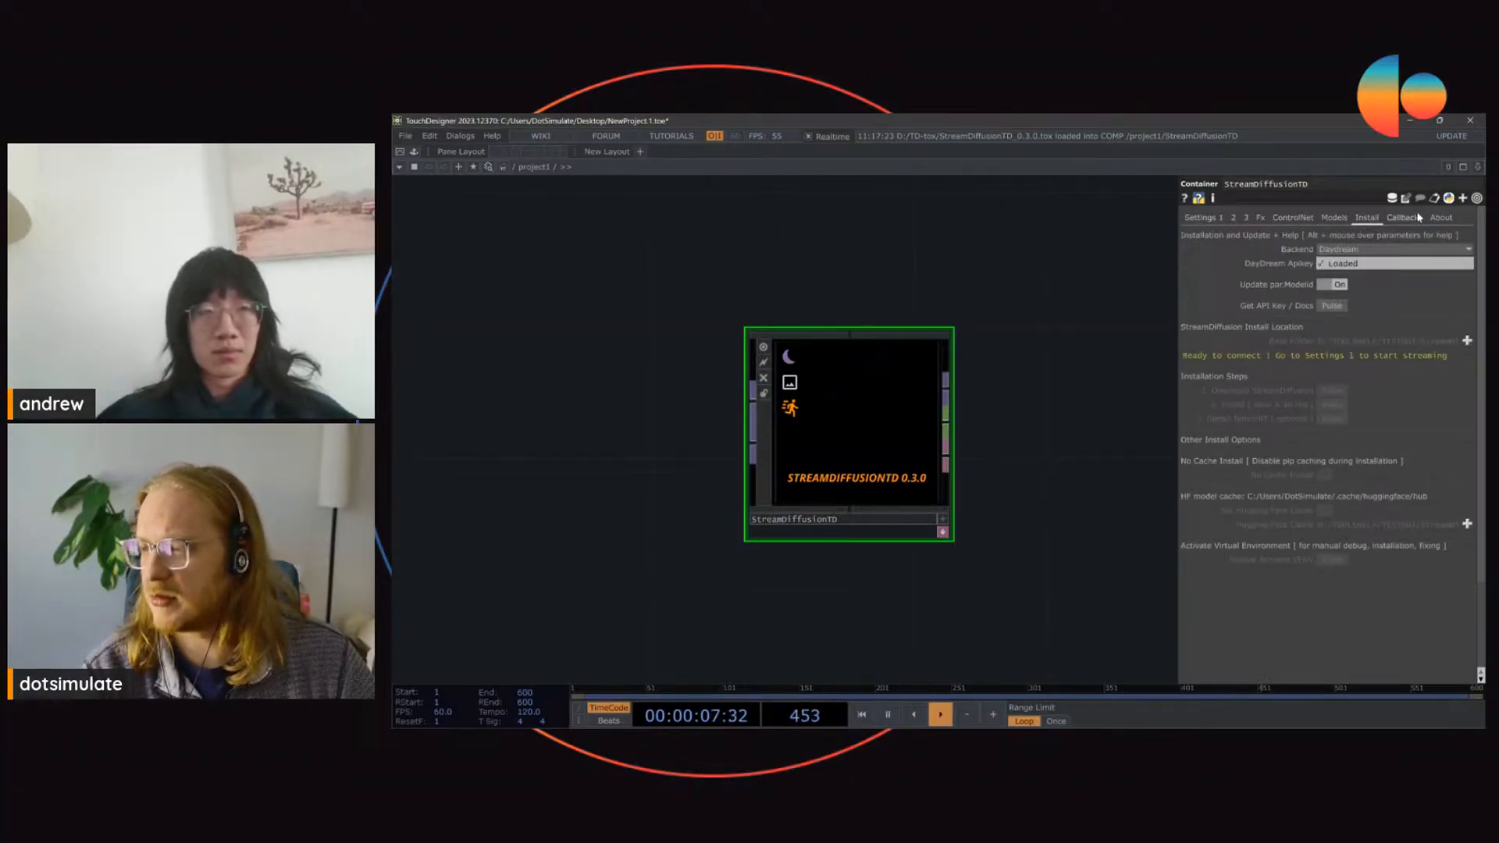
{"action": "left_click", "coordinate": [1405, 218]}
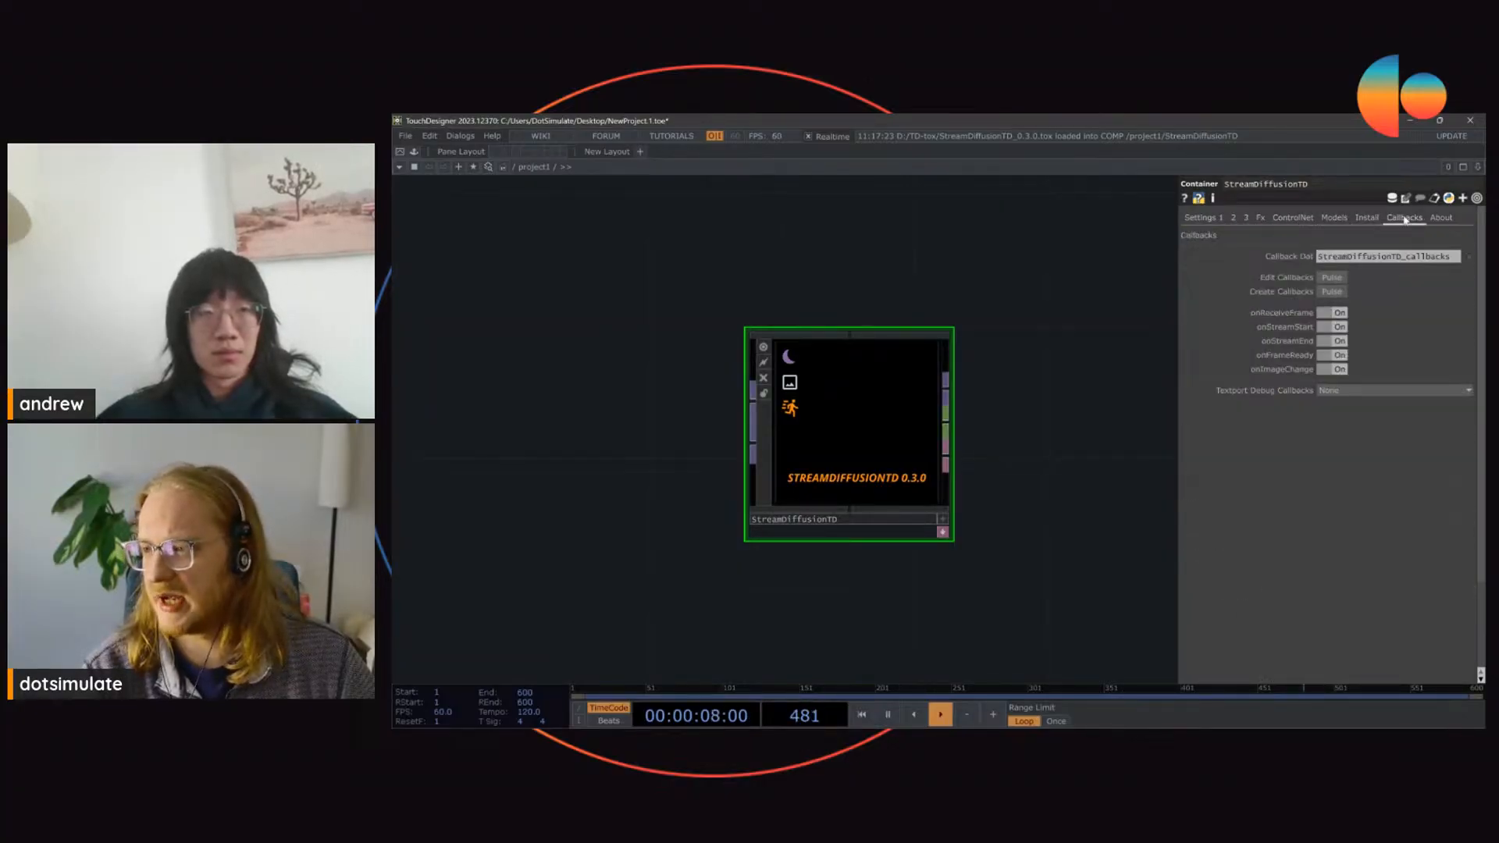
{"action": "left_click", "coordinate": [1202, 218]}
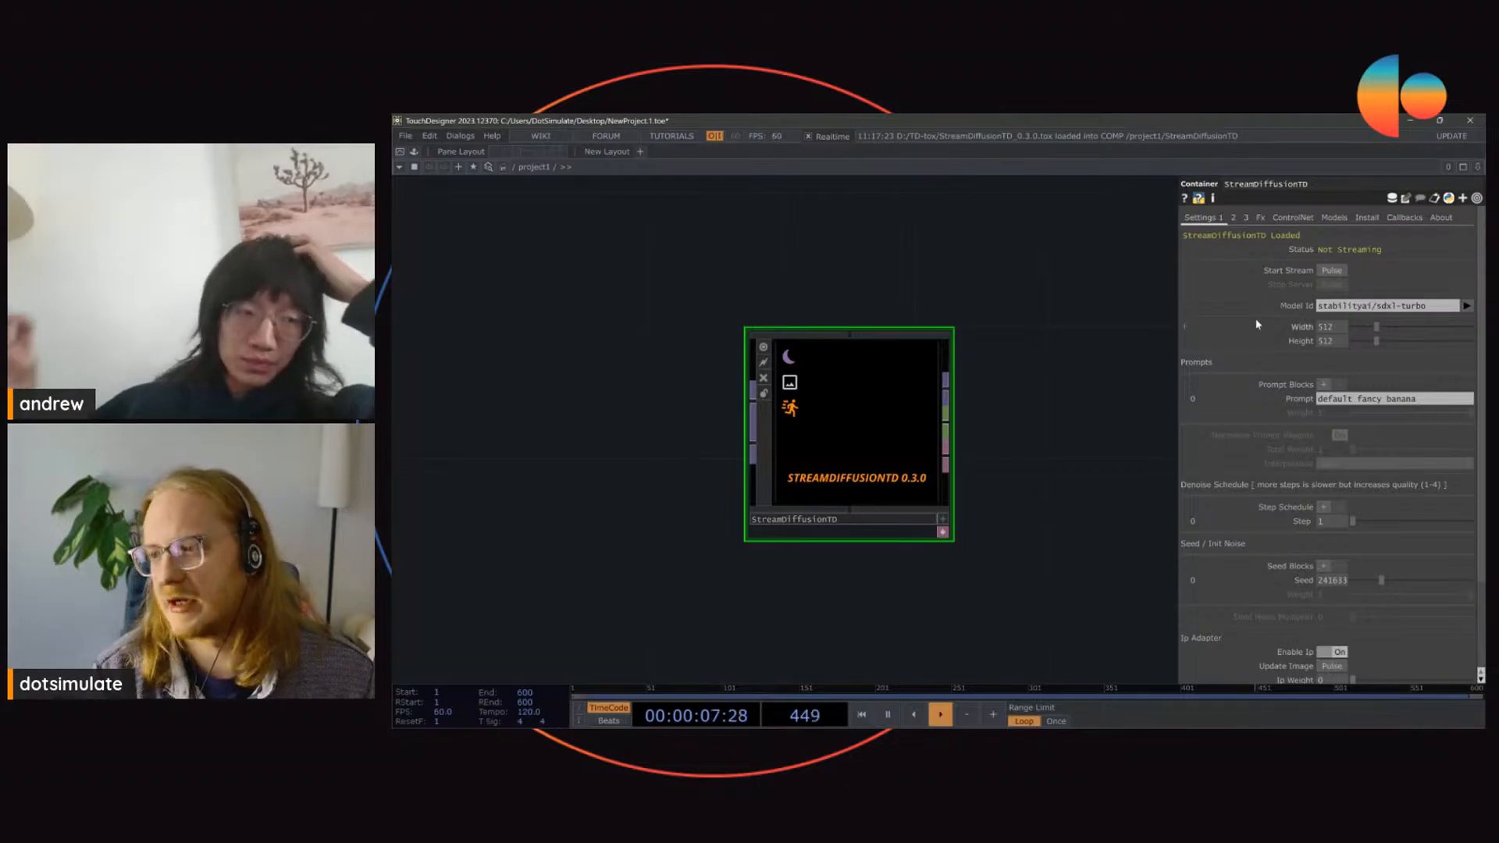
Step: Try out extra prompt blocks below the default prompt and remove them again
{"action": "mouse_move", "coordinate": [1376, 328]}
{"action": "left_mouse_down"}
{"action": "mouse_move", "coordinate": [1344, 338]}
{"action": "mouse_move", "coordinate": [1414, 339]}
{"action": "mouse_move", "coordinate": [1377, 335]}
{"action": "left_mouse_up"}
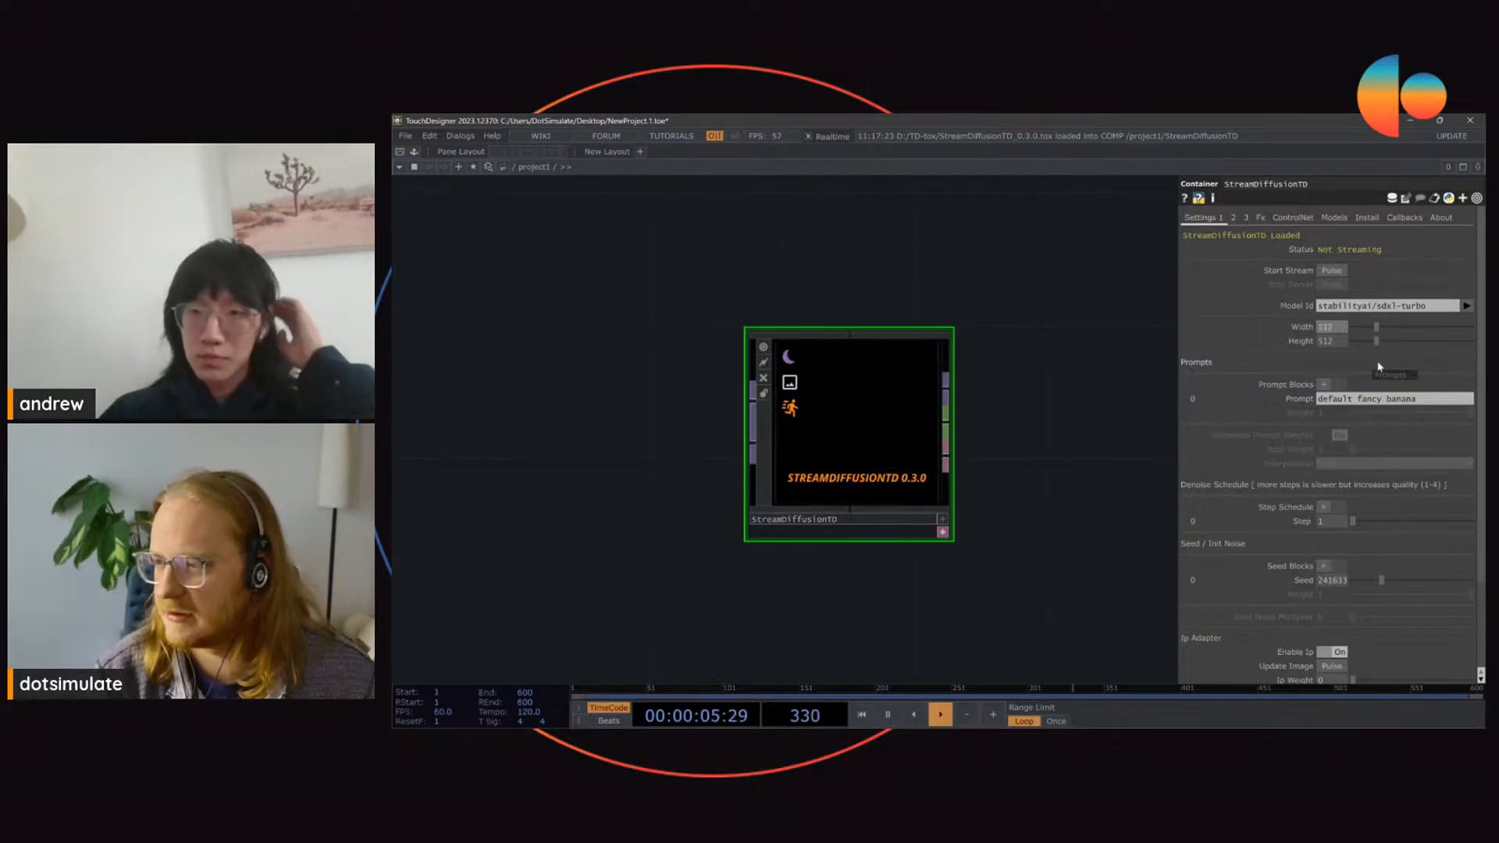
{"action": "left_click_drag", "start_coordinate": [1434, 400], "coordinate": [1321, 407]}
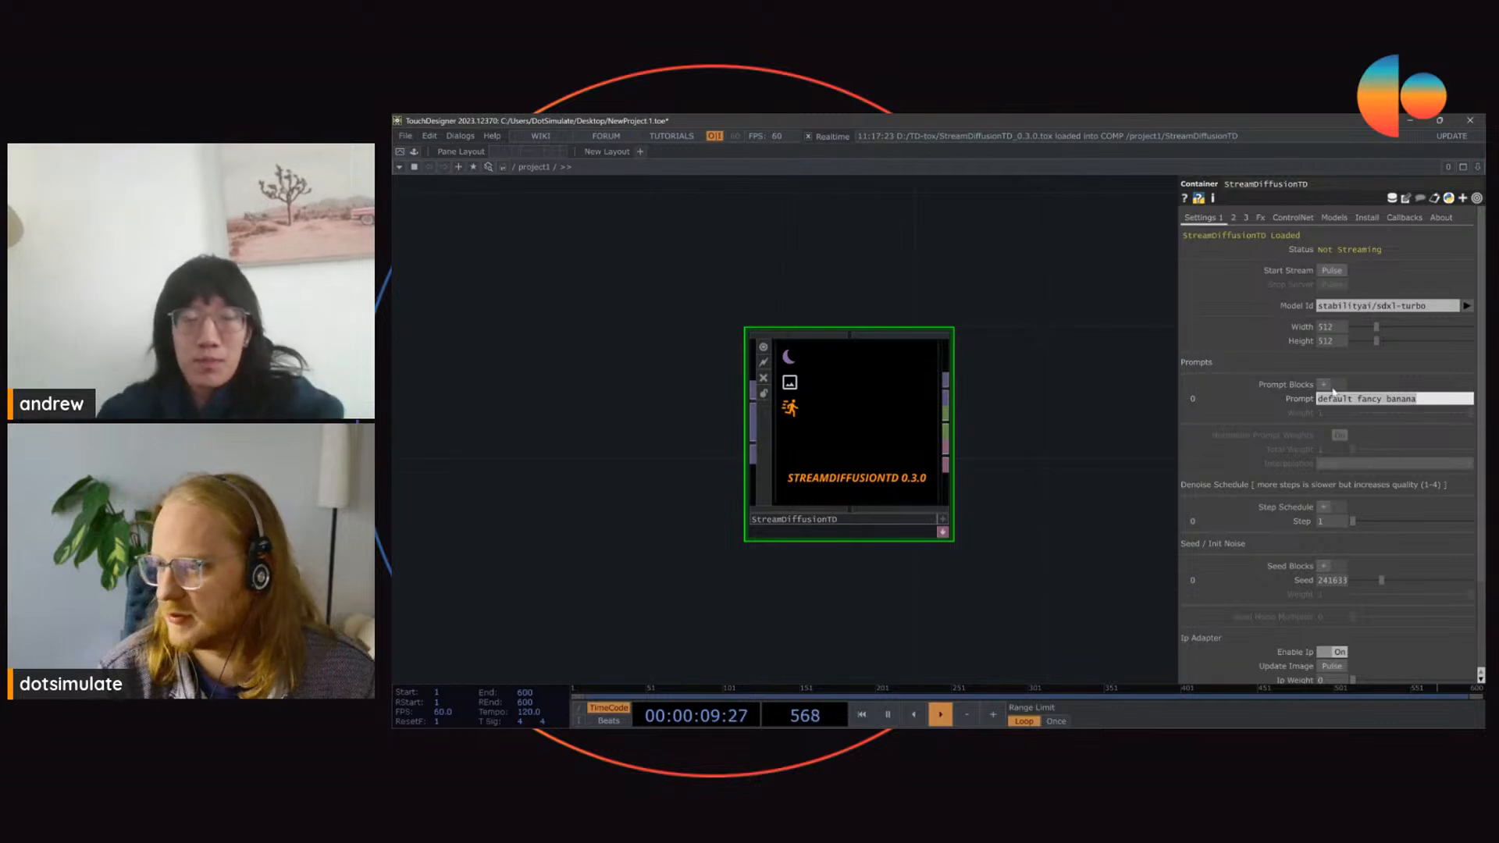
{"action": "left_click", "coordinate": [1324, 385]}
{"action": "left_click", "coordinate": [1325, 386]}
{"action": "left_click", "coordinate": [1325, 386]}
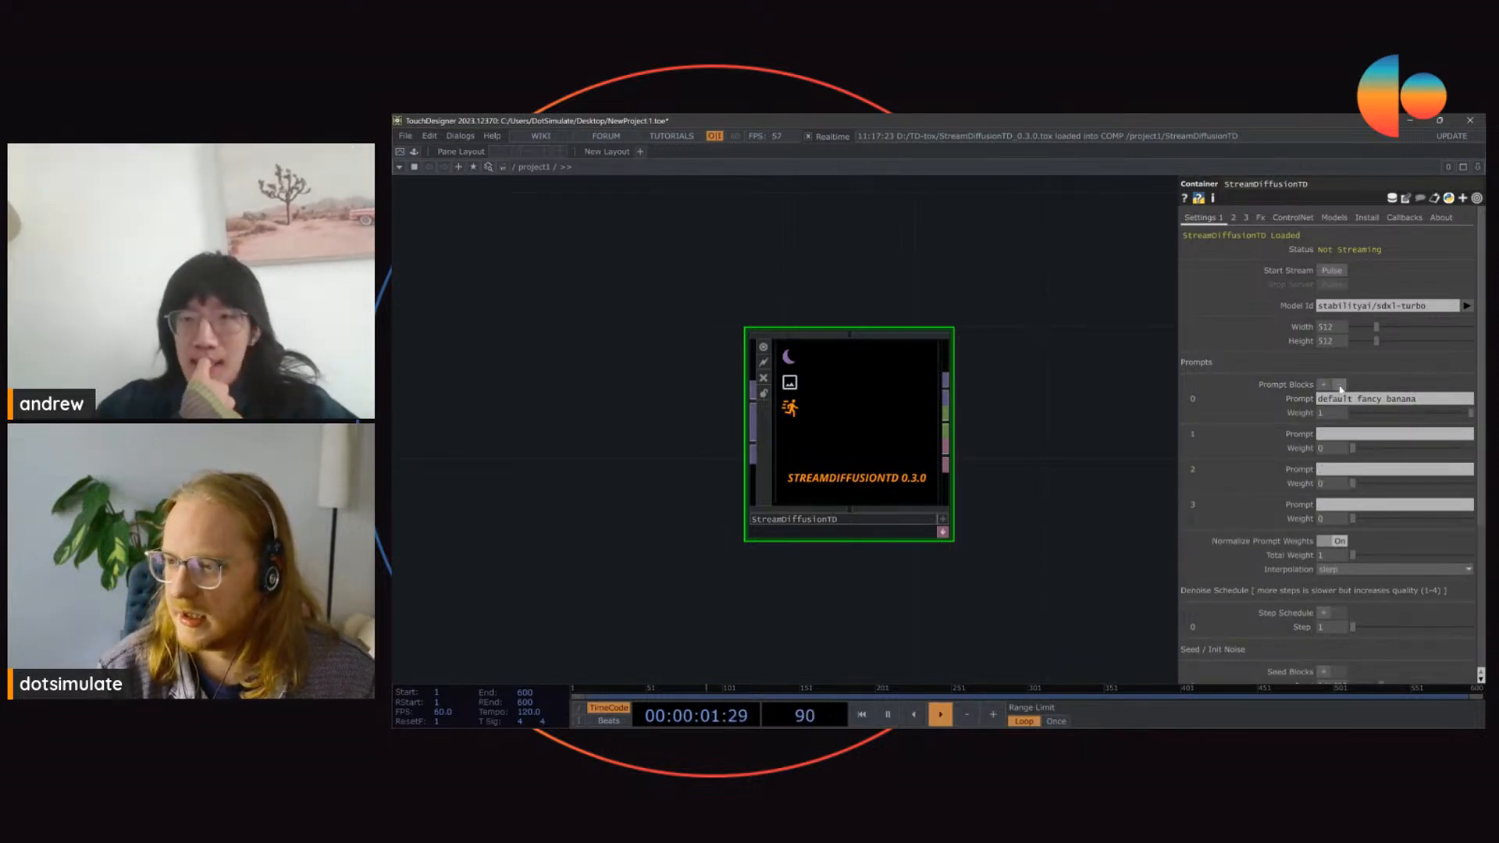
{"action": "left_click", "coordinate": [1340, 386]}
{"action": "left_click", "coordinate": [1339, 386]}
{"action": "left_click", "coordinate": [1340, 385]}
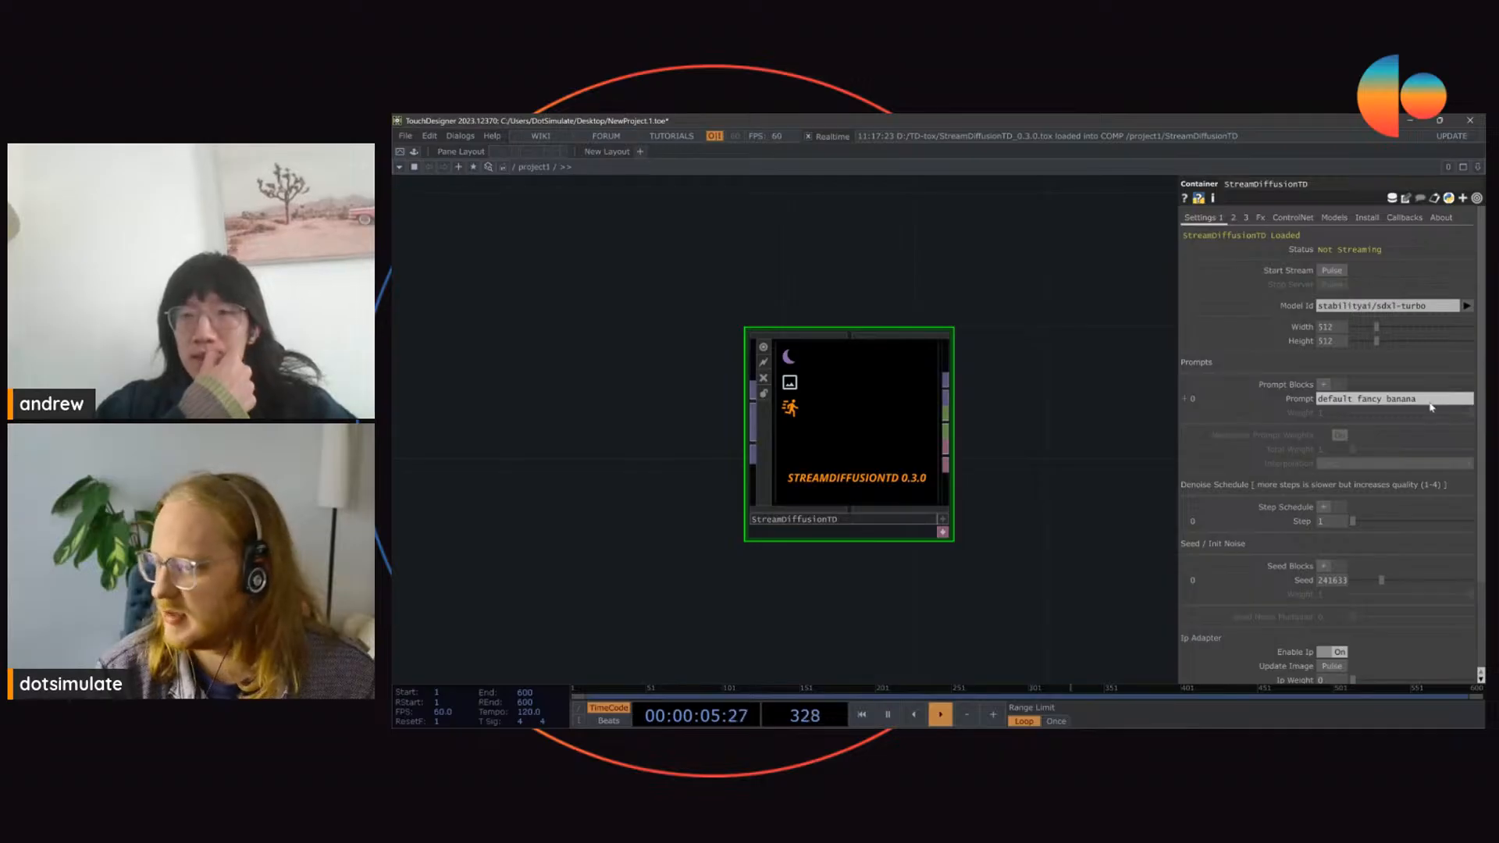
{"action": "left_click_drag", "start_coordinate": [1429, 403], "coordinate": [1073, 427]}
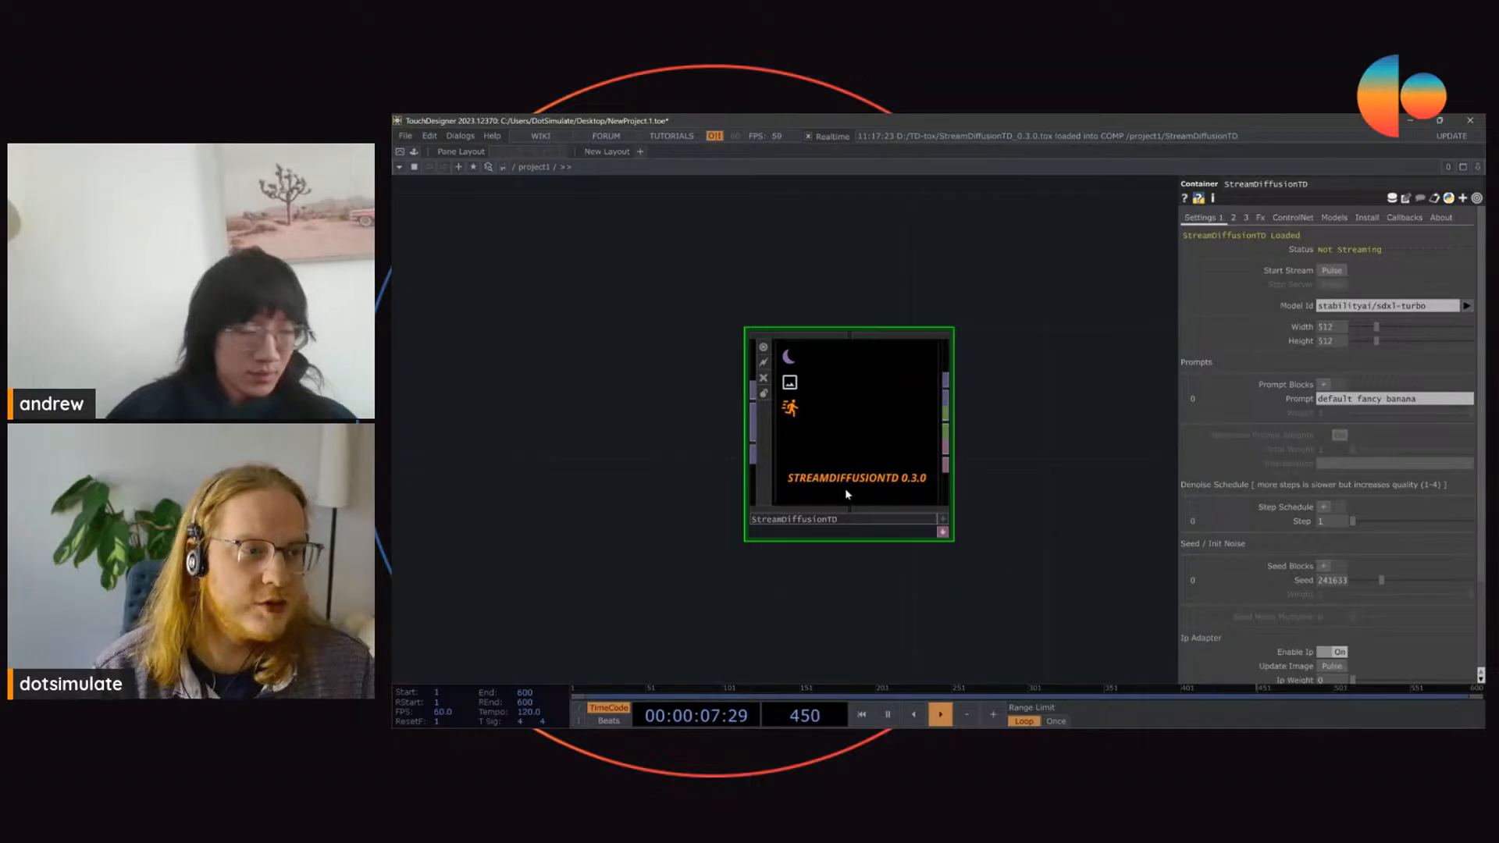
Step: Set the StreamDiffusionTD component's seed to 411924
{"action": "scroll", "coordinate": [817, 394], "scroll_direction": "up", "scroll_amount": 3}
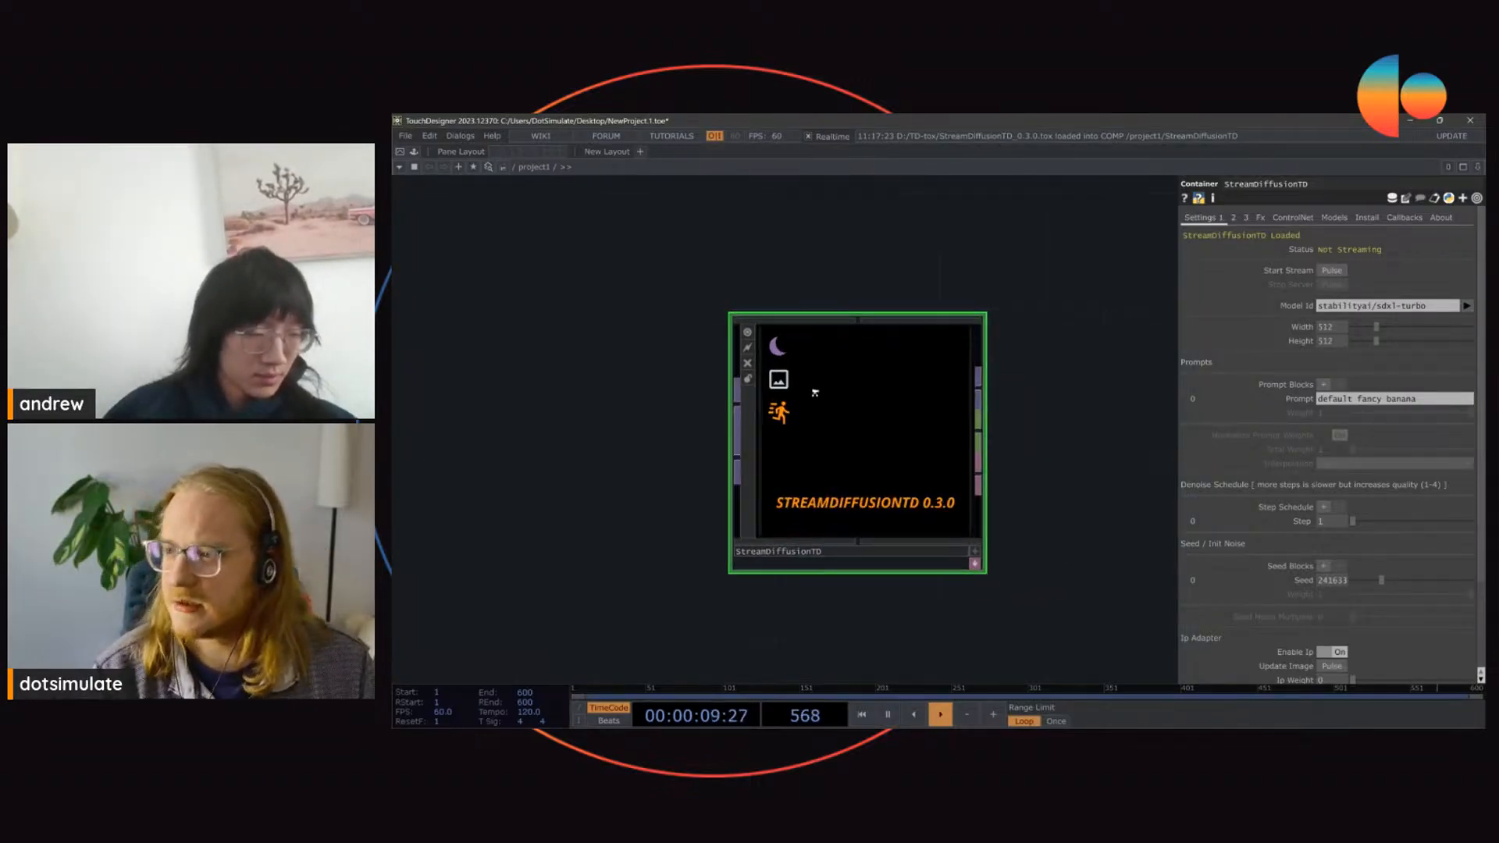
{"action": "scroll", "coordinate": [813, 396], "scroll_direction": "down", "scroll_amount": 2}
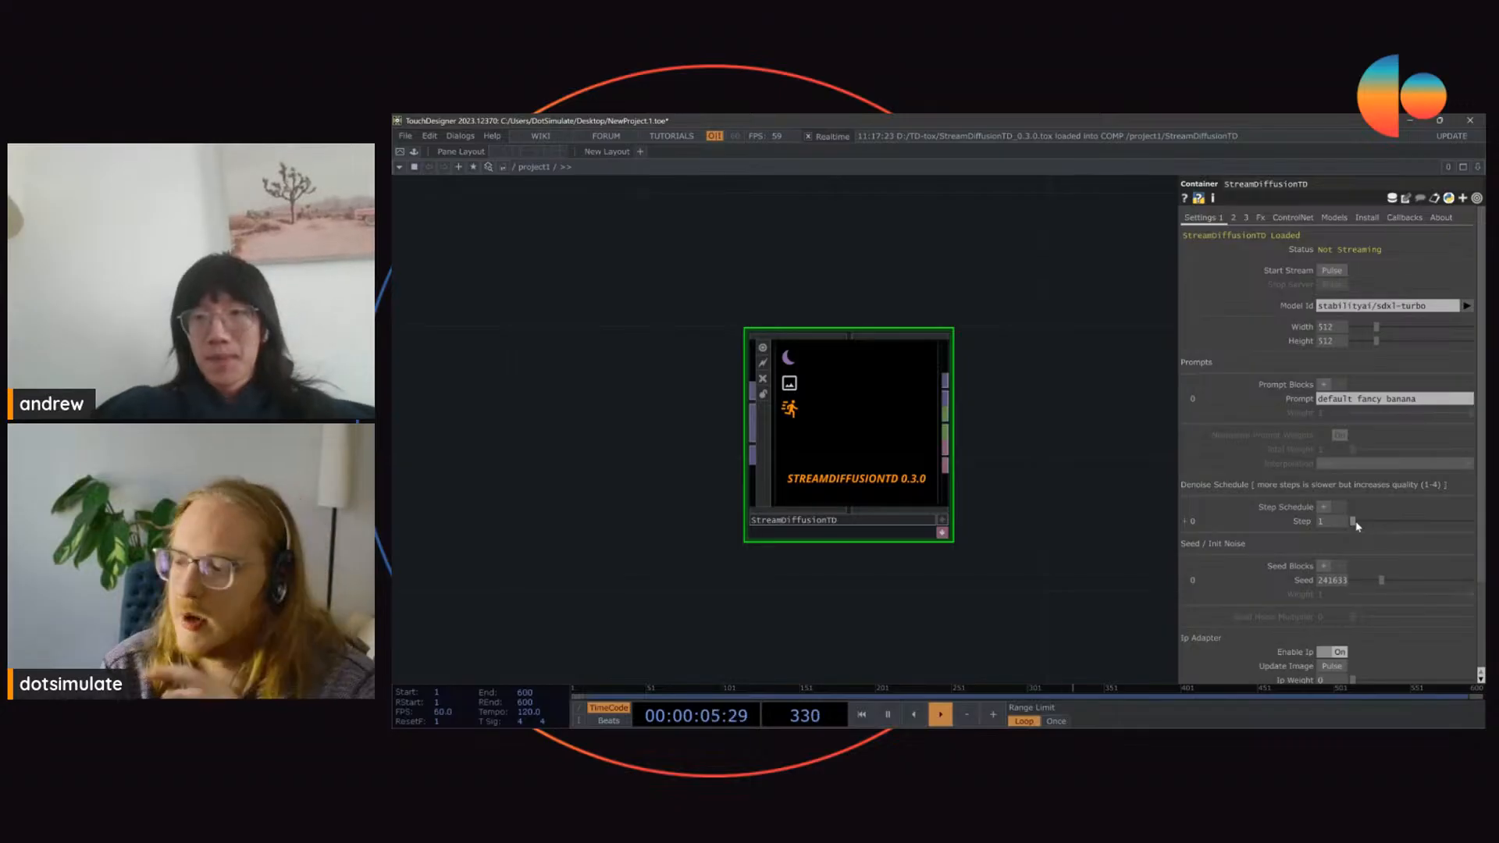
{"action": "left_click_drag", "start_coordinate": [1356, 526], "coordinate": [1457, 531]}
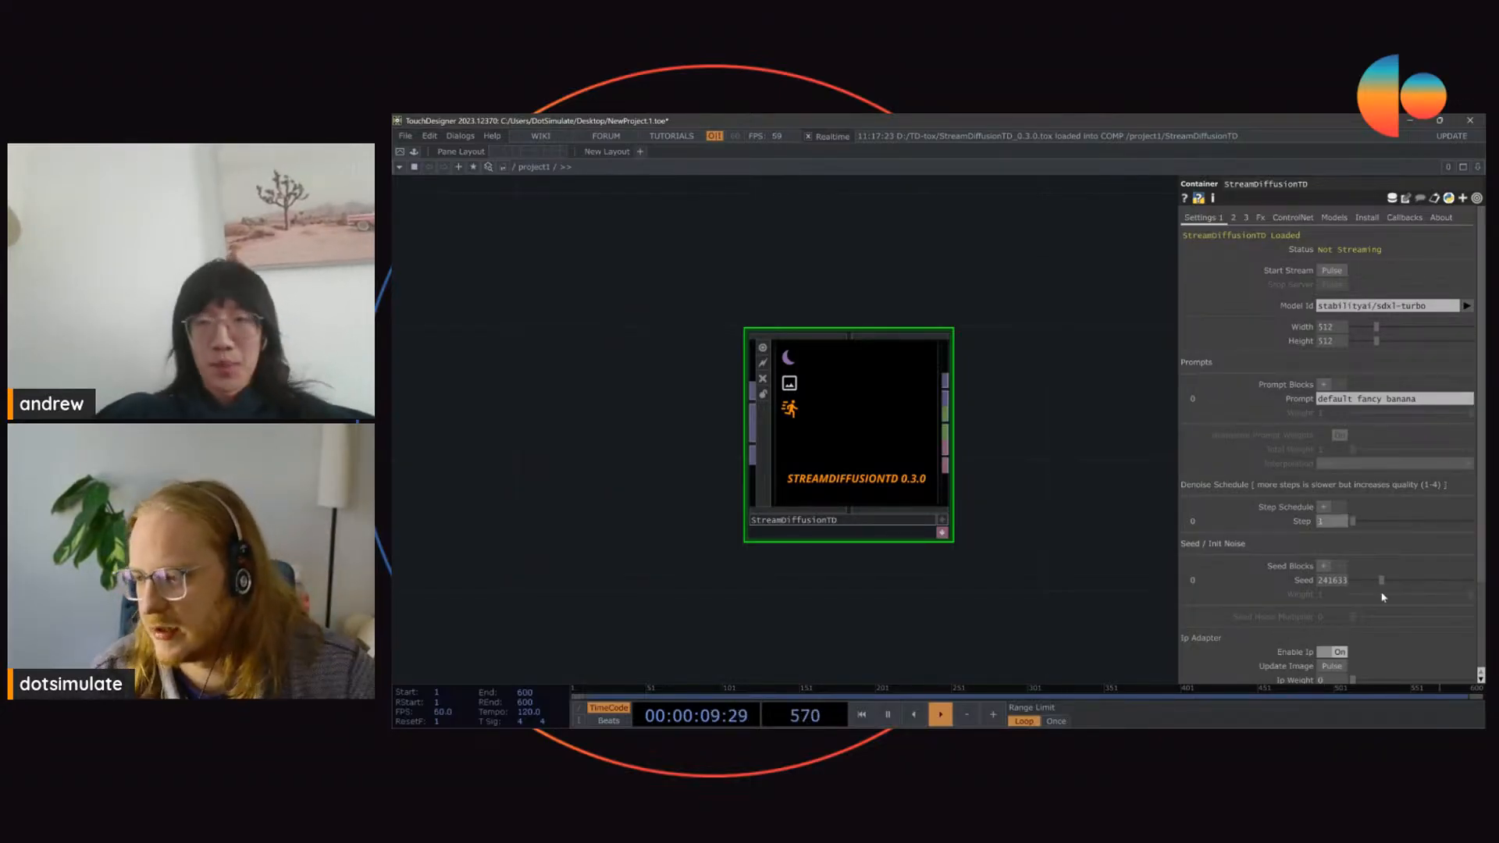
{"action": "left_click_drag", "start_coordinate": [1365, 581], "coordinate": [1379, 601]}
{"action": "scroll", "coordinate": [1375, 595], "scroll_direction": "down", "scroll_amount": 3}
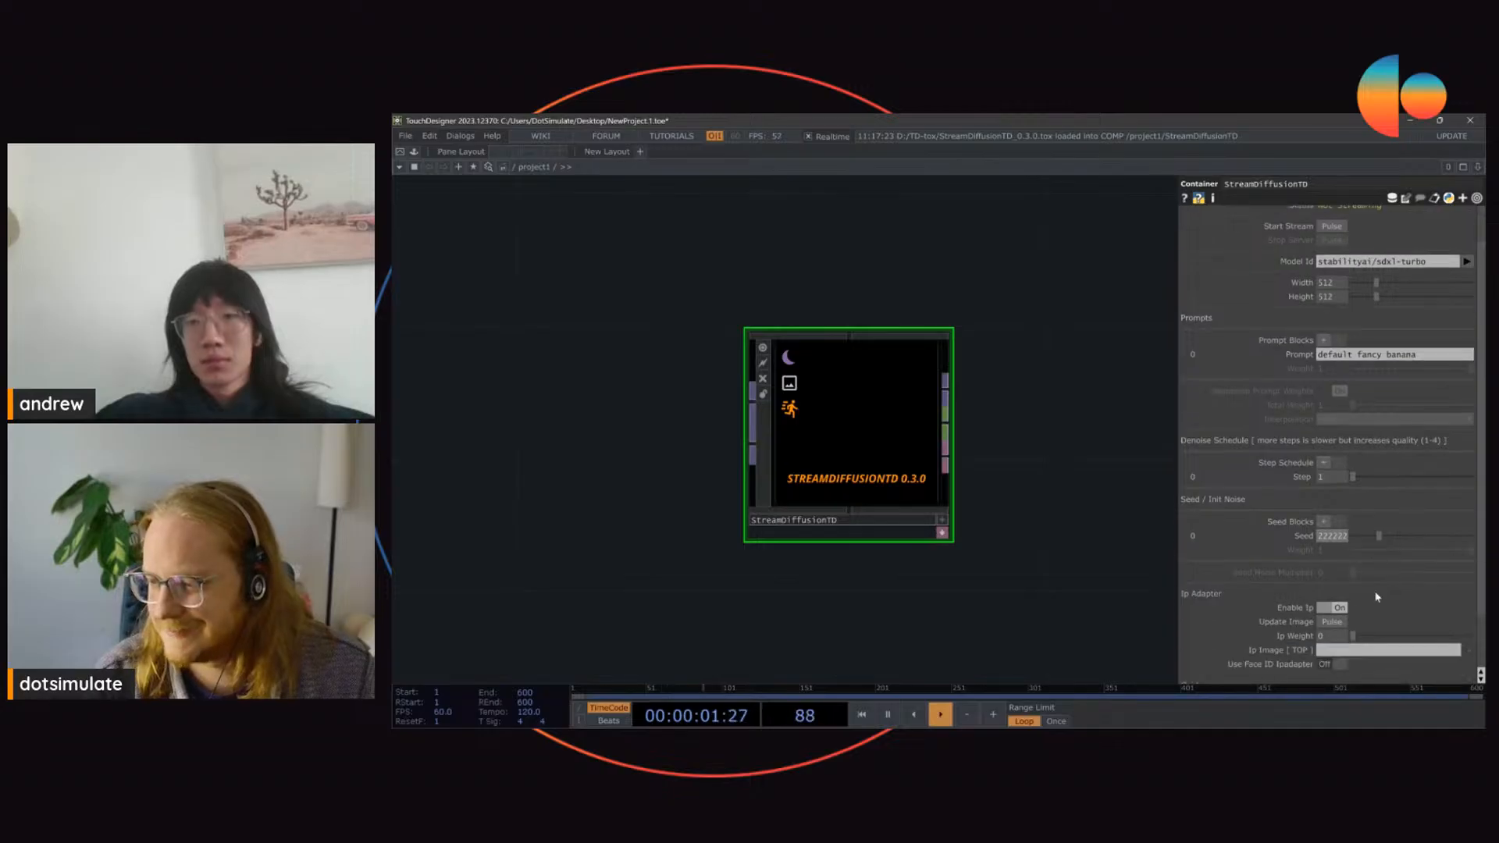
{"action": "scroll", "coordinate": [1377, 597], "scroll_direction": "down", "scroll_amount": 3}
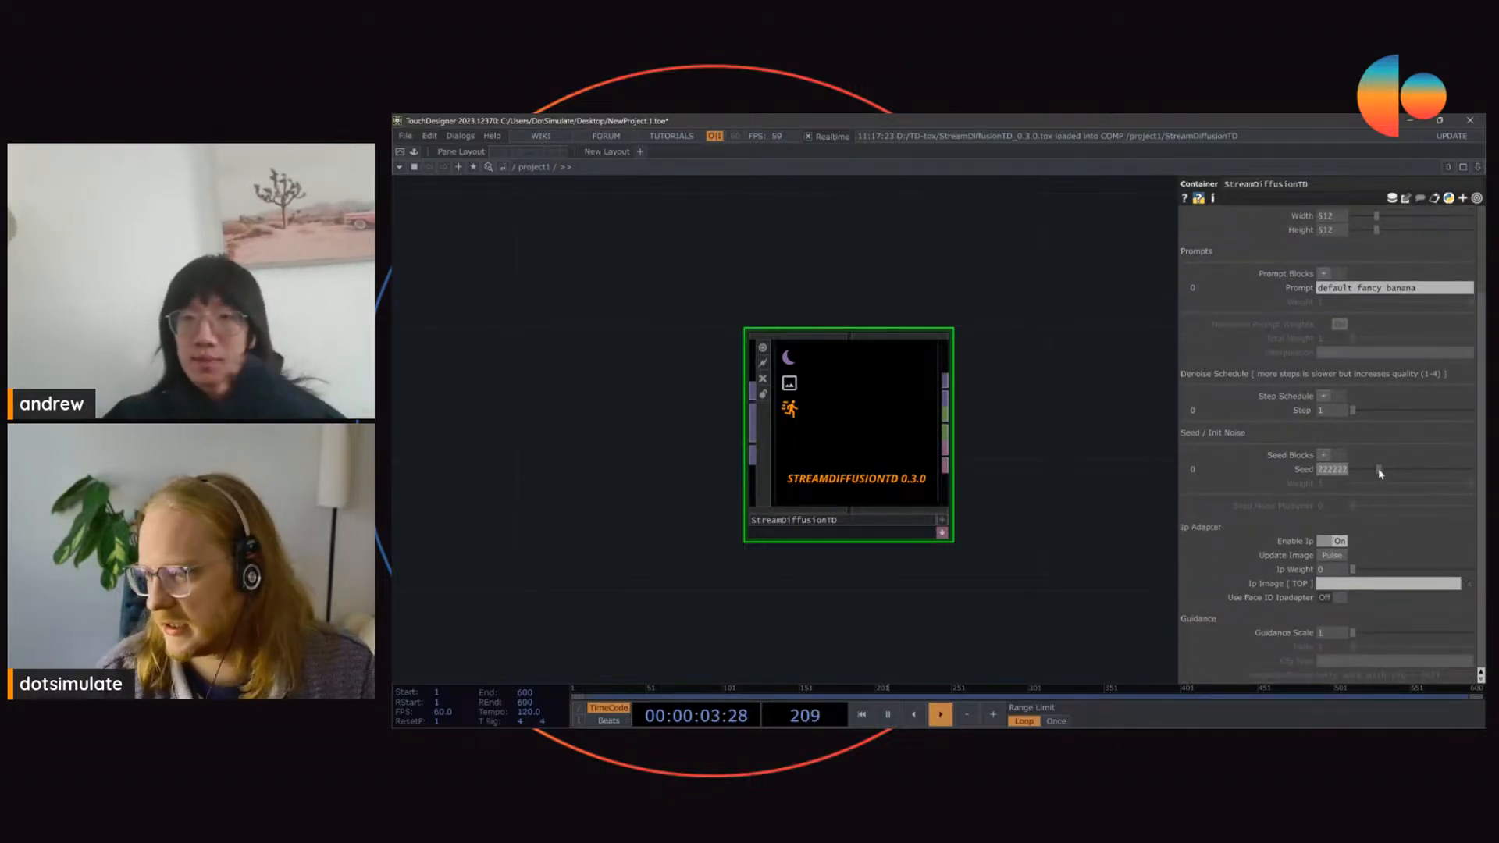
{"action": "left_click", "coordinate": [1402, 476]}
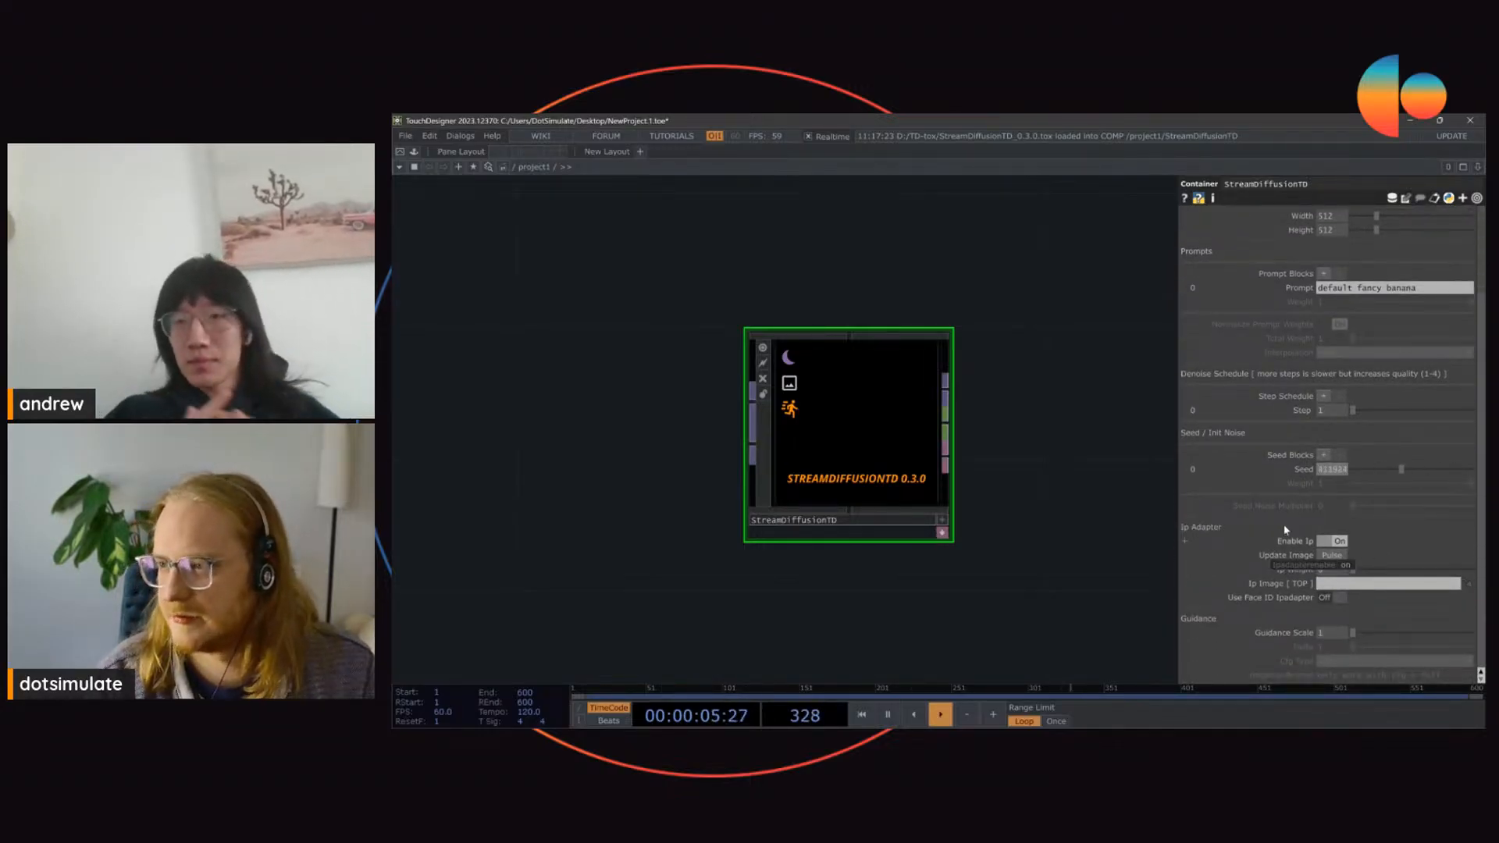
{"action": "left_click_drag", "start_coordinate": [512, 300], "coordinate": [520, 309]}
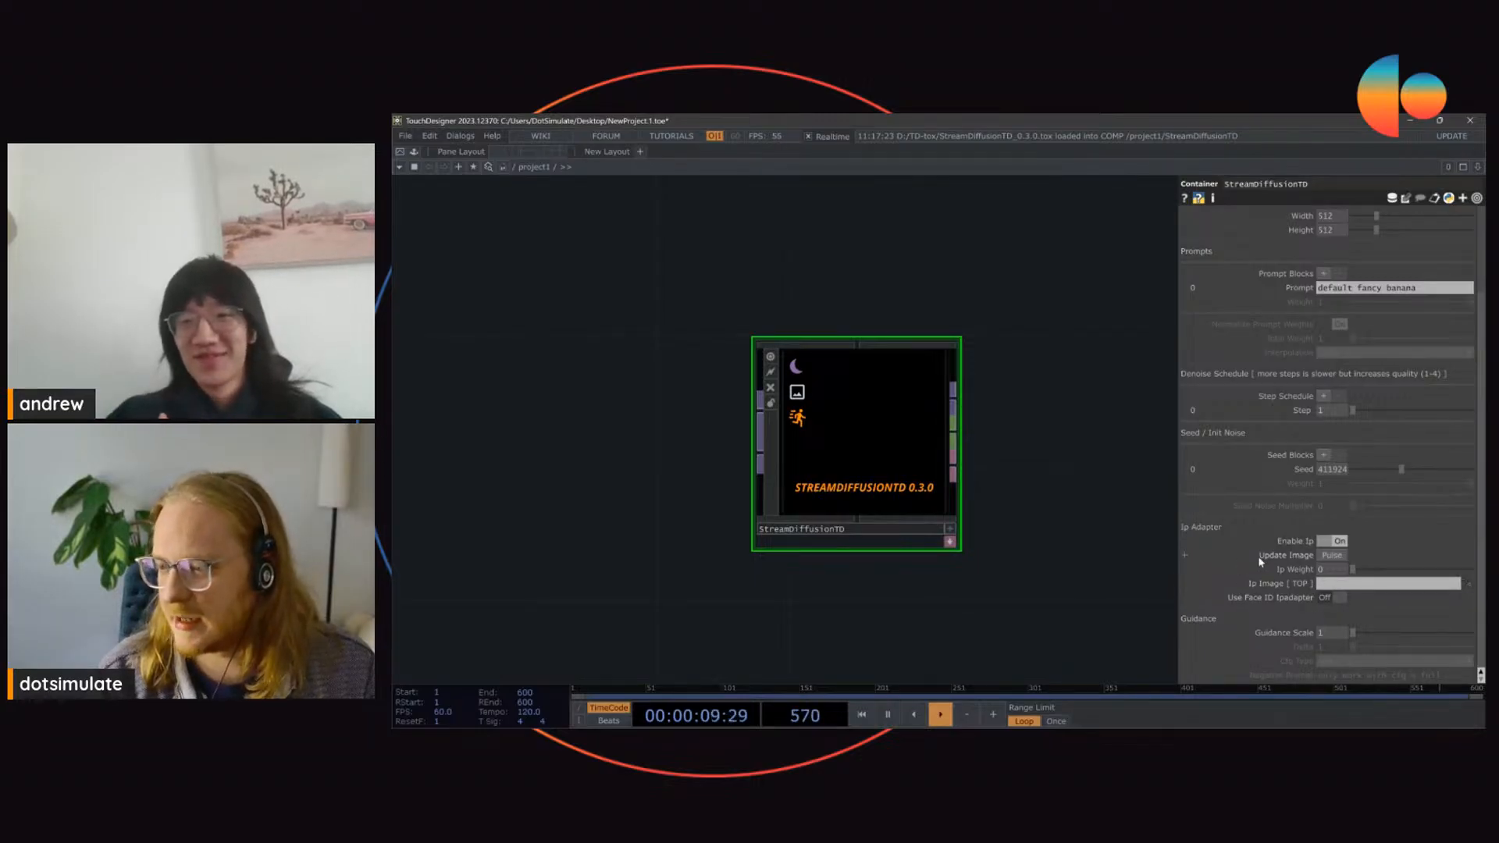
{"action": "scroll", "coordinate": [1260, 561], "scroll_direction": "up", "scroll_amount": 3}
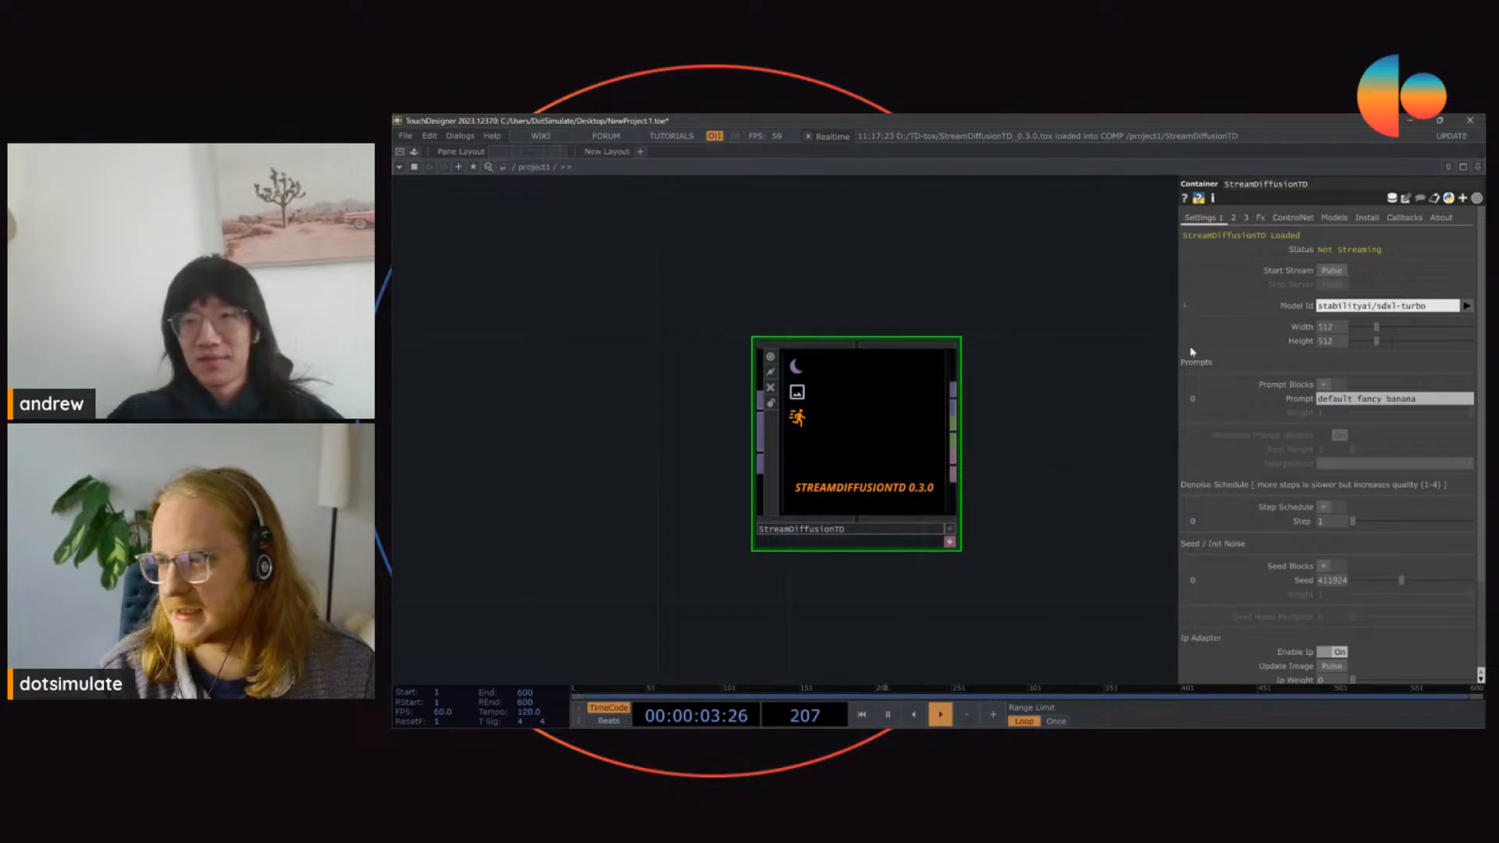
Step: Add a Noise TOP beside the StreamDiffusionTD component and connect its output to the component's input
{"action": "left_click_drag", "start_coordinate": [834, 250], "coordinate": [1006, 303]}
{"action": "scroll", "coordinate": [1006, 303], "scroll_direction": "down", "scroll_amount": 3}
{"action": "key", "text": "Tab"}
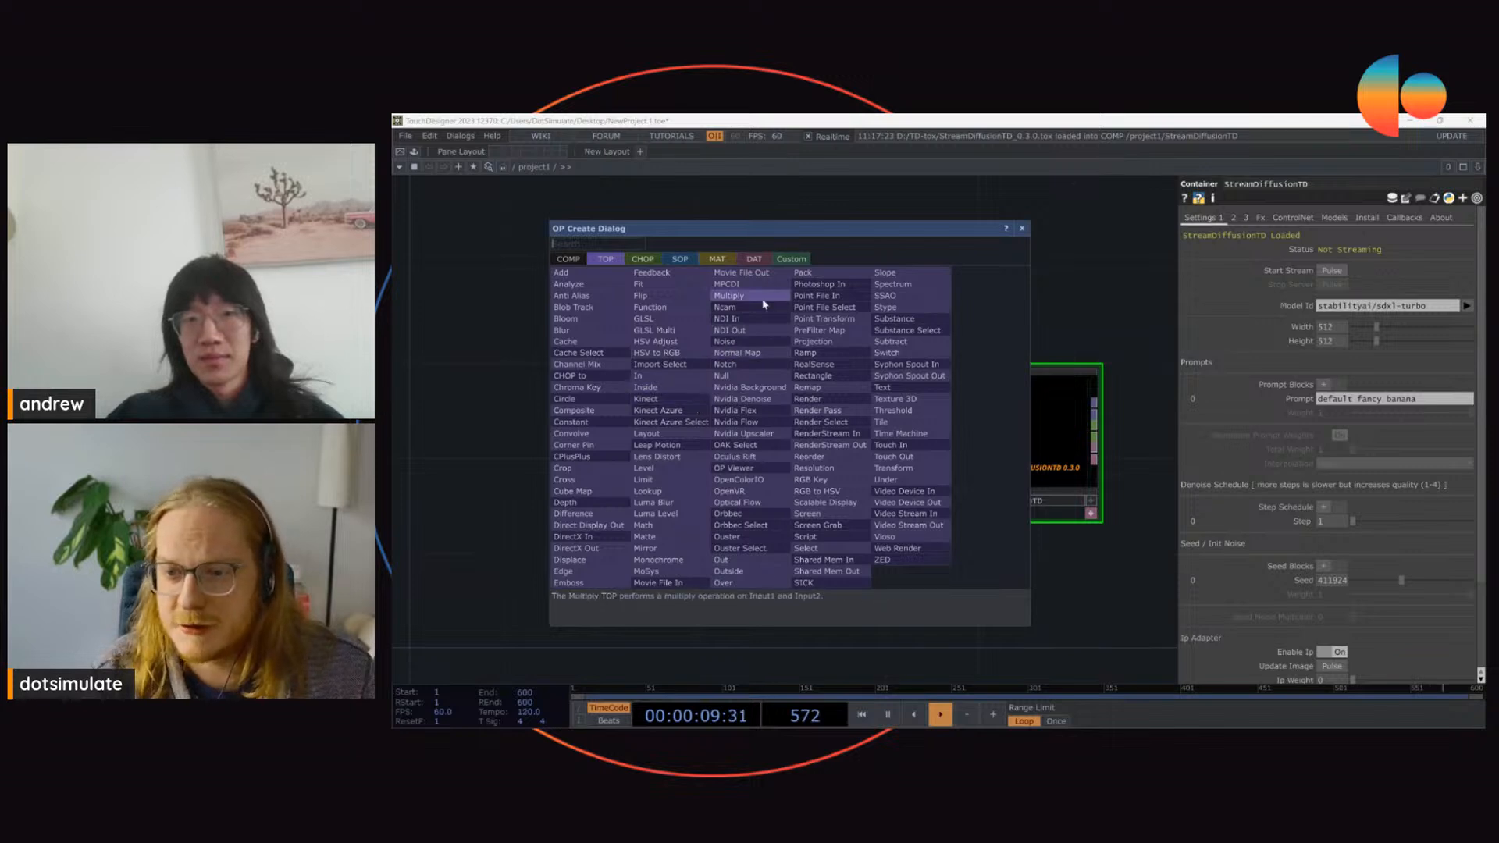
{"action": "left_click", "coordinate": [760, 341]}
{"action": "left_click", "coordinate": [803, 415]}
{"action": "left_click_drag", "start_coordinate": [822, 430], "coordinate": [775, 431]}
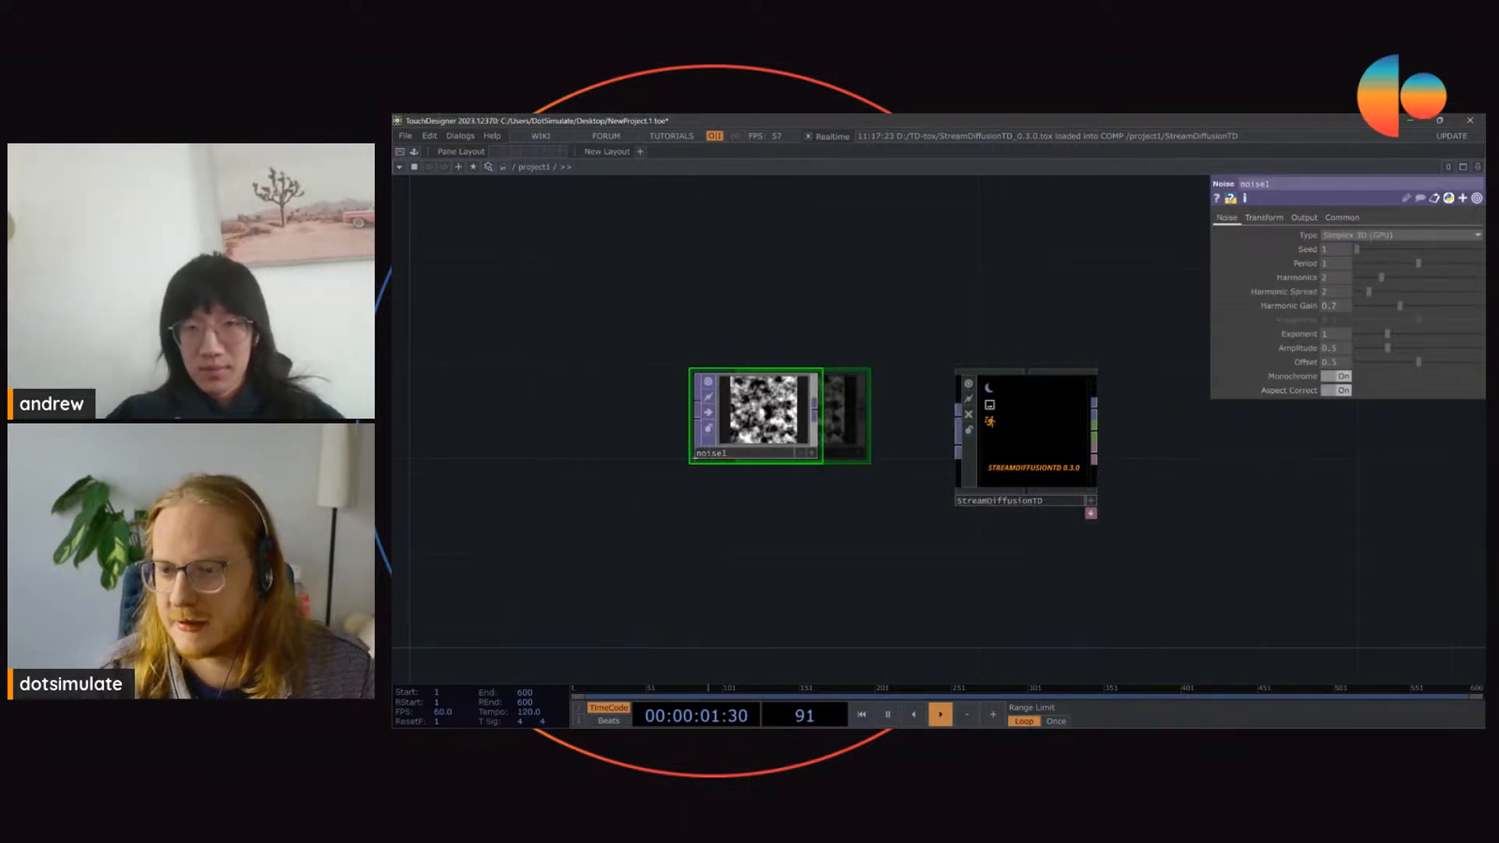
{"action": "left_click_drag", "start_coordinate": [958, 419], "coordinate": [816, 410]}
{"action": "left_click", "coordinate": [1030, 437]}
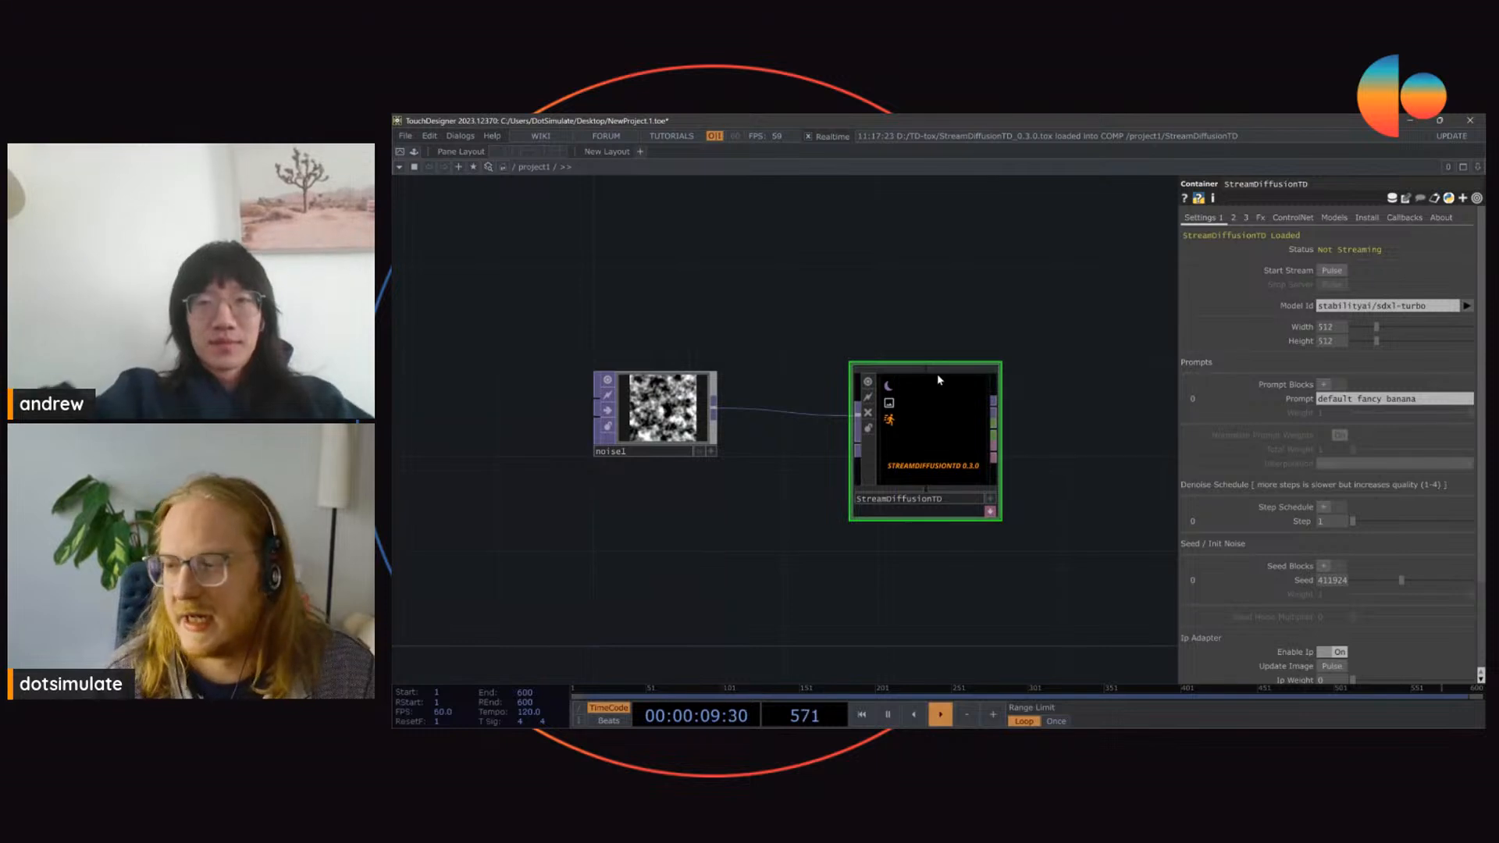
{"action": "scroll", "coordinate": [1254, 329], "scroll_direction": "down", "scroll_amount": 1}
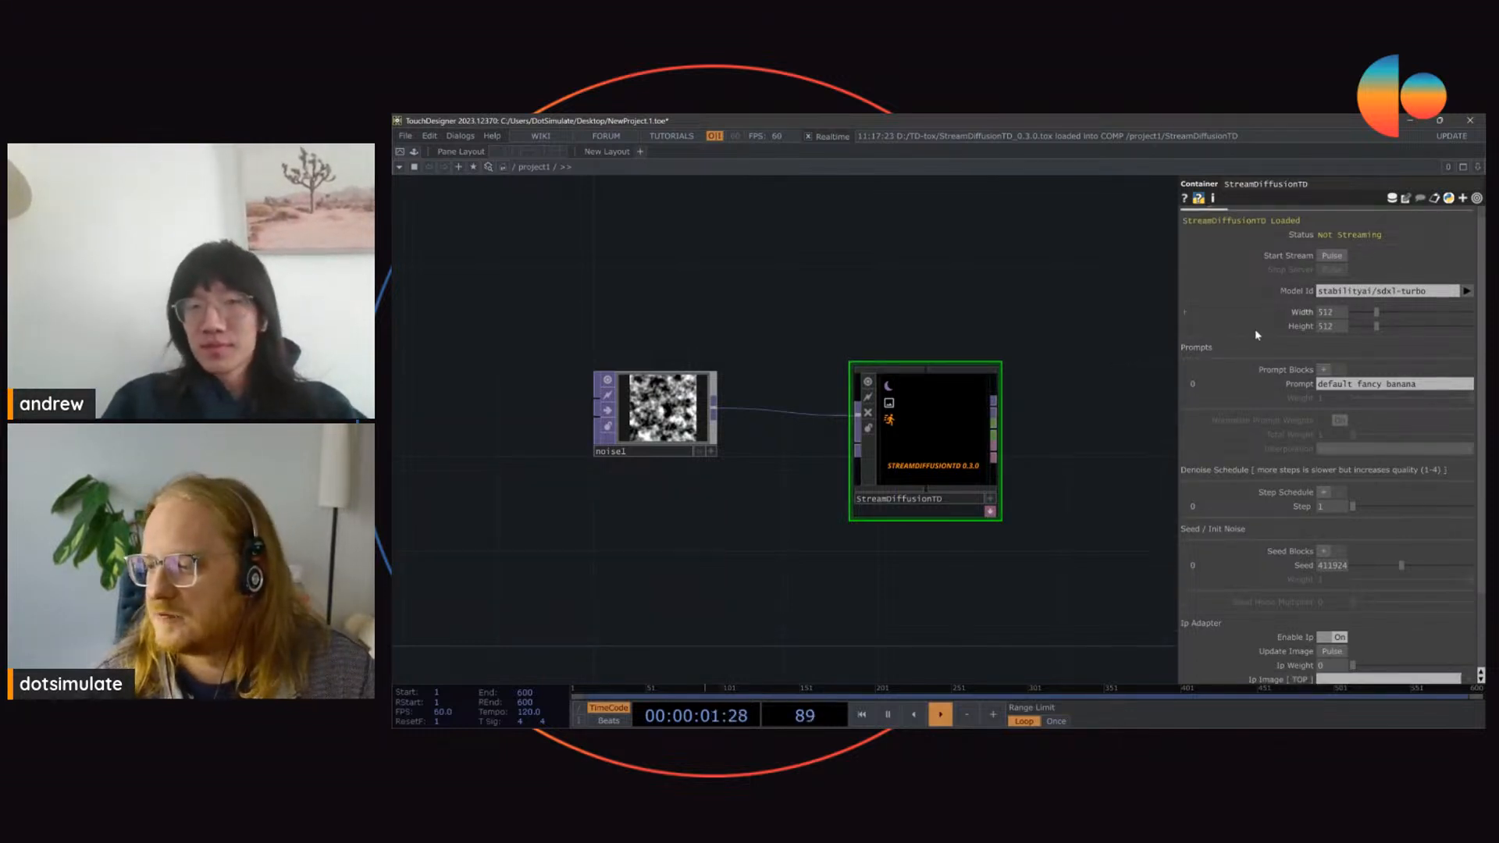
{"action": "scroll", "coordinate": [1253, 330], "scroll_direction": "down", "scroll_amount": 5}
{"action": "key", "text": "Num_Lock"}
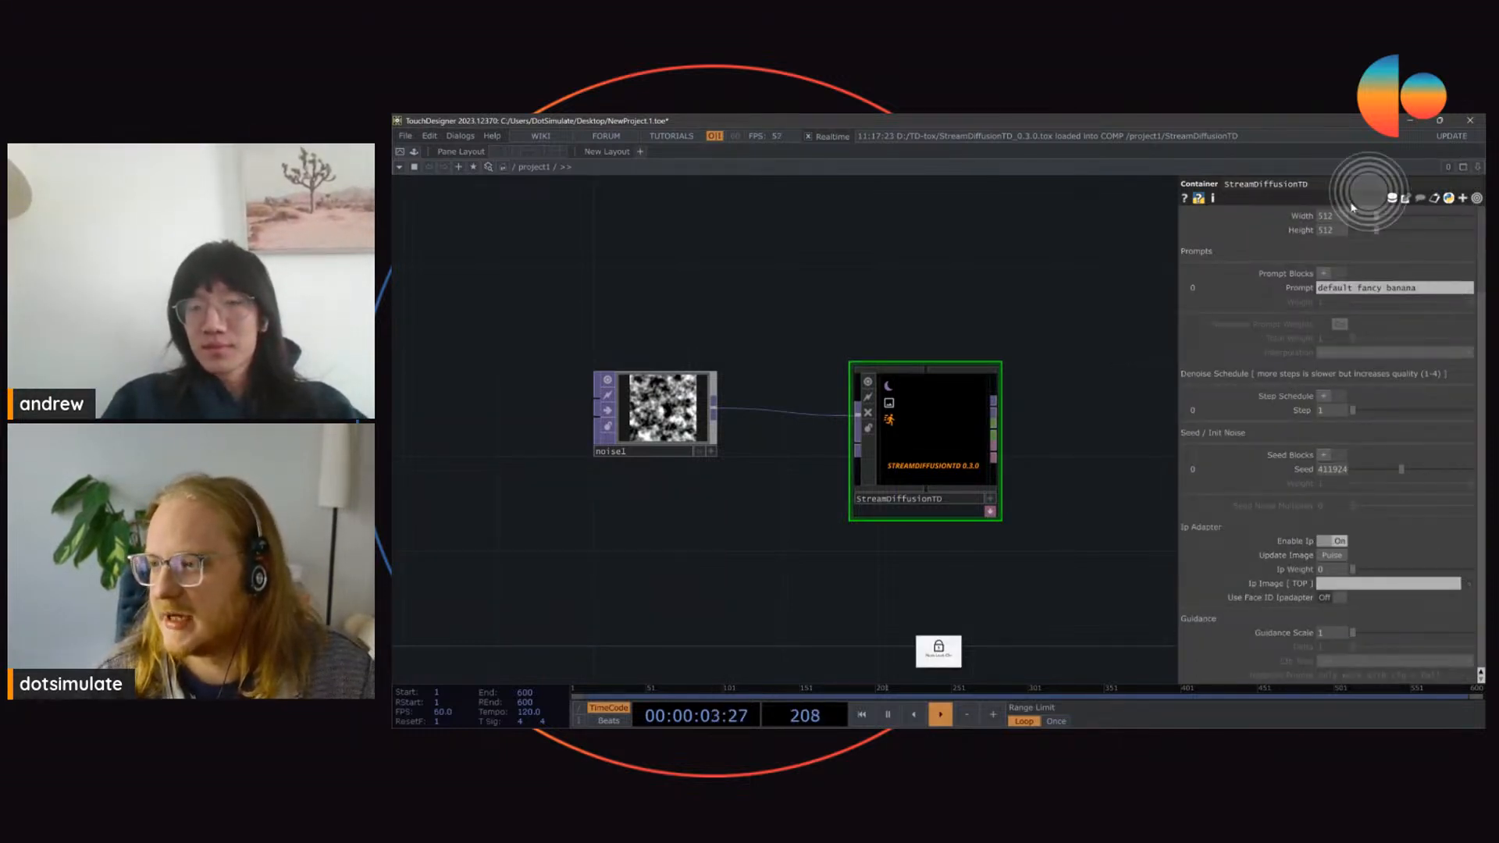
{"action": "scroll", "coordinate": [1277, 284], "scroll_direction": "up", "scroll_amount": 6}
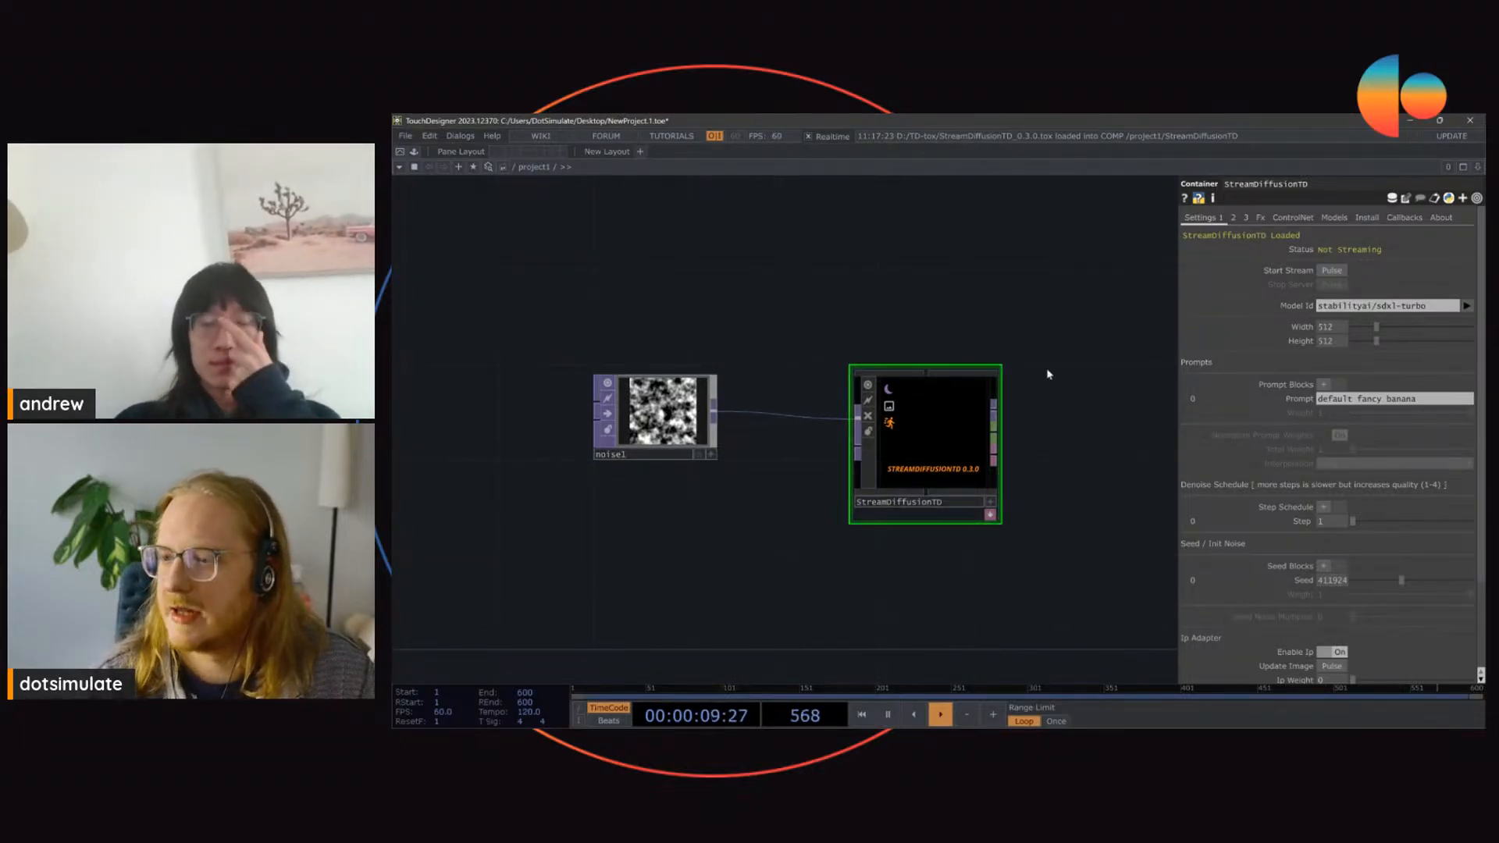
{"action": "scroll", "coordinate": [936, 406], "scroll_direction": "up", "scroll_amount": 2}
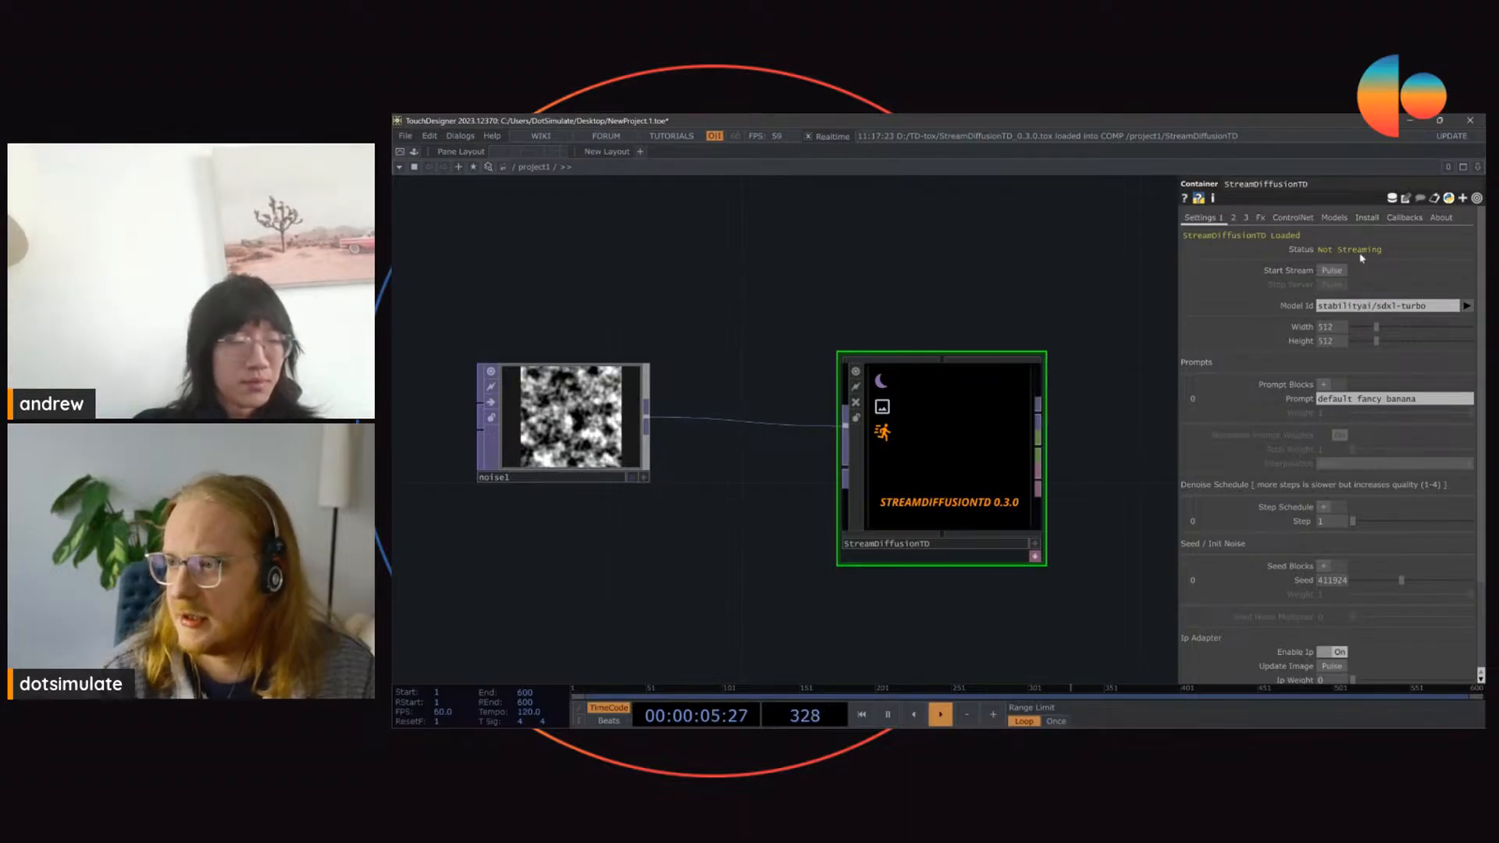
Step: View the Daydream API key and documentation dialog from the component's Install settings and close it
{"action": "left_click", "coordinate": [1367, 218]}
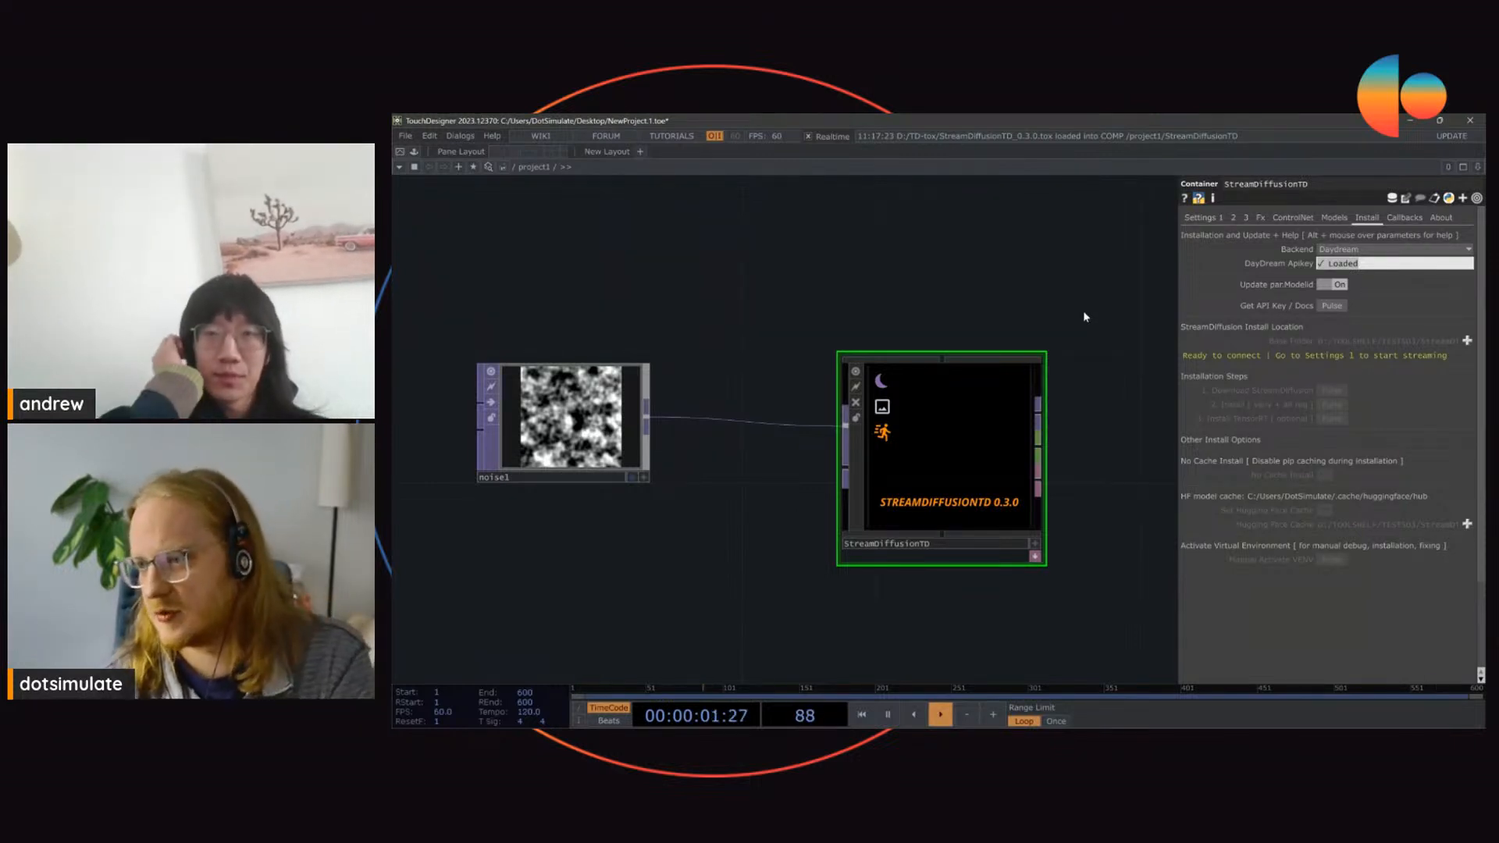
{"action": "left_click", "coordinate": [1331, 306]}
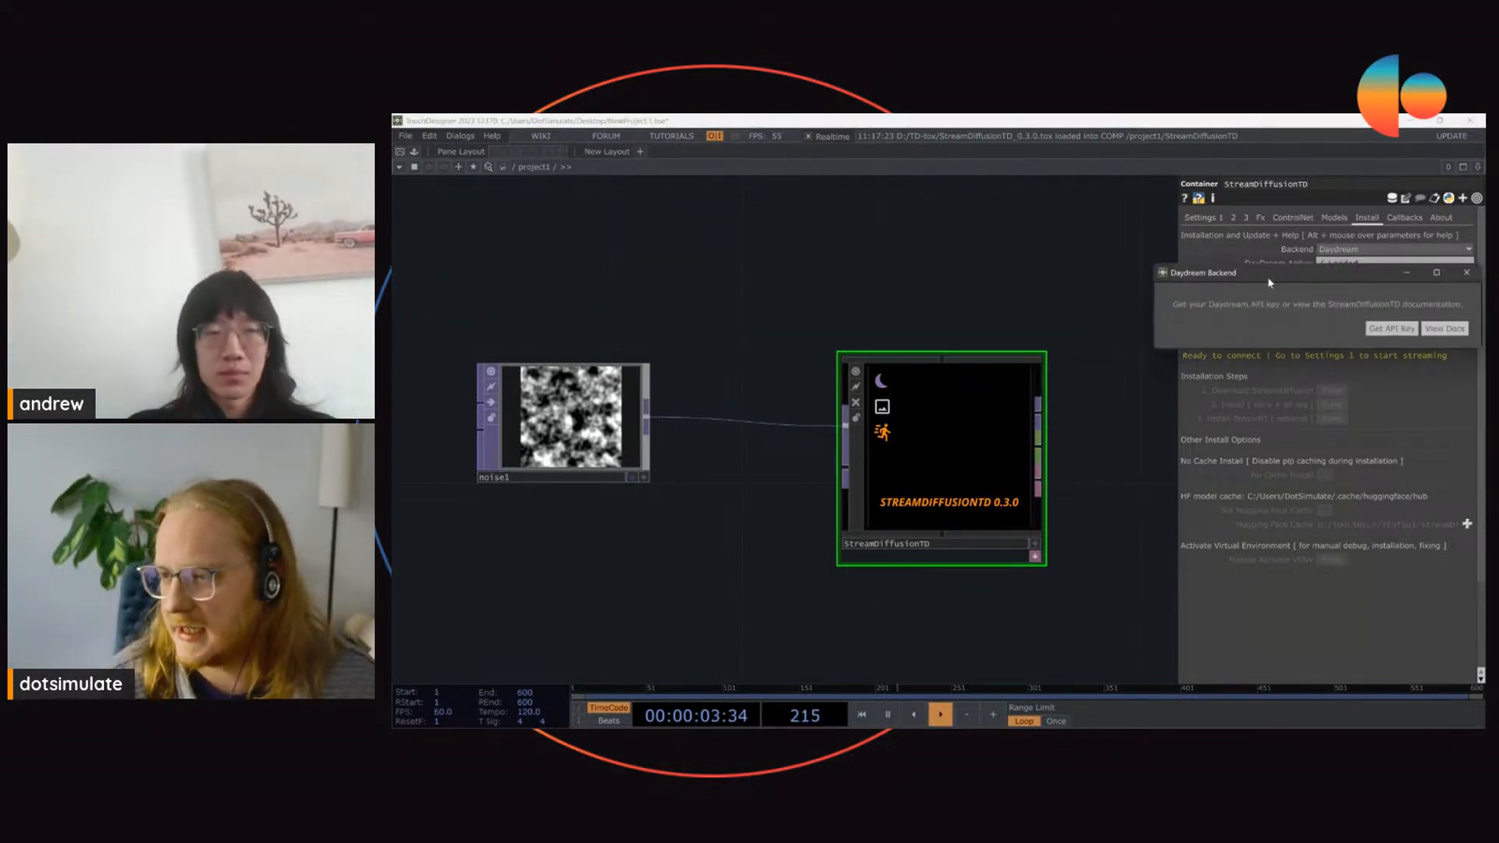
{"action": "left_click_drag", "start_coordinate": [1269, 281], "coordinate": [833, 259]}
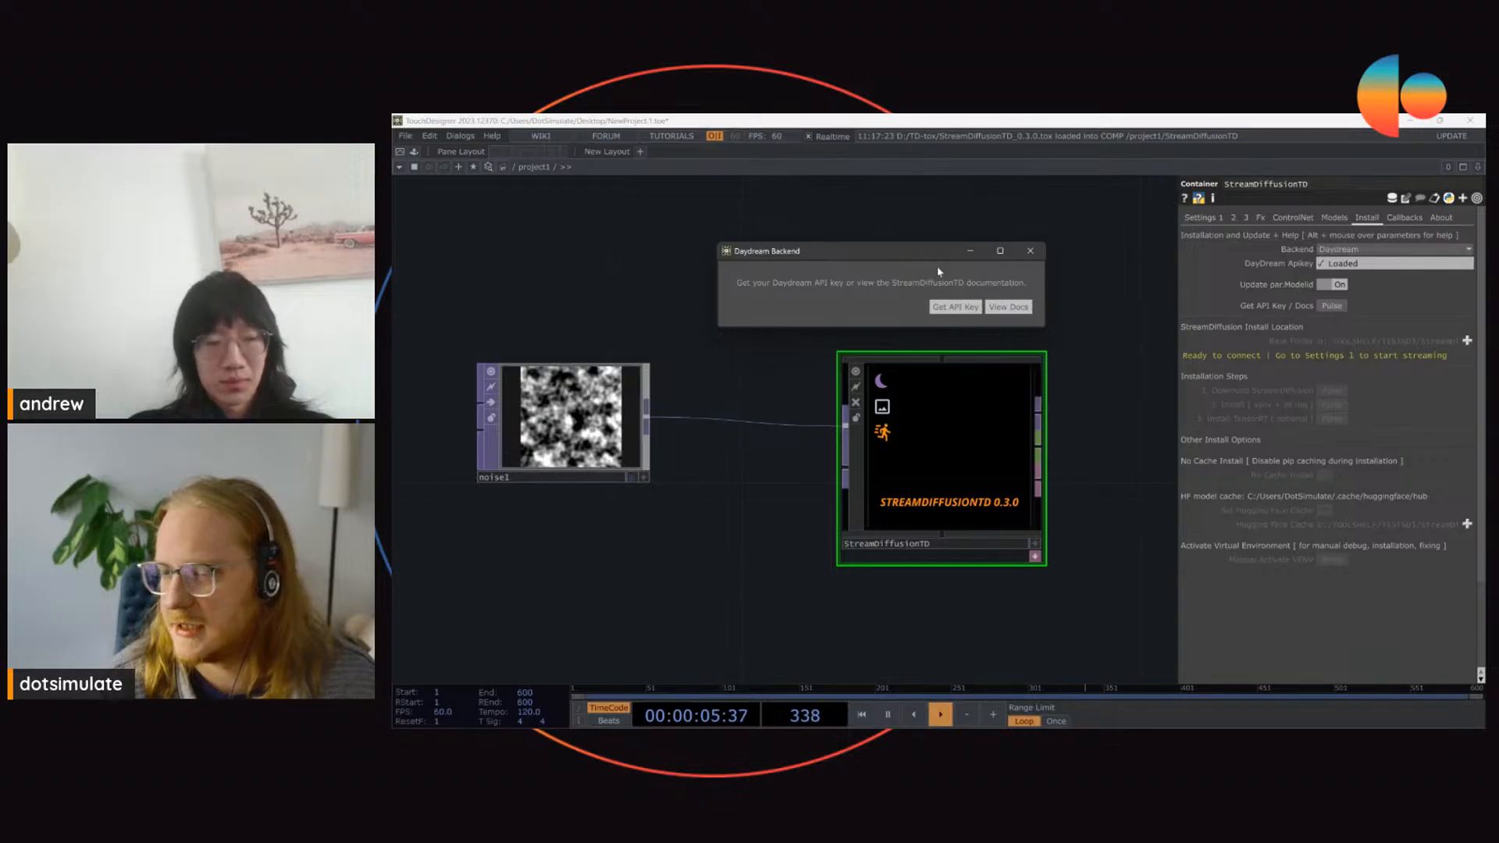
{"action": "left_click", "coordinate": [1030, 250]}
Step: Try the Local backend in the StreamDiffusionTD Install settings and switch the backend back to Daydream
{"action": "left_click", "coordinate": [1335, 249]}
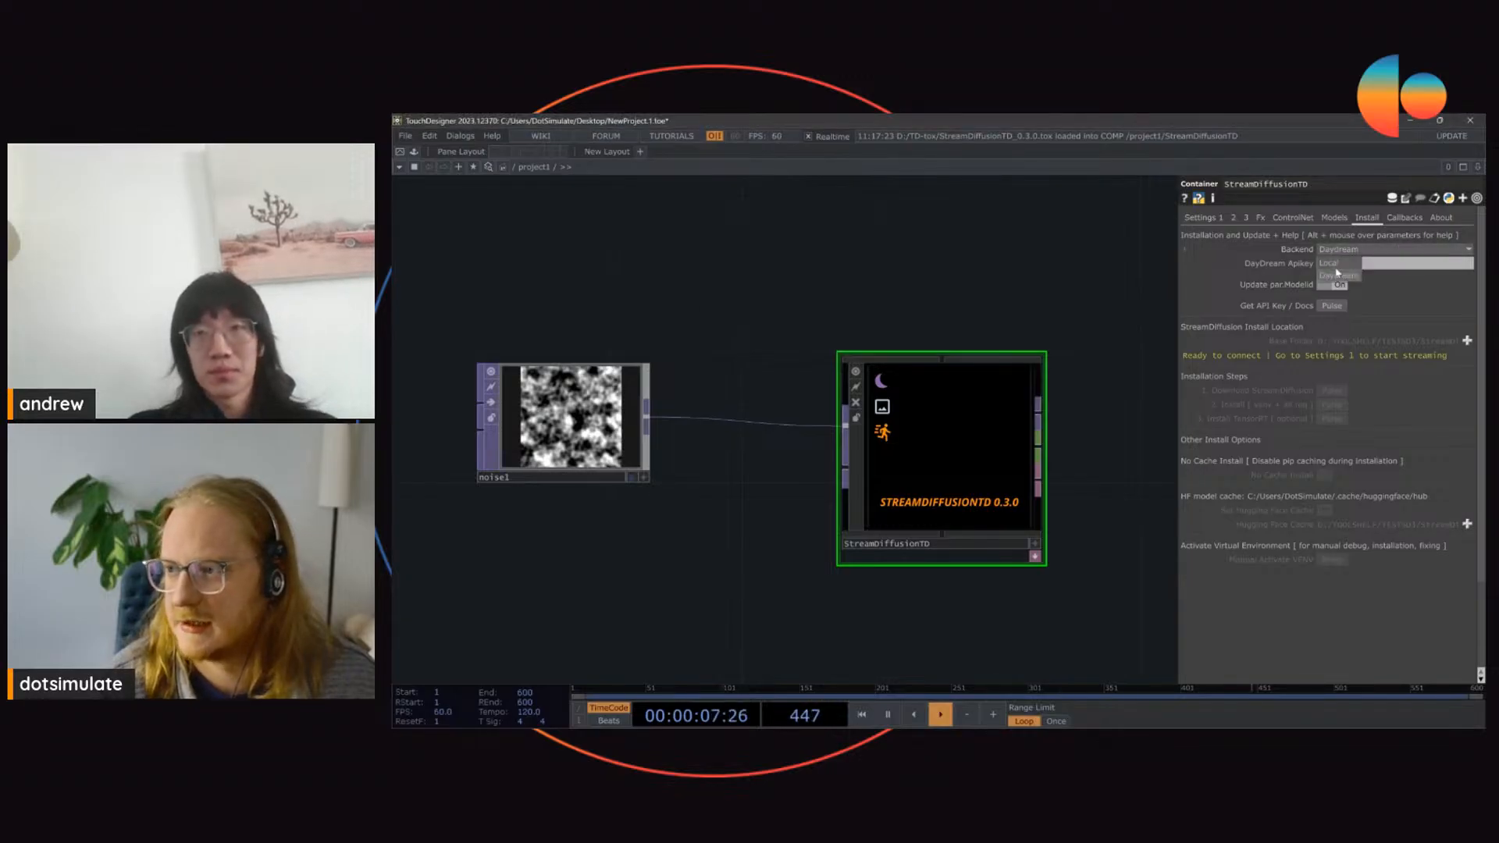
{"action": "left_click", "coordinate": [1338, 277]}
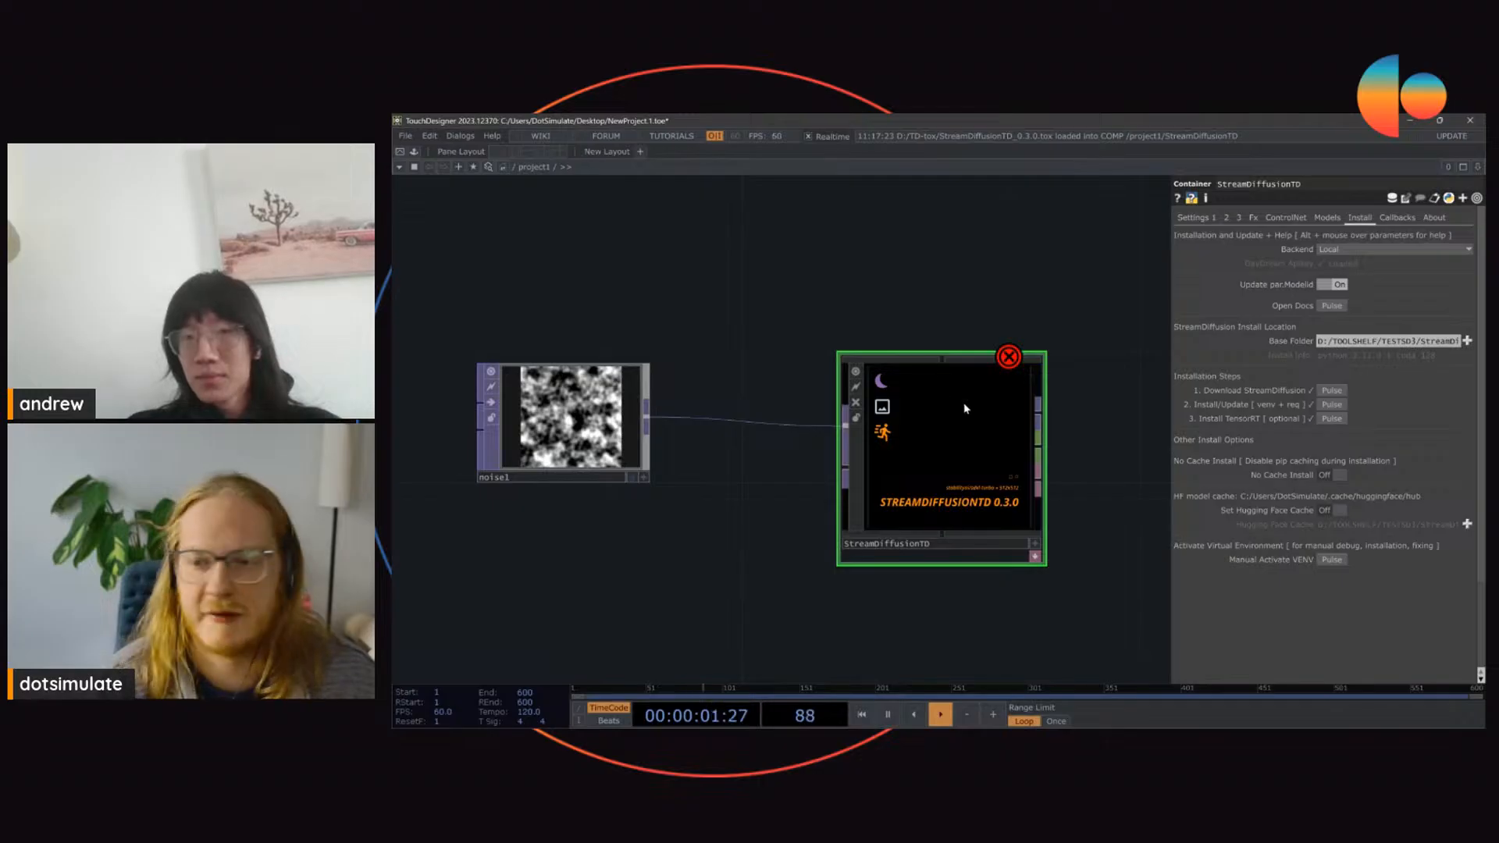
{"action": "left_click_drag", "start_coordinate": [871, 361], "coordinate": [804, 295]}
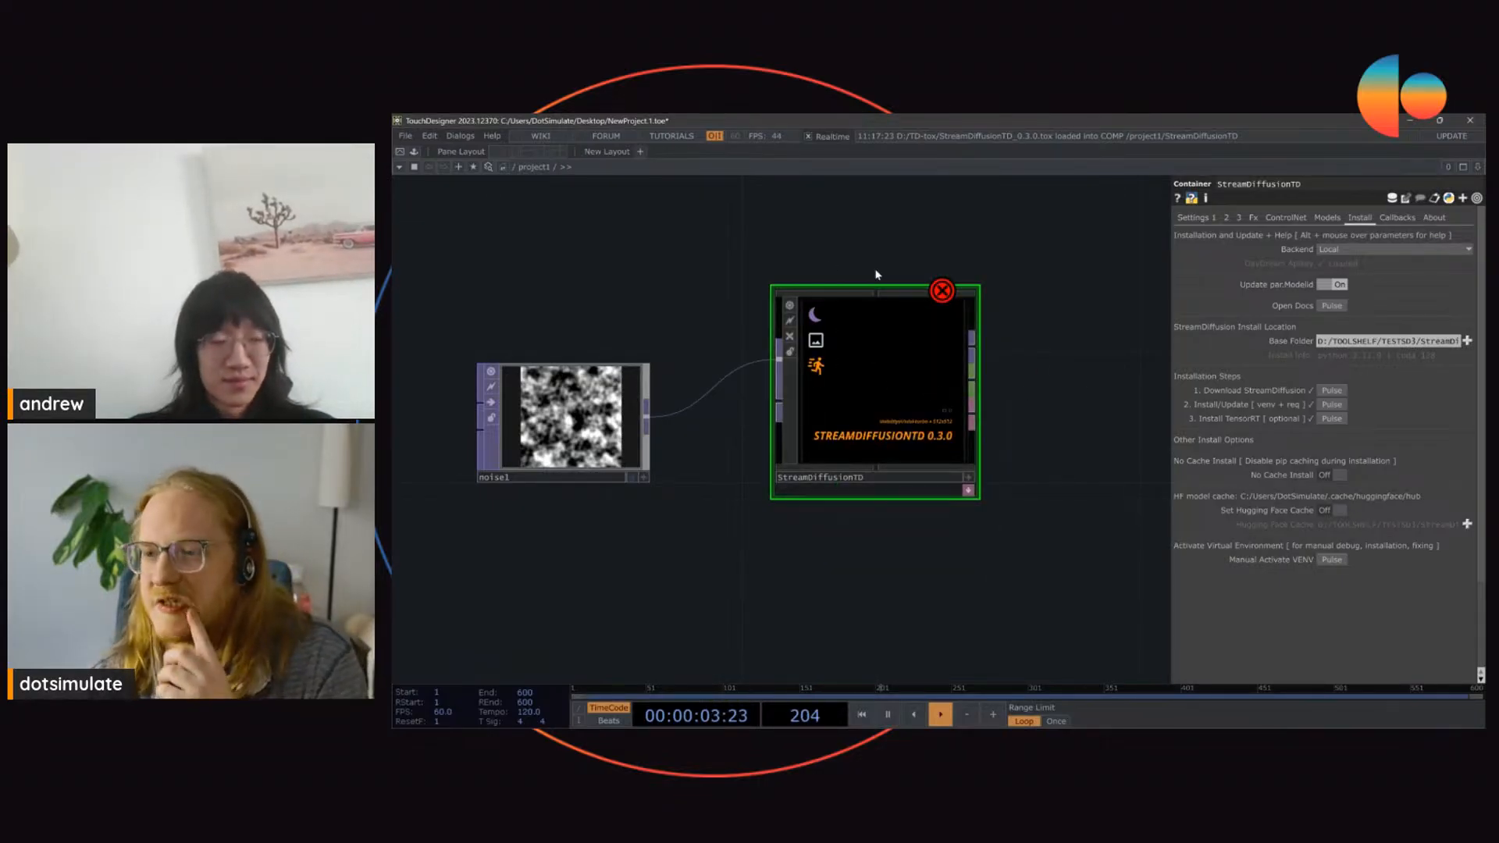
{"action": "left_click", "coordinate": [1365, 248]}
{"action": "left_click", "coordinate": [1339, 273]}
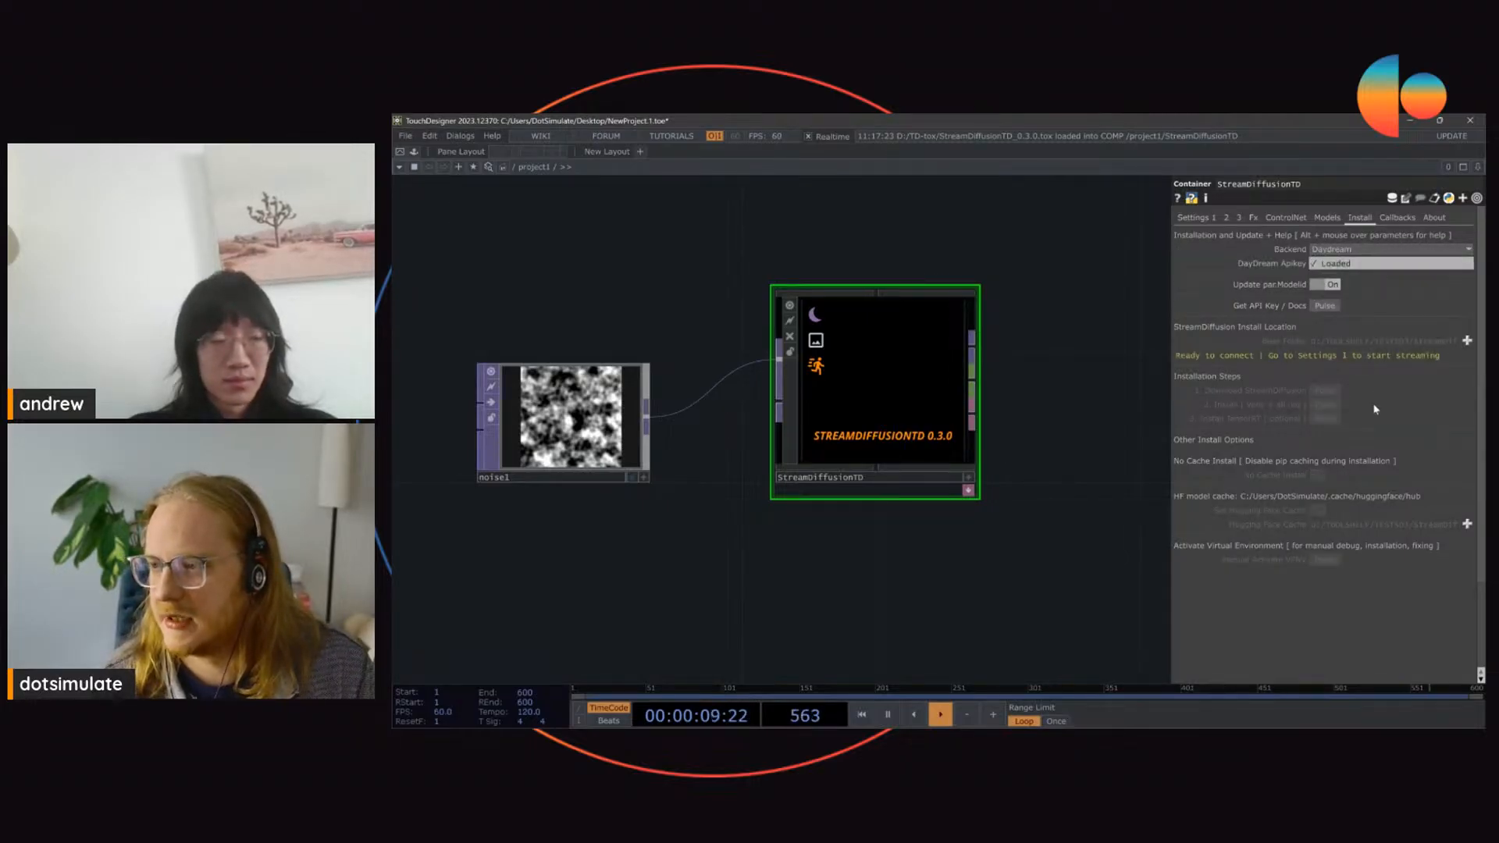
Step: Show and dismiss the Daydream Backend dialog again, and reposition the StreamDiffusionTD component beside the Noise TOP
{"action": "left_click", "coordinate": [1314, 308]}
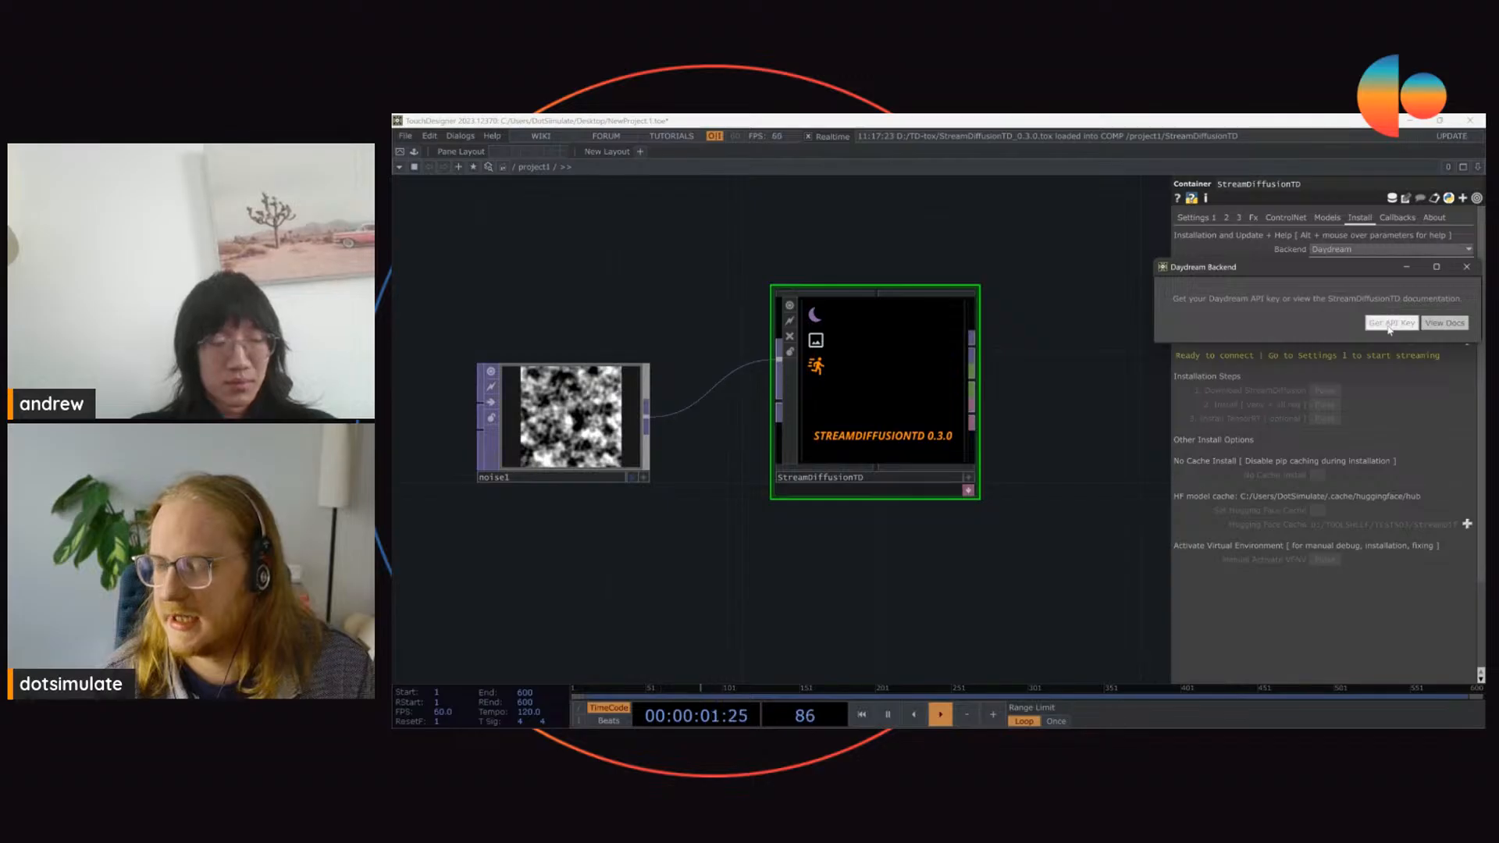
{"action": "left_click_drag", "start_coordinate": [1308, 268], "coordinate": [787, 183]}
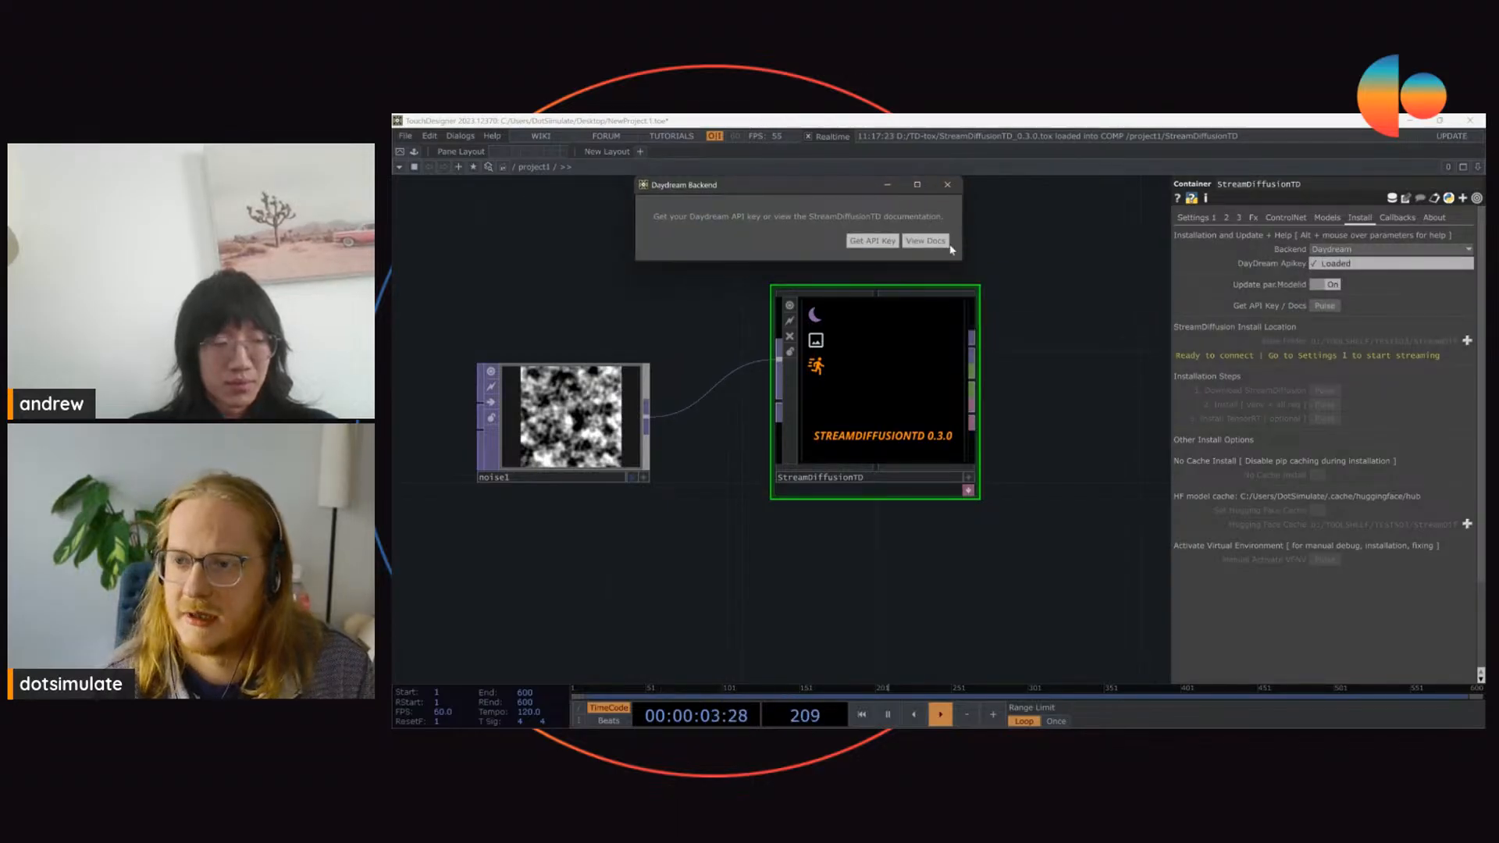
{"action": "left_click", "coordinate": [949, 185]}
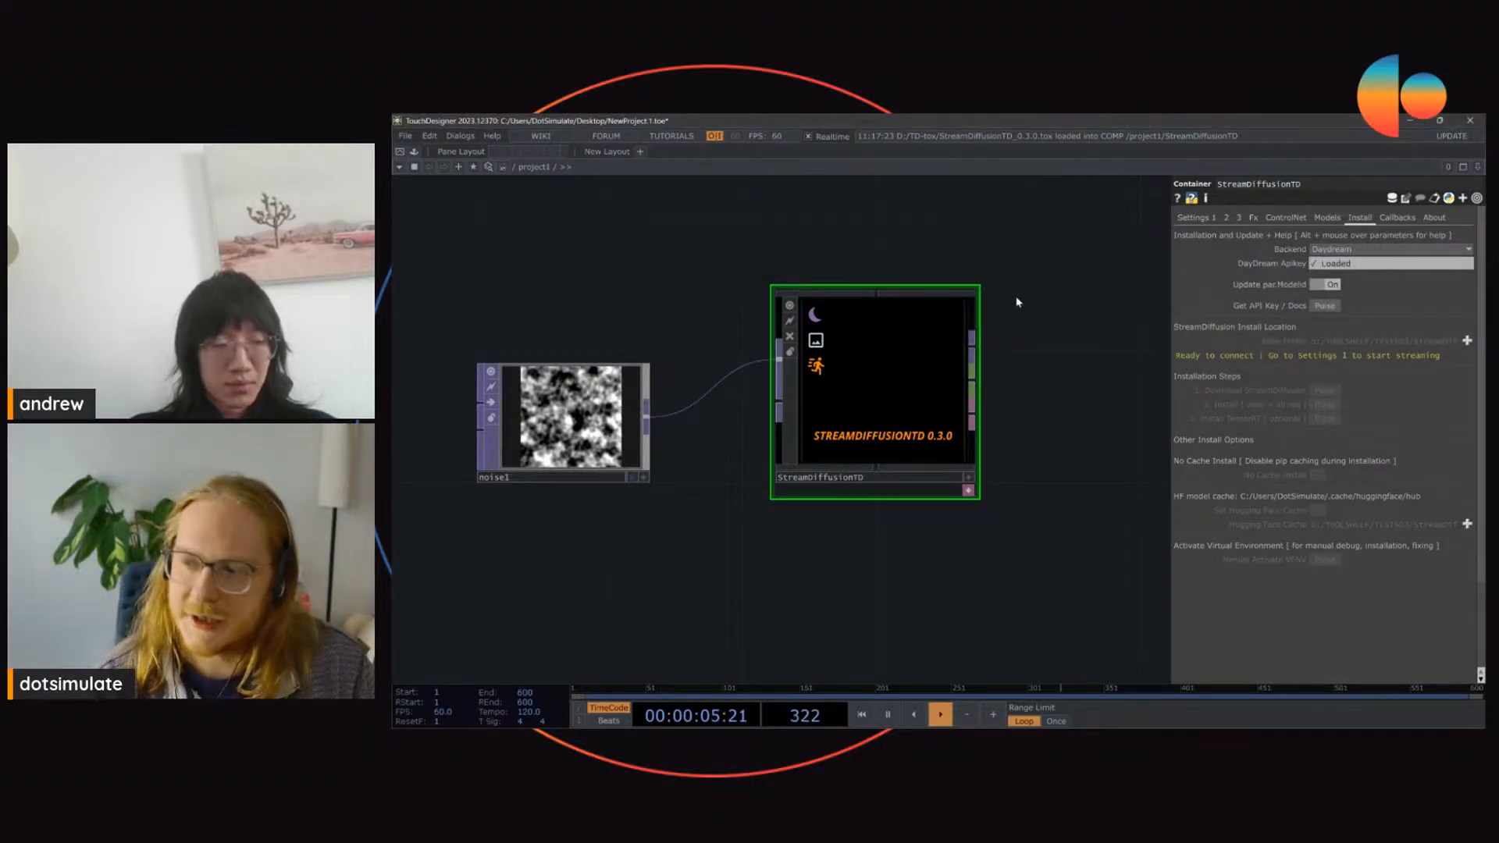
{"action": "left_click_drag", "start_coordinate": [927, 344], "coordinate": [960, 378]}
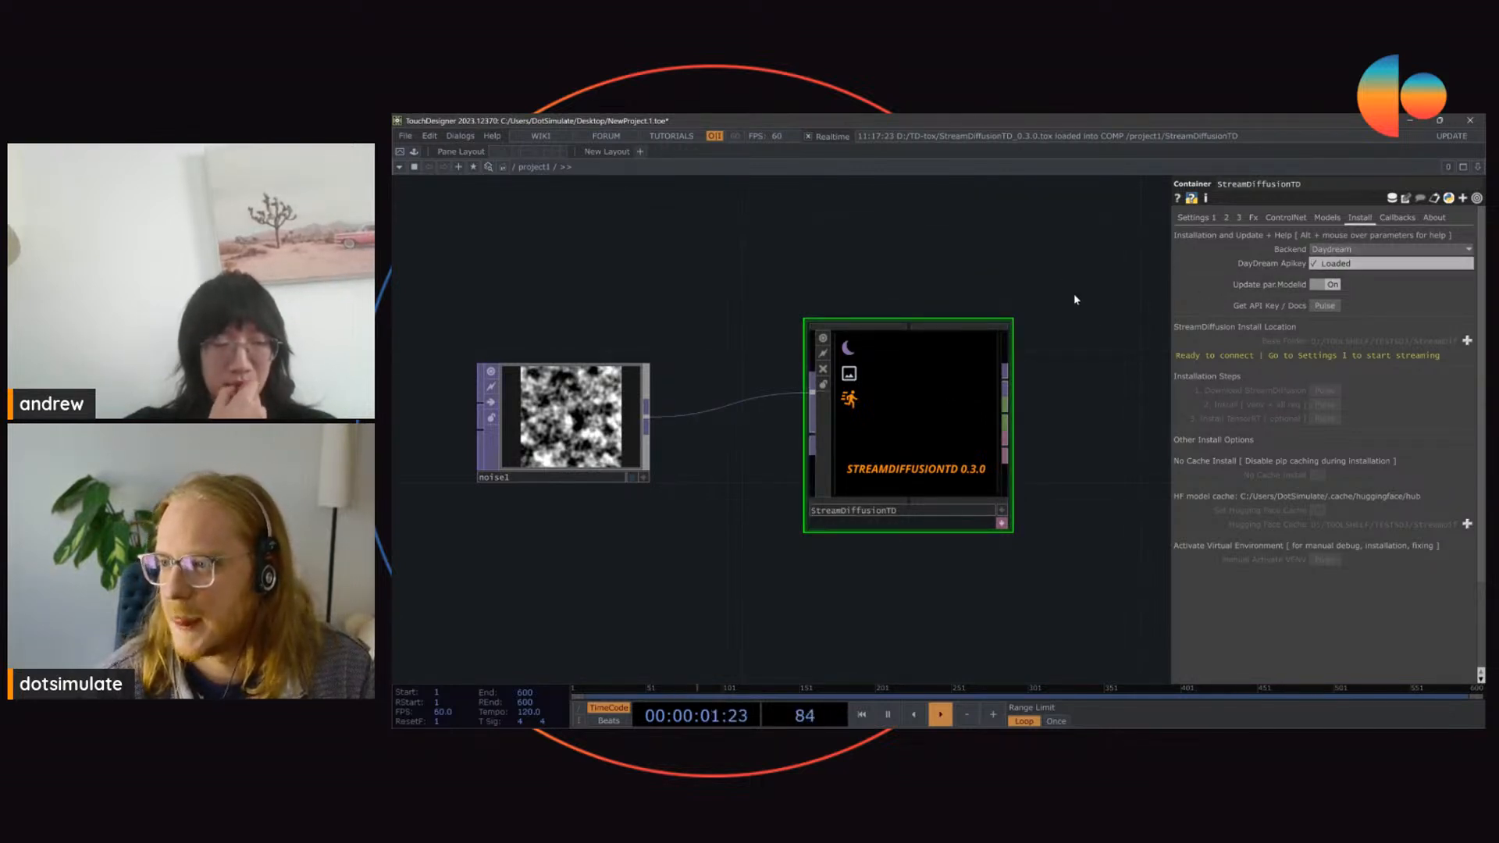
Step: Try to start the stream with the stabilityai/sdxl-turbo model, then read the component's message and check the Install settings
{"action": "left_click", "coordinate": [1194, 218]}
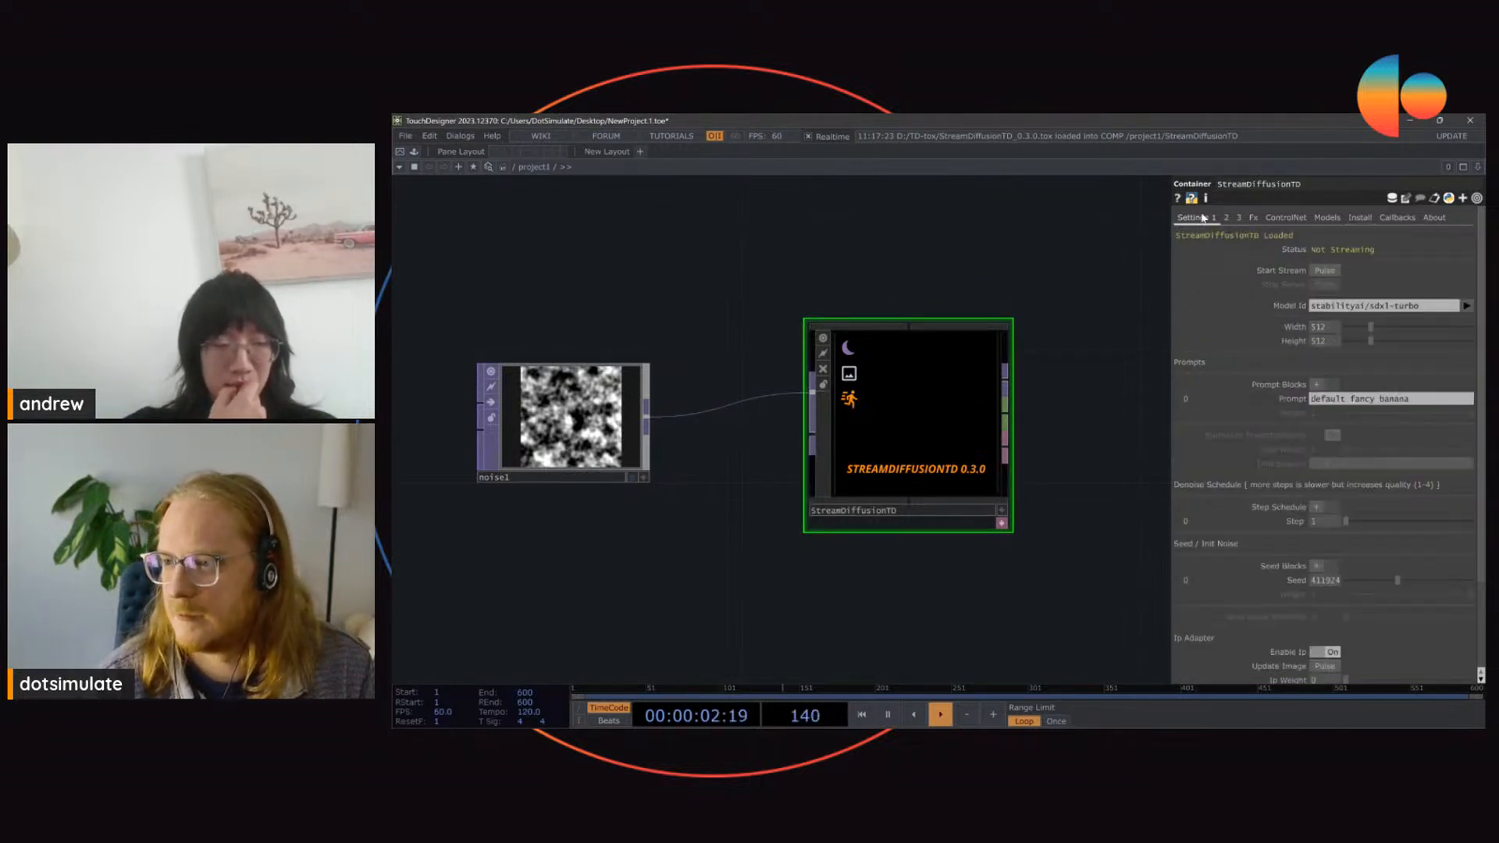
{"action": "left_click", "coordinate": [1325, 272]}
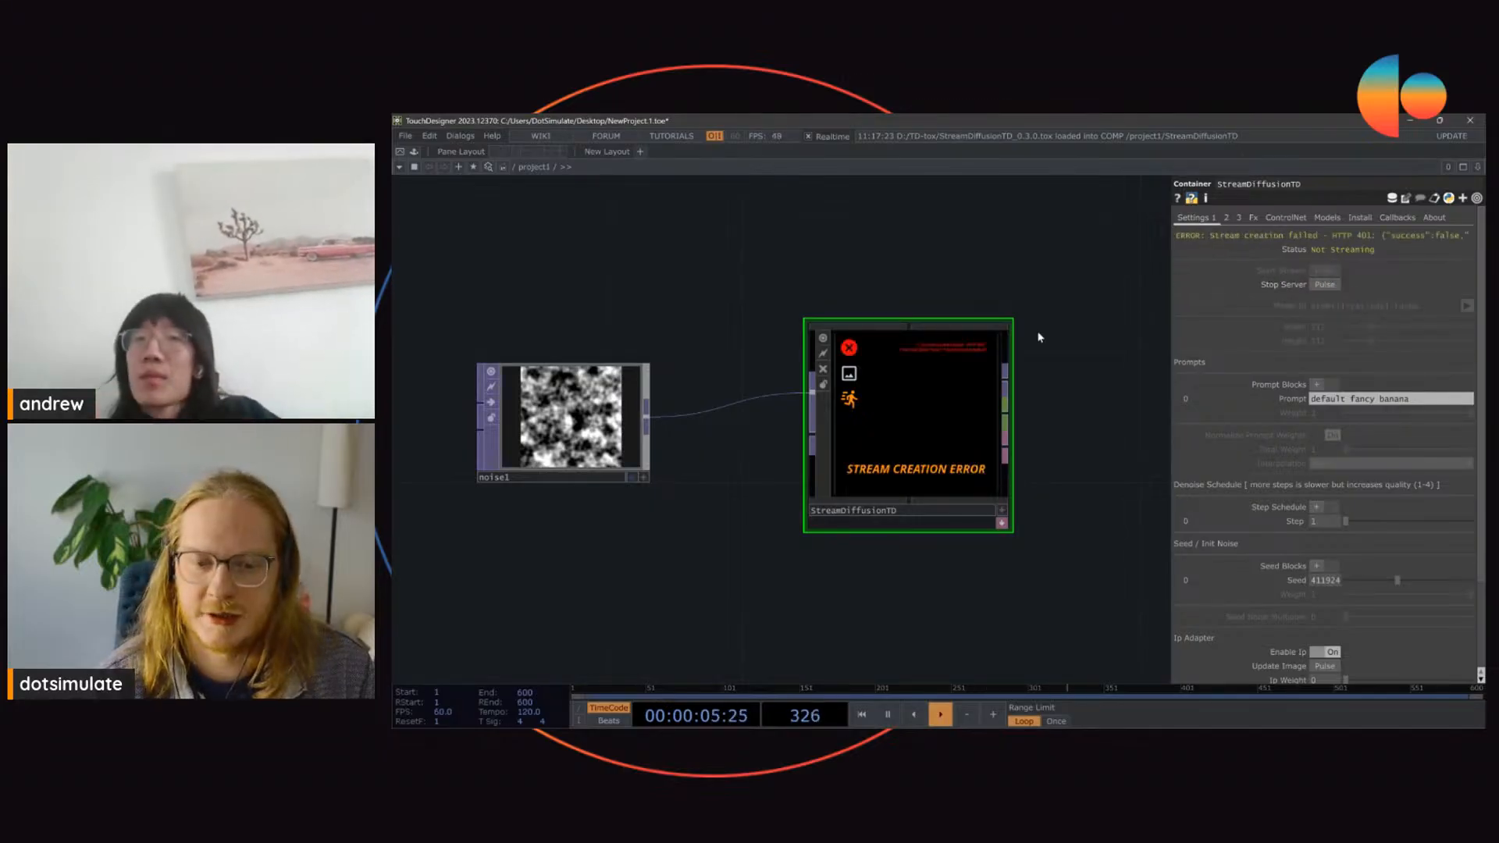
{"action": "scroll", "coordinate": [921, 384], "scroll_direction": "up", "scroll_amount": 5}
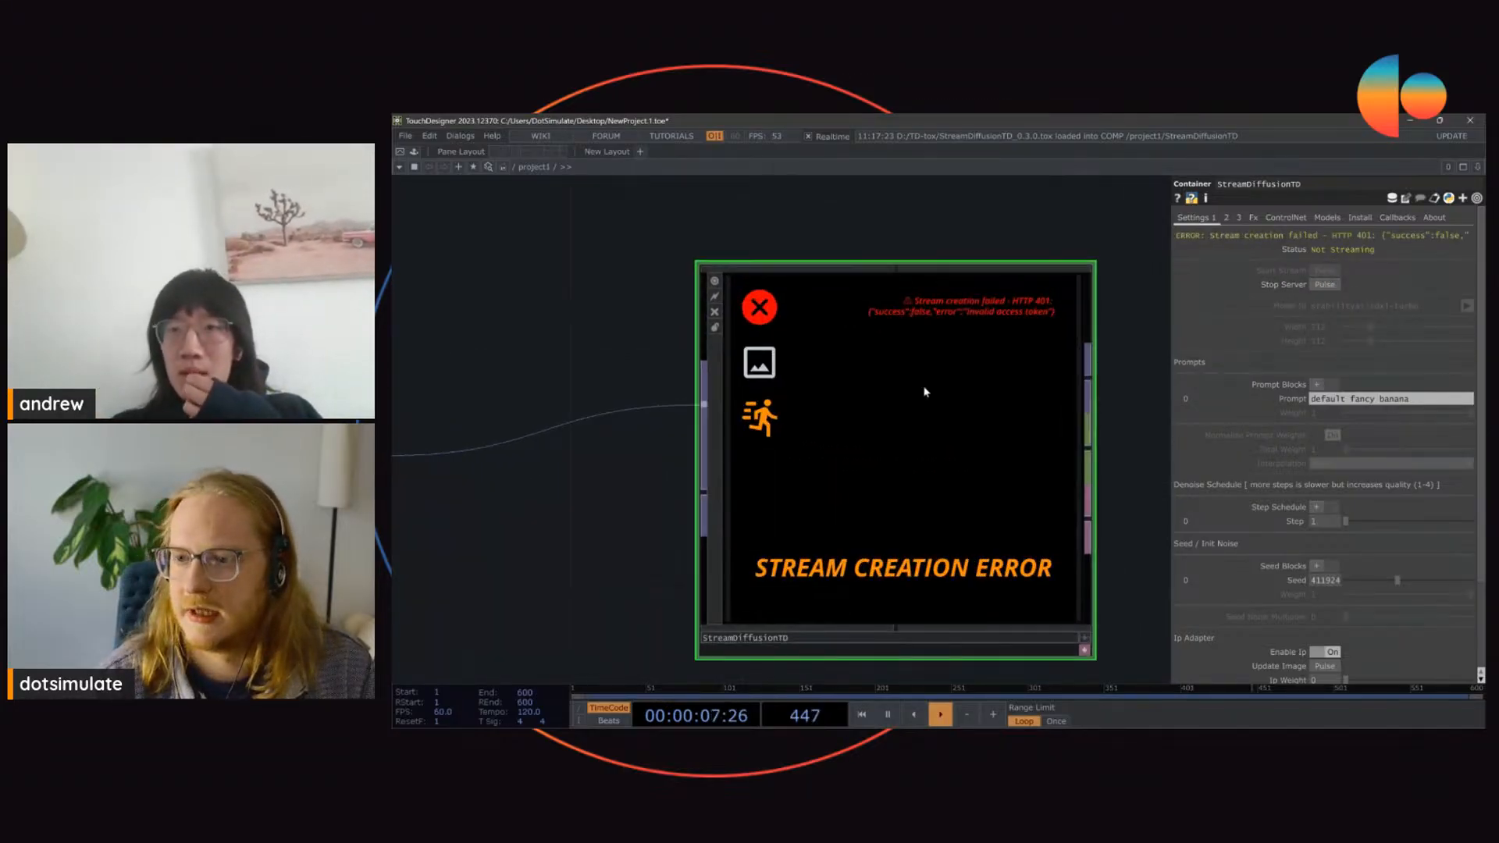
{"action": "scroll", "coordinate": [927, 388], "scroll_direction": "down", "scroll_amount": 2}
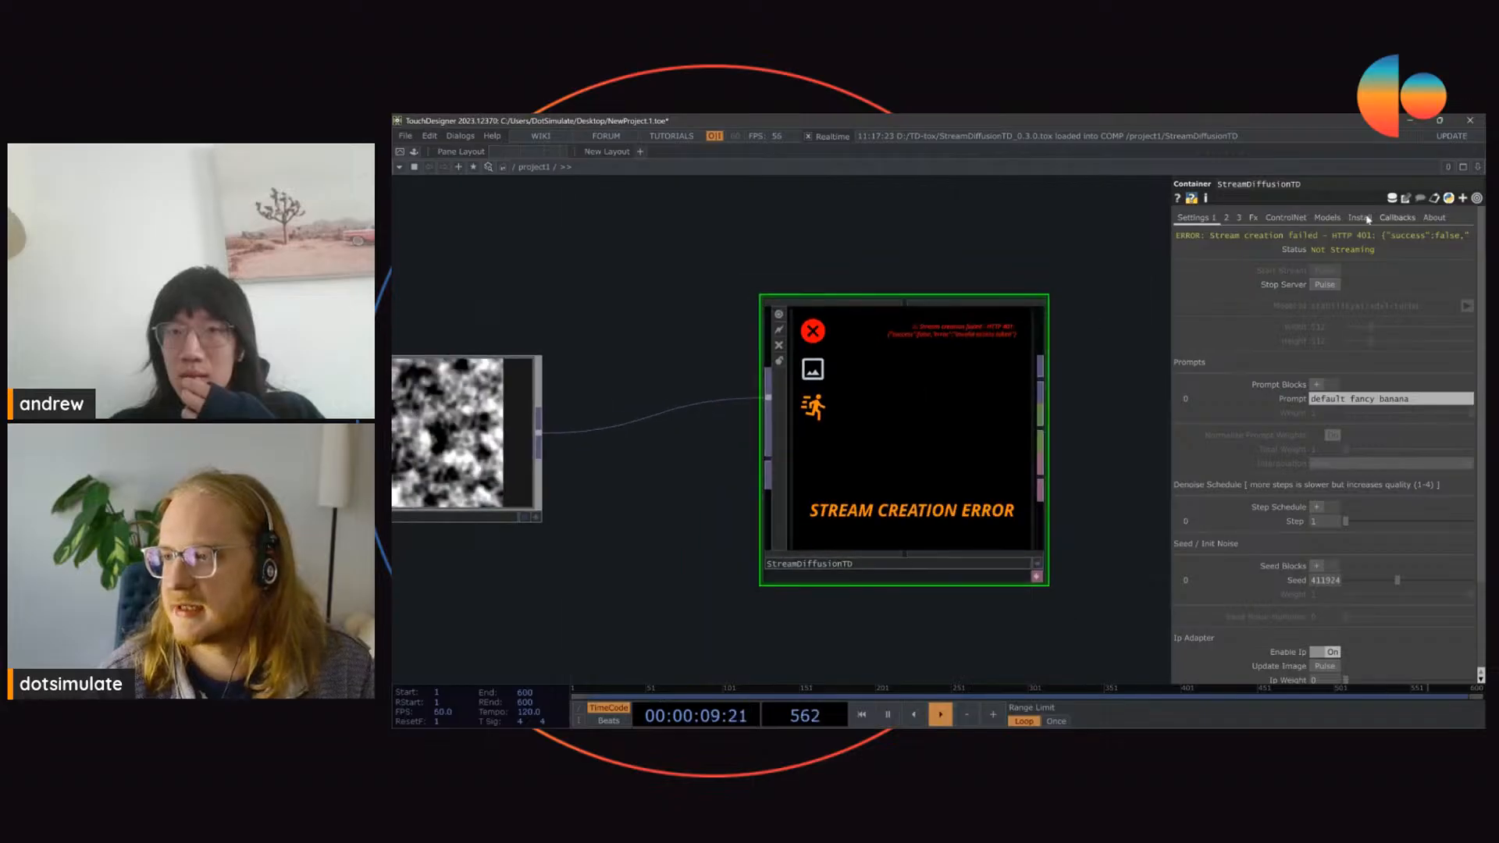
{"action": "left_click", "coordinate": [1357, 219]}
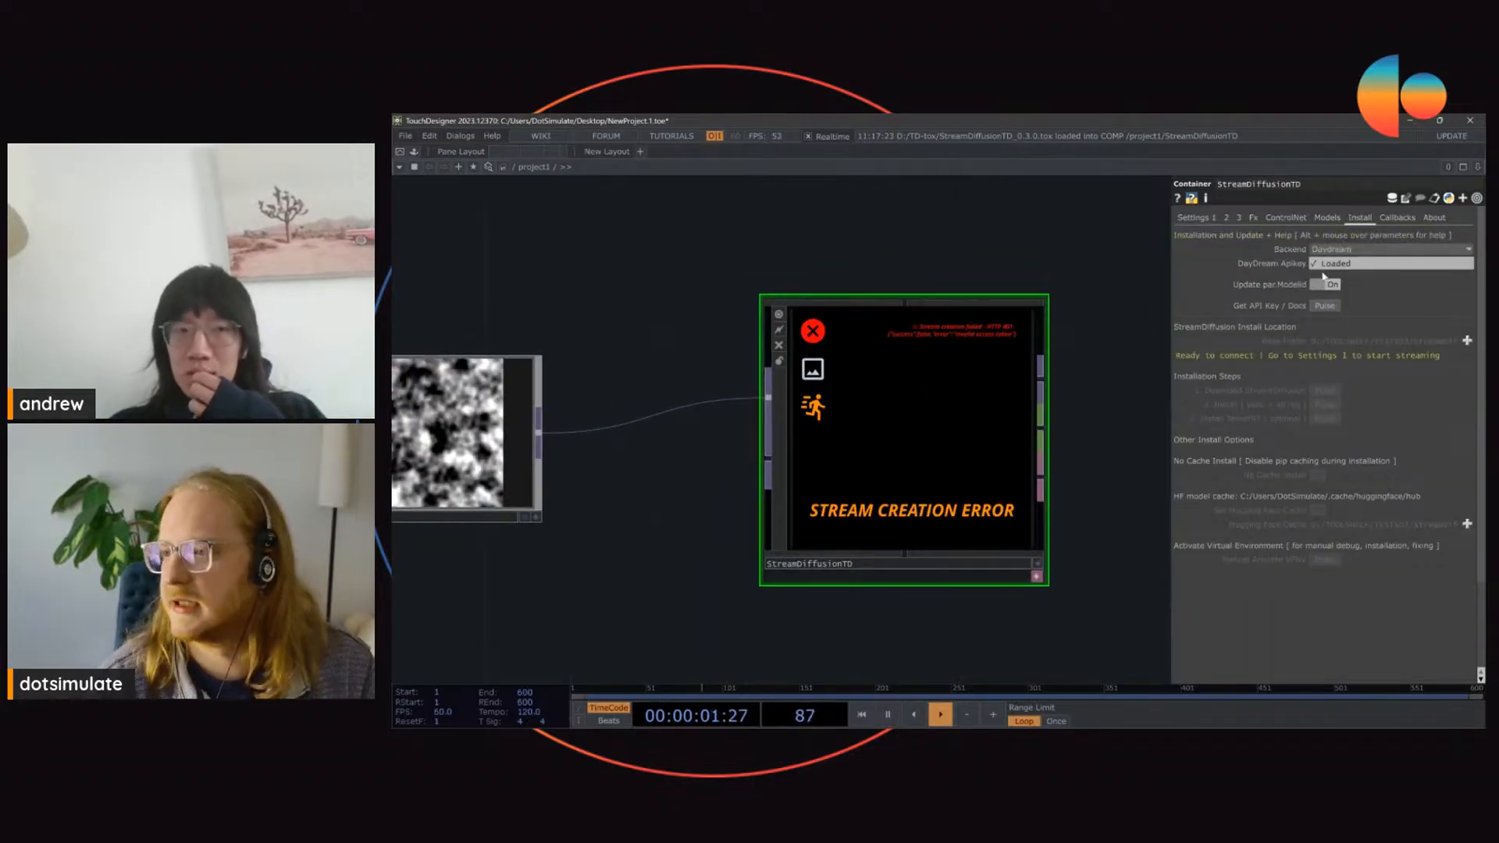
{"action": "left_click", "coordinate": [1196, 218]}
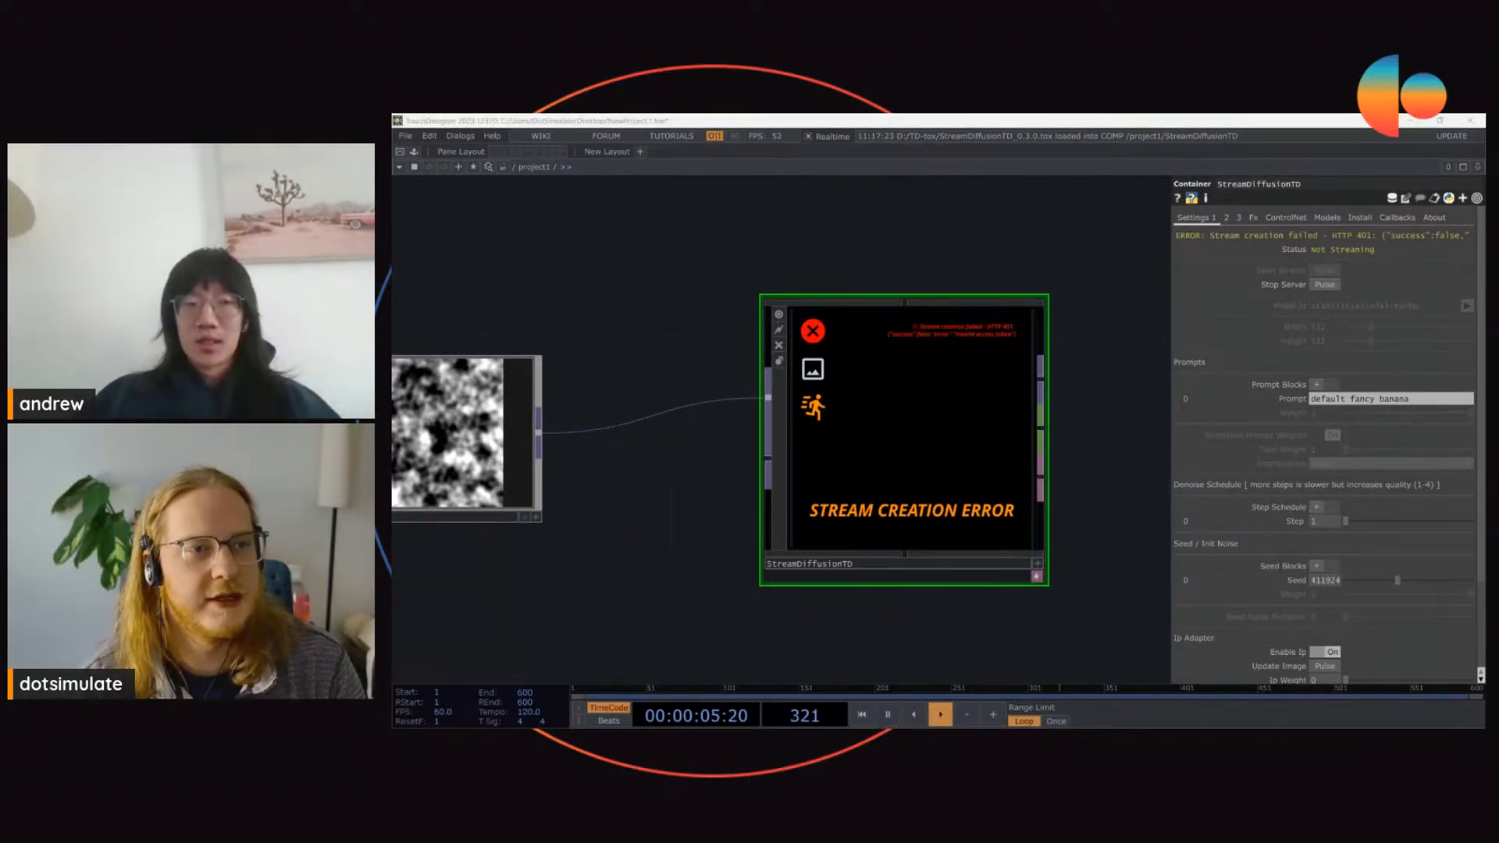
Step: Request the Daydream API key from the Install settings and paste the API key into the DayDream Apikey field
{"action": "left_click", "coordinate": [1324, 217]}
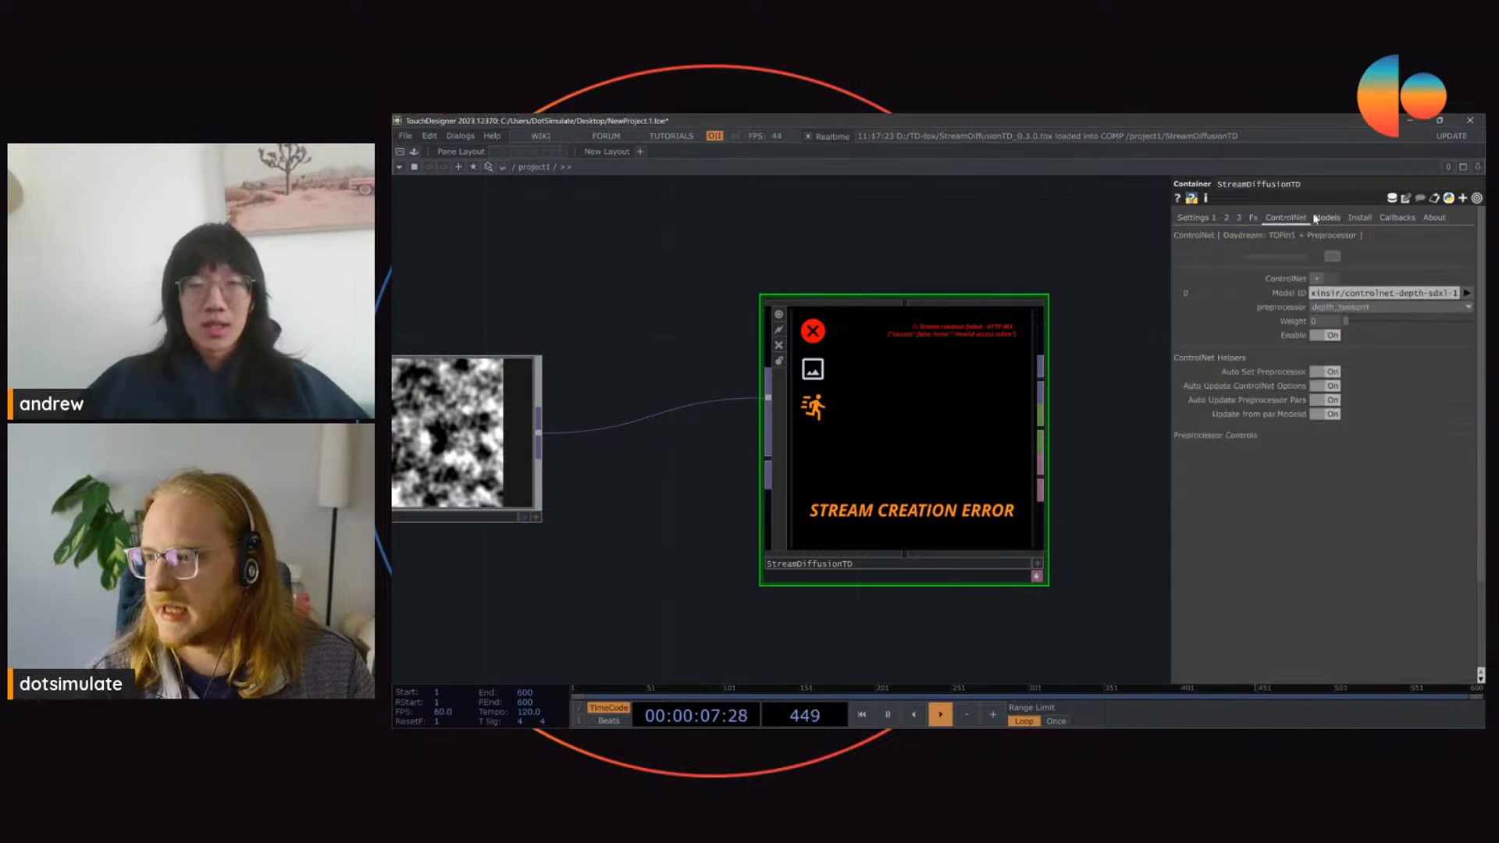
{"action": "left_click", "coordinate": [1356, 217]}
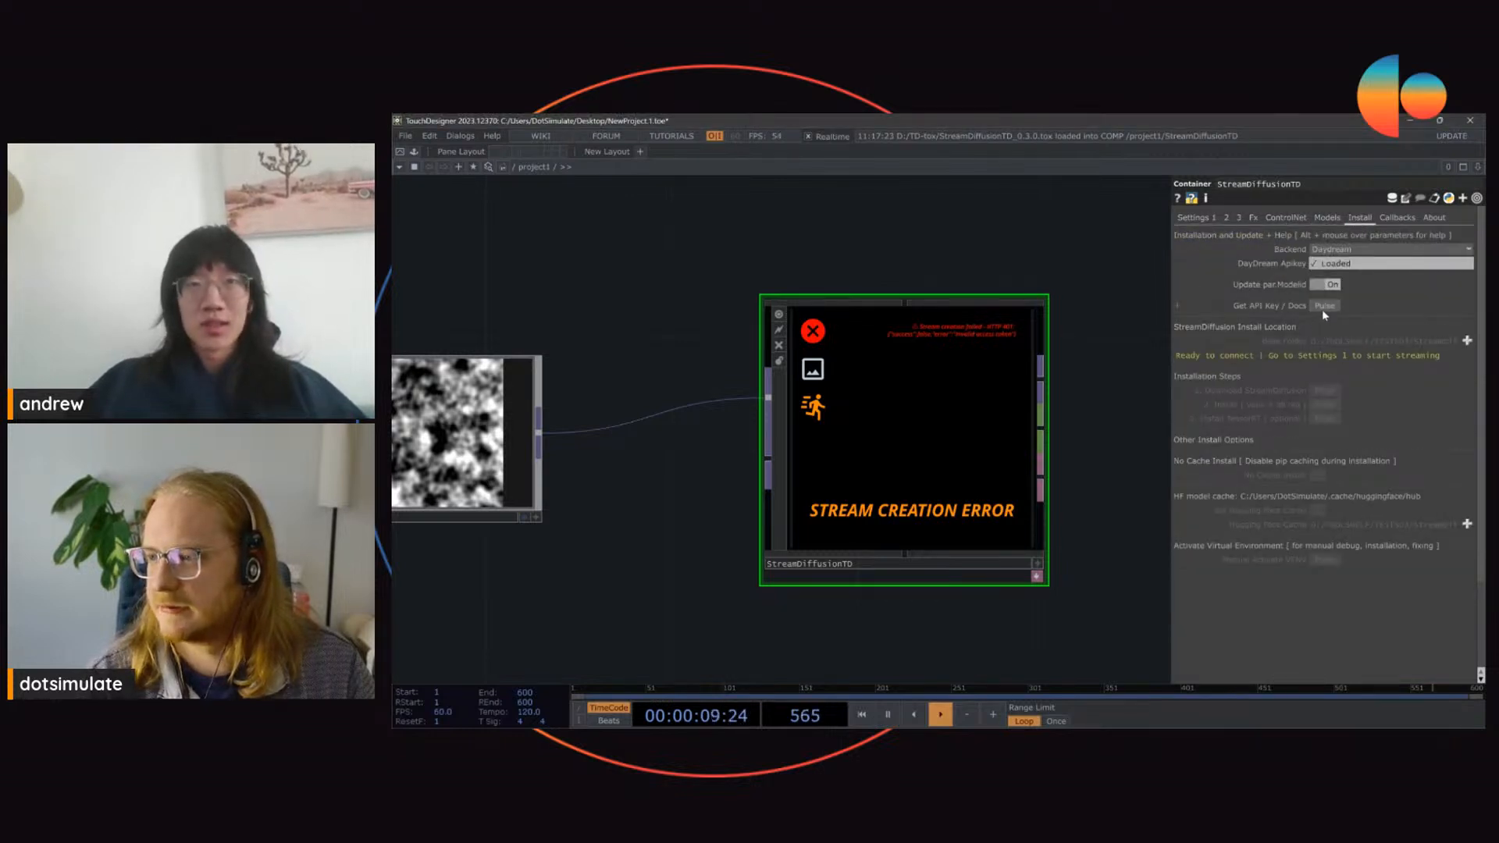
{"action": "left_click", "coordinate": [1323, 309]}
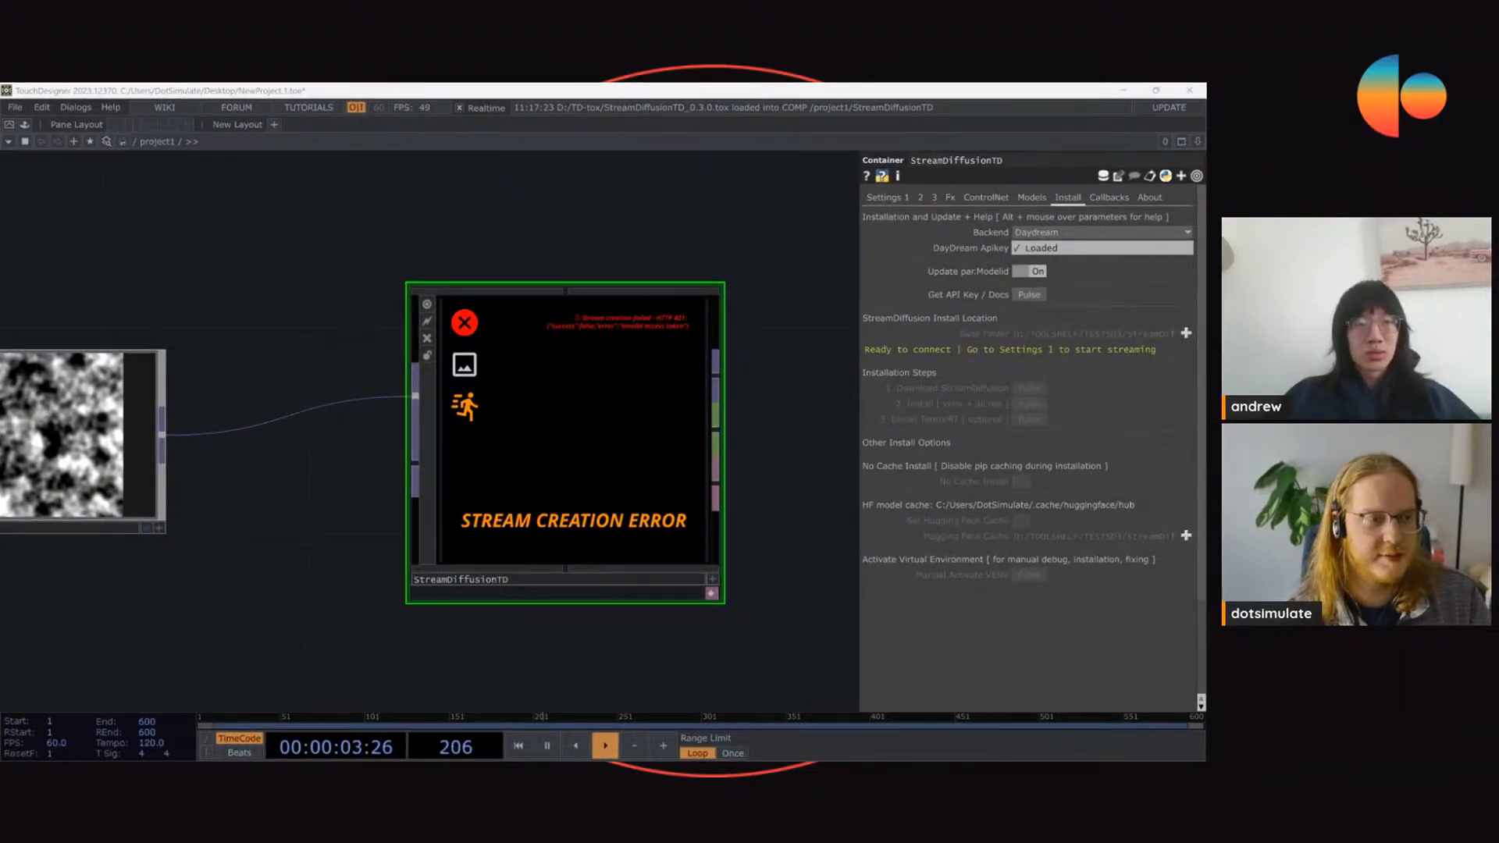
{"action": "left_click", "coordinate": [1040, 249]}
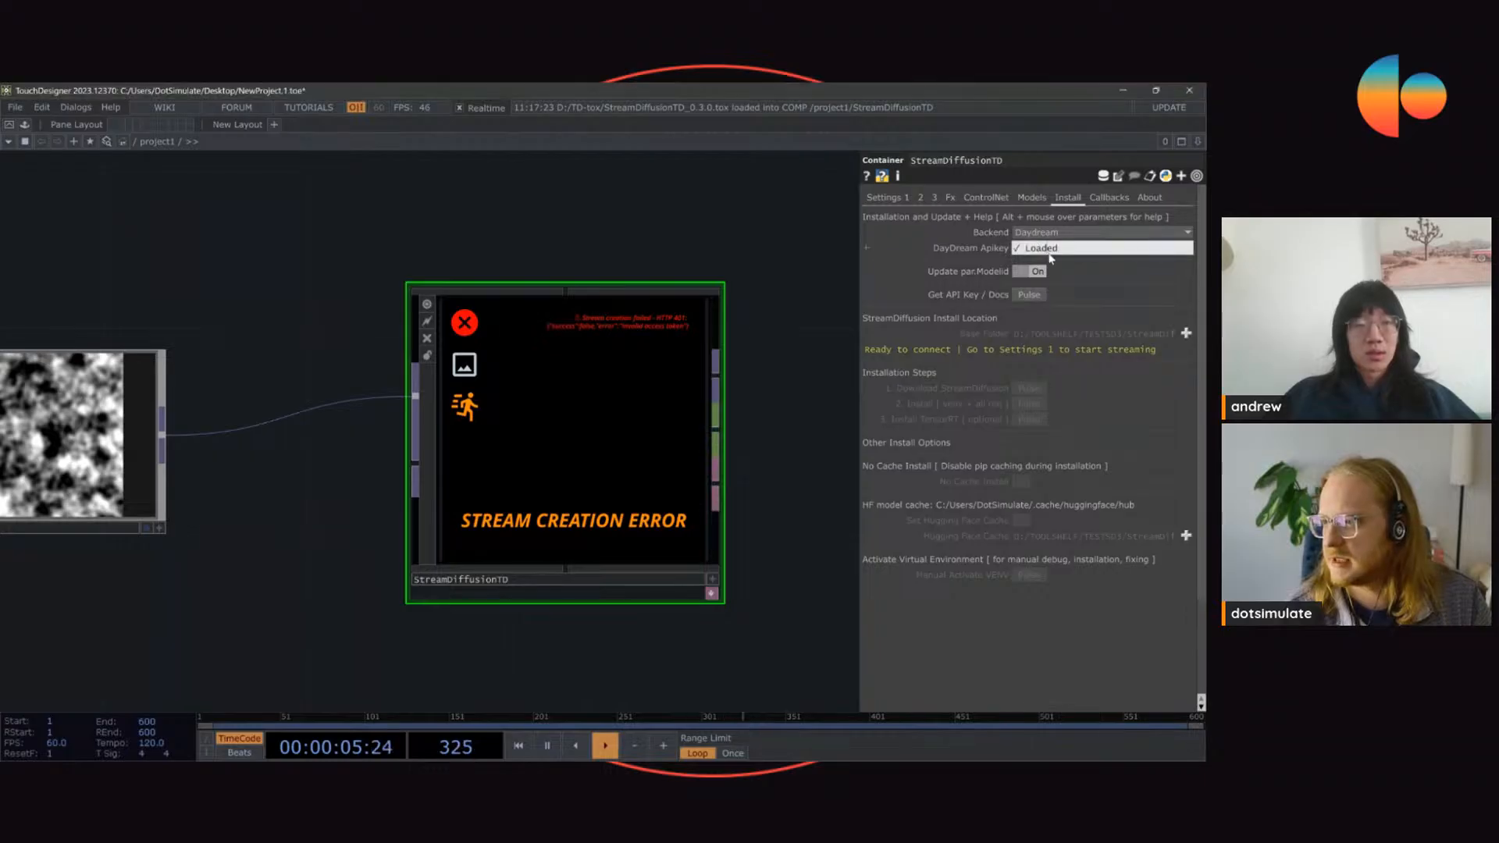
{"action": "key", "text": "ctrl+v"}
{"action": "left_click", "coordinate": [551, 239]}
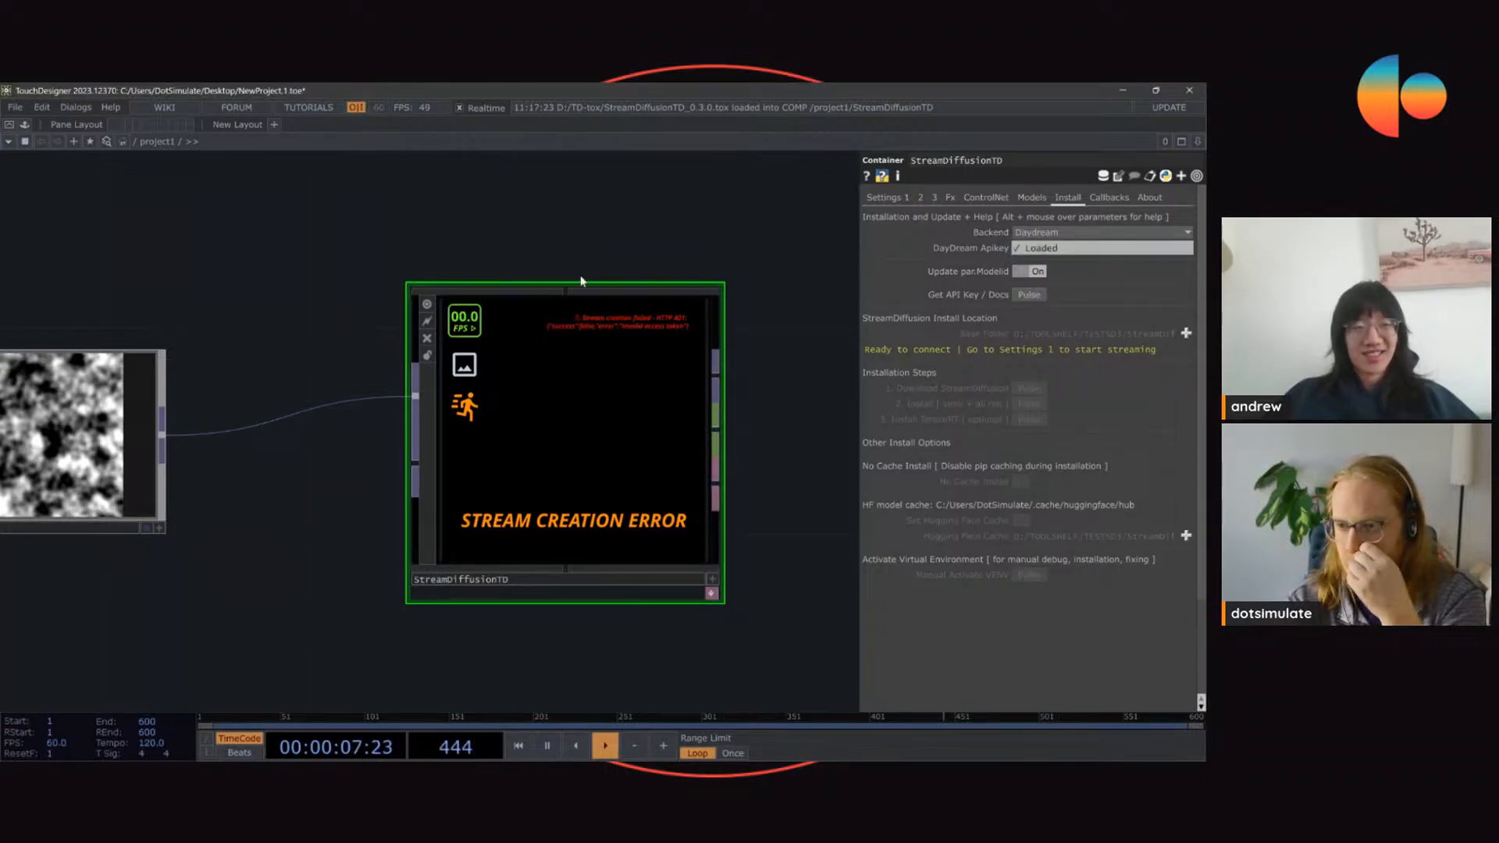
Step: Check the stream status in the first settings page and inspect the DayDream Apikey entry in the Install settings
{"action": "left_click", "coordinate": [889, 197]}
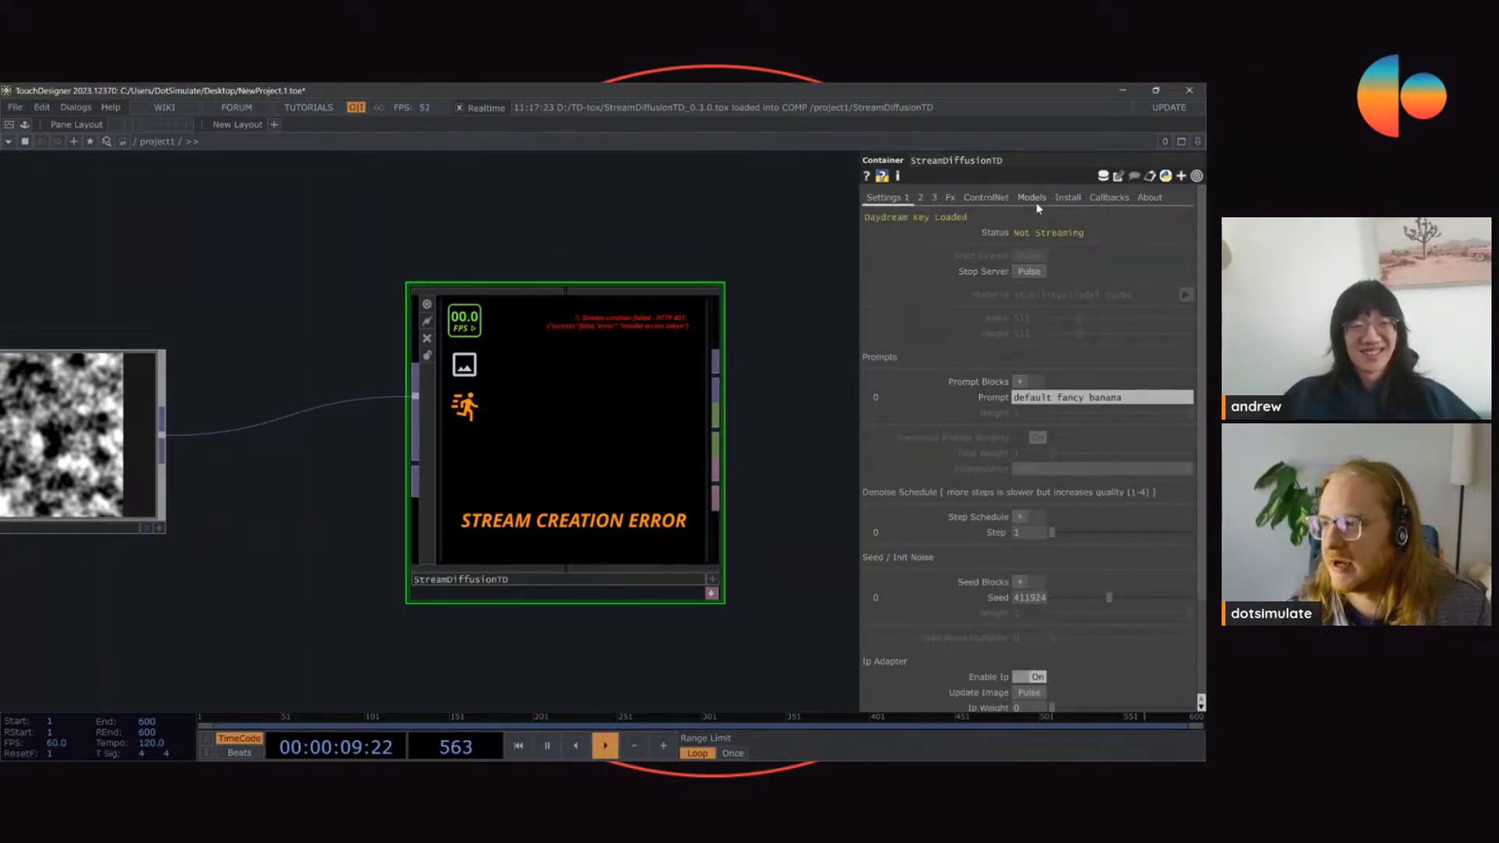
{"action": "left_click", "coordinate": [1032, 199]}
{"action": "left_click", "coordinate": [1066, 198]}
{"action": "left_click_drag", "start_coordinate": [1067, 248], "coordinate": [918, 257]}
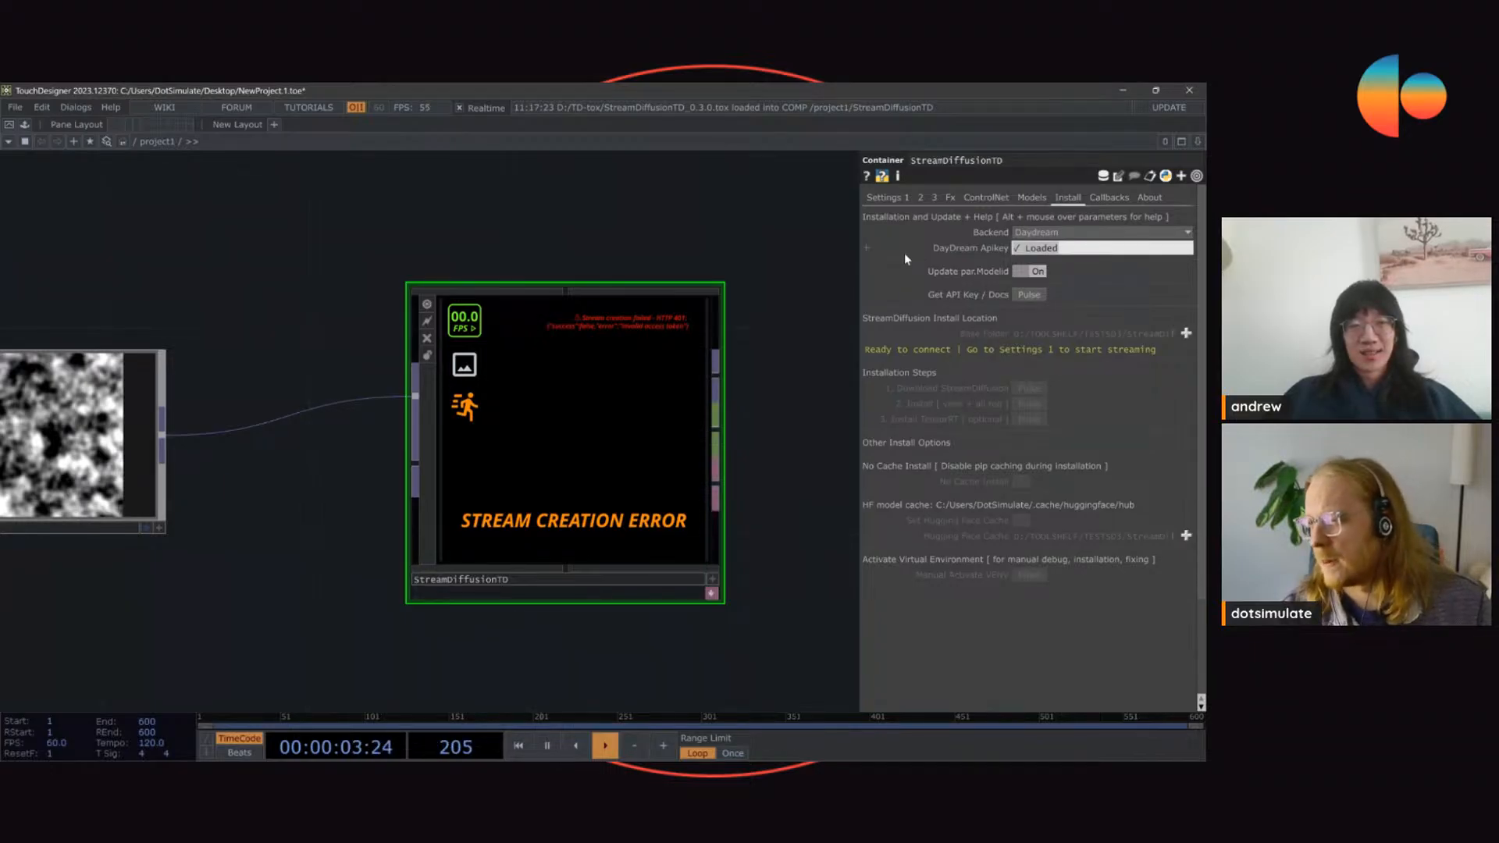
{"action": "left_click", "coordinate": [1047, 249]}
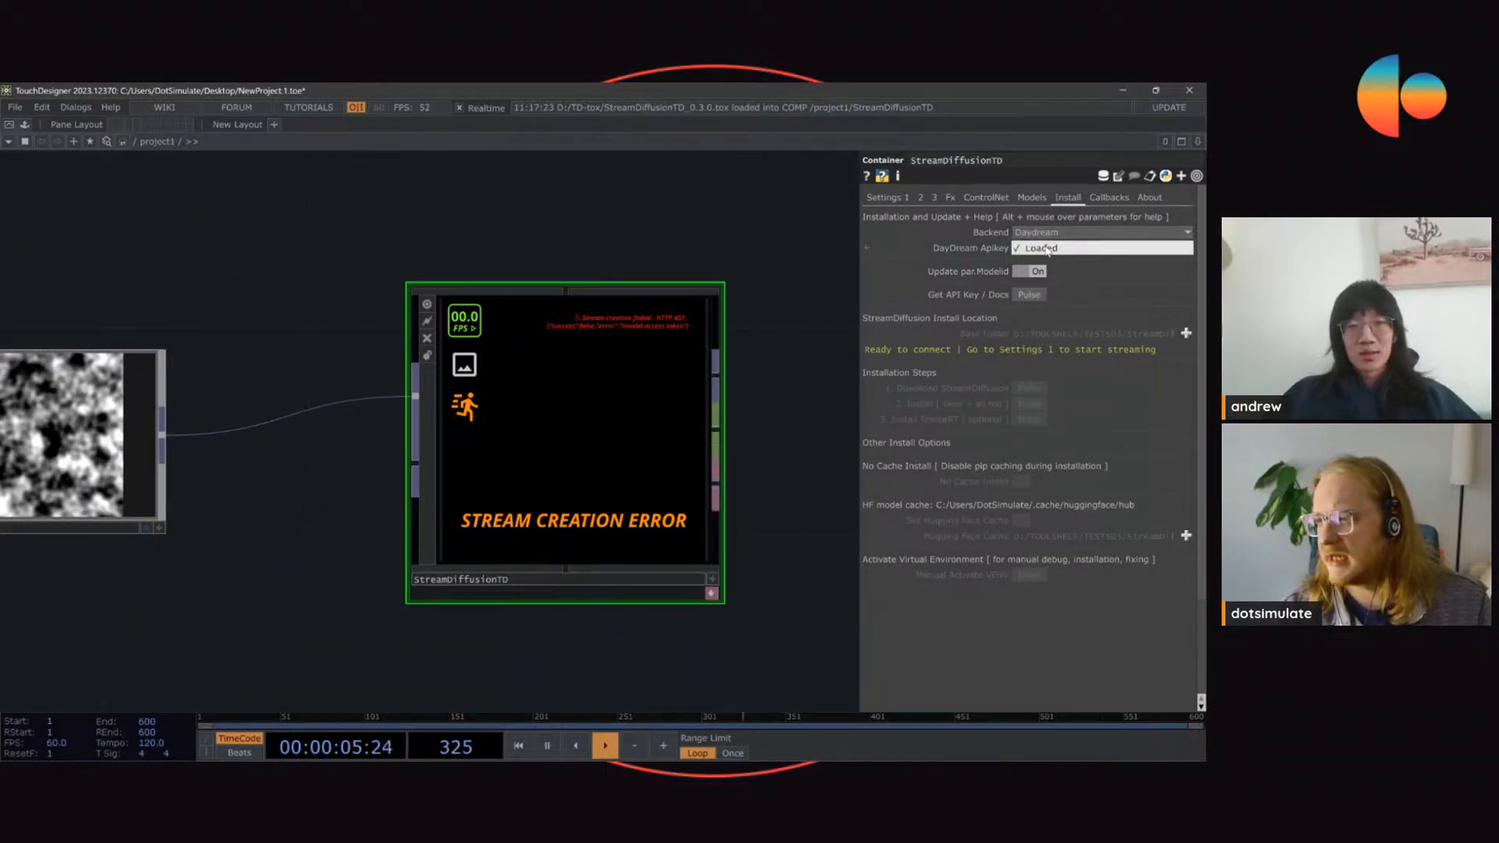
{"action": "left_click", "coordinate": [760, 253]}
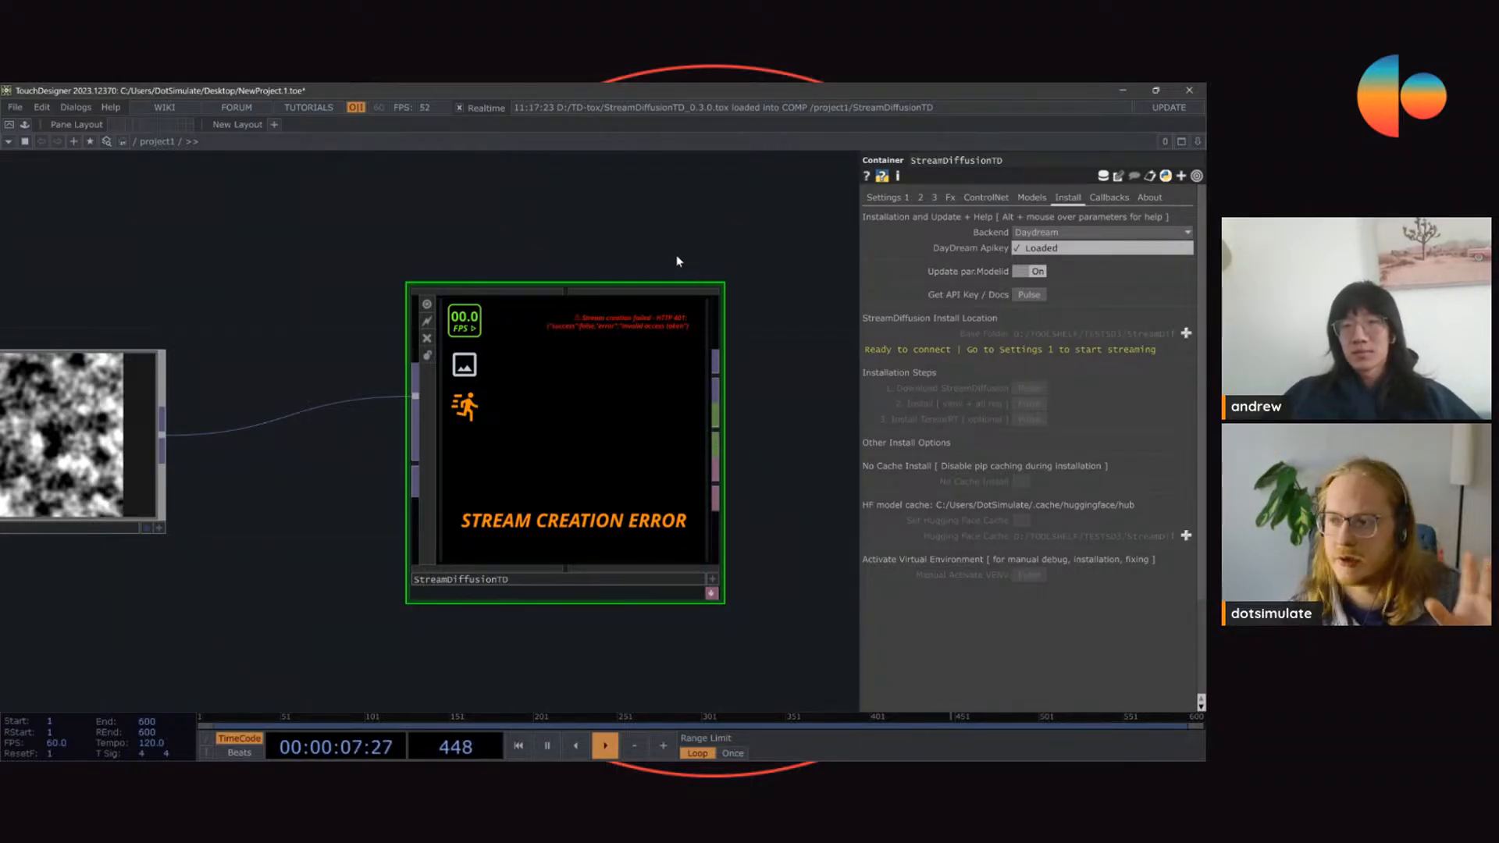
{"action": "left_click_drag", "start_coordinate": [1074, 248], "coordinate": [746, 247]}
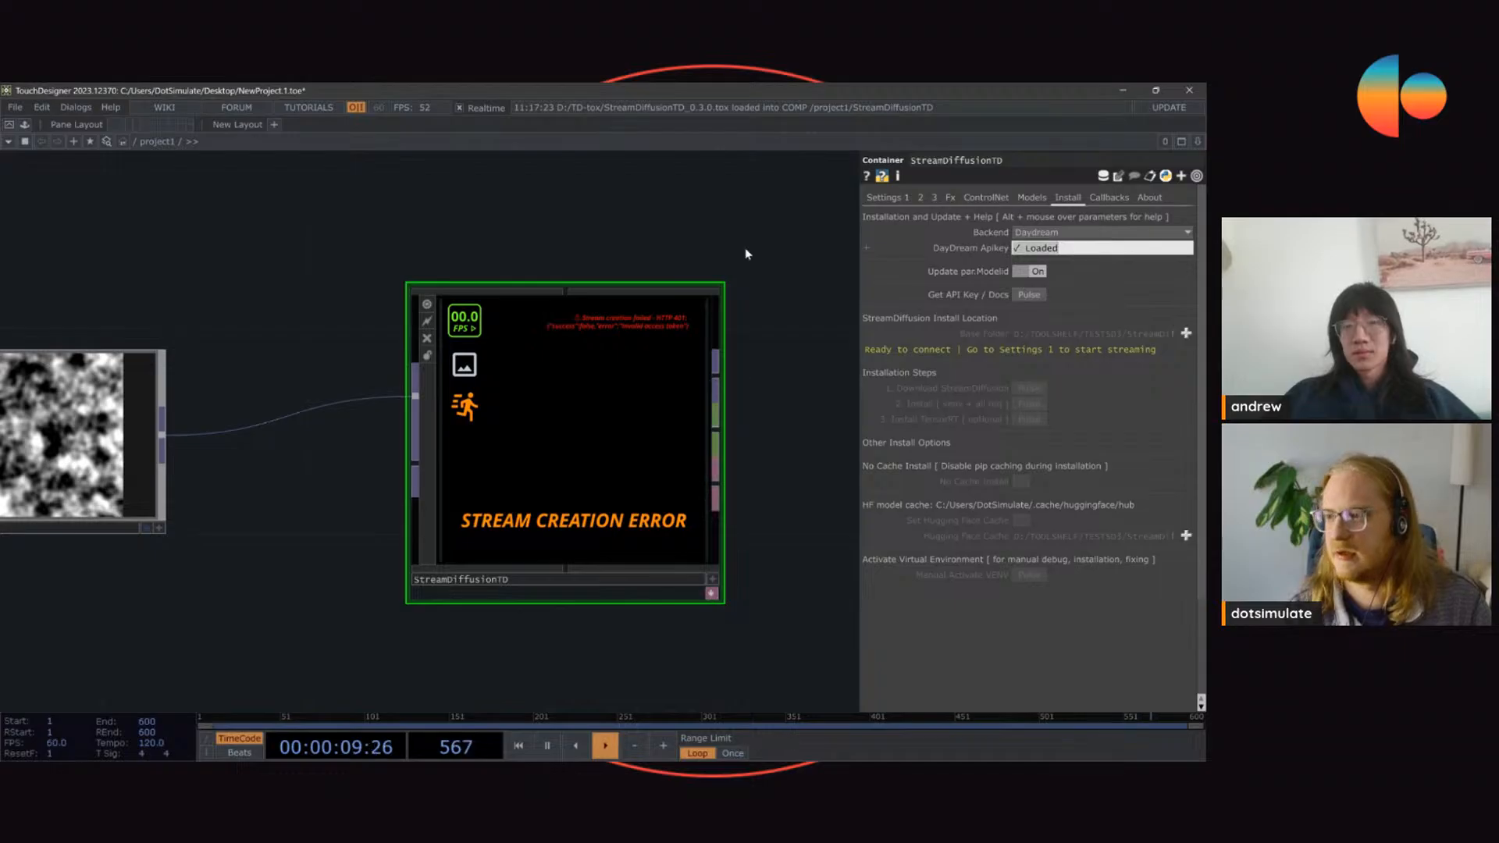
{"action": "key", "text": "Num_Lock"}
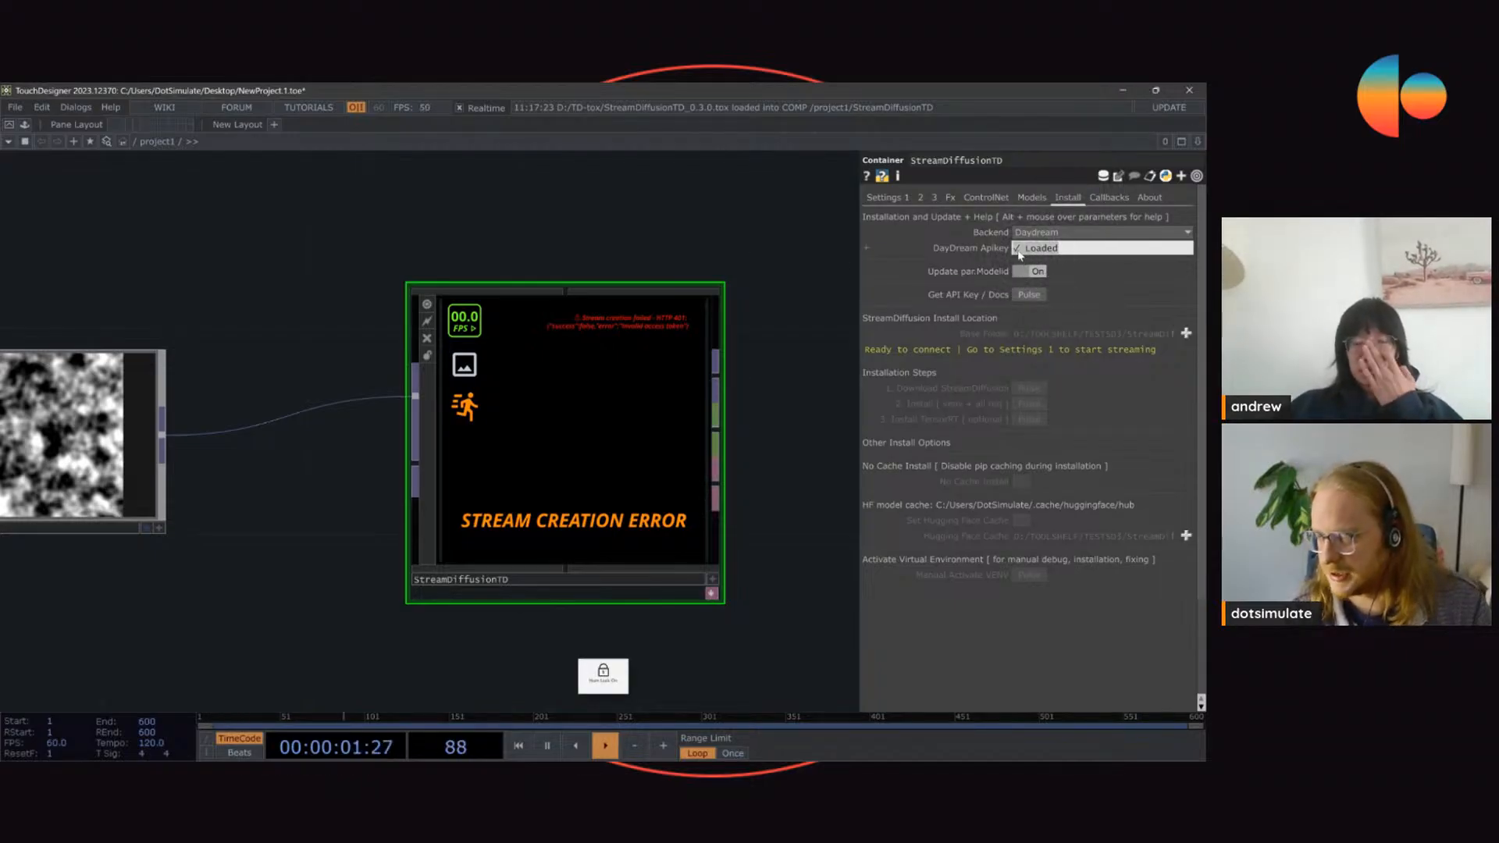
{"action": "left_click", "coordinate": [669, 254]}
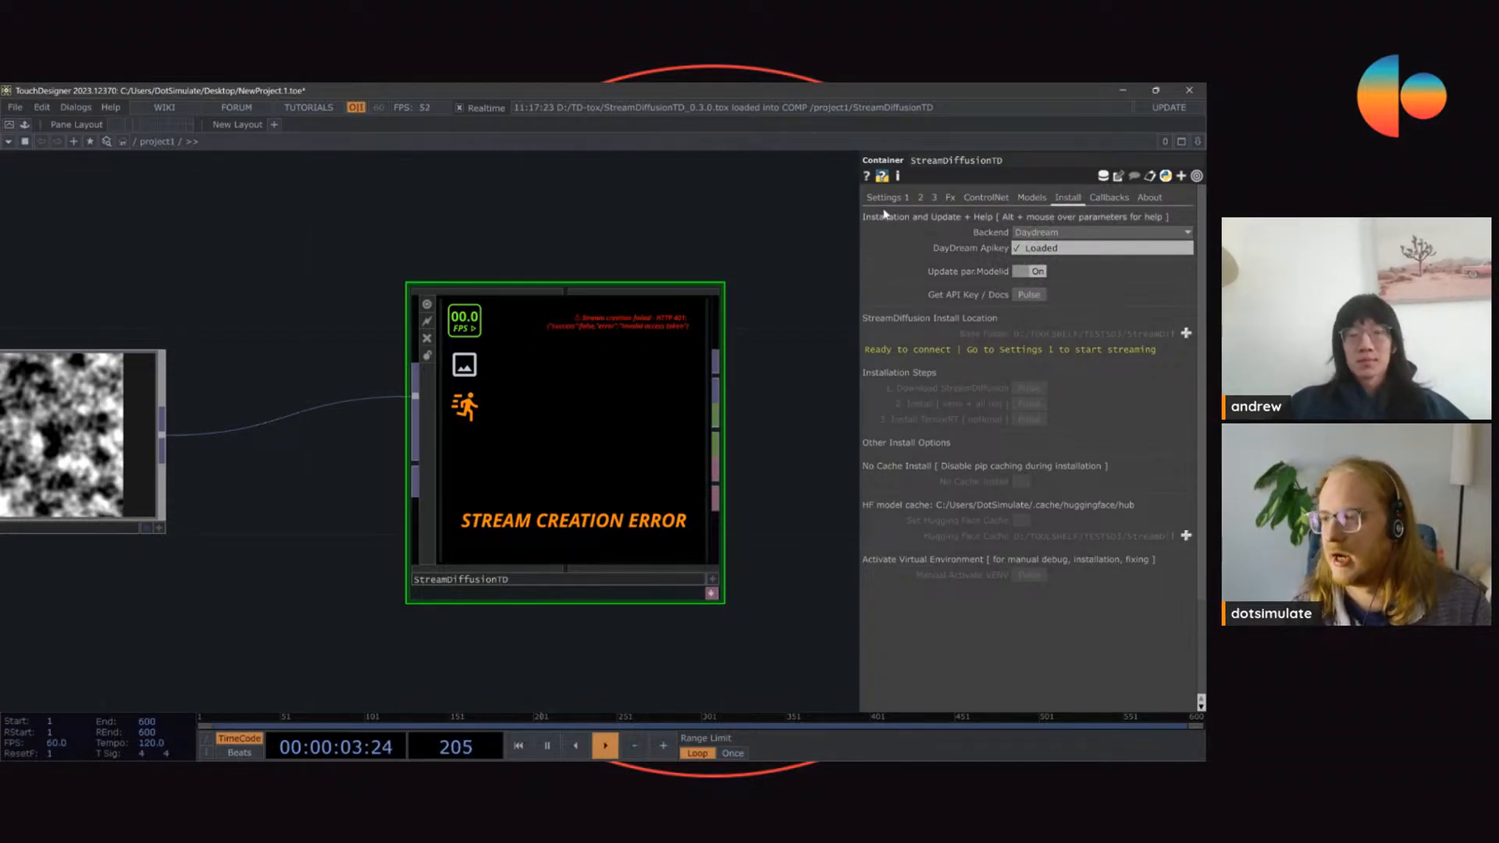
Step: Show the Daydream Backend dialog with the API key and documentation options, move it aside and dismiss it
{"action": "left_click", "coordinate": [1035, 295]}
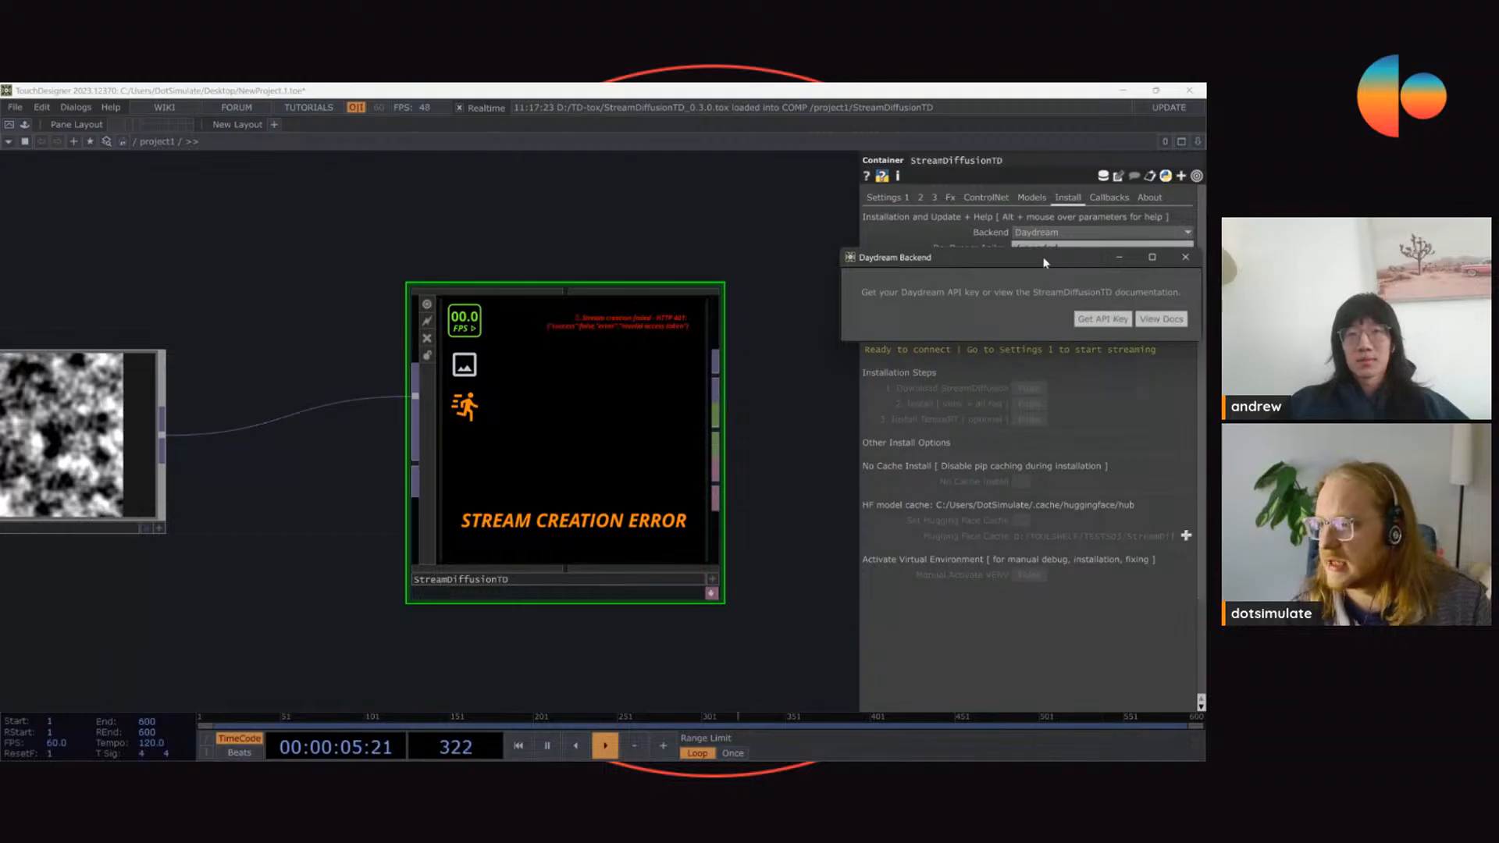
{"action": "left_click_drag", "start_coordinate": [1044, 259], "coordinate": [582, 166]}
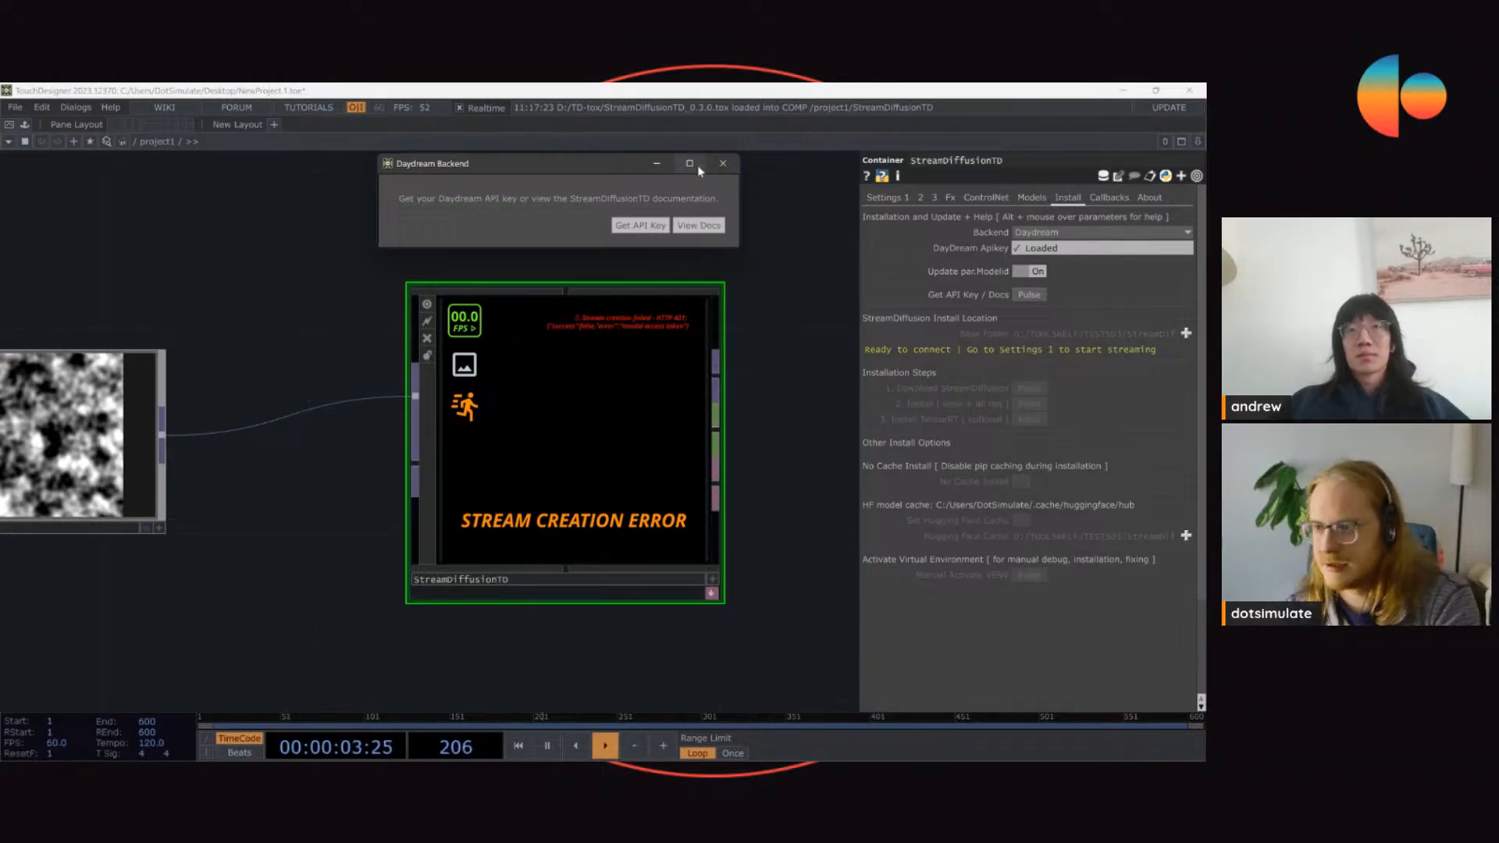
{"action": "left_click", "coordinate": [723, 165]}
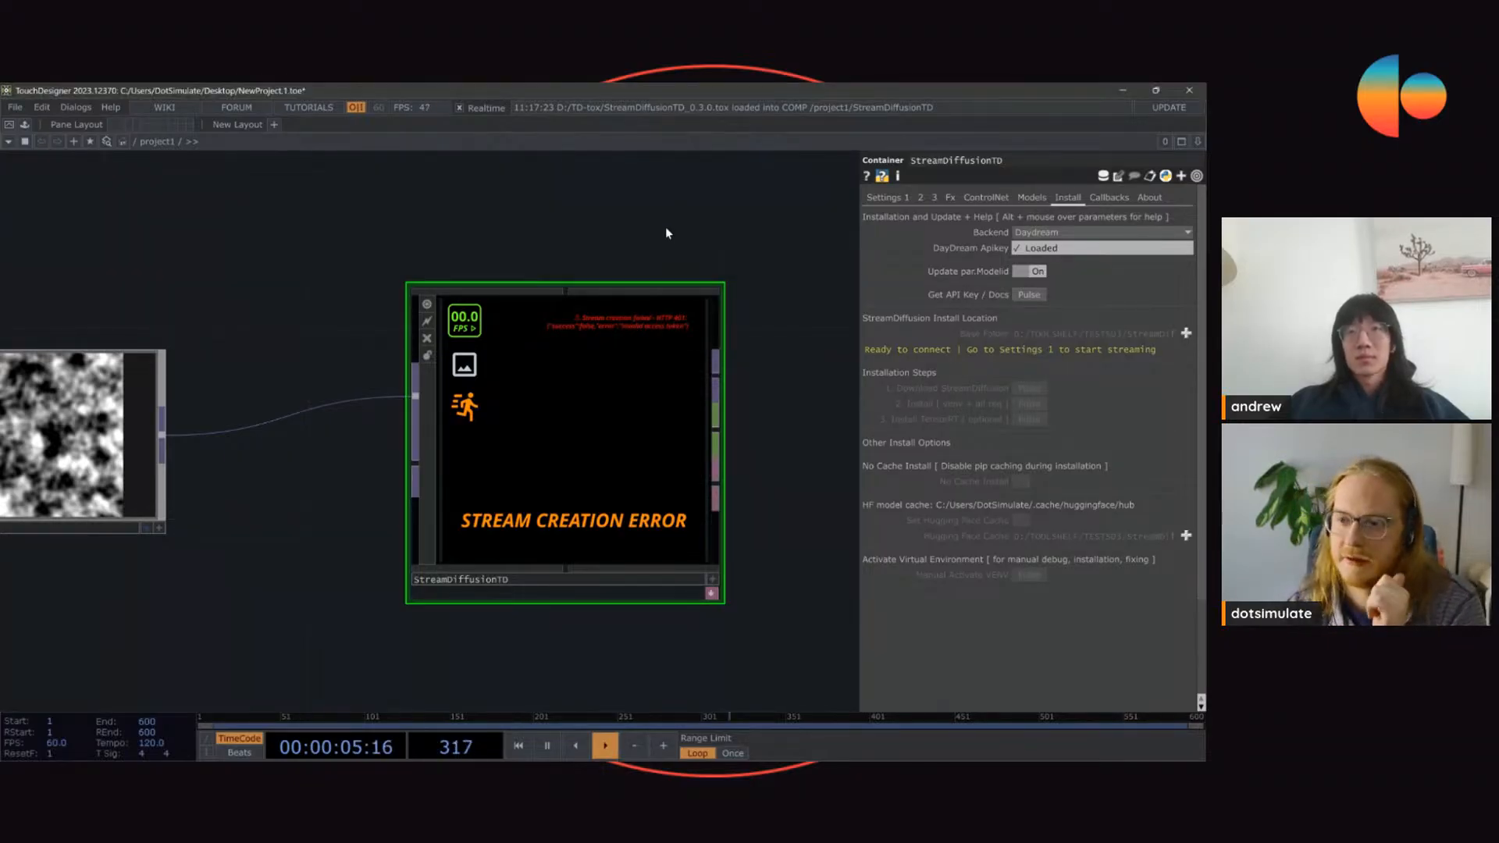
Step: Stop the server from the first settings page and start the stream again with the stabilityai/sdxl-turbo model
{"action": "left_click", "coordinate": [890, 198]}
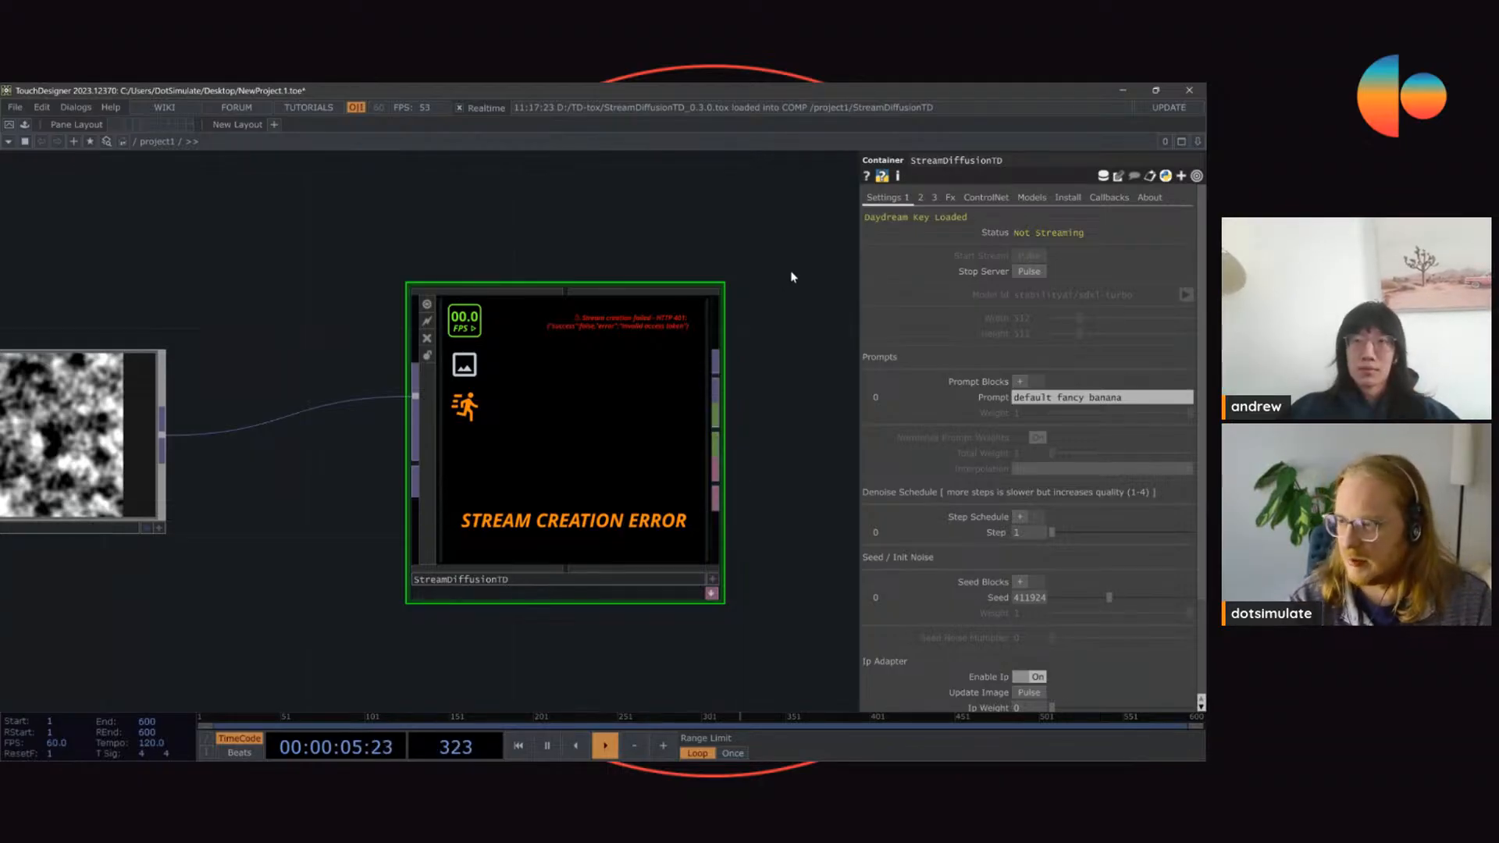
{"action": "left_click", "coordinate": [1029, 271]}
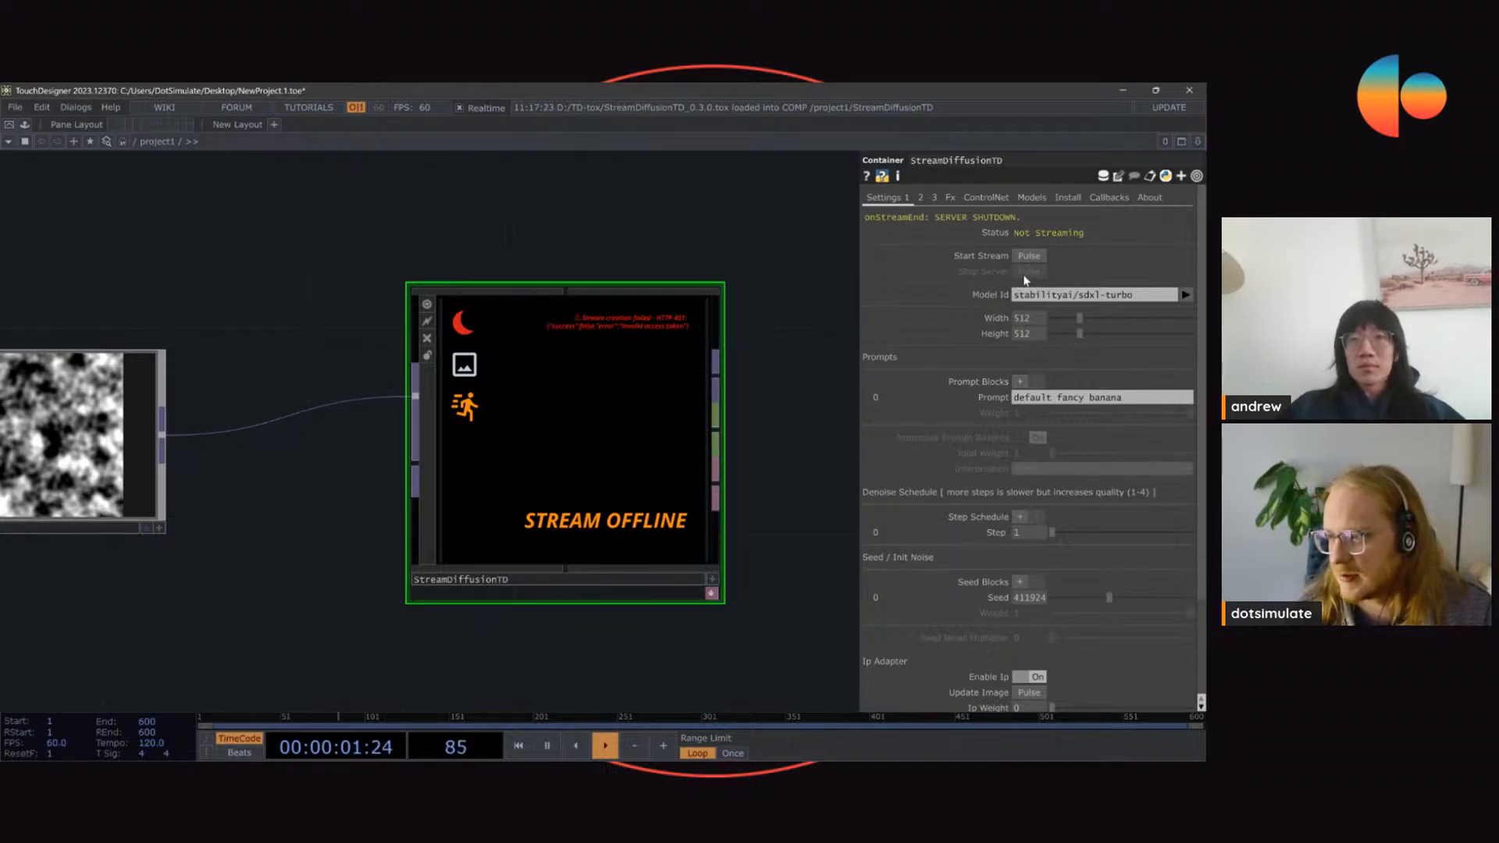
{"action": "left_click", "coordinate": [1037, 258]}
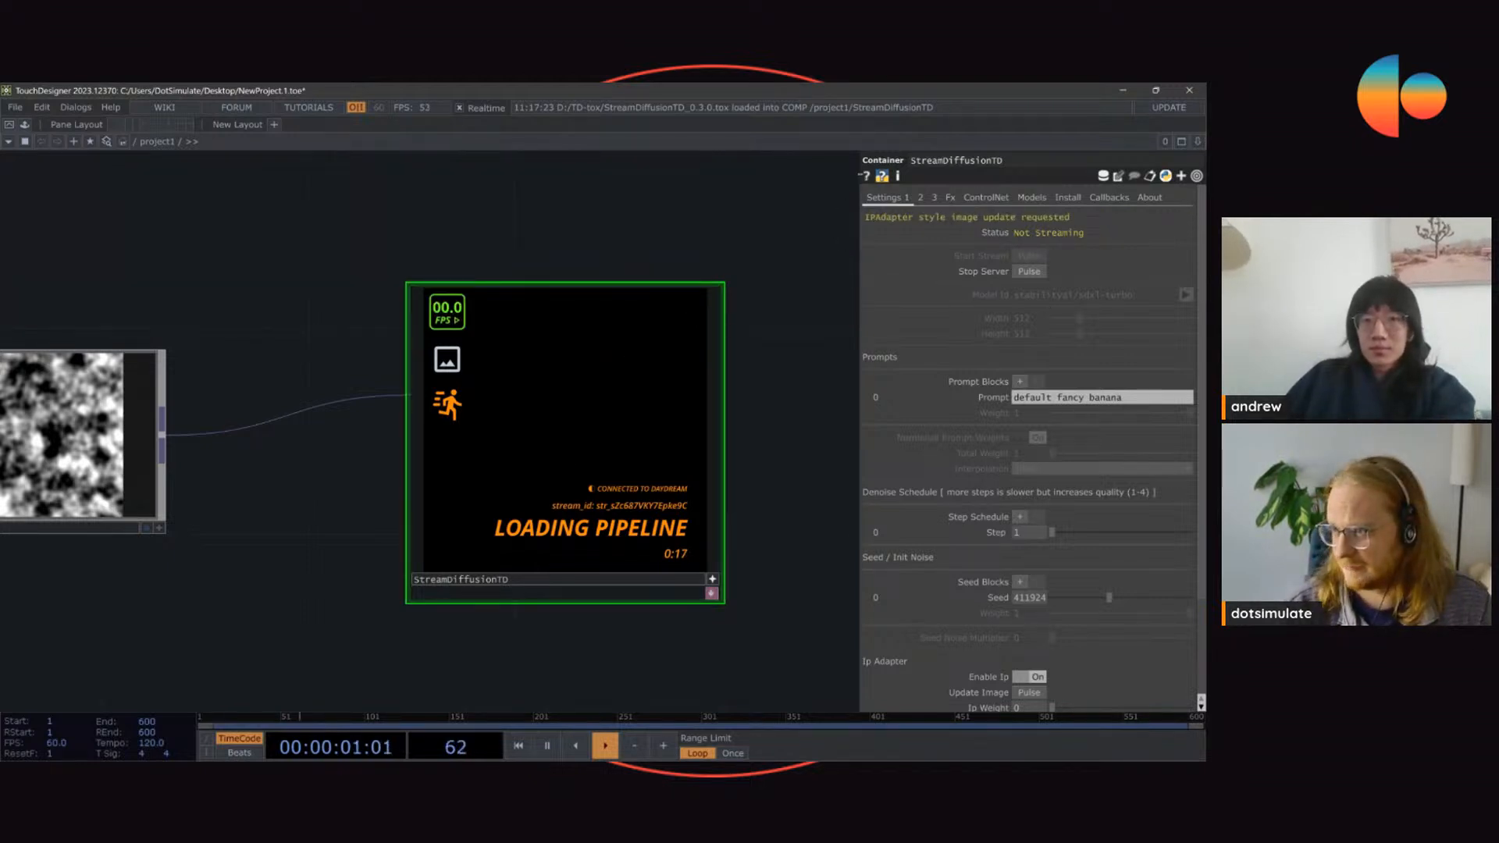
Step: Widen the parameter area and attach a Null DAT to the log output of the StreamDiffusionTD component
{"action": "left_click_drag", "start_coordinate": [860, 175], "coordinate": [643, 175]}
{"action": "left_click_drag", "start_coordinate": [503, 219], "coordinate": [80, 237]}
{"action": "scroll", "coordinate": [332, 260], "scroll_direction": "down", "scroll_amount": 3}
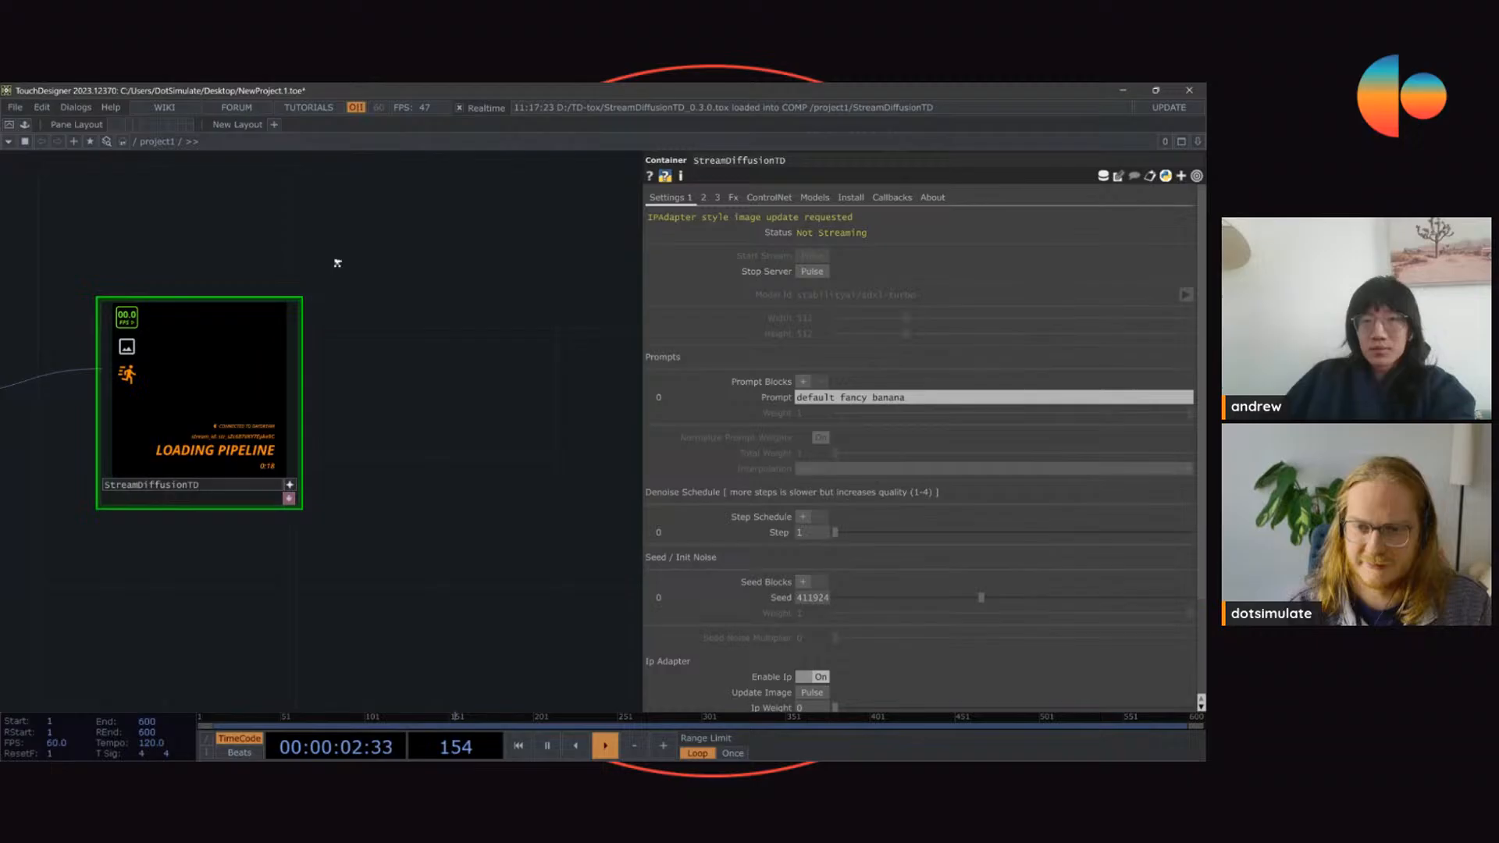
{"action": "right_click", "coordinate": [305, 402]}
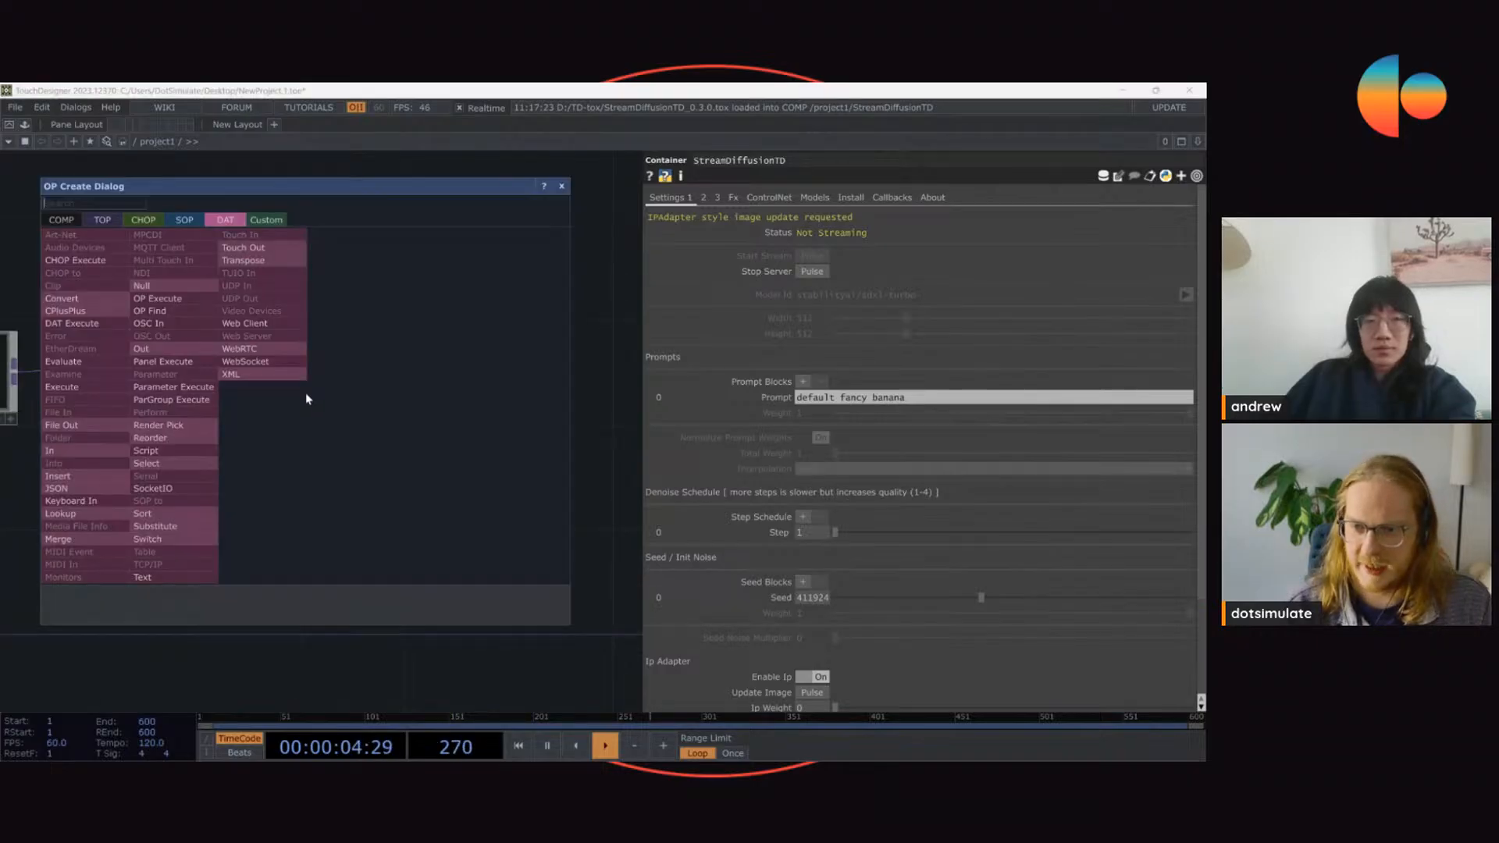
{"action": "left_click", "coordinate": [174, 298]}
{"action": "left_click", "coordinate": [401, 370]}
{"action": "scroll", "coordinate": [402, 370], "scroll_direction": "up", "scroll_amount": 5}
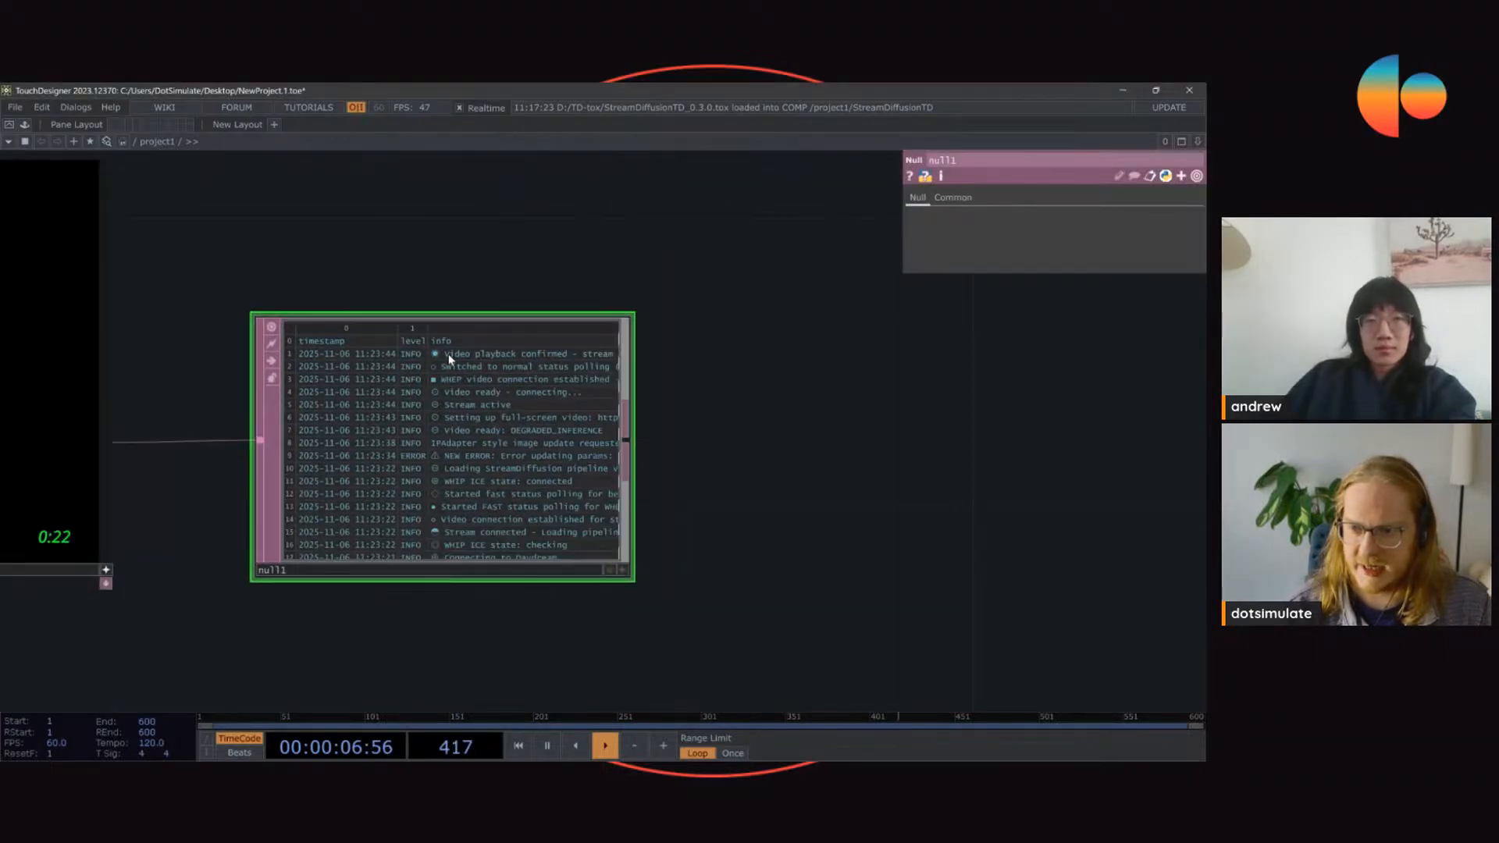
Step: Examine the stream log in the Null DAT, including the error entry, and return to the StreamDiffusionTD component
{"action": "scroll", "coordinate": [448, 353], "scroll_direction": "up", "scroll_amount": 4}
{"action": "left_click_drag", "start_coordinate": [308, 416], "coordinate": [648, 417]}
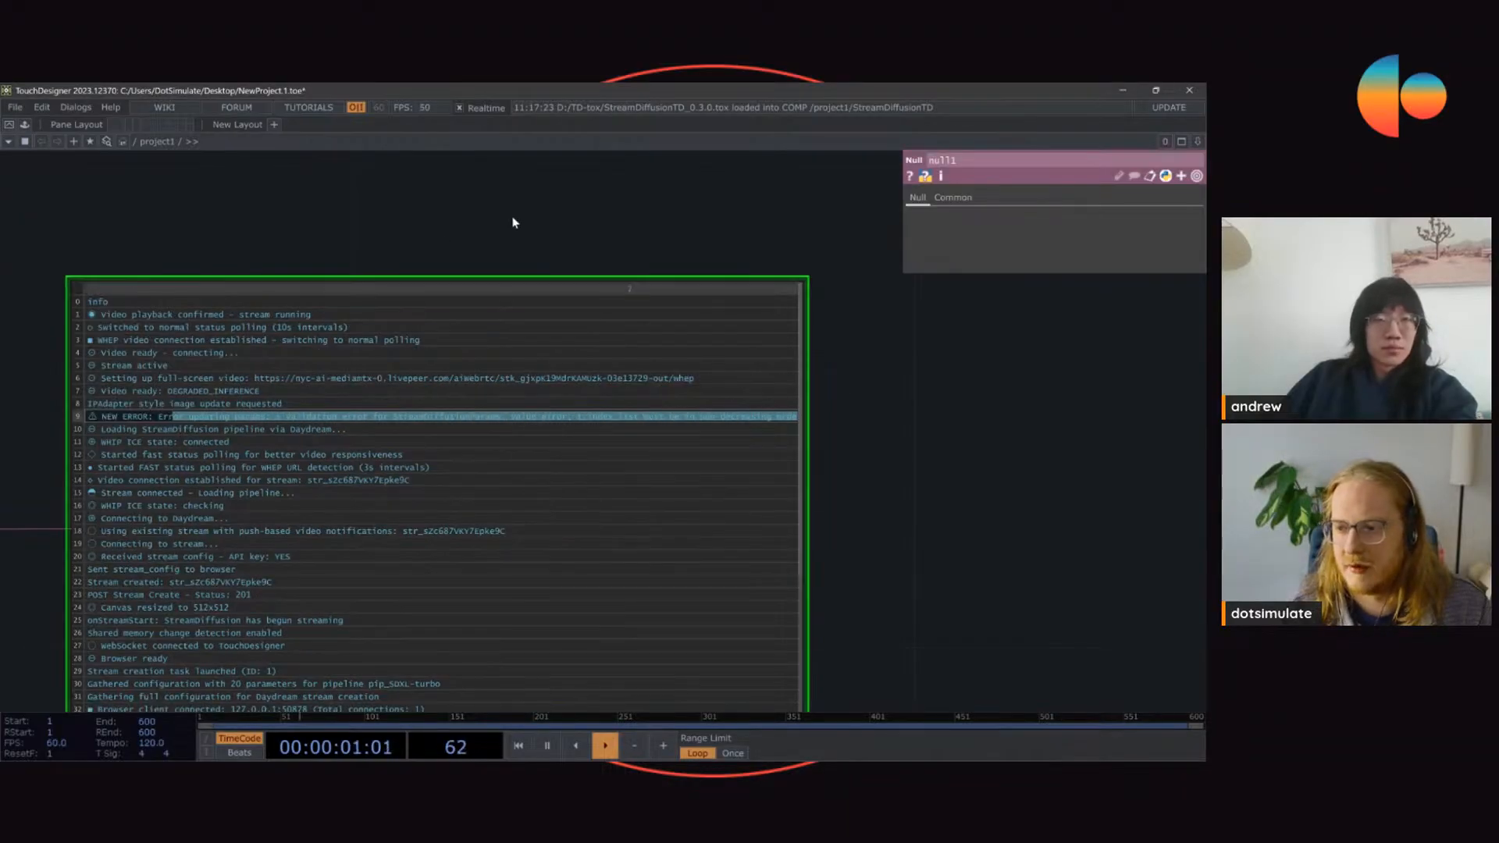
{"action": "scroll", "coordinate": [511, 224], "scroll_direction": "up", "scroll_amount": 3}
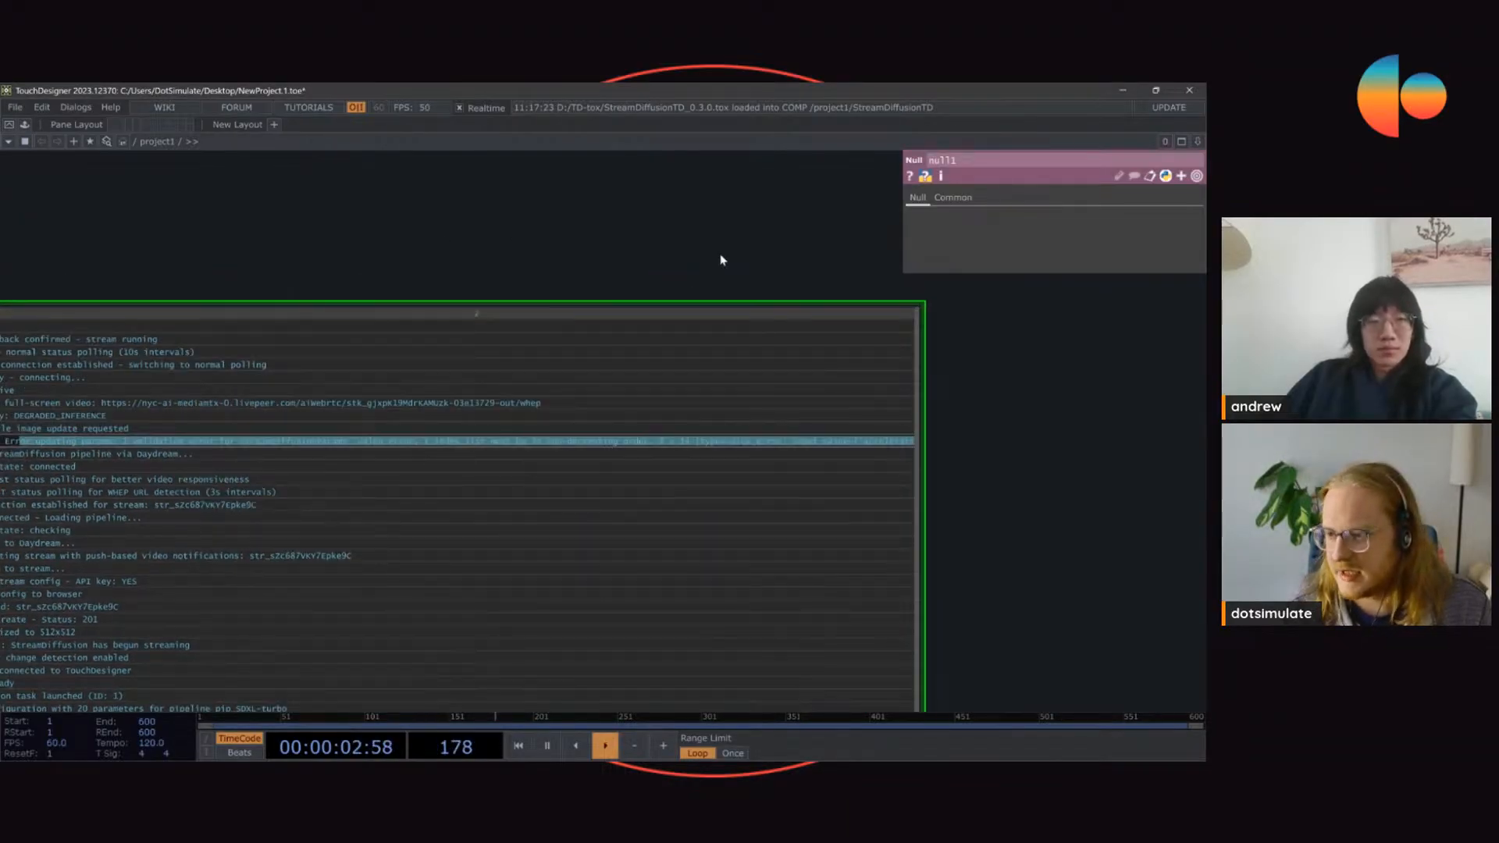
{"action": "scroll", "coordinate": [730, 234], "scroll_direction": "down", "scroll_amount": 5}
{"action": "left_click_drag", "start_coordinate": [589, 178], "coordinate": [975, 349]}
{"action": "right_click_drag", "start_coordinate": [975, 350], "coordinate": [654, 386]}
{"action": "left_click", "coordinate": [654, 386]}
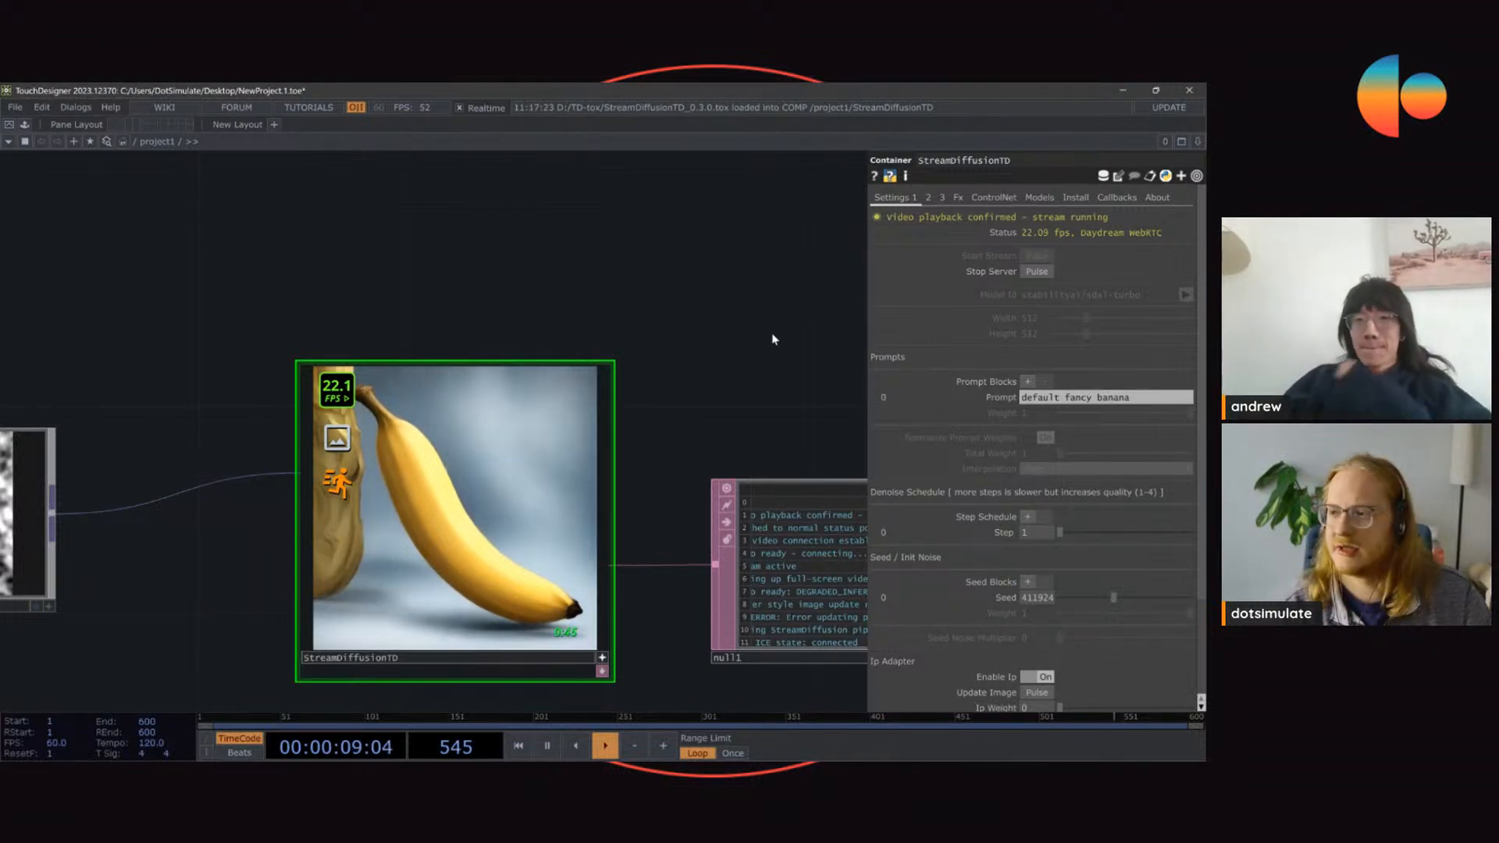
Step: Set the StreamDiffusionTD seed to 818428 and examine the generated image up close
{"action": "left_click_drag", "start_coordinate": [717, 344], "coordinate": [717, 329]}
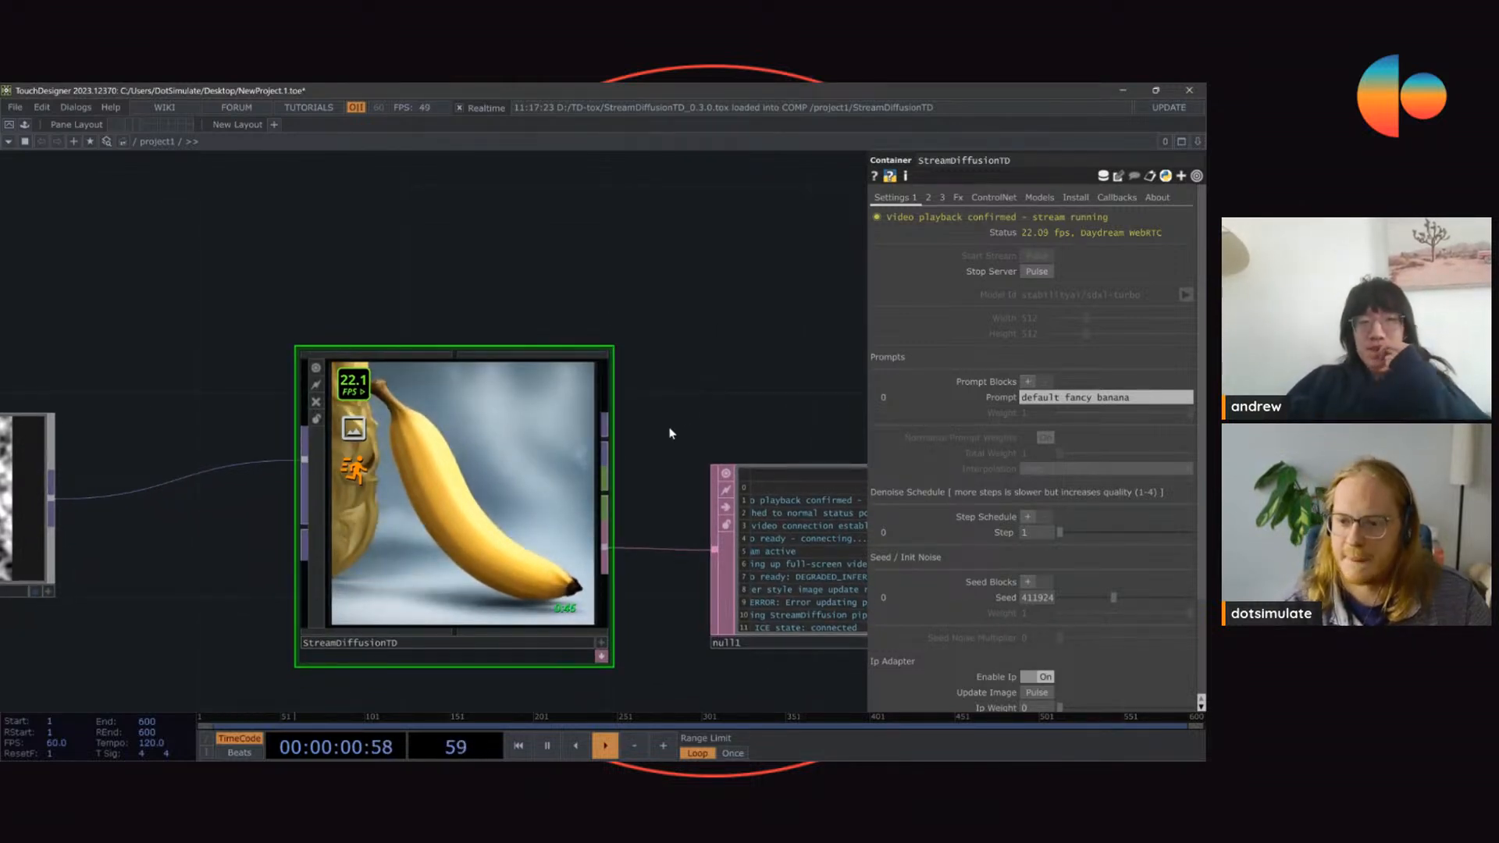
{"action": "left_click_drag", "start_coordinate": [625, 404], "coordinate": [636, 383]}
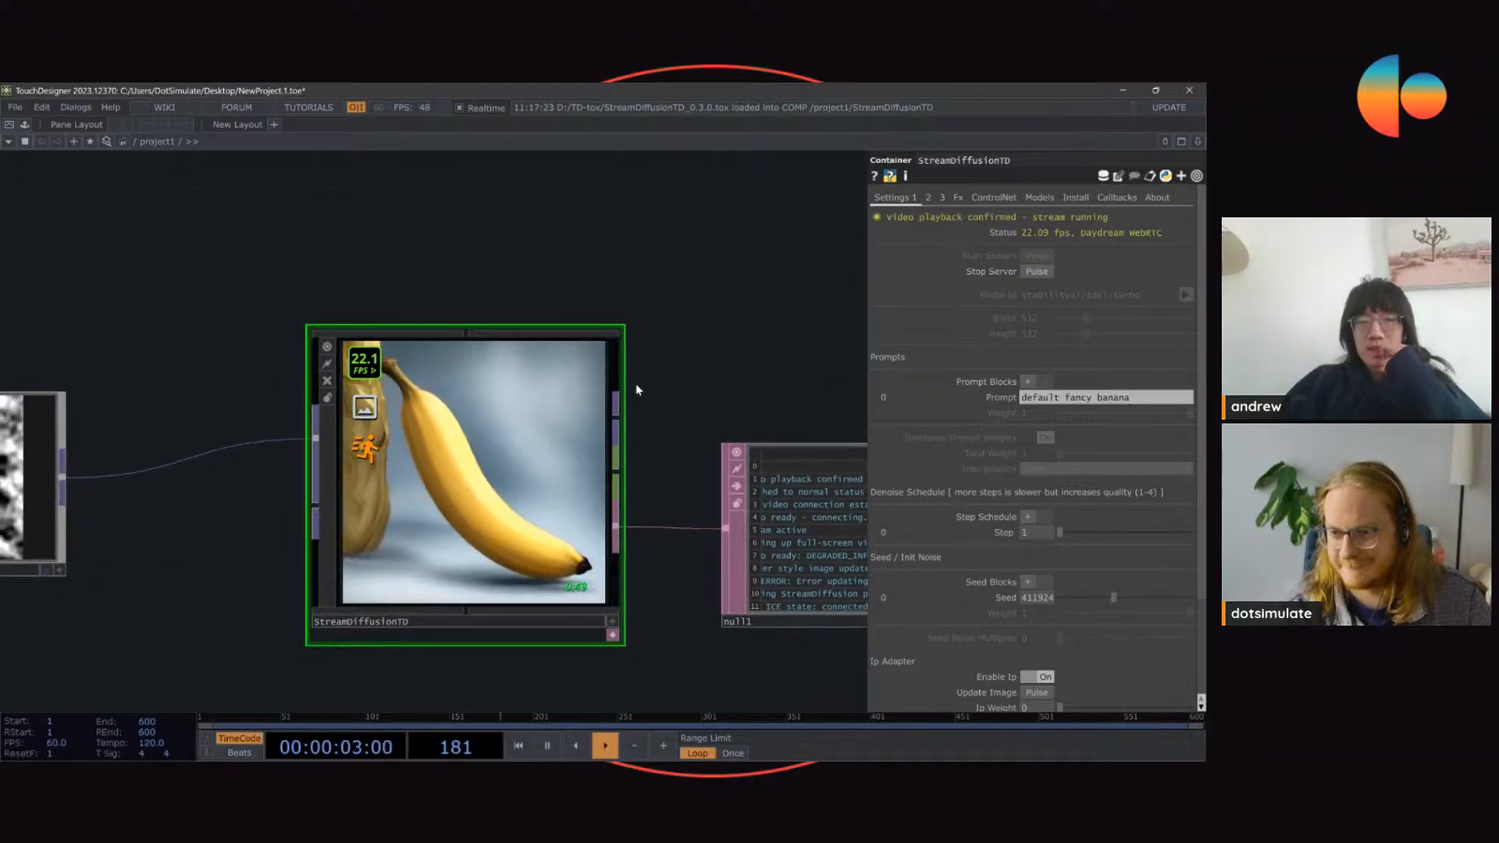
{"action": "scroll", "coordinate": [734, 380], "scroll_direction": "down", "scroll_amount": 2}
{"action": "left_click", "coordinate": [186, 388]}
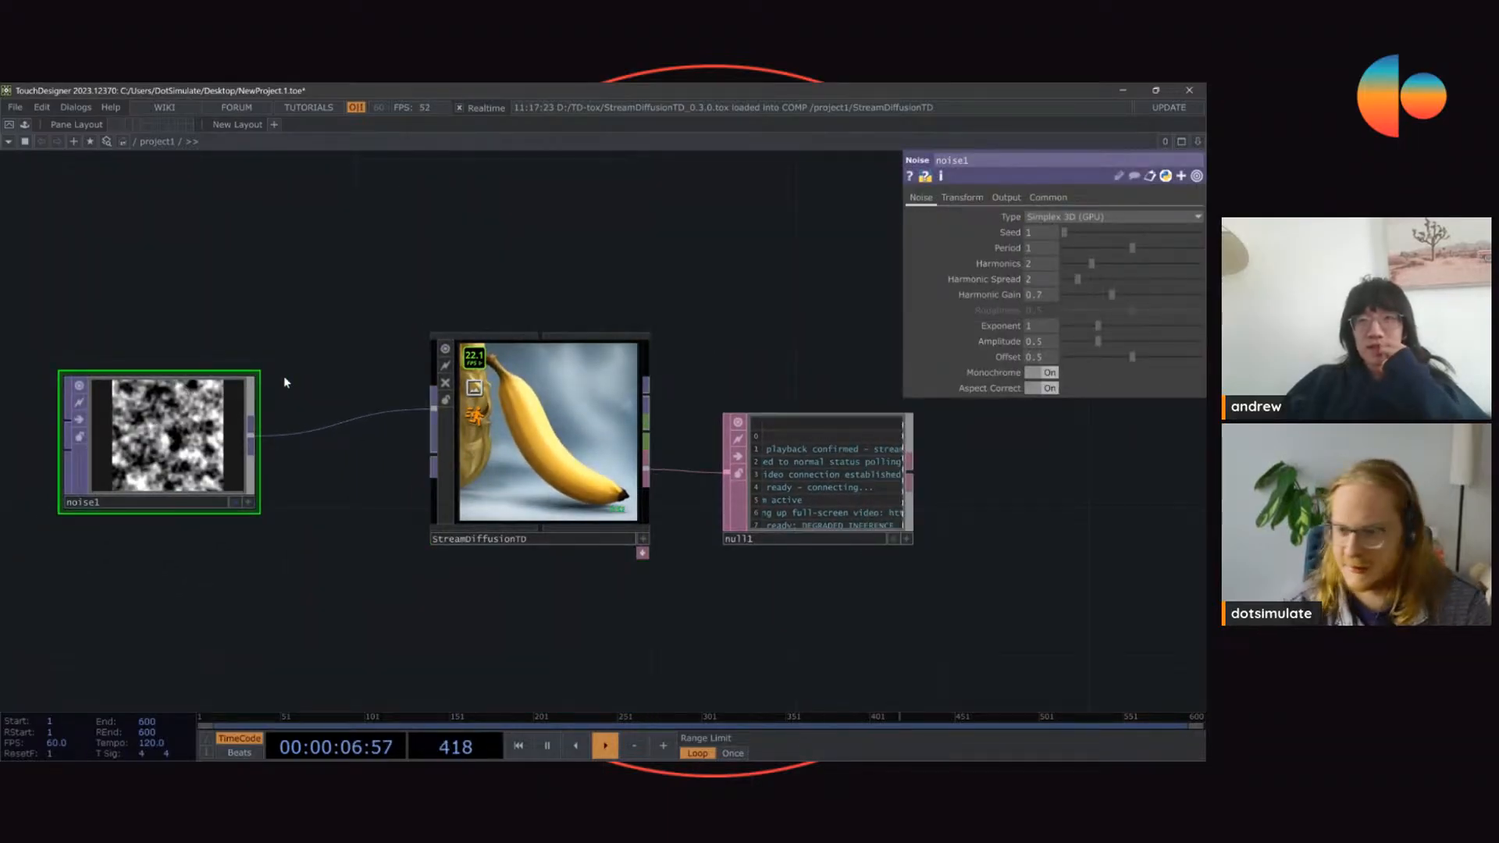
{"action": "left_click", "coordinate": [534, 456]}
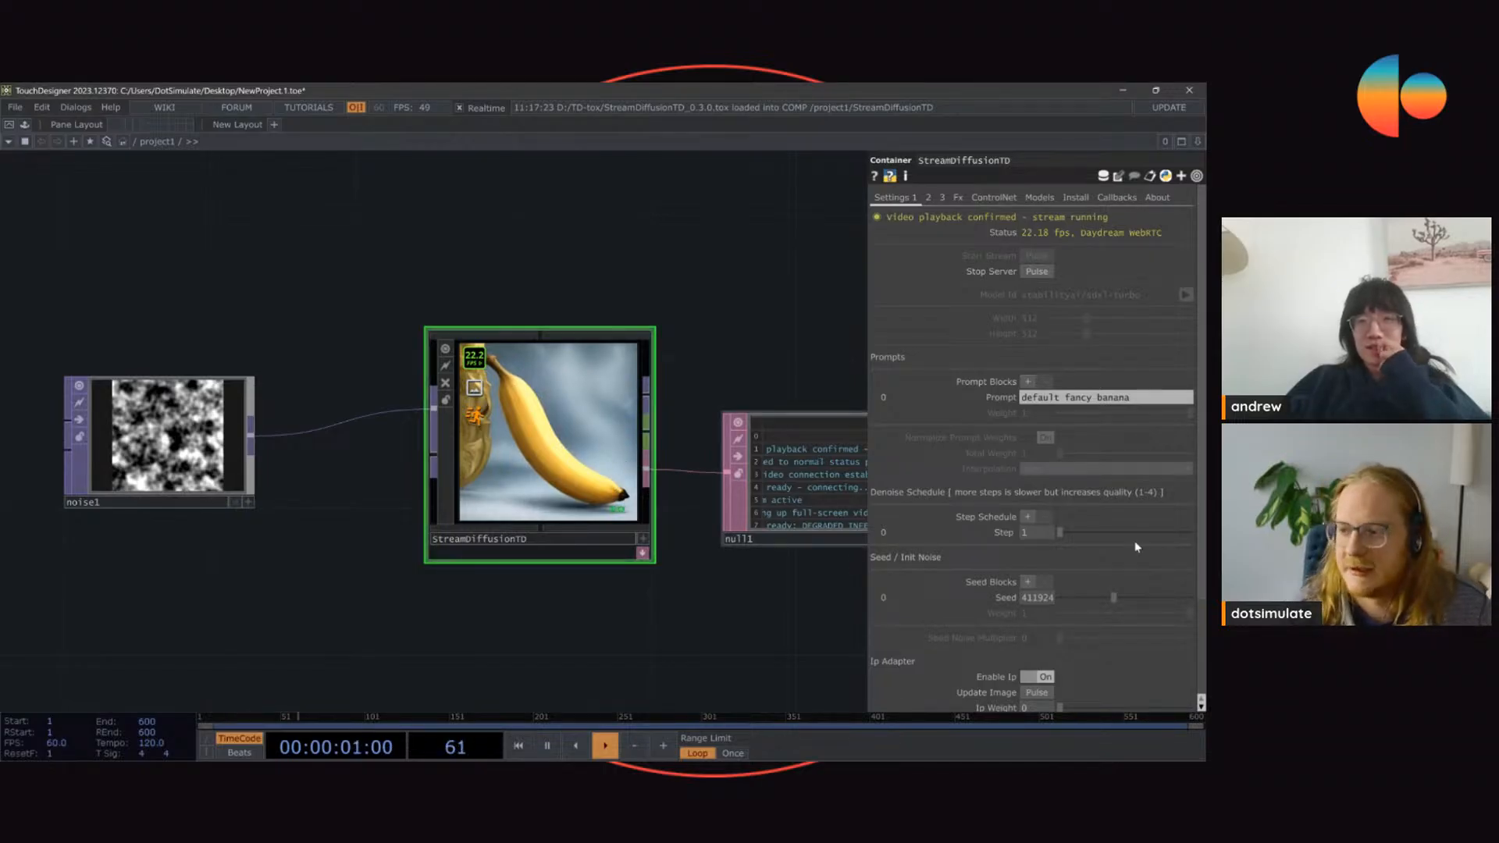
{"action": "left_click_drag", "start_coordinate": [1104, 531], "coordinate": [1055, 547]}
{"action": "left_click_drag", "start_coordinate": [1111, 601], "coordinate": [1163, 617]}
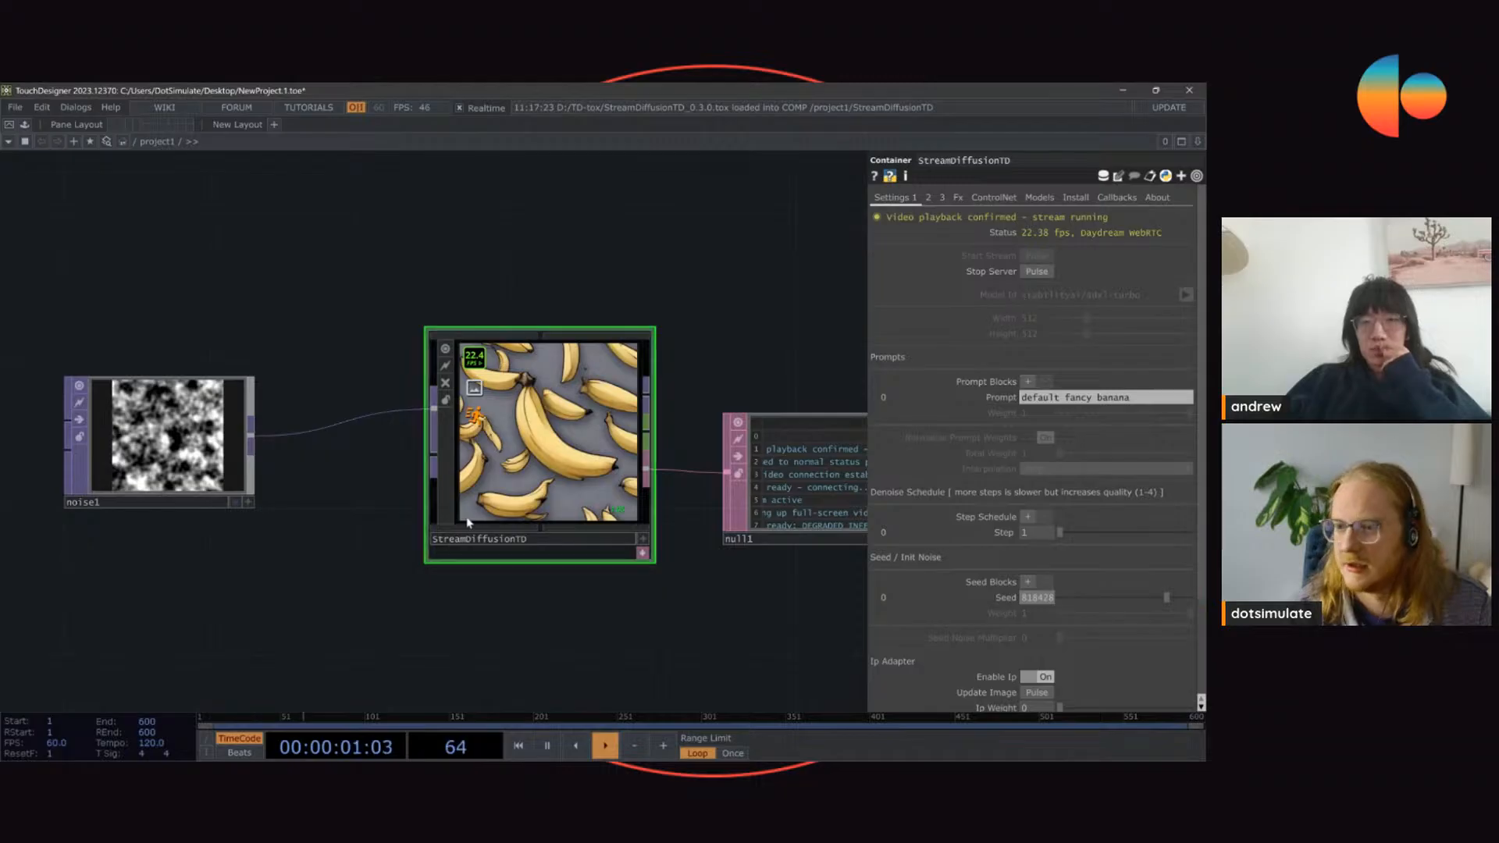
{"action": "scroll", "coordinate": [570, 433], "scroll_direction": "up", "scroll_amount": 3}
{"action": "scroll", "coordinate": [569, 480], "scroll_direction": "down", "scroll_amount": 5}
{"action": "scroll", "coordinate": [568, 480], "scroll_direction": "up", "scroll_amount": 3}
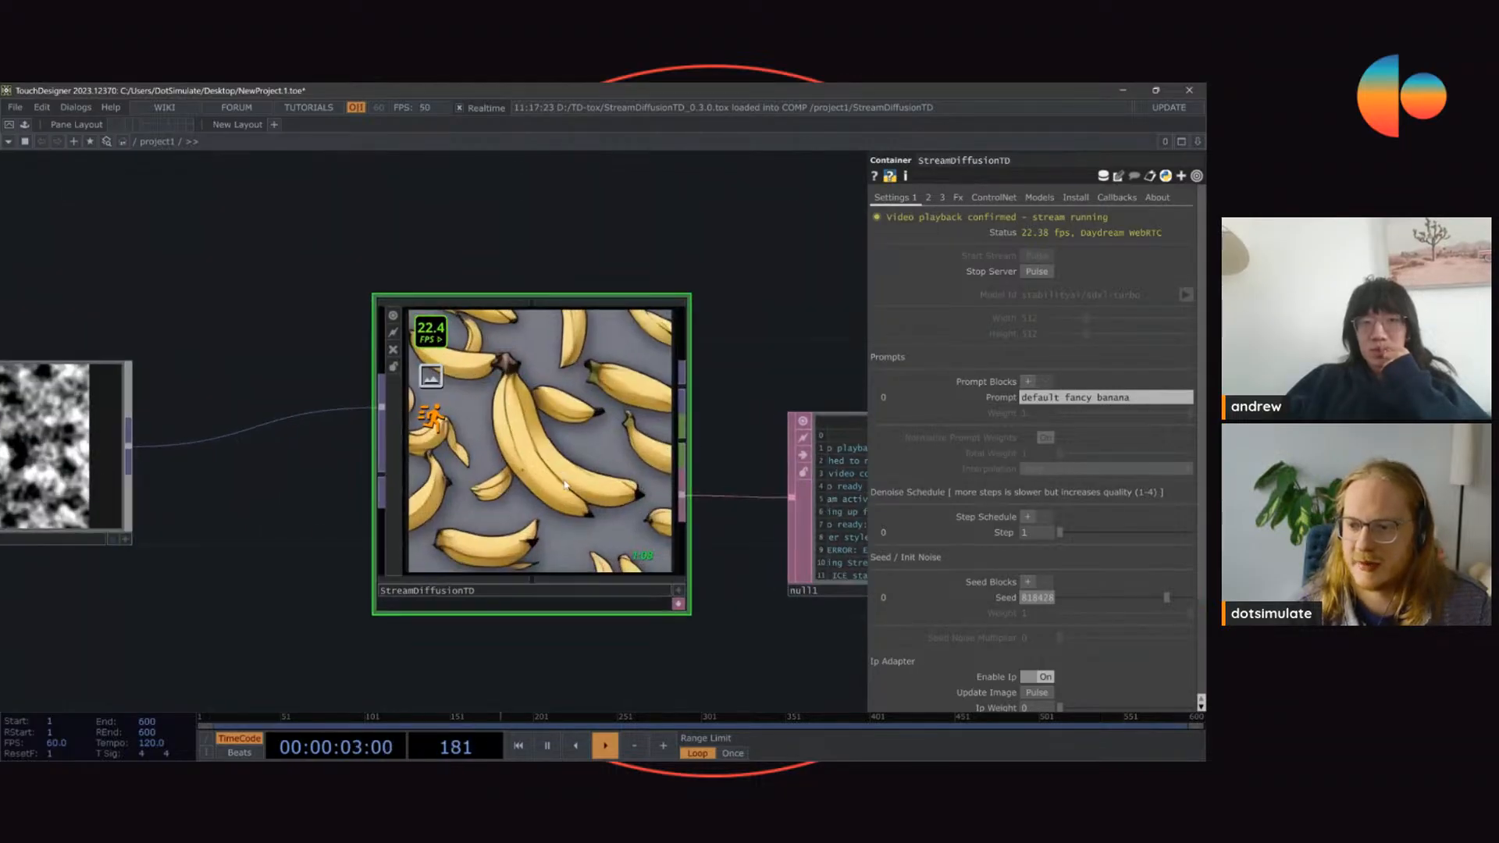
Step: Add a Movie File In TOP with the banana image above StreamDiffusionTD and assign it as the Ip Image
{"action": "scroll", "coordinate": [572, 476], "scroll_direction": "down", "scroll_amount": 4}
{"action": "left_click_drag", "start_coordinate": [472, 231], "coordinate": [549, 363]}
{"action": "key", "text": "Tab"}
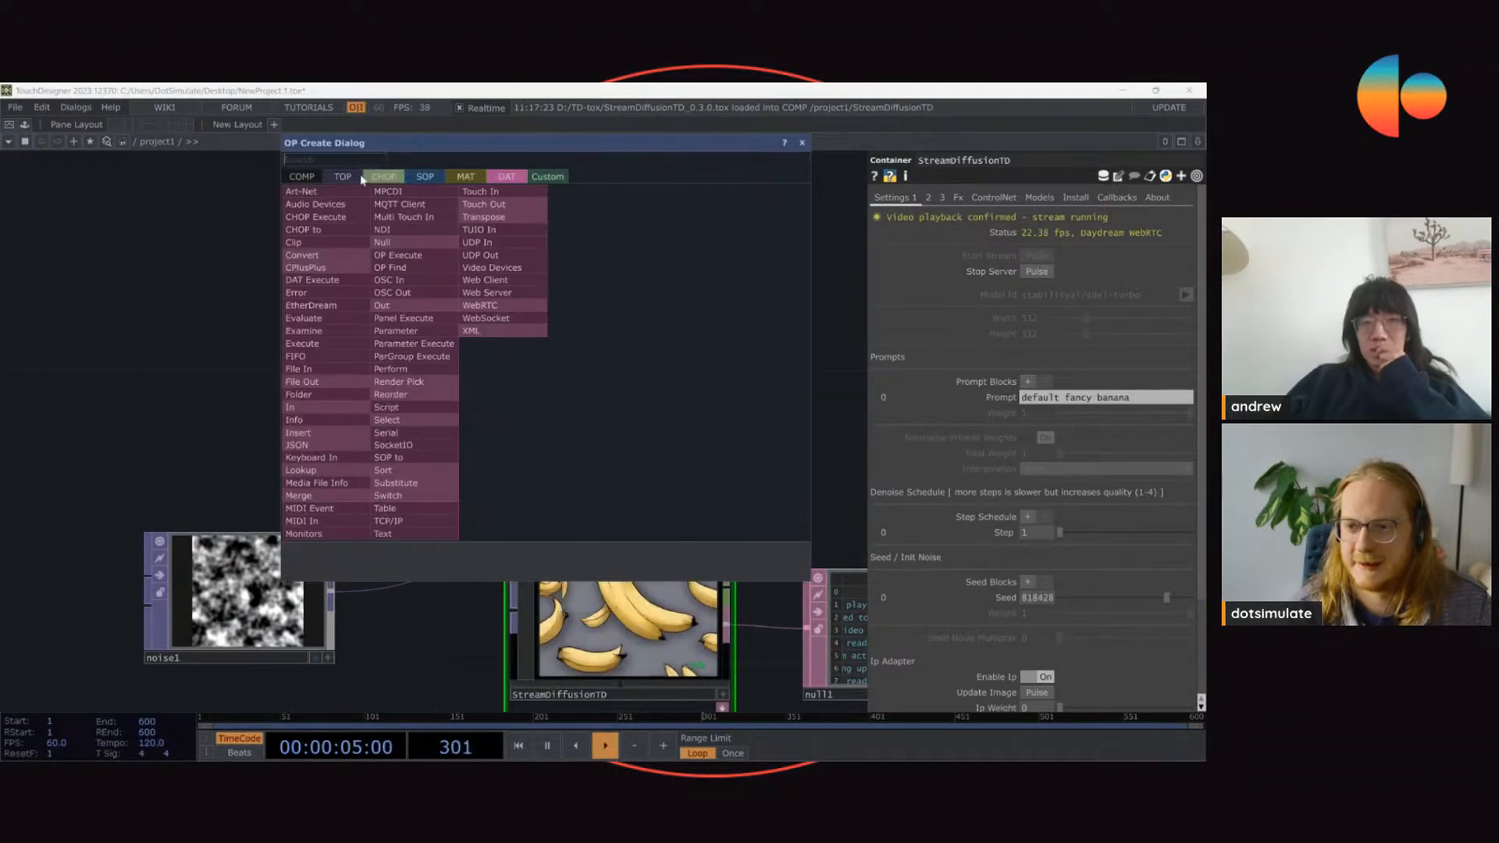
{"action": "left_click", "coordinate": [337, 177]}
{"action": "left_click", "coordinate": [401, 533]}
{"action": "left_click", "coordinate": [562, 289]}
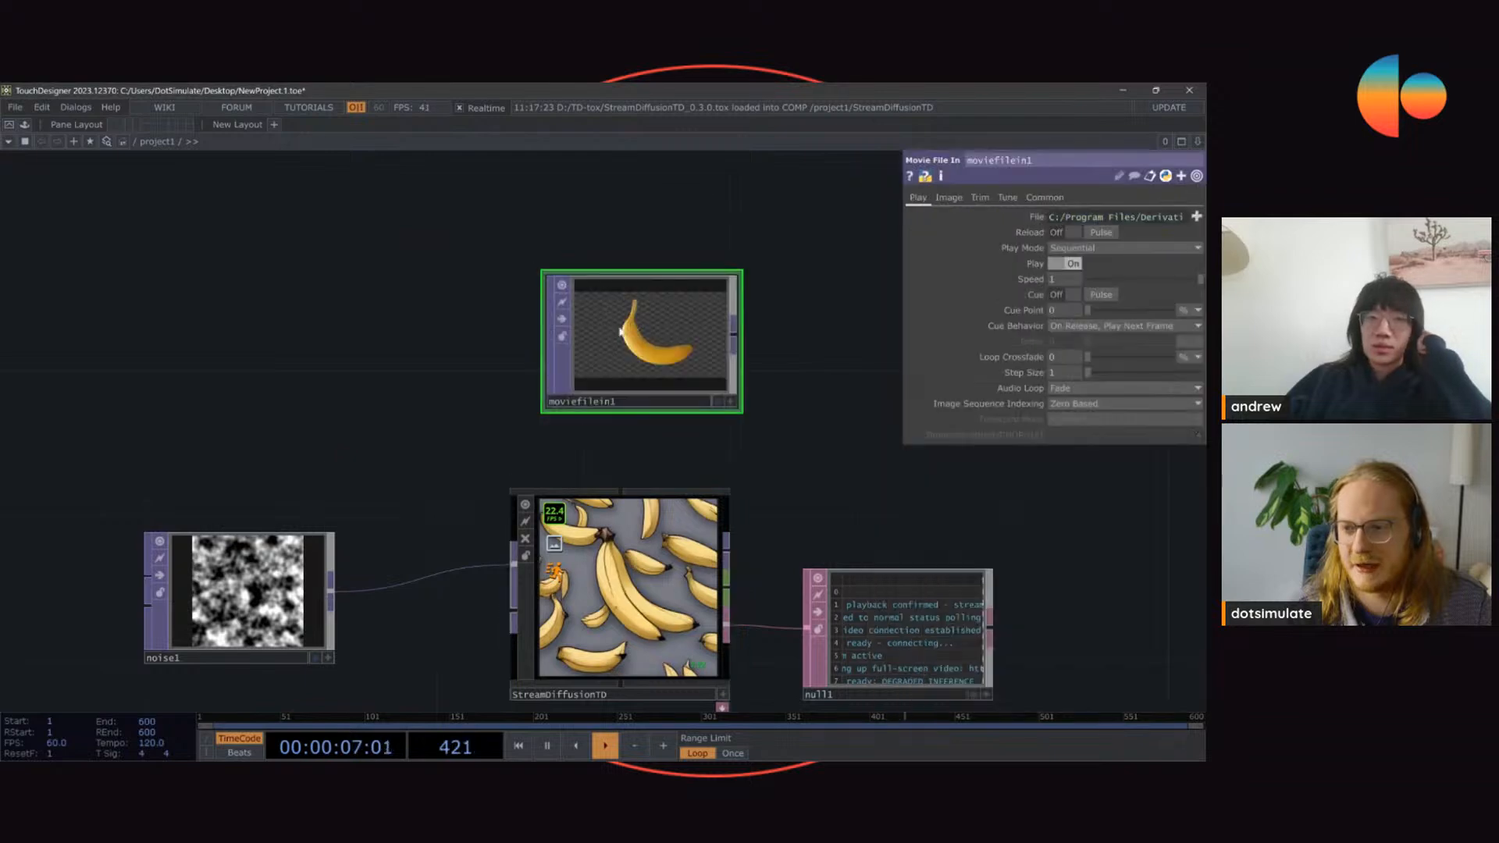
{"action": "scroll", "coordinate": [1007, 412], "scroll_direction": "down", "scroll_amount": 2}
{"action": "left_click_drag", "start_coordinate": [1007, 413], "coordinate": [1042, 602]}
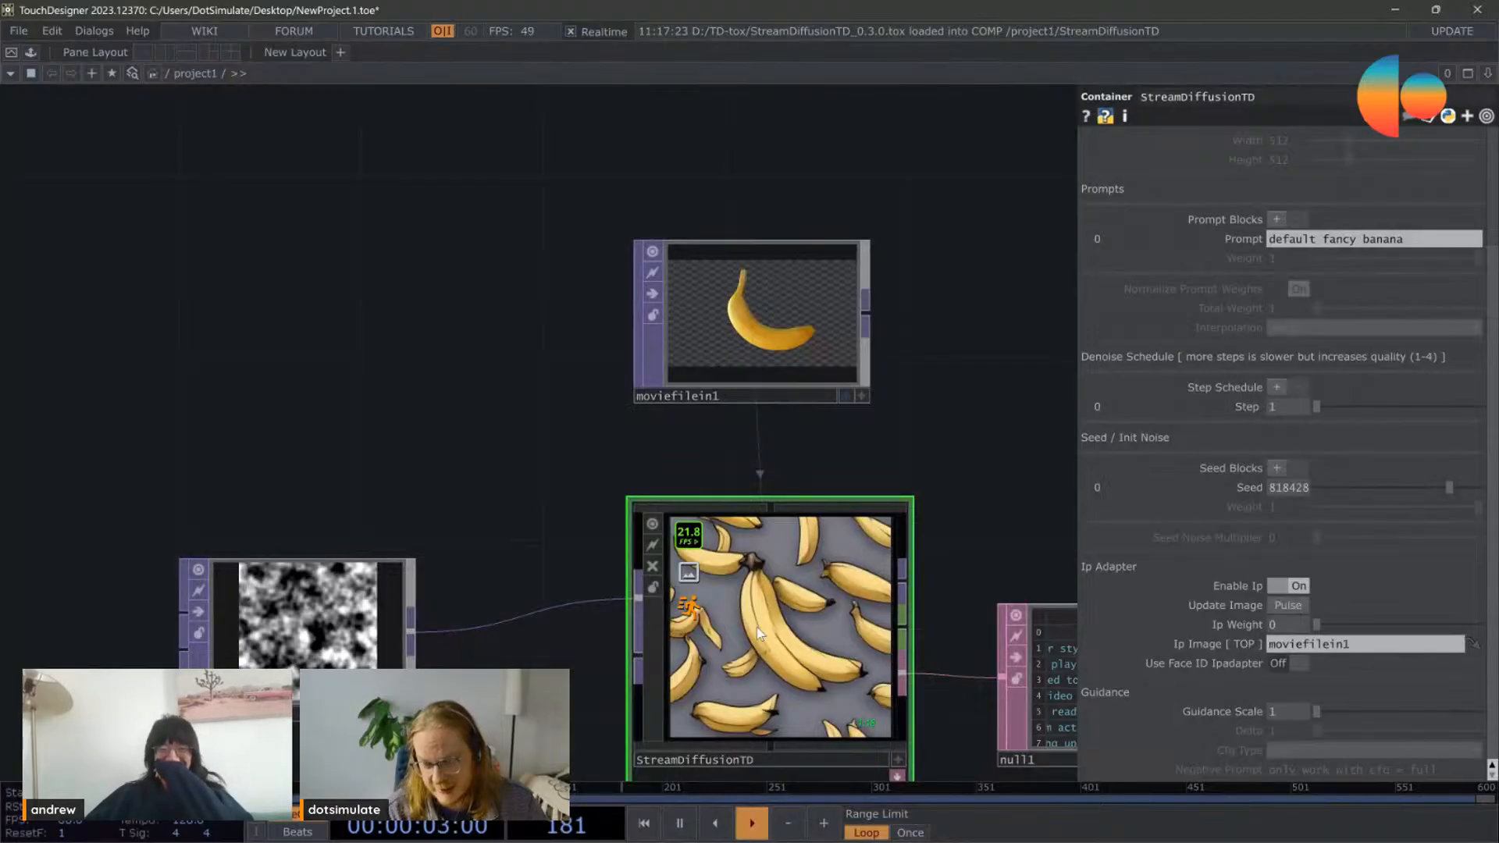
Step: Try Ip Weight values of 0.949 and 0.488 for the banana reference image and compare the generated output
{"action": "left_click_drag", "start_coordinate": [1339, 626], "coordinate": [1470, 635]}
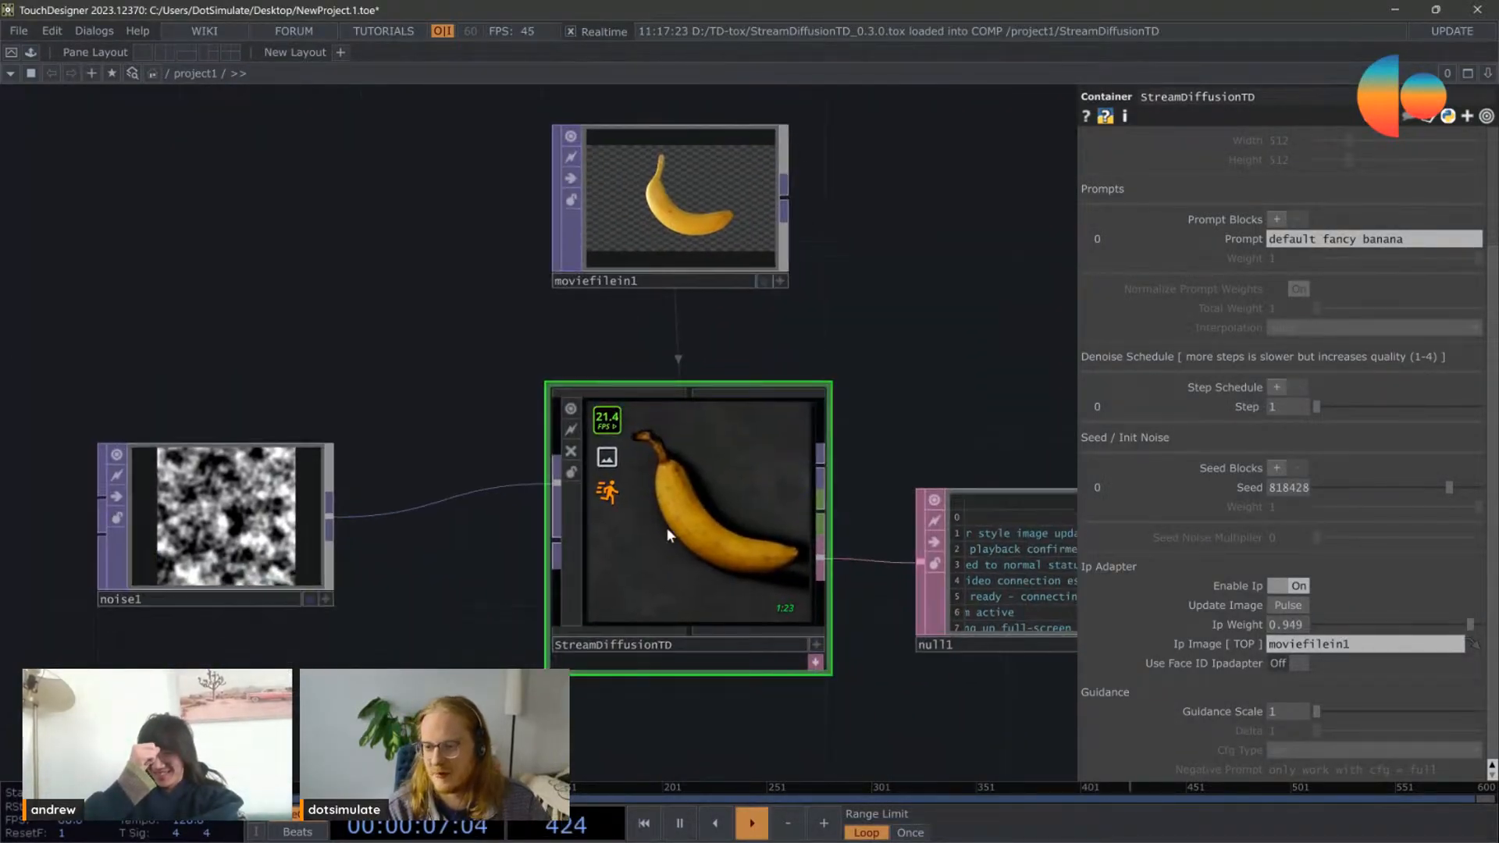
{"action": "scroll", "coordinate": [679, 534], "scroll_direction": "up", "scroll_amount": 3}
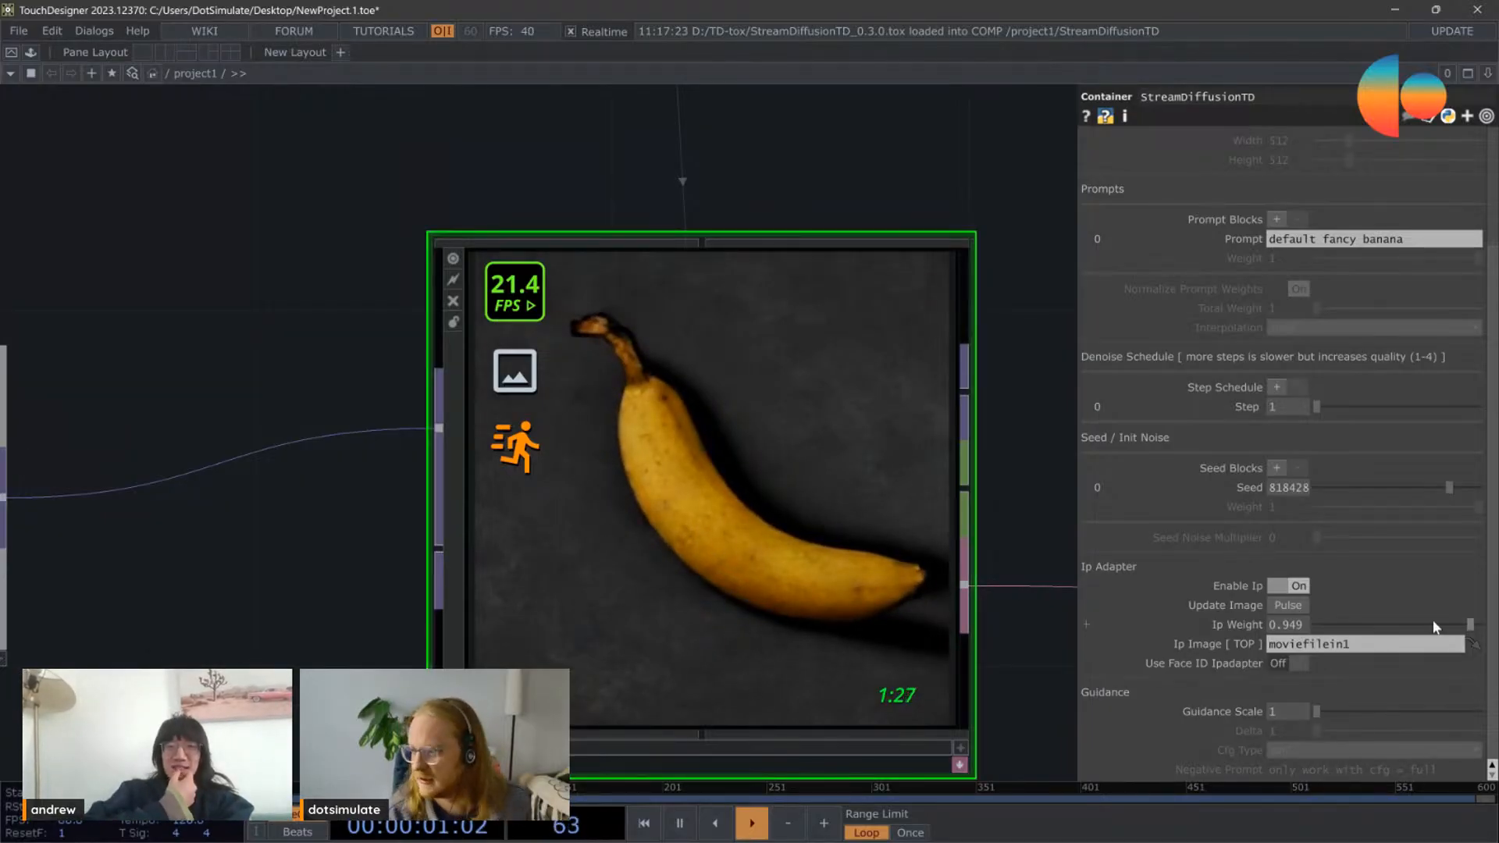
{"action": "scroll", "coordinate": [780, 538], "scroll_direction": "down", "scroll_amount": 3}
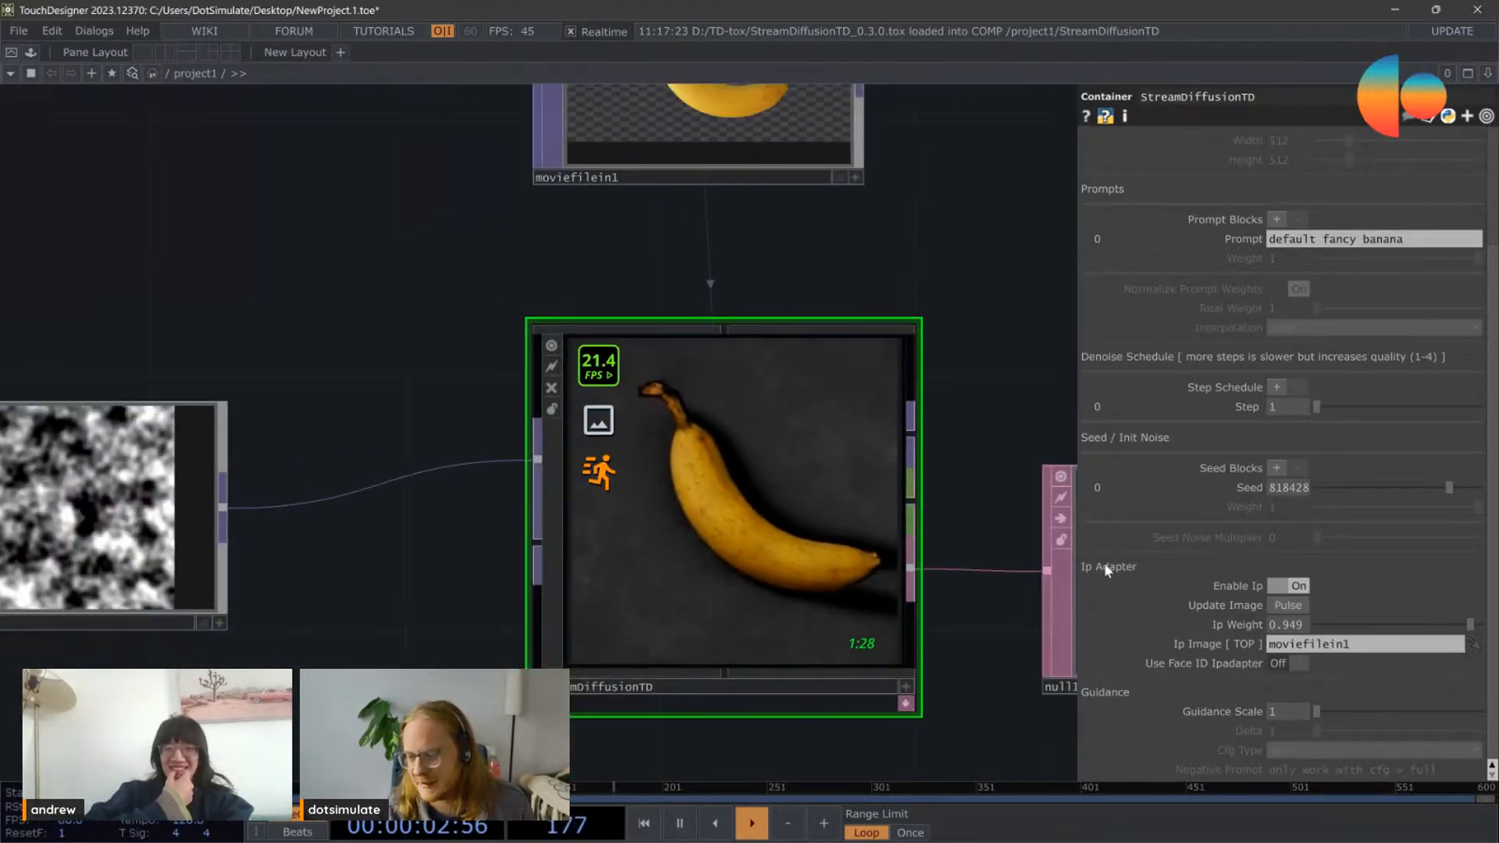
{"action": "left_click_drag", "start_coordinate": [1445, 634], "coordinate": [1397, 627]}
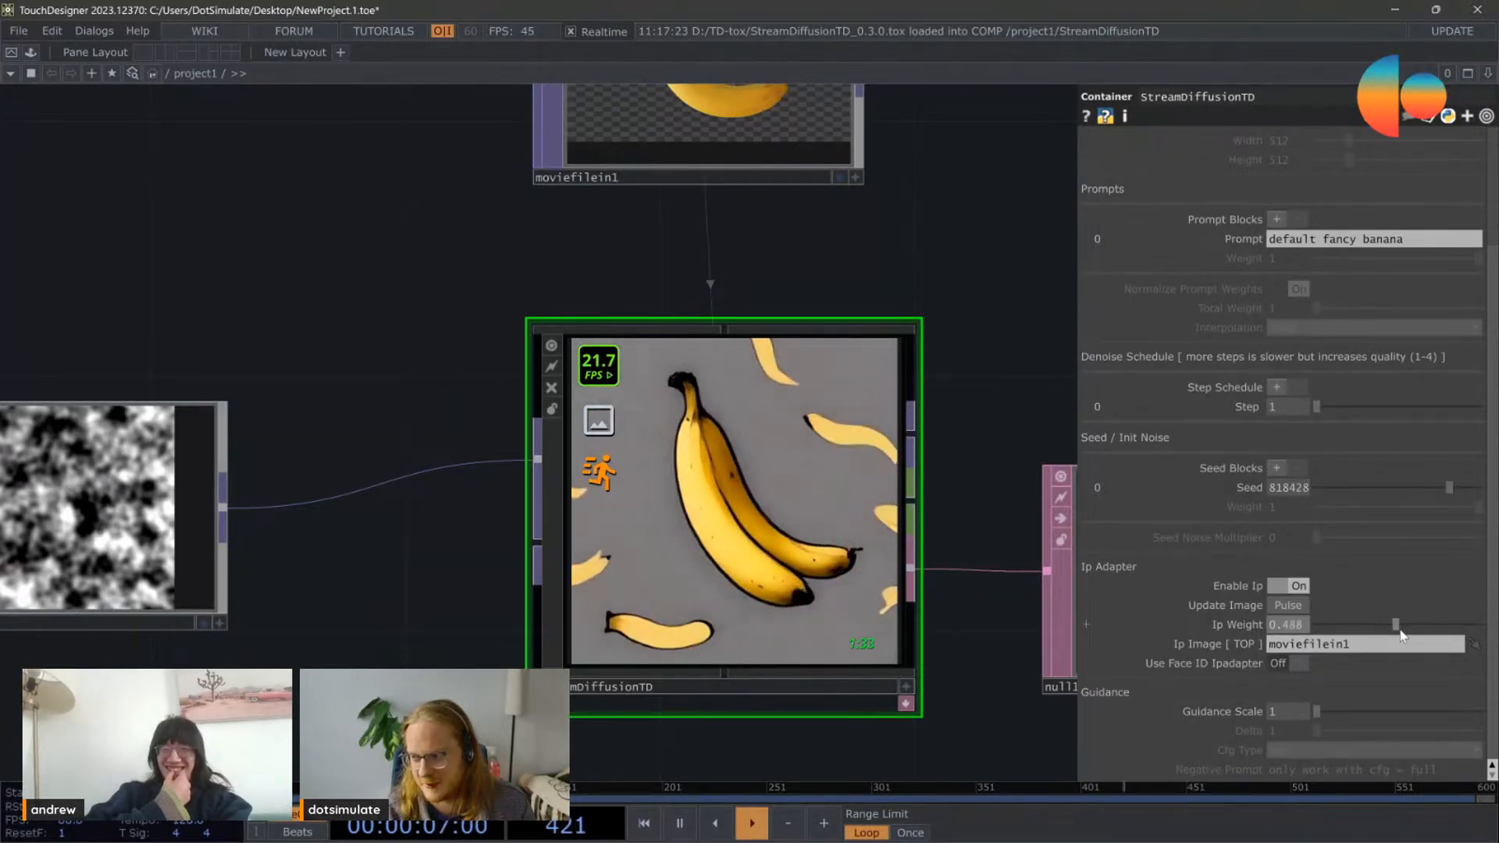
Step: Replace the prompt with "hd render in the style of oil painting"
{"action": "scroll", "coordinate": [624, 484], "scroll_direction": "down", "scroll_amount": 4}
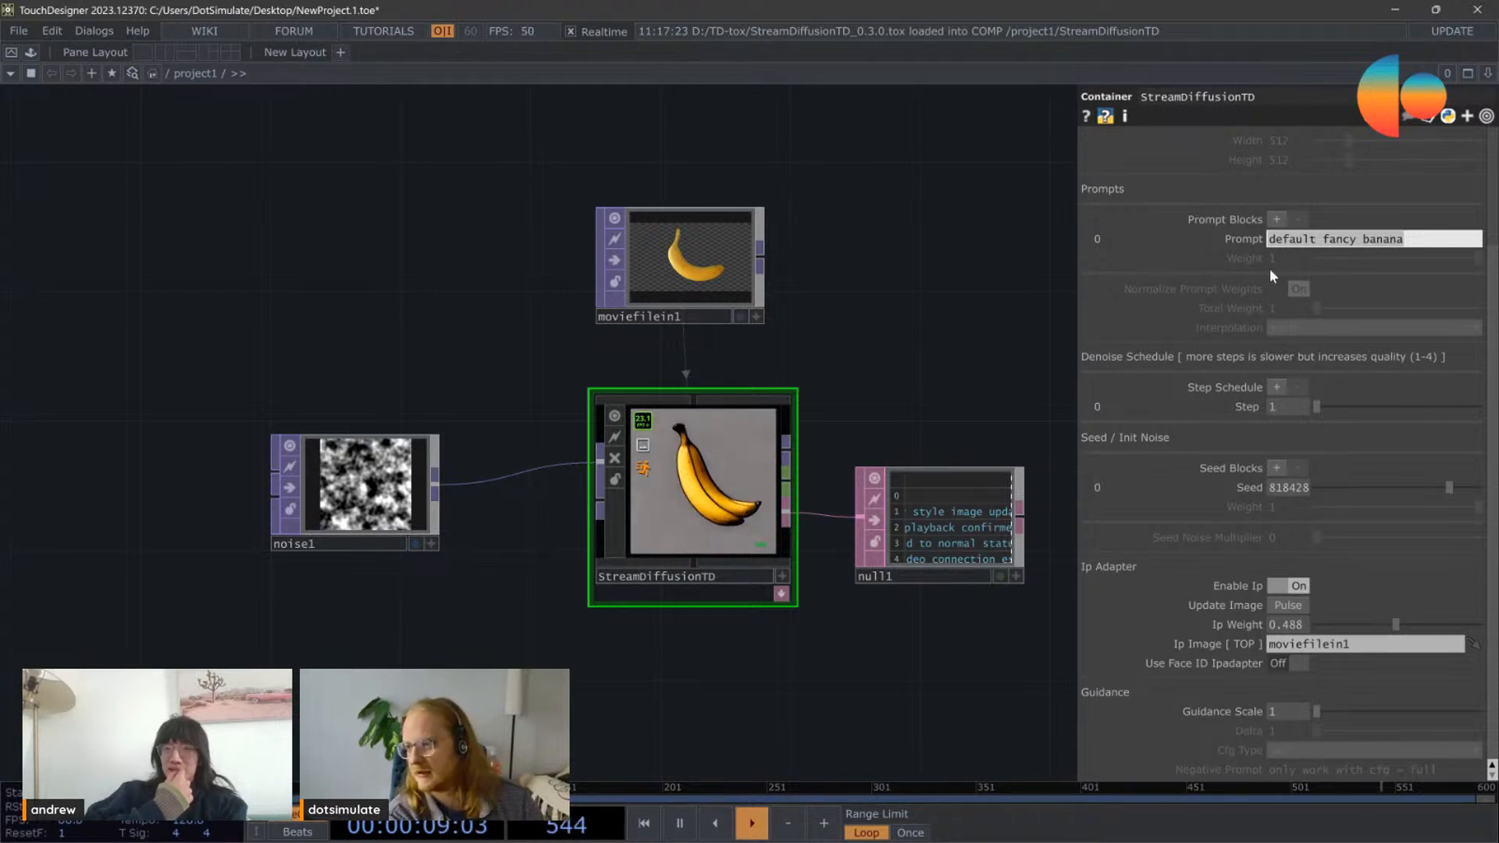
{"action": "type", "text": "hd re"}
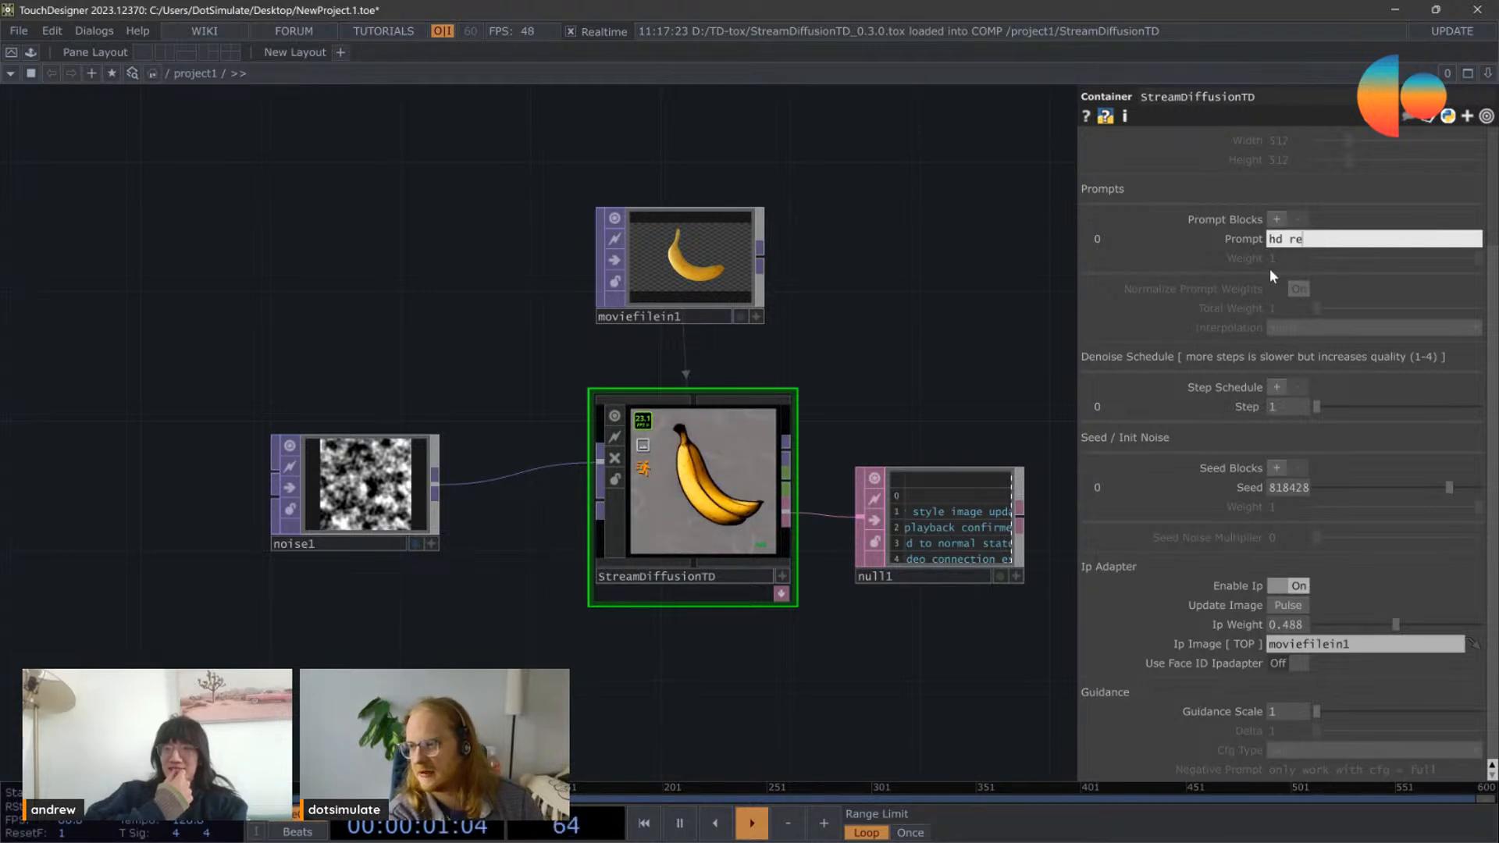
{"action": "type", "text": "nder in the st"}
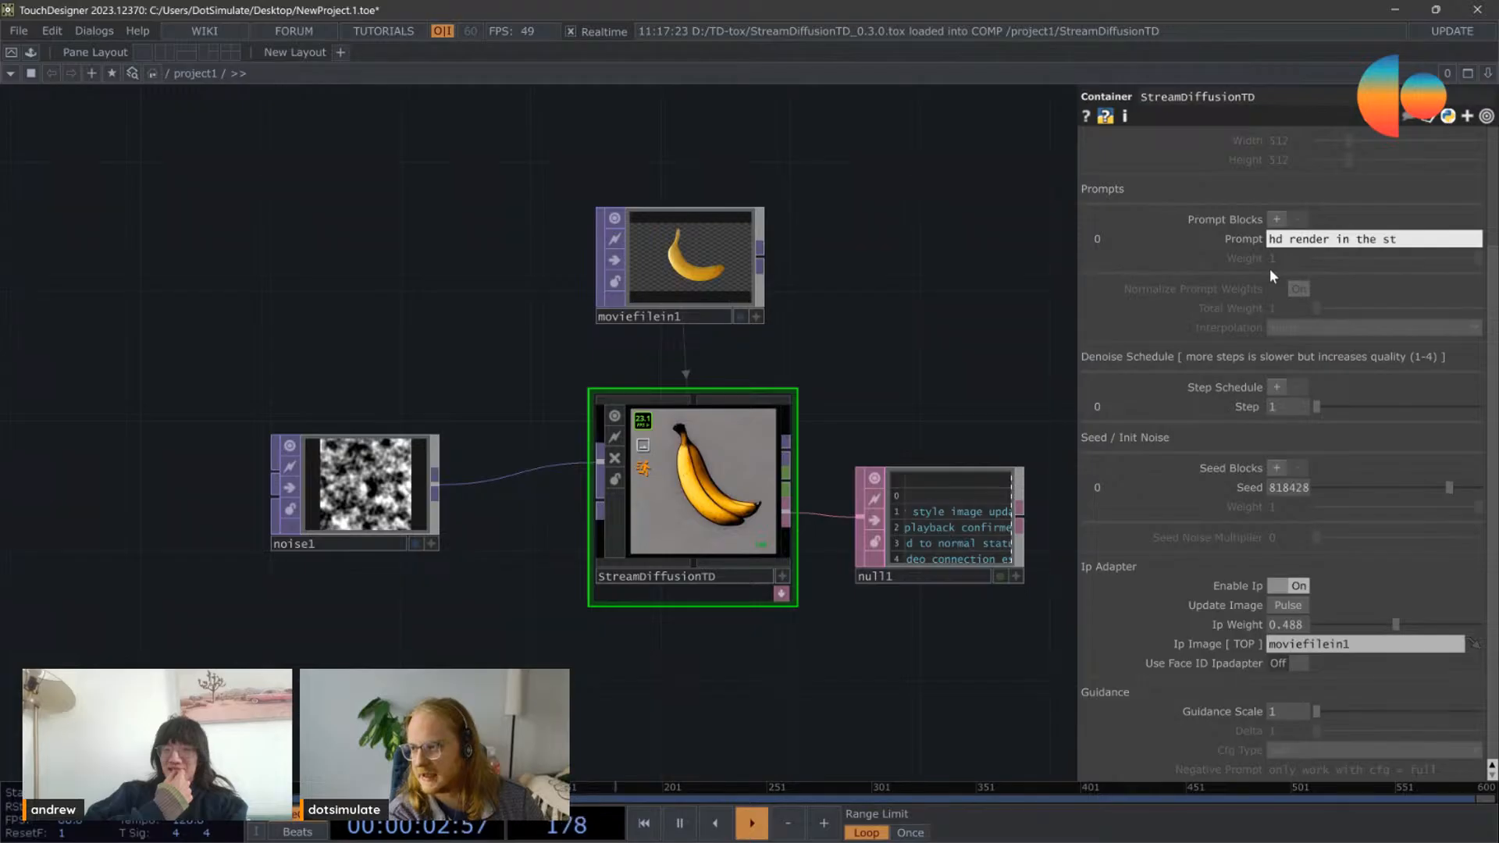
{"action": "type", "text": "yle of"}
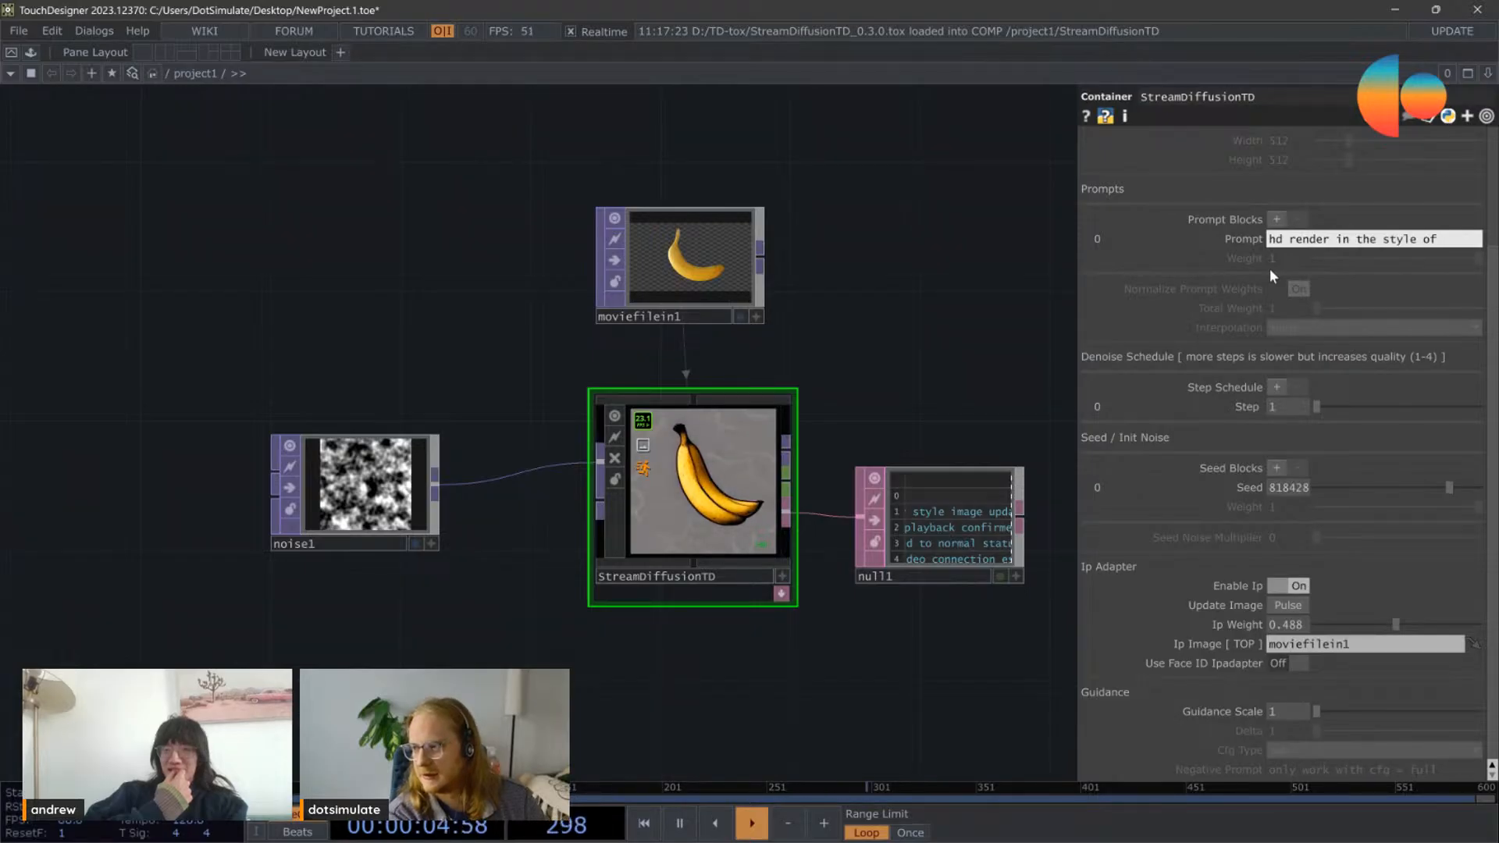
{"action": "type", "text": "f oil p"}
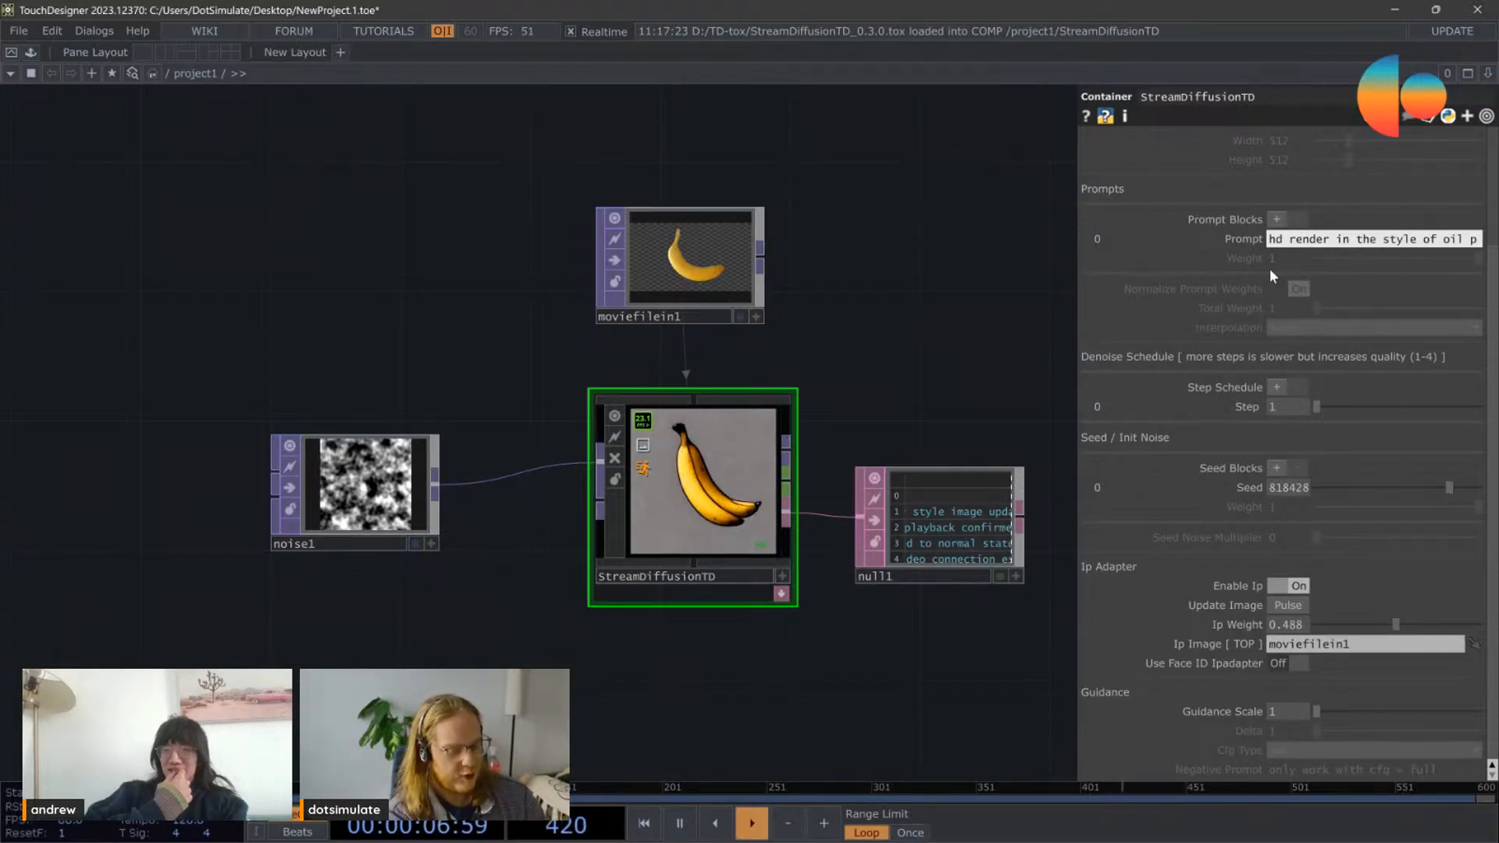
{"action": "type", "text": "ainting"}
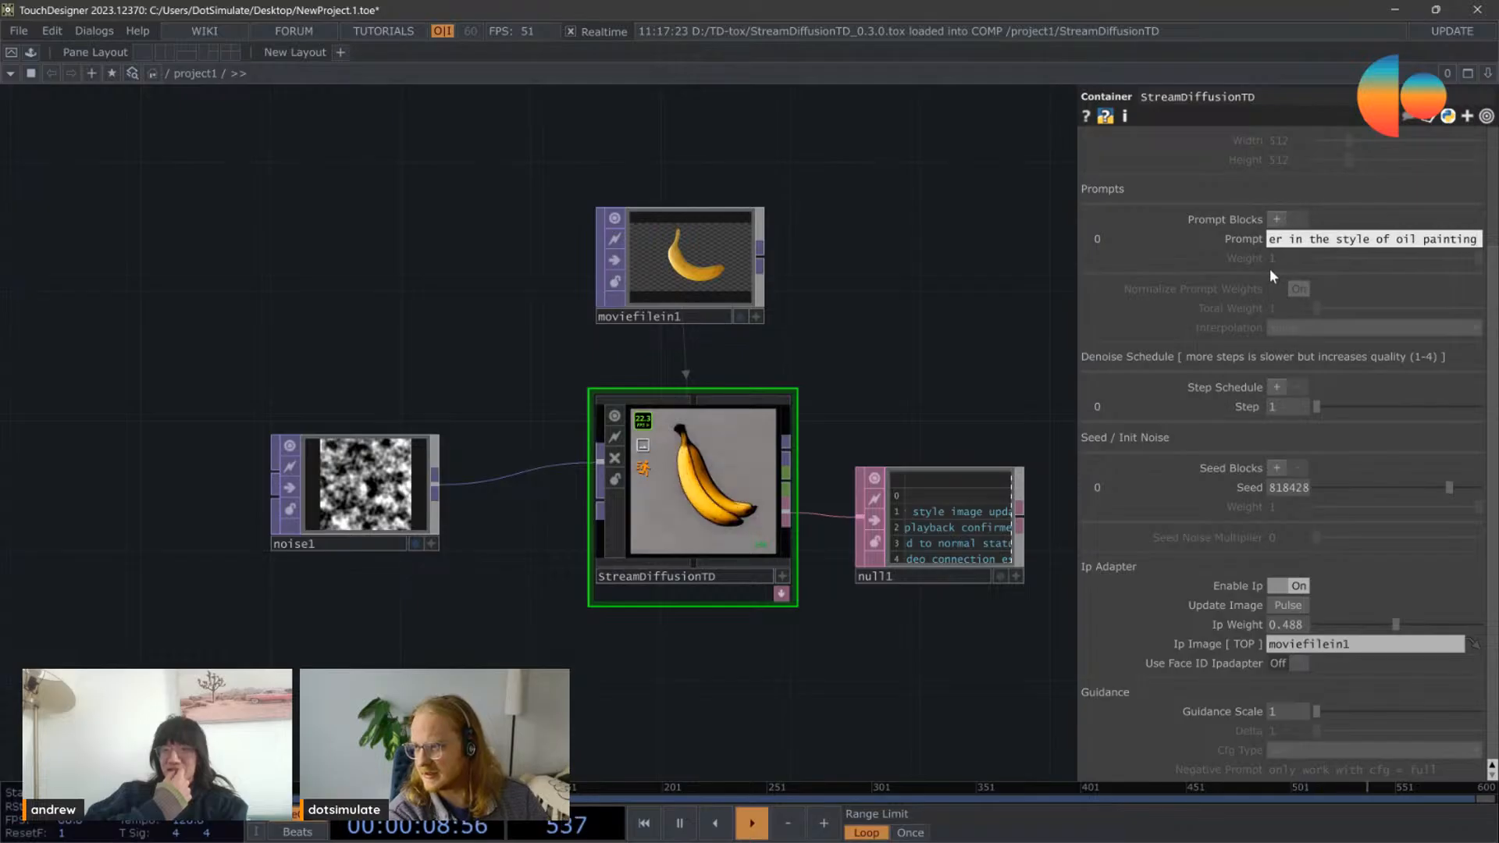
{"action": "key", "text": "Return"}
Step: Inspect the oil painting output up close and lower the Ip Weight to 0.081
{"action": "scroll", "coordinate": [710, 521], "scroll_direction": "up", "scroll_amount": 4}
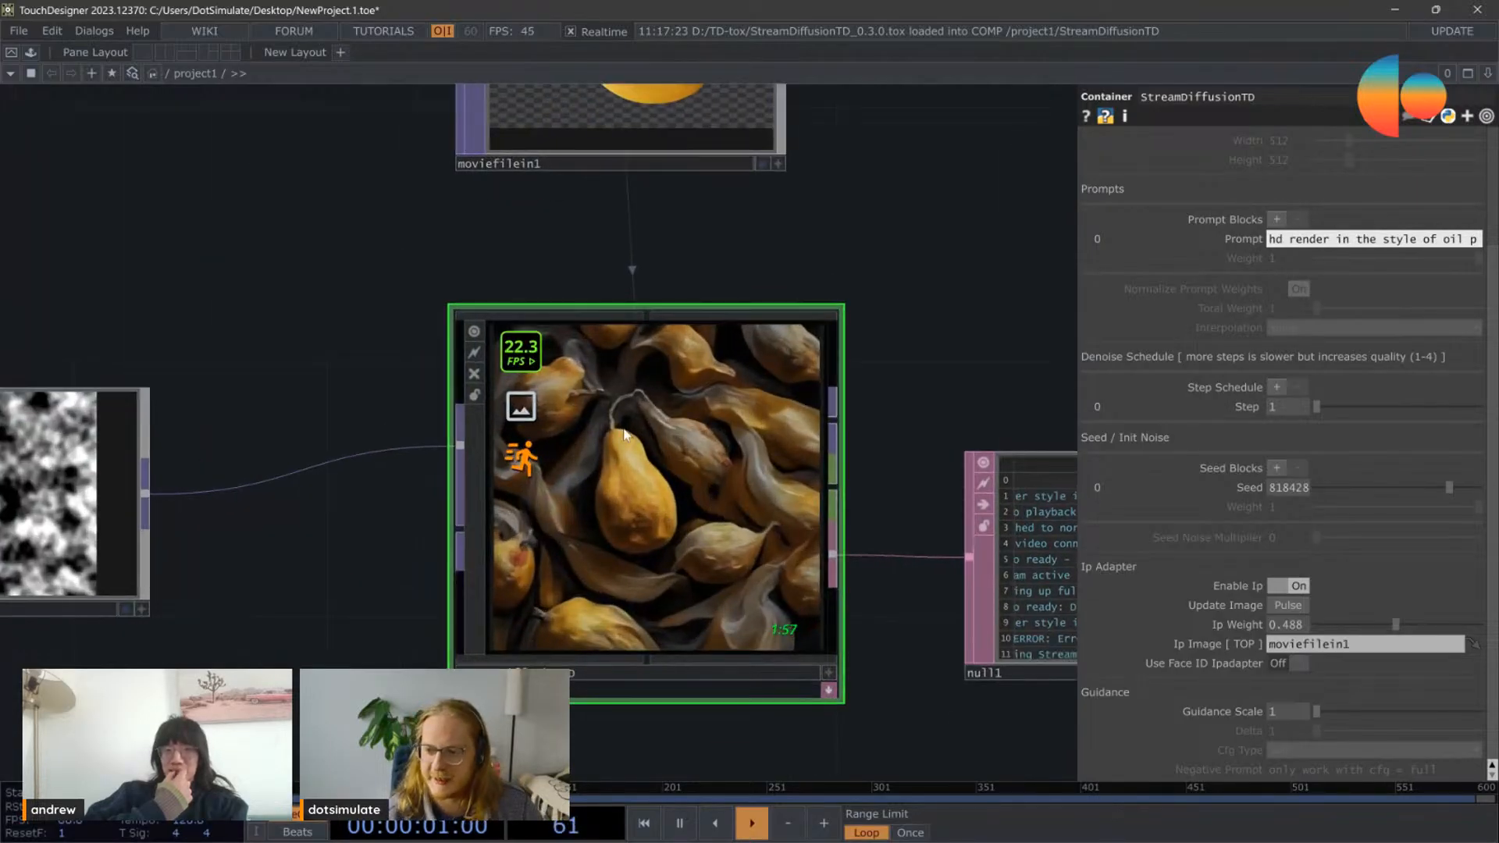
{"action": "scroll", "coordinate": [626, 577], "scroll_direction": "up", "scroll_amount": 2}
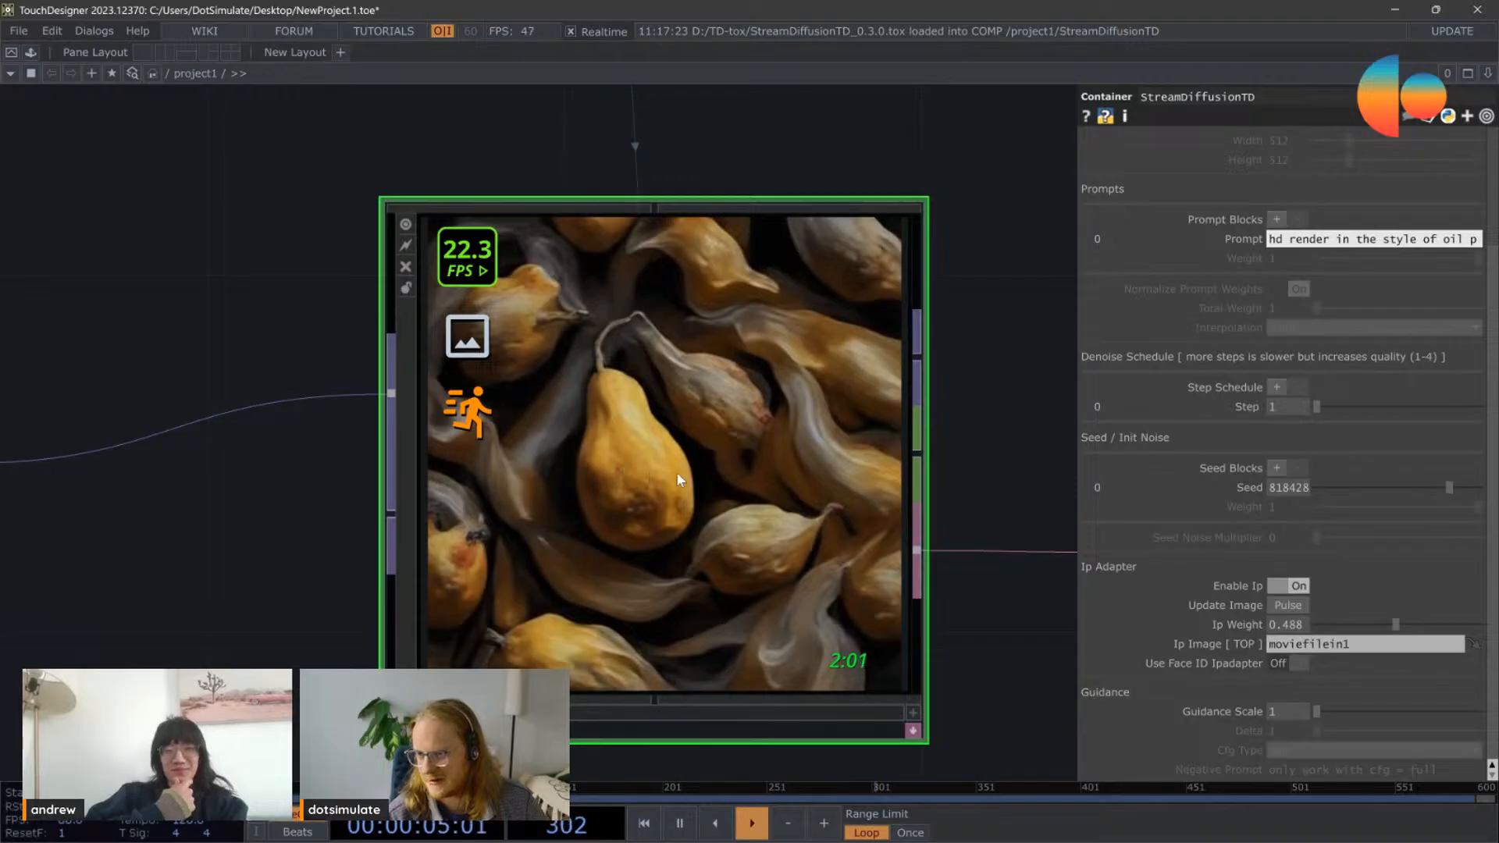
{"action": "scroll", "coordinate": [676, 471], "scroll_direction": "down", "scroll_amount": 2}
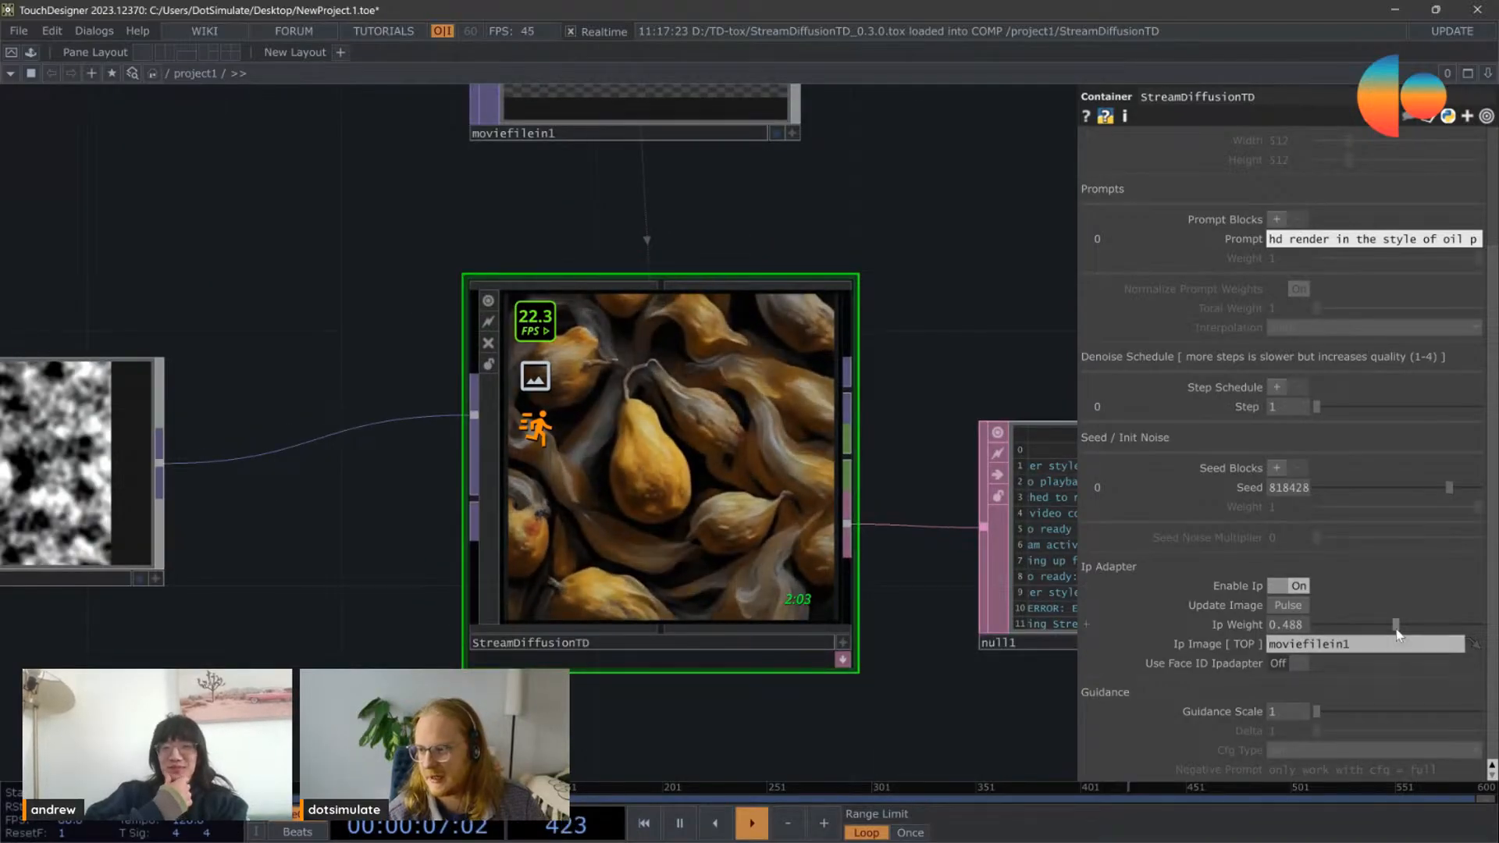
{"action": "left_click_drag", "start_coordinate": [1395, 625], "coordinate": [1329, 635]}
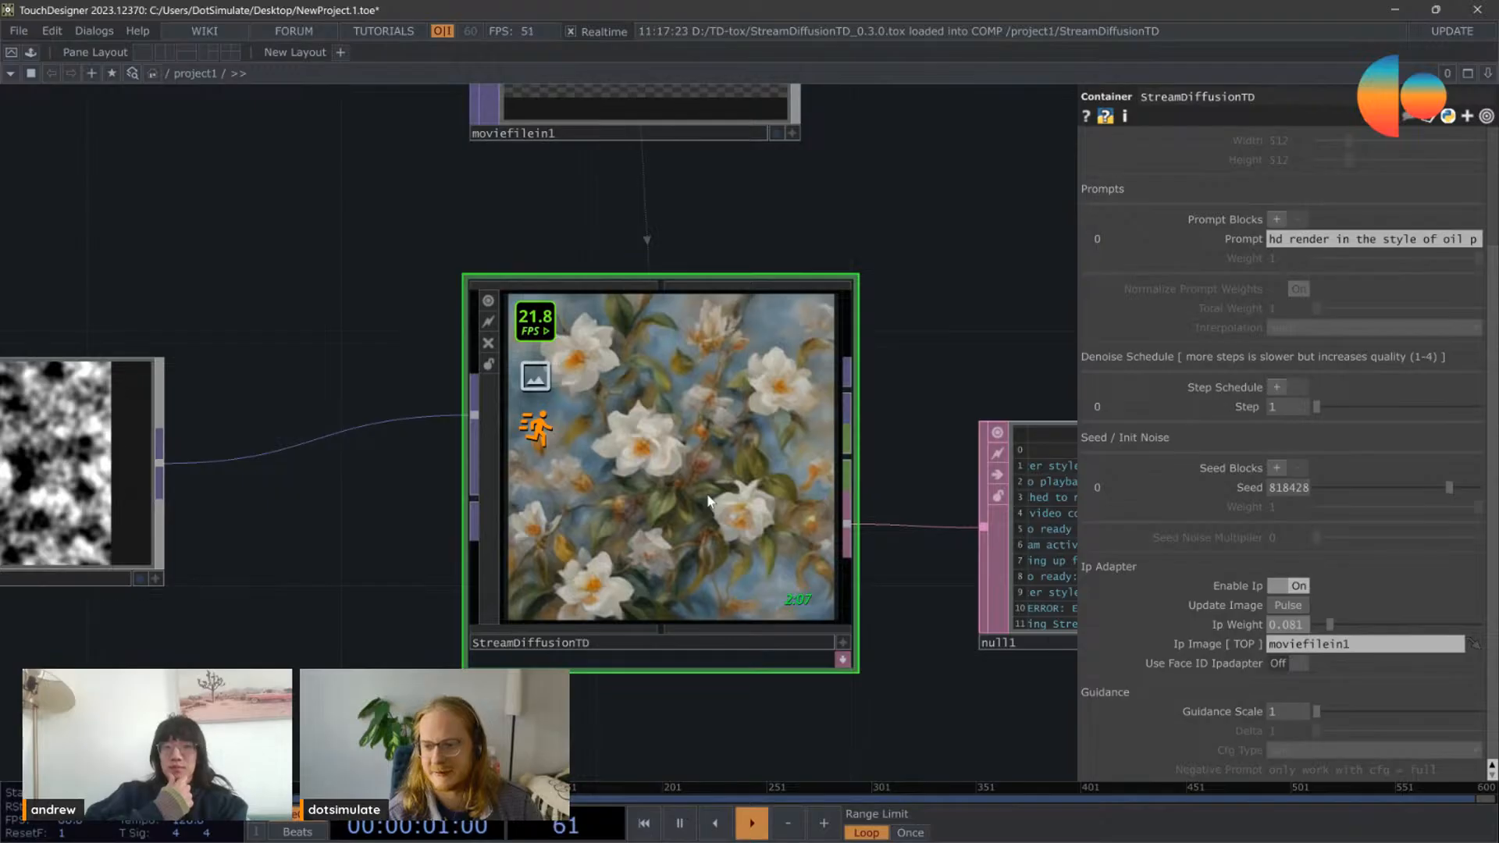
Step: Raise the Ip Weight to 0.759 and change the seed to 628726 to compare banana variations
{"action": "left_click_drag", "start_coordinate": [1340, 636], "coordinate": [1443, 644]}
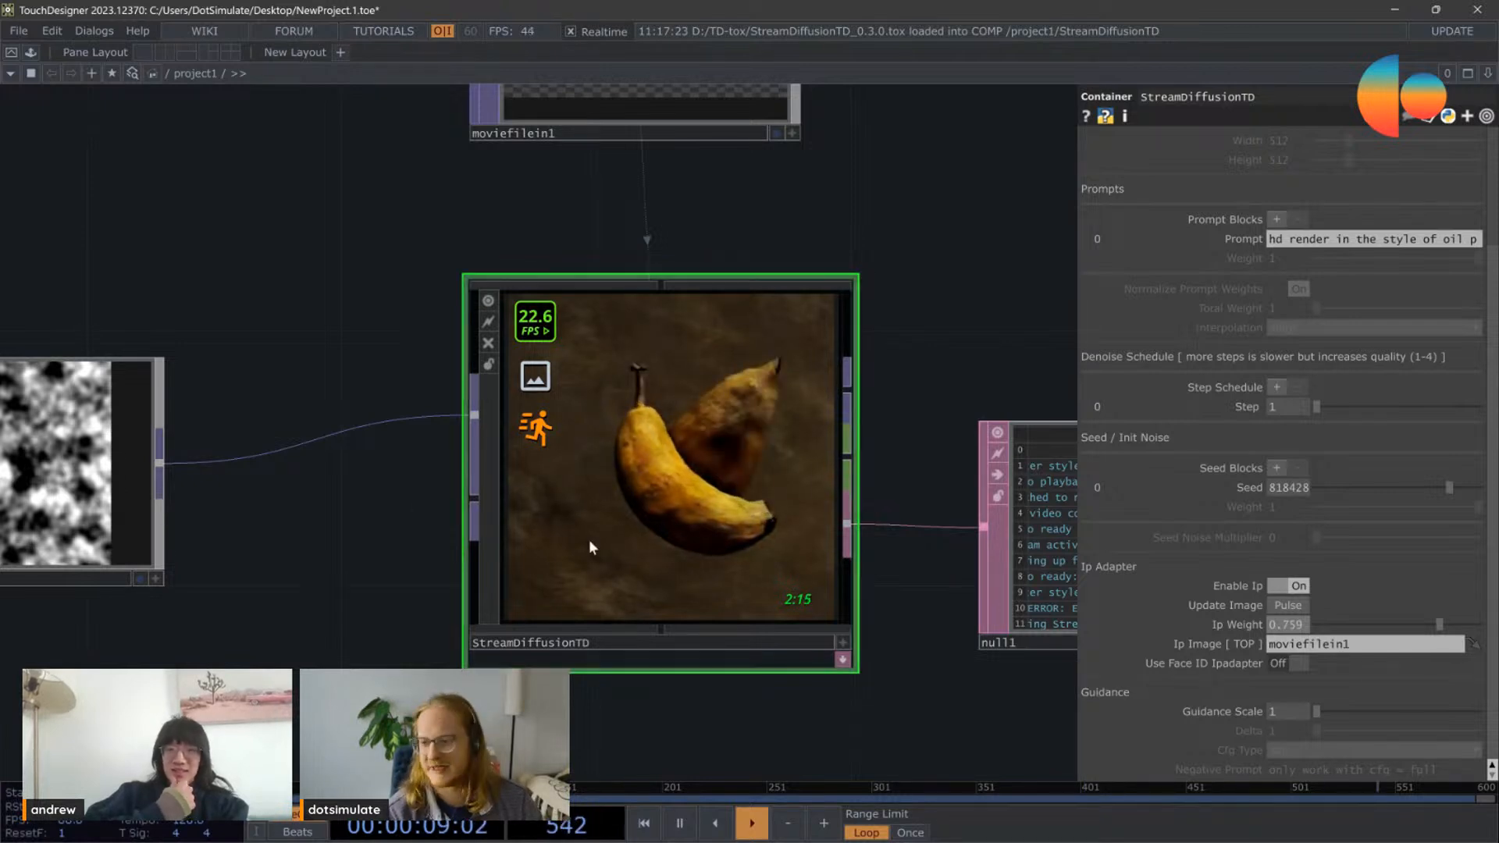
{"action": "scroll", "coordinate": [593, 545], "scroll_direction": "up", "scroll_amount": 3}
{"action": "scroll", "coordinate": [631, 581], "scroll_direction": "down", "scroll_amount": 2}
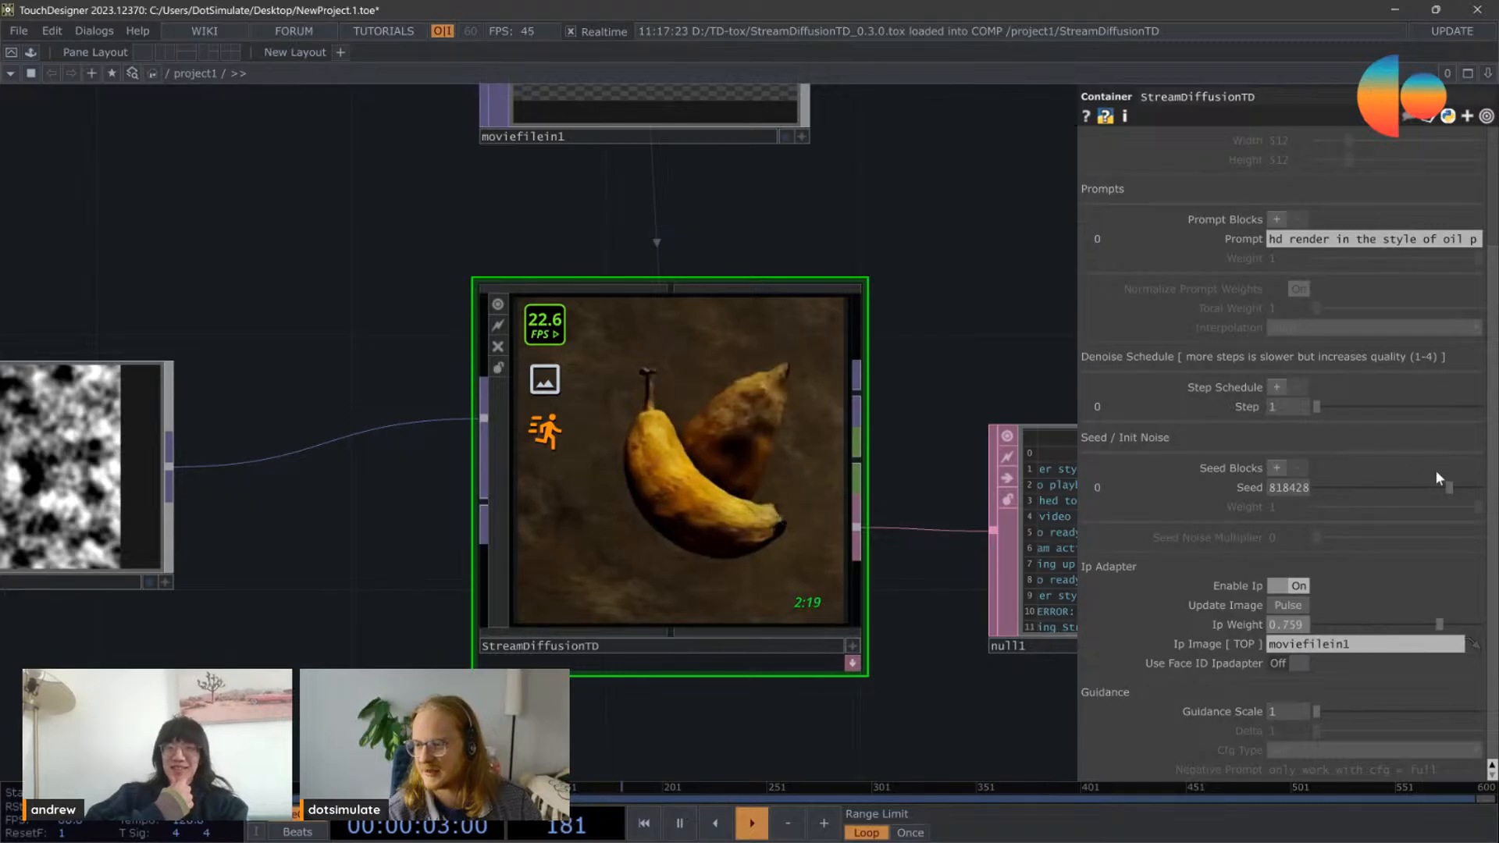
{"action": "mouse_move", "coordinate": [1444, 487]}
{"action": "left_mouse_down"}
{"action": "mouse_move", "coordinate": [1354, 494]}
{"action": "mouse_move", "coordinate": [1422, 496]}
{"action": "left_mouse_up"}
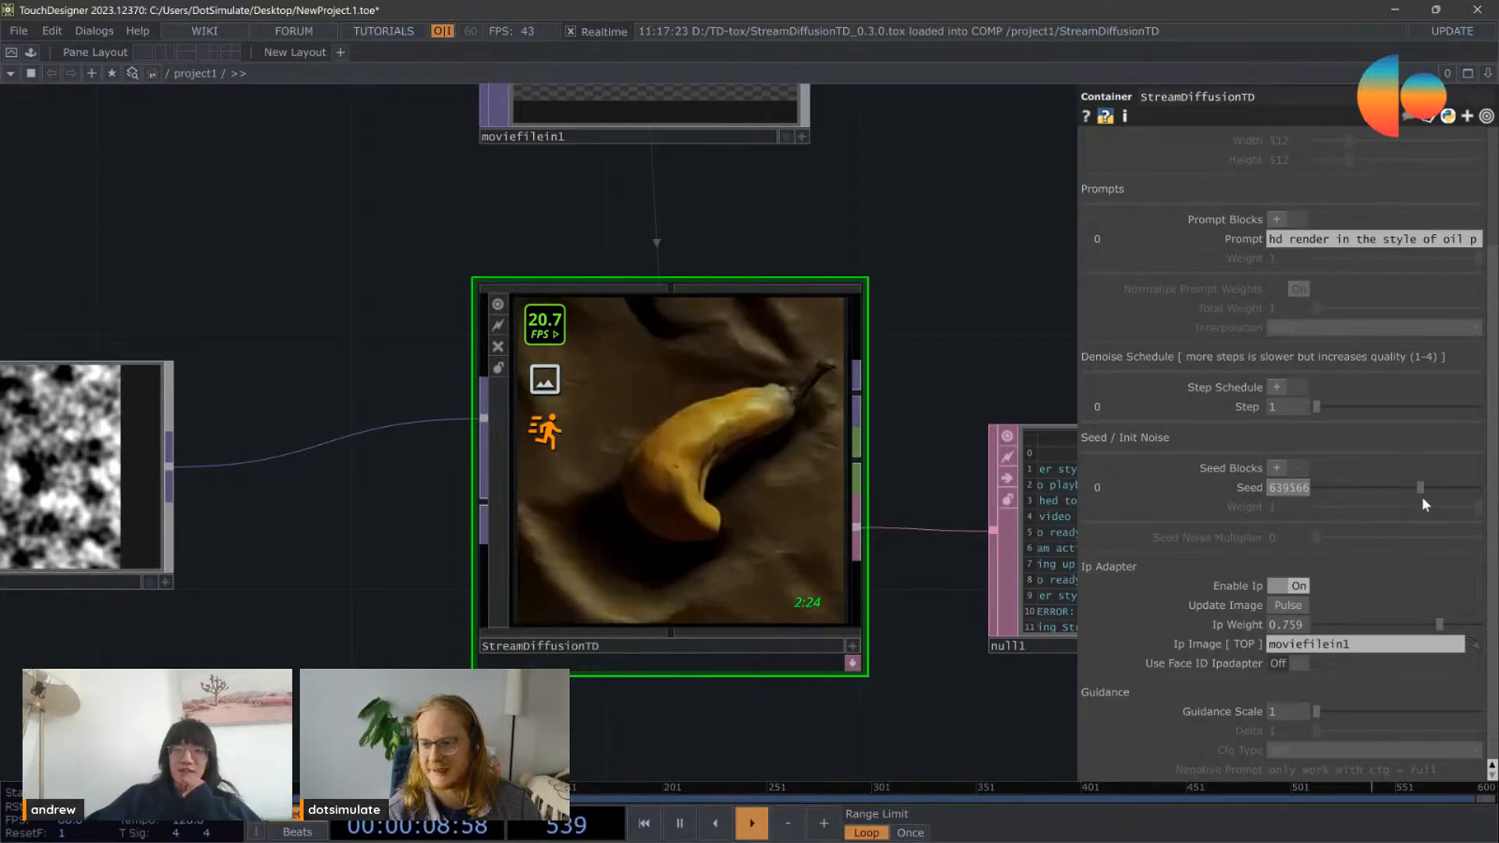
Step: Move the banana Movie File In to the upper left of StreamDiffusionTD to free space beside it
{"action": "scroll", "coordinate": [768, 445], "scroll_direction": "down", "scroll_amount": 3}
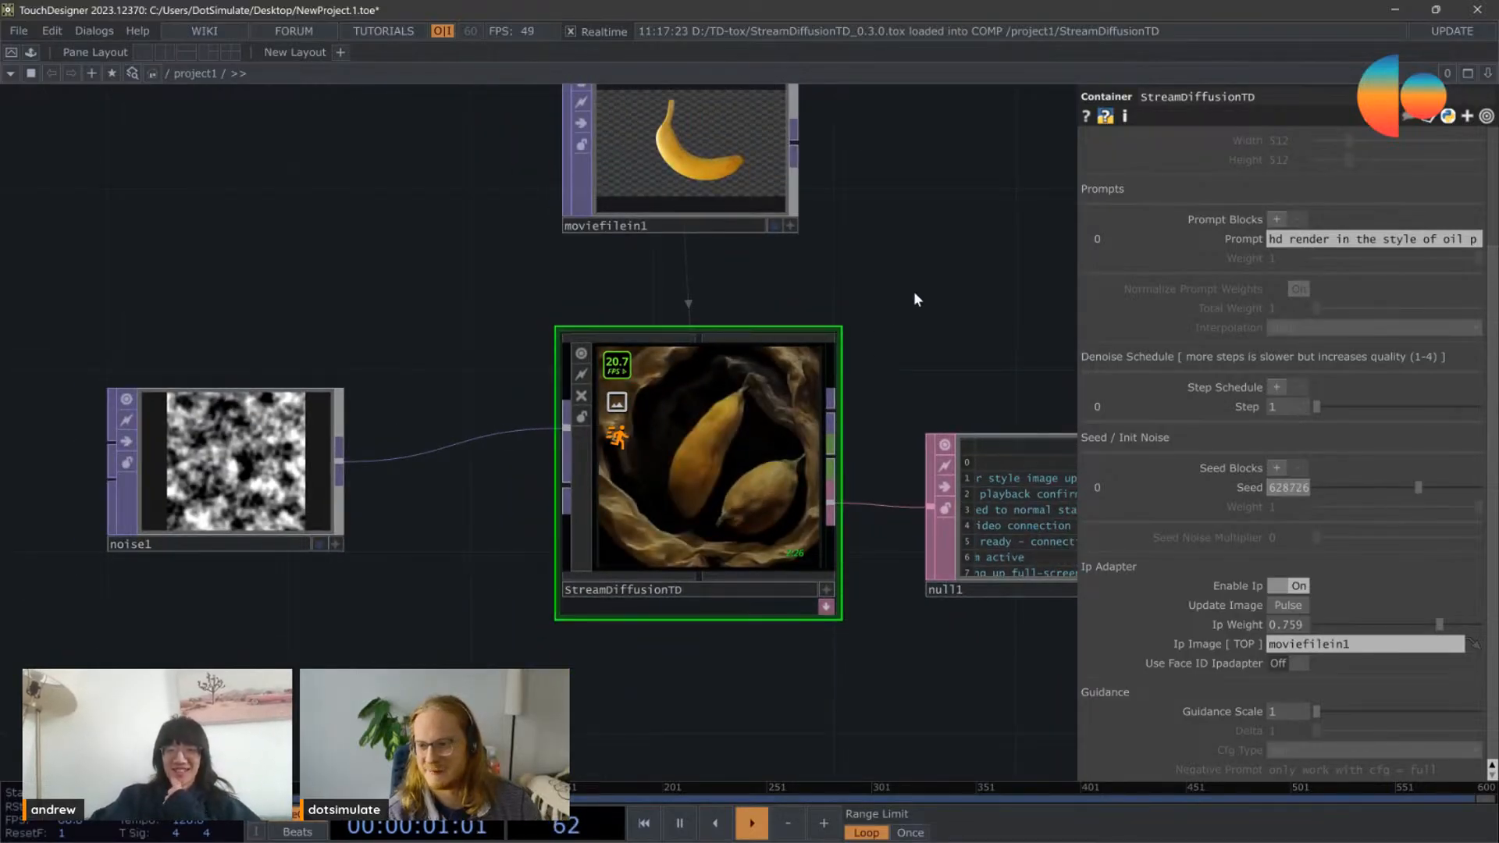
{"action": "scroll", "coordinate": [913, 292], "scroll_direction": "down", "scroll_amount": 2}
{"action": "scroll", "coordinate": [740, 272], "scroll_direction": "down", "scroll_amount": 1}
{"action": "key", "text": "Tab"}
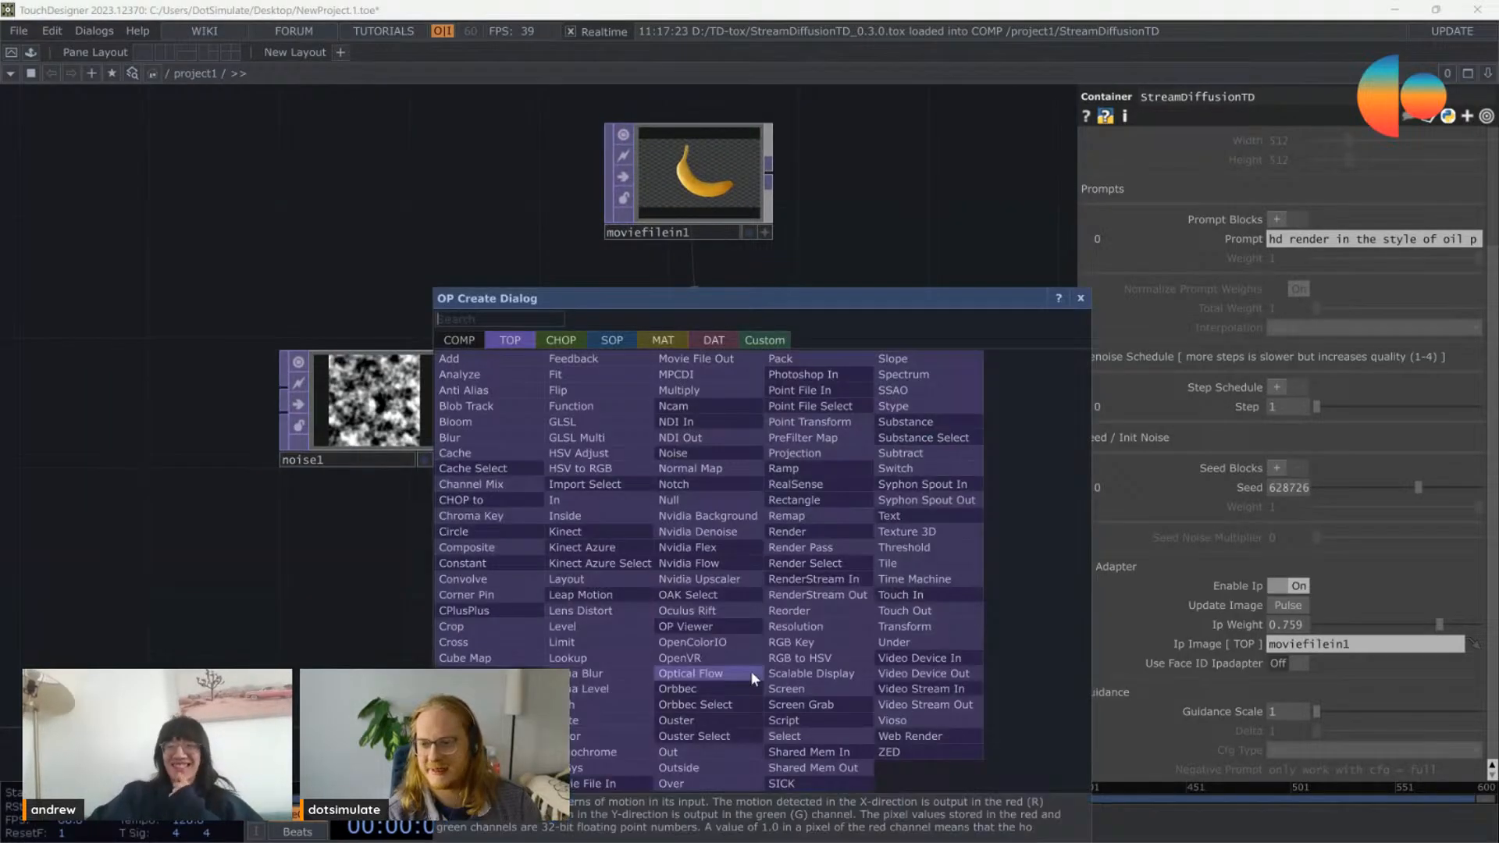
{"action": "left_click", "coordinate": [822, 188]}
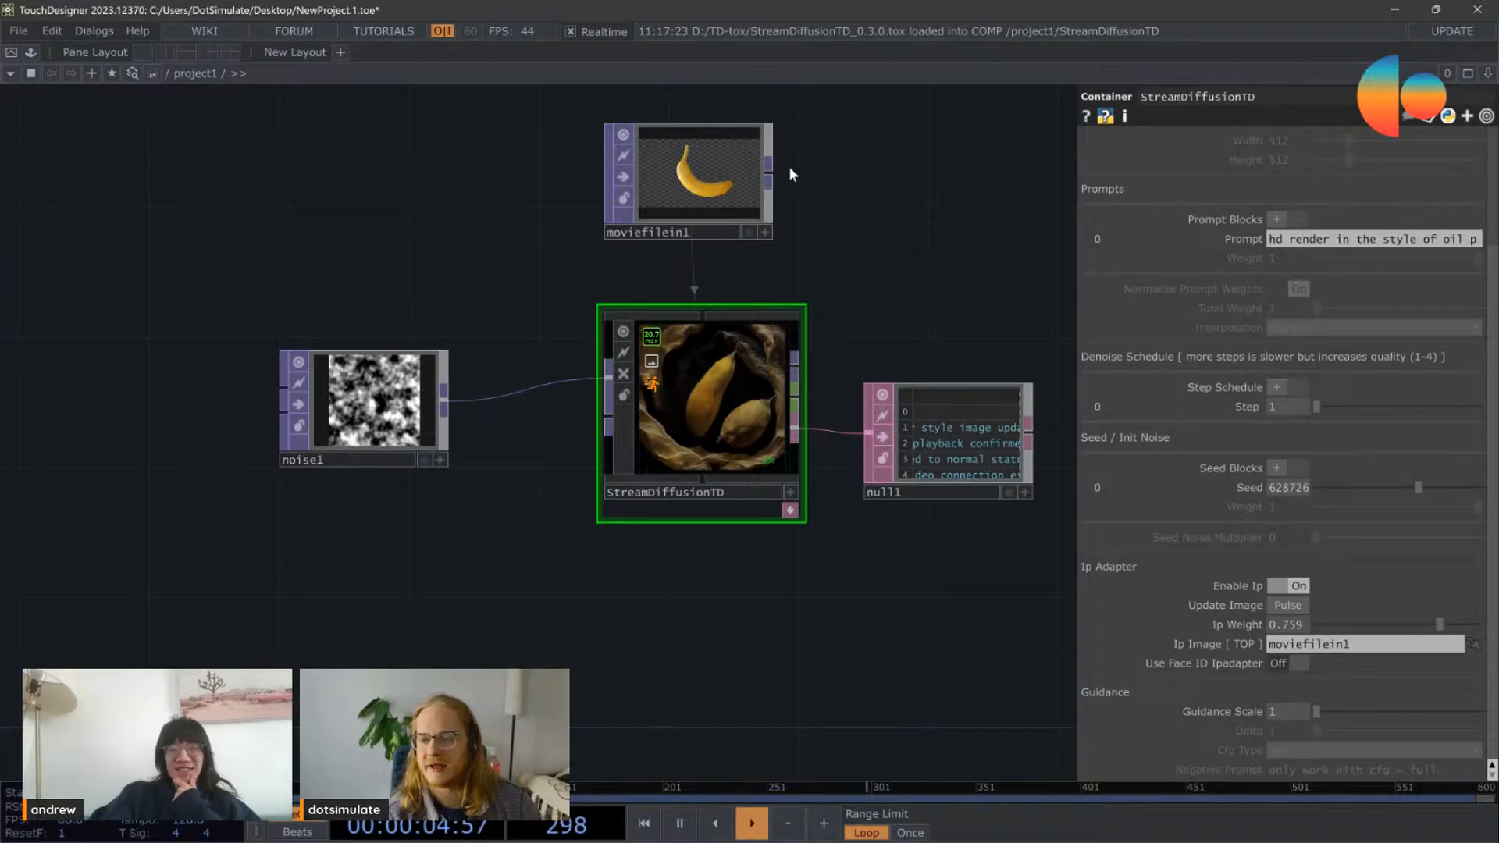
{"action": "scroll", "coordinate": [608, 183], "scroll_direction": "up", "scroll_amount": 3}
{"action": "left_click", "coordinate": [656, 175]}
{"action": "left_click_drag", "start_coordinate": [655, 174], "coordinate": [254, 179]}
{"action": "left_click_drag", "start_coordinate": [392, 211], "coordinate": [517, 349]}
{"action": "mouse_move", "coordinate": [687, 158]}
{"action": "right_mouse_down"}
{"action": "mouse_move", "coordinate": [0, 532]}
{"action": "mouse_move", "coordinate": [186, 419]}
{"action": "right_mouse_up"}
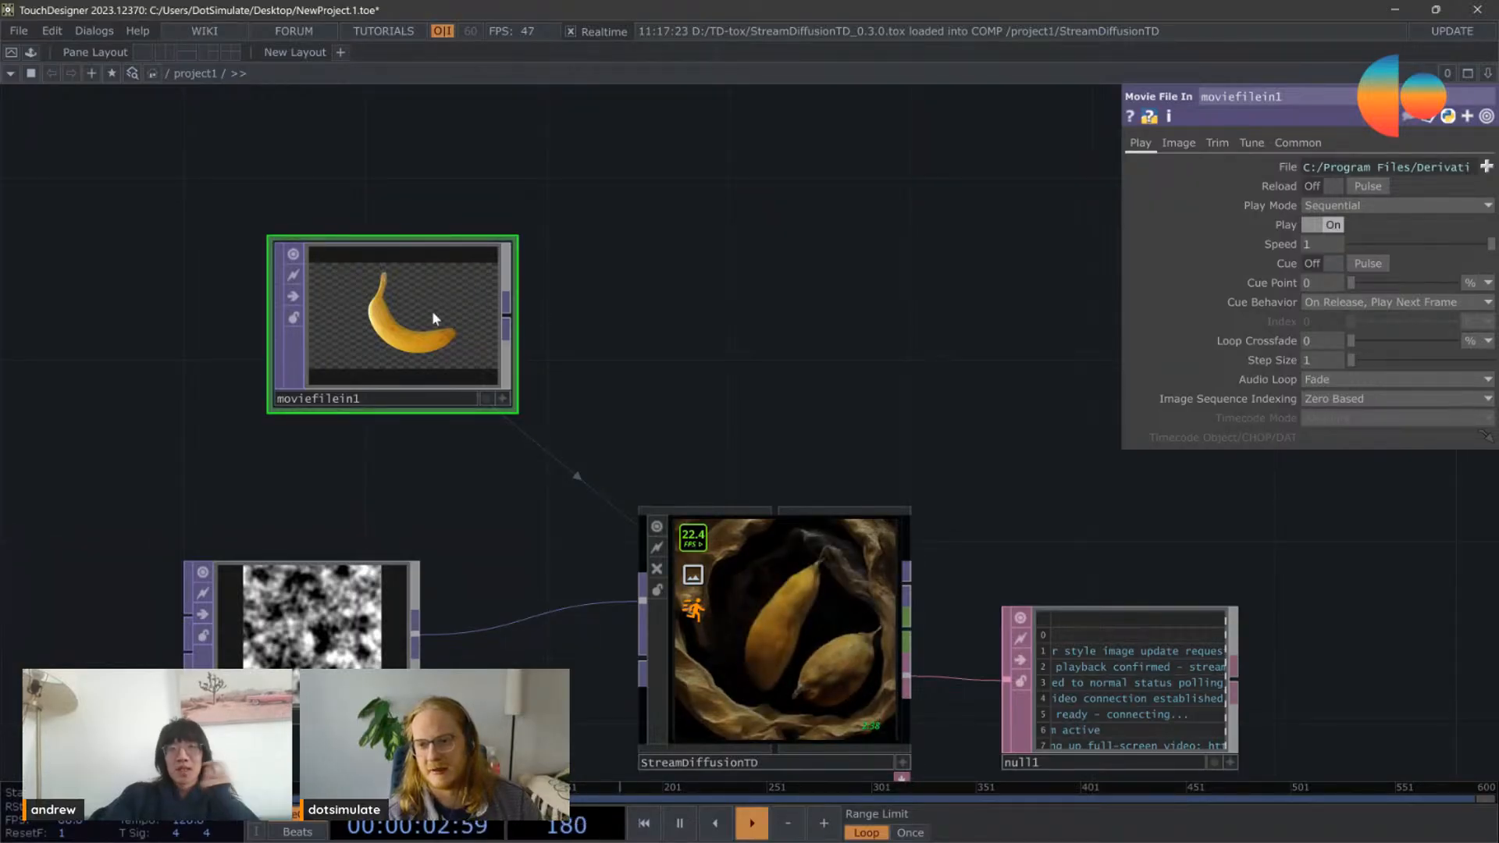
Step: Add an RGB Key TOP fed by the banana Movie File In and inspect its image up close
{"action": "left_click", "coordinate": [507, 315]}
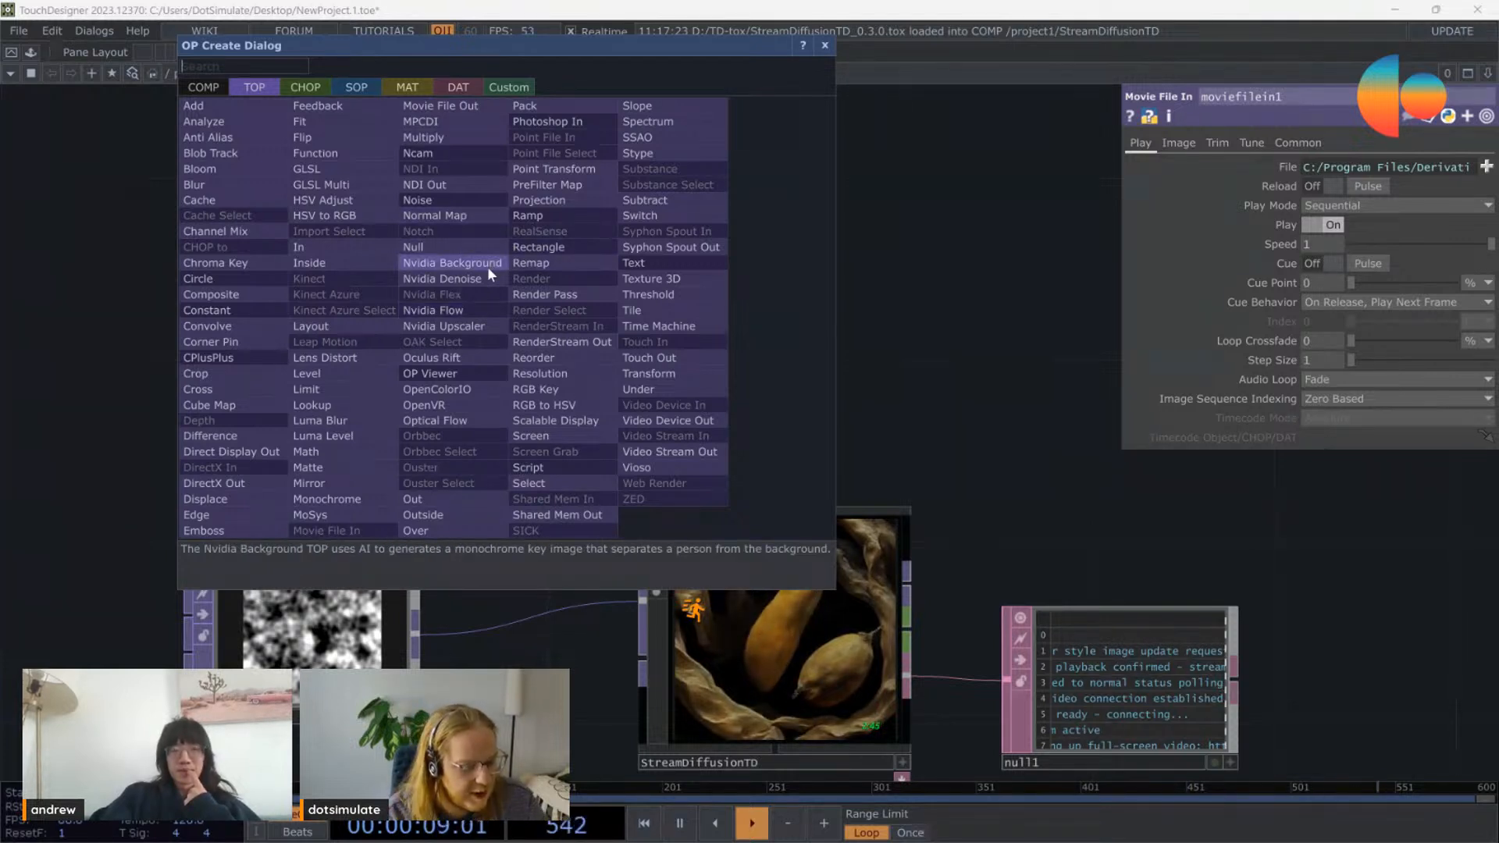
{"action": "type", "text": "k"}
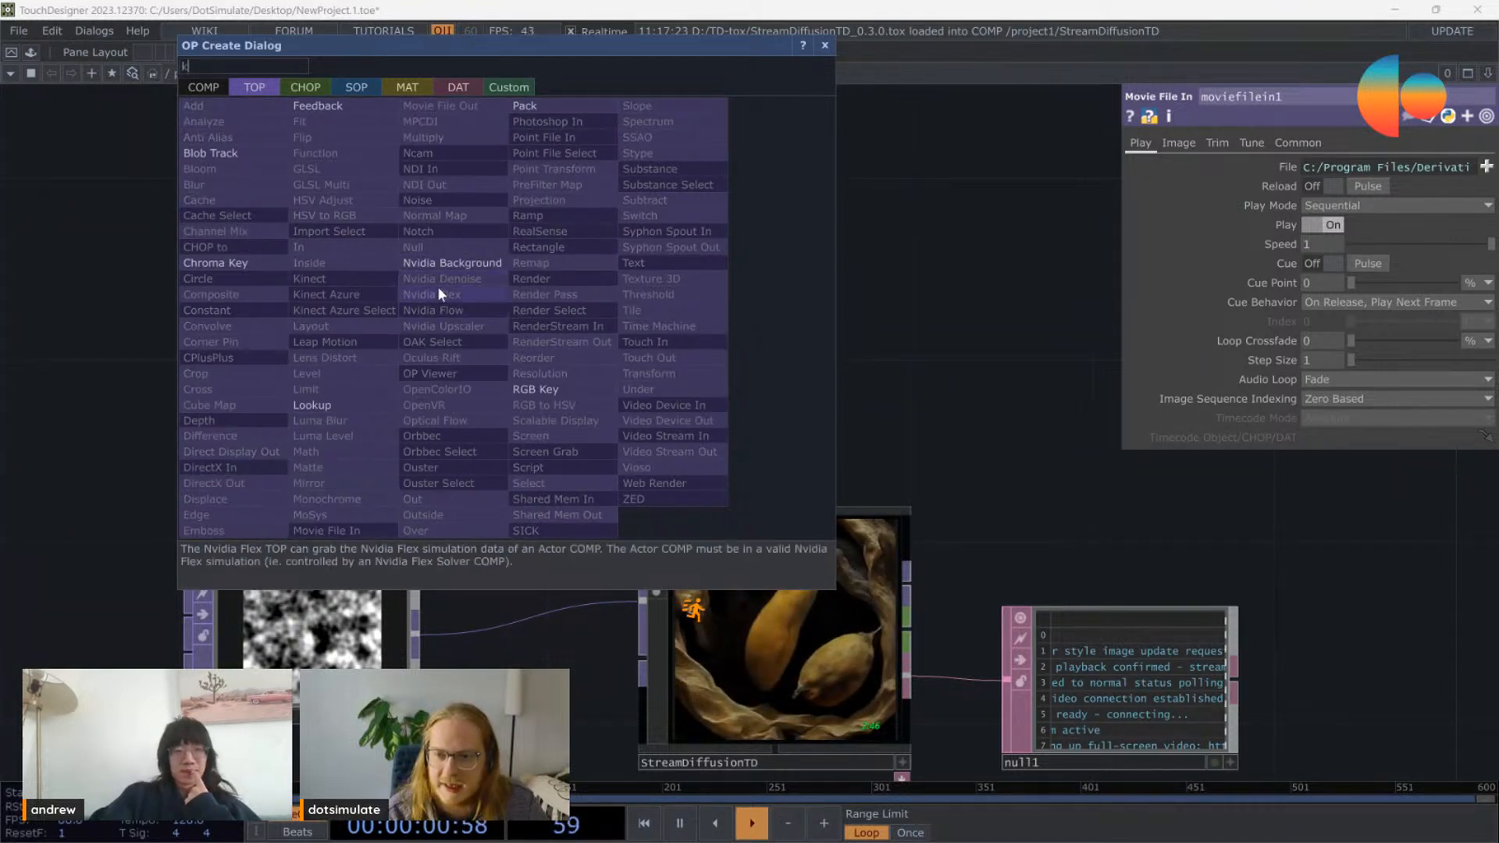
{"action": "left_click", "coordinate": [560, 390]}
{"action": "left_click", "coordinate": [756, 281]}
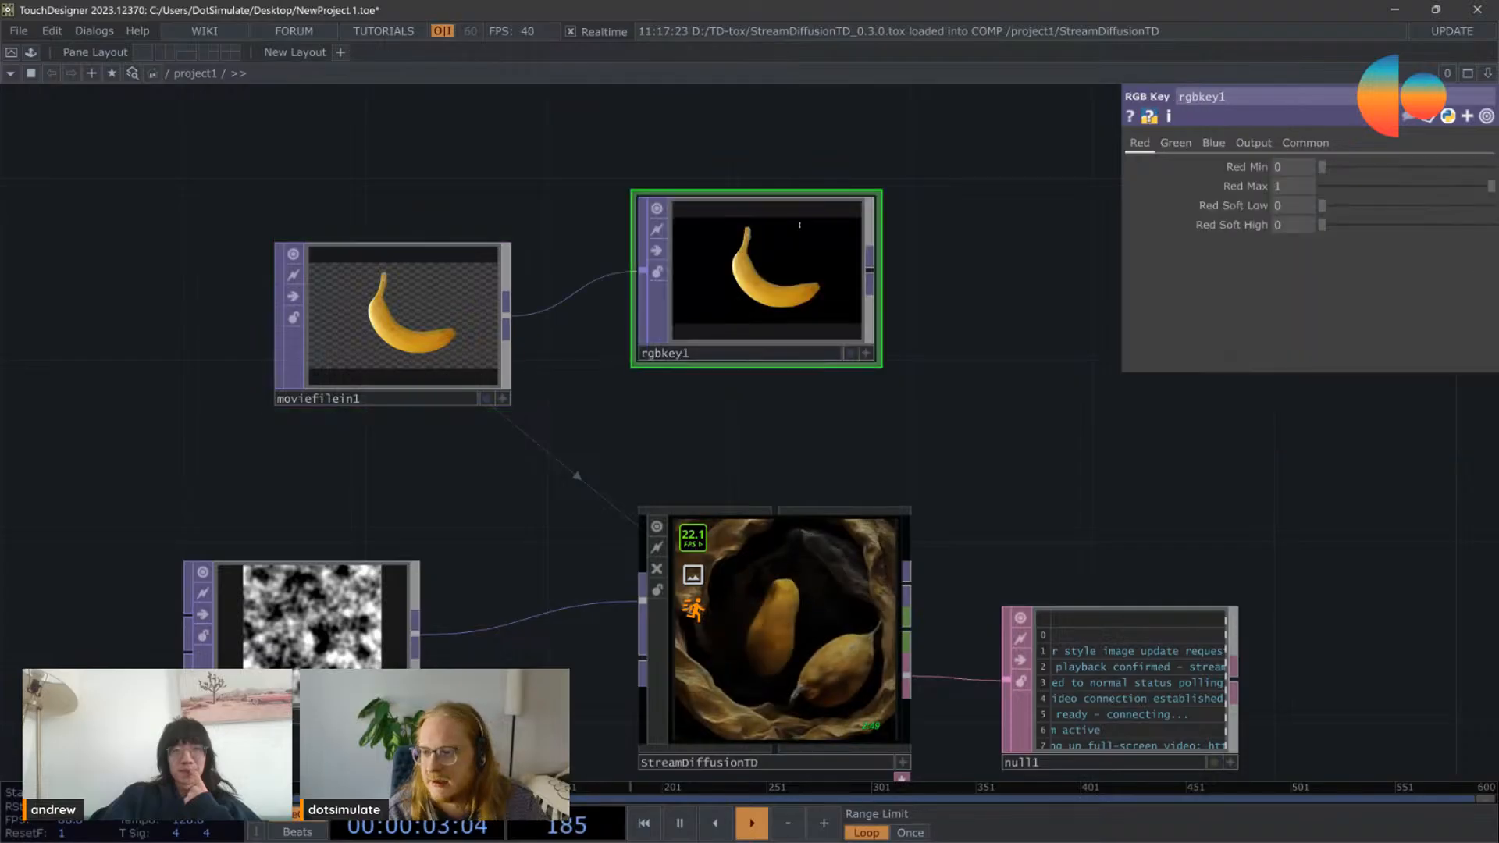
{"action": "scroll", "coordinate": [783, 339], "scroll_direction": "up", "scroll_amount": 5}
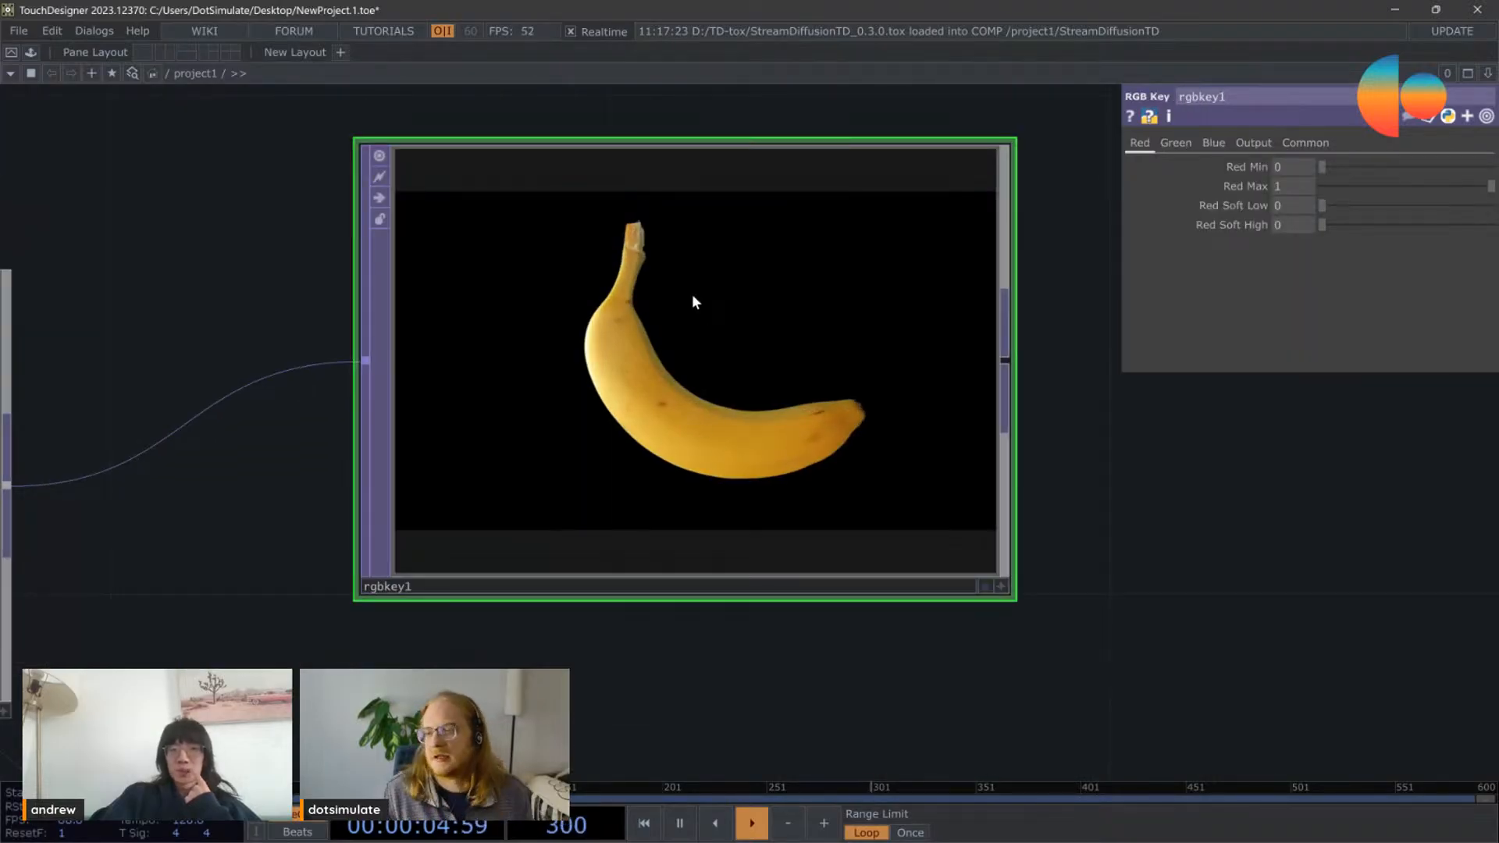
{"action": "left_click", "coordinate": [1000, 586]}
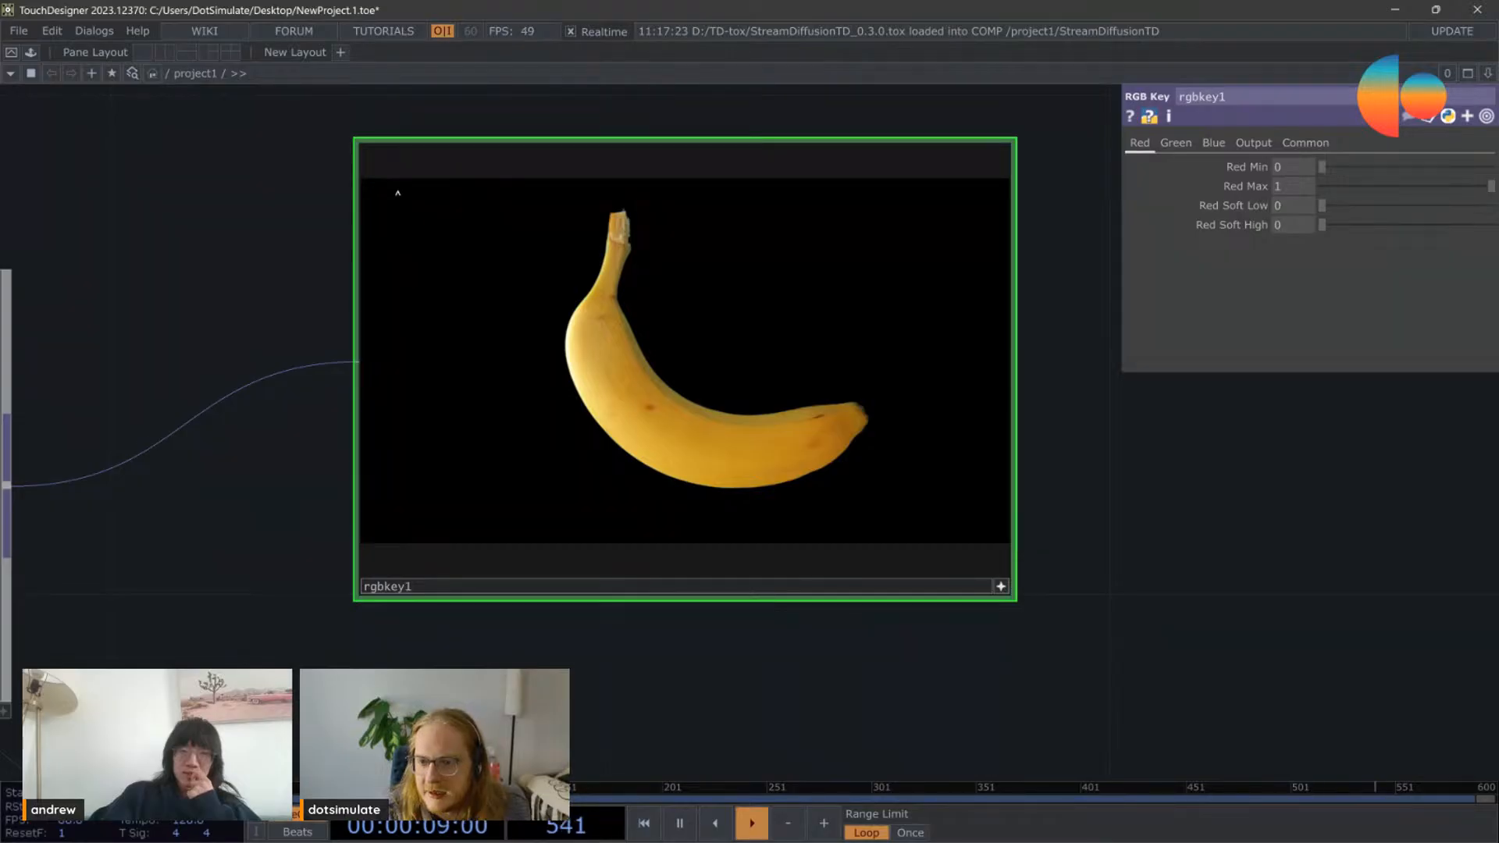
{"action": "left_click", "coordinate": [1000, 586]}
{"action": "scroll", "coordinate": [869, 374], "scroll_direction": "down", "scroll_amount": 3}
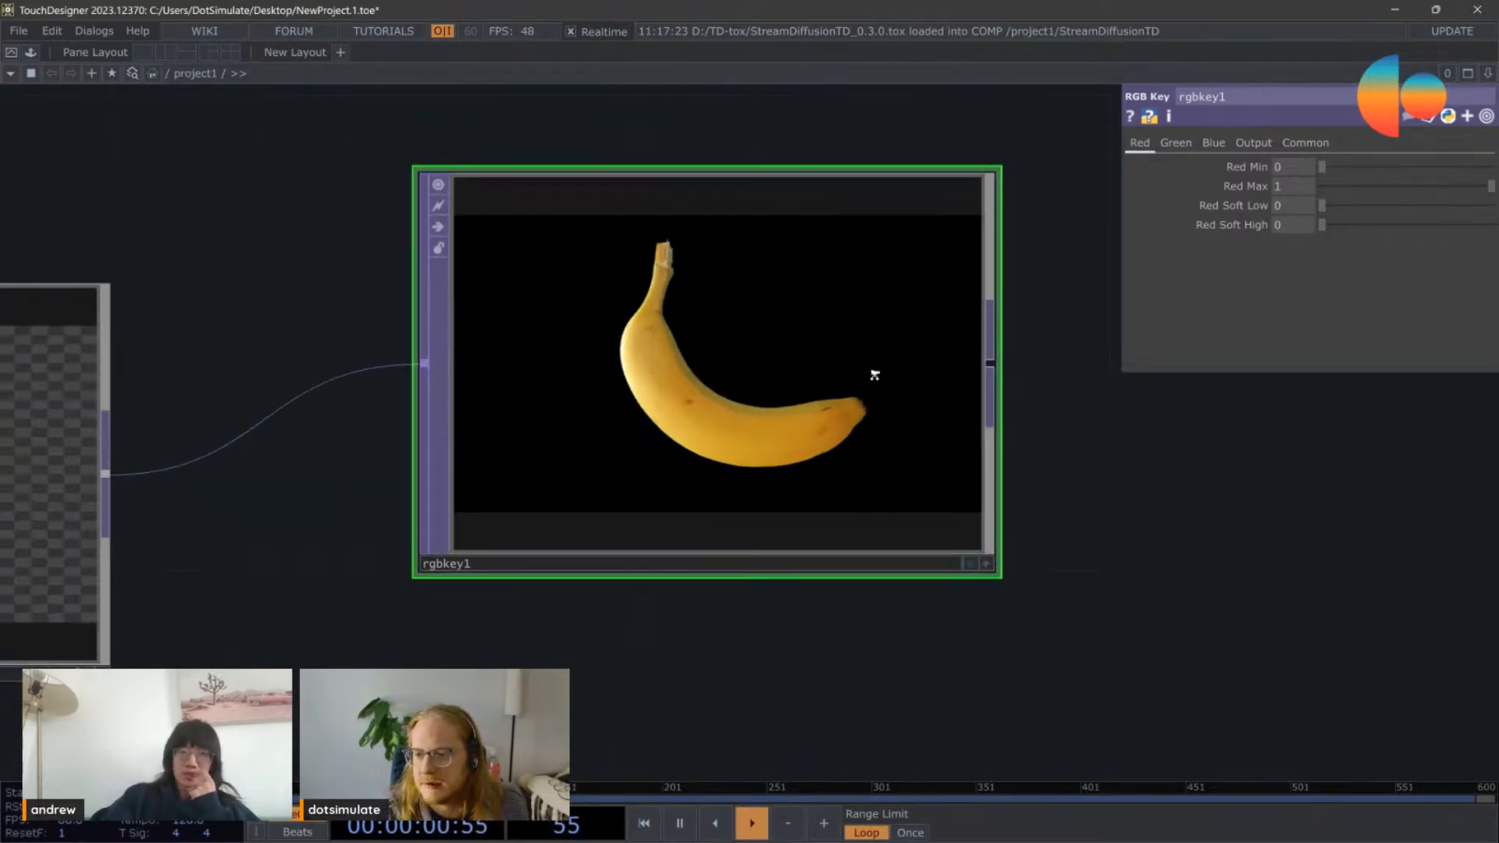
Step: Lower the Ip Weight of StreamDiffusionTD to 0.509
{"action": "scroll", "coordinate": [854, 331], "scroll_direction": "down", "scroll_amount": 3}
{"action": "scroll", "coordinate": [697, 479], "scroll_direction": "up", "scroll_amount": 6}
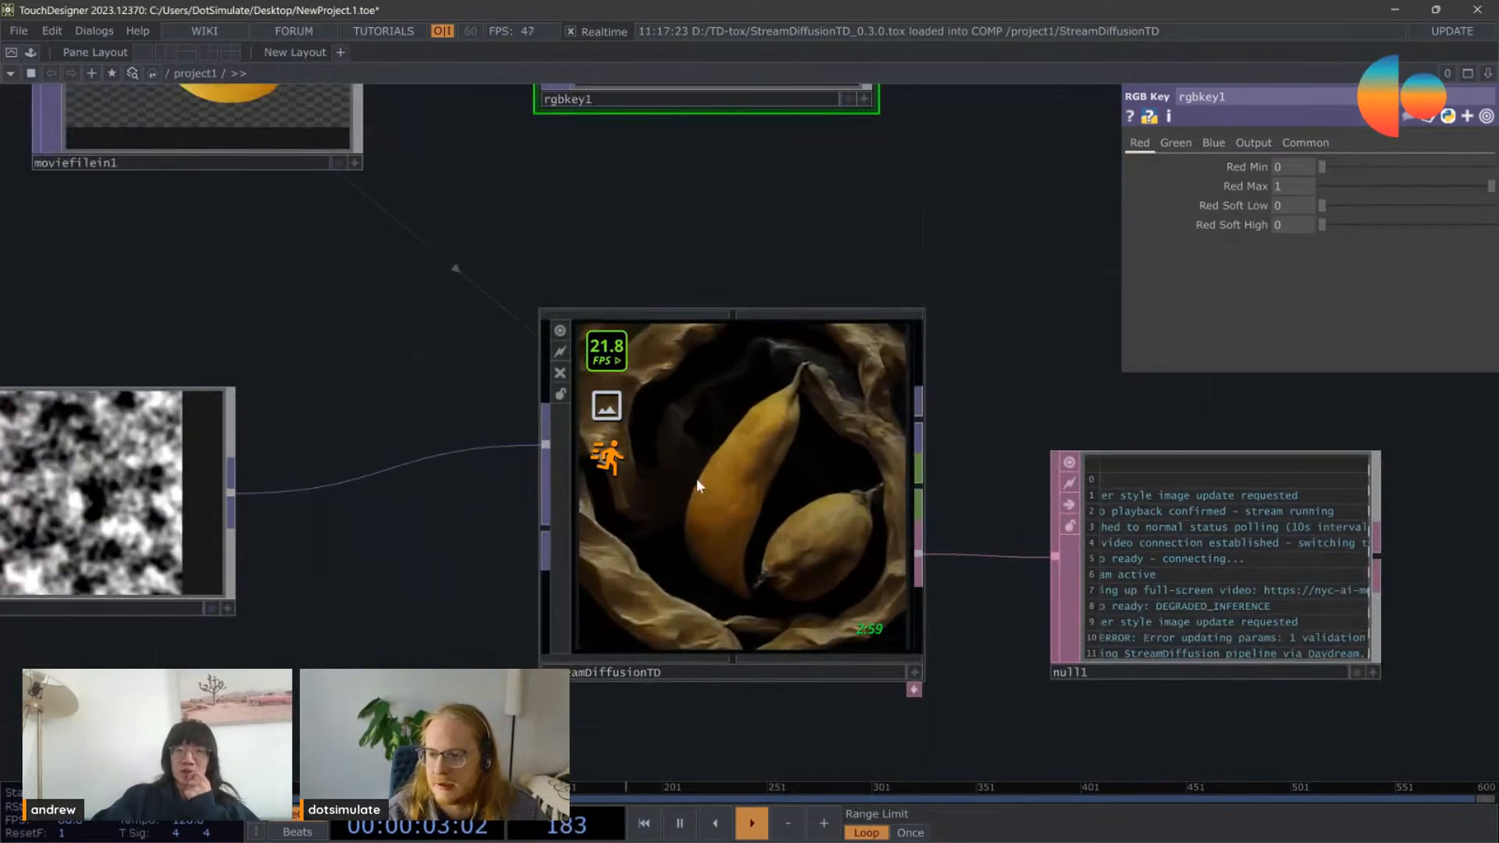
{"action": "left_click", "coordinate": [784, 541]}
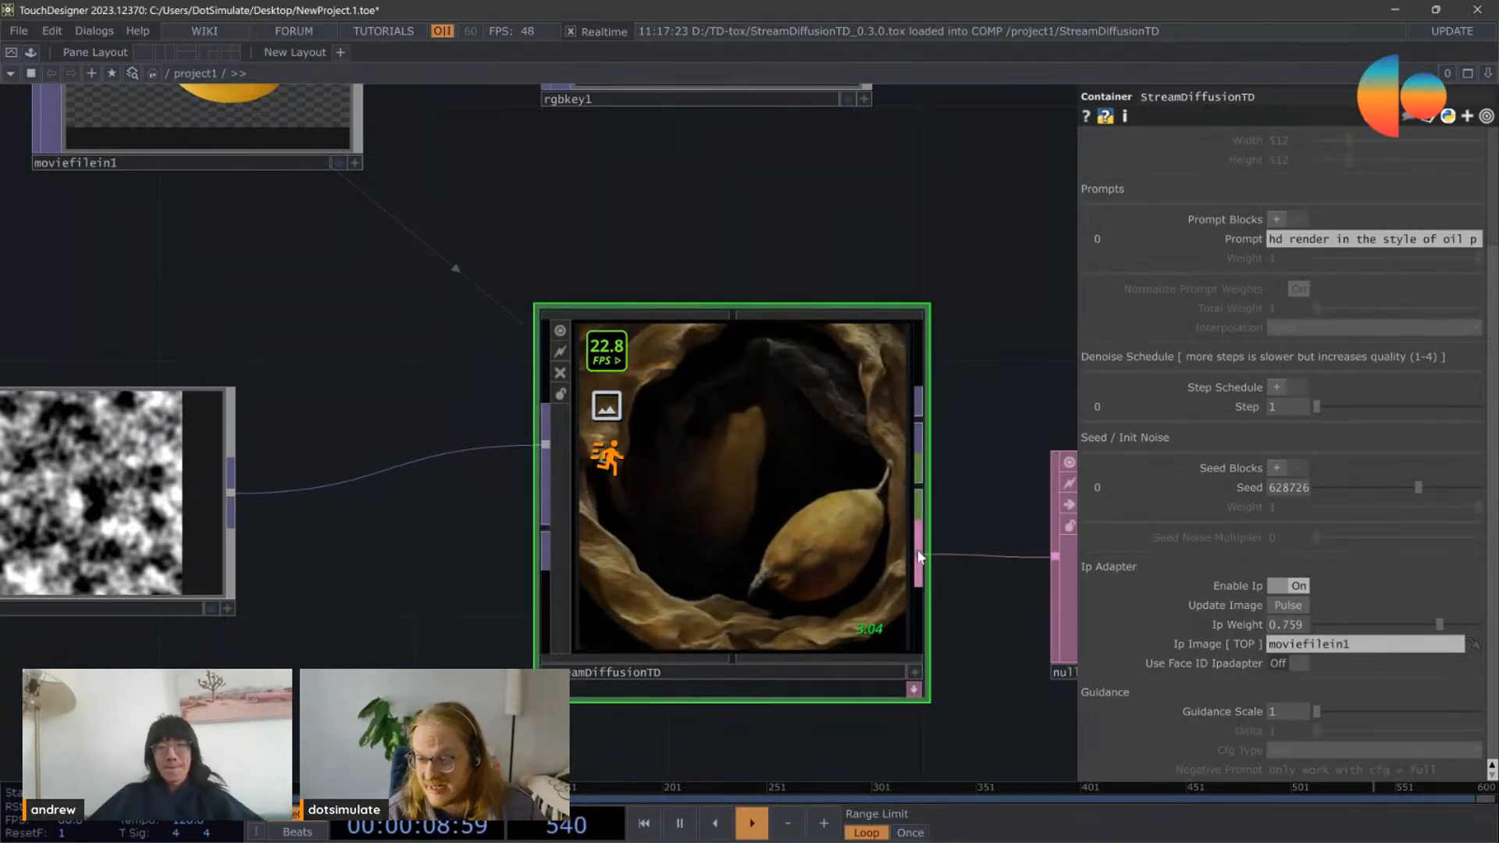
{"action": "left_click_drag", "start_coordinate": [1438, 625], "coordinate": [1401, 625]}
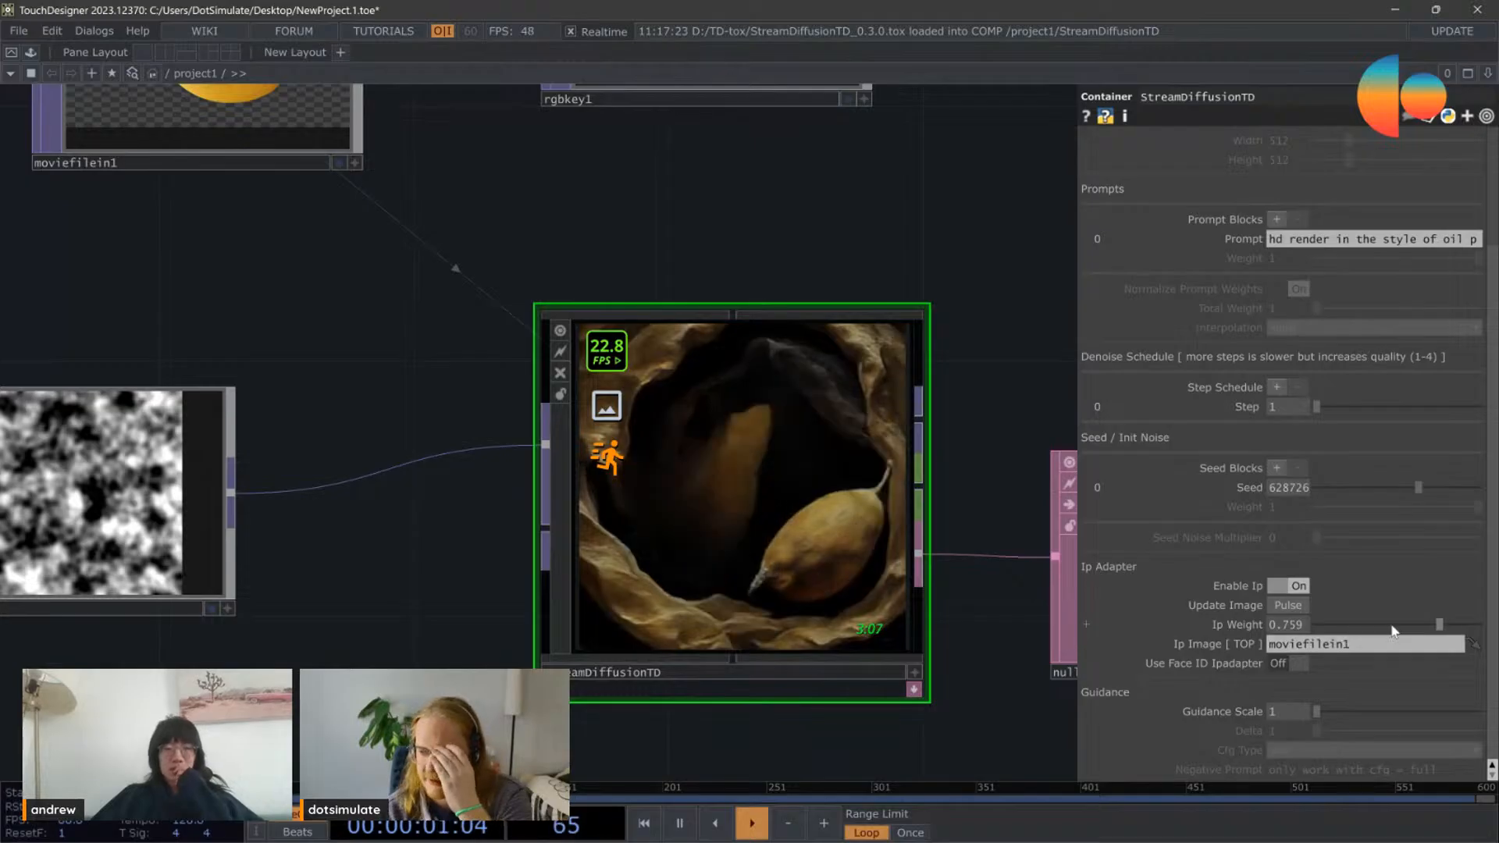
Step: Assign rgbkey1 as the Ip Image of StreamDiffusionTD and inspect the generated output
{"action": "scroll", "coordinate": [805, 443], "scroll_direction": "down", "scroll_amount": 2}
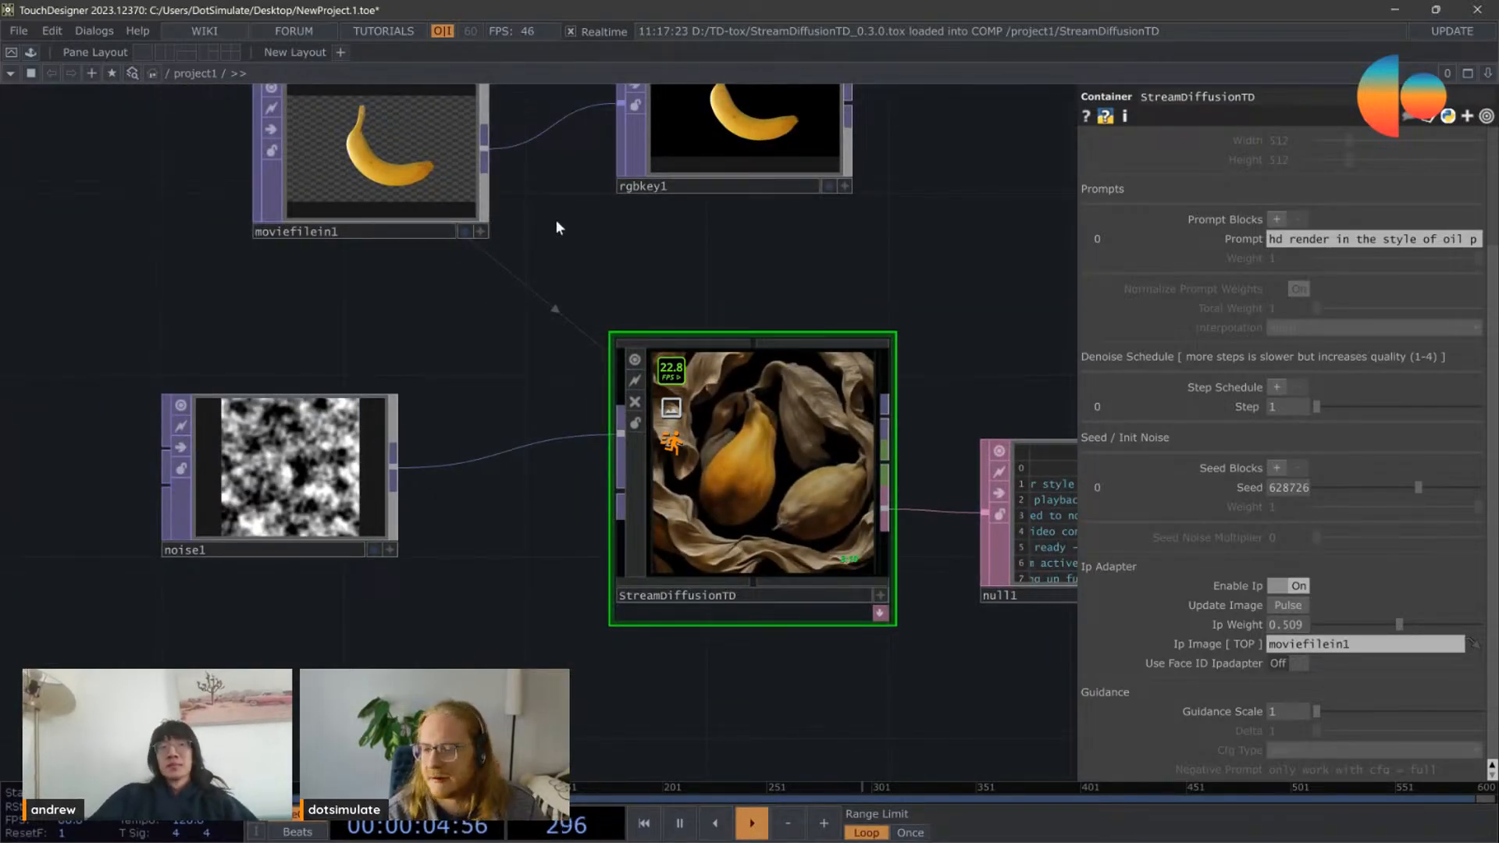
{"action": "left_click_drag", "start_coordinate": [556, 218], "coordinate": [583, 302]}
{"action": "left_click_drag", "start_coordinate": [343, 262], "coordinate": [343, 217]}
{"action": "left_click_drag", "start_coordinate": [707, 252], "coordinate": [1343, 644]}
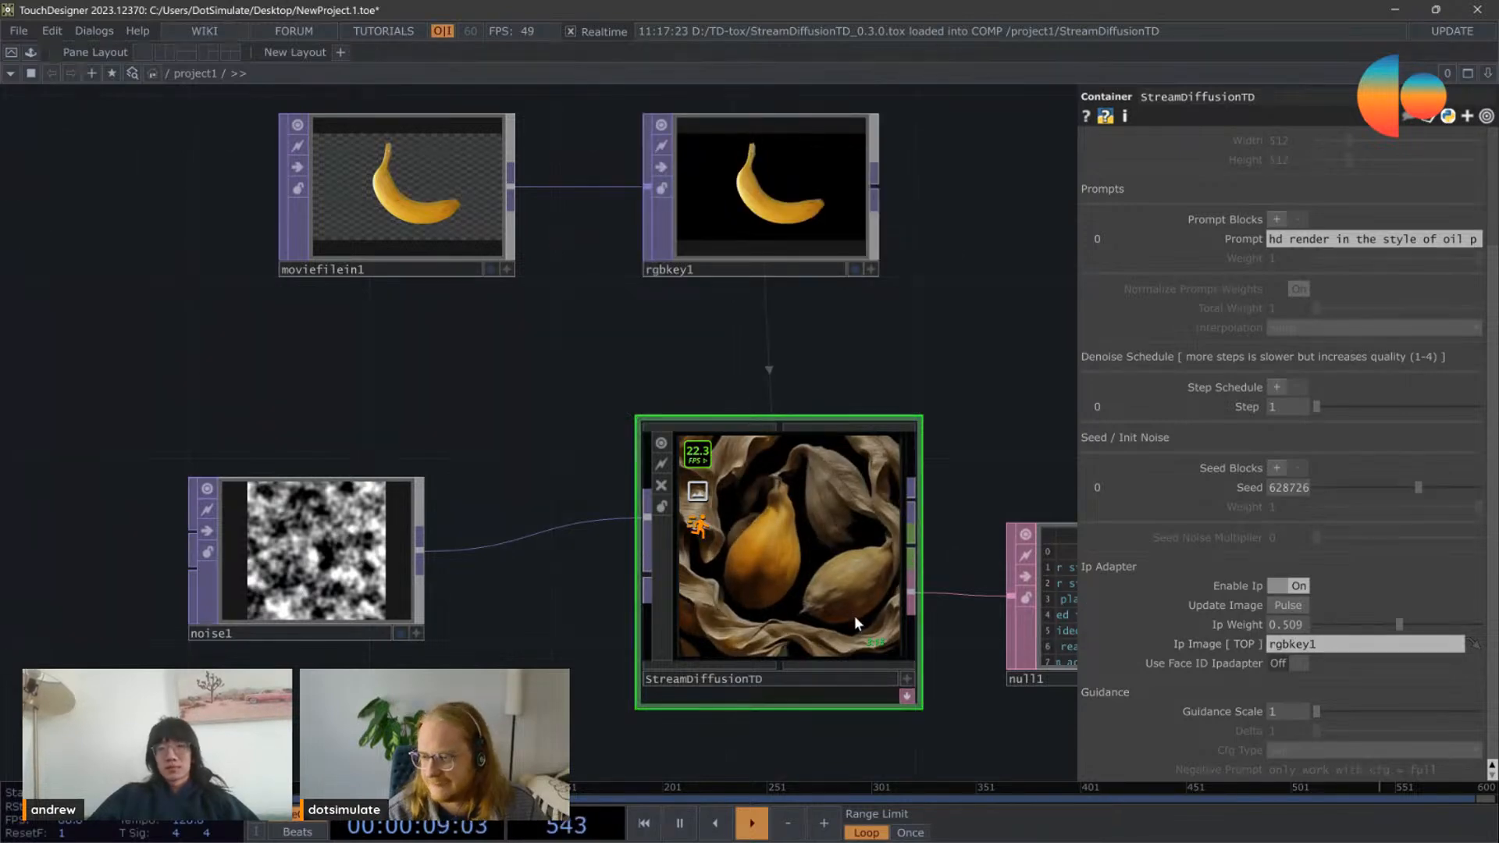
{"action": "scroll", "coordinate": [853, 616], "scroll_direction": "up", "scroll_amount": 3}
{"action": "scroll", "coordinate": [847, 598], "scroll_direction": "down", "scroll_amount": 1}
{"action": "scroll", "coordinate": [847, 596], "scroll_direction": "down", "scroll_amount": 2}
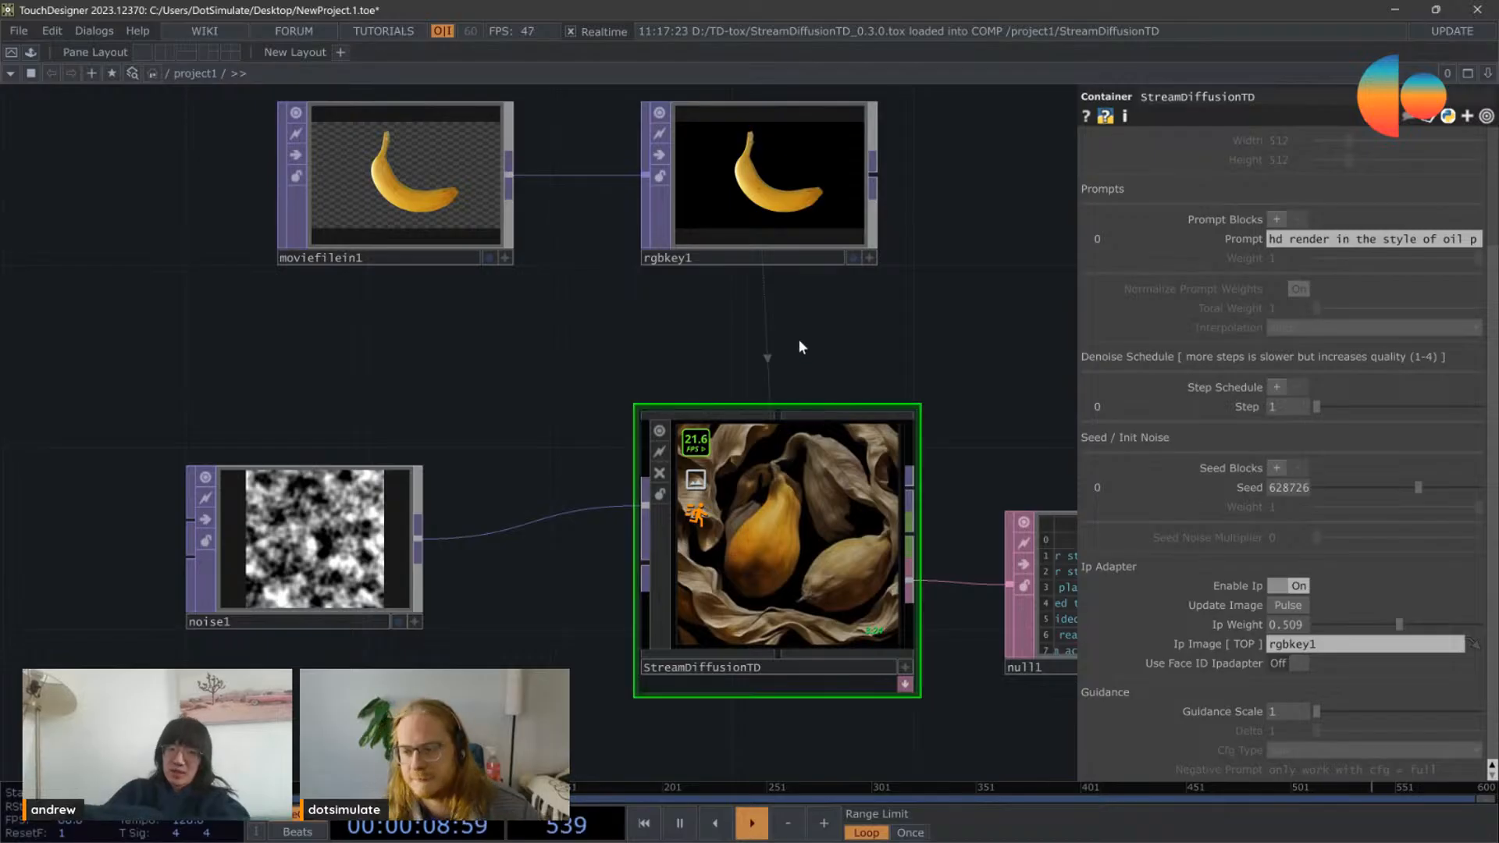
{"action": "scroll", "coordinate": [800, 338], "scroll_direction": "down", "scroll_amount": 2}
{"action": "scroll", "coordinate": [799, 338], "scroll_direction": "down", "scroll_amount": 1}
{"action": "left_click_drag", "start_coordinate": [897, 283], "coordinate": [809, 333]}
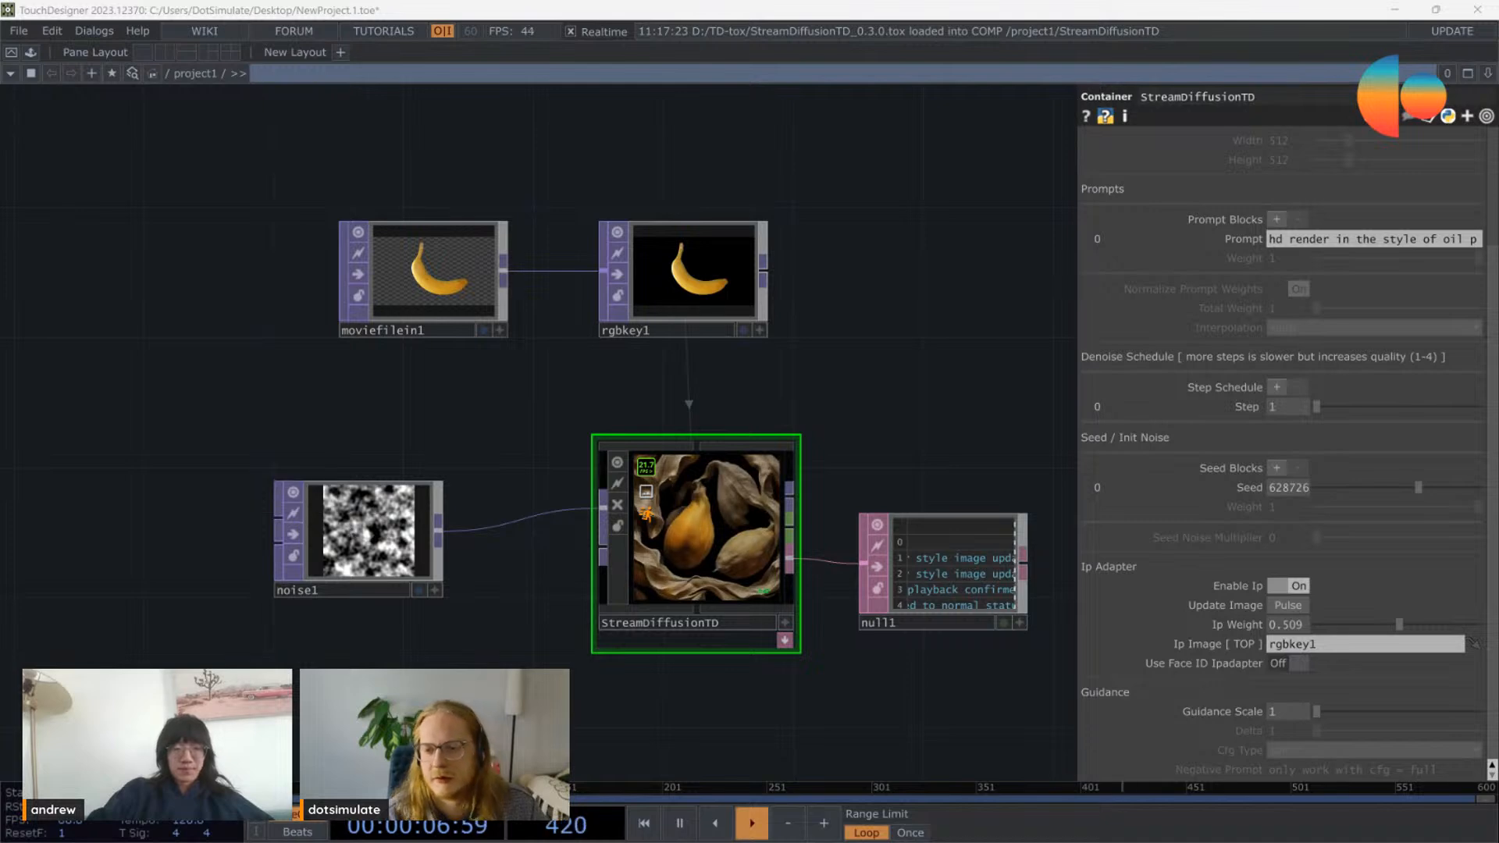
{"action": "left_click_drag", "start_coordinate": [613, 659], "coordinate": [737, 431]}
{"action": "scroll", "coordinate": [605, 399], "scroll_direction": "up", "scroll_amount": 5}
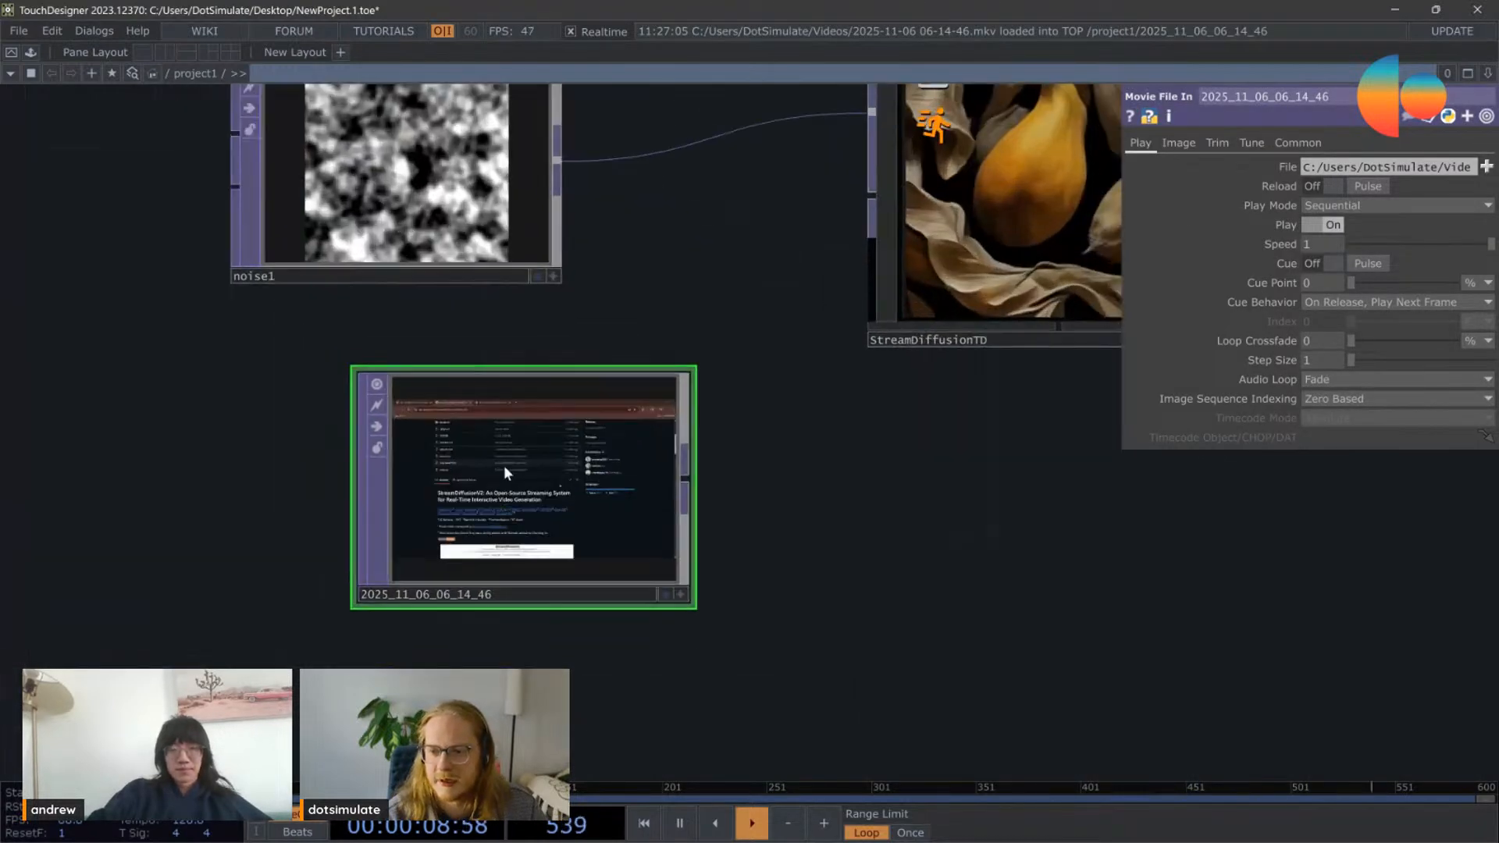
{"action": "scroll", "coordinate": [514, 484], "scroll_direction": "down", "scroll_amount": 5}
{"action": "scroll", "coordinate": [488, 448], "scroll_direction": "up", "scroll_amount": 5}
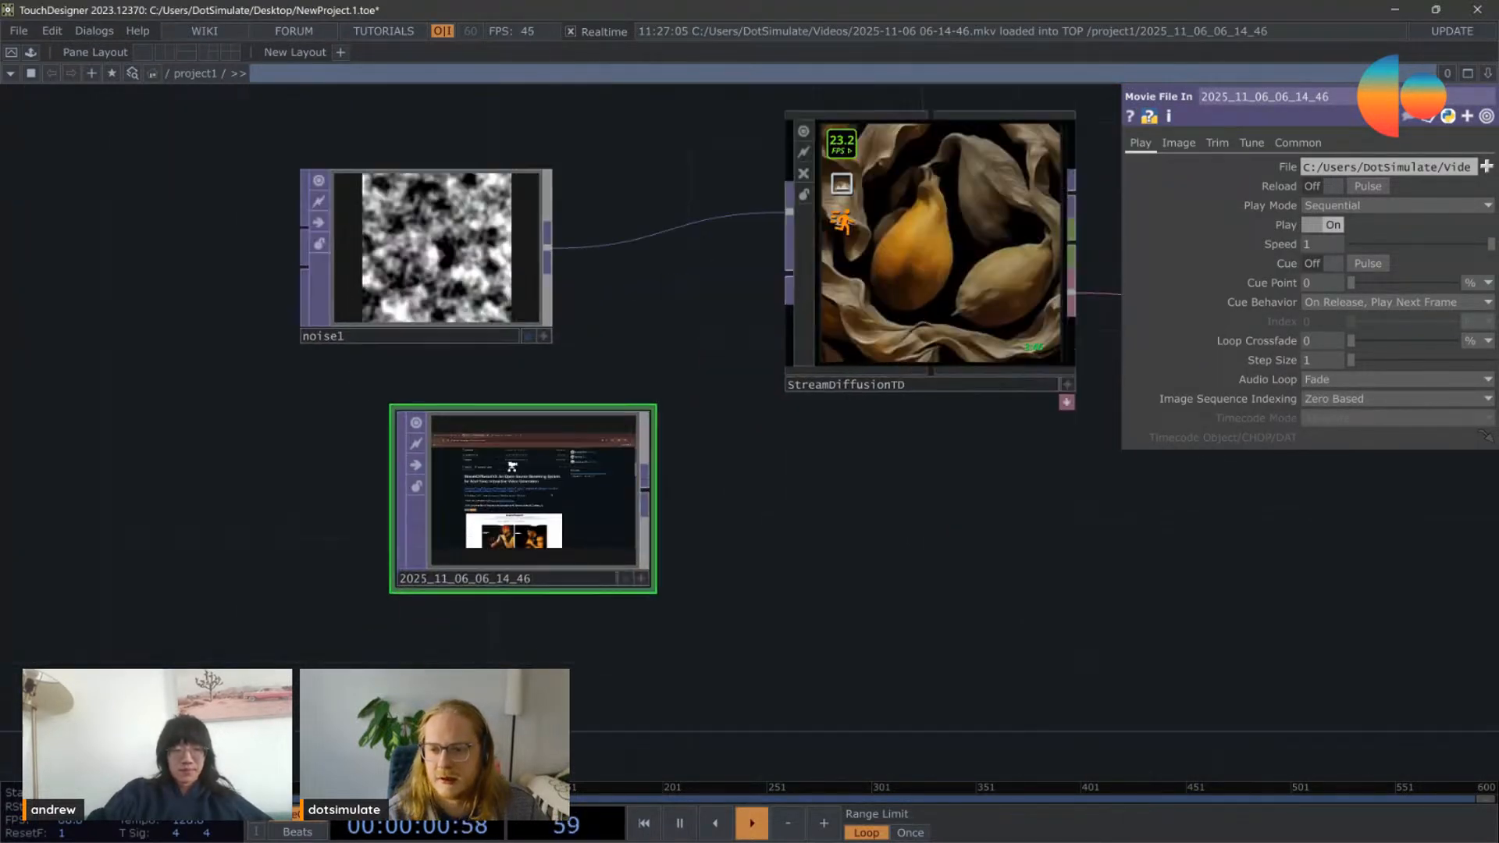
Step: Rename the new video Movie File In to screen_cap
{"action": "left_click", "coordinate": [519, 622]}
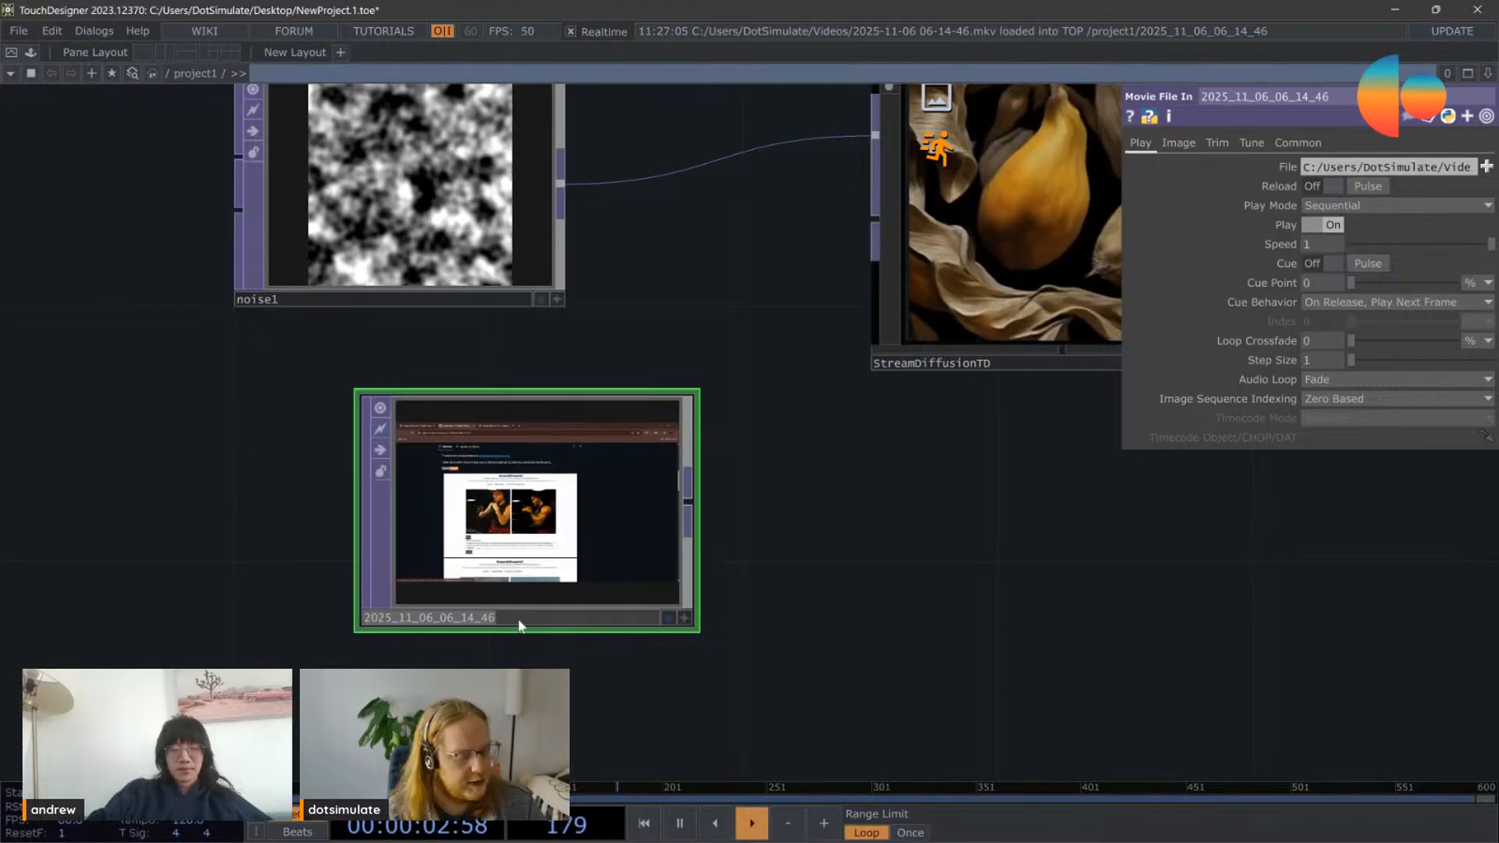
{"action": "type", "text": "screen_s"}
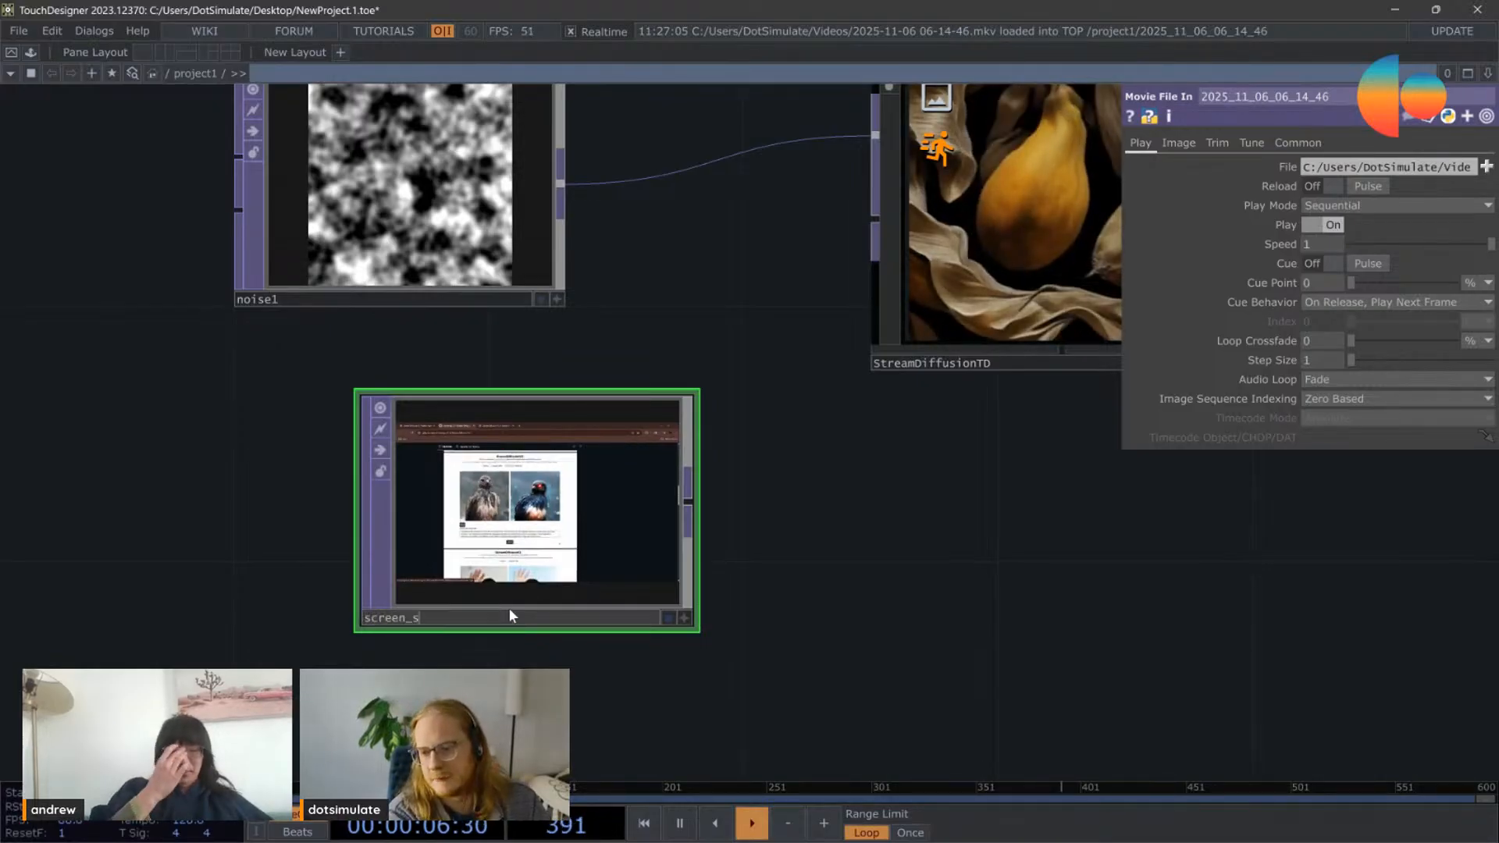
{"action": "key", "text": "BackSpace"}
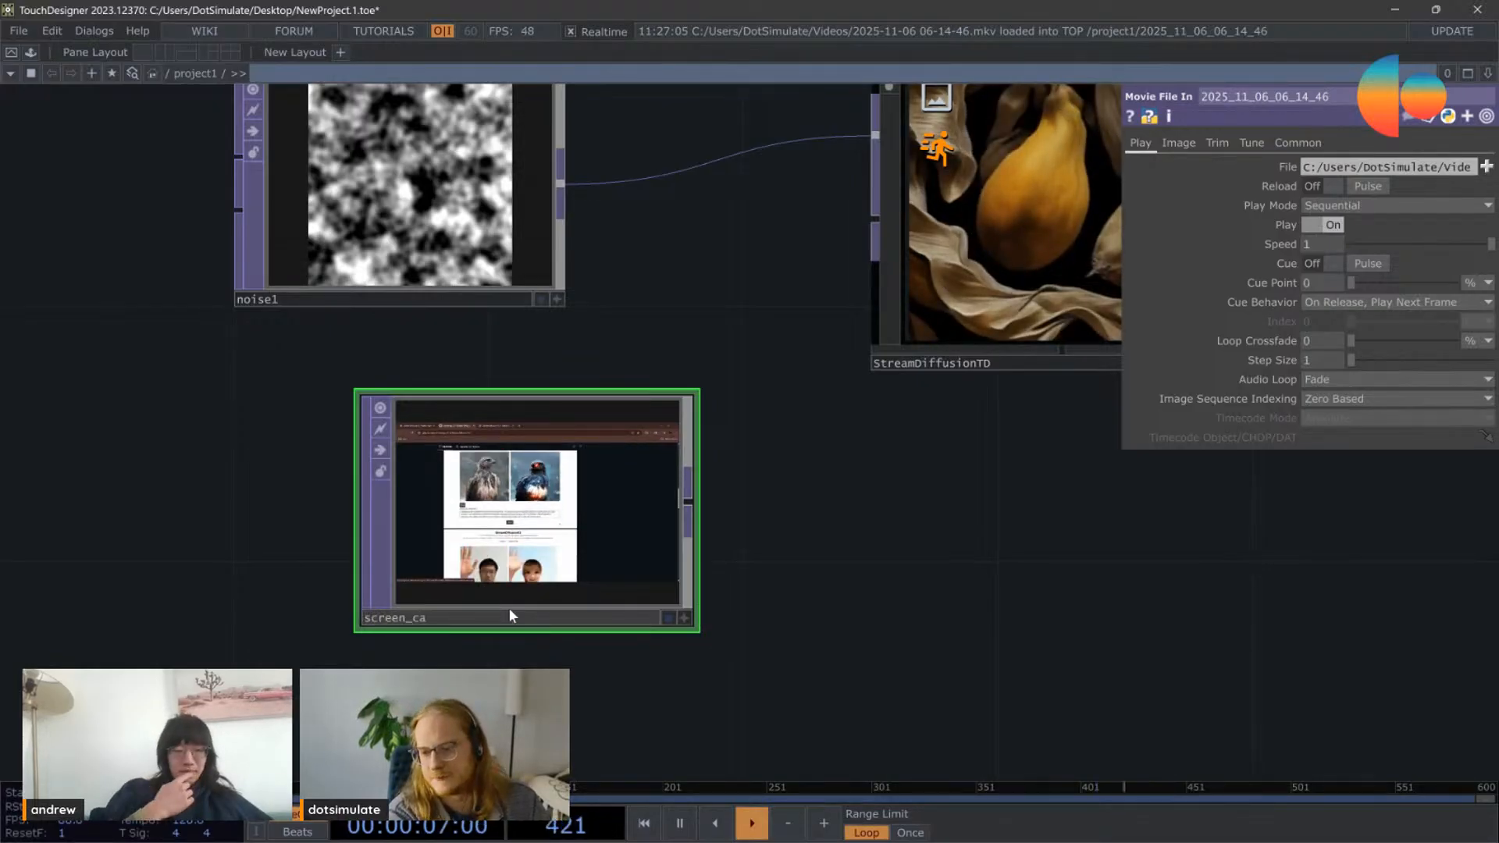
{"action": "type", "text": "cap"}
{"action": "key", "text": "Return"}
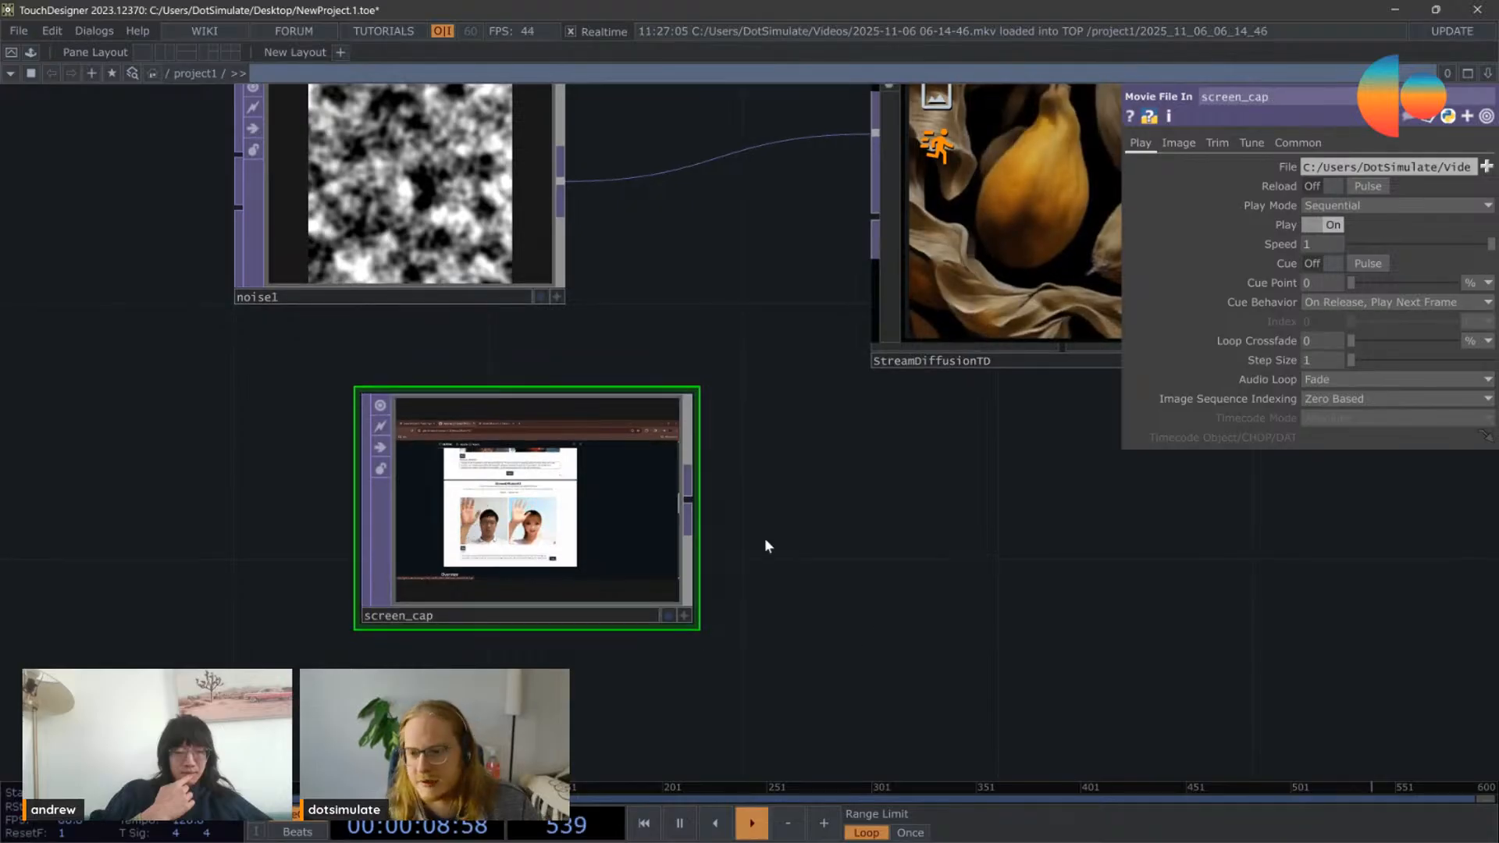
Step: Connect screen_cap to StreamDiffusionTD's first input in place of noise1
{"action": "scroll", "coordinate": [702, 578], "scroll_direction": "down", "scroll_amount": 3}
{"action": "scroll", "coordinate": [697, 453], "scroll_direction": "up", "scroll_amount": 4}
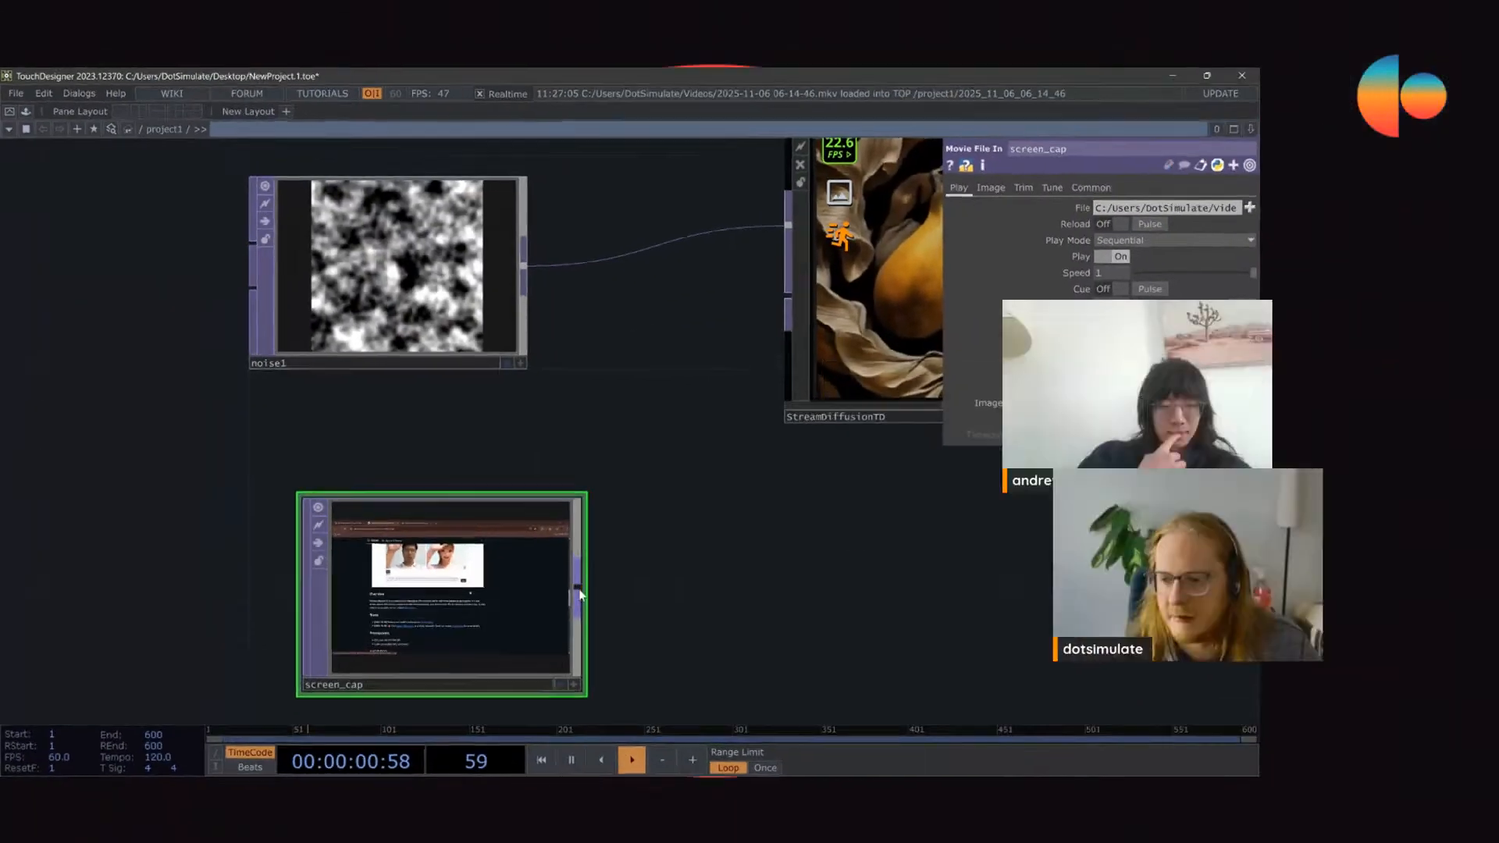
{"action": "left_click_drag", "start_coordinate": [687, 620], "coordinate": [935, 191]}
{"action": "left_click_drag", "start_coordinate": [699, 565], "coordinate": [440, 604]}
{"action": "scroll", "coordinate": [457, 544], "scroll_direction": "down", "scroll_amount": 5}
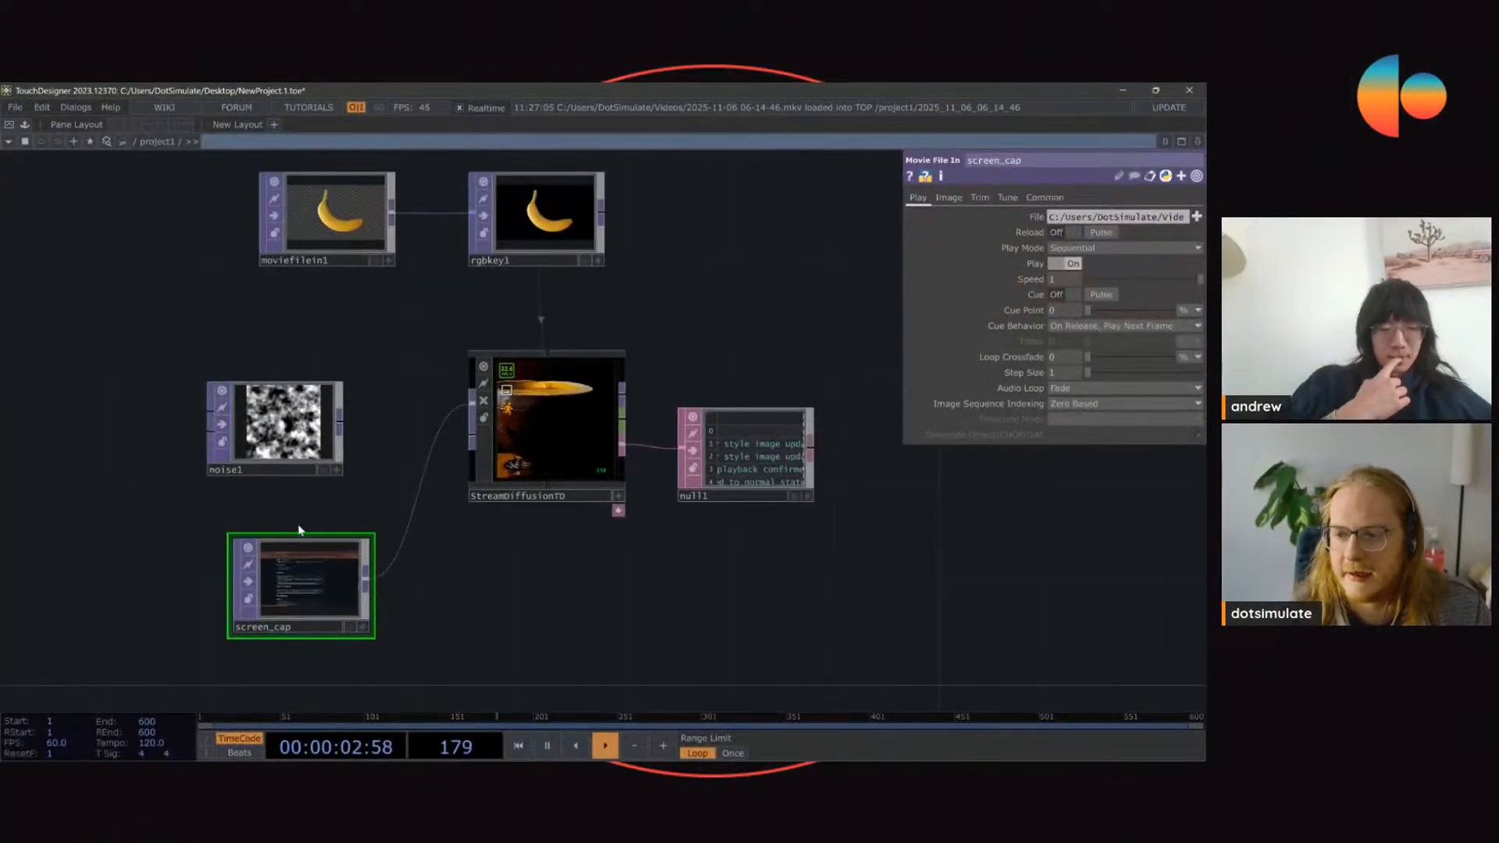
Step: Move noise1 aside and place screen_cap directly beside StreamDiffusionTD
{"action": "left_click_drag", "start_coordinate": [274, 429], "coordinate": [225, 377]}
{"action": "left_click_drag", "start_coordinate": [323, 593], "coordinate": [296, 512]}
{"action": "left_click_drag", "start_coordinate": [297, 359], "coordinate": [415, 368]}
{"action": "left_click_drag", "start_coordinate": [390, 373], "coordinate": [259, 346]}
{"action": "left_click_drag", "start_coordinate": [393, 520], "coordinate": [416, 418]}
{"action": "scroll", "coordinate": [680, 409], "scroll_direction": "up", "scroll_amount": 2}
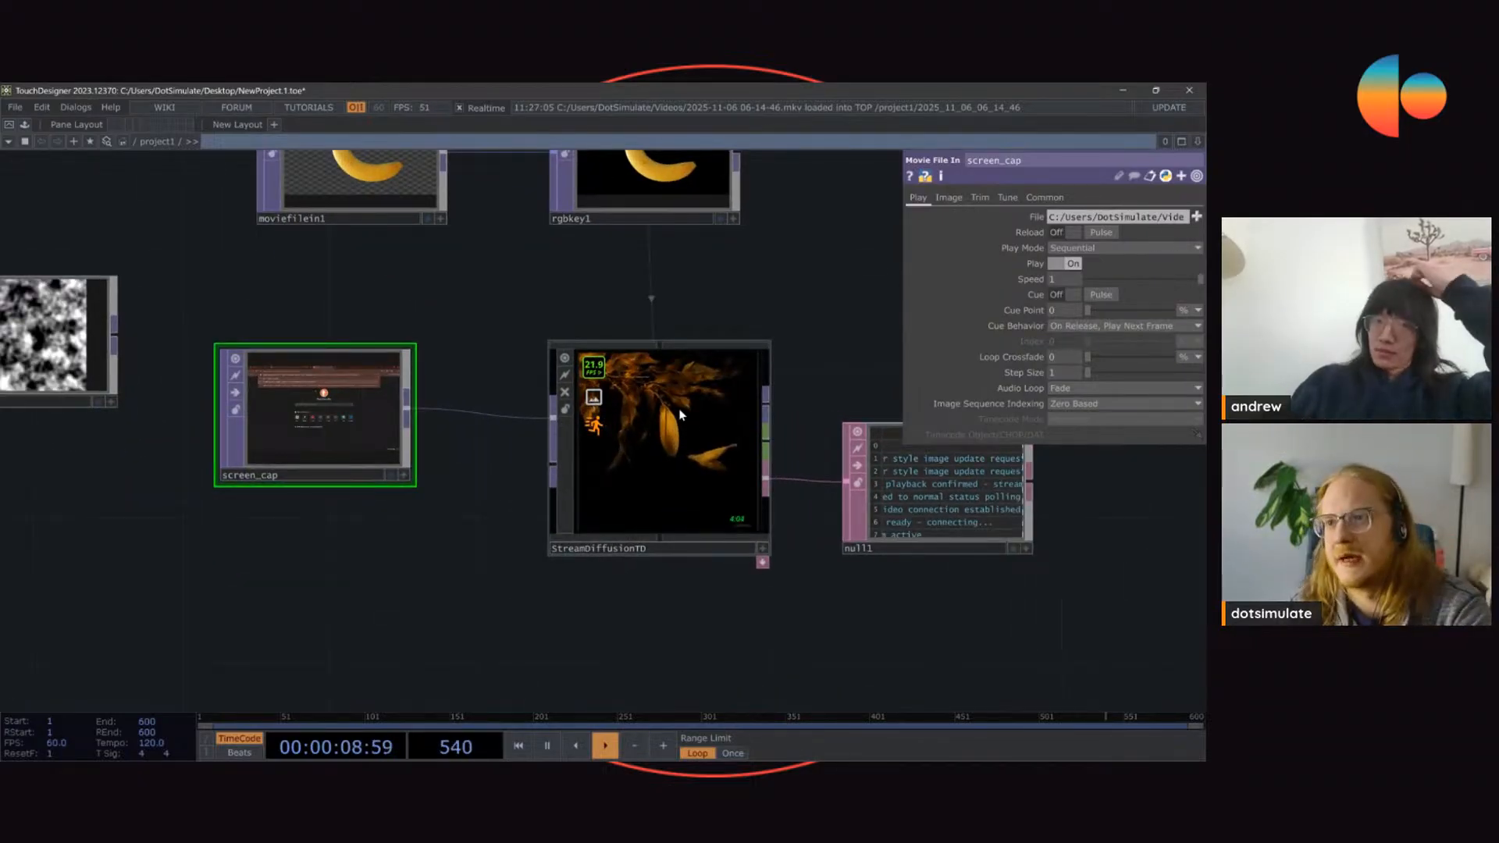
Step: Add a Null TOP branching off screen_cap and place it below the StreamDiffusionTD connection
{"action": "left_click", "coordinate": [647, 342]}
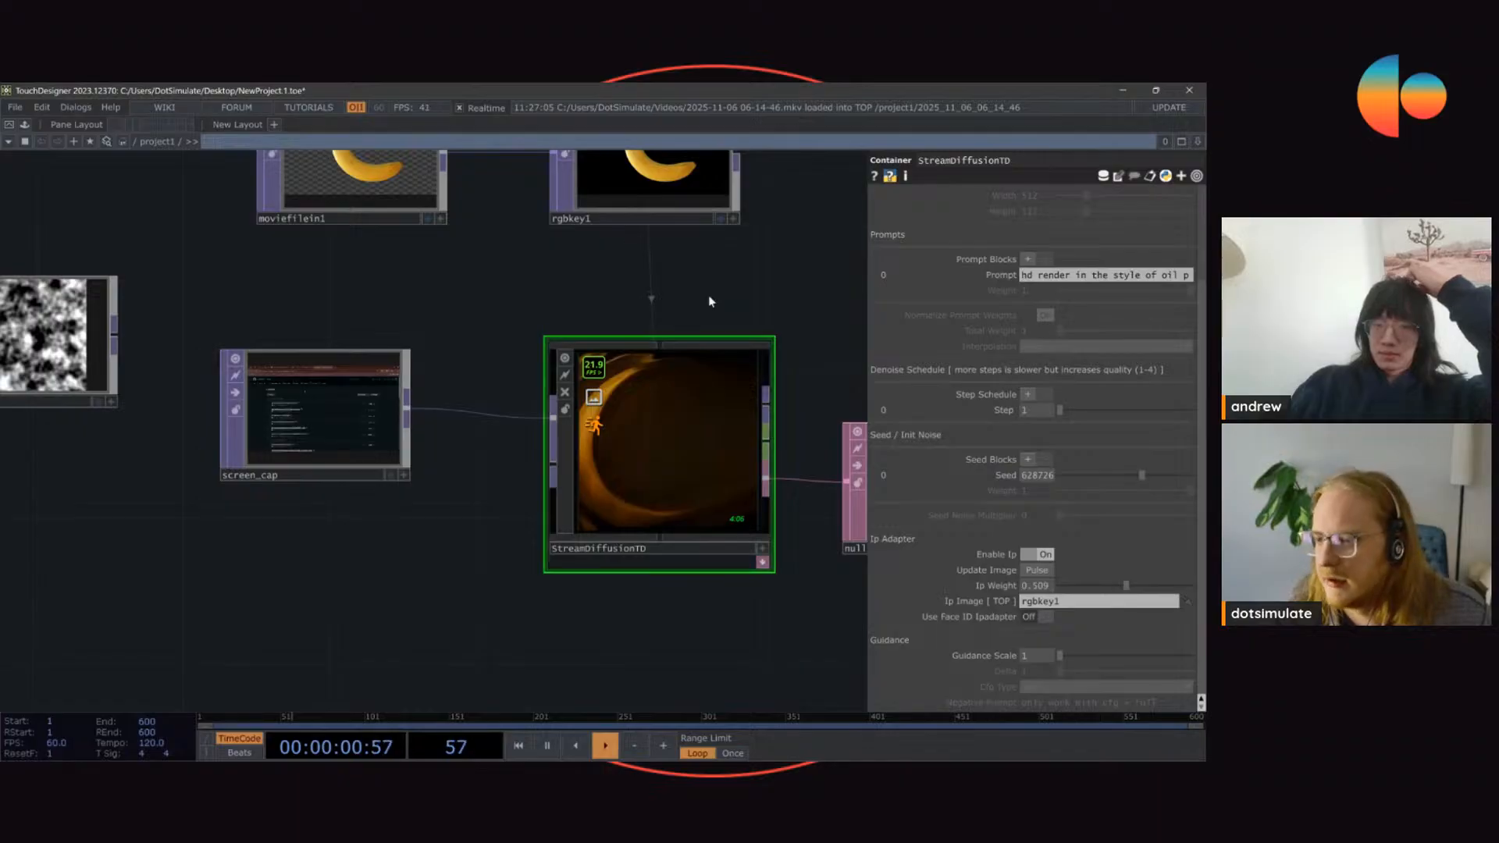
{"action": "left_click_drag", "start_coordinate": [378, 419], "coordinate": [345, 445]}
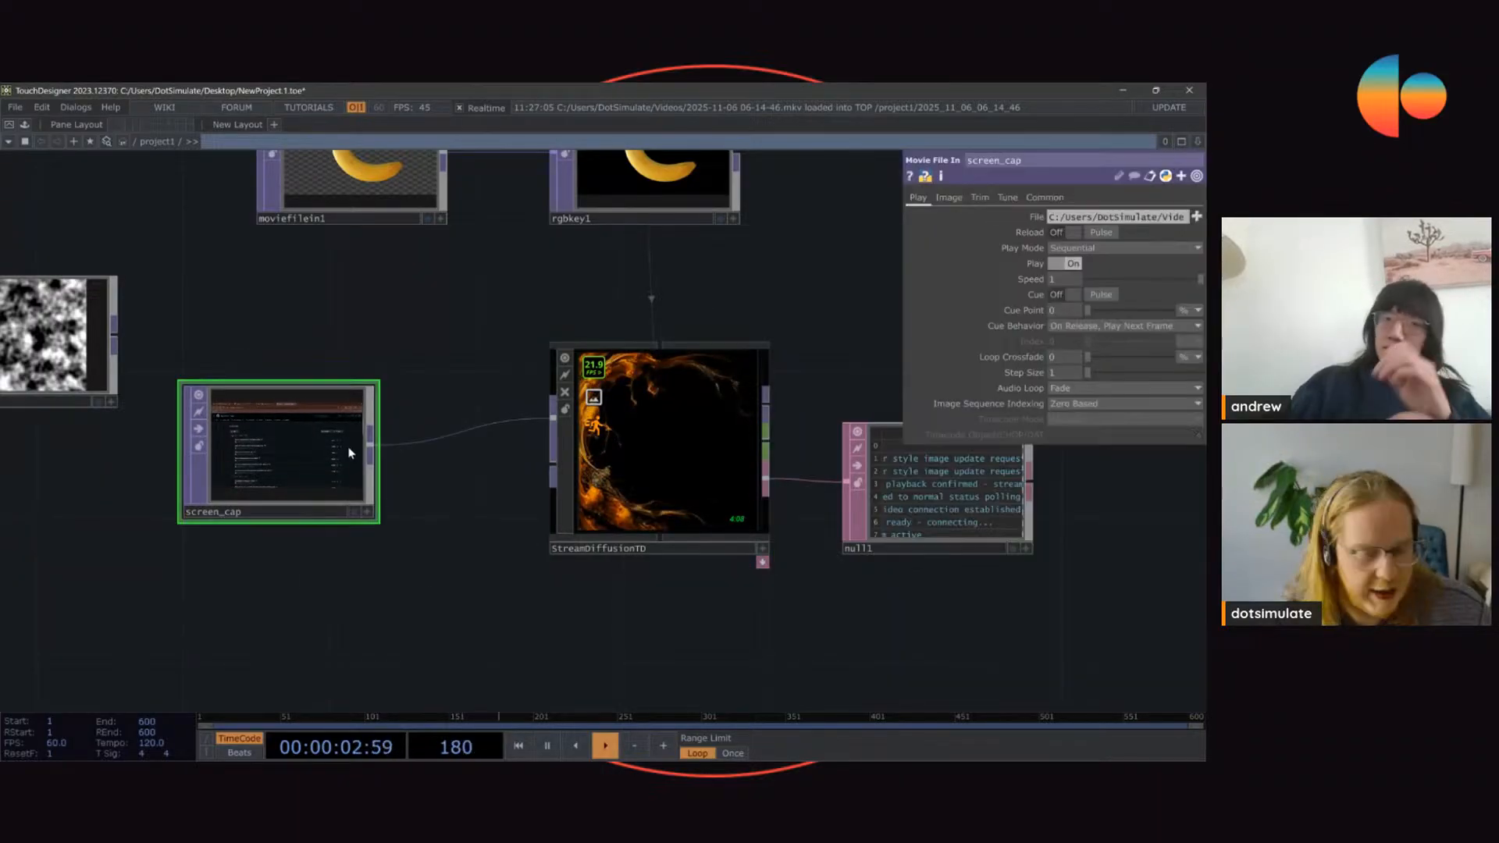
{"action": "left_click", "coordinate": [370, 445]}
{"action": "left_click", "coordinate": [490, 630]}
{"action": "left_click_drag", "start_coordinate": [616, 619], "coordinate": [615, 562]}
{"action": "left_click_drag", "start_coordinate": [546, 570], "coordinate": [475, 570]}
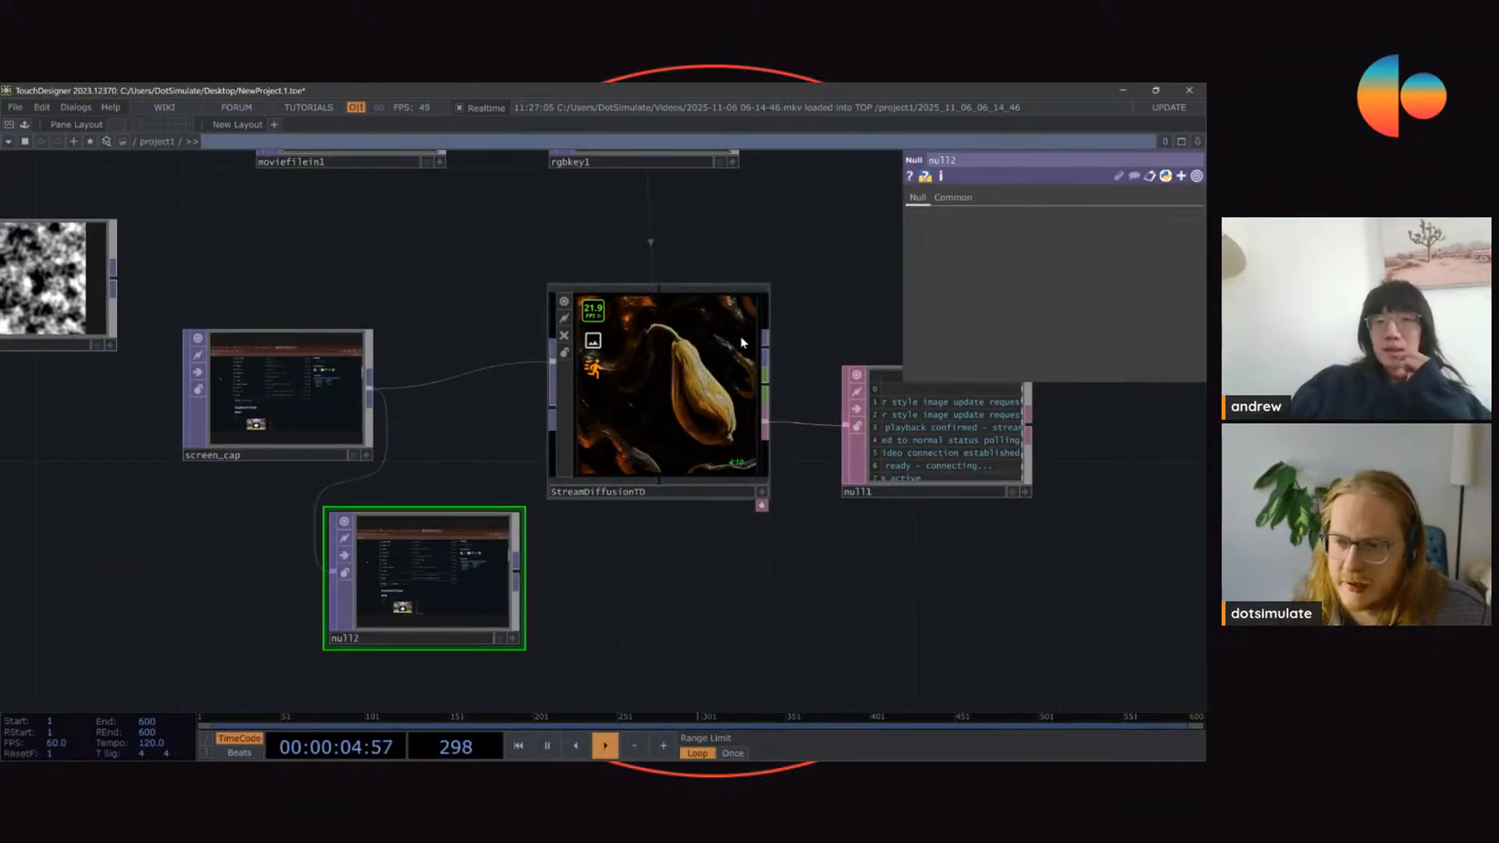
Step: Move screen_cap up level with StreamDiffusionTD's input and show StreamDiffusionTD's parameters
{"action": "left_click", "coordinate": [741, 342]}
{"action": "left_click", "coordinate": [431, 635]}
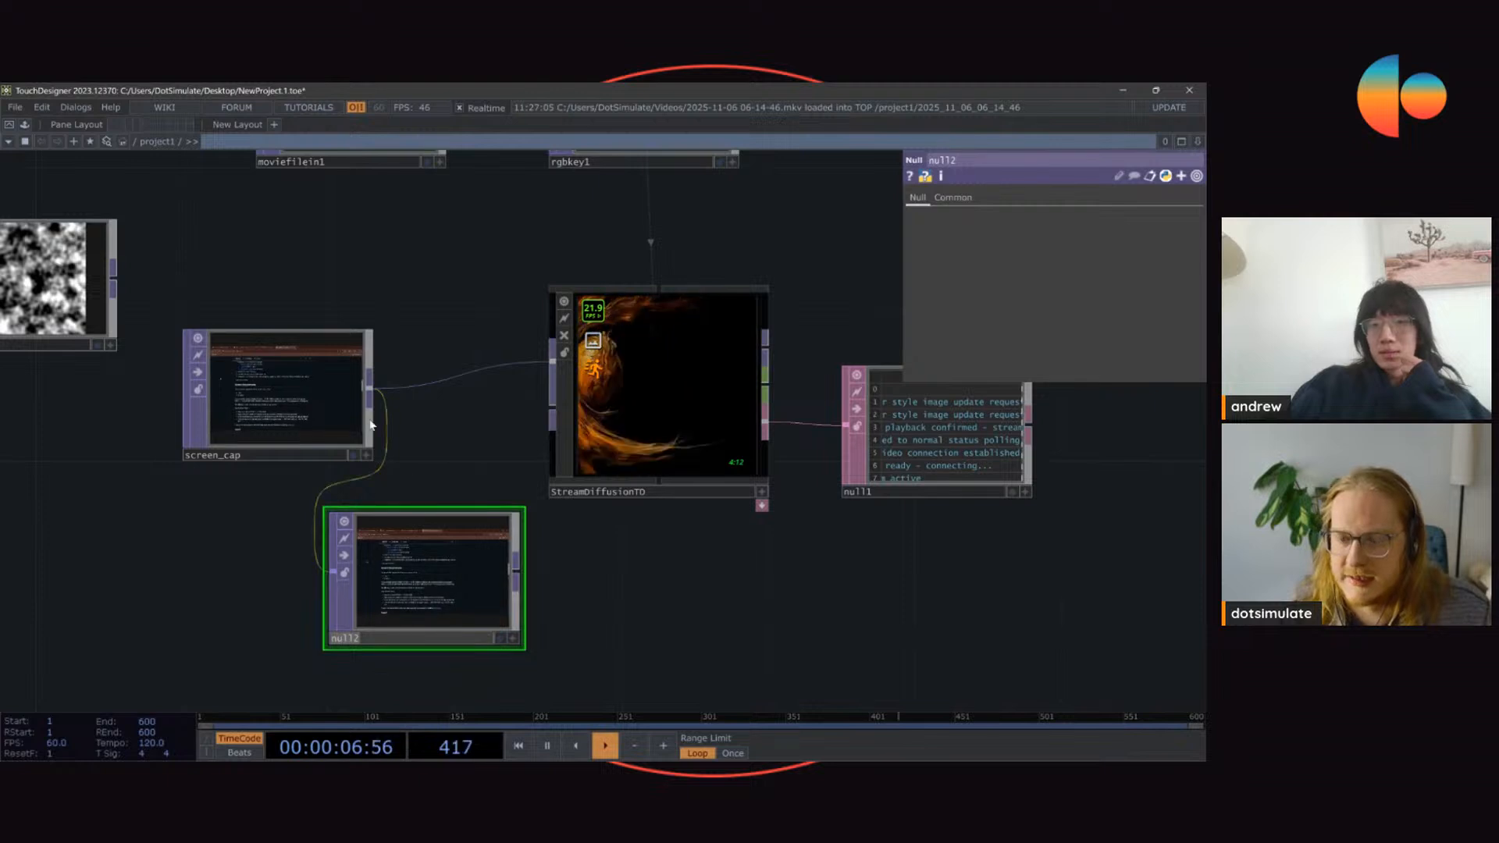
{"action": "left_click_drag", "start_coordinate": [372, 424], "coordinate": [371, 387]}
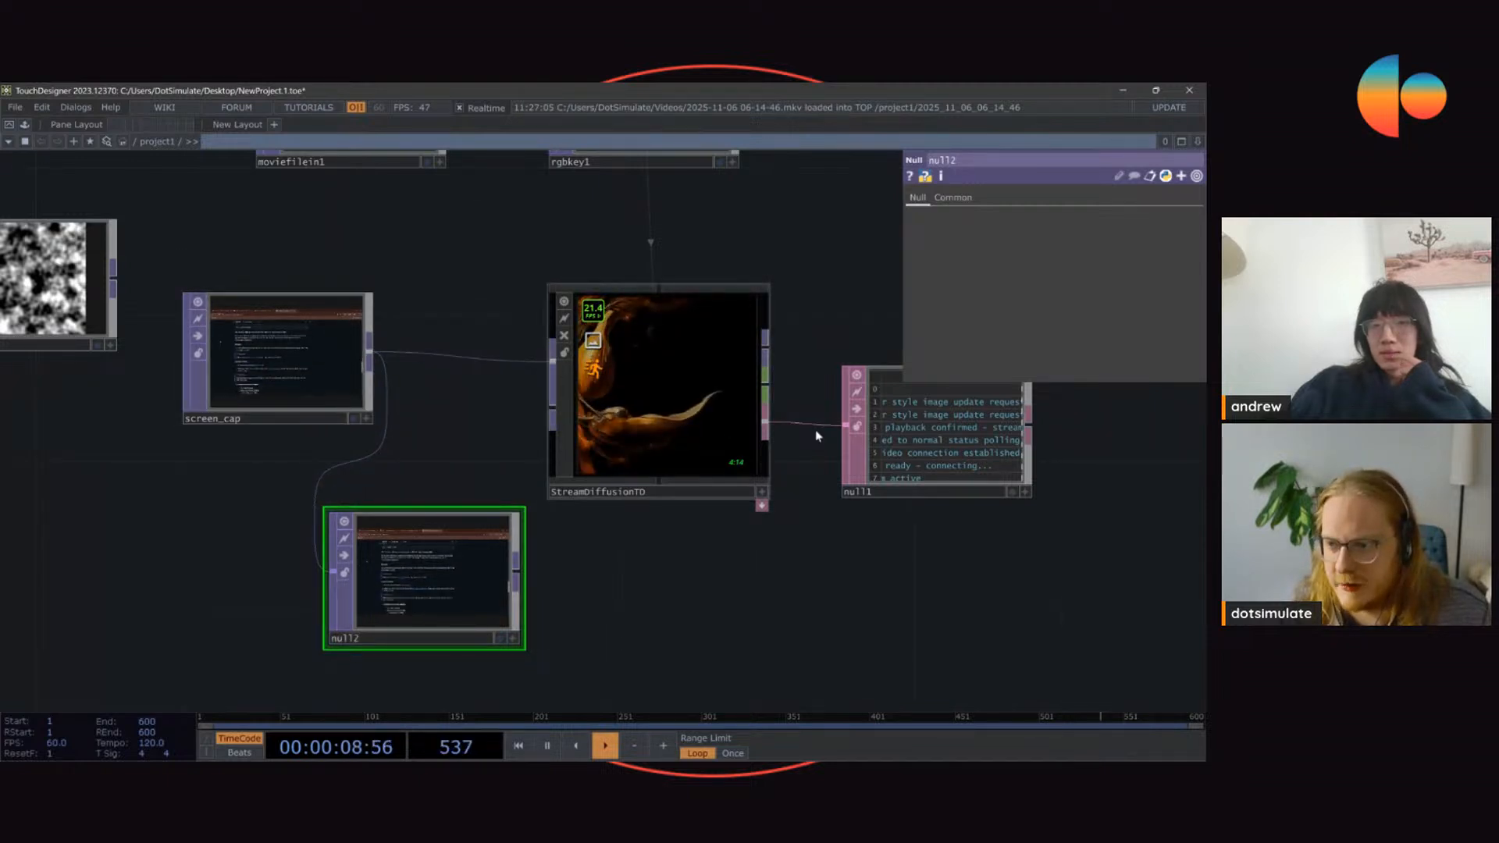
{"action": "left_click", "coordinate": [746, 421]}
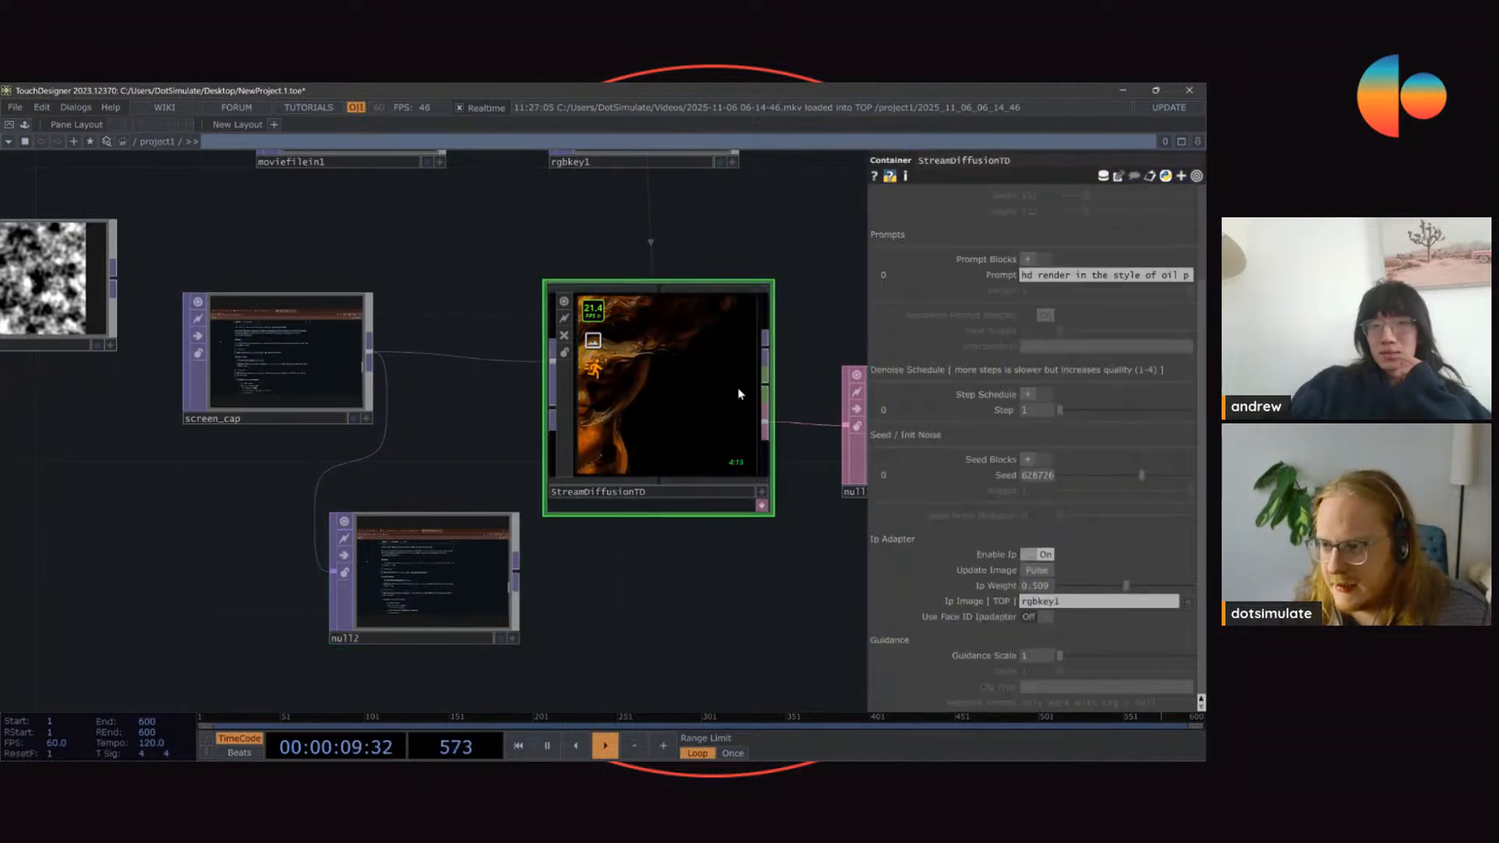
Step: Rename the Null TOP branching off screen_cap as null_ip_adapter
{"action": "left_click", "coordinate": [415, 639]}
{"action": "type", "text": "null_ip_"}
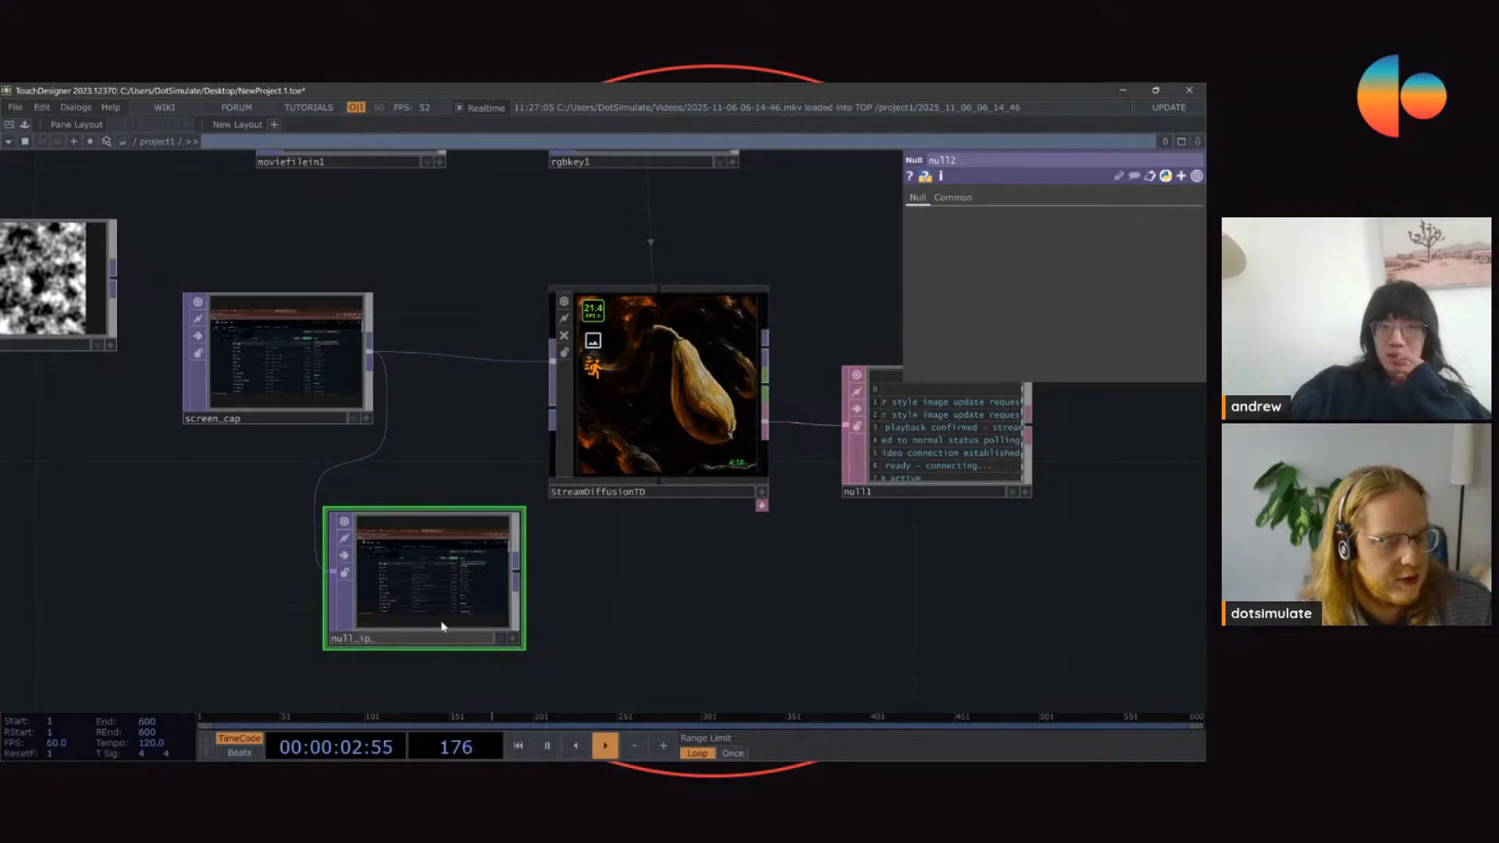
{"action": "type", "text": "adapter"}
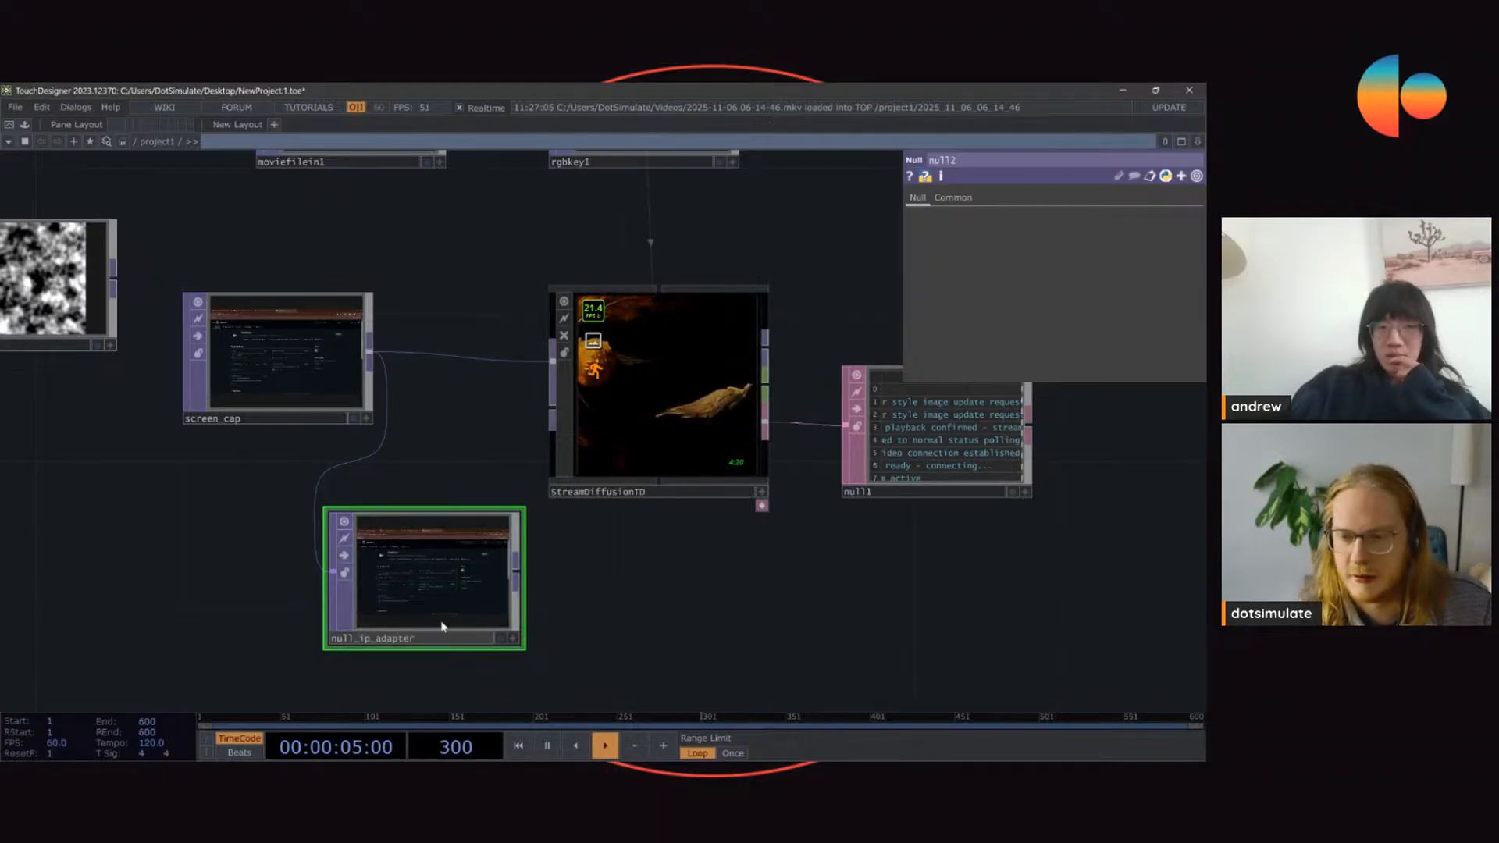
{"action": "type", "text": "apter"}
{"action": "key", "text": "Return"}
Step: Assign null_ip_adapter as StreamDiffusionTD's IP Adapter image, update the image, and move StreamDiffusionTD slightly up
{"action": "left_click", "coordinate": [656, 391]}
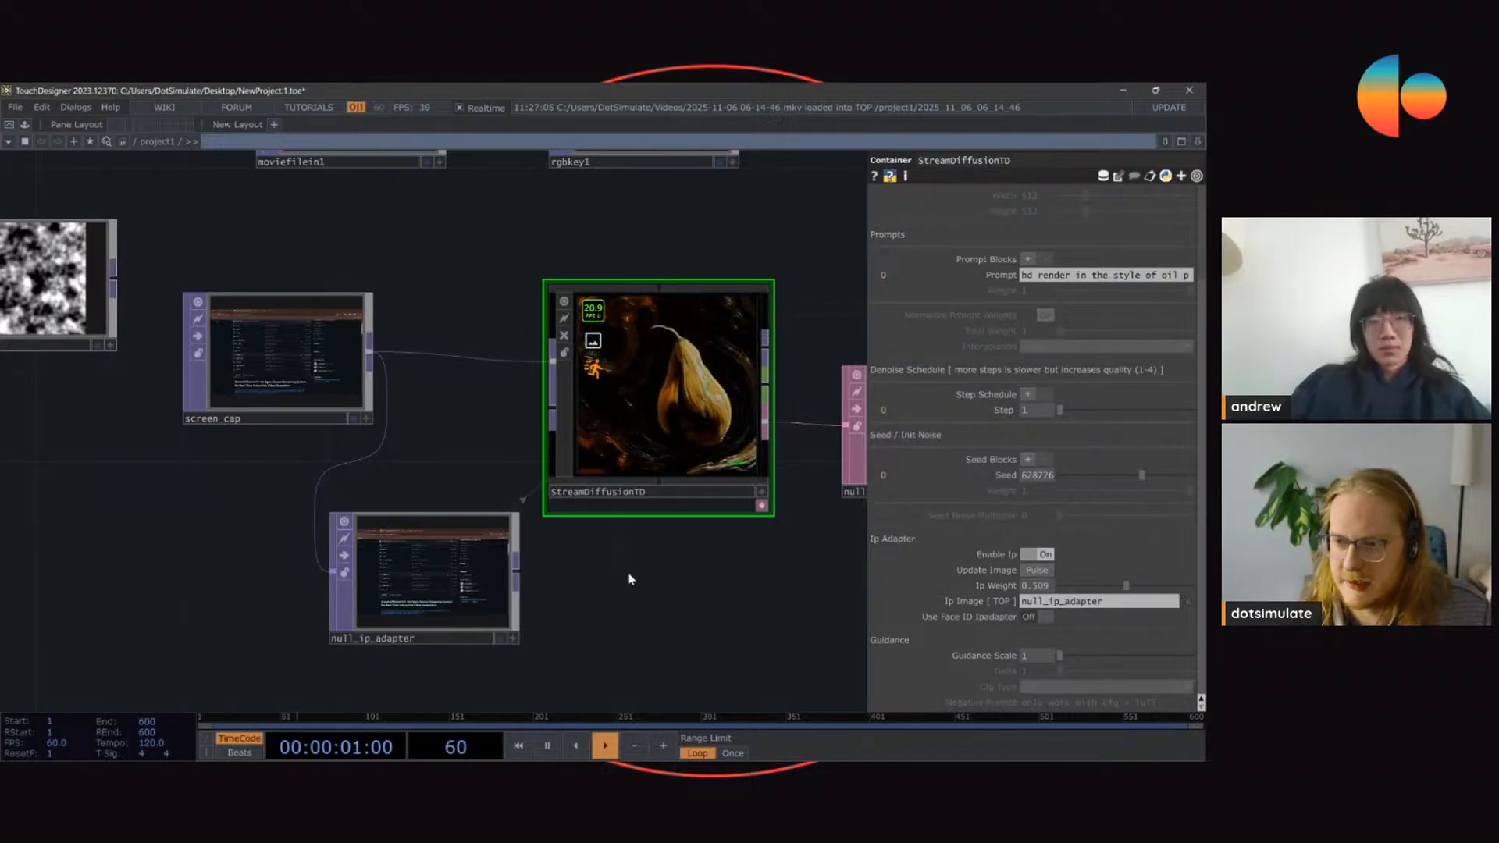
{"action": "left_click", "coordinate": [1039, 574]}
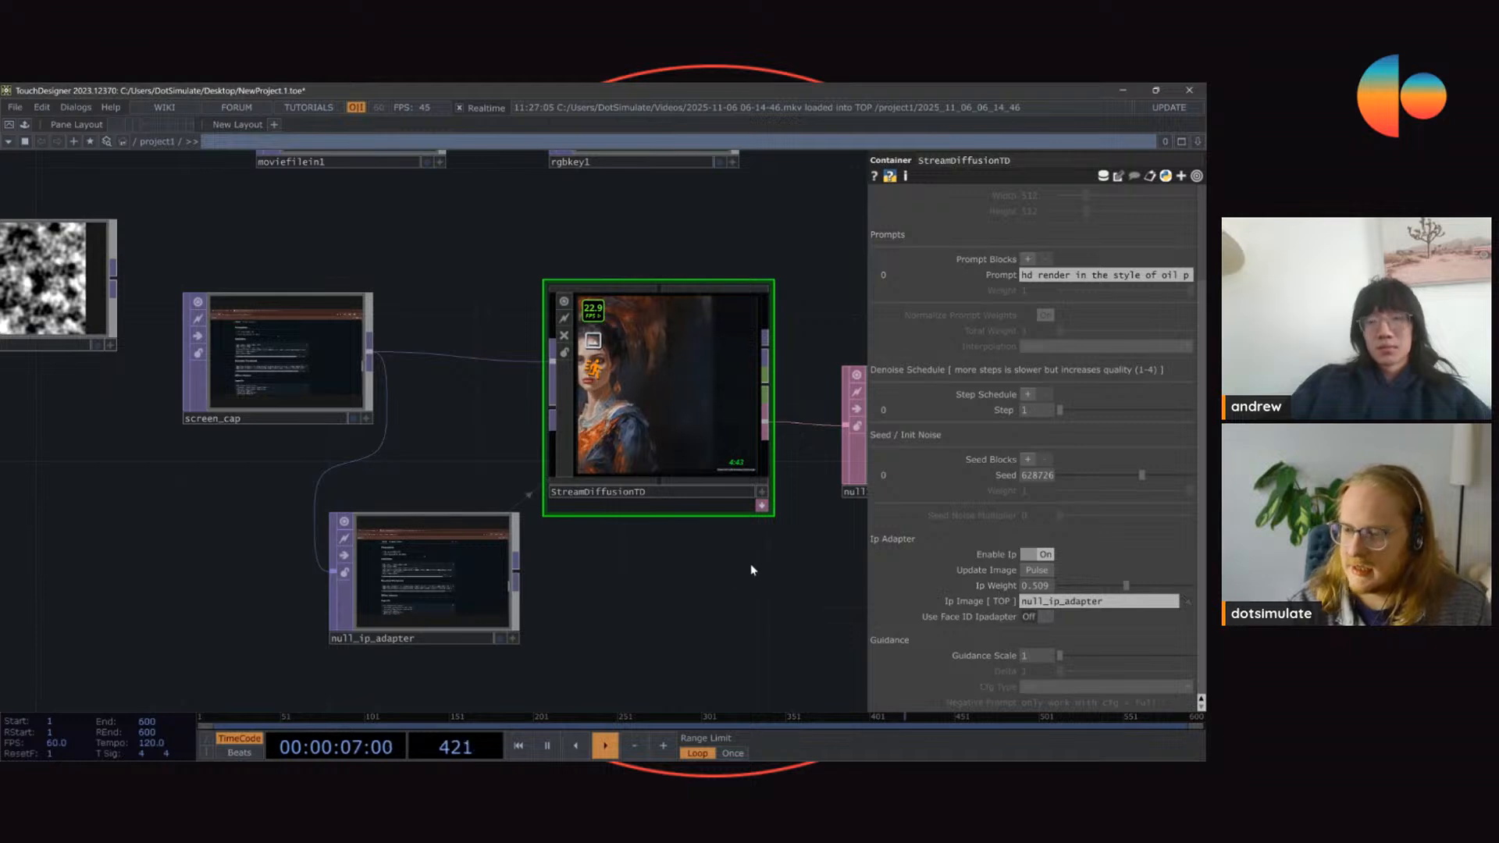
{"action": "left_click_drag", "start_coordinate": [662, 501], "coordinate": [663, 464]}
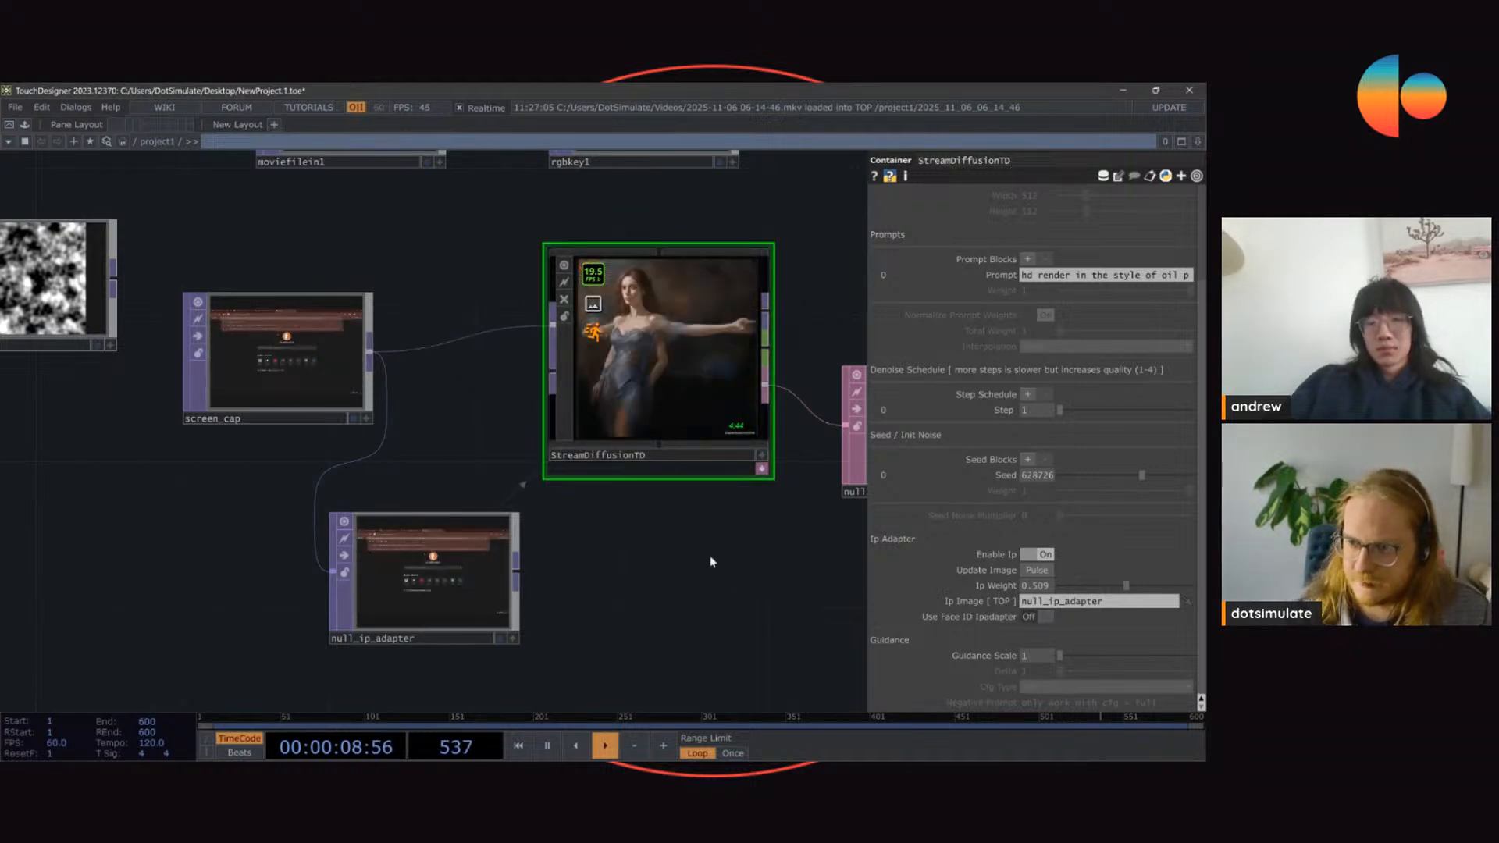
Step: Add an LFO CHOP to the empty area below StreamDiffusionTD
{"action": "left_click_drag", "start_coordinate": [765, 681], "coordinate": [670, 557]}
{"action": "key", "text": "Tab"}
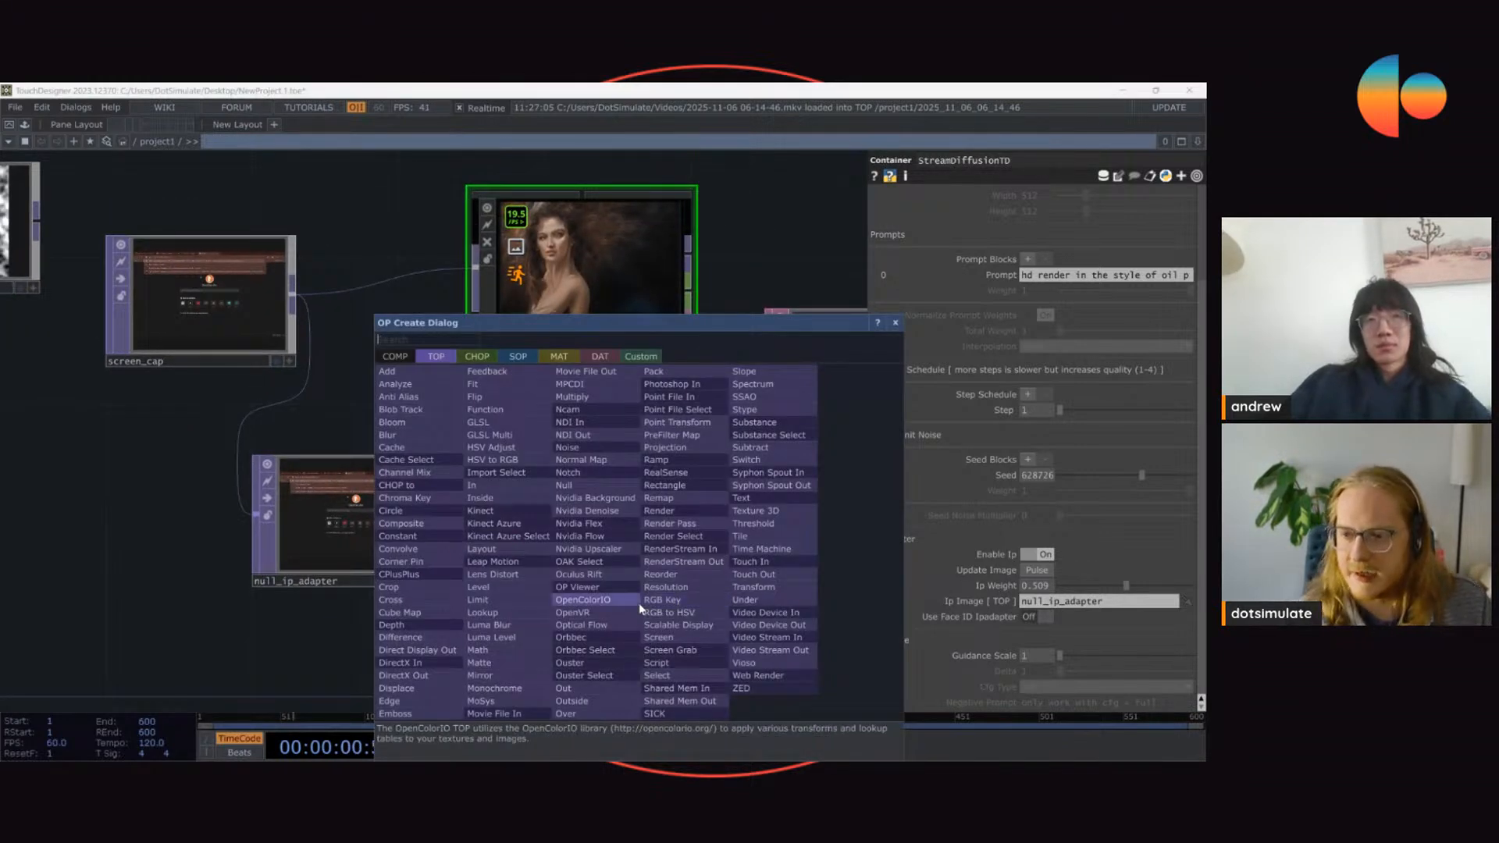
{"action": "type", "text": "lfo"}
{"action": "key", "text": "Return"}
{"action": "left_click", "coordinate": [640, 608]}
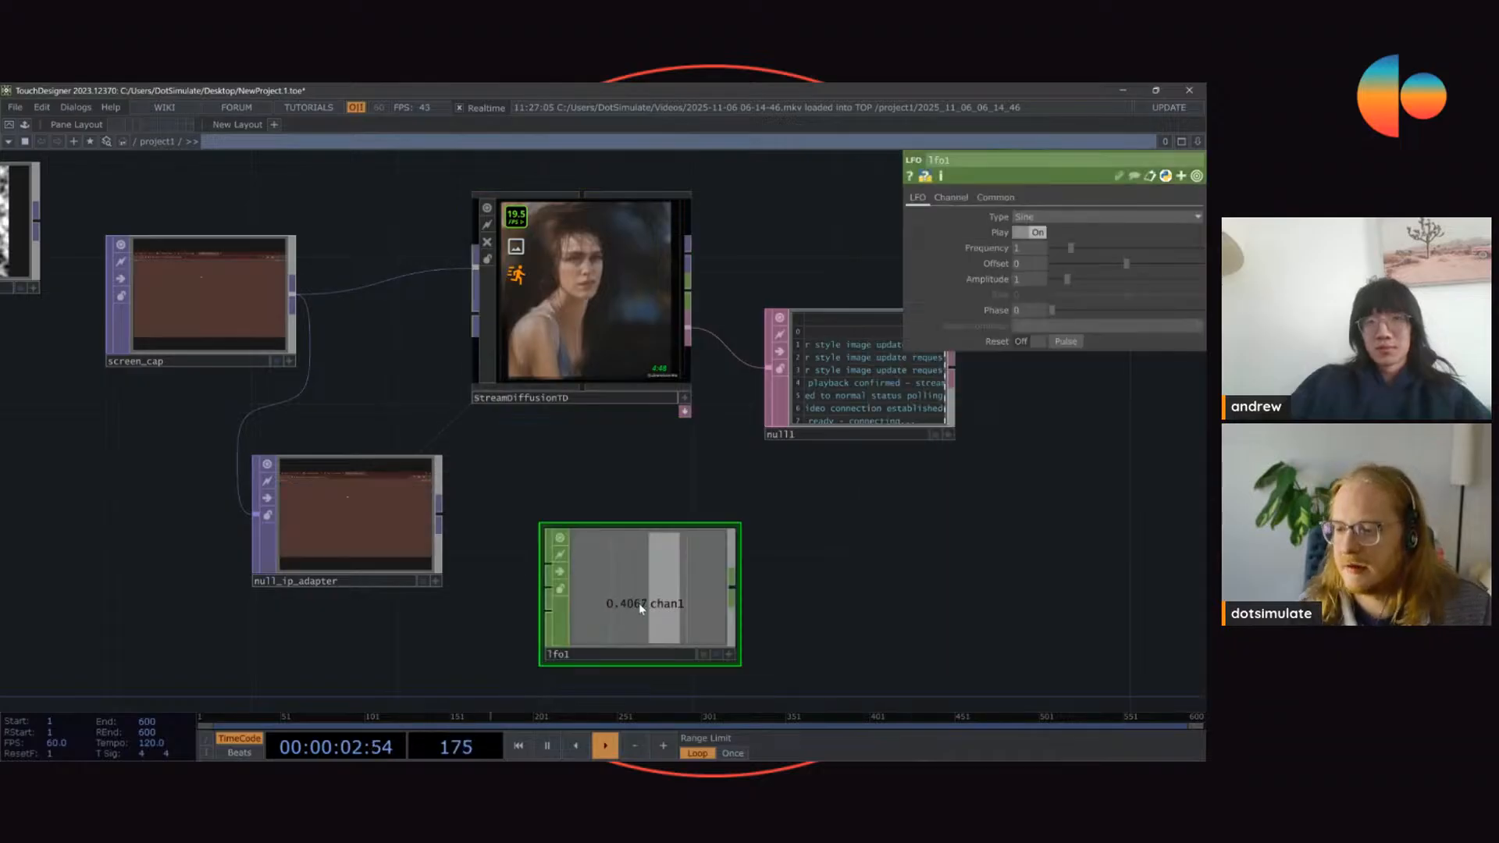
Step: Set the LFO's waveform type to Pulse and move the node slightly to the left
{"action": "left_click", "coordinate": [1027, 217]}
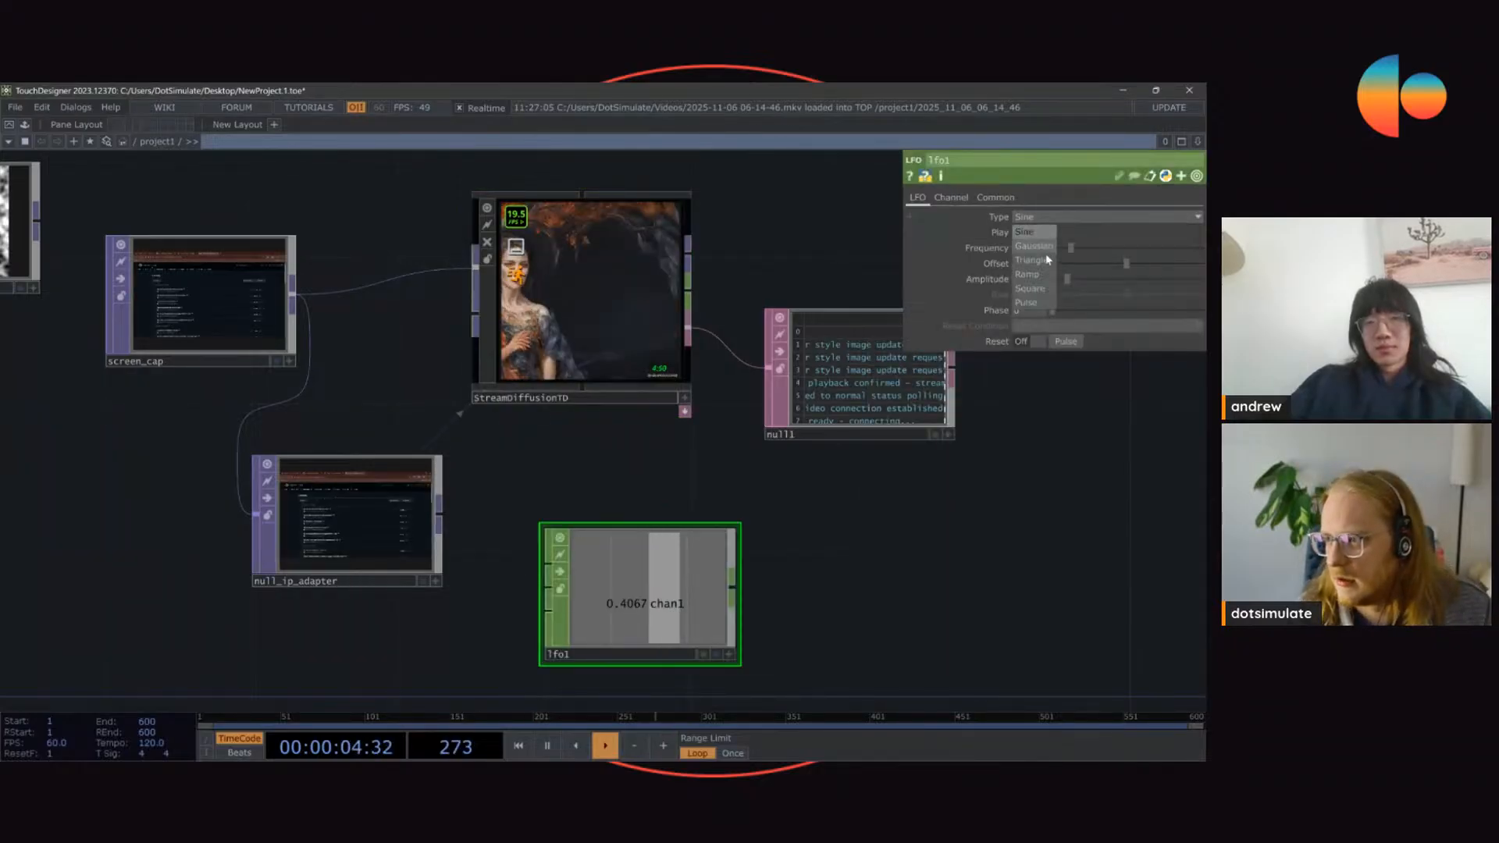
{"action": "left_click", "coordinate": [1024, 308]}
{"action": "left_click_drag", "start_coordinate": [592, 621], "coordinate": [555, 622]}
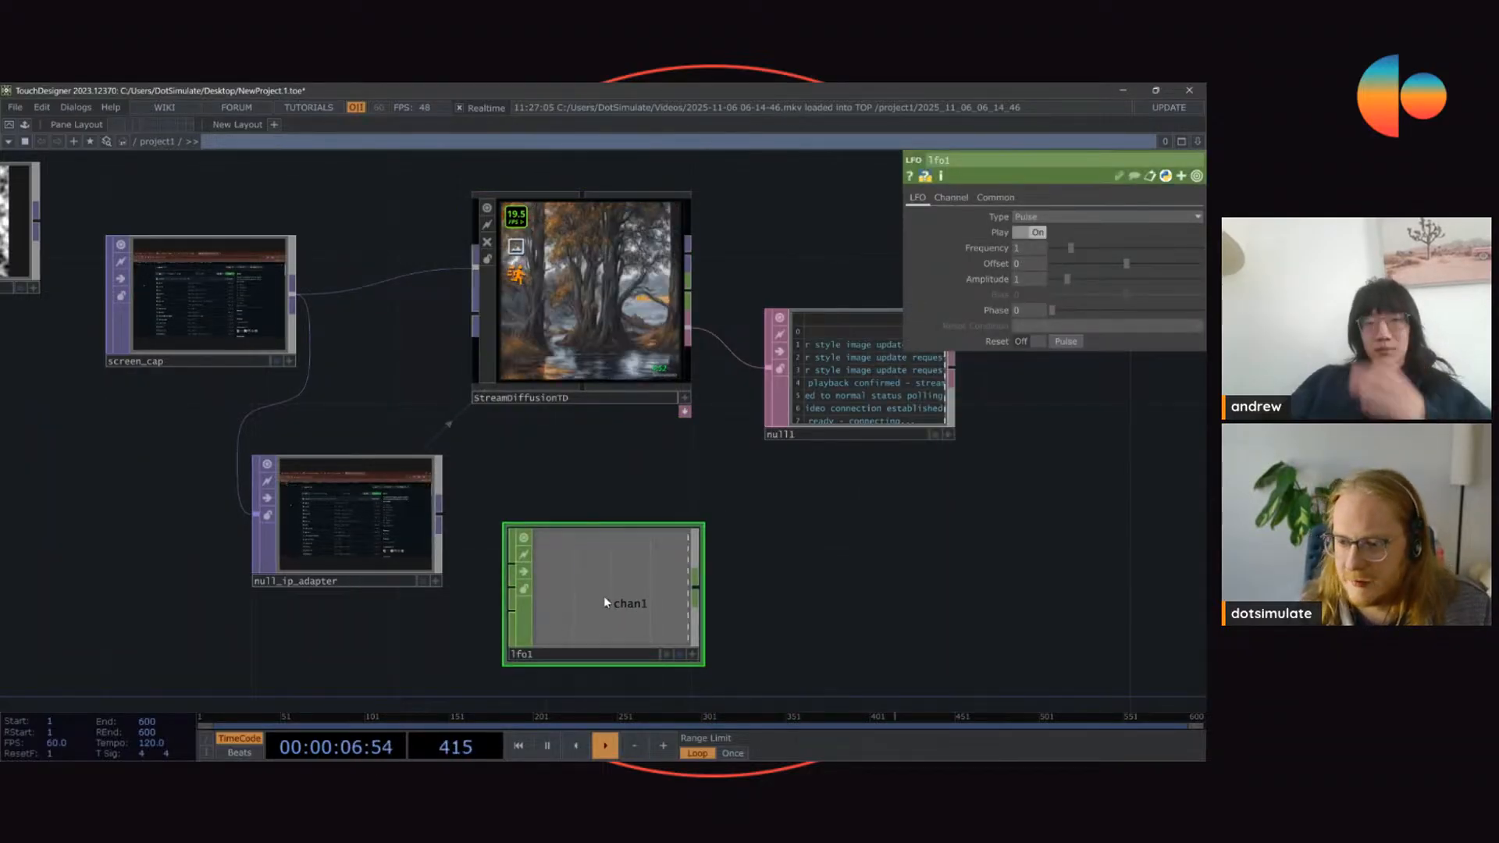
Step: Drive StreamDiffusionTD's Update Image parameter with a CHOP reference to the chan1 channel of lfo1
{"action": "key", "text": "a"}
{"action": "left_click", "coordinate": [372, 546]}
{"action": "left_click", "coordinate": [623, 301]}
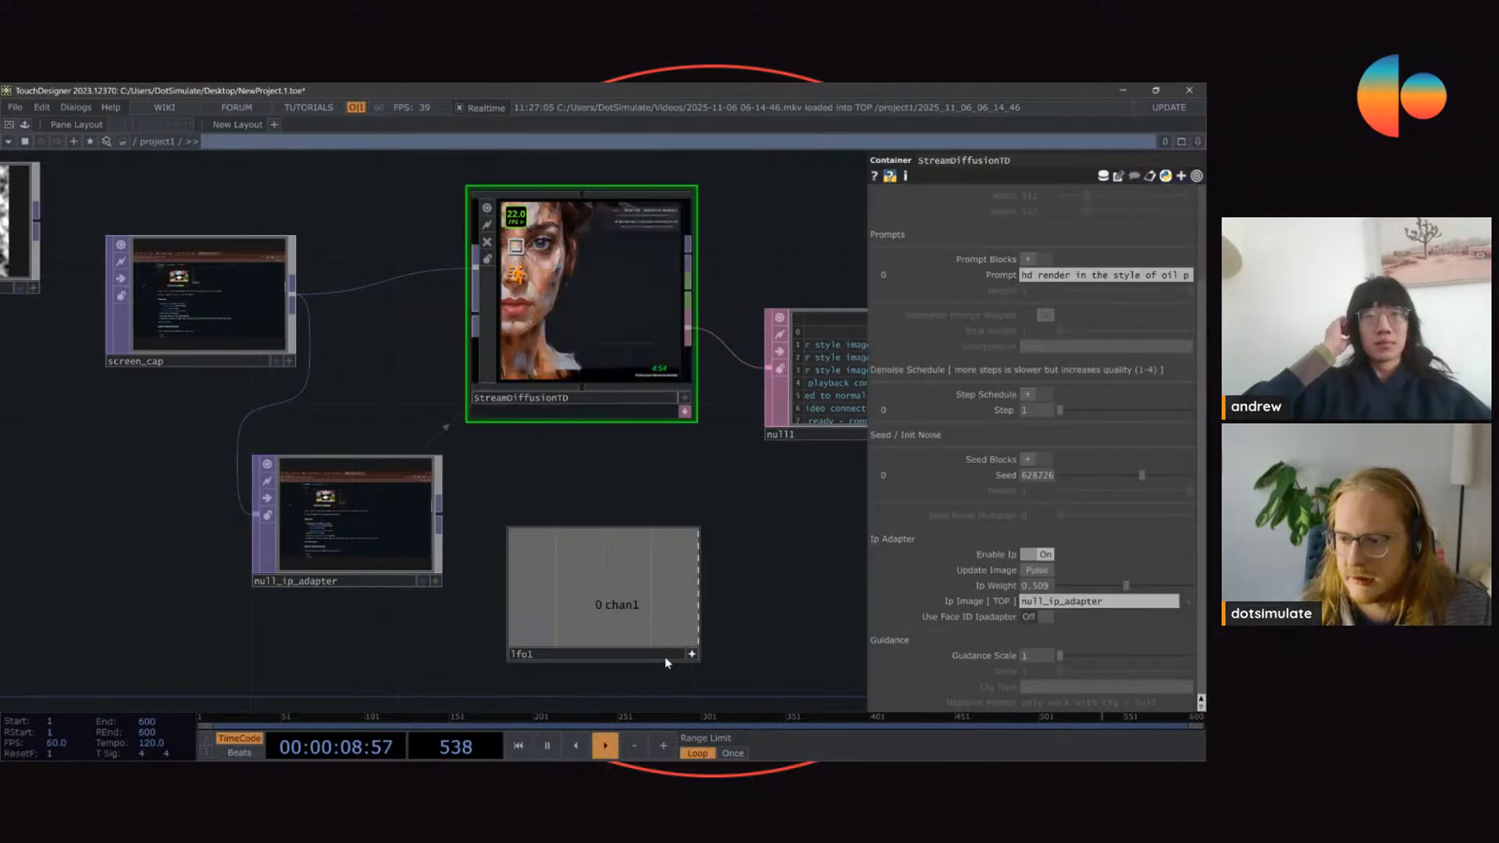
{"action": "left_click_drag", "start_coordinate": [654, 624], "coordinate": [954, 553]}
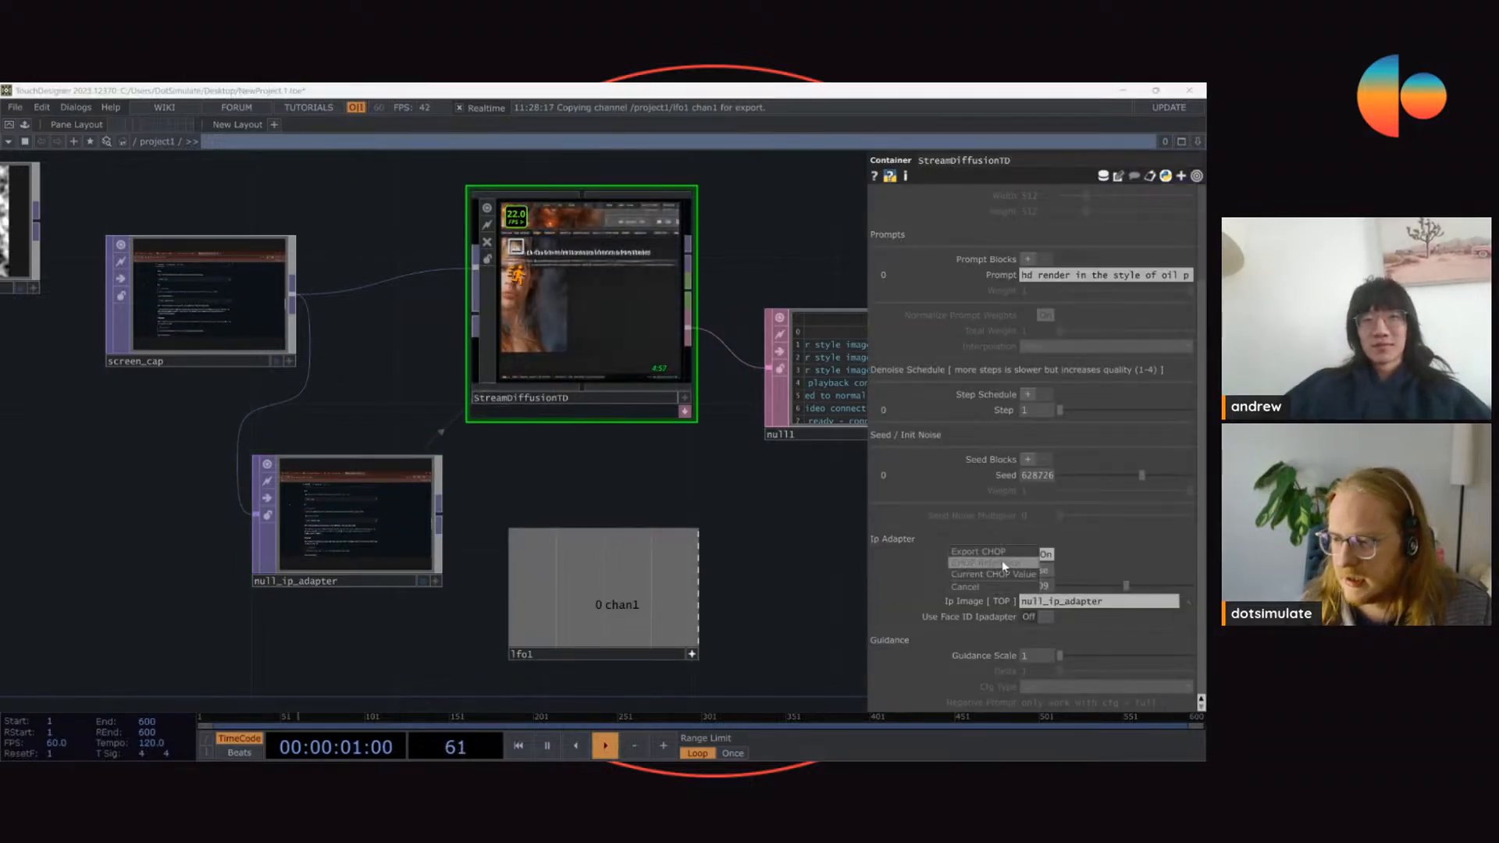
{"action": "left_click", "coordinate": [954, 562]}
{"action": "right_click_drag", "start_coordinate": [773, 491], "coordinate": [474, 690]}
{"action": "left_click", "coordinate": [557, 370]}
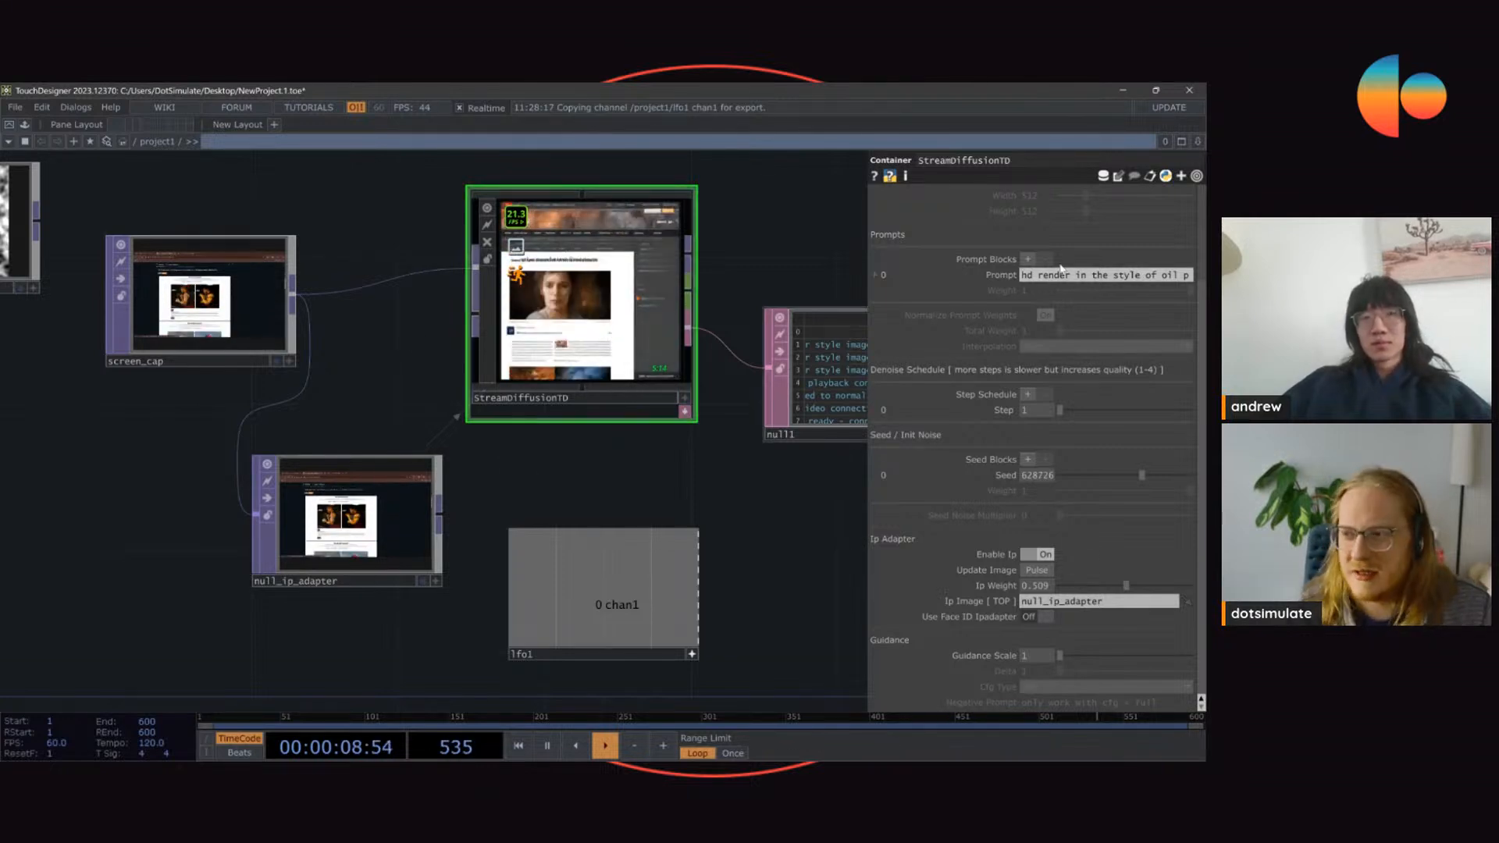
Step: Move lfo1 slightly down and to the left so it sits beneath StreamDiffusionTD
{"action": "scroll", "coordinate": [1012, 294], "scroll_direction": "up", "scroll_amount": 4}
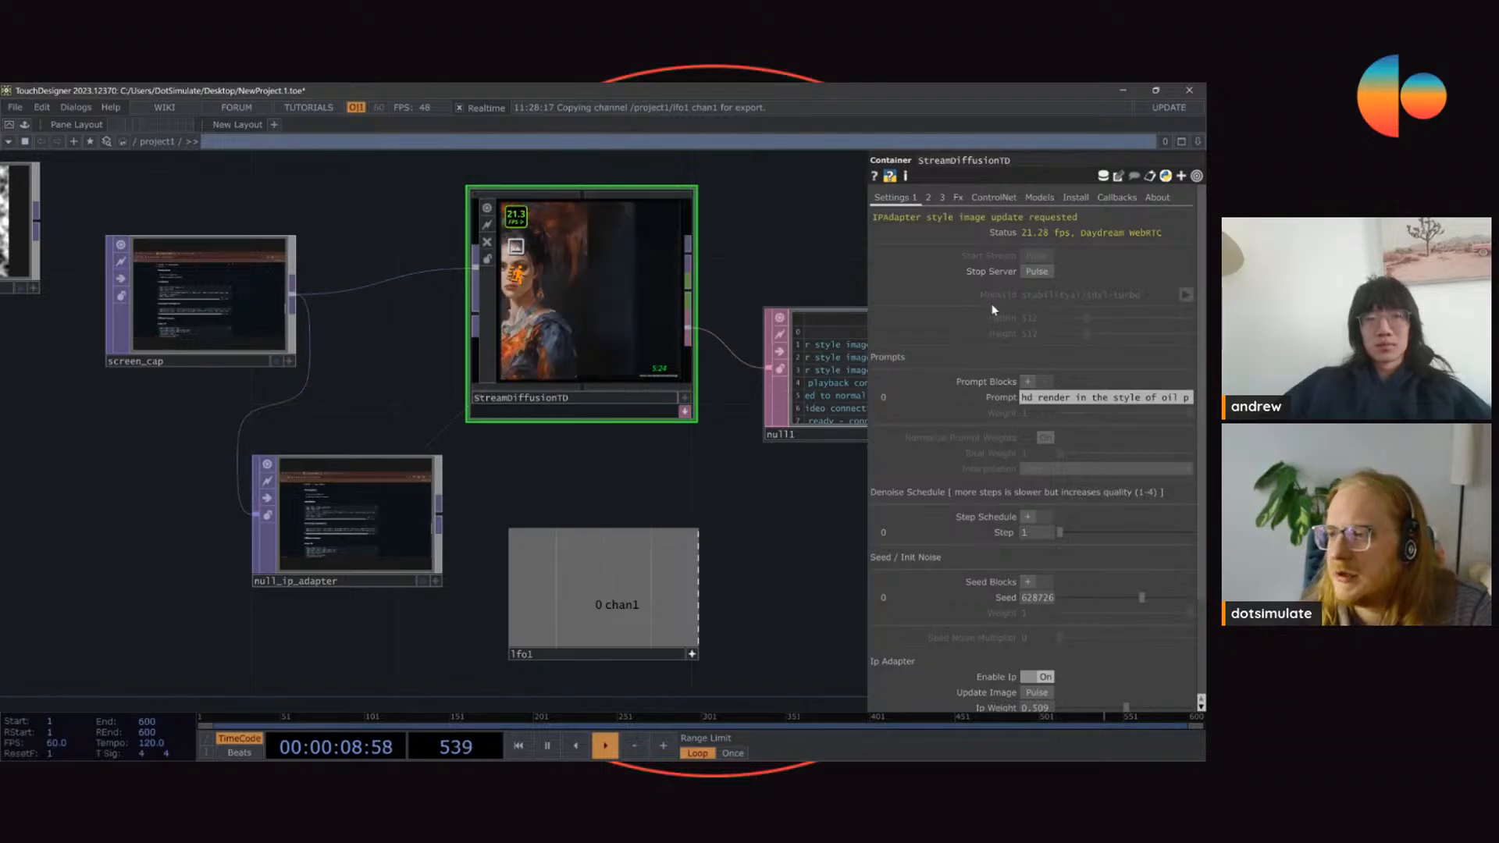
{"action": "scroll", "coordinate": [1014, 326], "scroll_direction": "down", "scroll_amount": 2}
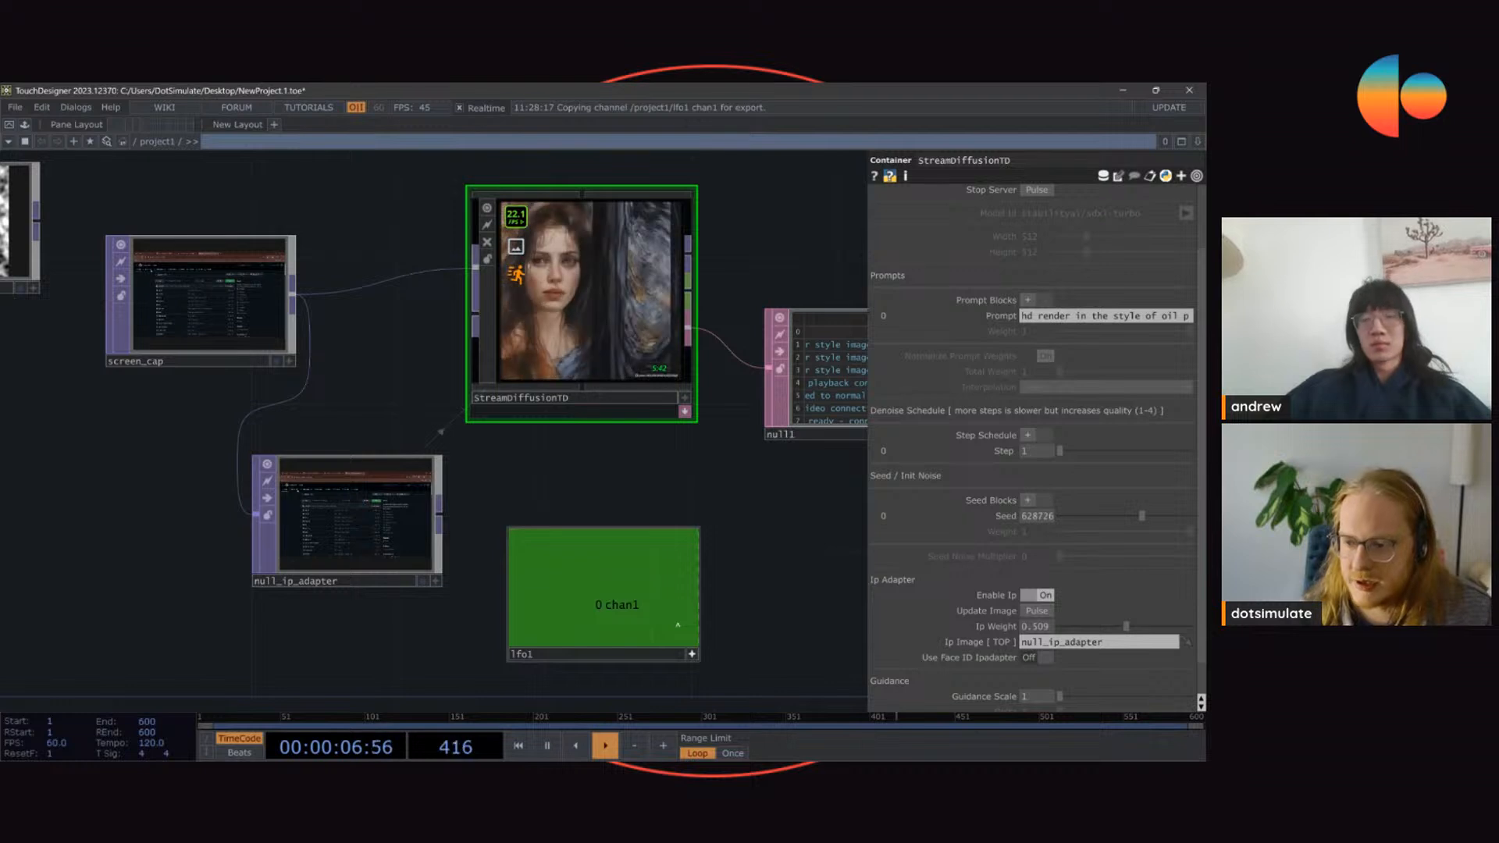
{"action": "left_click_drag", "start_coordinate": [575, 662], "coordinate": [539, 699]}
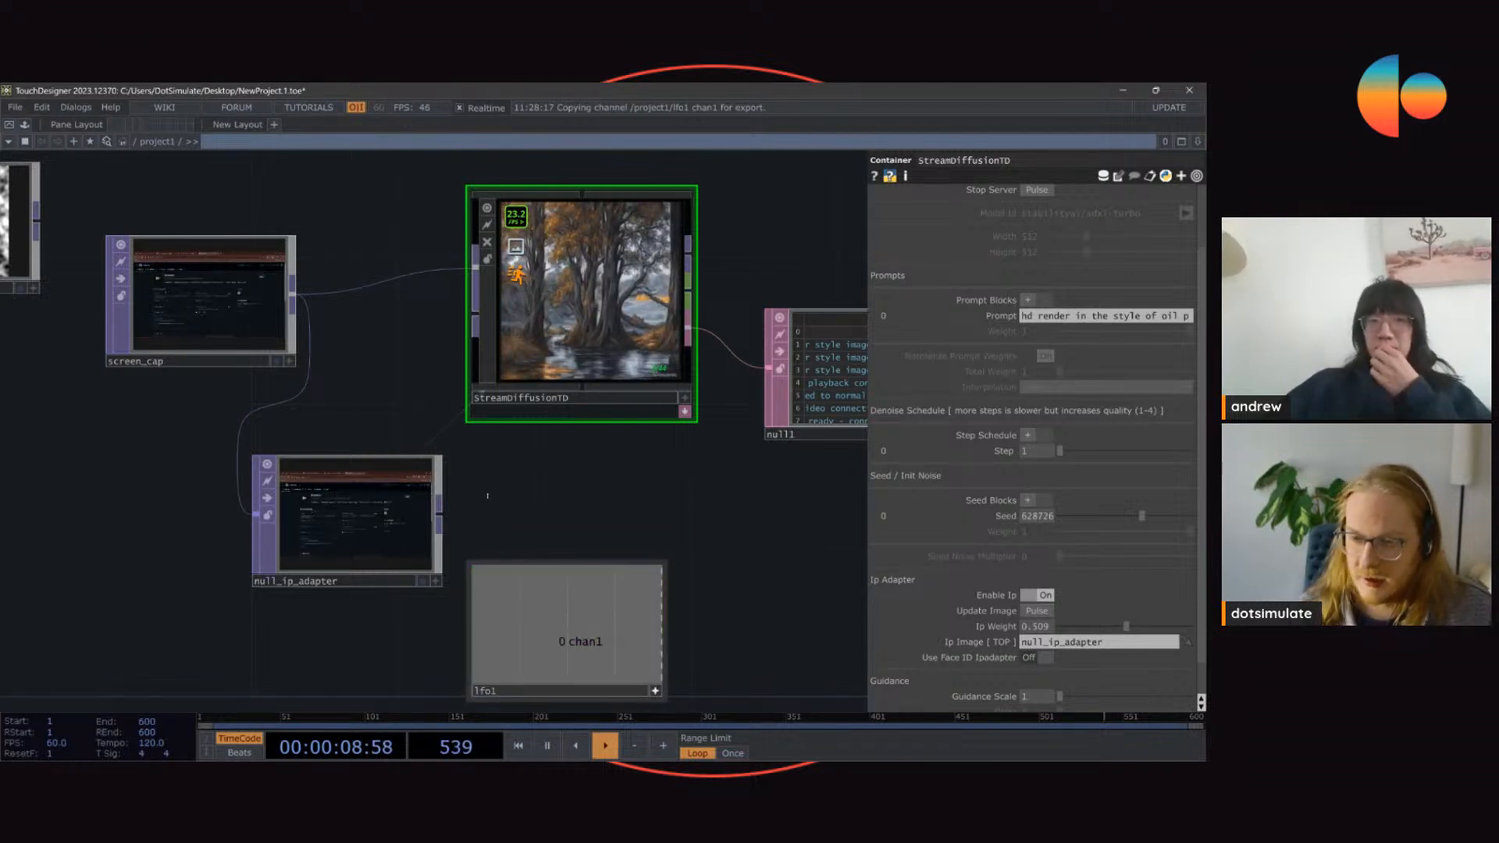
{"action": "left_click_drag", "start_coordinate": [371, 363], "coordinate": [424, 373]}
{"action": "mouse_move", "coordinate": [286, 319]}
{"action": "left_mouse_down"}
{"action": "mouse_move", "coordinate": [245, 243]}
{"action": "mouse_move", "coordinate": [285, 282]}
{"action": "mouse_move", "coordinate": [279, 316]}
{"action": "left_mouse_up"}
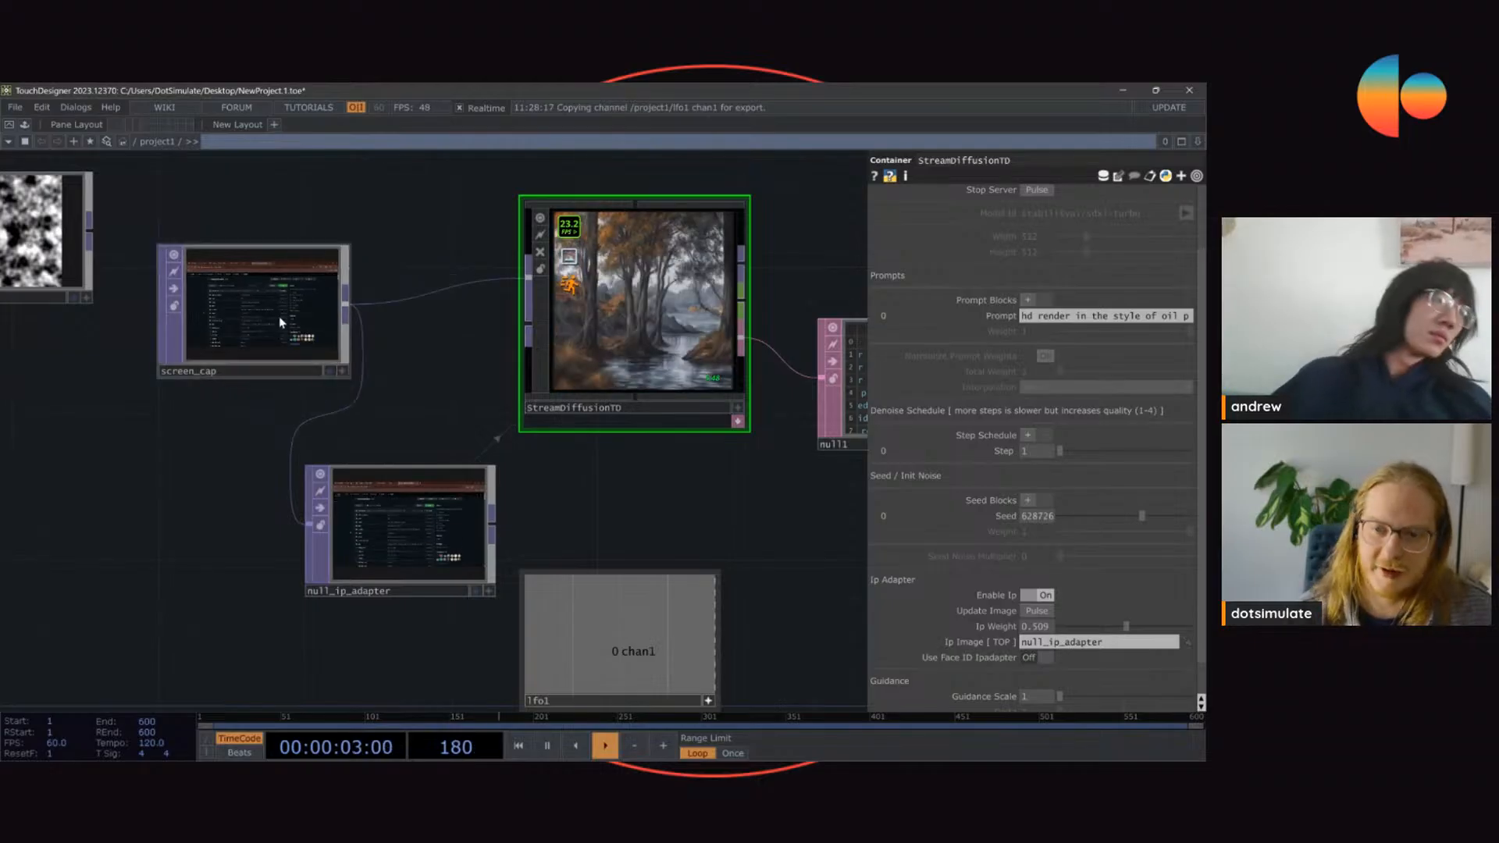
{"action": "left_click_drag", "start_coordinate": [709, 511], "coordinate": [668, 472]}
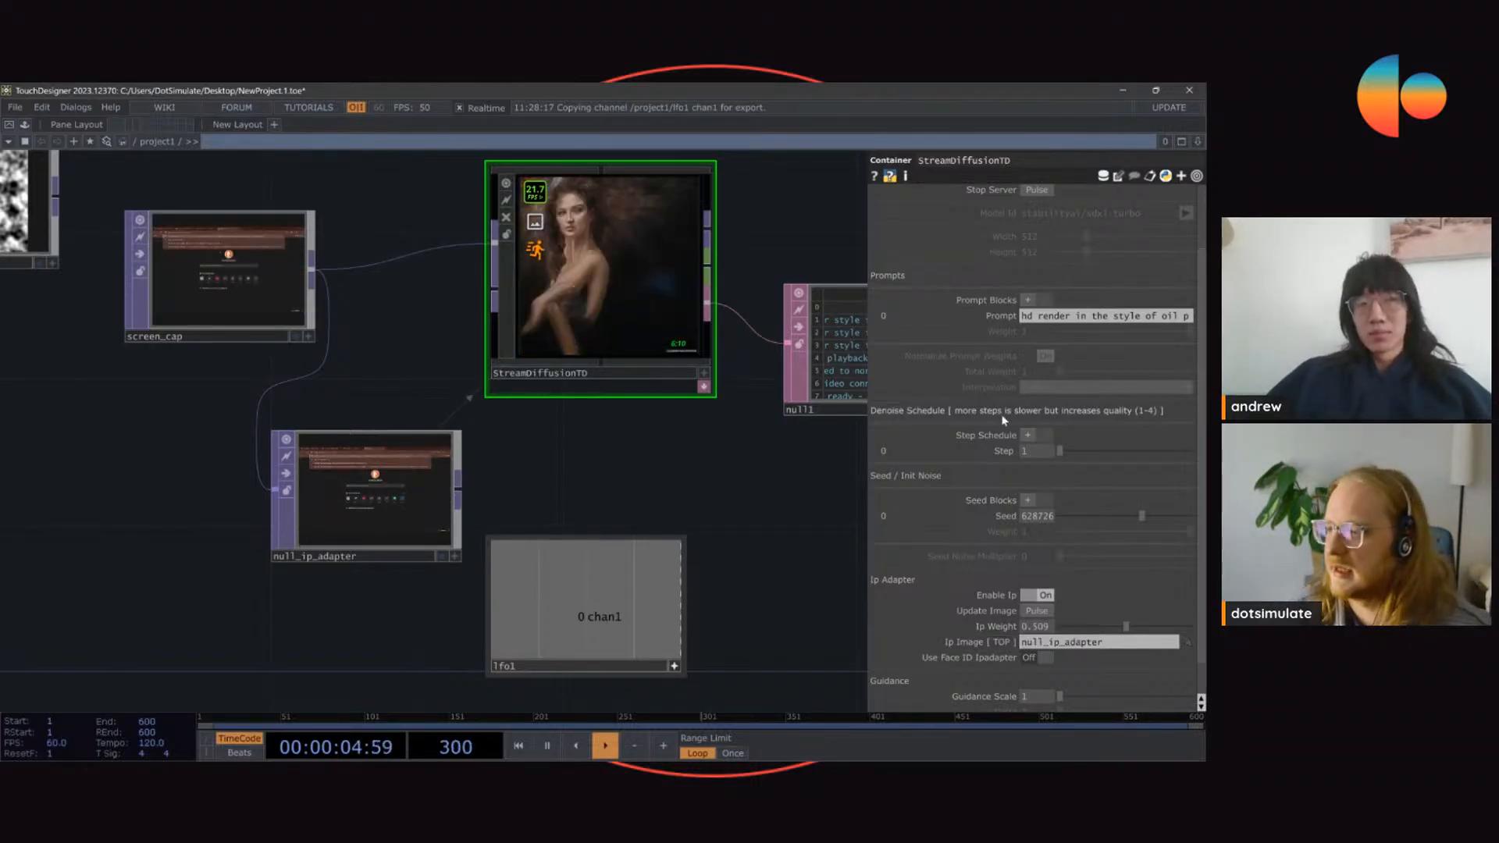
Step: Set StreamDiffusionTD's seed to 178861
{"action": "scroll", "coordinate": [1004, 421], "scroll_direction": "up", "scroll_amount": 3}
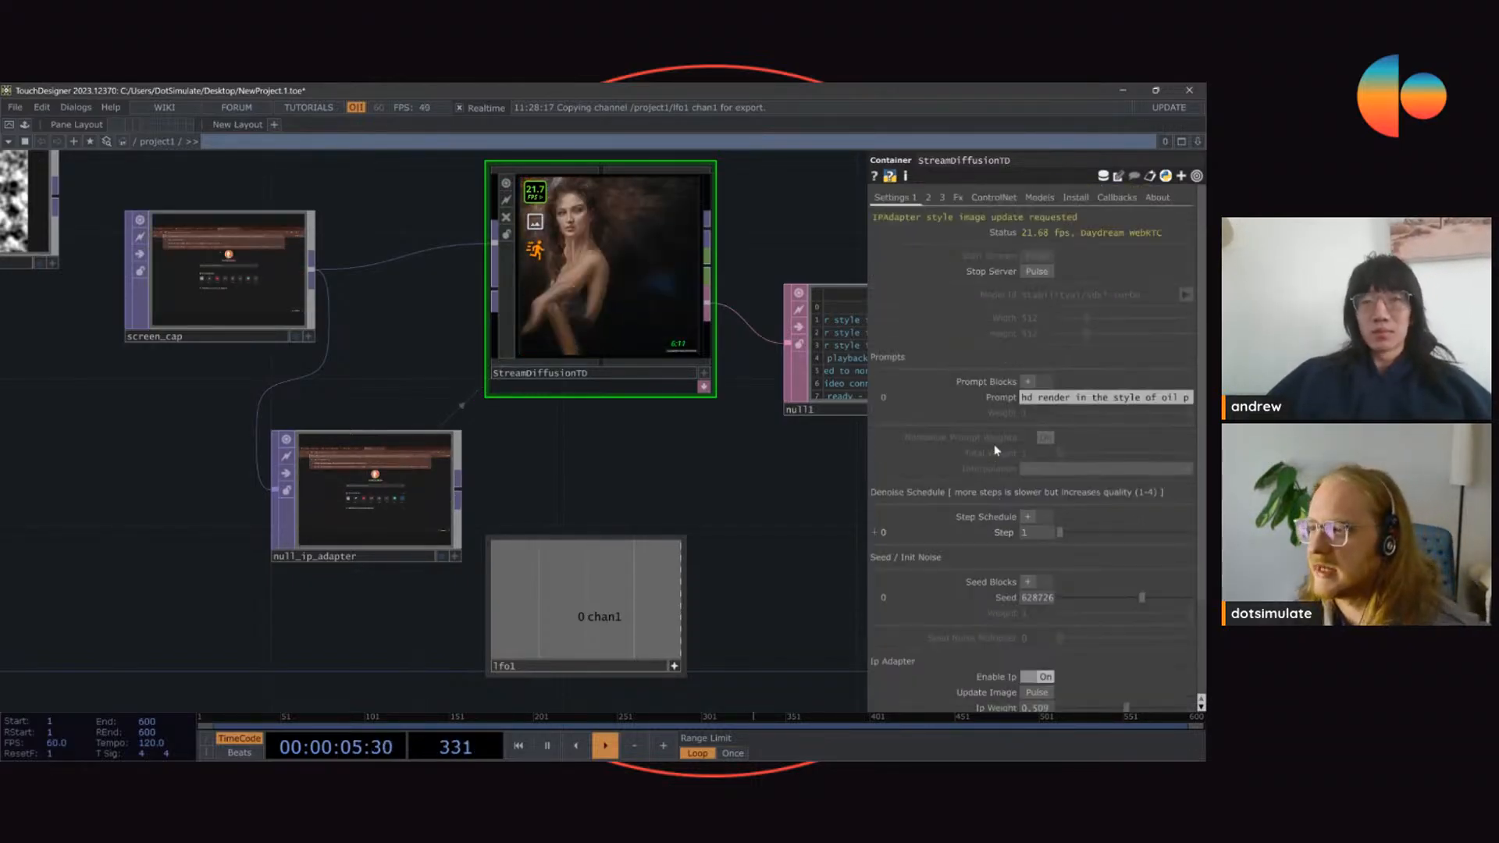
{"action": "left_click", "coordinate": [939, 199]}
{"action": "left_click", "coordinate": [899, 198]}
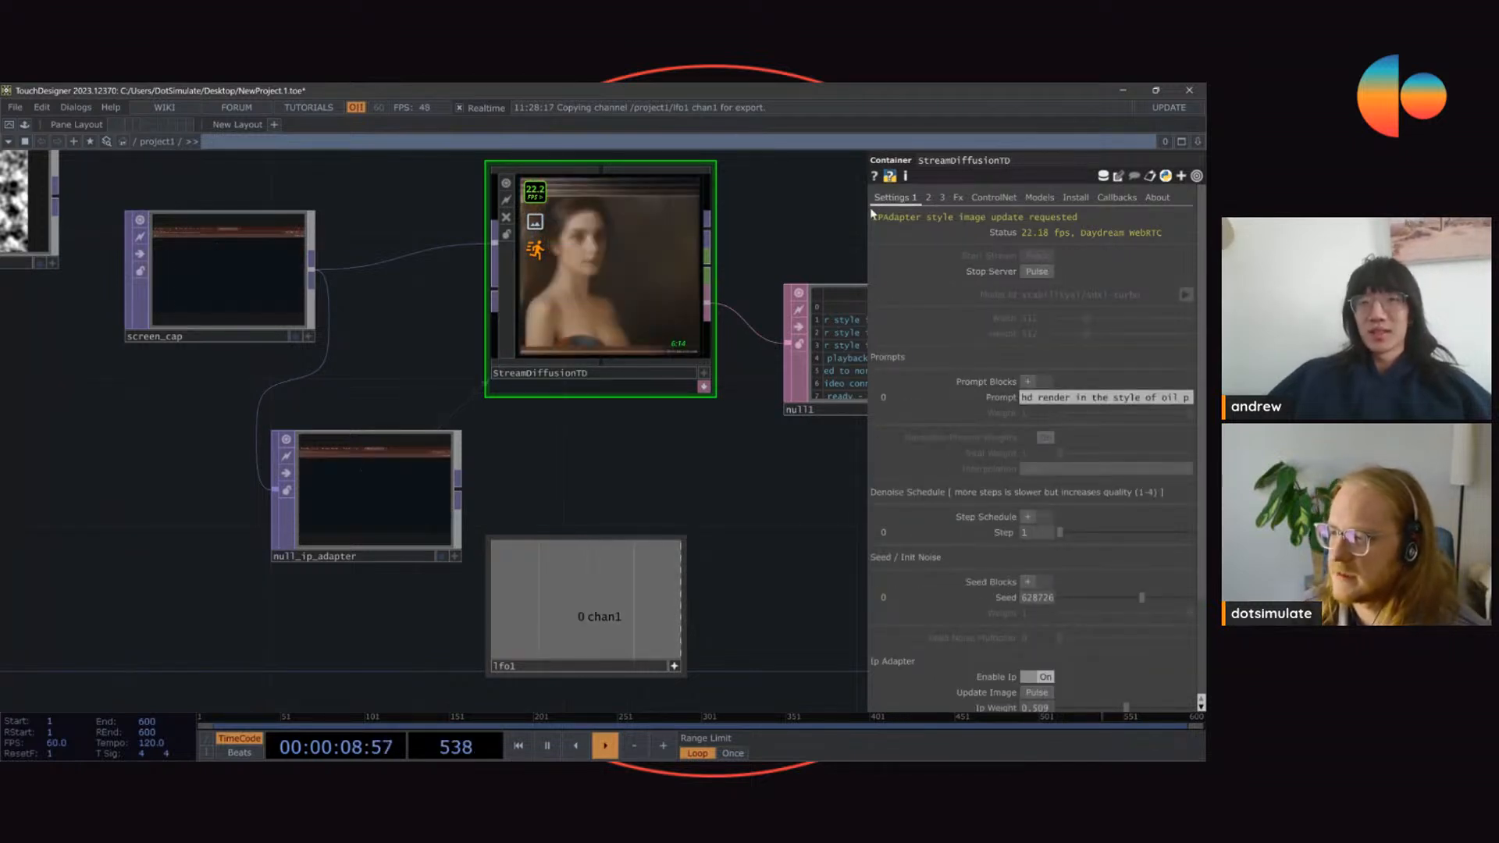
{"action": "left_click_drag", "start_coordinate": [758, 222], "coordinate": [647, 311]}
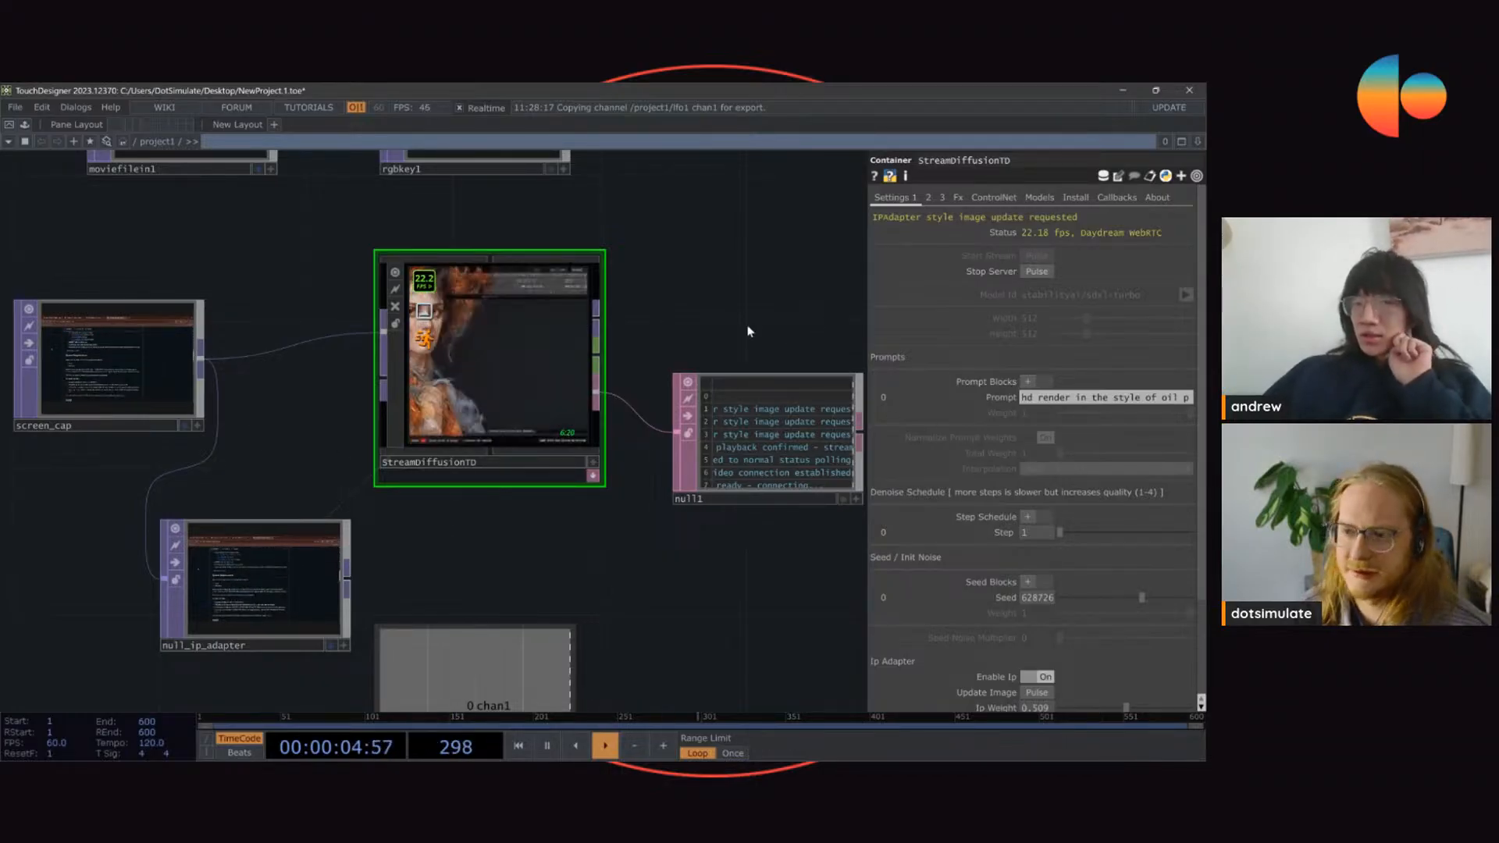
{"action": "scroll", "coordinate": [1109, 394], "scroll_direction": "down", "scroll_amount": 3}
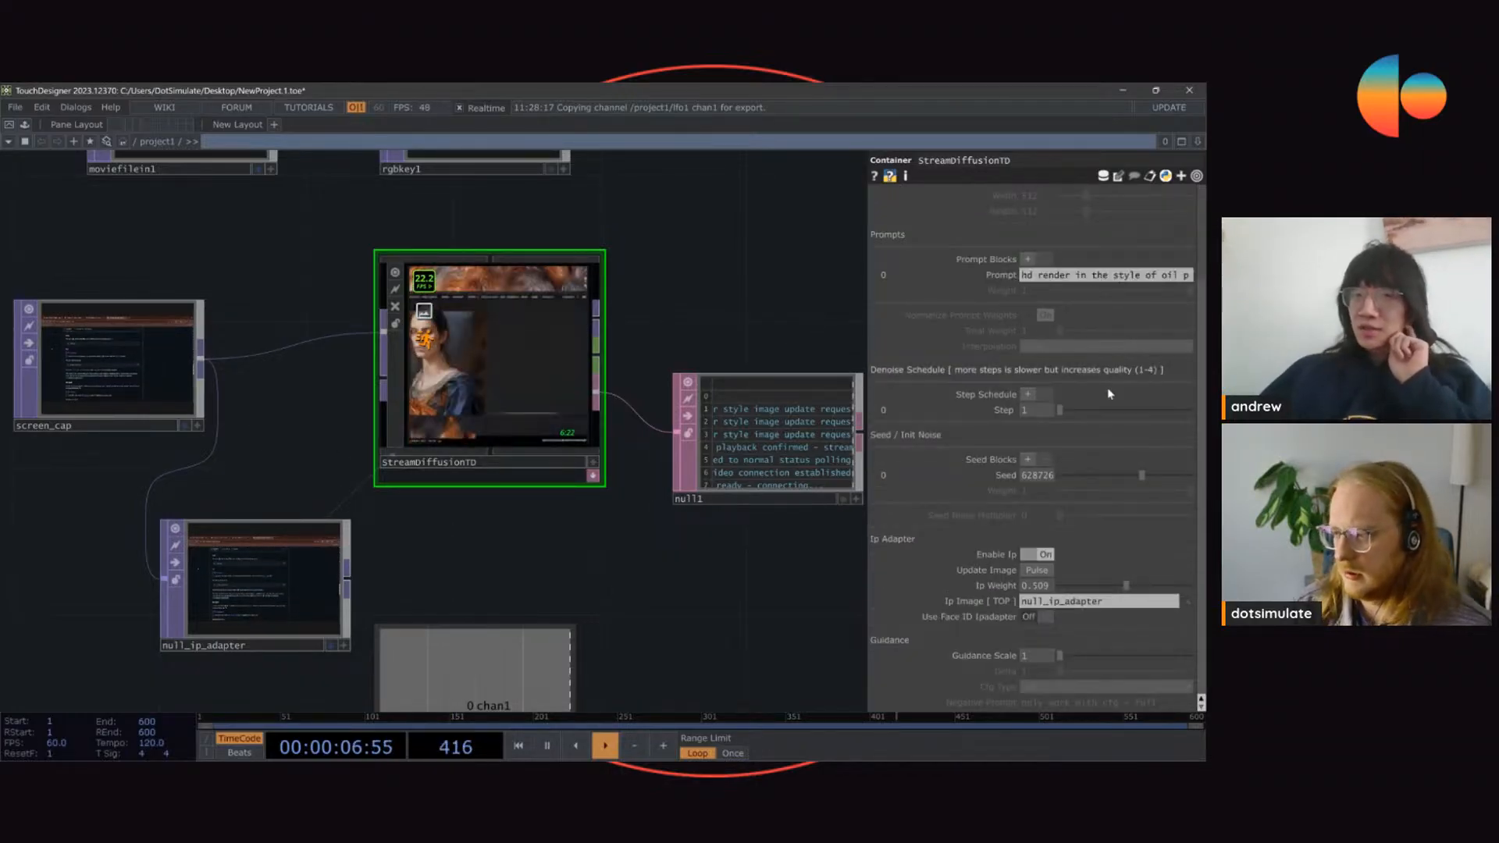
{"action": "left_click", "coordinate": [1082, 476]}
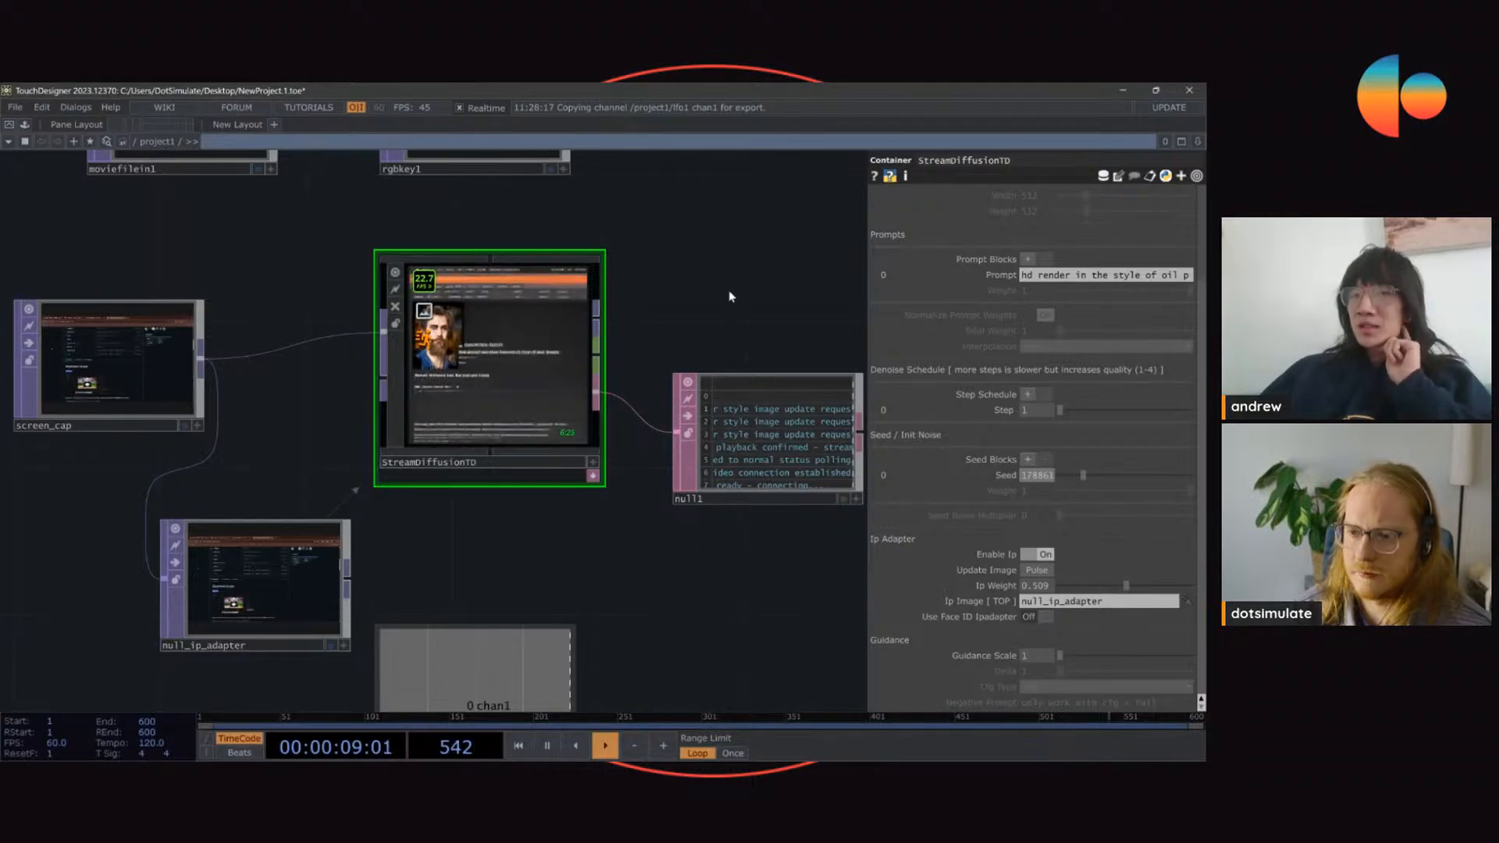
{"action": "scroll", "coordinate": [730, 297], "scroll_direction": "down", "scroll_amount": 3}
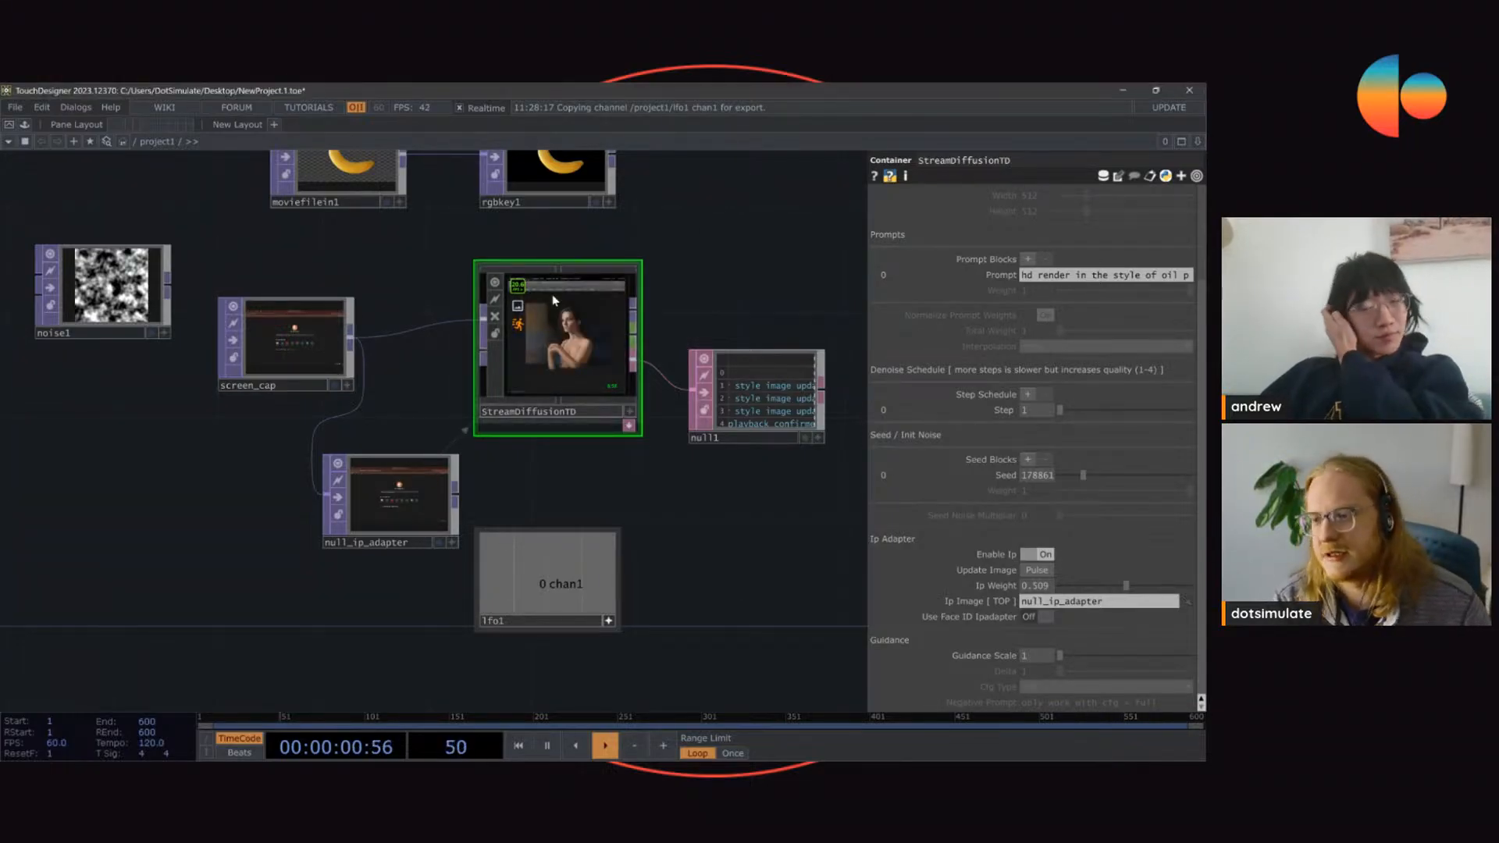
{"action": "left_click_drag", "start_coordinate": [783, 231], "coordinate": [505, 338]}
{"action": "scroll", "coordinate": [539, 329], "scroll_direction": "down", "scroll_amount": 3}
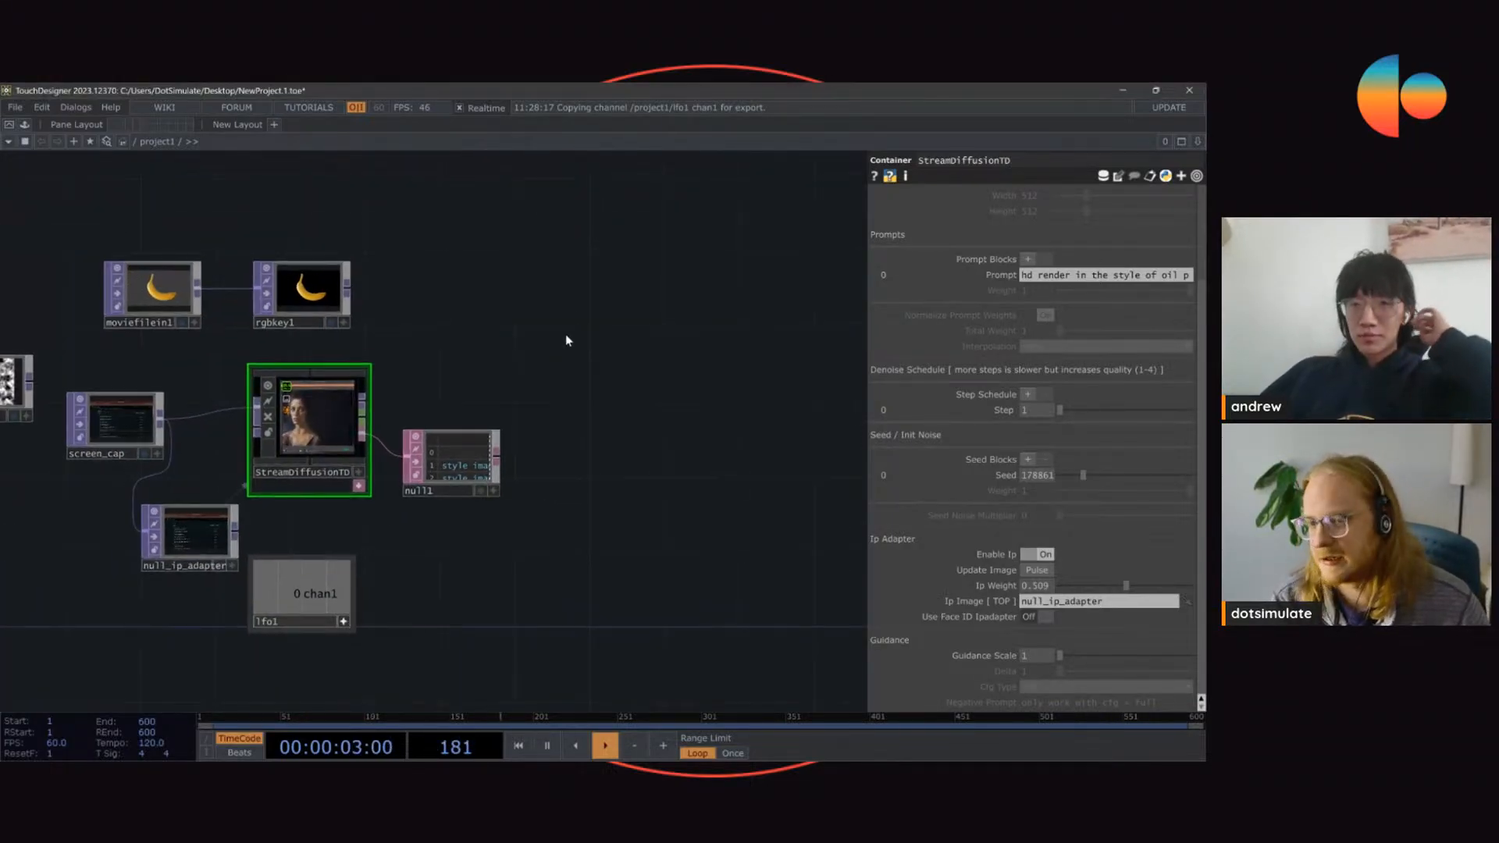
{"action": "key", "text": "Tab"}
{"action": "left_click", "coordinate": [367, 143]}
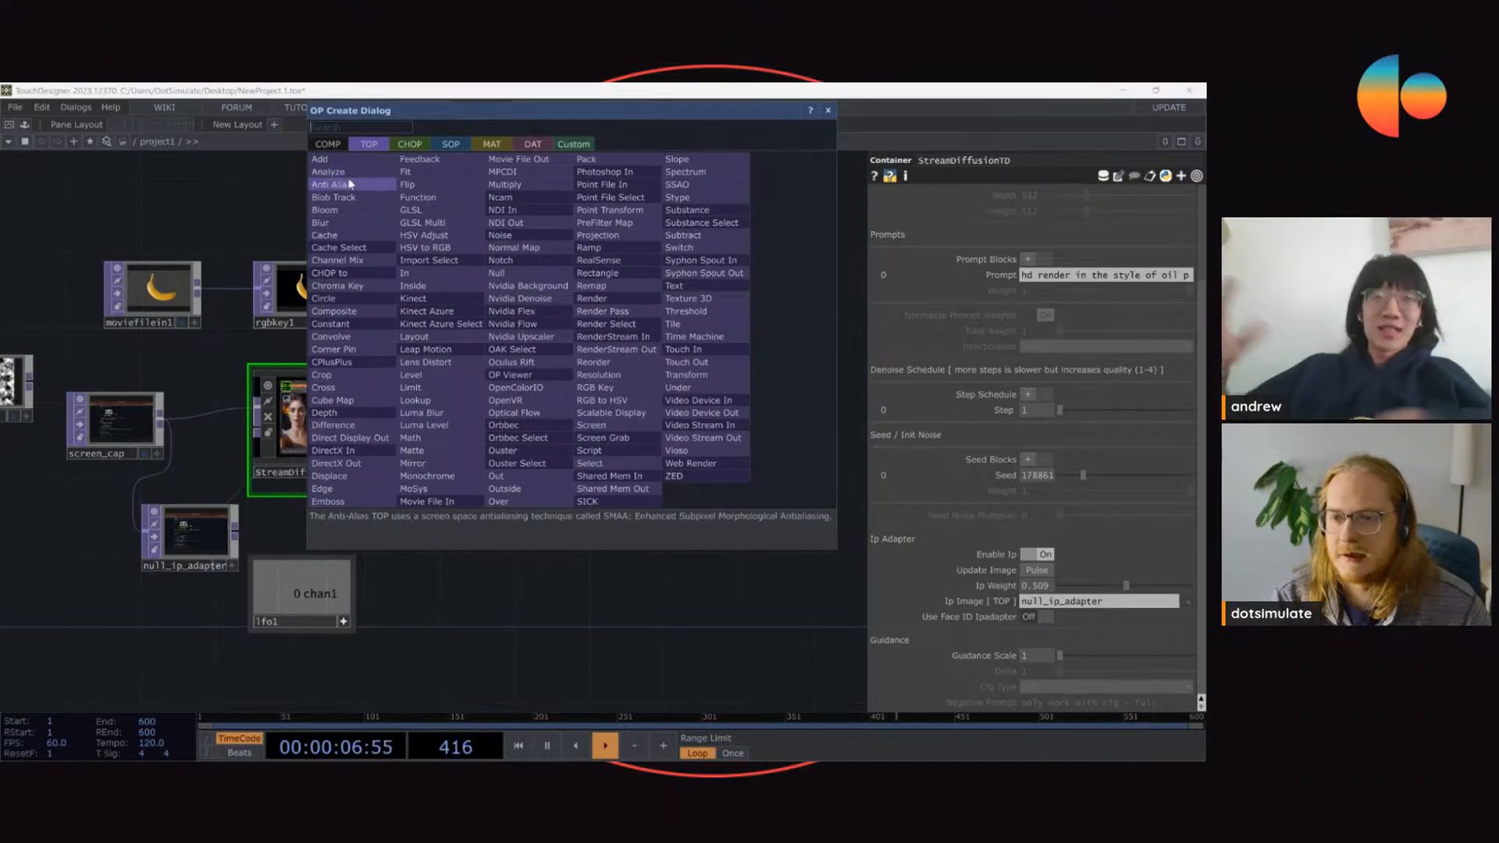
{"action": "left_click", "coordinate": [496, 272]}
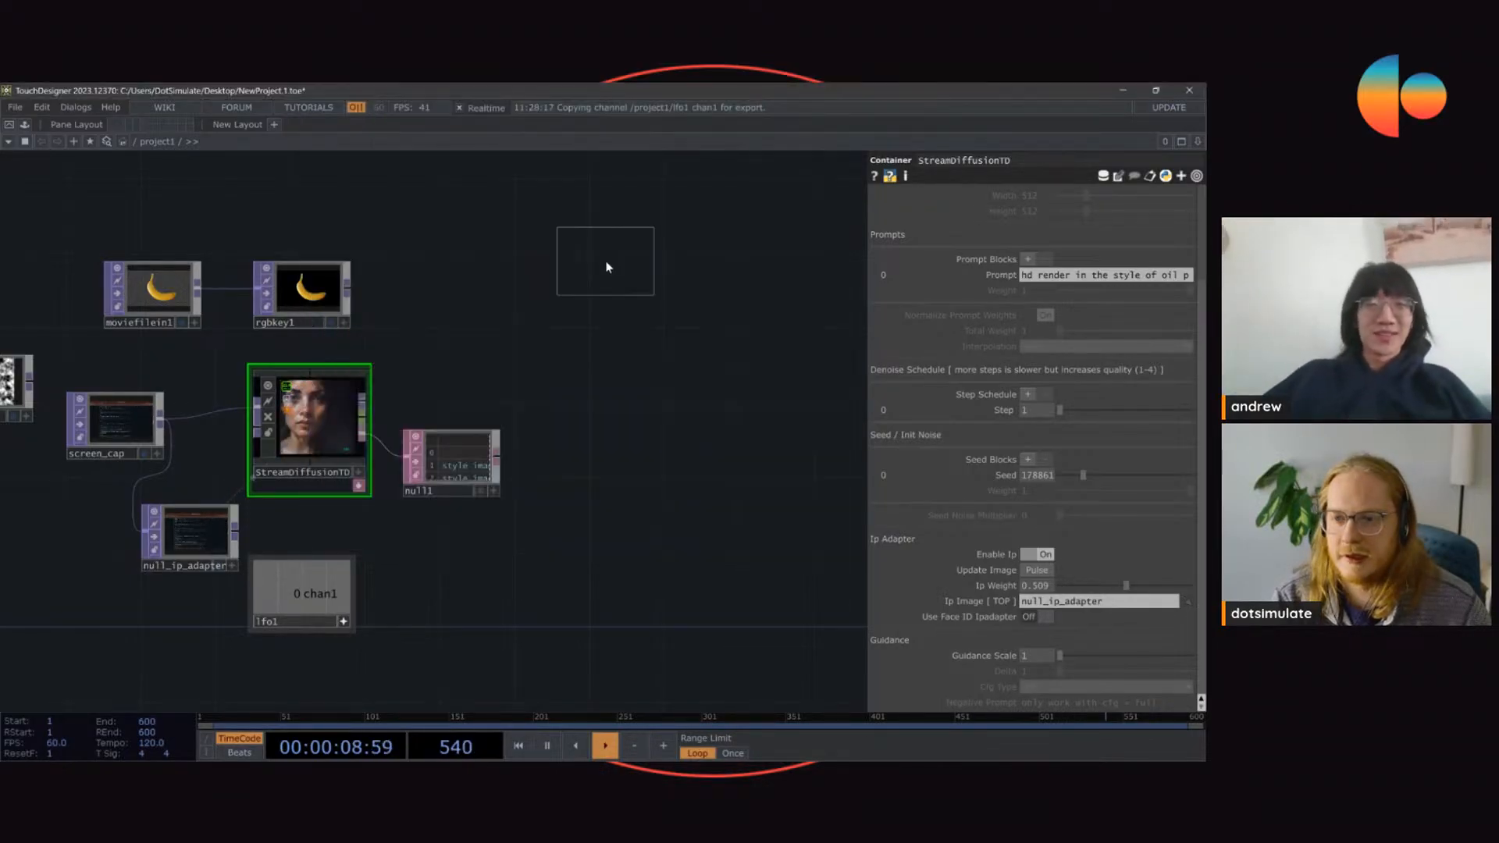
{"action": "left_click", "coordinate": [600, 258]}
{"action": "scroll", "coordinate": [695, 240], "scroll_direction": "up", "scroll_amount": 3}
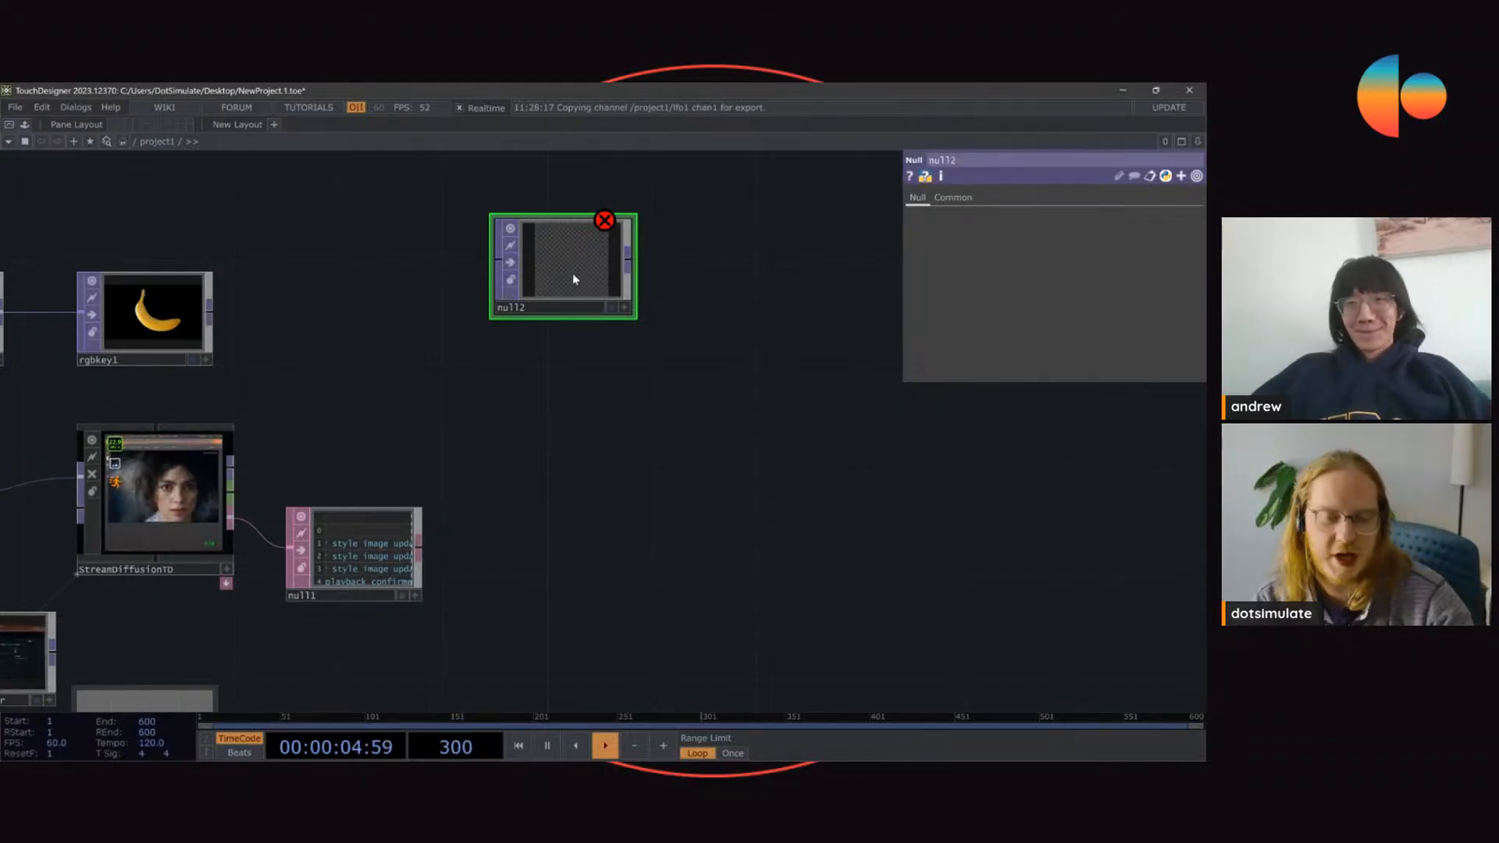
{"action": "key", "text": "Delete"}
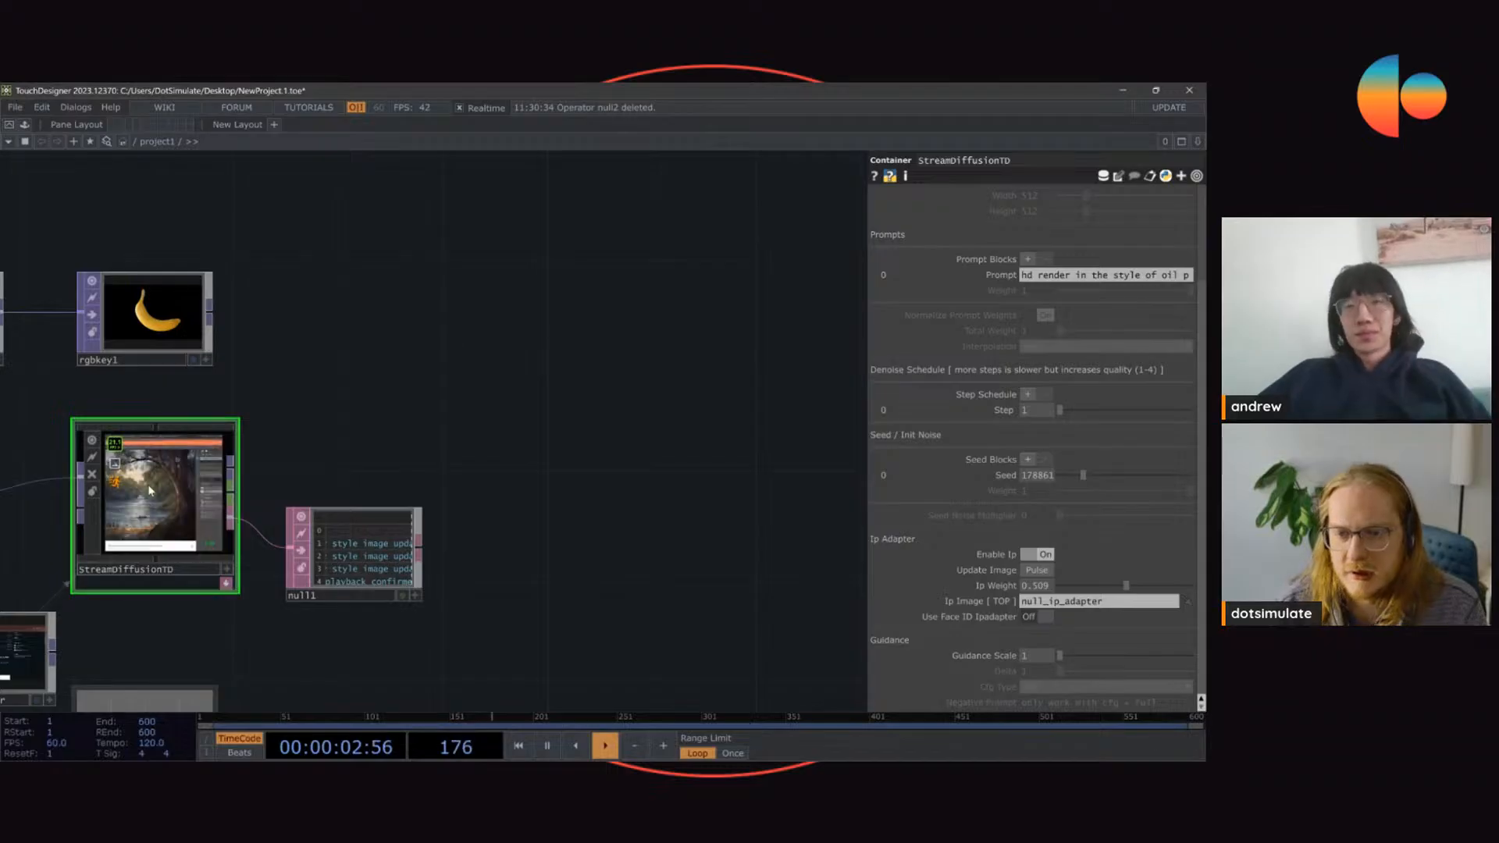
Step: Examine StreamDiffusionTD's internal network, including its input chains, and return to the main project network and the component's first settings
{"action": "left_click_drag", "start_coordinate": [331, 375], "coordinate": [536, 413]}
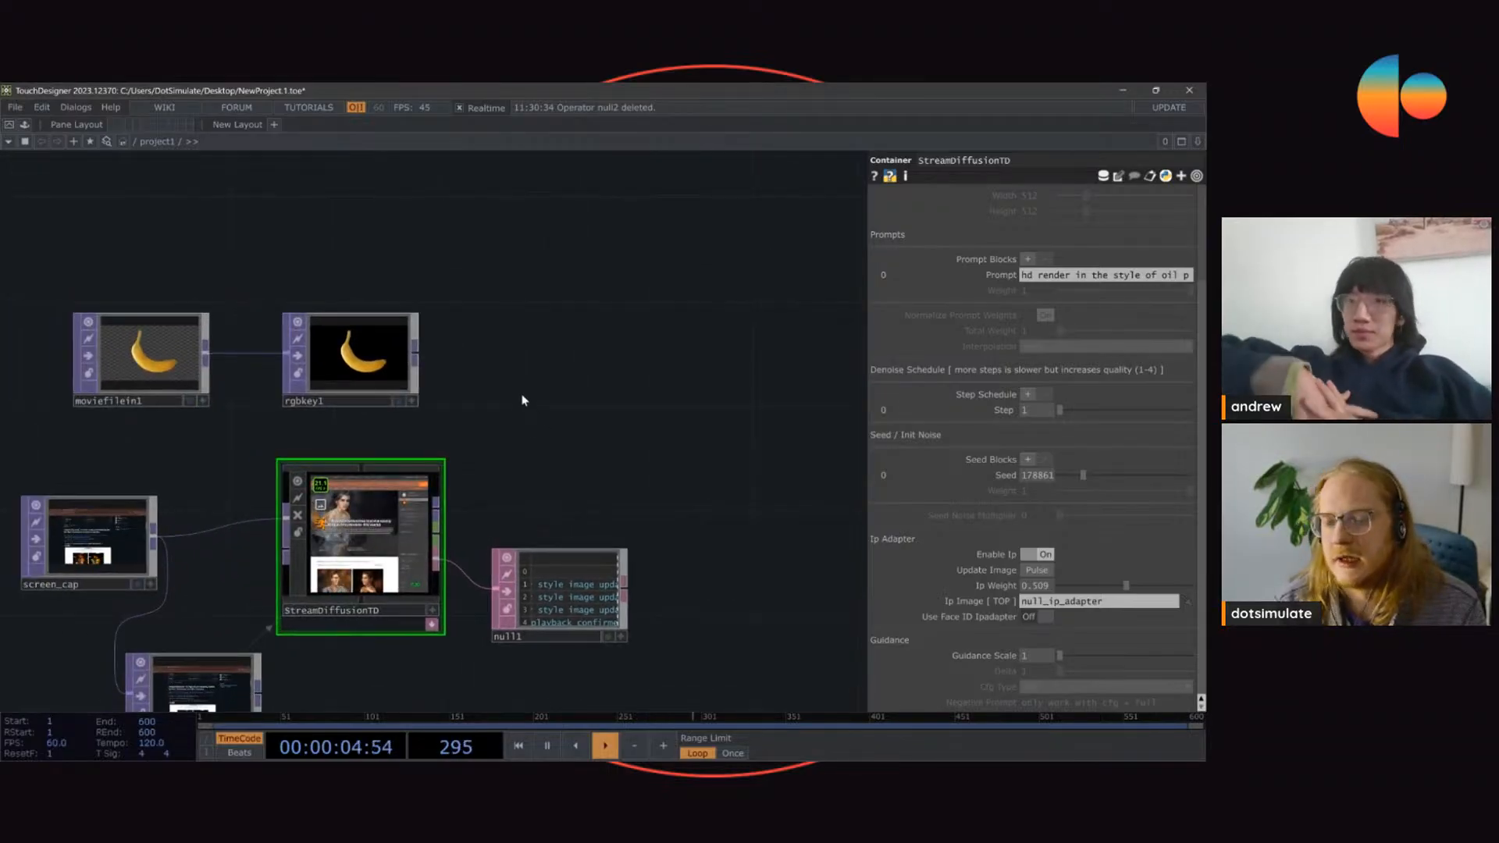
{"action": "left_click_drag", "start_coordinate": [756, 416], "coordinate": [891, 351]}
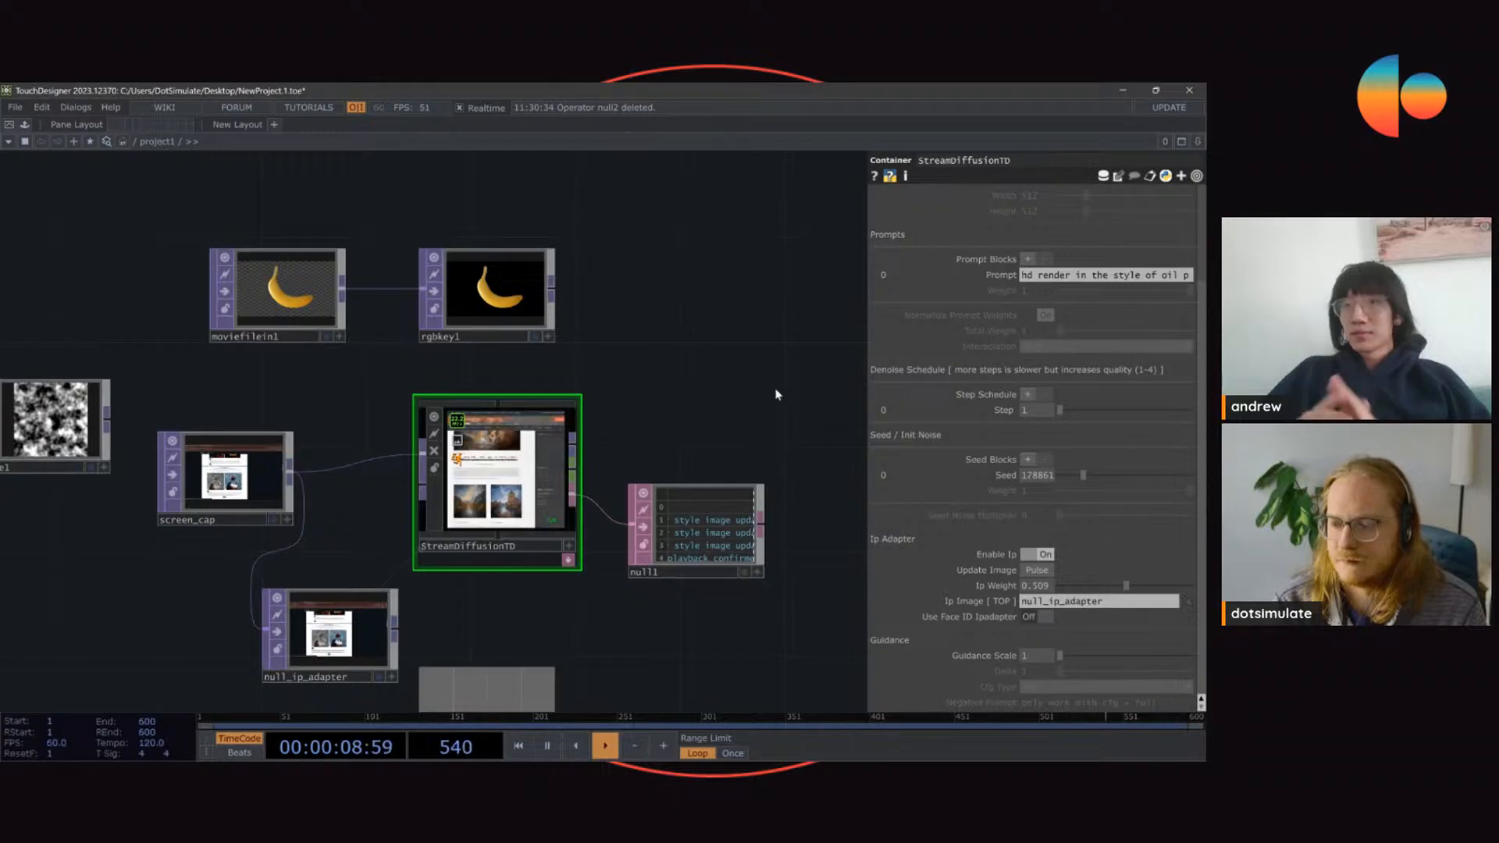
{"action": "double_click", "coordinate": [531, 522]}
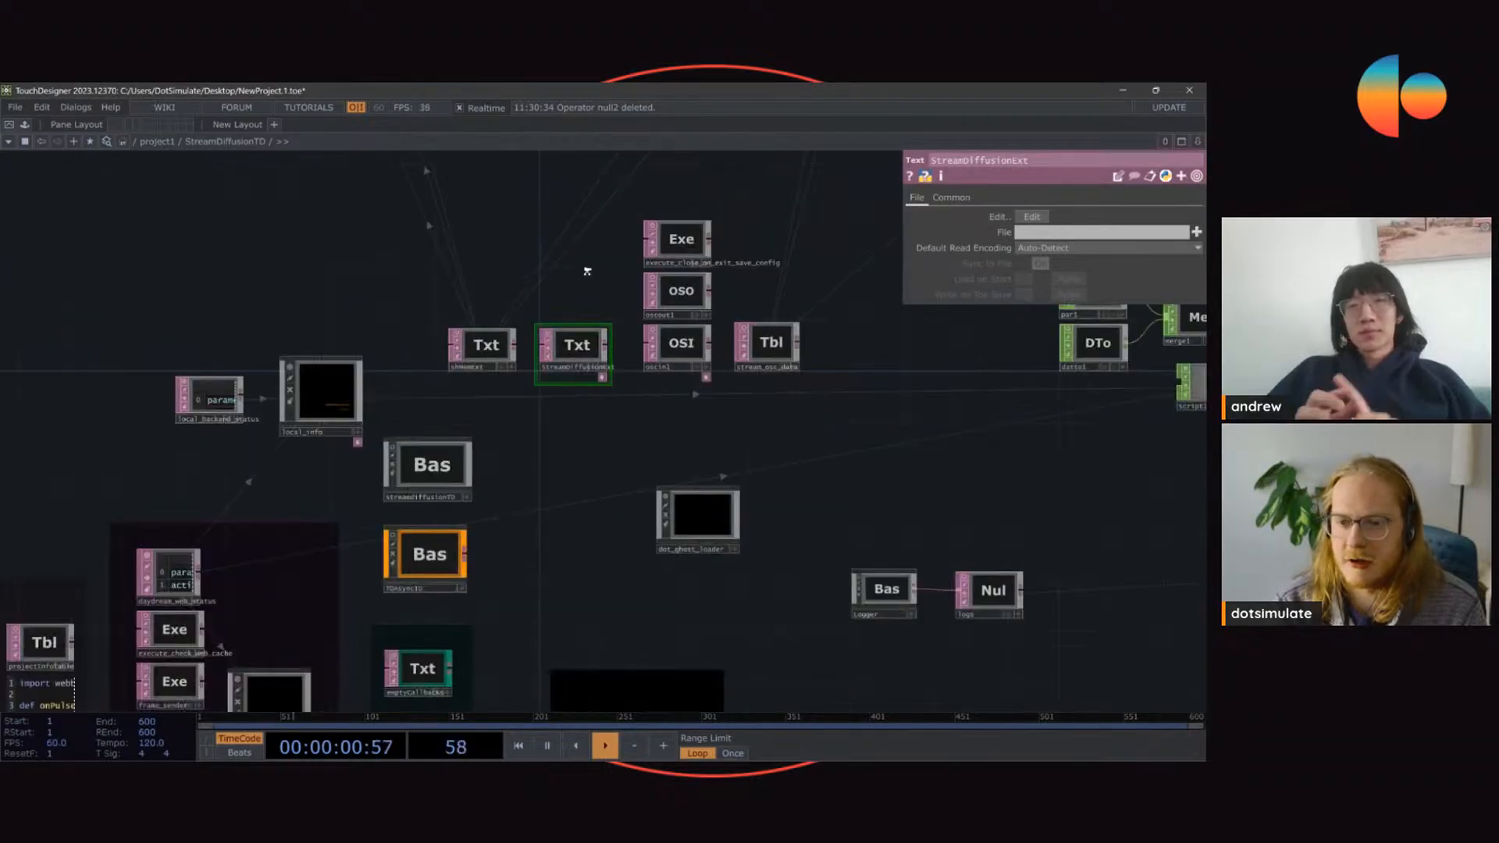
{"action": "left_click_drag", "start_coordinate": [589, 236], "coordinate": [585, 449]}
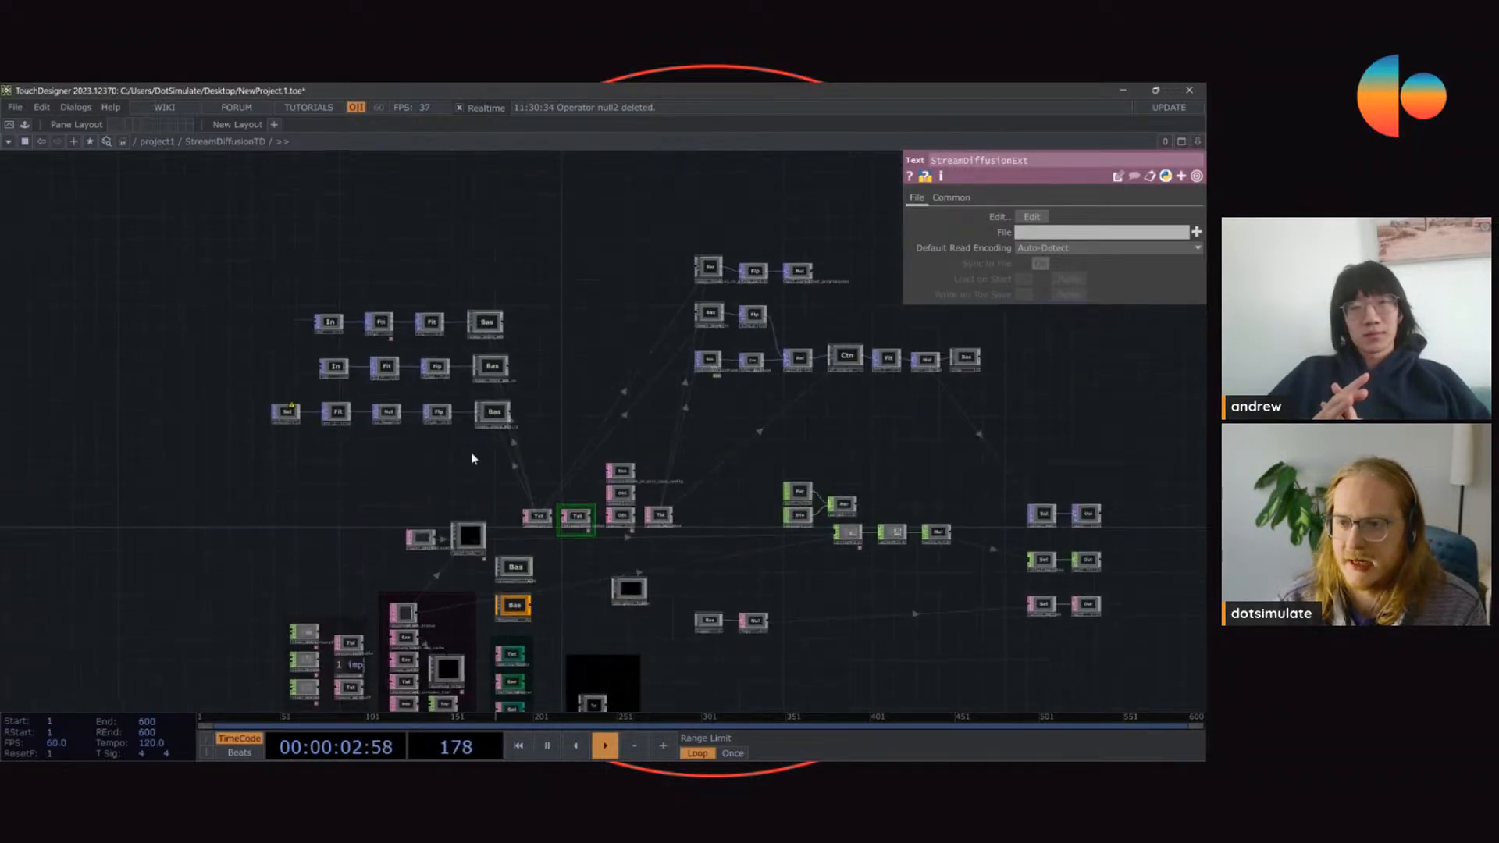
{"action": "scroll", "coordinate": [446, 455], "scroll_direction": "up", "scroll_amount": 10}
{"action": "scroll", "coordinate": [626, 508], "scroll_direction": "down", "scroll_amount": 7}
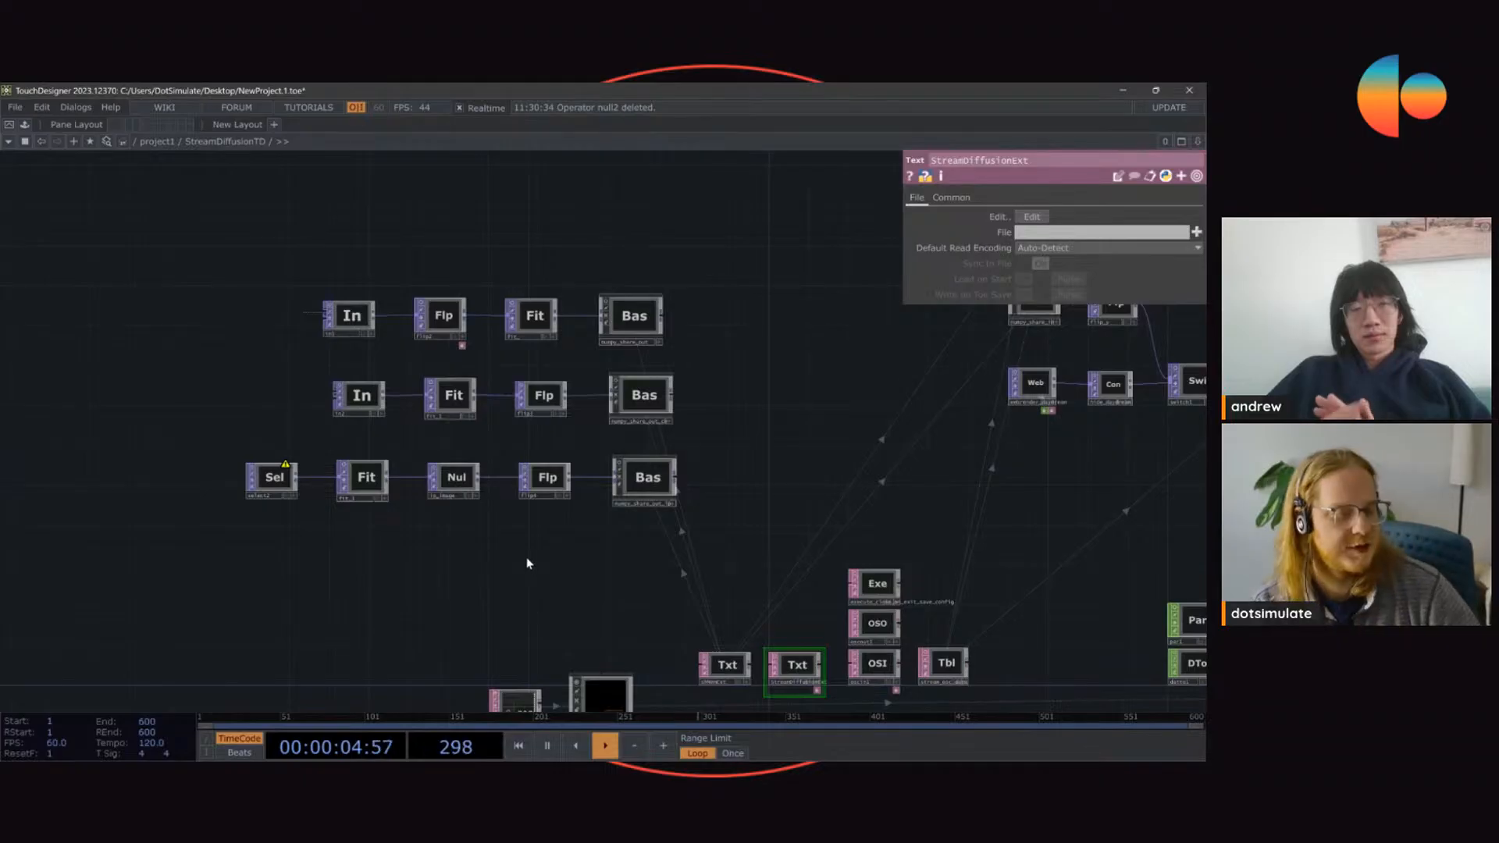
{"action": "key", "text": "u"}
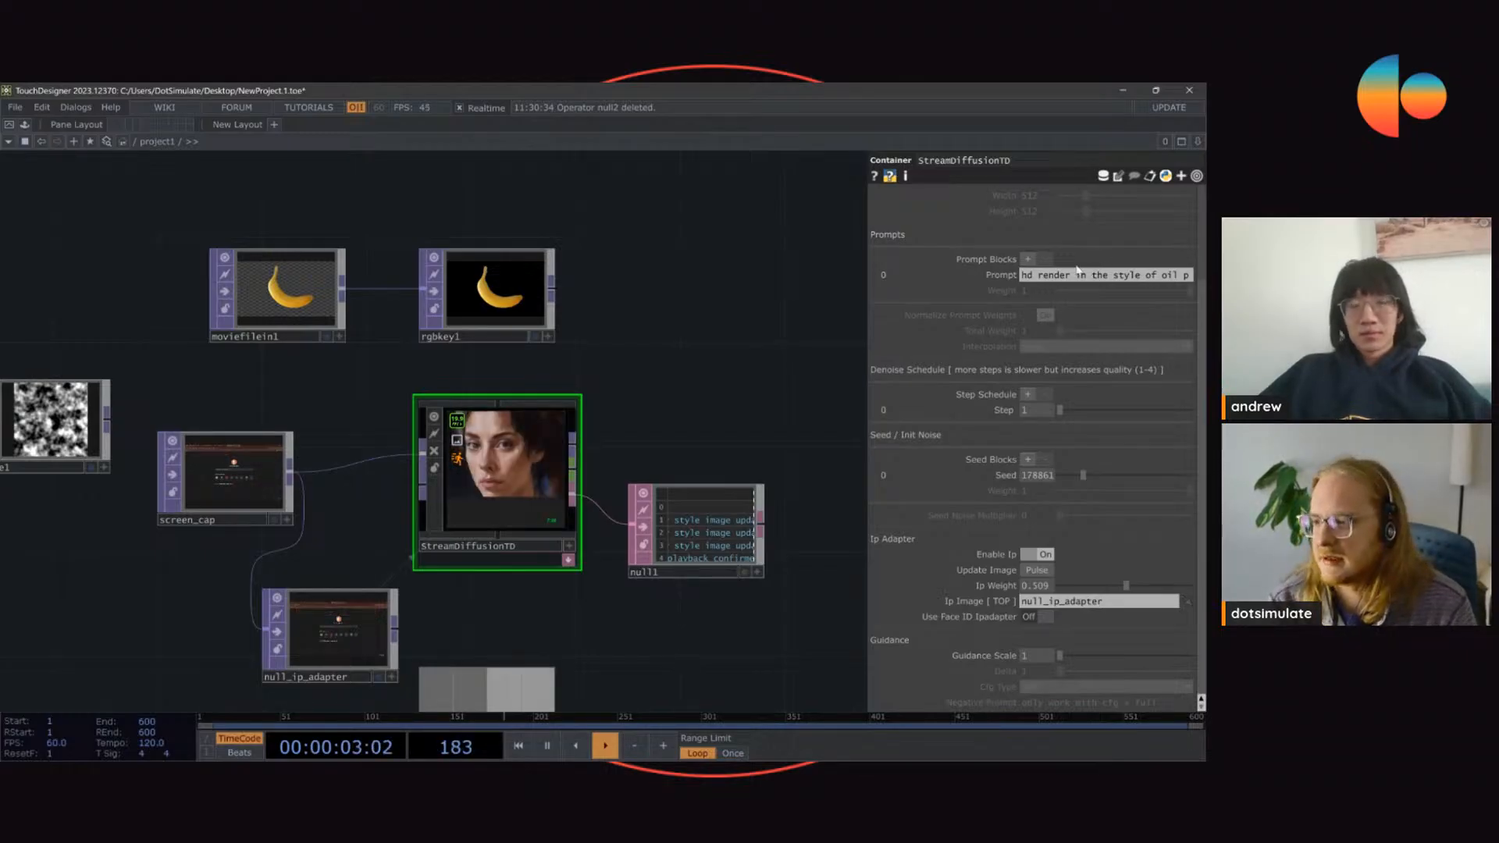
{"action": "scroll", "coordinate": [1069, 258], "scroll_direction": "up", "scroll_amount": 3}
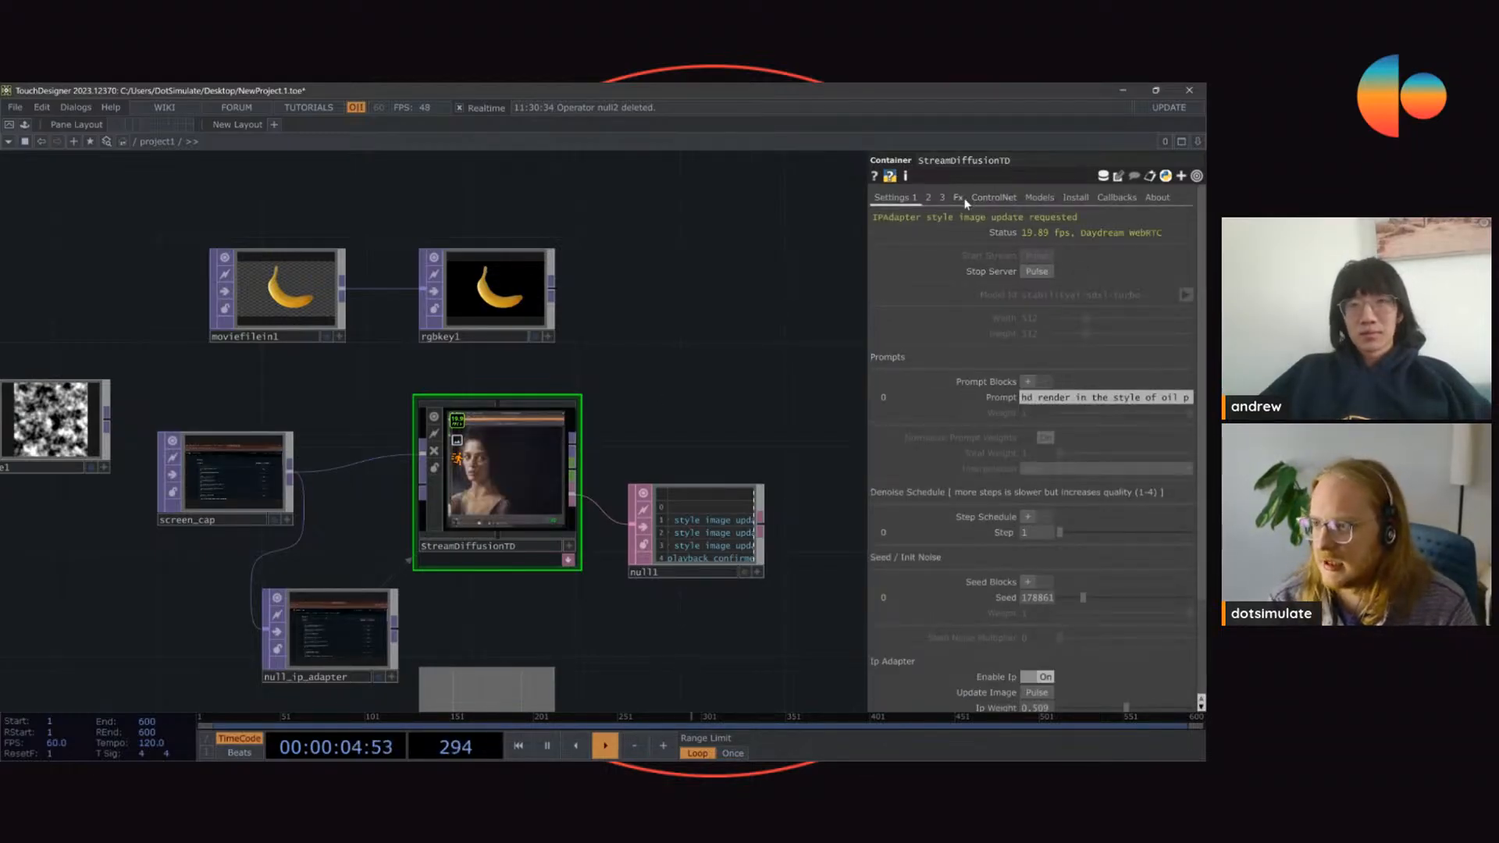
Step: Stop the StreamDiffusionTD server
{"action": "left_click", "coordinate": [1015, 199]}
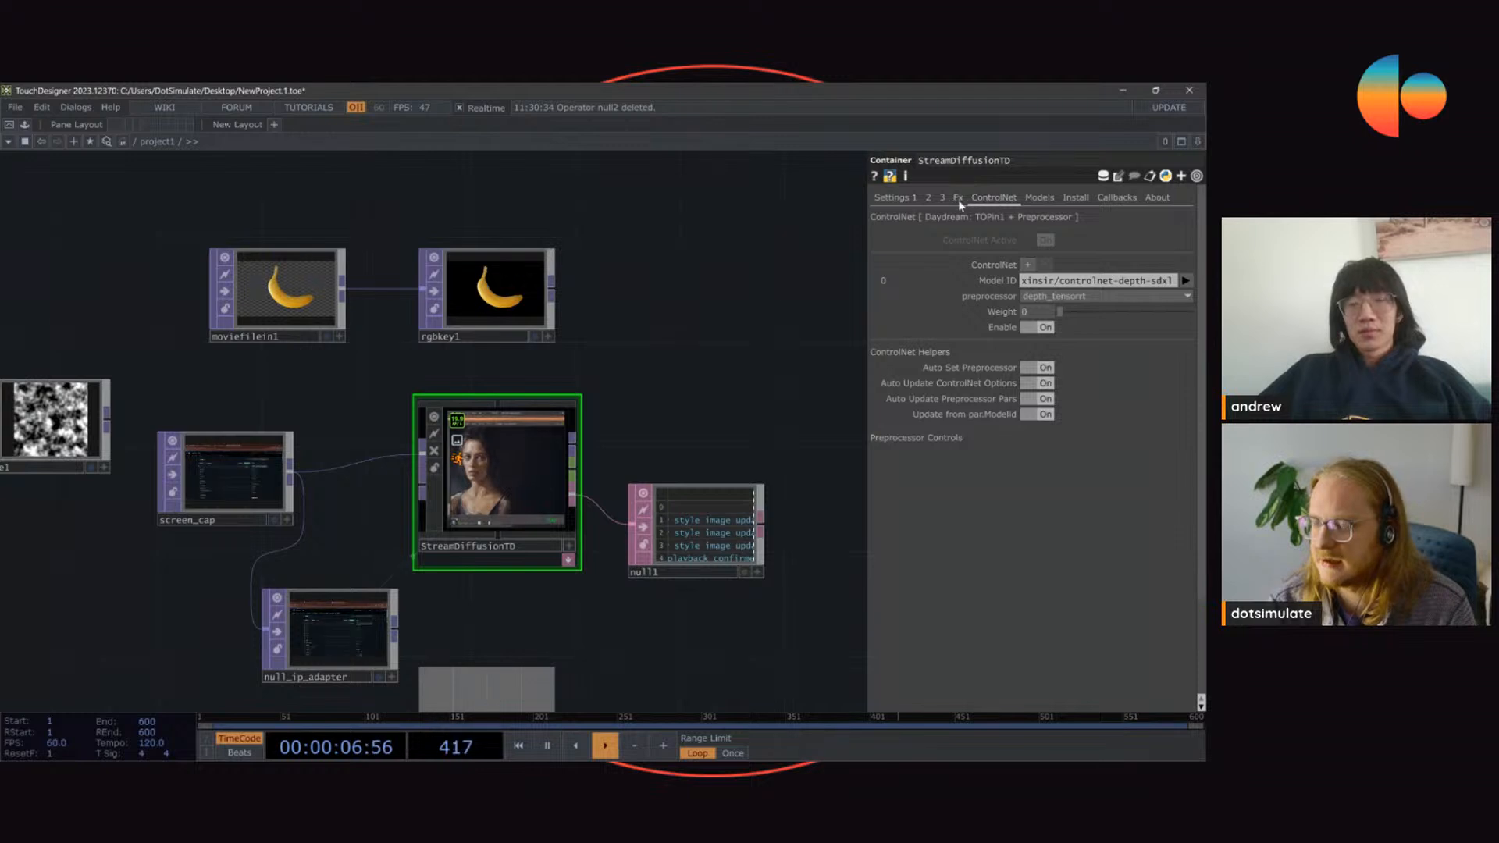
{"action": "left_click", "coordinate": [906, 198]}
{"action": "left_click", "coordinate": [1037, 272]}
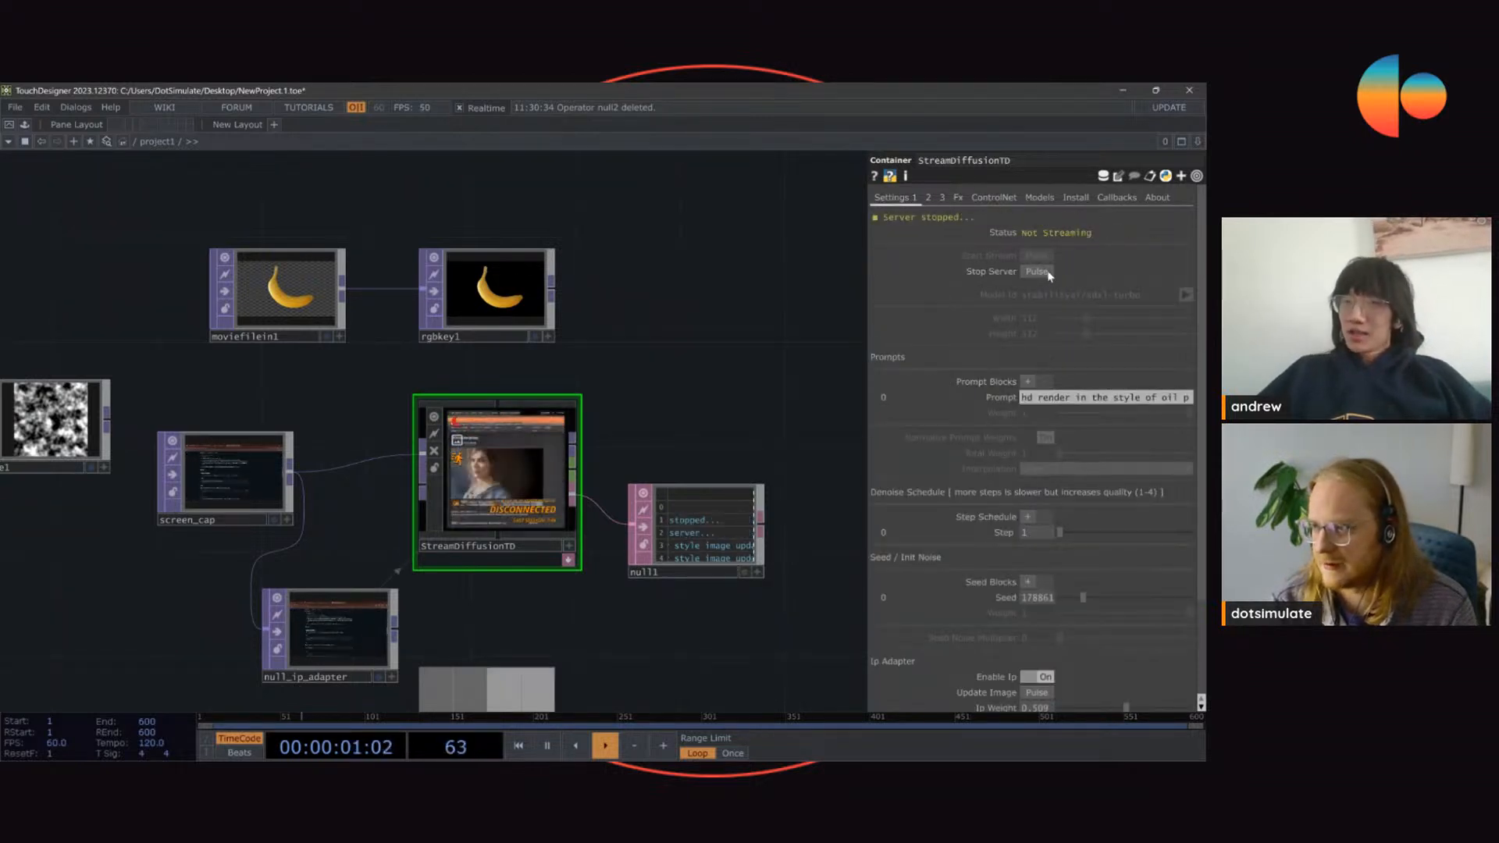
{"action": "scroll", "coordinate": [468, 515], "scroll_direction": "up", "scroll_amount": 4}
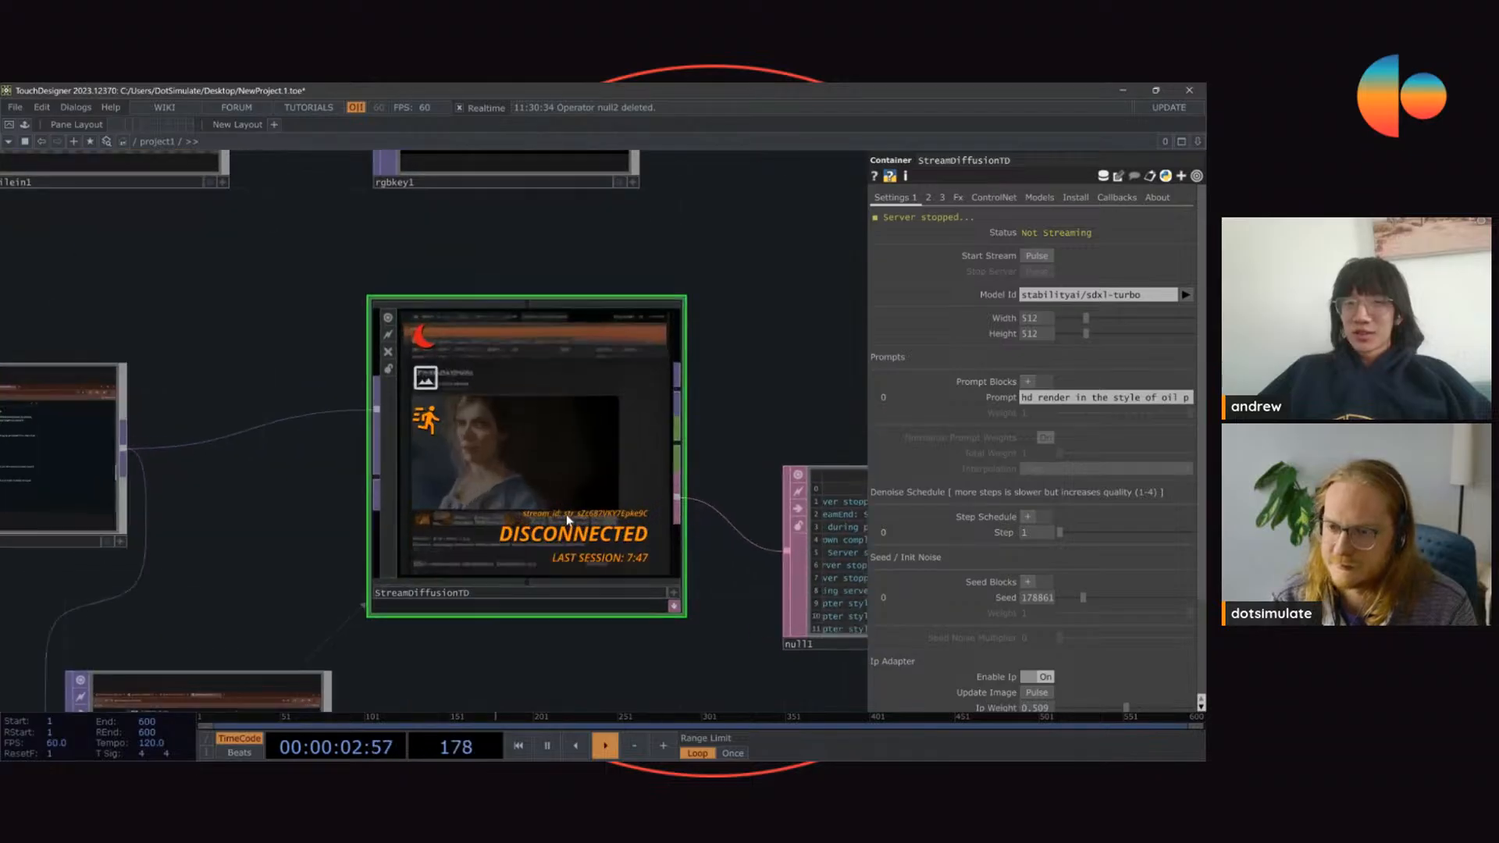
{"action": "left_click_drag", "start_coordinate": [762, 332], "coordinate": [732, 347]}
Step: Examine StreamDiffusionTD's ControlNet settings, including the available preprocessors, and its general stream settings
{"action": "left_click", "coordinate": [993, 198]}
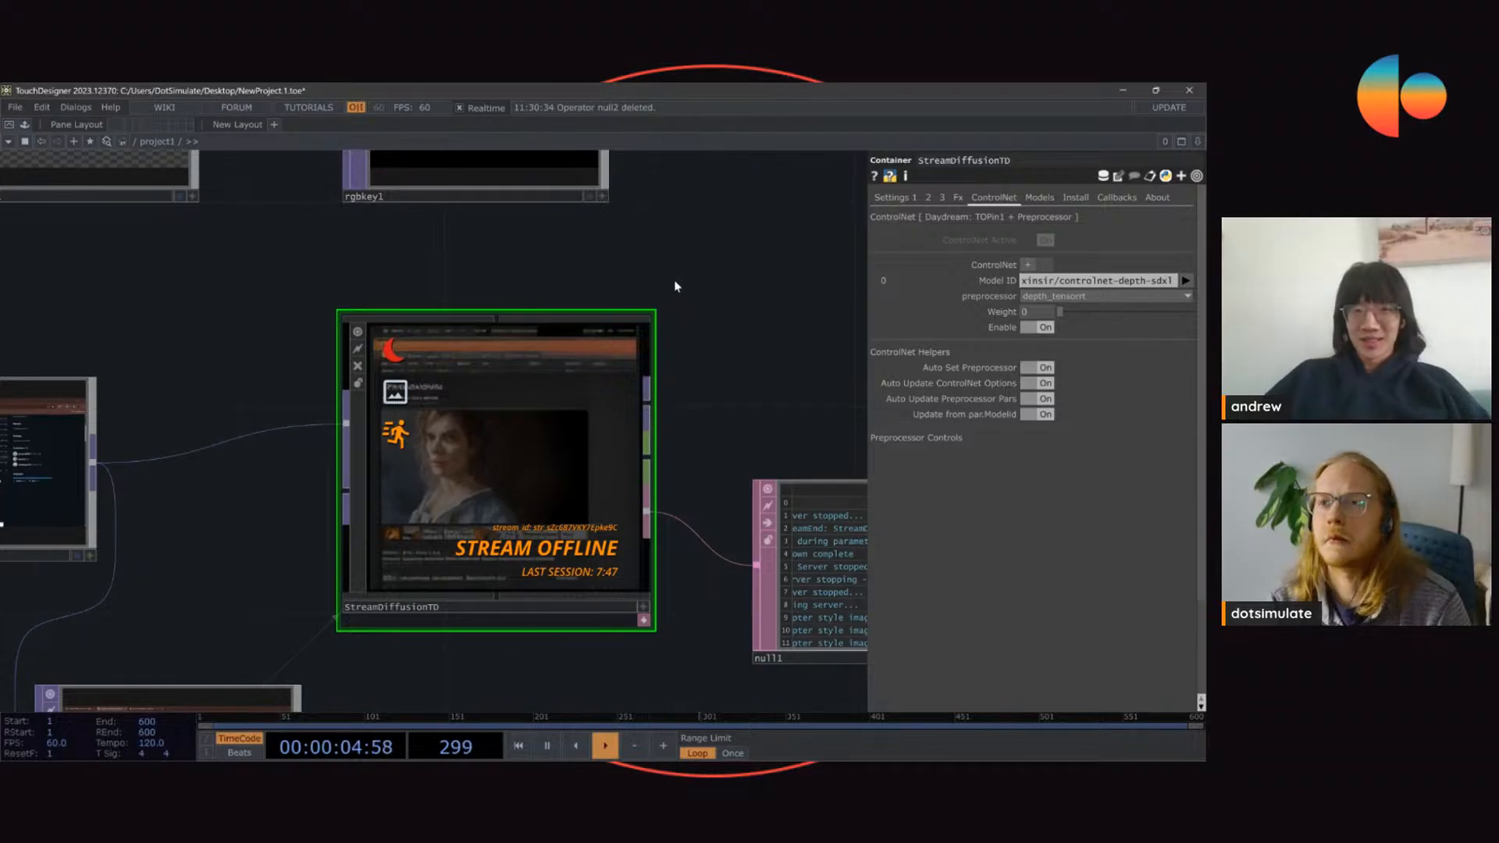
{"action": "left_click", "coordinate": [1076, 297]}
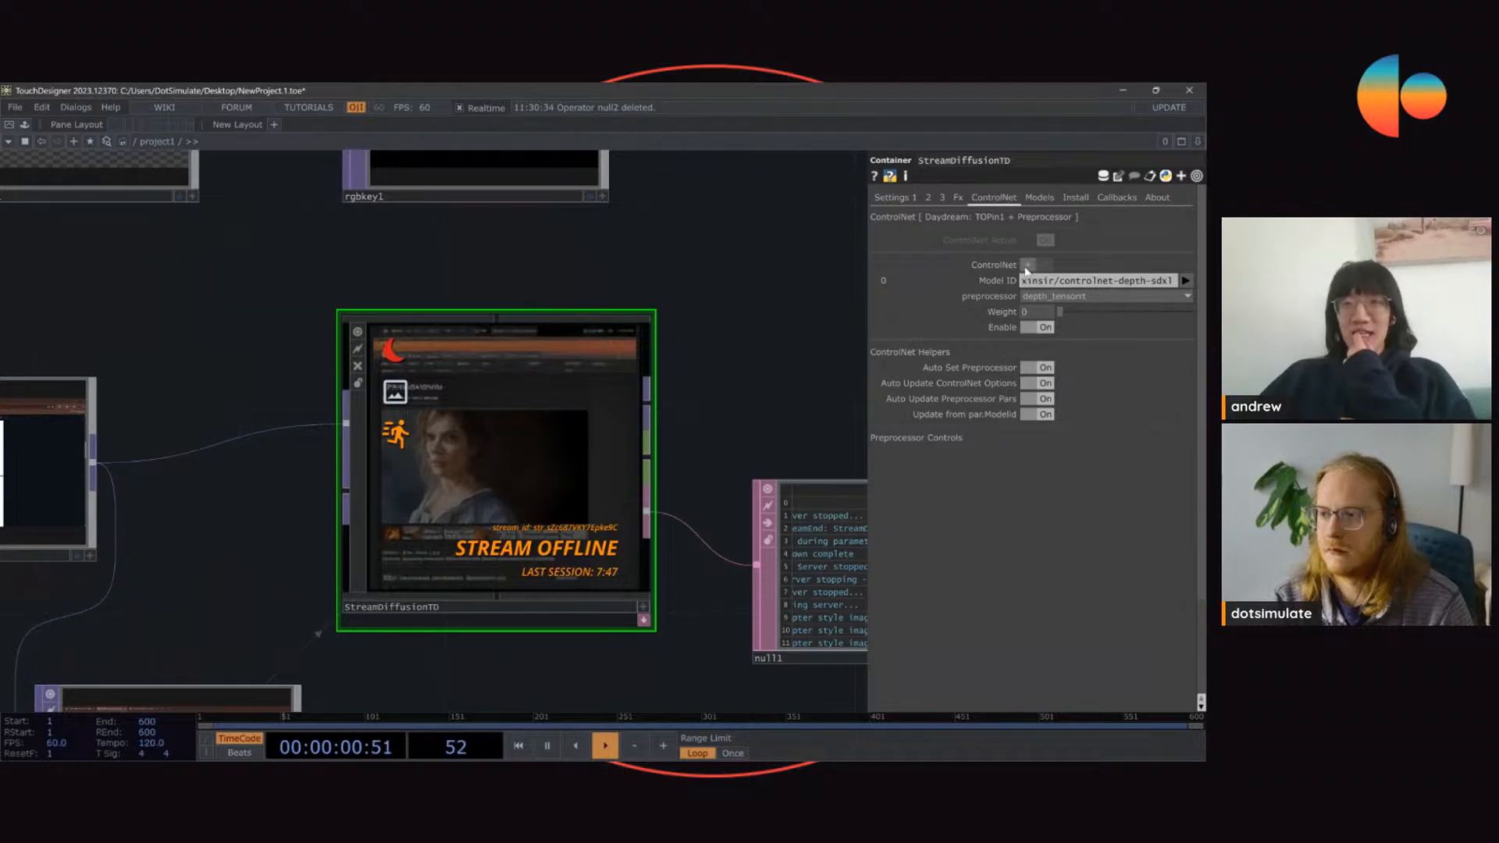
{"action": "left_click", "coordinate": [1091, 297]}
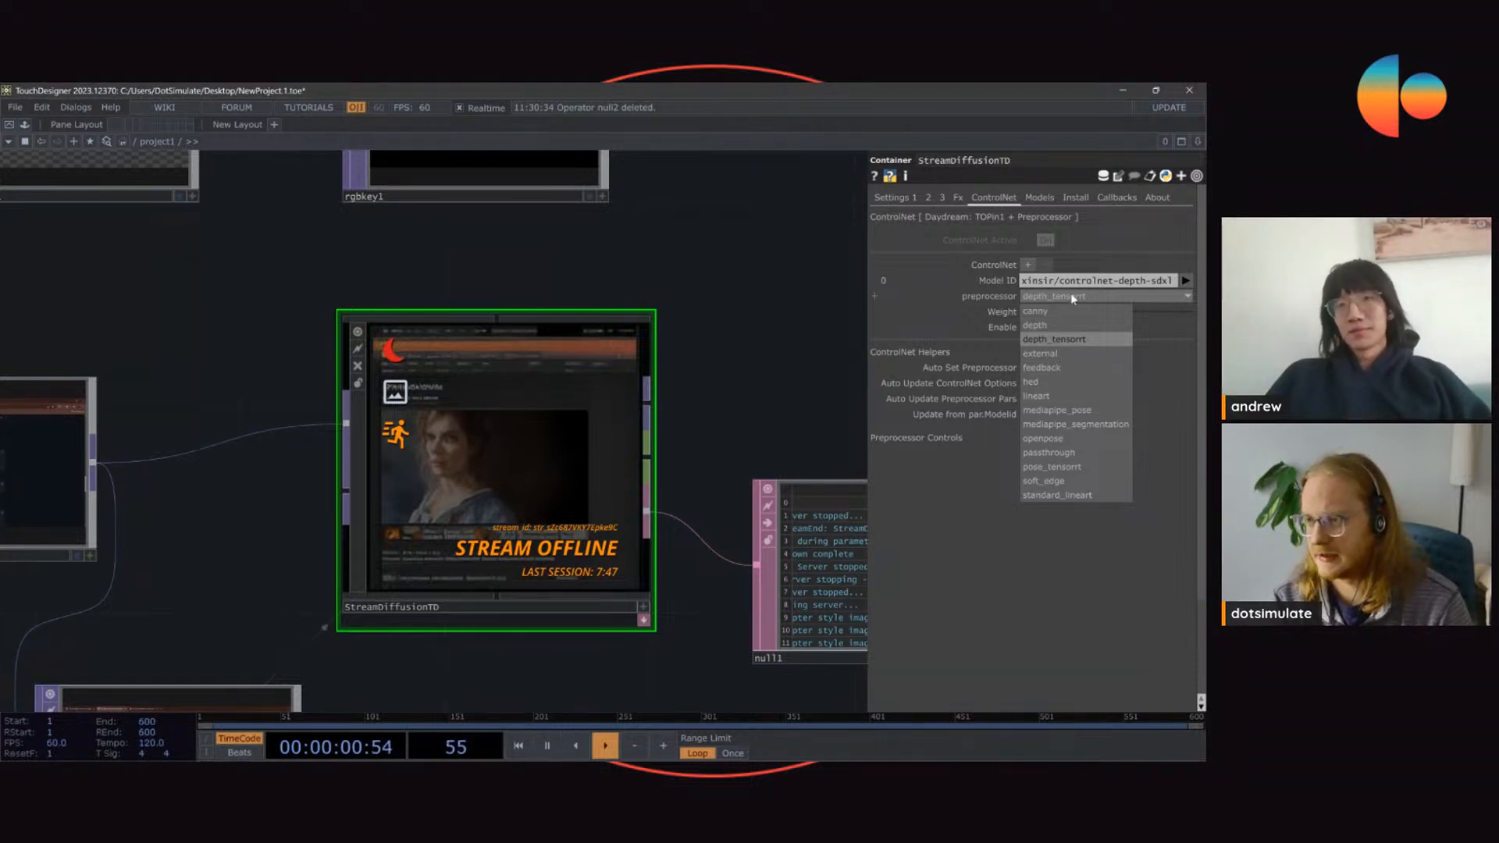
{"action": "left_click", "coordinate": [1069, 296]}
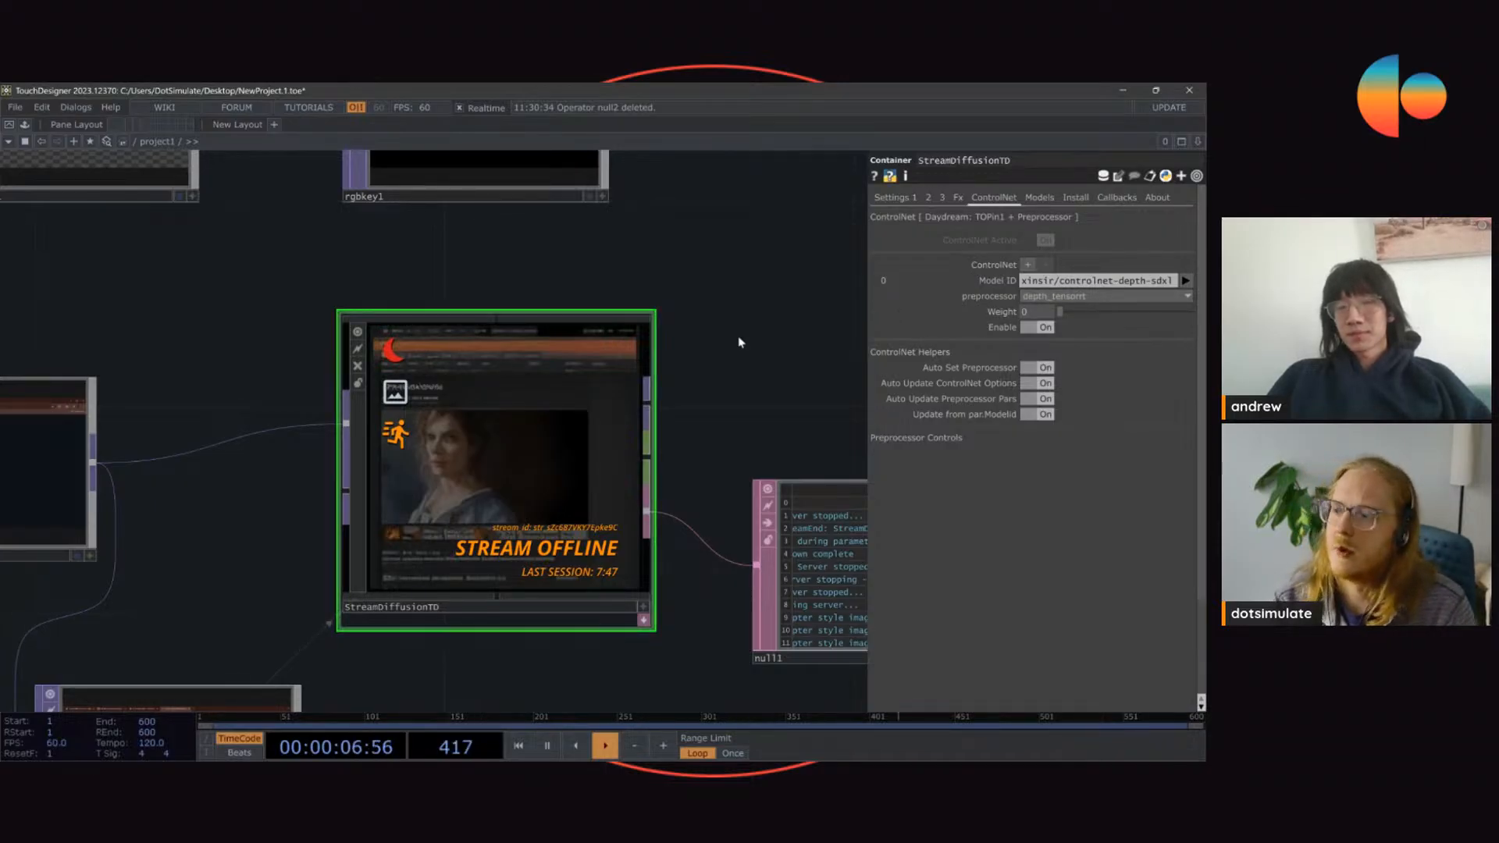
{"action": "left_click", "coordinate": [883, 197]}
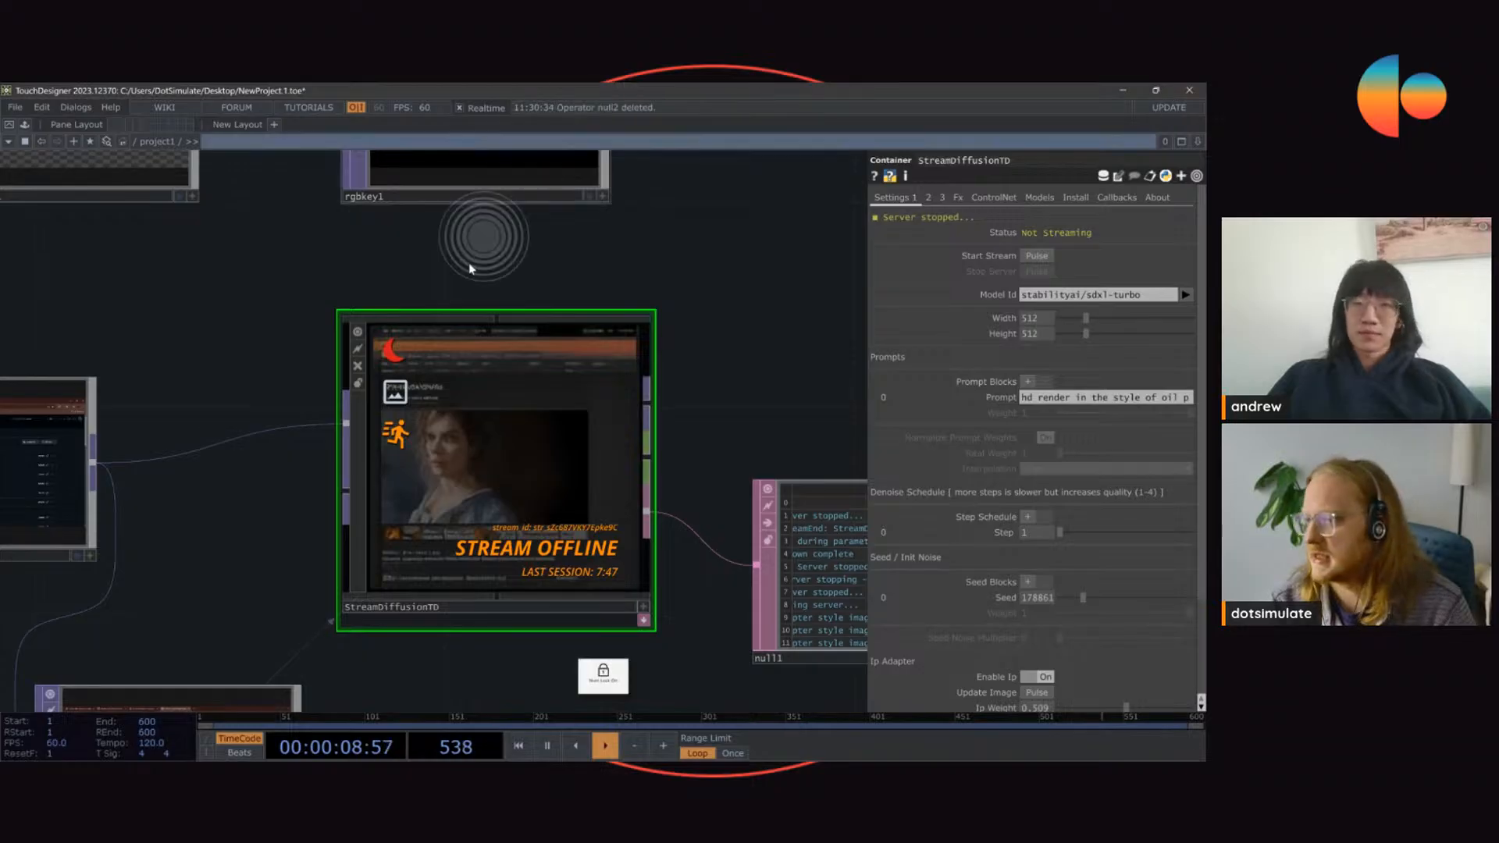
{"action": "left_click", "coordinate": [1015, 199]}
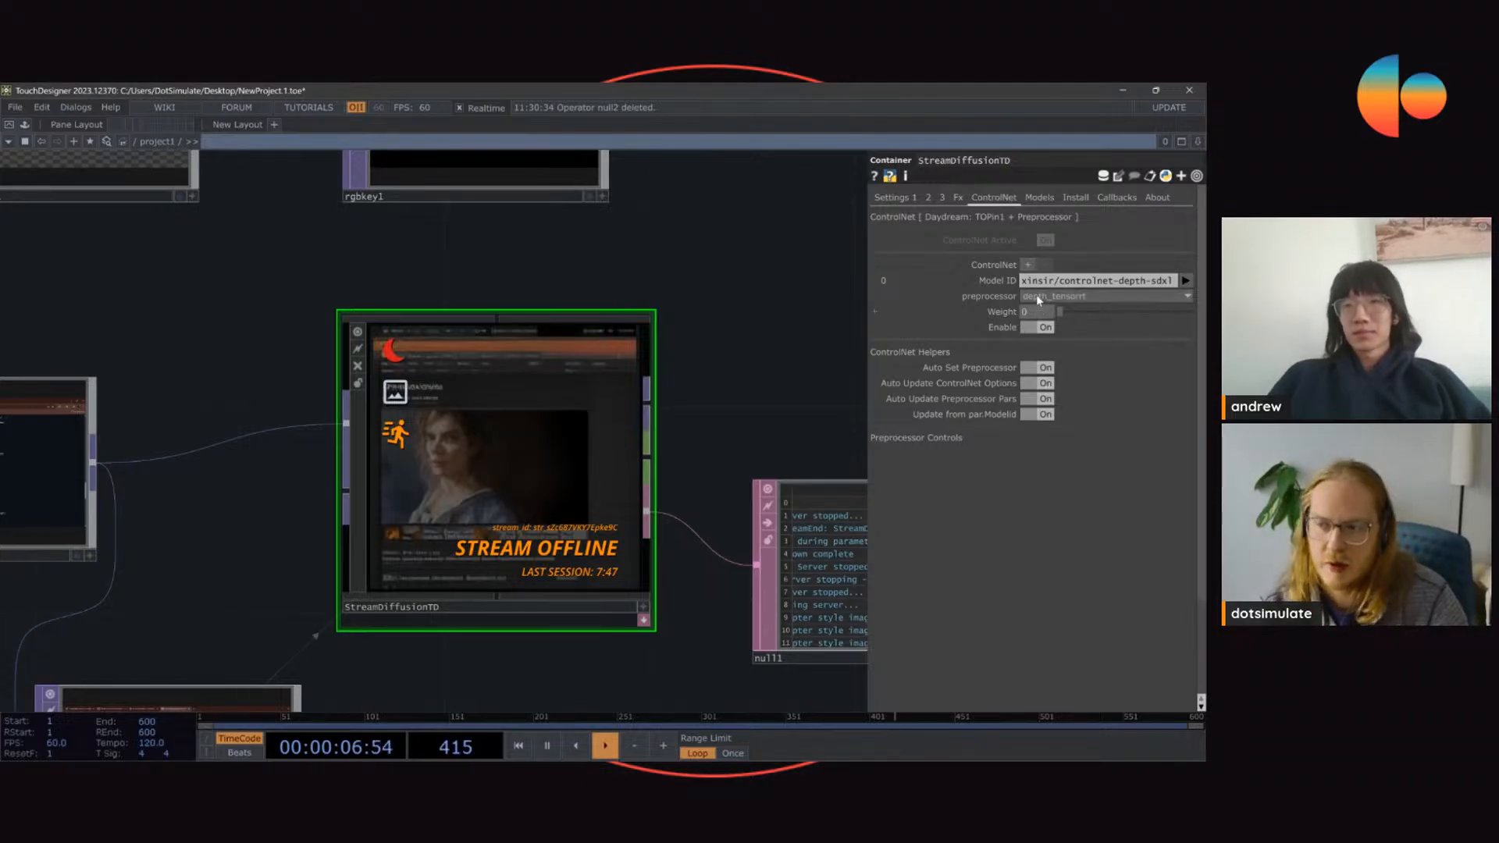
Step: Try adding two extra ControlNet blocks, and remove them again
{"action": "left_click", "coordinate": [1028, 265]}
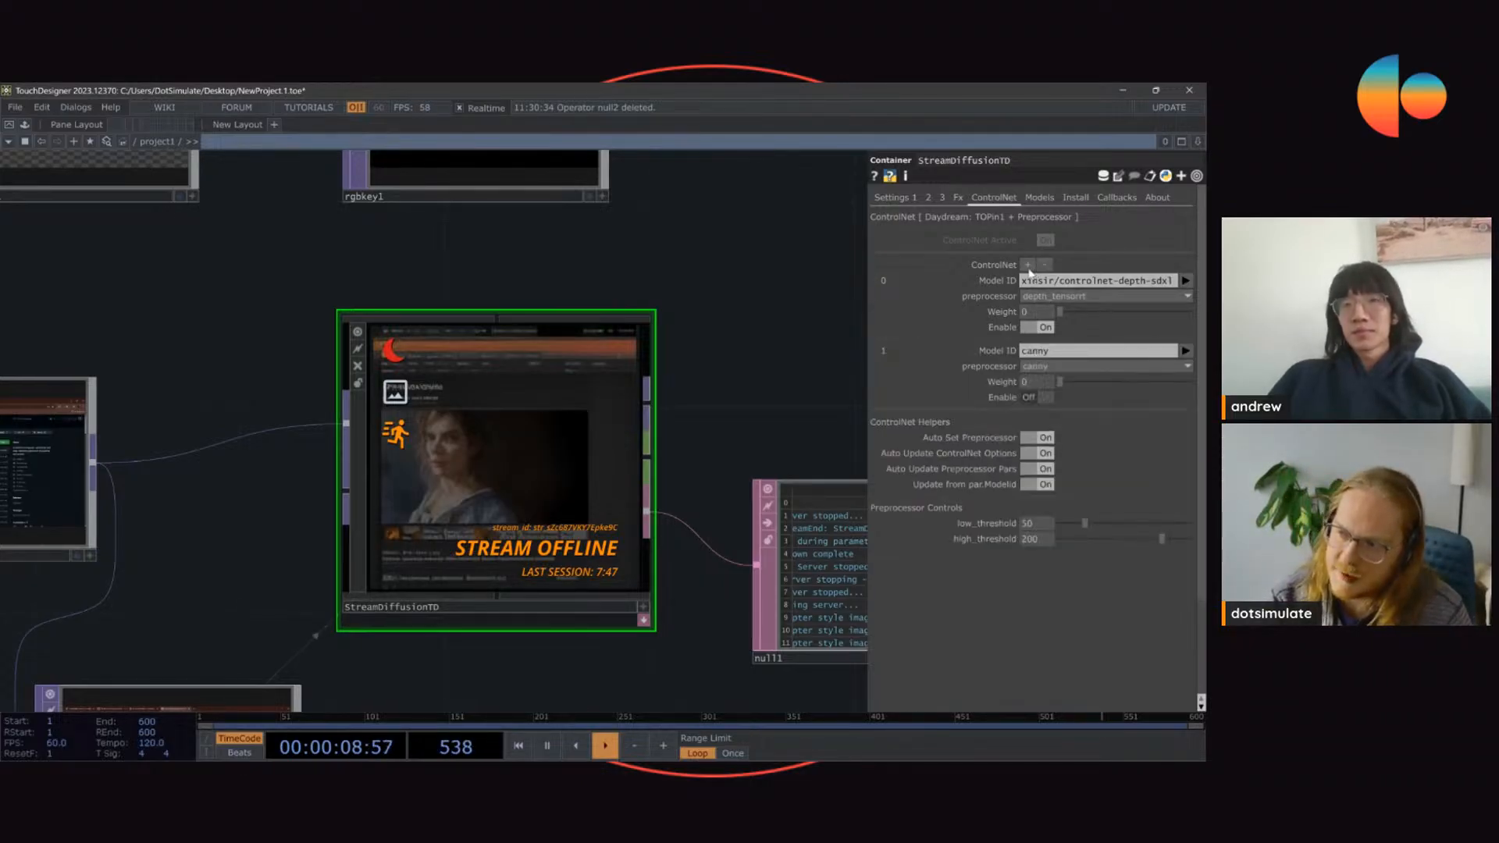
{"action": "left_click", "coordinate": [1028, 265]}
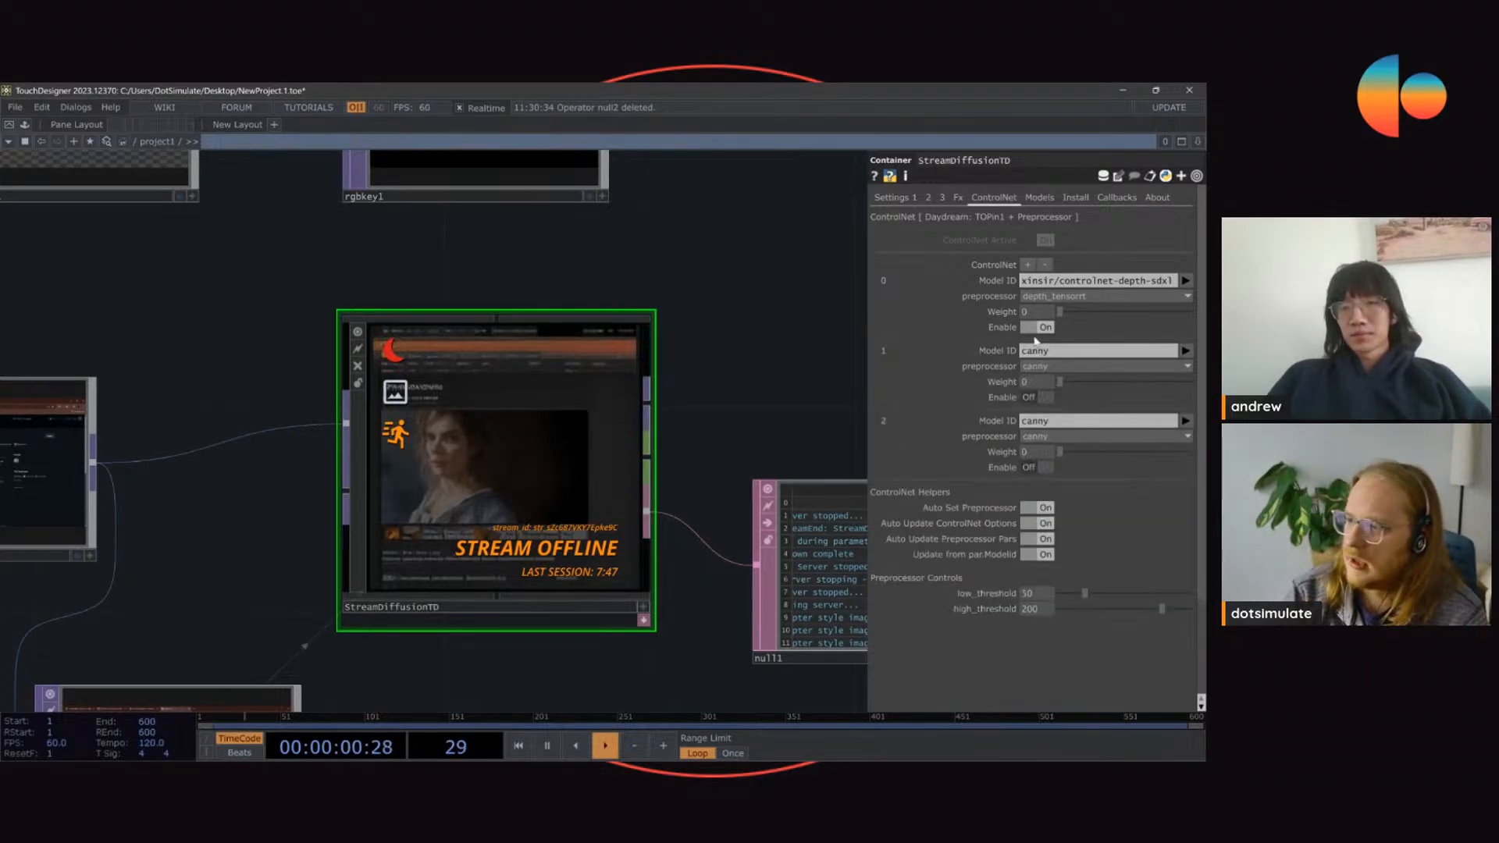
{"action": "left_click", "coordinate": [1045, 264]}
{"action": "left_click", "coordinate": [1045, 264]}
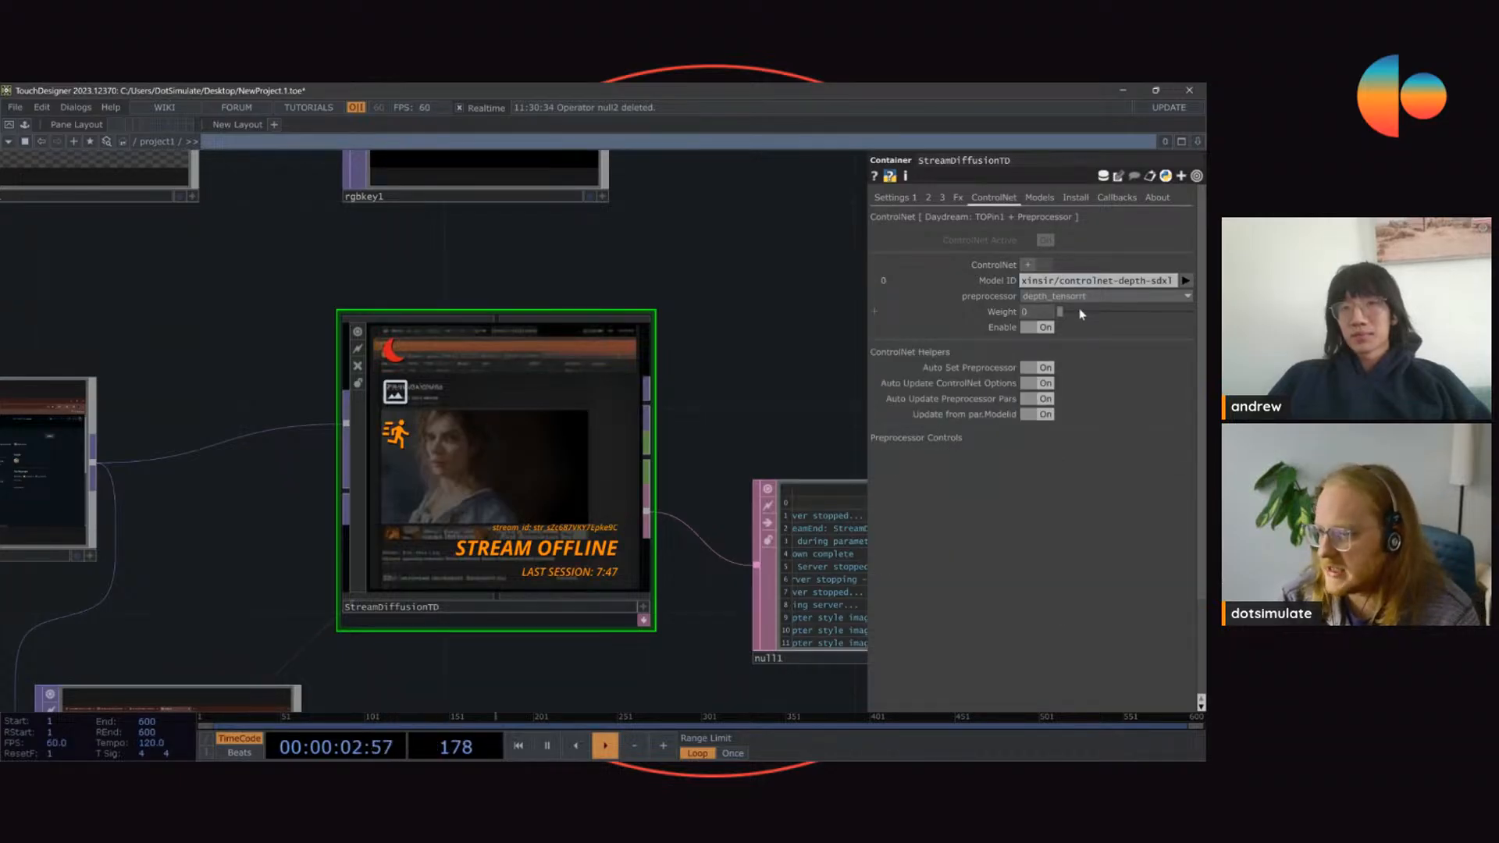
{"action": "left_click", "coordinate": [889, 199]}
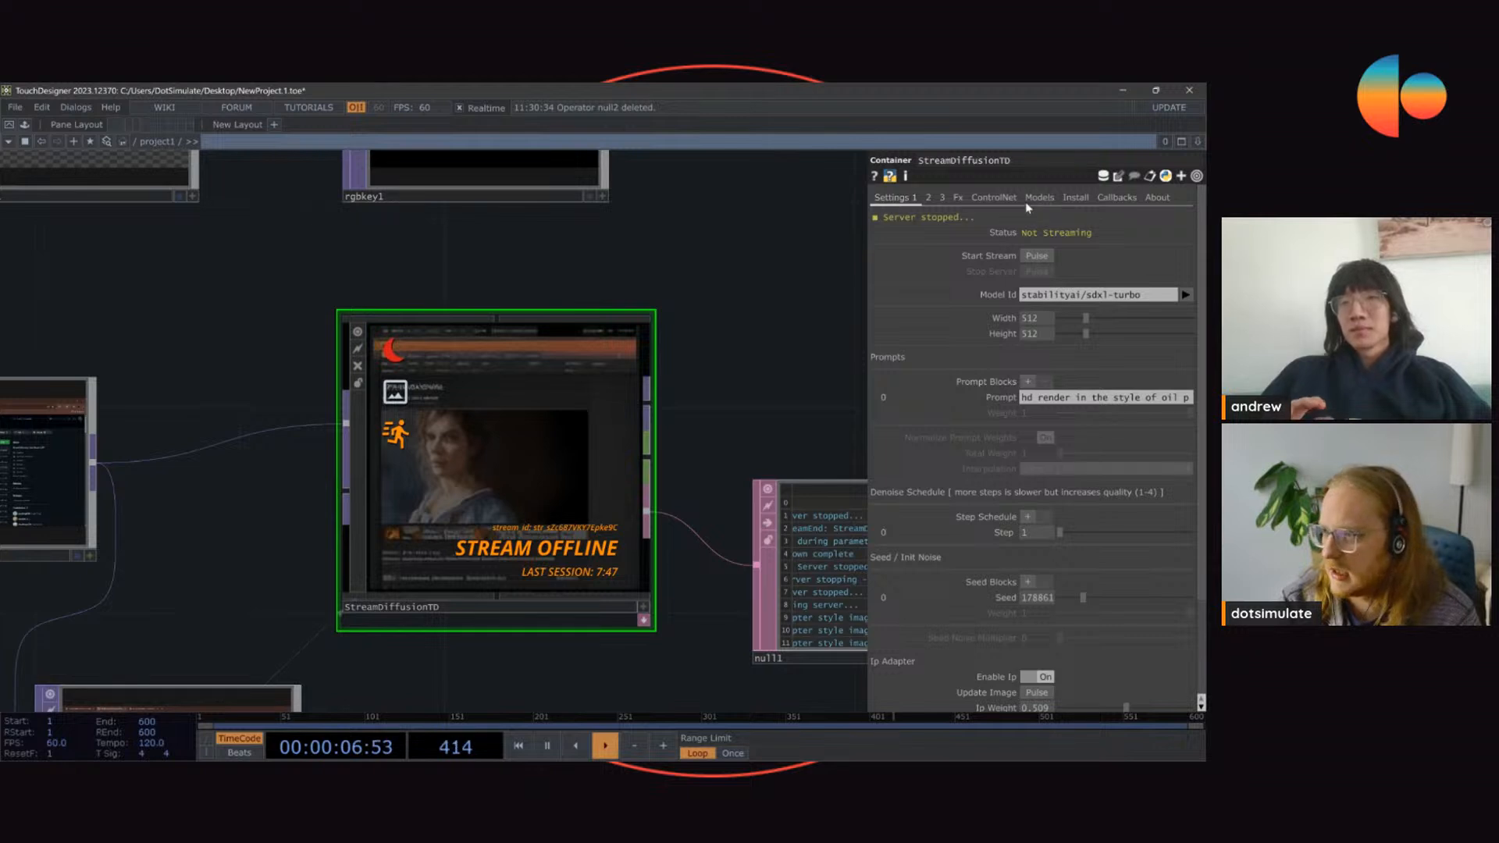
{"action": "left_click", "coordinate": [994, 197]}
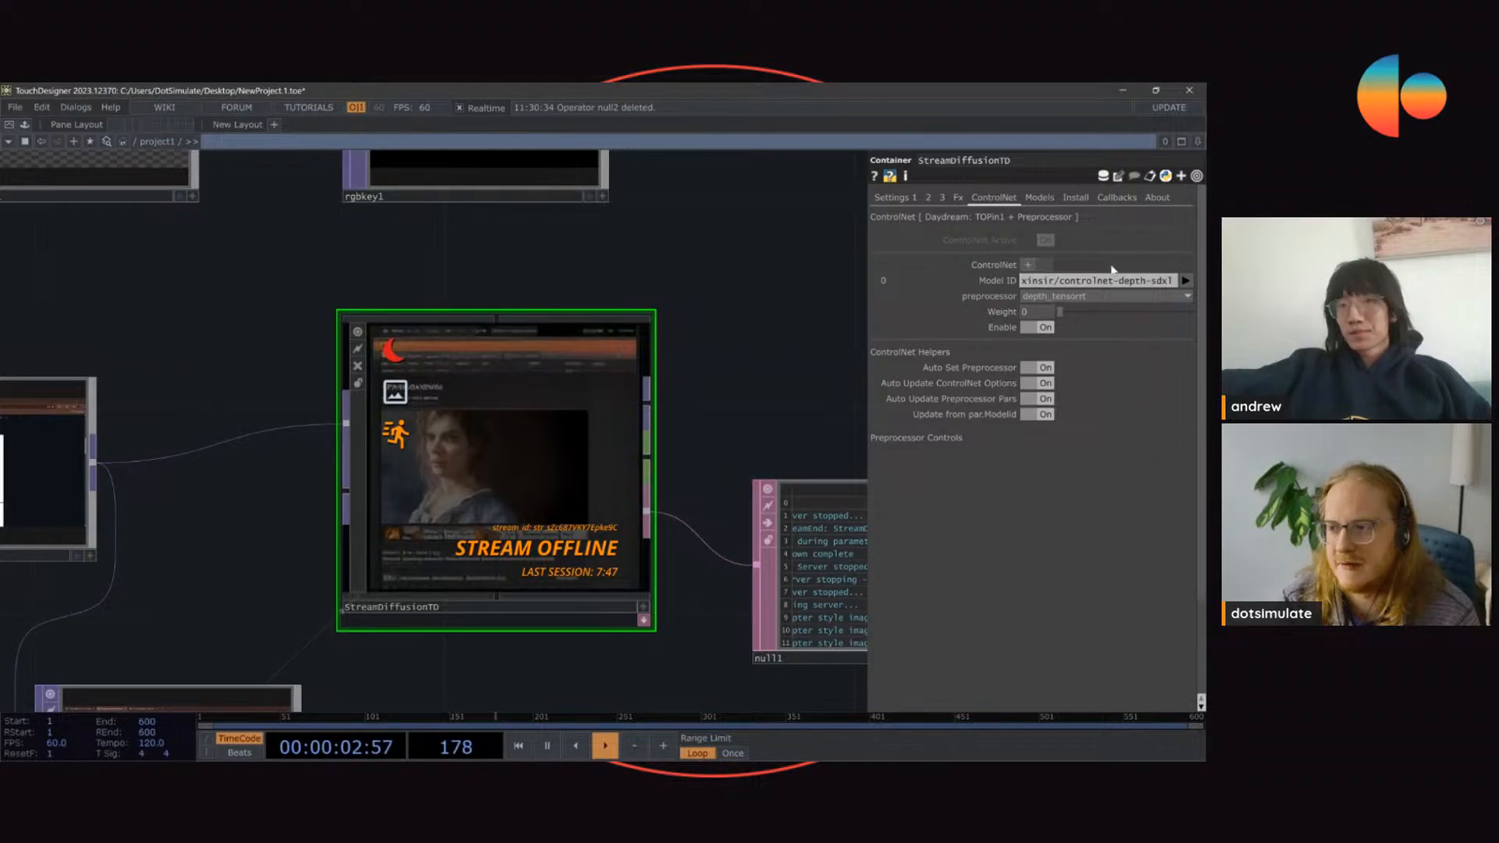
Step: Add two ControlNet blocks, assign the Canny model to block 1 and the Tile model to block 2, and enable both
{"action": "double_click", "coordinate": [1028, 265]}
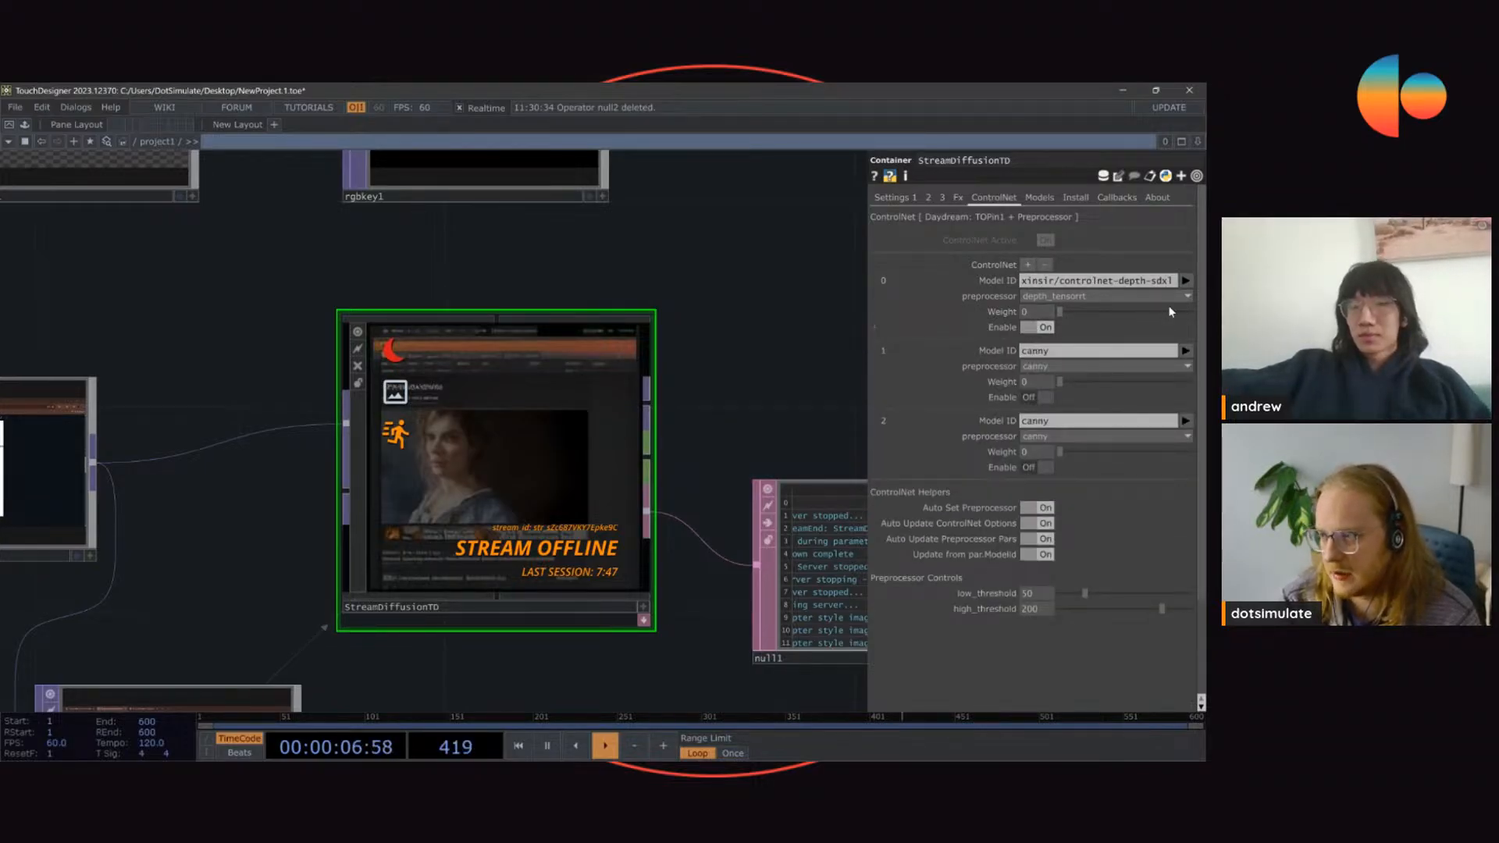
{"action": "left_click", "coordinate": [1185, 351]}
{"action": "left_click", "coordinate": [1184, 380]}
{"action": "left_click", "coordinate": [1185, 421]}
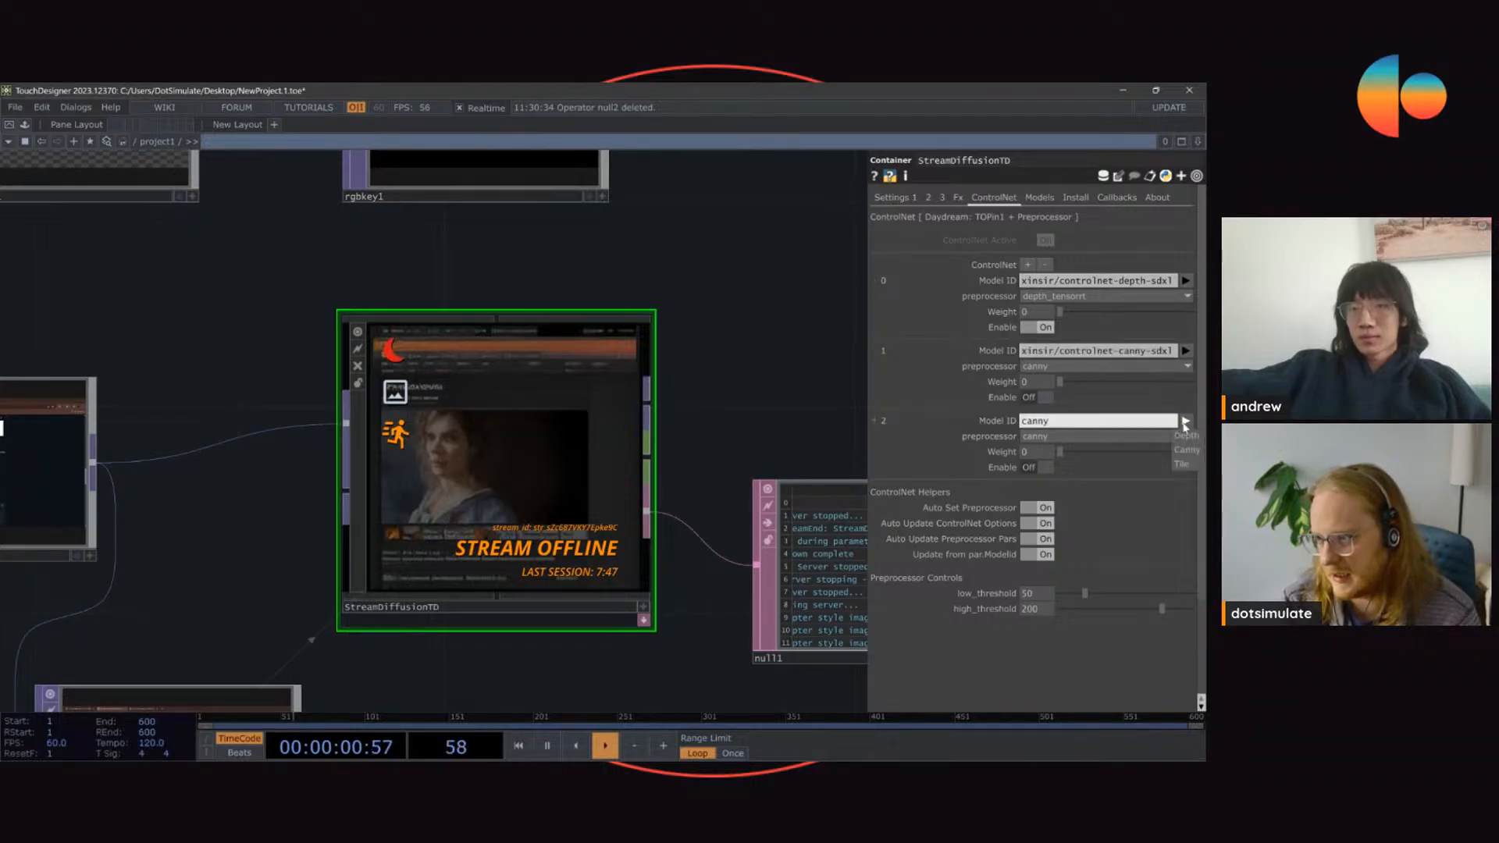
{"action": "left_click", "coordinate": [1179, 464]}
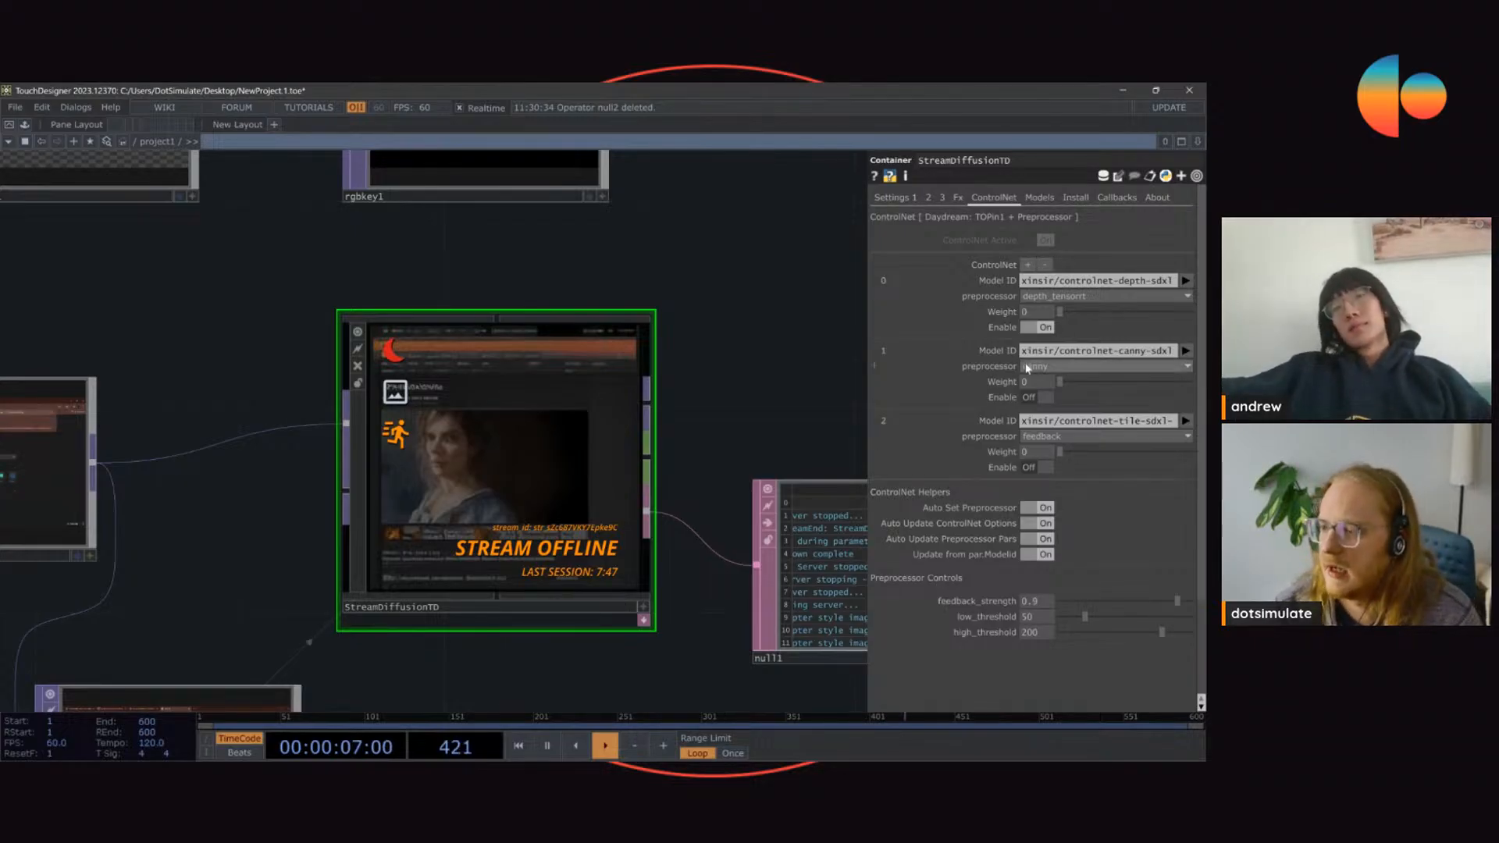
{"action": "left_click", "coordinate": [1038, 398]}
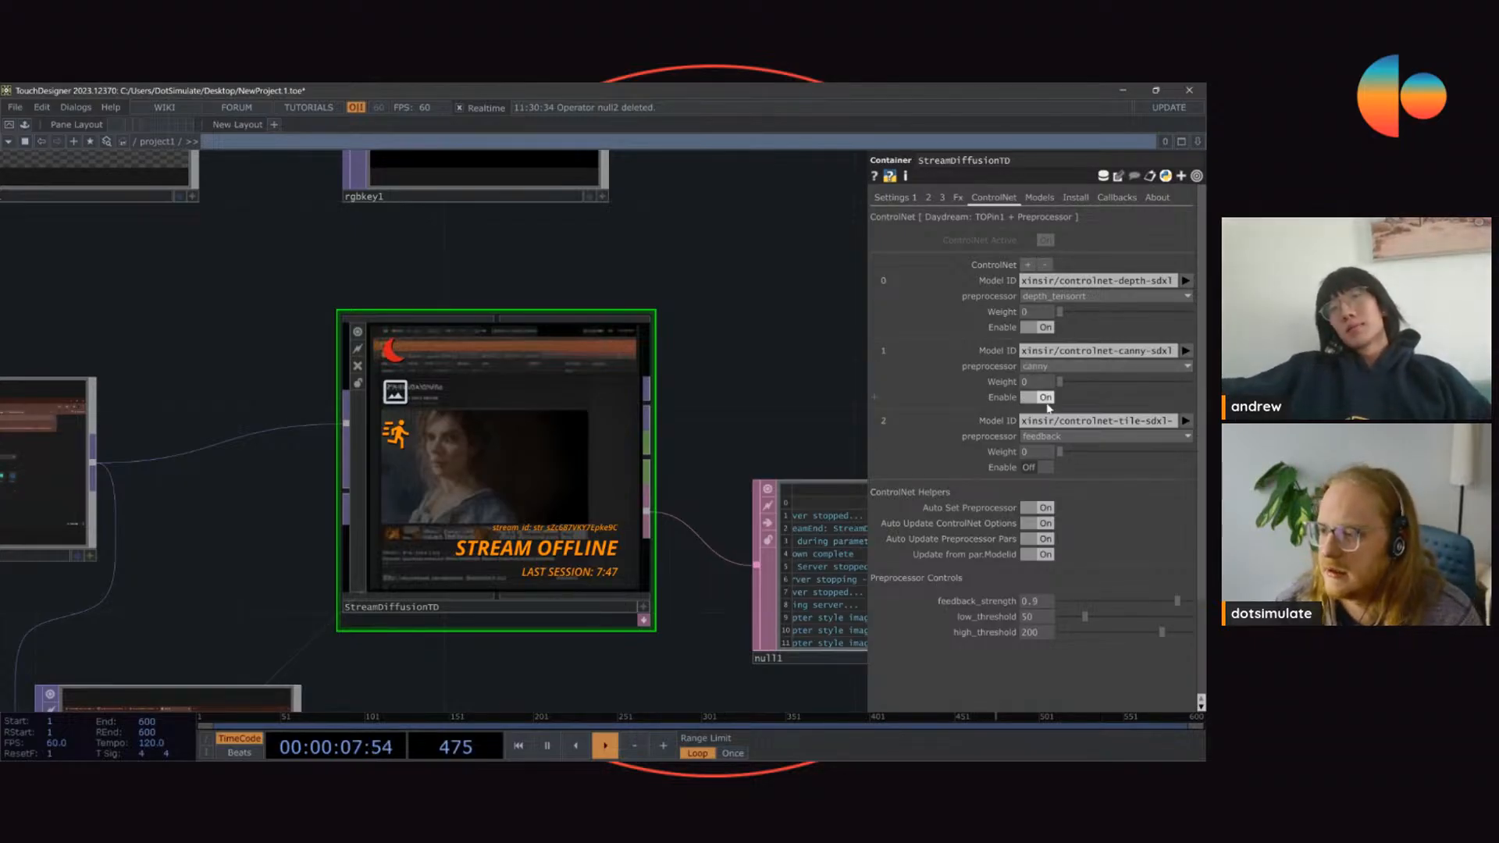
{"action": "left_click", "coordinate": [1044, 468]}
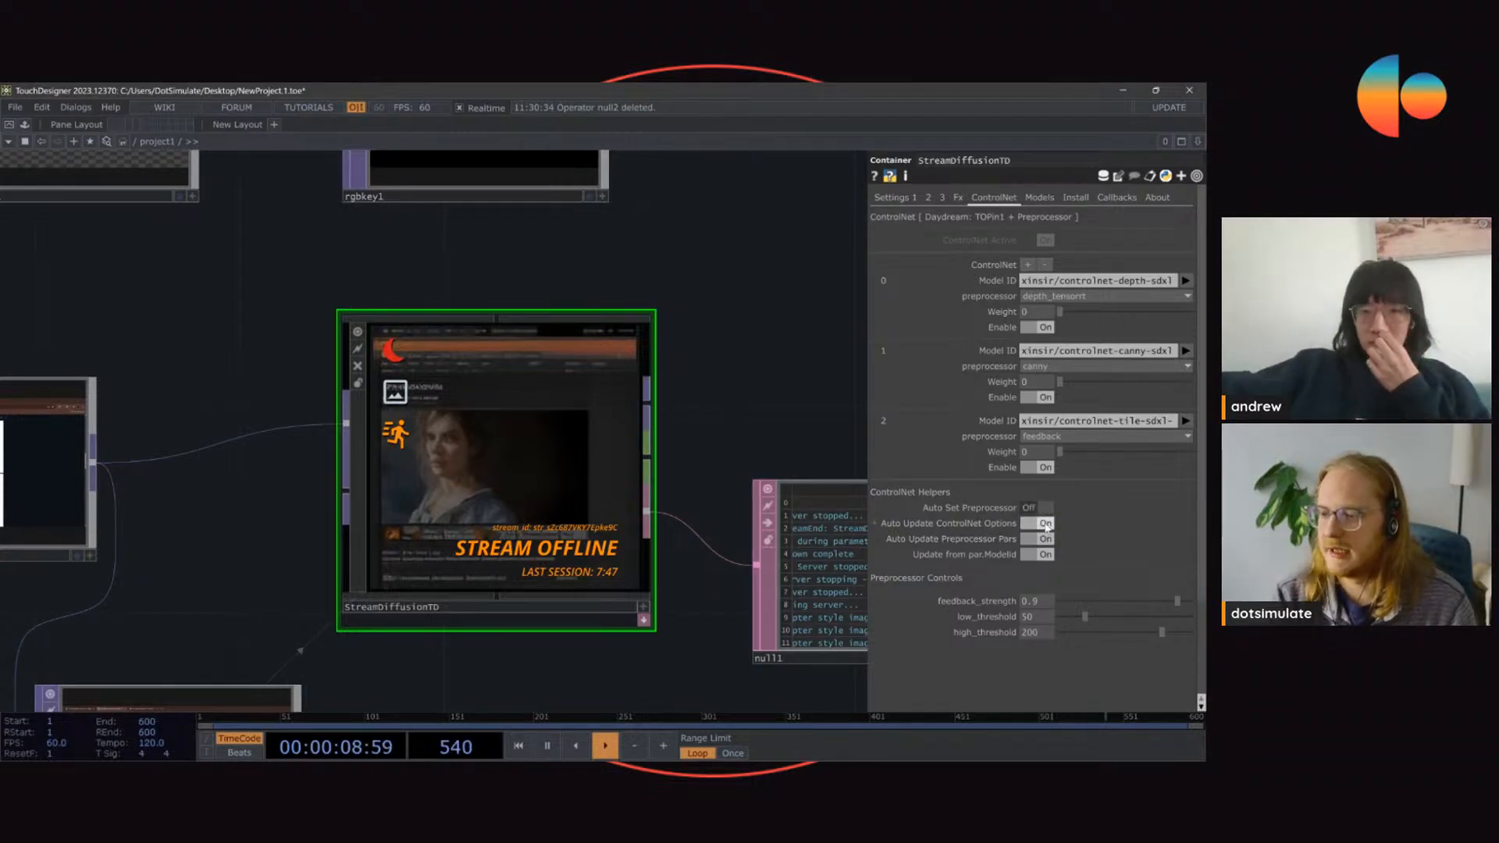
Step: Turn off all four ControlNet helpers and set block 0's model to xinsir/controlnet-canny-sdxl-1.0
{"action": "left_click_drag", "start_coordinate": [1046, 524], "coordinate": [1046, 555]}
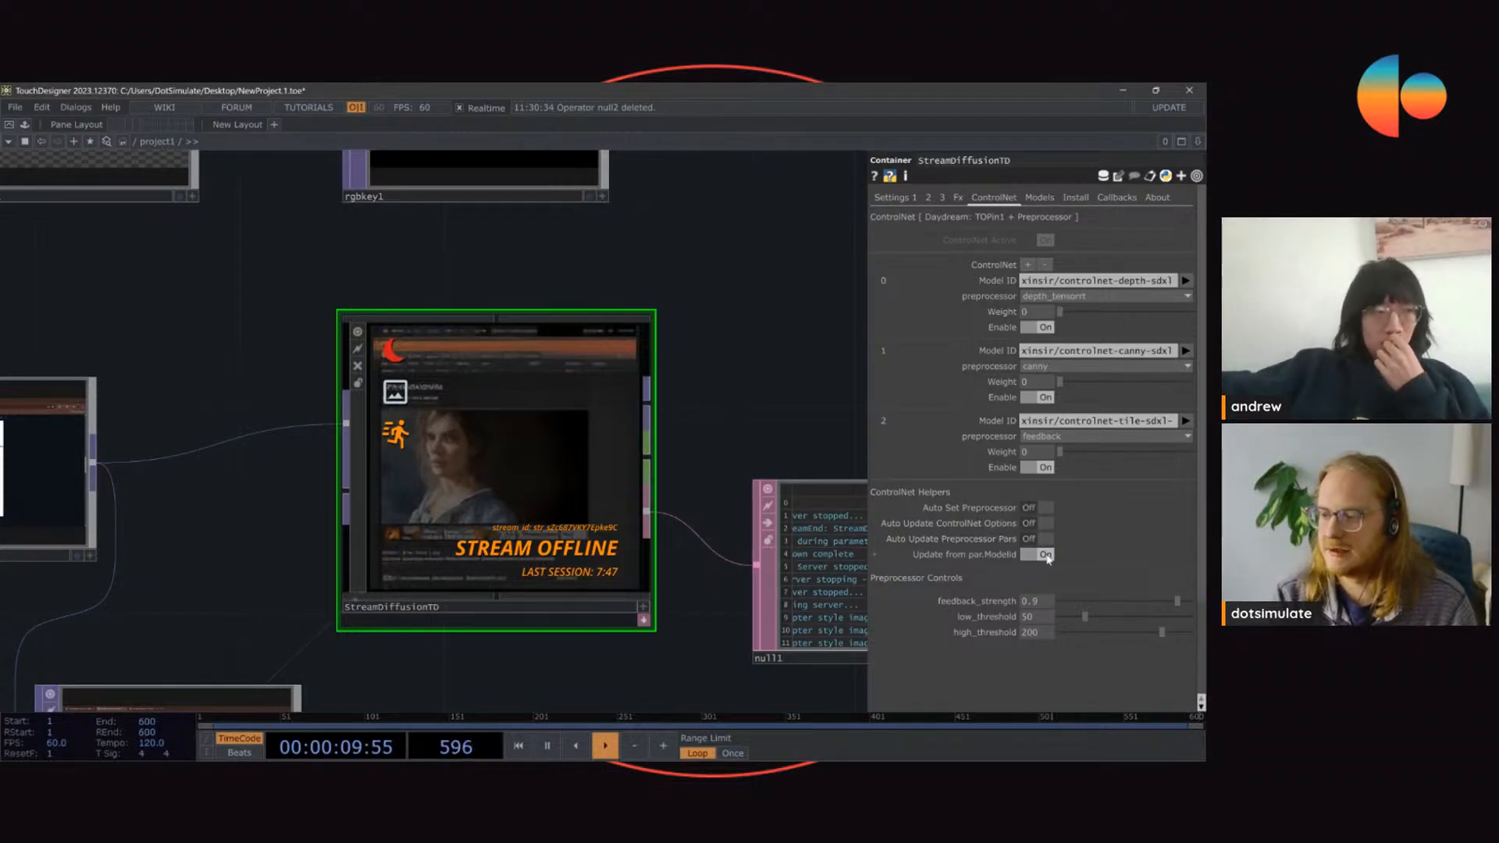
{"action": "left_click", "coordinate": [1185, 297]}
{"action": "left_click", "coordinate": [1187, 311]}
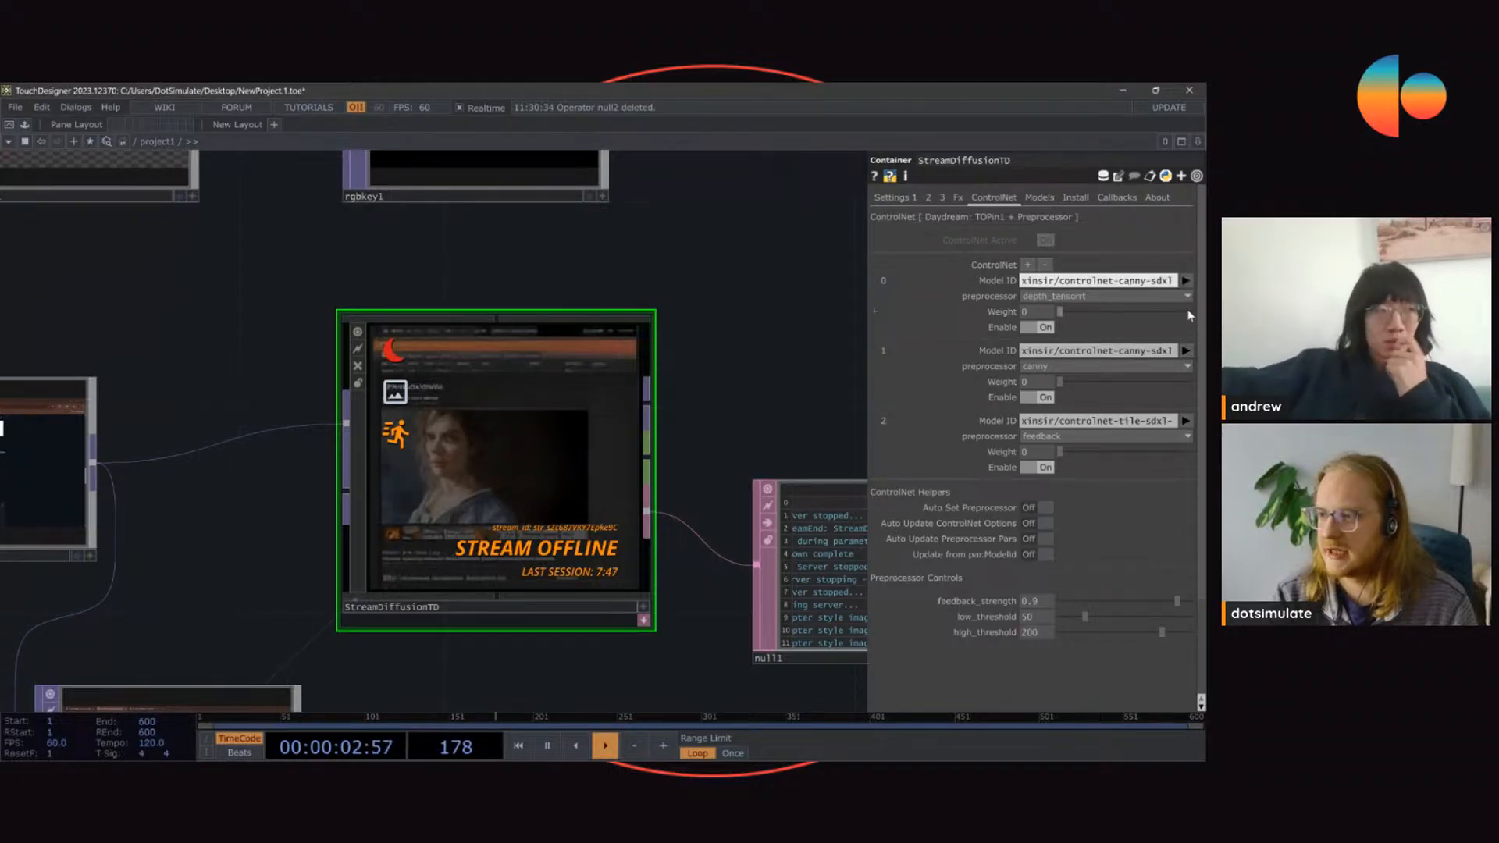
{"action": "left_click", "coordinate": [1046, 297]}
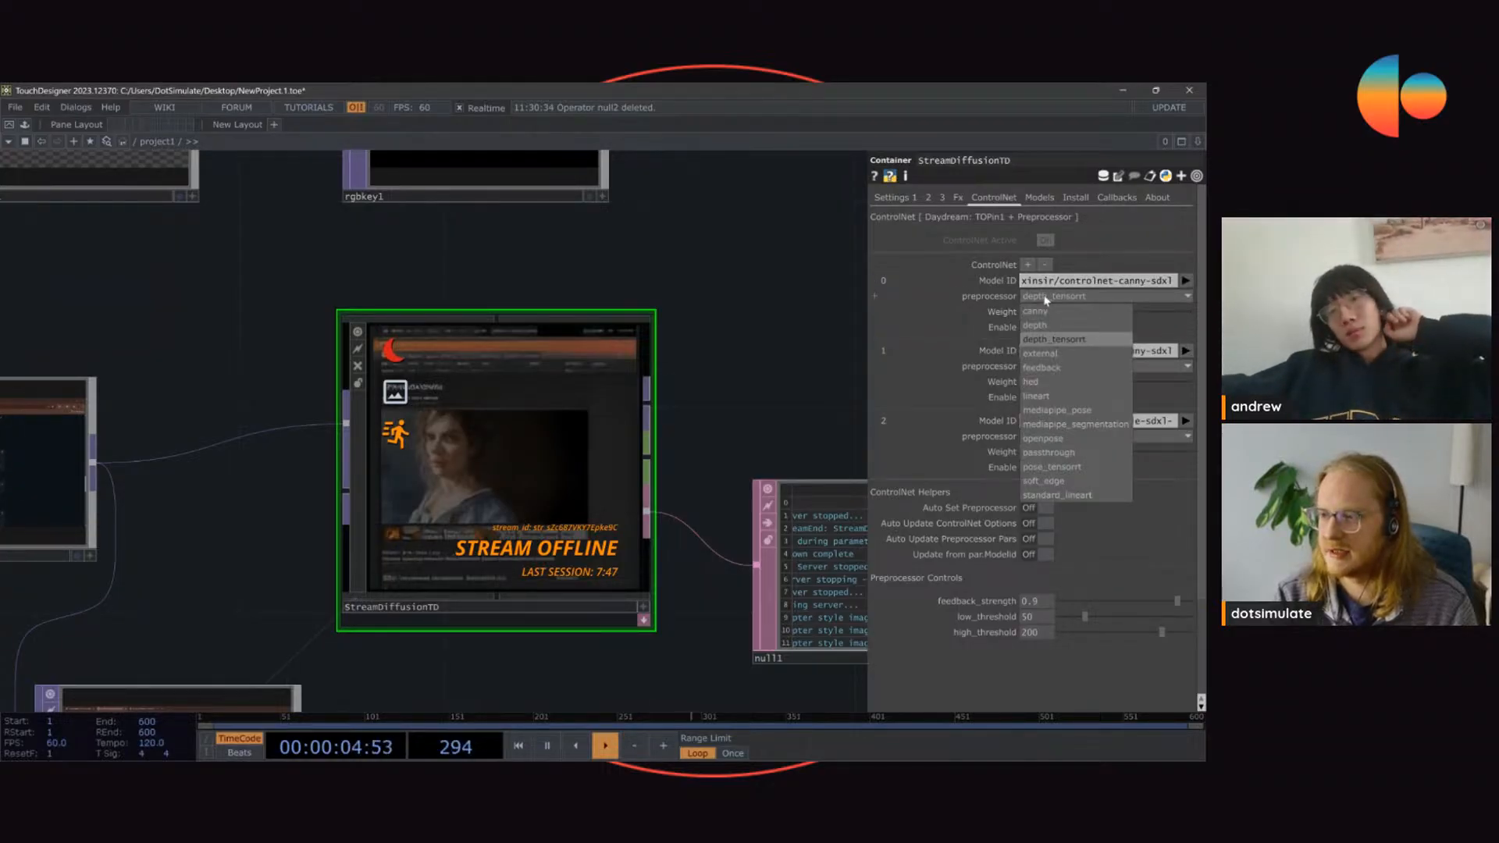
{"action": "left_click", "coordinate": [1046, 297]}
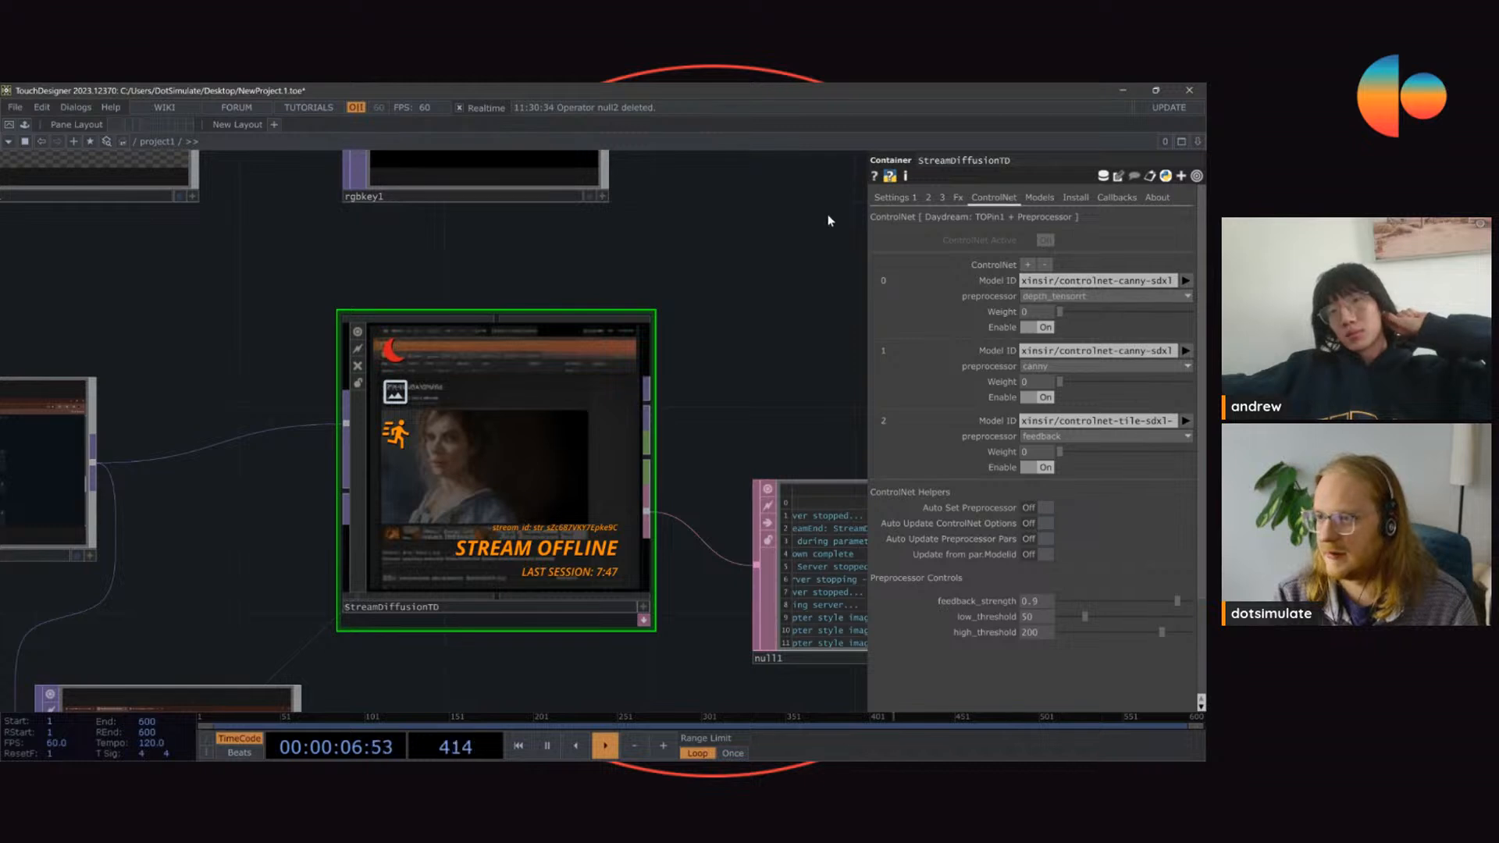
Step: Change StreamDiffusionTD's base model to stabilityai/sd-turbo while the ControlNet helpers are off
{"action": "left_click", "coordinate": [893, 198]}
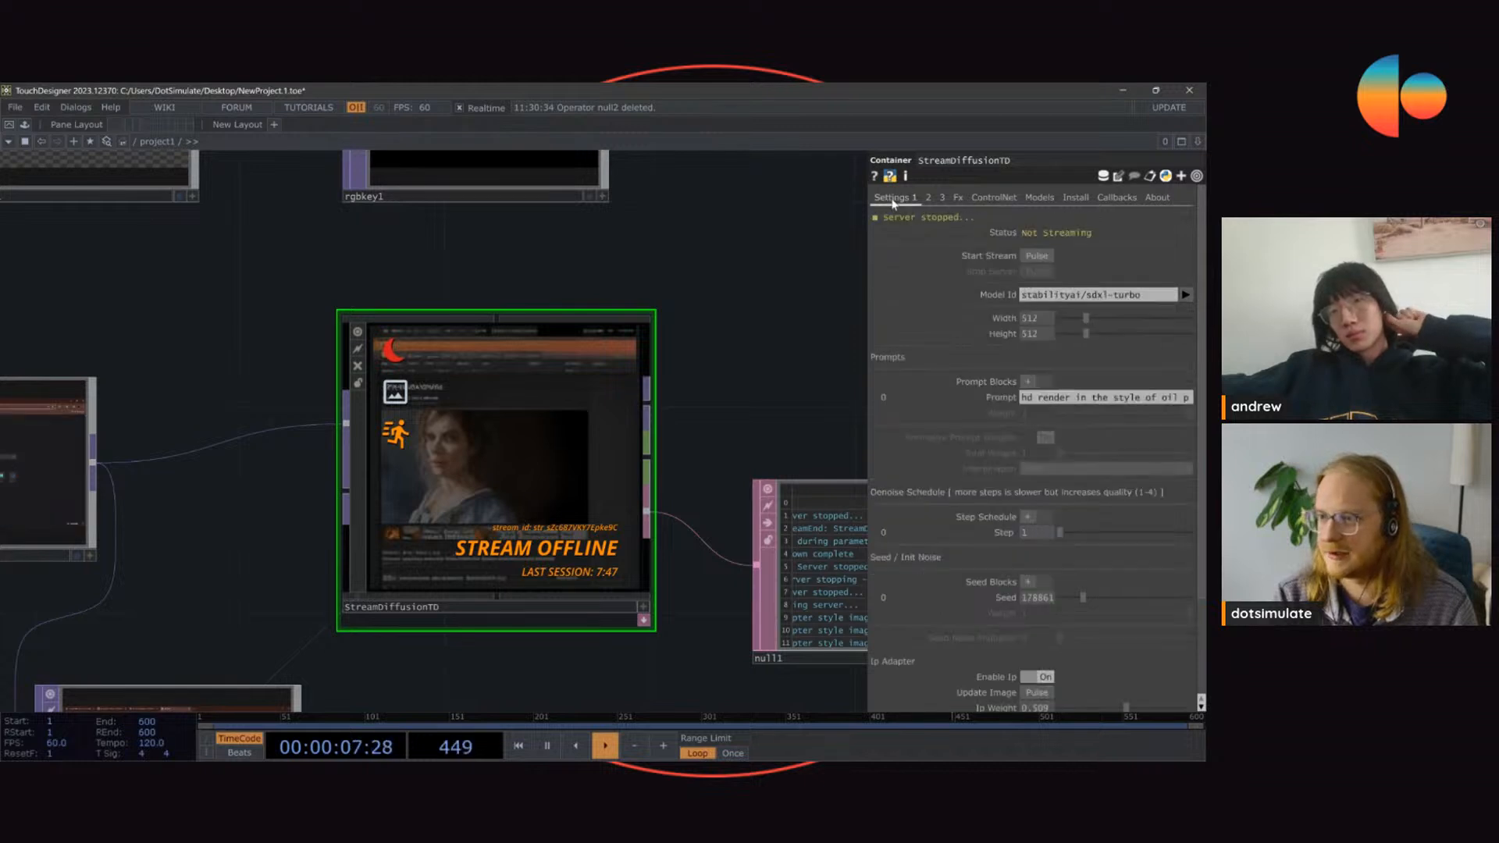
{"action": "left_click", "coordinate": [1185, 294]}
{"action": "left_click", "coordinate": [1130, 301]}
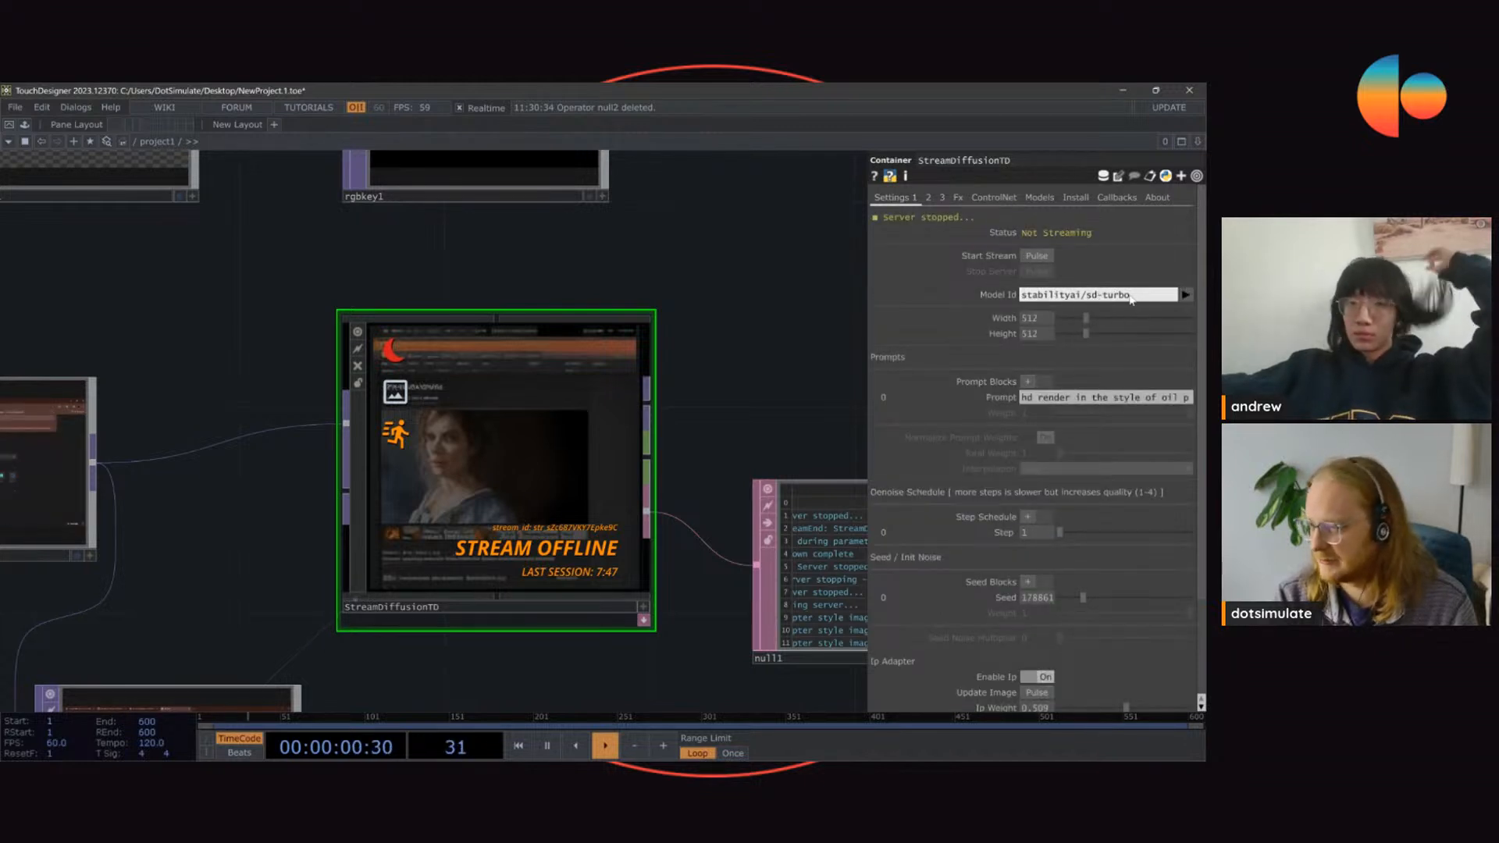
Step: Turn all four ControlNet helpers back on
{"action": "left_click", "coordinate": [998, 198]}
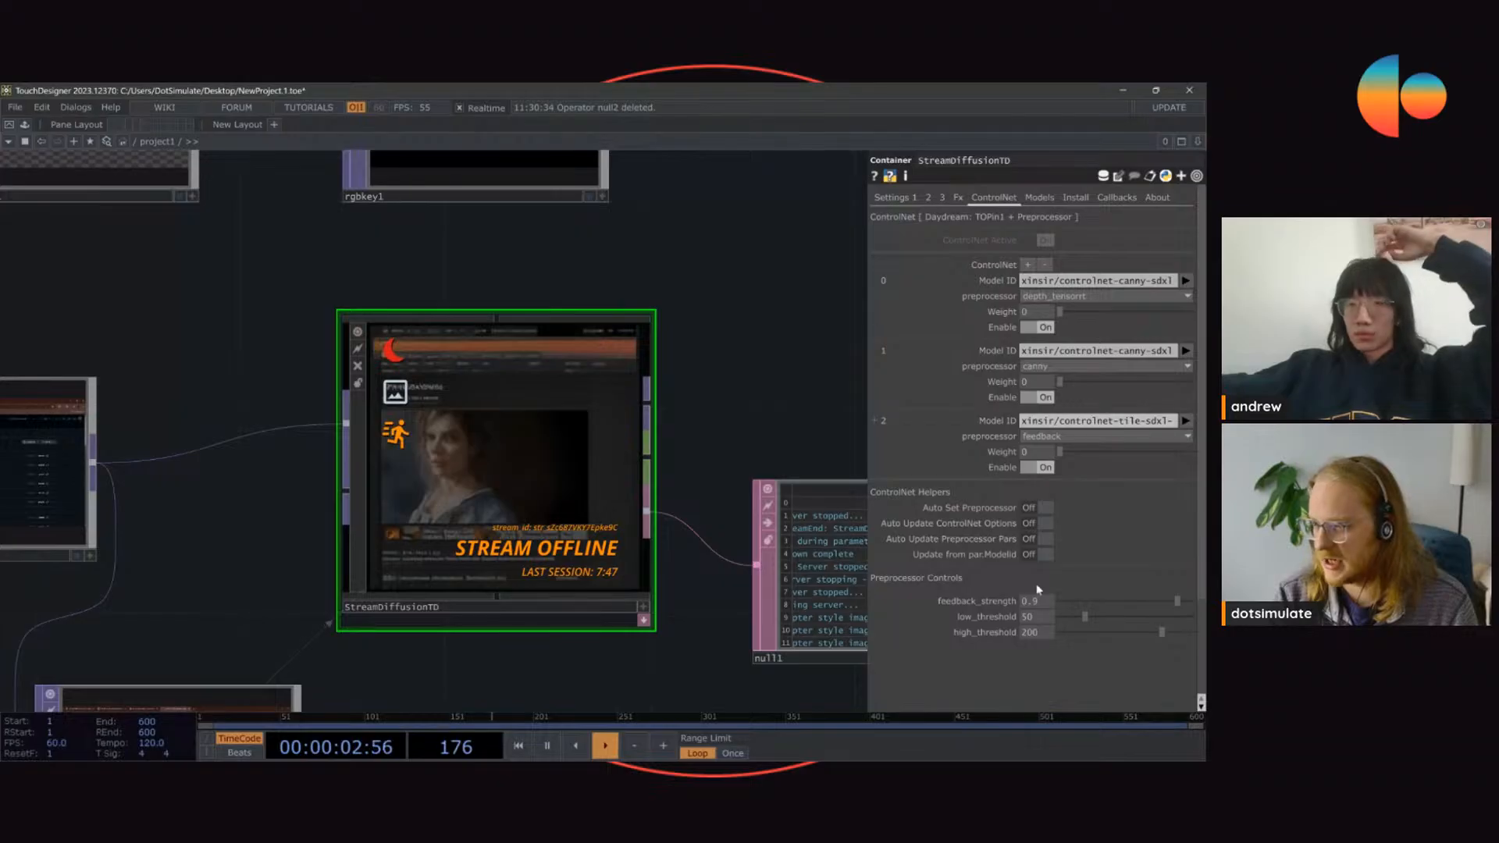
{"action": "left_click", "coordinate": [1033, 556]}
{"action": "left_click", "coordinate": [1038, 538]}
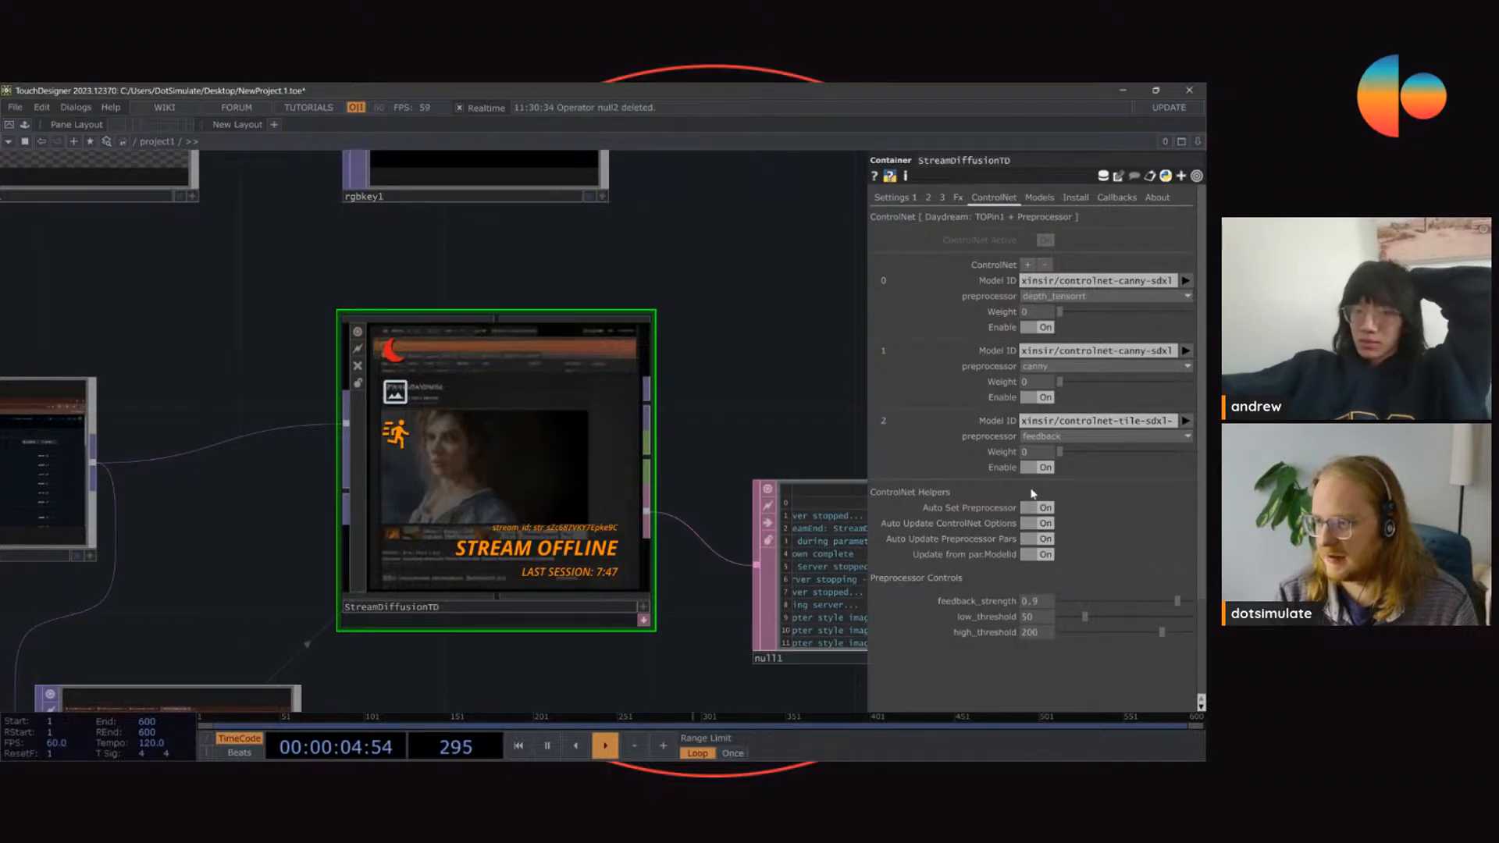
Step: Set StreamDiffusionTD's base model to stabilityai/sdxl-turbo
{"action": "left_click", "coordinate": [895, 198]}
{"action": "left_click", "coordinate": [1185, 295]}
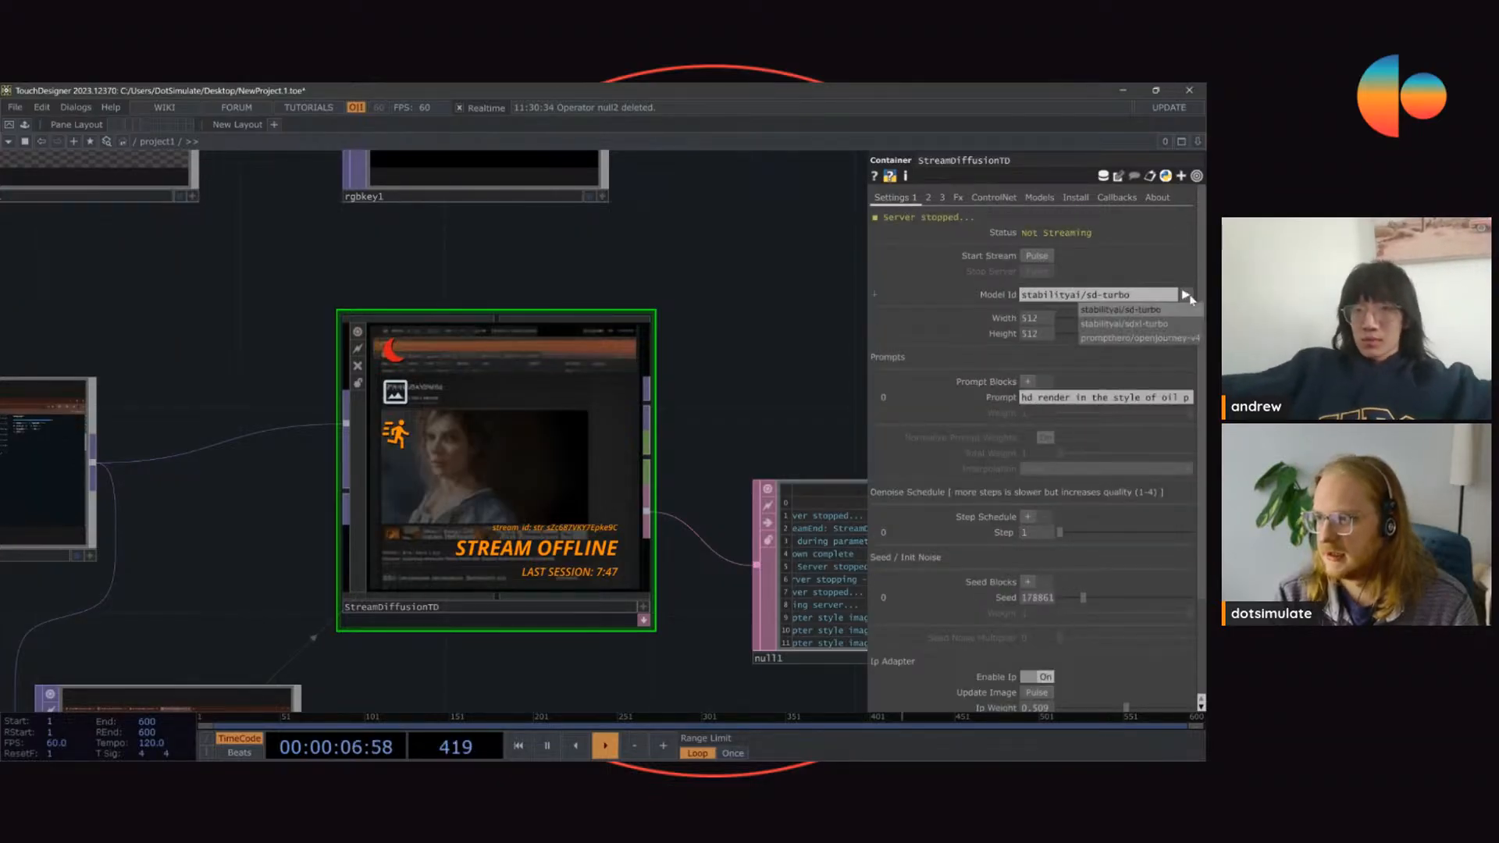
{"action": "left_click", "coordinate": [1158, 322]}
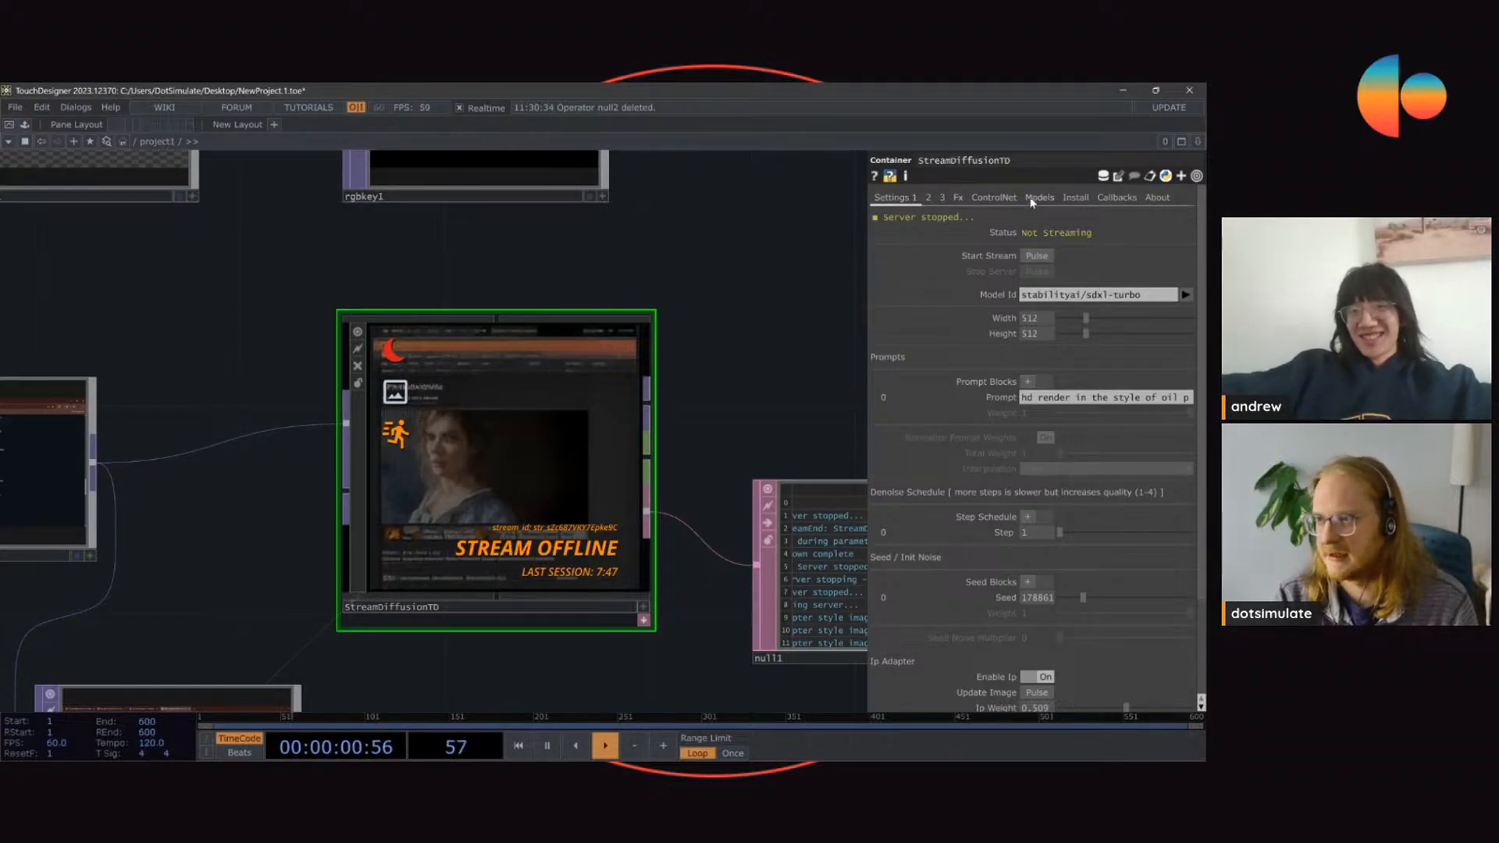
Step: Switch the base model to stabilityai/sd-turbo with the helpers on, and widen the parameter area
{"action": "left_click", "coordinate": [1185, 296]}
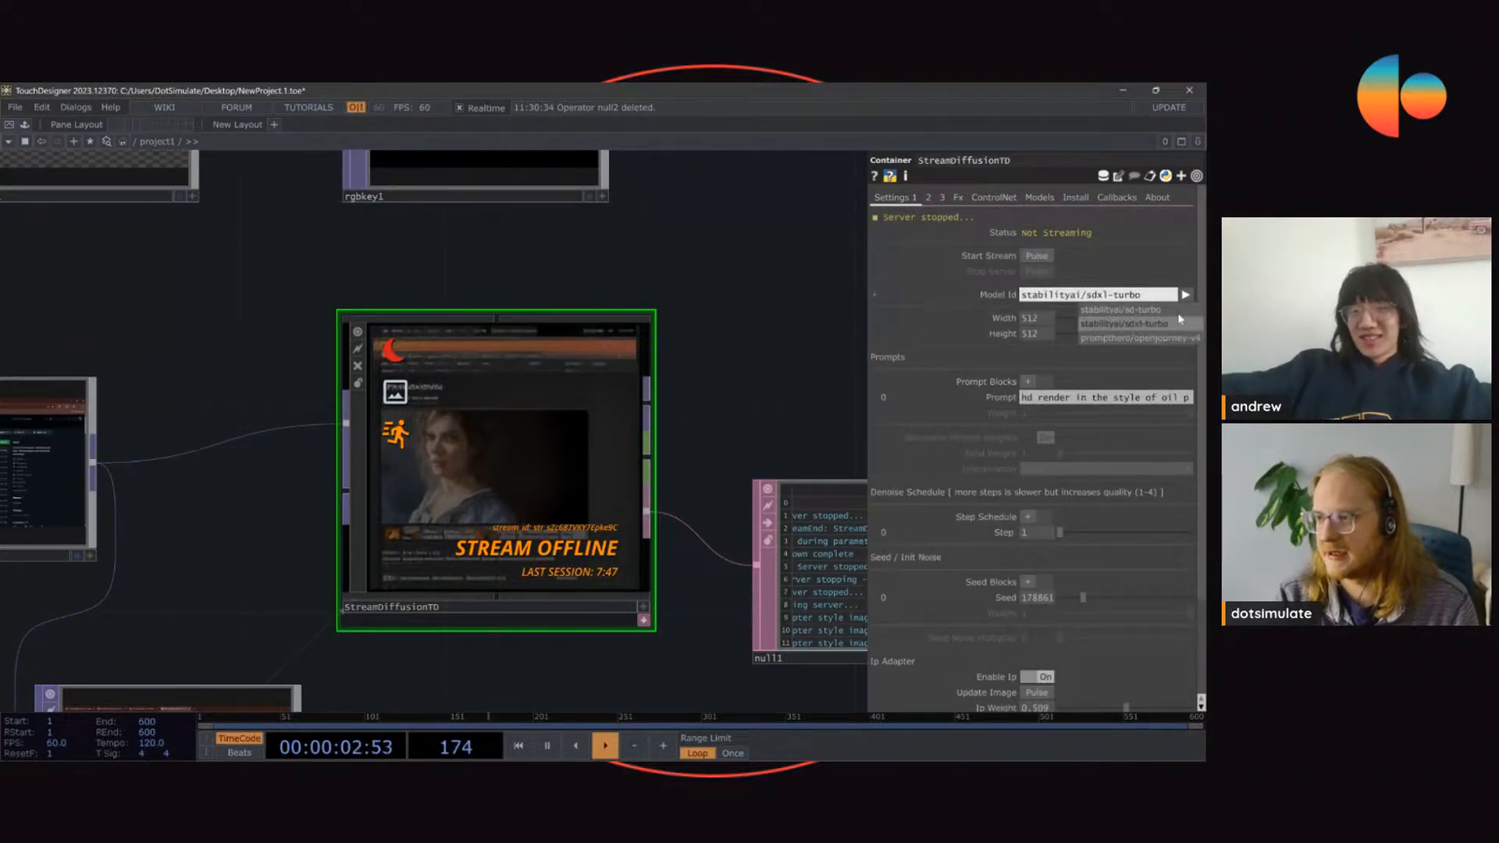
{"action": "left_click", "coordinate": [1154, 311]}
{"action": "left_click_drag", "start_coordinate": [868, 197], "coordinate": [670, 201]}
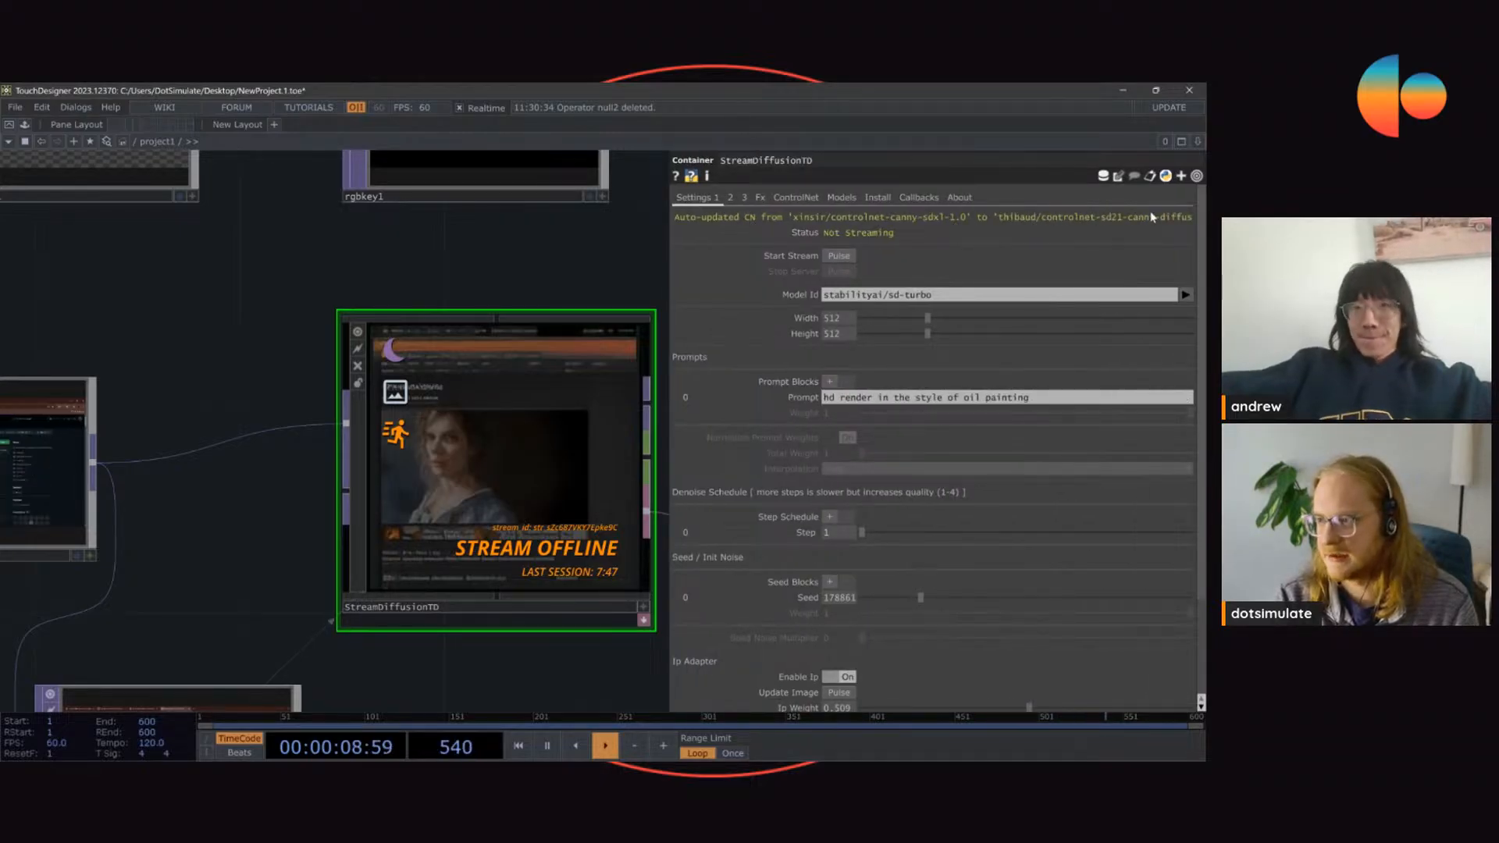
Step: Examine the model IDs and preprocessors of the three ControlNet blocks
{"action": "left_click", "coordinate": [800, 199]}
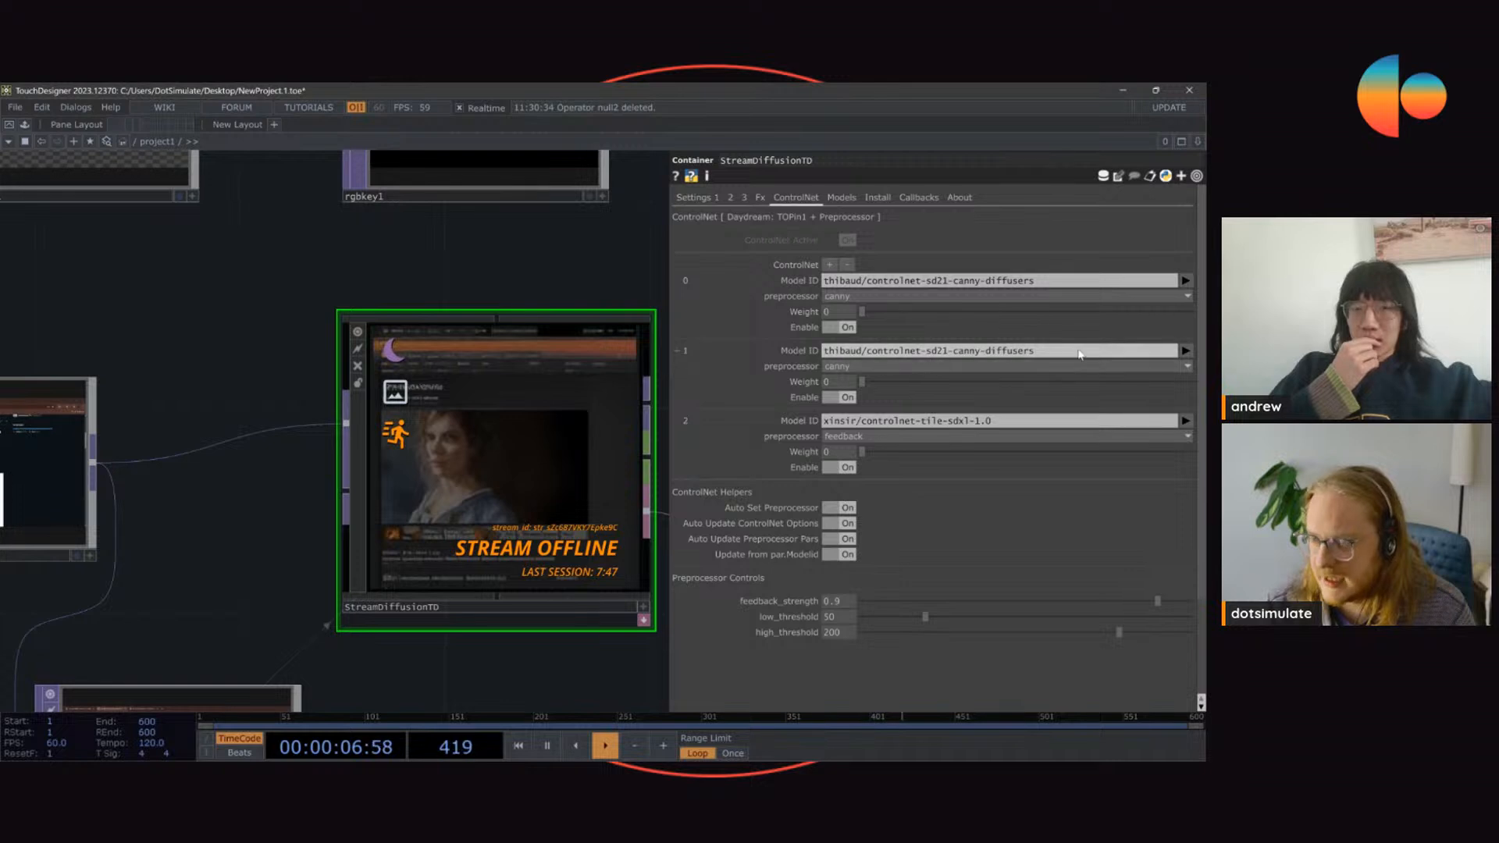
{"action": "left_click", "coordinate": [853, 298]}
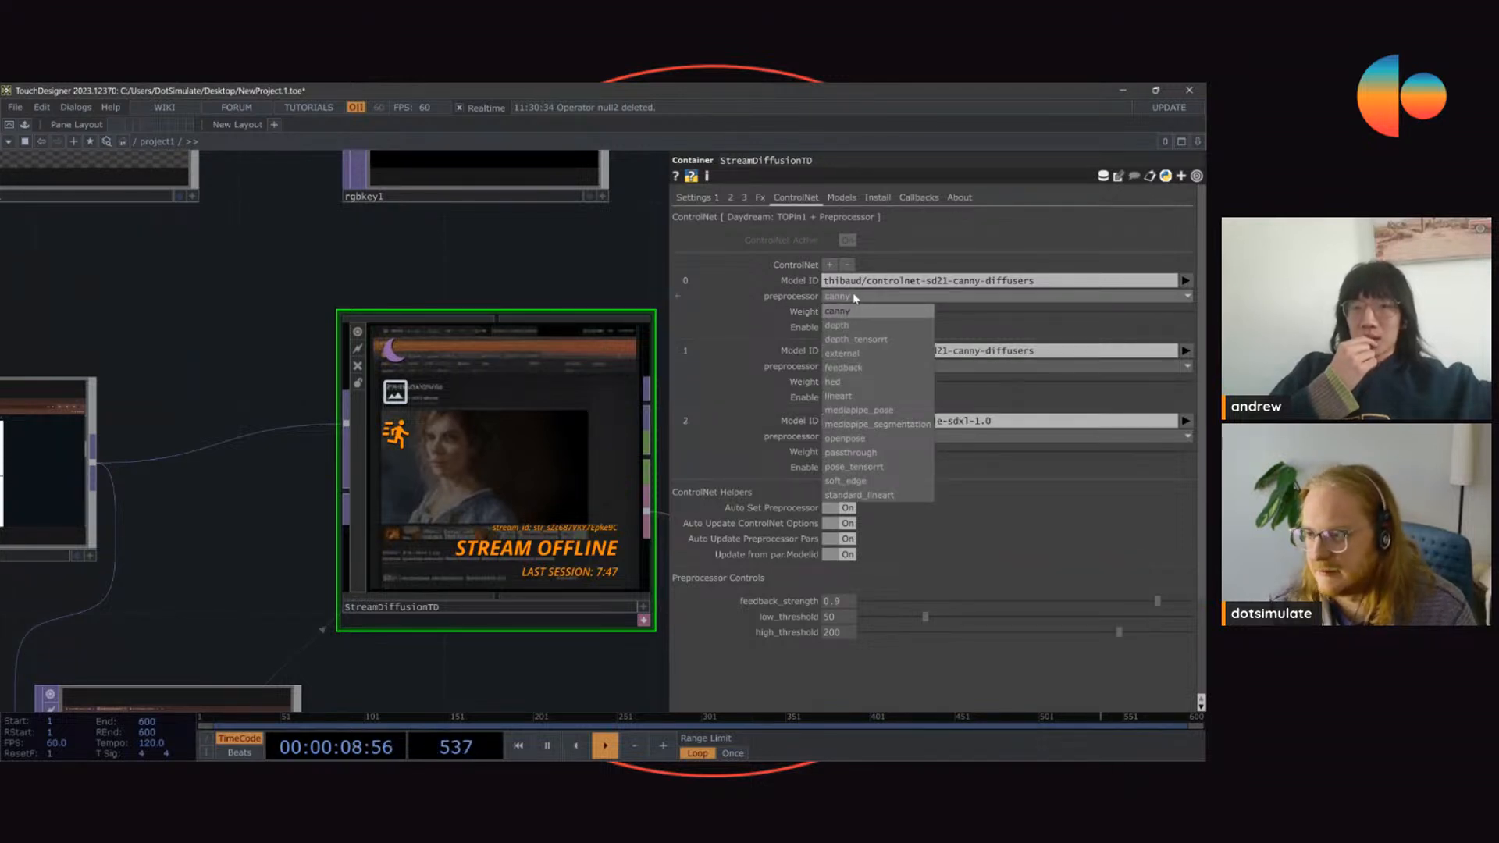
{"action": "left_click", "coordinate": [855, 294]}
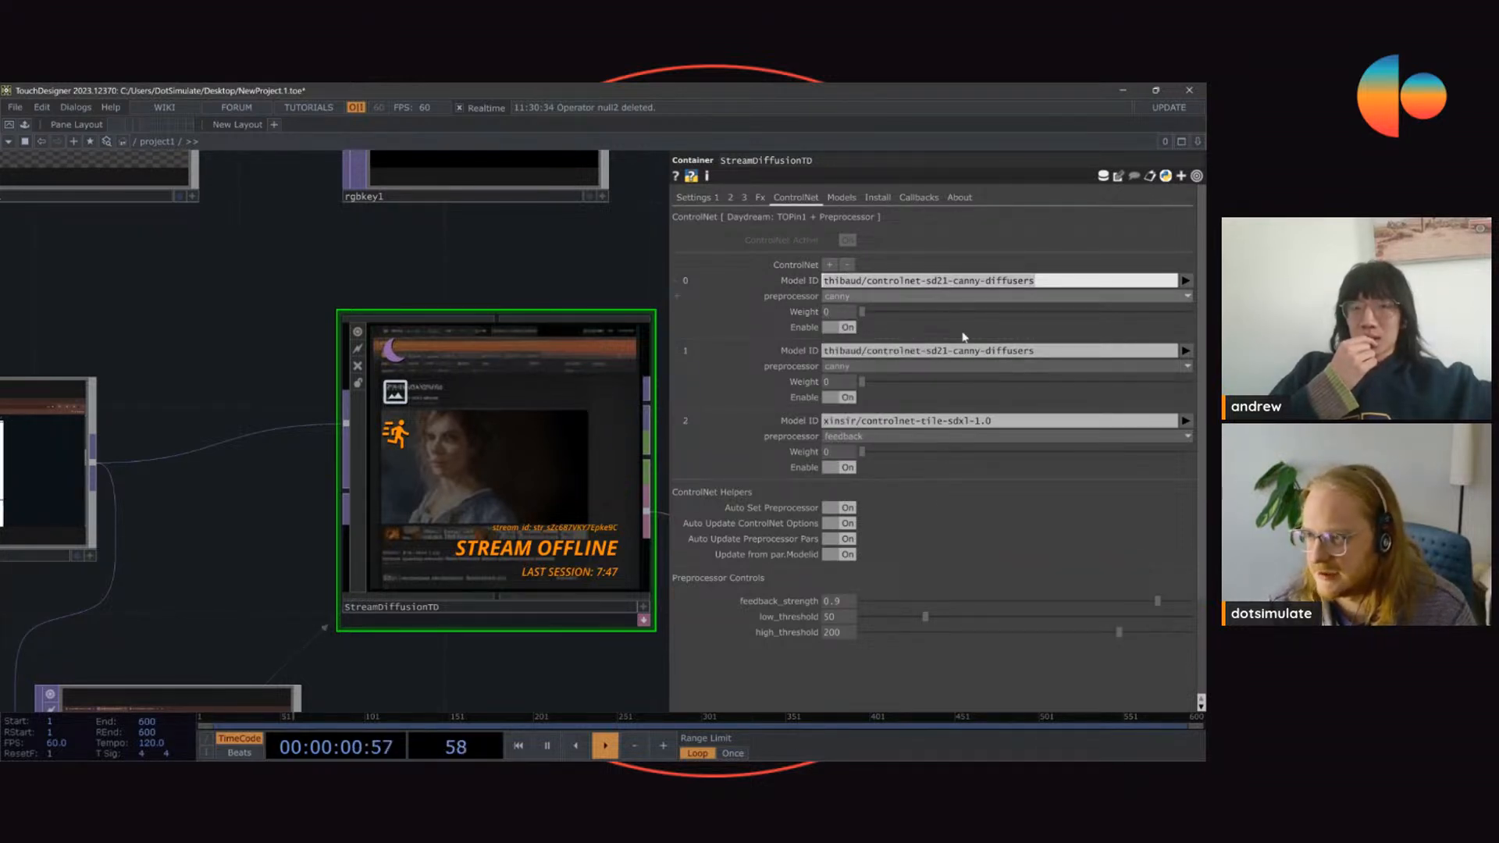
{"action": "left_click", "coordinate": [916, 421]}
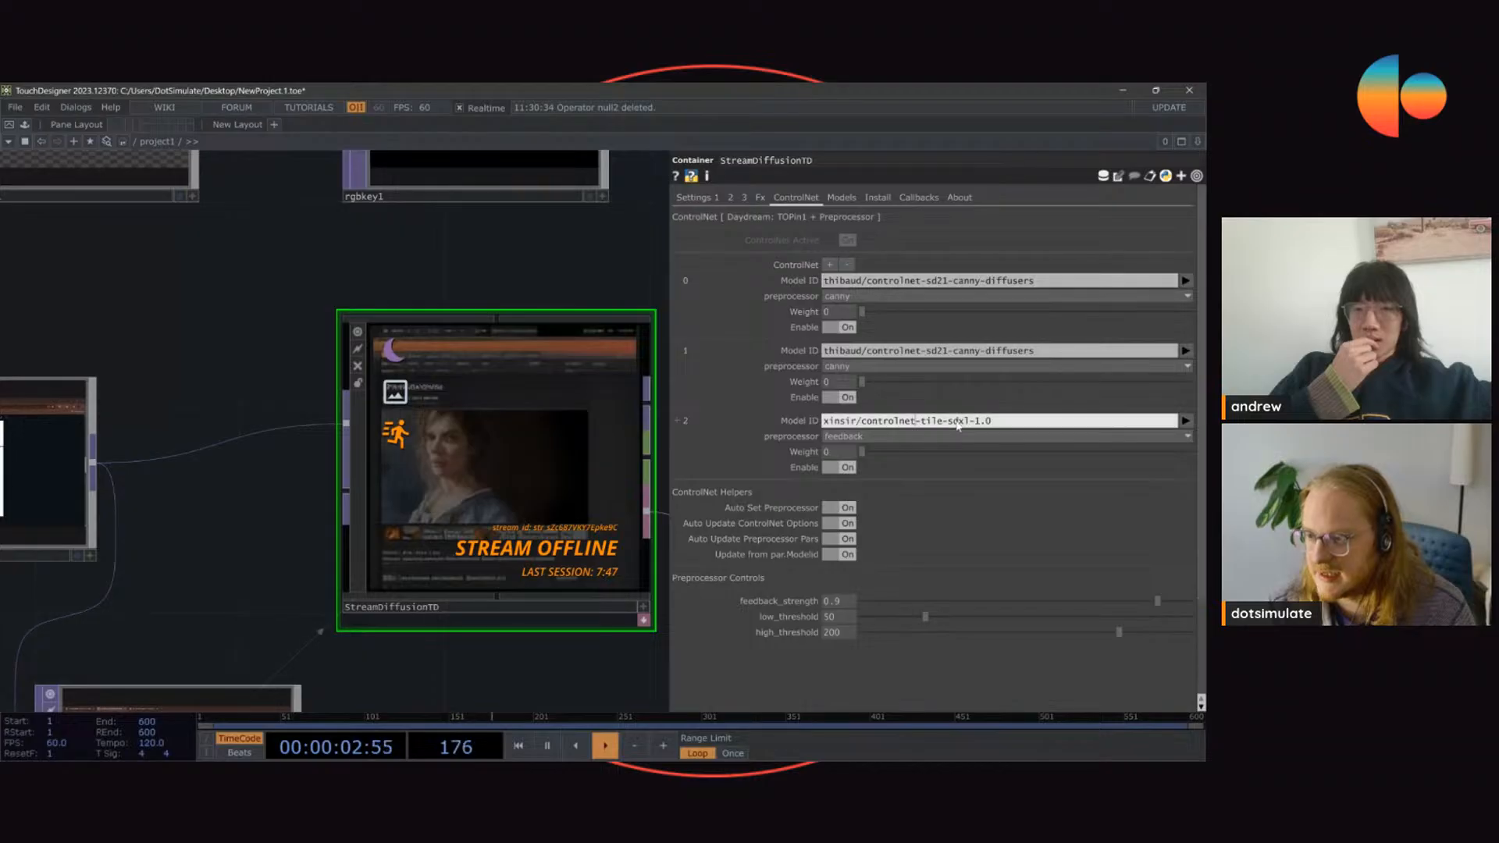
Step: Check the third ControlNet block's model ID against the model update entries in the null1 log
{"action": "left_click_drag", "start_coordinate": [959, 426], "coordinate": [1020, 426]}
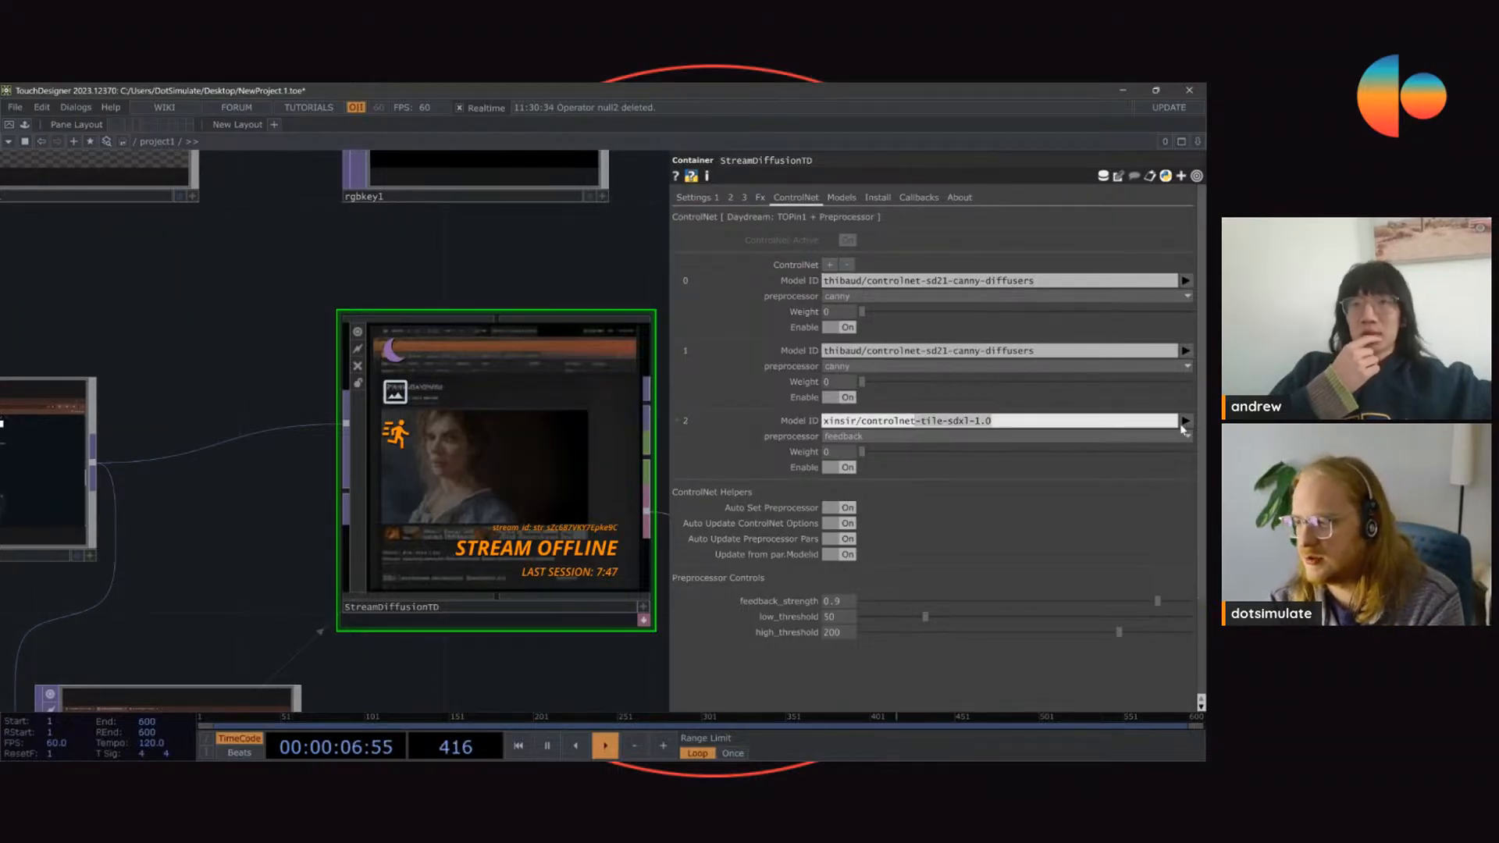
{"action": "left_click_drag", "start_coordinate": [585, 233], "coordinate": [156, 308]}
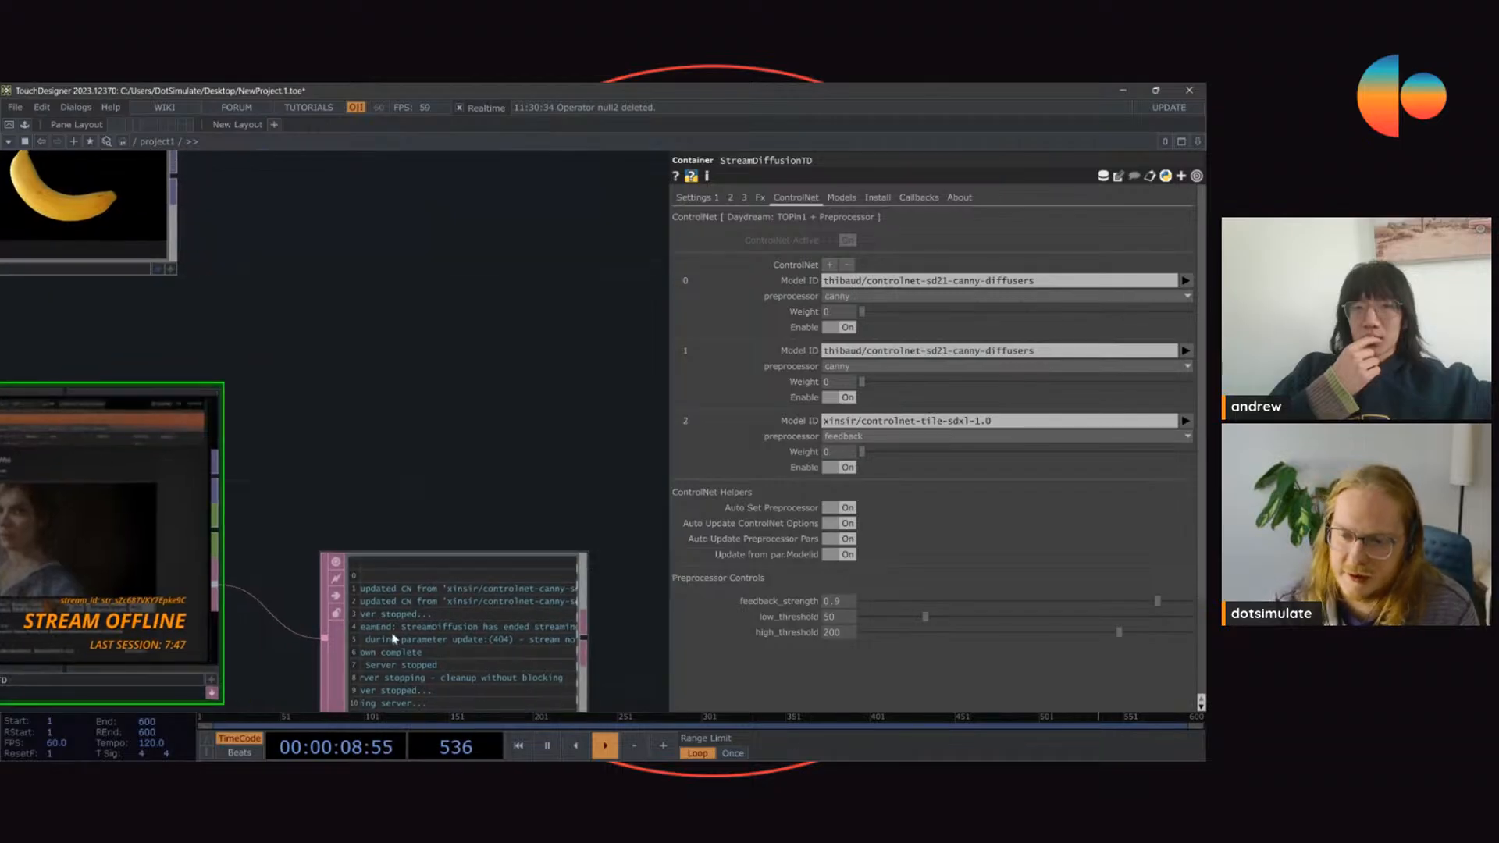
{"action": "scroll", "coordinate": [336, 627], "scroll_direction": "up", "scroll_amount": 3}
{"action": "scroll", "coordinate": [616, 432], "scroll_direction": "up", "scroll_amount": 5}
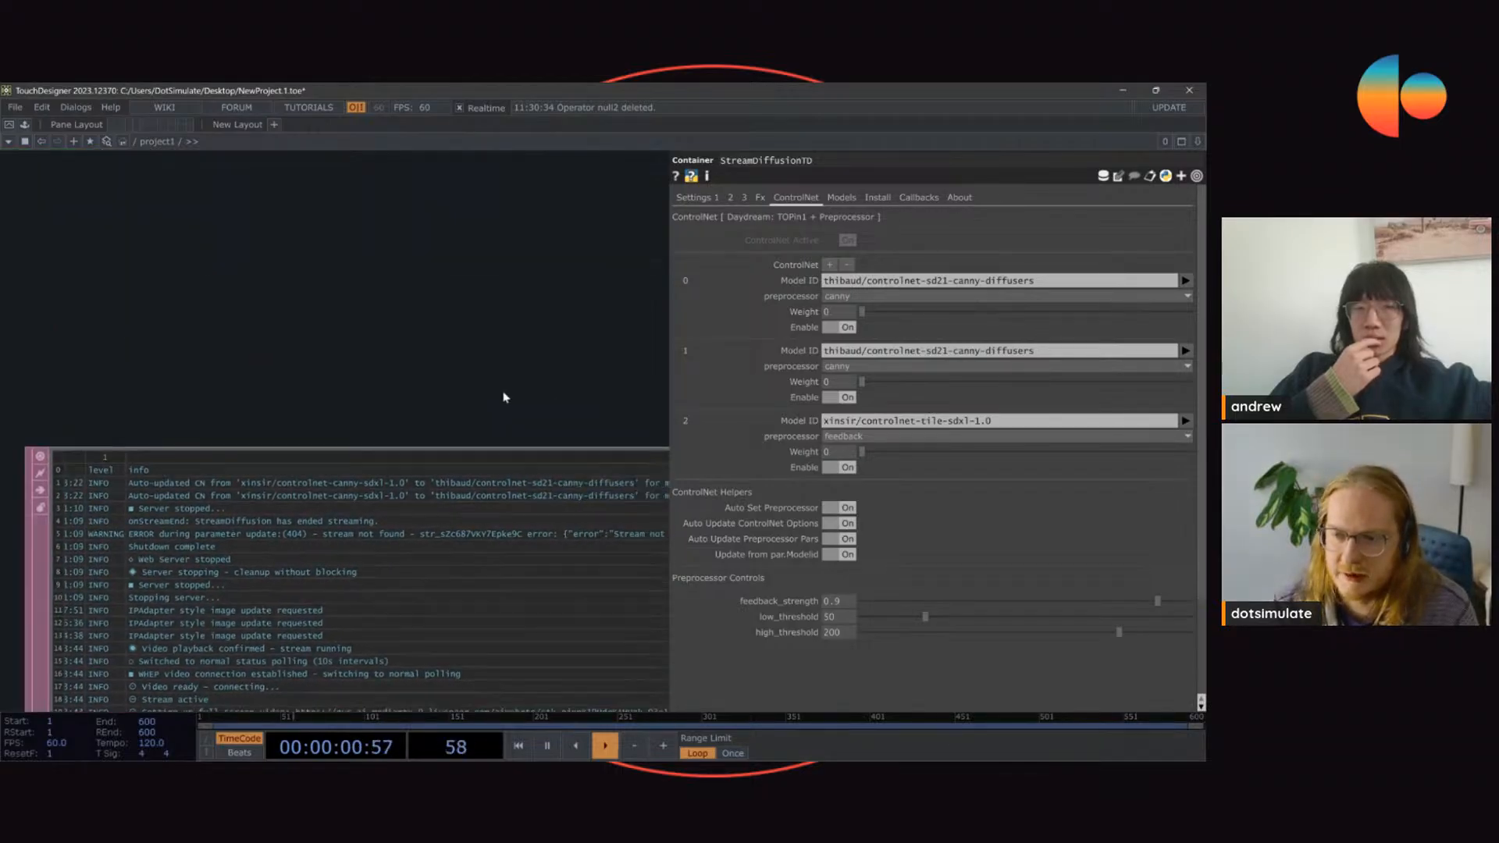
{"action": "left_click_drag", "start_coordinate": [302, 408], "coordinate": [573, 398]}
{"action": "scroll", "coordinate": [574, 398], "scroll_direction": "down", "scroll_amount": 5}
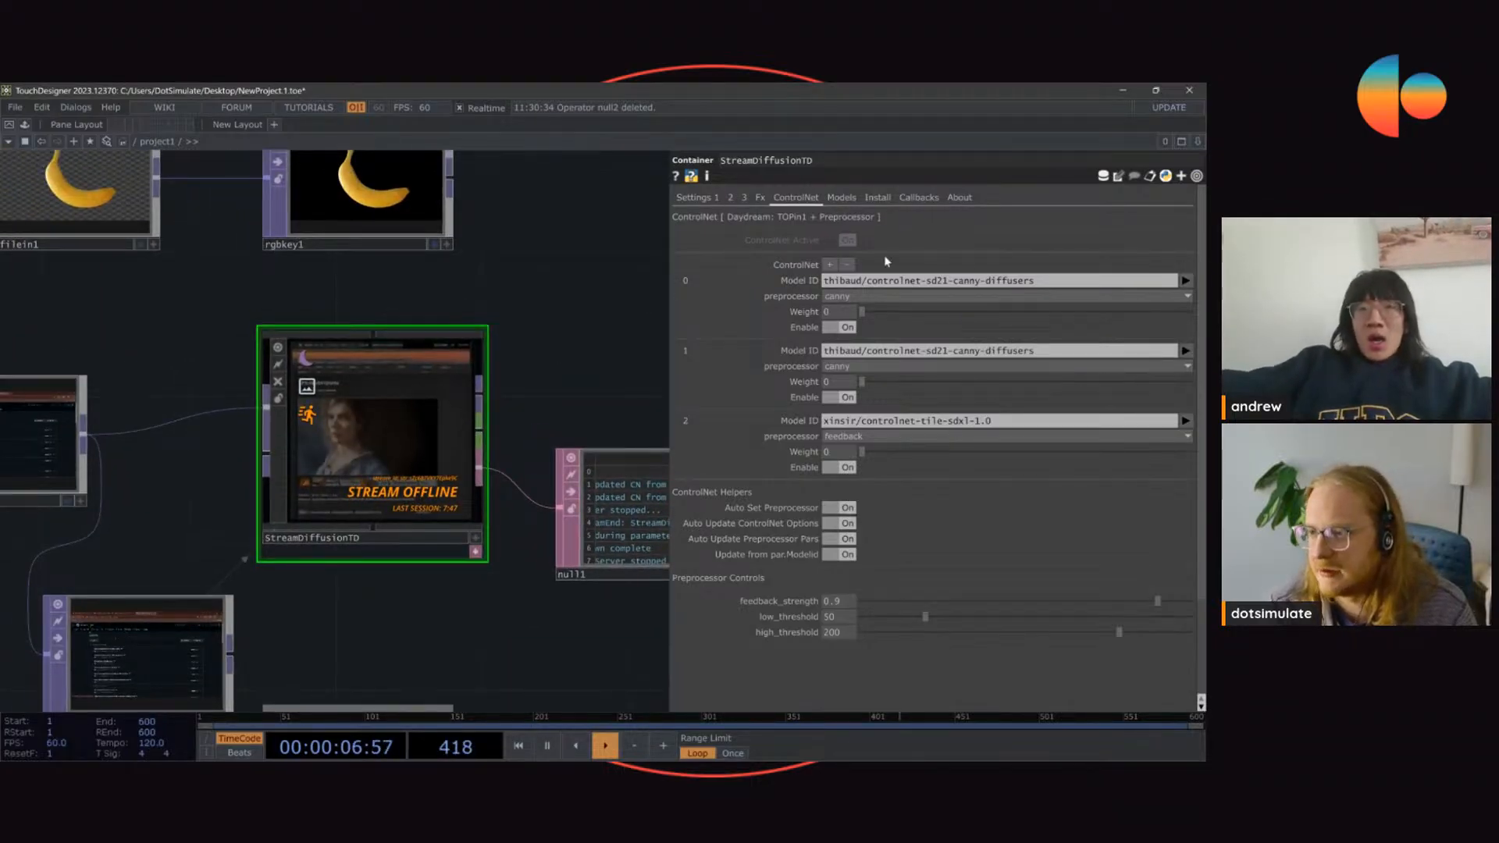
Step: Start the stream with the stabilityai/sd-turbo base model and the current ControlNet blocks
{"action": "left_click", "coordinate": [691, 196]}
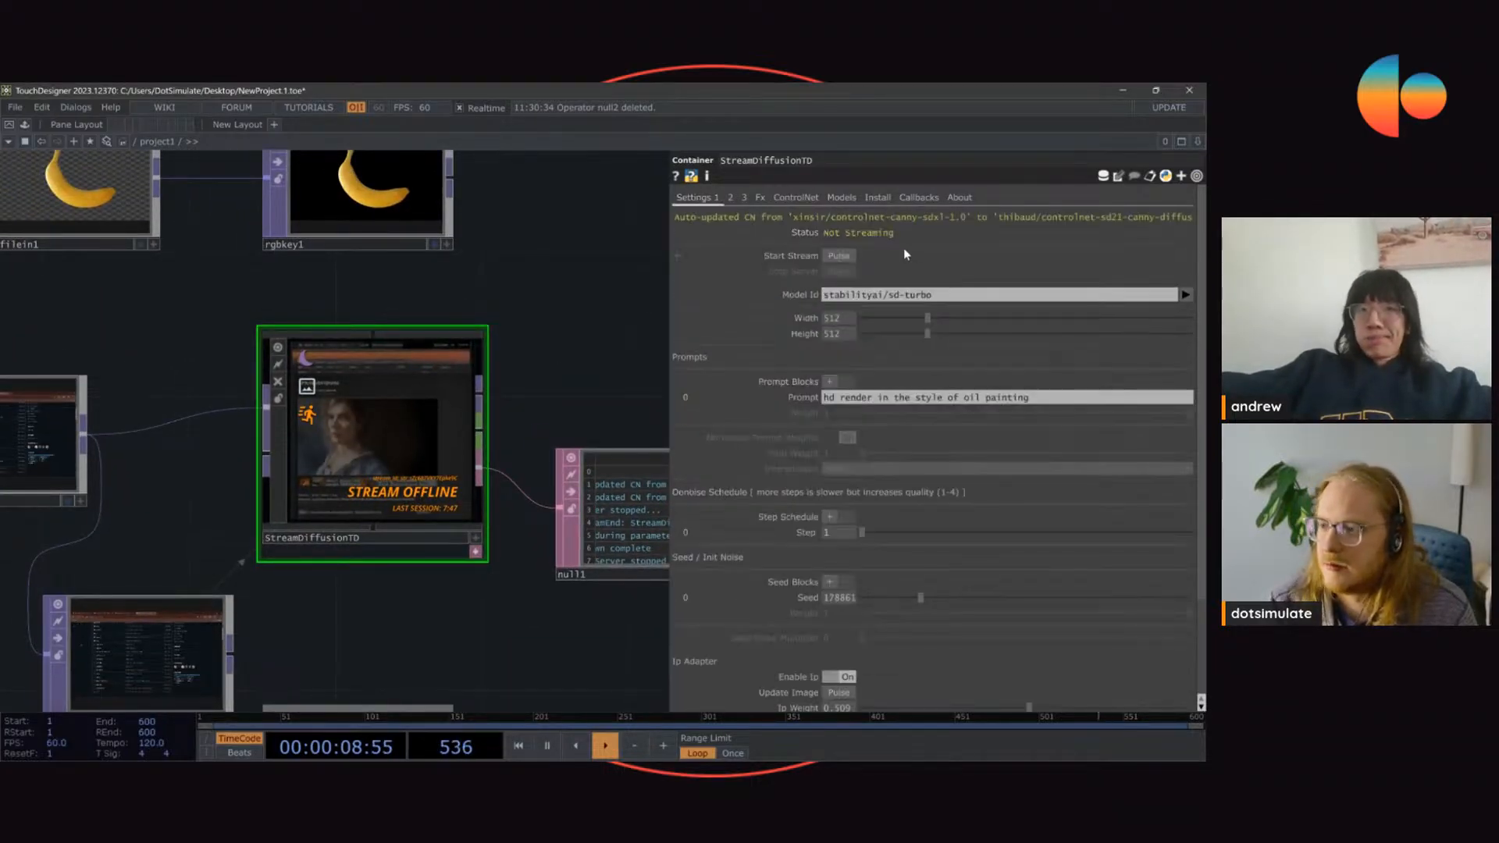
{"action": "left_click", "coordinate": [759, 198]}
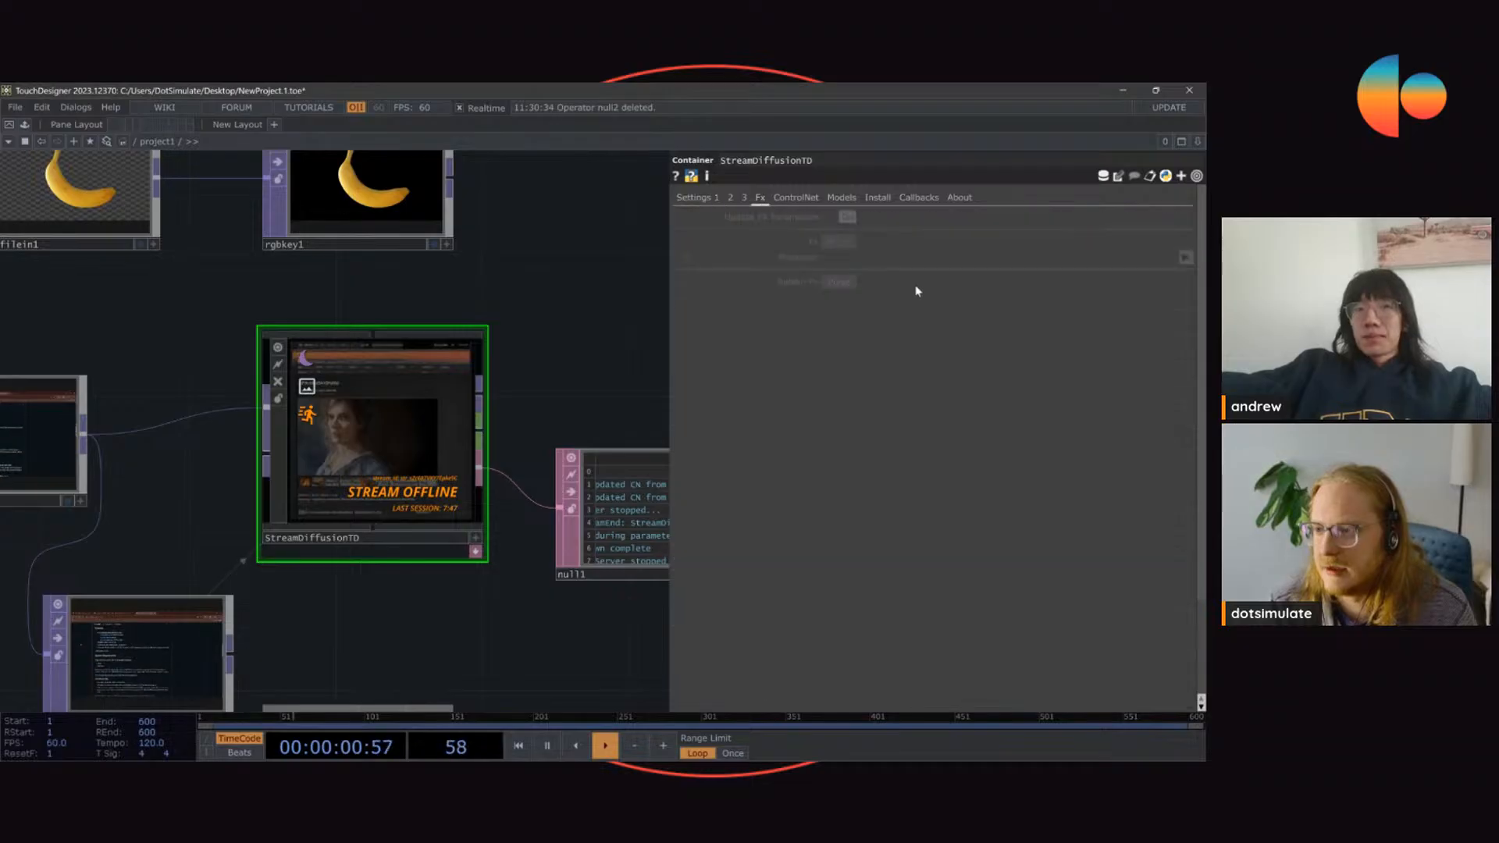
{"action": "left_click", "coordinate": [795, 198]}
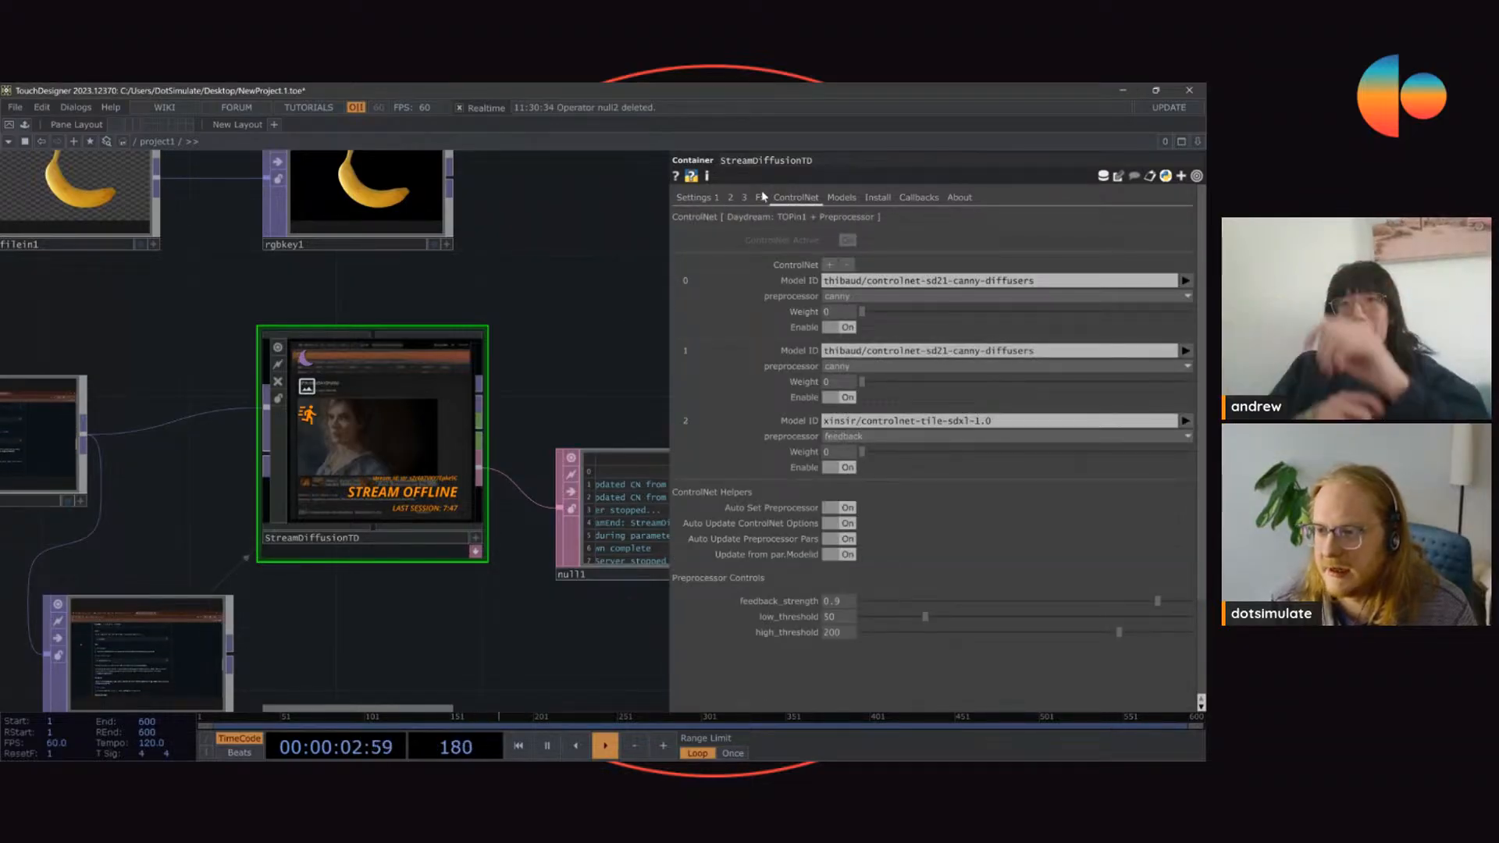
{"action": "left_click", "coordinate": [692, 197]}
{"action": "left_click", "coordinate": [838, 255]}
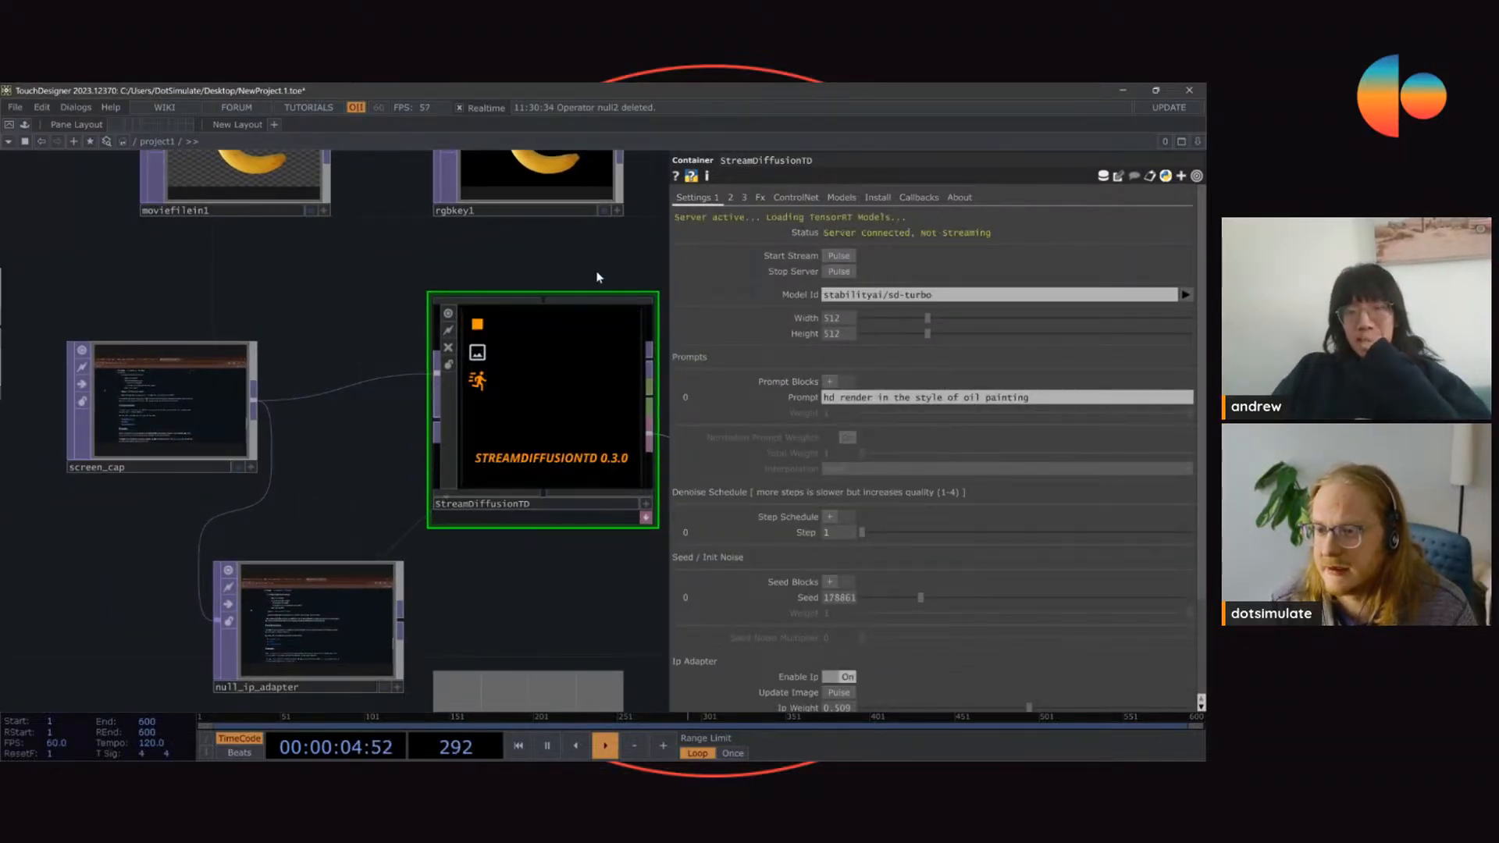
{"action": "scroll", "coordinate": [588, 335], "scroll_direction": "up", "scroll_amount": 3}
{"action": "left_click_drag", "start_coordinate": [574, 227], "coordinate": [454, 245]}
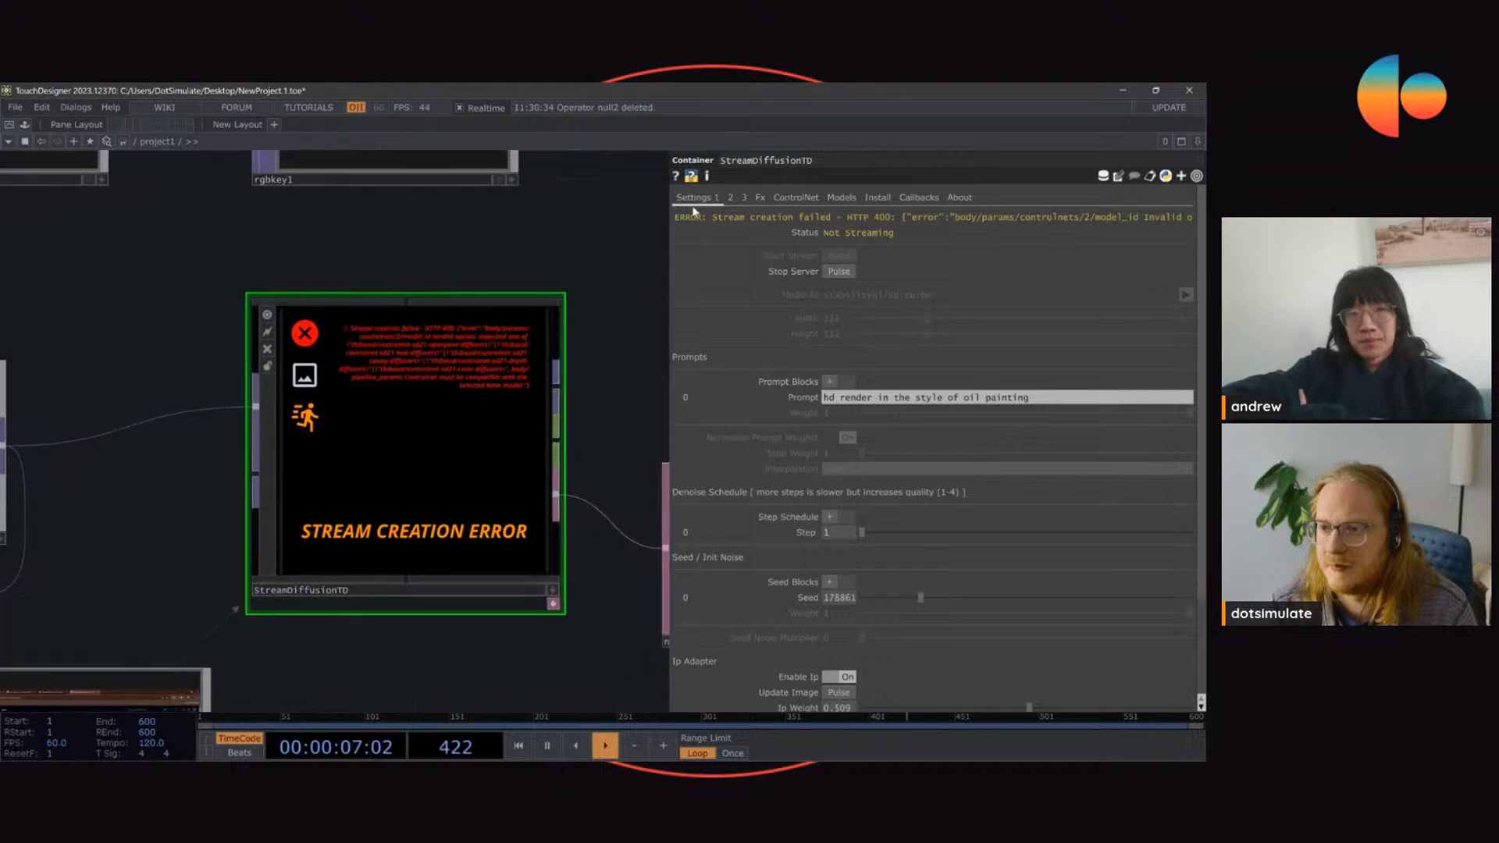
Step: Narrow the parameter area and compare the StreamDiffusionTD node's error text with the ControlNet model IDs
{"action": "left_click_drag", "start_coordinate": [670, 196], "coordinate": [846, 202]}
{"action": "scroll", "coordinate": [384, 353], "scroll_direction": "up", "scroll_amount": 4}
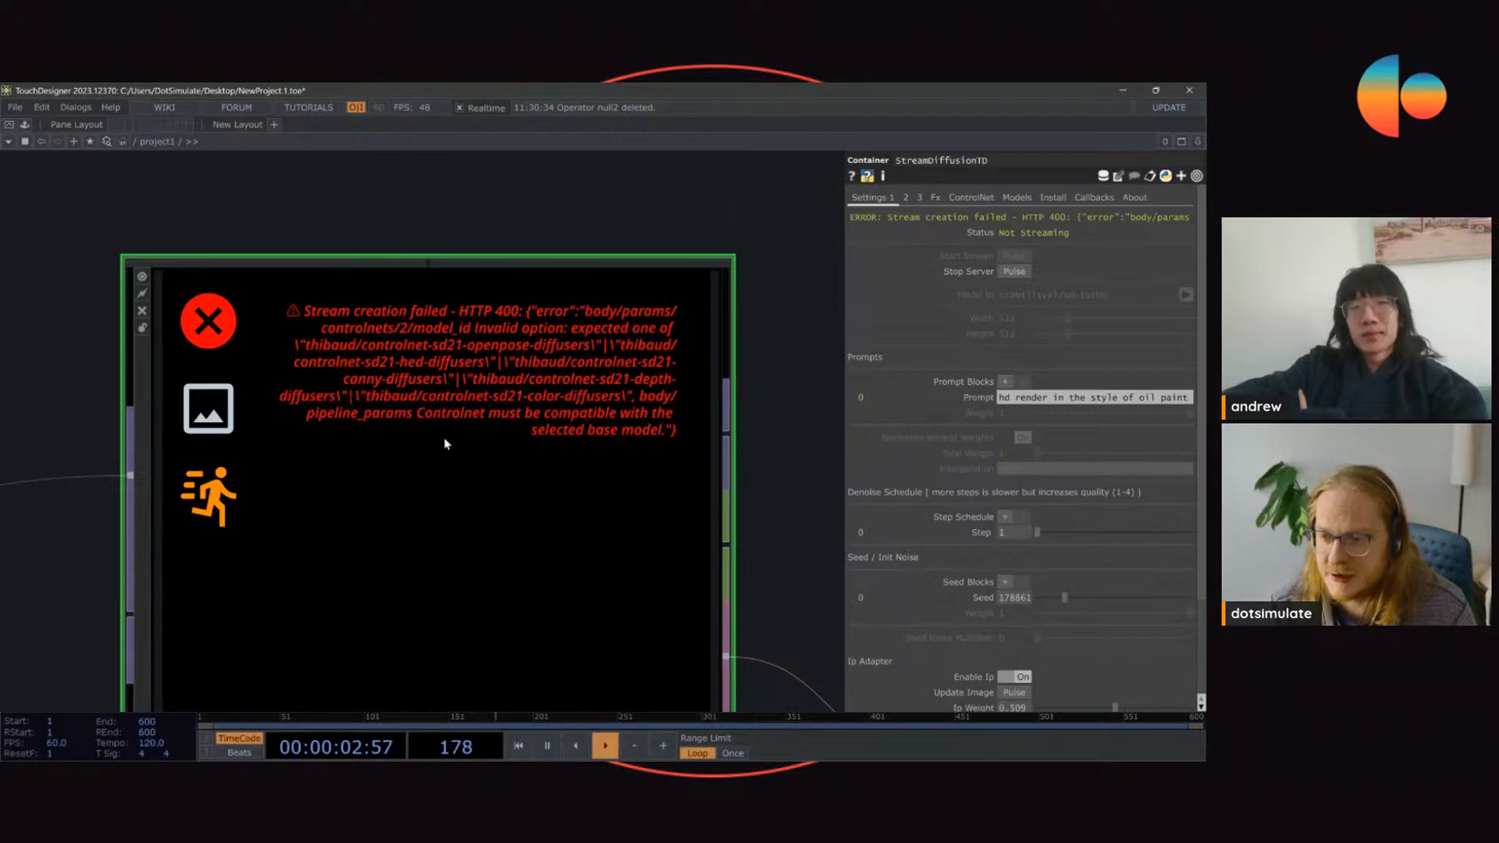
{"action": "left_click", "coordinate": [954, 198]}
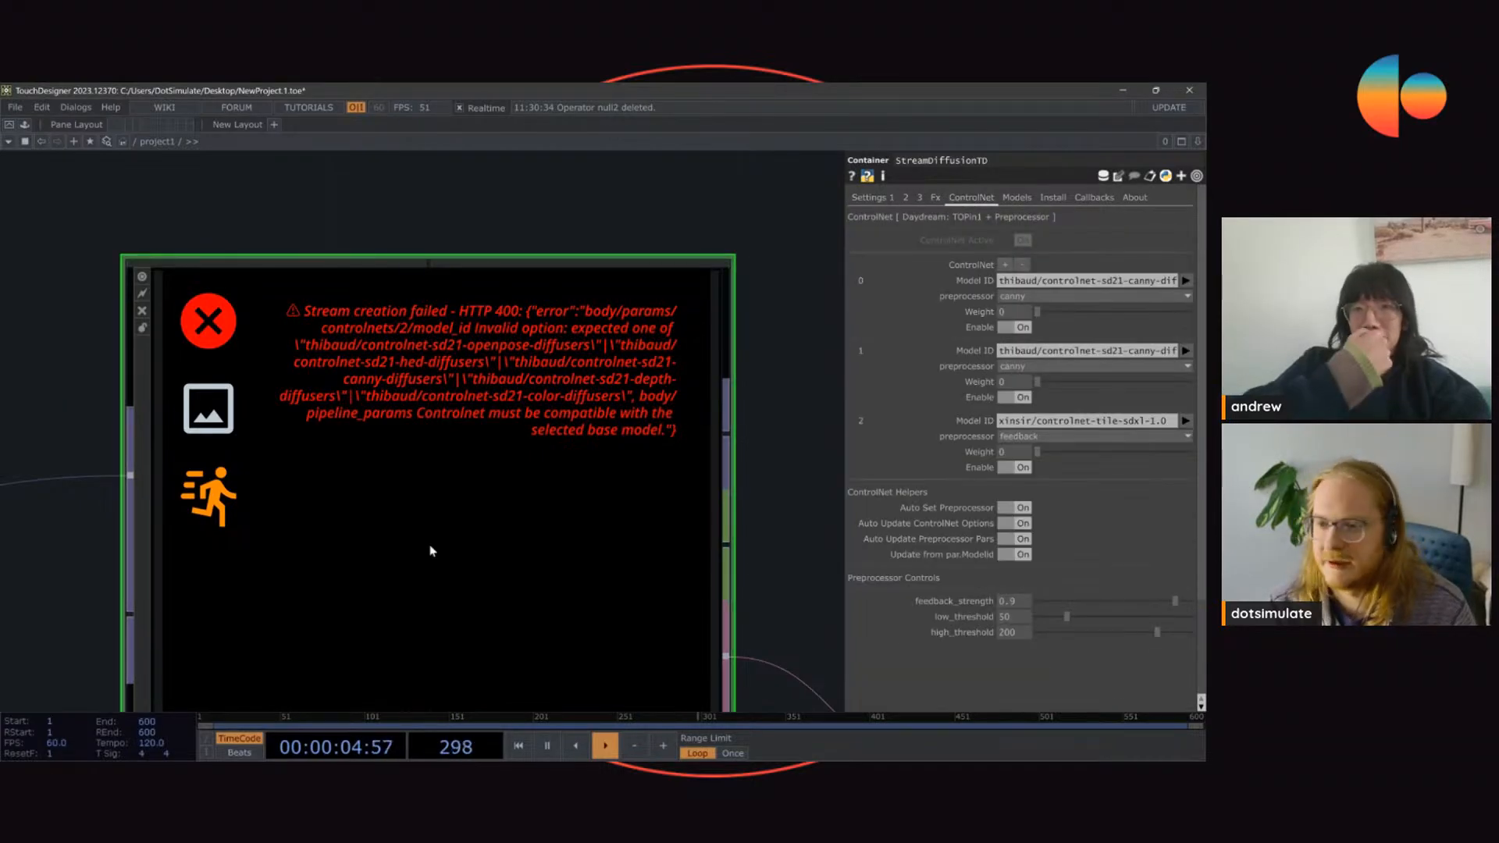
{"action": "scroll", "coordinate": [437, 285], "scroll_direction": "down", "scroll_amount": 4}
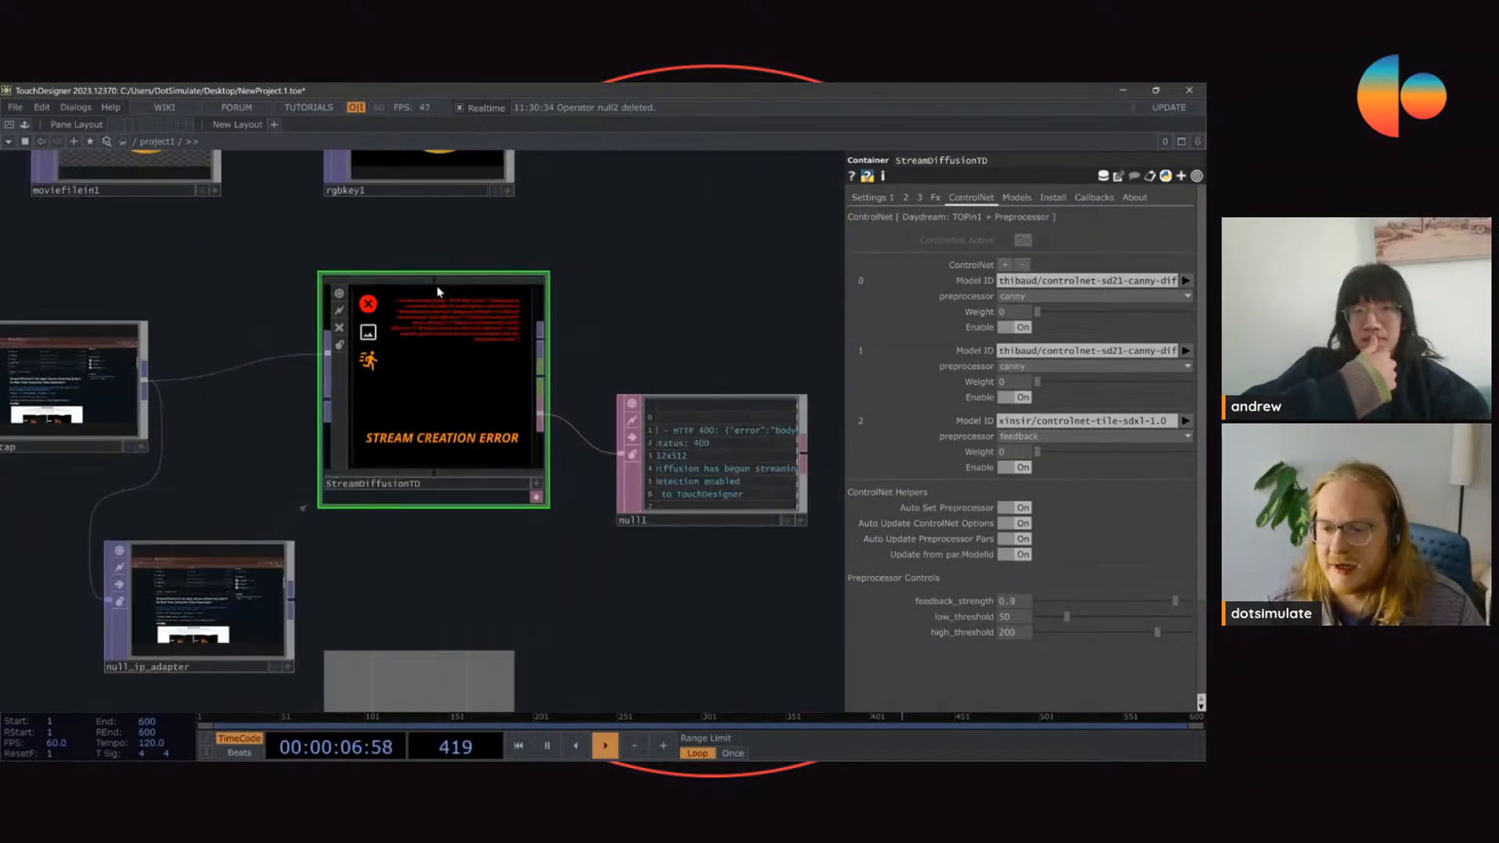
{"action": "scroll", "coordinate": [359, 250], "scroll_direction": "up", "scroll_amount": 3}
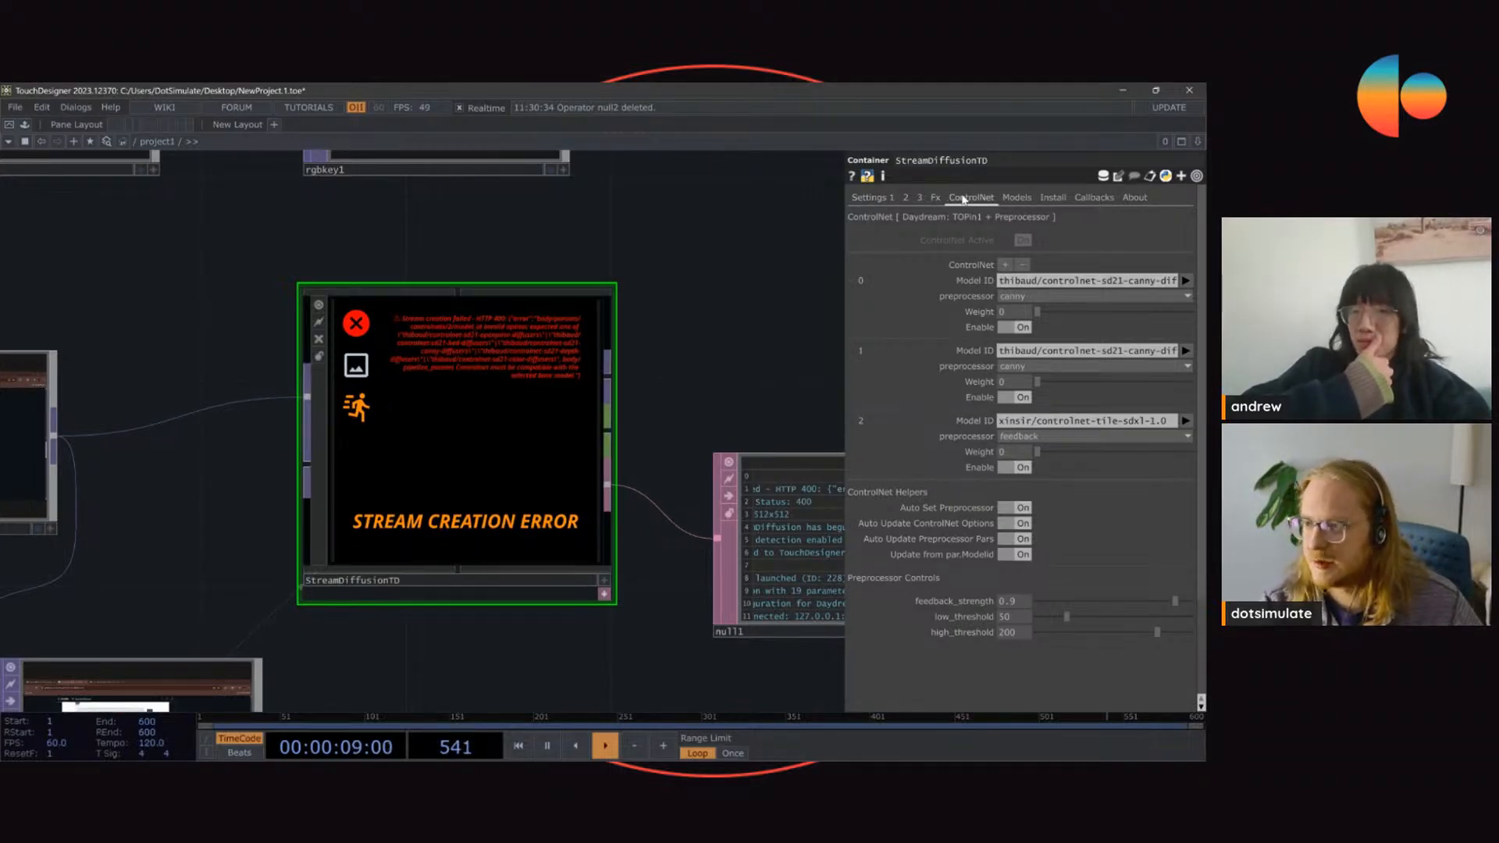
{"action": "left_click", "coordinate": [1186, 295]}
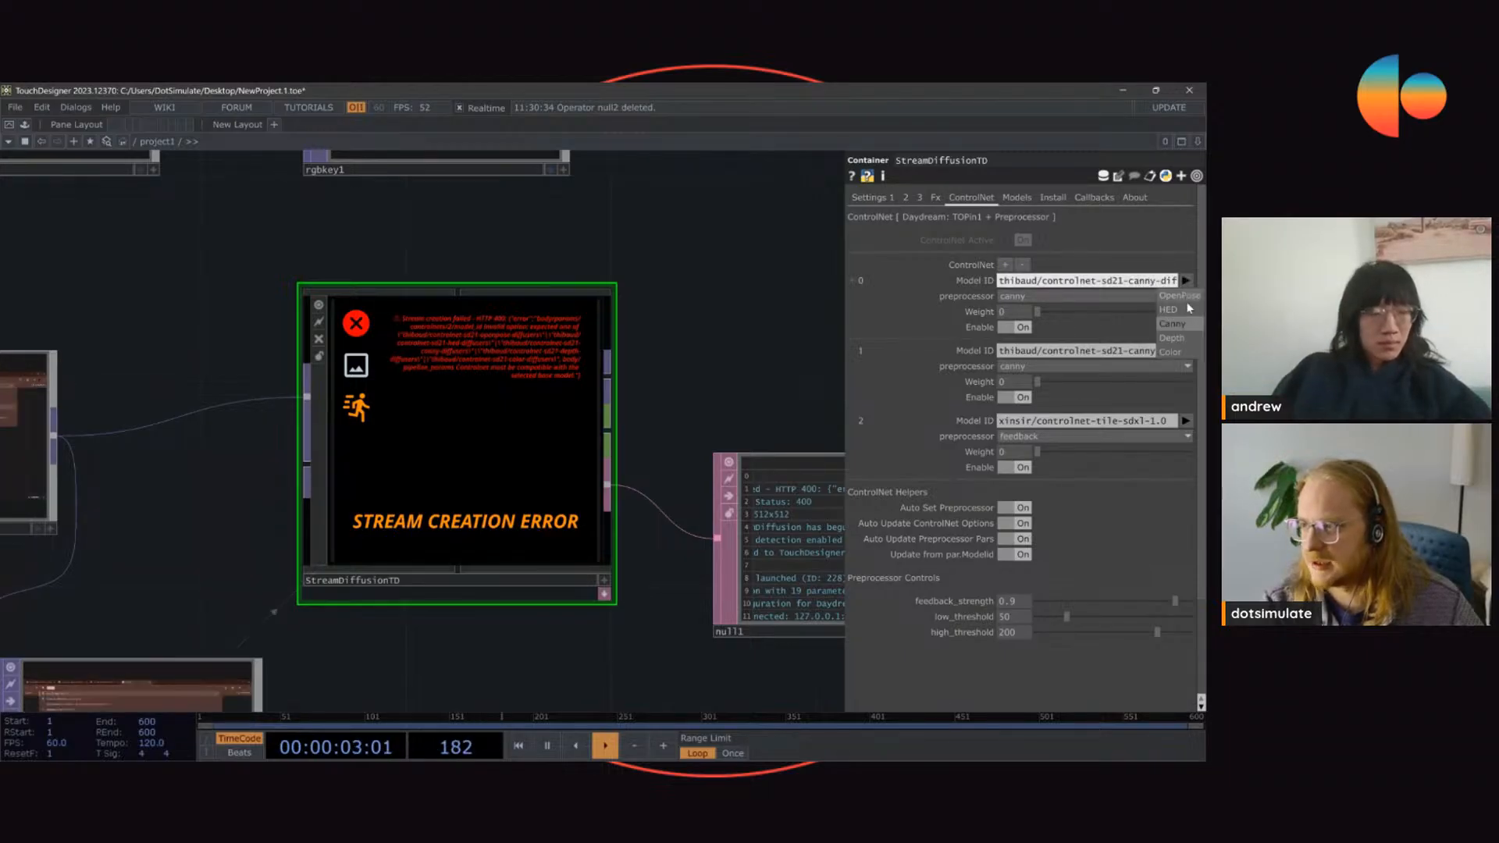
Step: Stop the server and set the base model to stabilityai/sdxl-turbo
{"action": "left_click", "coordinate": [871, 198]}
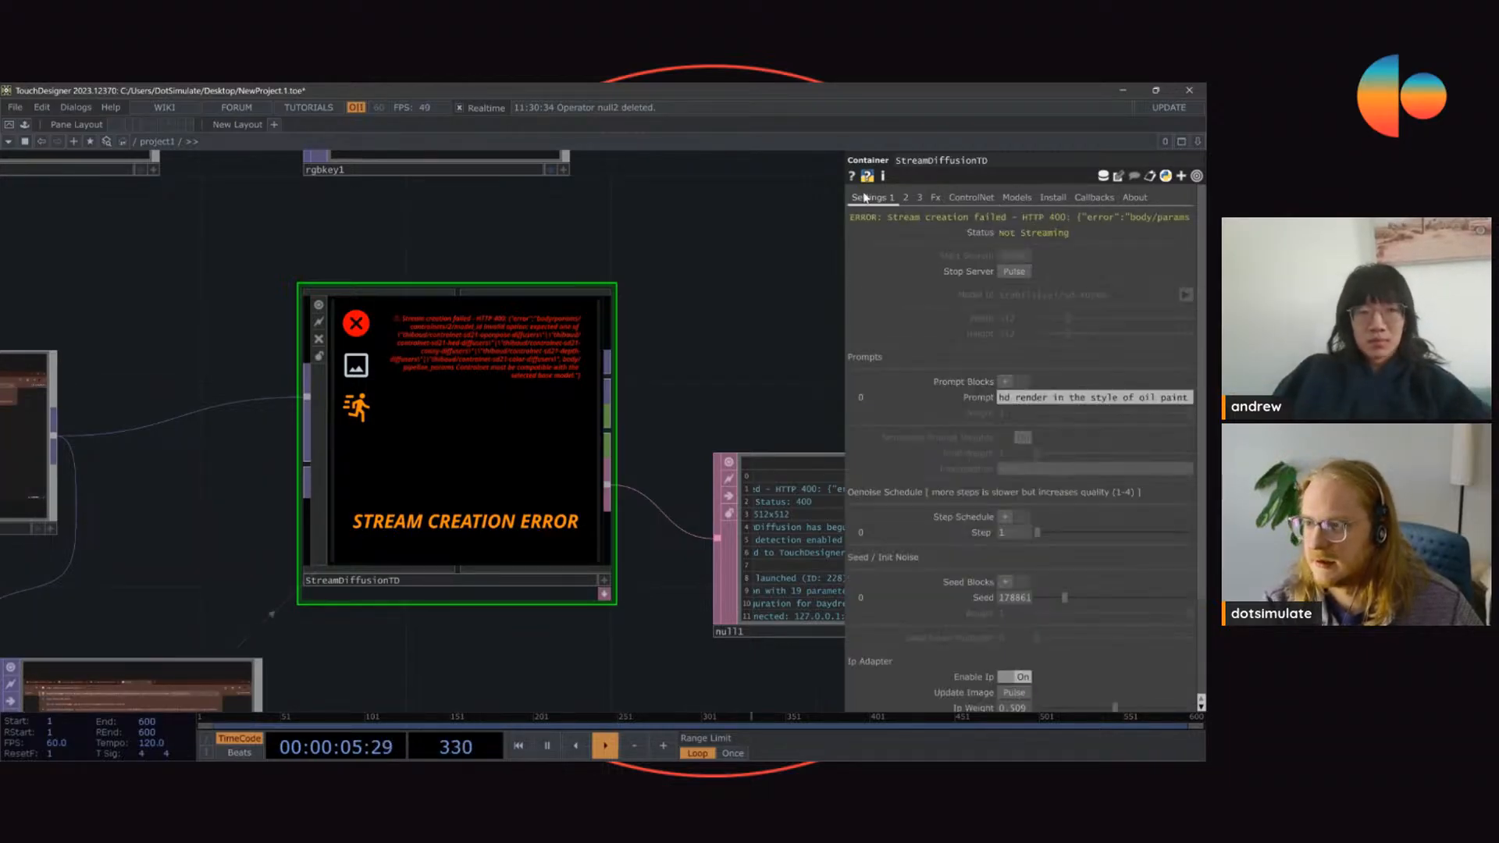
{"action": "left_click", "coordinate": [1012, 273]}
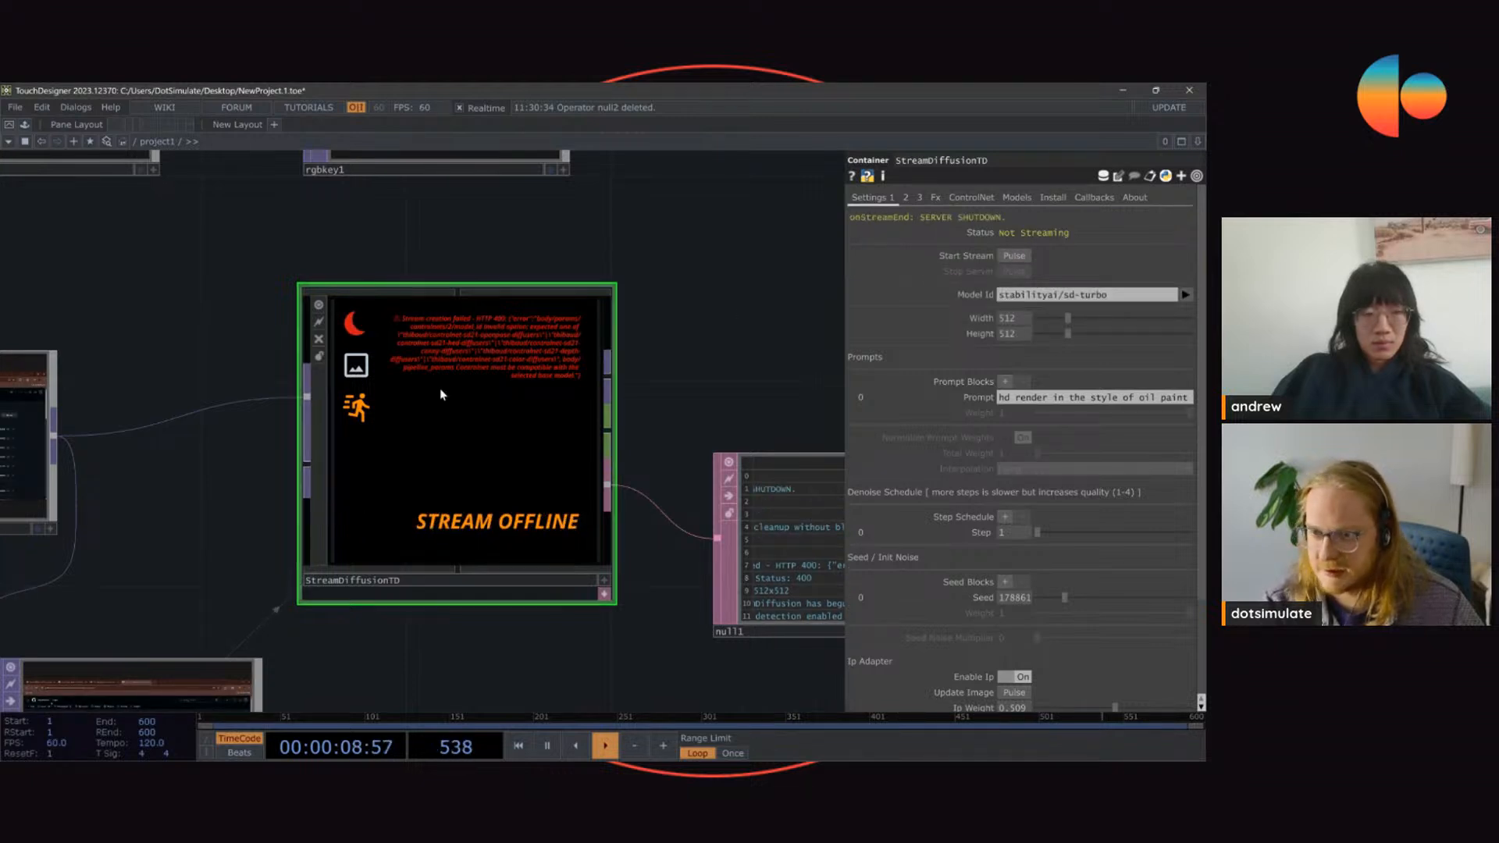
{"action": "left_click", "coordinate": [1185, 294]}
{"action": "left_click", "coordinate": [1085, 313]}
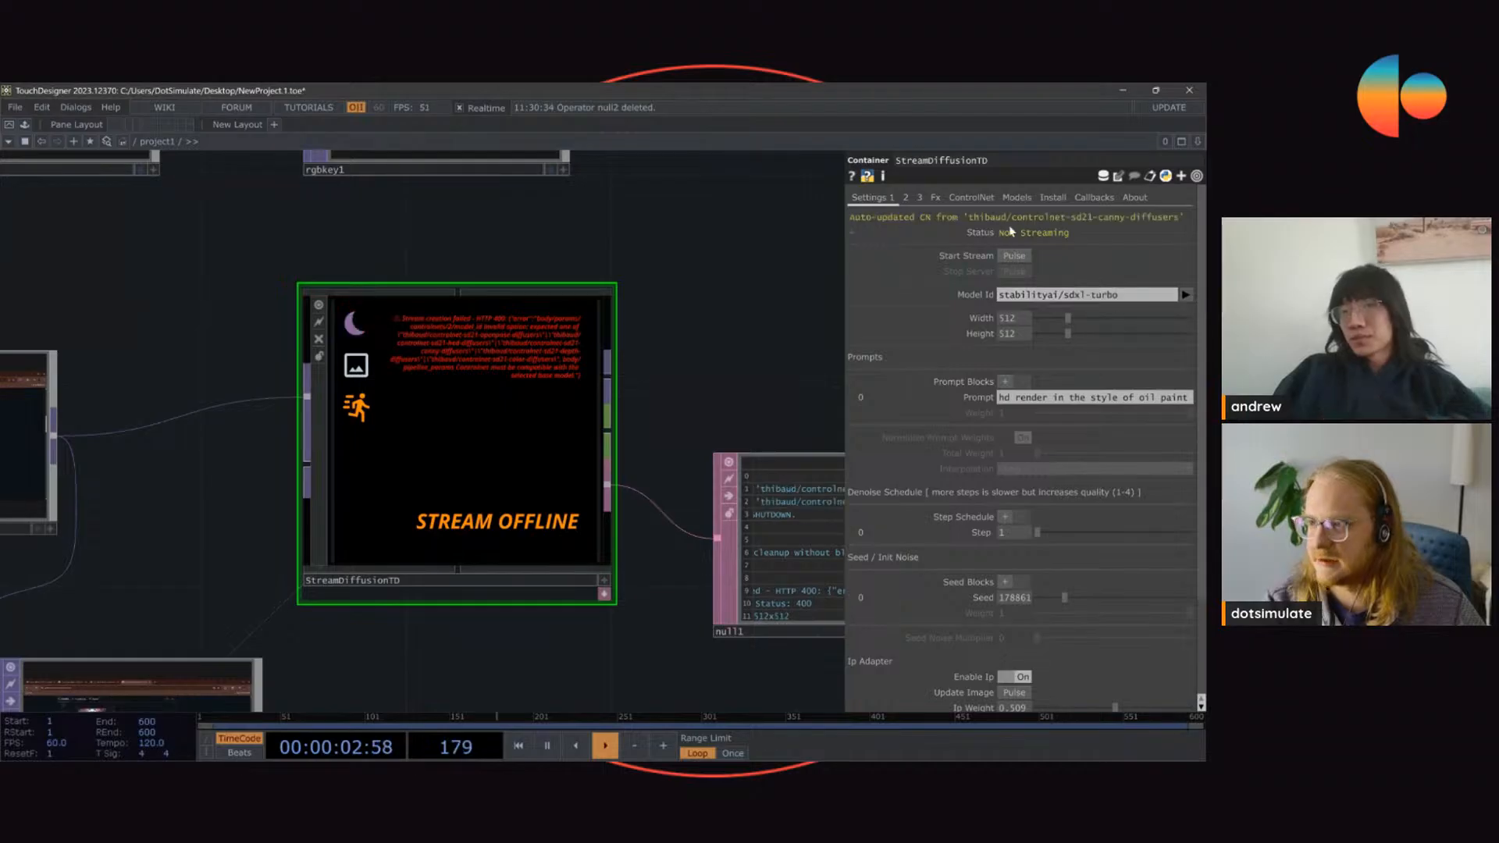
Step: Set the first ControlNet block to the Depth model, xinsir/controlnet-depth-sdxl-1.0
{"action": "left_click", "coordinate": [971, 197]}
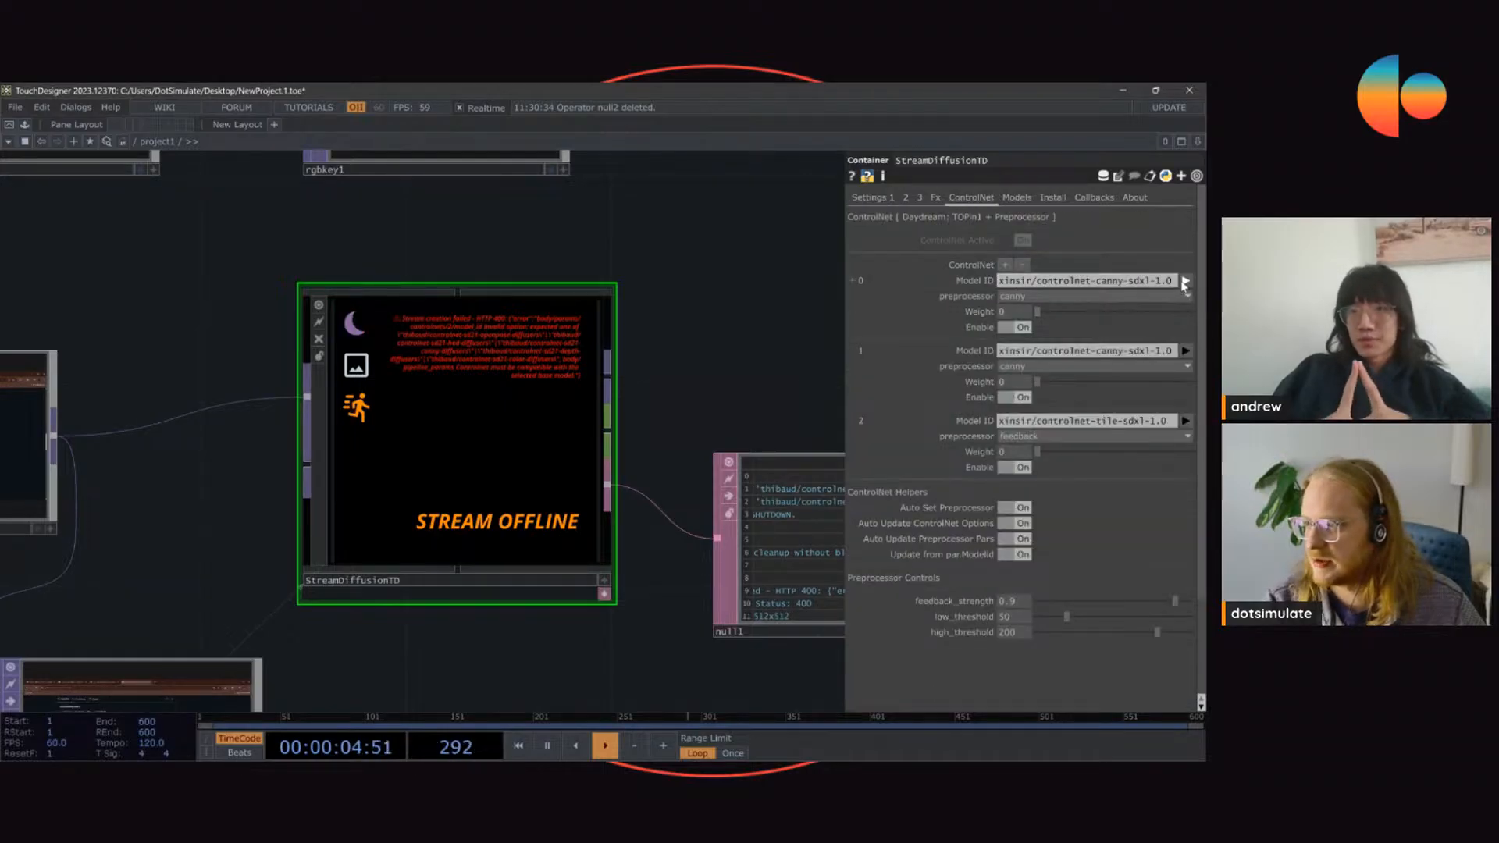
{"action": "key", "text": "Num_Lock"}
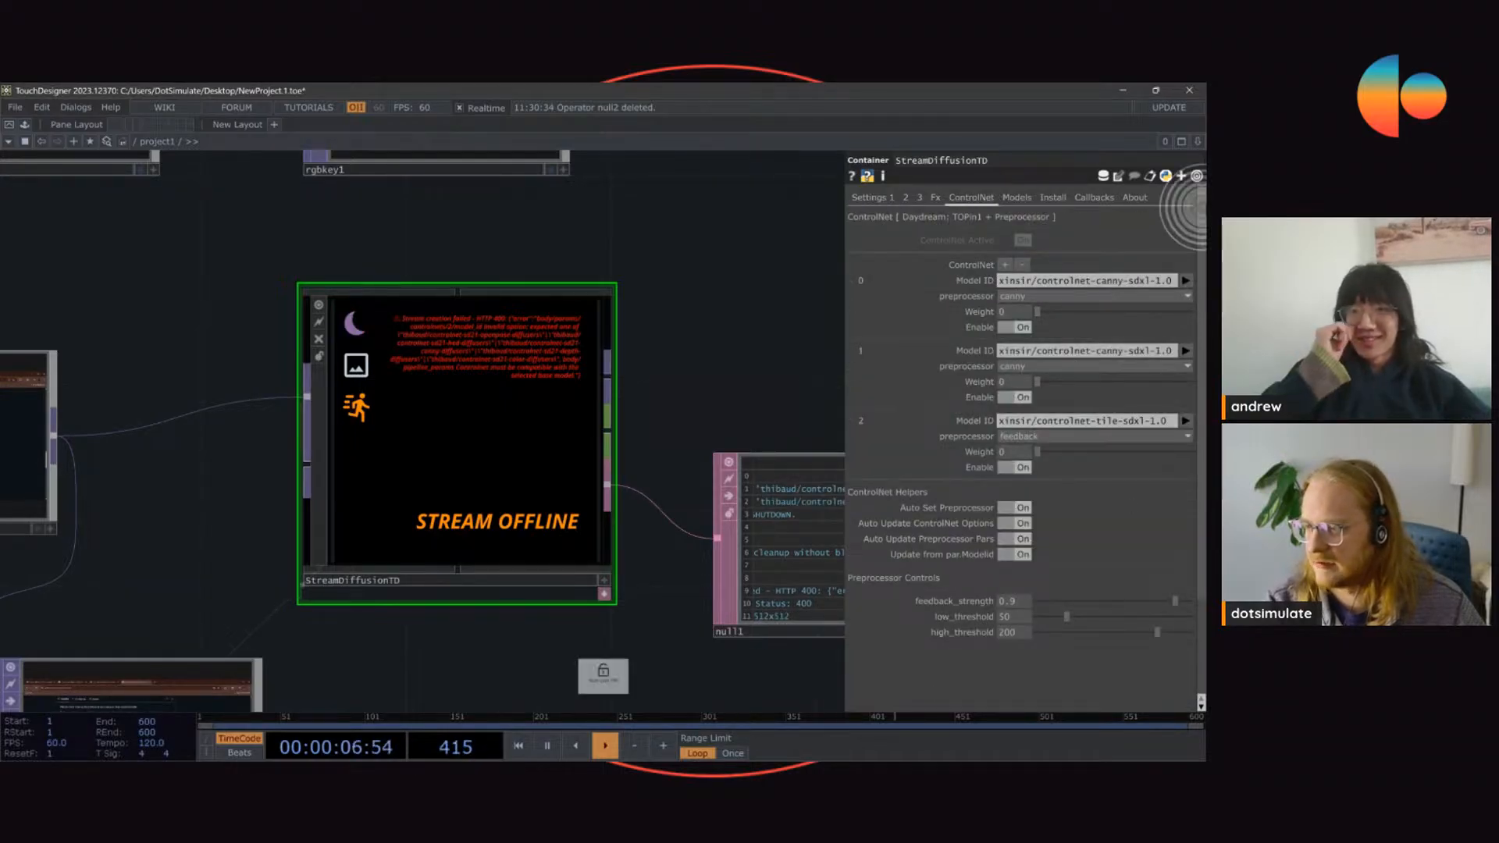
{"action": "left_click", "coordinate": [1185, 281]}
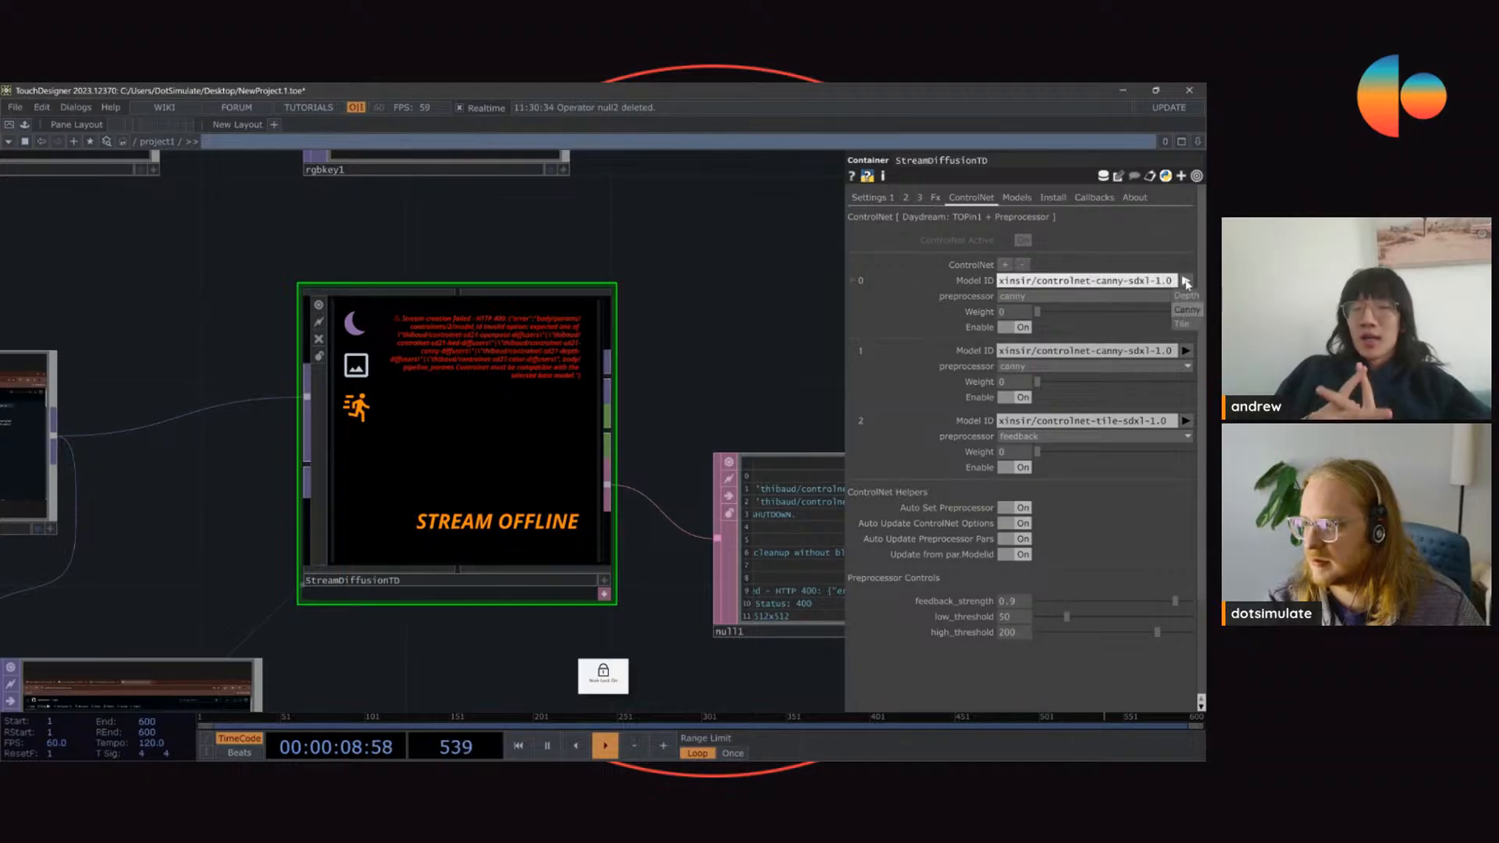
{"action": "left_click", "coordinate": [1185, 303]}
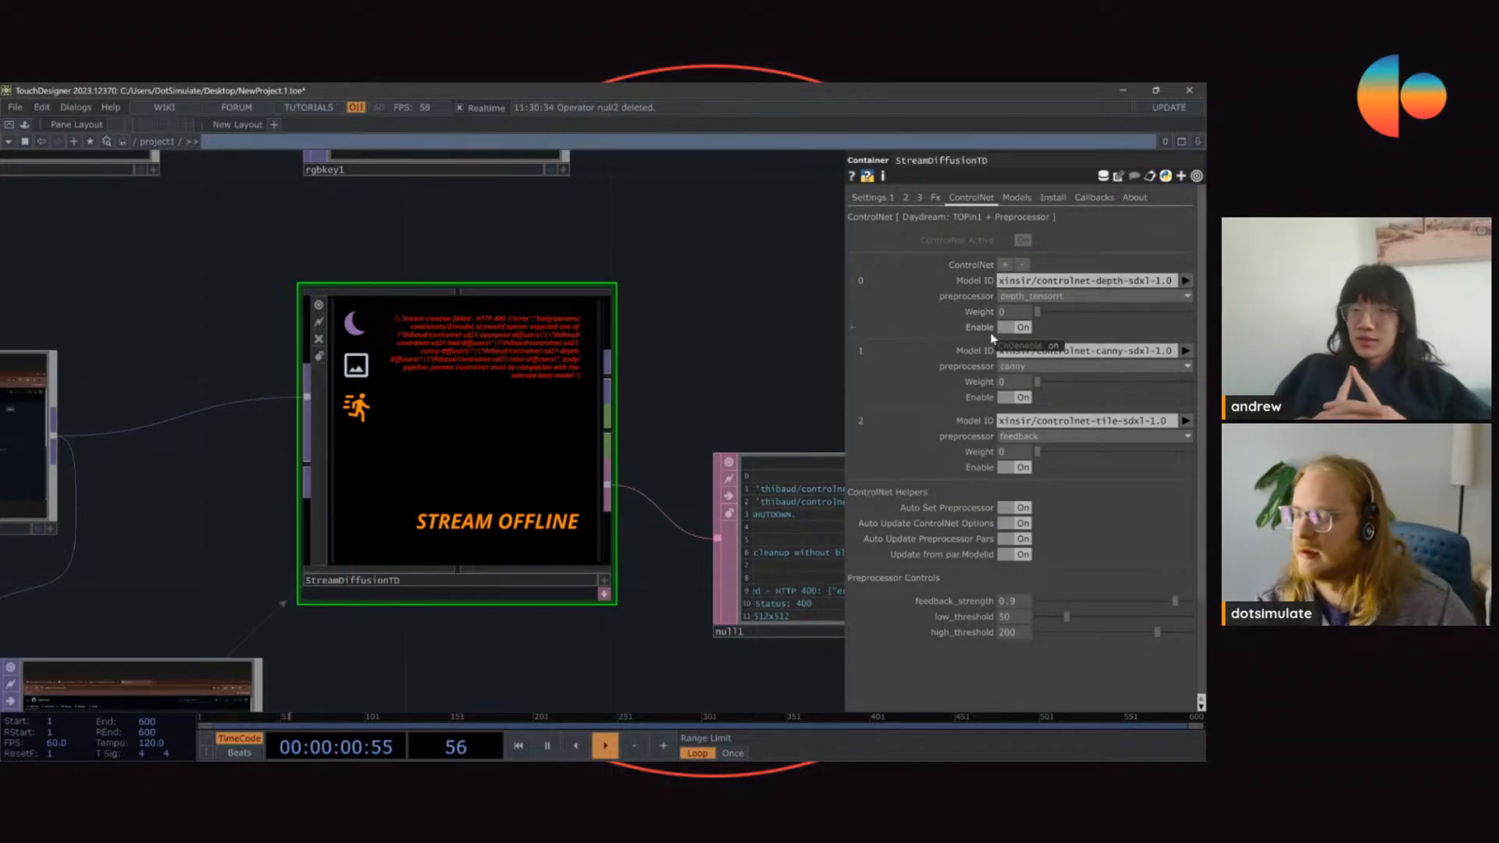
Step: Start the stream and highlight the stream ID shown on the StreamDiffusionTD node
{"action": "left_click", "coordinate": [866, 198]}
{"action": "left_click", "coordinate": [1005, 258]}
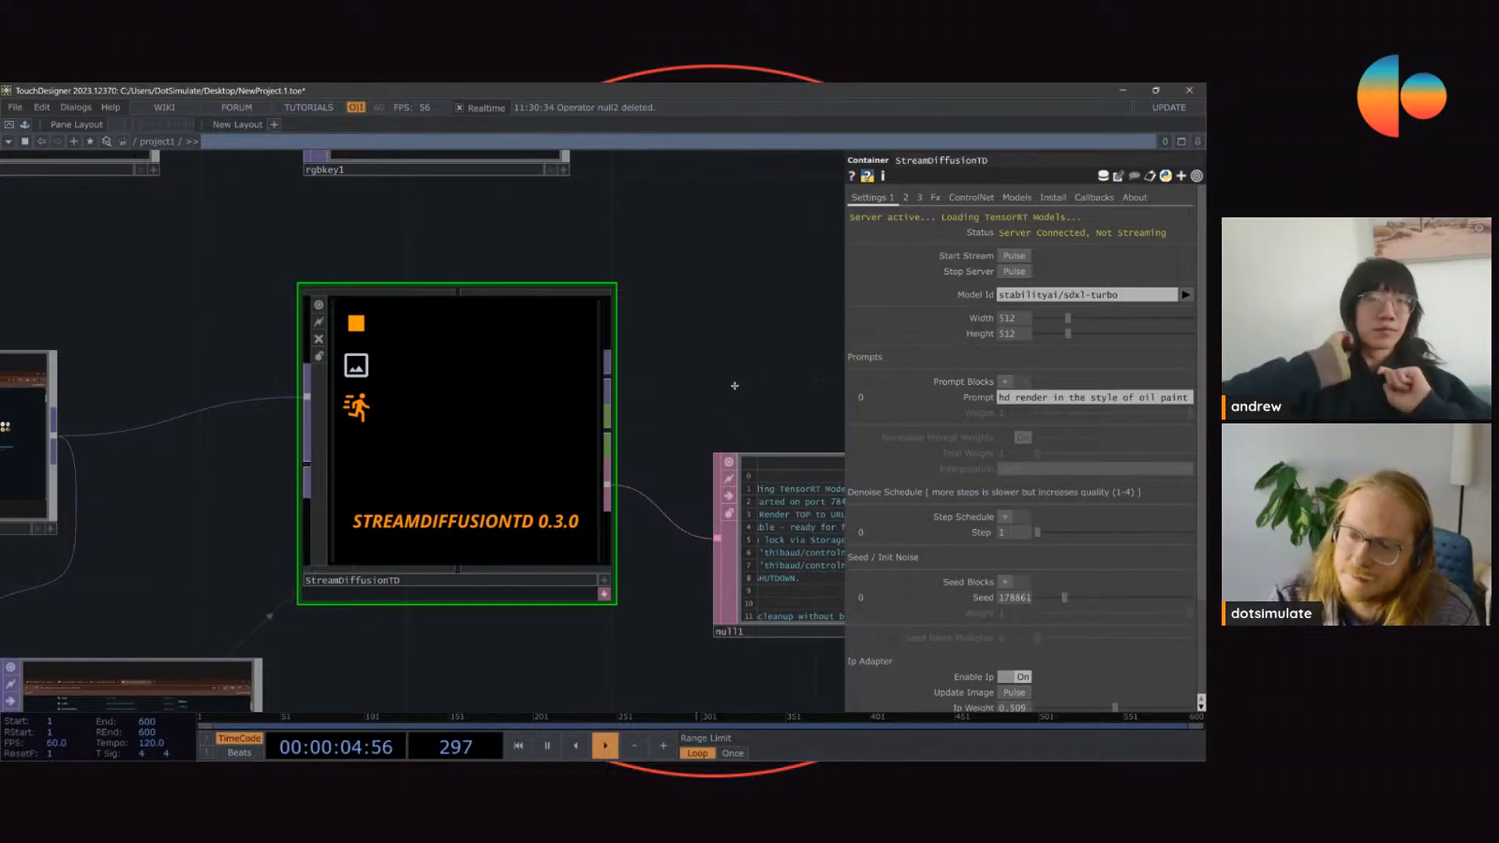
{"action": "left_click_drag", "start_coordinate": [733, 385], "coordinate": [777, 356]}
{"action": "scroll", "coordinate": [536, 370], "scroll_direction": "up", "scroll_amount": 3}
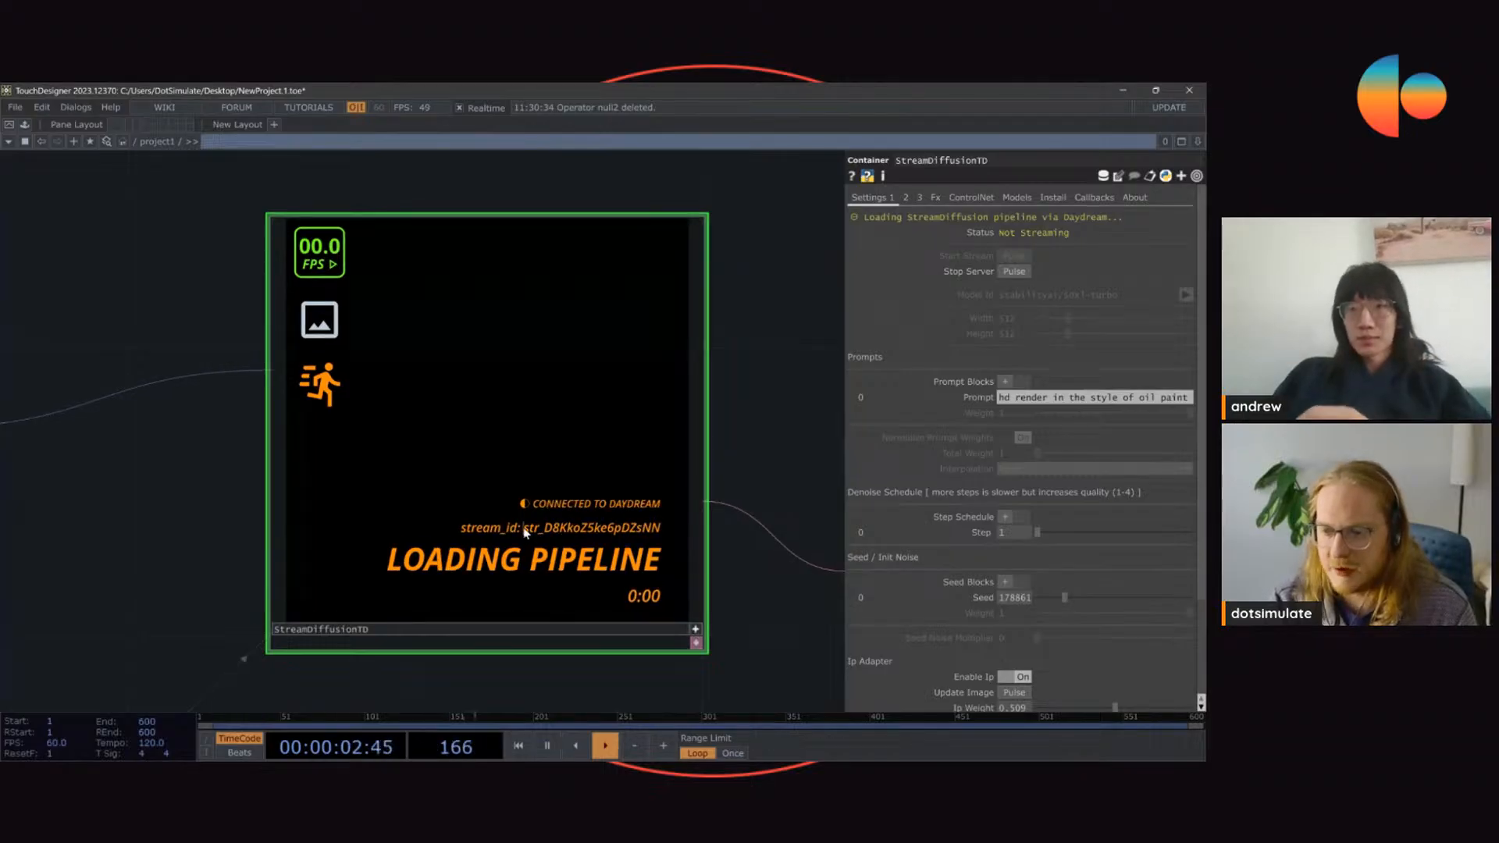
{"action": "left_click_drag", "start_coordinate": [525, 532], "coordinate": [677, 532]}
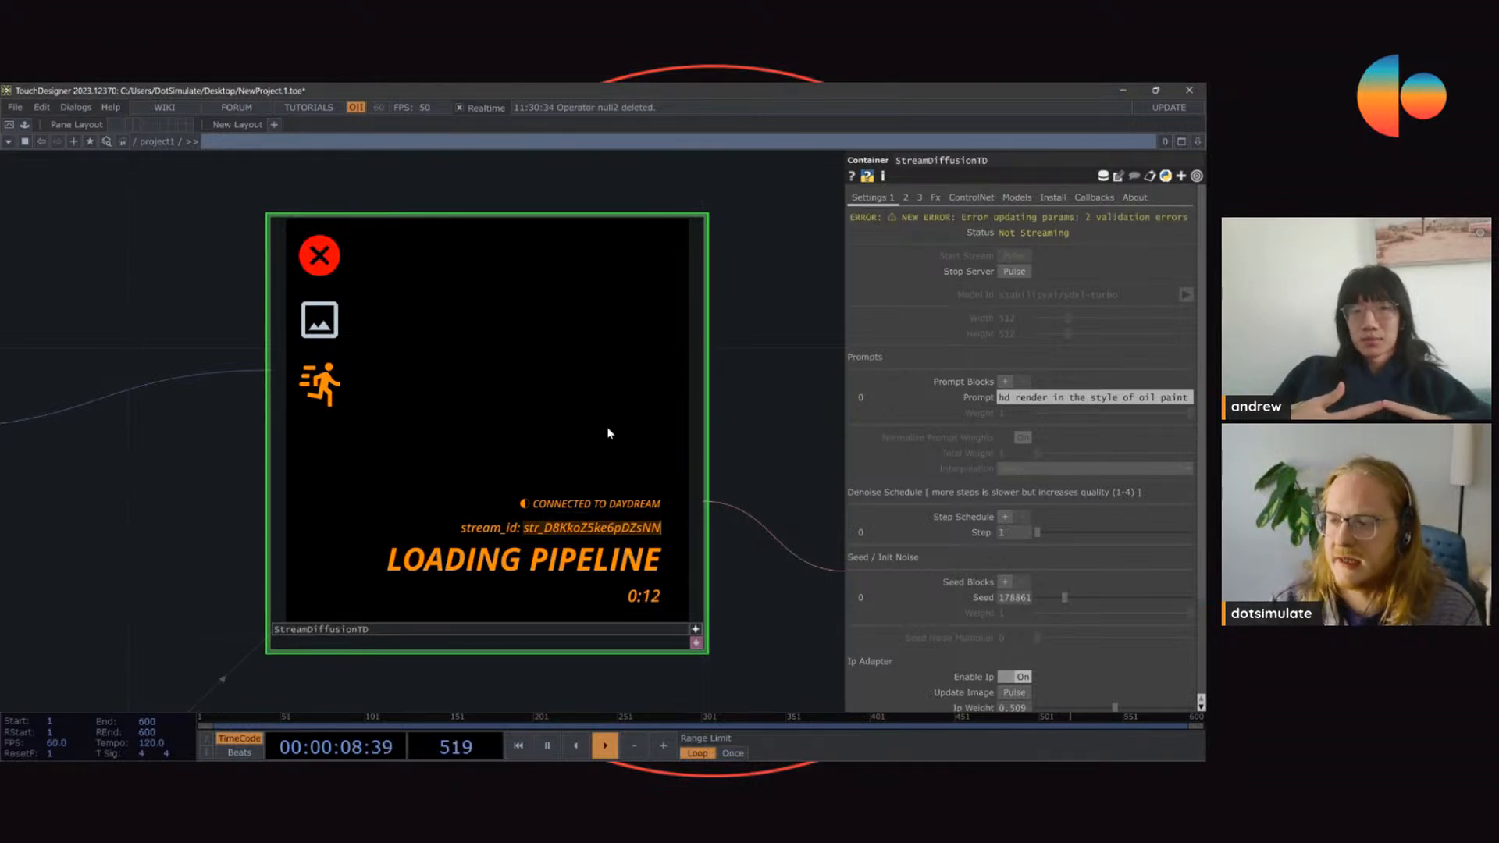
Step: Examine the StreamDiffusionTD node's stream output alongside the null1 log
{"action": "scroll", "coordinate": [712, 633], "scroll_direction": "down", "scroll_amount": 5}
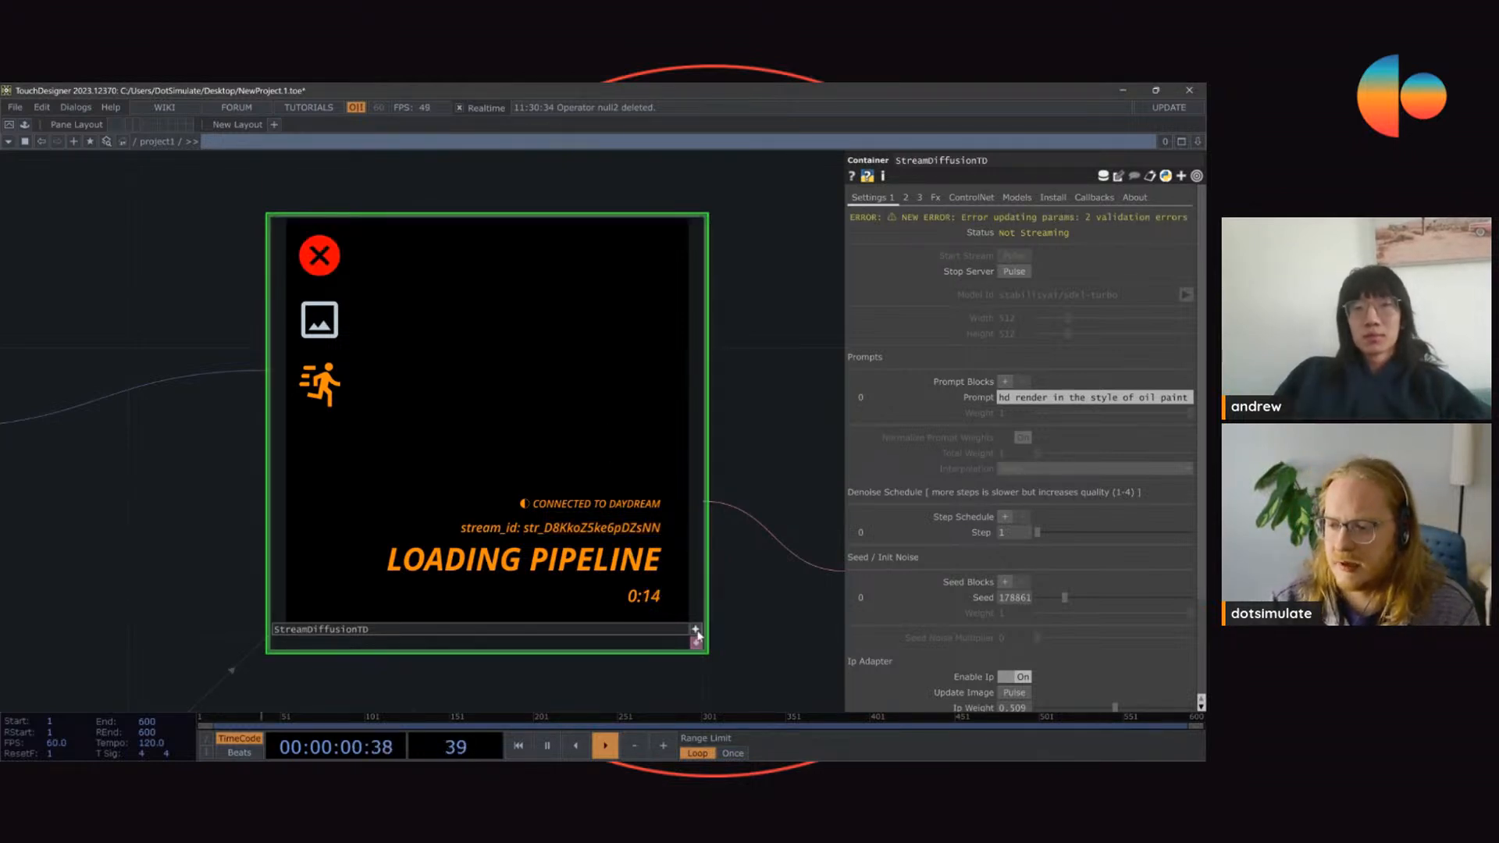
{"action": "scroll", "coordinate": [771, 446], "scroll_direction": "up", "scroll_amount": 3}
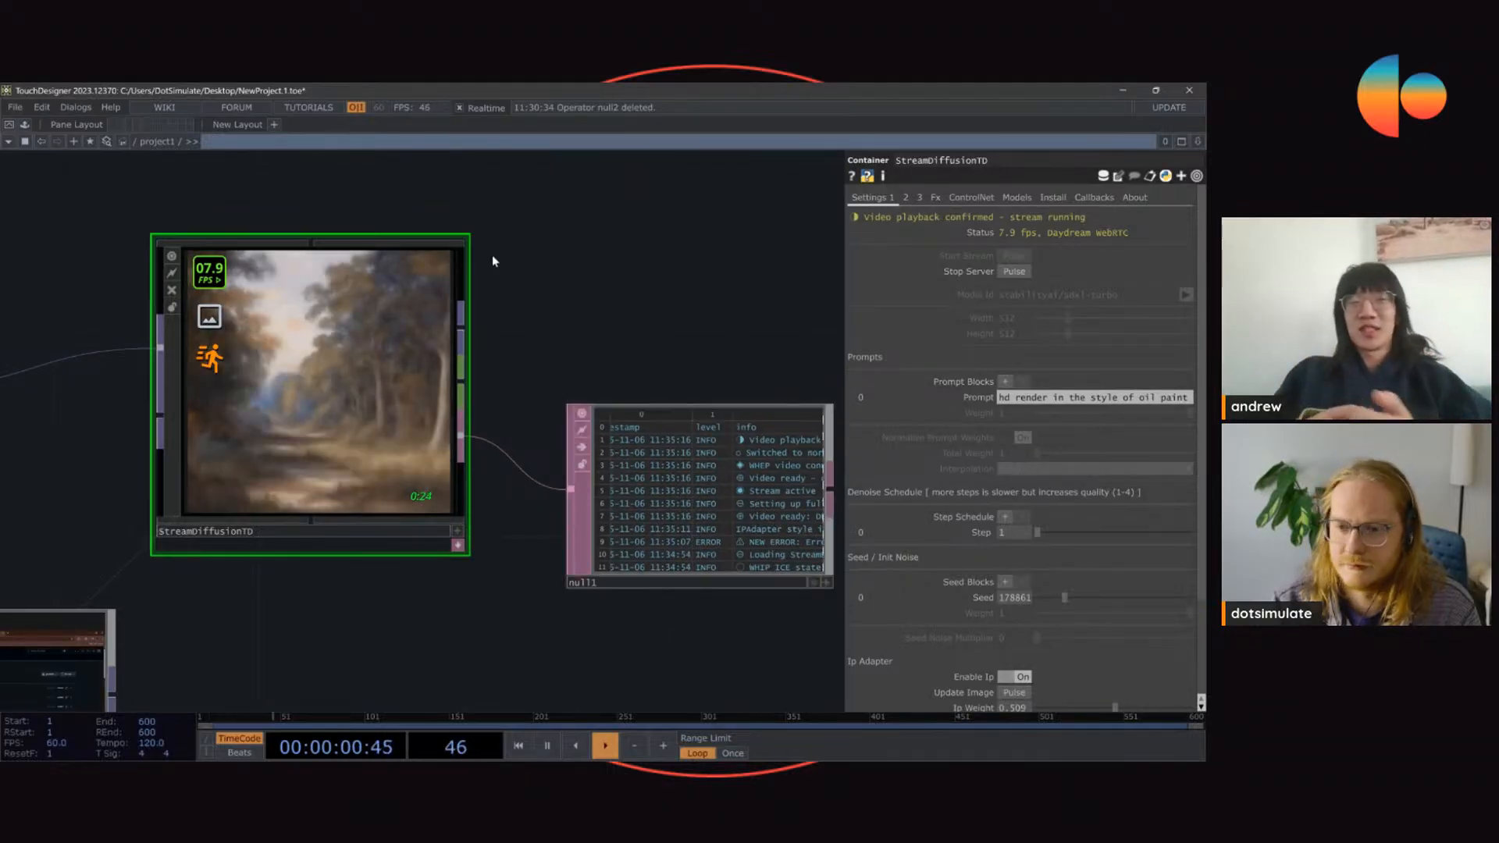
{"action": "left_click_drag", "start_coordinate": [491, 256], "coordinate": [603, 297]}
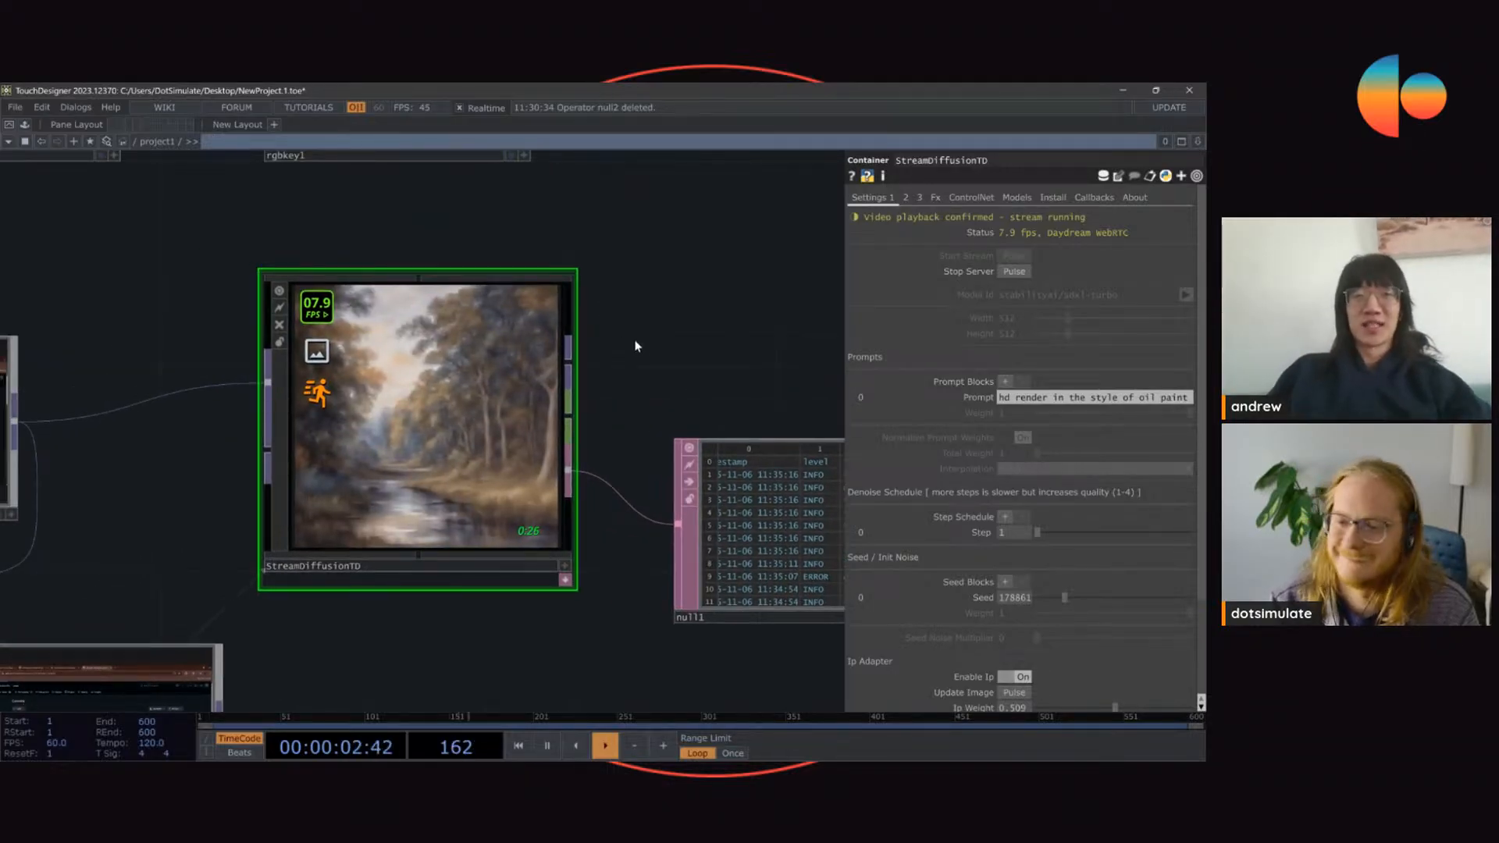
{"action": "scroll", "coordinate": [603, 286], "scroll_direction": "down", "scroll_amount": 2}
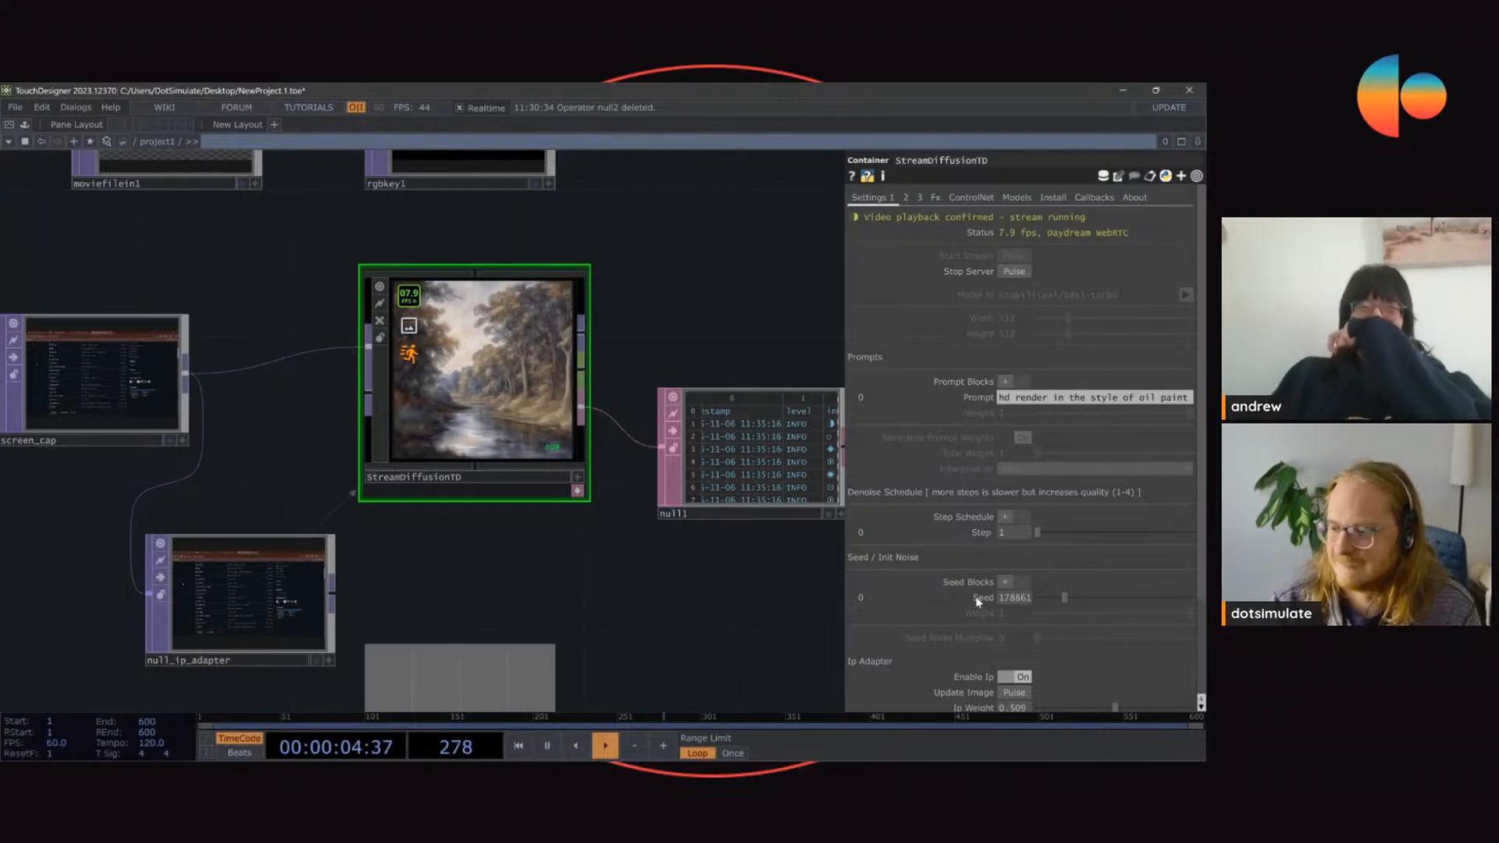
Step: Widen the parameter area and change the prompt to "painting in the style of oil painting"
{"action": "scroll", "coordinate": [993, 563], "scroll_direction": "down", "scroll_amount": 1}
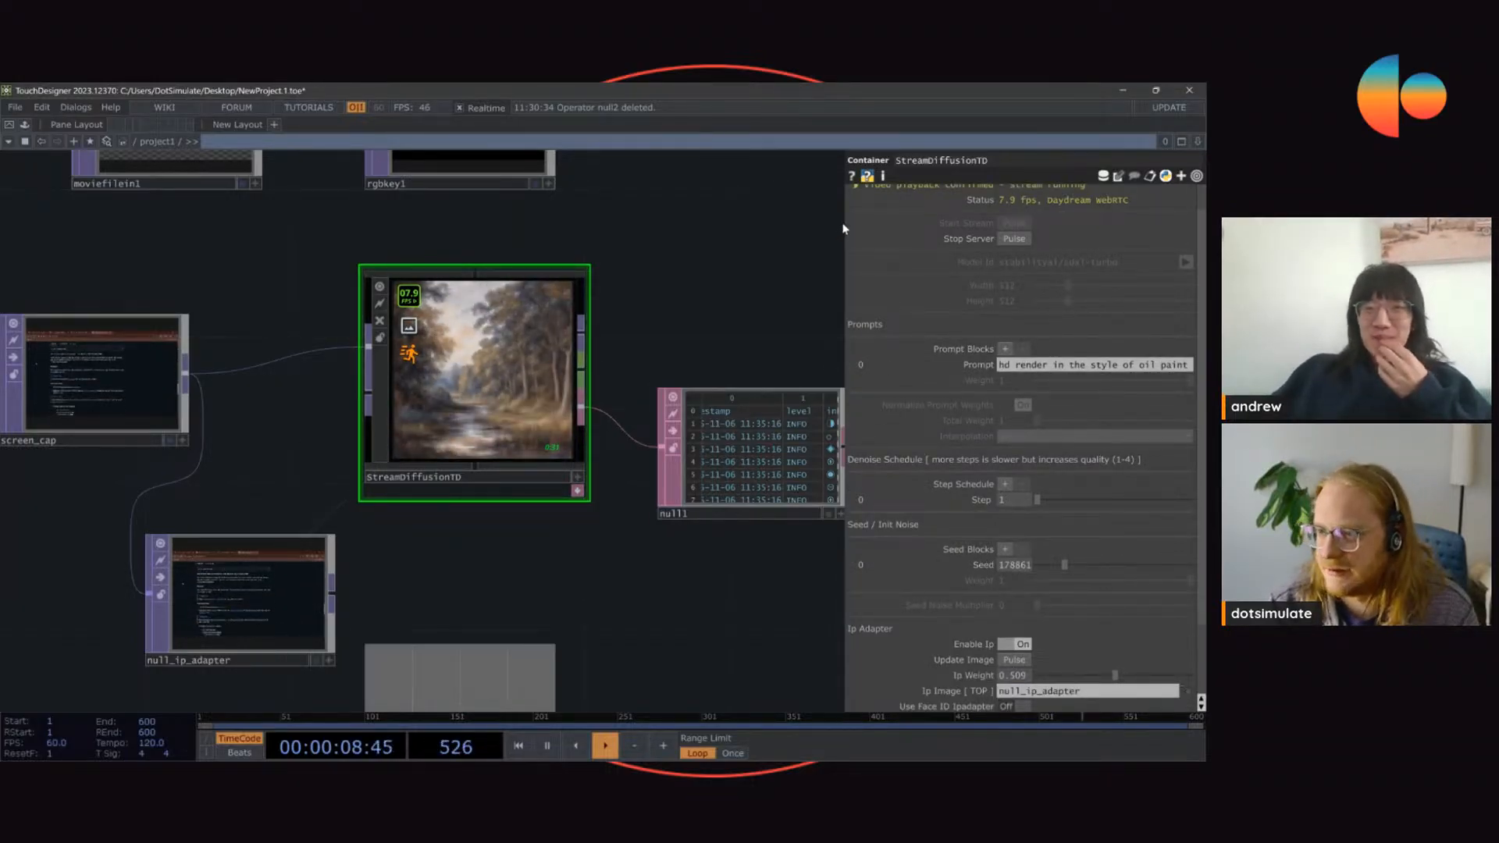
{"action": "left_click_drag", "start_coordinate": [844, 225], "coordinate": [748, 267]}
{"action": "left_click_drag", "start_coordinate": [958, 370], "coordinate": [746, 363]}
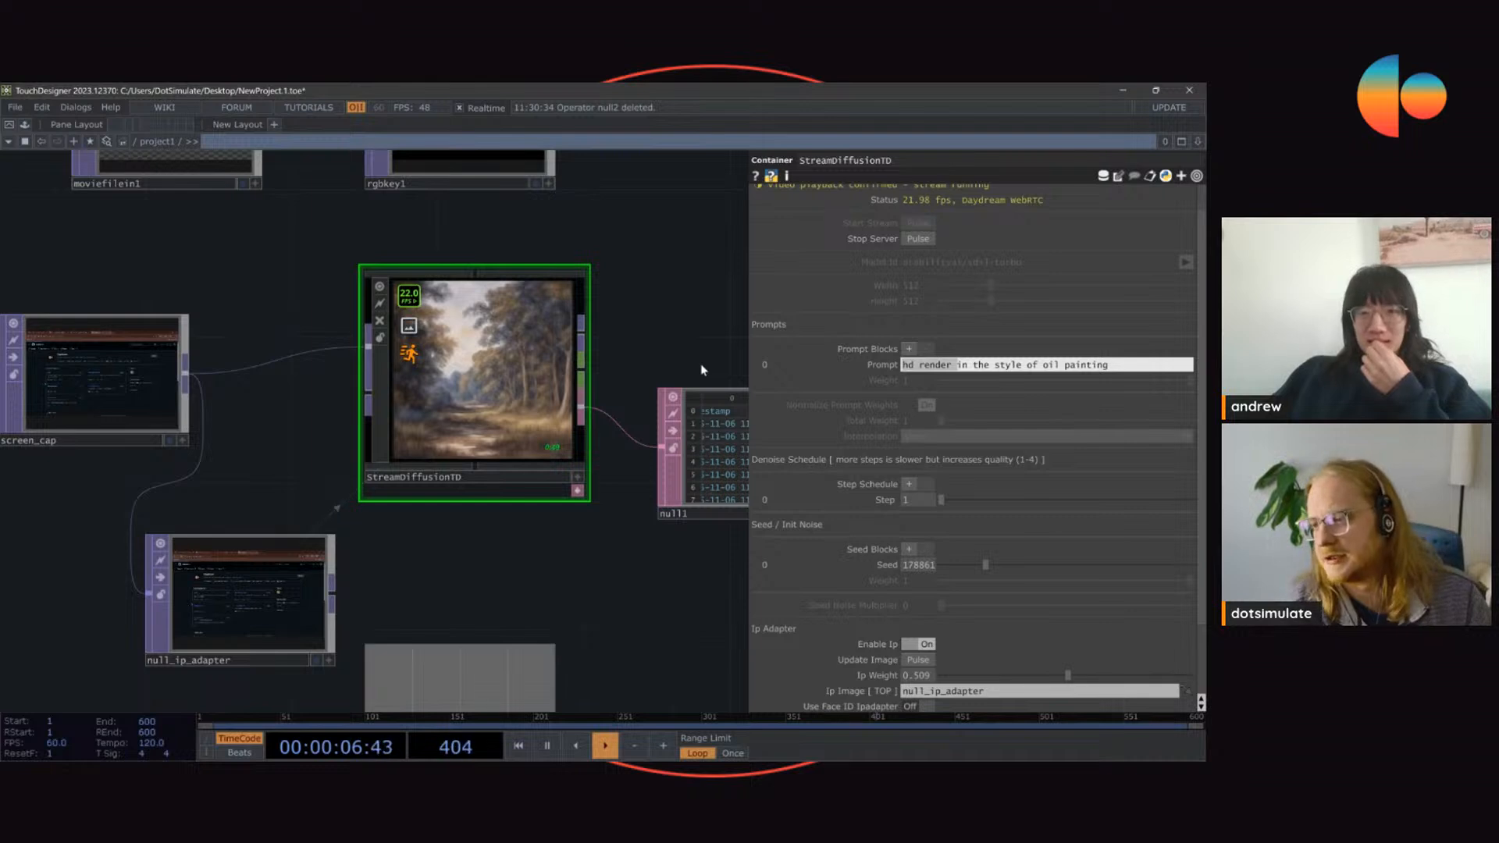
{"action": "type", "text": "painting"}
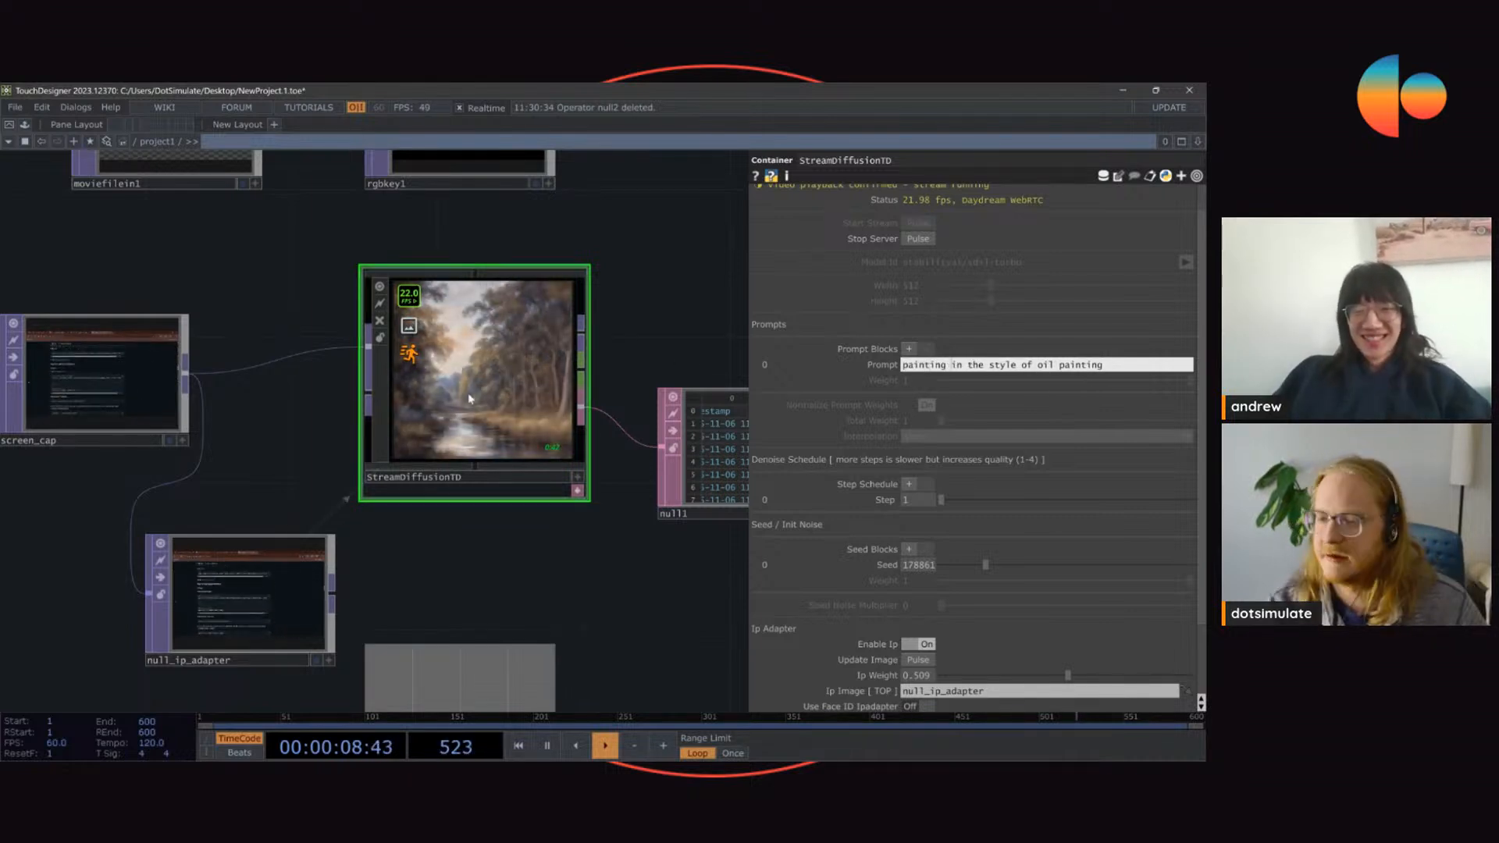
Step: Lower the seed in two stages toward the start of its range and inspect the generated output
{"action": "scroll", "coordinate": [512, 304], "scroll_direction": "up", "scroll_amount": 2}
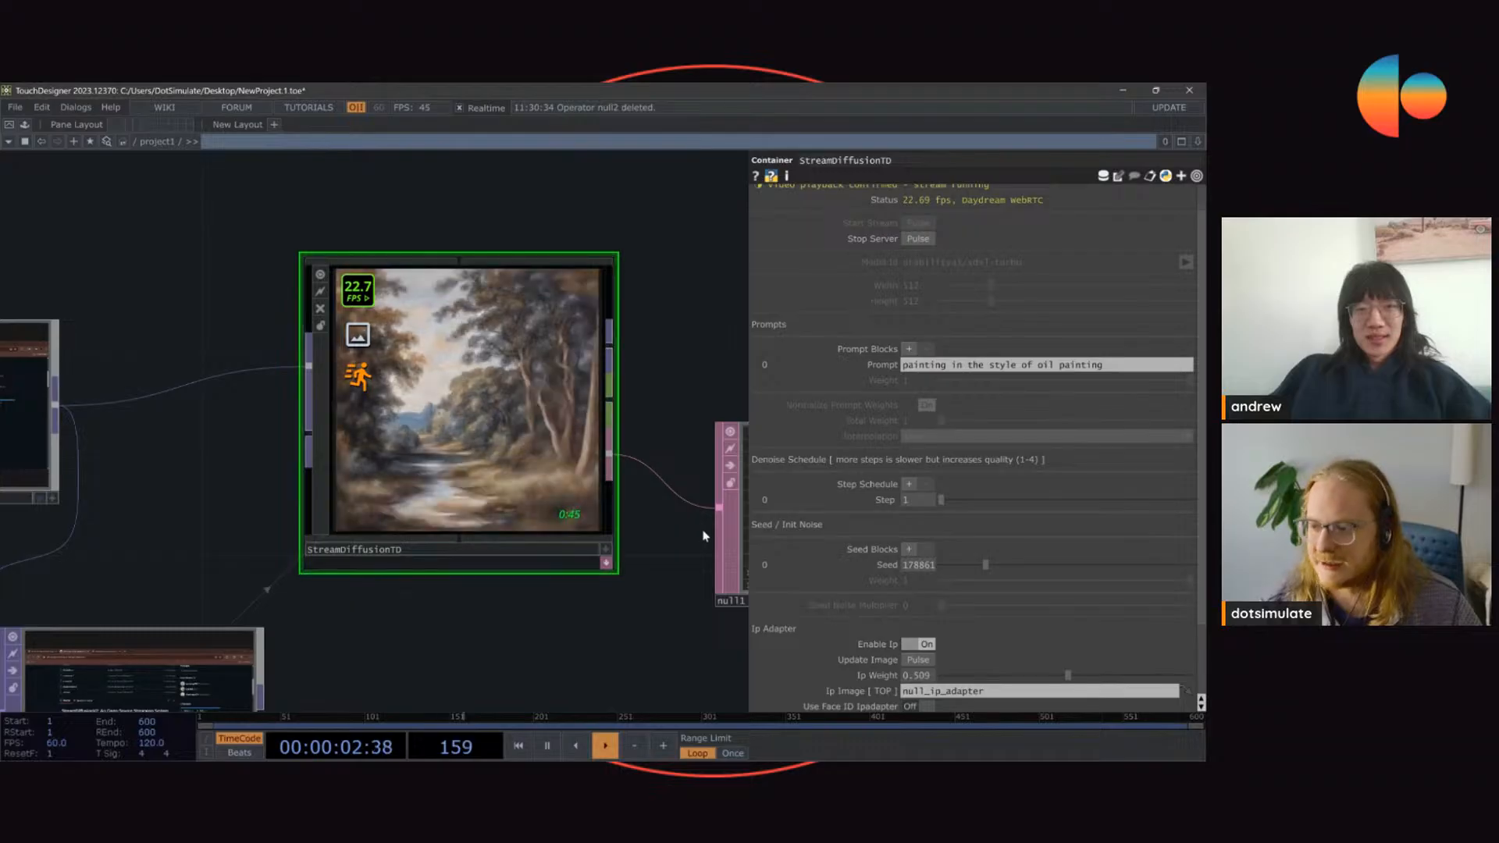
{"action": "left_click", "coordinate": [963, 564]}
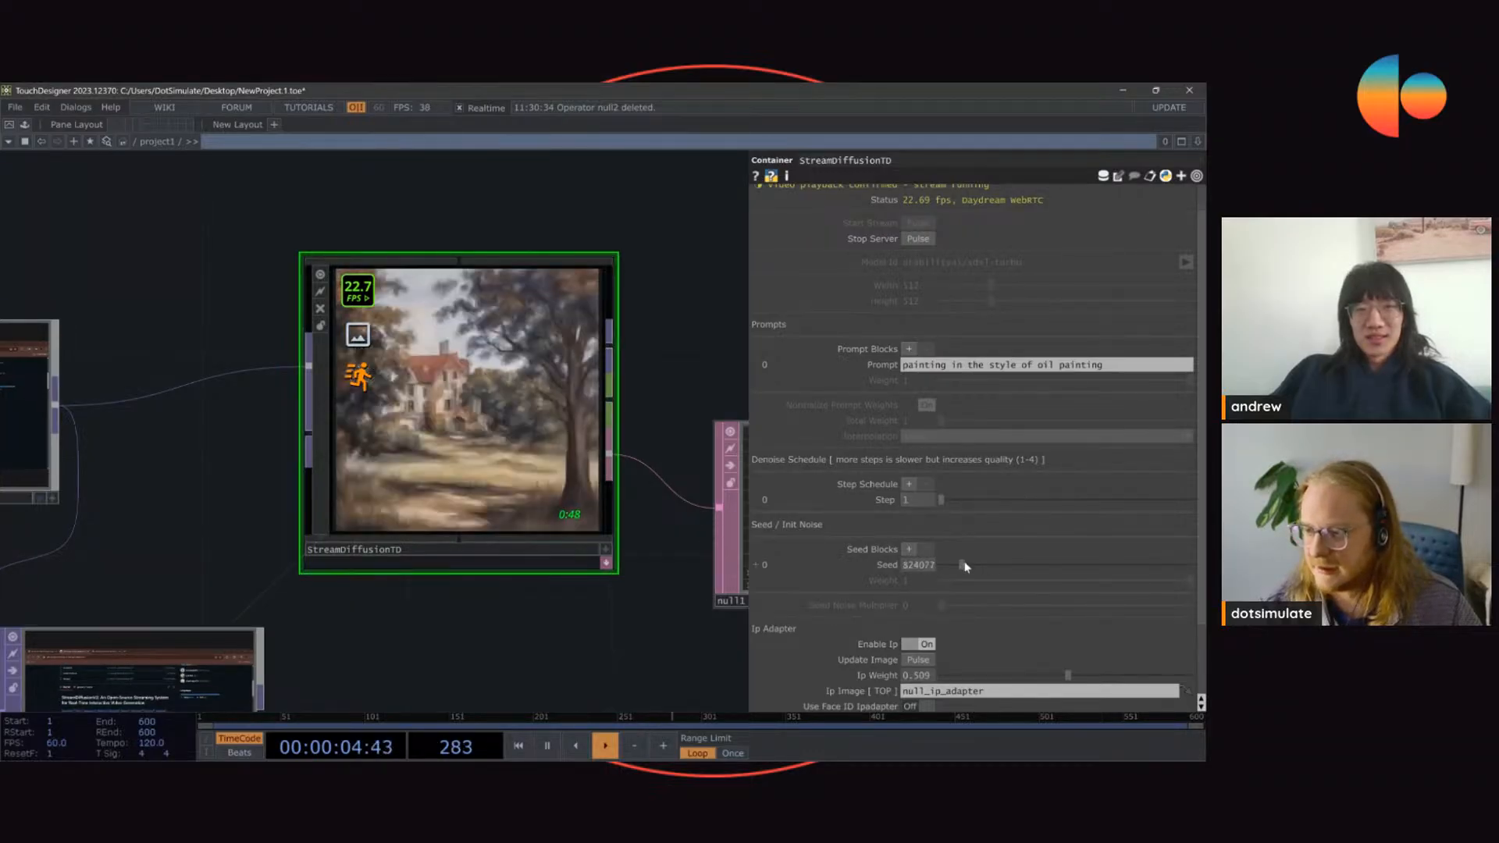
{"action": "left_click", "coordinate": [947, 565]}
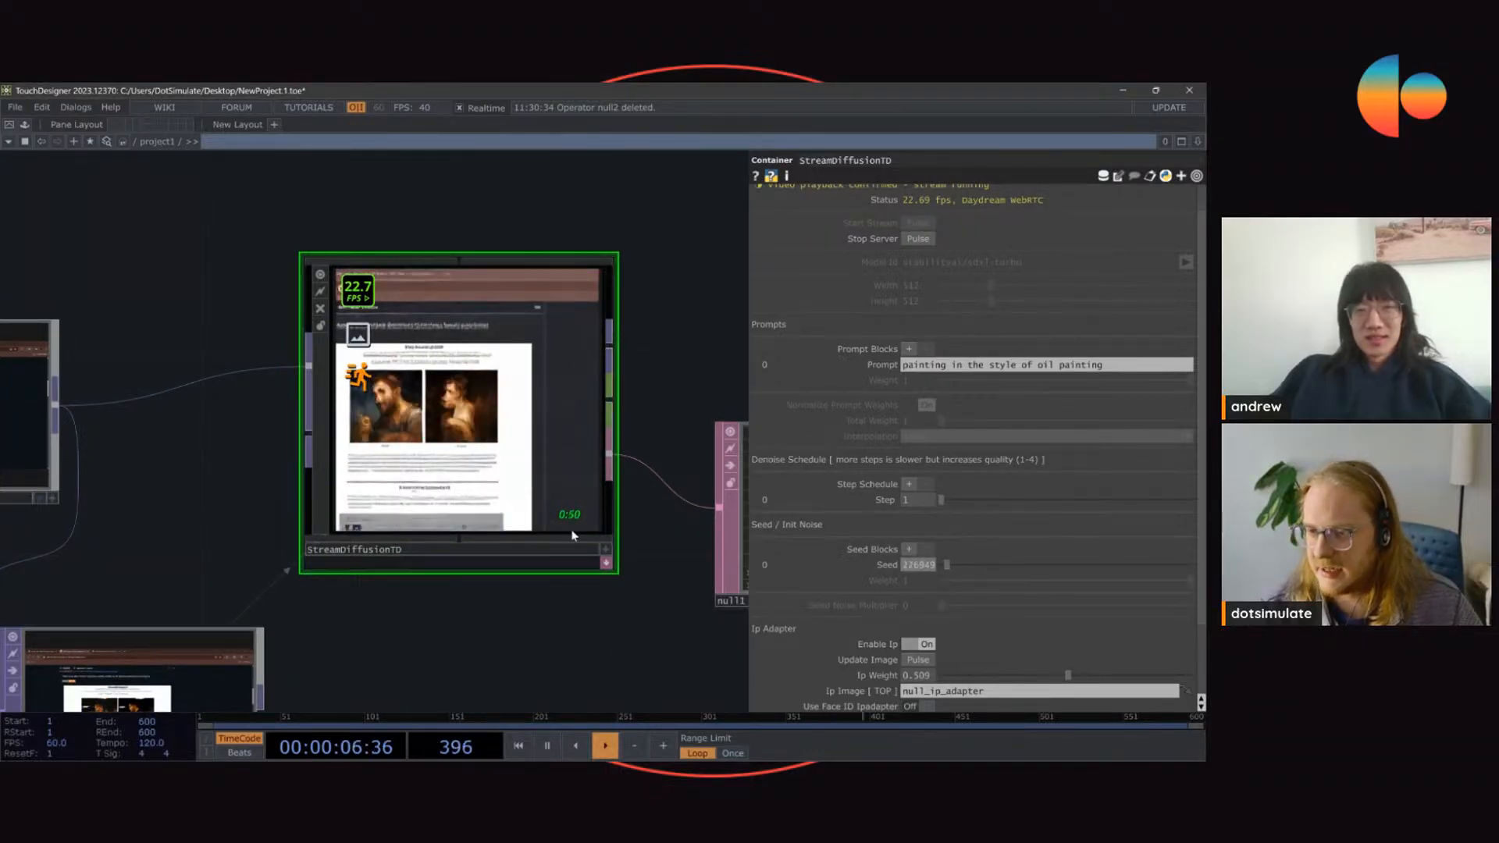
{"action": "scroll", "coordinate": [427, 285], "scroll_direction": "down", "scroll_amount": 4}
{"action": "scroll", "coordinate": [371, 261], "scroll_direction": "up", "scroll_amount": 2}
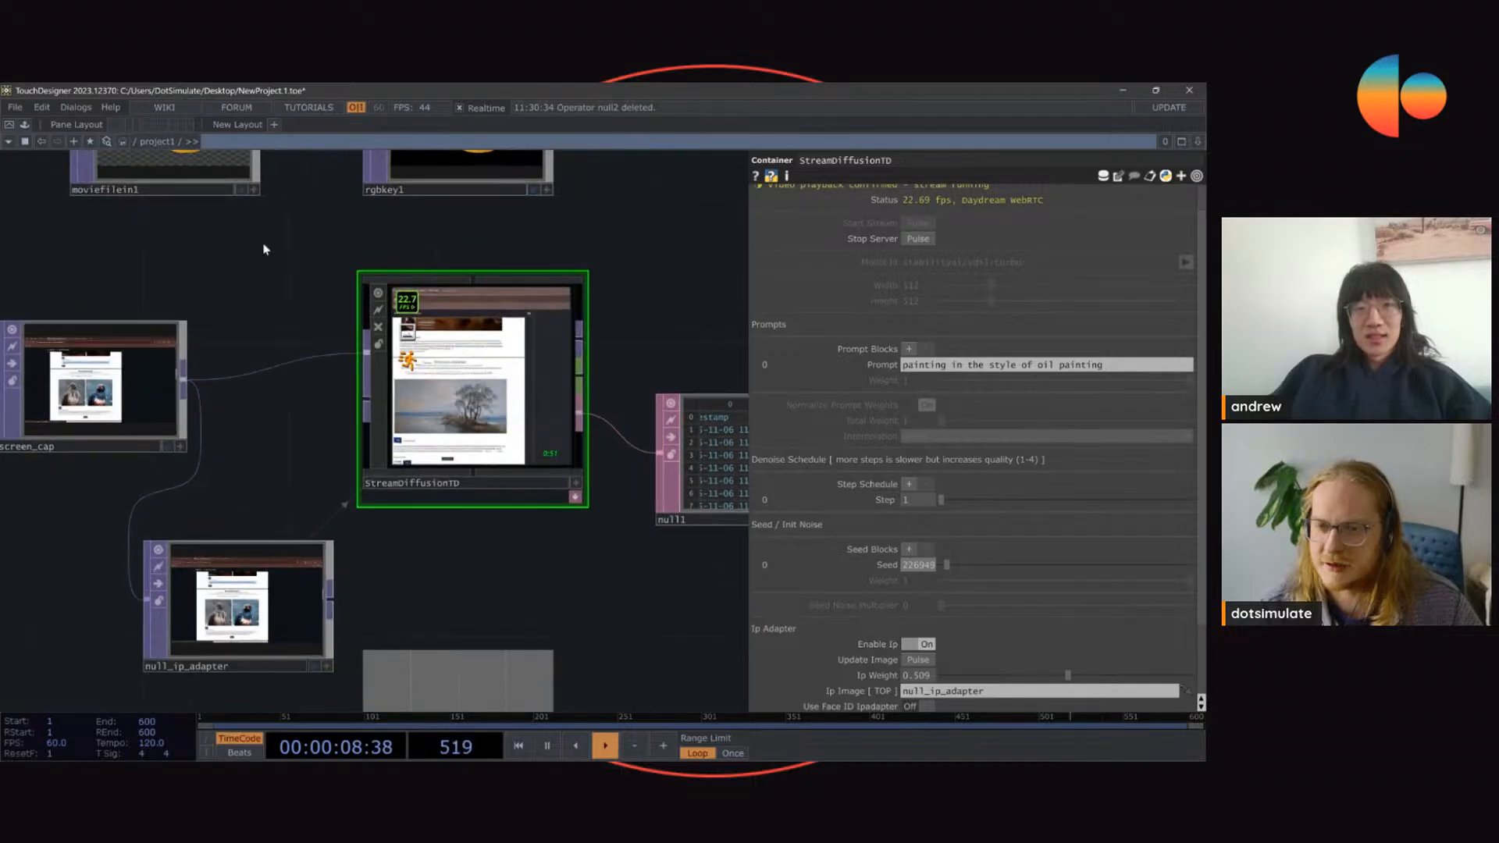
Step: Raise the IP adapter weight of StreamDiffusionTD to 0.943
{"action": "left_click_drag", "start_coordinate": [264, 246], "coordinate": [218, 269]}
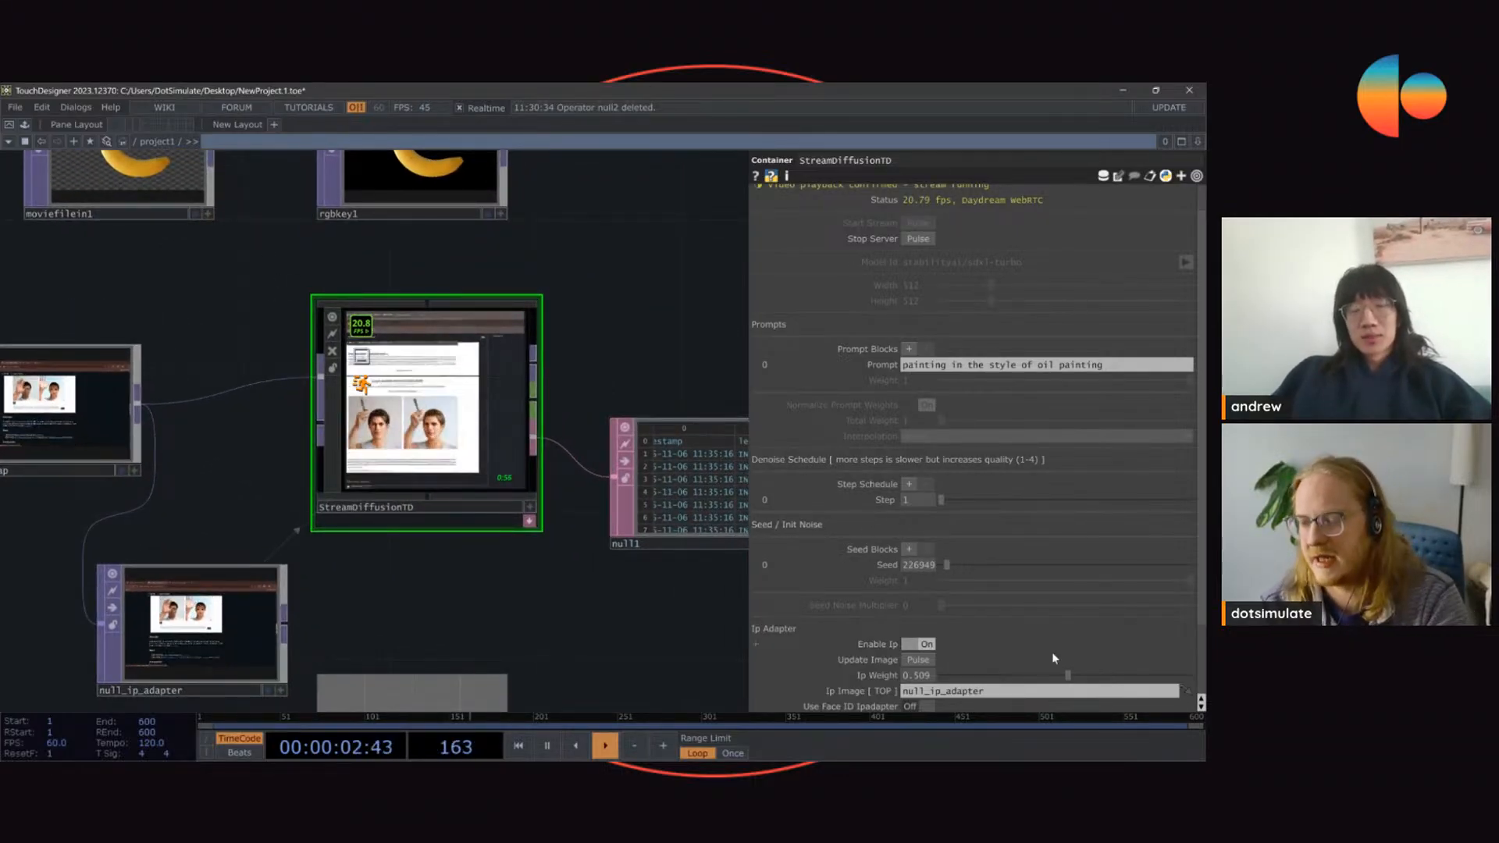
{"action": "left_click_drag", "start_coordinate": [1067, 674], "coordinate": [1193, 690]}
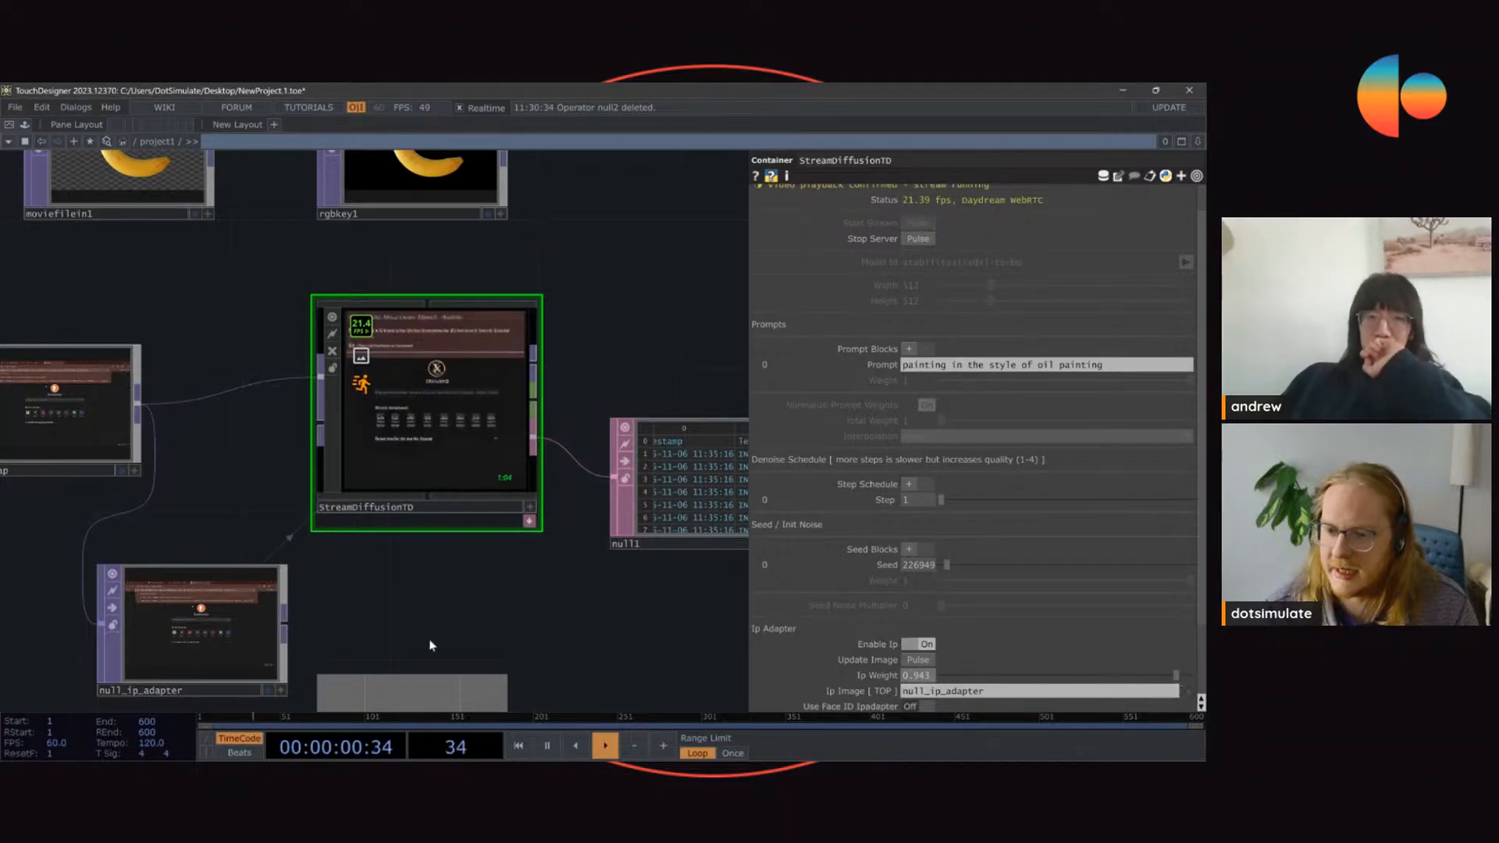
{"action": "left_click_drag", "start_coordinate": [378, 586], "coordinate": [428, 508]}
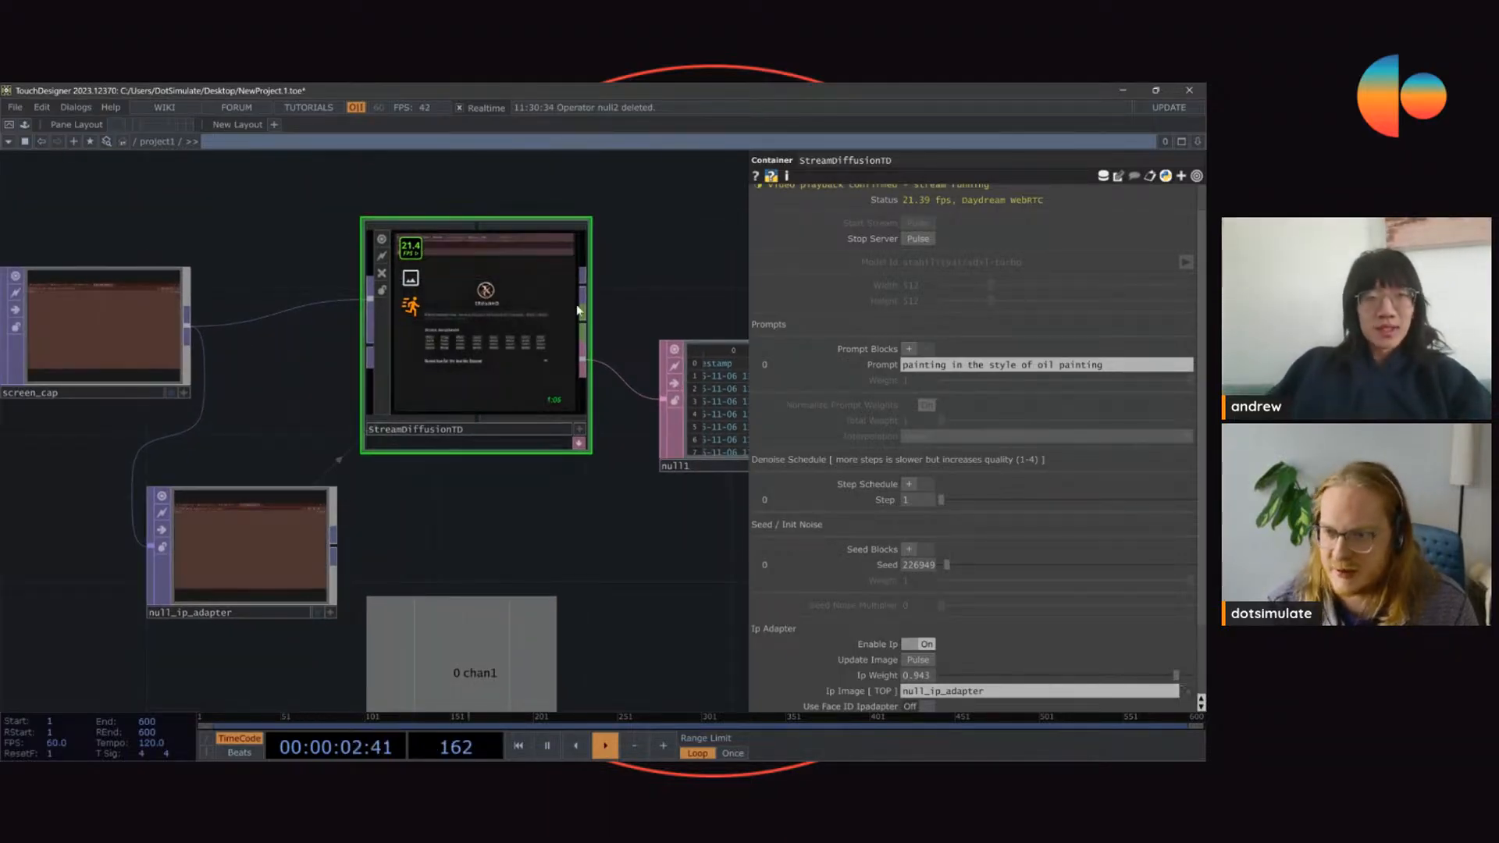
Step: Assign rgbkey1 as the IP adapter image and update the style image
{"action": "left_click_drag", "start_coordinate": [594, 541], "coordinate": [600, 636]}
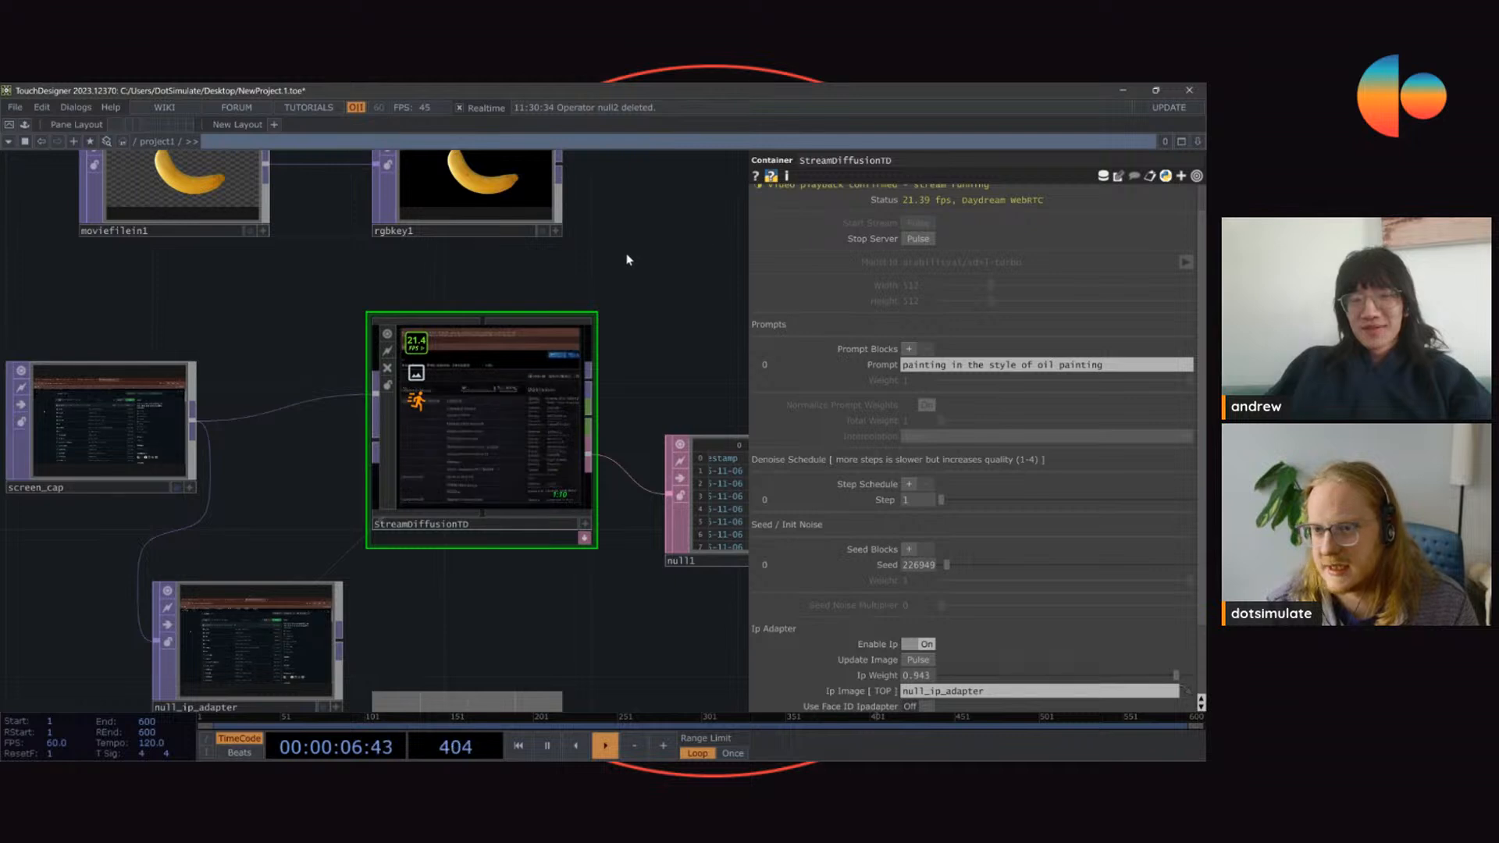
{"action": "left_click_drag", "start_coordinate": [492, 188], "coordinate": [937, 691]}
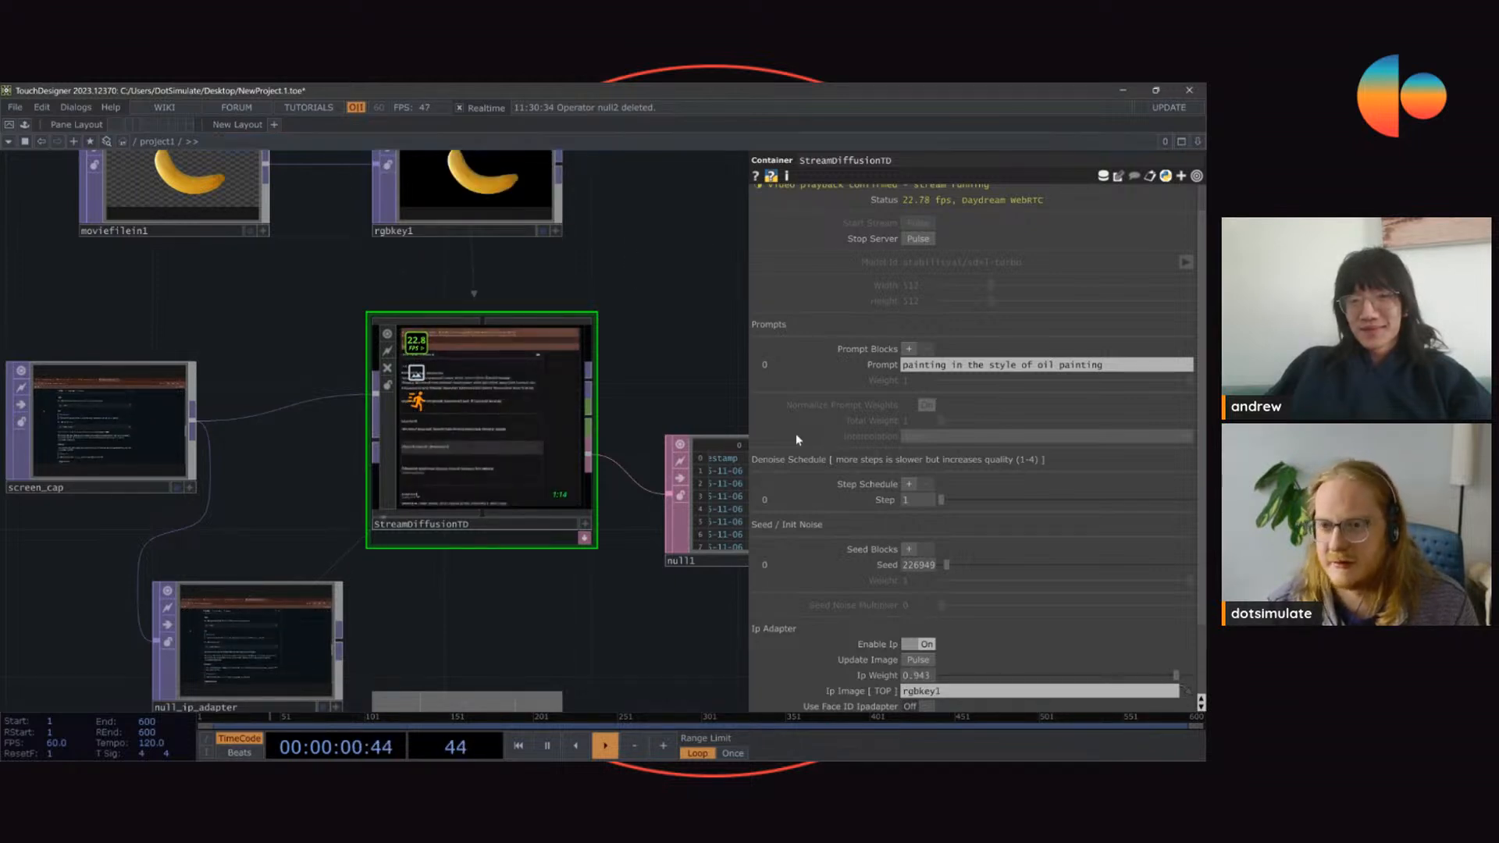
{"action": "left_click", "coordinate": [920, 661]}
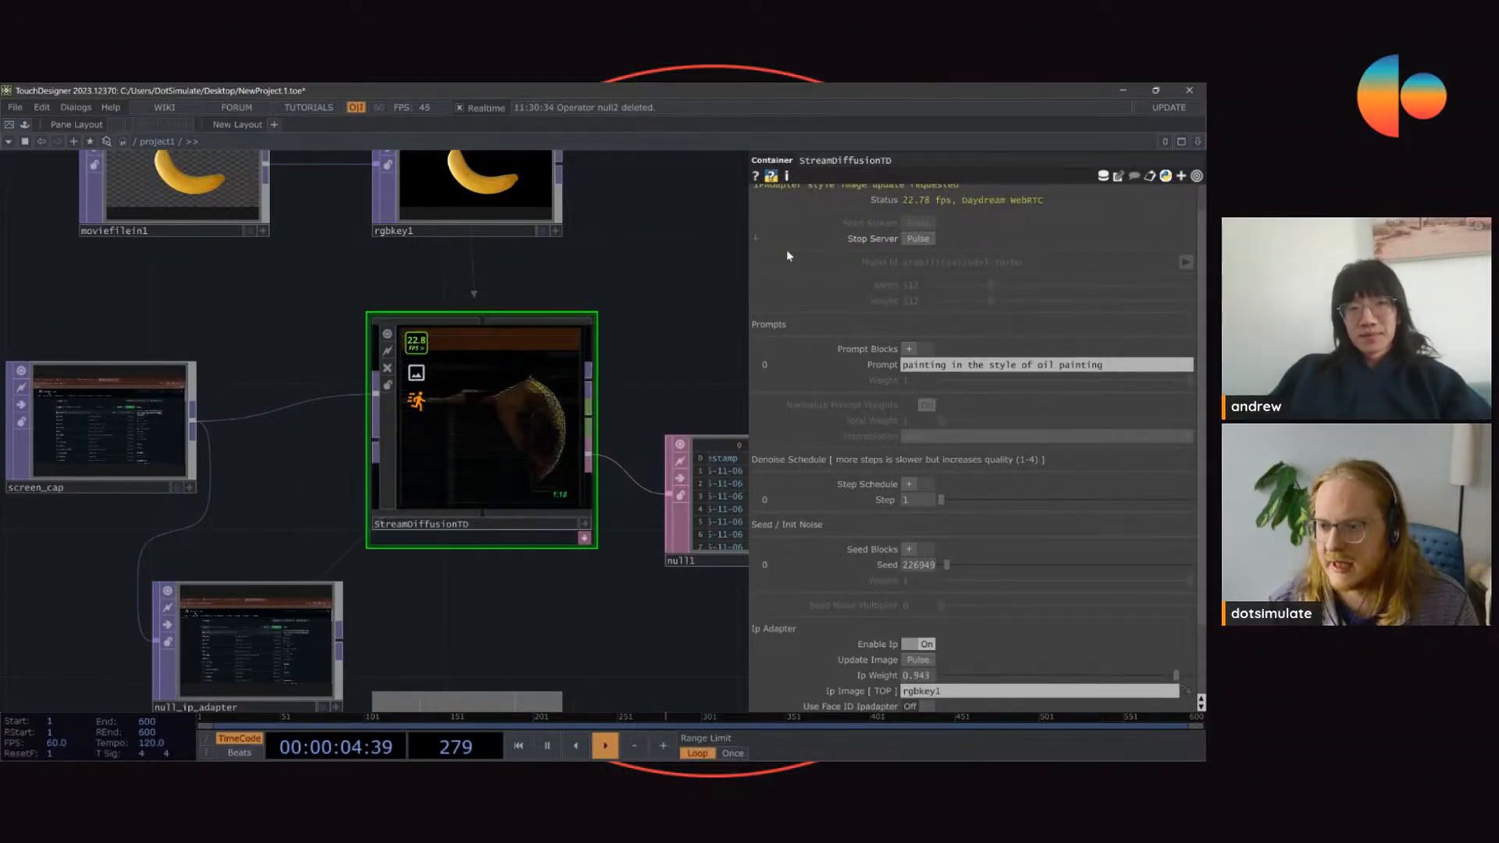
Step: Review the StreamDiffusionTD output and its first settings page, and bring up the ControlNet parameters
{"action": "scroll", "coordinate": [589, 390], "scroll_direction": "down", "scroll_amount": 3}
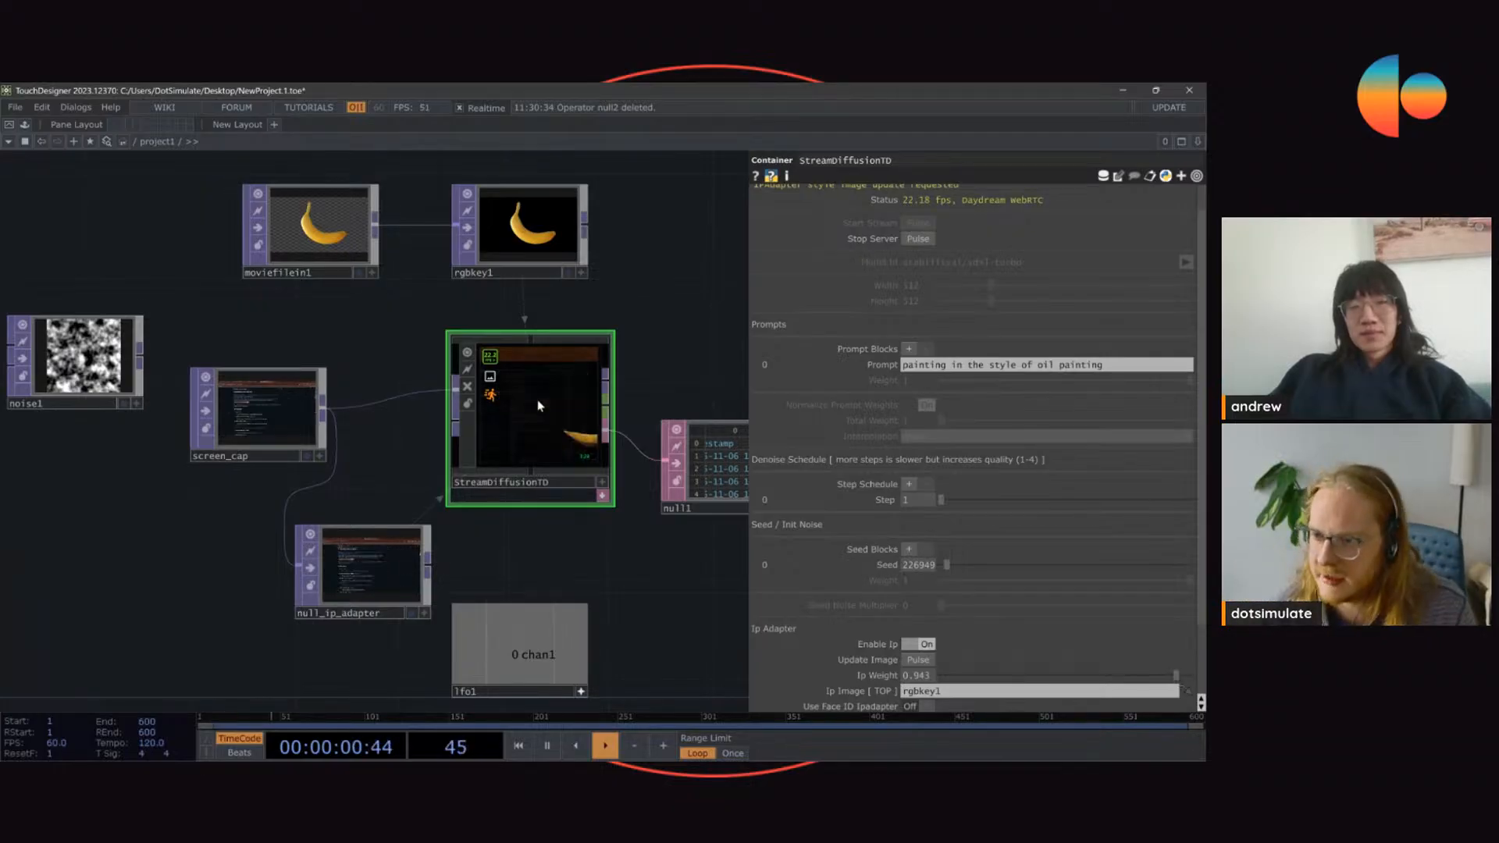
{"action": "scroll", "coordinate": [859, 351], "scroll_direction": "up", "scroll_amount": 1}
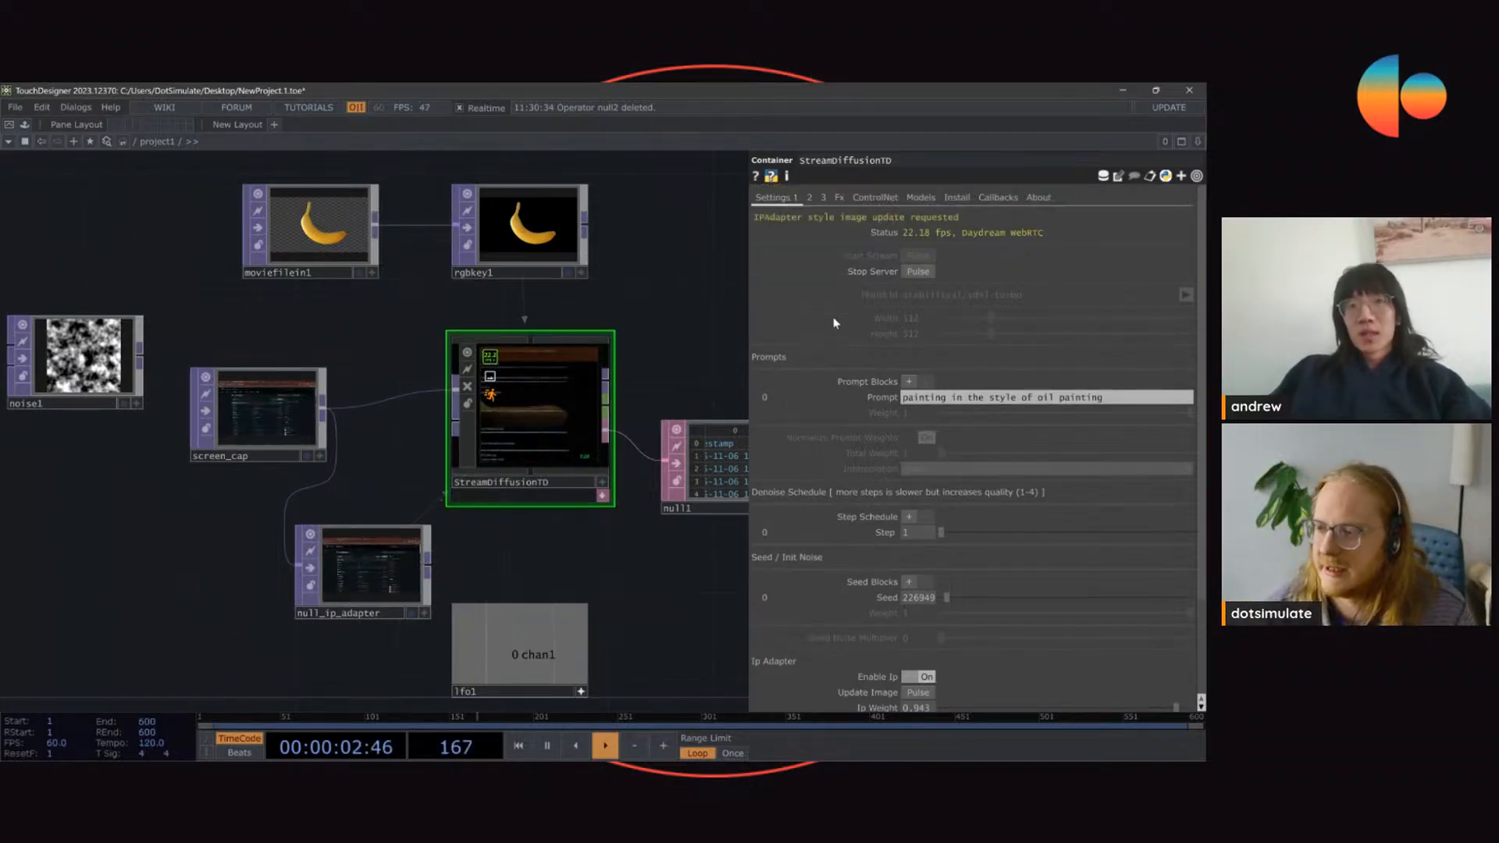
{"action": "scroll", "coordinate": [968, 578], "scroll_direction": "down", "scroll_amount": 5}
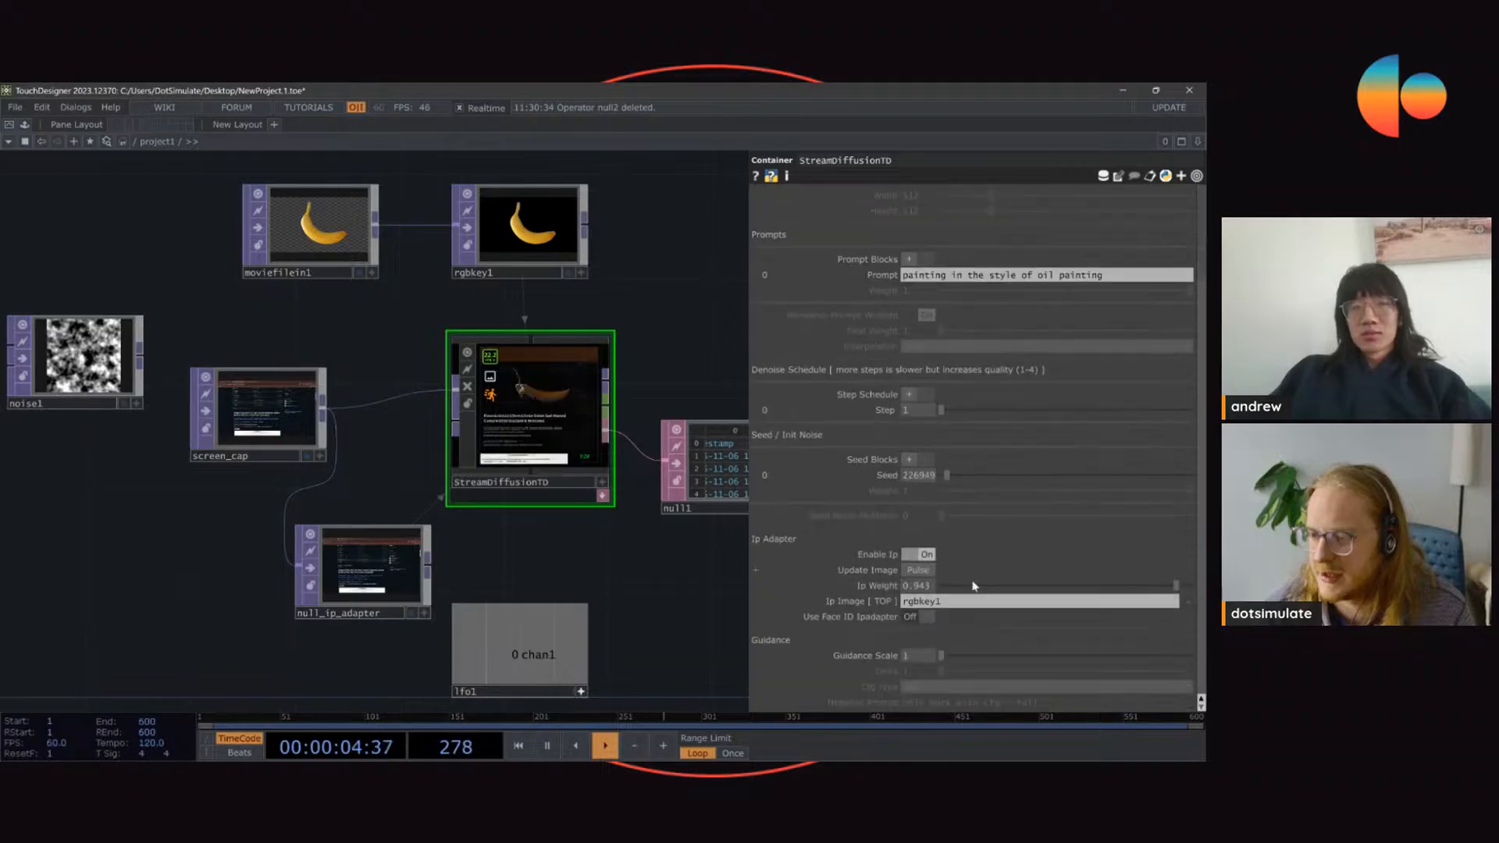
{"action": "scroll", "coordinate": [855, 570], "scroll_direction": "up", "scroll_amount": 5}
{"action": "left_click", "coordinate": [875, 197]}
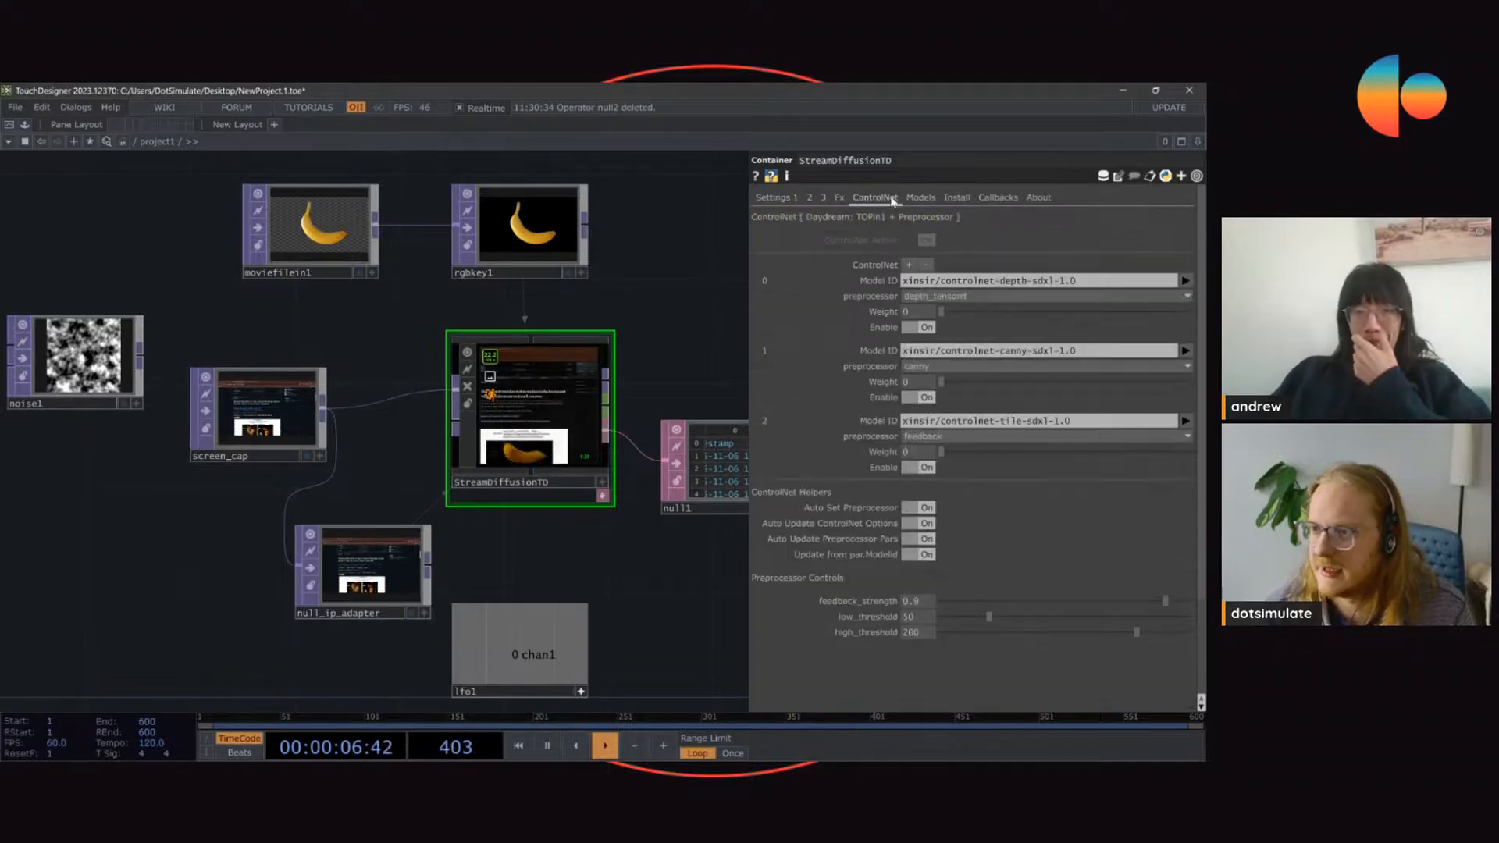
Step: Delete the screen_cap and null_ip_adapter operators and connect moviefilein1 to the first input of StreamDiffusionTD
{"action": "right_click_drag", "start_coordinate": [388, 329], "coordinate": [274, 575]}
{"action": "key", "text": "Delete"}
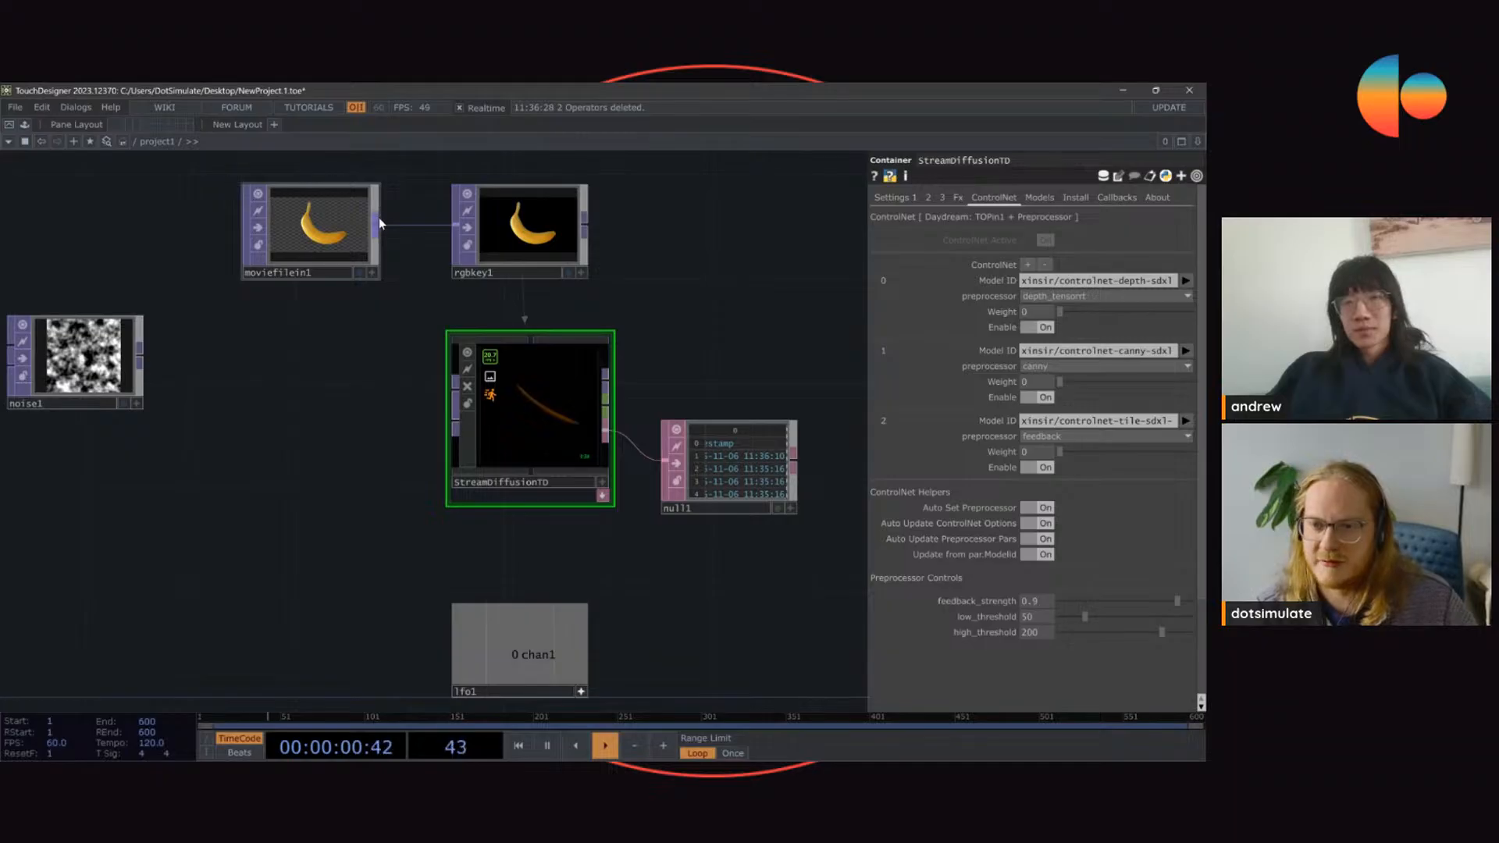
{"action": "left_click_drag", "start_coordinate": [377, 224], "coordinate": [456, 384]}
Step: Rearrange moviefilein1 beside StreamDiffusionTD and rgbkey1 above it, and inspect the banana output up close
{"action": "left_click_drag", "start_coordinate": [341, 253], "coordinate": [315, 410]}
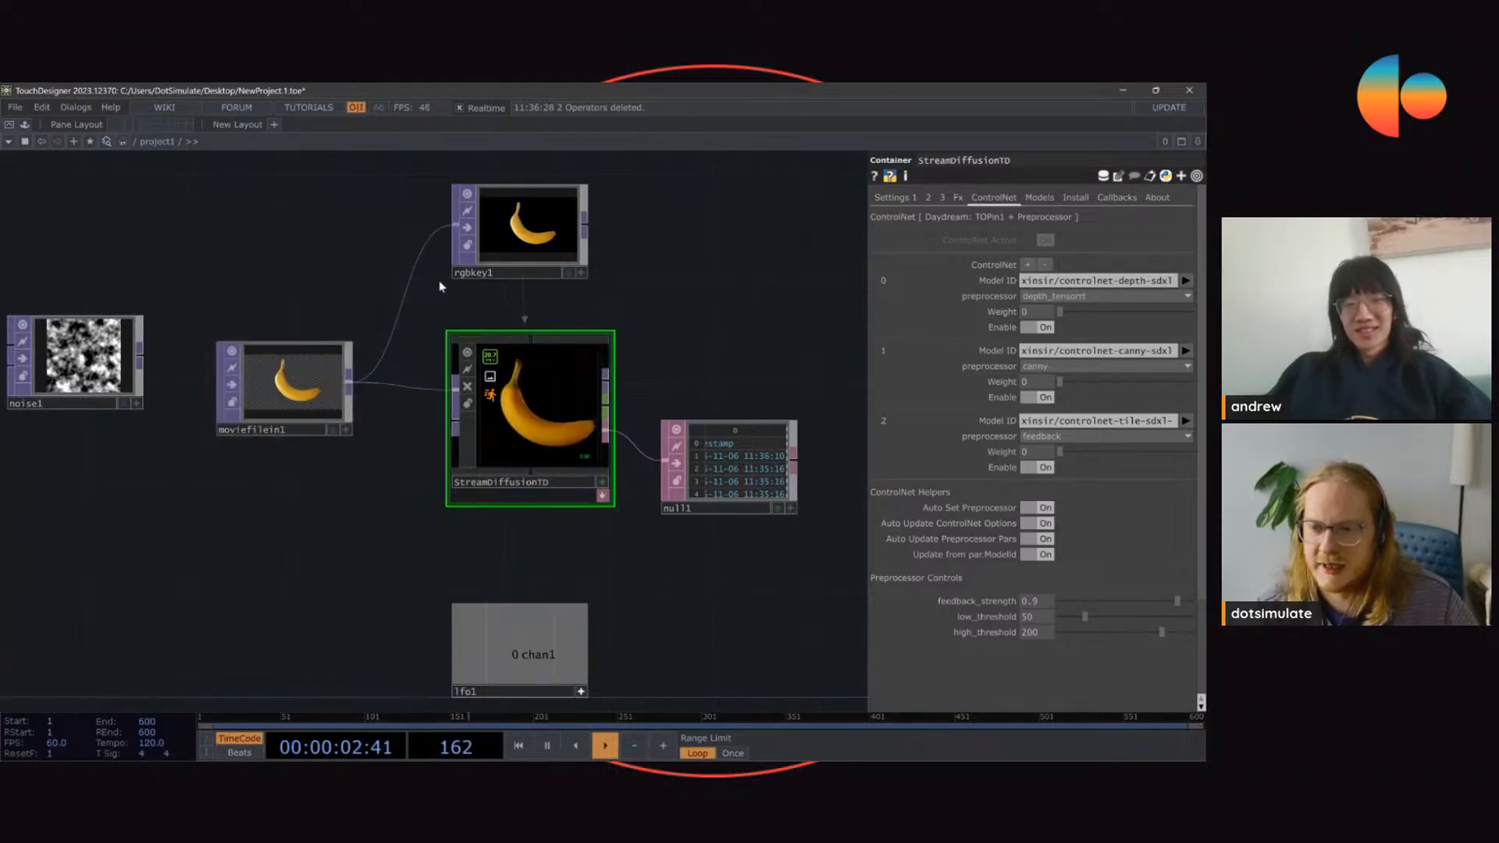
{"action": "left_click_drag", "start_coordinate": [506, 271], "coordinate": [426, 245]}
{"action": "left_click_drag", "start_coordinate": [315, 411], "coordinate": [289, 434]}
{"action": "scroll", "coordinate": [542, 392], "scroll_direction": "up", "scroll_amount": 3}
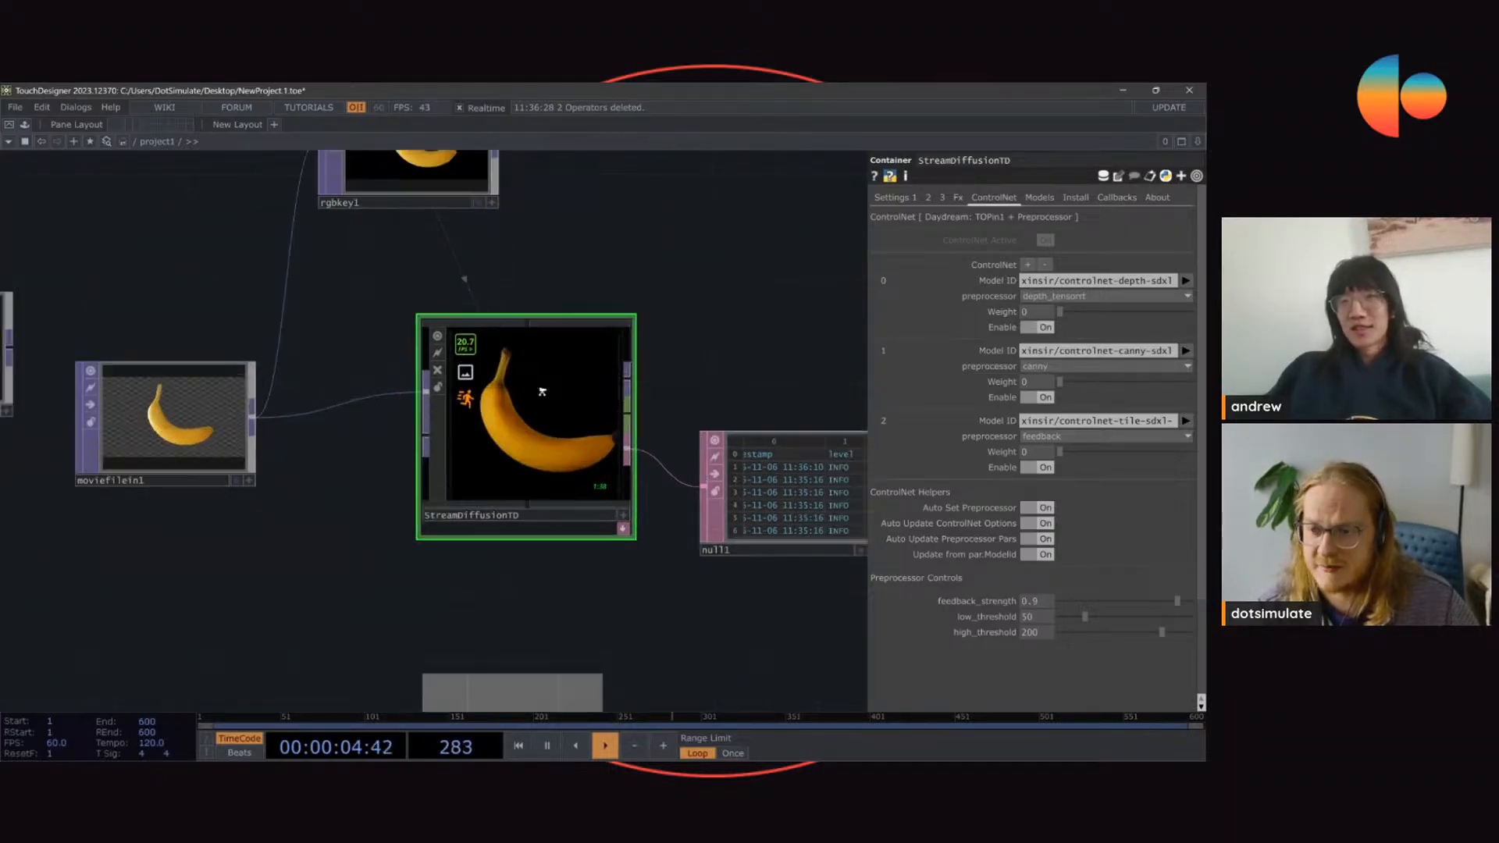
{"action": "scroll", "coordinate": [542, 392], "scroll_direction": "up", "scroll_amount": 2}
{"action": "scroll", "coordinate": [796, 324], "scroll_direction": "down", "scroll_amount": 3}
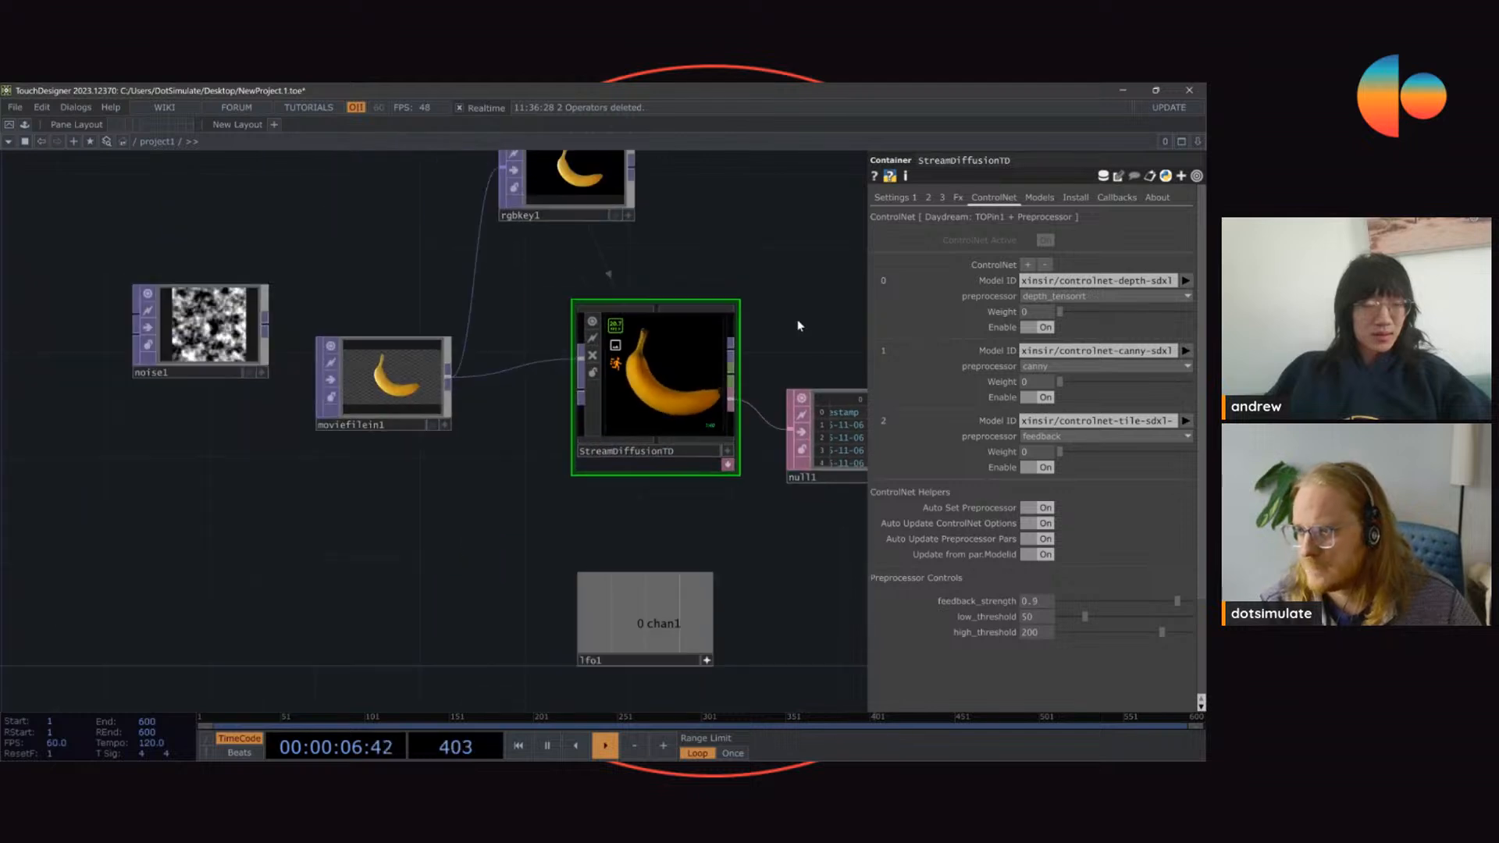
{"action": "scroll", "coordinate": [749, 325], "scroll_direction": "up", "scroll_amount": 2}
Step: Try shifting the denoise schedule step and examine its effect on the banana output
{"action": "left_click", "coordinate": [892, 198]}
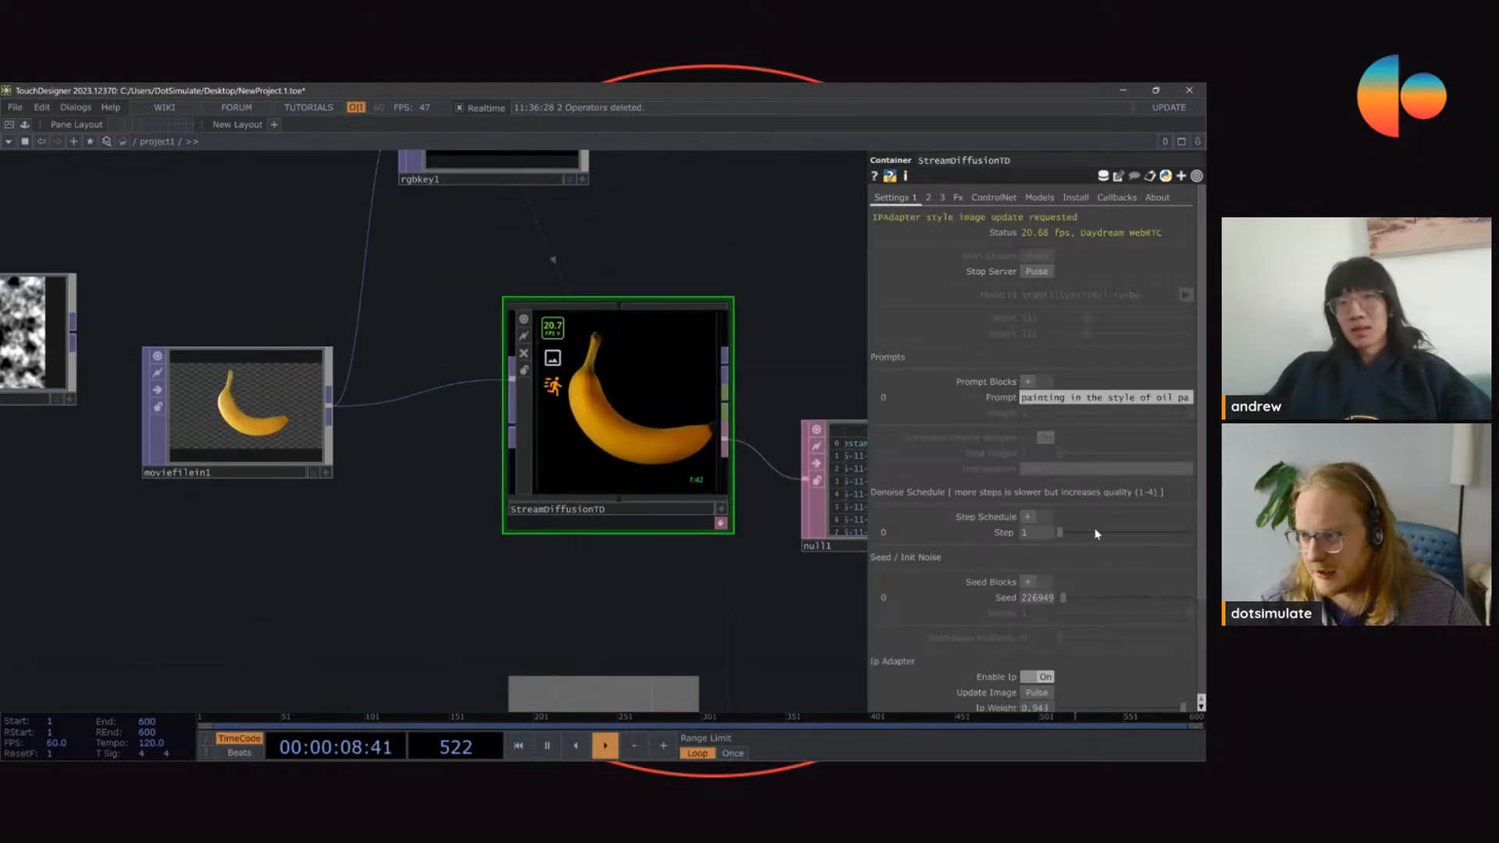
{"action": "left_click_drag", "start_coordinate": [1060, 532], "coordinate": [1145, 539]}
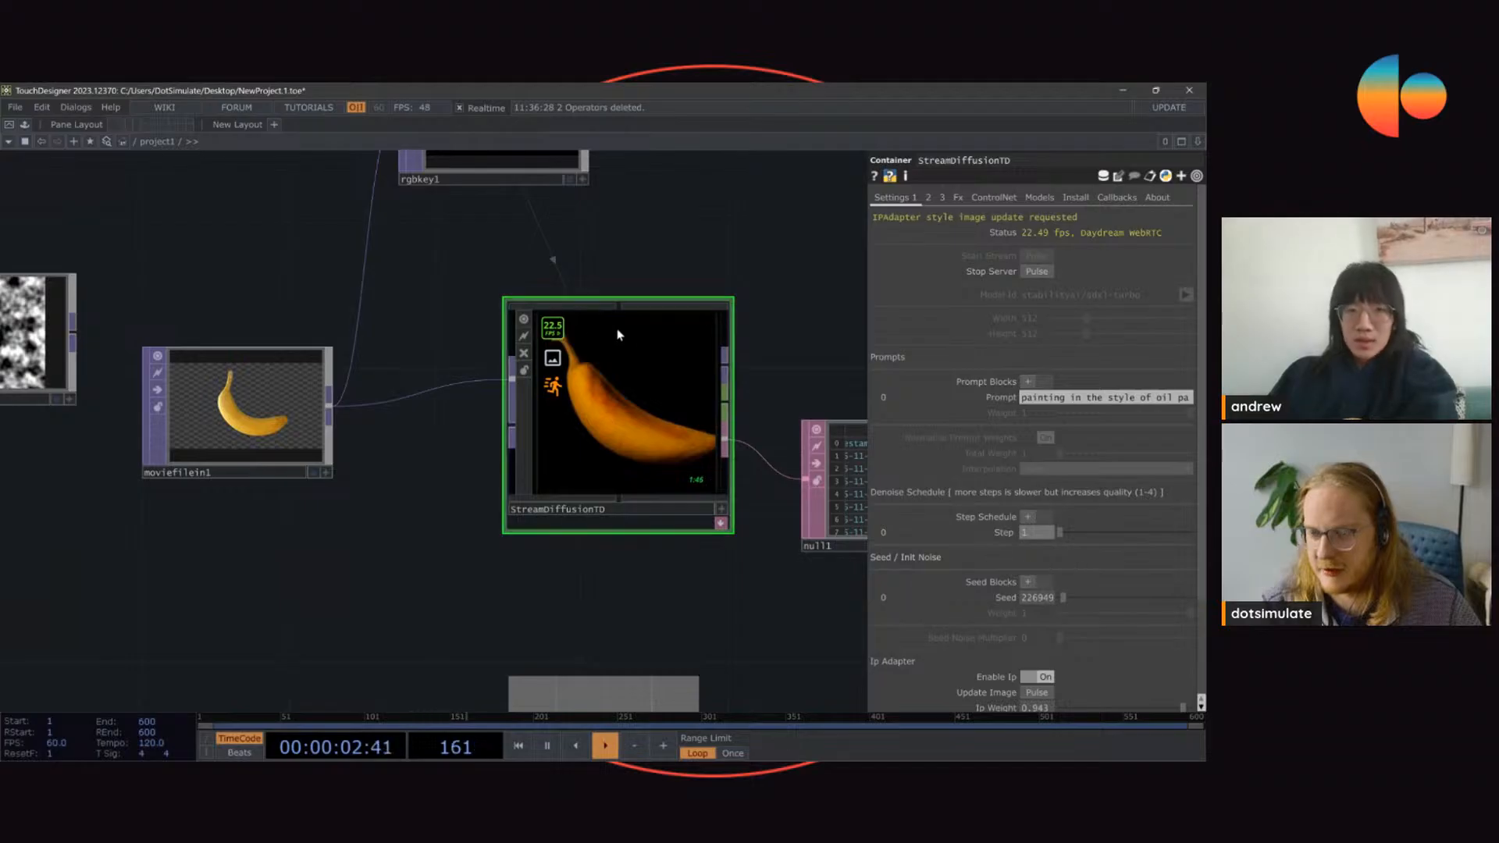
{"action": "scroll", "coordinate": [668, 383], "scroll_direction": "up", "scroll_amount": 4}
{"action": "scroll", "coordinate": [632, 412], "scroll_direction": "down", "scroll_amount": 2}
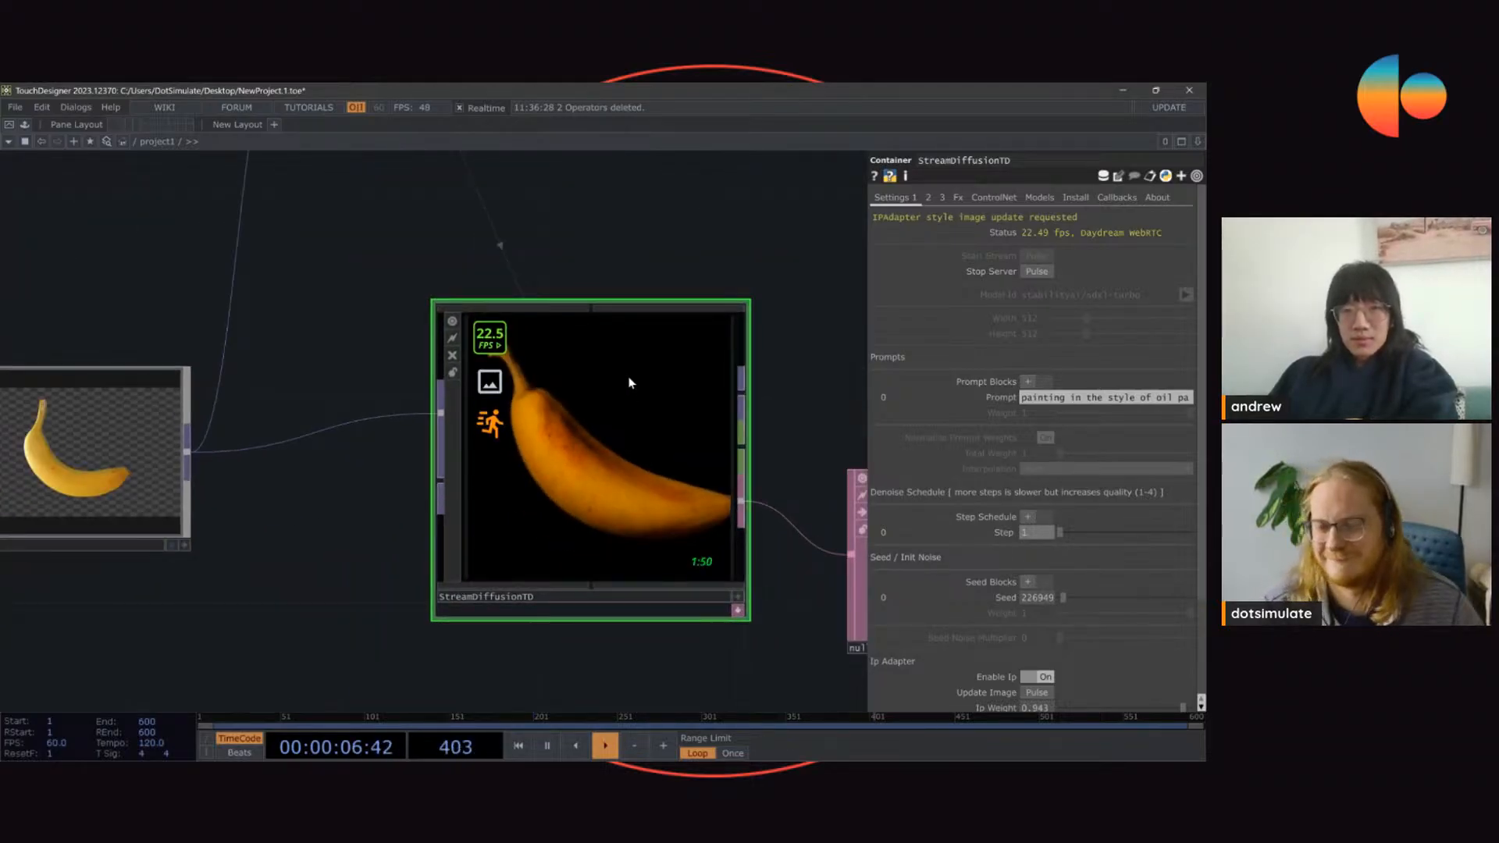
{"action": "scroll", "coordinate": [631, 394], "scroll_direction": "down", "scroll_amount": 2}
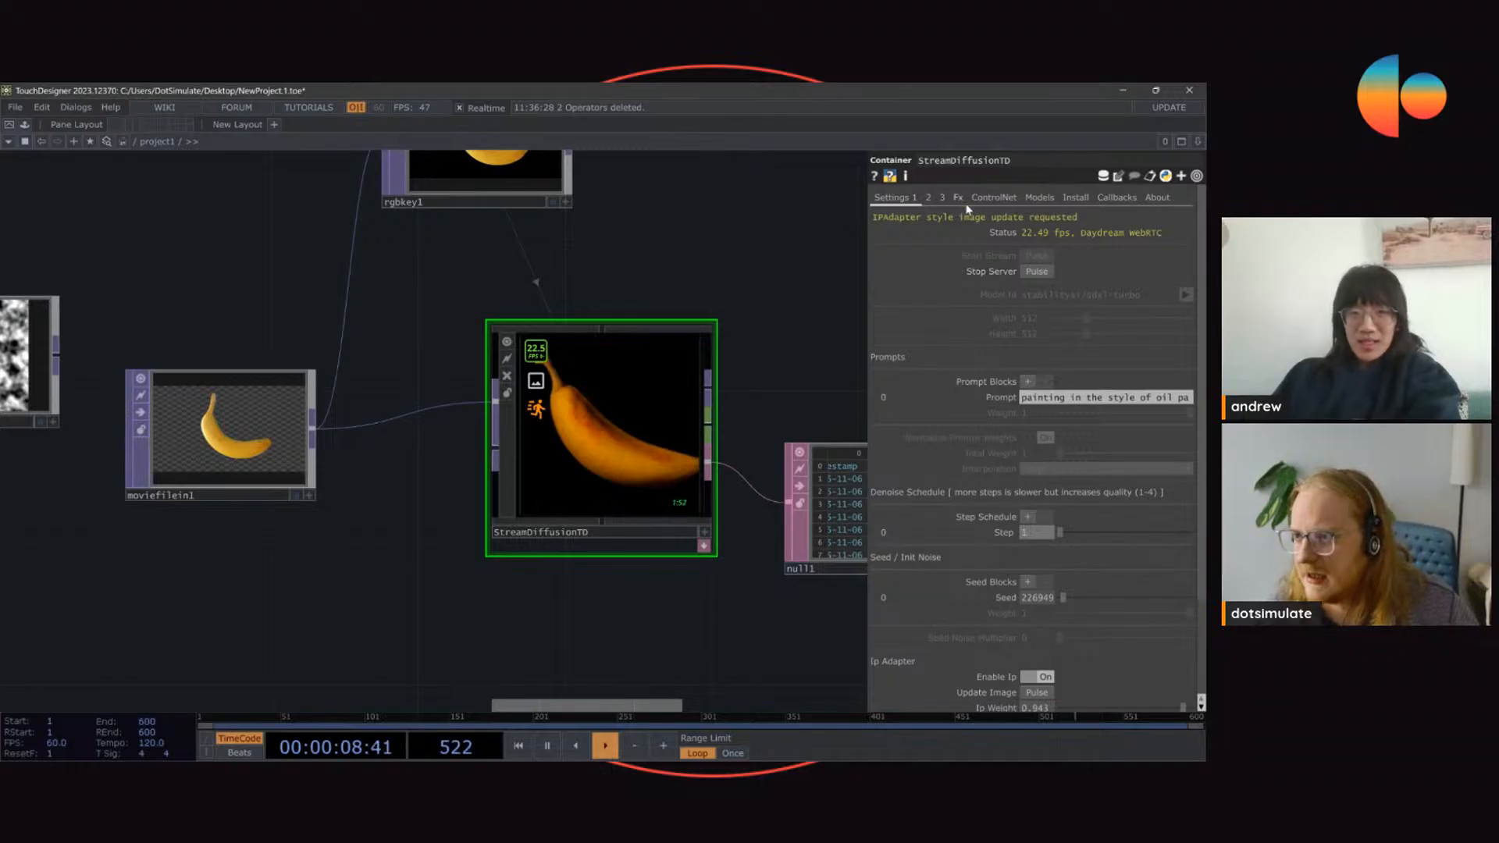
Step: Raise the depth ControlNet's weight in stages to 0.702
{"action": "left_click", "coordinate": [993, 198]}
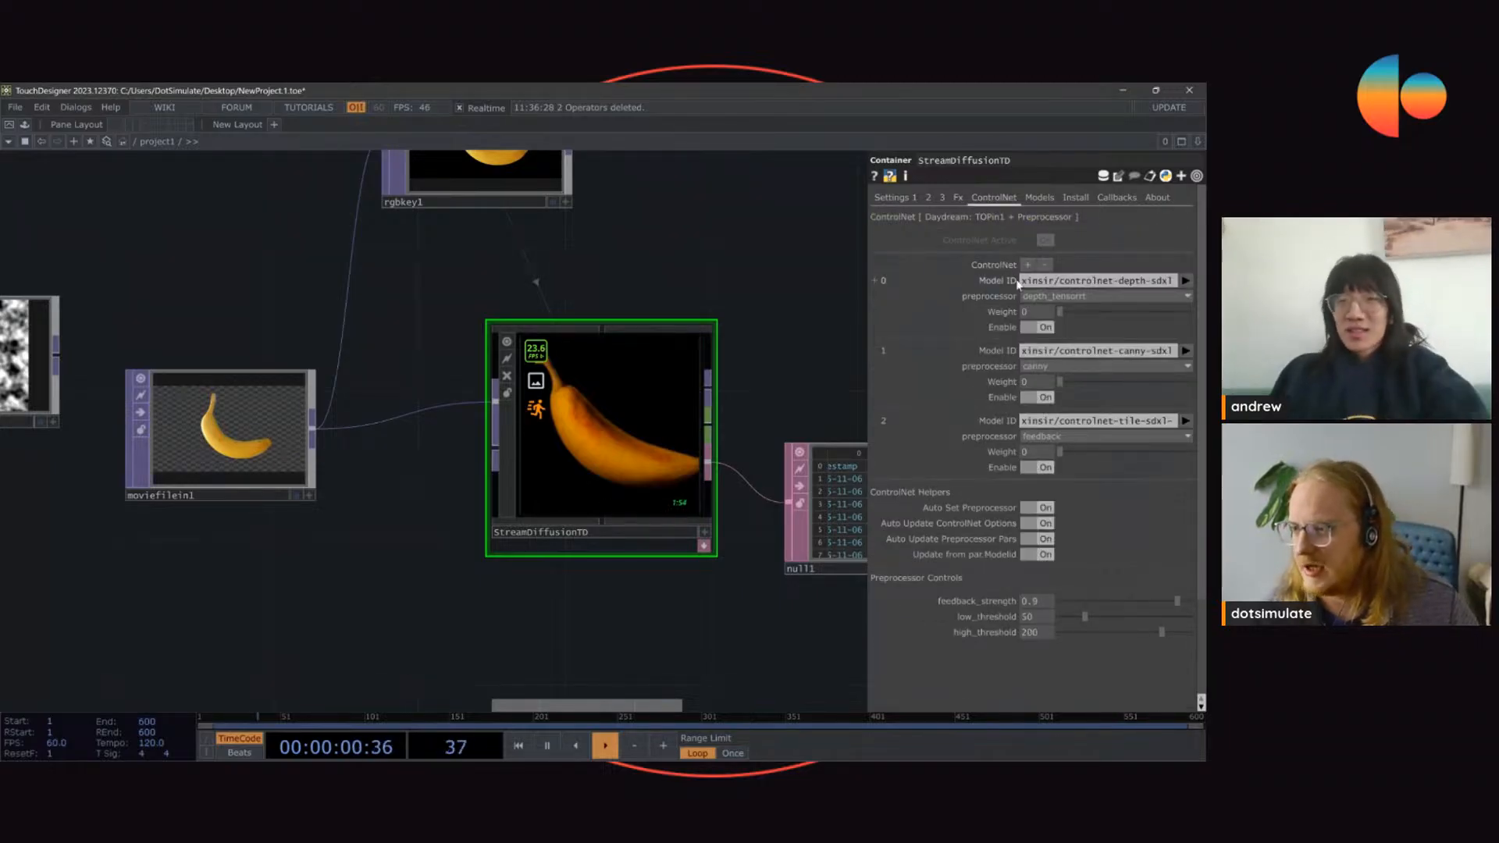
{"action": "left_click_drag", "start_coordinate": [1122, 323], "coordinate": [1166, 329]}
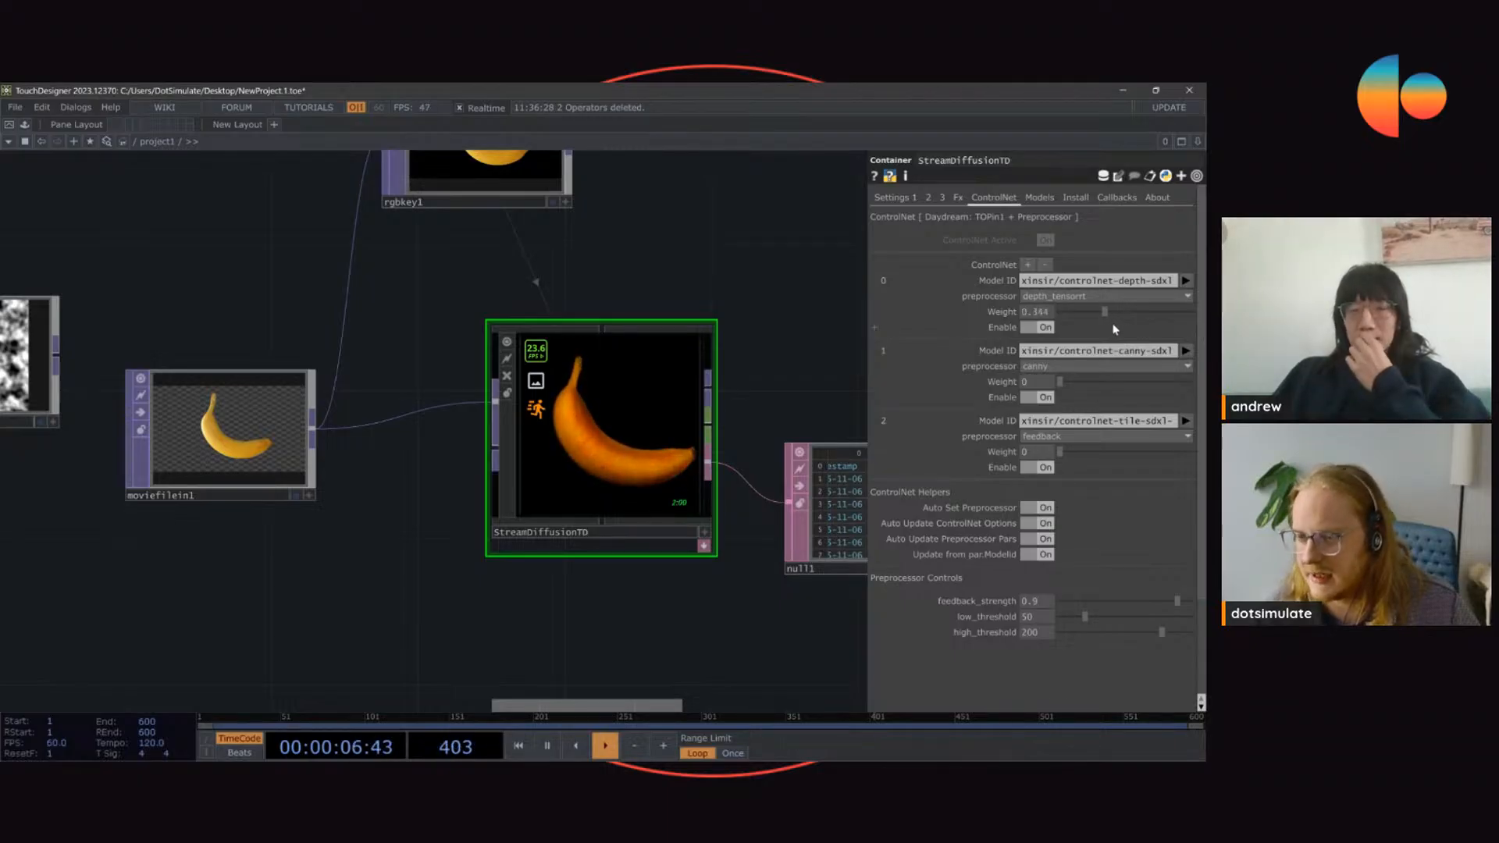
{"action": "left_click_drag", "start_coordinate": [1070, 325], "coordinate": [1158, 326]}
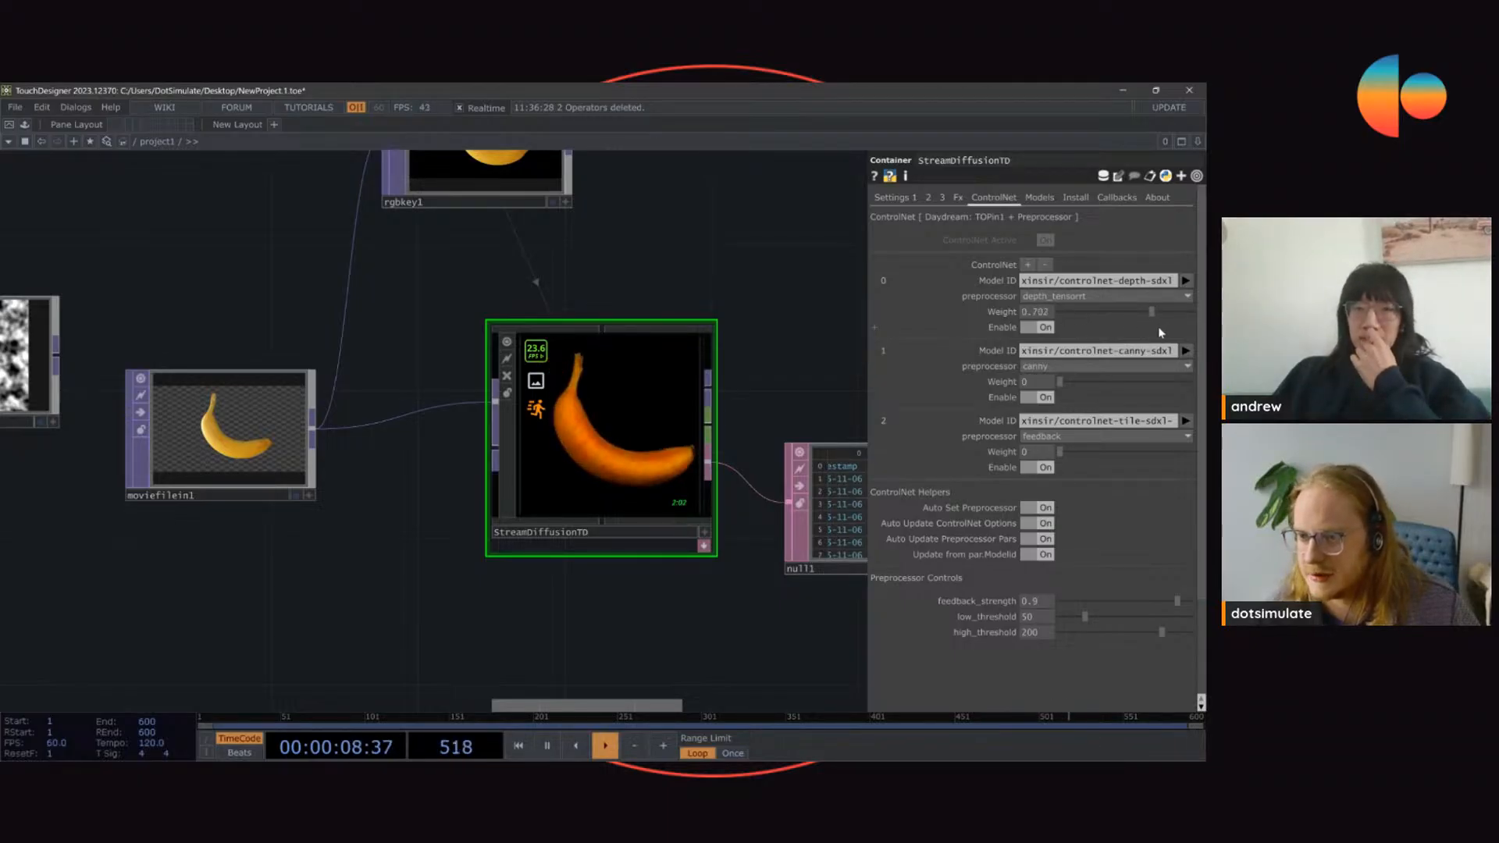
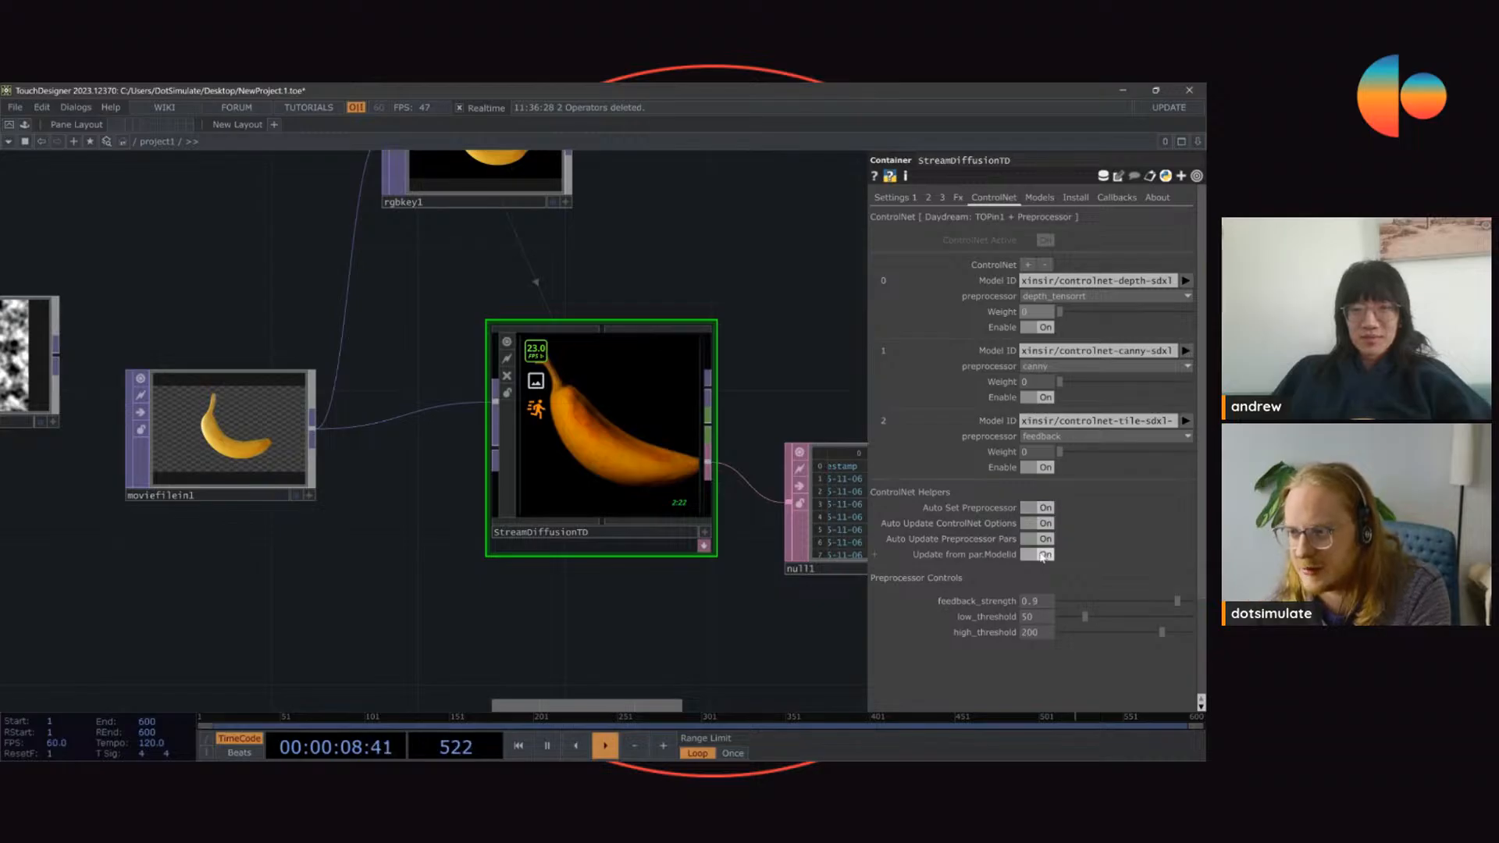
Step: Look through the preprocessor options of the depth ControlNet without changing the selection
{"action": "left_click", "coordinate": [1066, 298]}
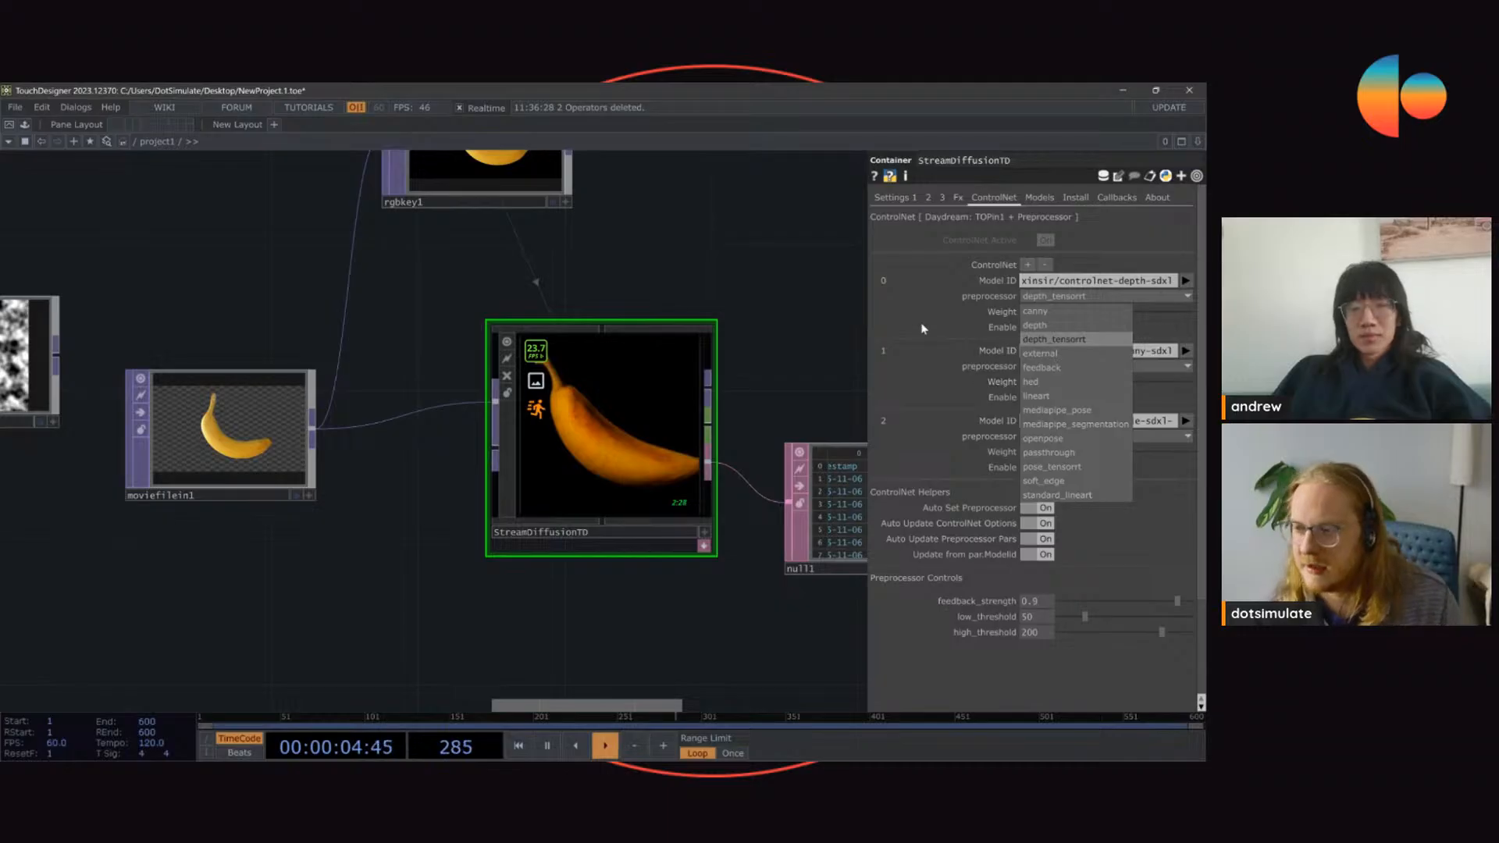
{"action": "left_click", "coordinate": [733, 267]}
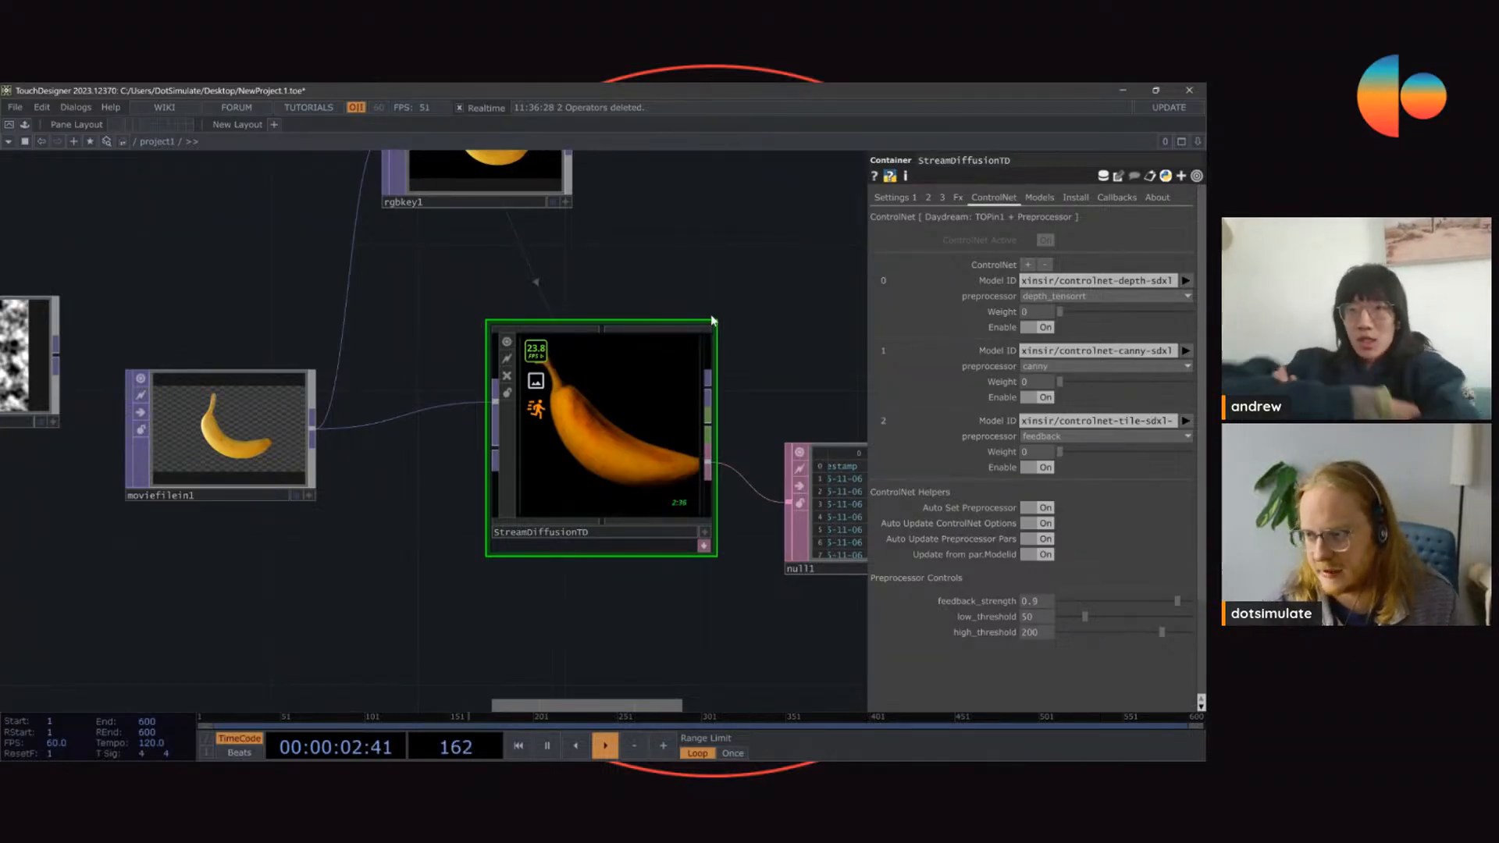
Step: Try the canny ControlNet at weight 0.976, inspect the banana output up close, and return the weight to 0
{"action": "scroll", "coordinate": [580, 402], "scroll_direction": "up", "scroll_amount": 3}
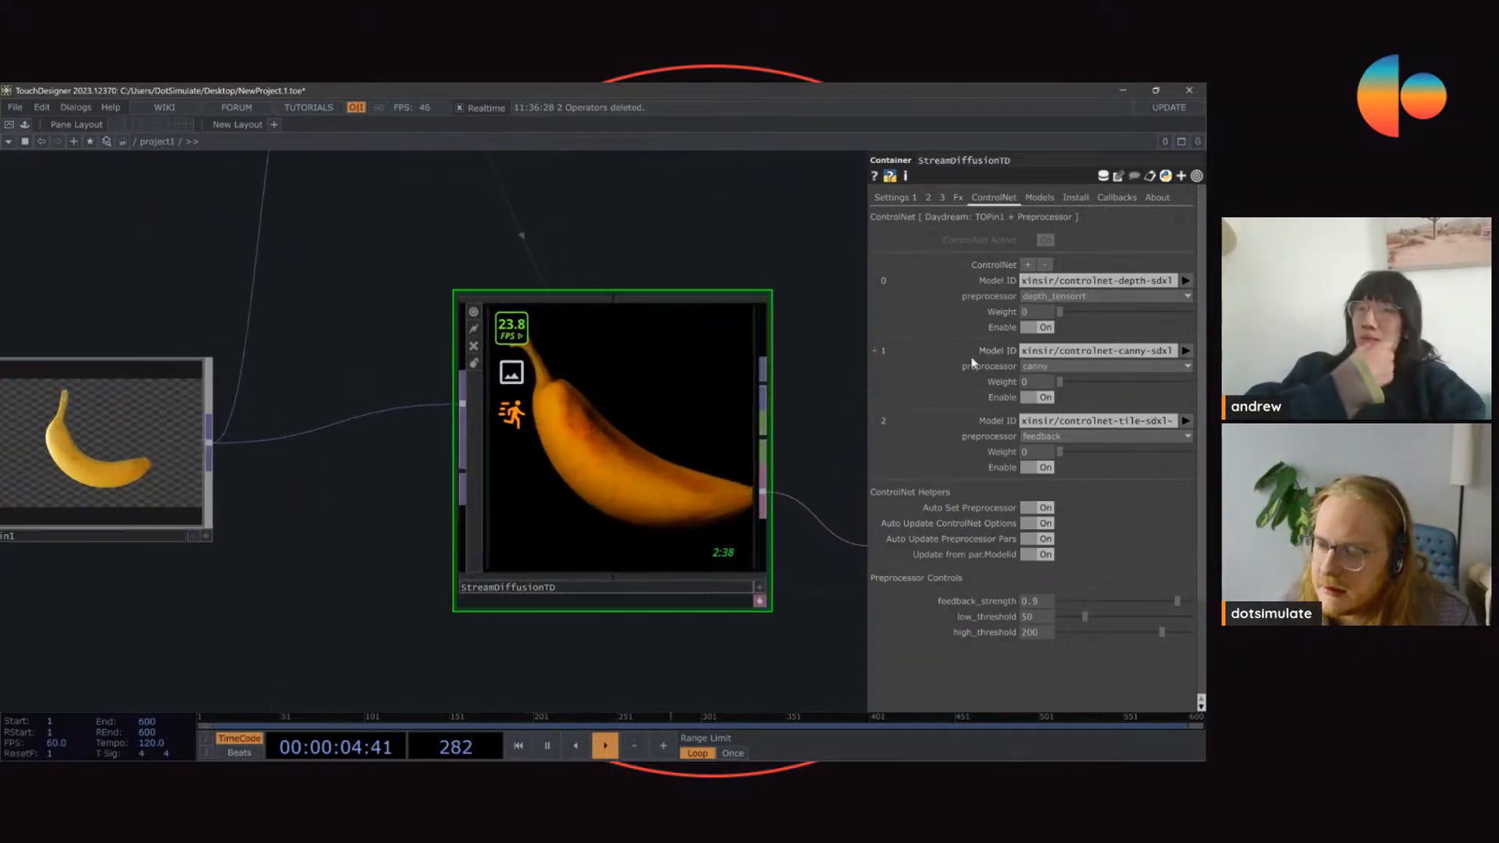
{"action": "left_click_drag", "start_coordinate": [1074, 383], "coordinate": [1187, 382]}
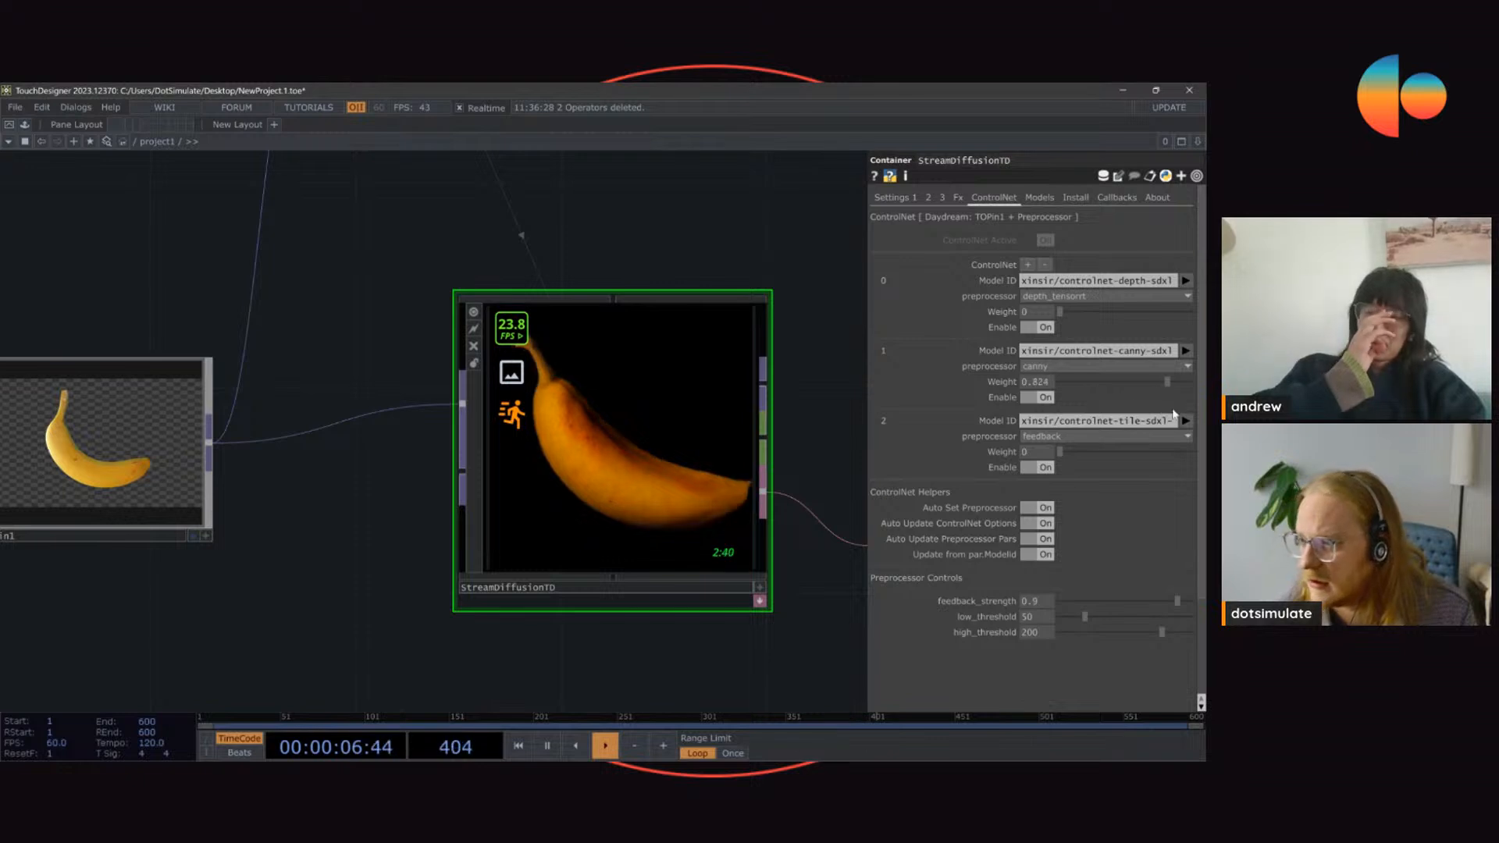
{"action": "left_click_drag", "start_coordinate": [213, 283], "coordinate": [431, 293]}
{"action": "right_click_drag", "start_coordinate": [437, 289], "coordinate": [109, 603]}
{"action": "scroll", "coordinate": [339, 377], "scroll_direction": "down", "scroll_amount": 3}
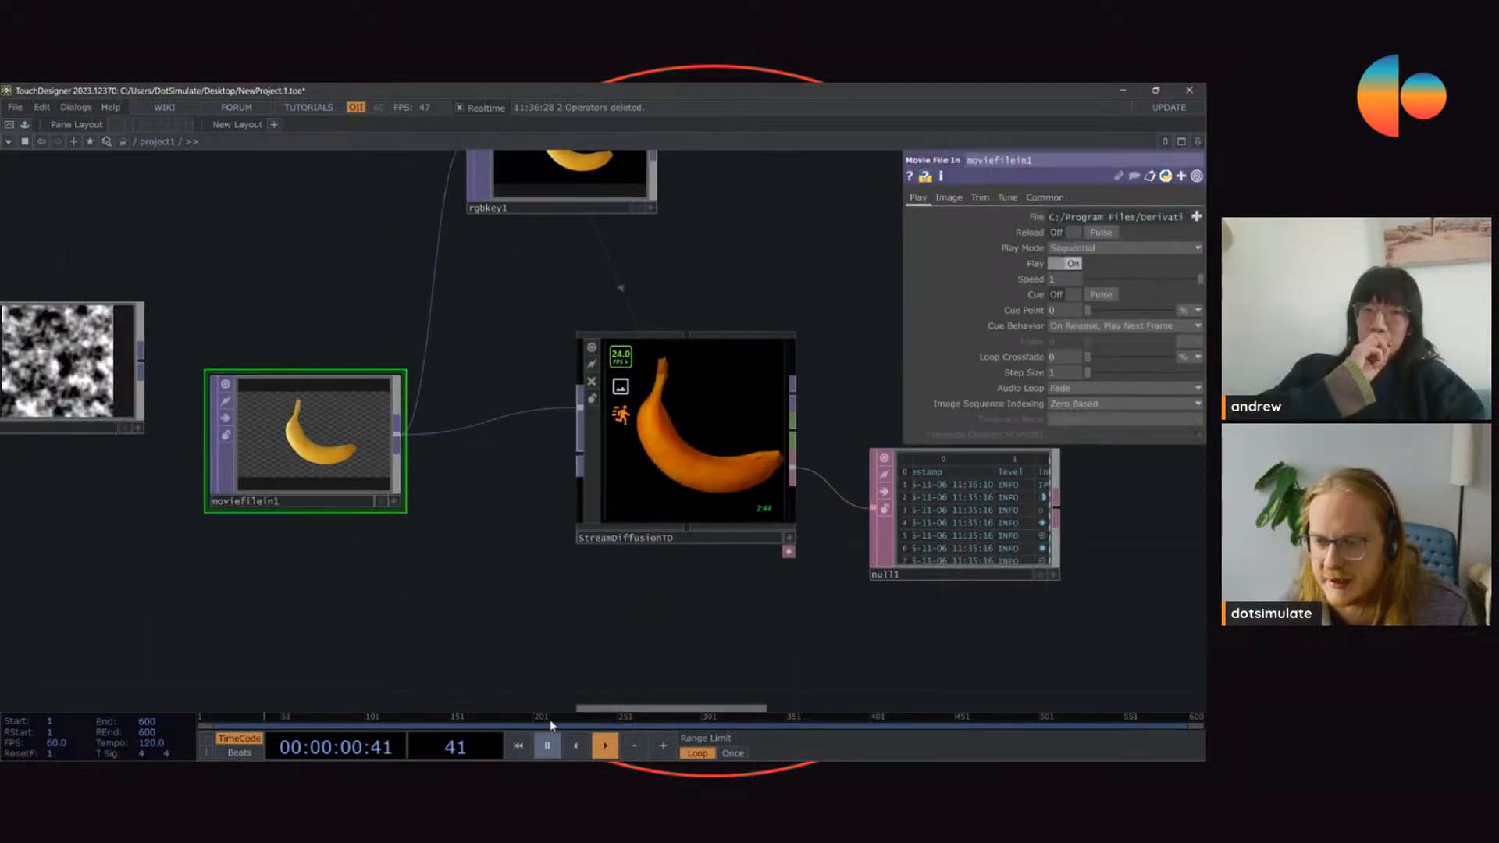
{"action": "left_click", "coordinate": [692, 446]}
{"action": "left_click_drag", "start_coordinate": [765, 274], "coordinate": [695, 289]}
{"action": "scroll", "coordinate": [719, 423], "scroll_direction": "up", "scroll_amount": 2}
{"action": "scroll", "coordinate": [720, 422], "scroll_direction": "up", "scroll_amount": 2}
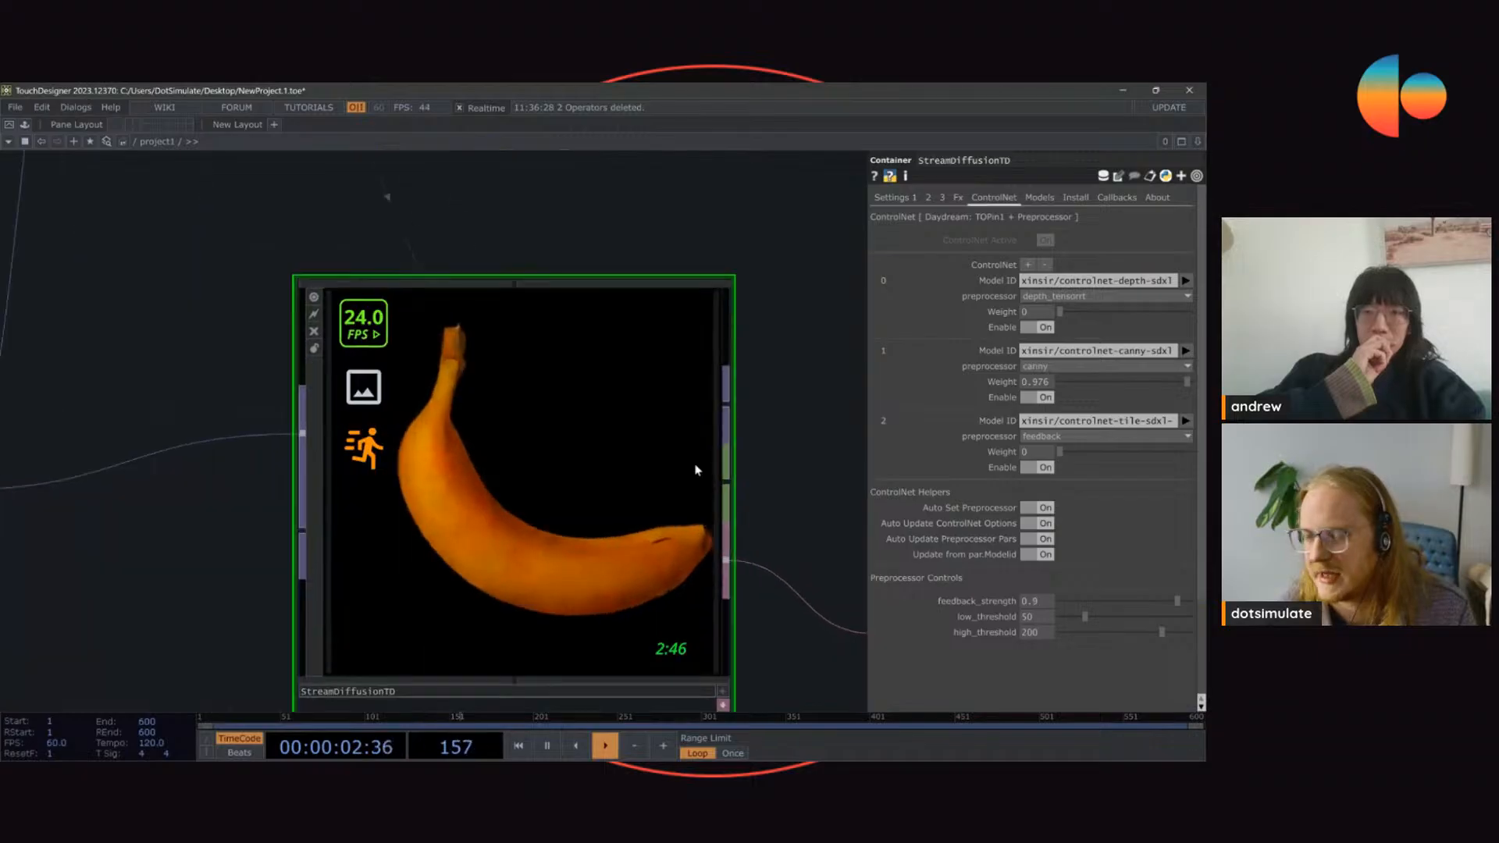
{"action": "scroll", "coordinate": [635, 400], "scroll_direction": "down", "scroll_amount": 2}
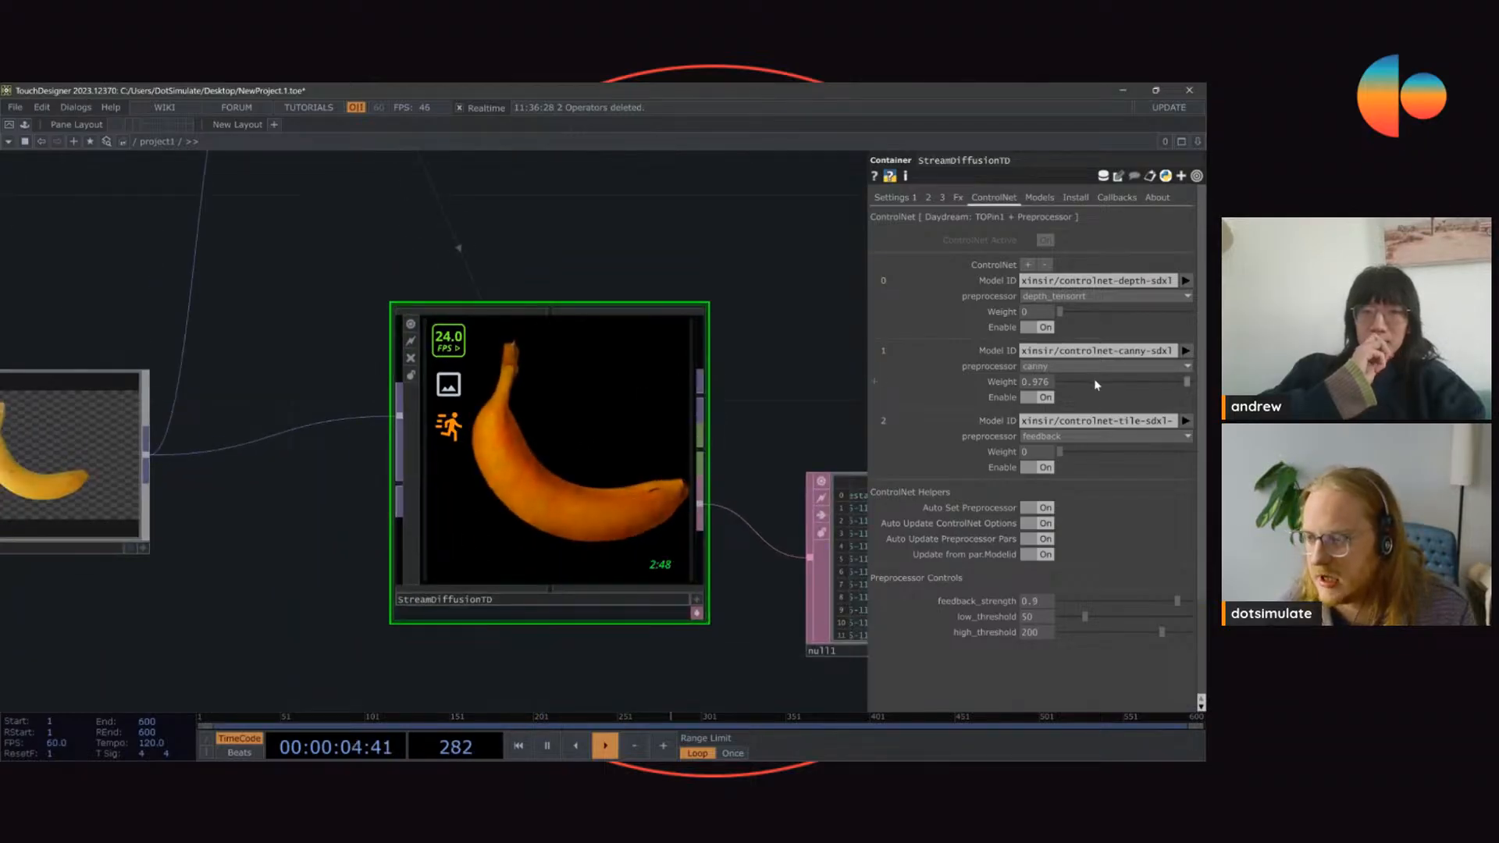
{"action": "left_click_drag", "start_coordinate": [1094, 378], "coordinate": [1010, 393]}
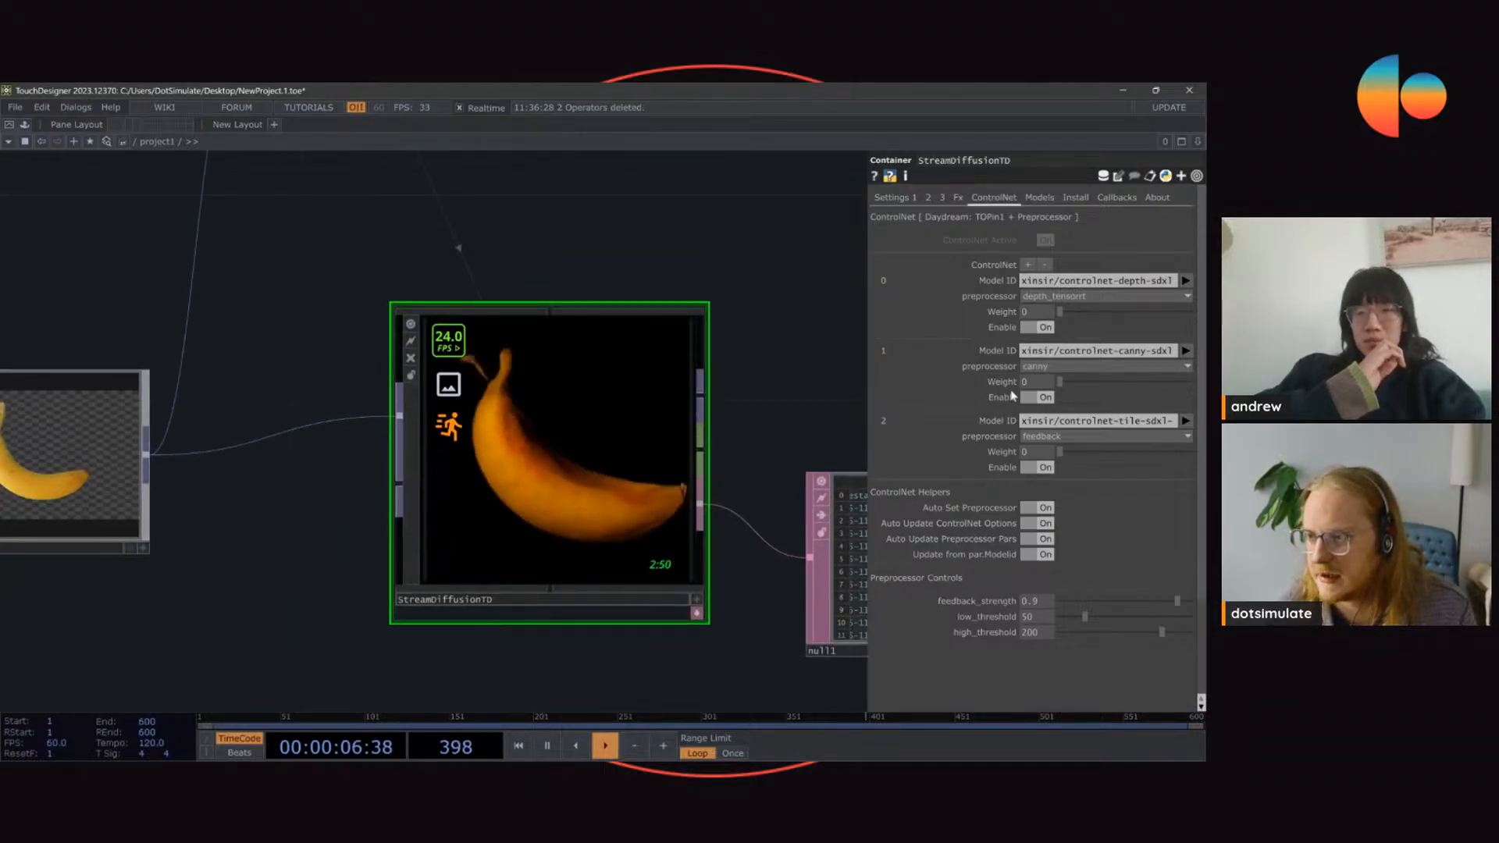
{"action": "scroll", "coordinate": [691, 414], "scroll_direction": "down", "scroll_amount": 2}
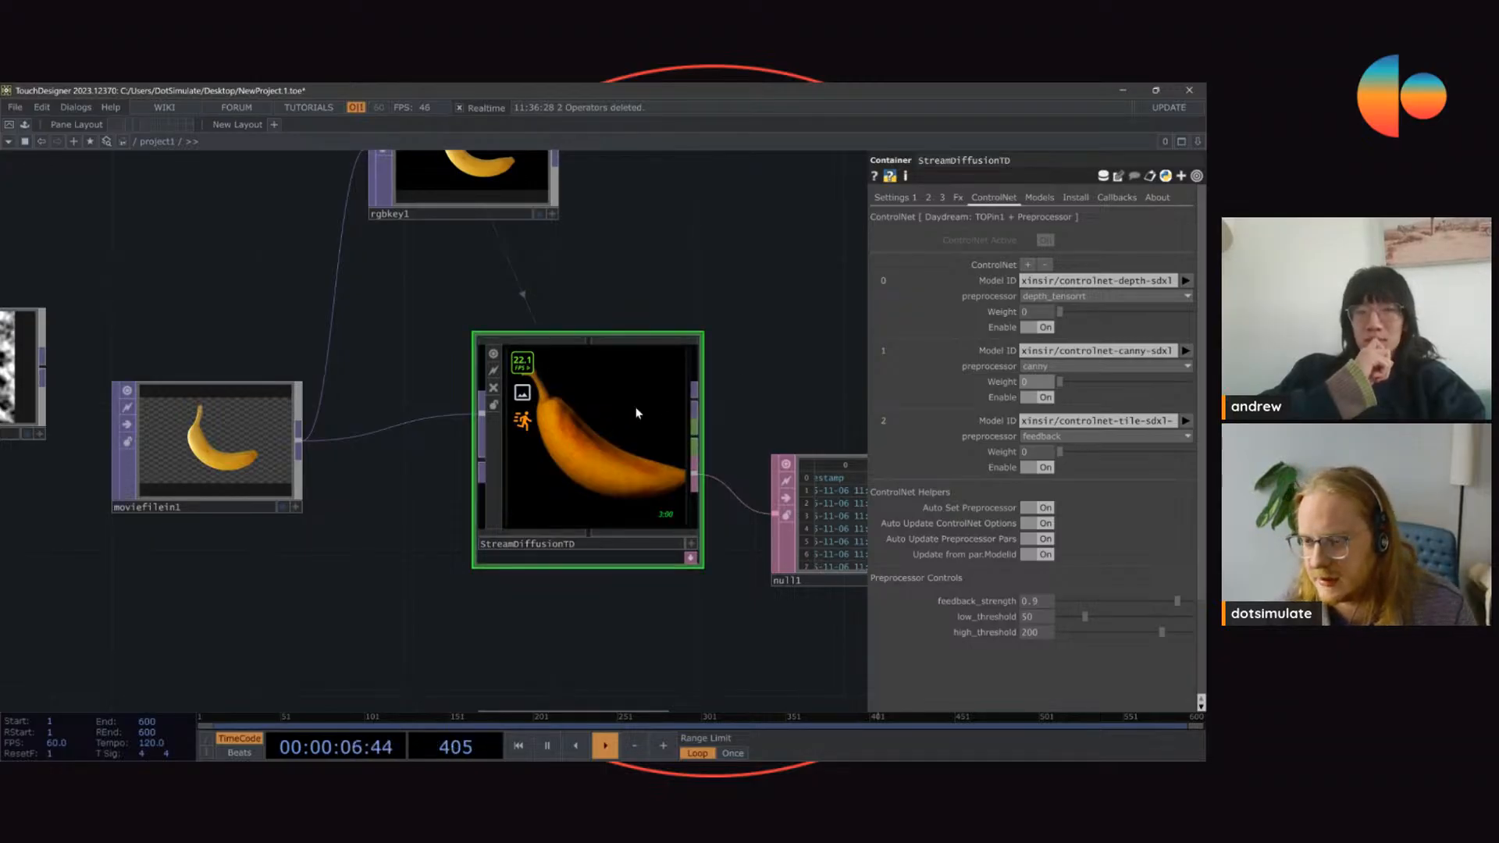
Step: Look through the preprocessor options of the tile ControlNet and keep feedback selected
{"action": "left_click_drag", "start_coordinate": [639, 412], "coordinate": [602, 448]}
{"action": "left_click_drag", "start_coordinate": [602, 521], "coordinate": [639, 485]}
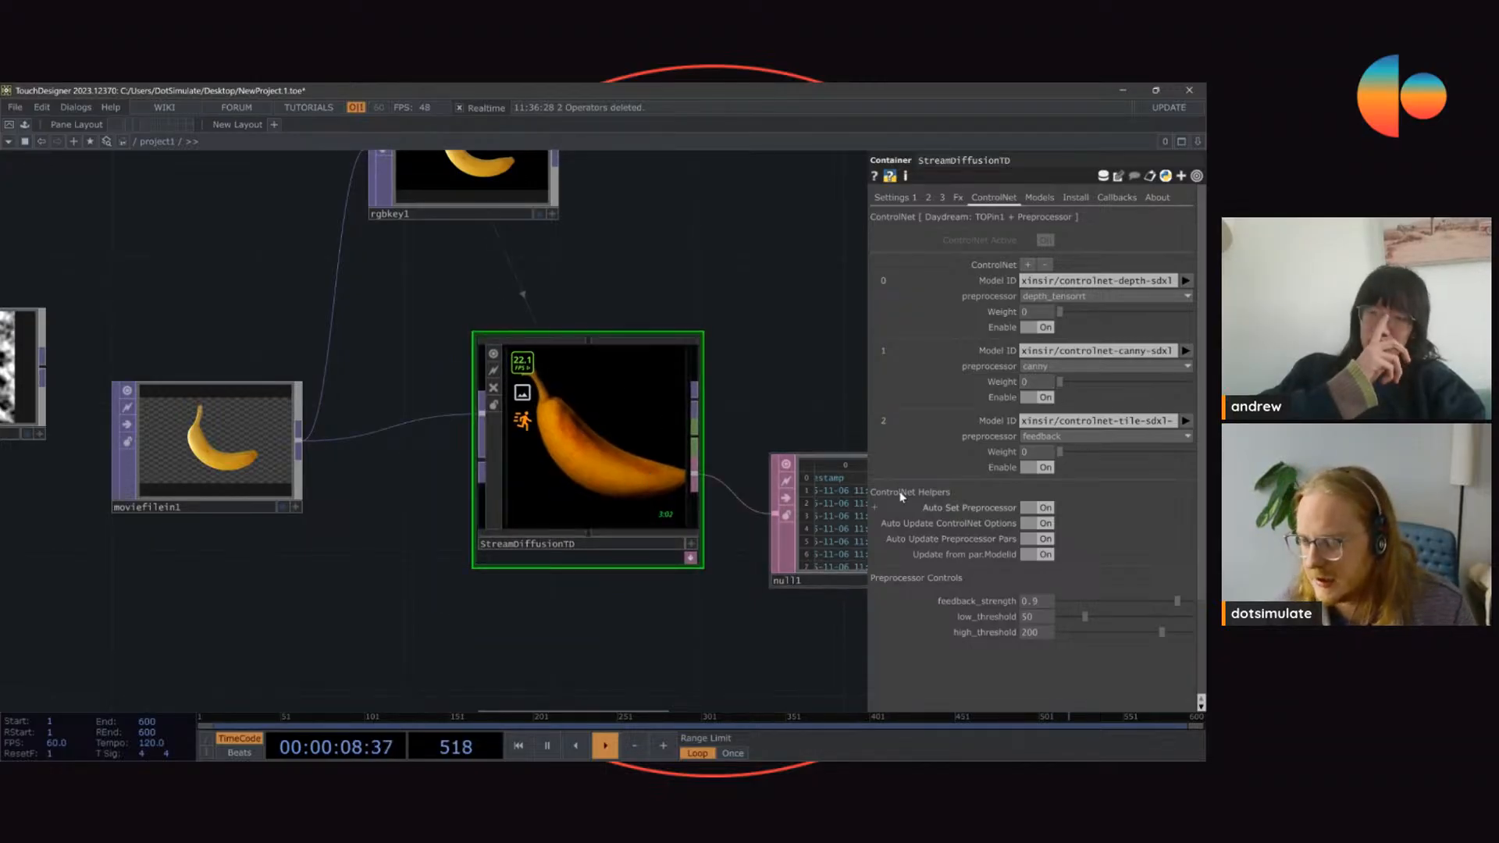
{"action": "left_click", "coordinate": [1070, 438]}
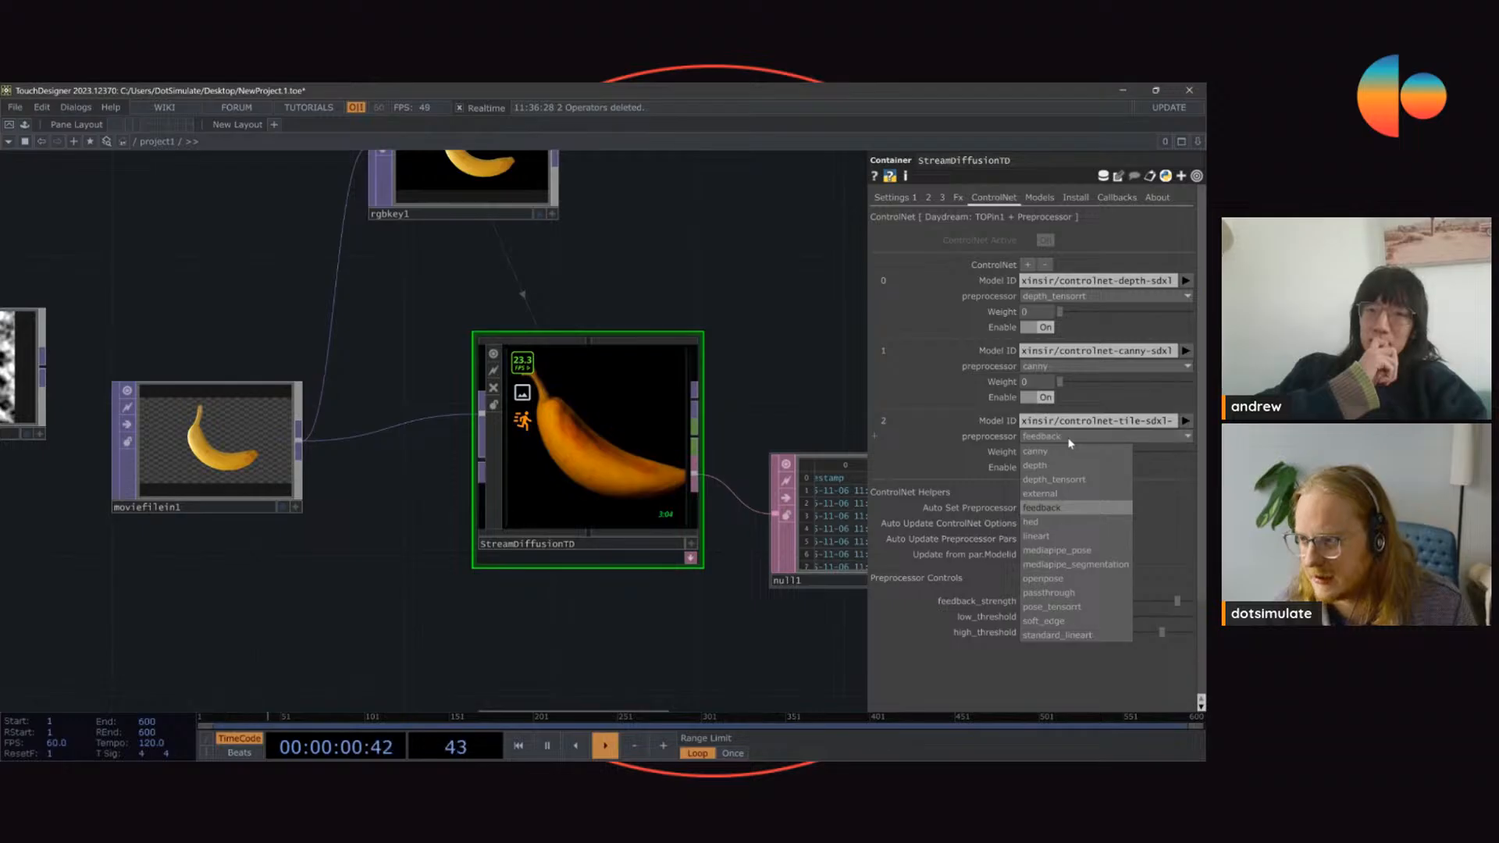
{"action": "left_click", "coordinate": [1070, 441]}
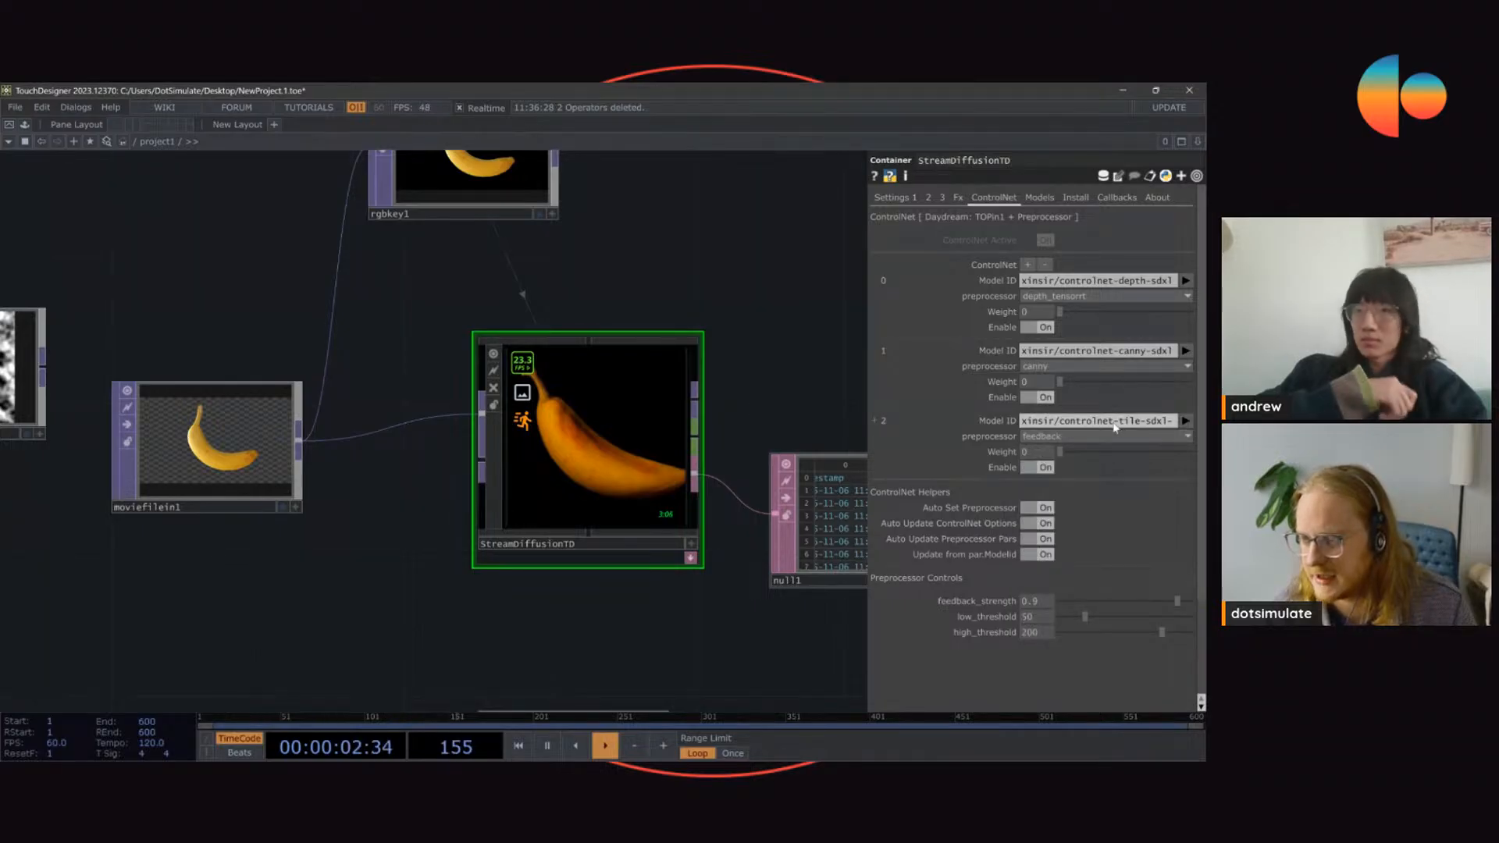
{"action": "scroll", "coordinate": [703, 439], "scroll_direction": "up", "scroll_amount": 3}
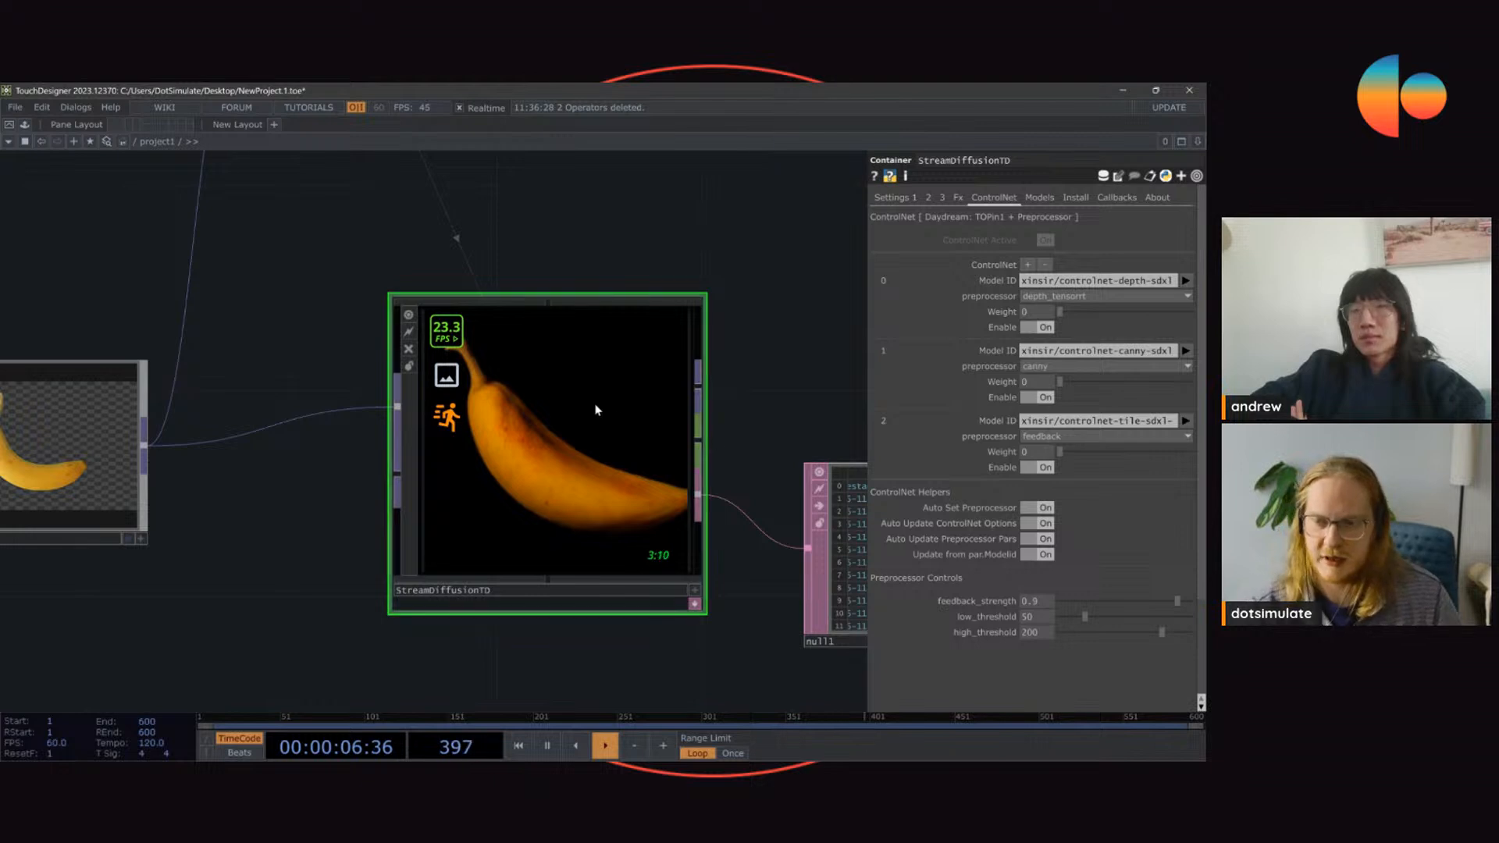
Step: Branch a Transform TOP off moviefilein1 and place it directly below that operator
{"action": "scroll", "coordinate": [575, 330], "scroll_direction": "down", "scroll_amount": 3}
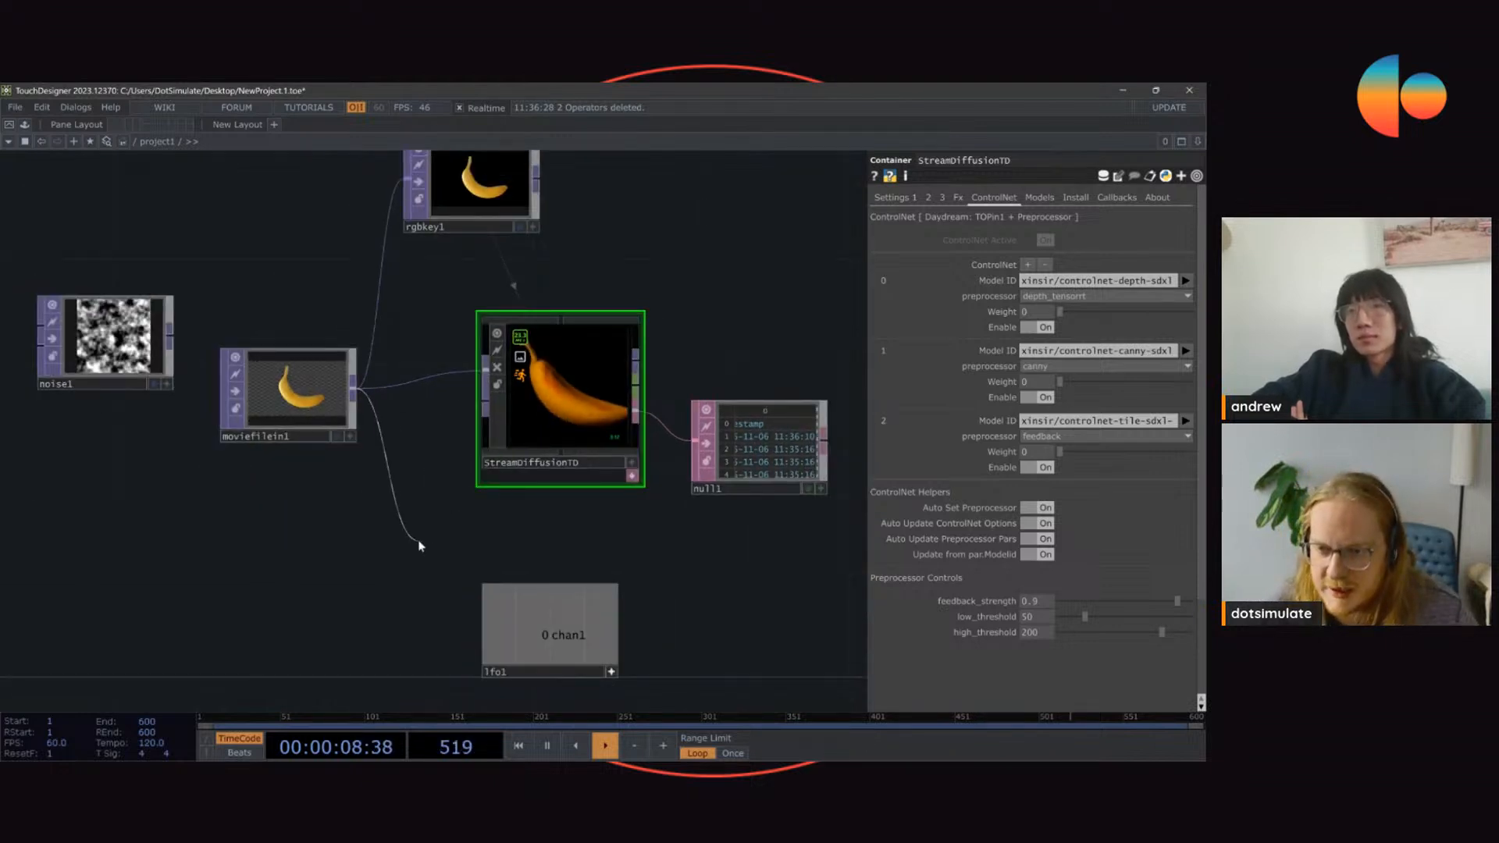
{"action": "left_click", "coordinate": [419, 545]}
{"action": "type", "text": "TRA"}
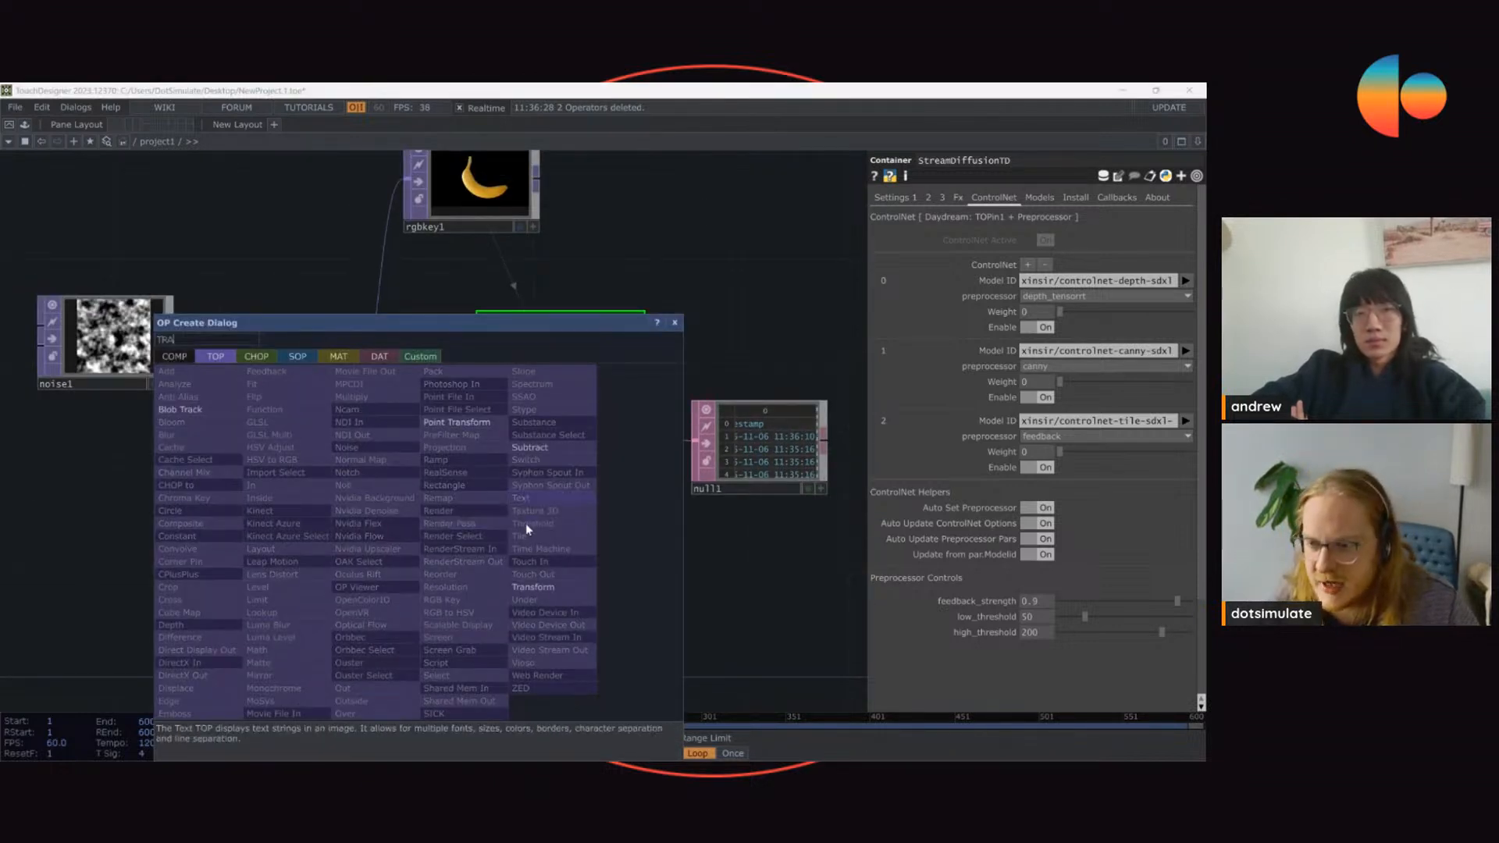
{"action": "left_click", "coordinate": [528, 591]}
{"action": "left_click", "coordinate": [288, 519]}
{"action": "left_click_drag", "start_coordinate": [82, 559], "coordinate": [266, 468]}
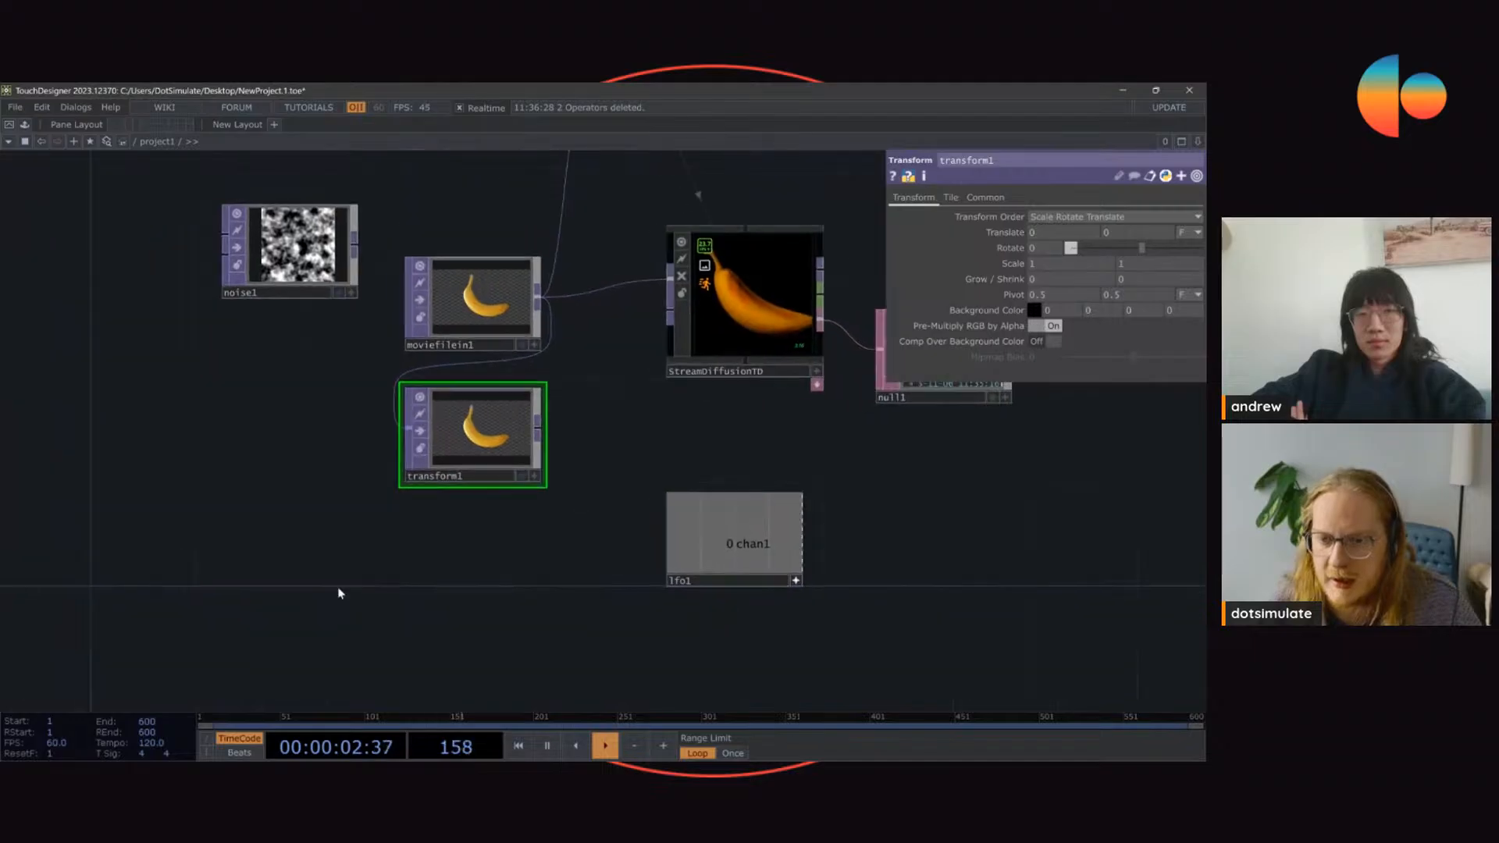
Step: Add an LFO CHOP below transform1 and set its waveform type to Ramp
{"action": "key", "text": "Tab"}
{"action": "key", "text": "Tab"}
{"action": "type", "text": "LFO"}
{"action": "key", "text": "Return"}
{"action": "left_click", "coordinate": [337, 597]}
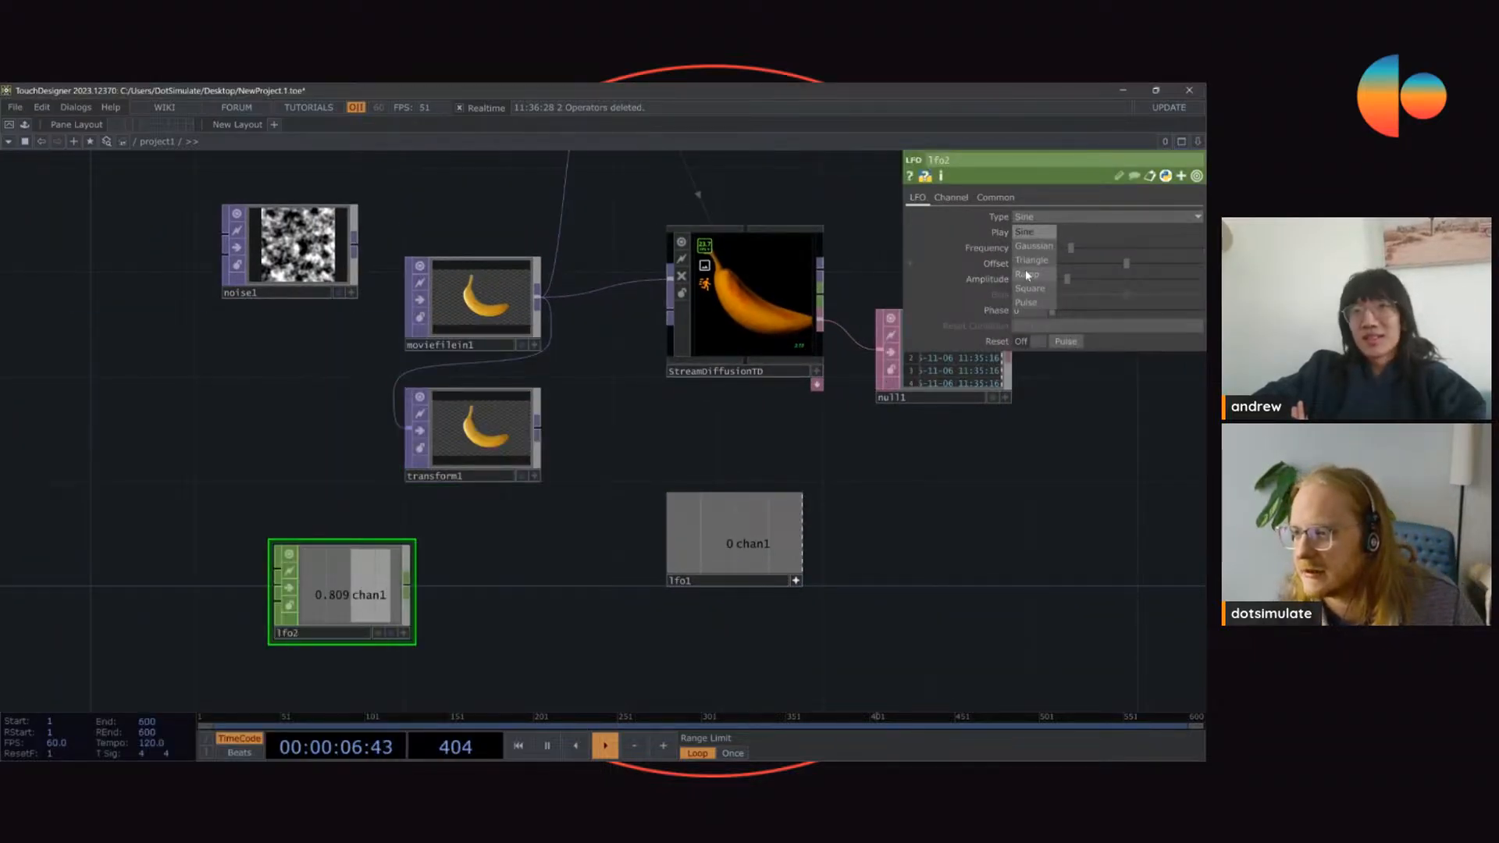
{"action": "left_click", "coordinate": [1025, 275]}
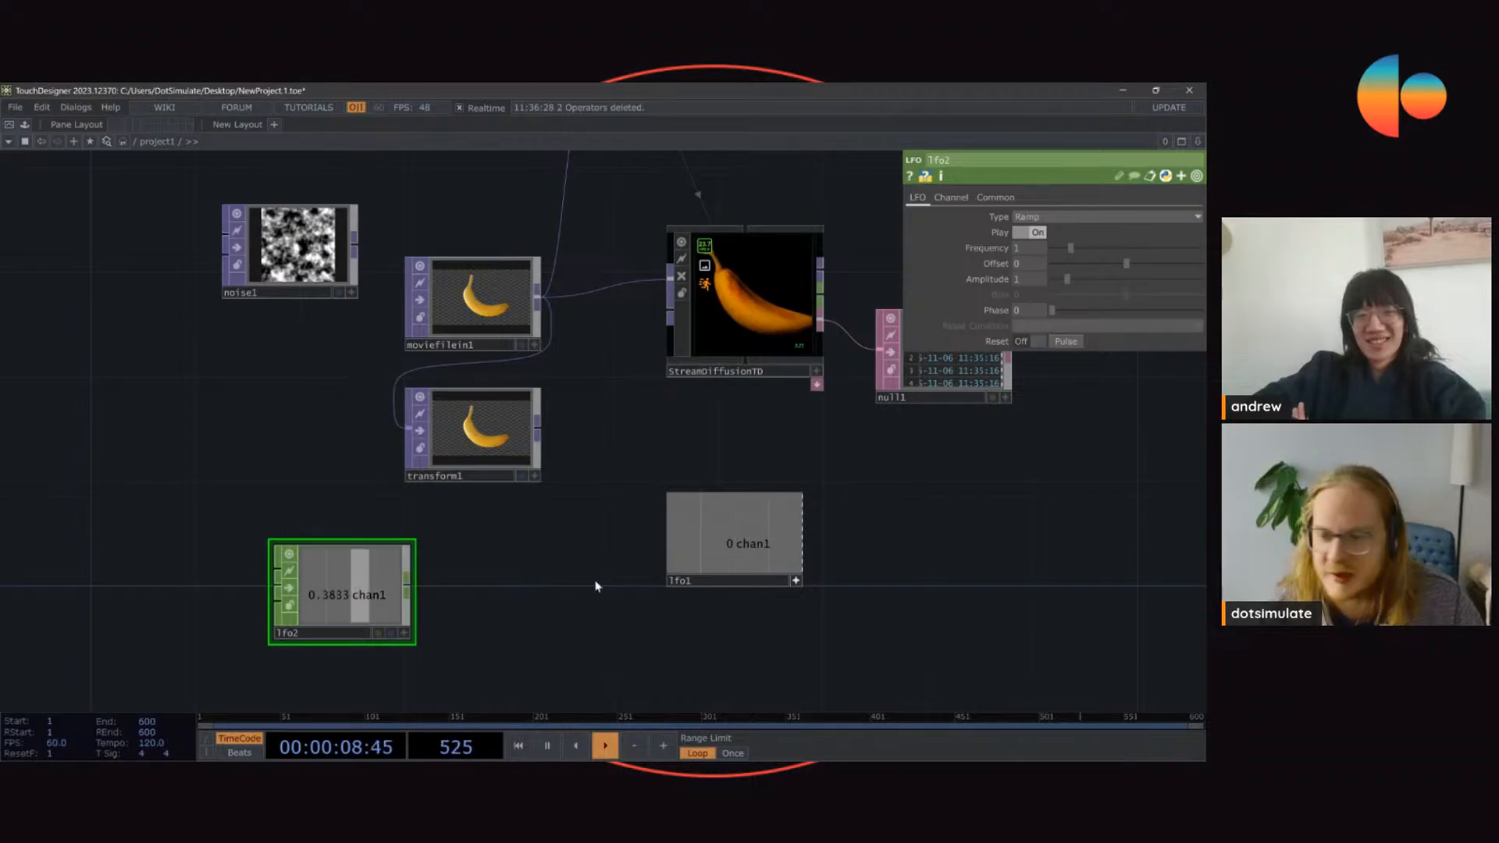
Step: Append a Null CHOP to the output of lfo2 and place it beside the LFO
{"action": "left_click_drag", "start_coordinate": [476, 602], "coordinate": [485, 597]}
{"action": "key", "text": "alt+n"}
{"action": "left_click", "coordinate": [516, 589]}
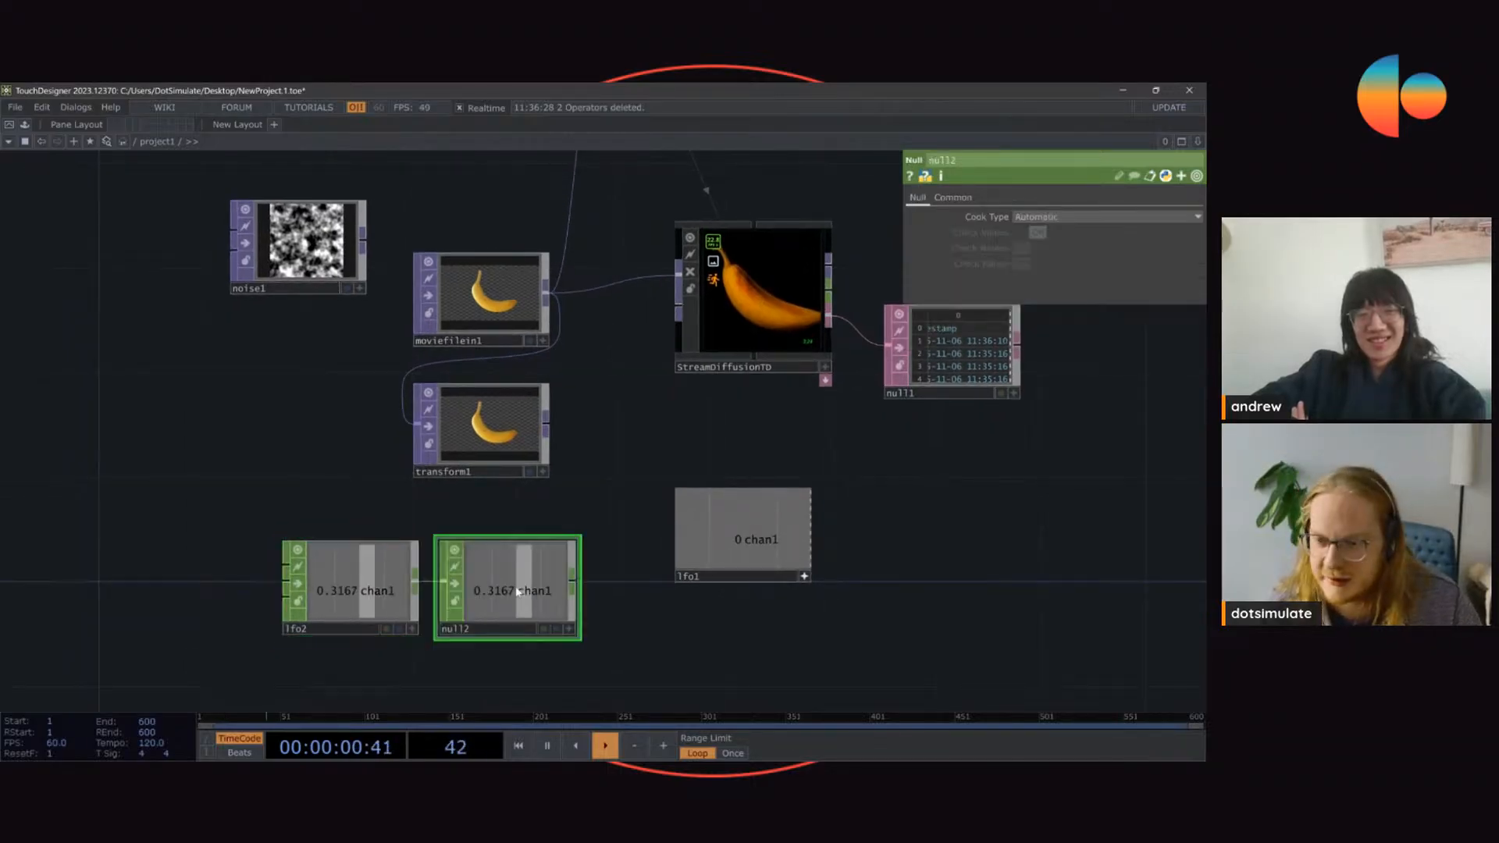
Step: Set lfo2's amplitude to 360 and its frequency to 0.15
{"action": "left_click", "coordinate": [364, 568]}
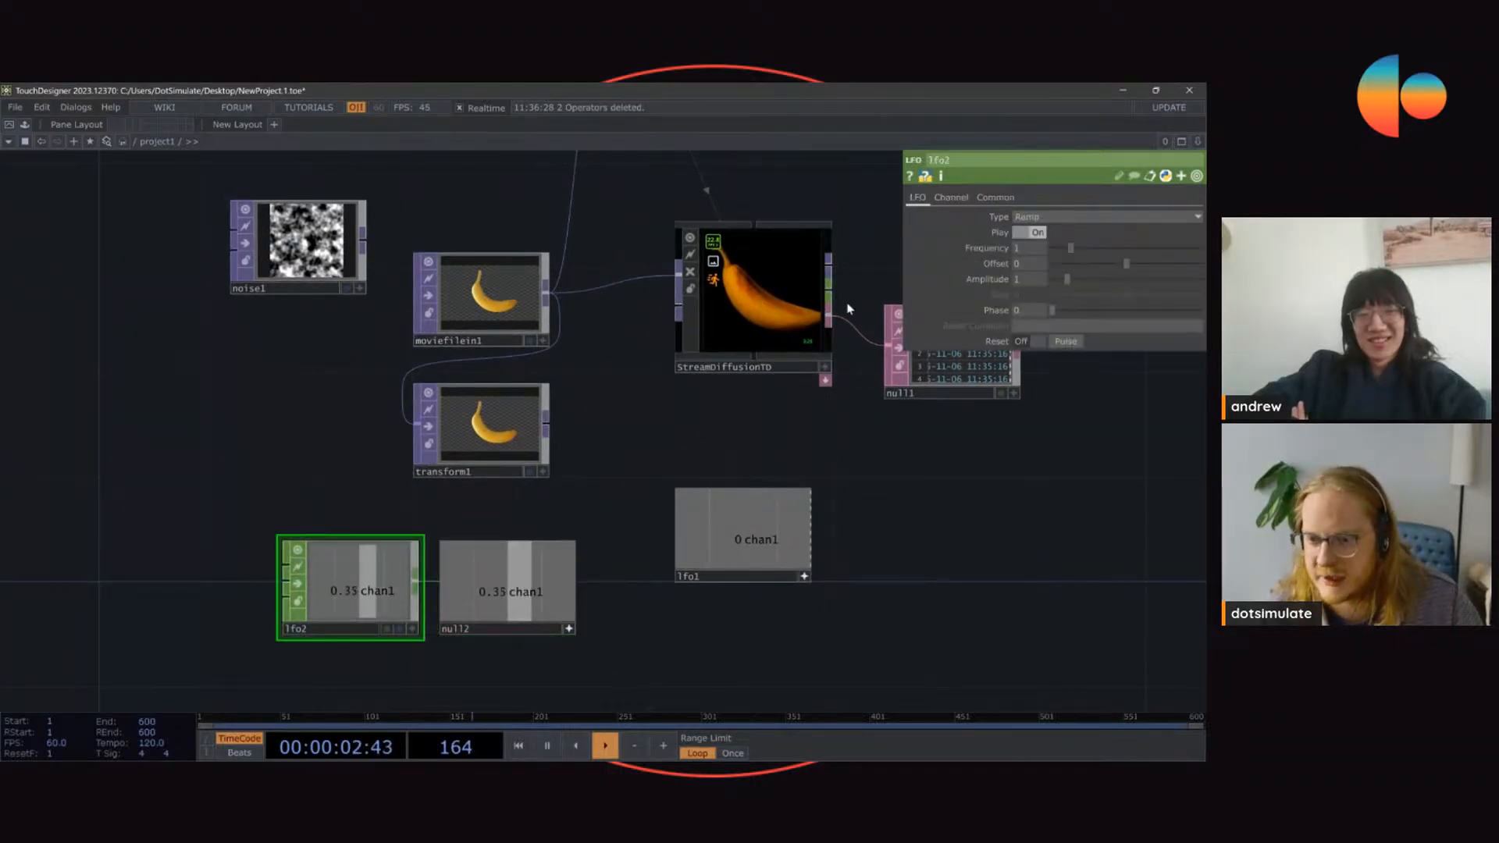
{"action": "left_click", "coordinate": [1028, 278]}
{"action": "type", "text": "360"}
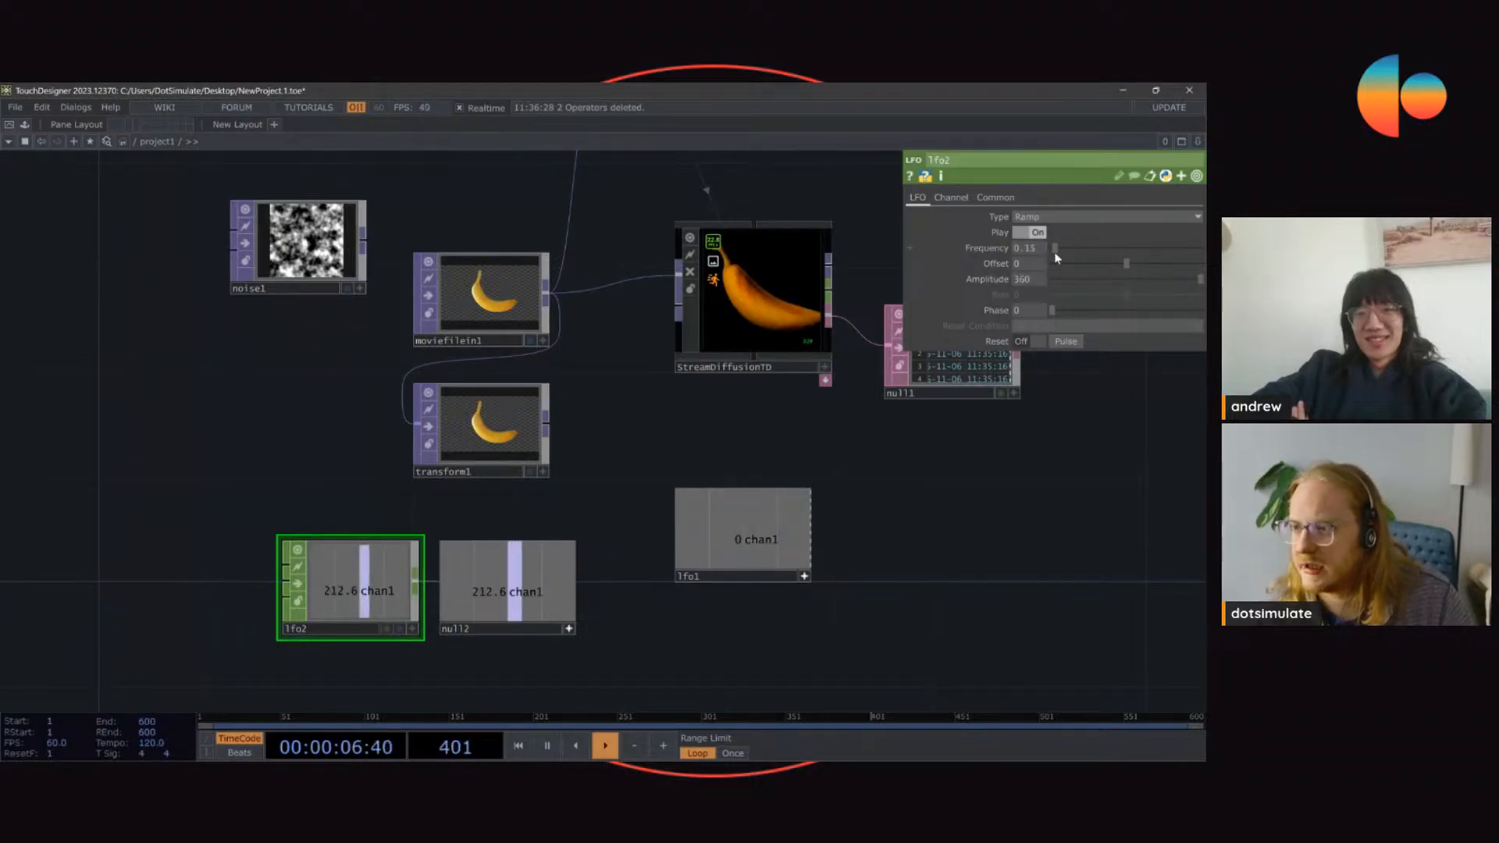
Step: Drive transform1's Rotate parameter with null2's chan1 and connect transform1 to StreamDiffusionTD's first input in place of moviefilein1
{"action": "left_click", "coordinate": [514, 421]}
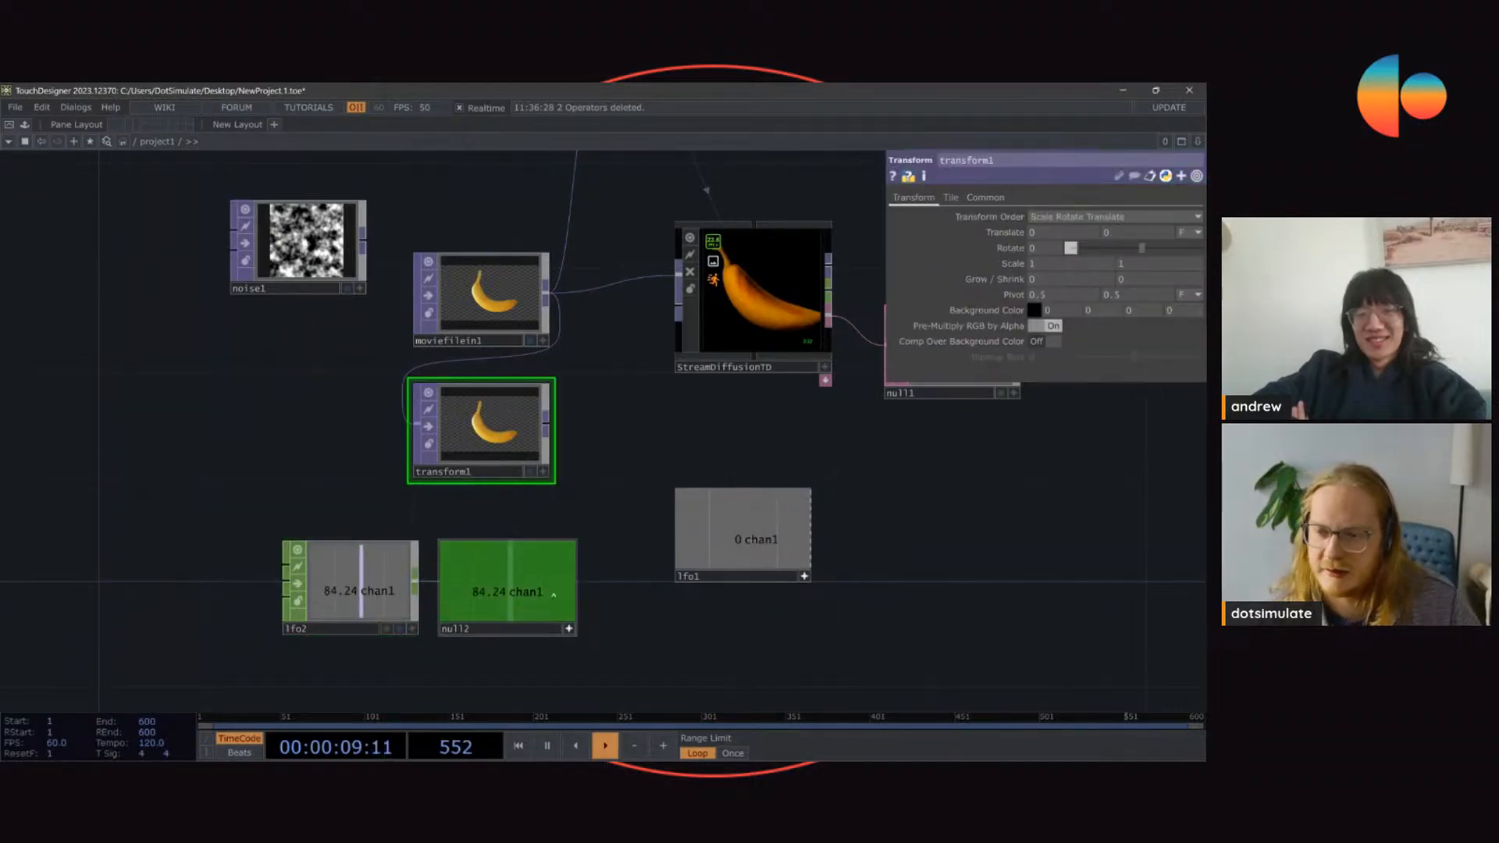
{"action": "left_click_drag", "start_coordinate": [1013, 254], "coordinate": [1014, 250]}
{"action": "left_click", "coordinate": [1028, 247]}
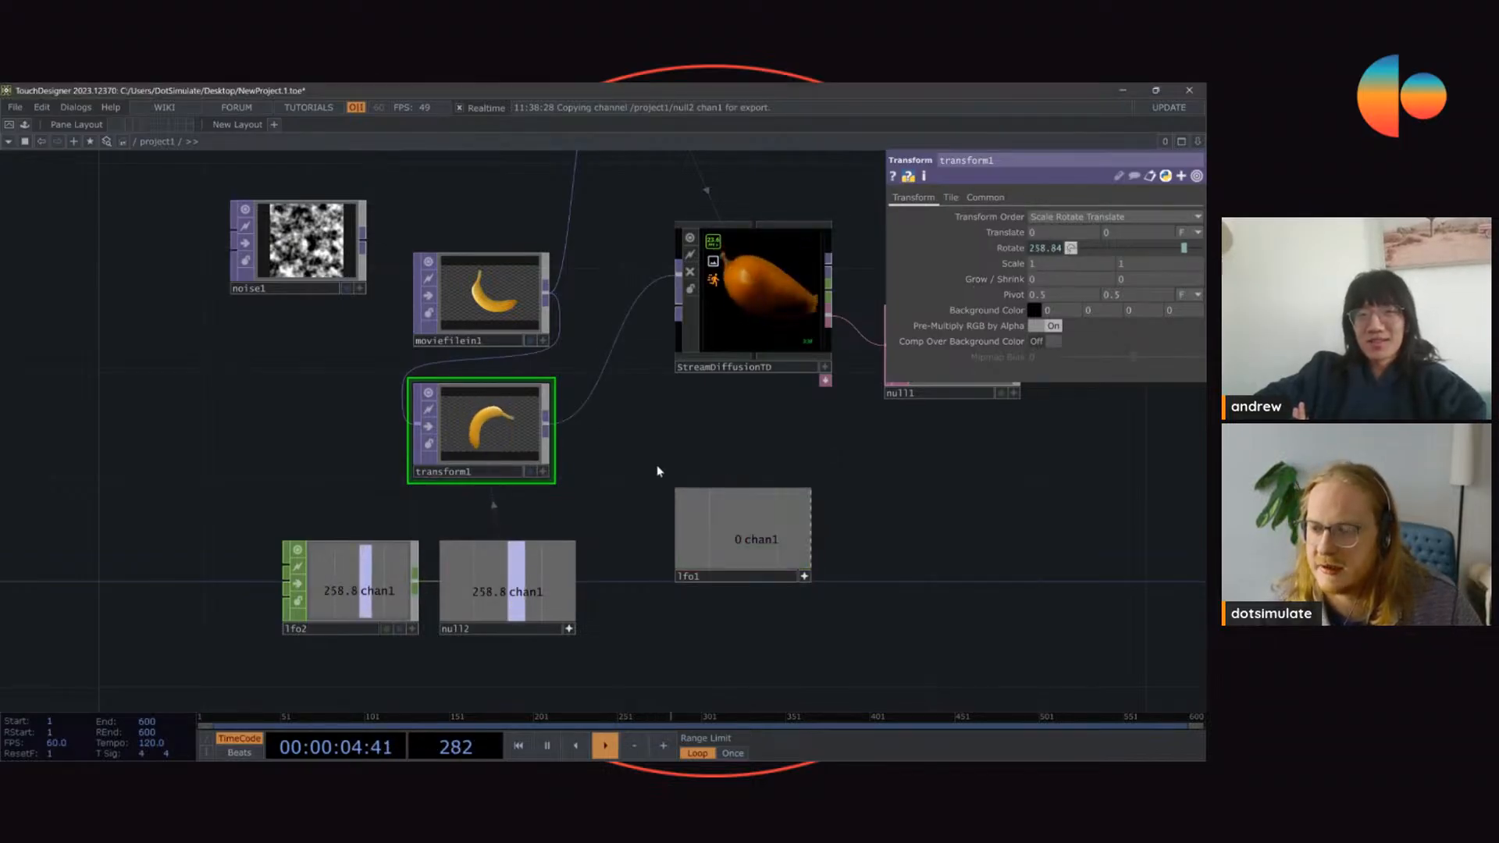
{"action": "left_click_drag", "start_coordinate": [674, 427], "coordinate": [550, 447]}
Step: Select StreamDiffusionTD to show its parameters and move transform1 closer to it
{"action": "left_click", "coordinate": [622, 340]}
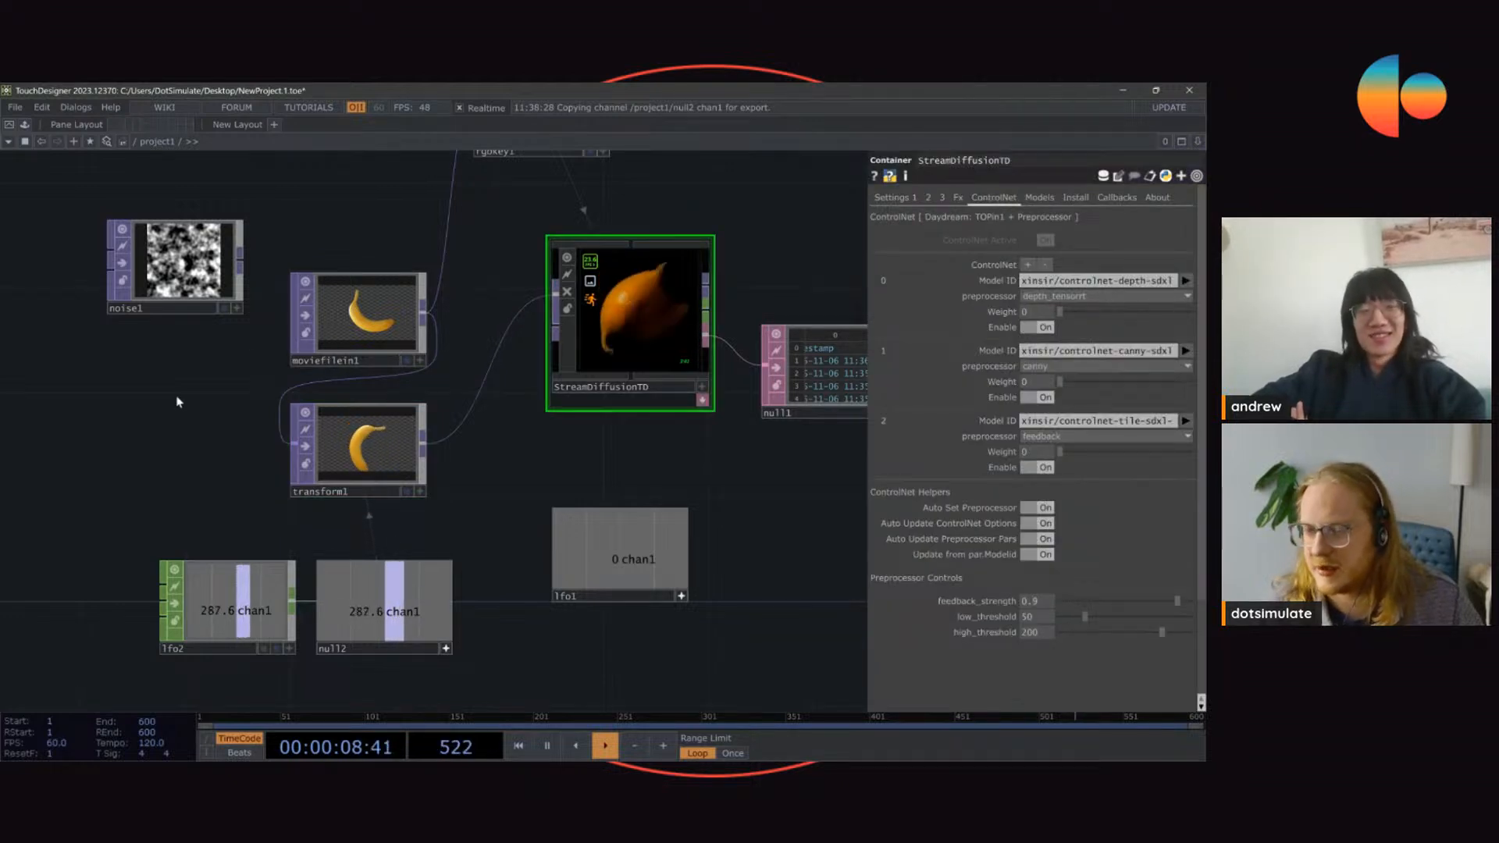
{"action": "scroll", "coordinate": [676, 328], "scroll_direction": "up", "scroll_amount": 3}
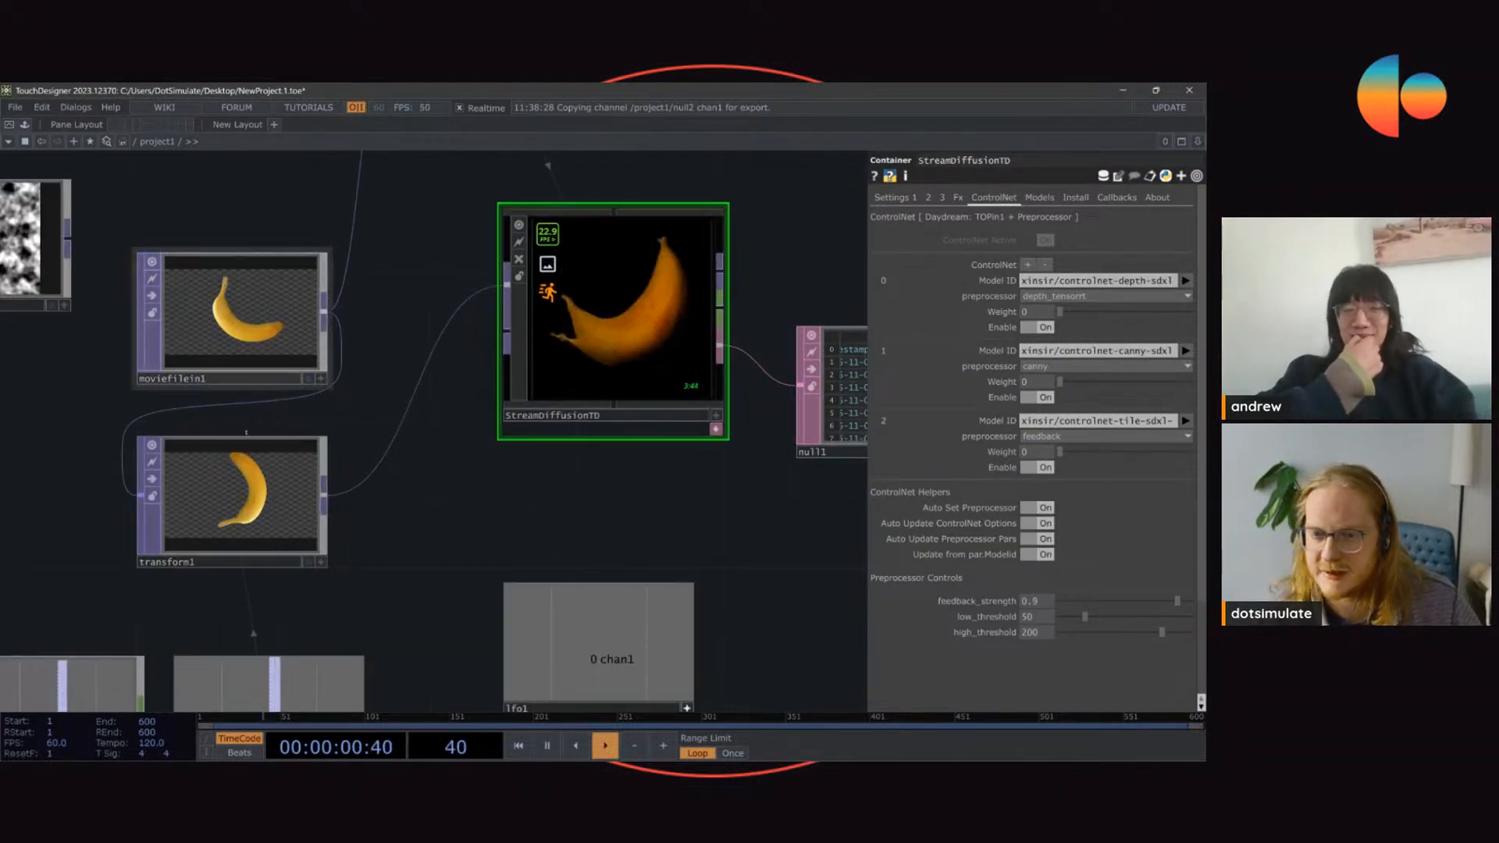
{"action": "left_click_drag", "start_coordinate": [246, 434], "coordinate": [393, 397]}
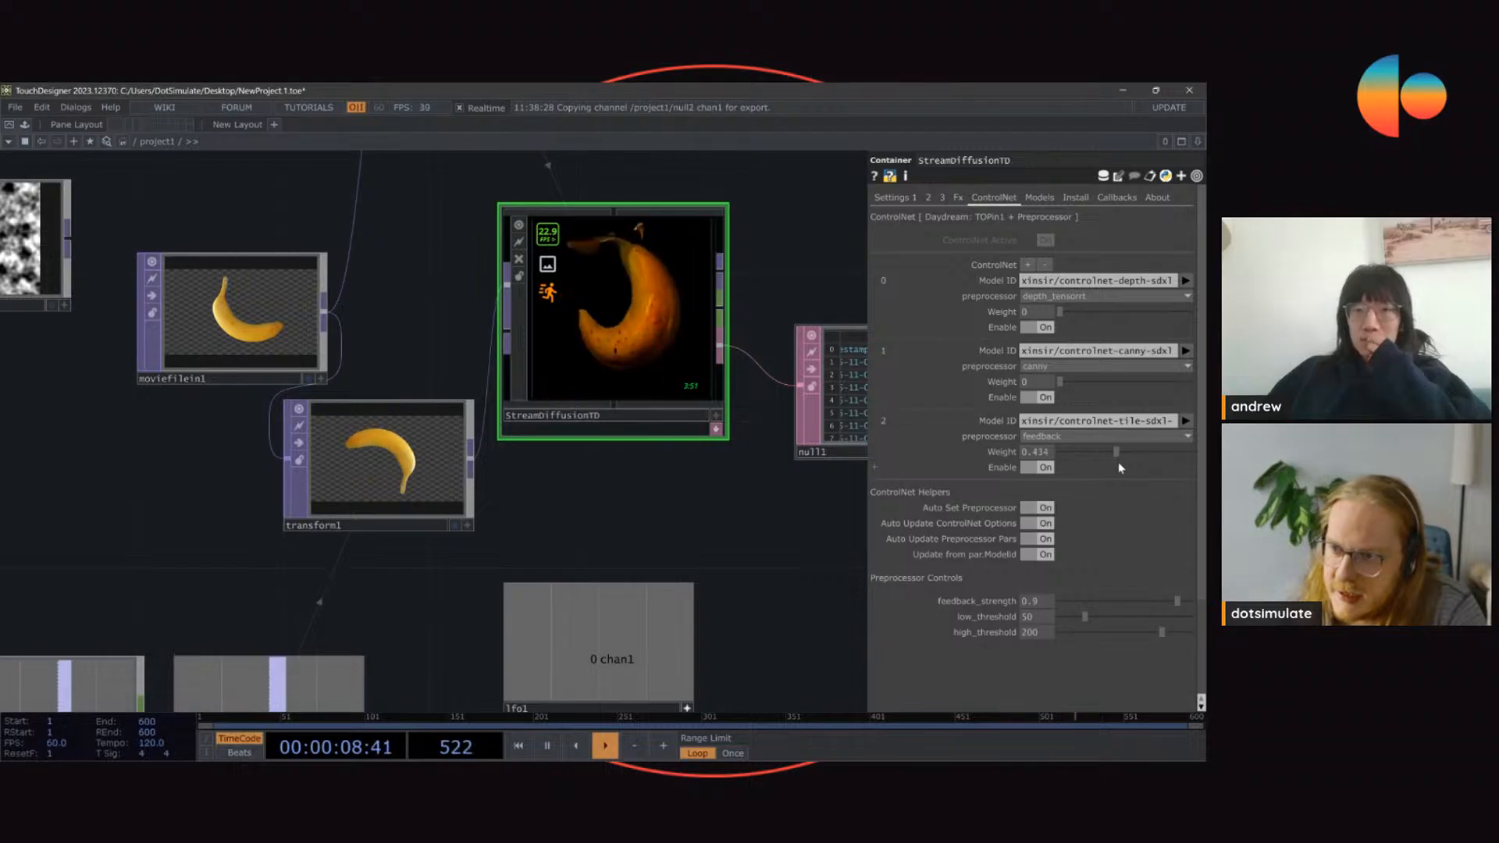
Step: Try the tile ControlNet at weight 0.694 with feedback_strength 0.71 on the rotating banana
{"action": "scroll", "coordinate": [676, 257], "scroll_direction": "up", "scroll_amount": 3}
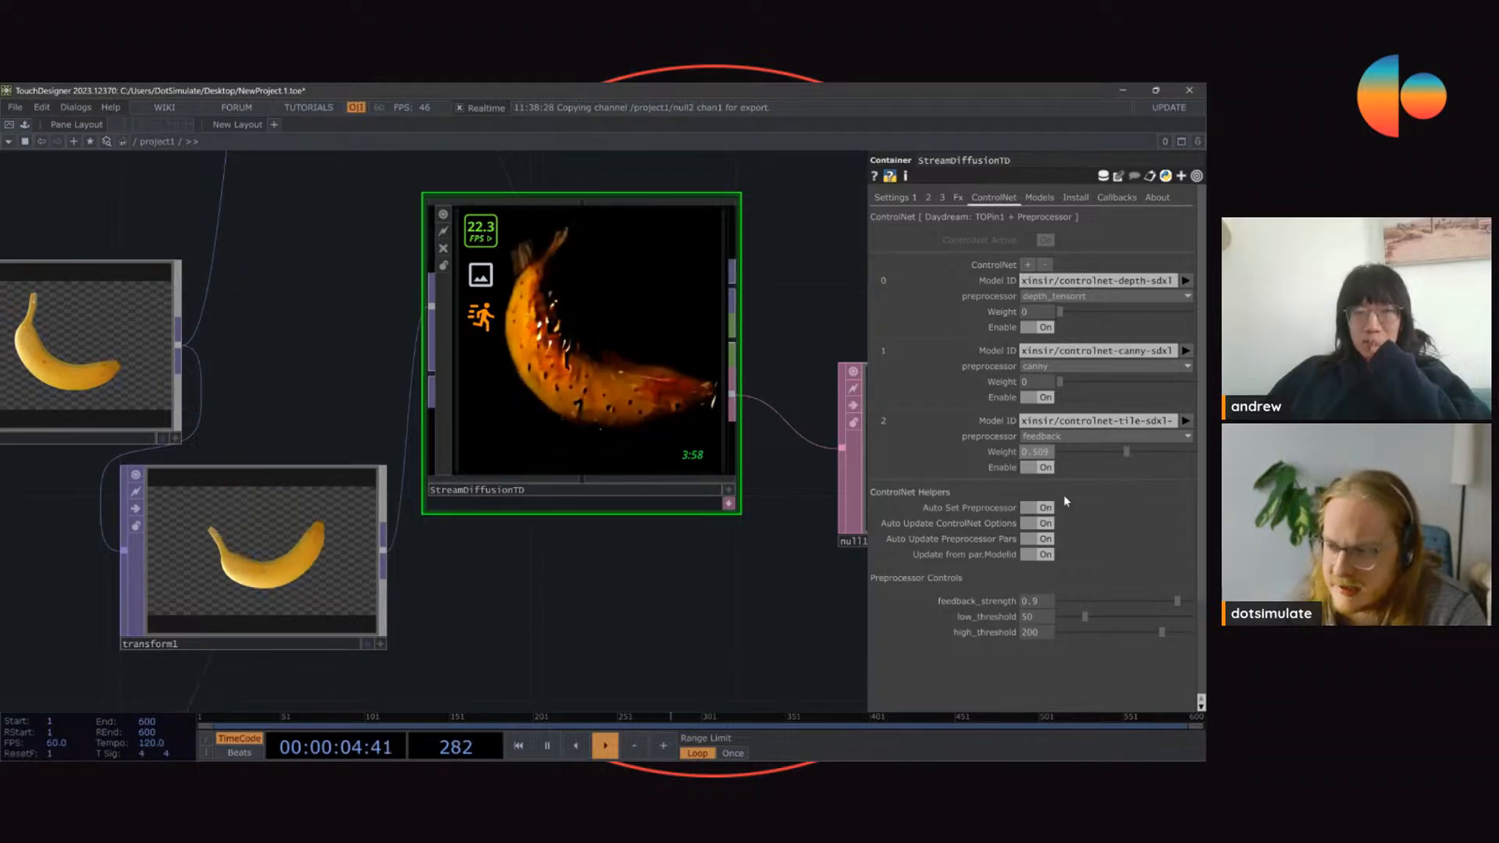
{"action": "left_click_drag", "start_coordinate": [1126, 452], "coordinate": [1171, 452]}
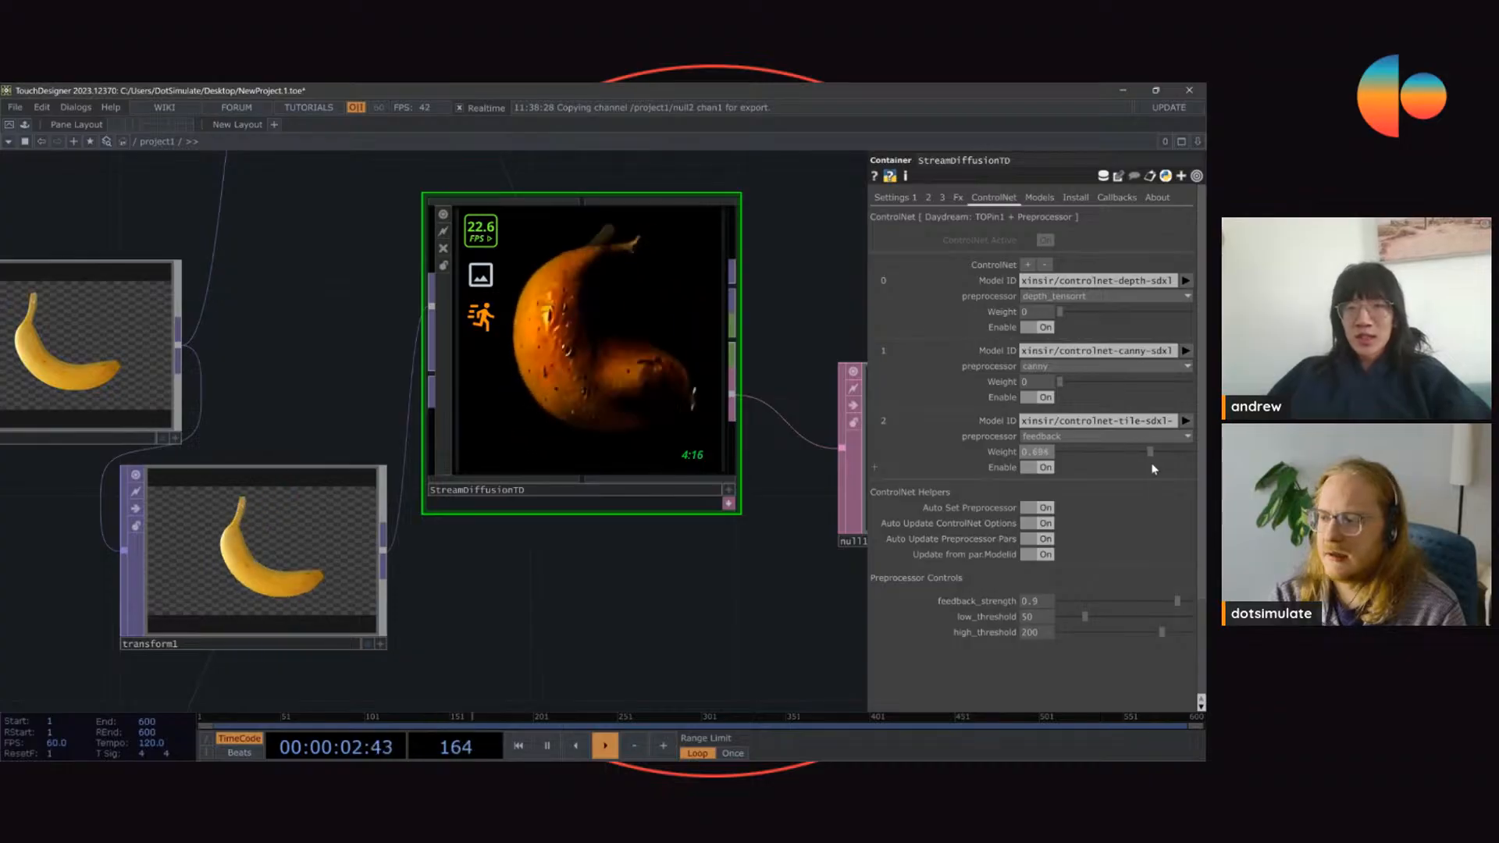
{"action": "left_click", "coordinate": [894, 197]}
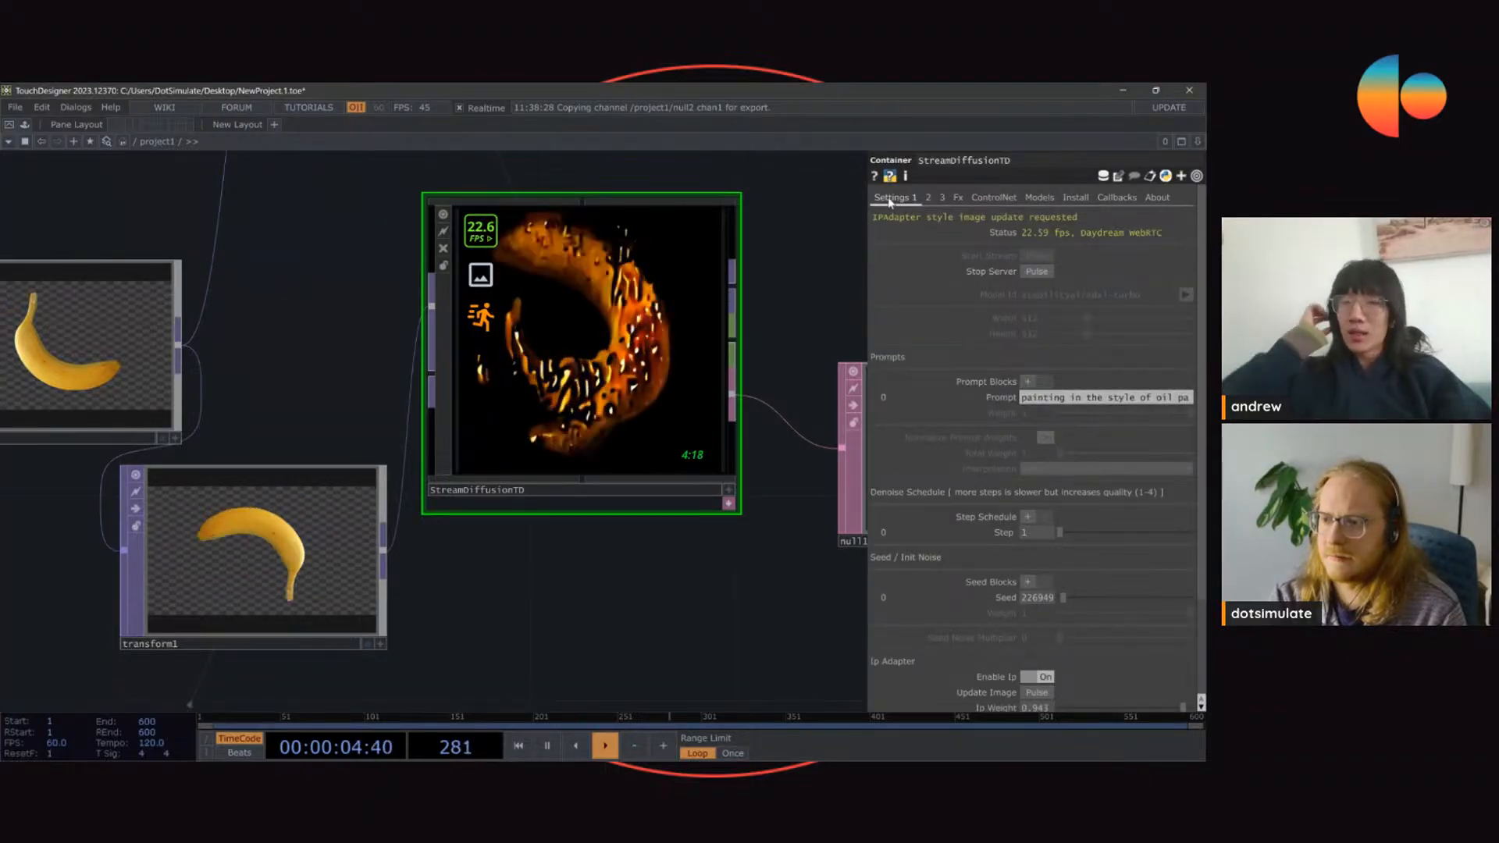
{"action": "left_click", "coordinate": [957, 198]}
{"action": "left_click", "coordinate": [994, 197]}
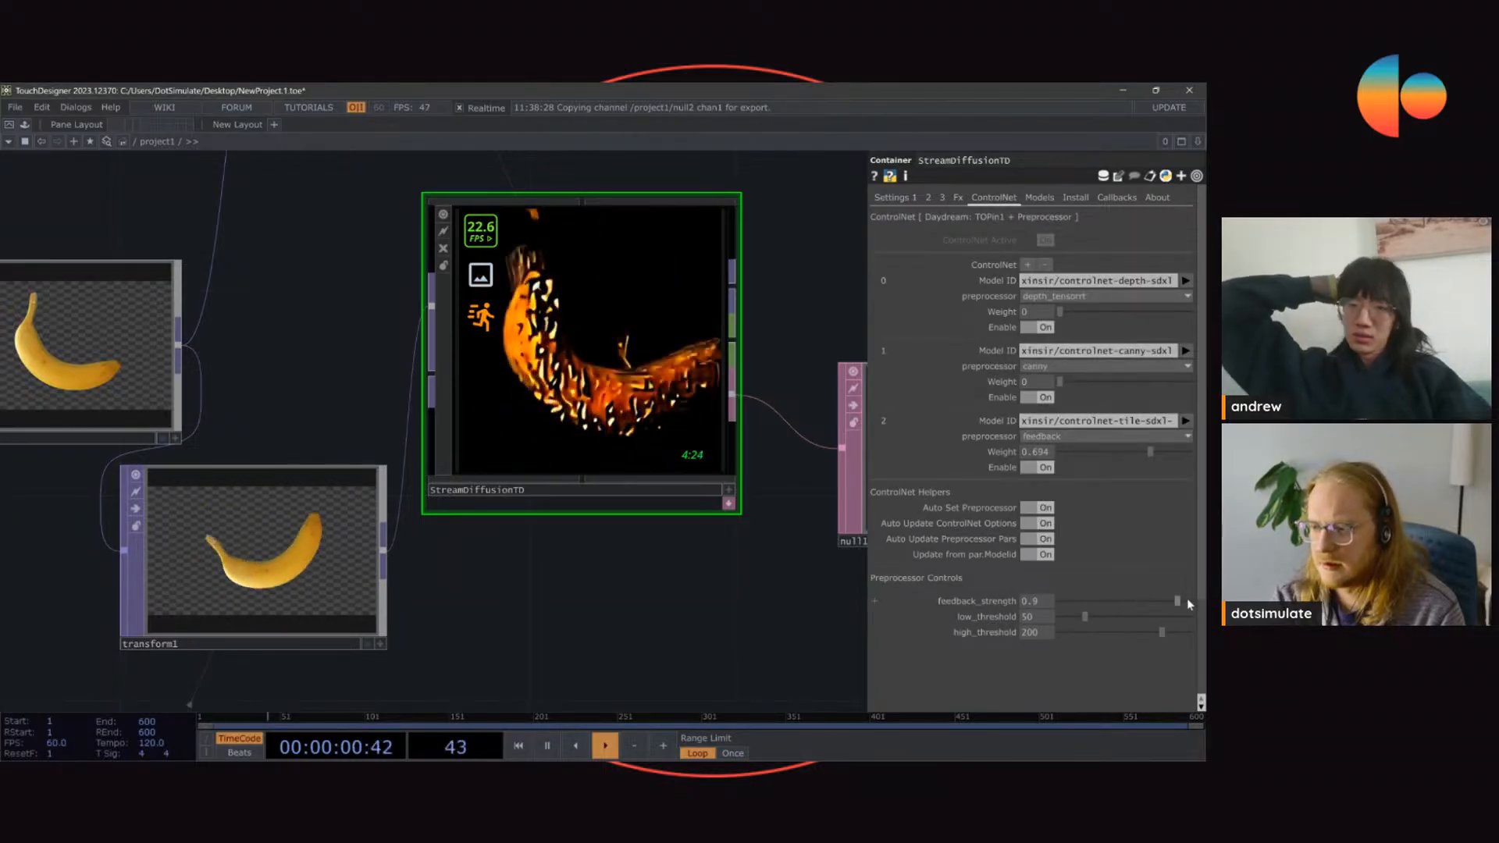
{"action": "mouse_move", "coordinate": [1185, 601]}
{"action": "left_mouse_down"}
{"action": "mouse_move", "coordinate": [1063, 603]}
{"action": "mouse_move", "coordinate": [1179, 608]}
{"action": "left_mouse_up"}
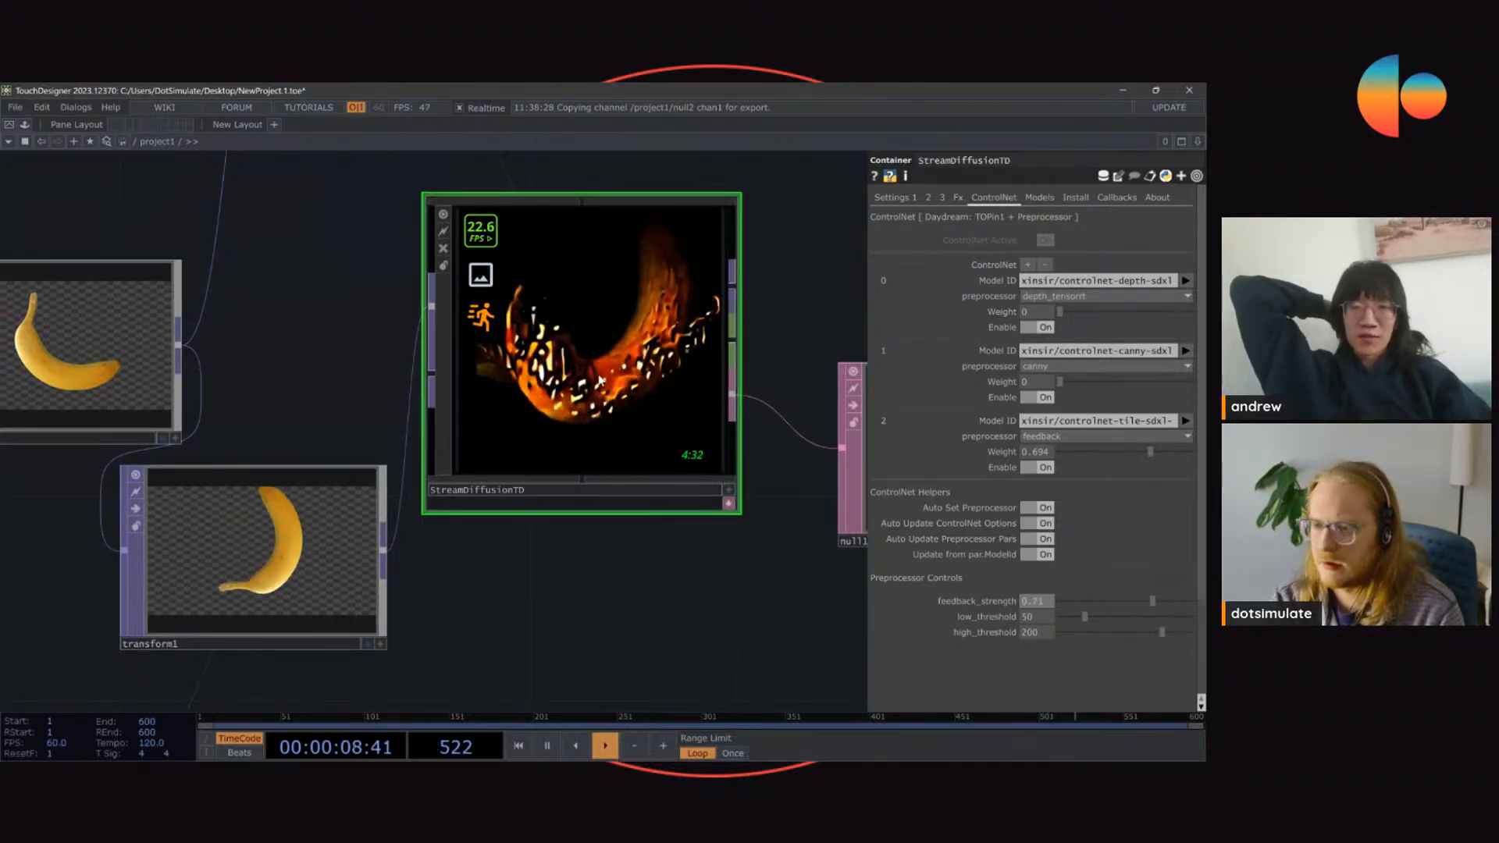
{"action": "mouse_move", "coordinate": [361, 356]}
{"action": "left_mouse_down"}
{"action": "mouse_move", "coordinate": [388, 340]}
{"action": "mouse_move", "coordinate": [364, 367]}
{"action": "mouse_move", "coordinate": [373, 383]}
{"action": "left_mouse_up"}
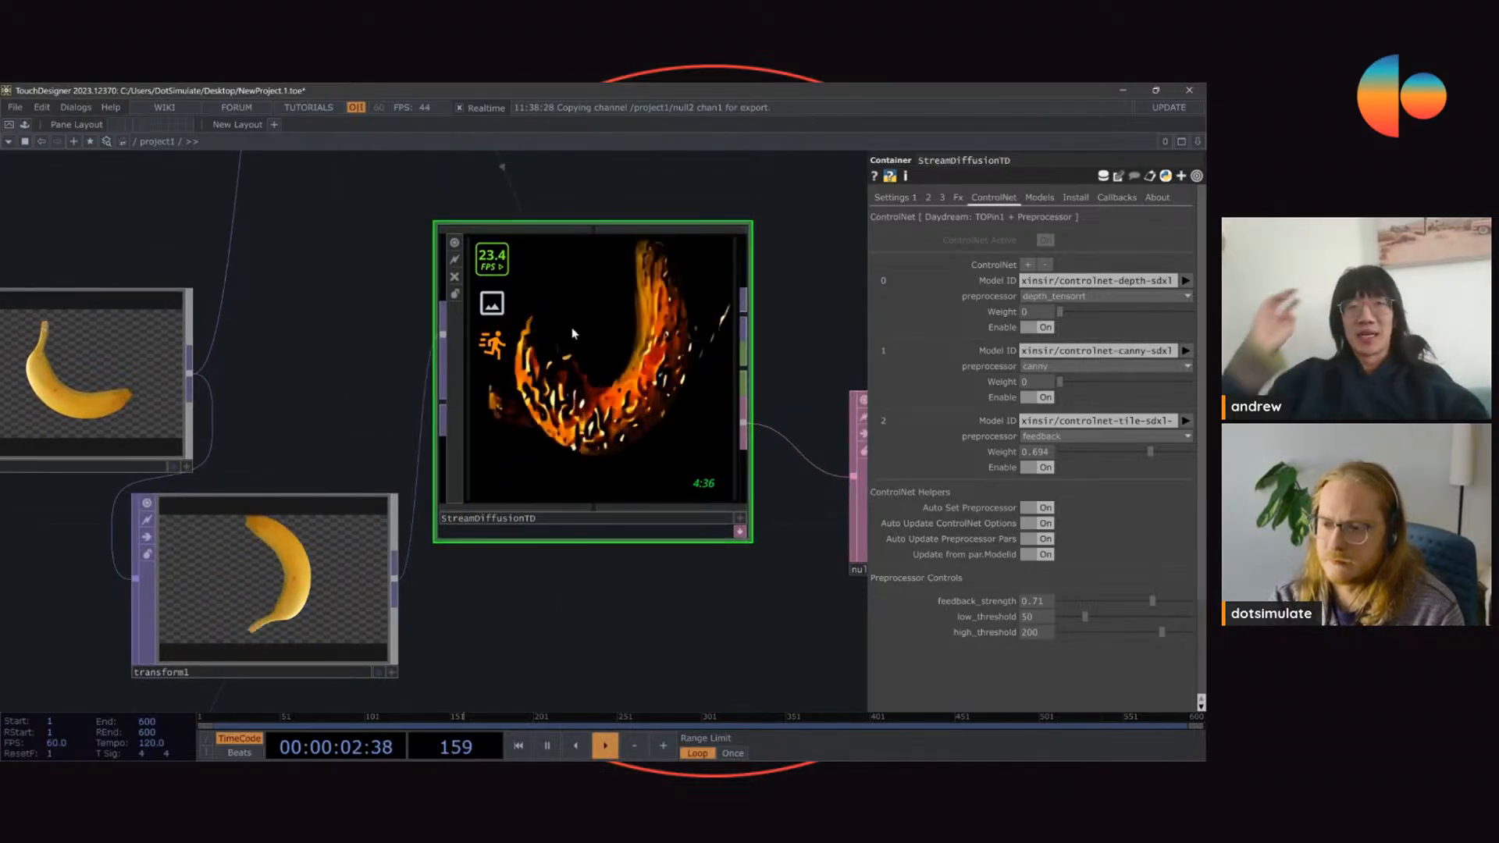
Step: Move StreamDiffusionTD slightly away from transform1, and set the tile ControlNet's weight to 0.45 and feedback_strength to 0.439
{"action": "left_click_drag", "start_coordinate": [587, 384], "coordinate": [638, 384]}
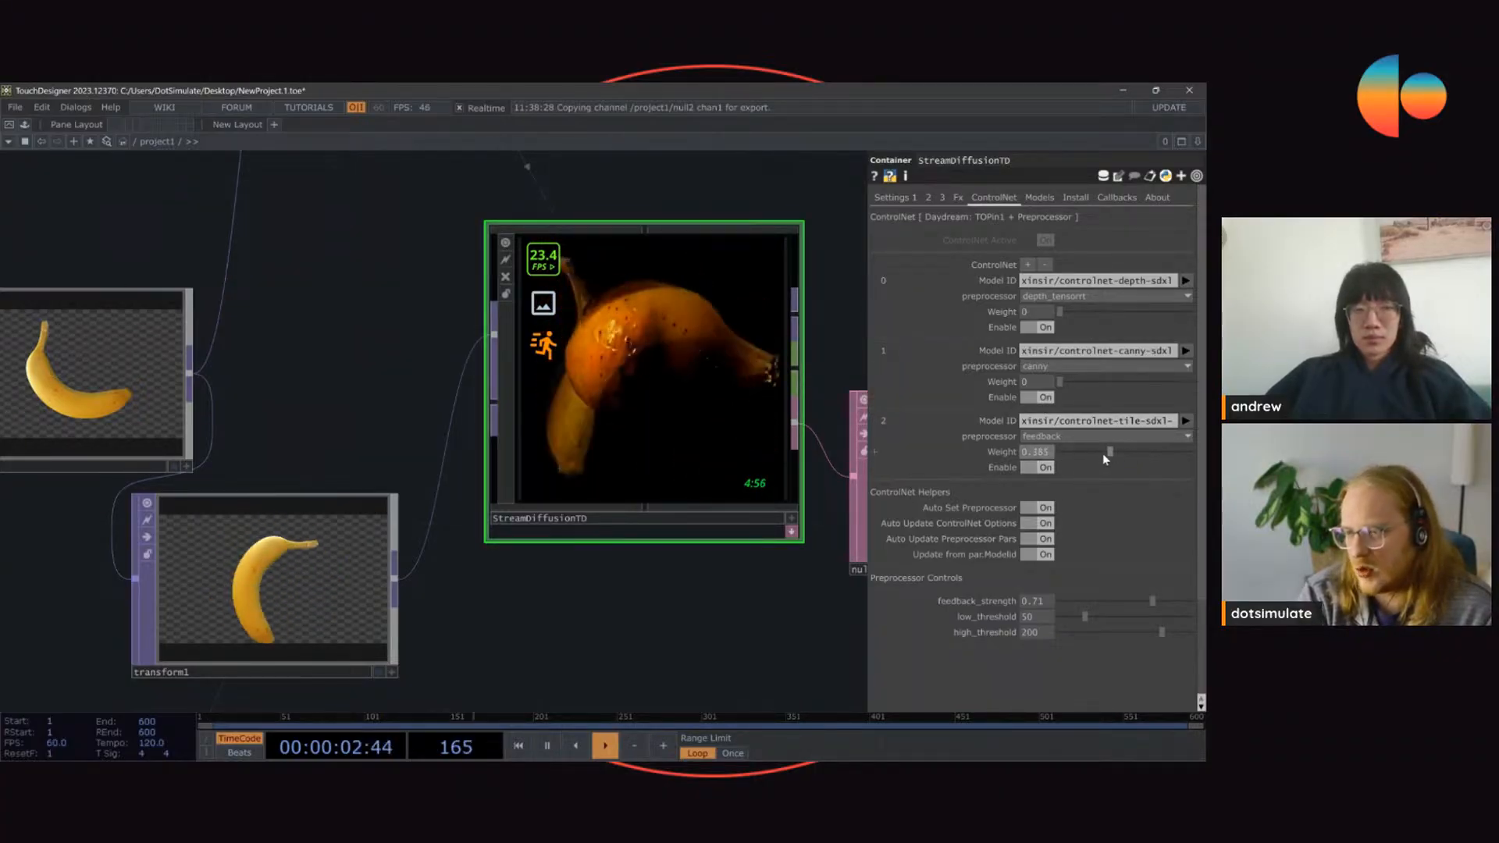
{"action": "left_click_drag", "start_coordinate": [1109, 452], "coordinate": [1118, 453]}
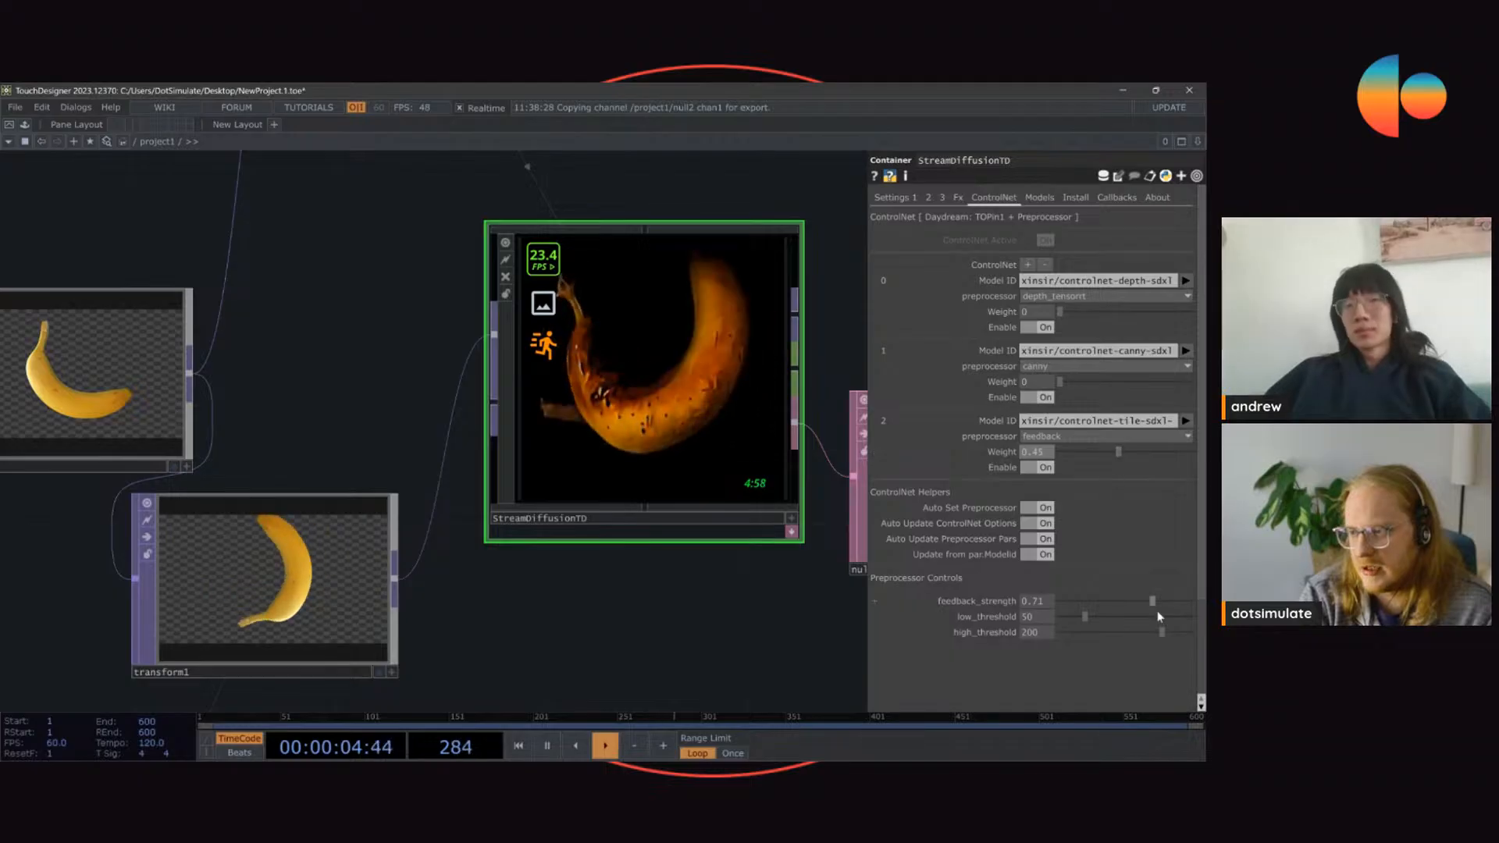
{"action": "left_click_drag", "start_coordinate": [1152, 601], "coordinate": [1116, 602]}
{"action": "left_click_drag", "start_coordinate": [655, 621], "coordinate": [529, 644]}
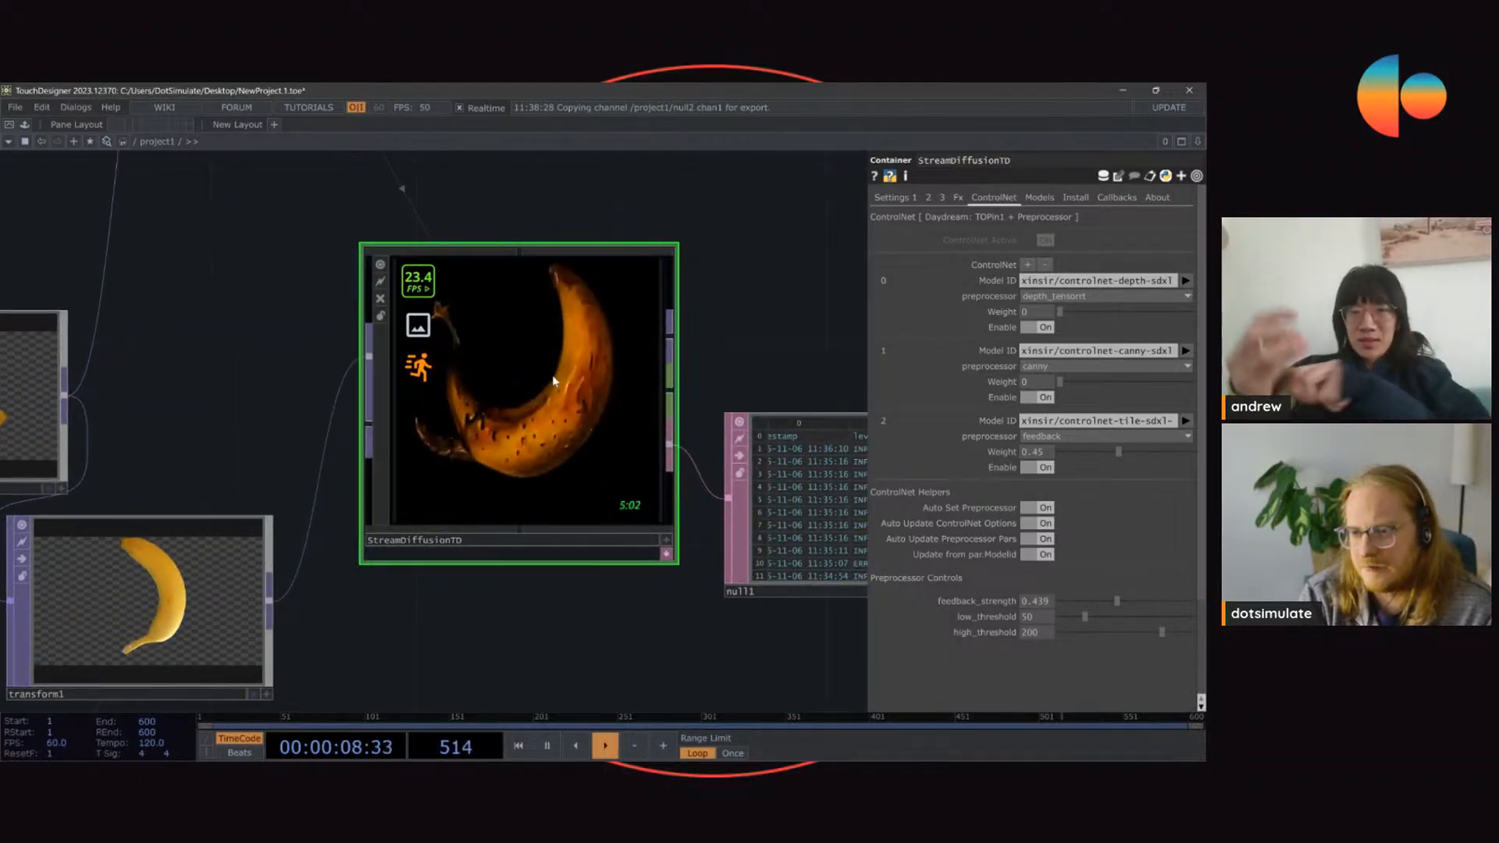
Step: Try the tile ControlNet at weight 0.266 on the rotating banana
{"action": "key", "text": "Caps_Lock"}
{"action": "left_click_drag", "start_coordinate": [1117, 453], "coordinate": [1090, 451]}
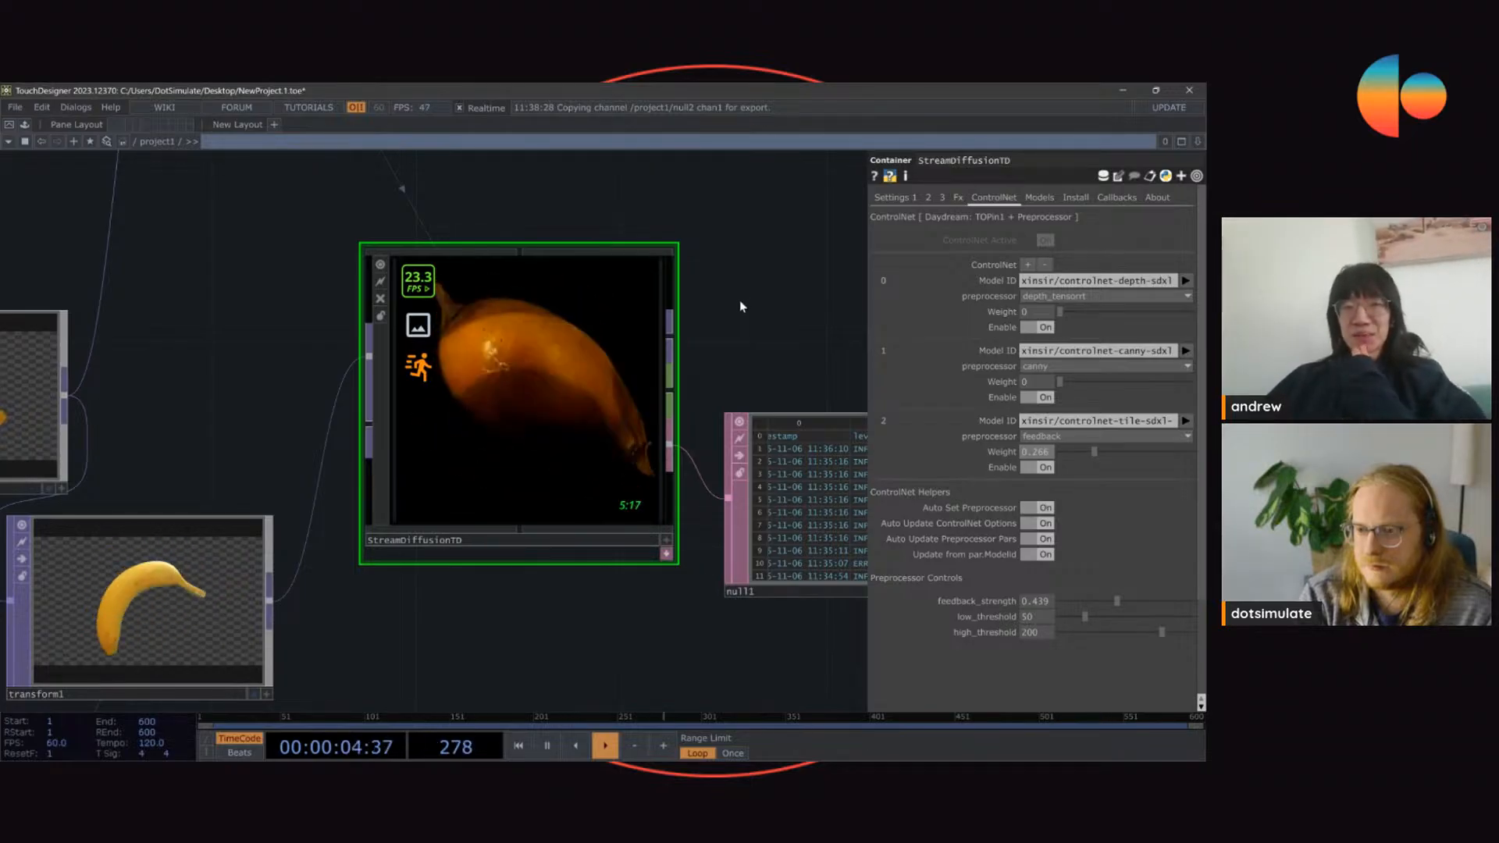
{"action": "left_click_drag", "start_coordinate": [723, 349], "coordinate": [771, 312]}
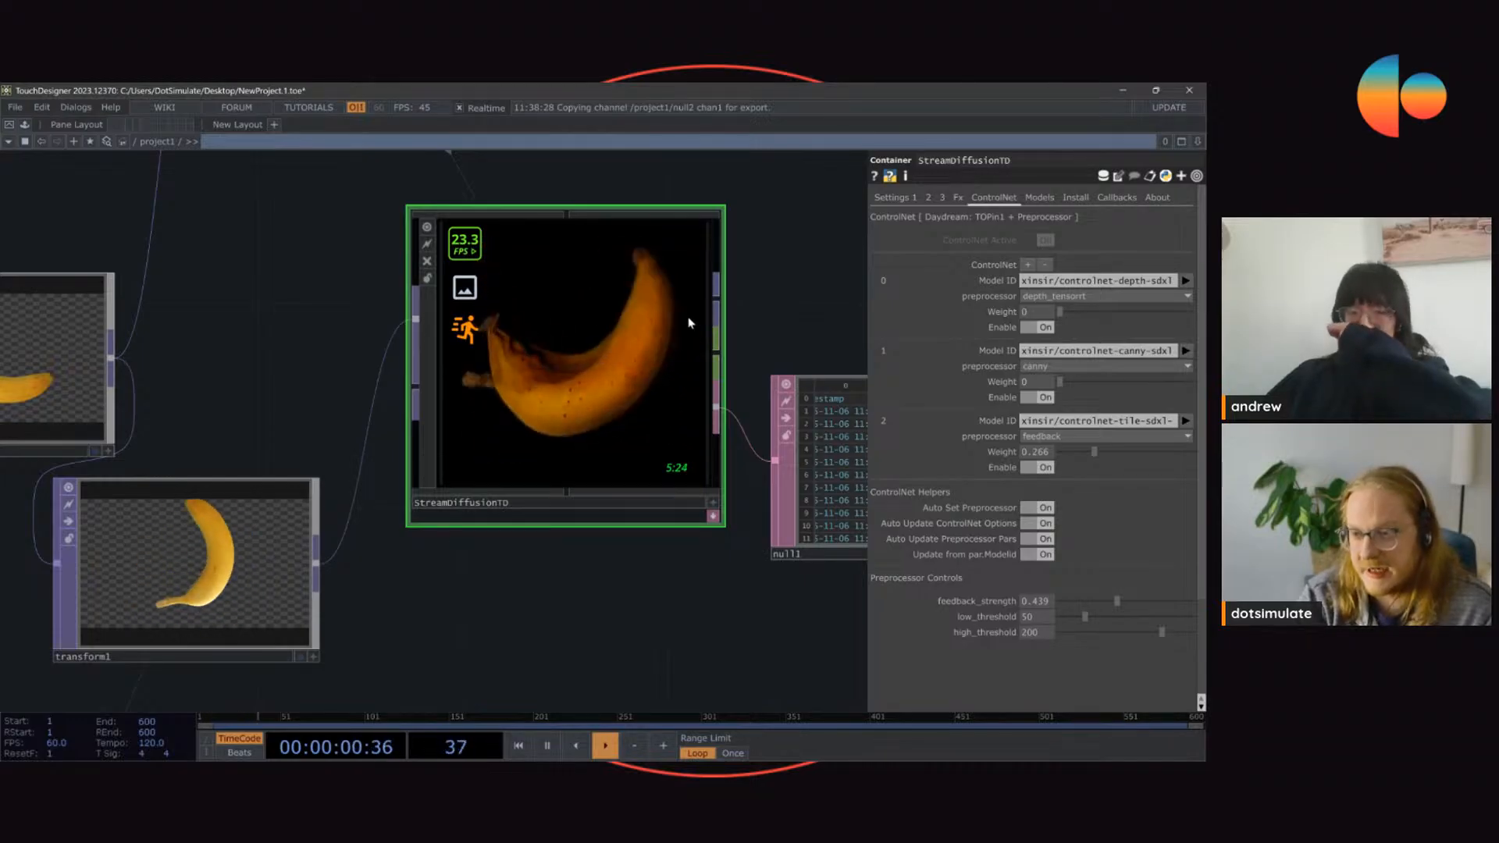
{"action": "scroll", "coordinate": [593, 265], "scroll_direction": "up", "scroll_amount": 3}
{"action": "scroll", "coordinate": [578, 234], "scroll_direction": "down", "scroll_amount": 3}
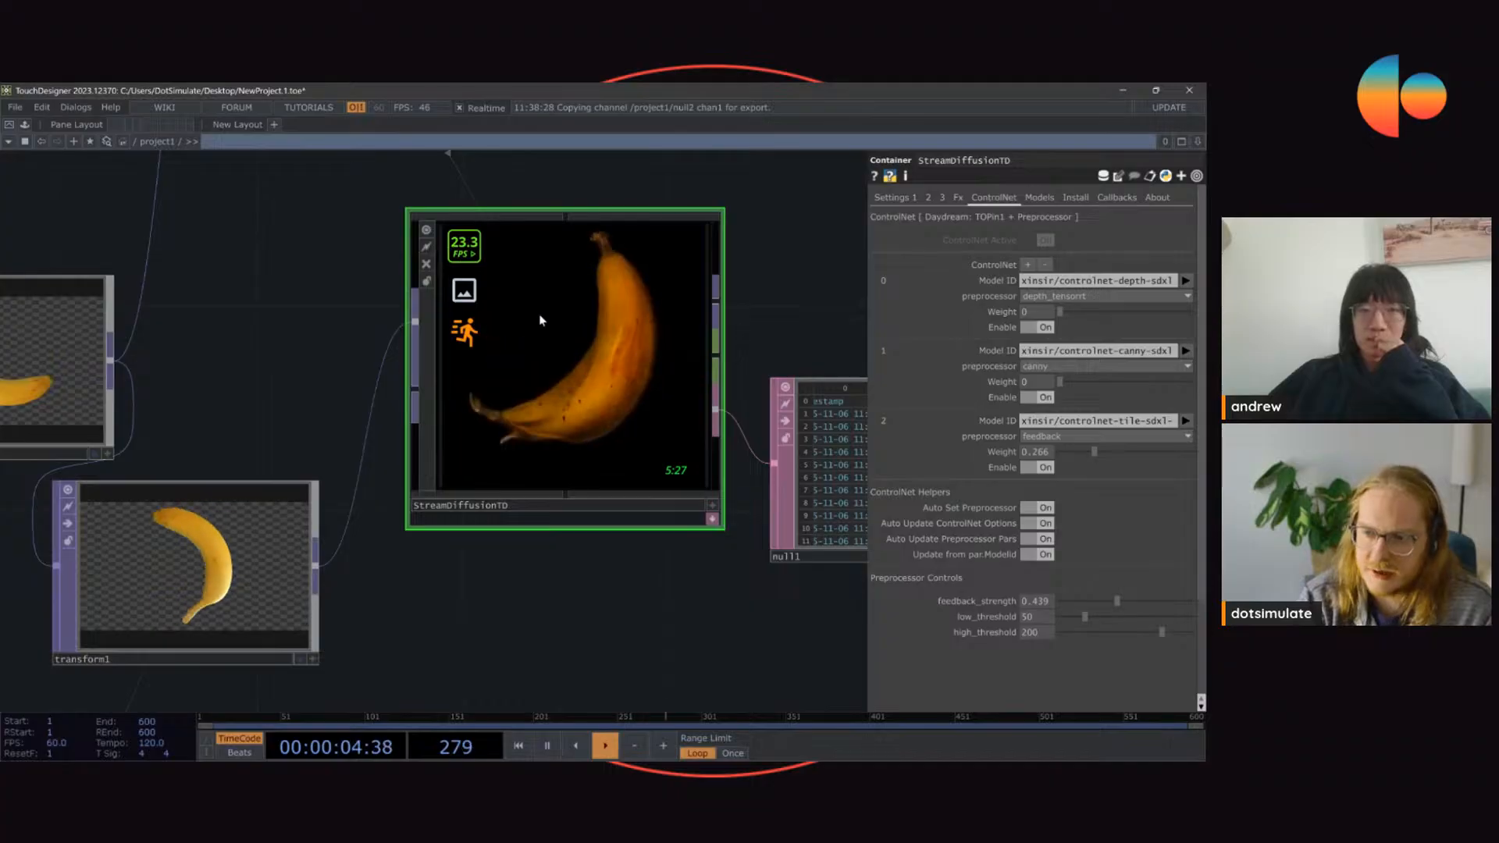
Step: Try the tile ControlNet at weight 0.564 with seed 661246
{"action": "left_click", "coordinate": [895, 196]}
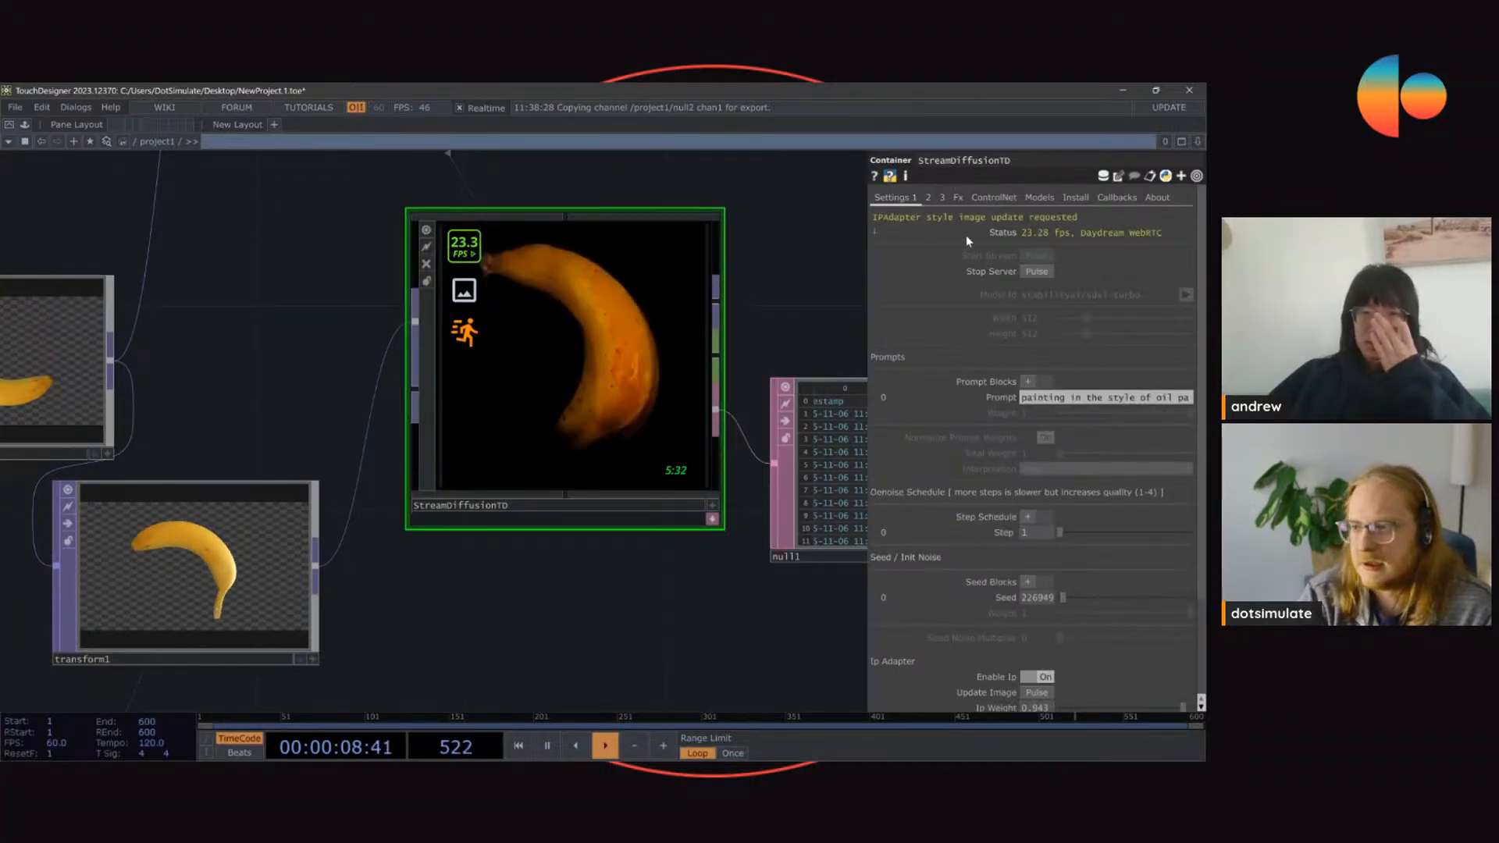
{"action": "left_click", "coordinate": [990, 196]}
{"action": "left_click_drag", "start_coordinate": [1121, 456], "coordinate": [1132, 452]}
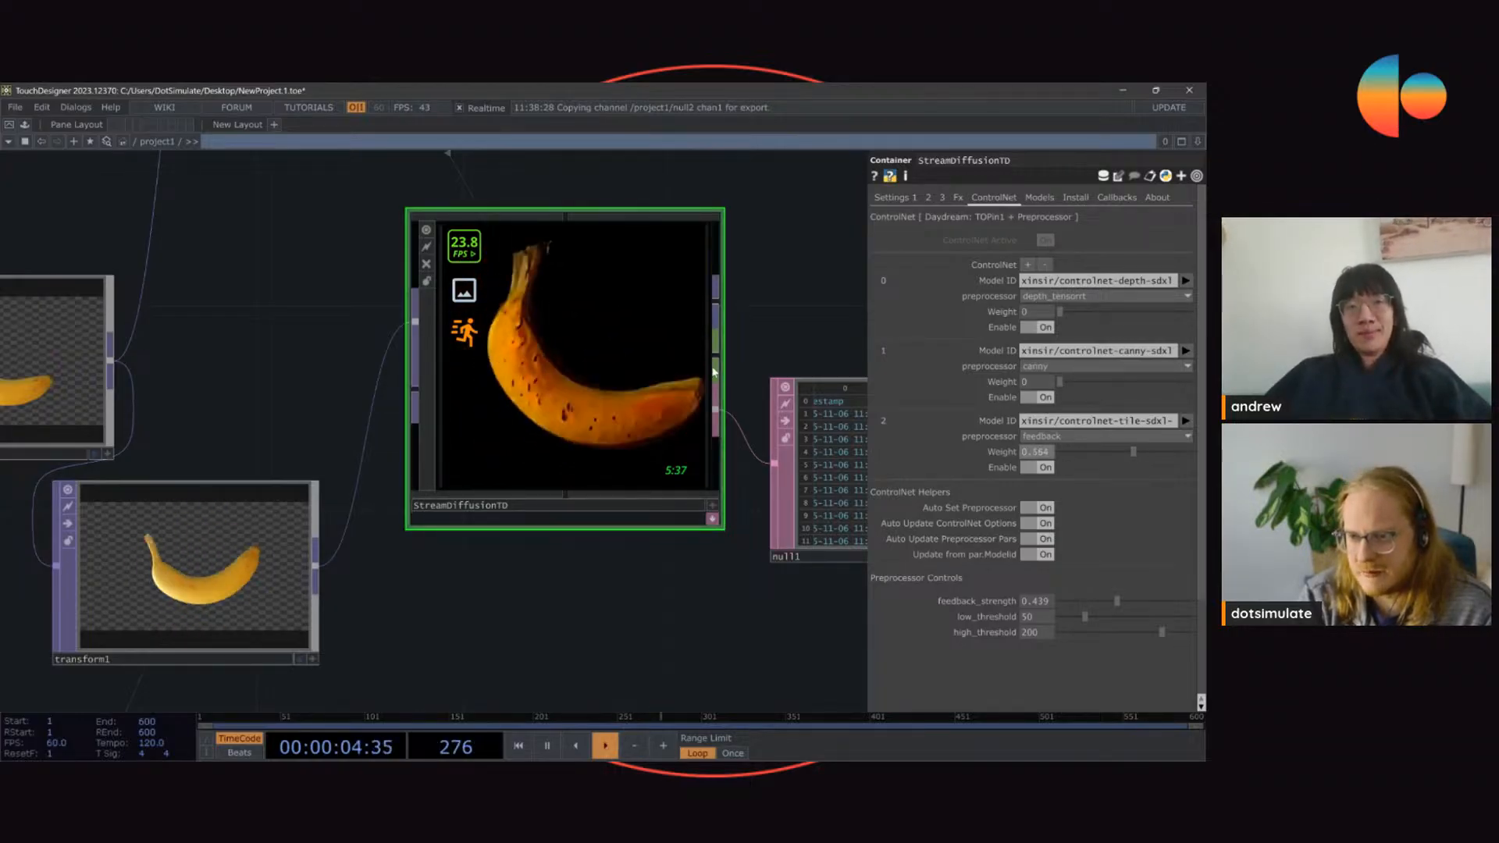
{"action": "left_click", "coordinate": [895, 200]}
{"action": "left_click_drag", "start_coordinate": [1104, 599], "coordinate": [1137, 608]}
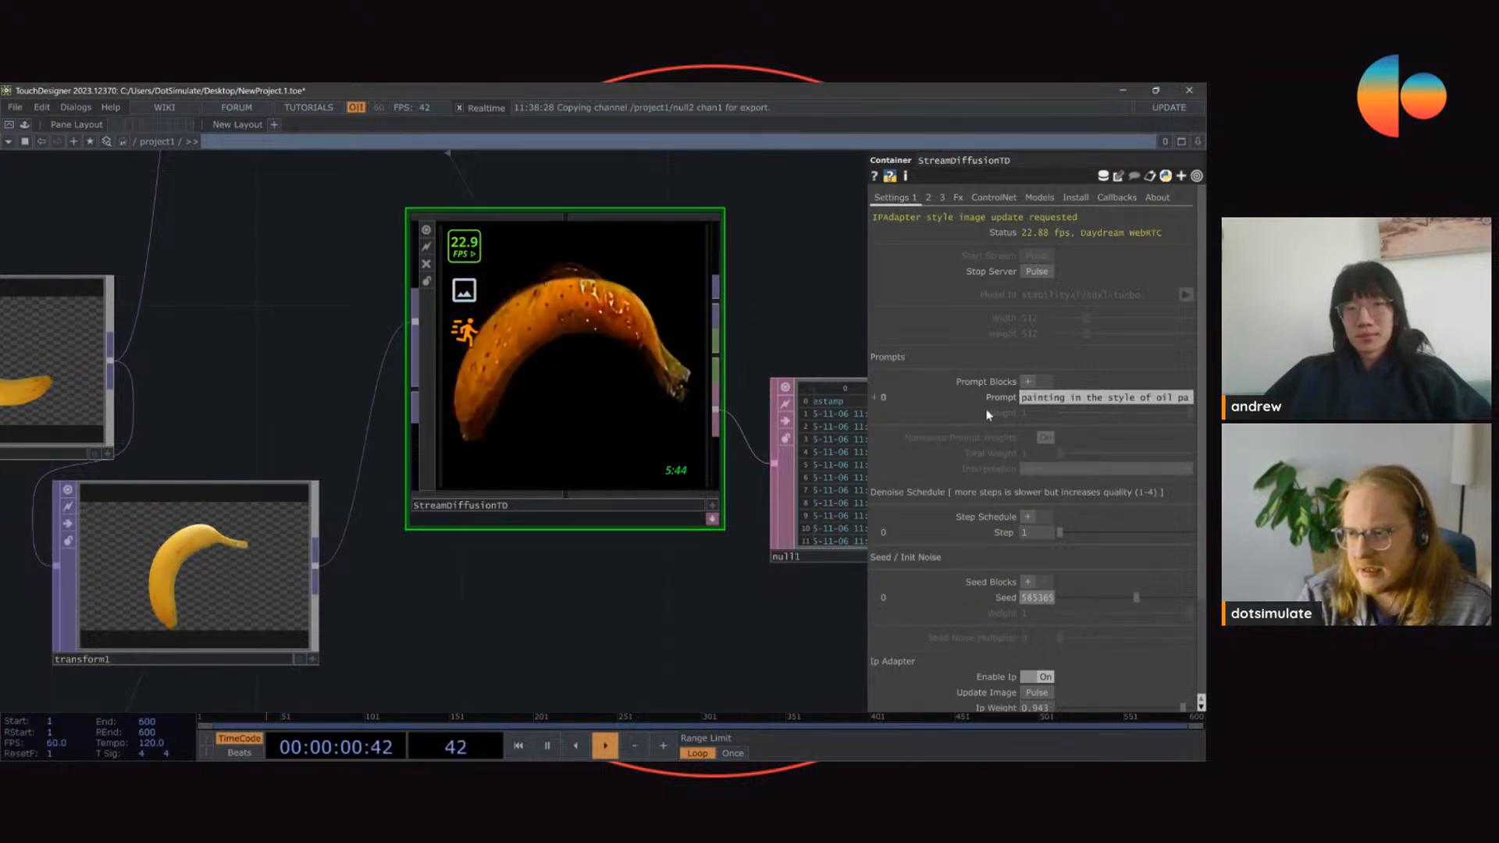
{"action": "mouse_move", "coordinate": [1139, 601]}
{"action": "left_mouse_down"}
{"action": "mouse_move", "coordinate": [1085, 601]}
{"action": "mouse_move", "coordinate": [1146, 598]}
{"action": "left_mouse_up"}
Step: Set the IP Adapter's weight to 0 and the seed to 585365
{"action": "scroll", "coordinate": [994, 270], "scroll_direction": "down", "scroll_amount": 3}
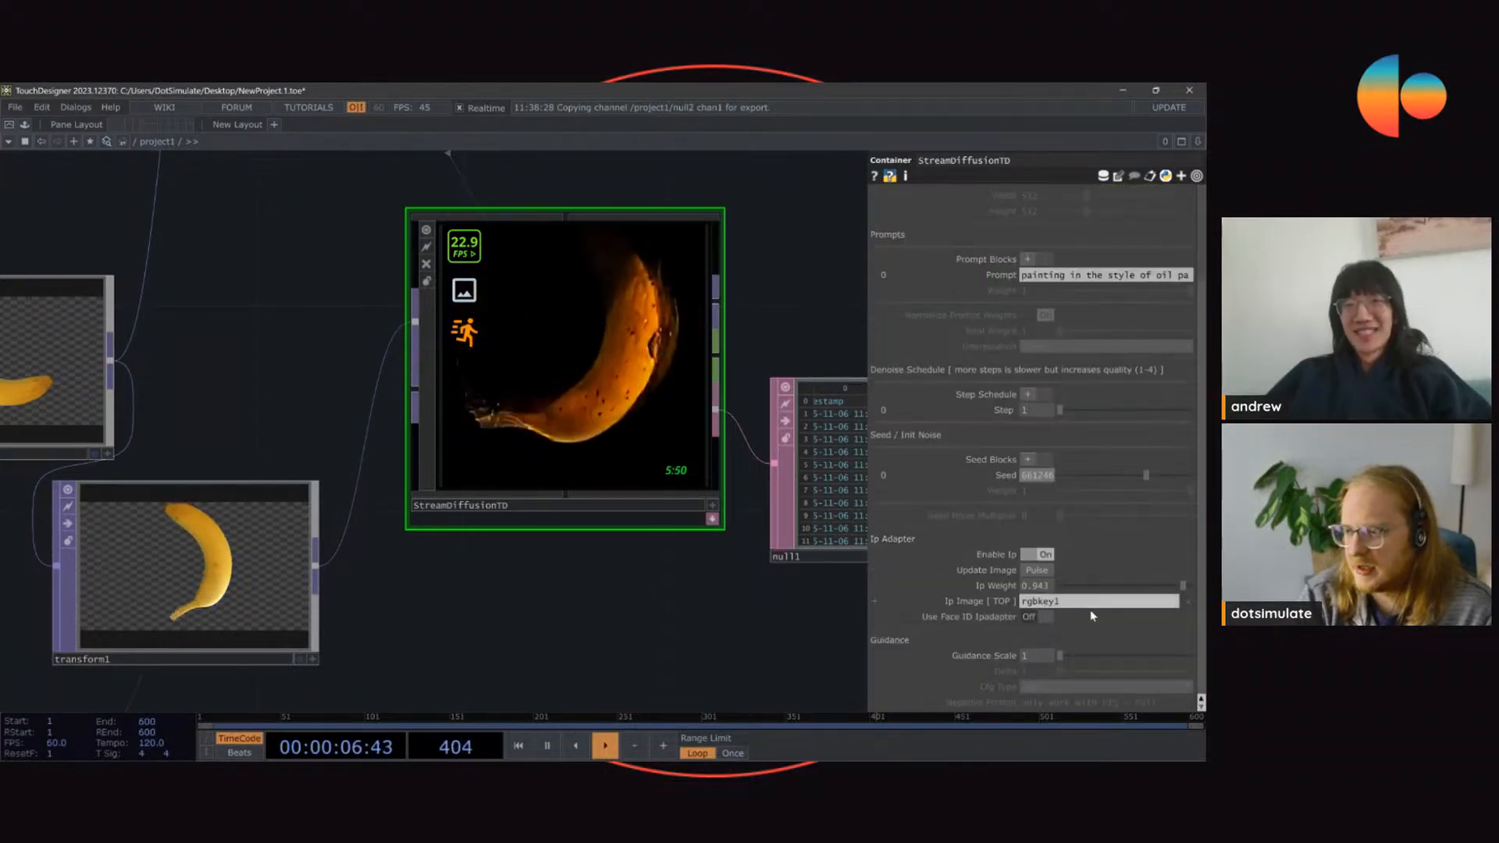
{"action": "left_click_drag", "start_coordinate": [1081, 591], "coordinate": [1038, 587]}
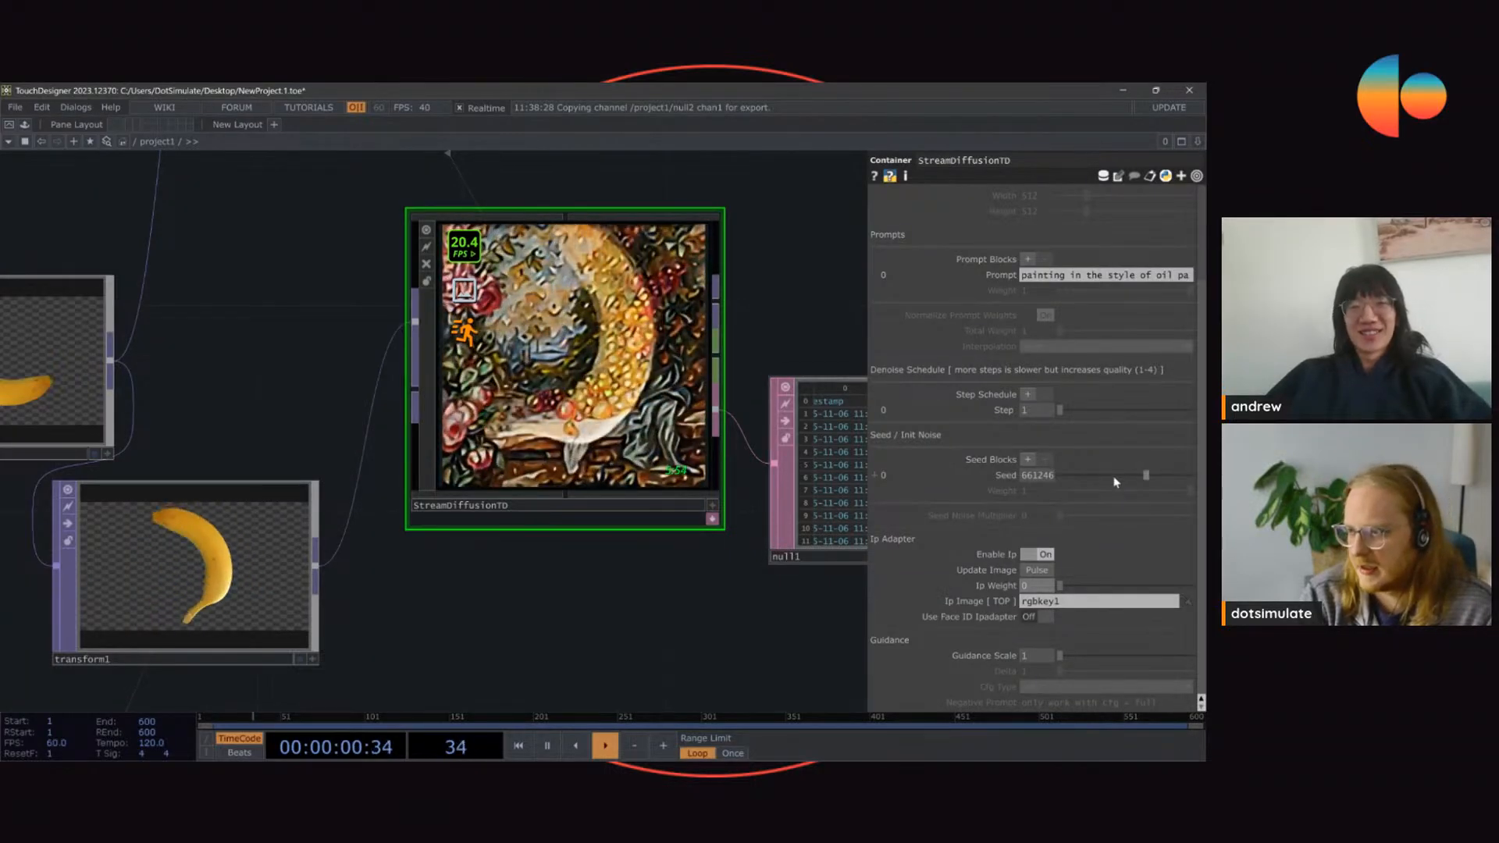
{"action": "left_click_drag", "start_coordinate": [1145, 475], "coordinate": [1136, 475]}
Step: Set the tile ControlNet's weight to 0.396 and the seed to 292682
{"action": "scroll", "coordinate": [993, 323], "scroll_direction": "up", "scroll_amount": 3}
{"action": "left_click", "coordinate": [1001, 198]}
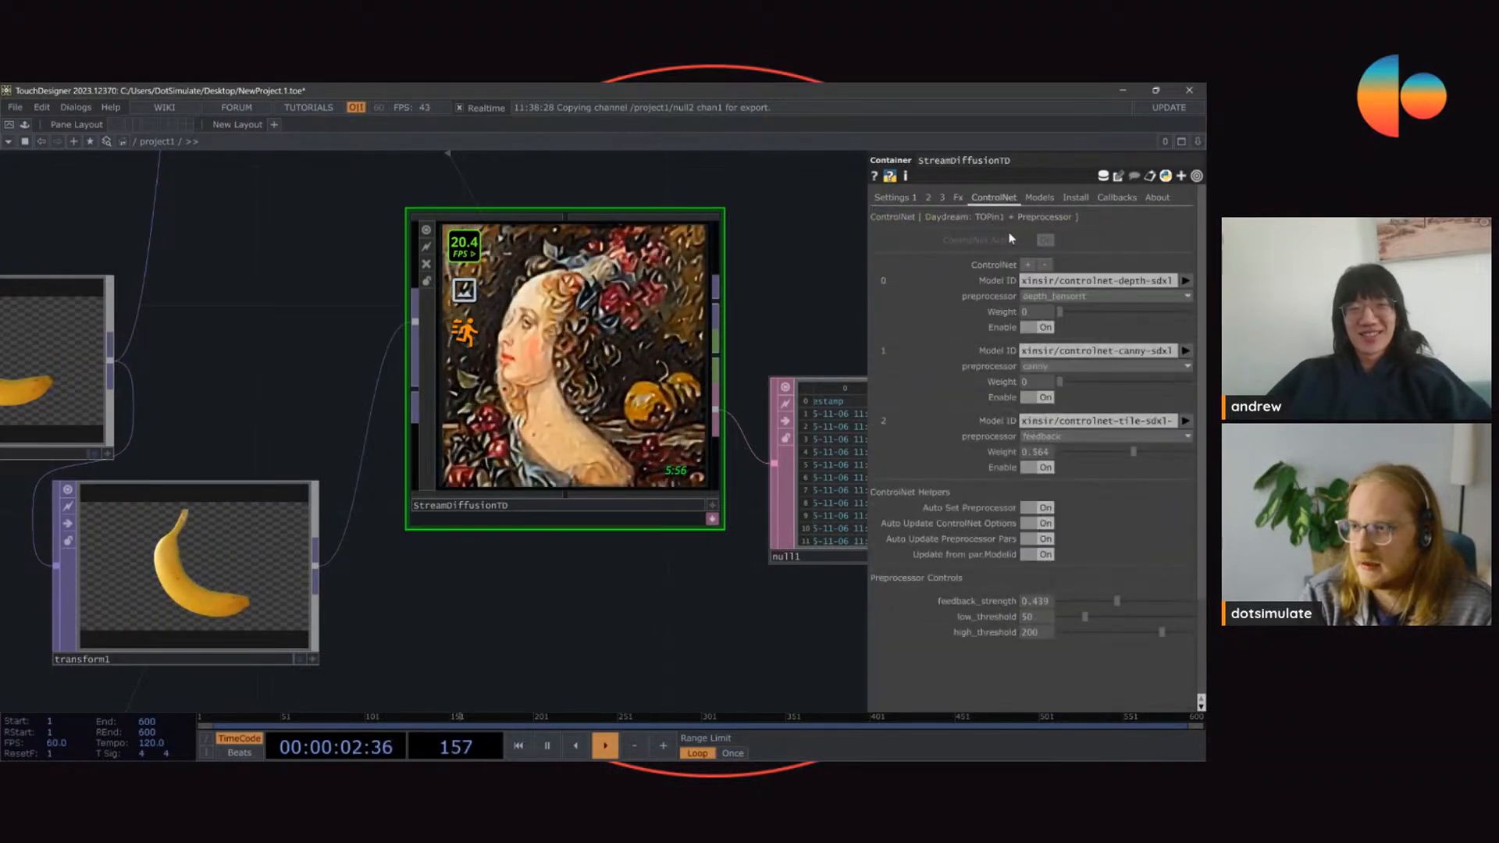
{"action": "left_click", "coordinate": [1104, 452]}
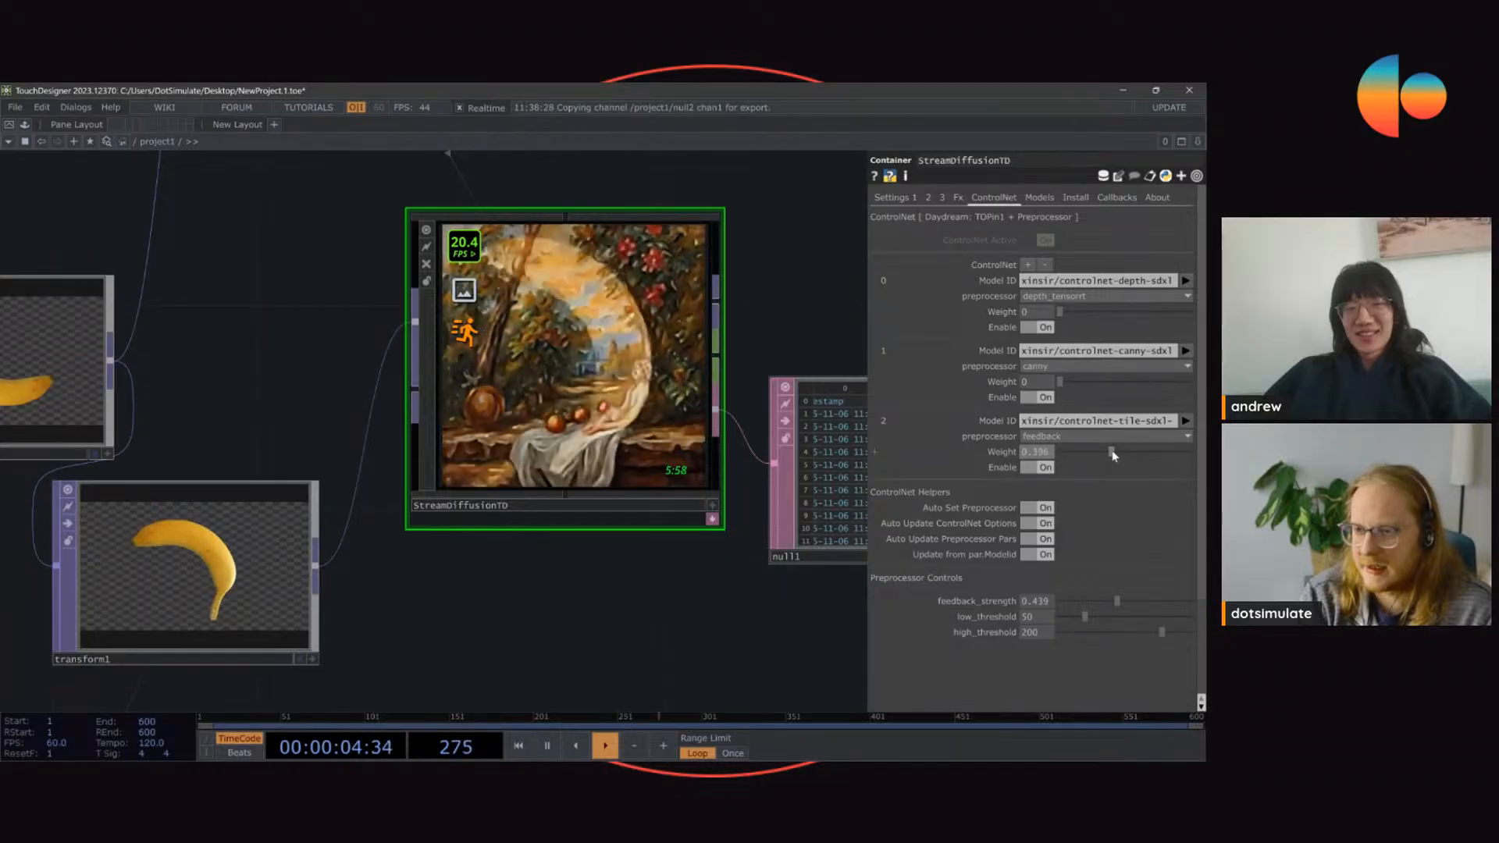
{"action": "left_click_drag", "start_coordinate": [1104, 452], "coordinate": [1112, 452]}
{"action": "left_click", "coordinate": [895, 198]}
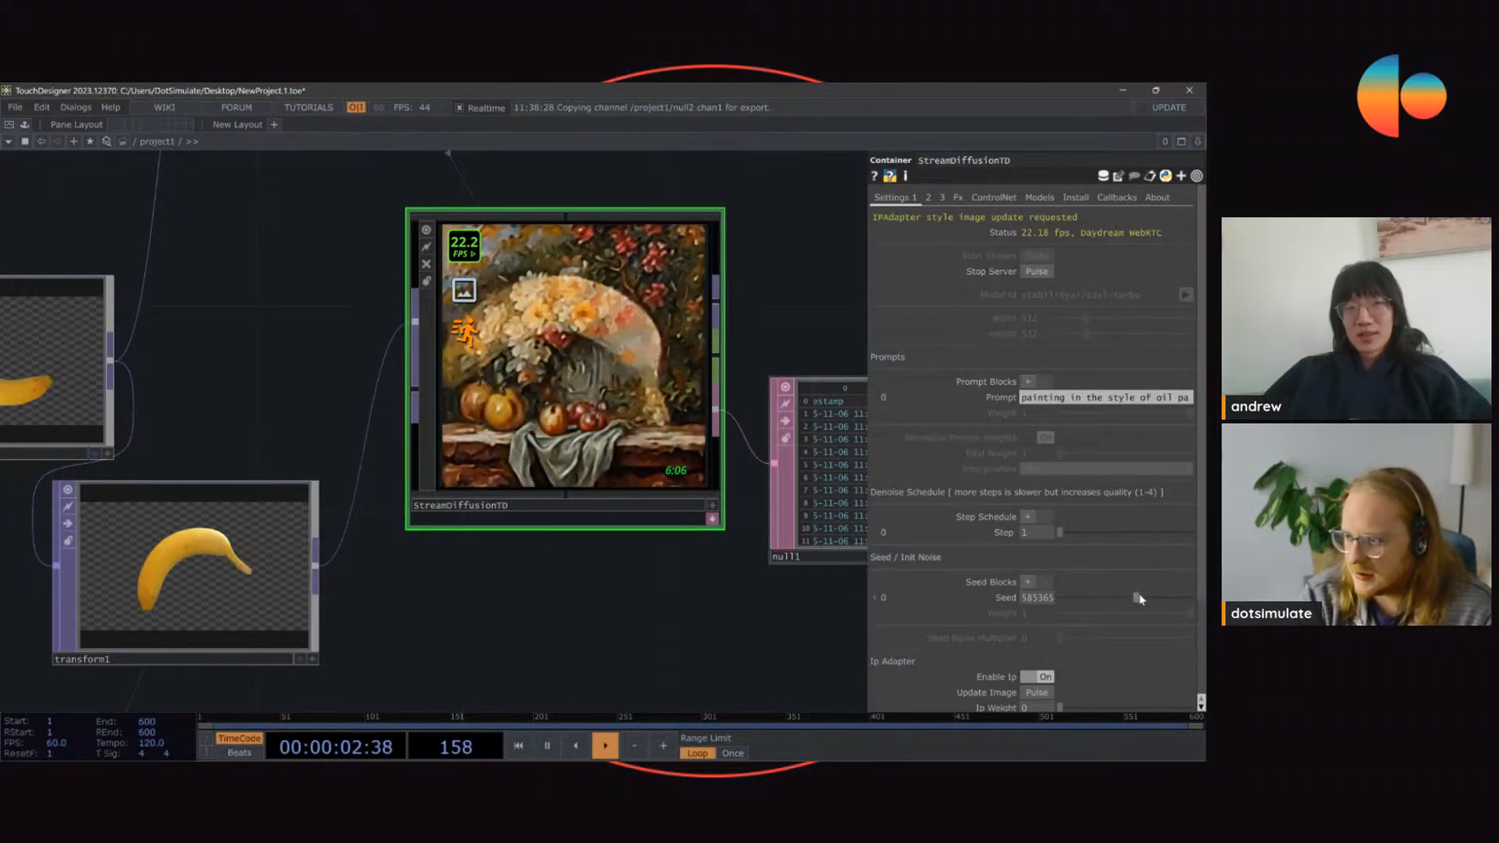
{"action": "left_click_drag", "start_coordinate": [1140, 599], "coordinate": [1102, 625]}
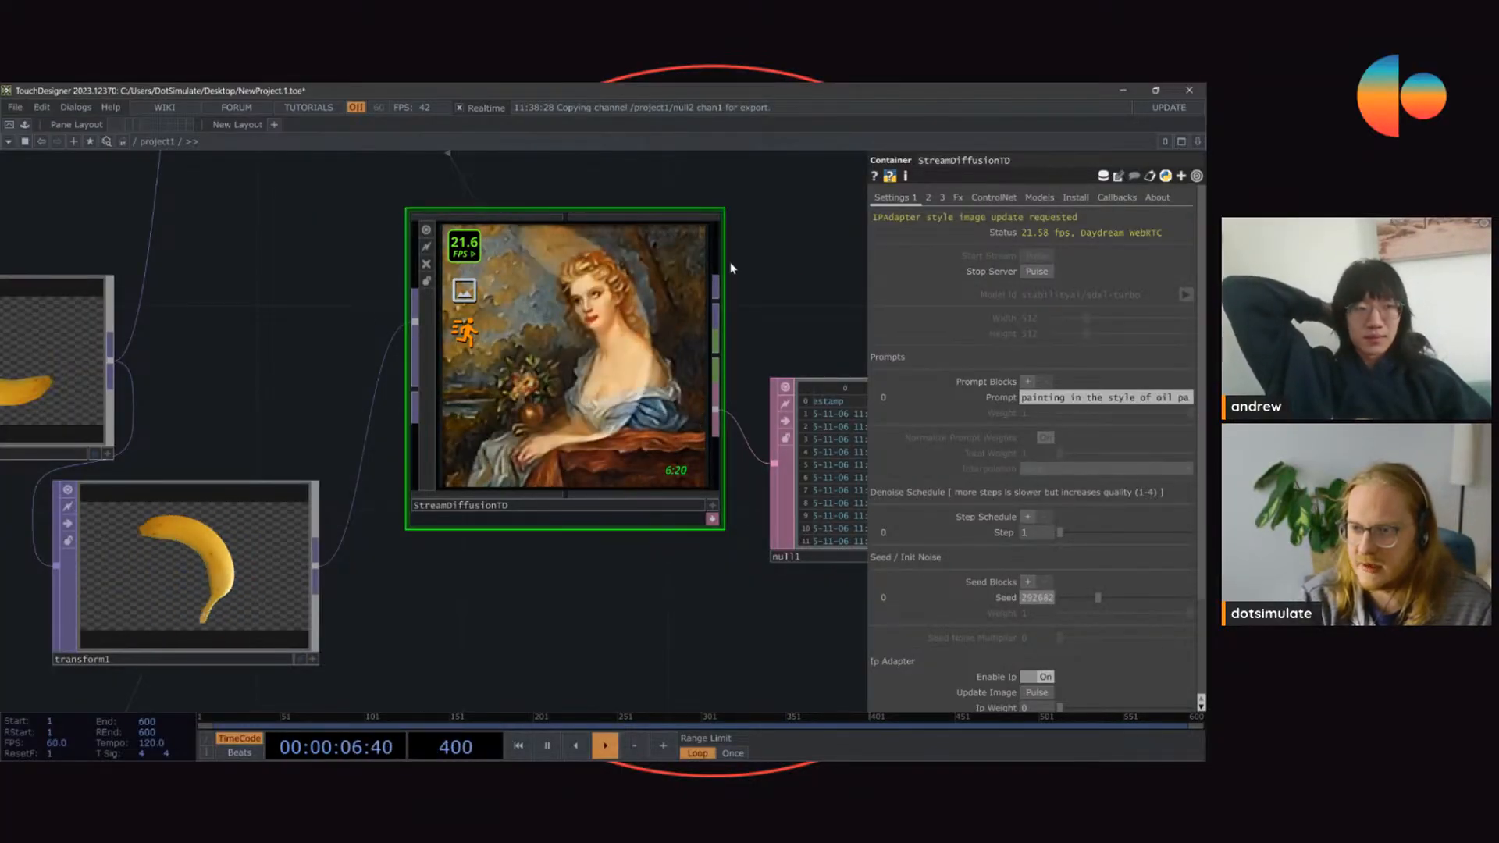
Step: Set the tile ControlNet's weight to 0.255 and feedback_strength to 0.278
{"action": "left_click", "coordinate": [990, 198]}
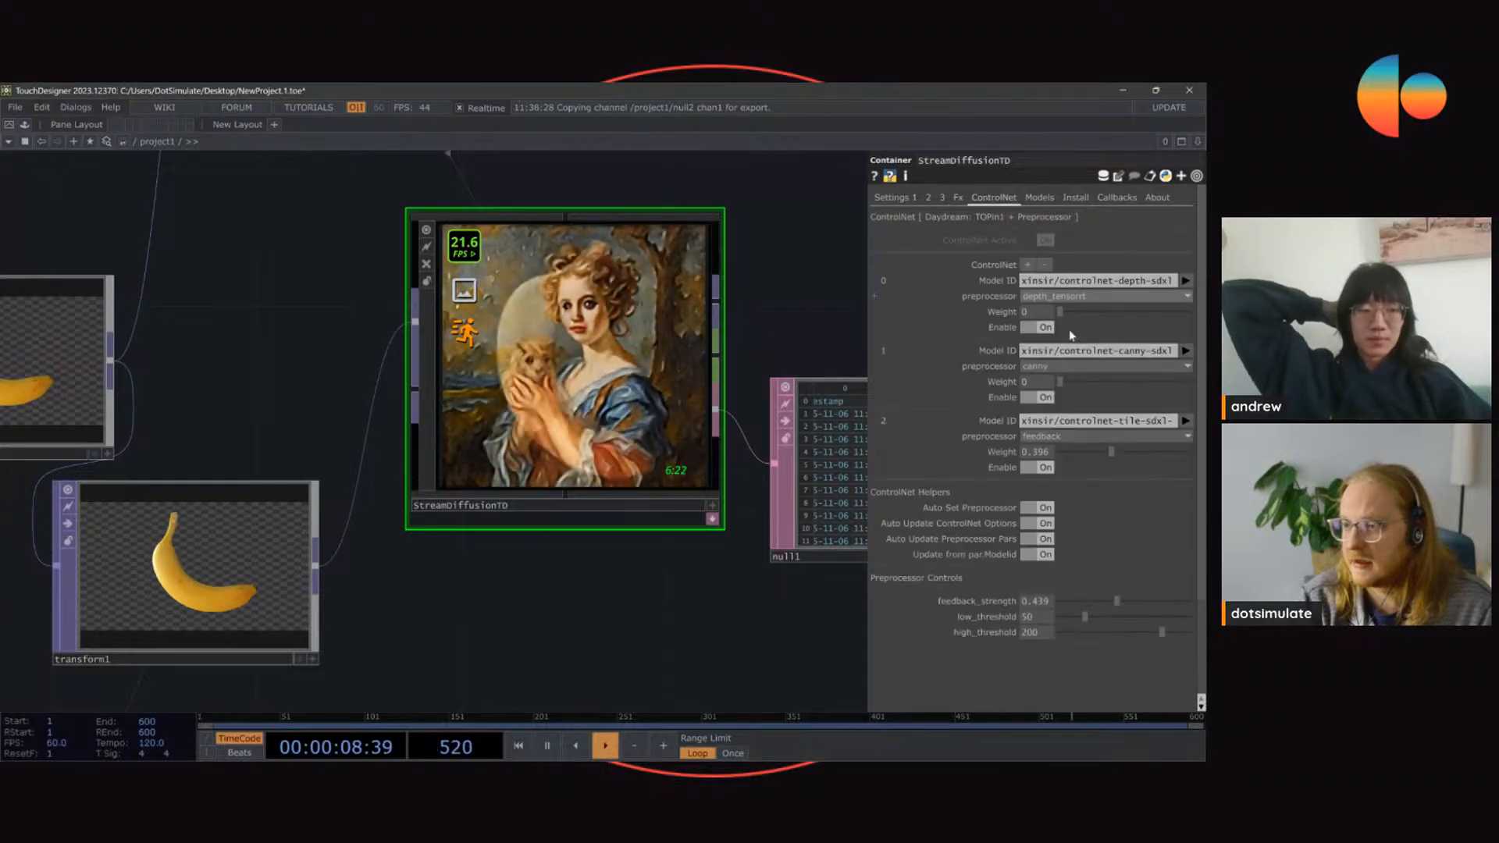
{"action": "left_click_drag", "start_coordinate": [1118, 598], "coordinate": [1097, 600]}
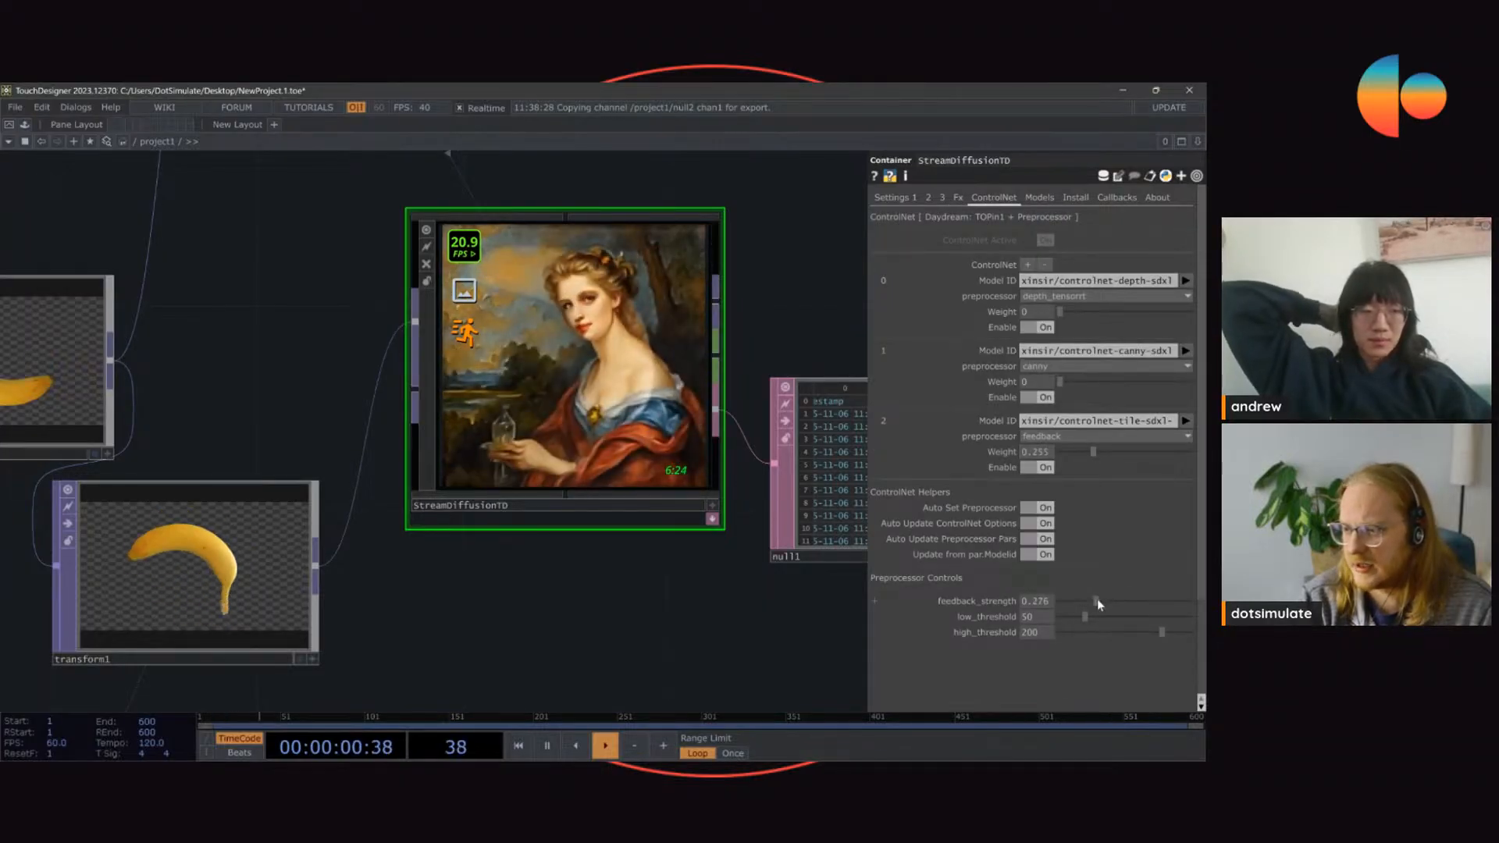
Step: Stop the server and set the stream's resolution to 576 wide by 832 high
{"action": "left_click", "coordinate": [894, 198]}
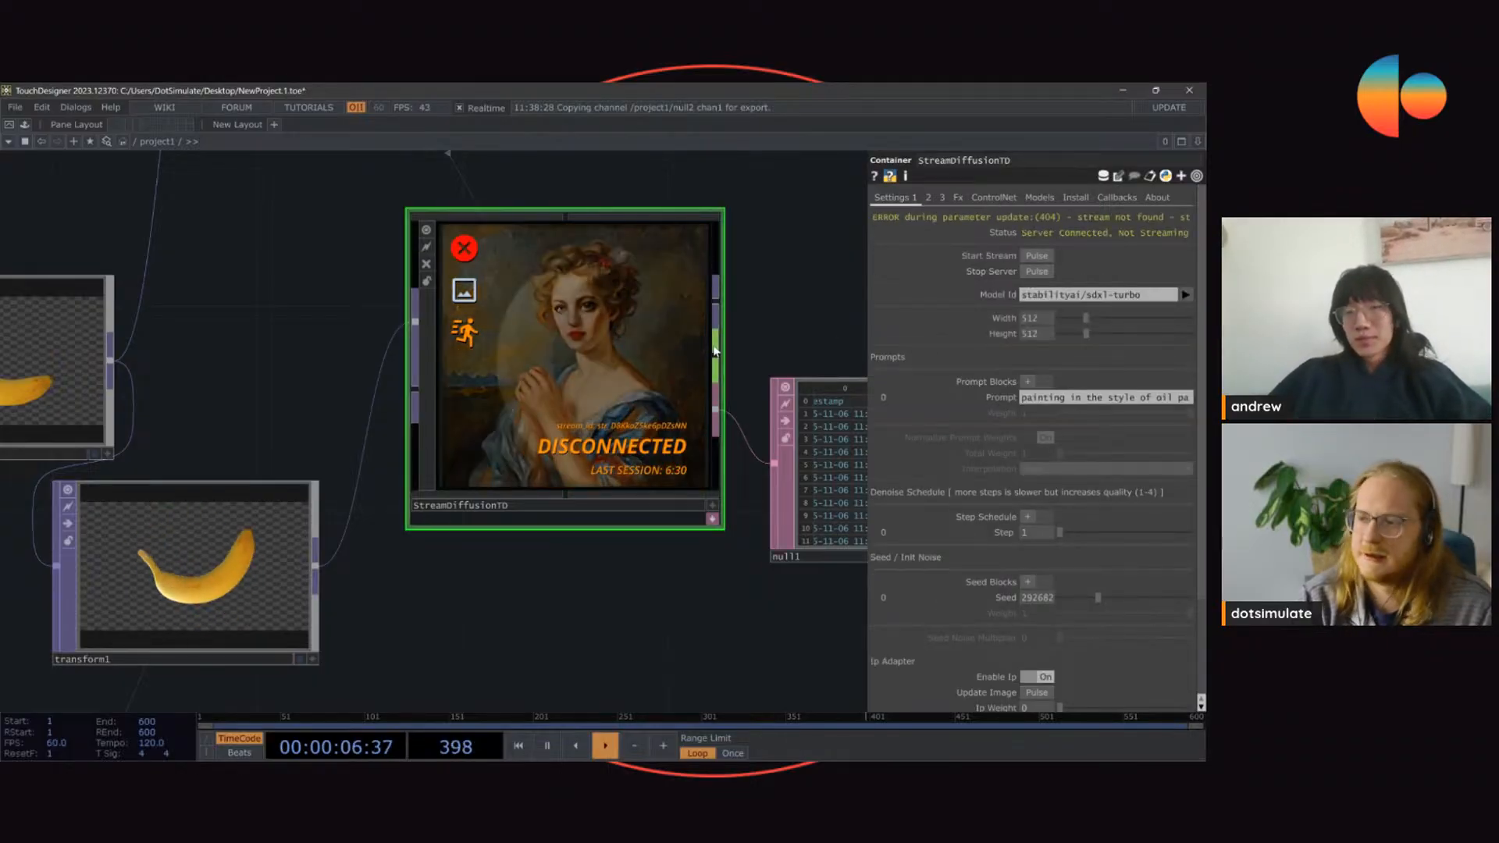
{"action": "left_click", "coordinate": [1124, 320]}
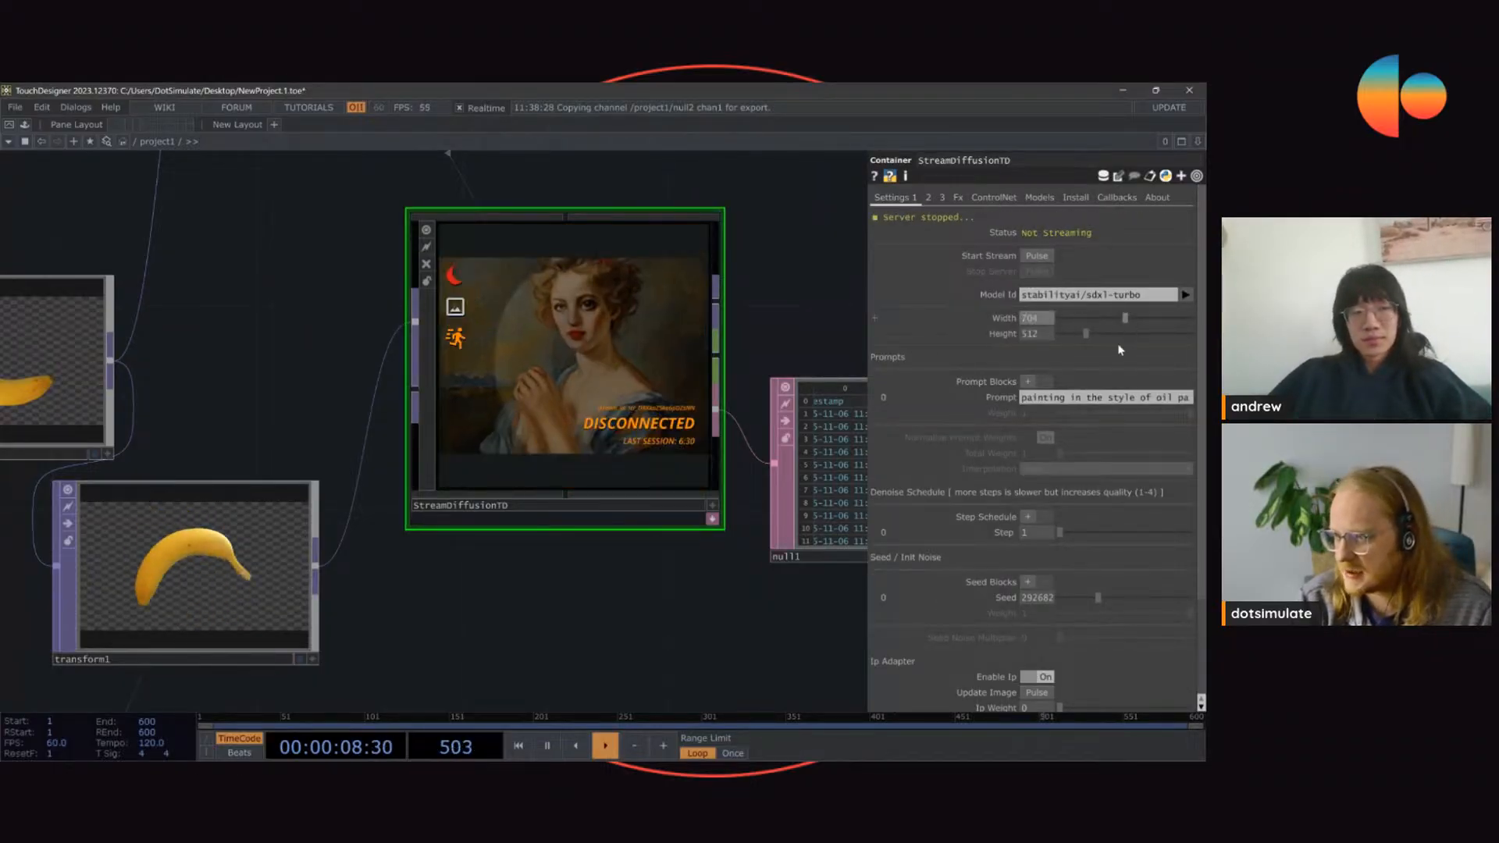
{"action": "left_click", "coordinate": [1152, 319]}
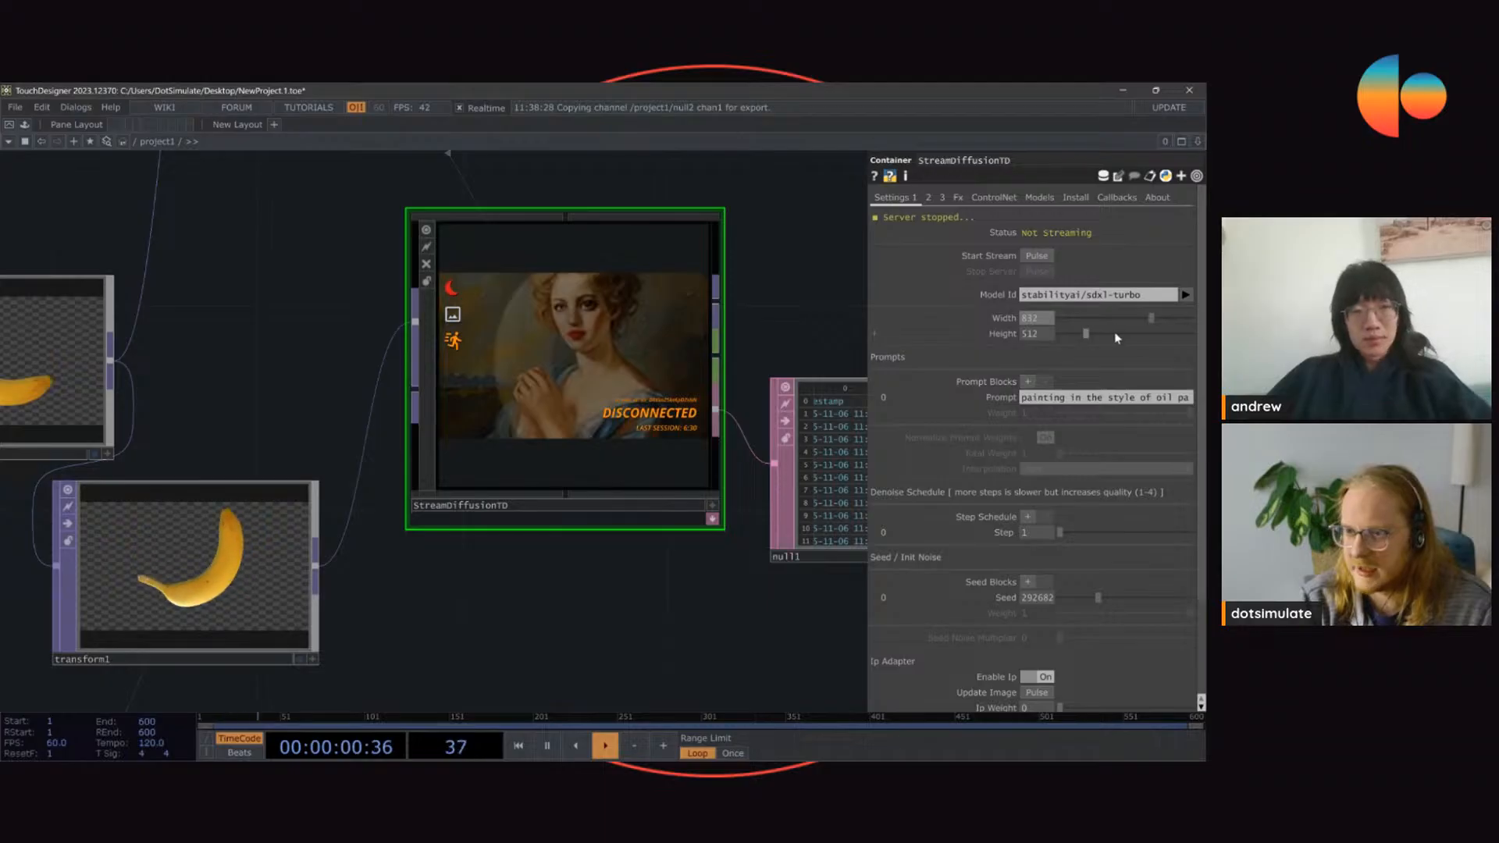
{"action": "left_click", "coordinate": [1106, 335]}
{"action": "left_click", "coordinate": [1099, 318]}
{"action": "left_click", "coordinate": [1152, 334]}
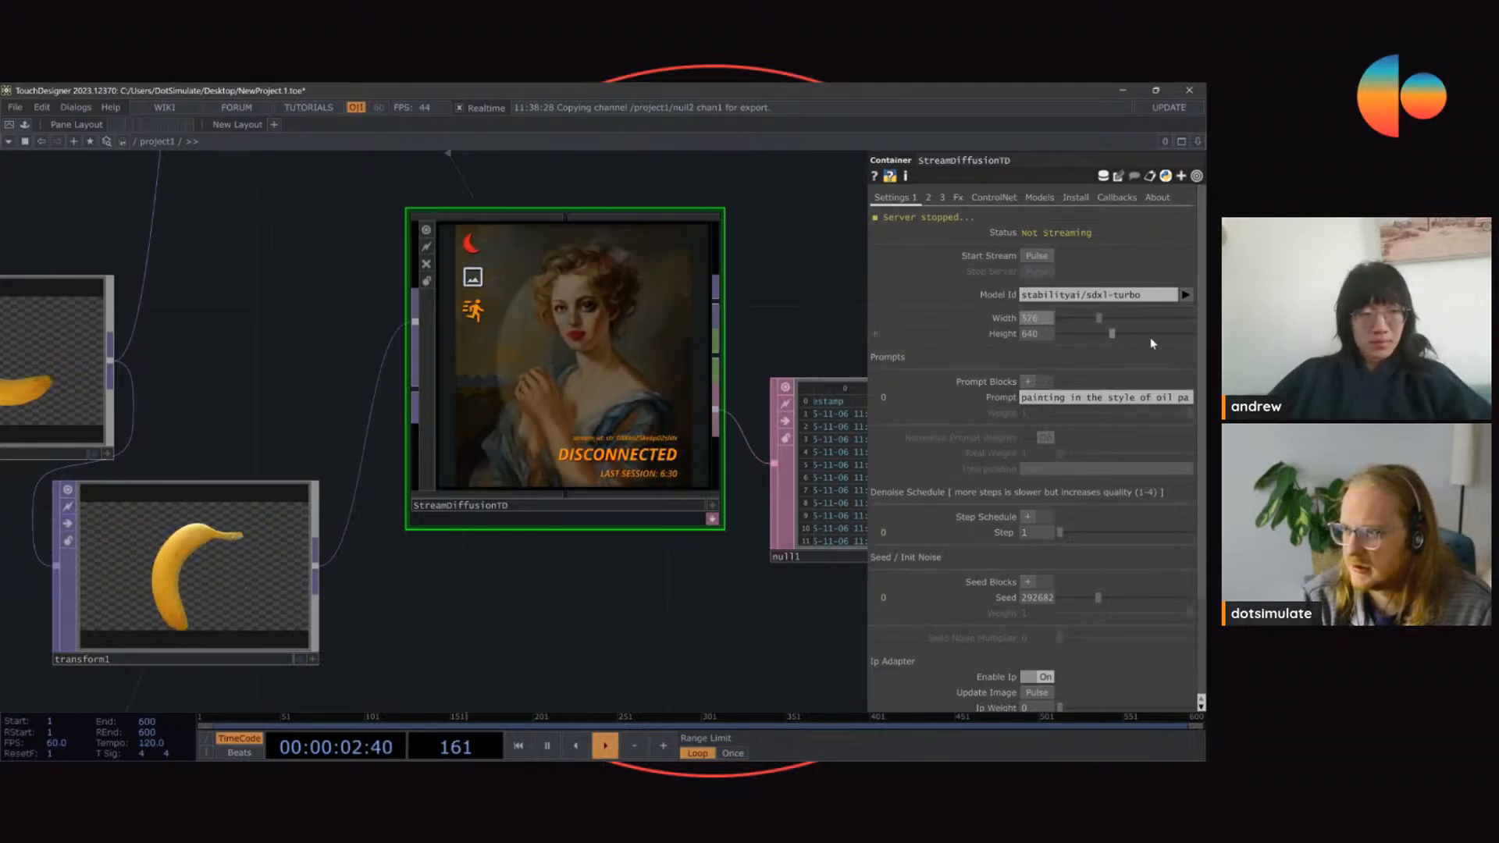
Step: Start the stream again from StreamDiffusionTD at the portrait resolution
{"action": "scroll", "coordinate": [681, 299], "scroll_direction": "up", "scroll_amount": 3}
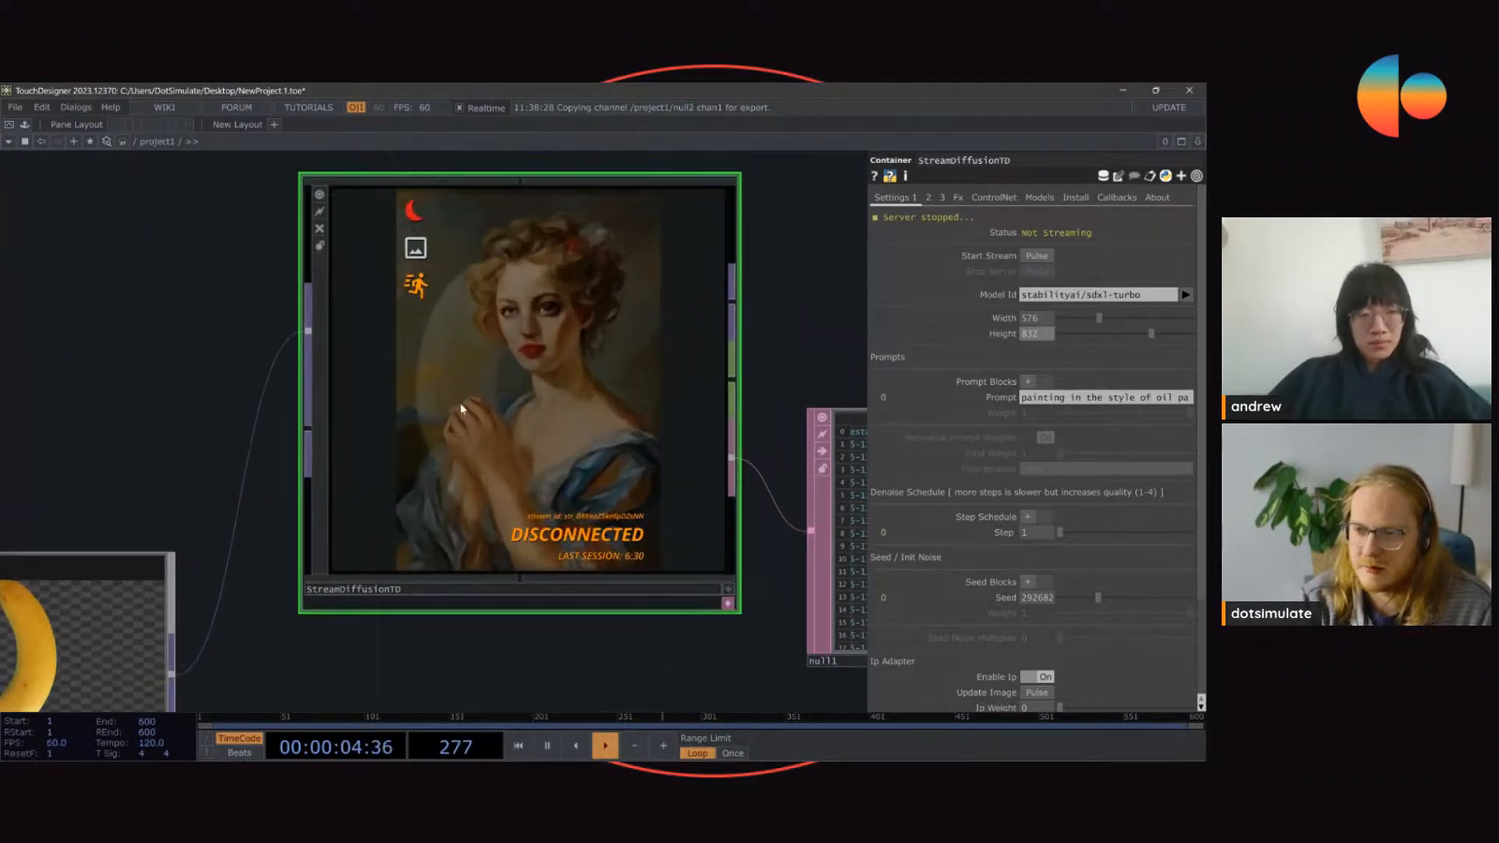
{"action": "left_click_drag", "start_coordinate": [817, 220], "coordinate": [817, 291]}
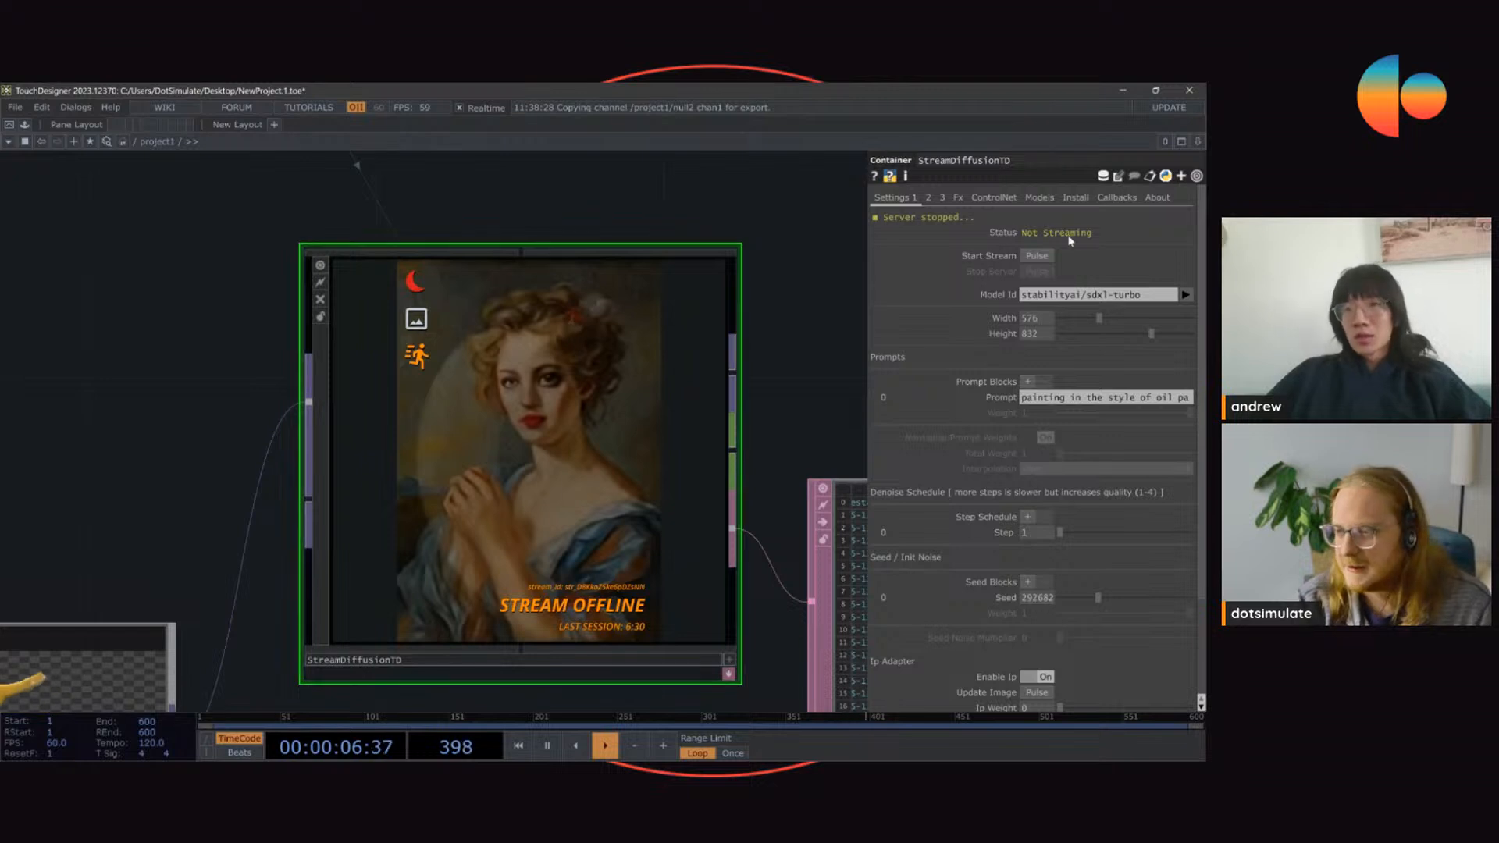
{"action": "left_click", "coordinate": [1048, 257]}
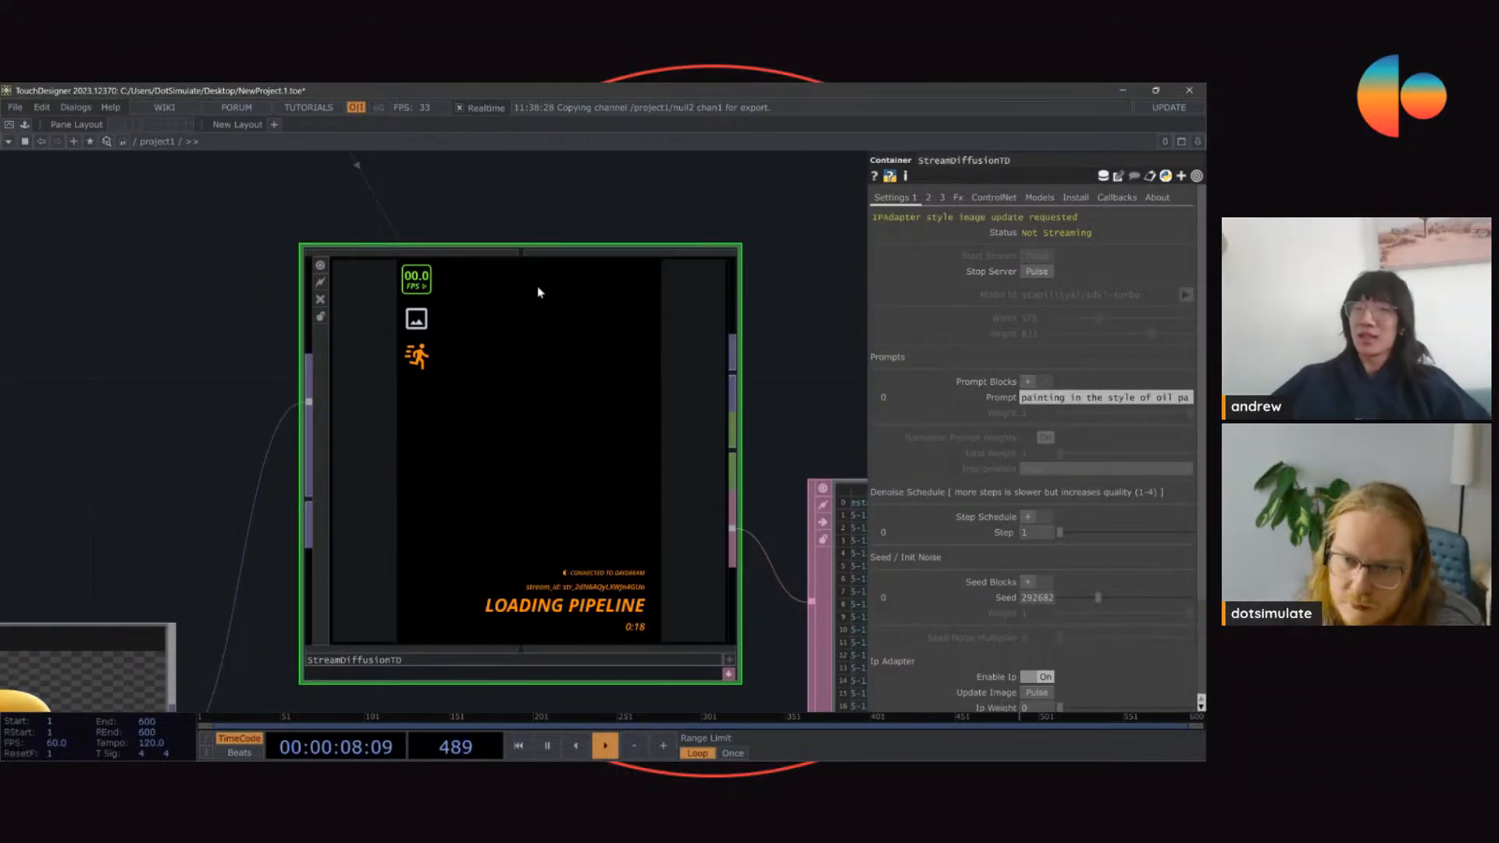
{"action": "scroll", "coordinate": [254, 281], "scroll_direction": "down", "scroll_amount": 2}
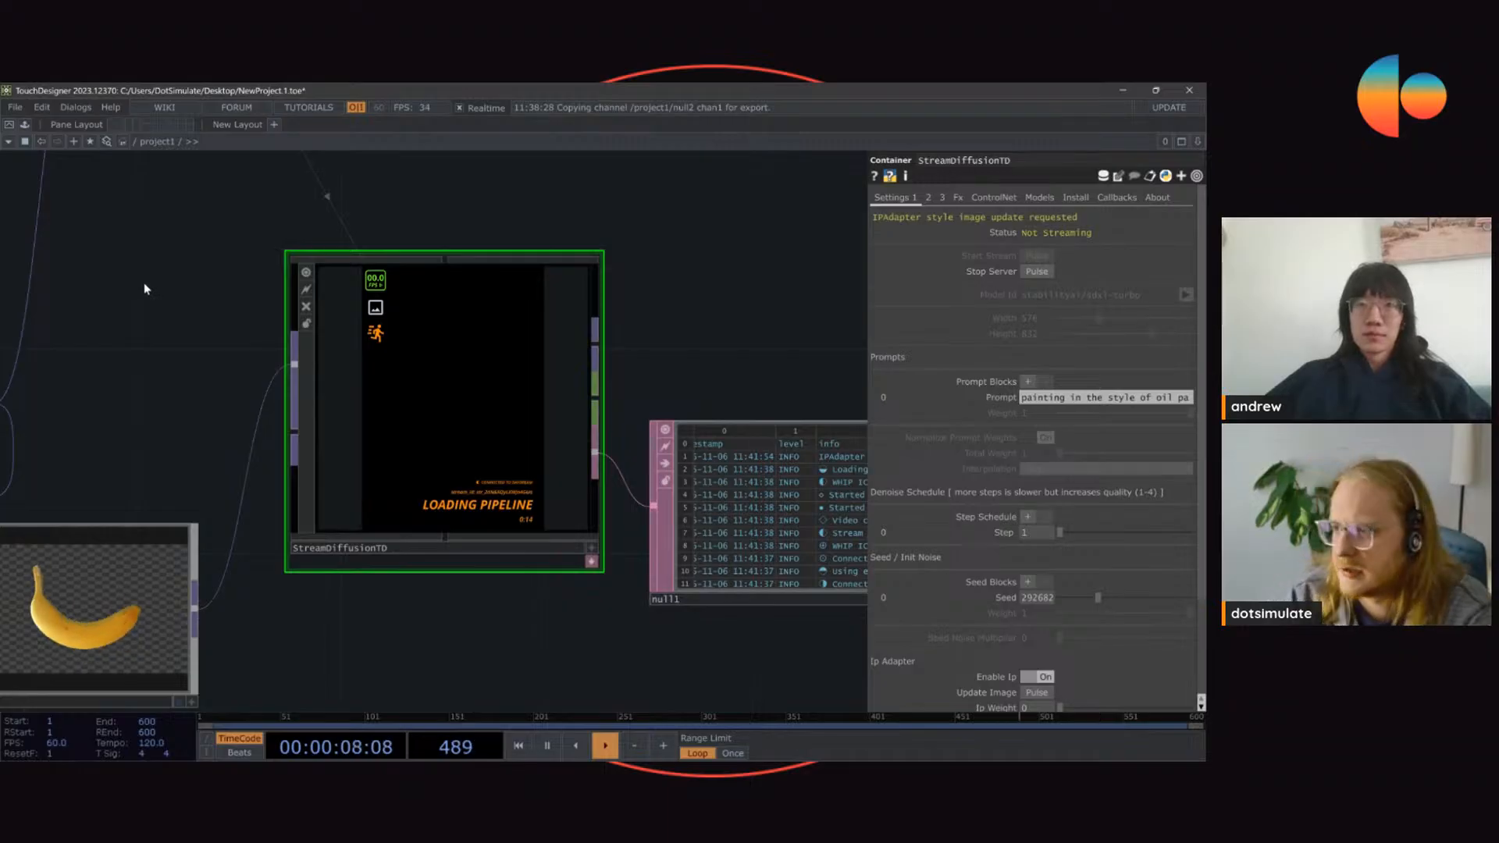
Step: Look through StreamDiffusionTD's installation options and its model and LoRA settings while the stream runs
{"action": "left_click", "coordinate": [1085, 200]}
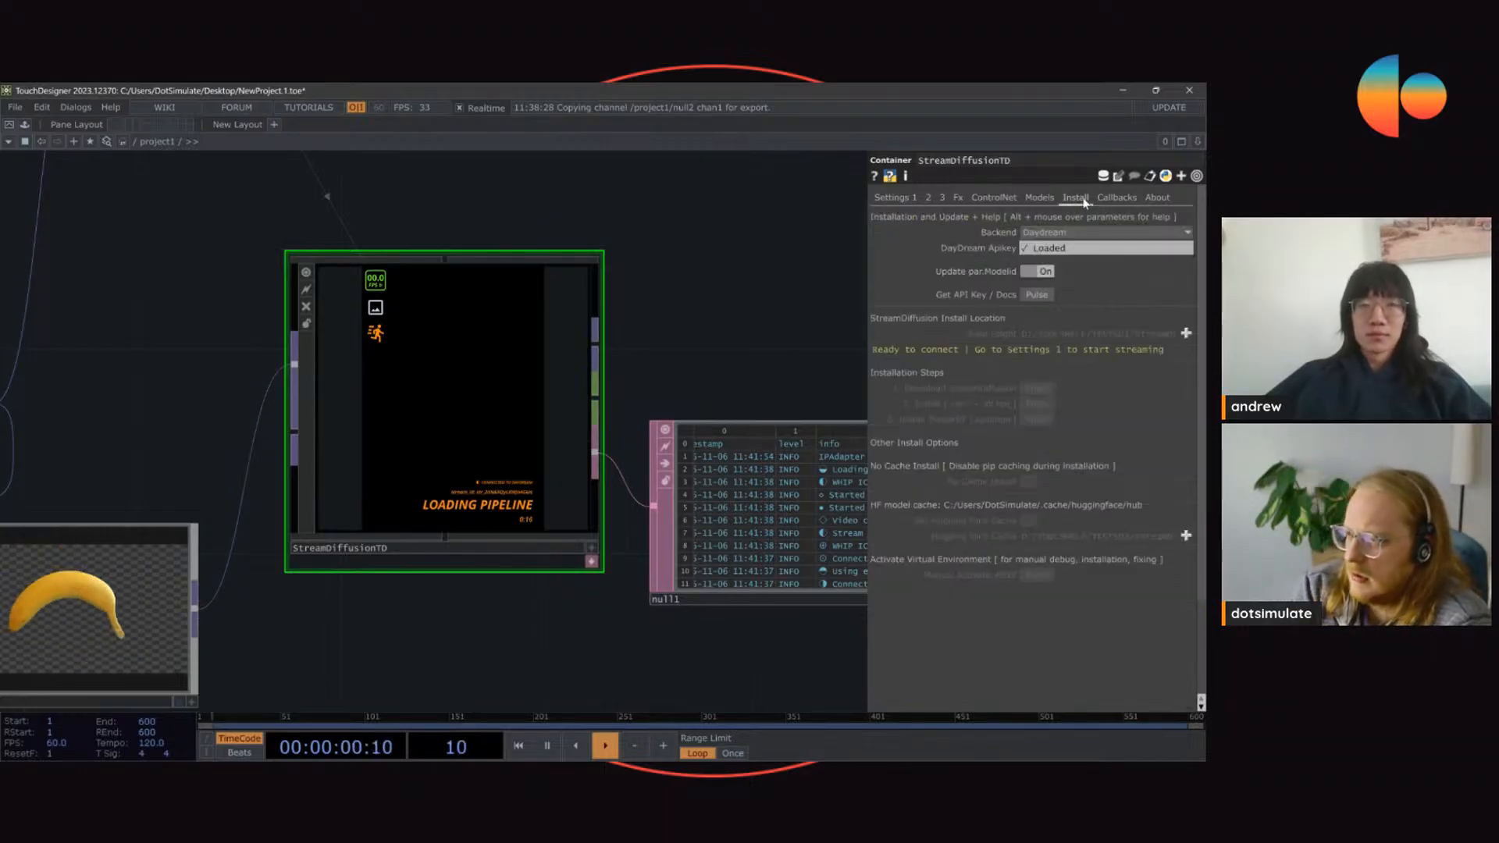
{"action": "left_click", "coordinate": [1039, 198]}
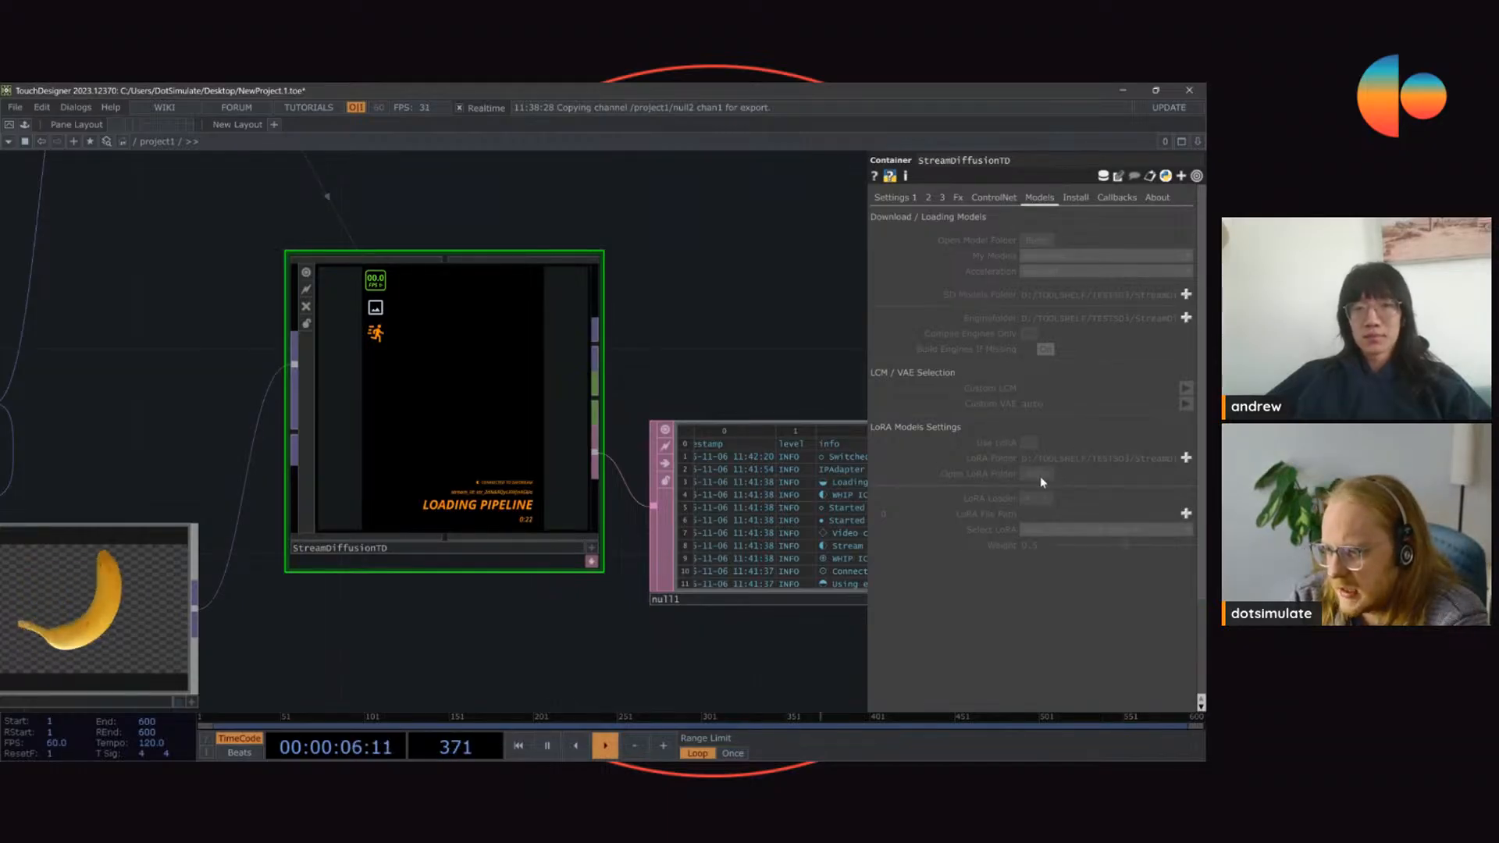
{"action": "left_click", "coordinate": [887, 200]}
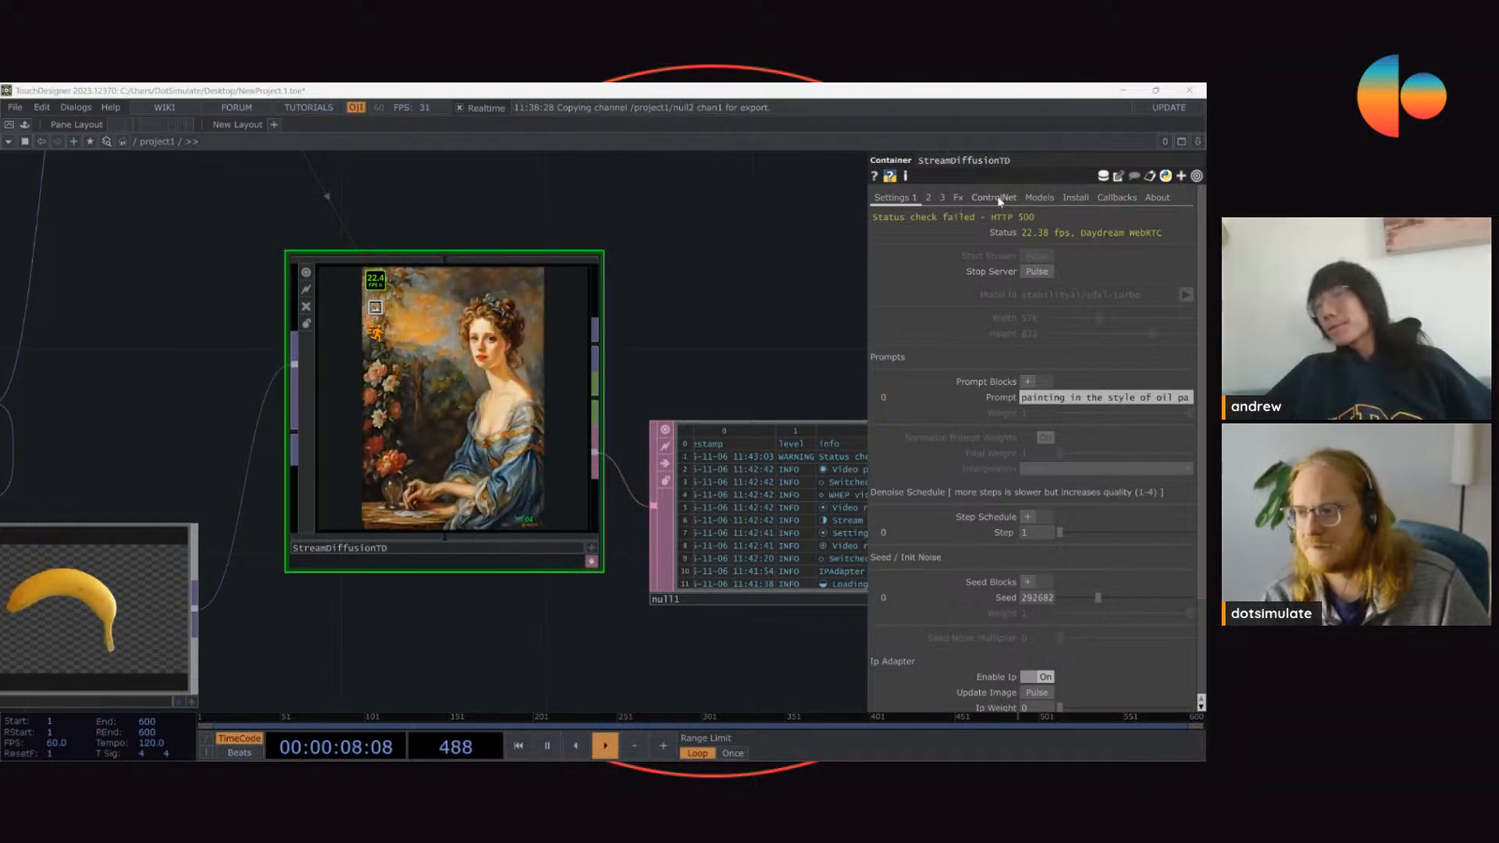
{"action": "left_click", "coordinate": [1039, 197]}
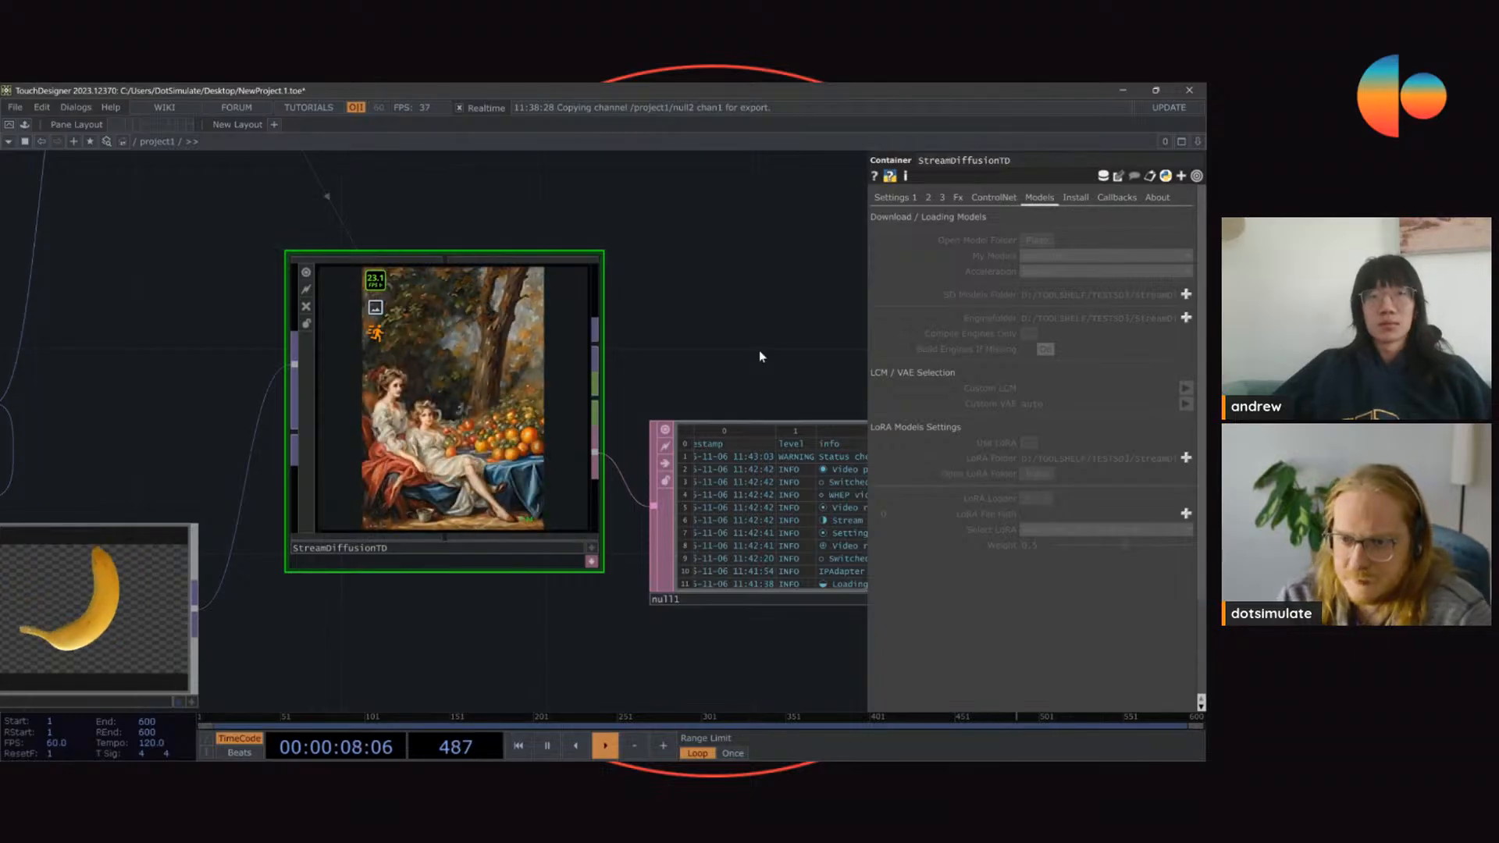
Step: Set the denoise schedule's step to 10 for the portrait stream
{"action": "left_click", "coordinate": [903, 200]}
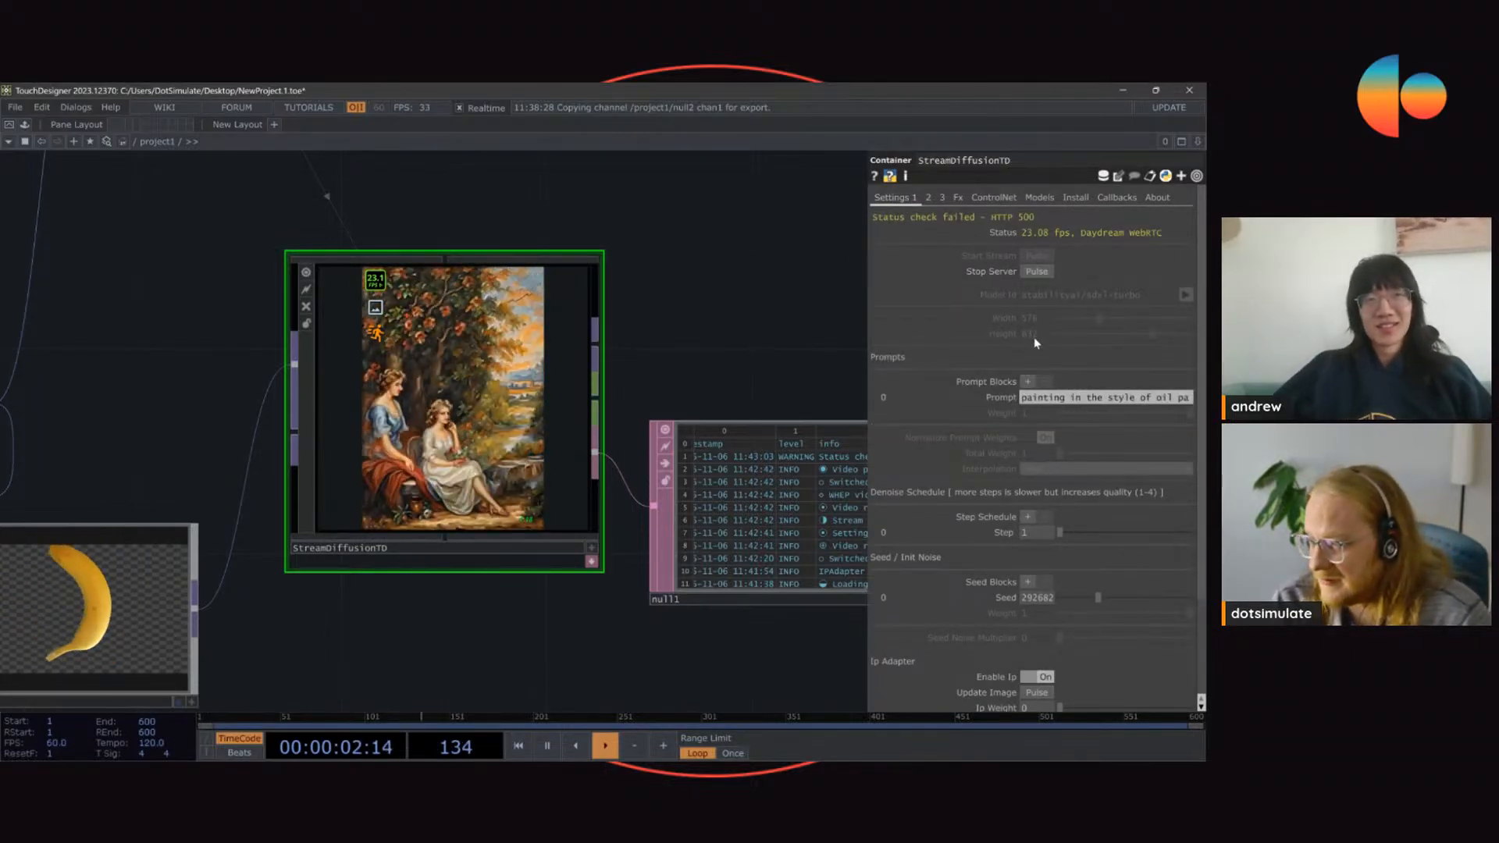
{"action": "scroll", "coordinate": [362, 284], "scroll_direction": "up", "scroll_amount": 2}
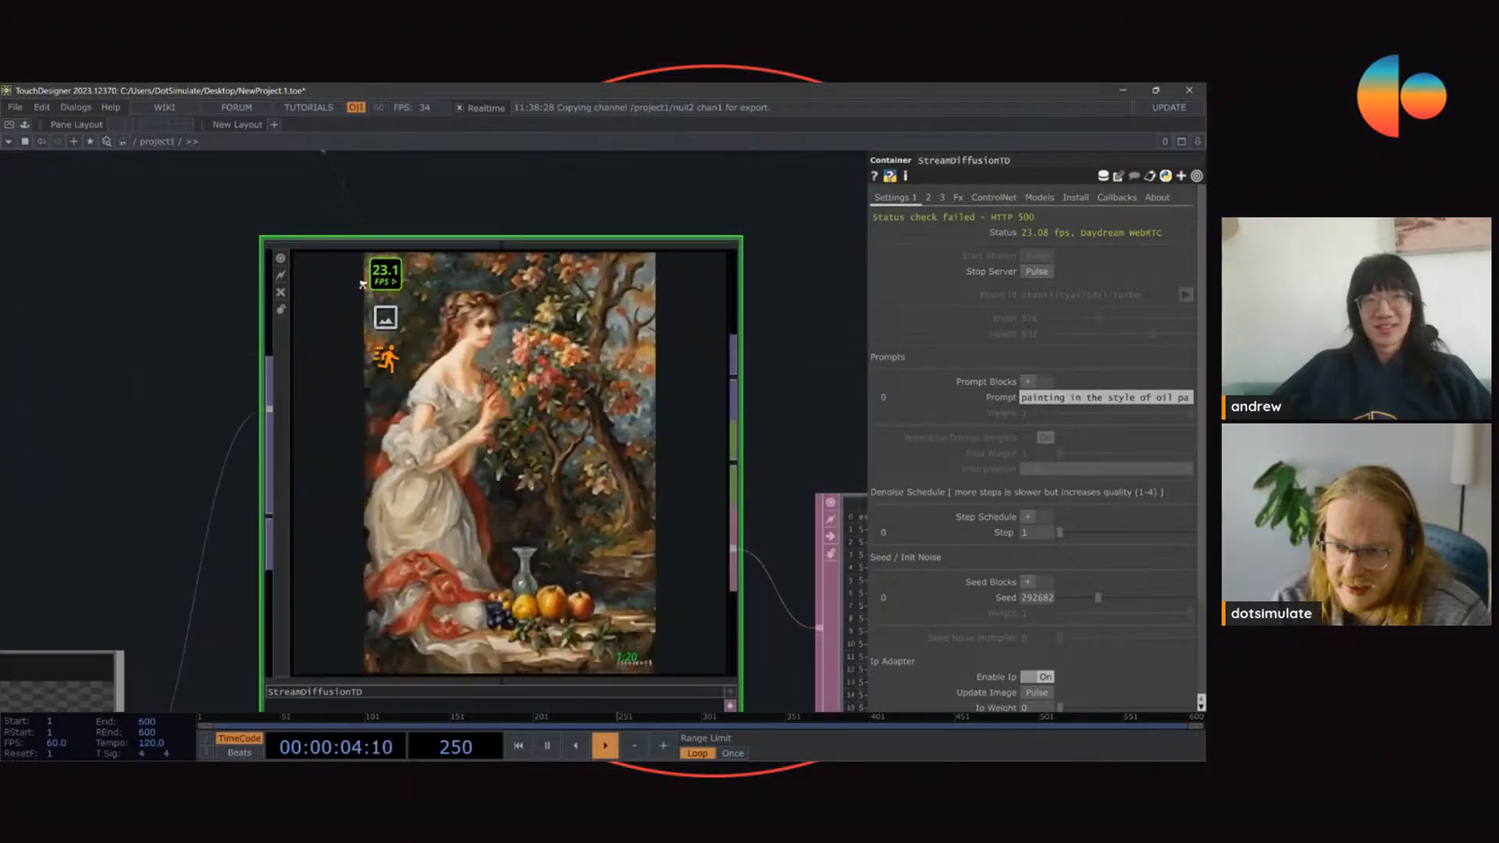
{"action": "scroll", "coordinate": [362, 284], "scroll_direction": "up", "scroll_amount": 2}
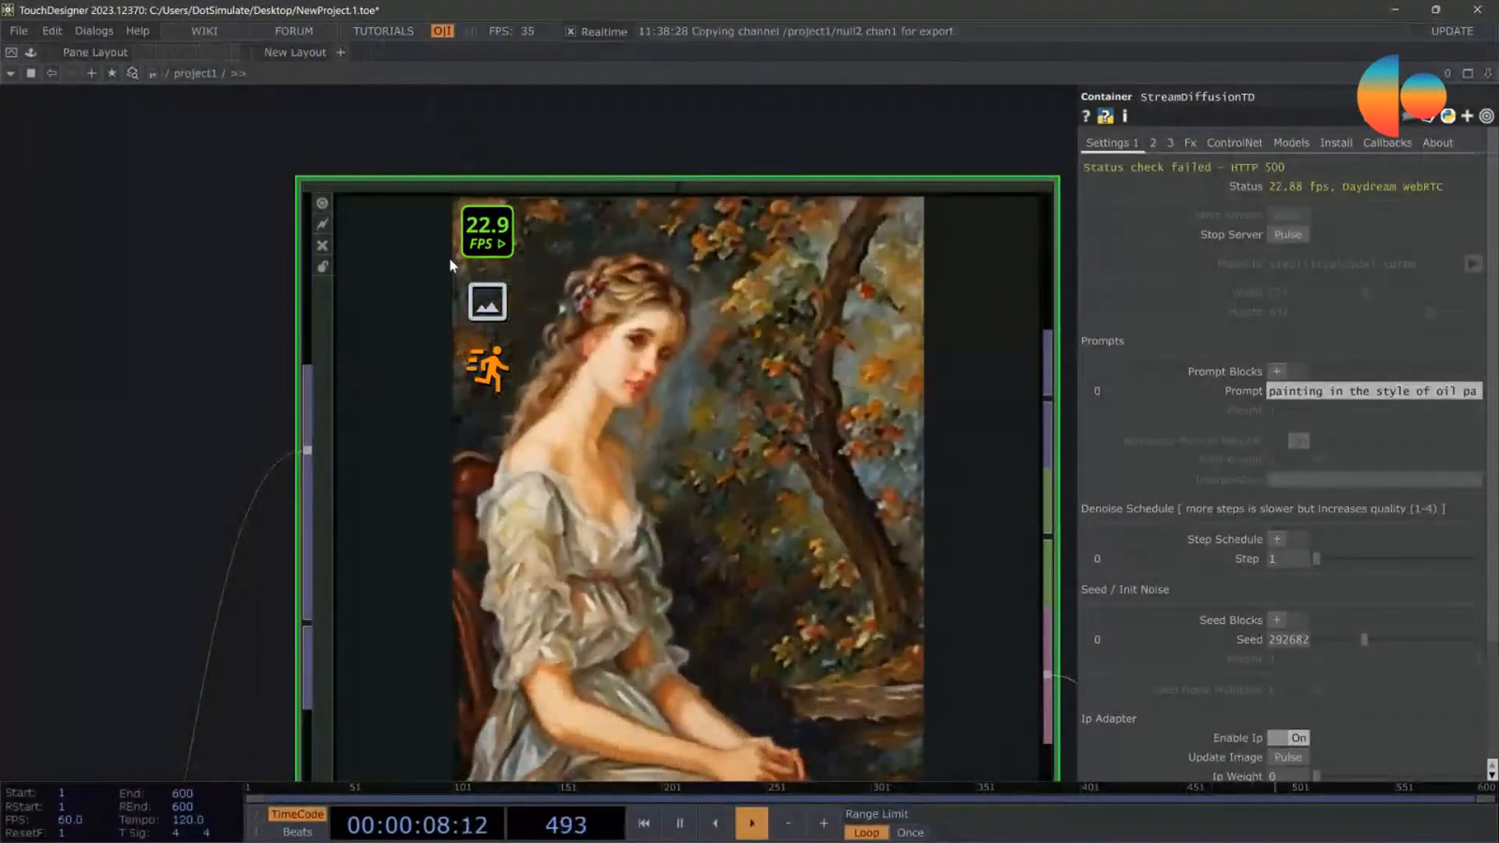
{"action": "scroll", "coordinate": [450, 262], "scroll_direction": "down", "scroll_amount": 3}
{"action": "left_click_drag", "start_coordinate": [929, 250], "coordinate": [831, 231]}
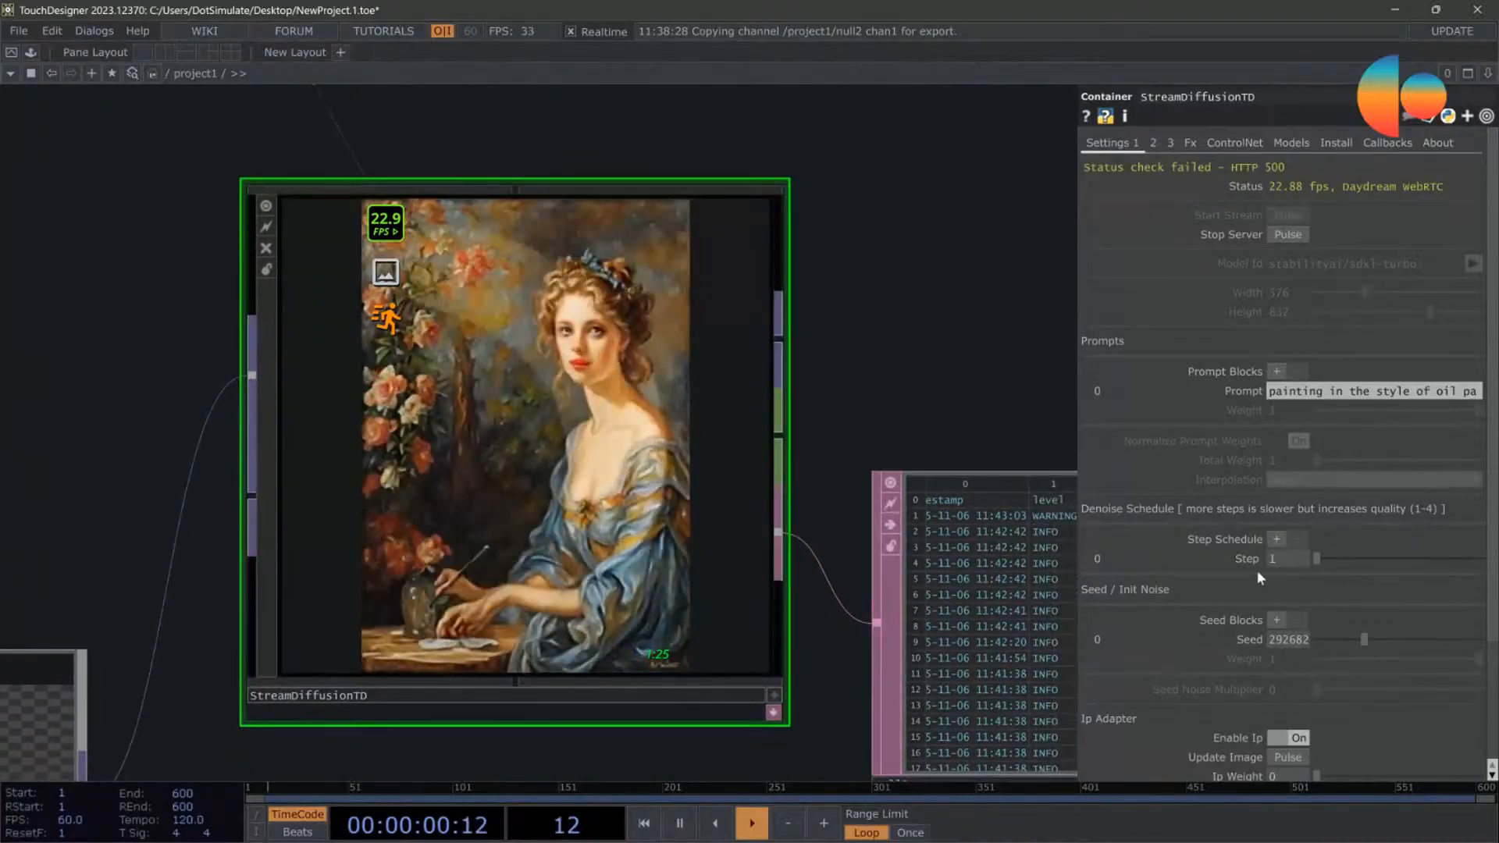
{"action": "left_click_drag", "start_coordinate": [1316, 559], "coordinate": [1347, 559]}
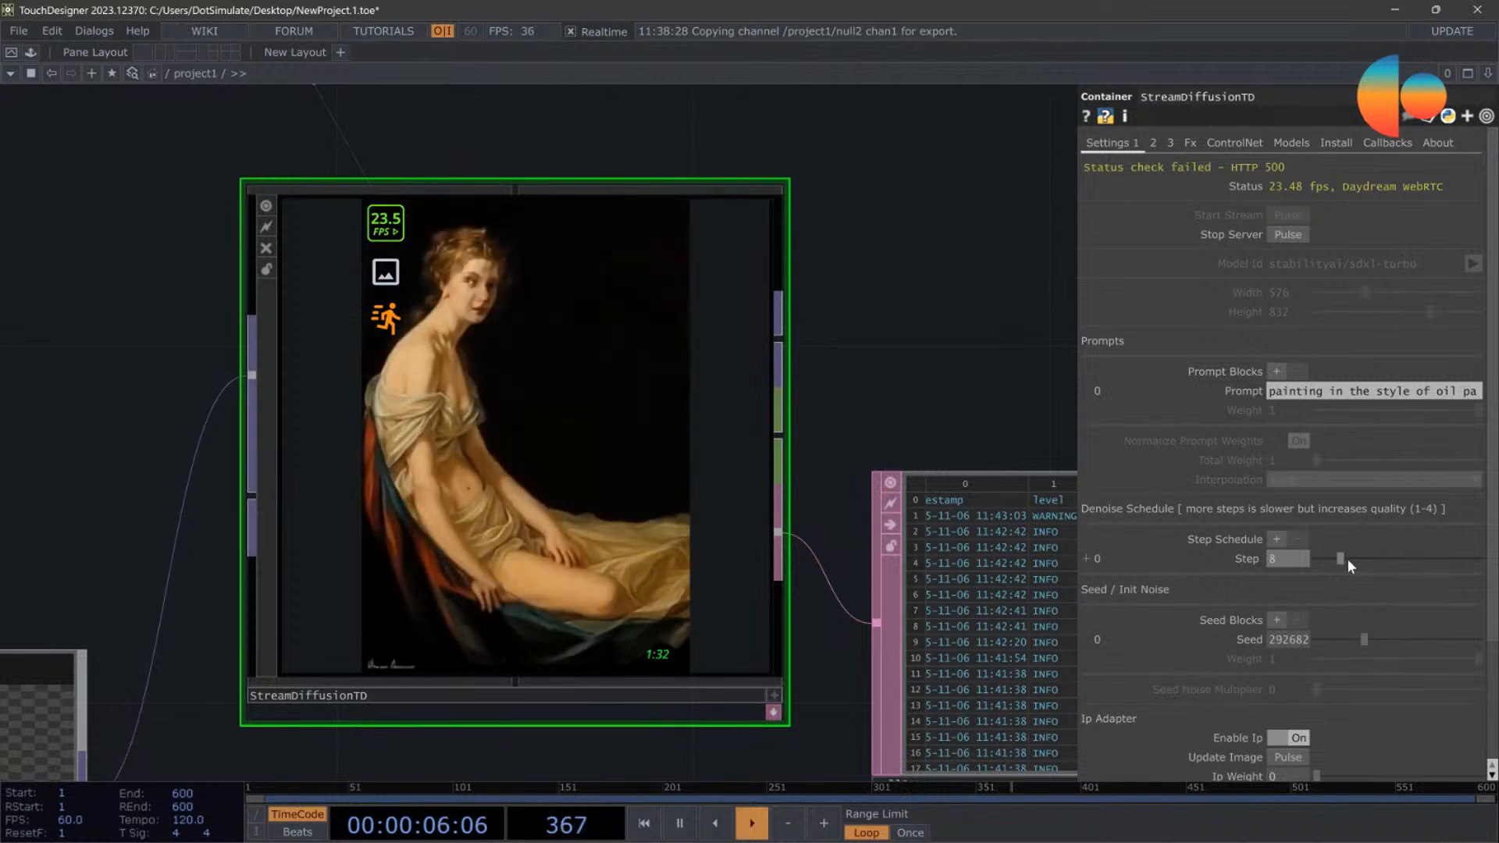
Step: Bring moviefilein1, transform1 and StreamDiffusionTD into view together and set the seed to 406504
{"action": "scroll", "coordinate": [973, 336], "scroll_direction": "down", "scroll_amount": 3}
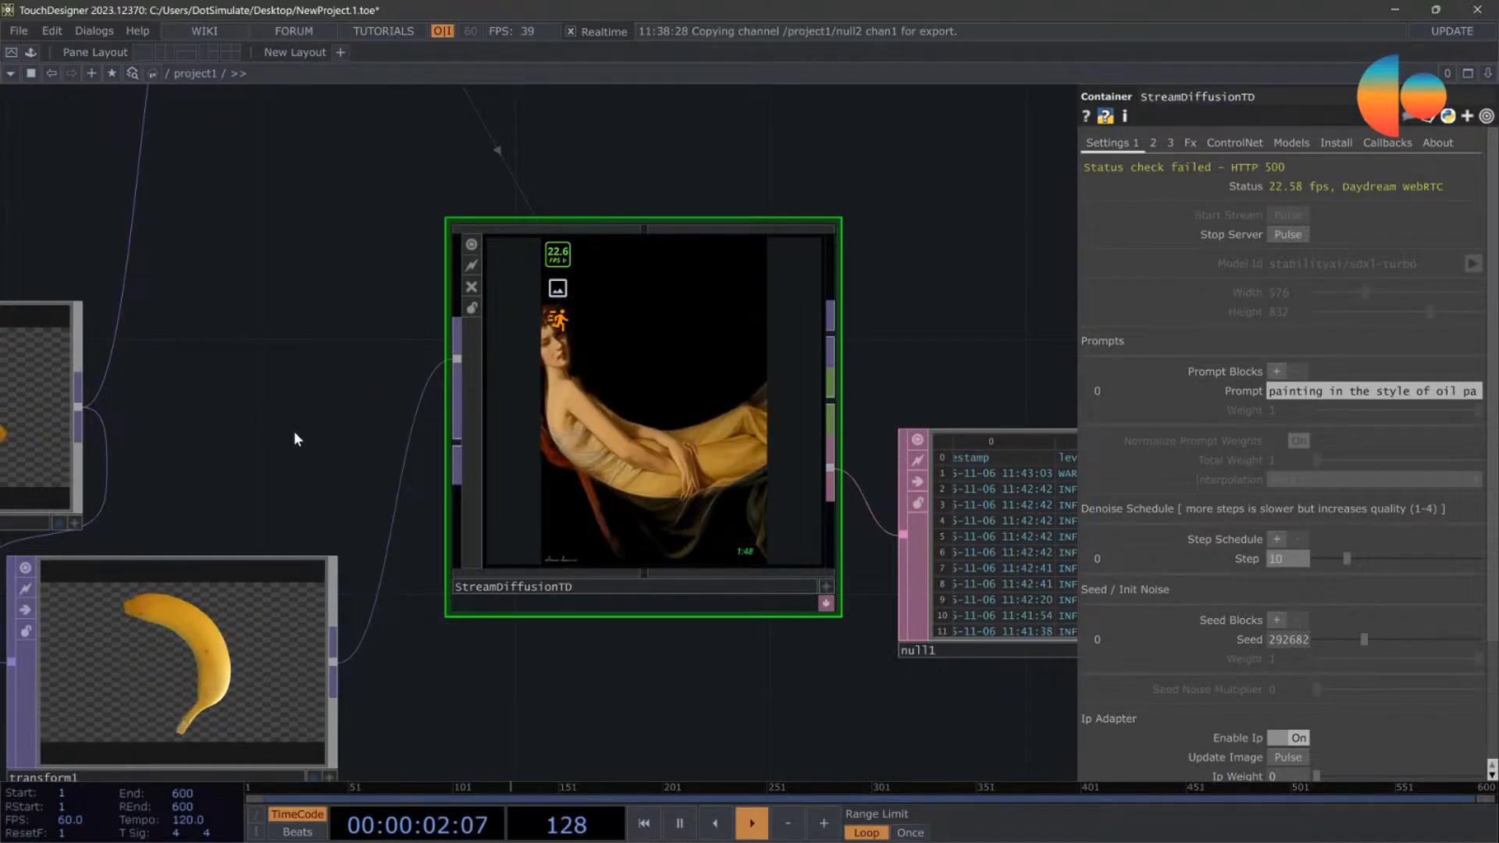
{"action": "left_click_drag", "start_coordinate": [350, 390], "coordinate": [423, 374]}
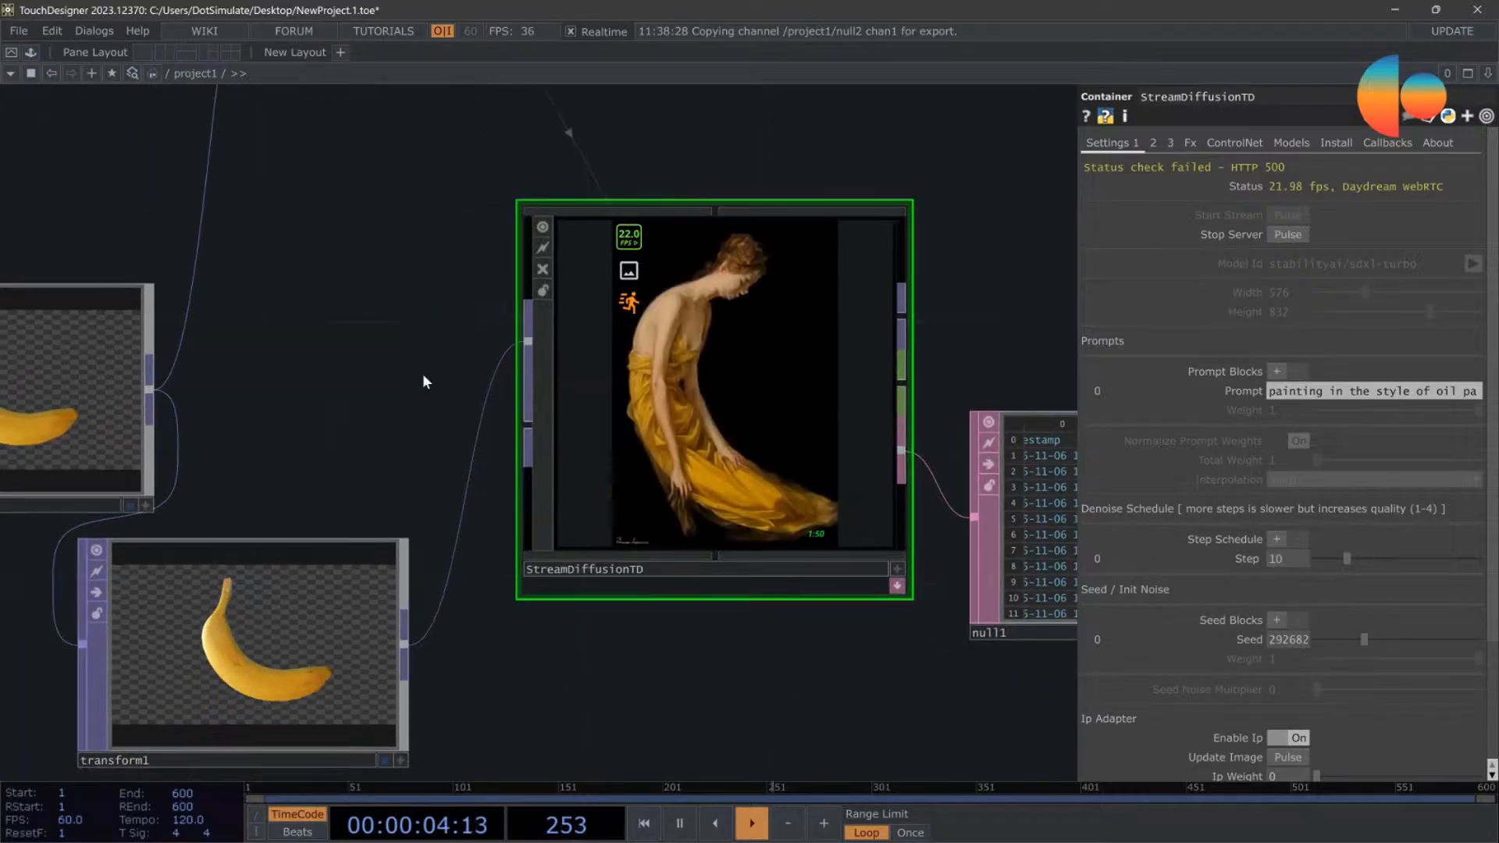
{"action": "scroll", "coordinate": [423, 373], "scroll_direction": "down", "scroll_amount": 3}
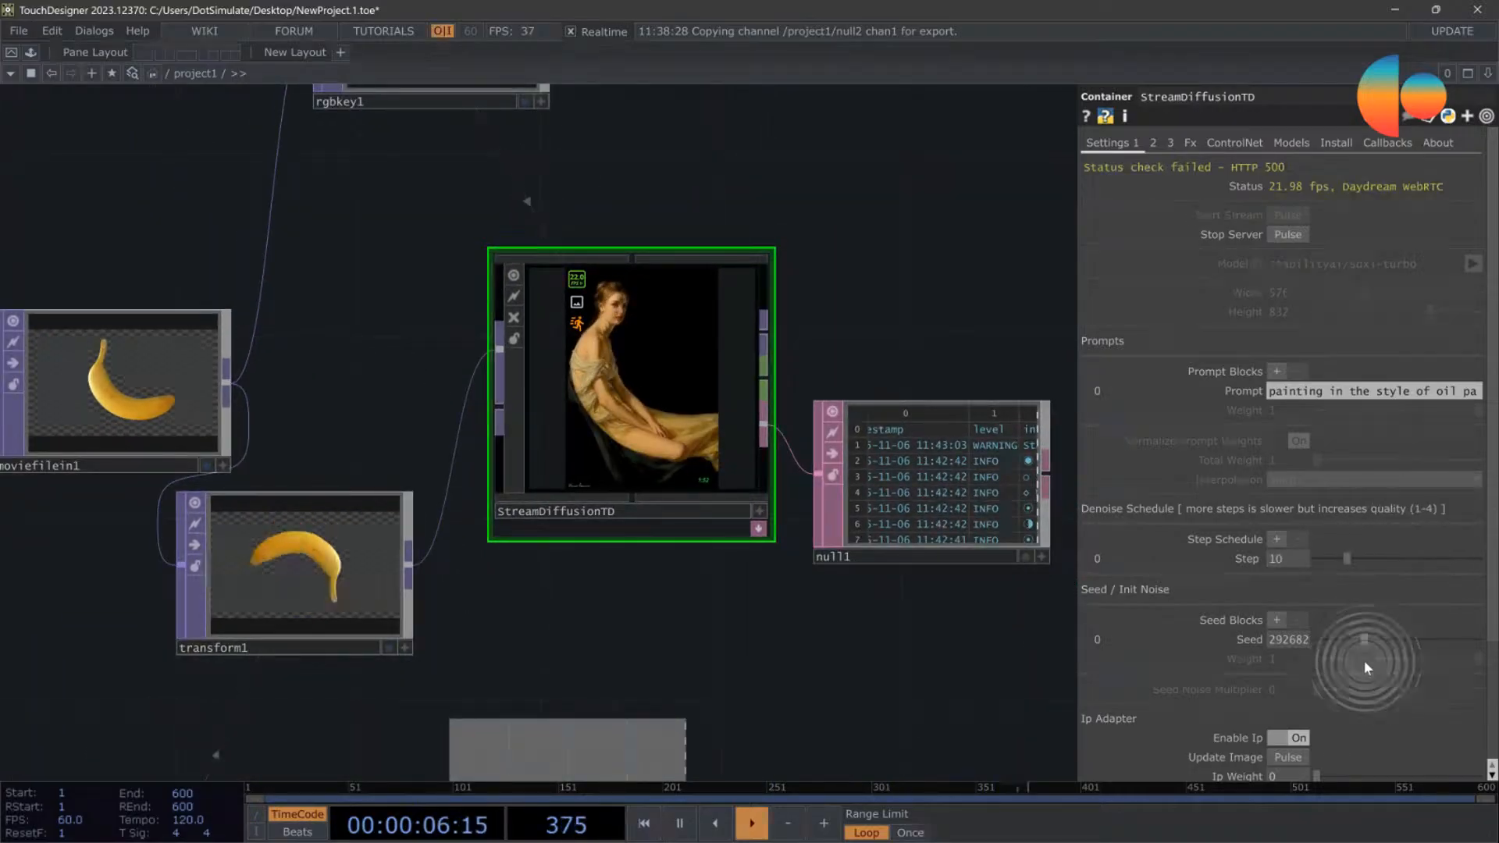
{"action": "left_click_drag", "start_coordinate": [1370, 640], "coordinate": [1383, 639]}
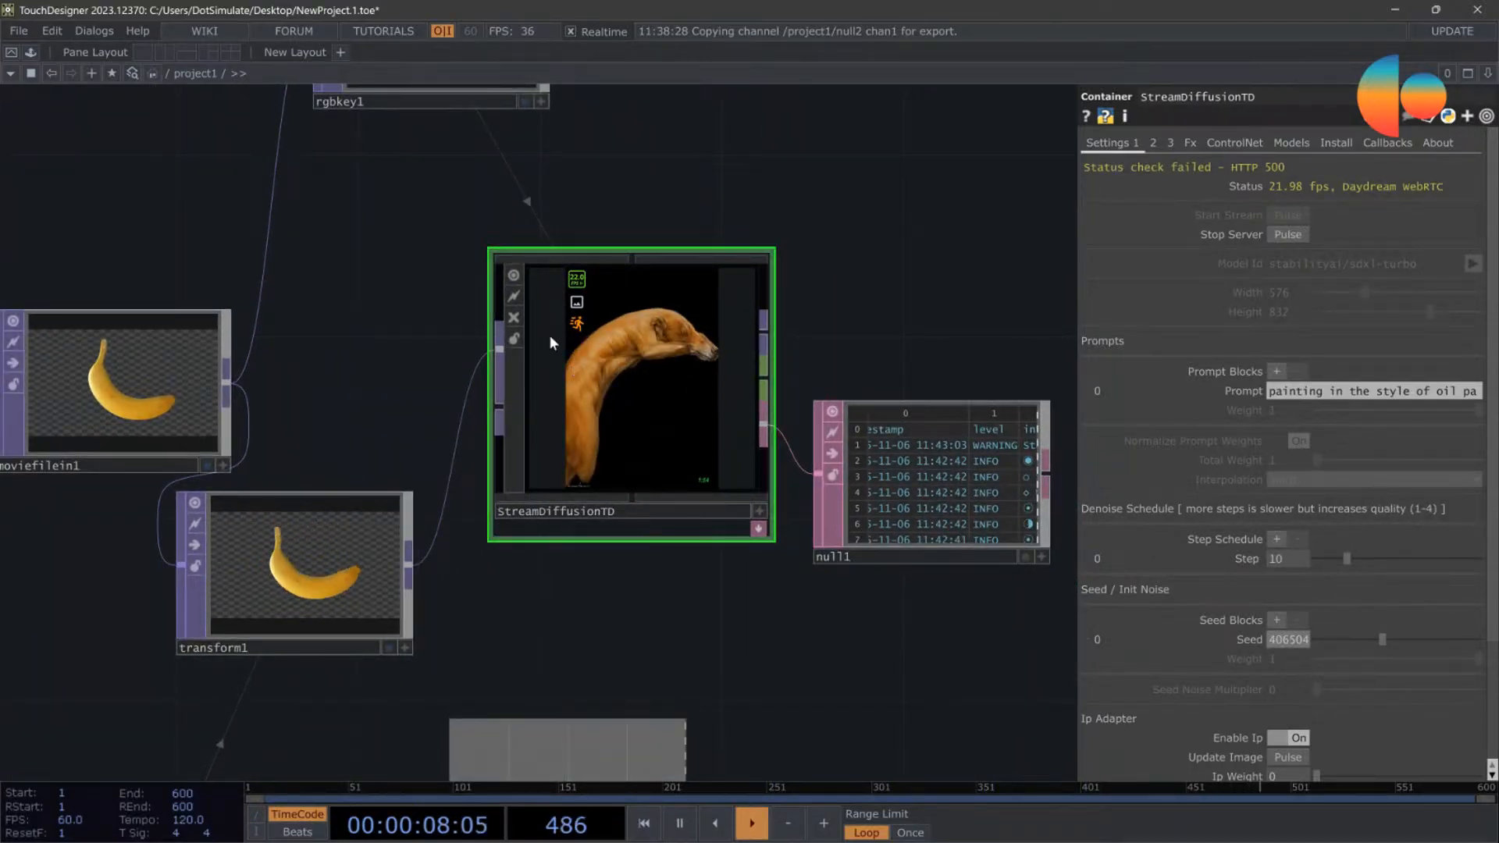
Step: Move StreamDiffusionTD and null1 farther from transform1 and inspect the generated image up close
{"action": "left_click_drag", "start_coordinate": [656, 479], "coordinate": [746, 525]}
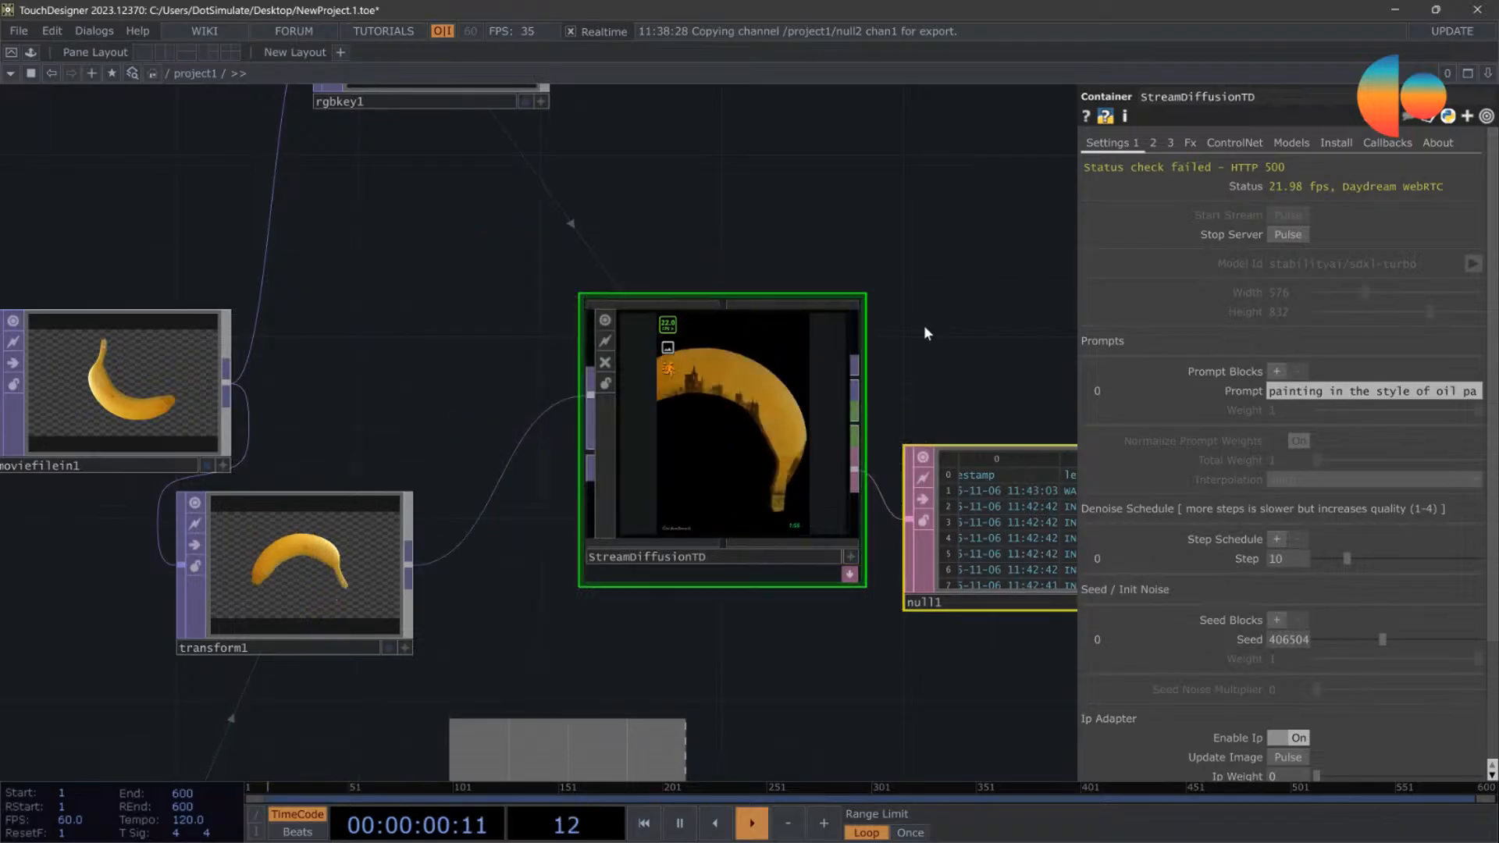
{"action": "left_click_drag", "start_coordinate": [928, 315], "coordinate": [861, 254]}
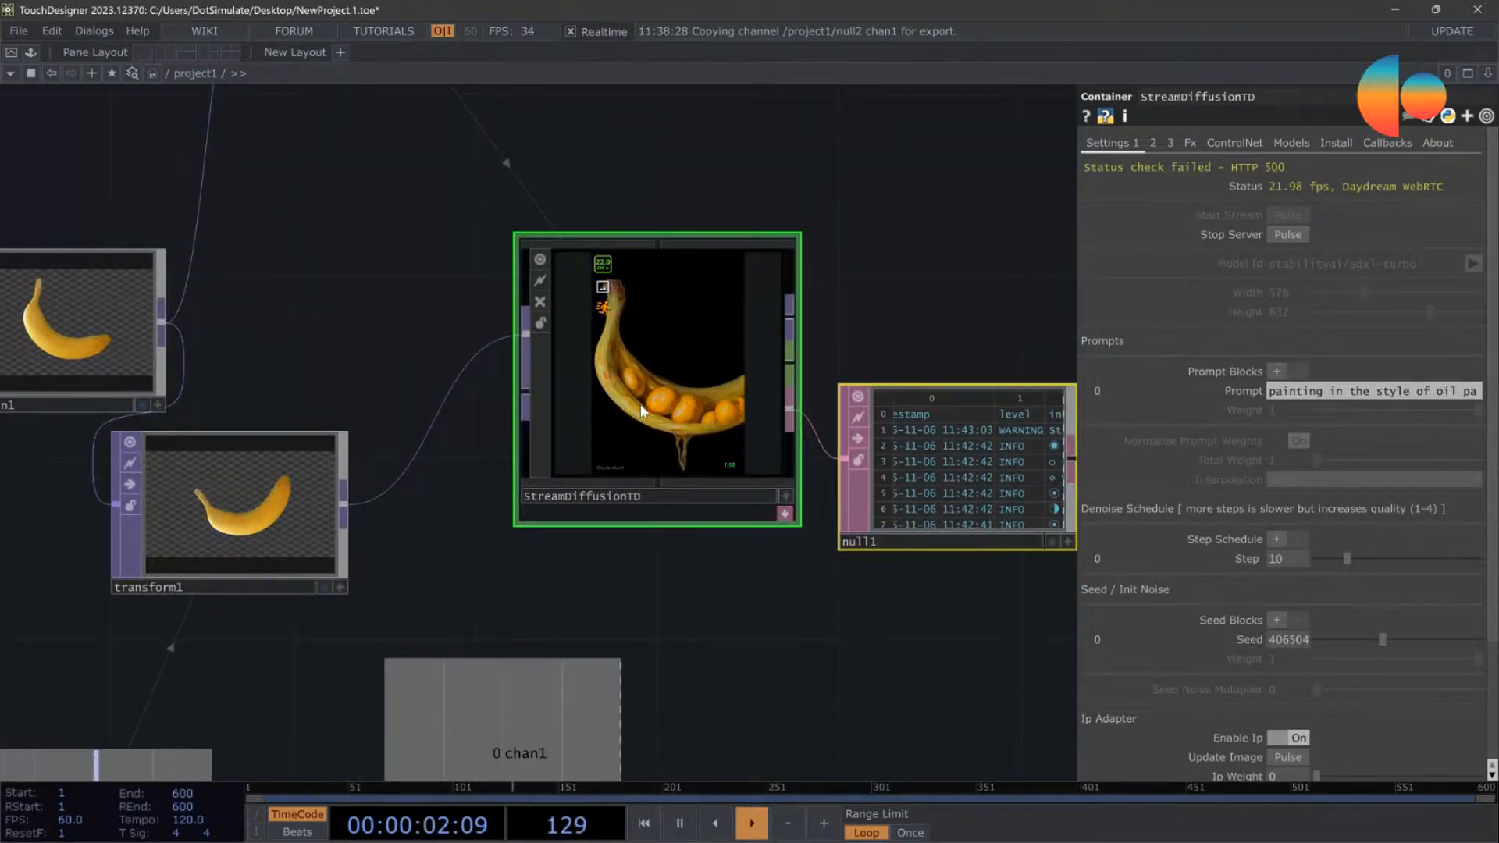
{"action": "scroll", "coordinate": [696, 350], "scroll_direction": "up", "scroll_amount": 2}
{"action": "scroll", "coordinate": [696, 350], "scroll_direction": "up", "scroll_amount": 2}
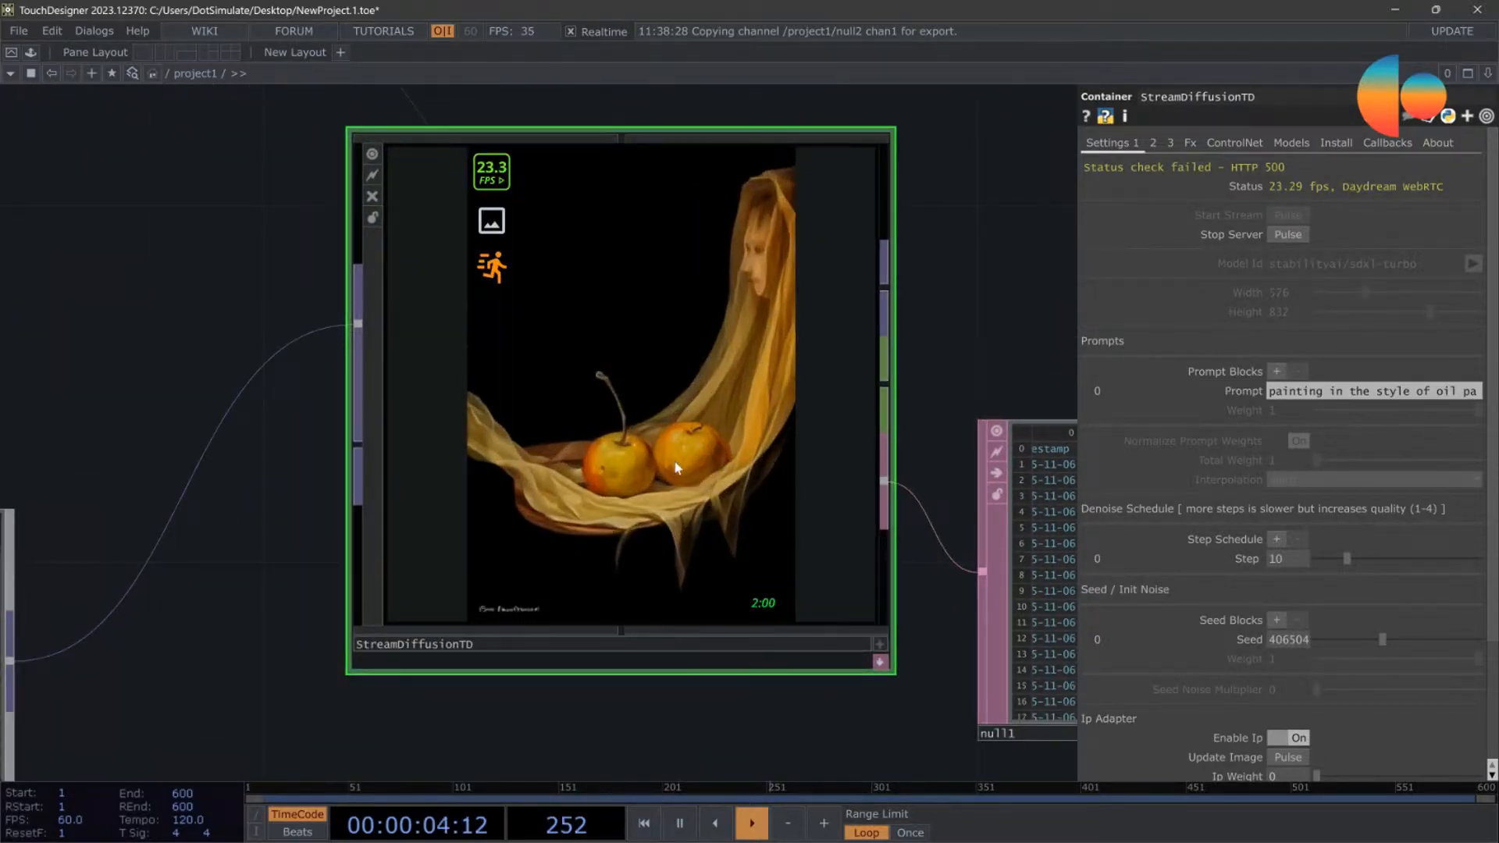
{"action": "scroll", "coordinate": [666, 457], "scroll_direction": "down", "scroll_amount": 2}
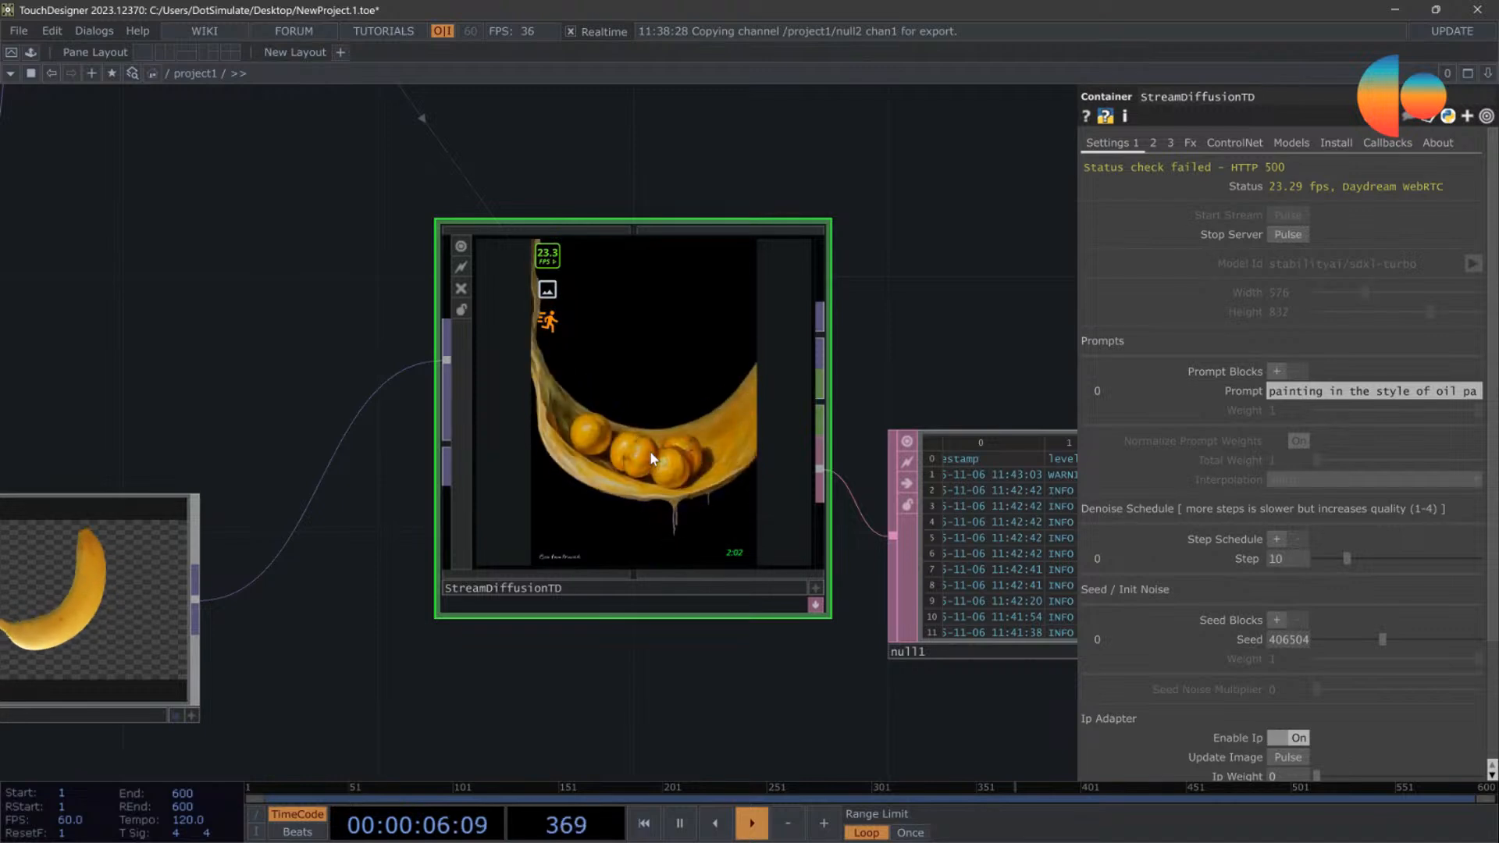
Step: Stop the stream and restart it at a width of 448 and a height of 576
{"action": "left_click", "coordinate": [1282, 236]}
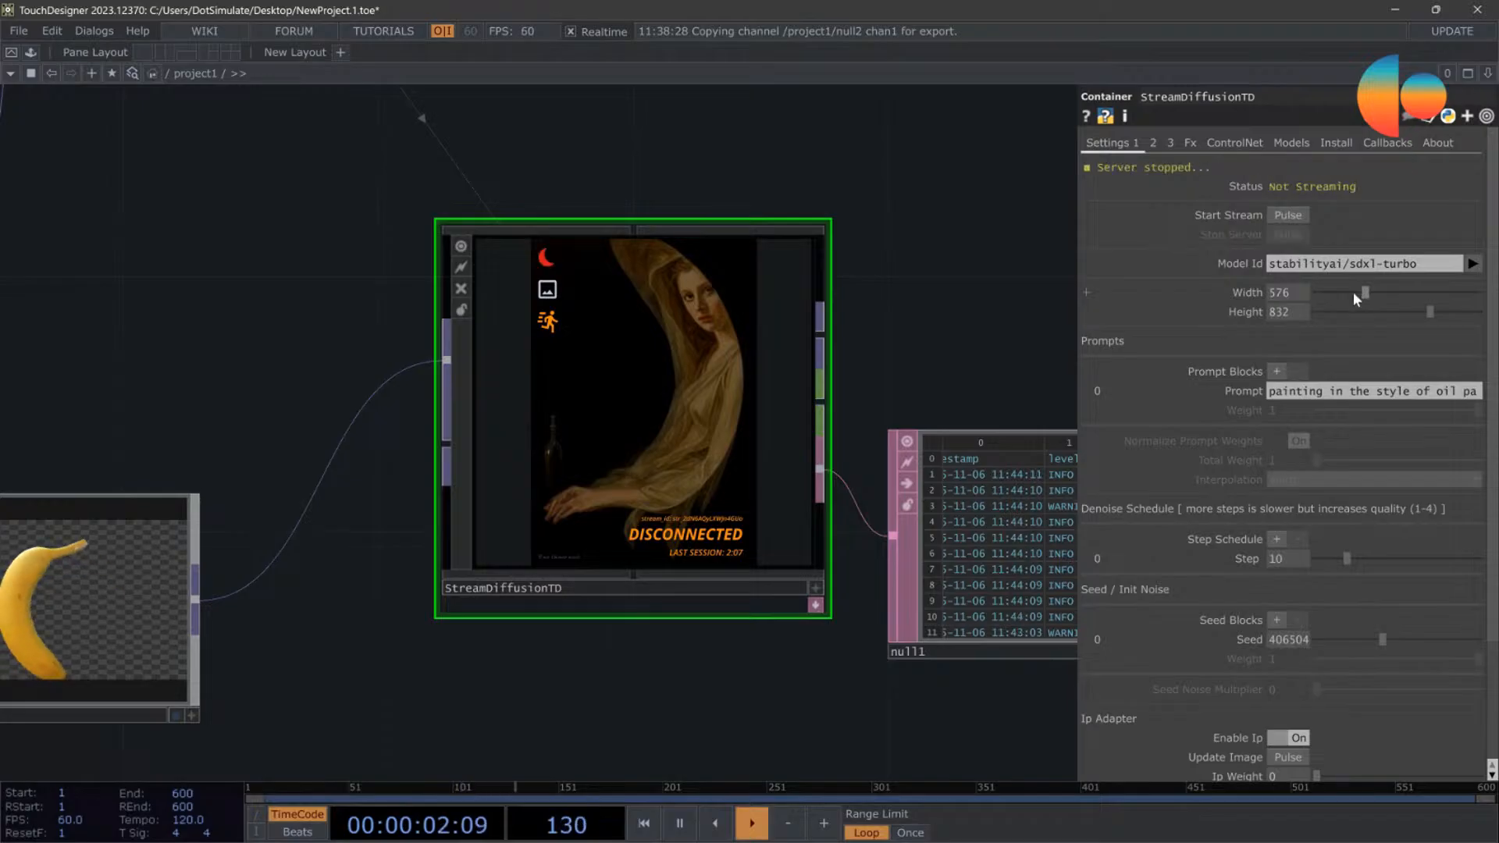
{"action": "left_click_drag", "start_coordinate": [1354, 297], "coordinate": [1341, 293]}
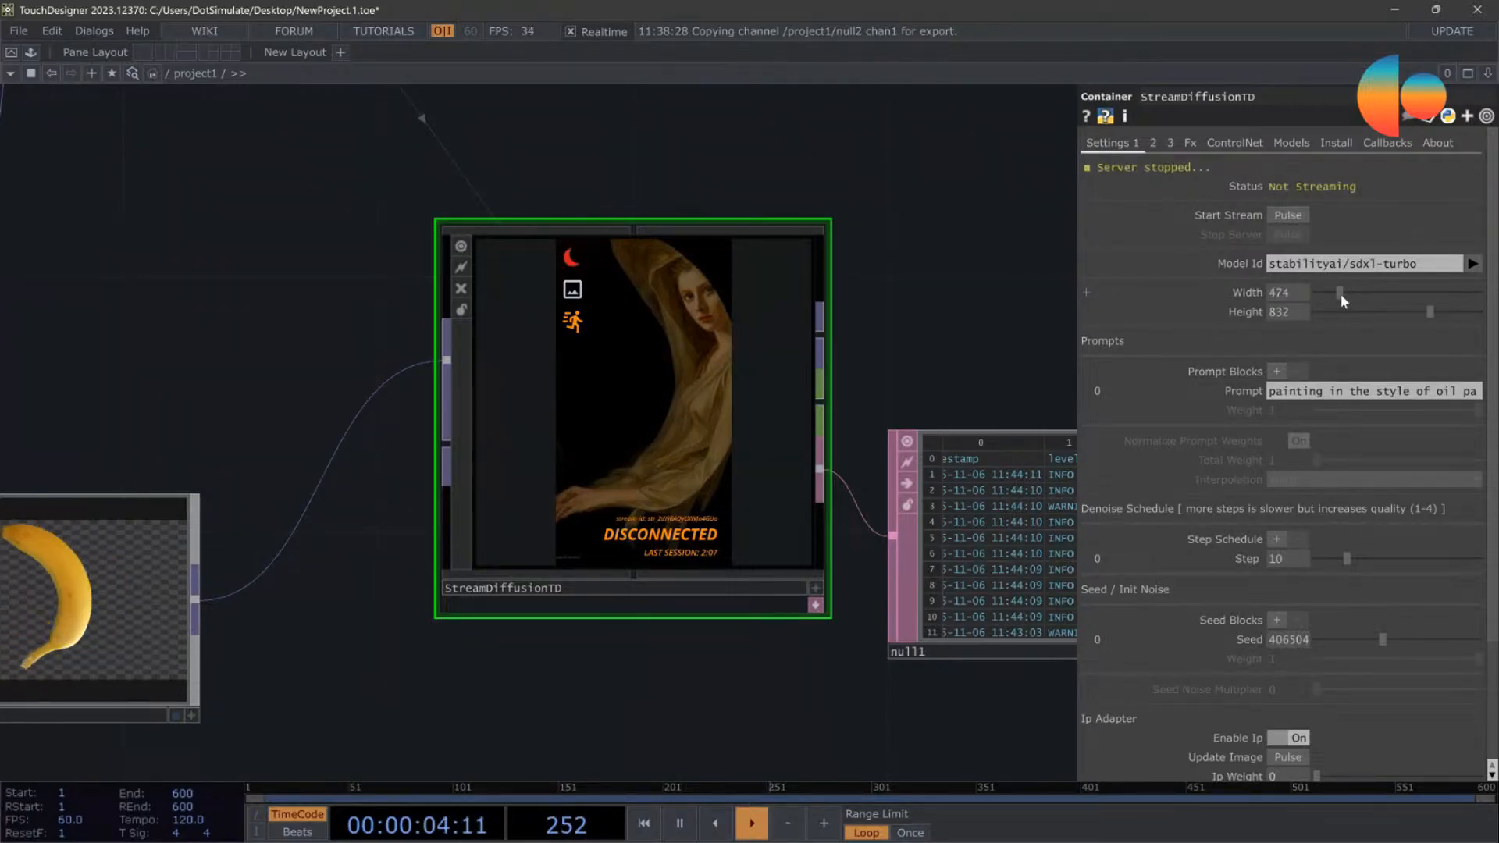
{"action": "left_click", "coordinate": [1369, 312]}
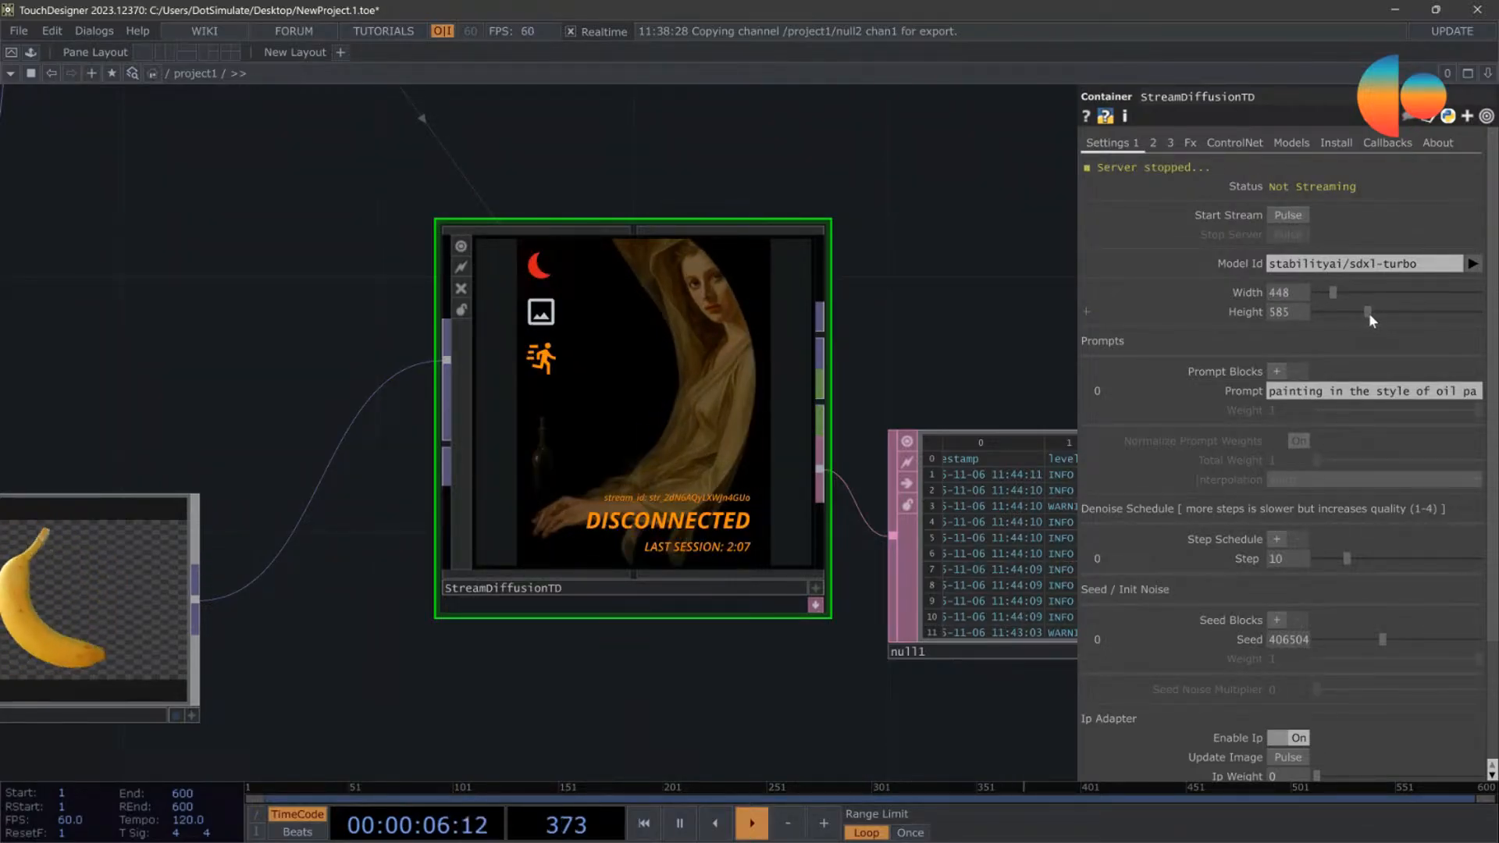
{"action": "left_click_drag", "start_coordinate": [1374, 315], "coordinate": [1353, 313]}
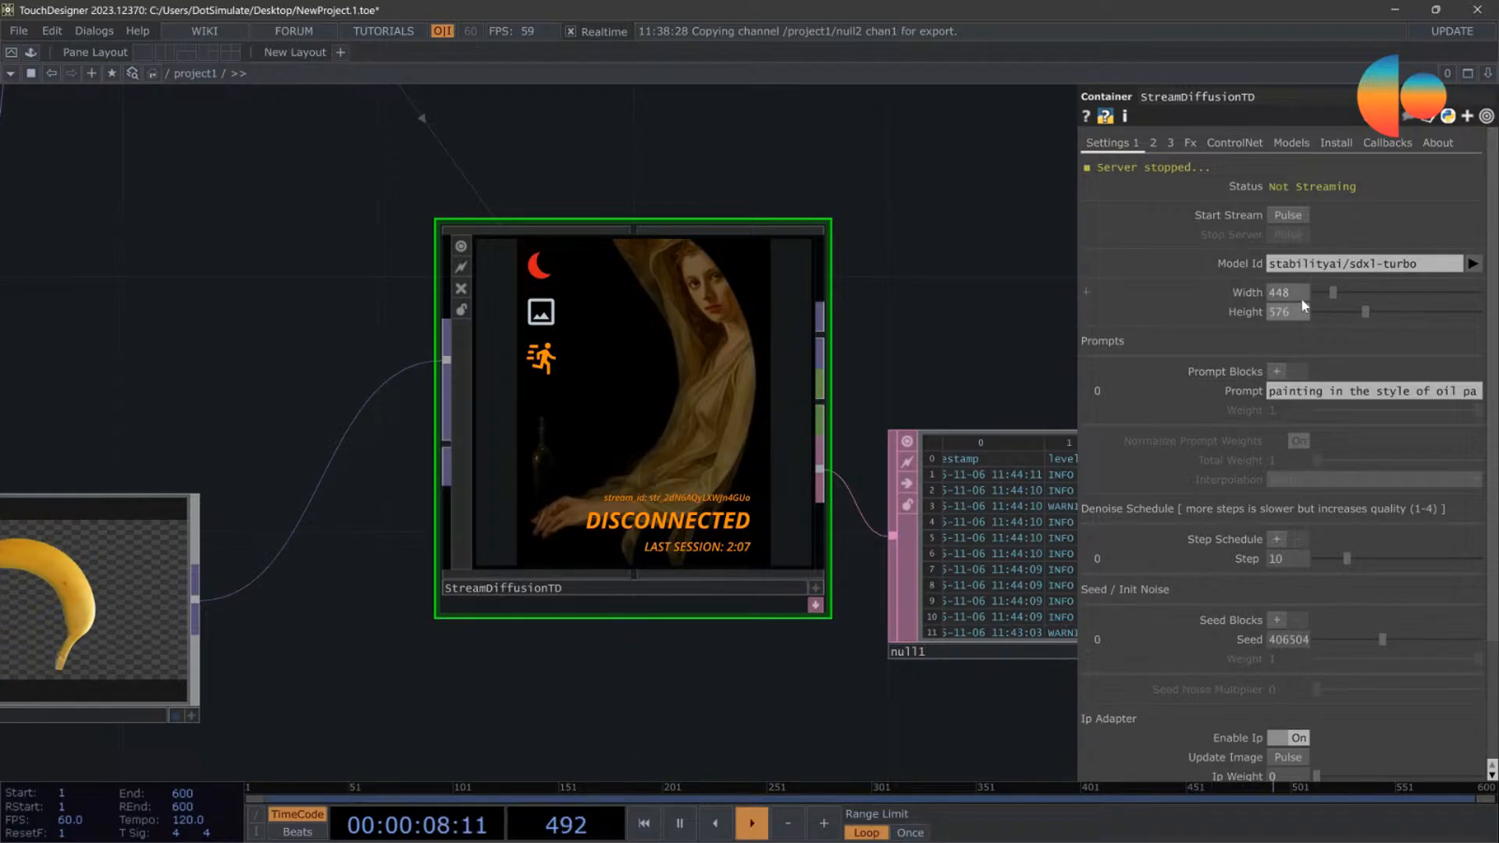
{"action": "left_click", "coordinate": [1288, 215]}
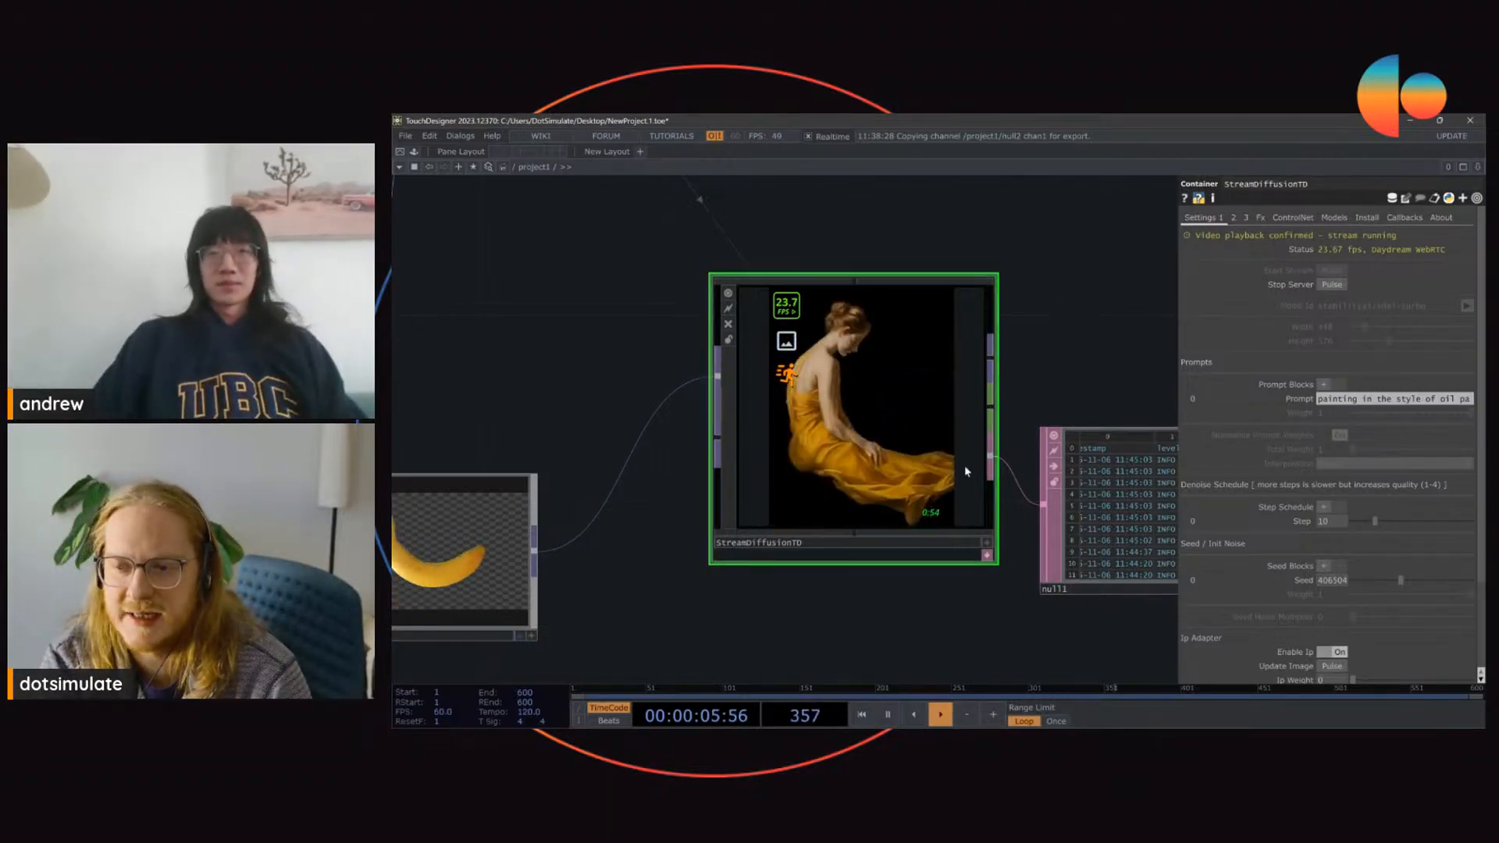
Step: Set StreamDiffusionTD's seed to 287262 and bring up its output and display settings
{"action": "left_click_drag", "start_coordinate": [1363, 580], "coordinate": [1387, 580]}
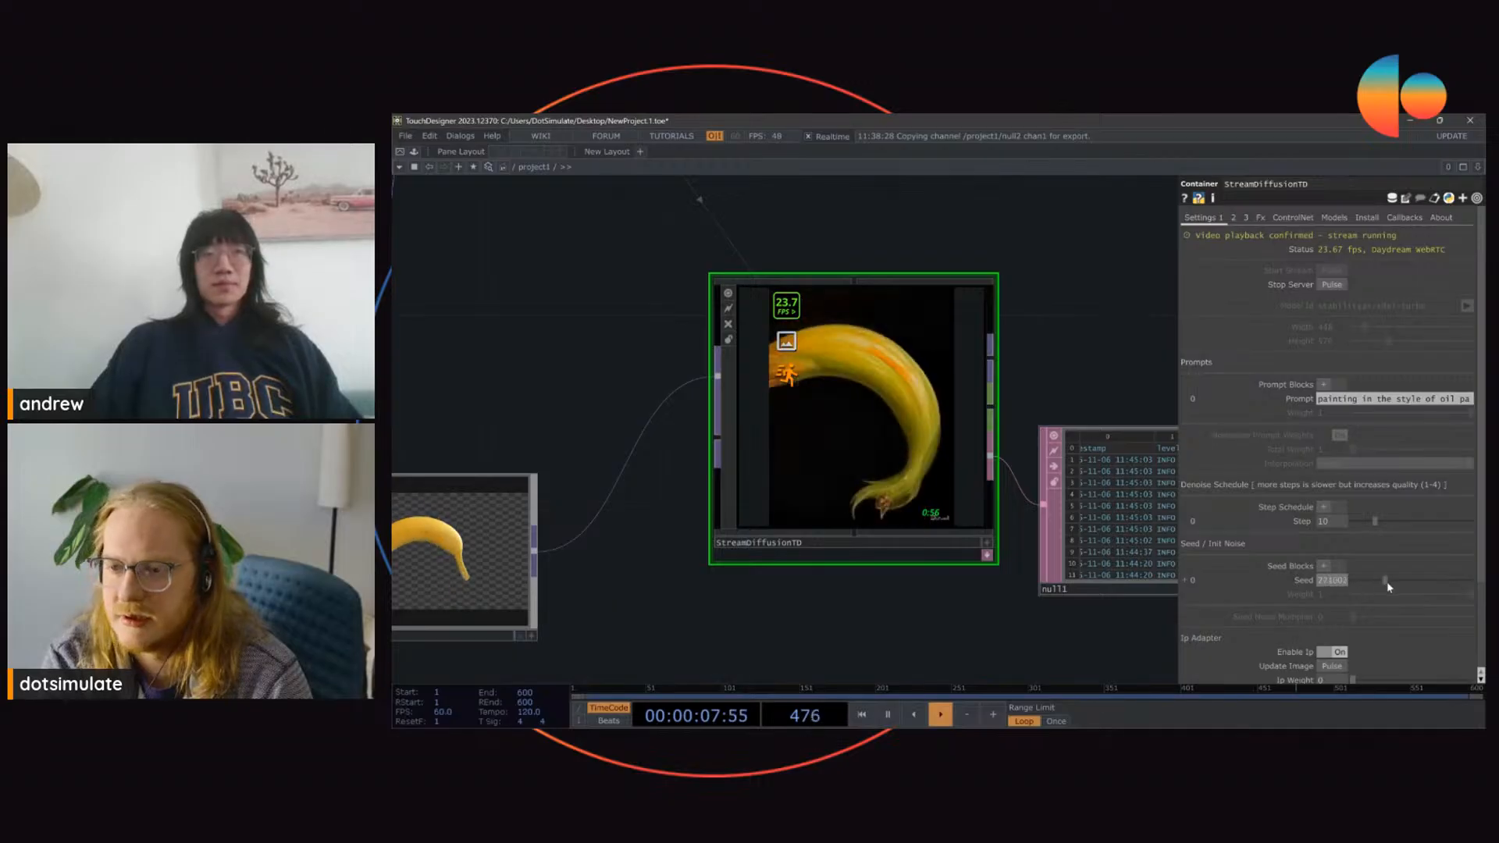
{"action": "left_click_drag", "start_coordinate": [1099, 336], "coordinate": [1011, 334]}
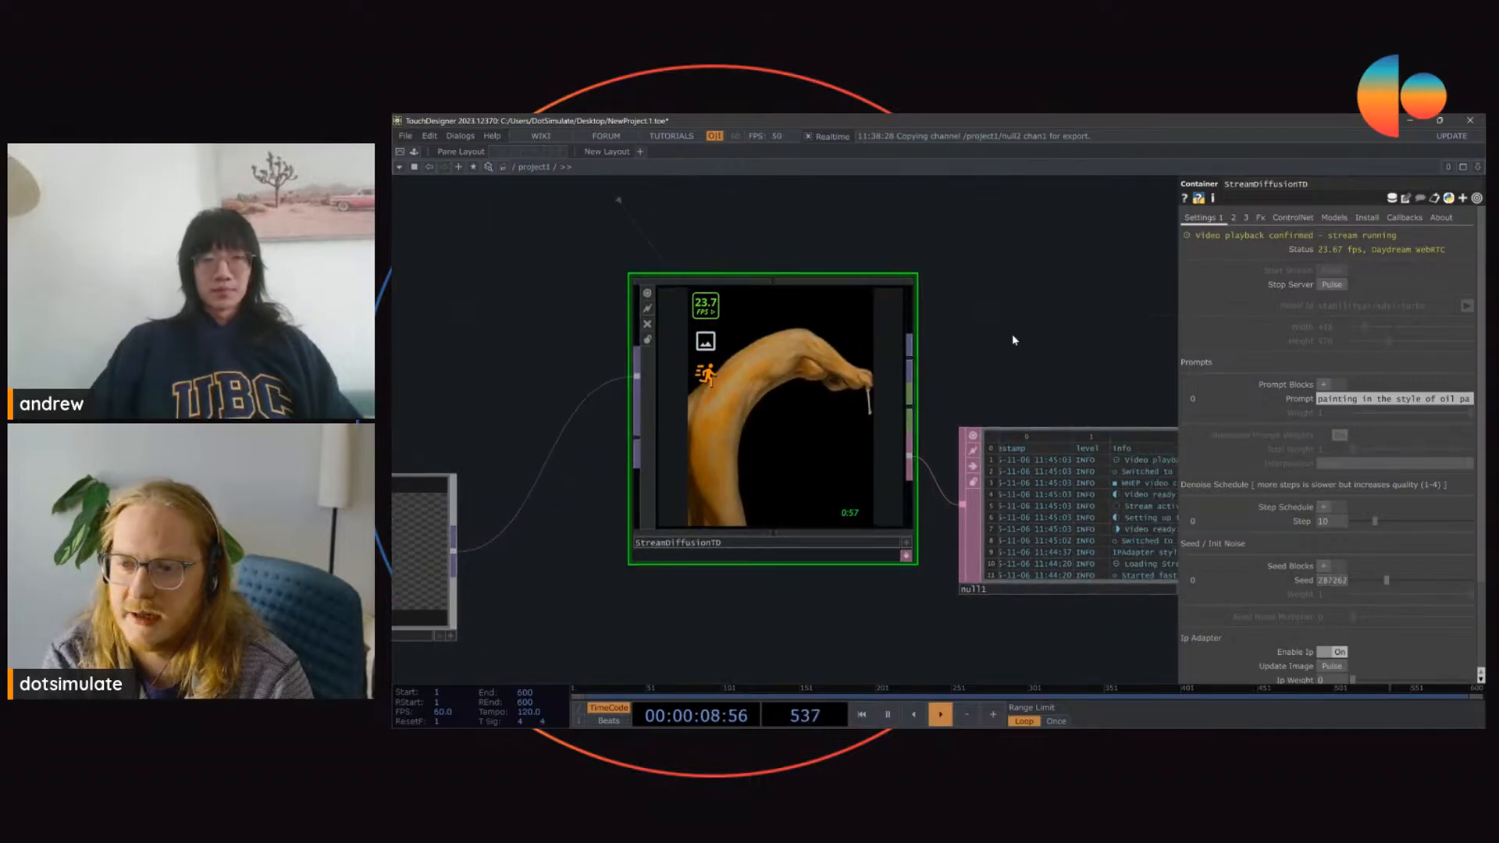
{"action": "left_click", "coordinate": [1247, 218]}
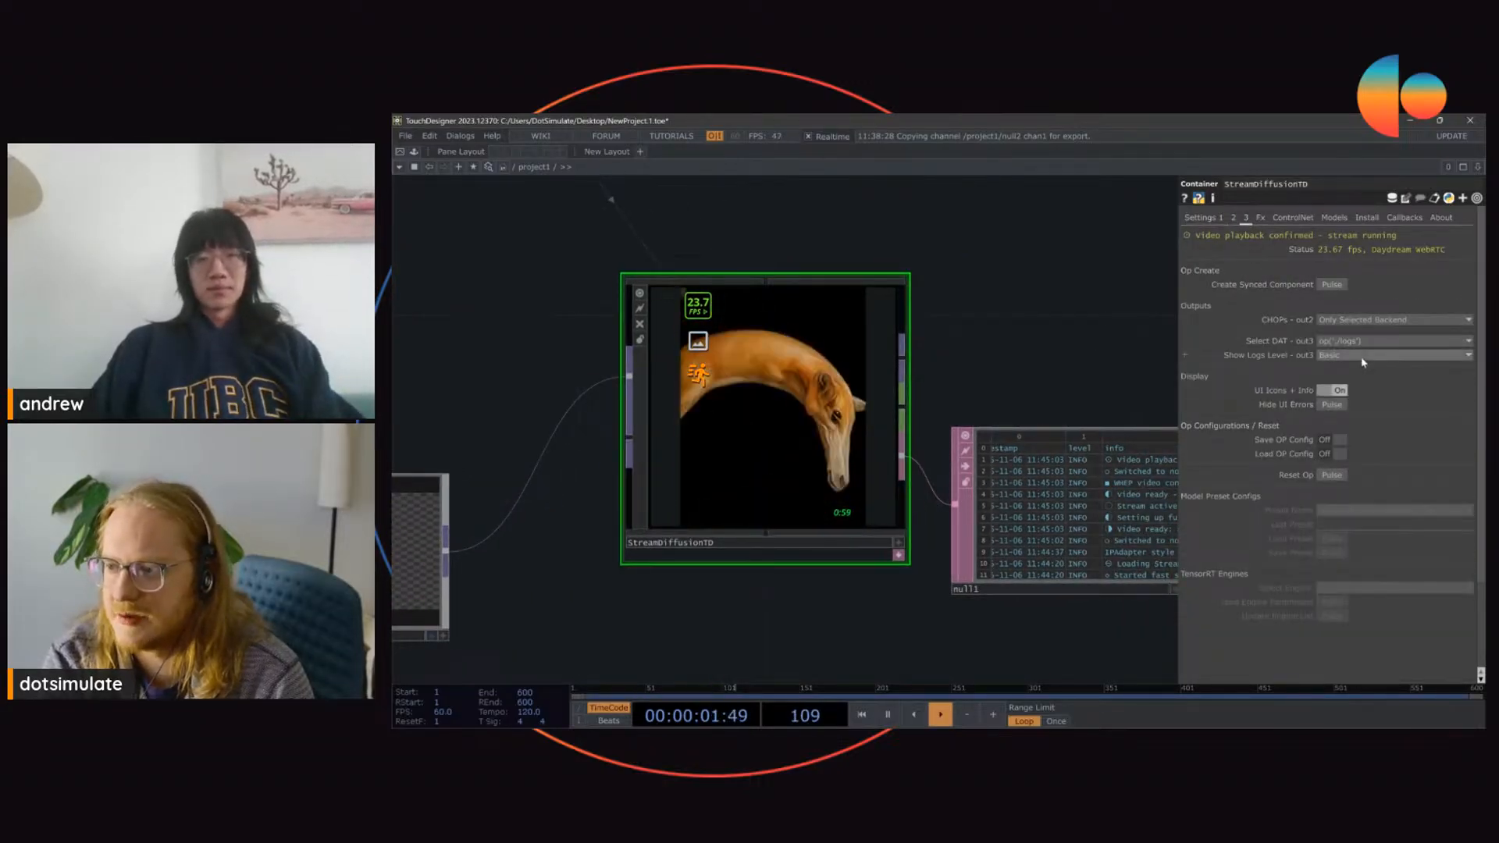
Step: Move null1 lower and add a Null CHOP above it, wired to StreamDiffusionTD's CHOP output
{"action": "left_click_drag", "start_coordinate": [1122, 411], "coordinate": [879, 432]}
{"action": "left_click_drag", "start_coordinate": [834, 477], "coordinate": [881, 570]}
{"action": "left_click_drag", "start_coordinate": [957, 482], "coordinate": [890, 346]}
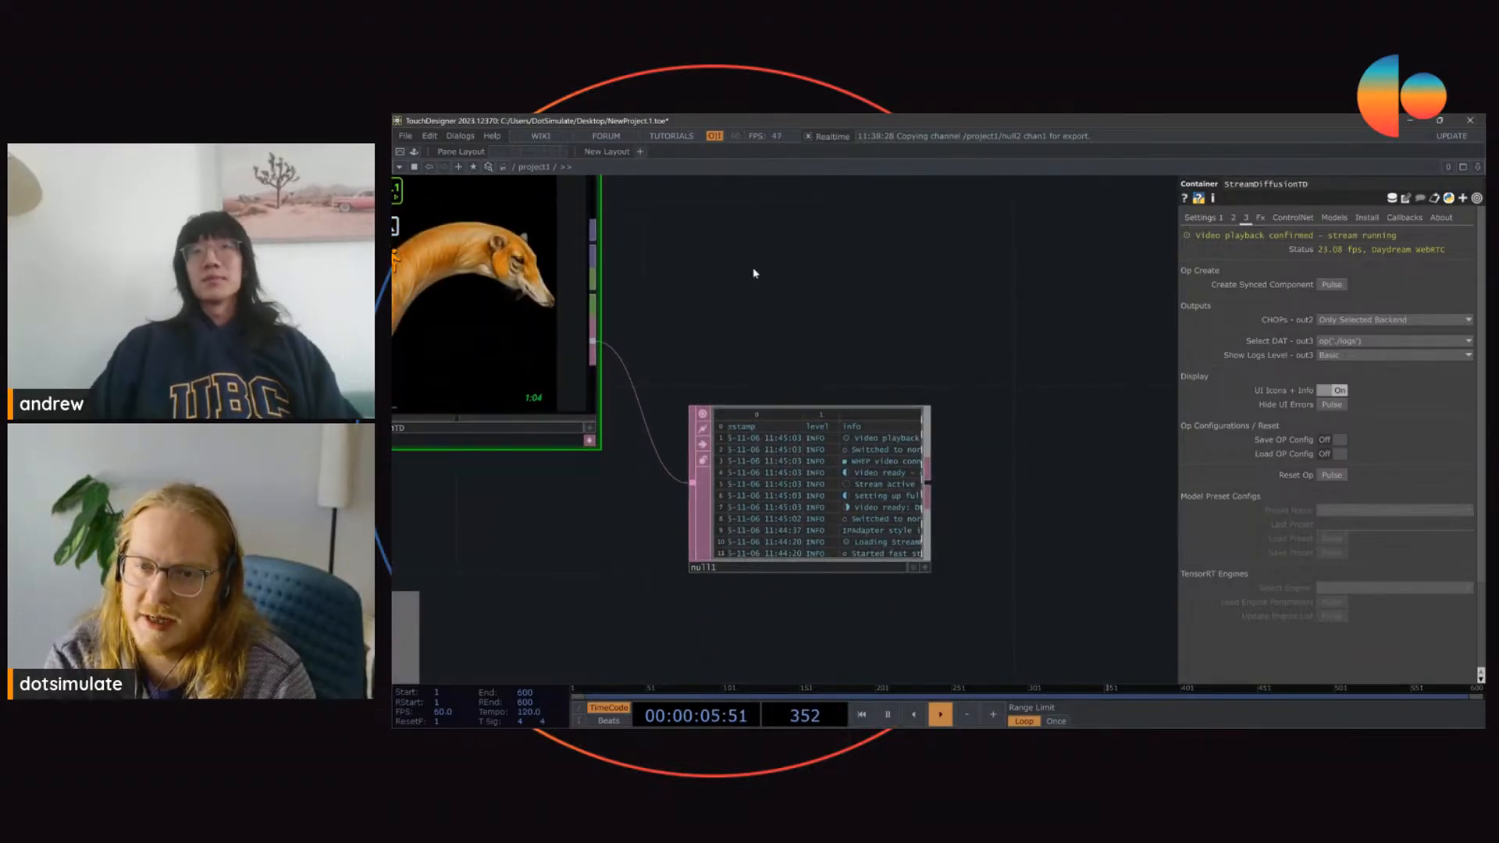
{"action": "scroll", "coordinate": [713, 324], "scroll_direction": "down", "scroll_amount": 3}
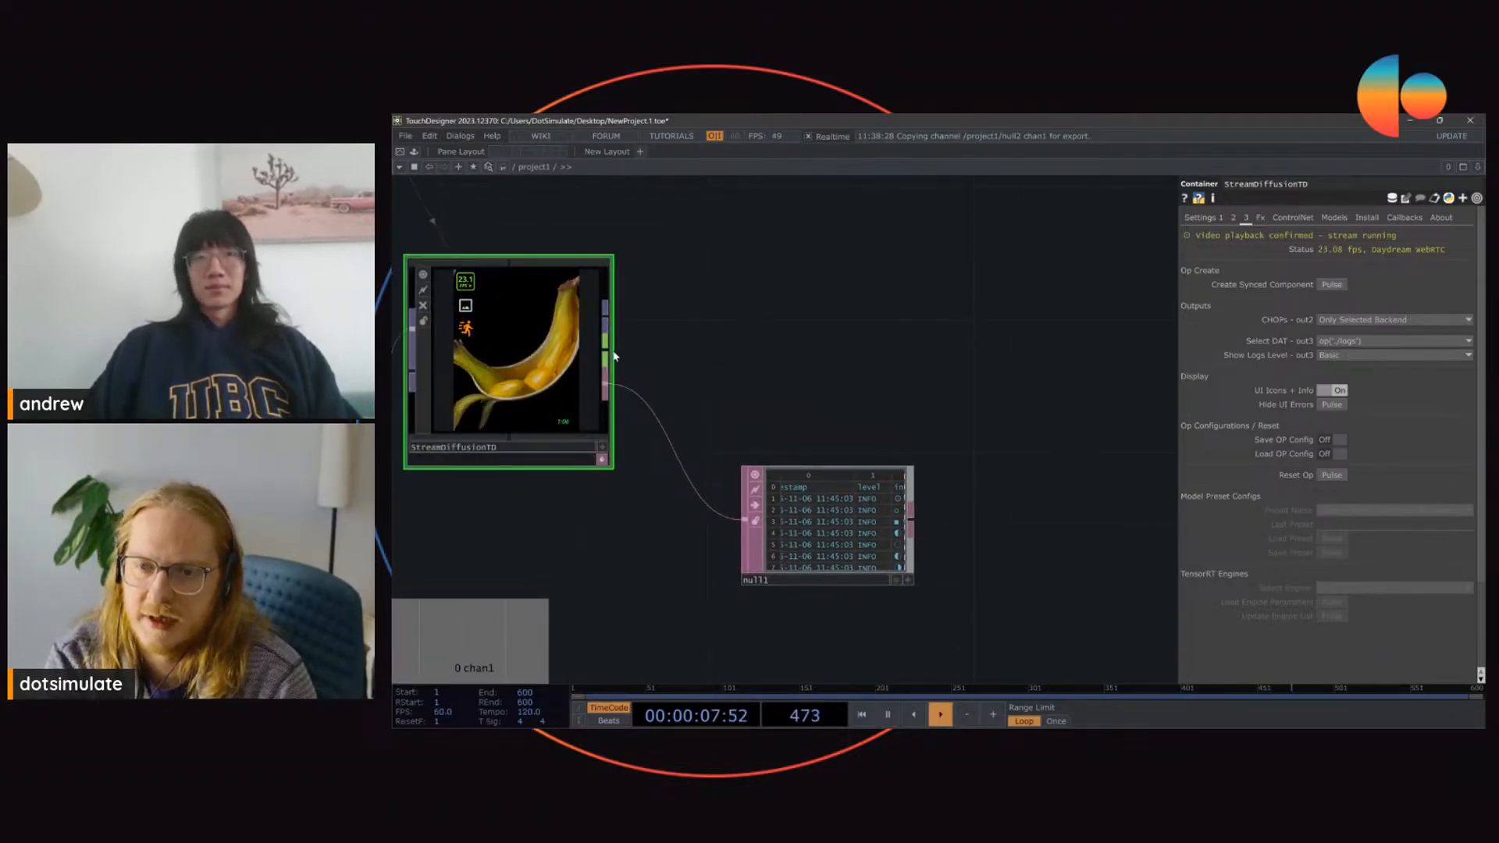
{"action": "key", "text": "Tab"}
{"action": "left_click", "coordinate": [666, 338]}
{"action": "left_click", "coordinate": [850, 325]}
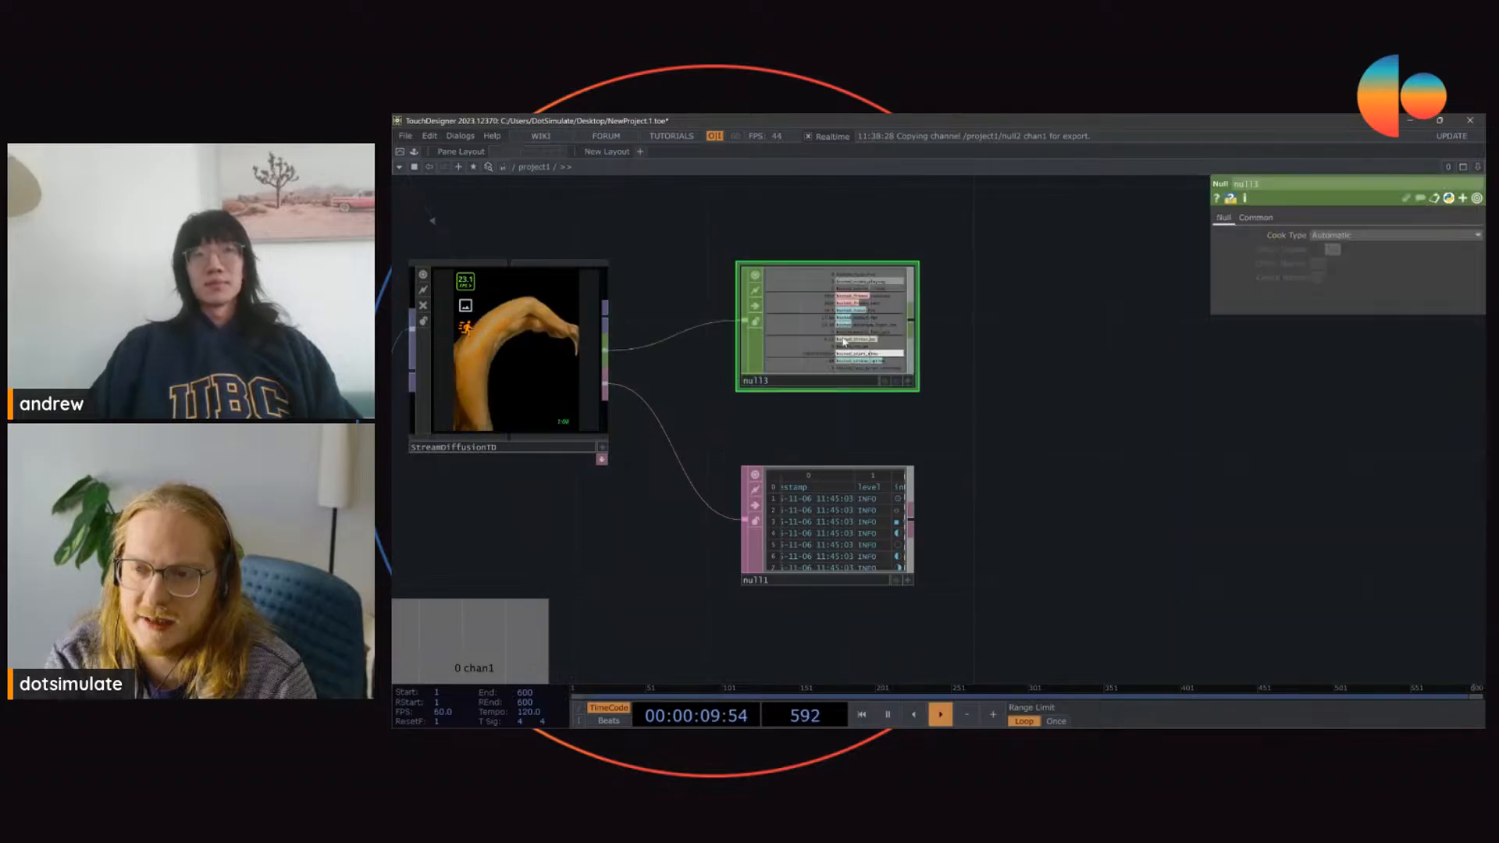
Step: Examine the hosted frame, FPS, jitter and uptime channels in the new Null CHOP
{"action": "scroll", "coordinate": [824, 282], "scroll_direction": "up", "scroll_amount": 4}
{"action": "scroll", "coordinate": [857, 224], "scroll_direction": "up", "scroll_amount": 2}
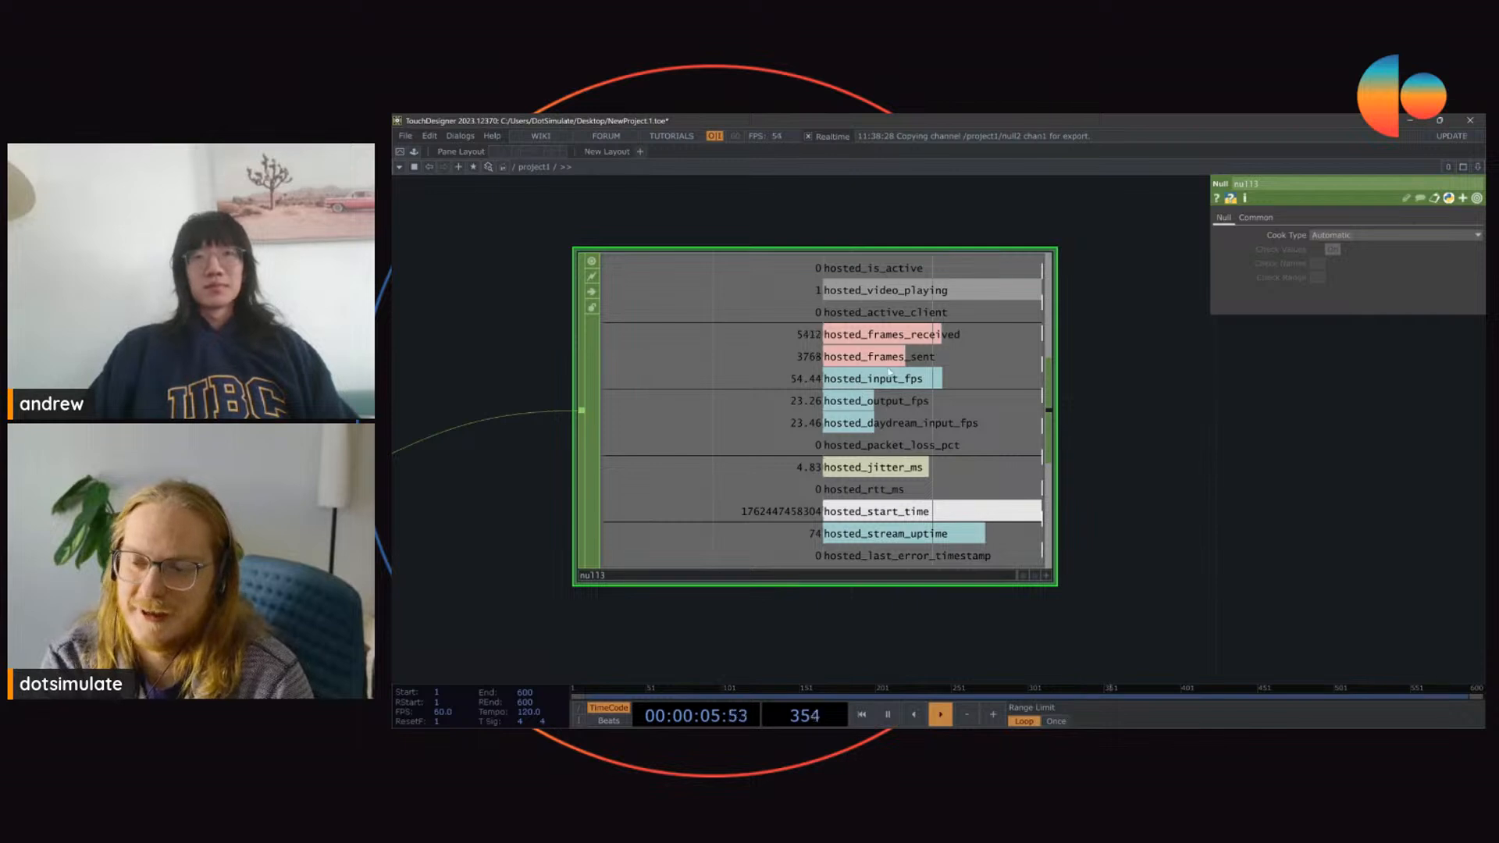
{"action": "scroll", "coordinate": [951, 349], "scroll_direction": "down", "scroll_amount": 5}
Step: Try outputting All CHOP channels from StreamDiffusionTD, comparing them in null3, and return to Only Selected Backend
{"action": "left_click", "coordinate": [660, 351]}
{"action": "scroll", "coordinate": [849, 340], "scroll_direction": "up", "scroll_amount": 5}
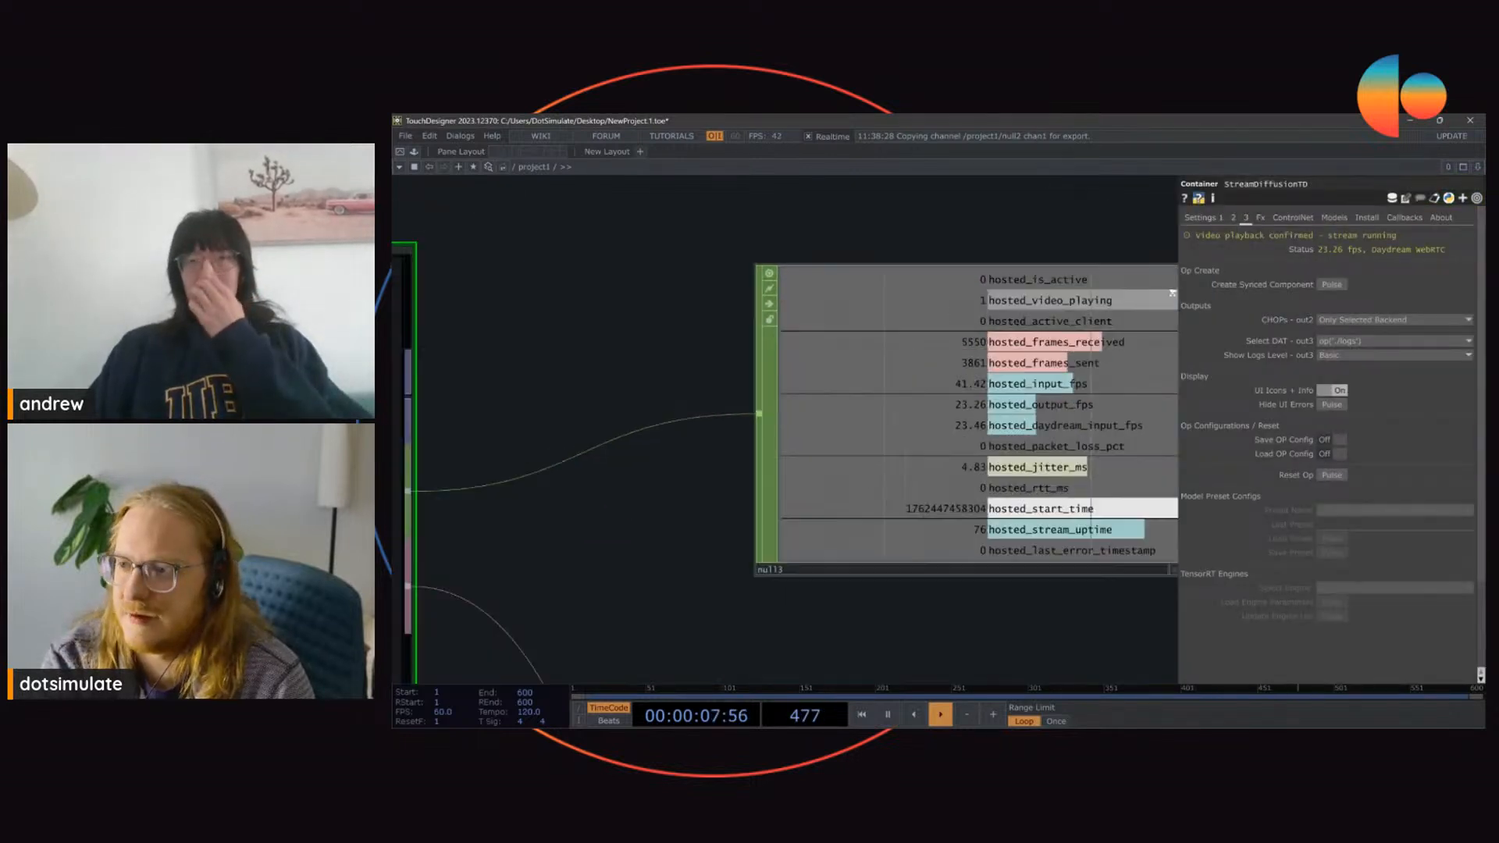
{"action": "scroll", "coordinate": [1017, 267], "scroll_direction": "down", "scroll_amount": 2}
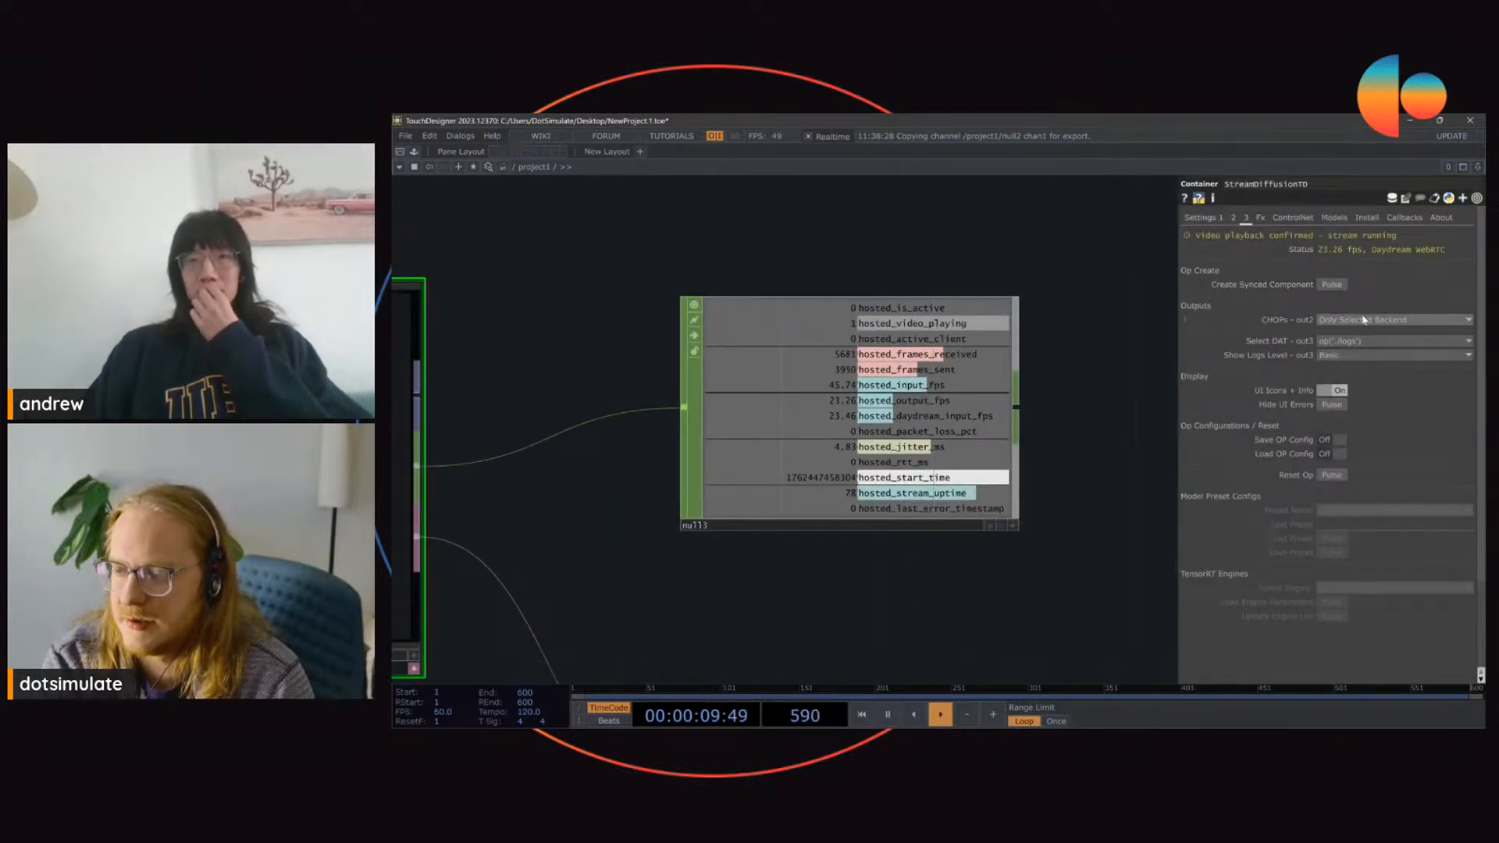
{"action": "left_click", "coordinate": [1360, 321]}
{"action": "left_click", "coordinate": [1331, 334]}
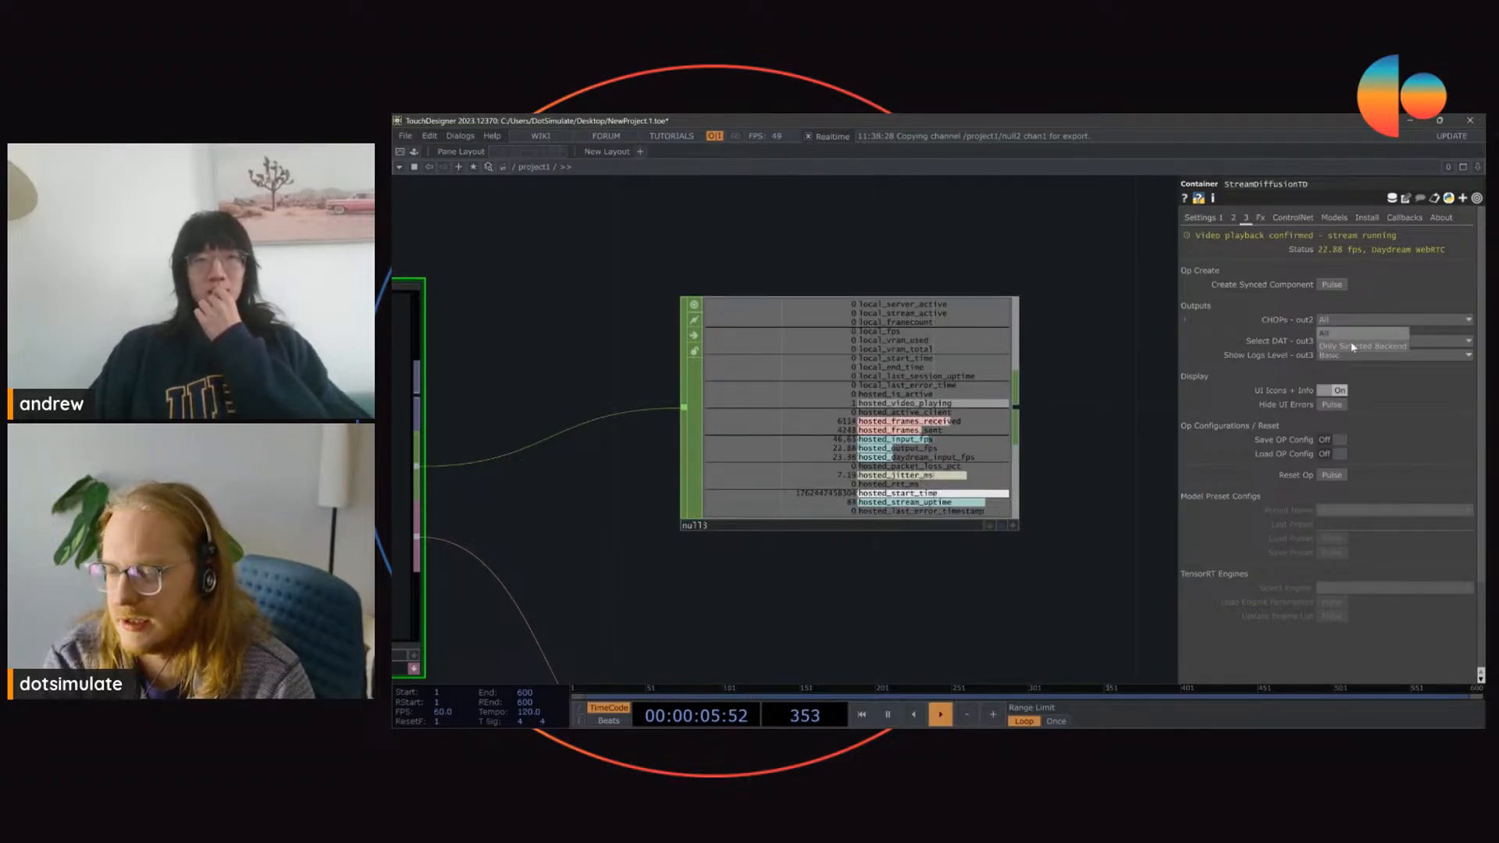
{"action": "left_click", "coordinate": [1353, 346]}
Step: Set StreamDiffusionTD's DAT output to op('./daydream_web_status') and inspect the status table in null1
{"action": "scroll", "coordinate": [1032, 367], "scroll_direction": "down", "scroll_amount": 4}
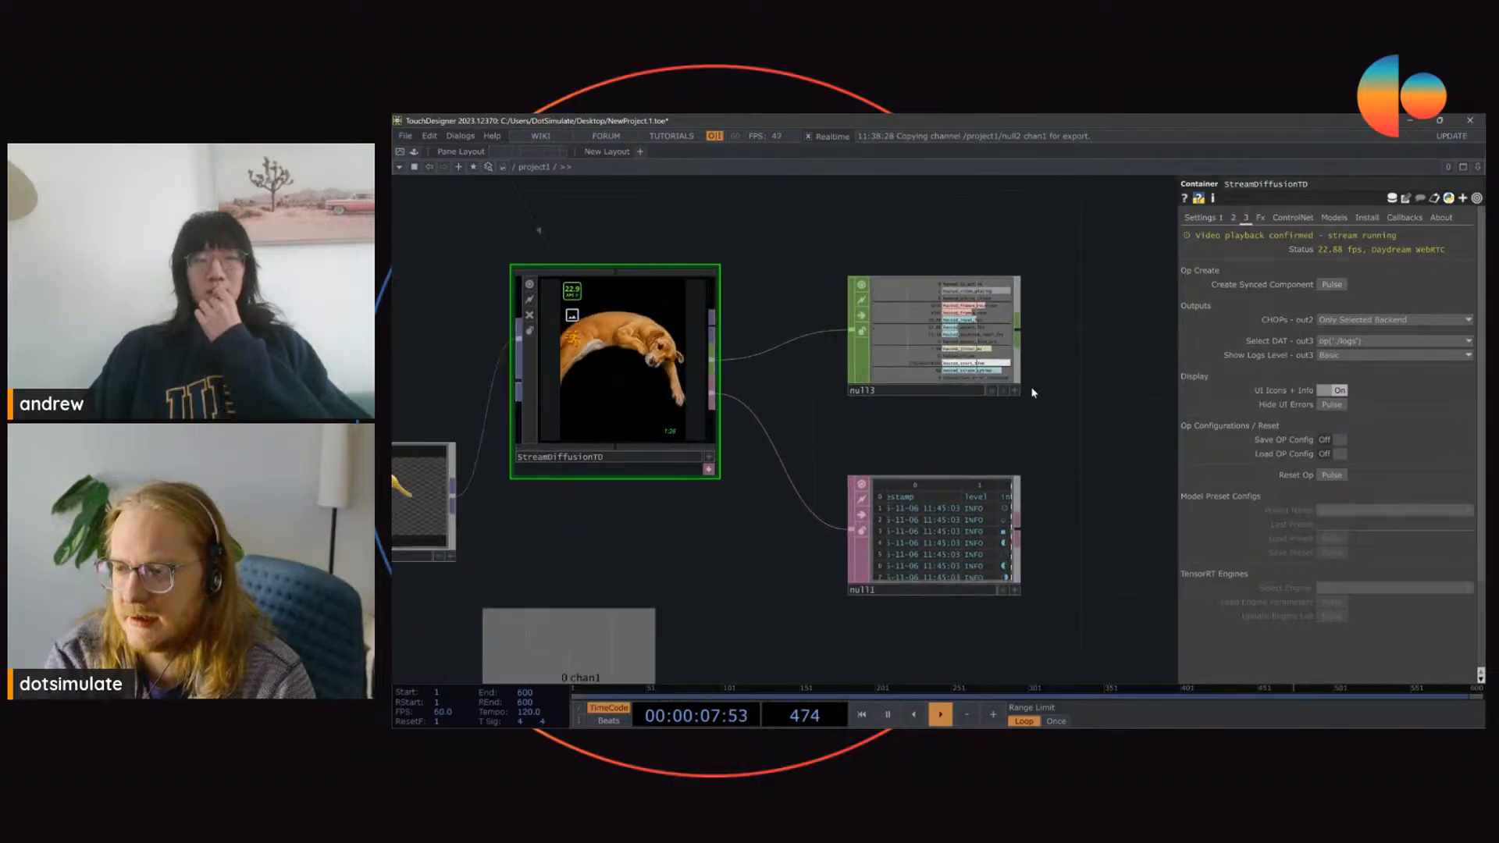
{"action": "scroll", "coordinate": [921, 518], "scroll_direction": "up", "scroll_amount": 3}
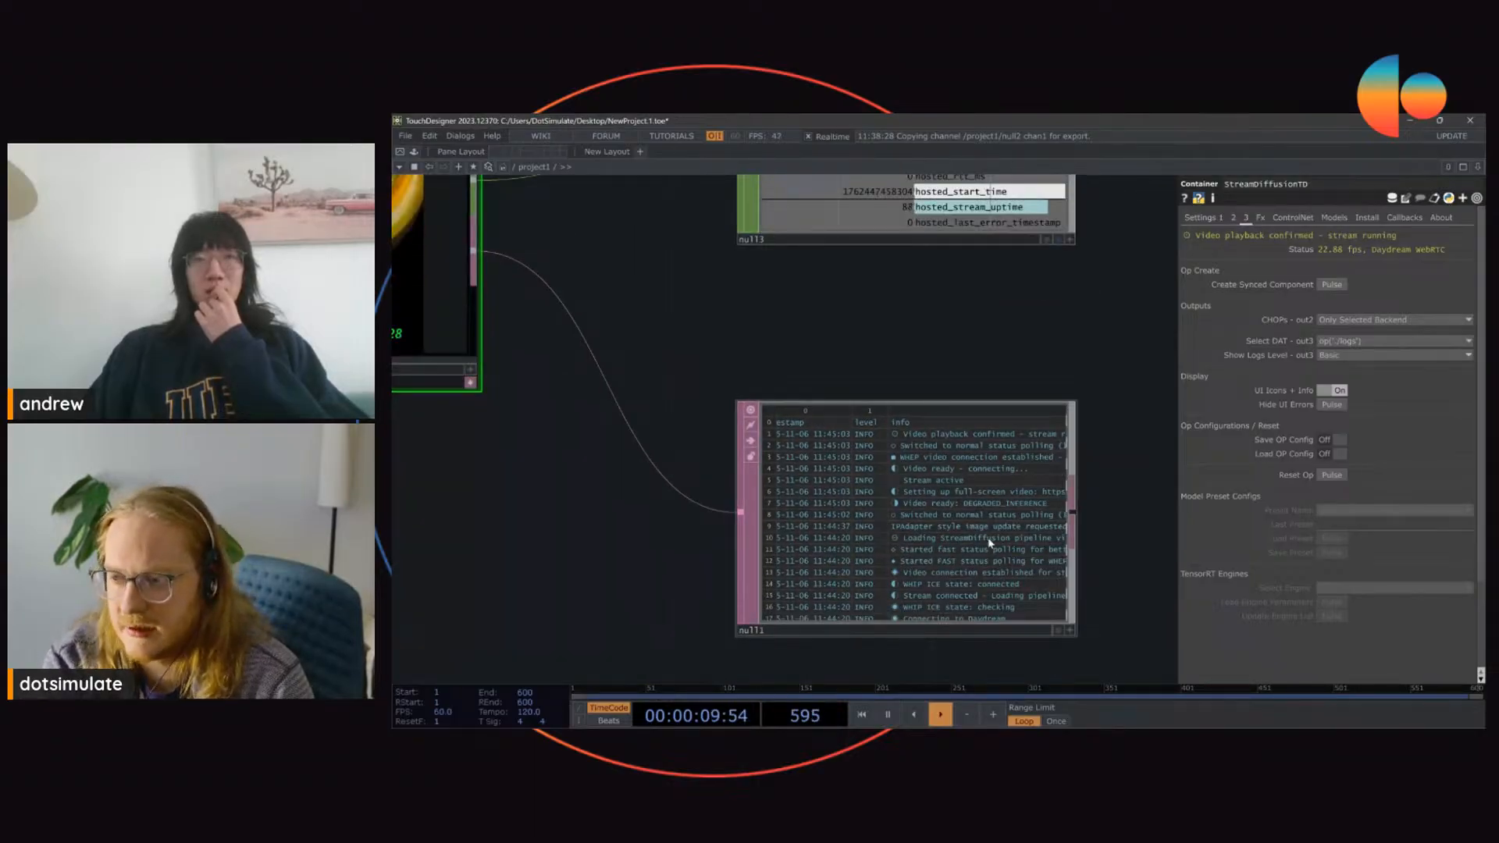
{"action": "left_click", "coordinate": [1367, 342]}
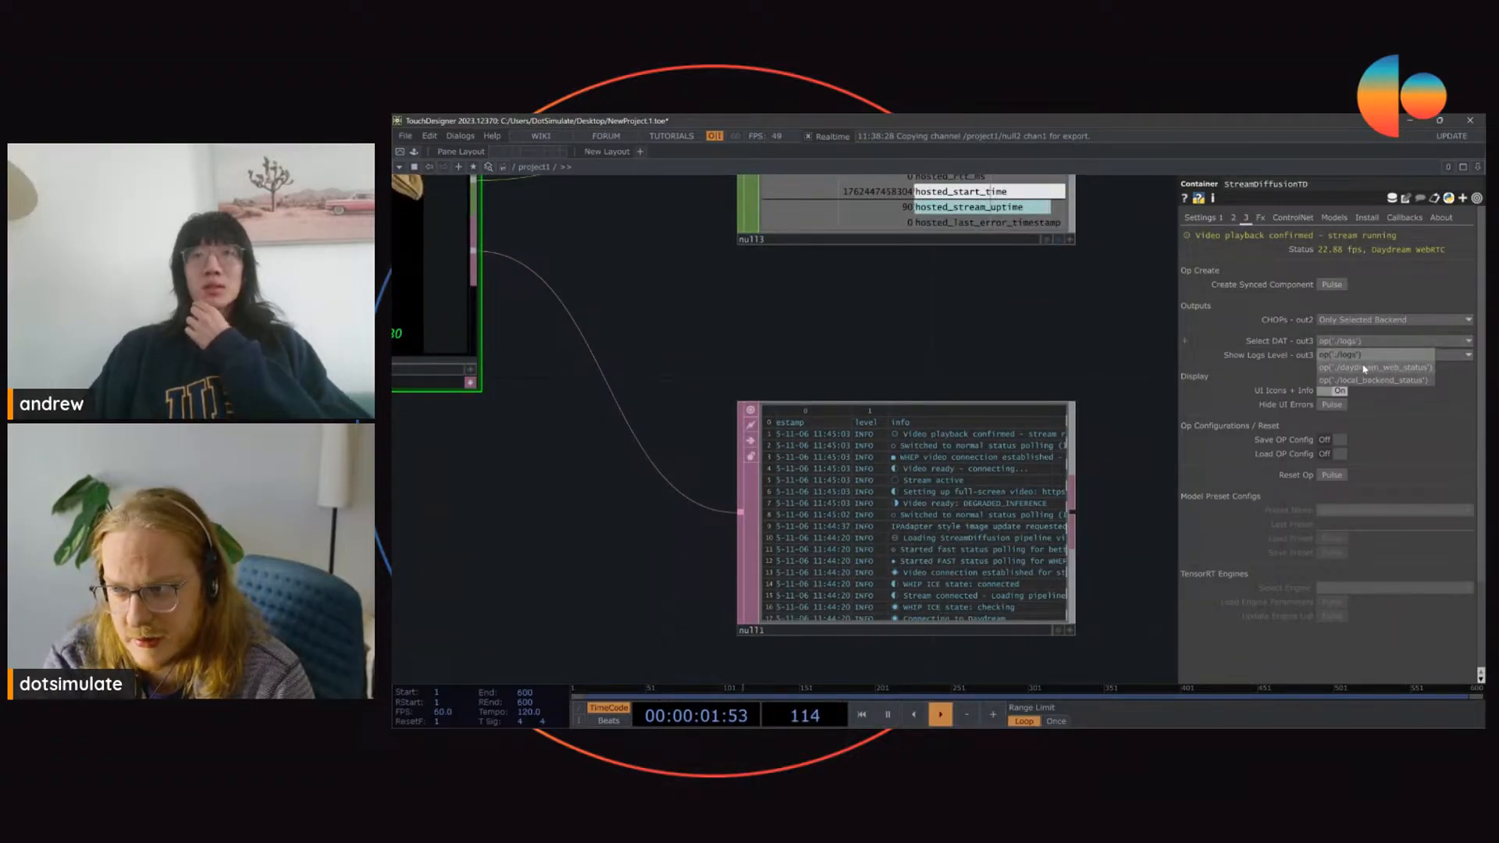
{"action": "left_click", "coordinate": [1372, 367]}
{"action": "scroll", "coordinate": [880, 563], "scroll_direction": "up", "scroll_amount": 4}
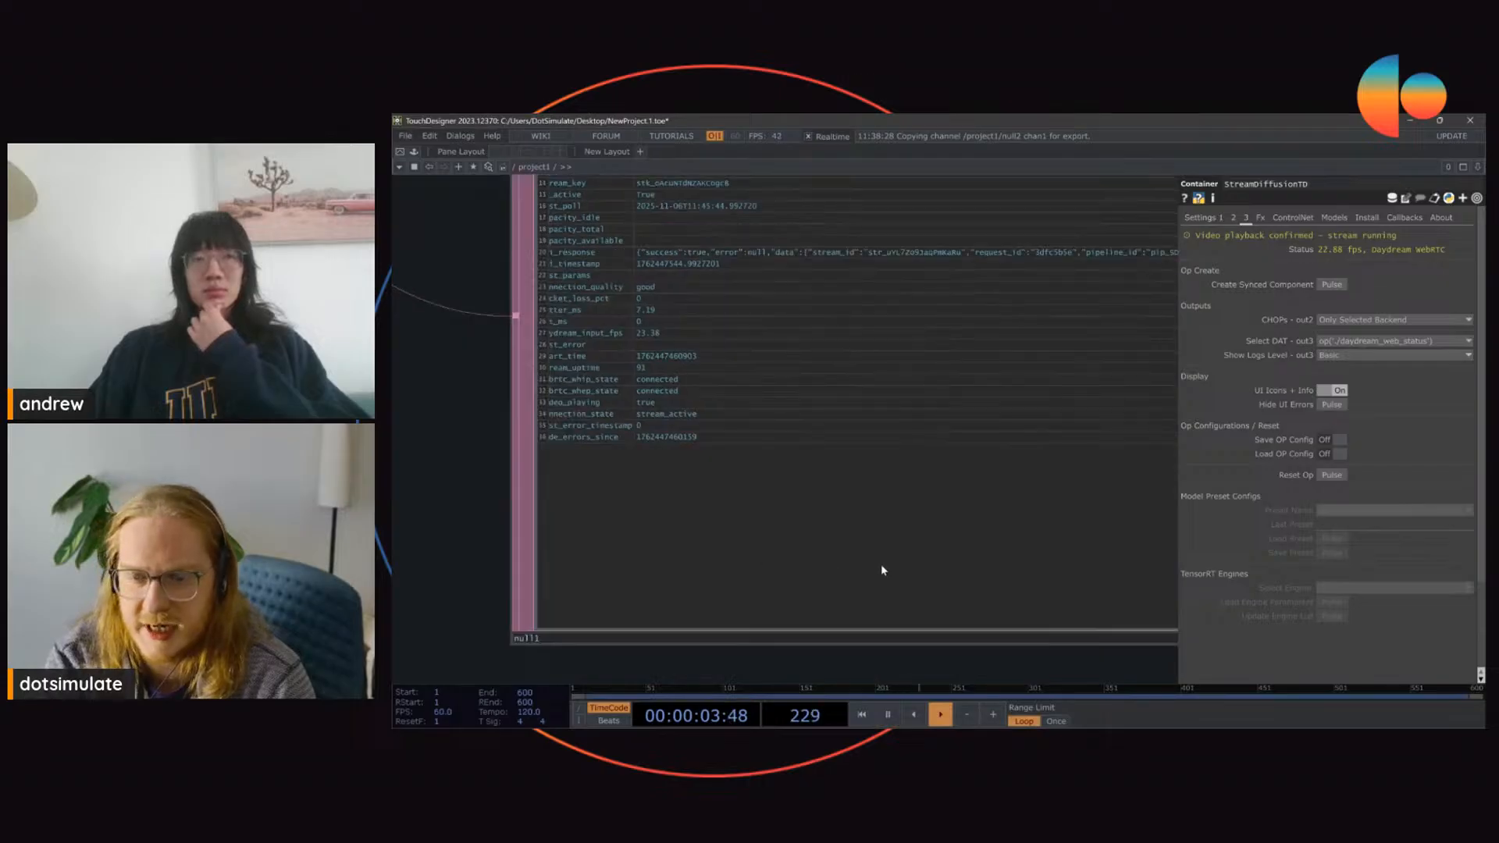
{"action": "scroll", "coordinate": [1017, 524], "scroll_direction": "down", "scroll_amount": 4}
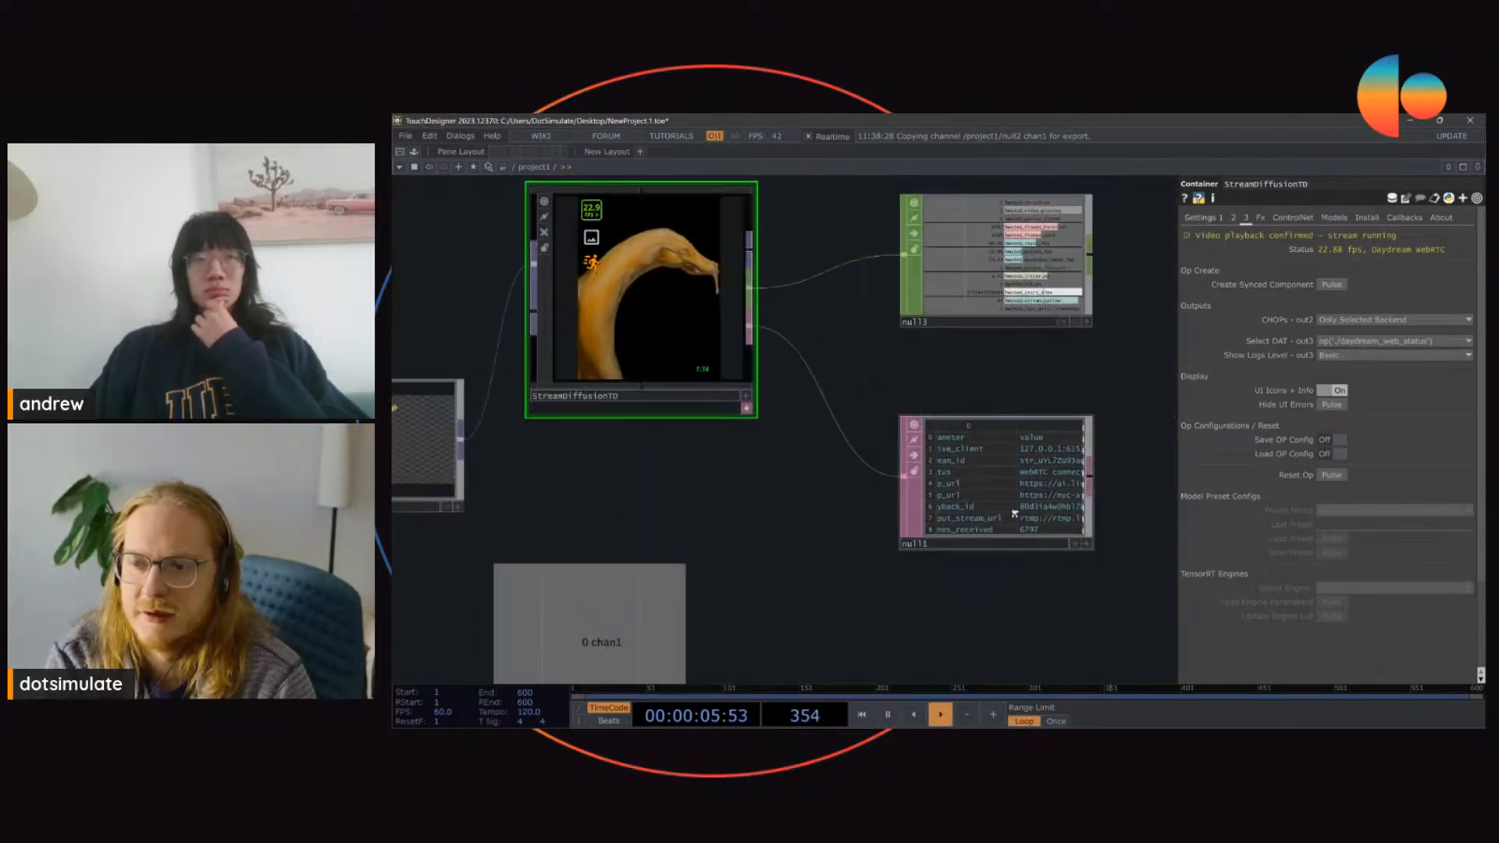
Step: Open null1's table in a separate viewer window and stop the stream from StreamDiffusionTD
{"action": "left_click", "coordinate": [1003, 452]}
{"action": "right_click", "coordinate": [1011, 437]}
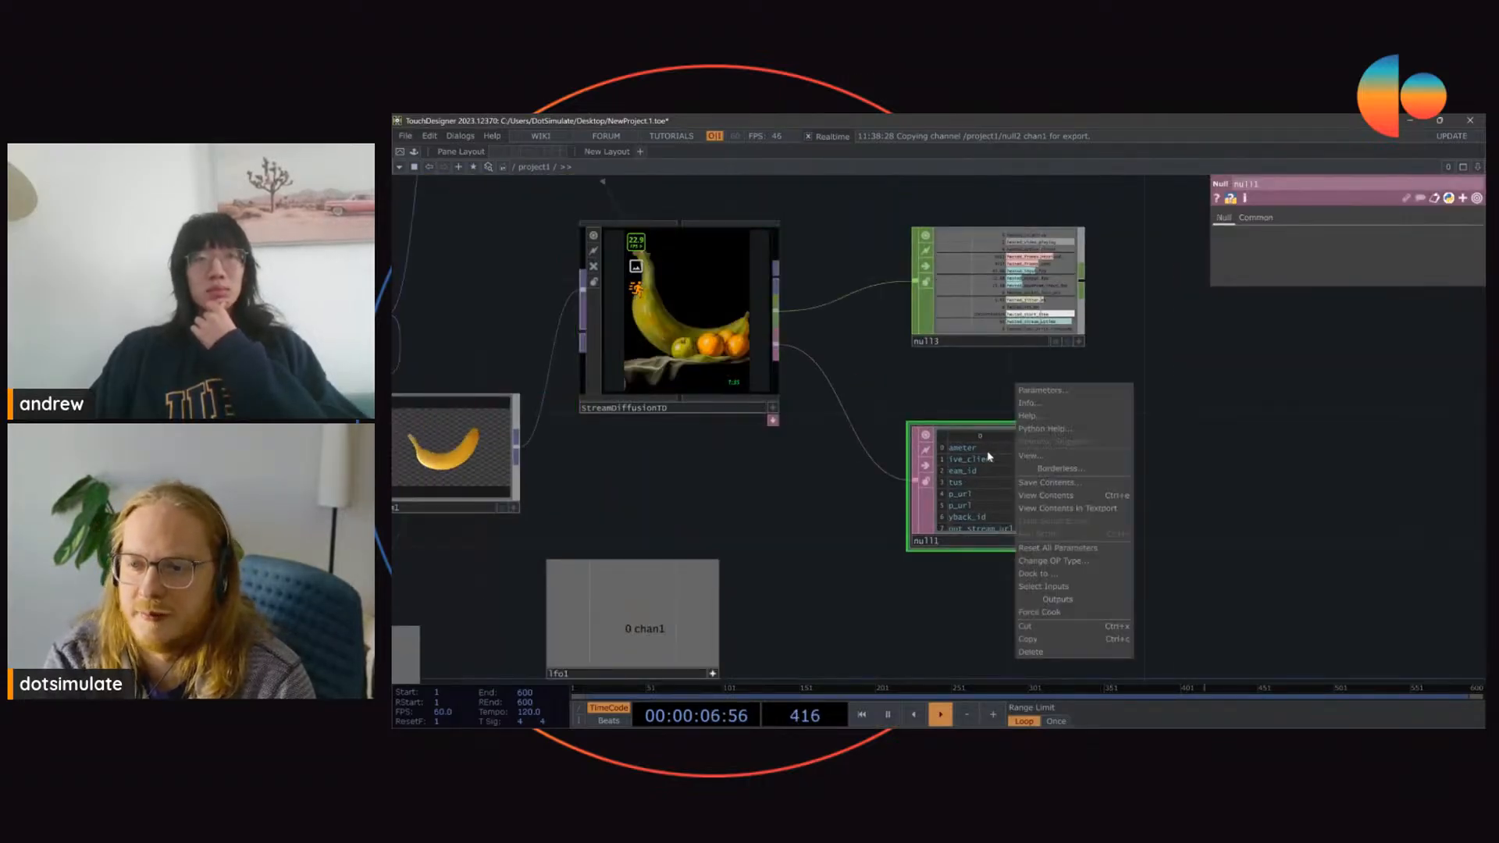
{"action": "left_click", "coordinate": [1031, 455]}
{"action": "left_click", "coordinate": [690, 308]}
{"action": "left_click", "coordinate": [1211, 219]}
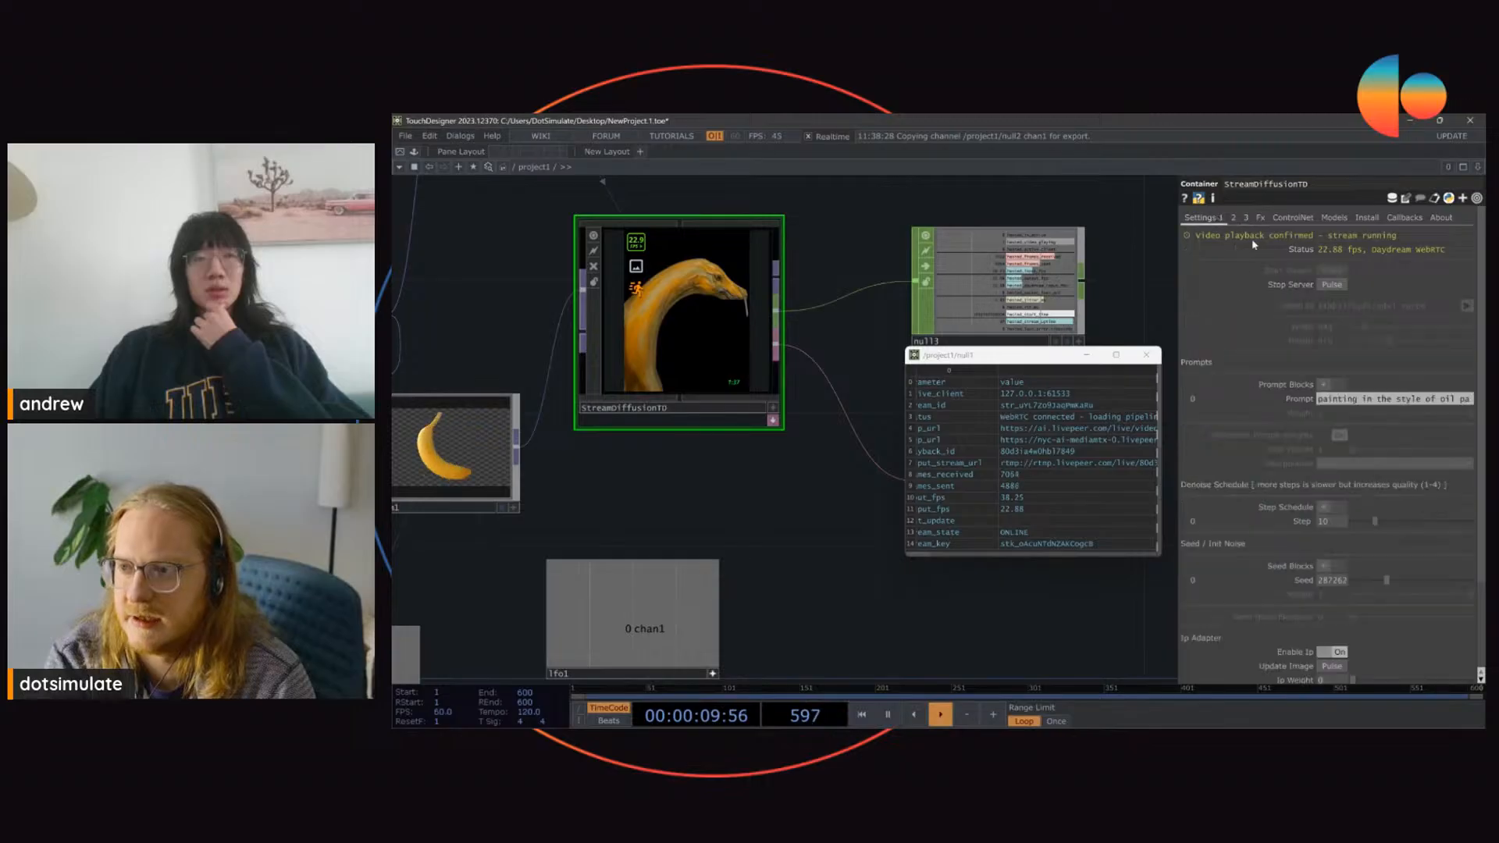
{"action": "left_click", "coordinate": [1333, 285]}
Step: Enlarge null1's viewer window to show every status row and start the stream again
{"action": "left_click_drag", "start_coordinate": [904, 345], "coordinate": [878, 345]}
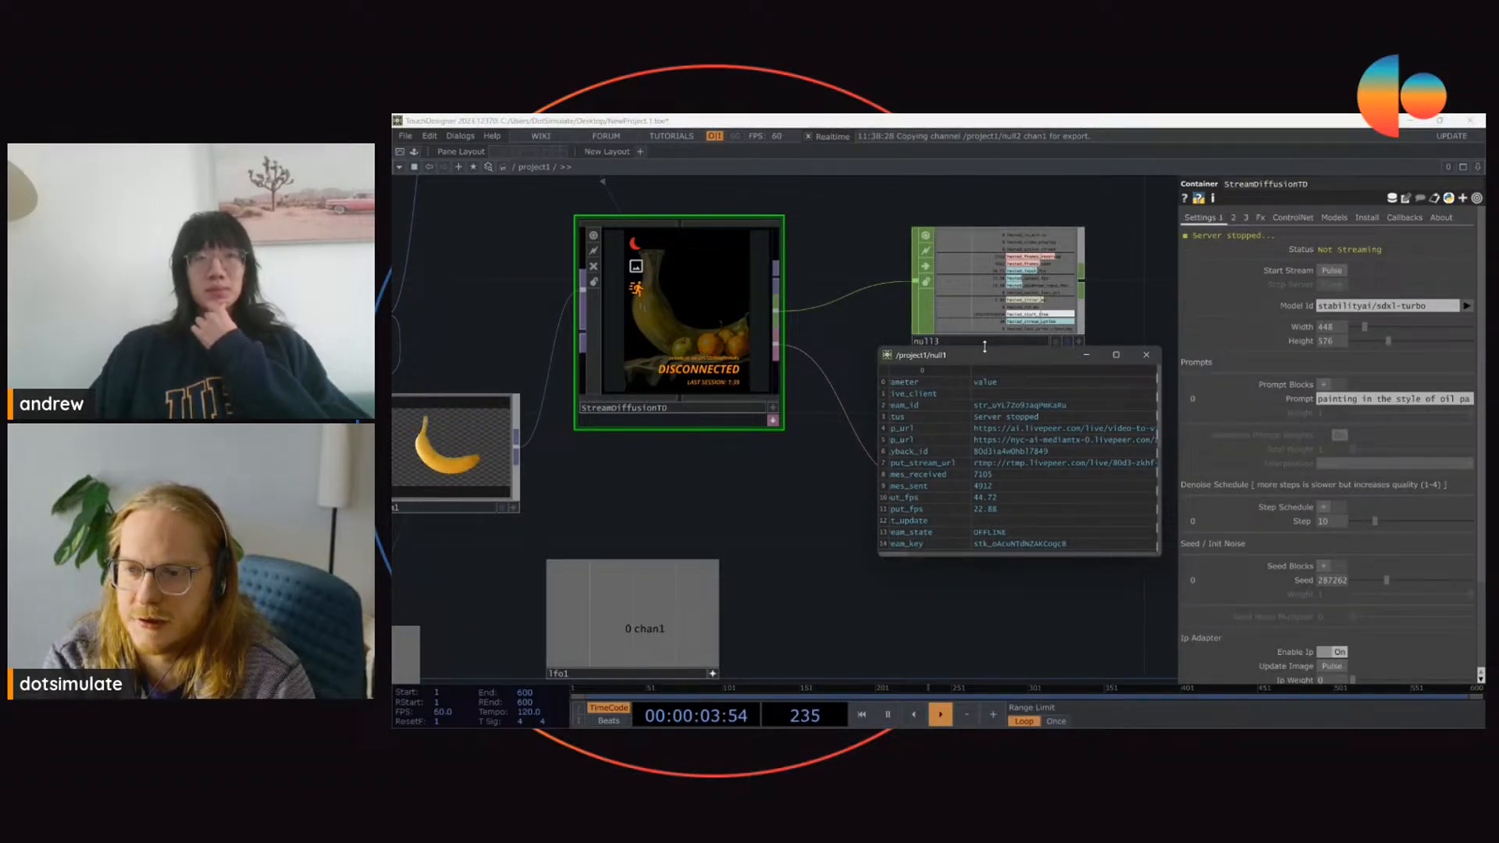
{"action": "left_click_drag", "start_coordinate": [984, 347], "coordinate": [984, 154]}
{"action": "left_click_drag", "start_coordinate": [979, 555], "coordinate": [985, 702]}
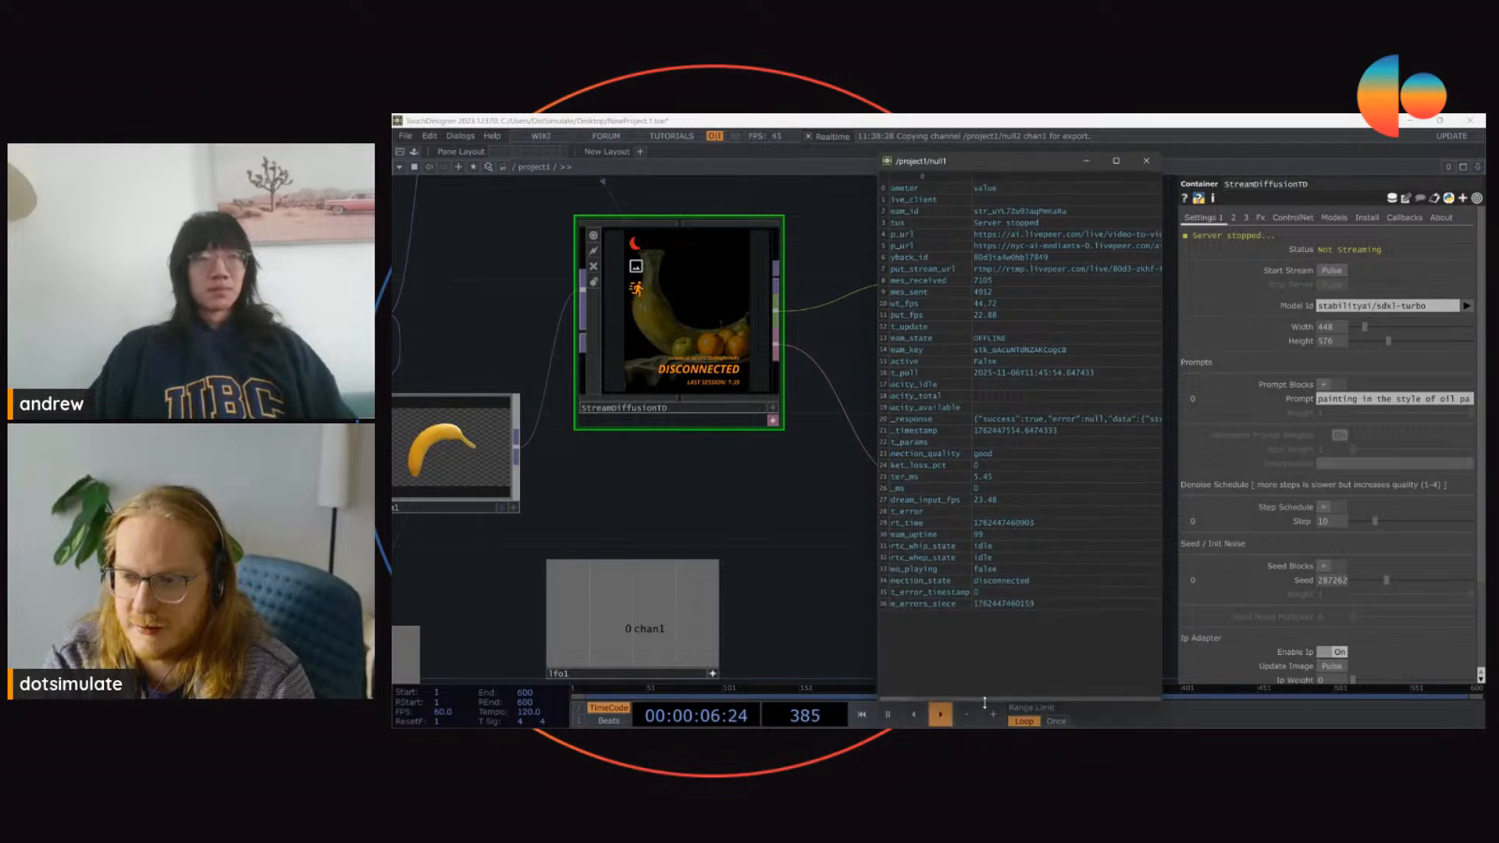
{"action": "left_click", "coordinate": [1333, 271]}
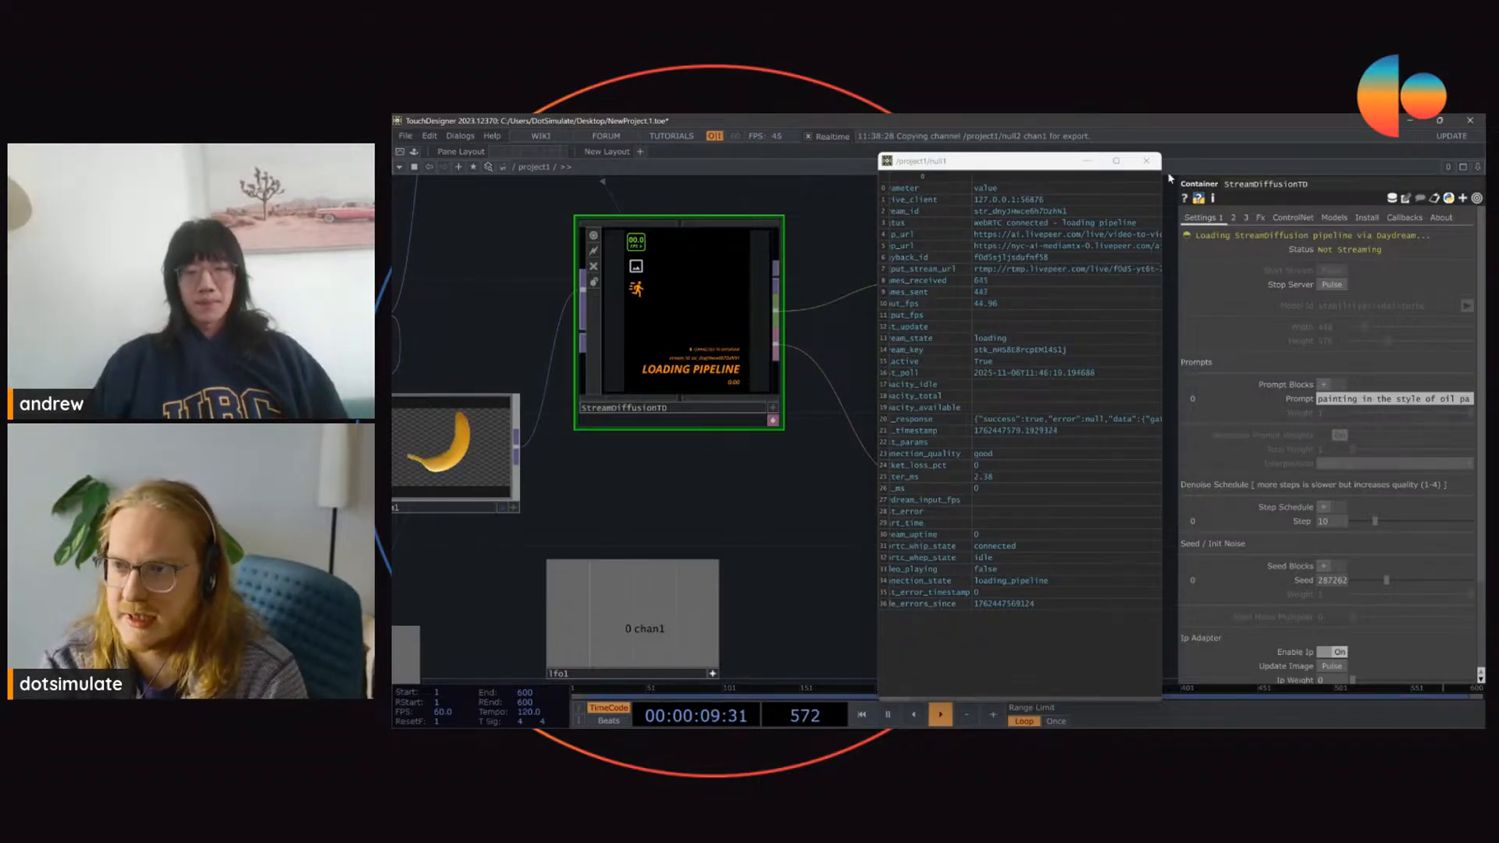
Step: Close null1's viewer window and set StreamDiffusionTD's DAT output back to op('./logs')
{"action": "left_click", "coordinate": [1146, 161]}
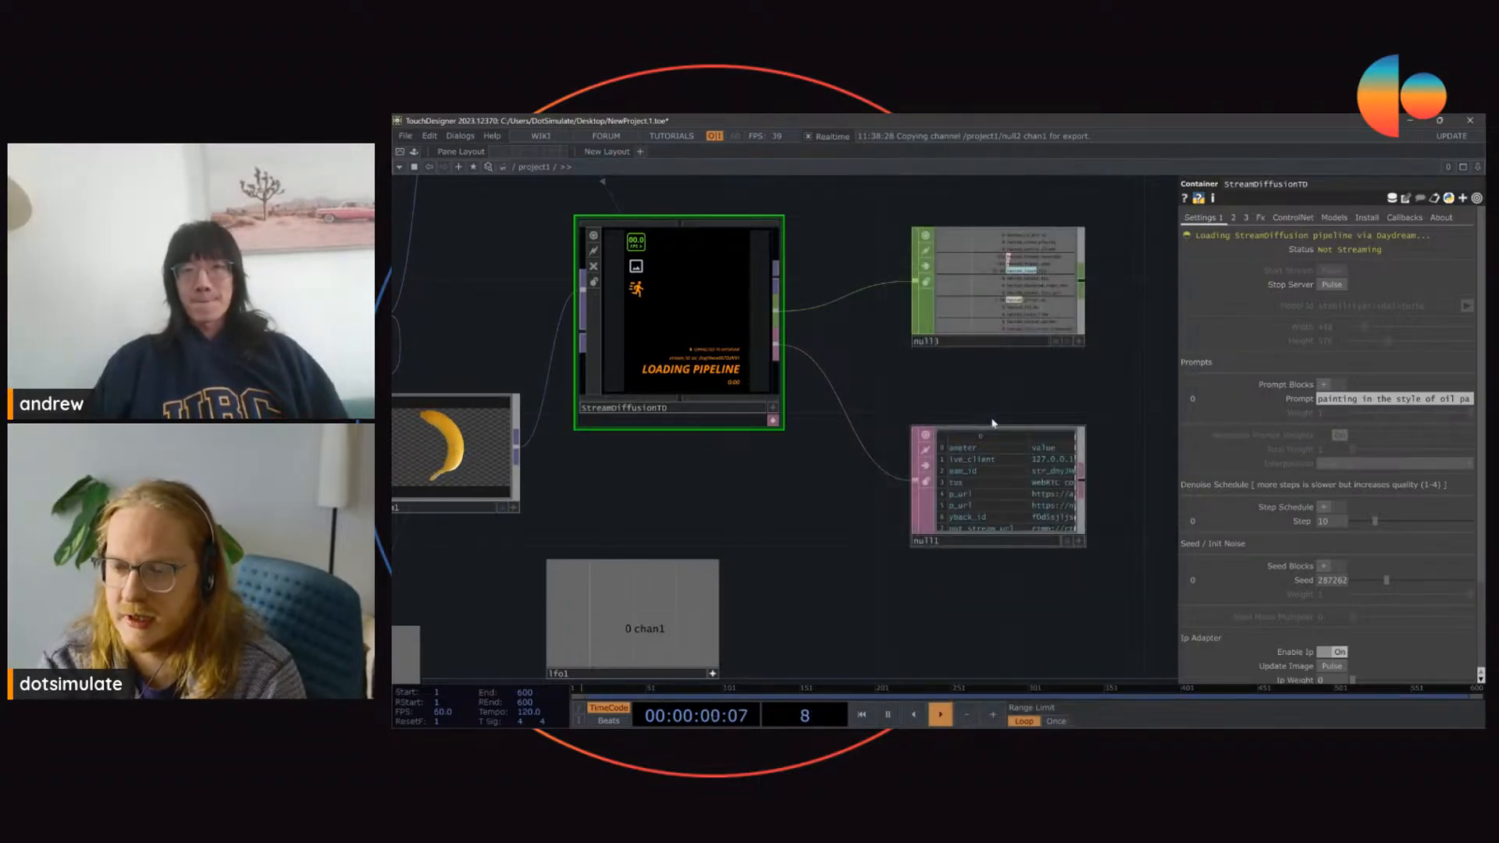
{"action": "left_click", "coordinate": [1246, 218]}
{"action": "left_click", "coordinate": [1338, 343]}
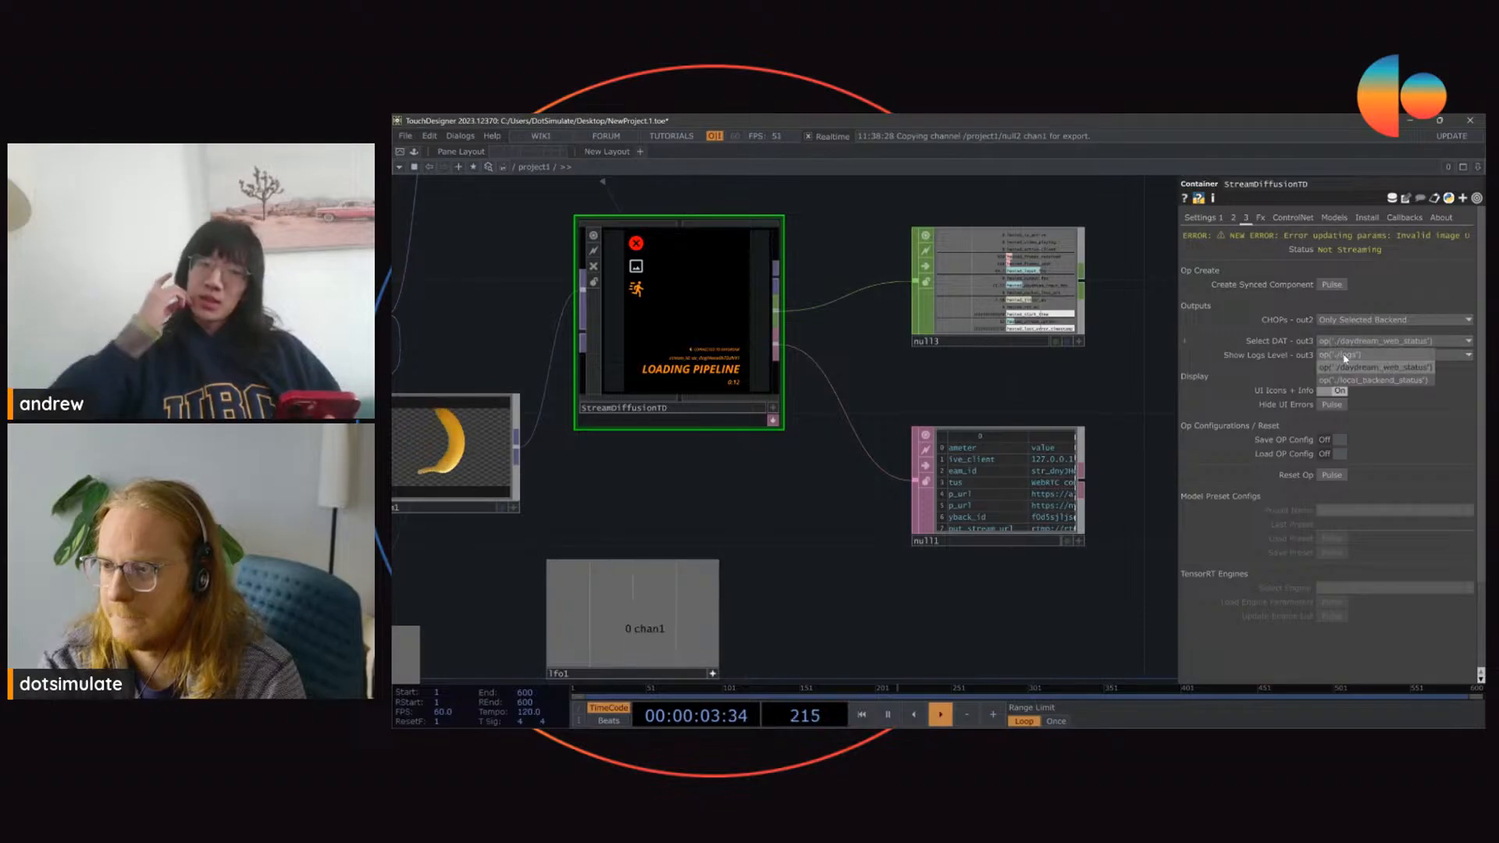
{"action": "left_click", "coordinate": [1346, 357]}
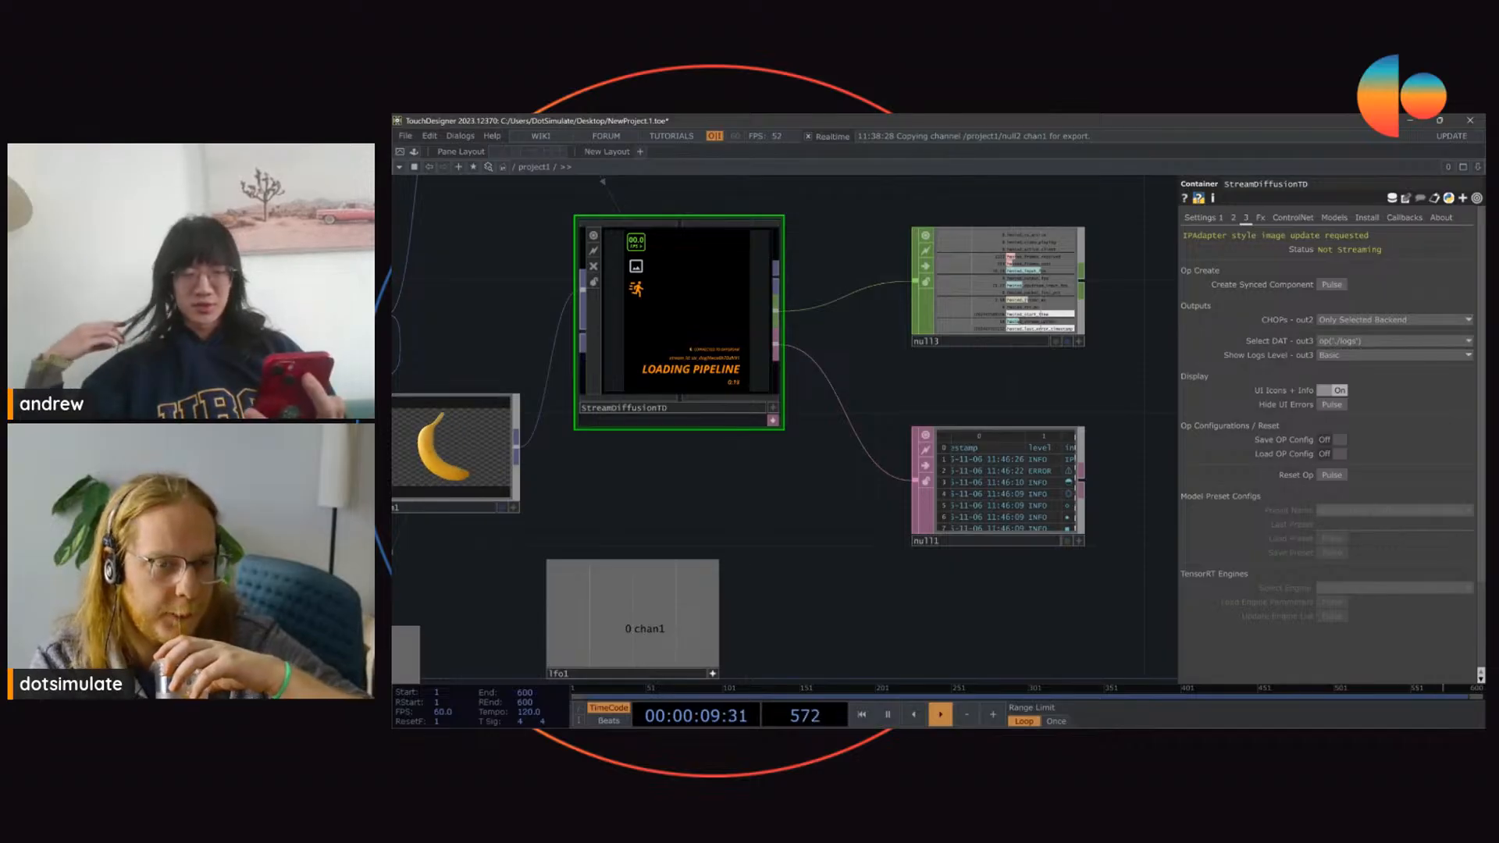
Step: Inspect StreamDiffusionTD's live output up close and return to the surrounding network
{"action": "left_click_drag", "start_coordinate": [541, 276], "coordinate": [626, 330]}
{"action": "scroll", "coordinate": [705, 281], "scroll_direction": "up", "scroll_amount": 5}
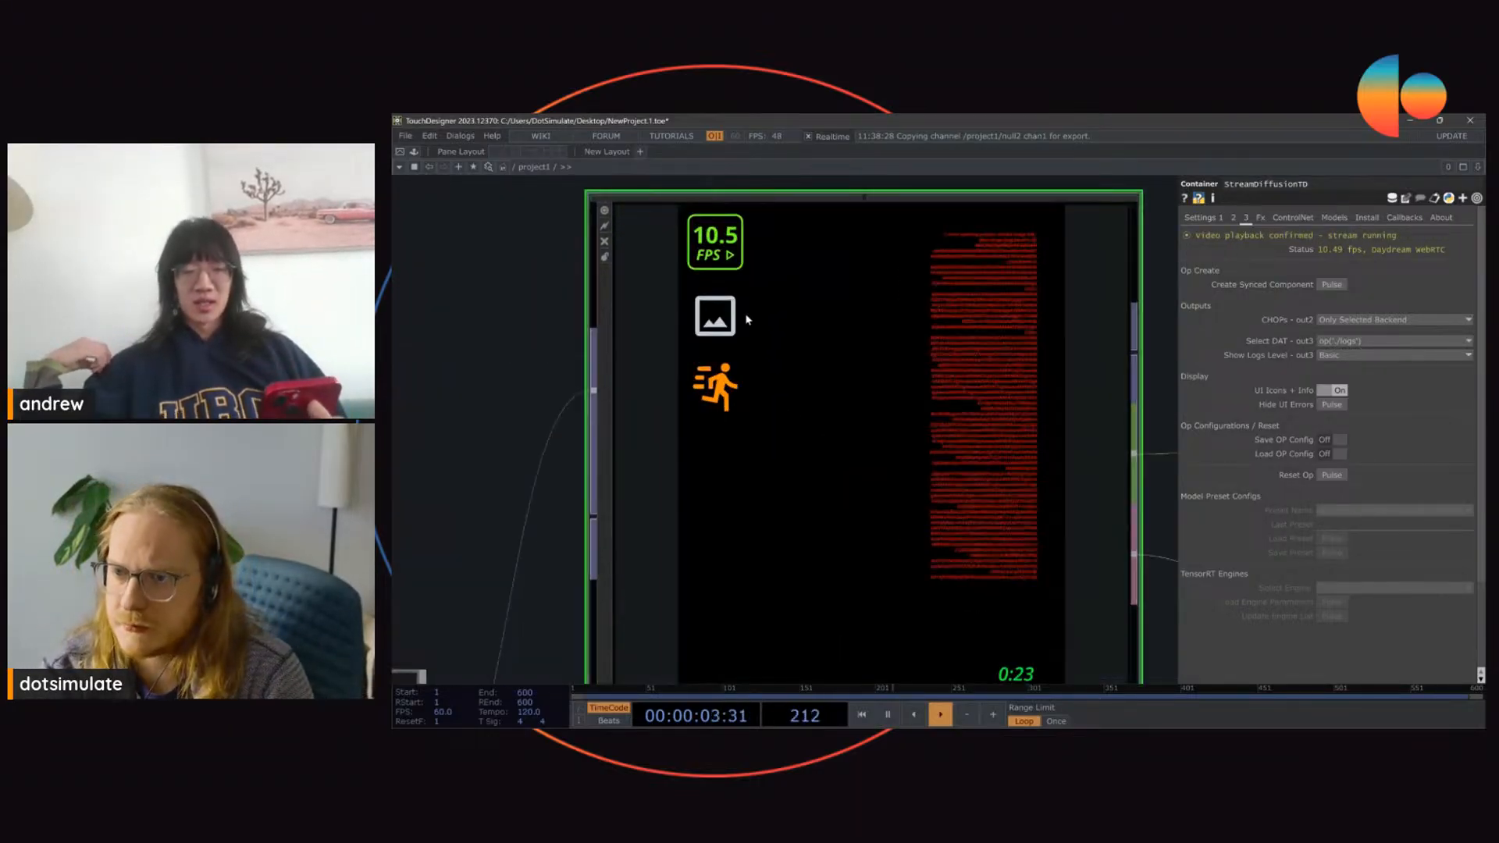
{"action": "scroll", "coordinate": [738, 313], "scroll_direction": "down", "scroll_amount": 3}
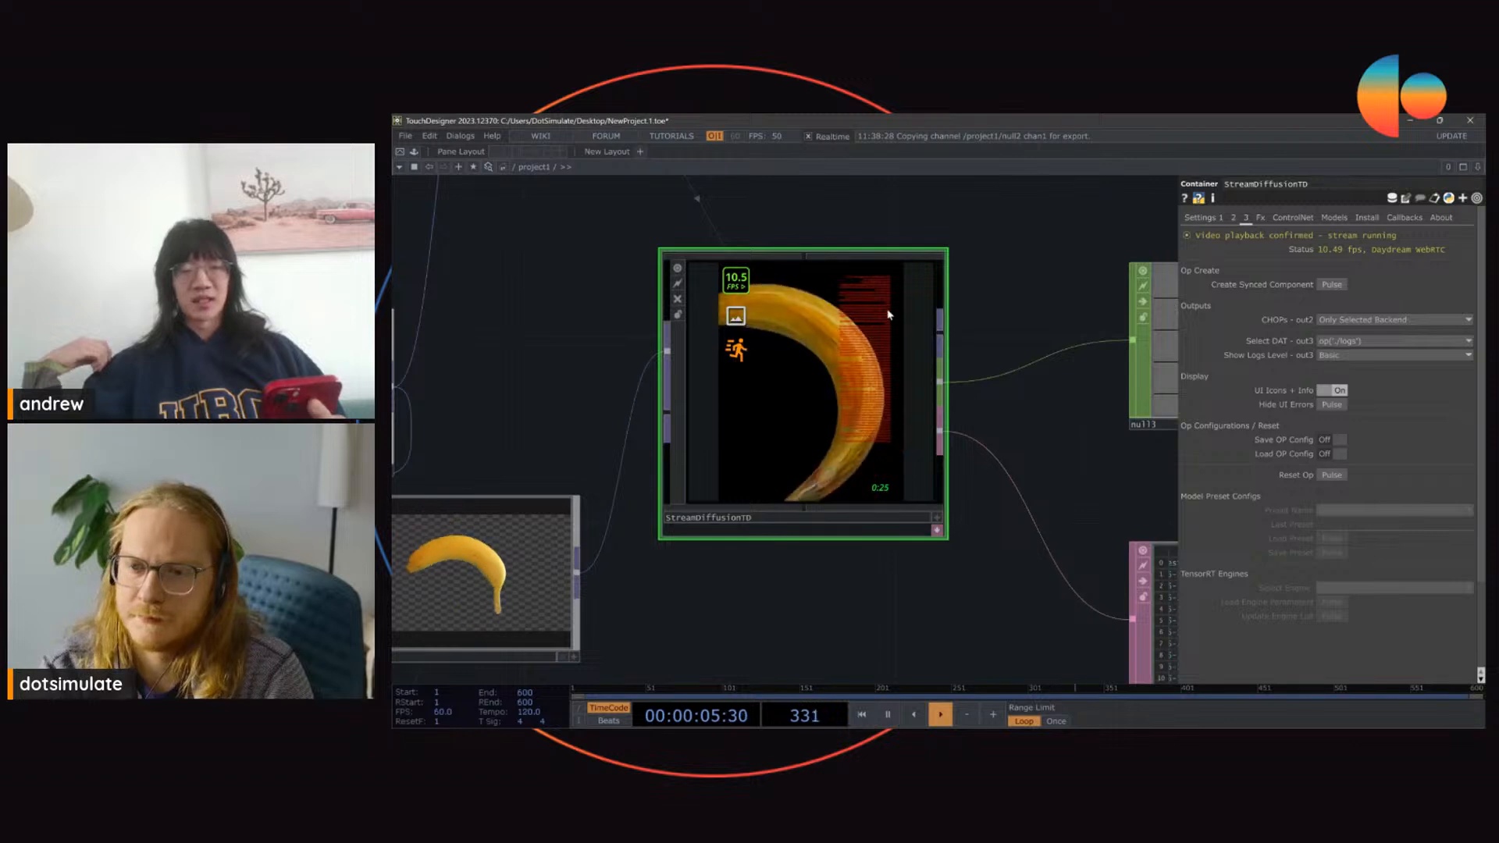
{"action": "scroll", "coordinate": [905, 237], "scroll_direction": "down", "scroll_amount": 2}
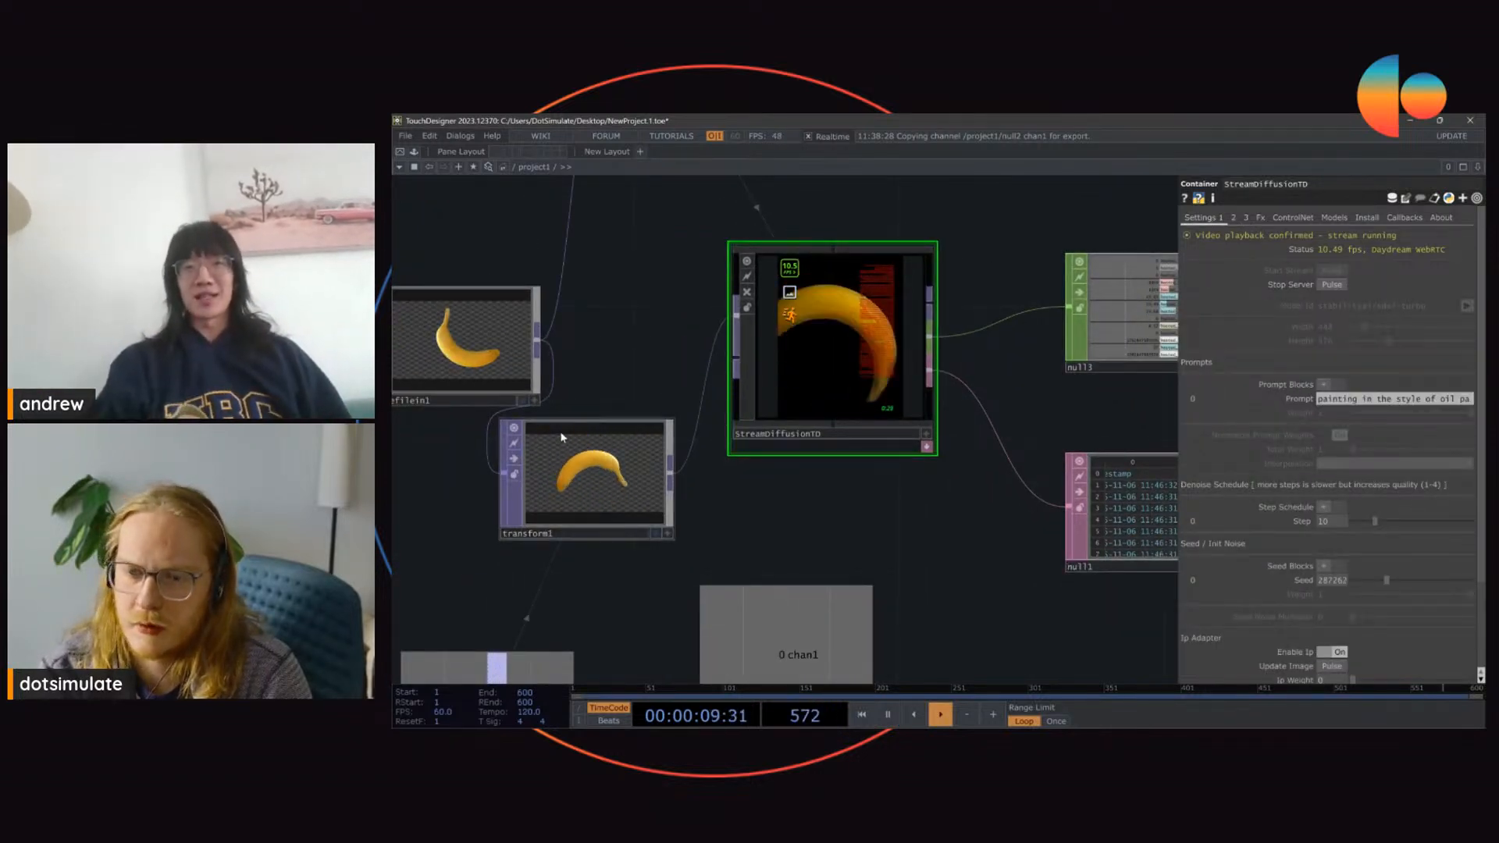
Step: Enter StreamDiffusionTD's internal network and examine the processing chain that starts at in1
{"action": "left_click", "coordinate": [593, 437]}
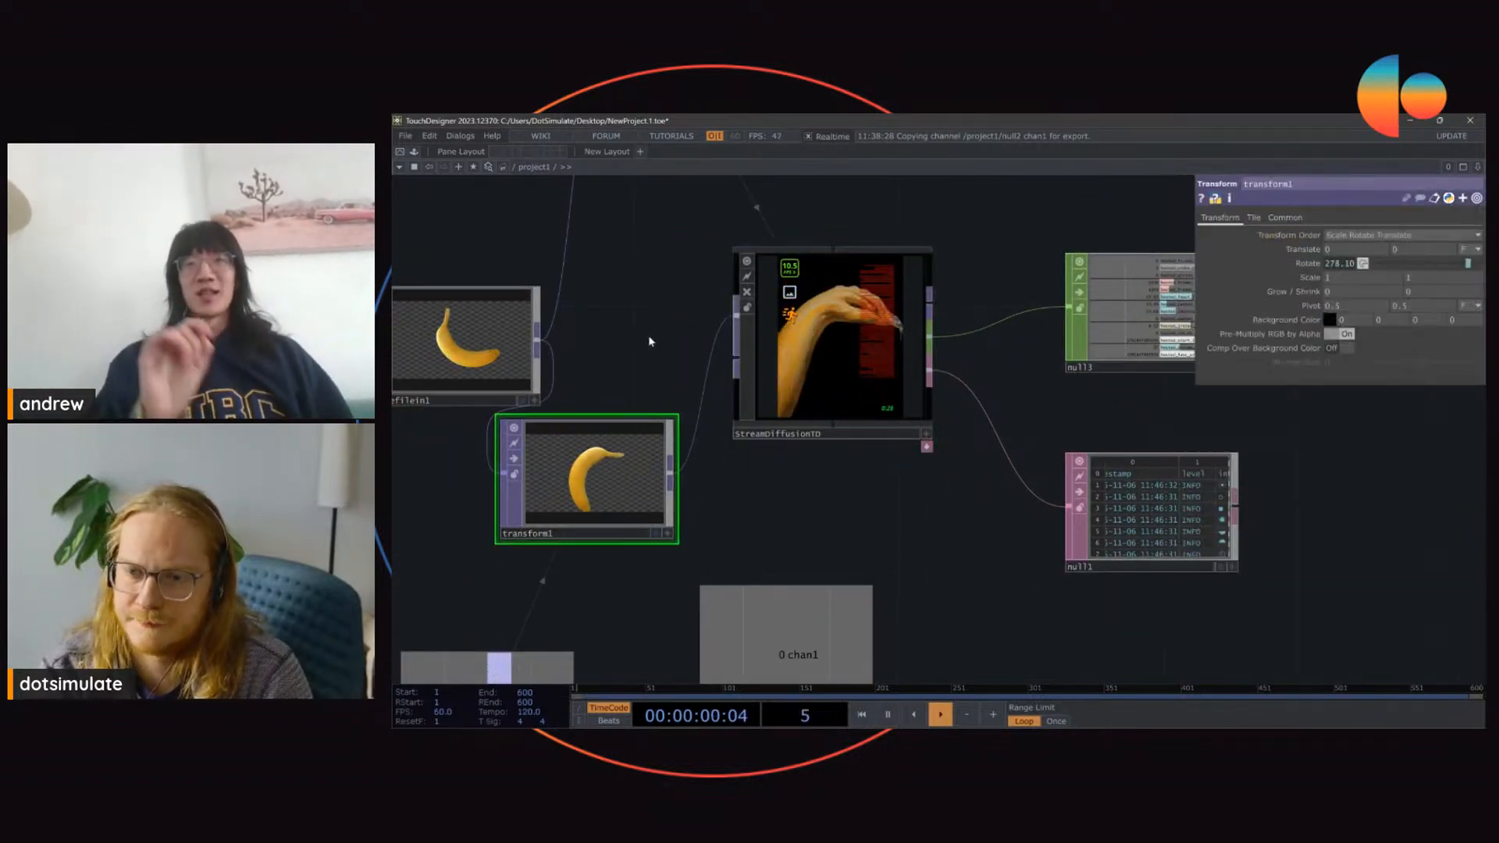
{"action": "left_click", "coordinate": [863, 344]}
{"action": "left_click_drag", "start_coordinate": [606, 317], "coordinate": [670, 320]}
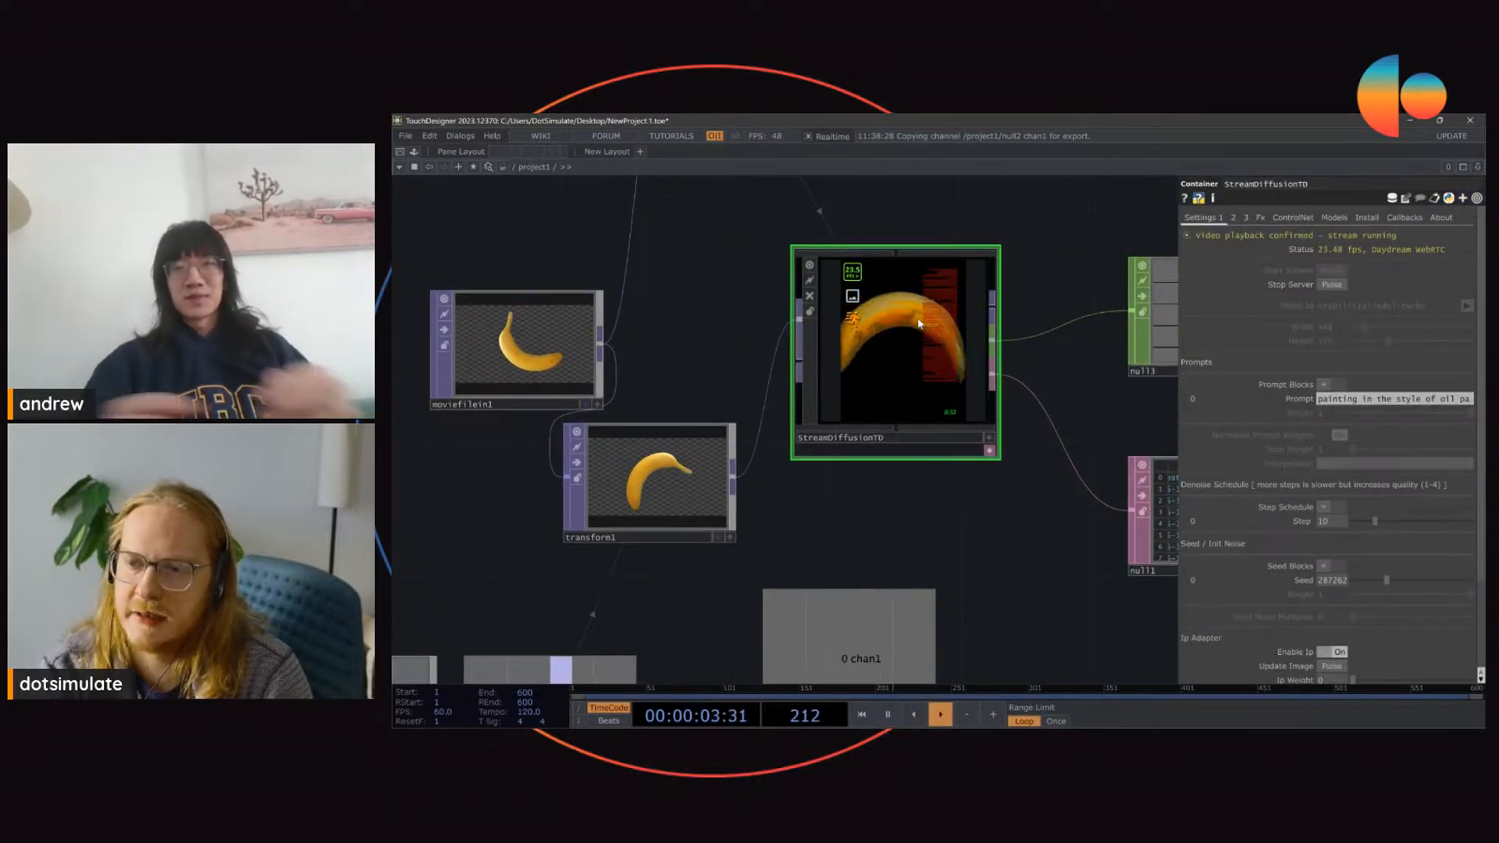
{"action": "key", "text": "i"}
{"action": "right_click_drag", "start_coordinate": [519, 238], "coordinate": [928, 567]}
{"action": "left_click", "coordinate": [868, 391]}
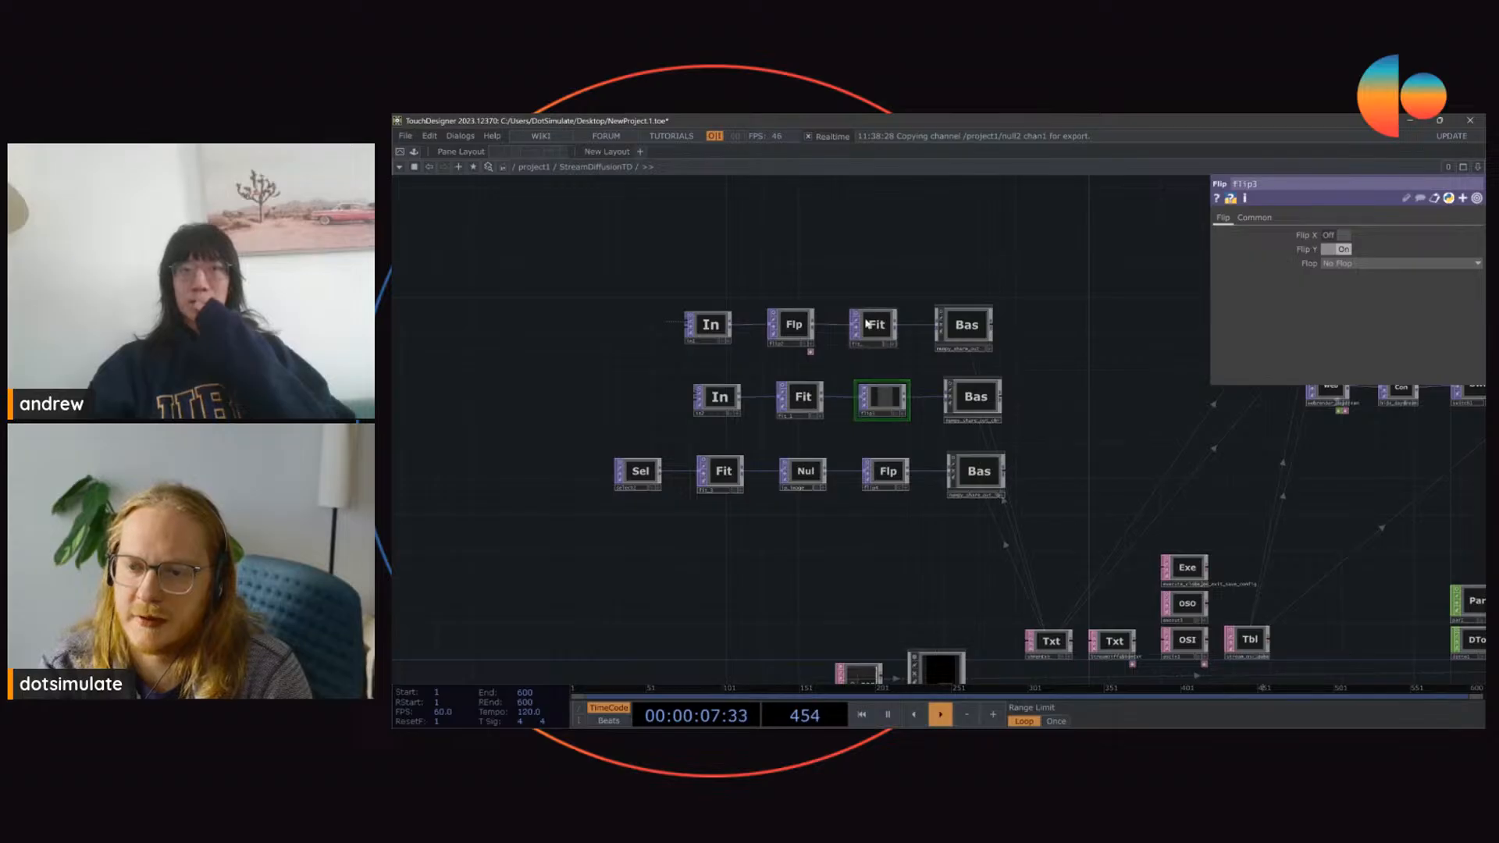
{"action": "right_click_drag", "start_coordinate": [875, 255], "coordinate": [555, 505]}
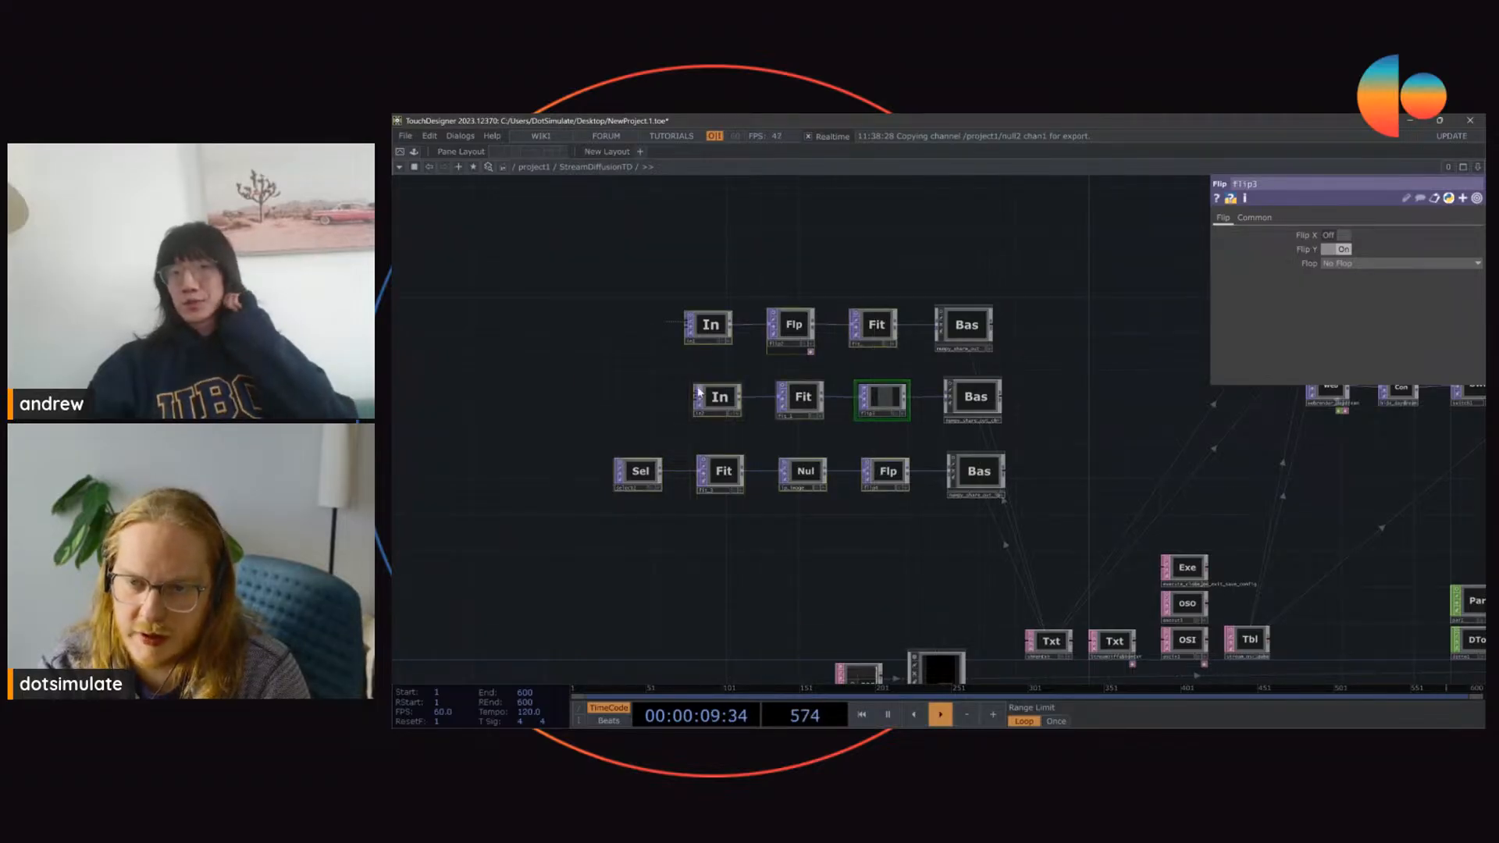
{"action": "scroll", "coordinate": [731, 309], "scroll_direction": "up", "scroll_amount": 4}
{"action": "right_click_drag", "start_coordinate": [690, 260], "coordinate": [1022, 354]}
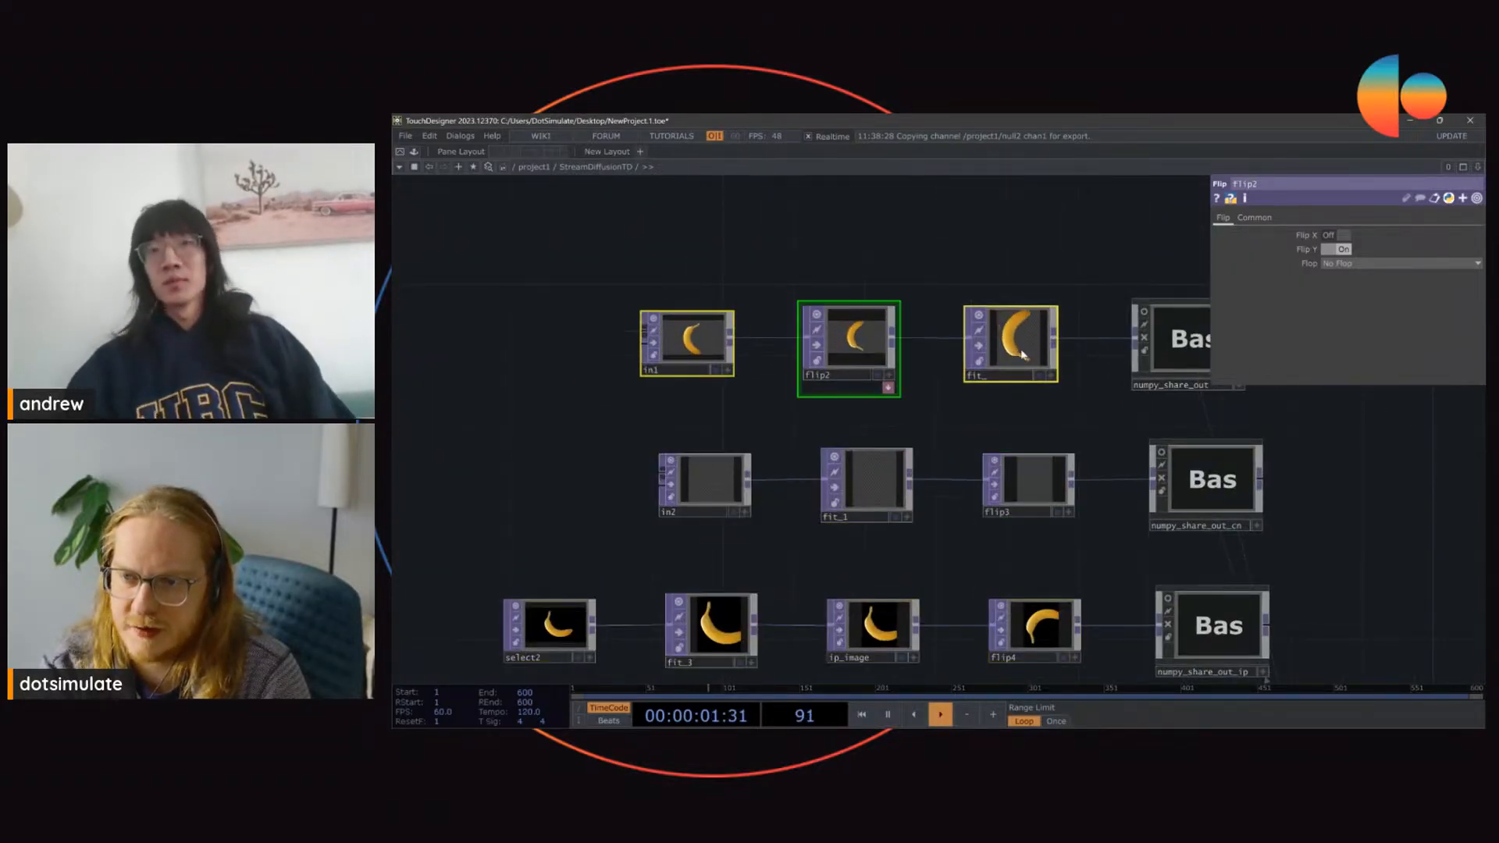
Step: Inspect the parameters of in1, flip2 and fit_ inside StreamDiffusionTD, and return to the project network
{"action": "left_click", "coordinate": [708, 322]}
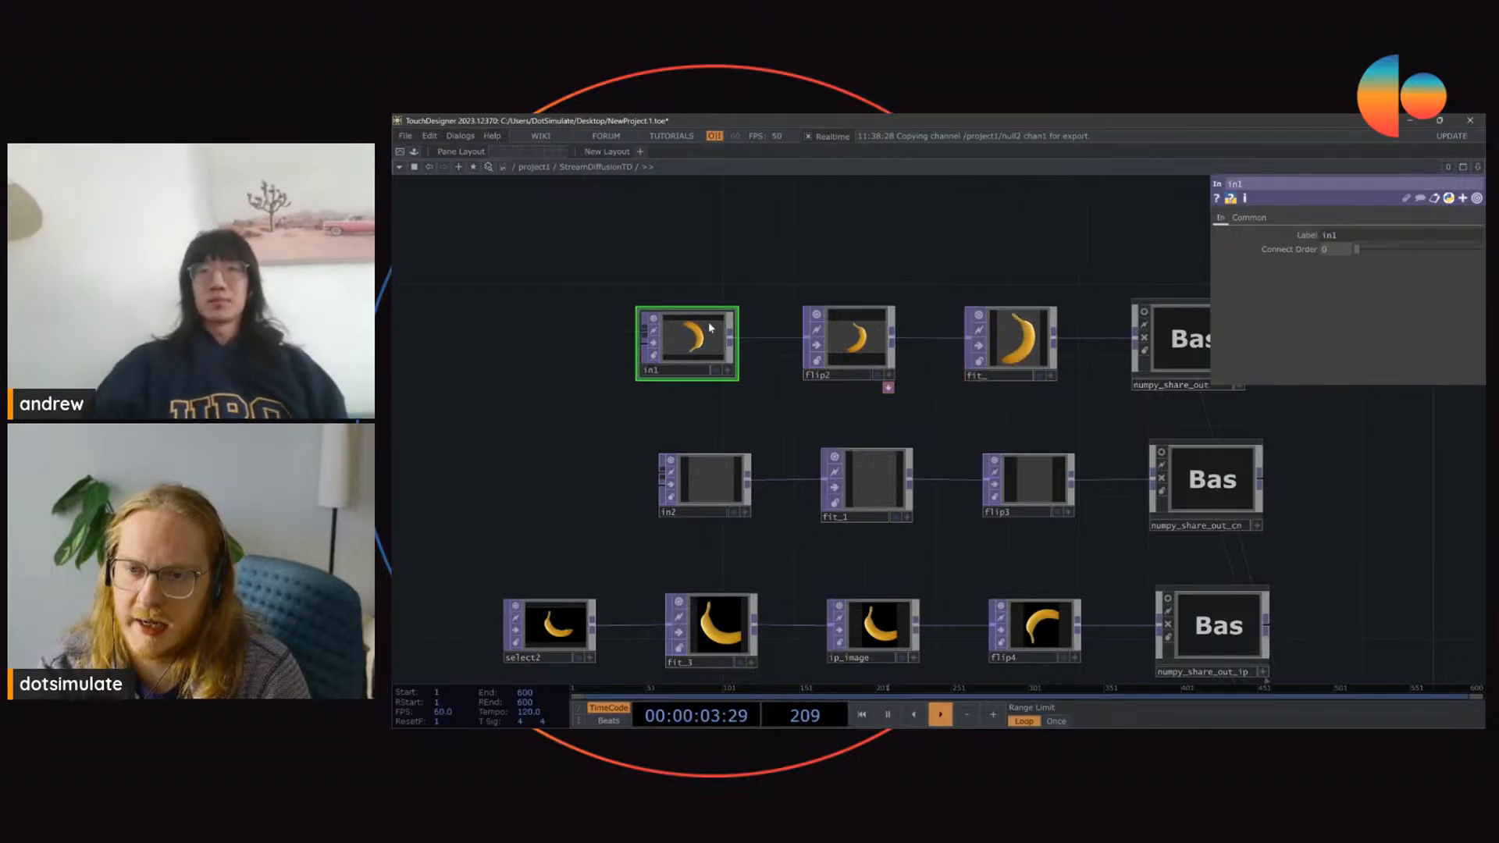
{"action": "scroll", "coordinate": [1027, 336], "scroll_direction": "up", "scroll_amount": 4}
{"action": "left_click", "coordinate": [1027, 342]}
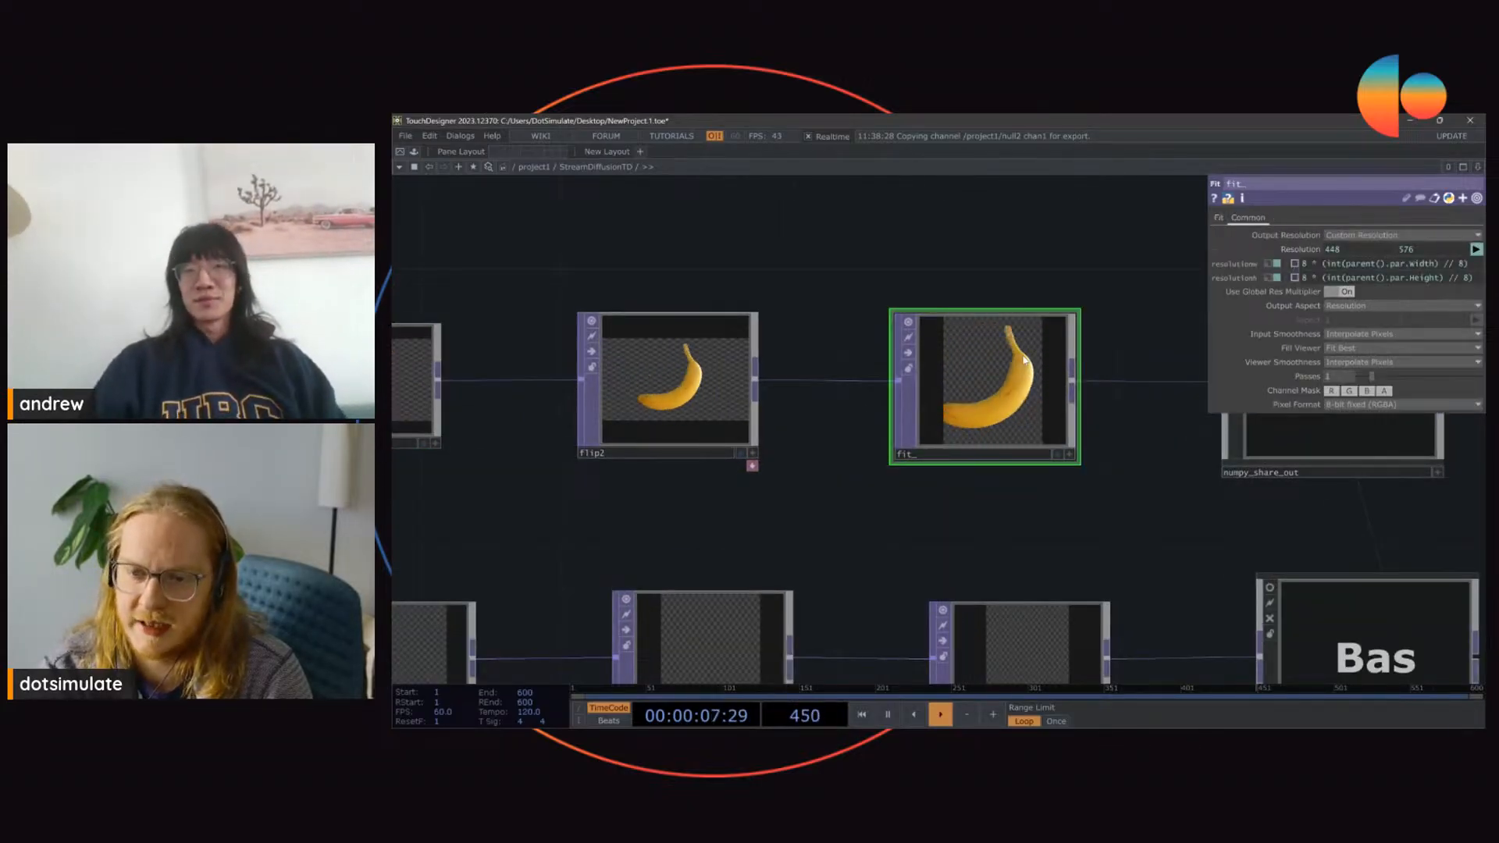
{"action": "scroll", "coordinate": [1022, 354], "scroll_direction": "down", "scroll_amount": 2}
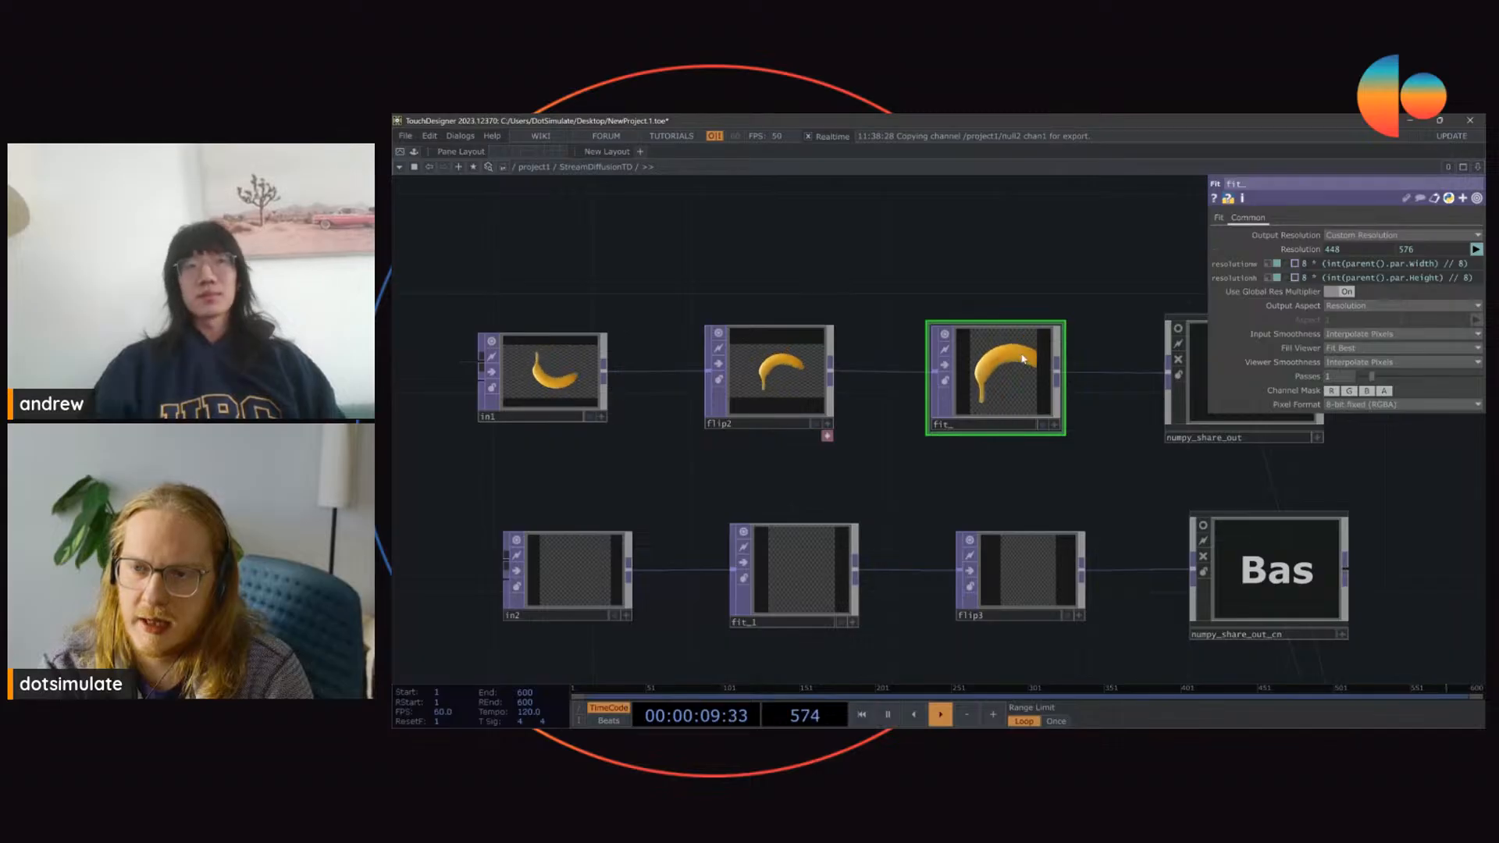
{"action": "left_click", "coordinate": [766, 364]}
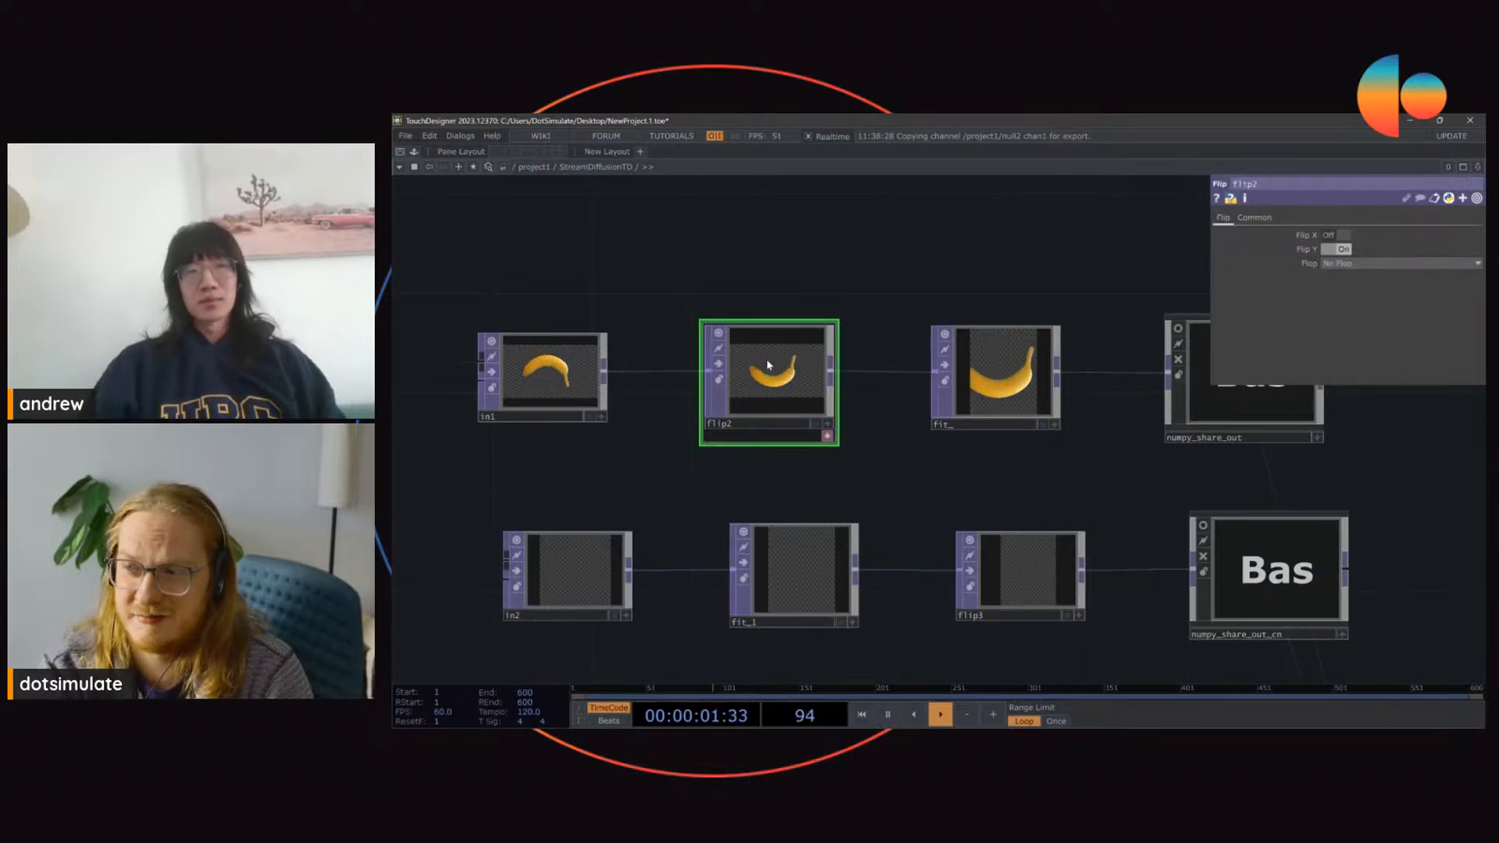
{"action": "left_click", "coordinate": [993, 383]}
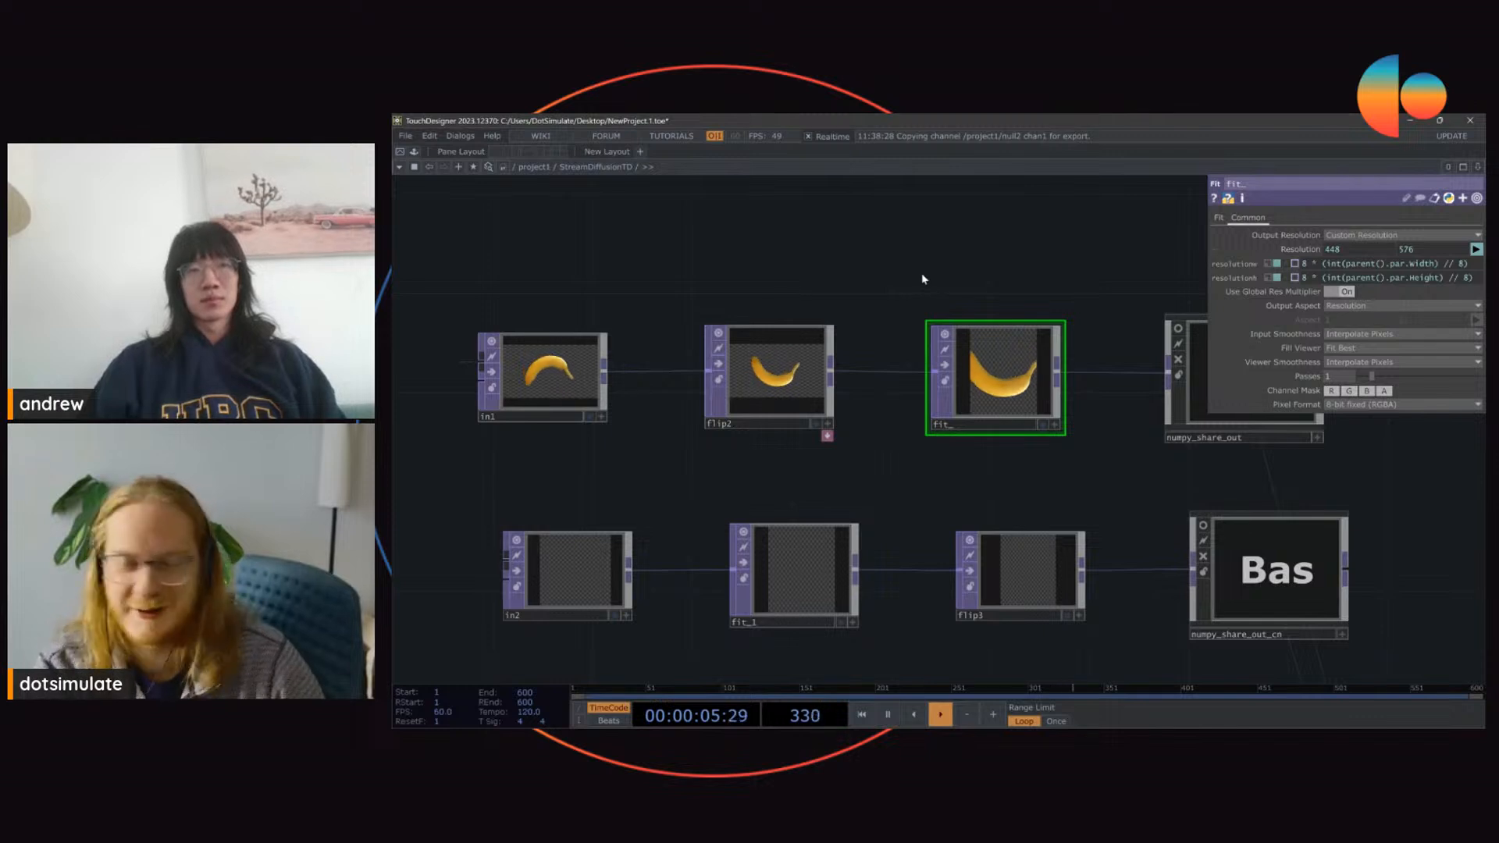
{"action": "key", "text": "u"}
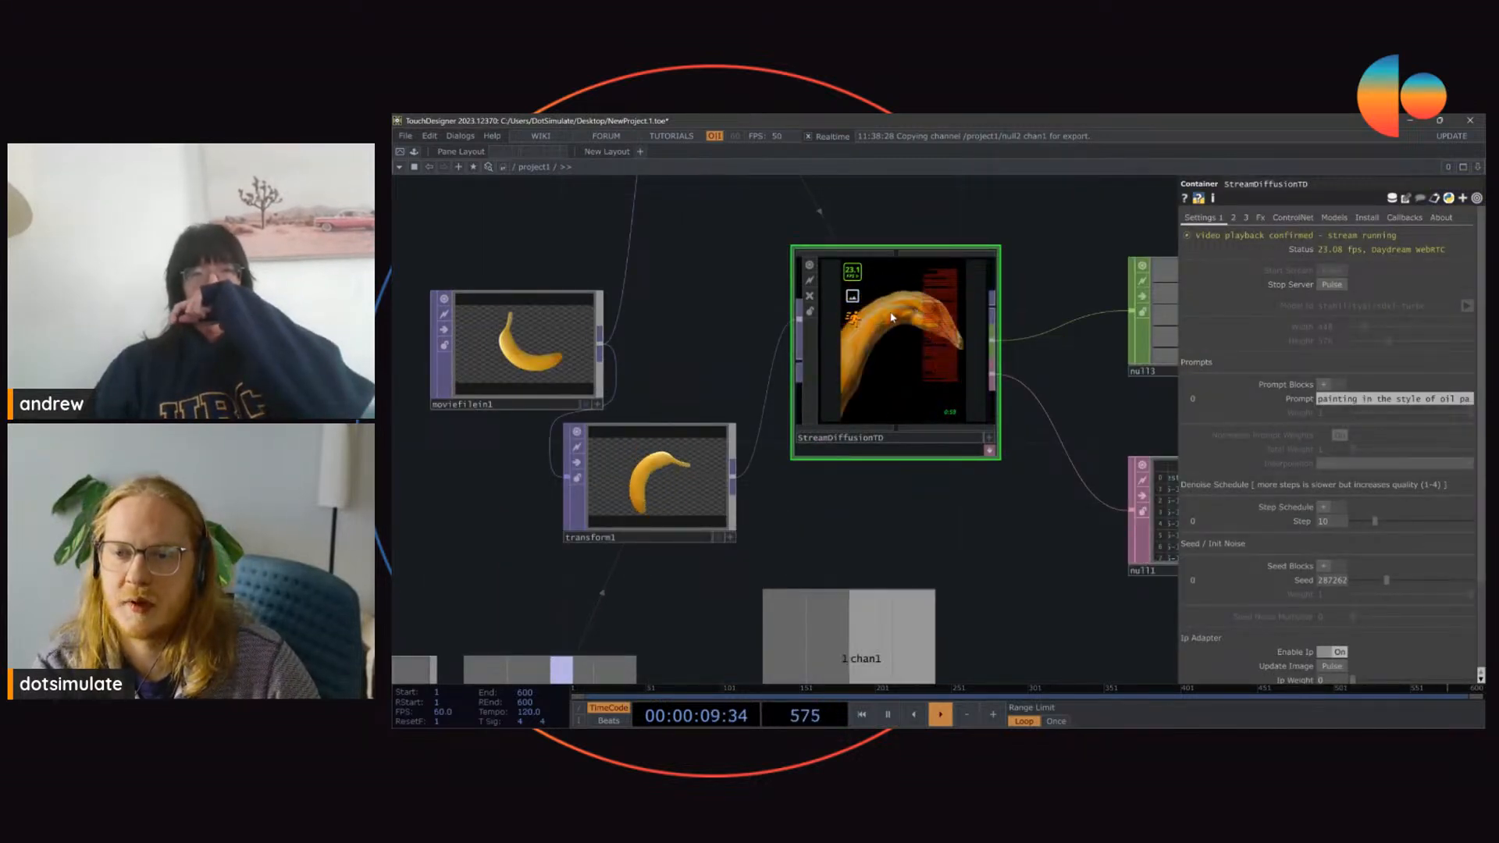
Step: Add a Fit TOP below lfo1, fed by transform1's output
{"action": "scroll", "coordinate": [867, 351], "scroll_direction": "down", "scroll_amount": 3}
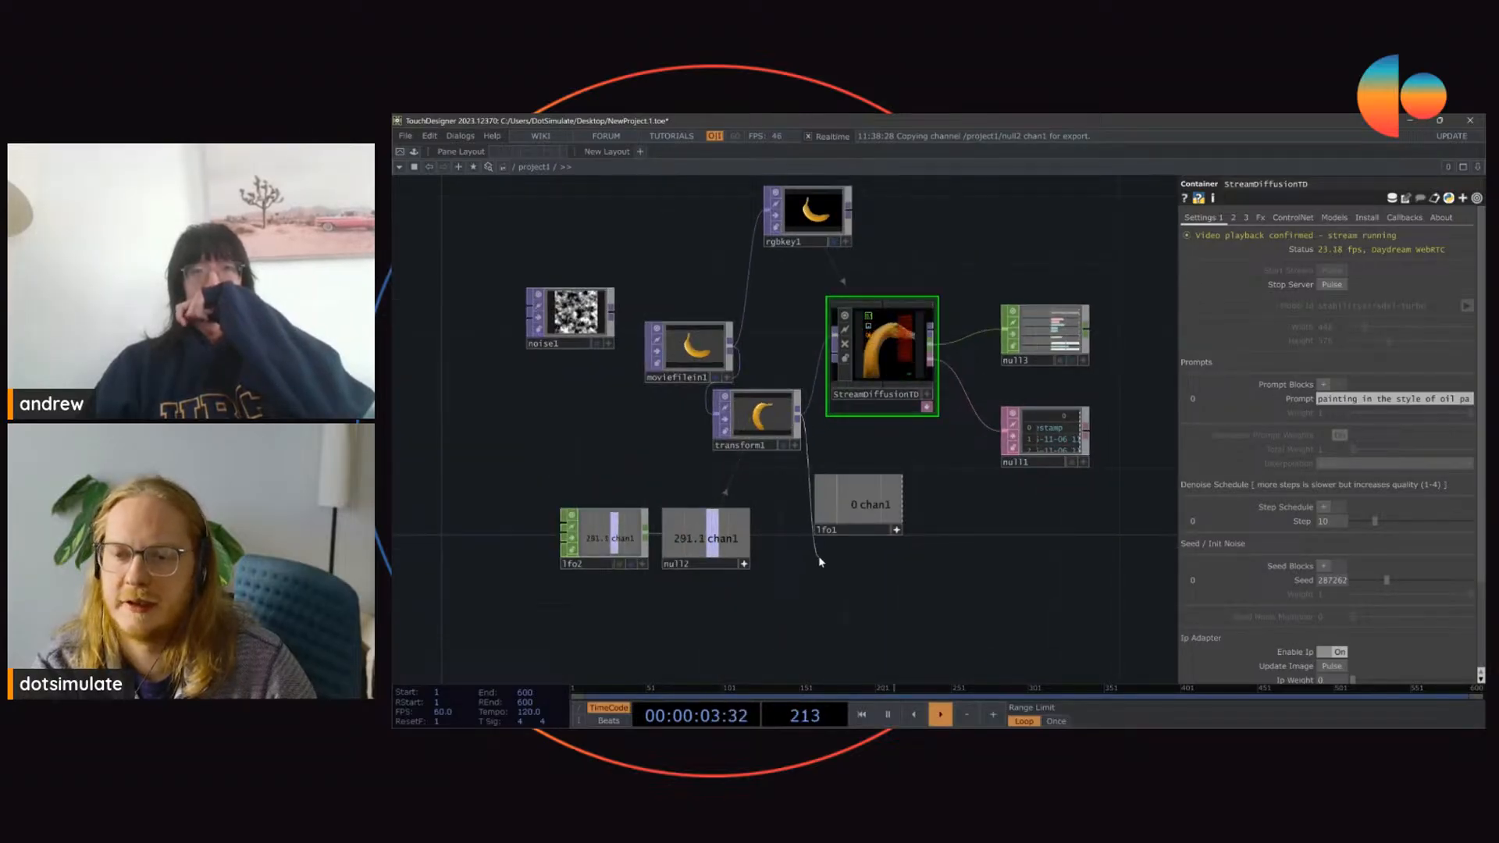
{"action": "key", "text": "Tab"}
{"action": "type", "text": "fiut"}
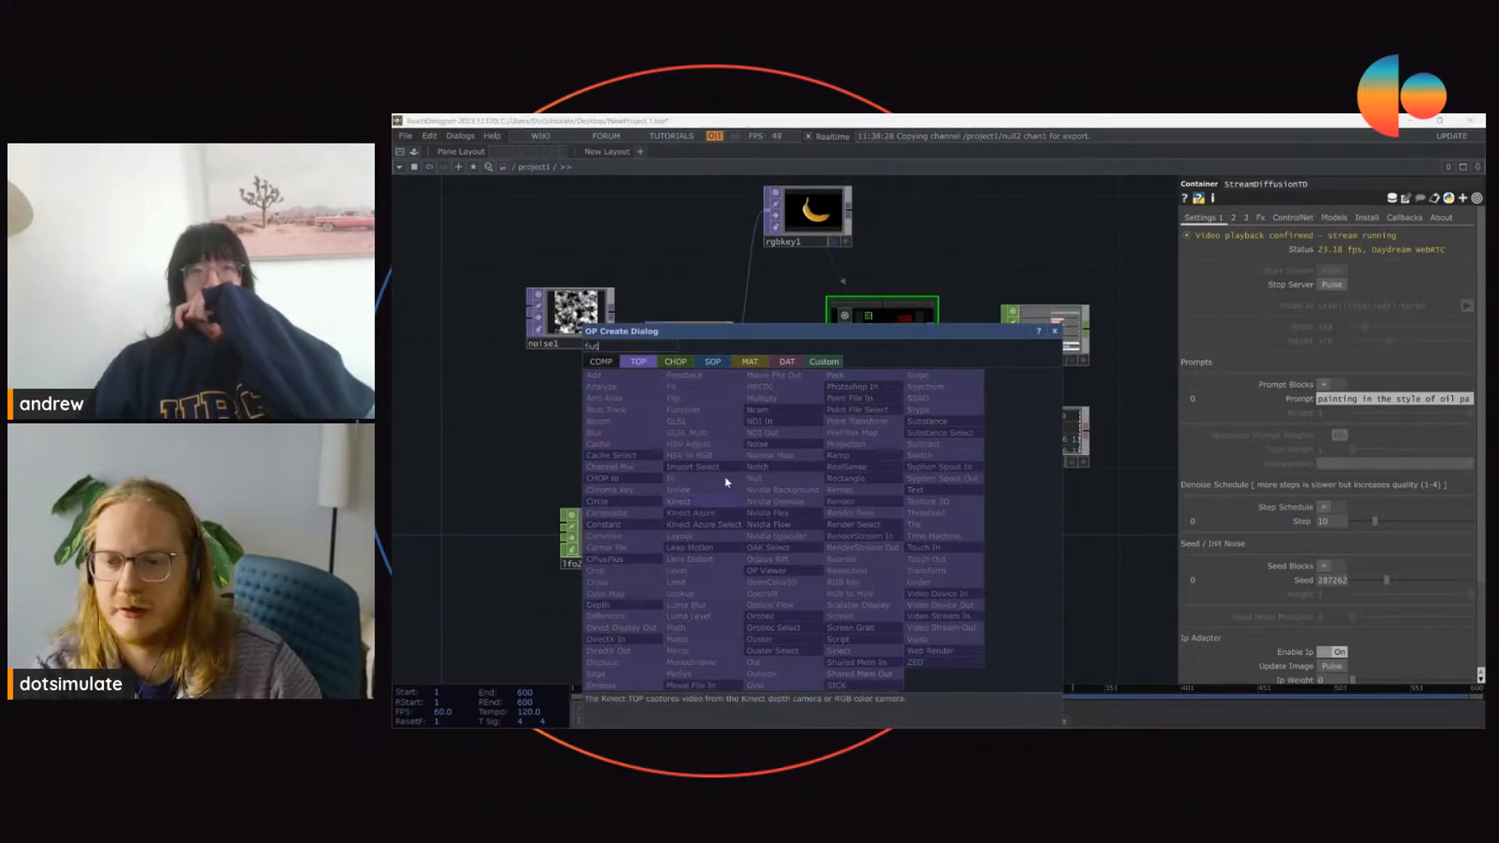
{"action": "key", "text": "BackSpace"}
{"action": "key", "text": "BackSpace"}
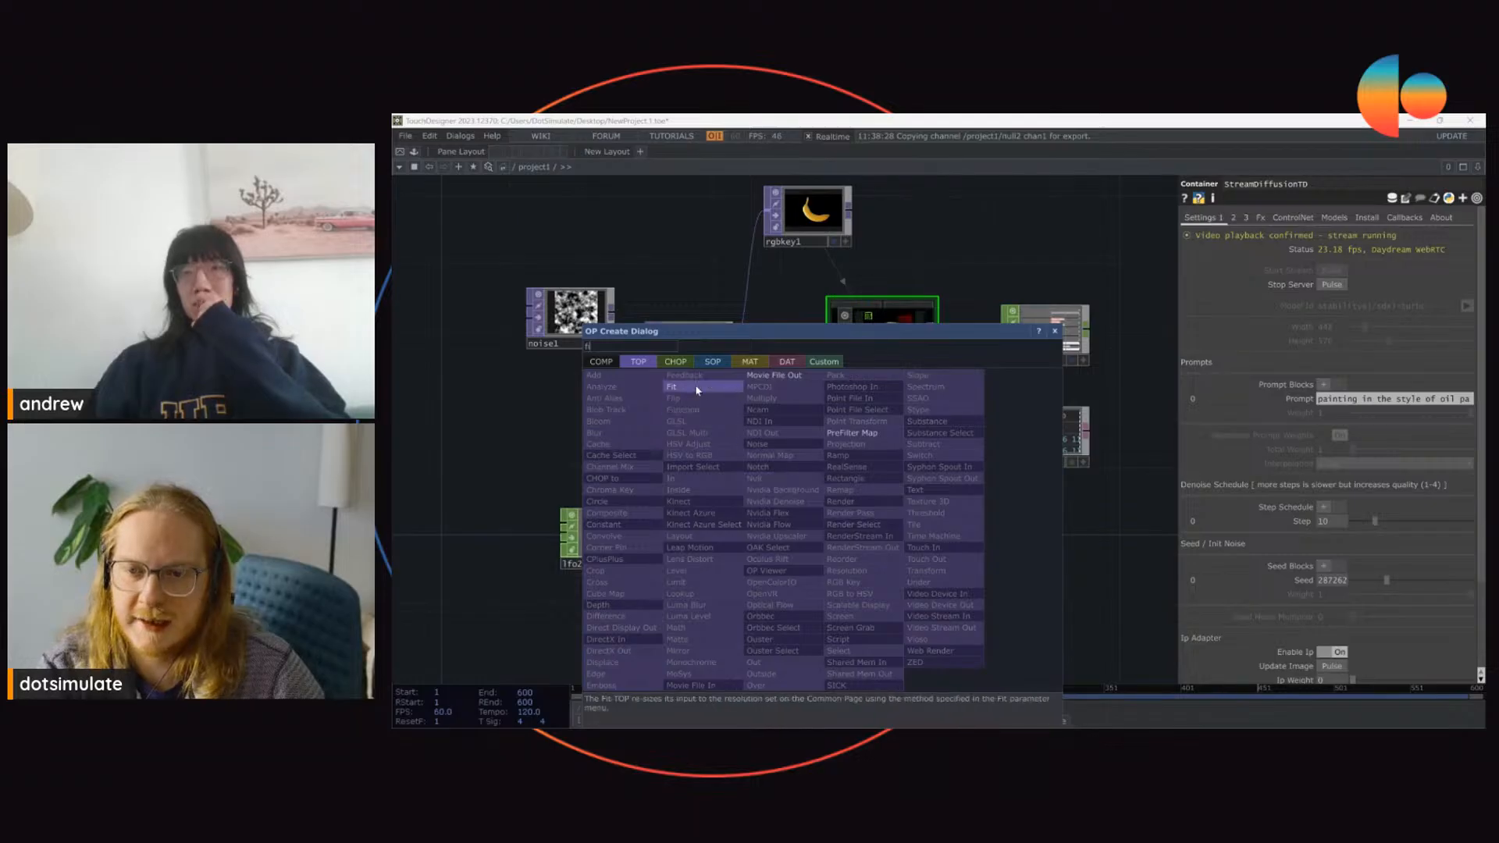
{"action": "left_click", "coordinate": [671, 387]}
{"action": "left_click", "coordinate": [874, 601]}
Step: Set fit1's output resolution to 8X and check the operator's info for its size
{"action": "left_click", "coordinate": [1249, 219]}
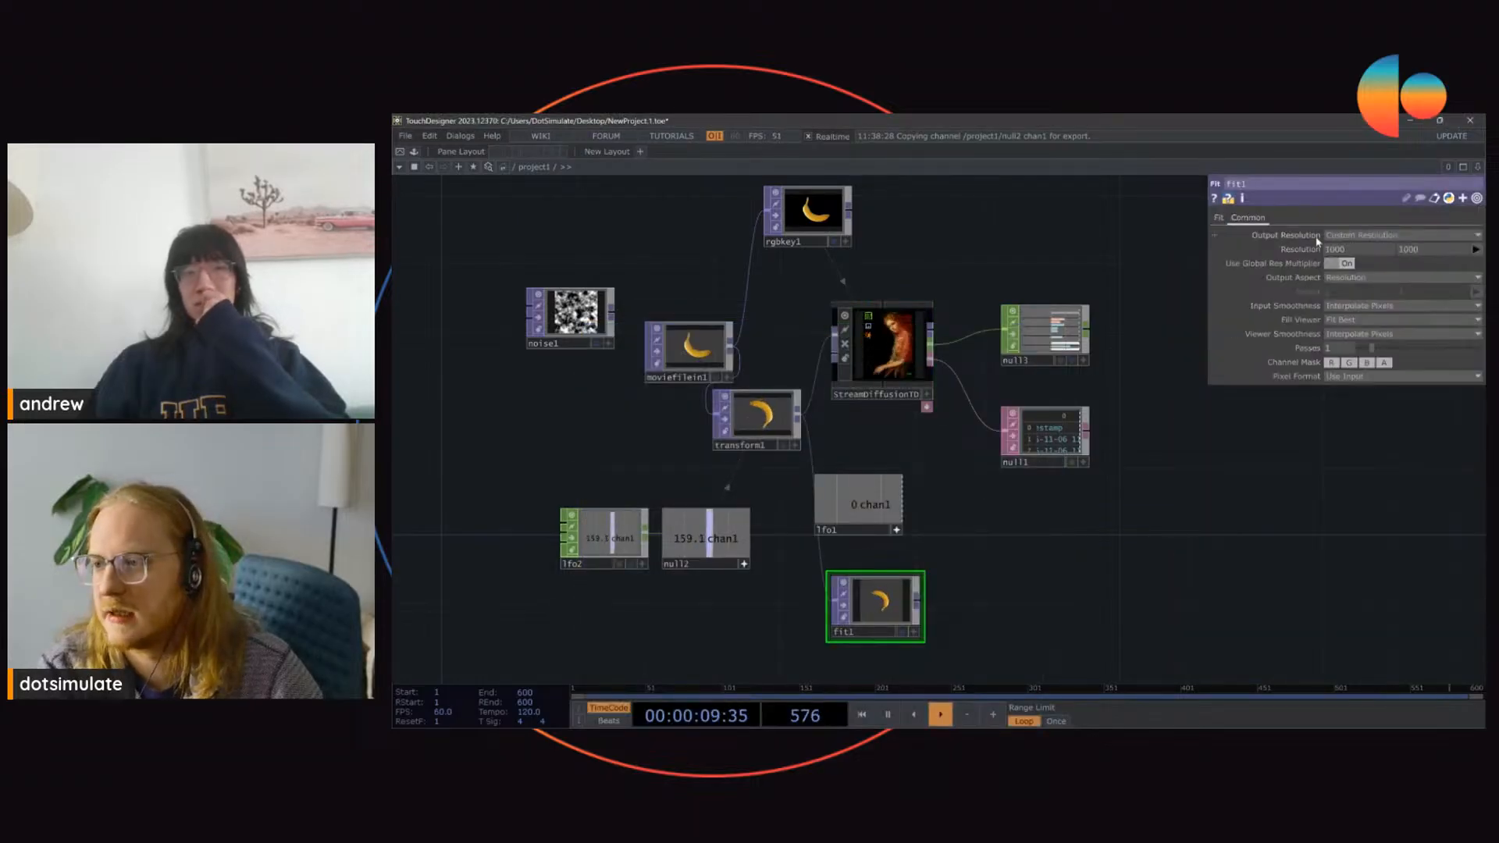
{"action": "left_click", "coordinate": [1475, 237]}
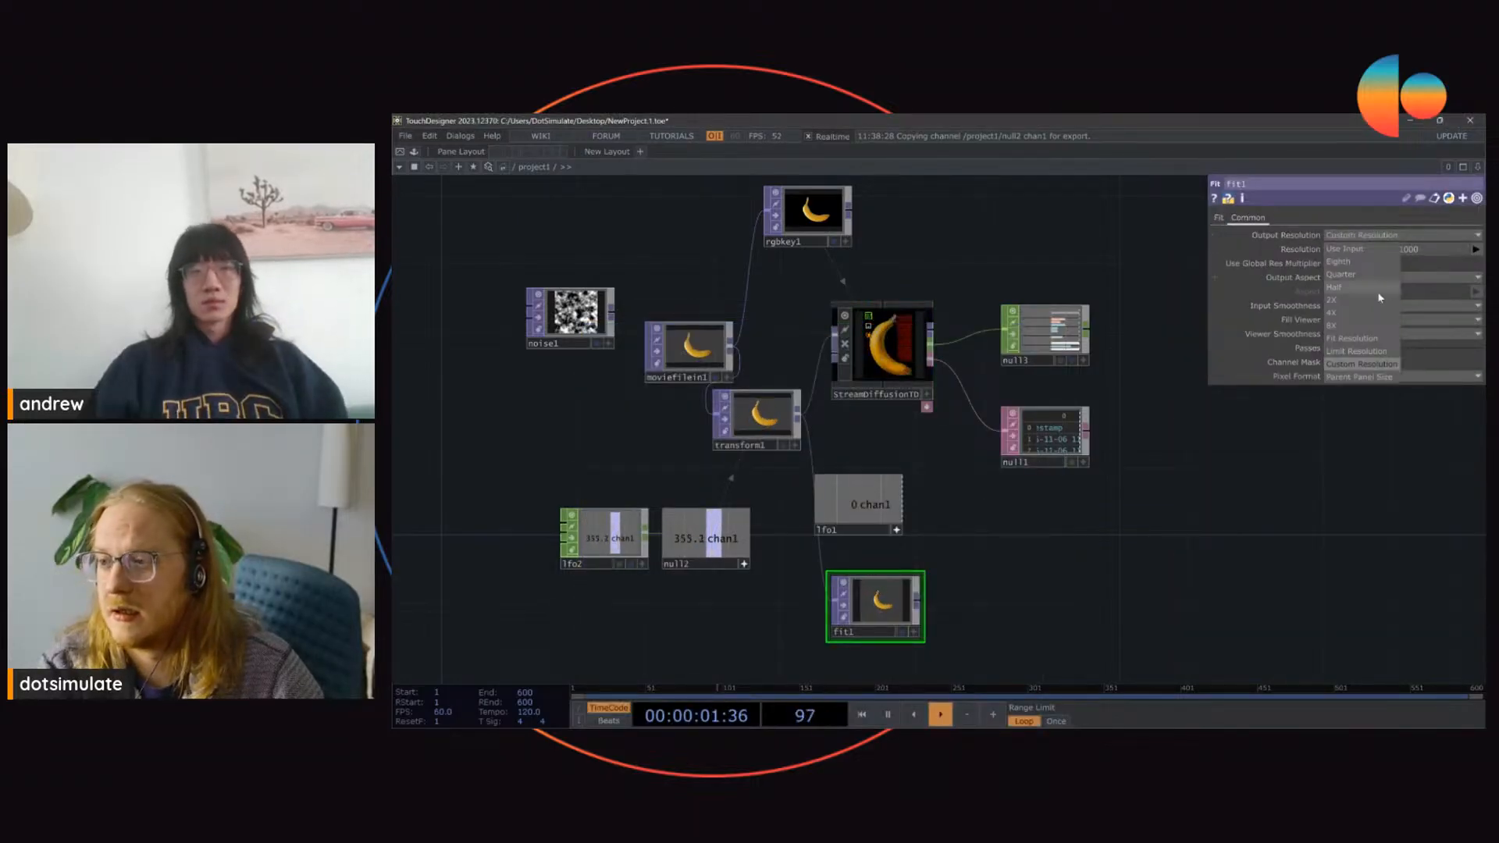
{"action": "left_click", "coordinate": [1335, 325]}
{"action": "scroll", "coordinate": [904, 621], "scroll_direction": "up", "scroll_amount": 5}
{"action": "middle_click", "coordinate": [851, 593]}
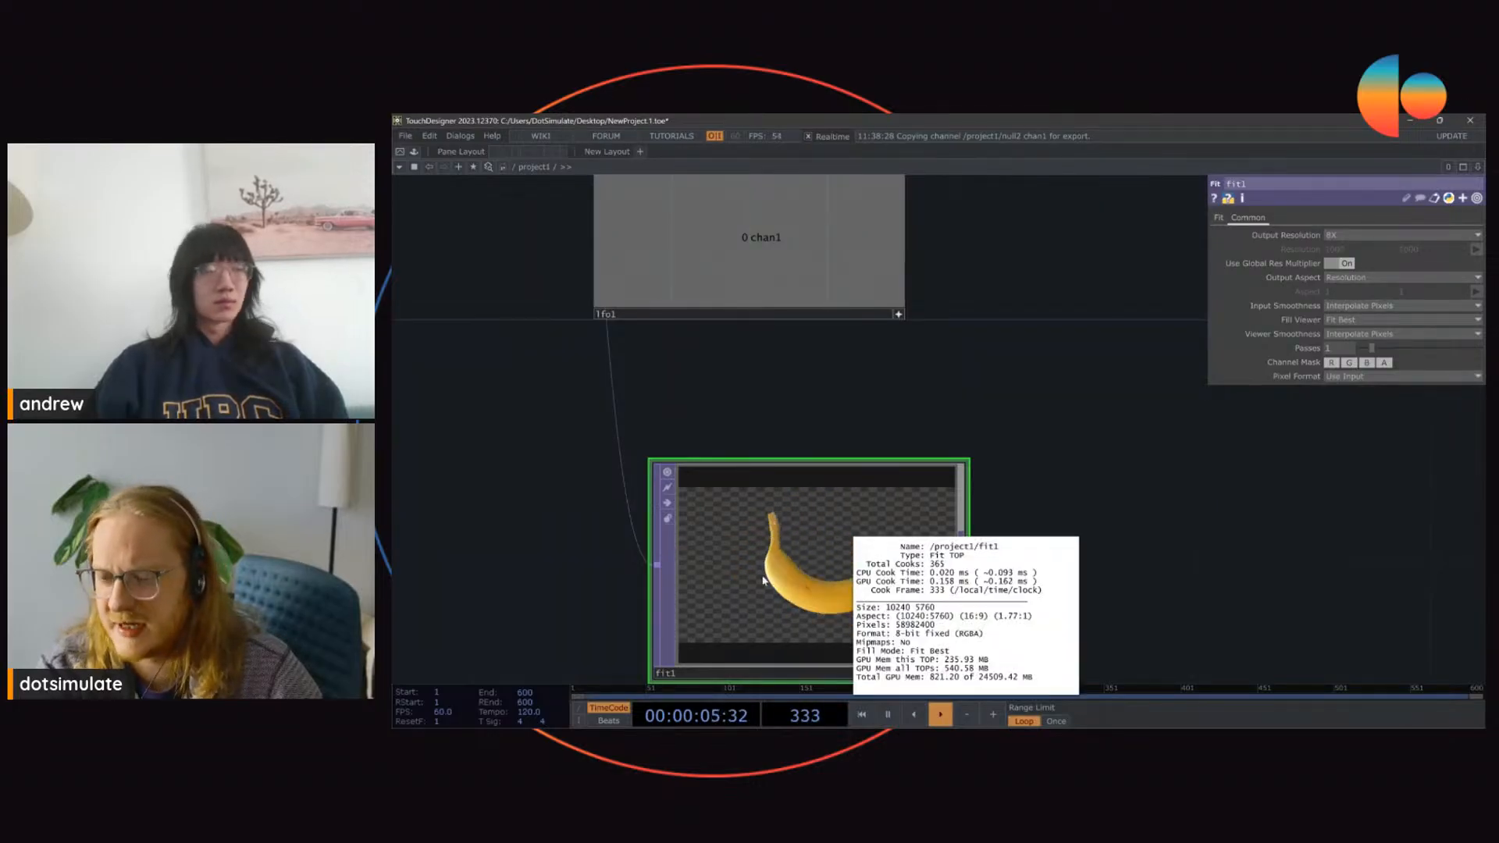
Step: Connect fit1 to StreamDiffusionTD's input and inspect the live stream up close
{"action": "scroll", "coordinate": [763, 580], "scroll_direction": "down", "scroll_amount": 6}
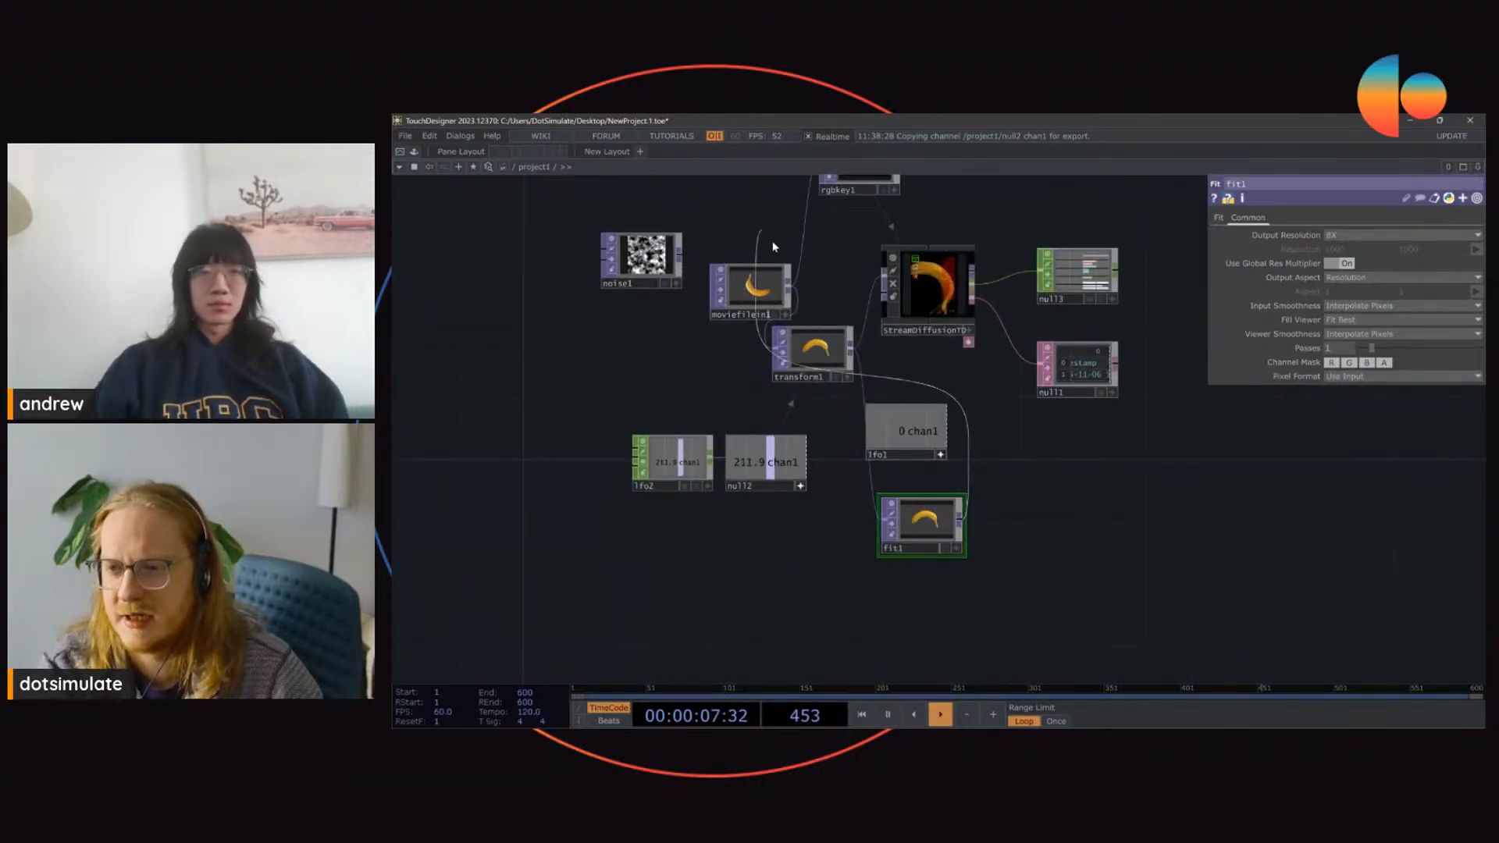
{"action": "scroll", "coordinate": [989, 309], "scroll_direction": "up", "scroll_amount": 4}
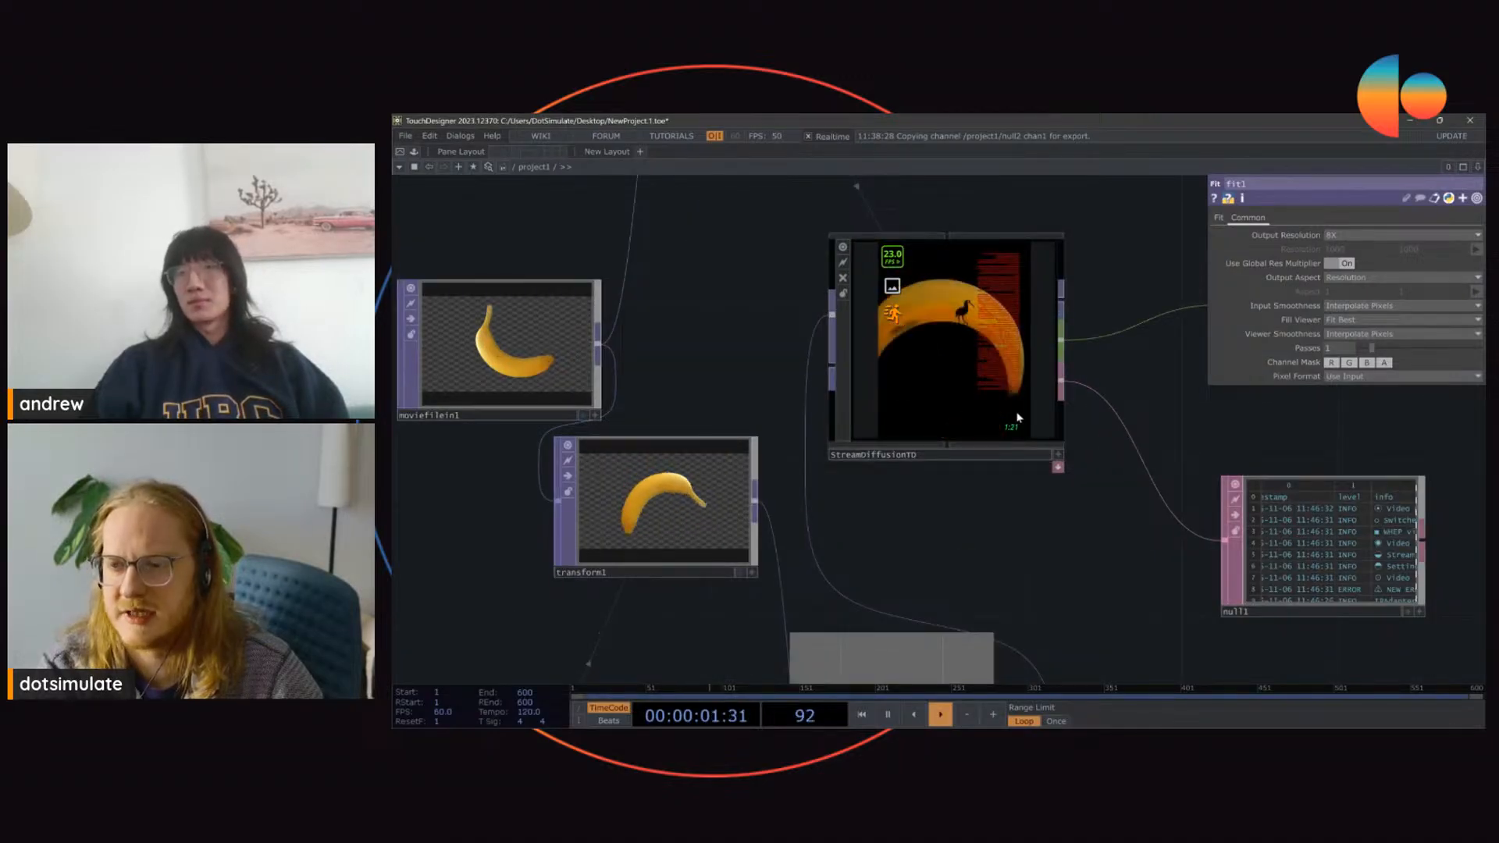
{"action": "scroll", "coordinate": [969, 266], "scroll_direction": "up", "scroll_amount": 4}
{"action": "scroll", "coordinate": [965, 334], "scroll_direction": "up", "scroll_amount": 2}
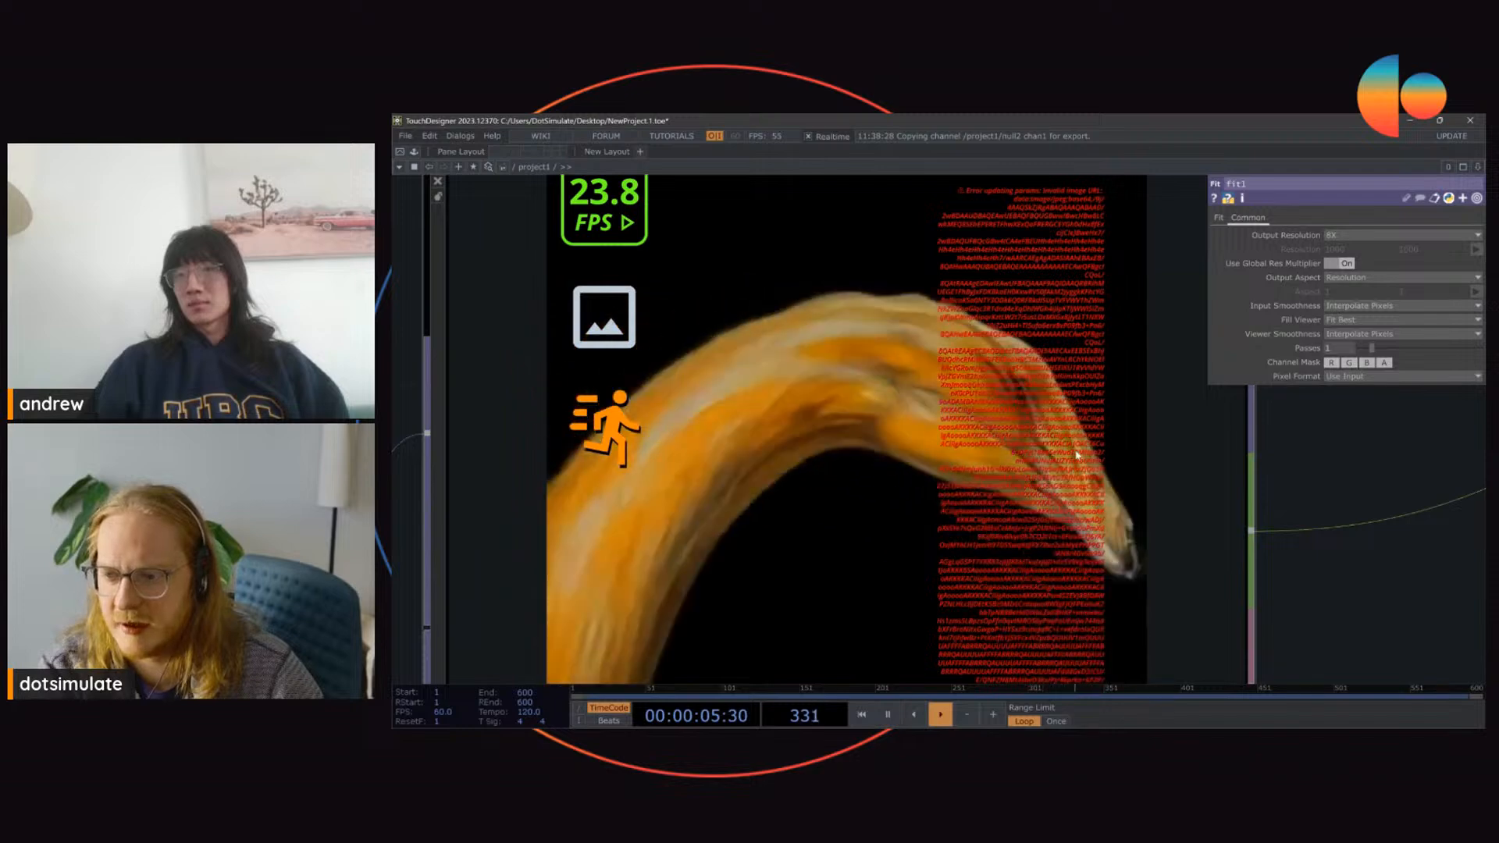
{"action": "scroll", "coordinate": [1083, 418], "scroll_direction": "down", "scroll_amount": 2}
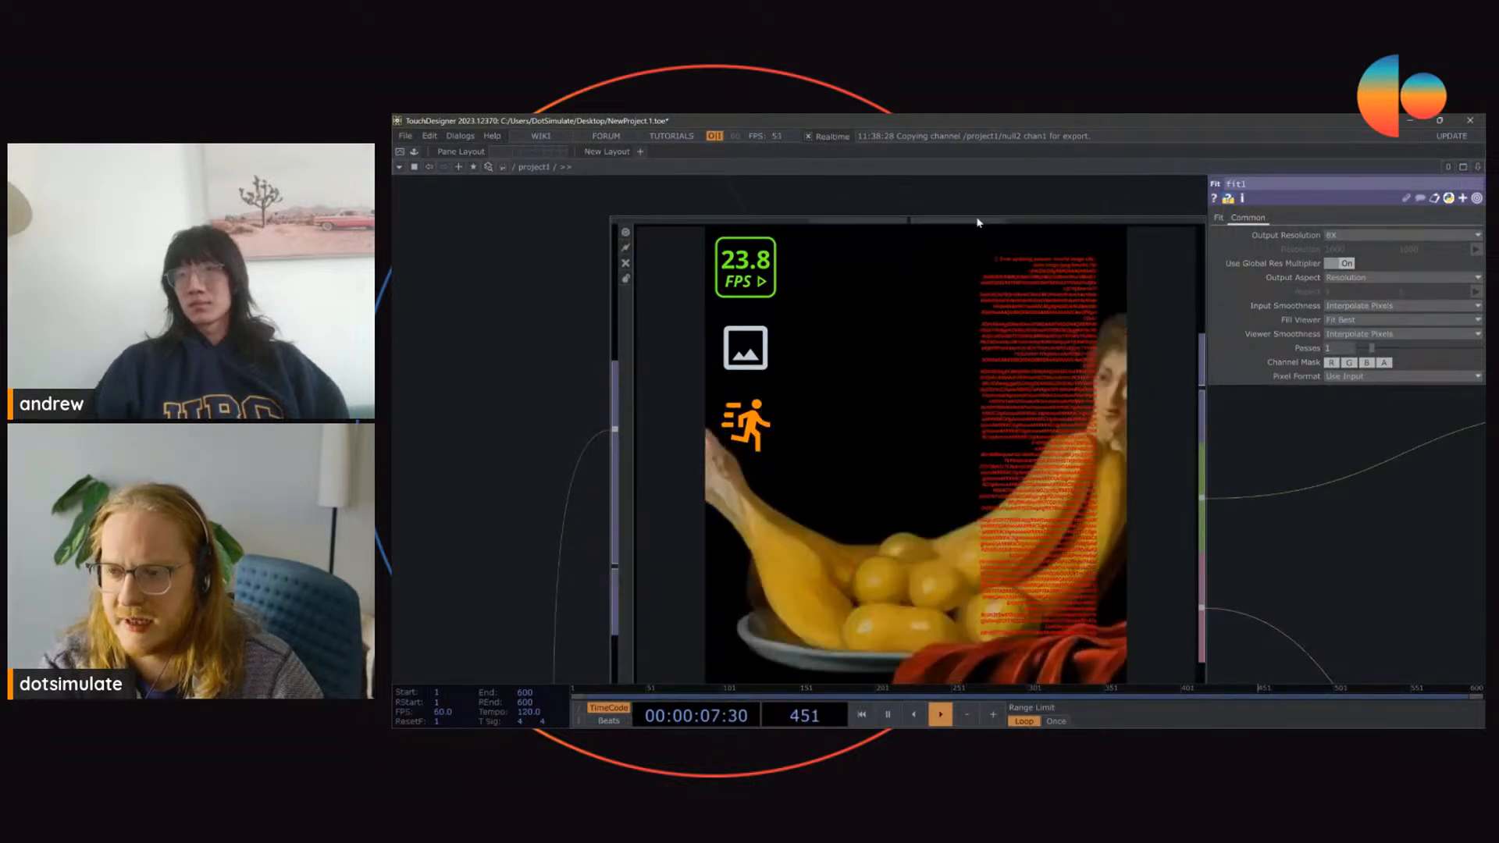
{"action": "scroll", "coordinate": [977, 235], "scroll_direction": "down", "scroll_amount": 3}
{"action": "scroll", "coordinate": [977, 235], "scroll_direction": "down", "scroll_amount": 3}
Step: Set StreamDiffusionTD's denoise step to 2 and view the resulting stream
{"action": "left_click", "coordinate": [968, 310]}
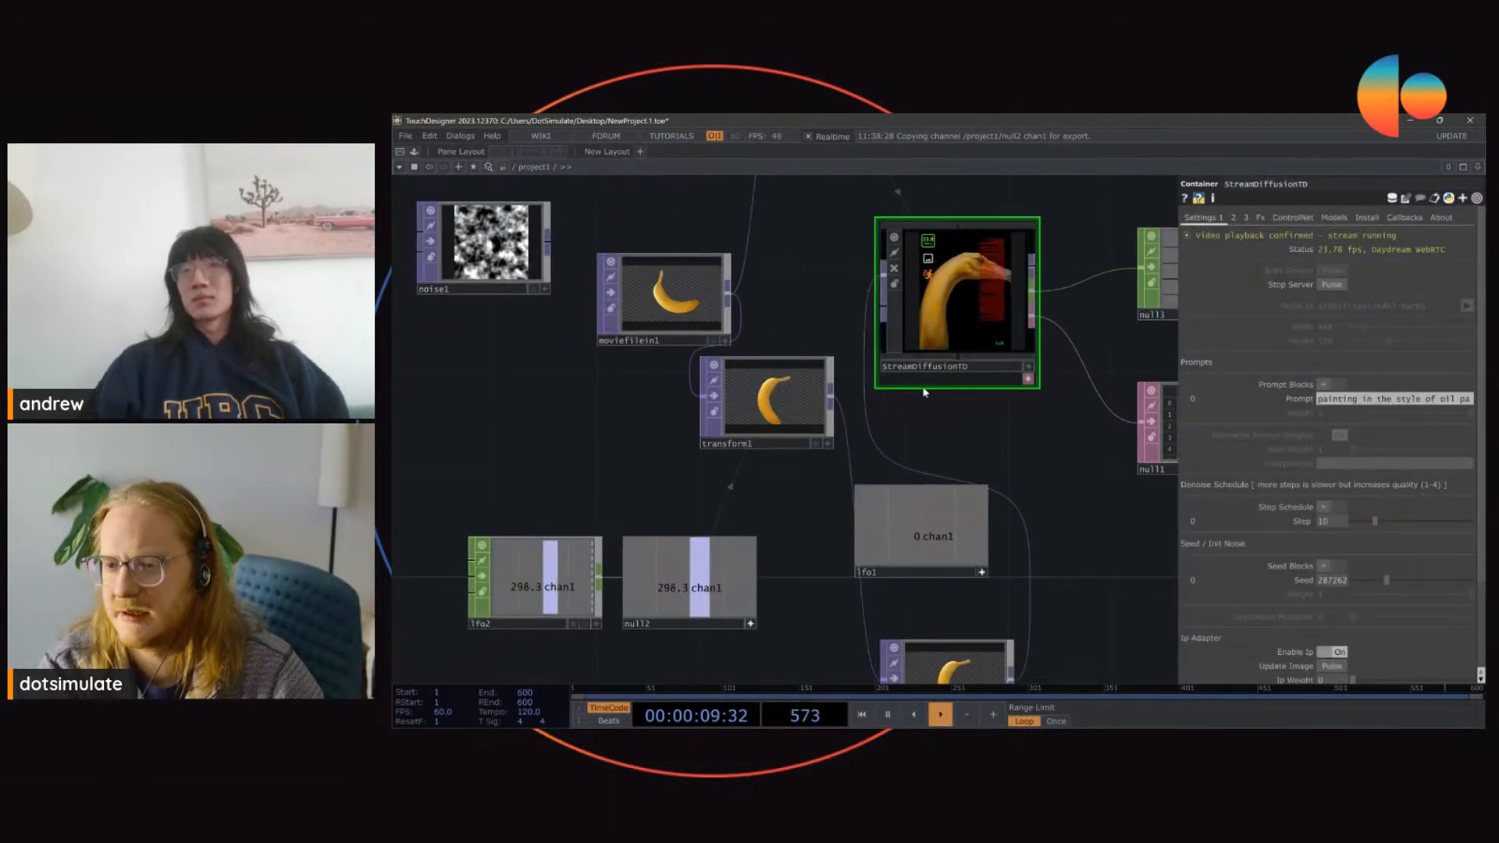
{"action": "scroll", "coordinate": [1307, 579], "scroll_direction": "down", "scroll_amount": 2}
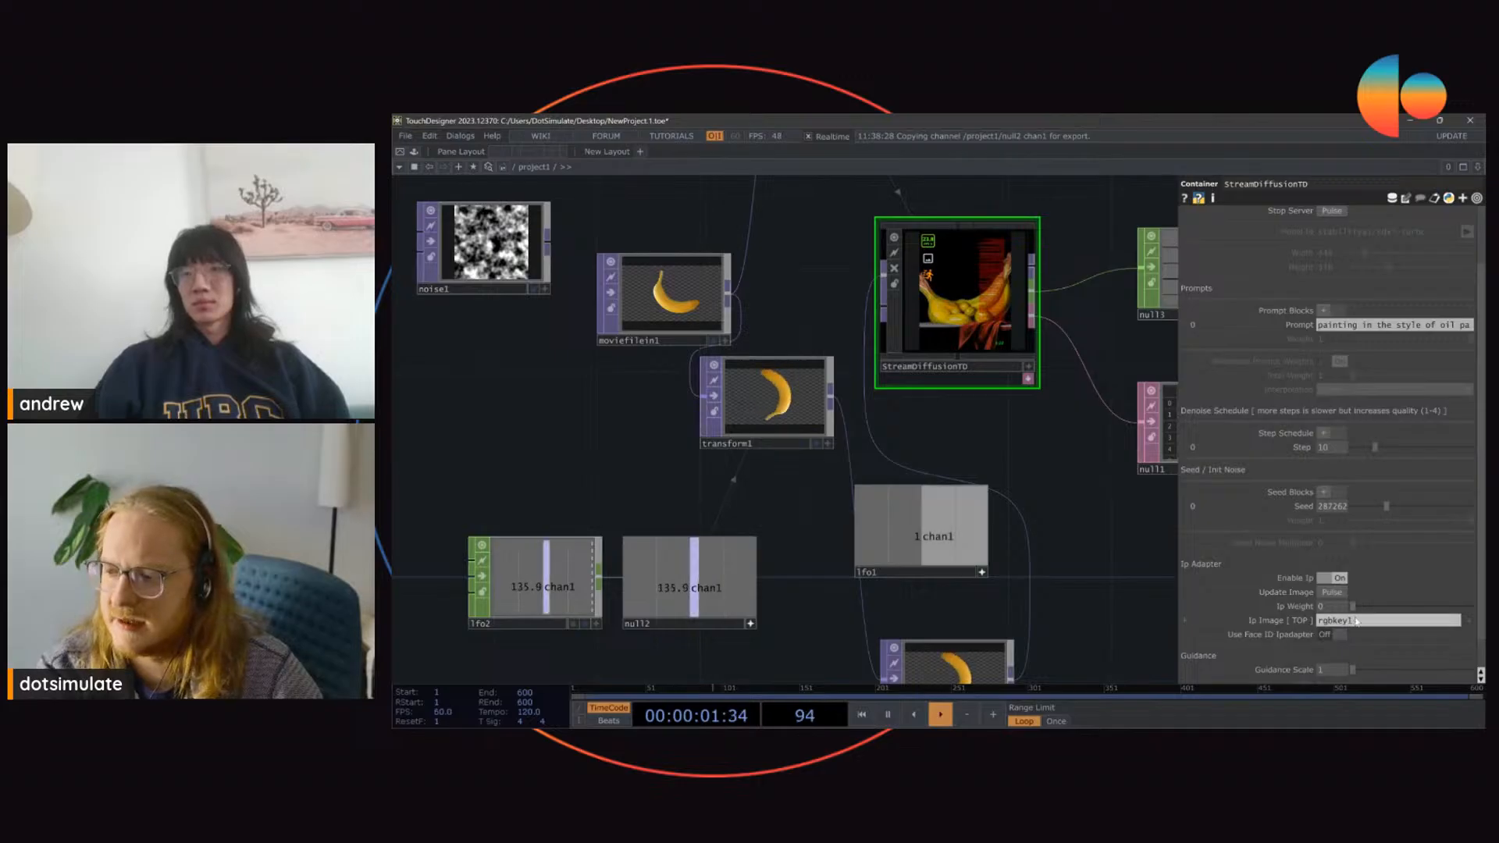
{"action": "left_click_drag", "start_coordinate": [798, 285], "coordinate": [790, 462]}
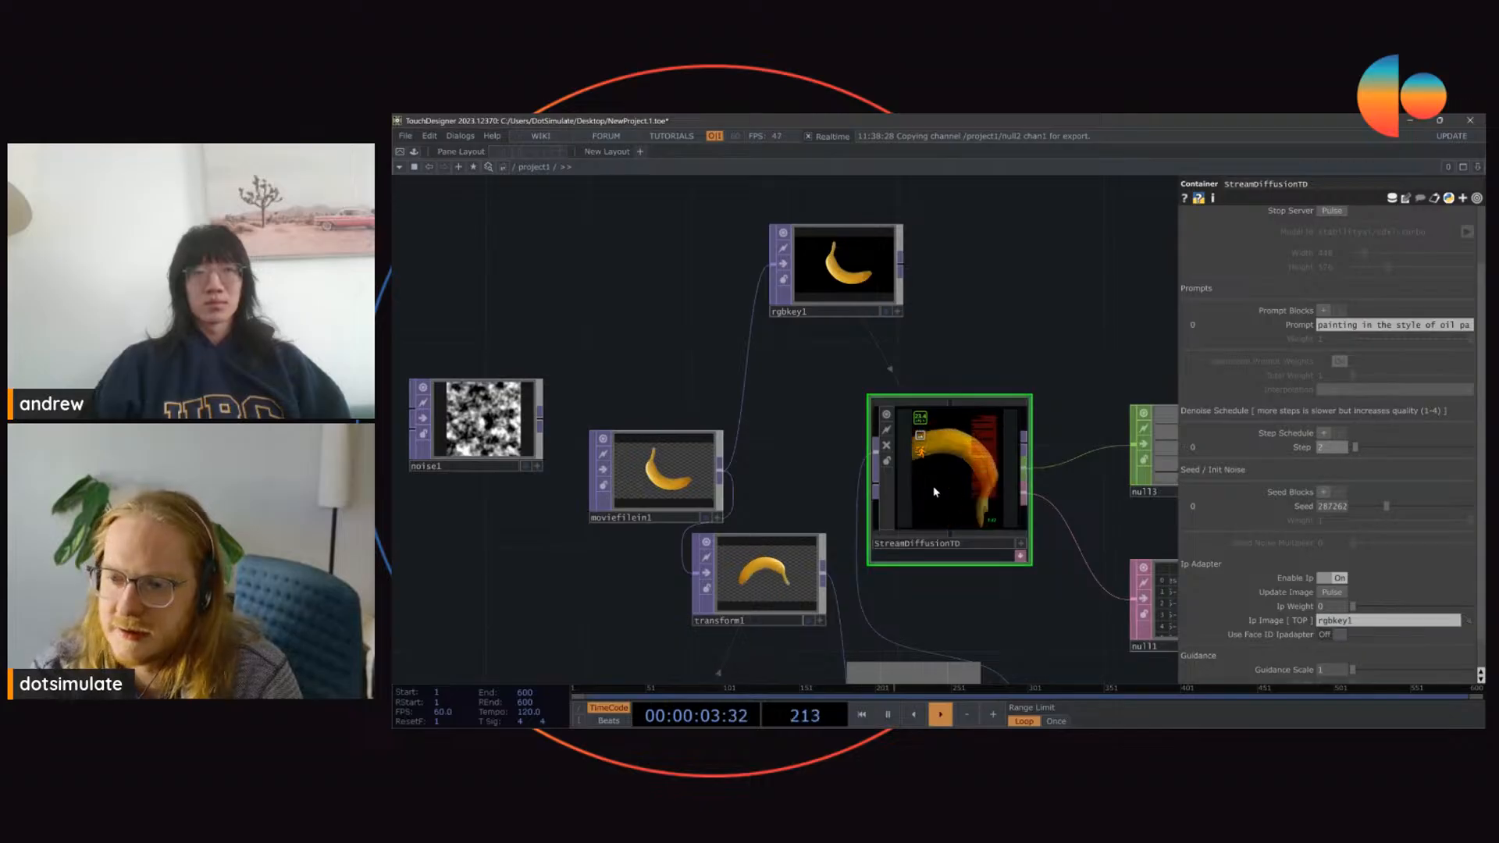
{"action": "scroll", "coordinate": [935, 498], "scroll_direction": "up", "scroll_amount": 3}
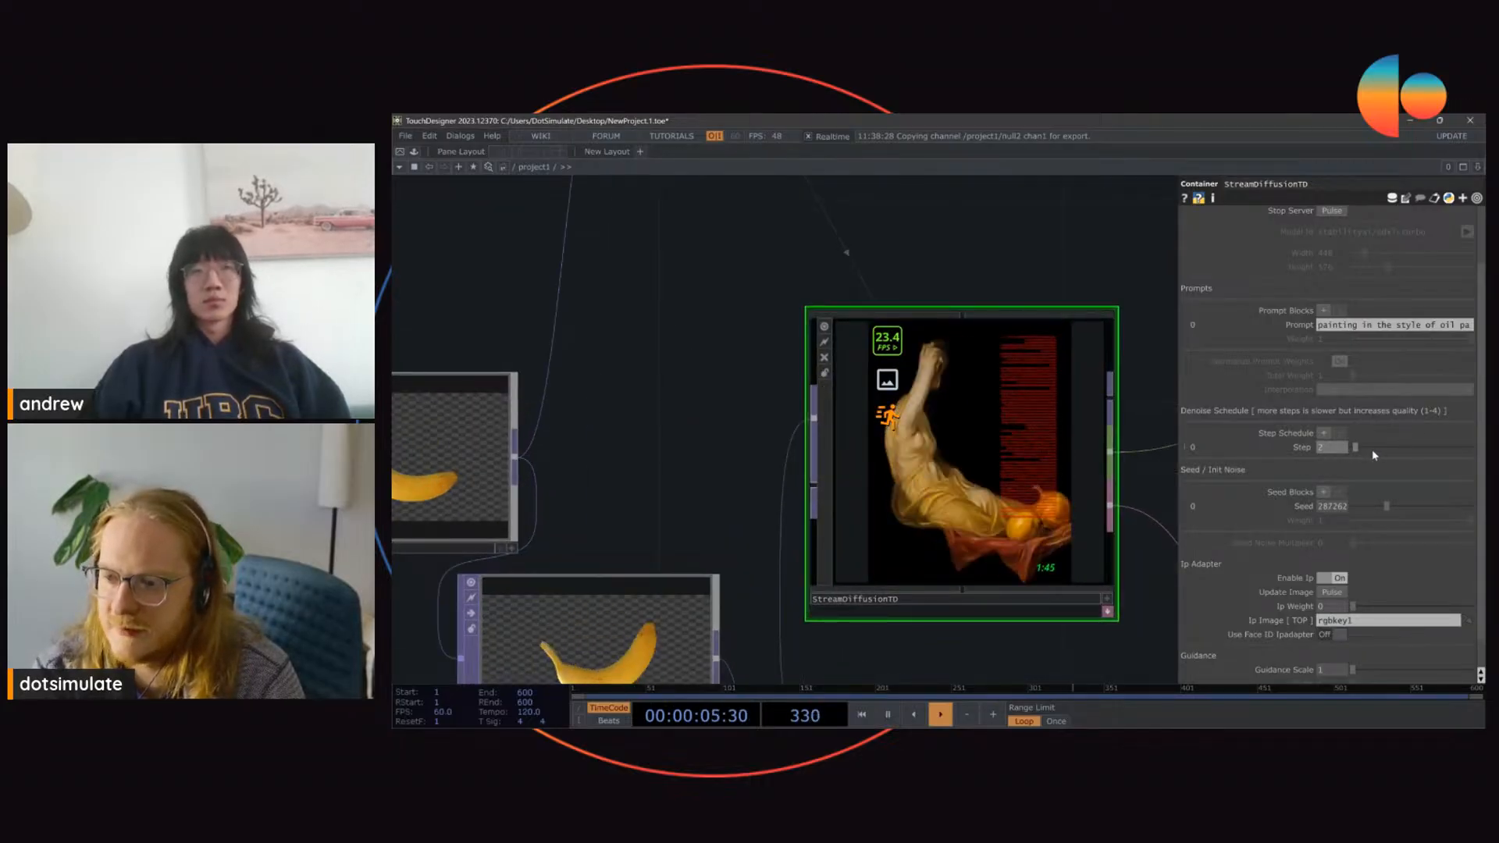
{"action": "left_click_drag", "start_coordinate": [1047, 273], "coordinate": [1017, 302]}
{"action": "scroll", "coordinate": [1248, 279], "scroll_direction": "up", "scroll_amount": 3}
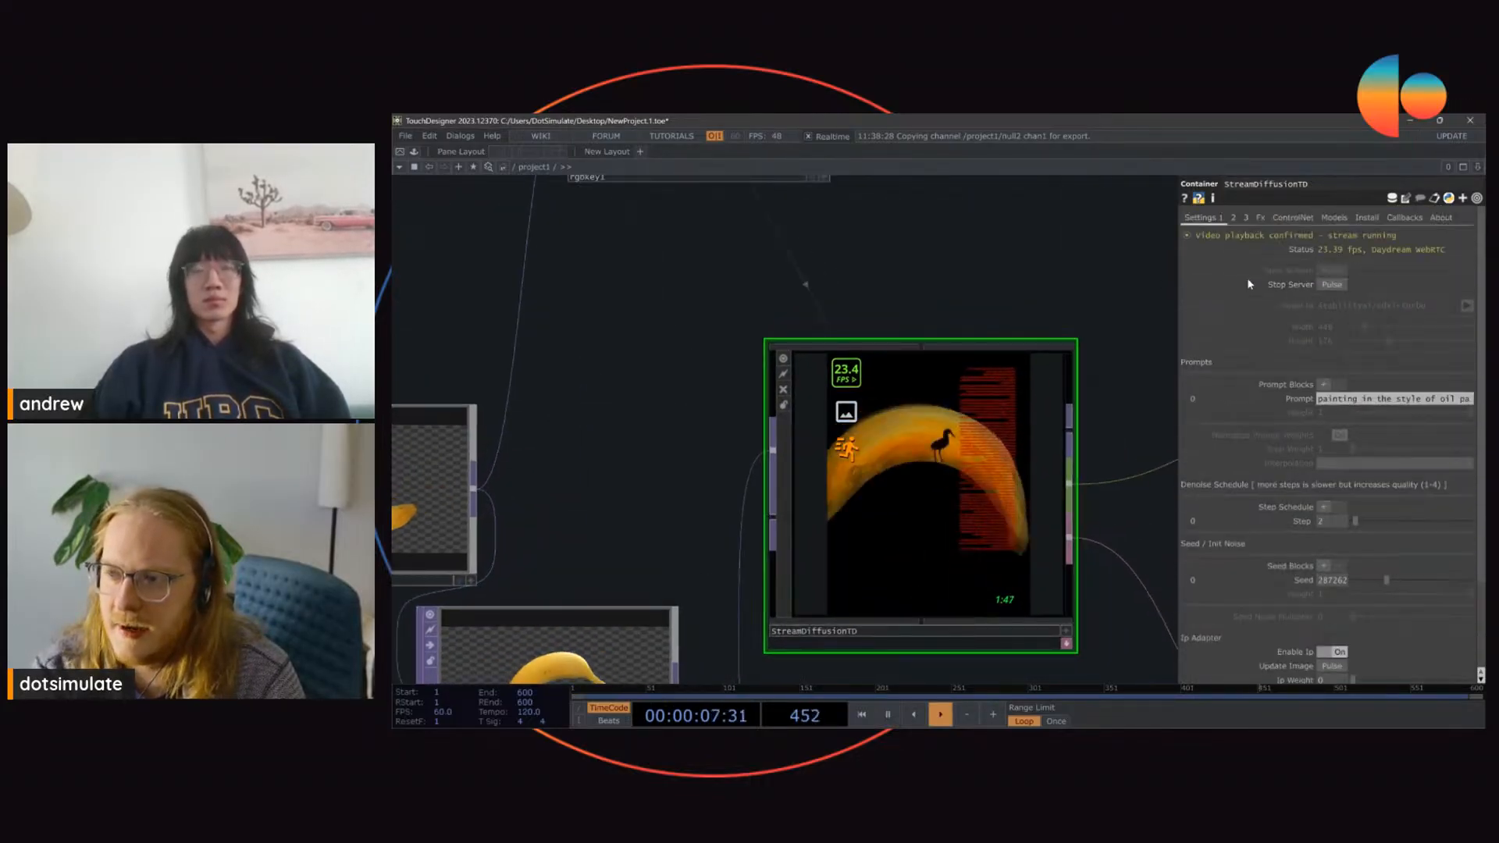
Step: Hide the UI errors drawn over StreamDiffusionTD's output
{"action": "left_click", "coordinate": [1234, 218]}
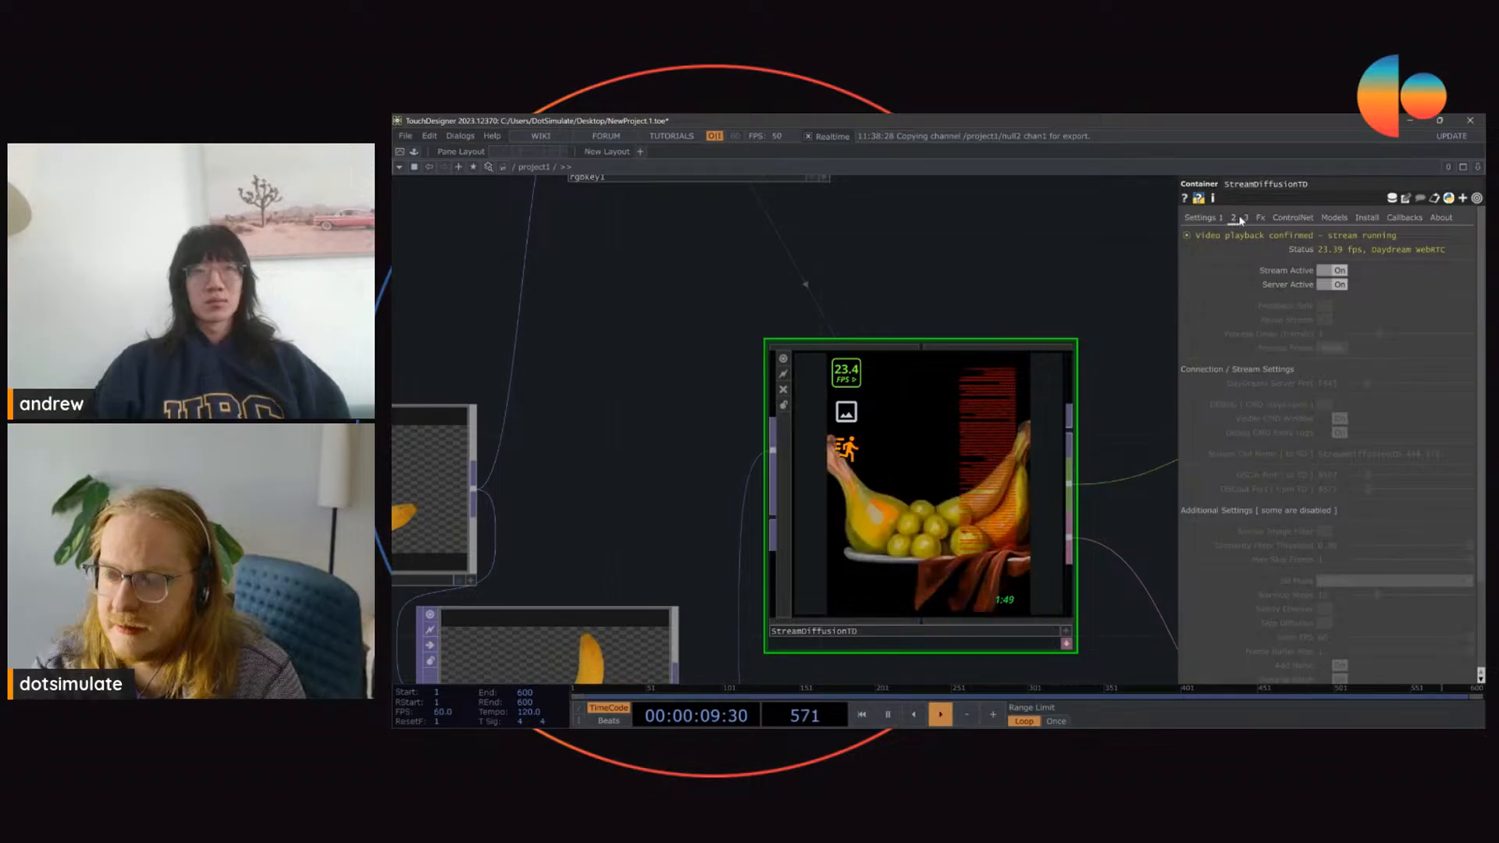
{"action": "left_click", "coordinate": [1245, 219]}
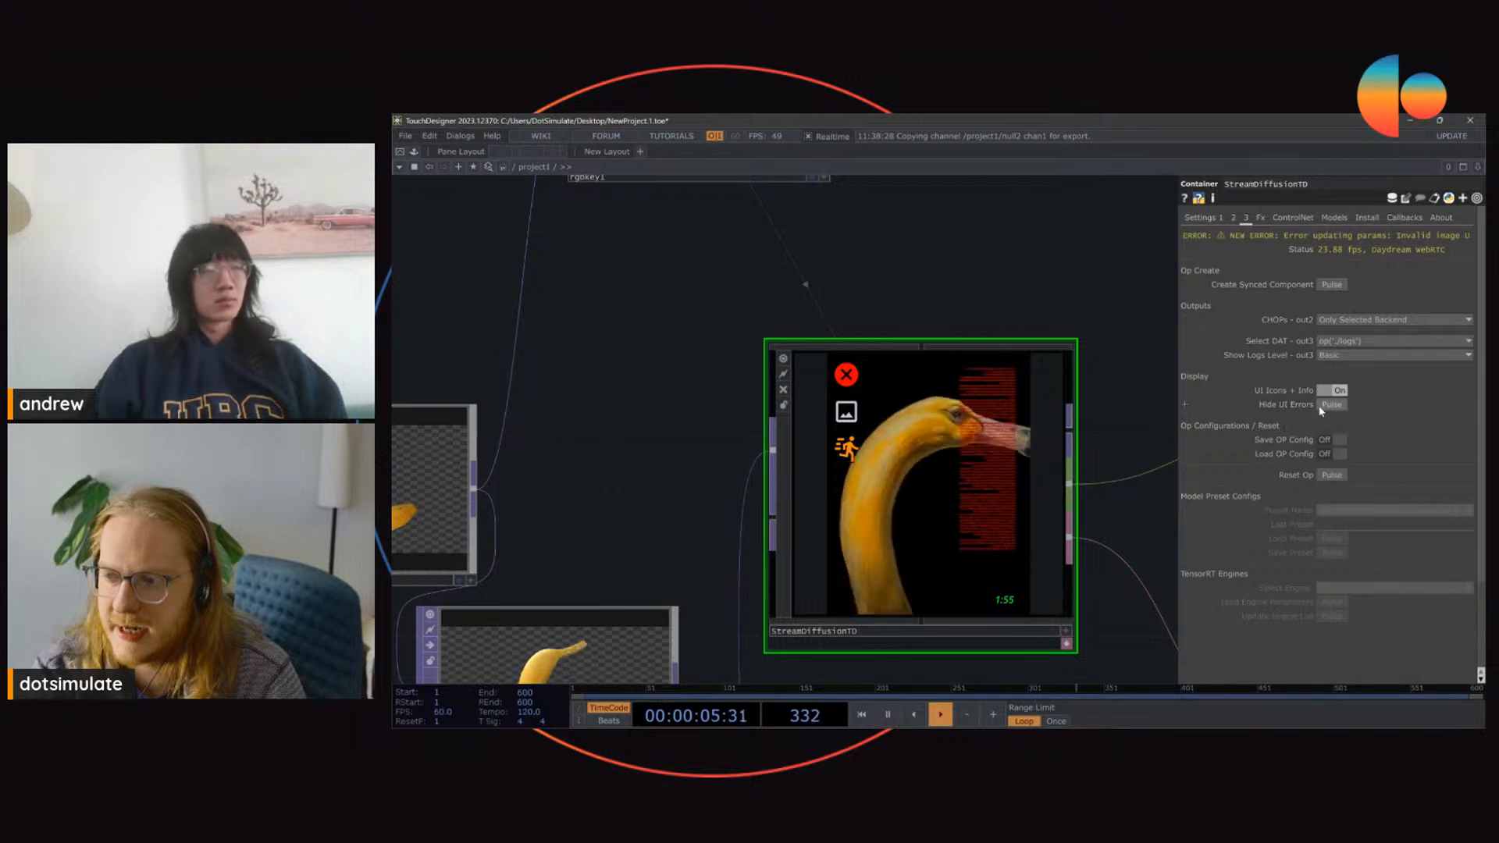
{"action": "left_click", "coordinate": [1326, 405]}
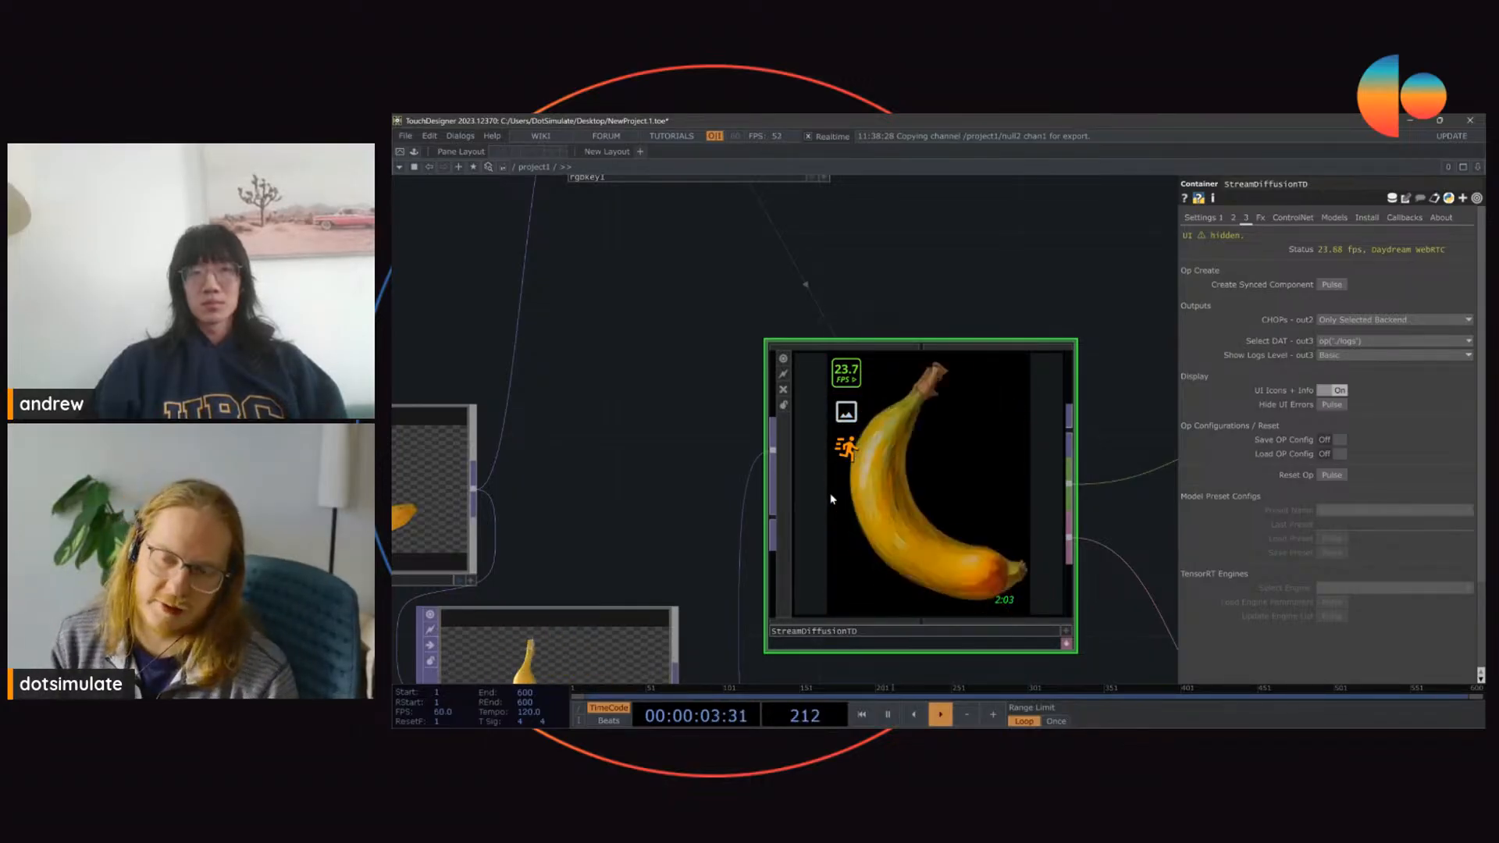
Step: Stop the StreamDiffusionTD server to end the current stream
{"action": "left_click", "coordinate": [1200, 218]}
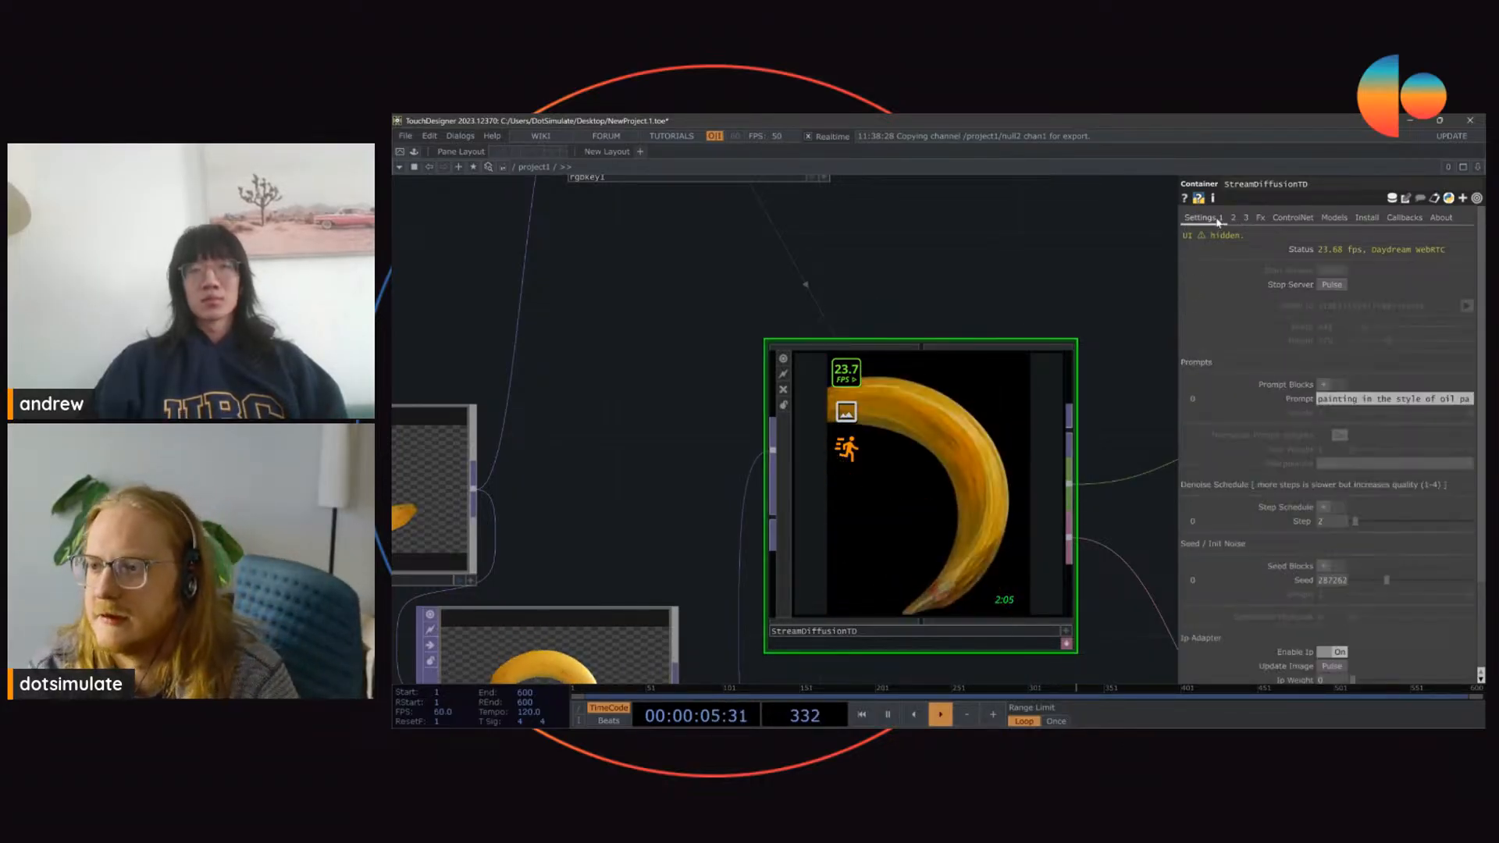
{"action": "left_click", "coordinate": [1332, 270]}
{"action": "left_click_drag", "start_coordinate": [1049, 284], "coordinate": [1017, 240]}
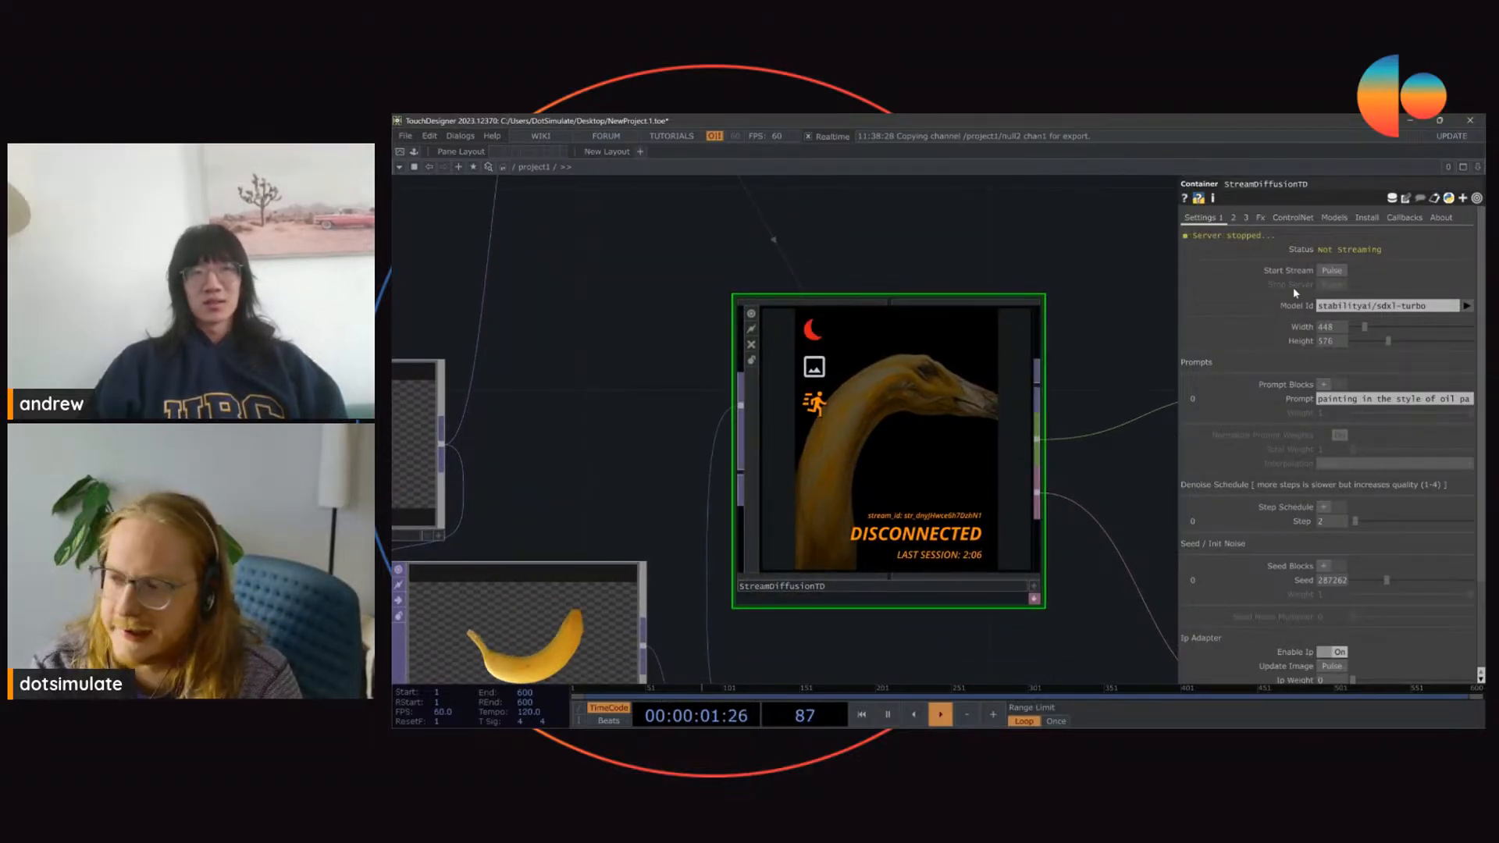
Step: Review StreamDiffusionTD's connection, output and display settings, and set the denoise step to 1
{"action": "left_click", "coordinate": [1236, 219]}
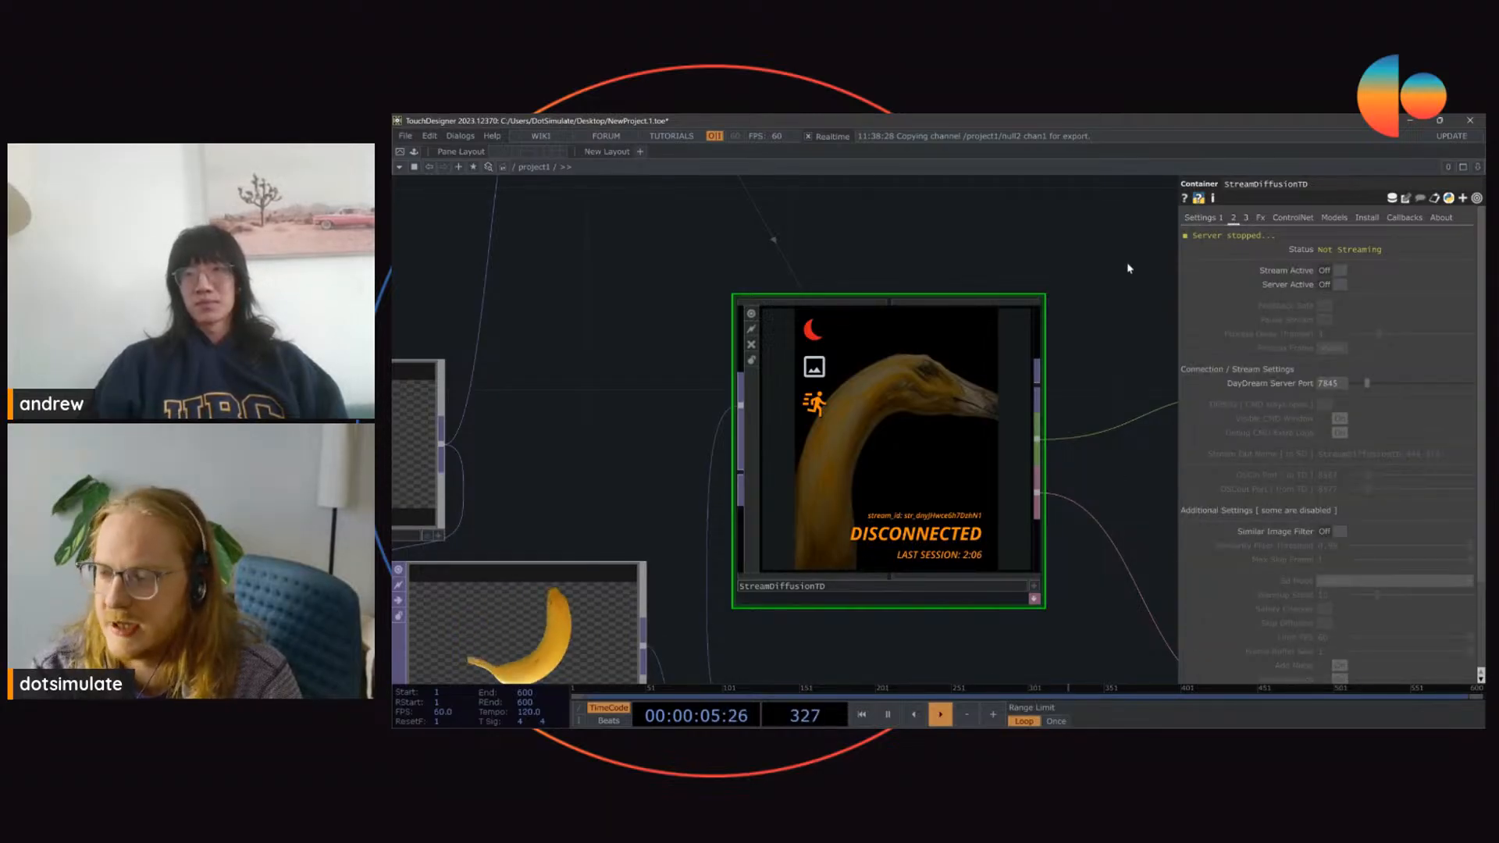
{"action": "left_click", "coordinate": [1246, 219]}
{"action": "left_click", "coordinate": [1200, 218]}
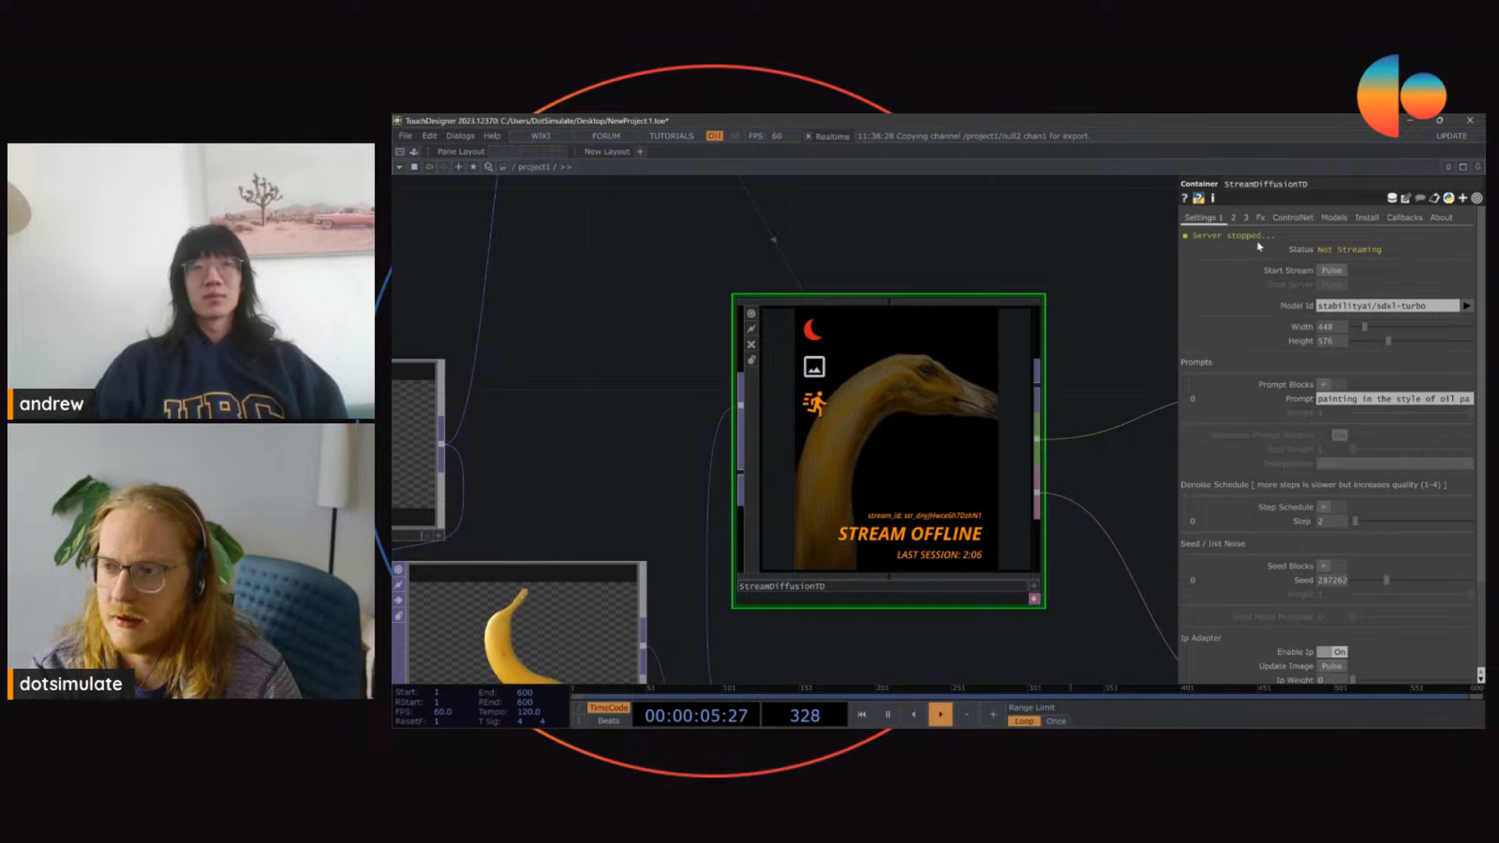
{"action": "left_click", "coordinate": [1231, 237]}
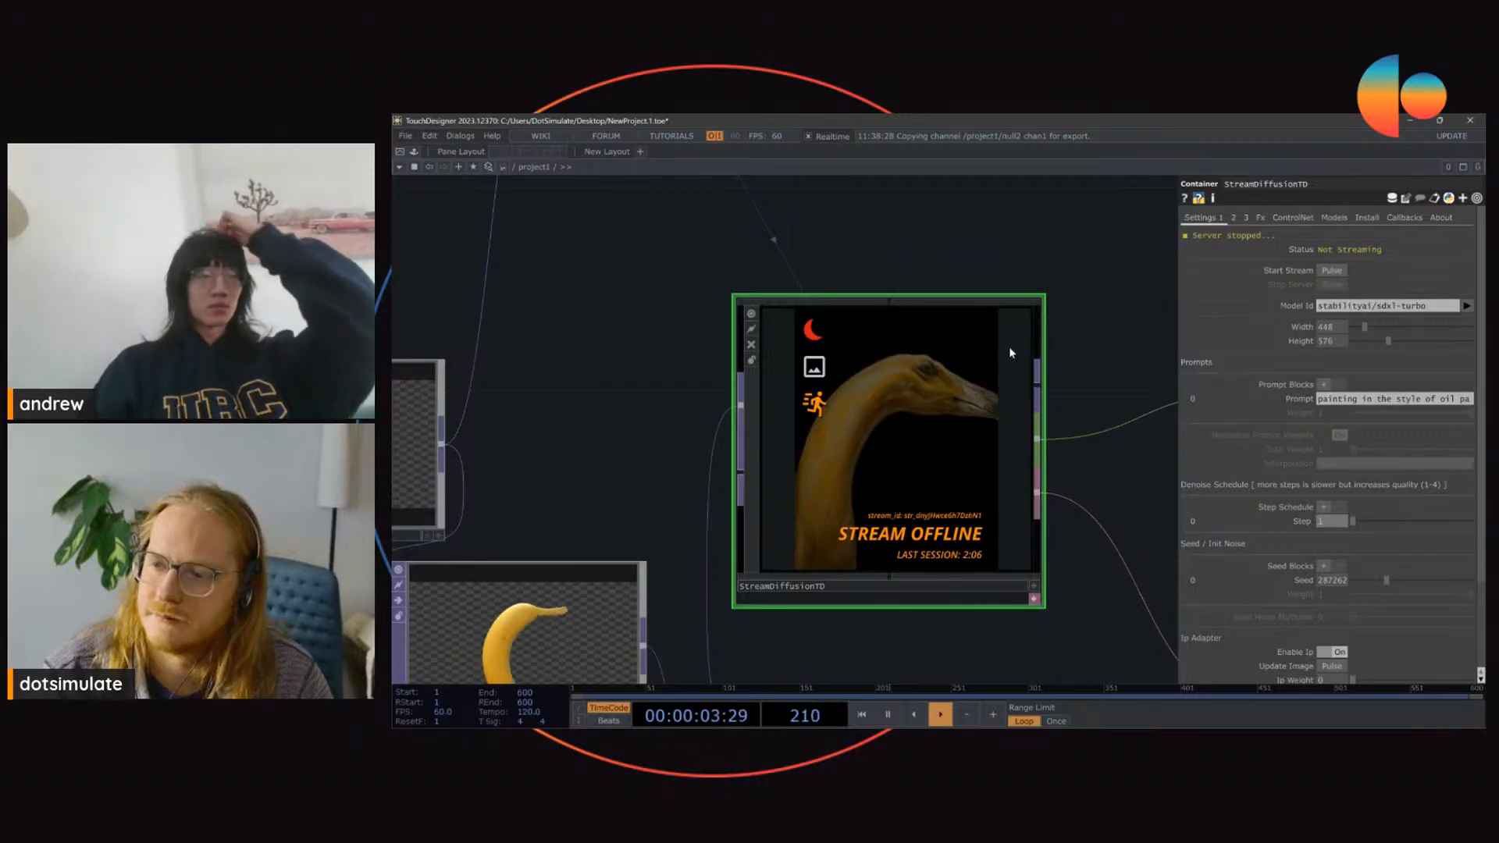
Step: Review StreamDiffusionTD's ControlNet, Models, Install, Fx and Callbacks pages and the details of its Daydream server port parameter
{"action": "left_click", "coordinate": [1307, 218]}
{"action": "left_click", "coordinate": [1349, 219]}
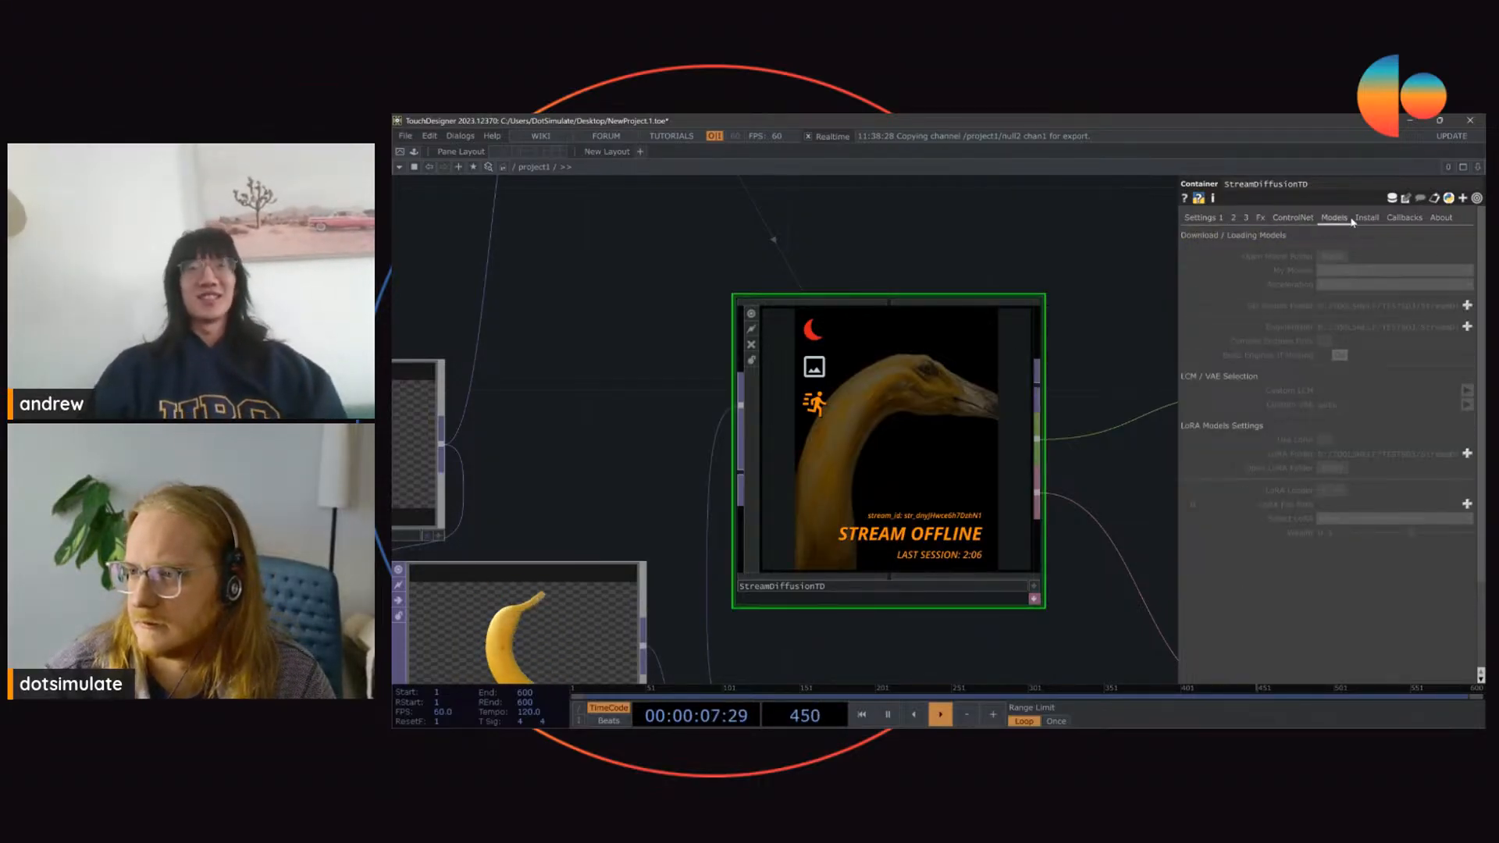
{"action": "left_click", "coordinate": [1366, 219]}
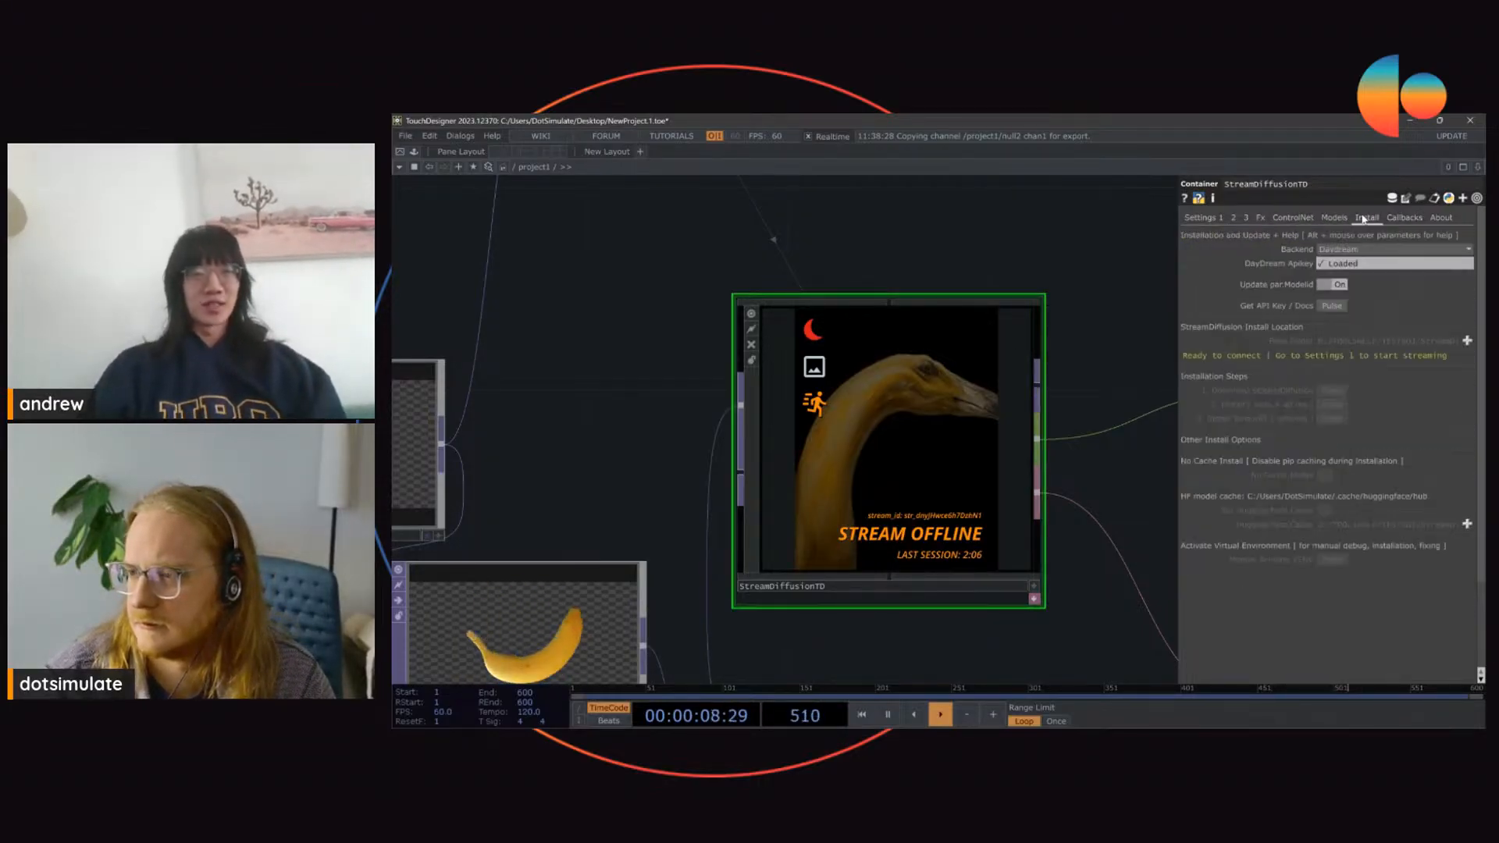
{"action": "left_click", "coordinate": [1284, 217]}
{"action": "left_click", "coordinate": [1260, 219]}
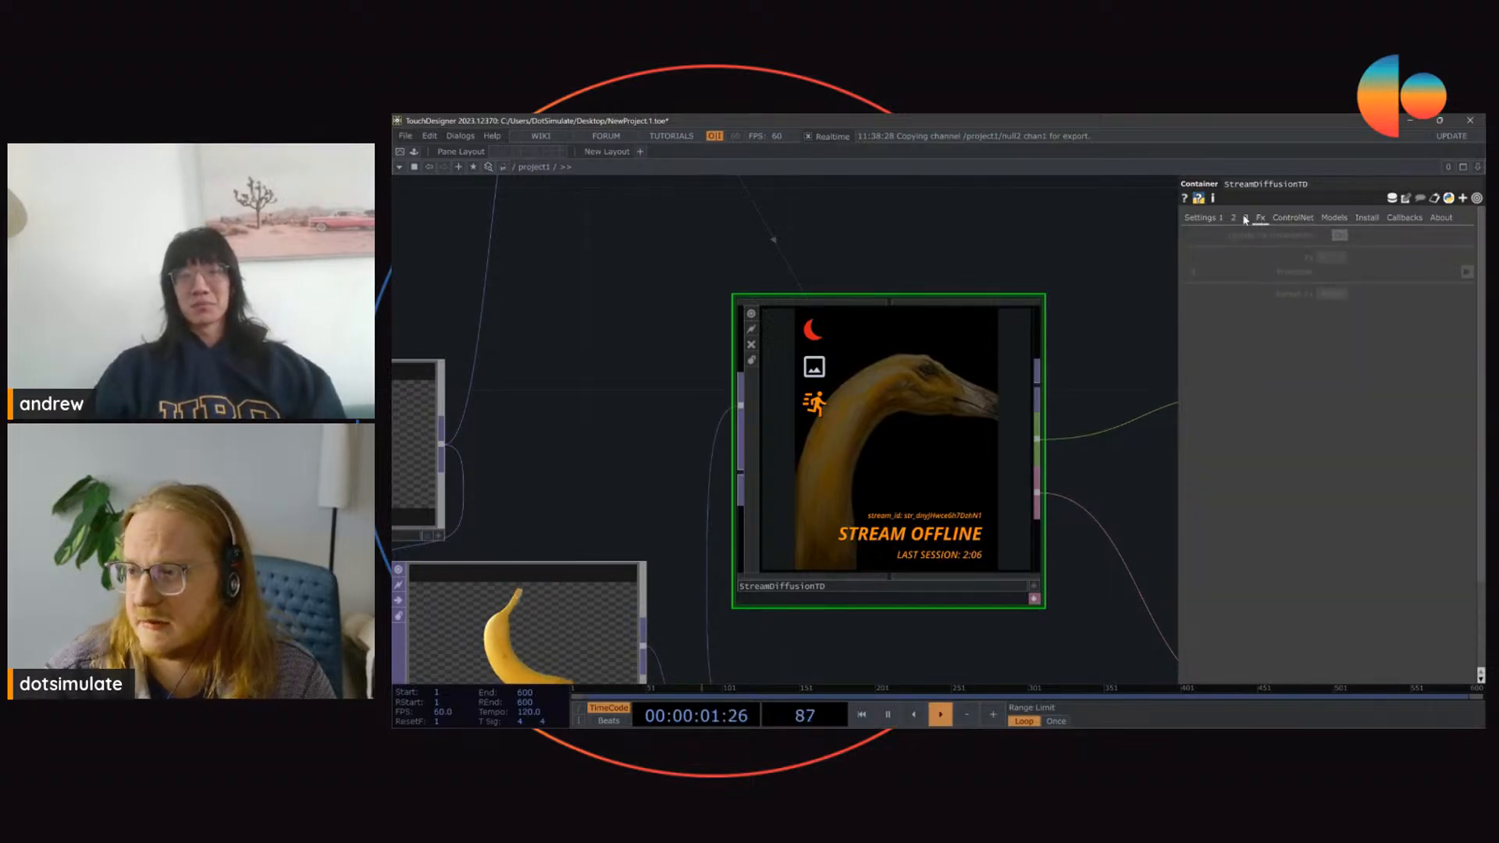
{"action": "left_click", "coordinate": [1245, 218]}
{"action": "left_click", "coordinate": [1233, 218]}
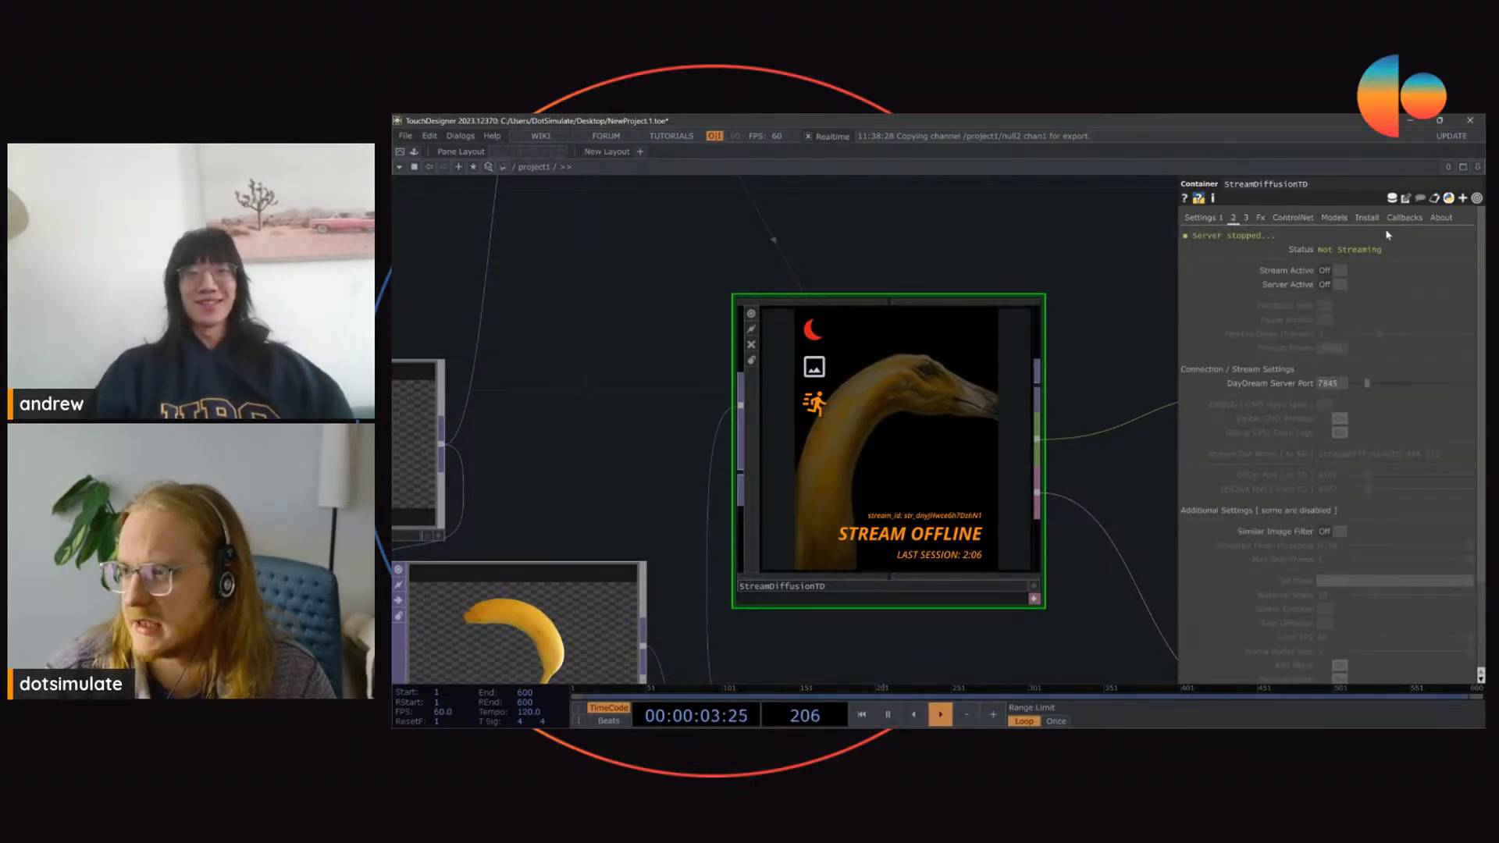
{"action": "left_click", "coordinate": [1402, 219]}
{"action": "left_click", "coordinate": [1234, 219]}
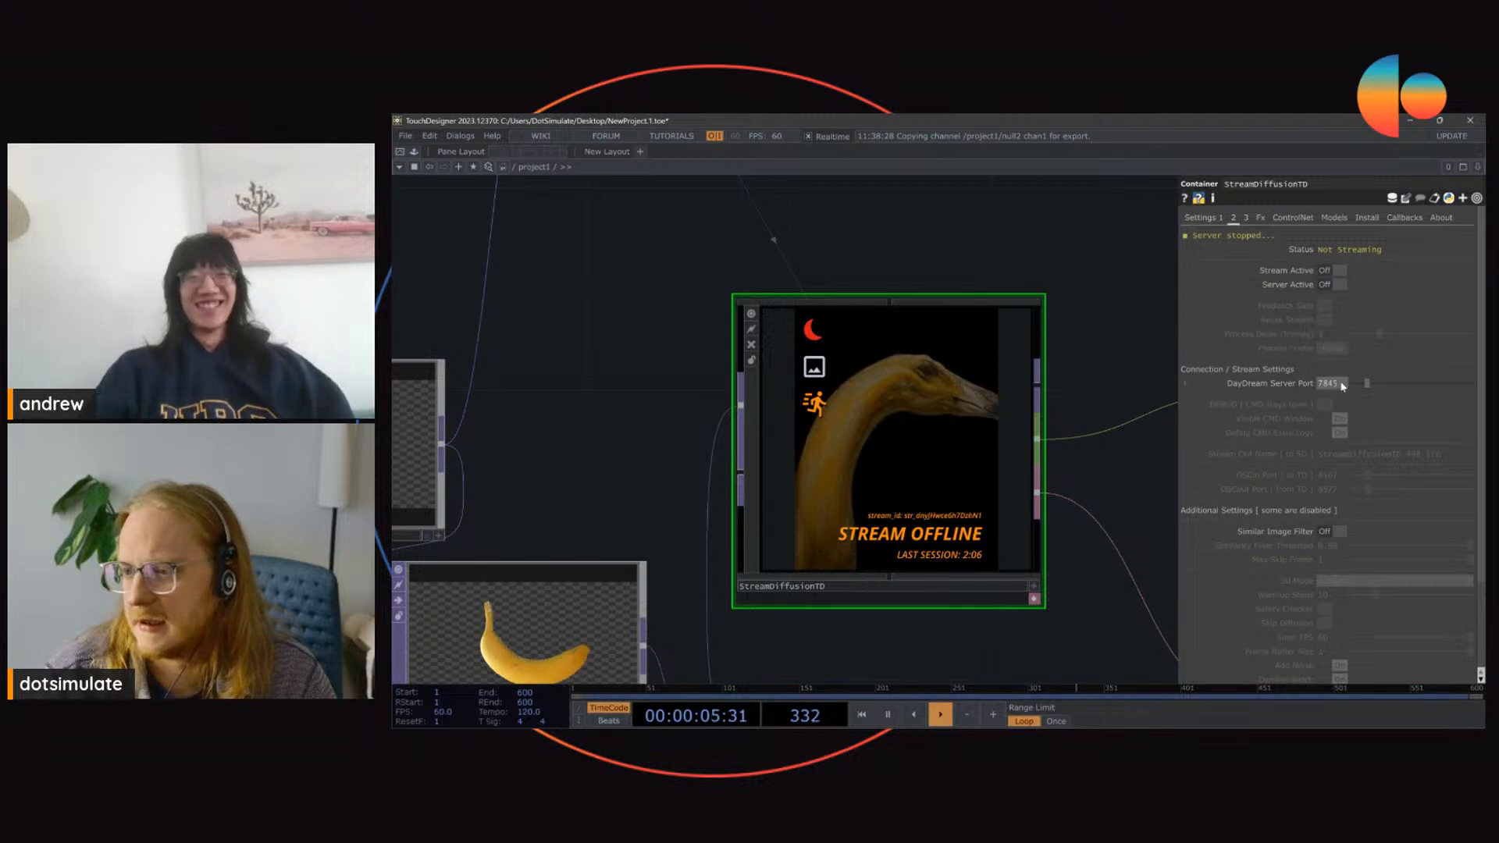
{"action": "left_click", "coordinate": [1274, 384]}
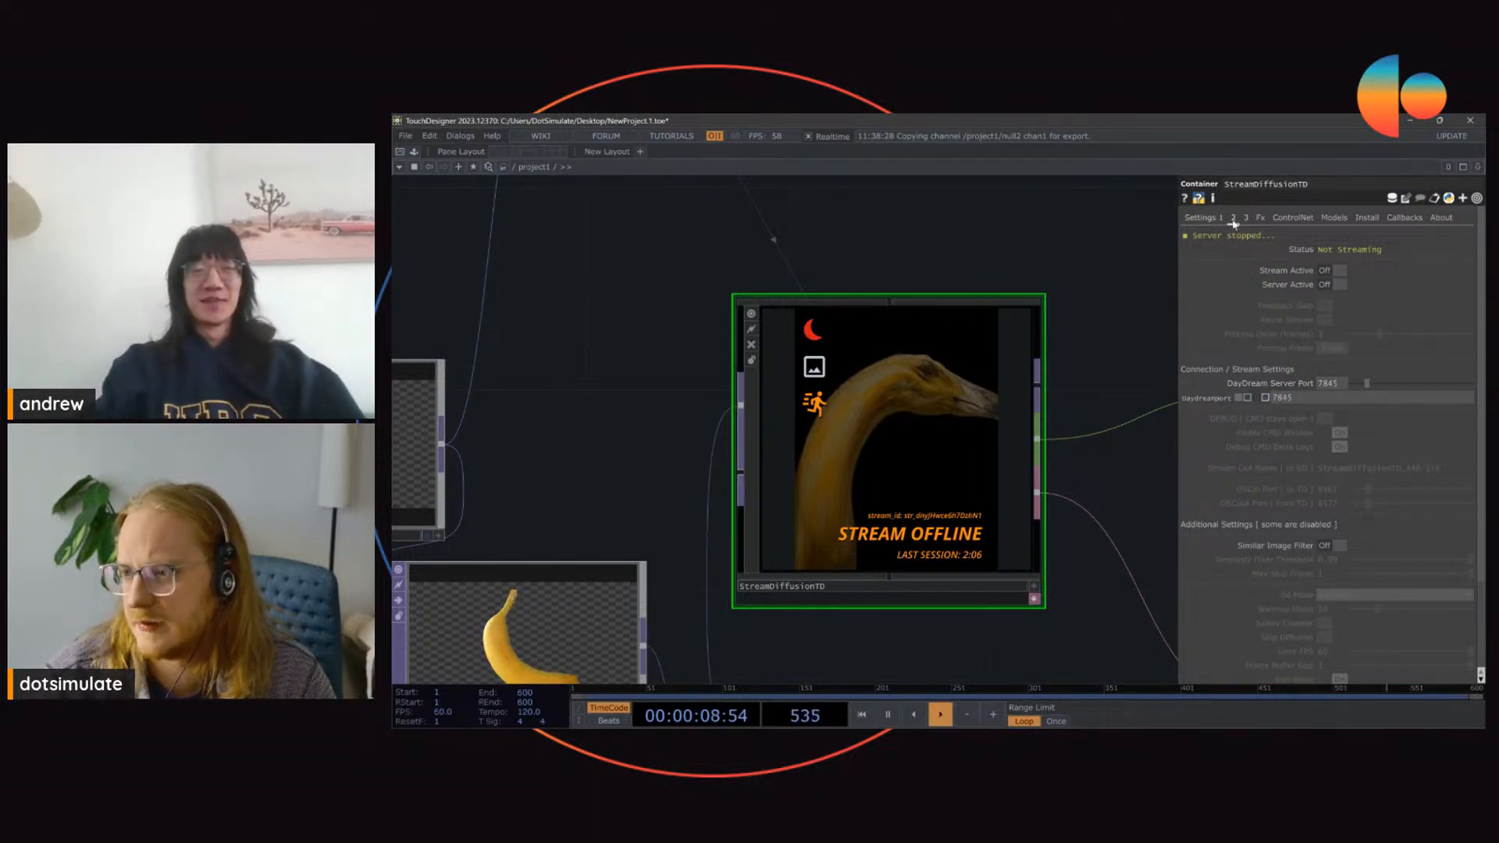
{"action": "left_click", "coordinate": [1242, 384]}
Step: Move StreamDiffusionTD and its output nulls away from the banana nodes and paste a copy of StreamDiffusionTD below the original
{"action": "scroll", "coordinate": [960, 313], "scroll_direction": "down", "scroll_amount": 5}
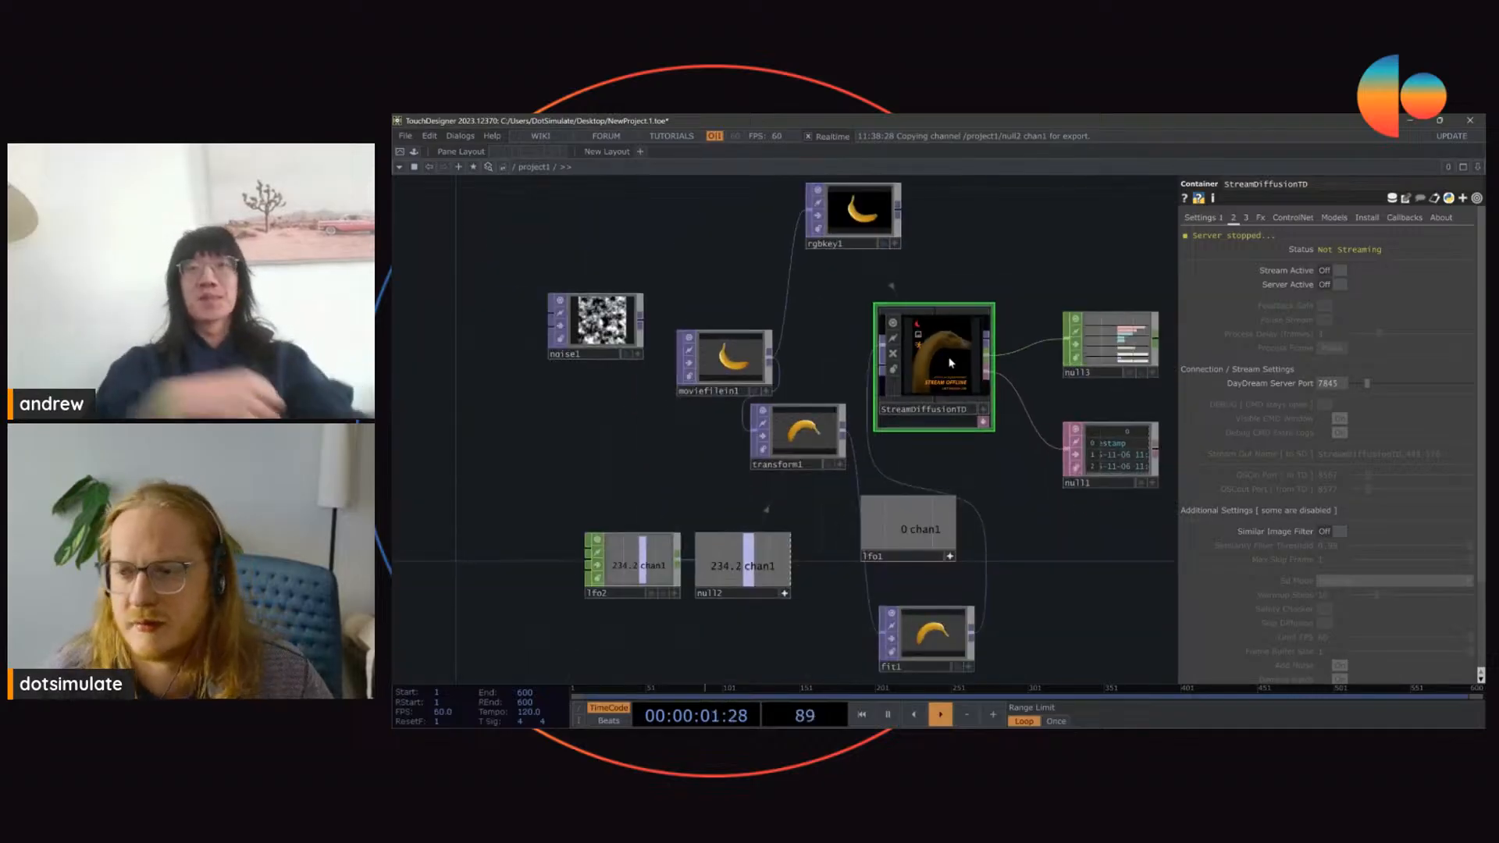
{"action": "left_click_drag", "start_coordinate": [820, 317], "coordinate": [710, 359]}
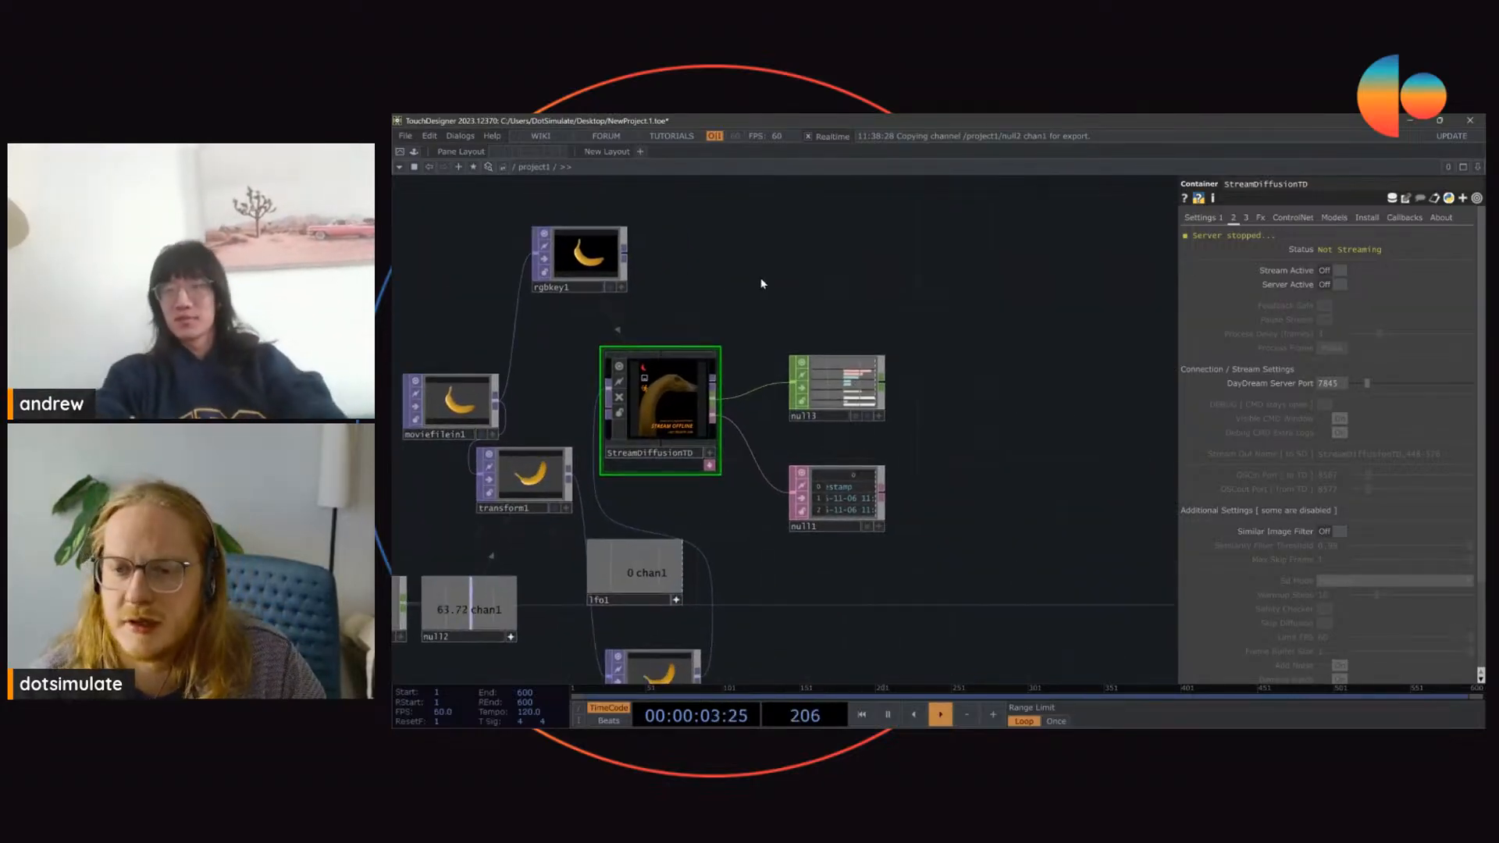
{"action": "right_click_drag", "start_coordinate": [710, 289], "coordinate": [890, 505]}
{"action": "left_click_drag", "start_coordinate": [675, 418], "coordinate": [950, 289]}
{"action": "left_click", "coordinate": [951, 283]}
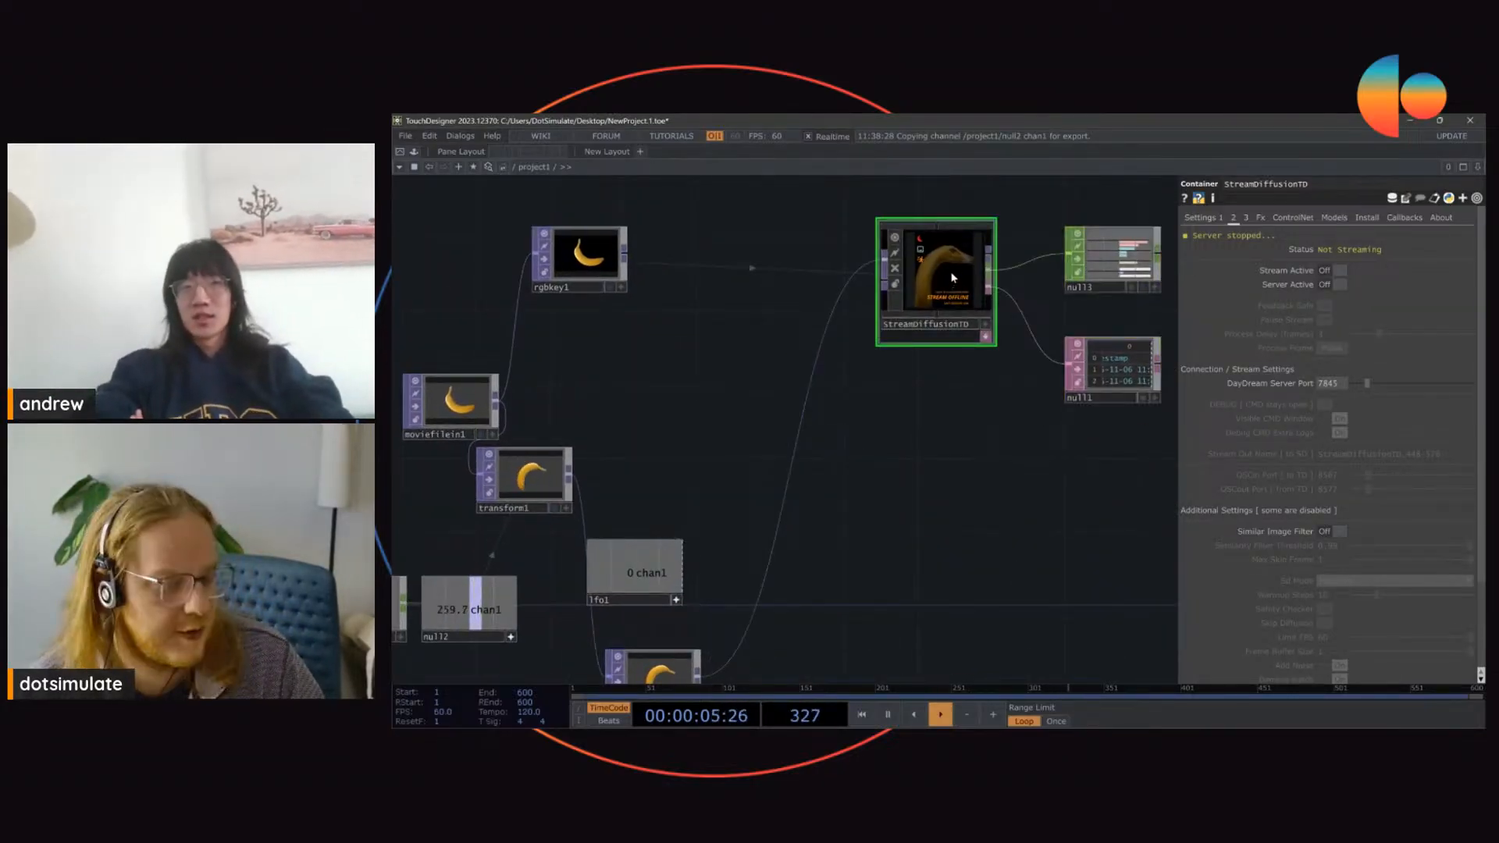
{"action": "key", "text": "ctrl+v"}
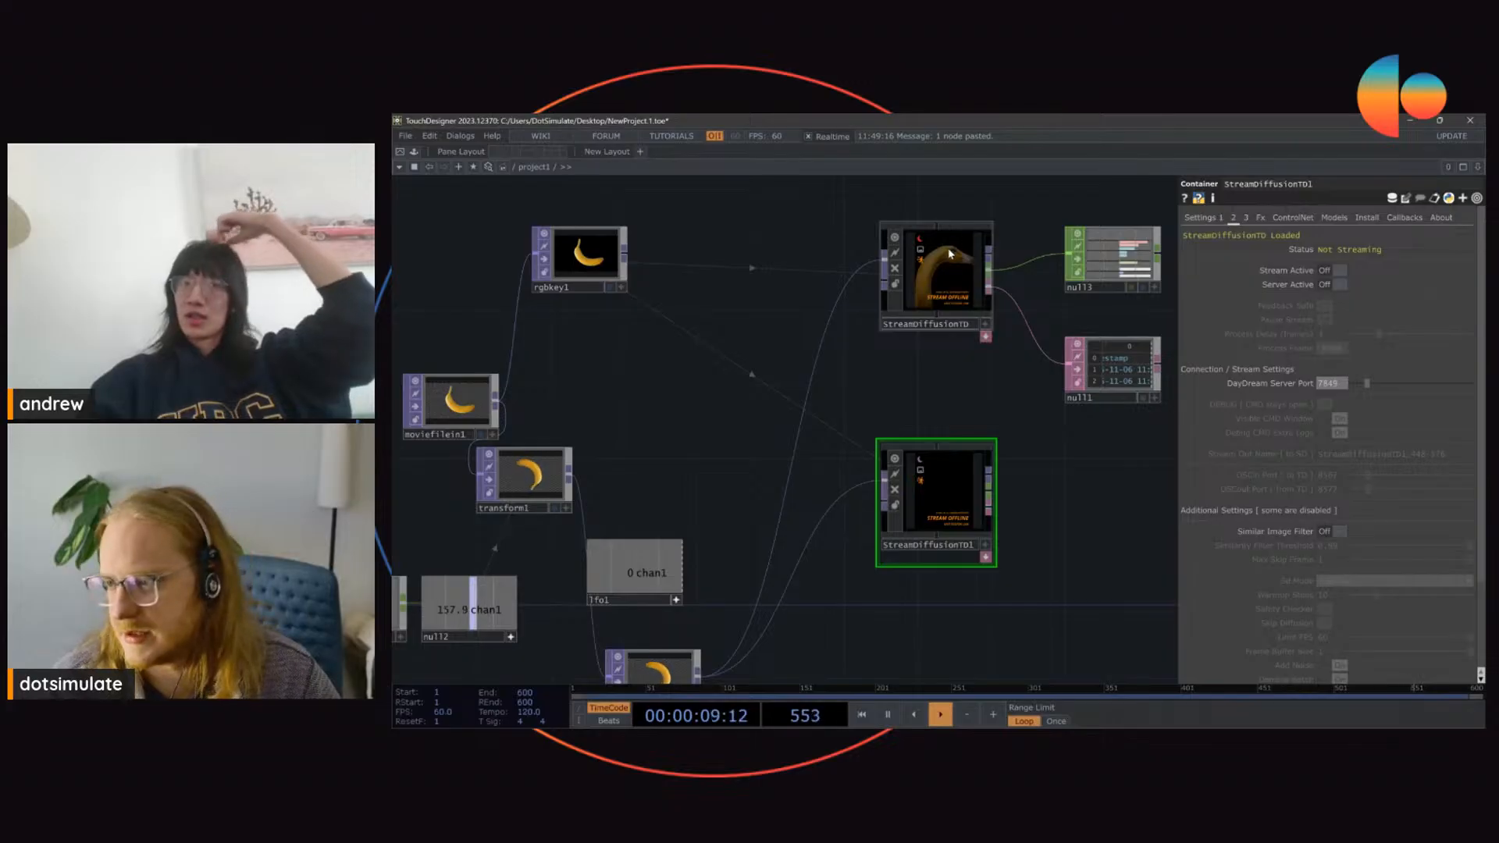
Step: Wire StreamDiffusionTD's image output into StreamDiffusionTD1's input and arrange the two components in sequence
{"action": "left_click", "coordinate": [944, 270]}
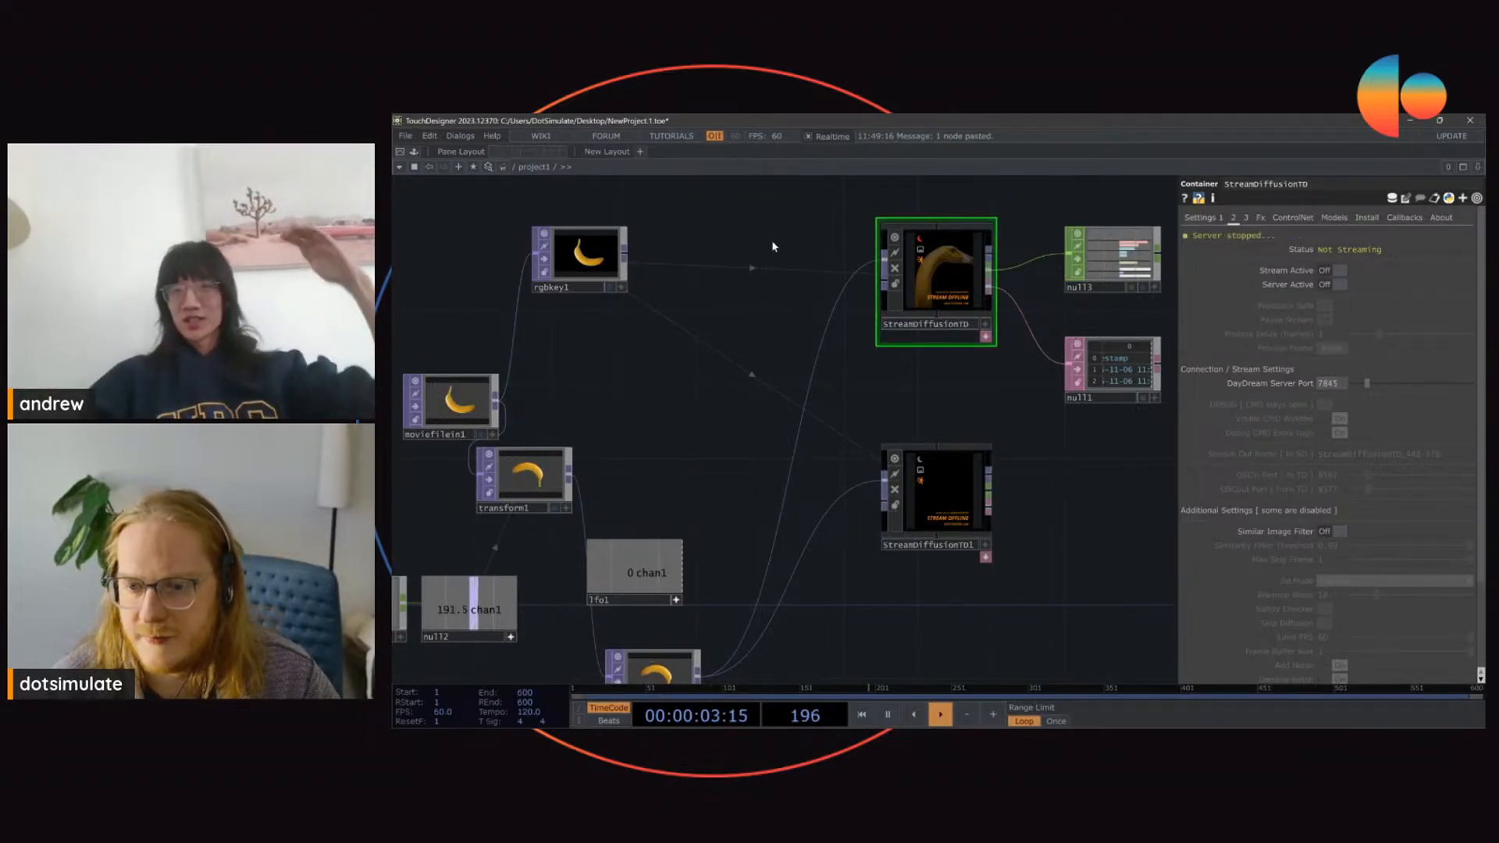
{"action": "left_click_drag", "start_coordinate": [630, 253], "coordinate": [882, 474]}
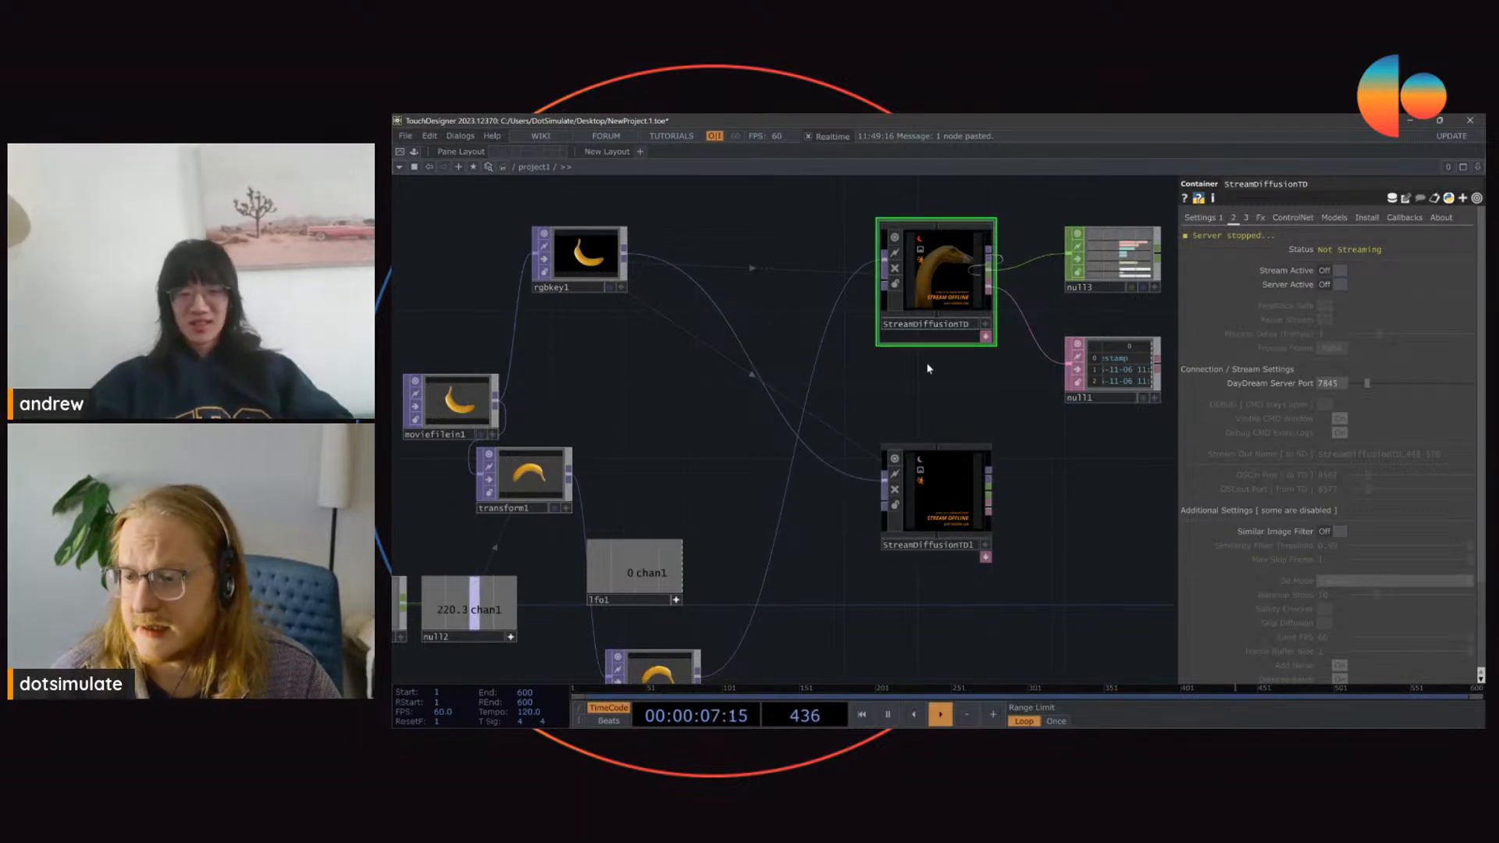
{"action": "left_click_drag", "start_coordinate": [926, 364], "coordinate": [1085, 498]}
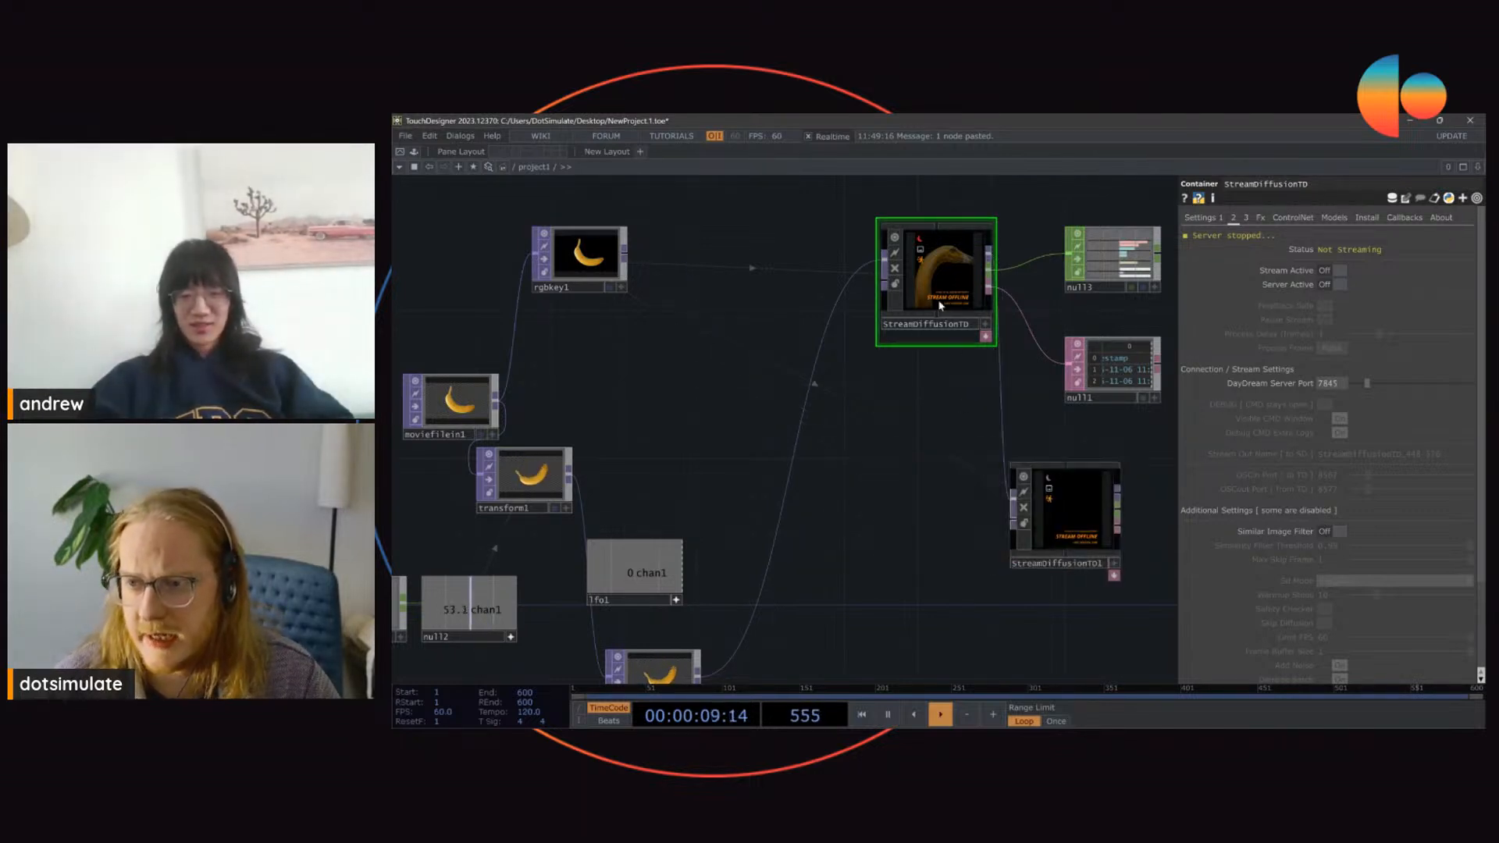
{"action": "left_click_drag", "start_coordinate": [940, 305], "coordinate": [866, 490]}
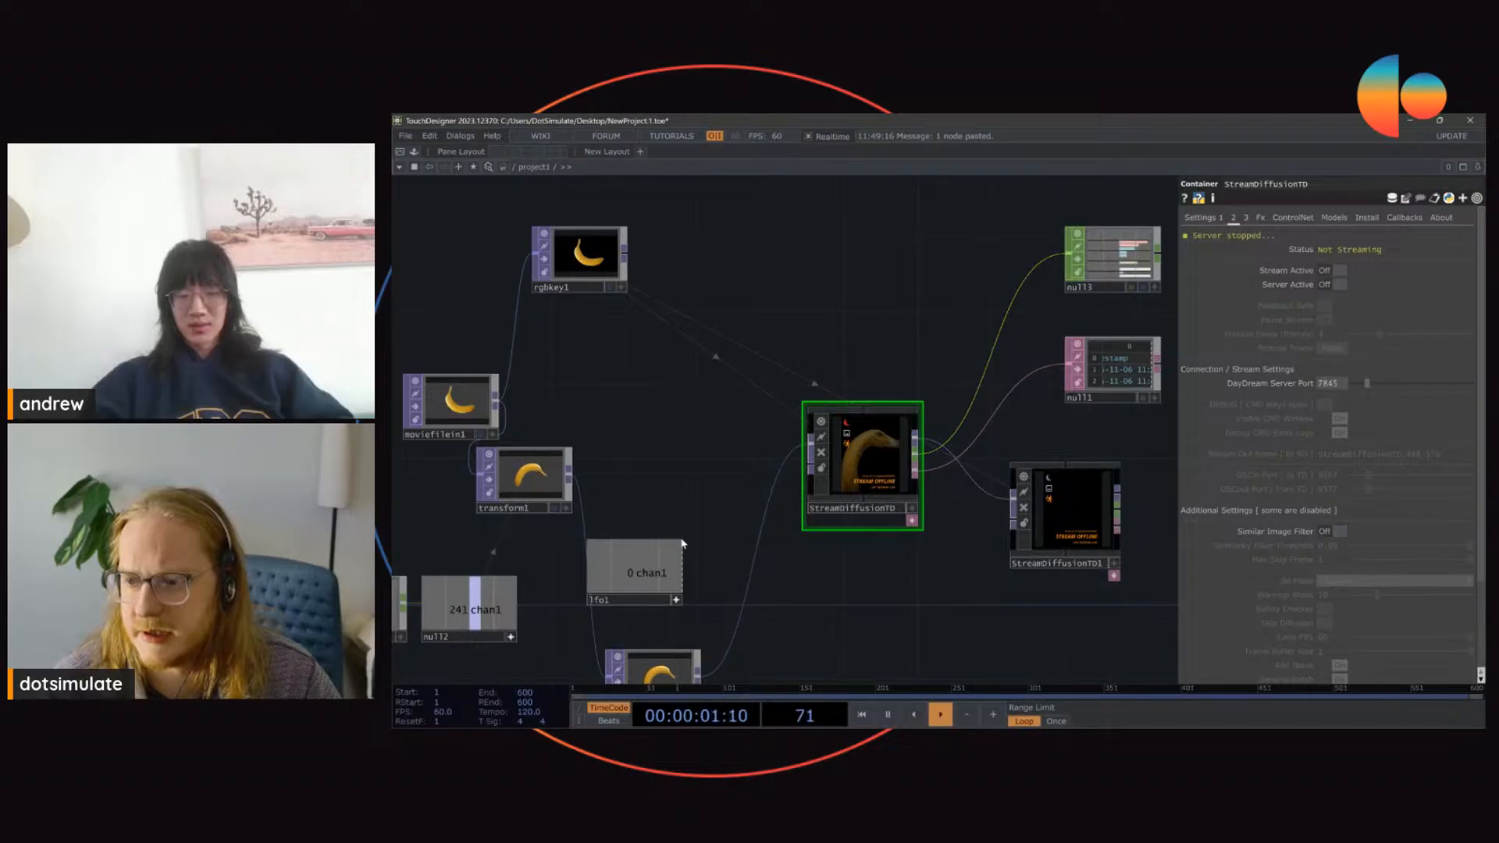
Step: Select StreamDiffusionTD and StreamDiffusionTD1 together and start both Daydream streams
{"action": "left_click_drag", "start_coordinate": [773, 447], "coordinate": [1134, 602]}
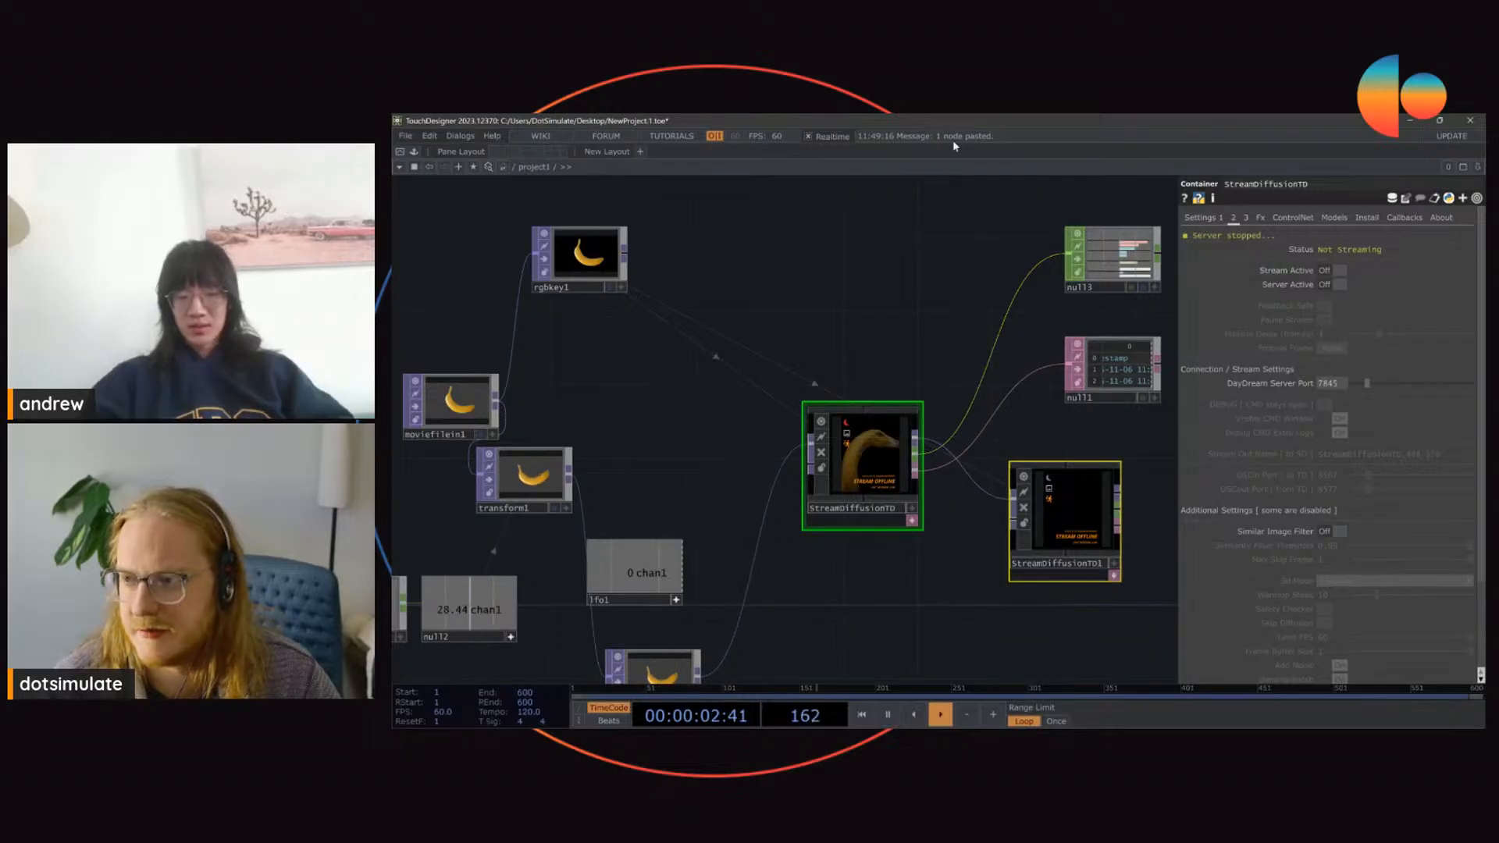
{"action": "left_click", "coordinate": [1198, 219]}
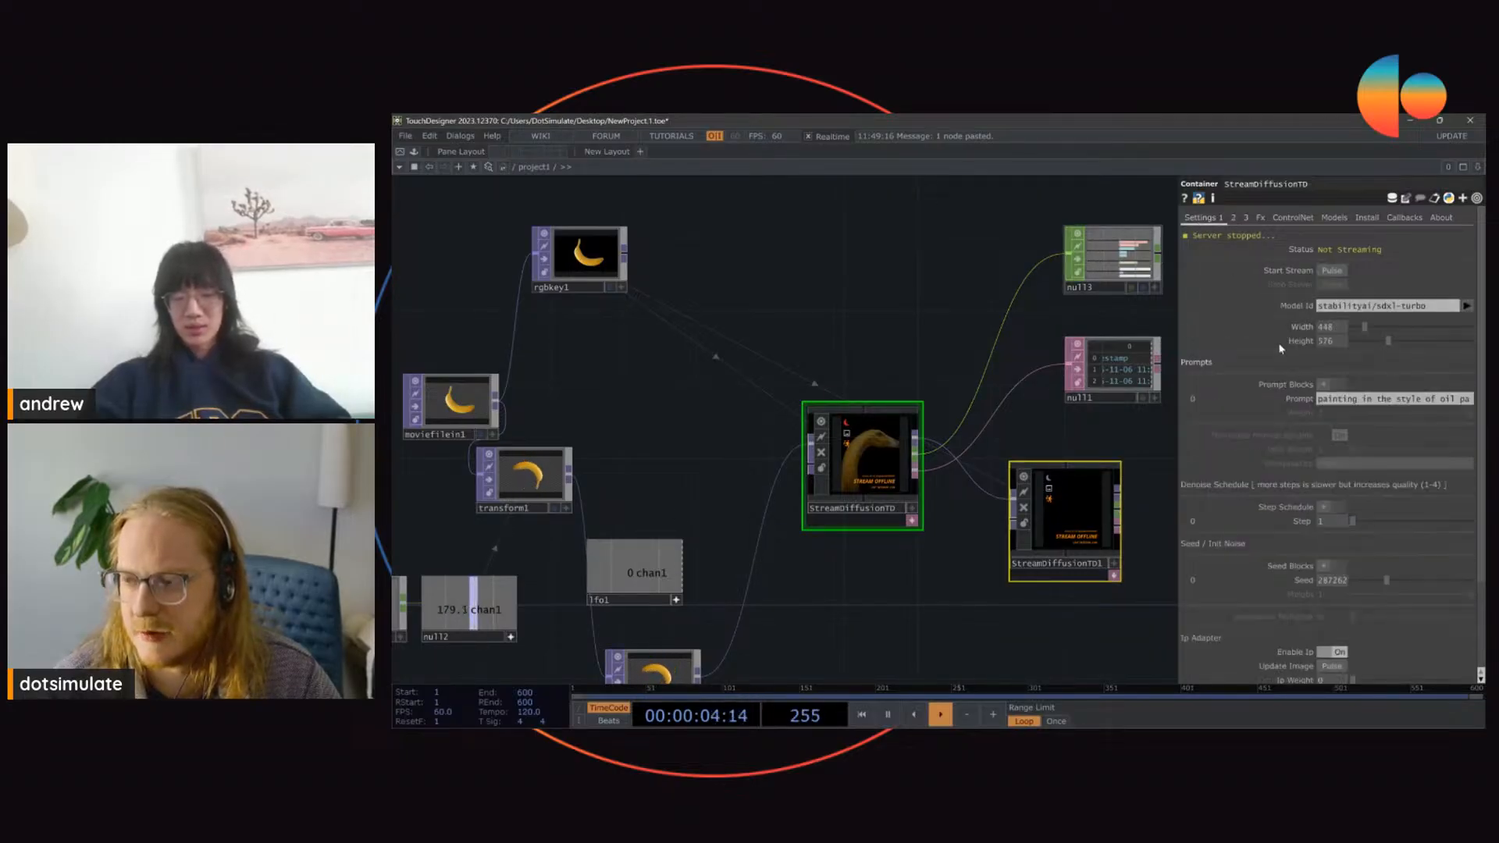
{"action": "left_click", "coordinate": [1343, 271]}
{"action": "scroll", "coordinate": [999, 447], "scroll_direction": "up", "scroll_amount": 5}
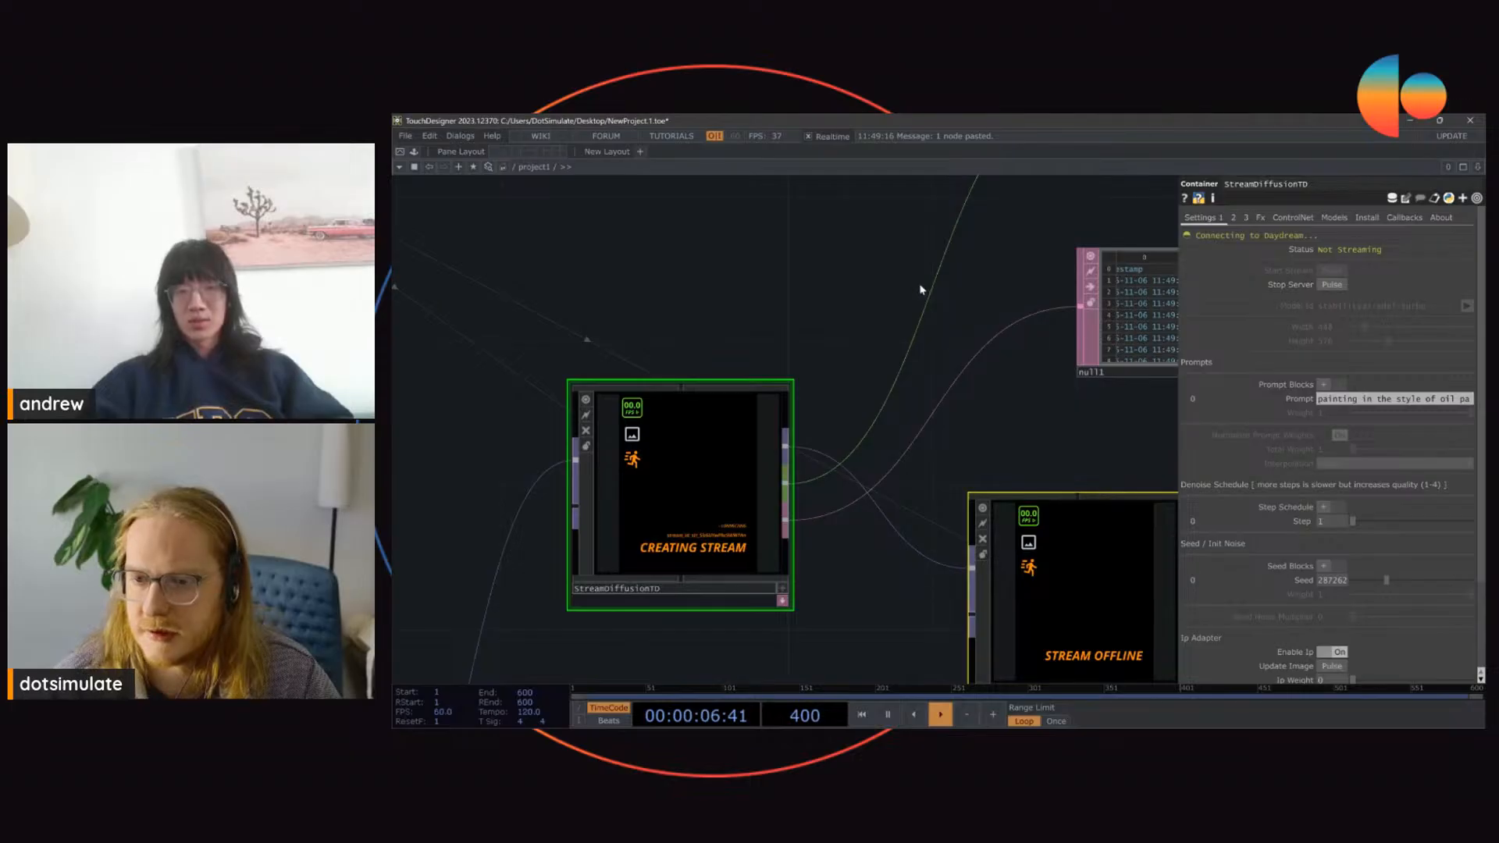
{"action": "left_click_drag", "start_coordinate": [958, 516], "coordinate": [892, 372]}
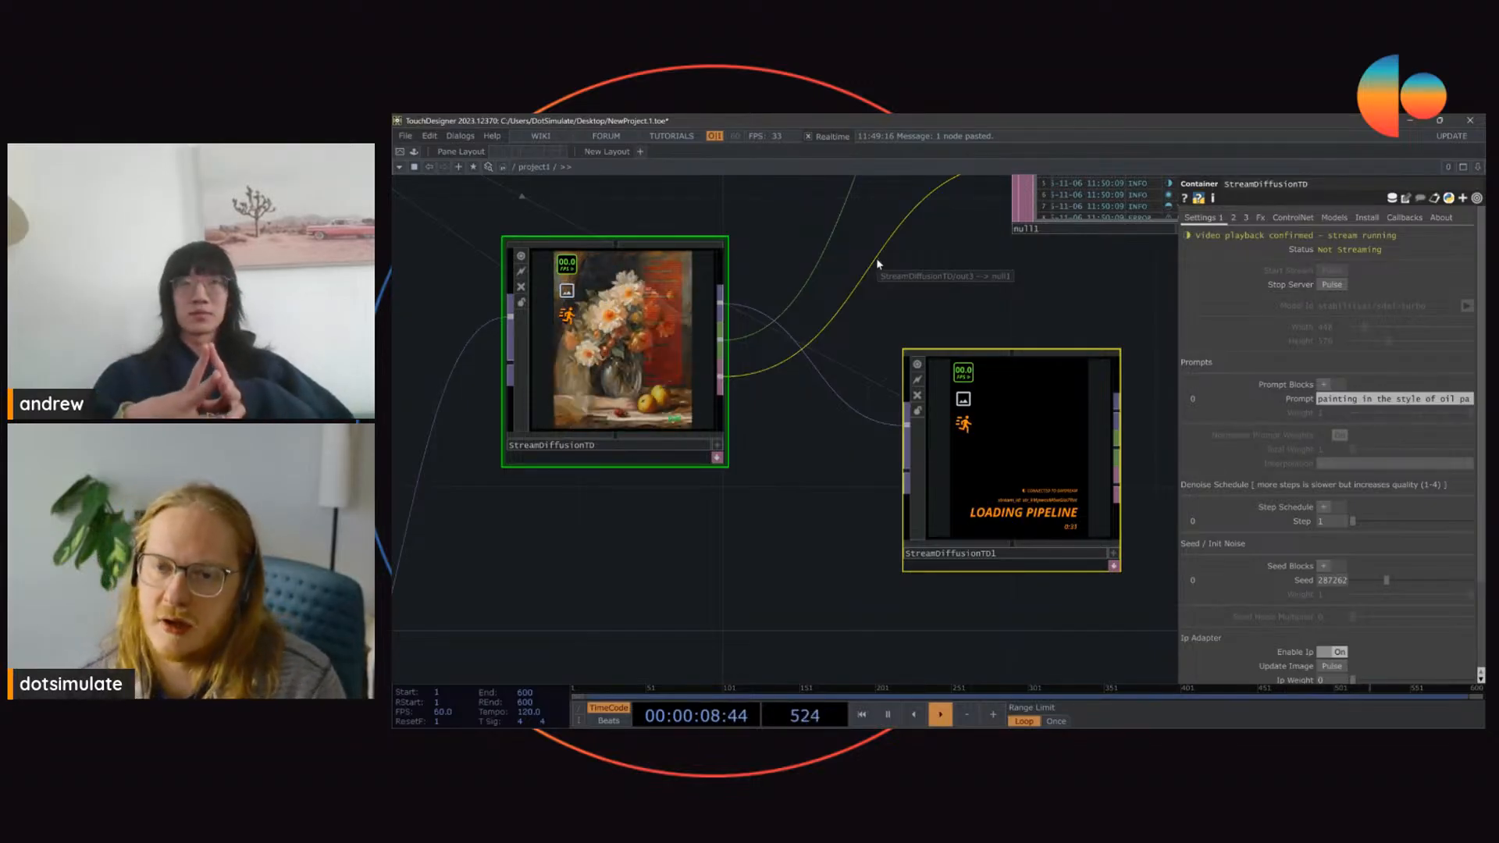
Step: Select only StreamDiffusionTD and lower the weight of its tile ControlNet with the feedback preprocessor almost to 0
{"action": "left_click", "coordinate": [662, 337]}
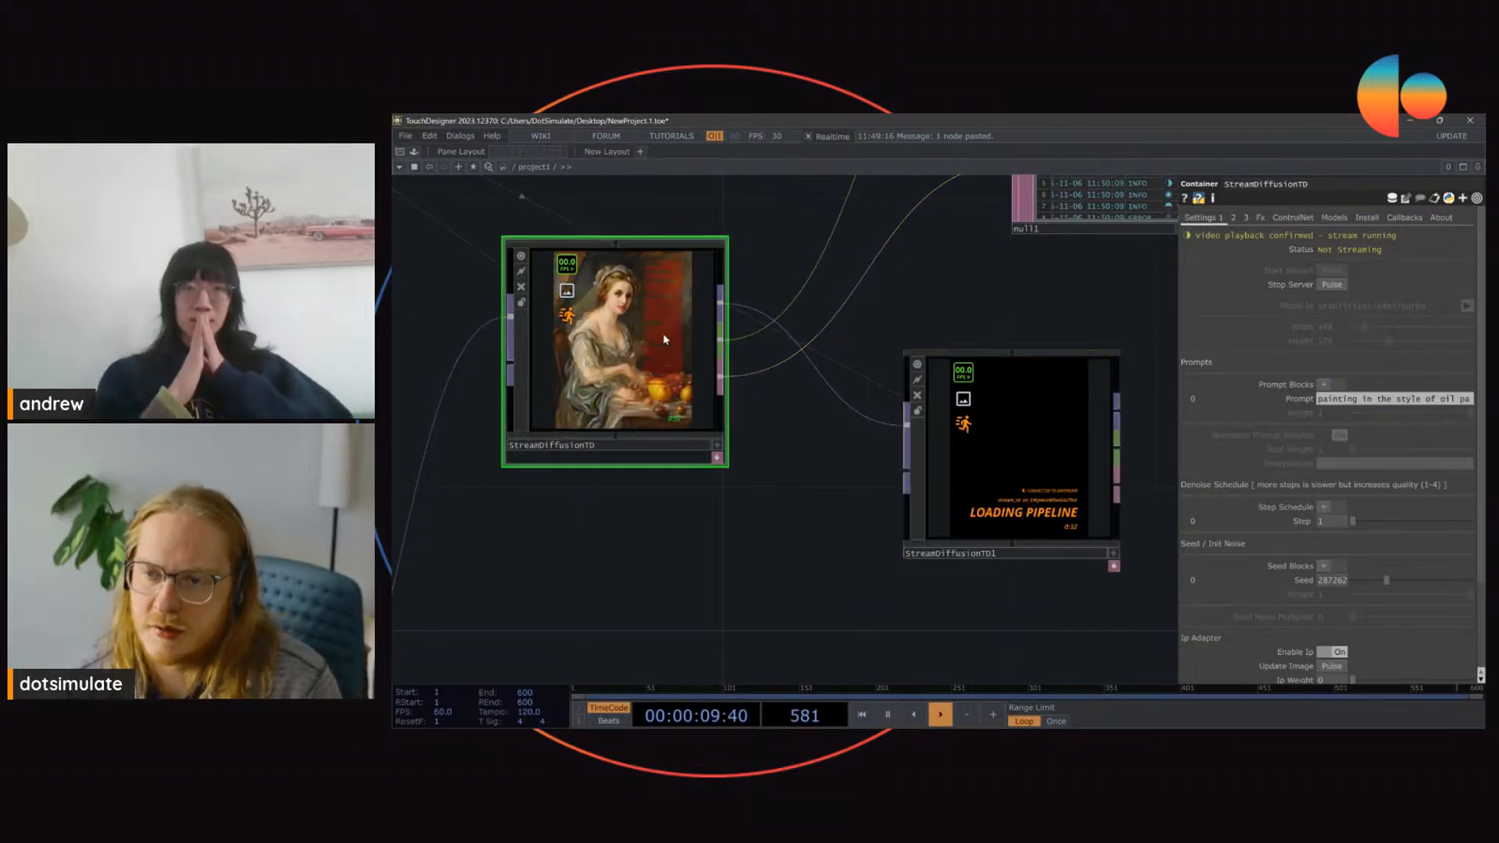
{"action": "left_click", "coordinate": [1292, 218]}
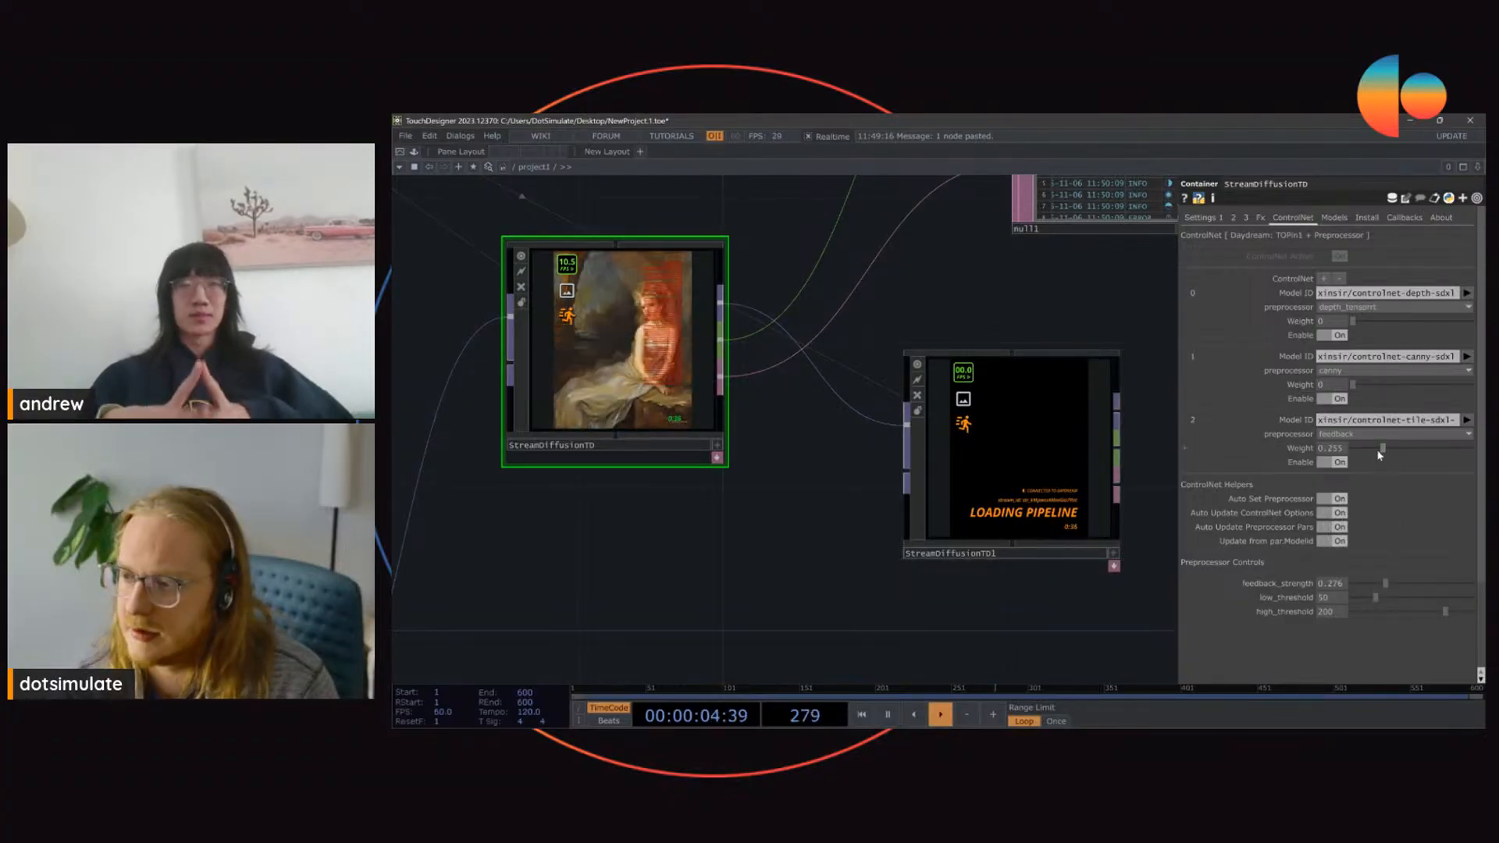
{"action": "left_click_drag", "start_coordinate": [1383, 448], "coordinate": [1307, 422]}
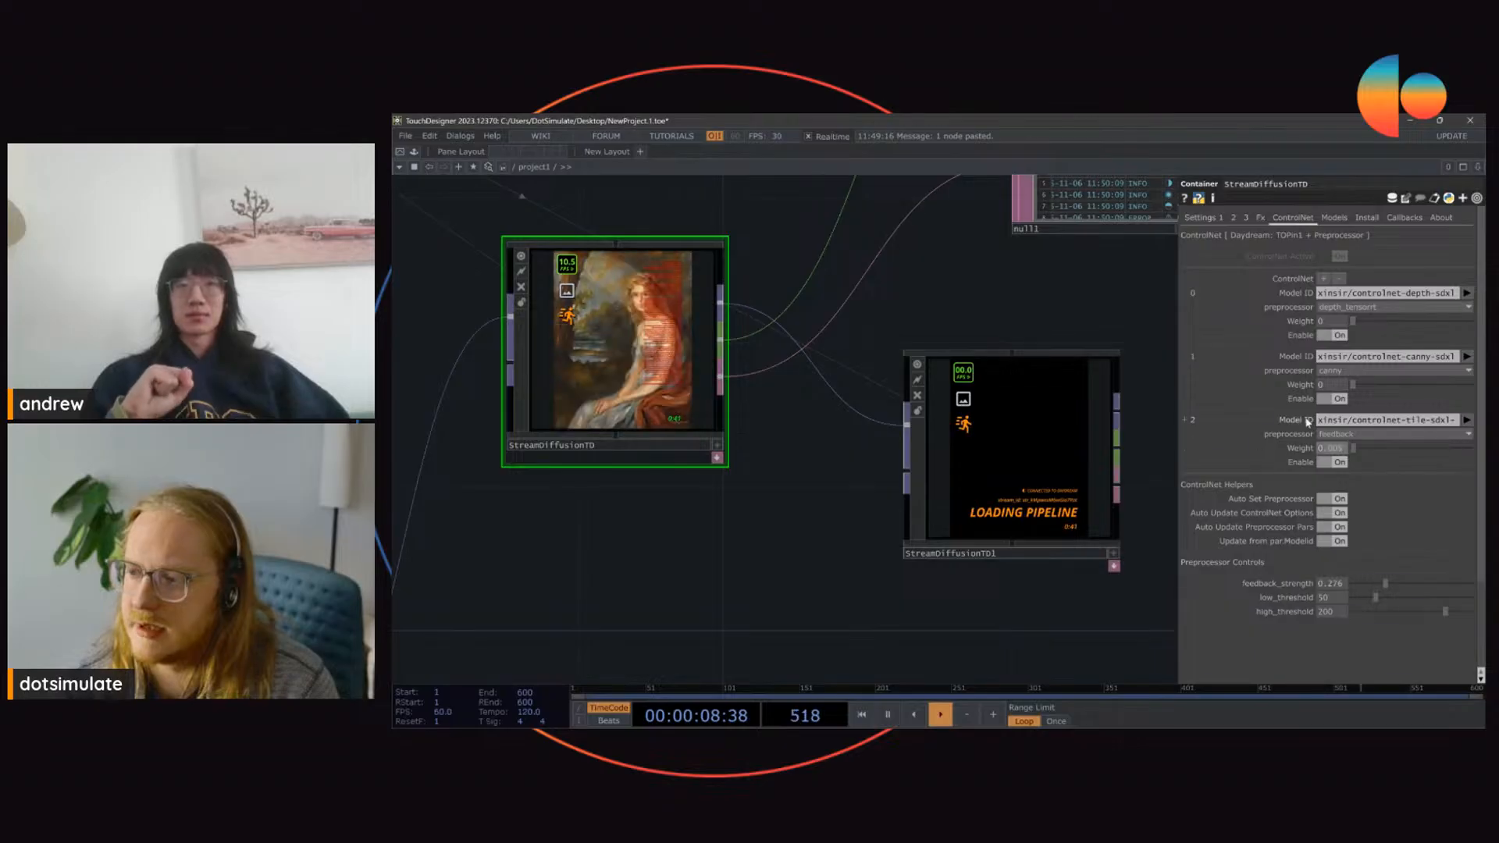
Step: Check StreamDiffusionTD's status and output image, then stop its server and start its stream again
{"action": "left_click", "coordinate": [1200, 217]}
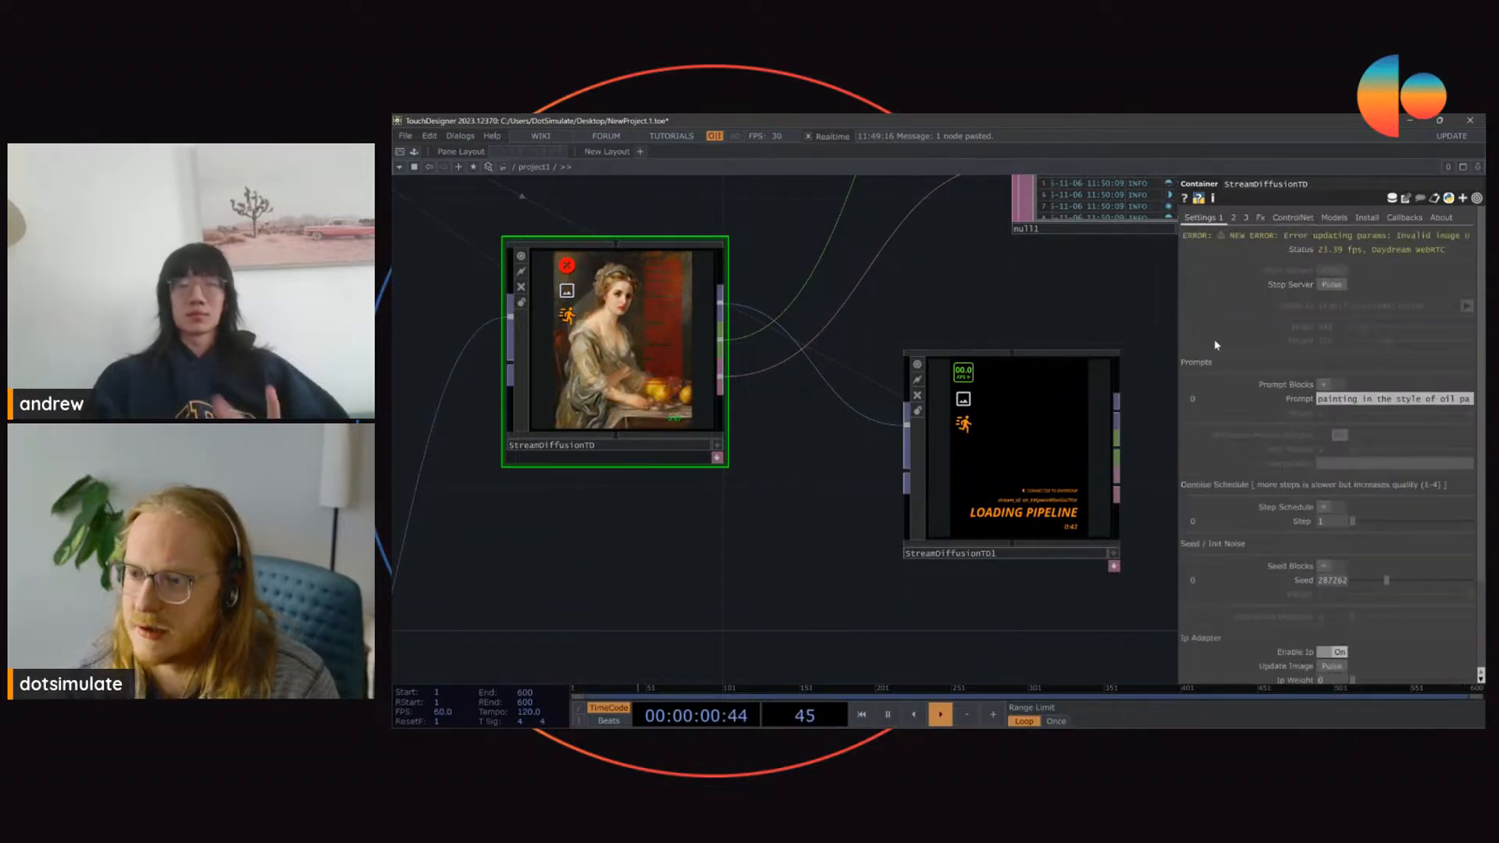
{"action": "left_click_drag", "start_coordinate": [971, 278], "coordinate": [1092, 333]}
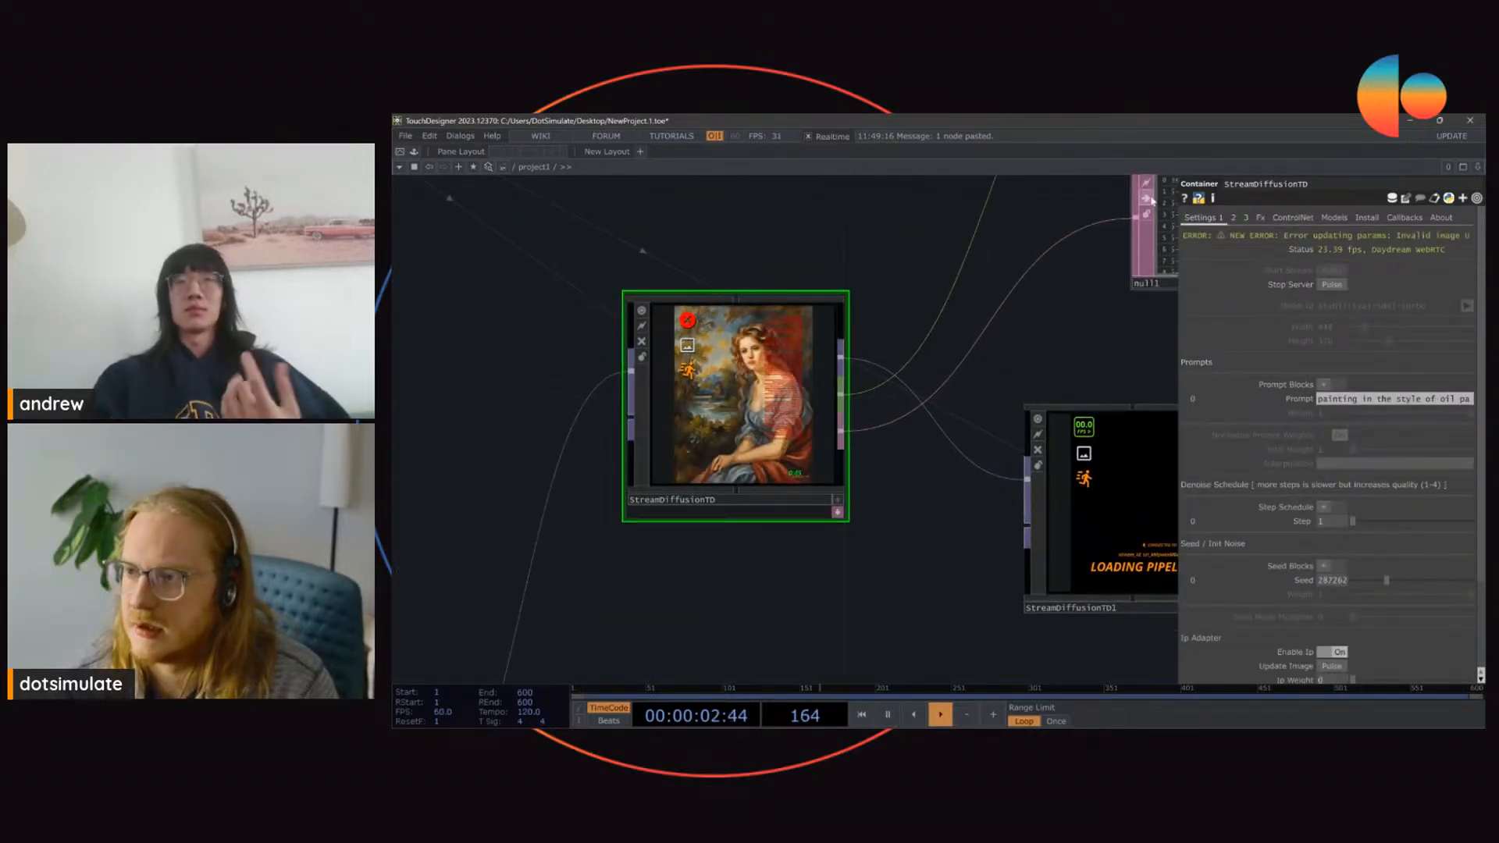
{"action": "left_click_drag", "start_coordinate": [1178, 274], "coordinate": [1178, 320]}
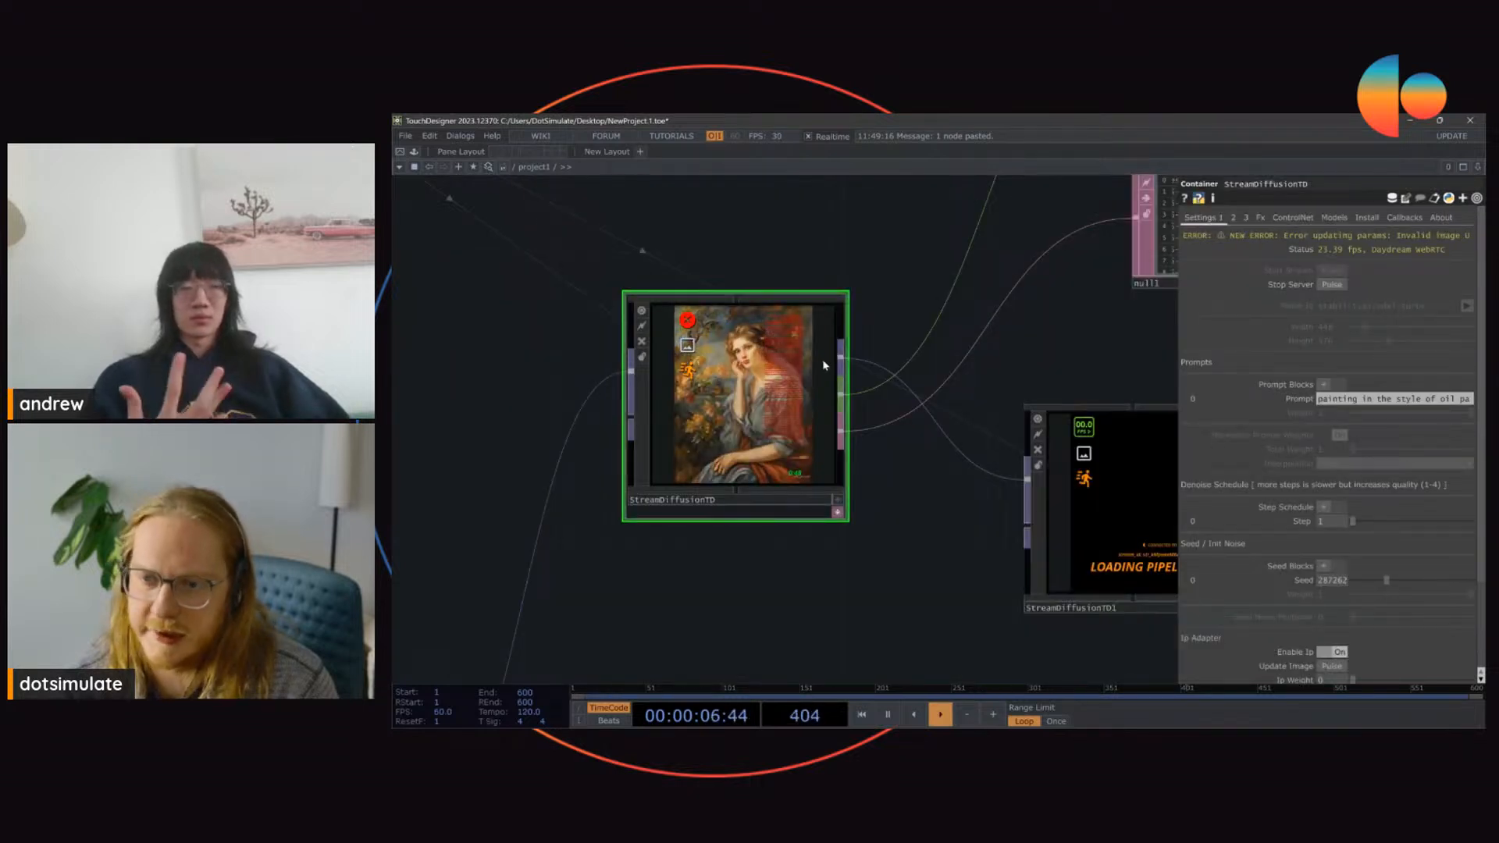
{"action": "scroll", "coordinate": [719, 408], "scroll_direction": "up", "scroll_amount": 2}
{"action": "scroll", "coordinate": [719, 408], "scroll_direction": "down", "scroll_amount": 2}
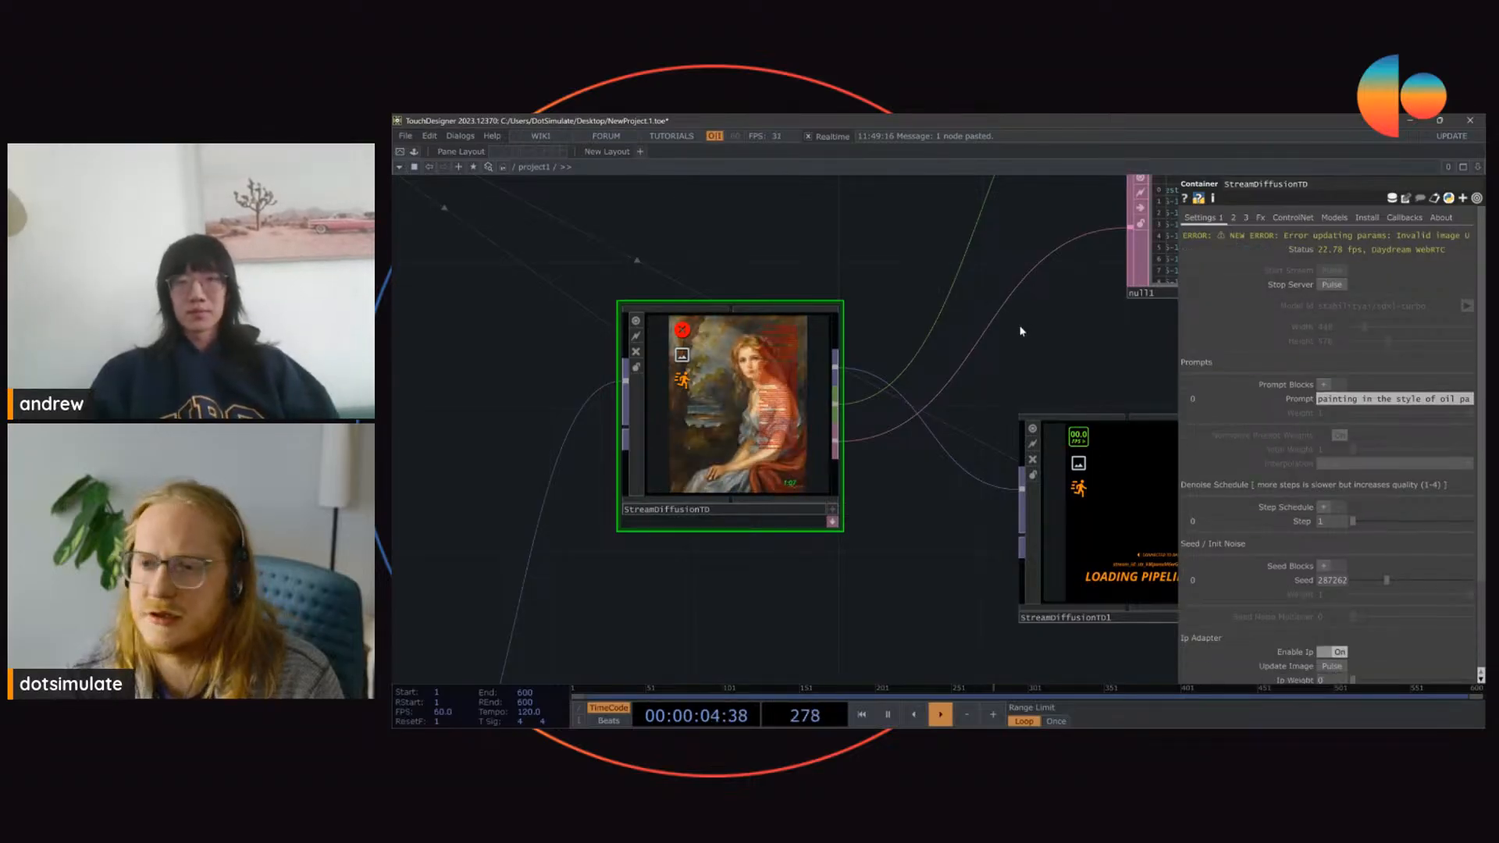
{"action": "left_click_drag", "start_coordinate": [1057, 351], "coordinate": [894, 393]}
{"action": "scroll", "coordinate": [894, 393], "scroll_direction": "down", "scroll_amount": 2}
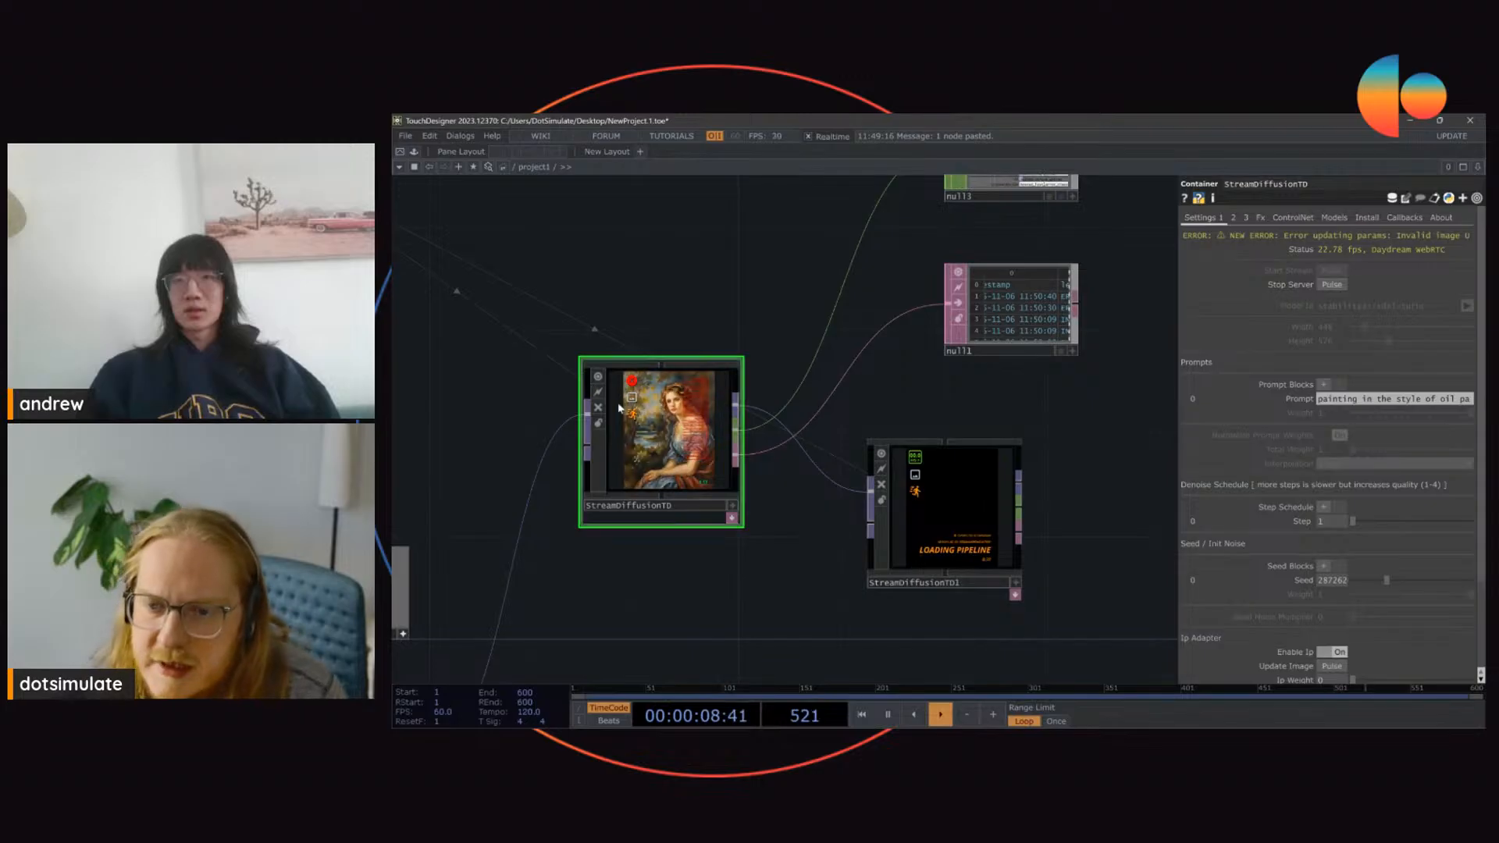
{"action": "left_click", "coordinate": [1332, 286]}
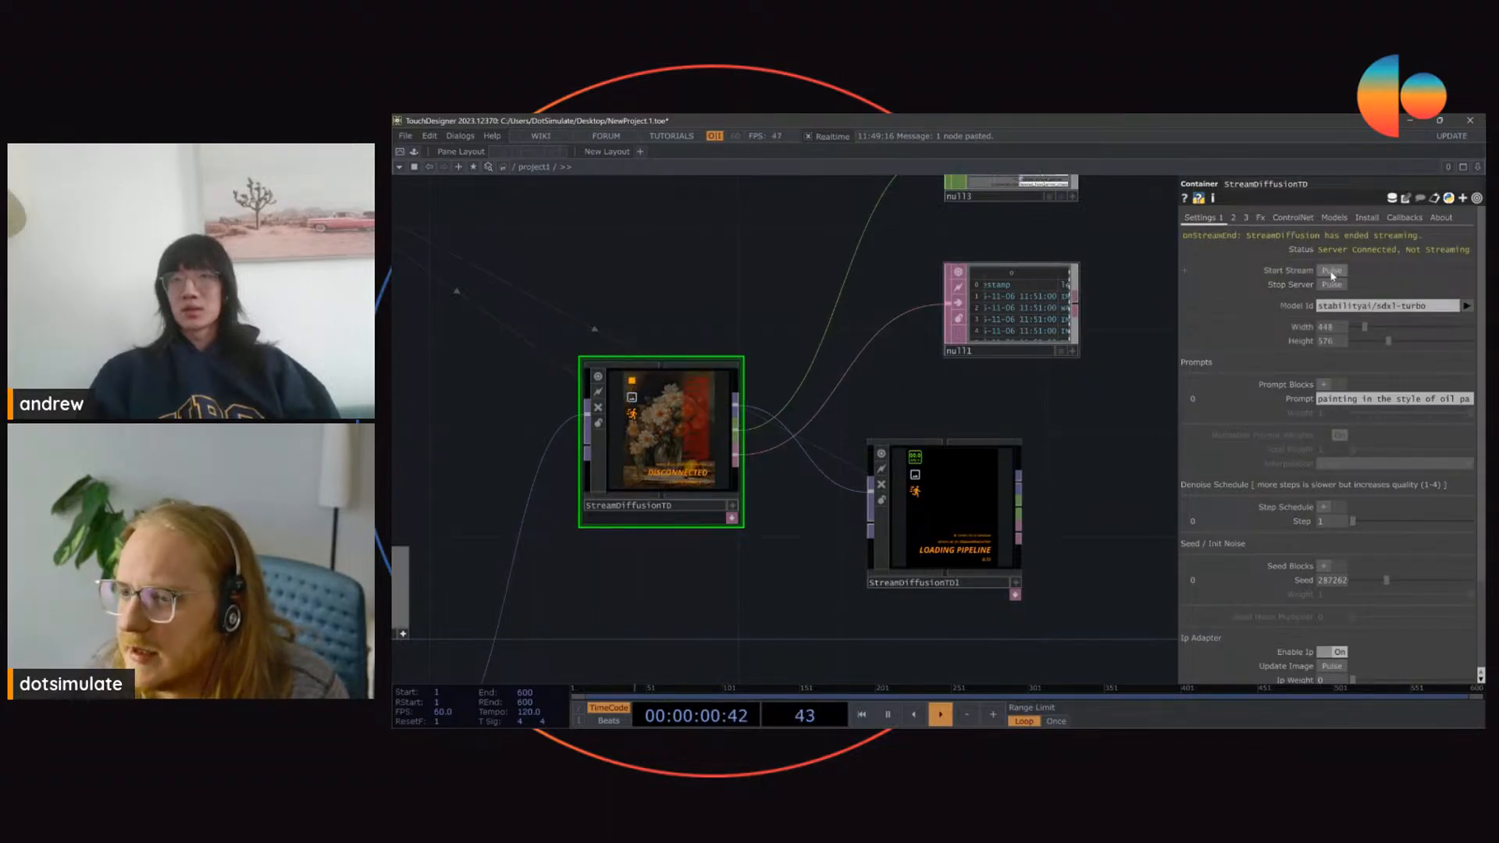
{"action": "left_click", "coordinate": [1332, 271]}
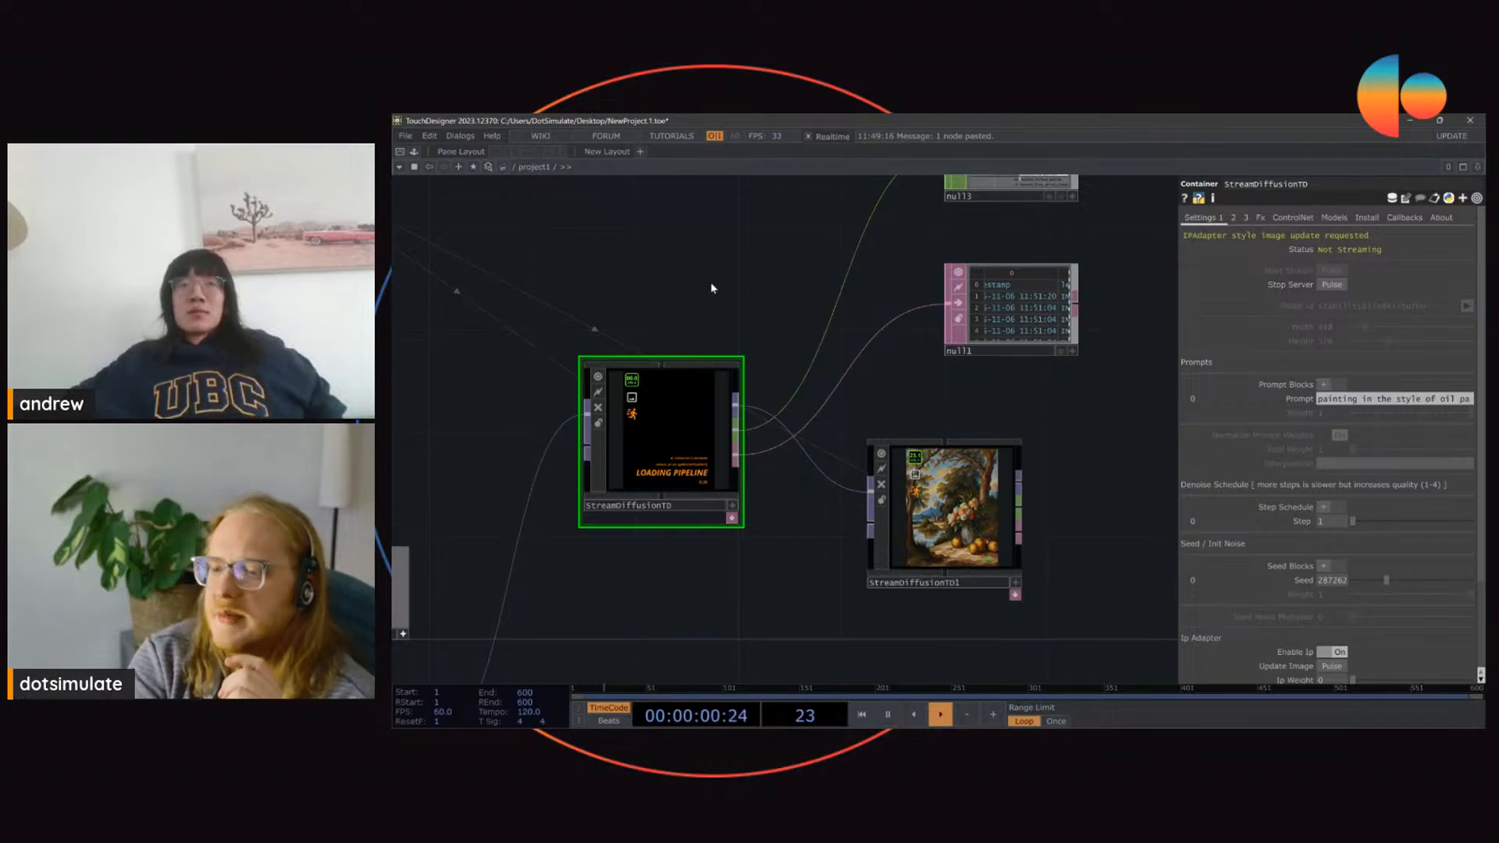
Step: Inspect StreamDiffusionTD1's streamed image up close and view the component's version information
{"action": "scroll", "coordinate": [1029, 557], "scroll_direction": "up", "scroll_amount": 5}
{"action": "left_click", "coordinate": [1012, 581]}
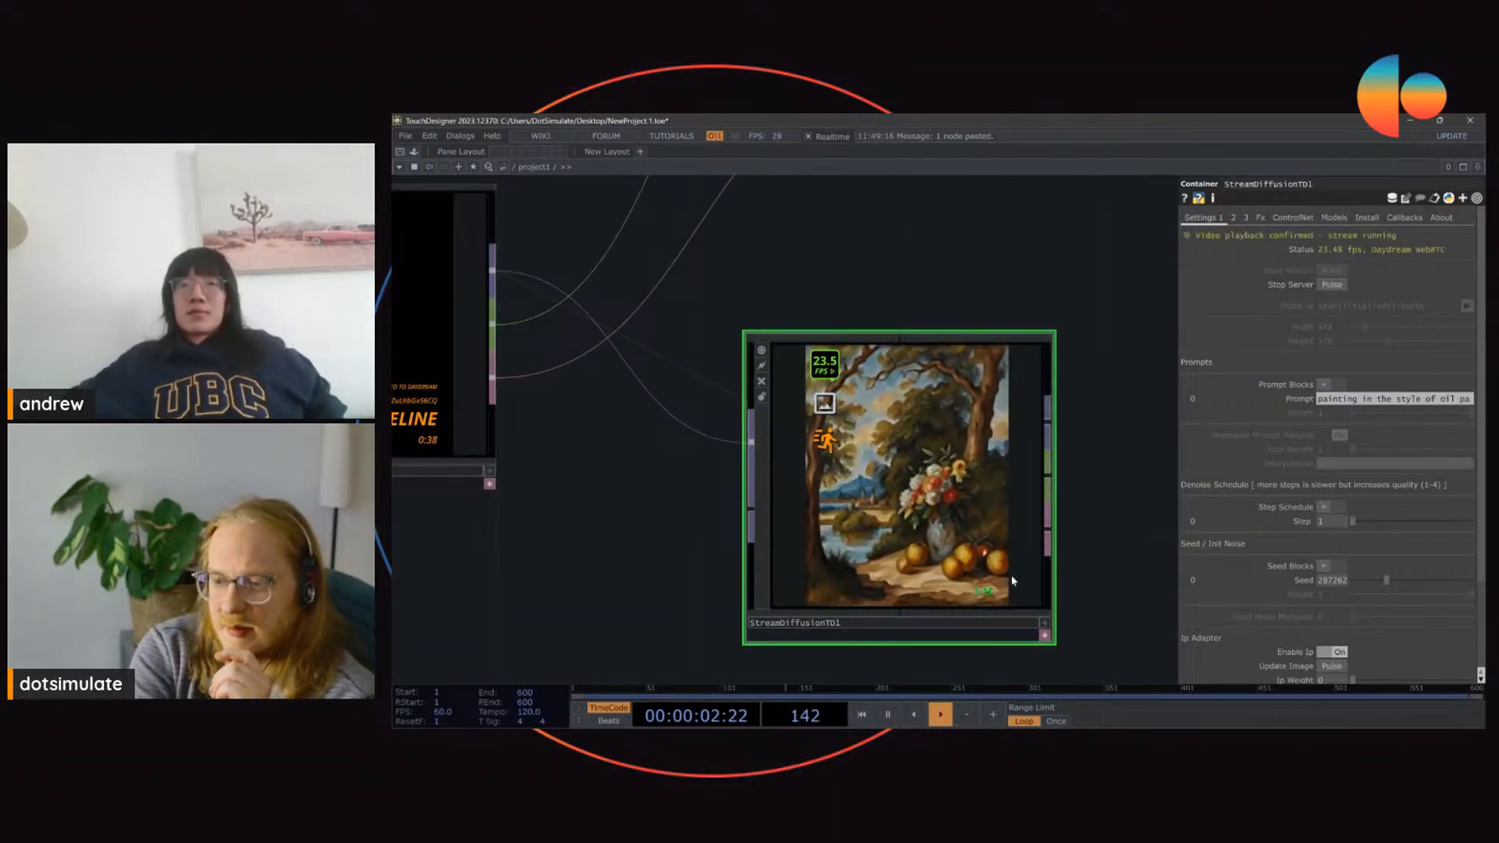
{"action": "left_click", "coordinate": [1441, 218]}
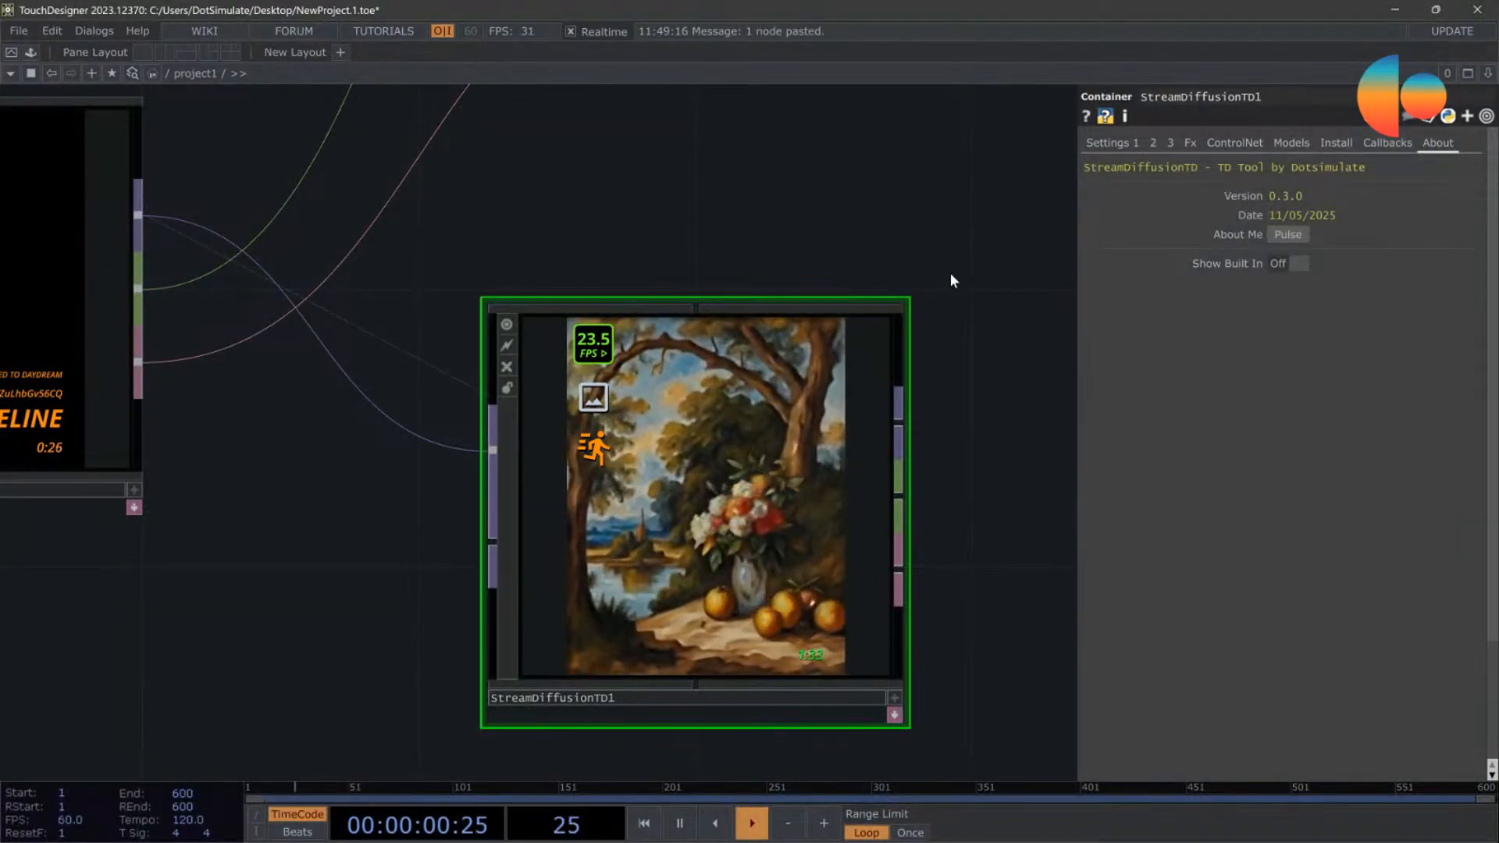
Step: Feed the fitted banana image directly into StreamDiffusionTD1 and set StreamDiffusionTD's tile ControlNet weight to 0
{"action": "scroll", "coordinate": [949, 273], "scroll_direction": "down", "scroll_amount": 4}
{"action": "left_click_drag", "start_coordinate": [448, 273], "coordinate": [447, 378]}
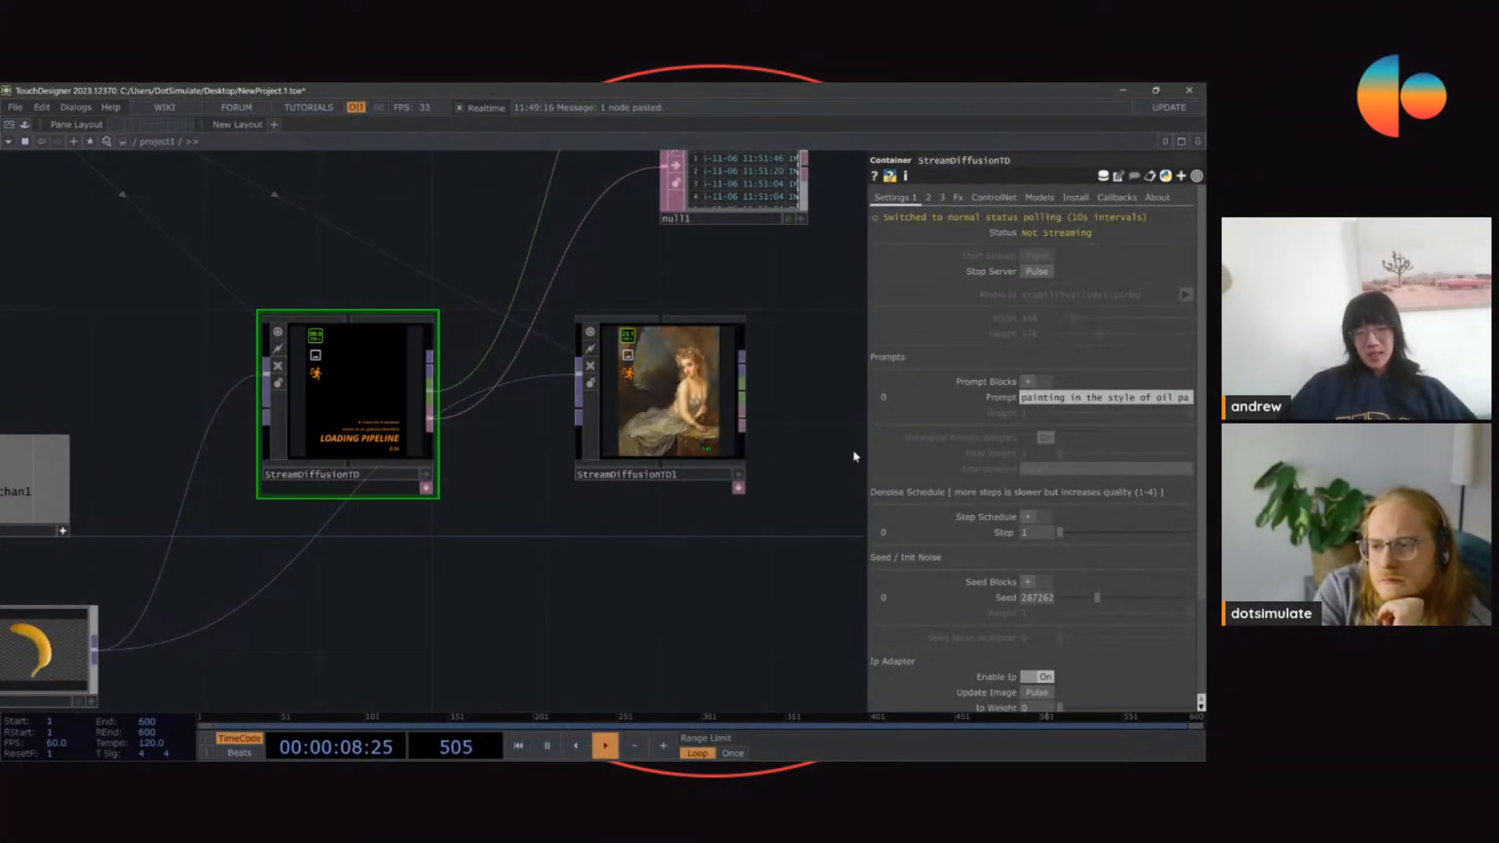
{"action": "left_click", "coordinate": [994, 196]}
{"action": "left_click_drag", "start_coordinate": [1059, 451], "coordinate": [1046, 457]}
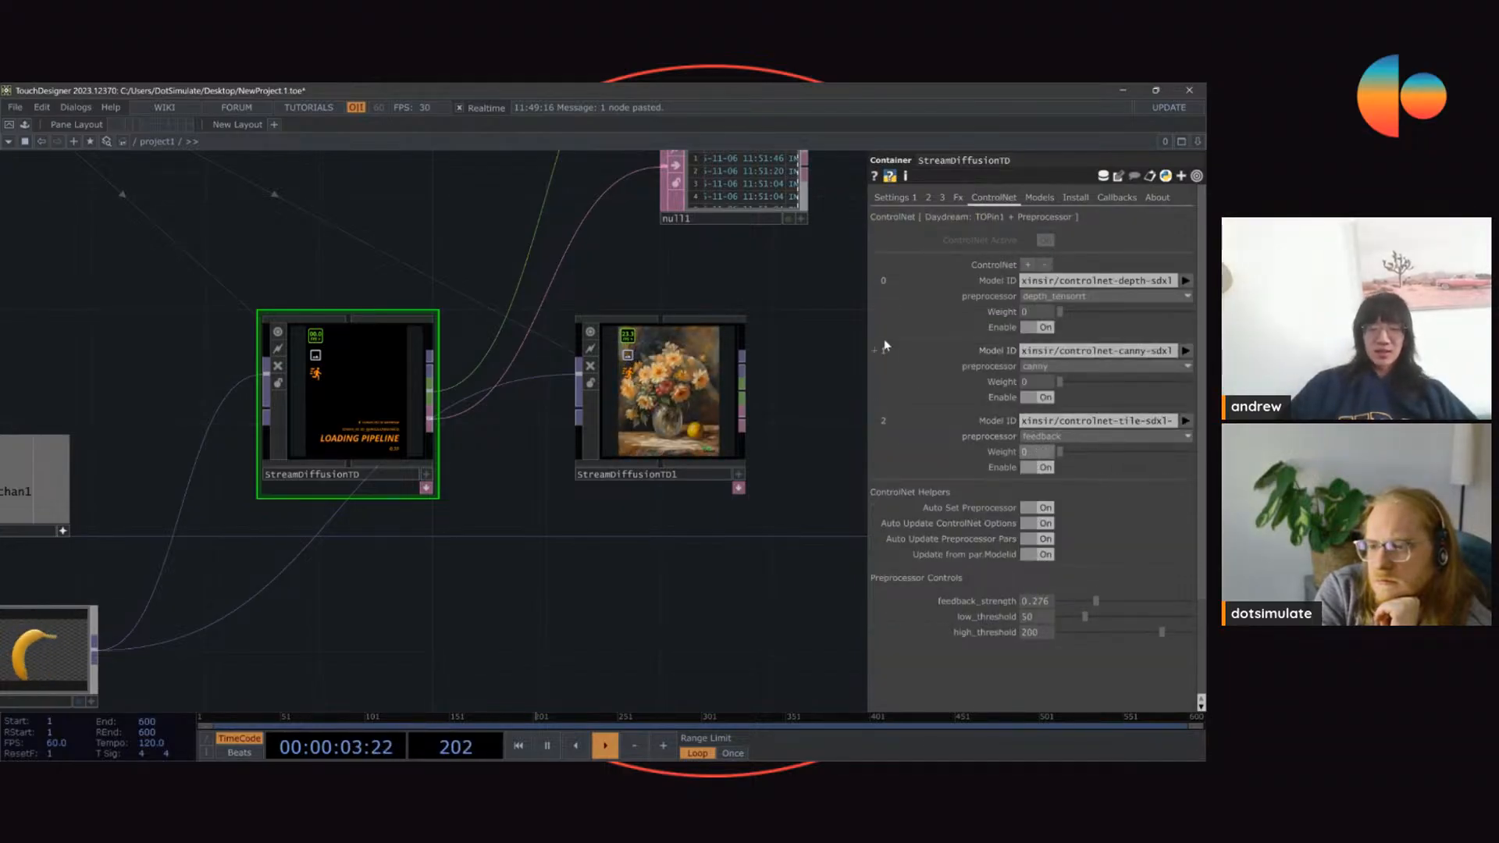
Step: Set StreamDiffusionTD's denoise step to 11 and change its prompt to "batman"
{"action": "left_click", "coordinate": [887, 198]}
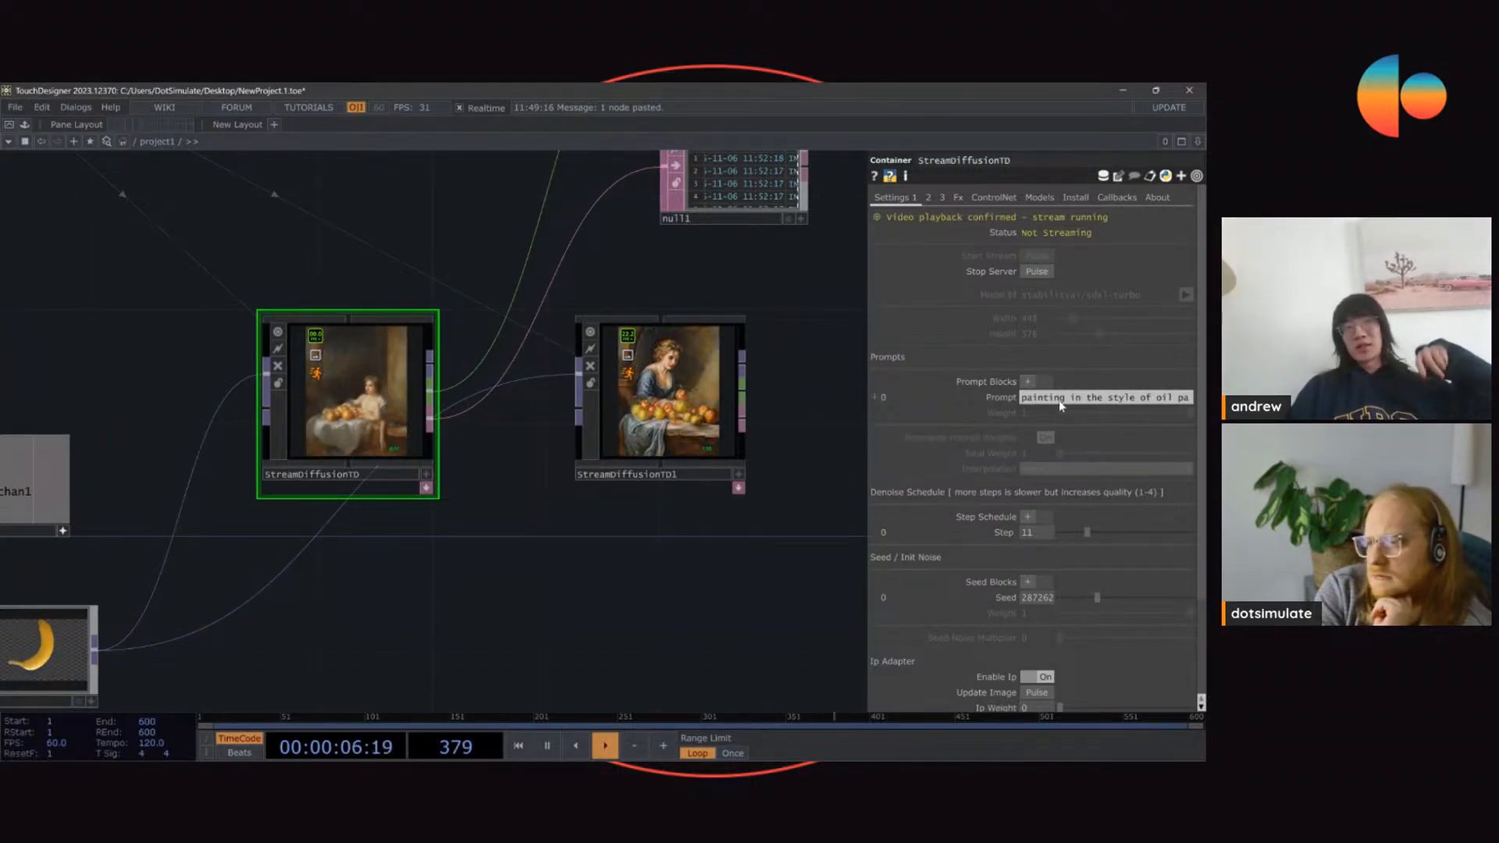
{"action": "type", "text": "batman"}
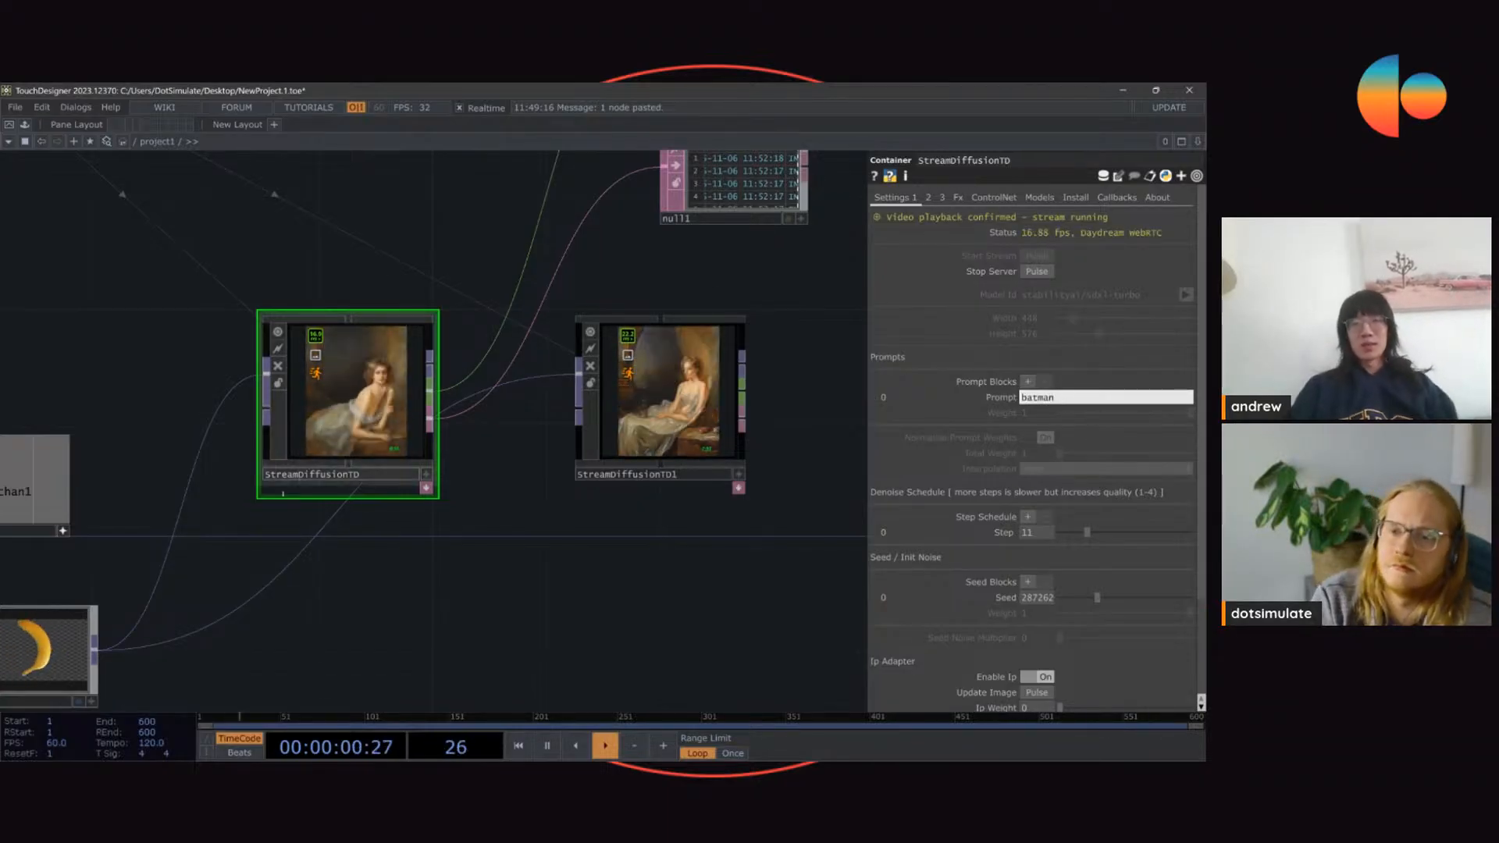
{"action": "left_click", "coordinate": [379, 259]}
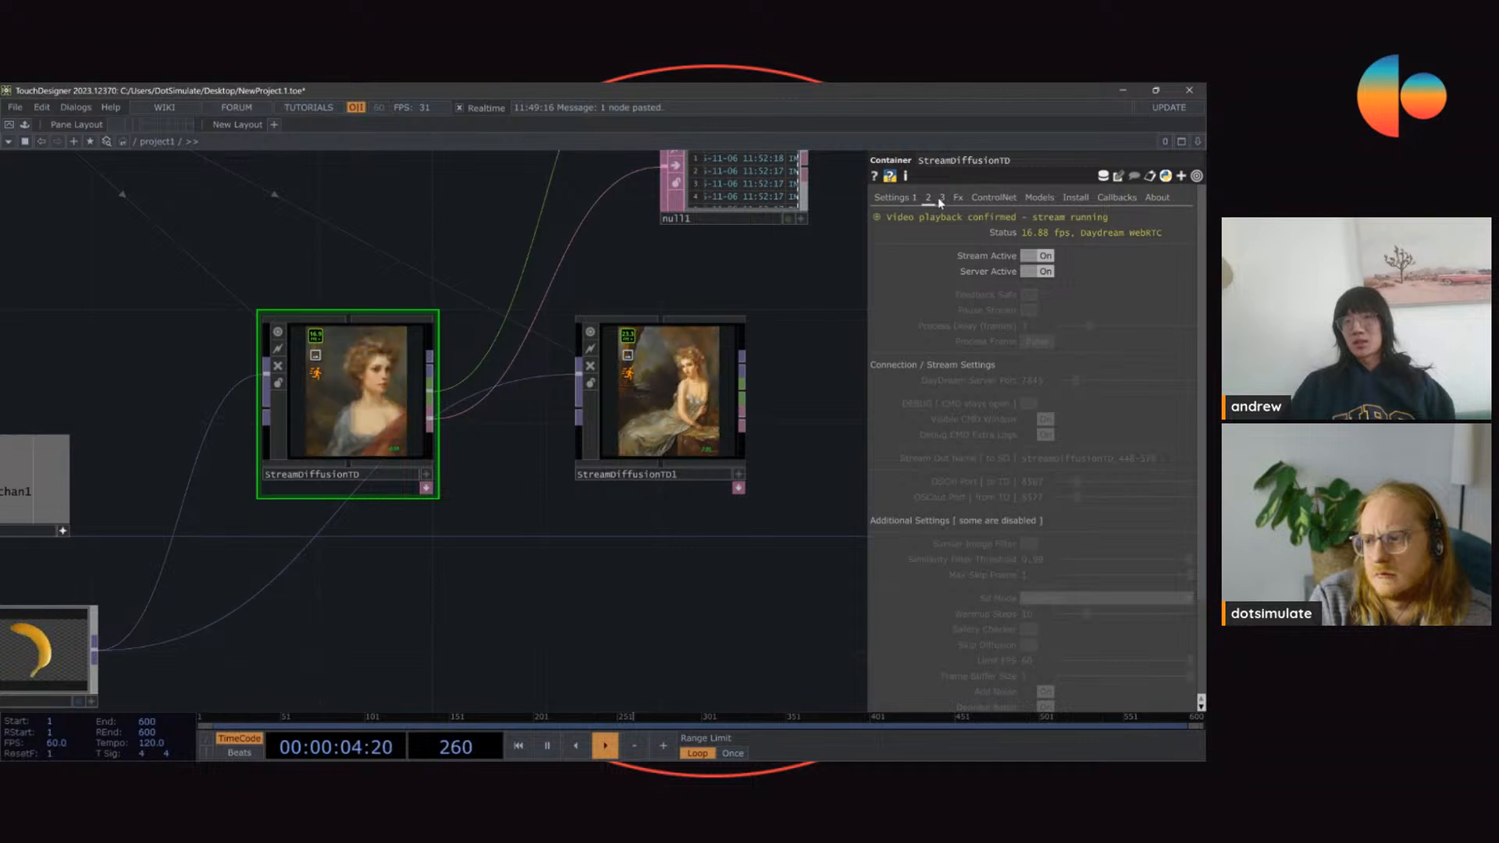
Step: Undo the last prompt change and set StreamDiffusionTD1's prompt to "batman"
{"action": "left_click", "coordinate": [738, 356]}
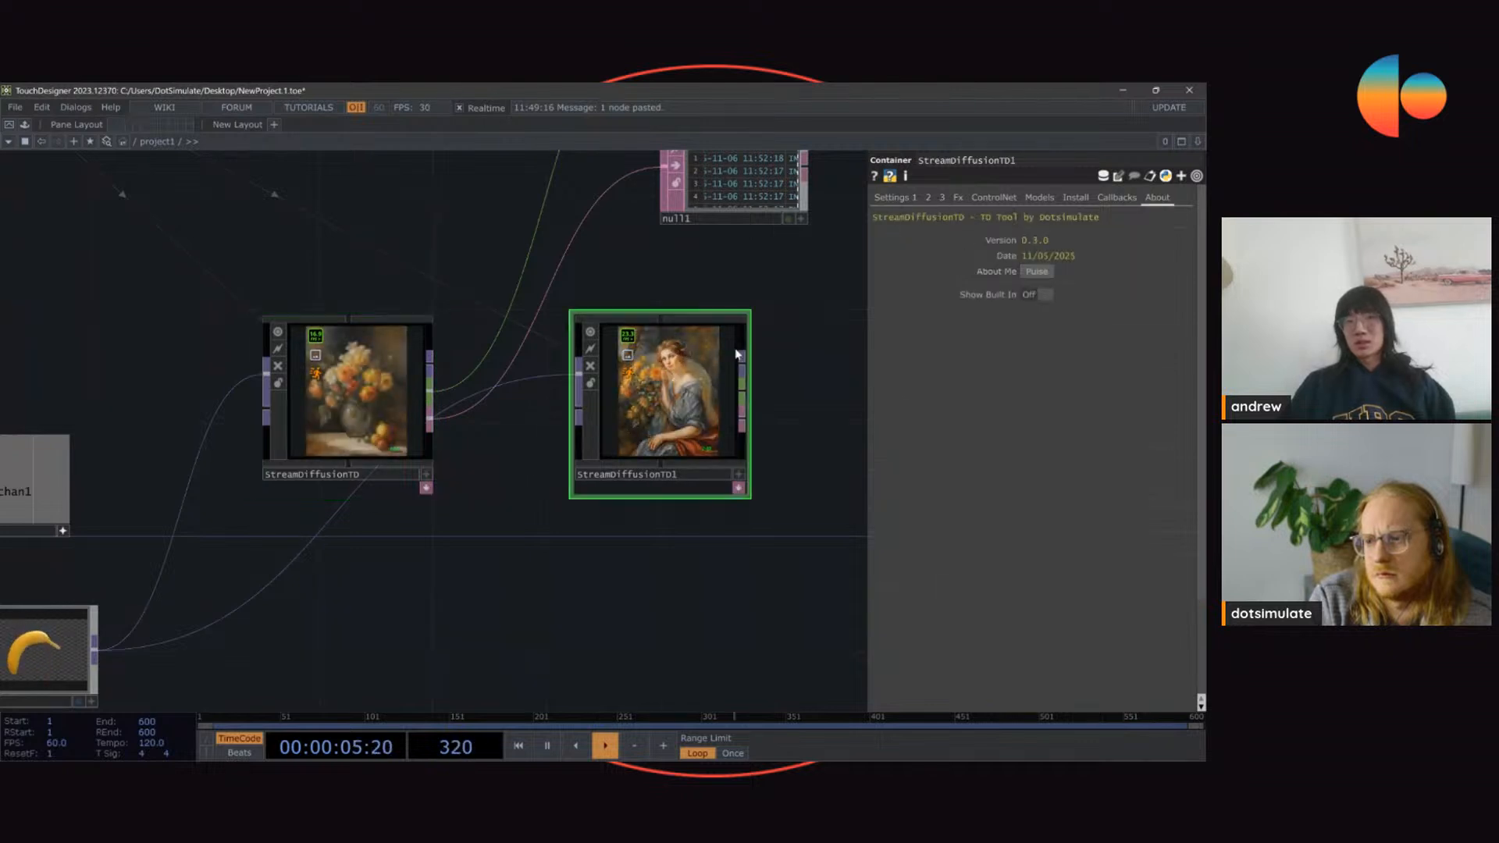
{"action": "left_click", "coordinate": [905, 198]}
{"action": "key", "text": "ctrl+z"}
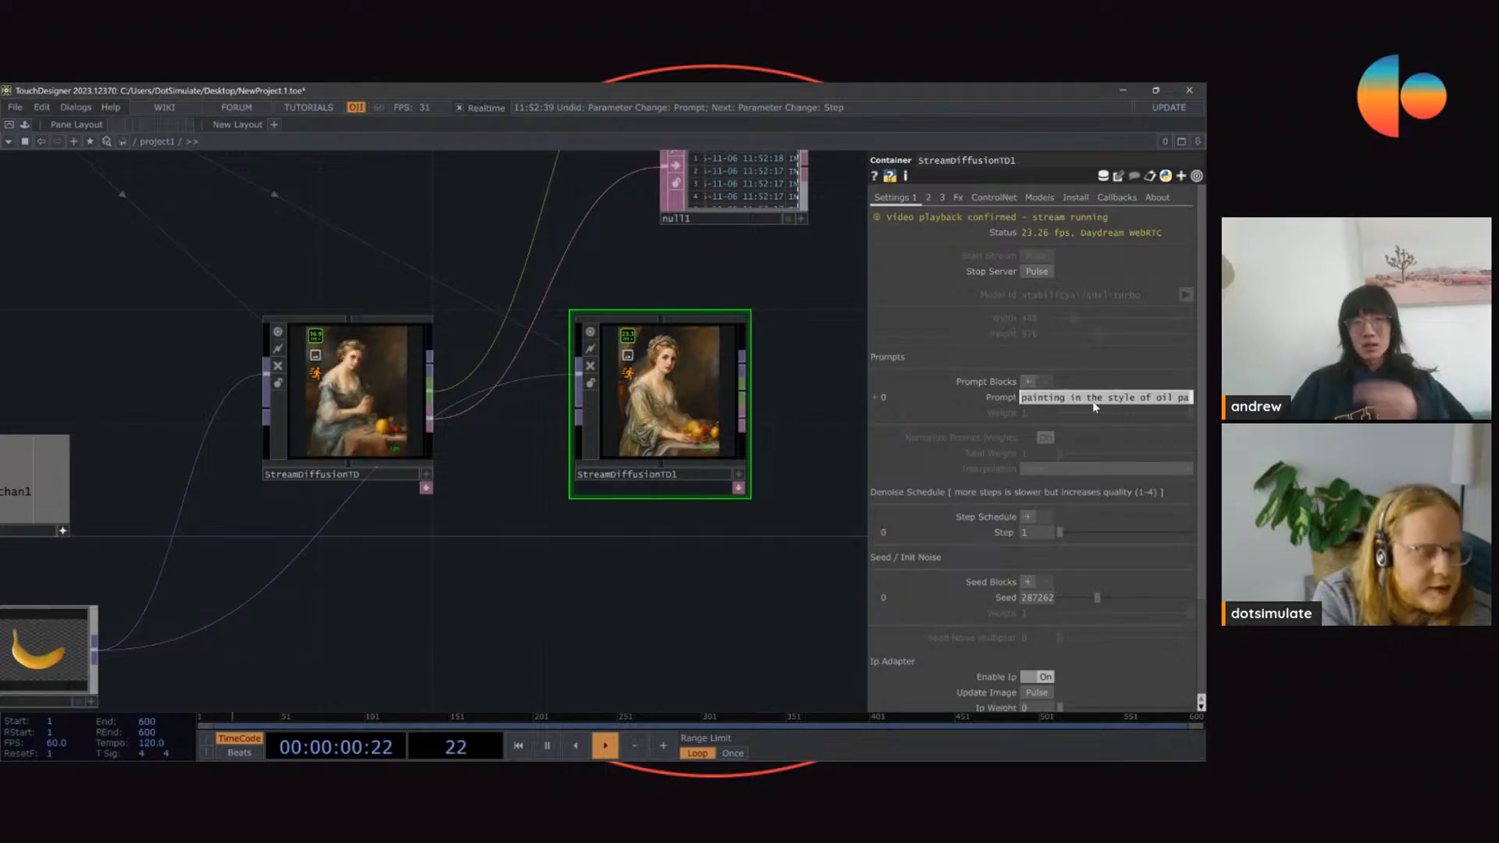
{"action": "type", "text": "batman"}
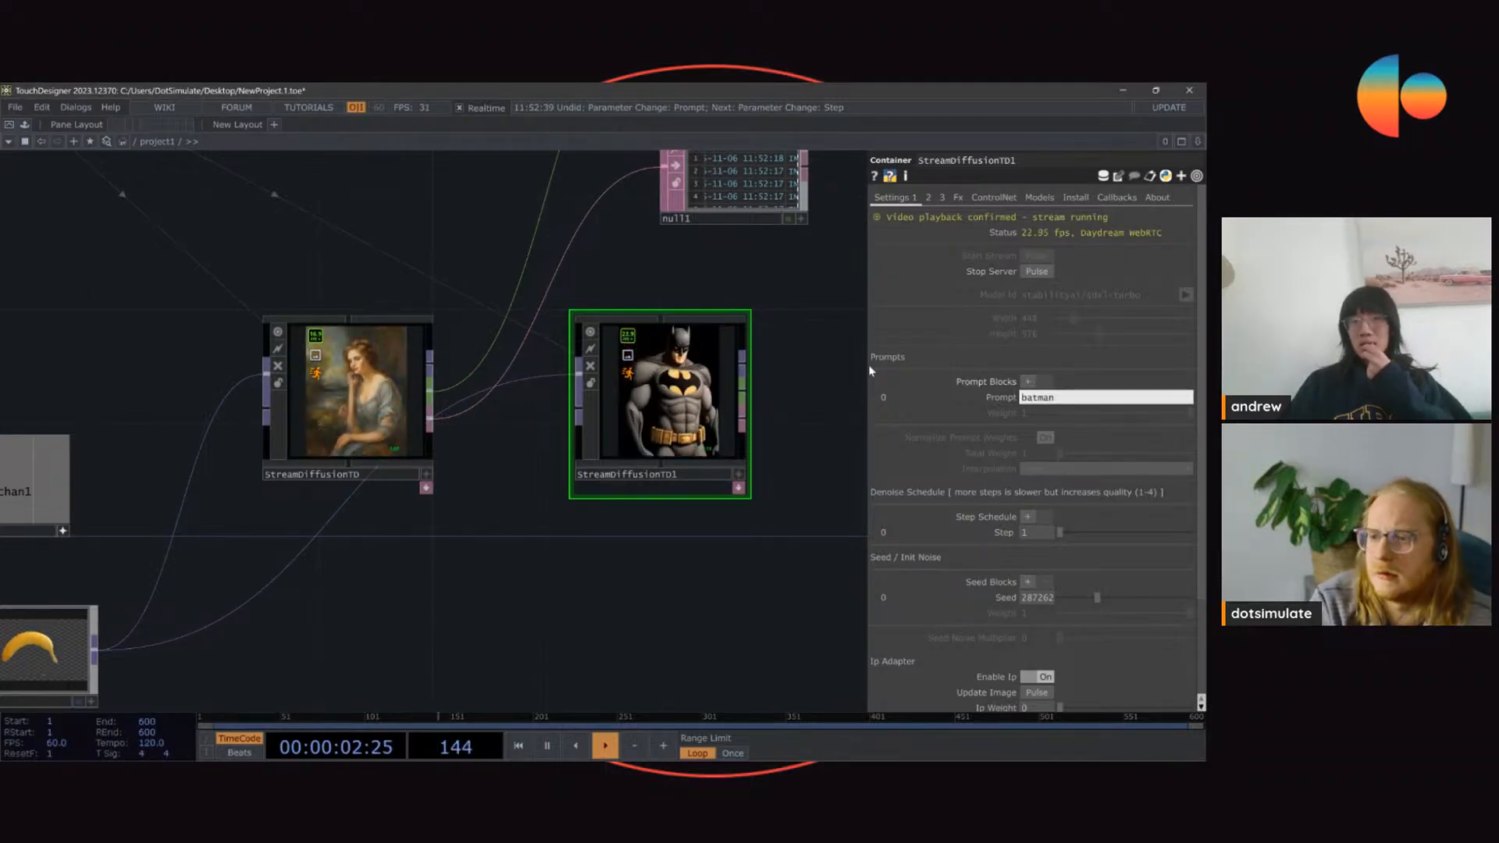
Step: Adjust StreamDiffusionTD's denoise step, set StreamDiffusionTD1's denoise step to 20 and compare both streamed images
{"action": "left_click", "coordinate": [414, 358]}
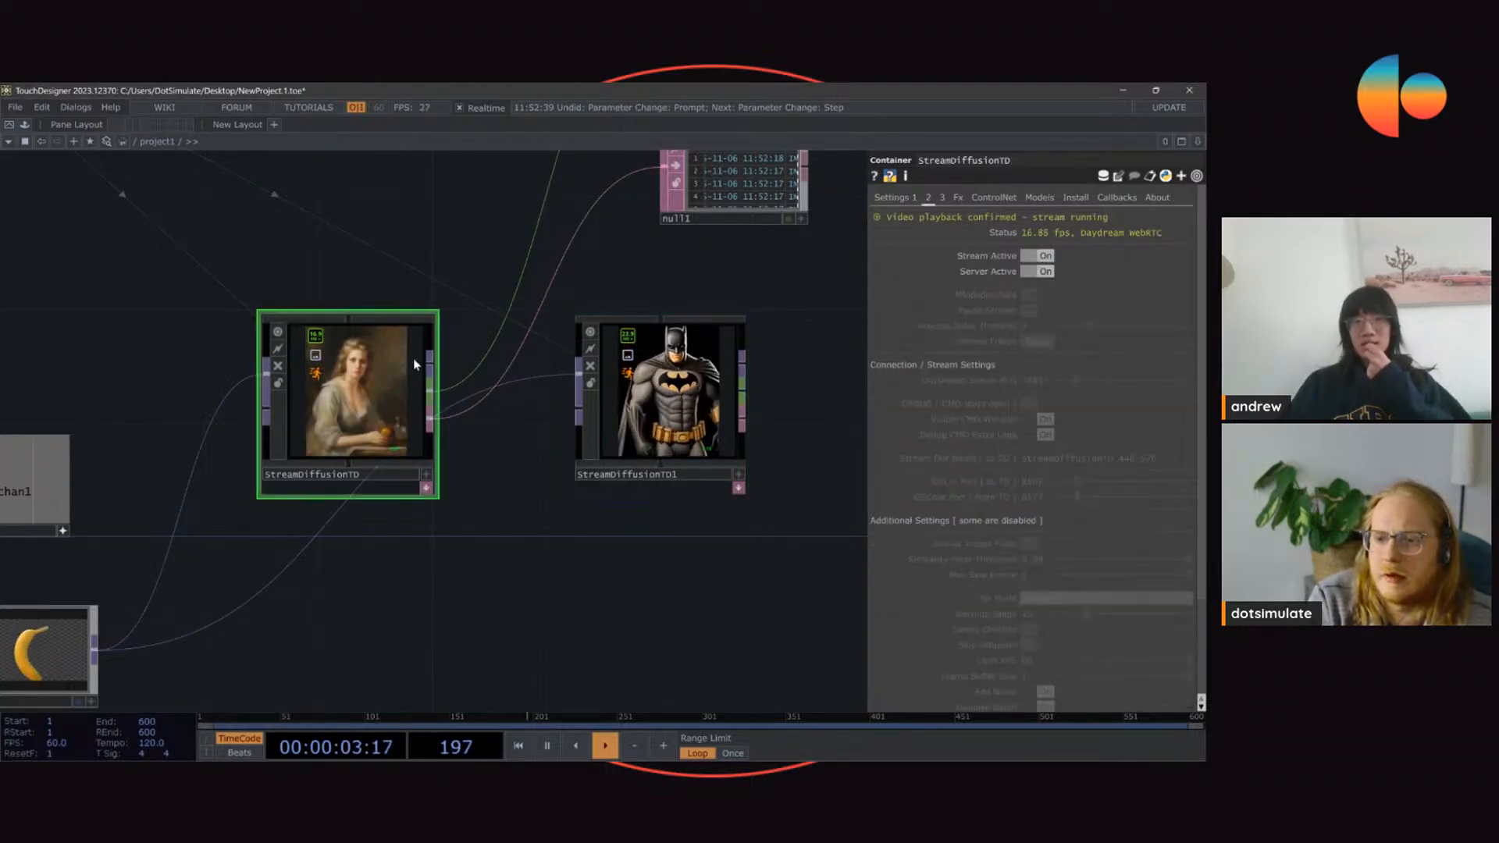
{"action": "left_click", "coordinate": [909, 199]}
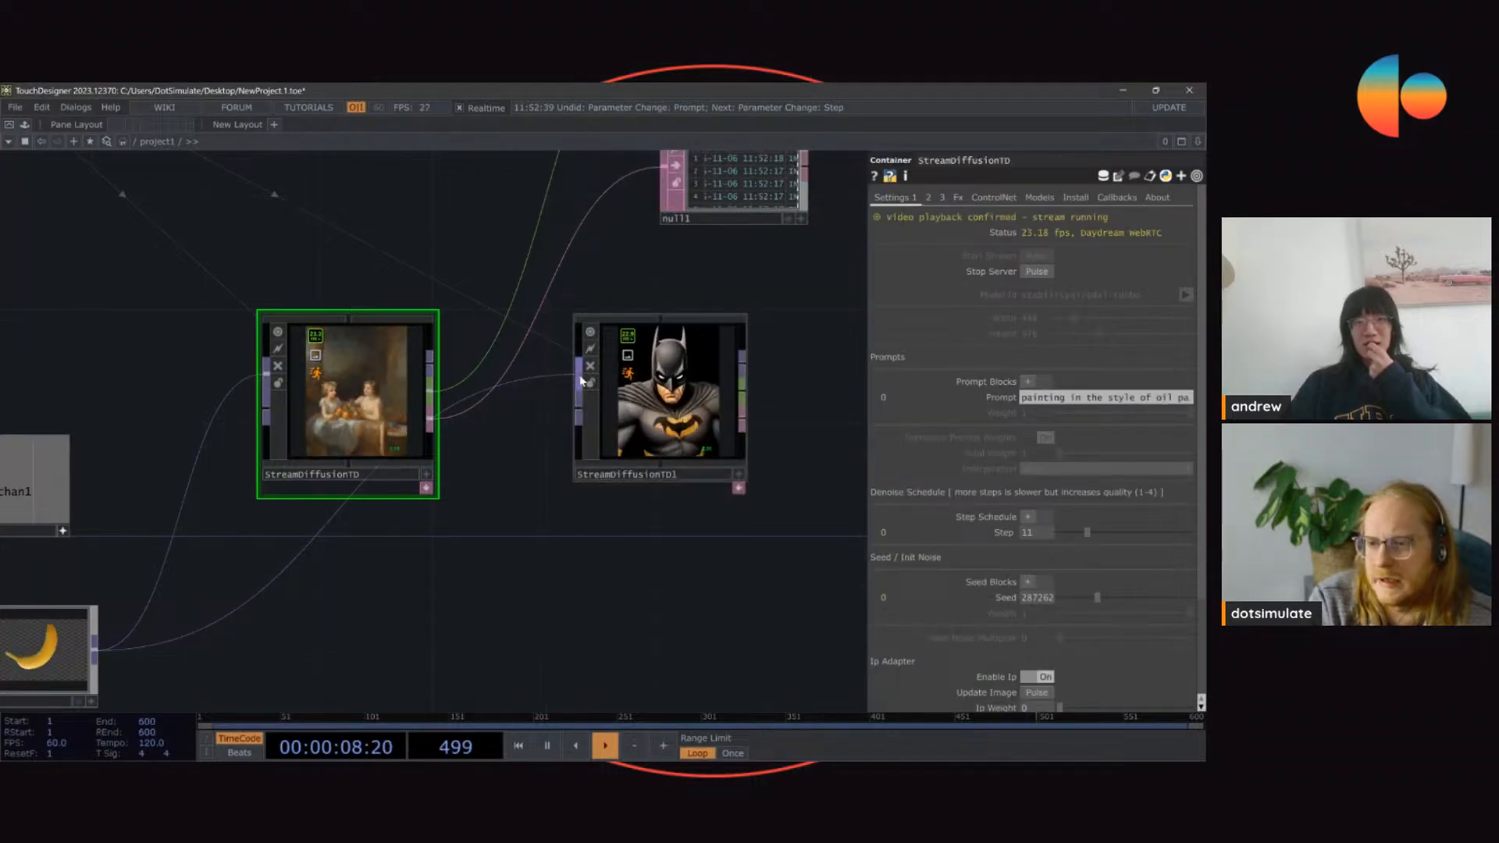
{"action": "scroll", "coordinate": [671, 375], "scroll_direction": "up", "scroll_amount": 2}
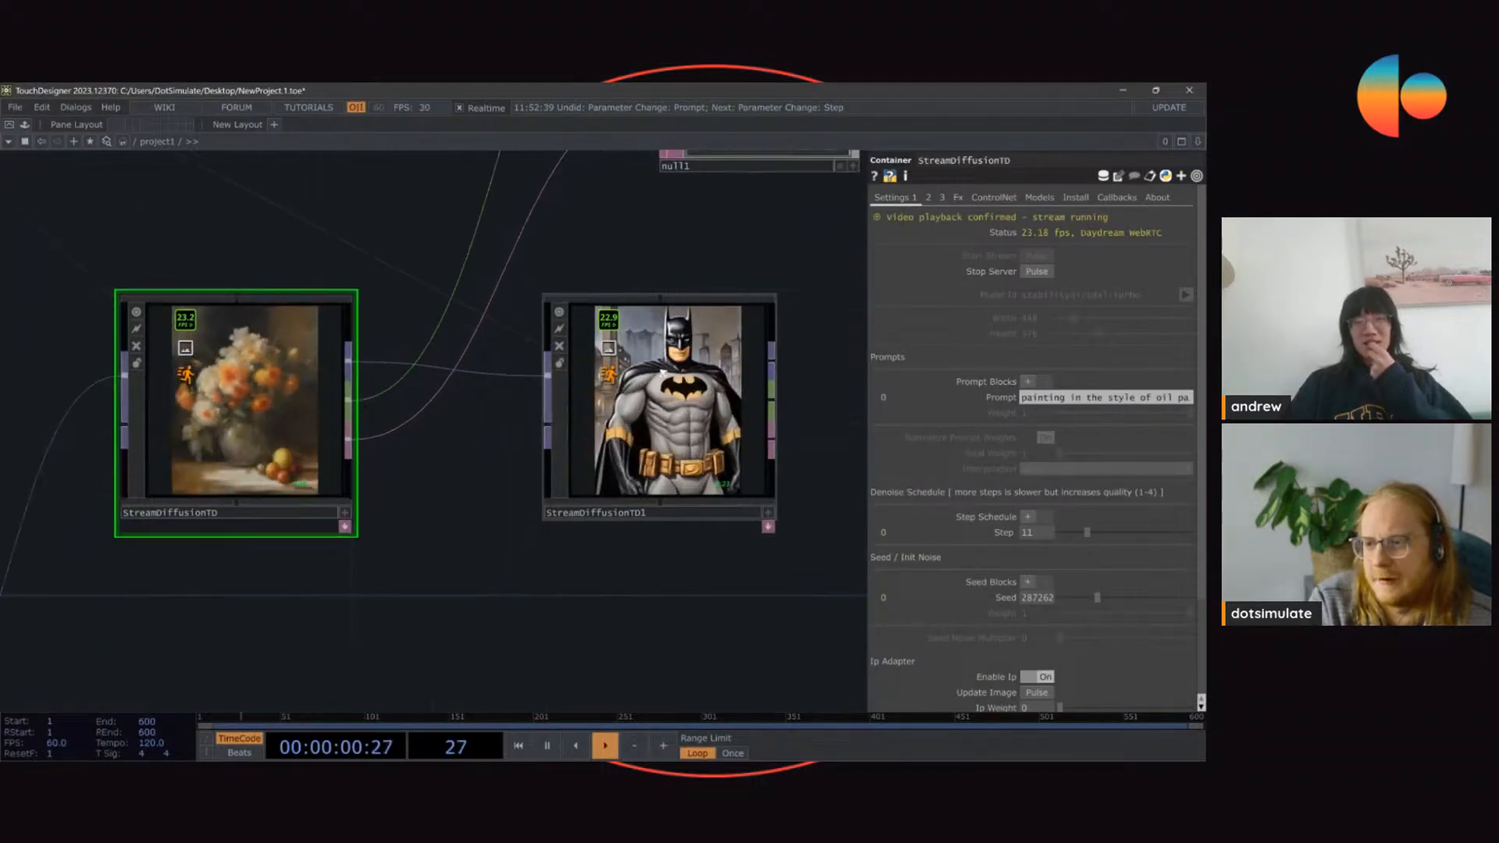
{"action": "left_click", "coordinate": [1127, 533]}
{"action": "left_click", "coordinate": [753, 445]}
{"action": "left_click", "coordinate": [1111, 532]}
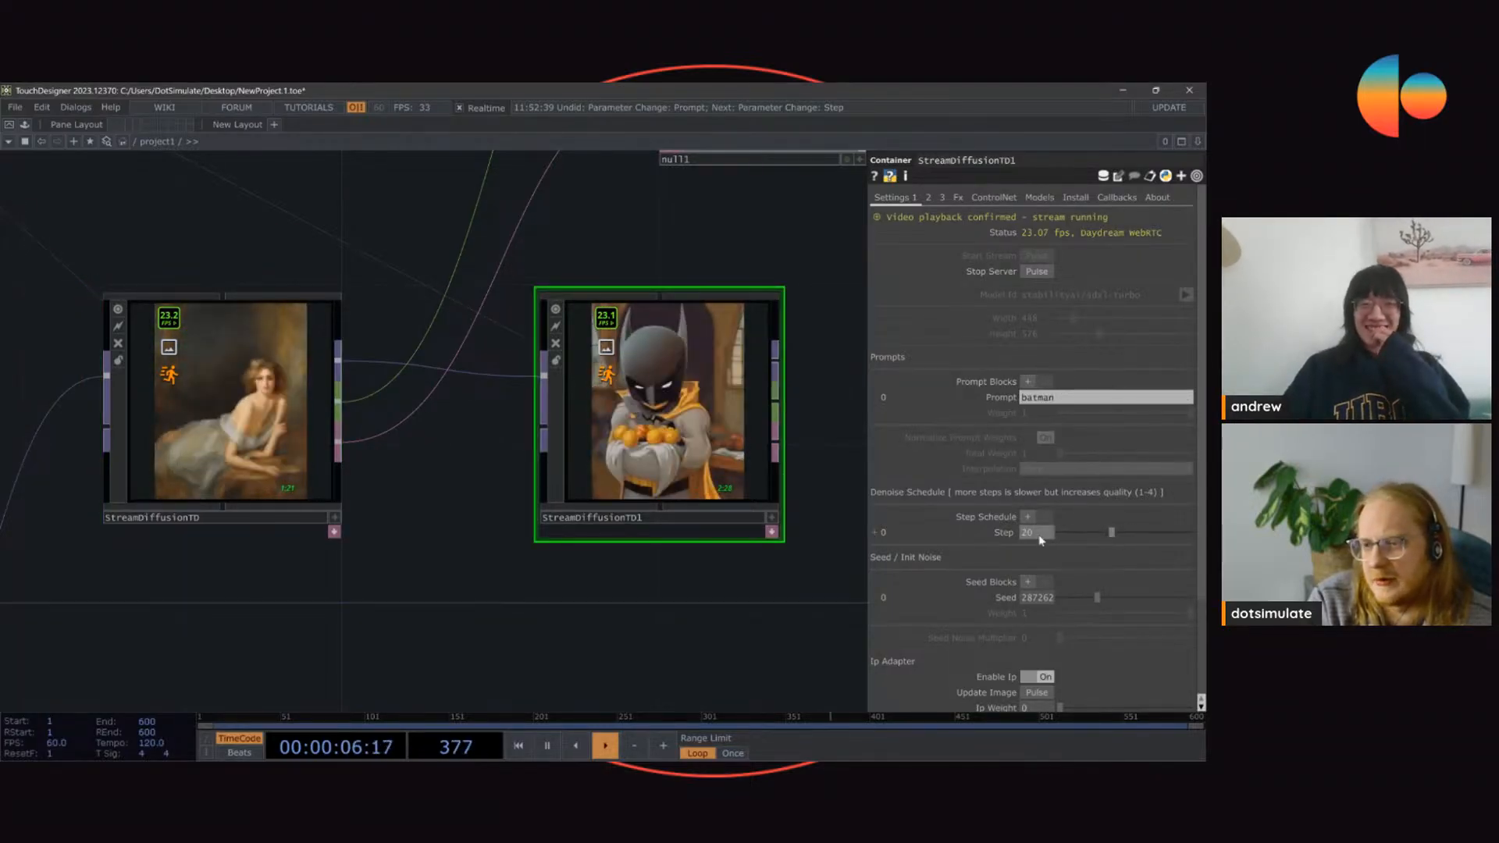
{"action": "scroll", "coordinate": [657, 386], "scroll_direction": "up", "scroll_amount": 2}
{"action": "scroll", "coordinate": [668, 406], "scroll_direction": "down", "scroll_amount": 2}
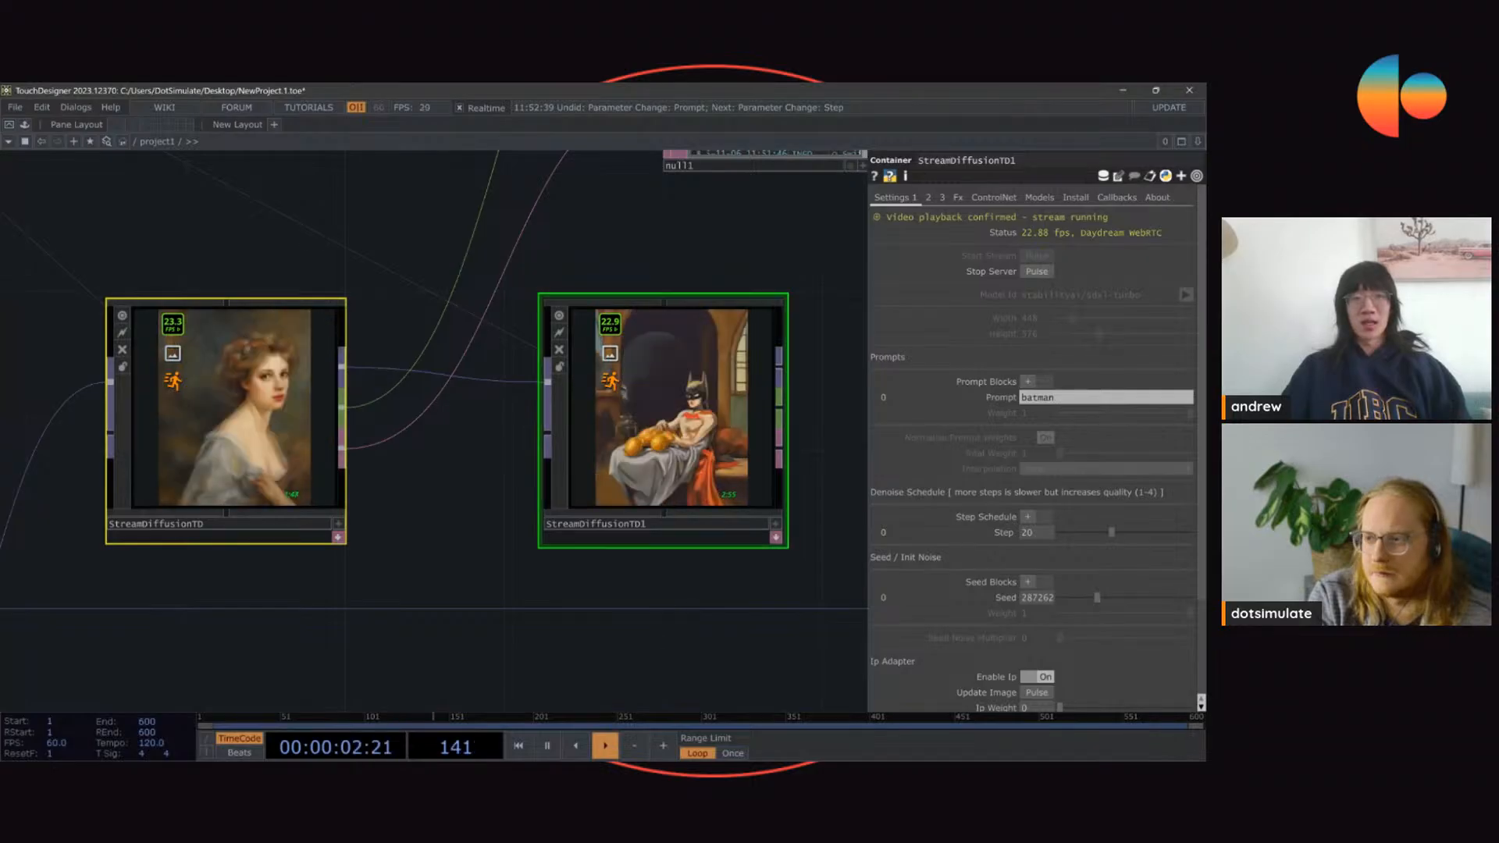
{"action": "key", "text": "ctrl"}
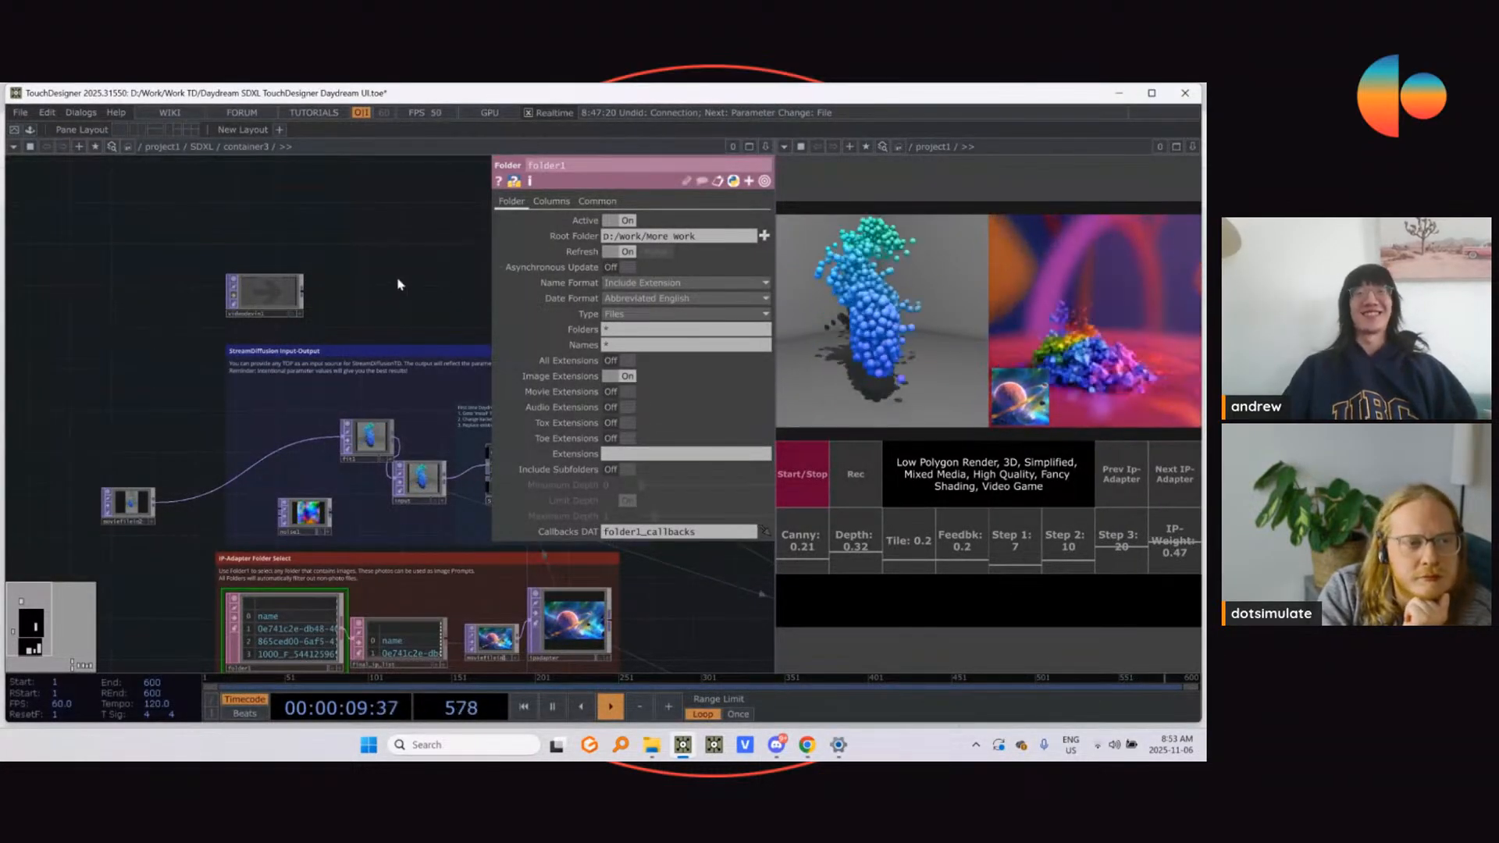
Step: Select the StreamDiffusionTD container in the SDXL container3 network and show its parameters
{"action": "key", "text": "p"}
{"action": "scroll", "coordinate": [532, 301], "scroll_direction": "down", "scroll_amount": 2}
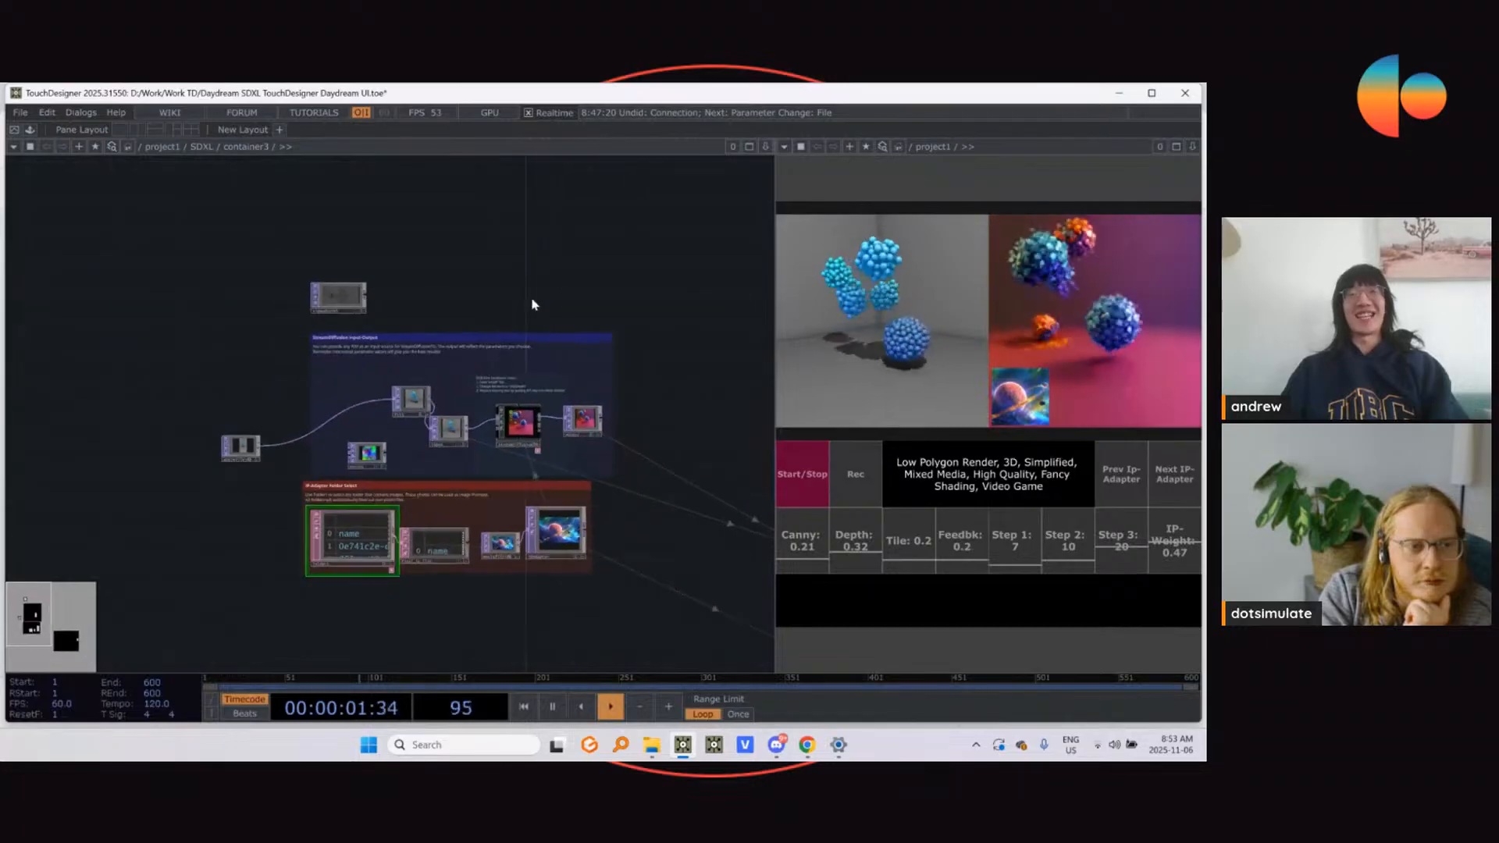
{"action": "left_click_drag", "start_coordinate": [540, 274], "coordinate": [468, 390]}
{"action": "scroll", "coordinate": [469, 406], "scroll_direction": "up", "scroll_amount": 2}
{"action": "left_click", "coordinate": [450, 453]}
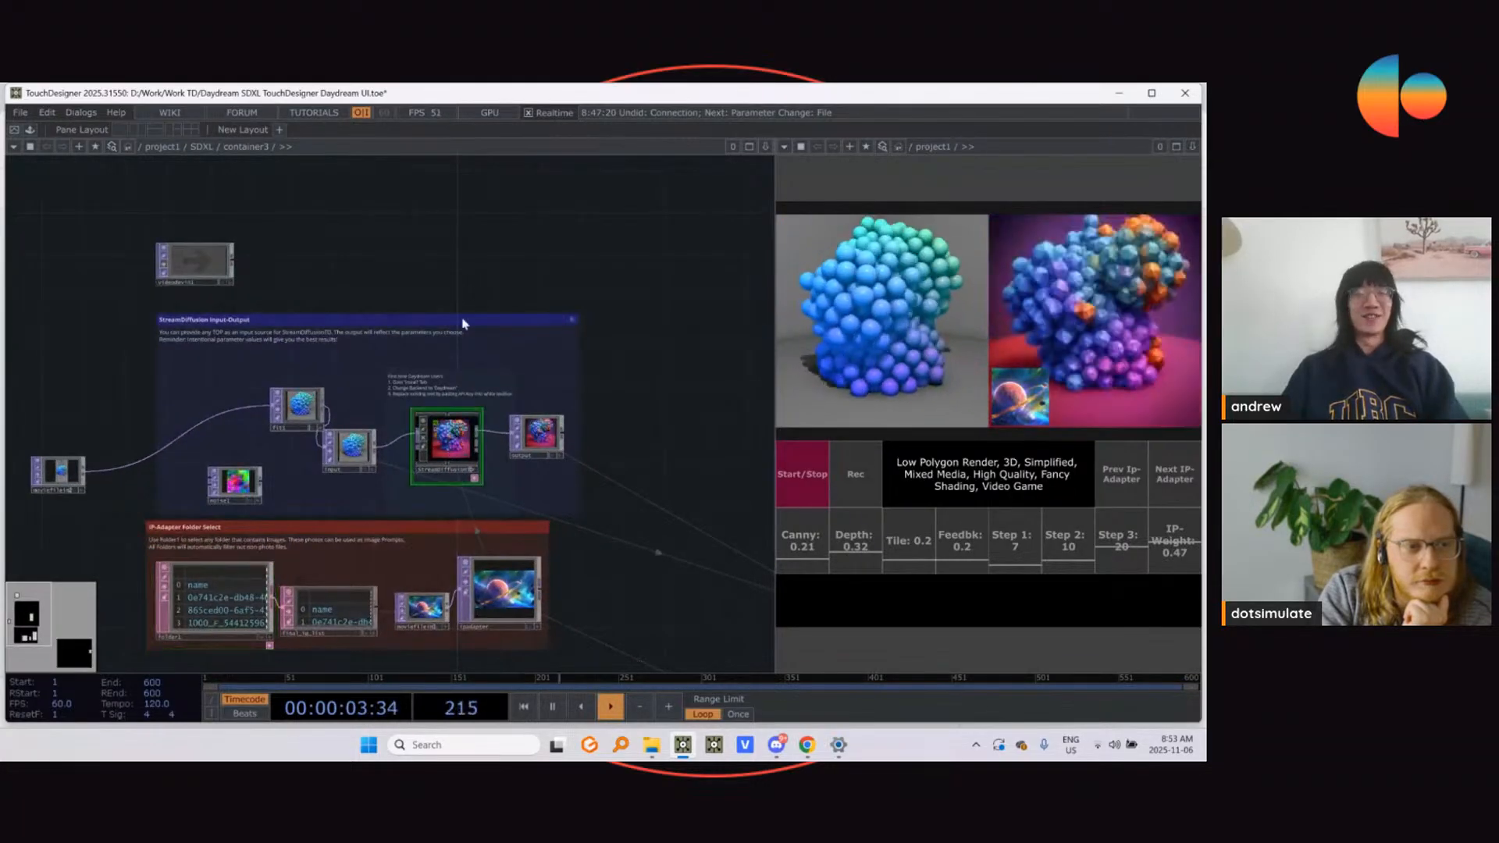
{"action": "key", "text": "p"}
{"action": "left_click_drag", "start_coordinate": [381, 268], "coordinate": [287, 267]}
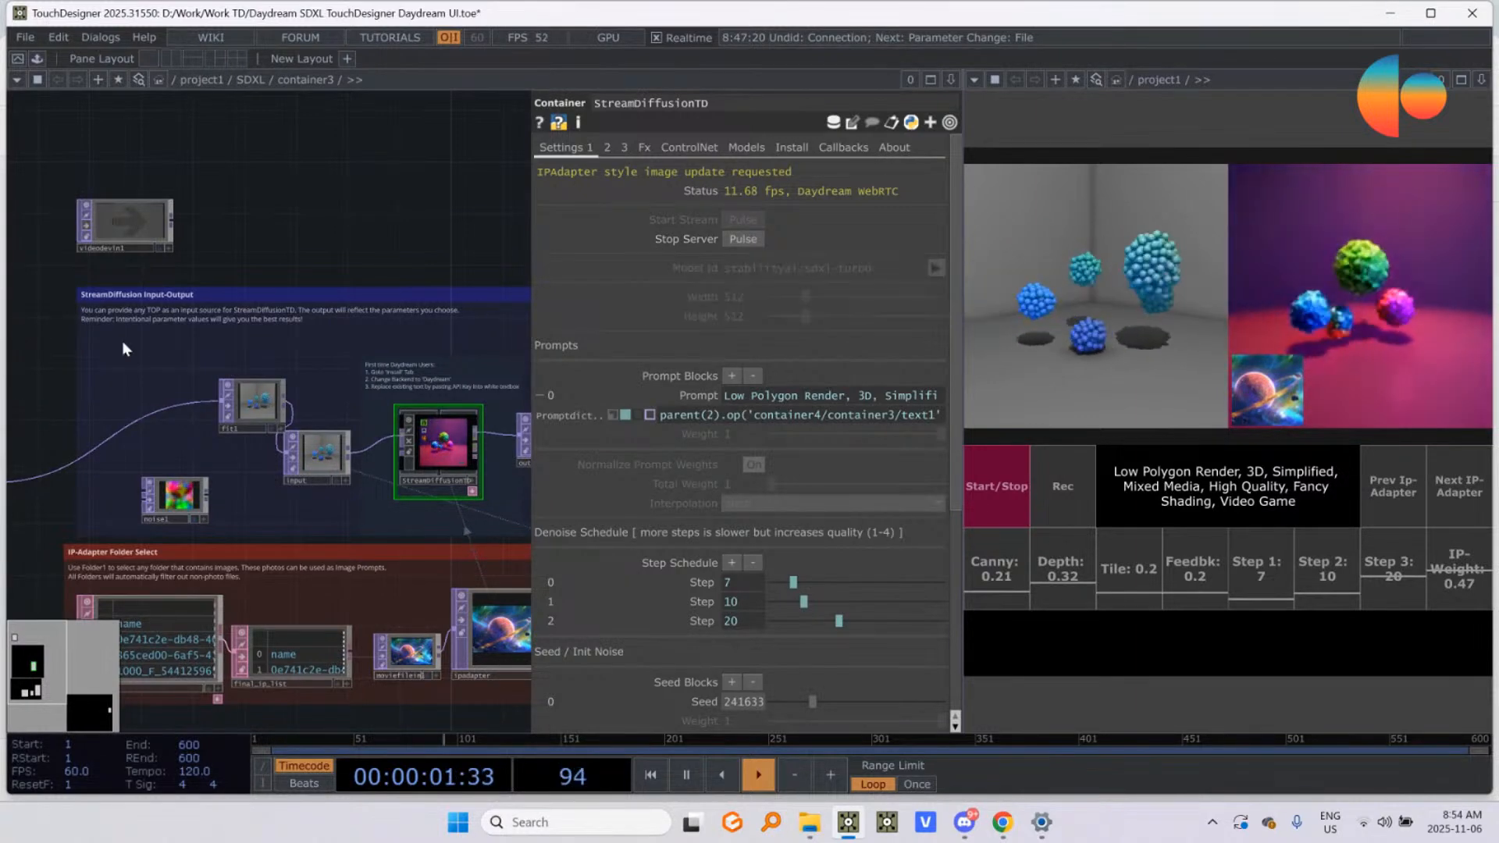
Step: Move fit1 and moviefilein2 closer to the input node, lining them up inside the StreamDiffusion Input-Output area
{"action": "scroll", "coordinate": [289, 240], "scroll_direction": "down", "scroll_amount": 3}
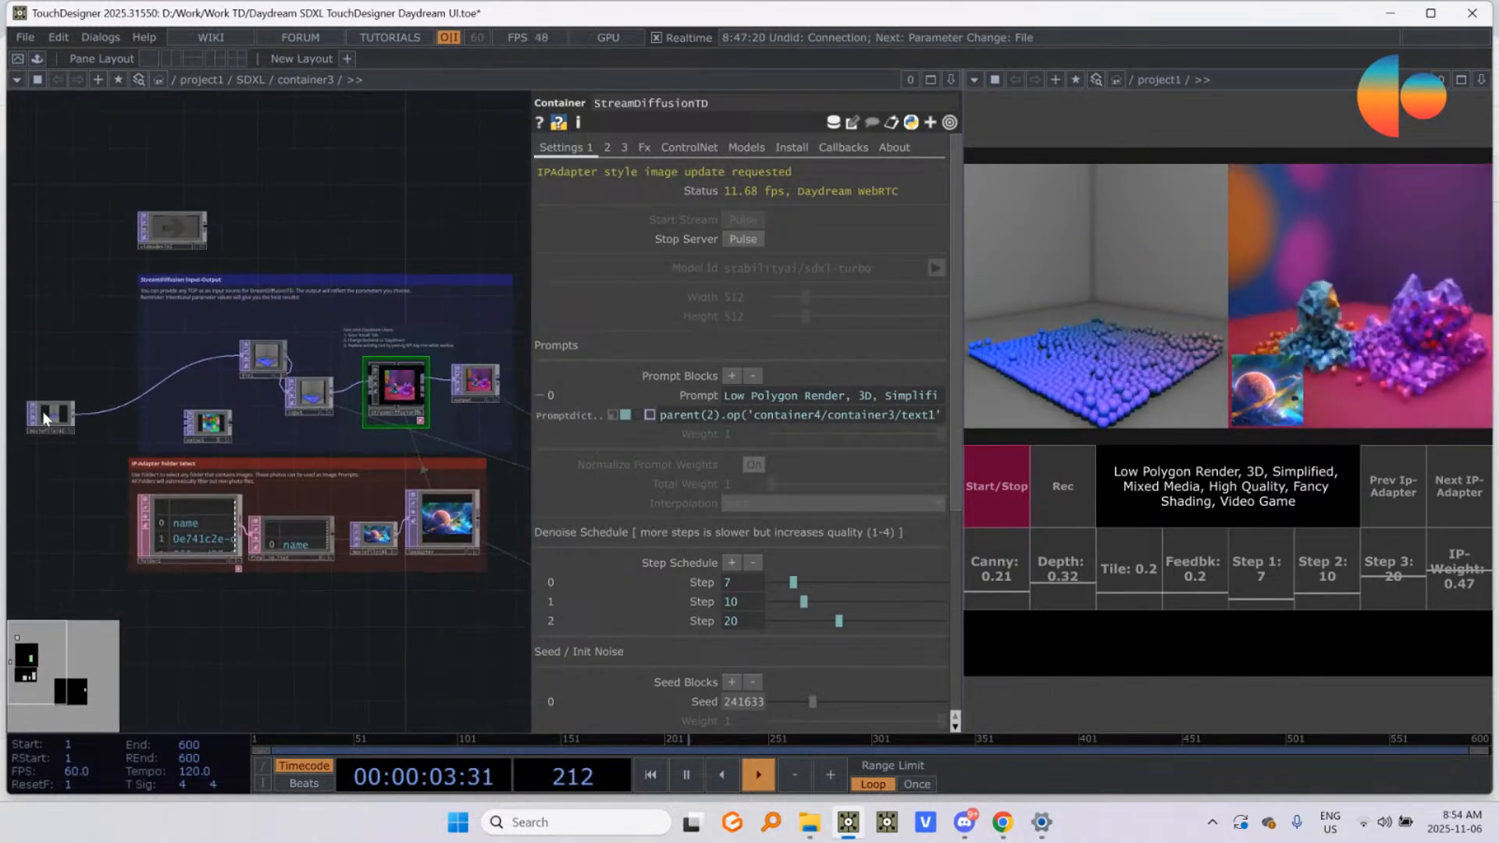
{"action": "left_click_drag", "start_coordinate": [264, 352], "coordinate": [205, 387]}
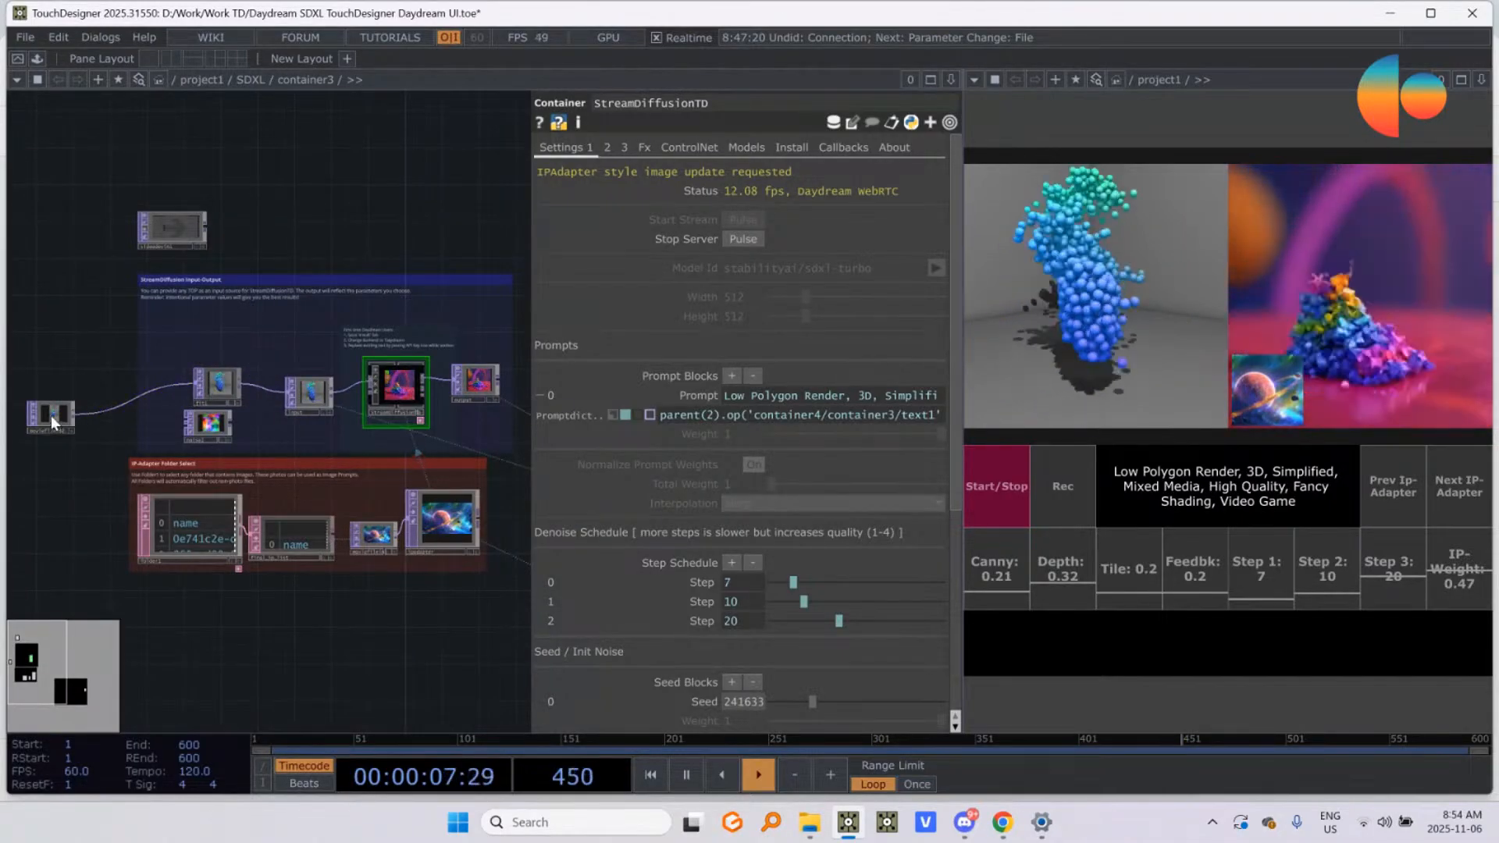
{"action": "left_click_drag", "start_coordinate": [44, 415], "coordinate": [142, 379]}
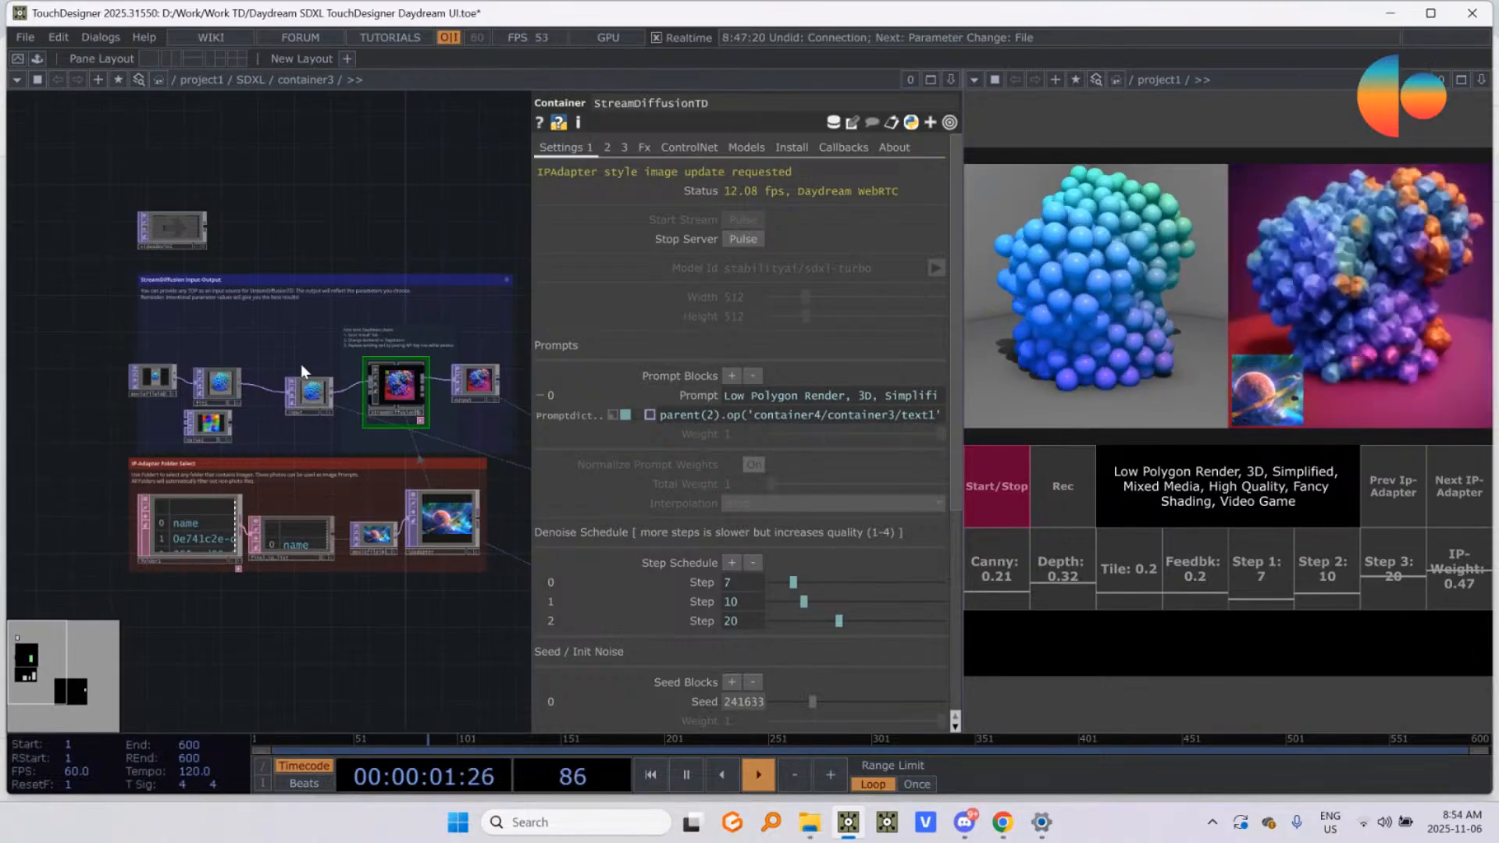
{"action": "scroll", "coordinate": [257, 367], "scroll_direction": "up", "scroll_amount": 3}
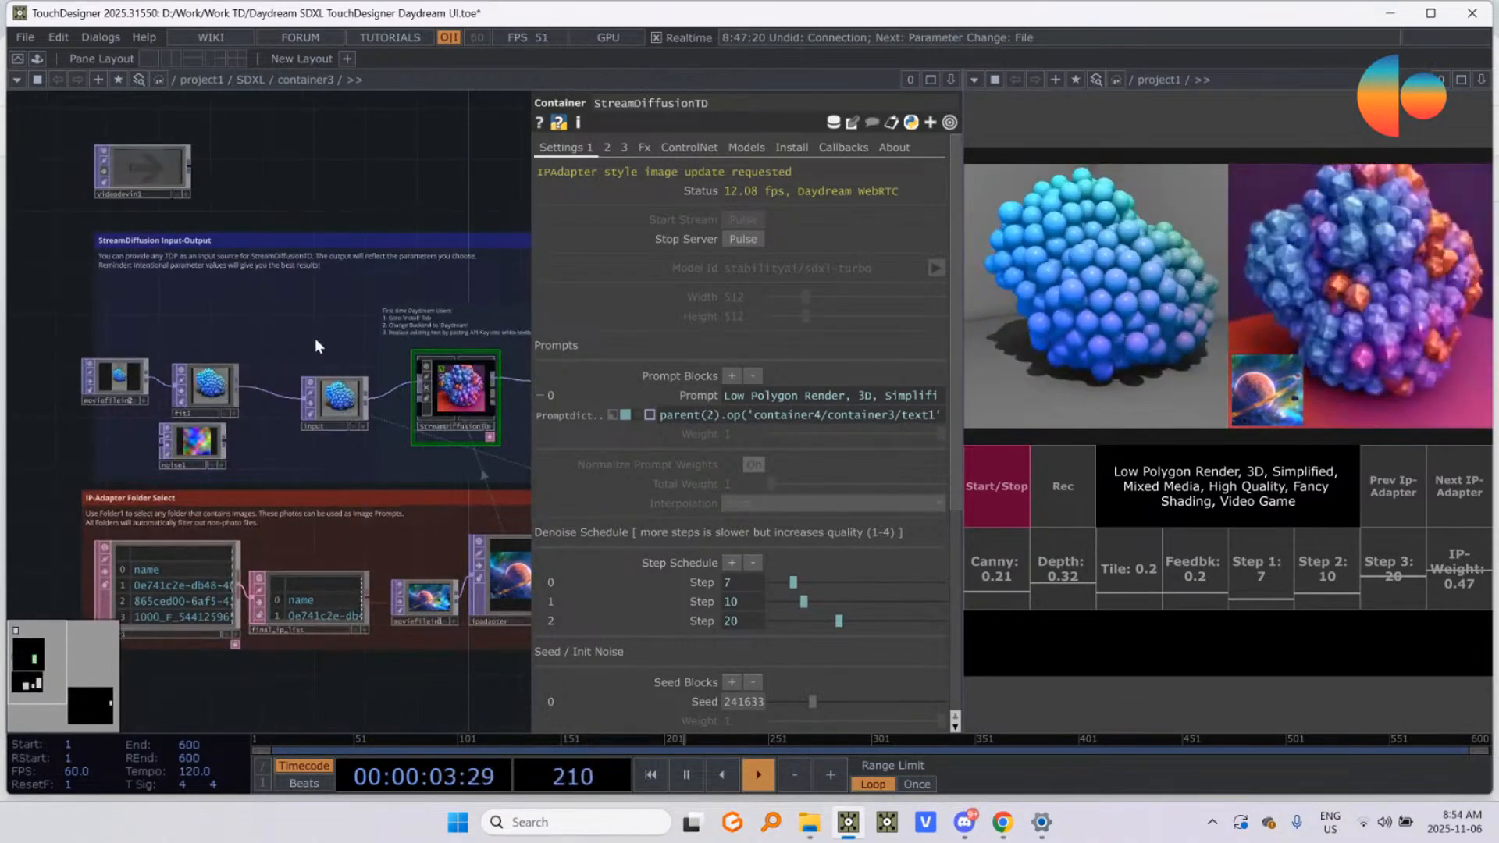
{"action": "scroll", "coordinate": [229, 344], "scroll_direction": "down", "scroll_amount": 3}
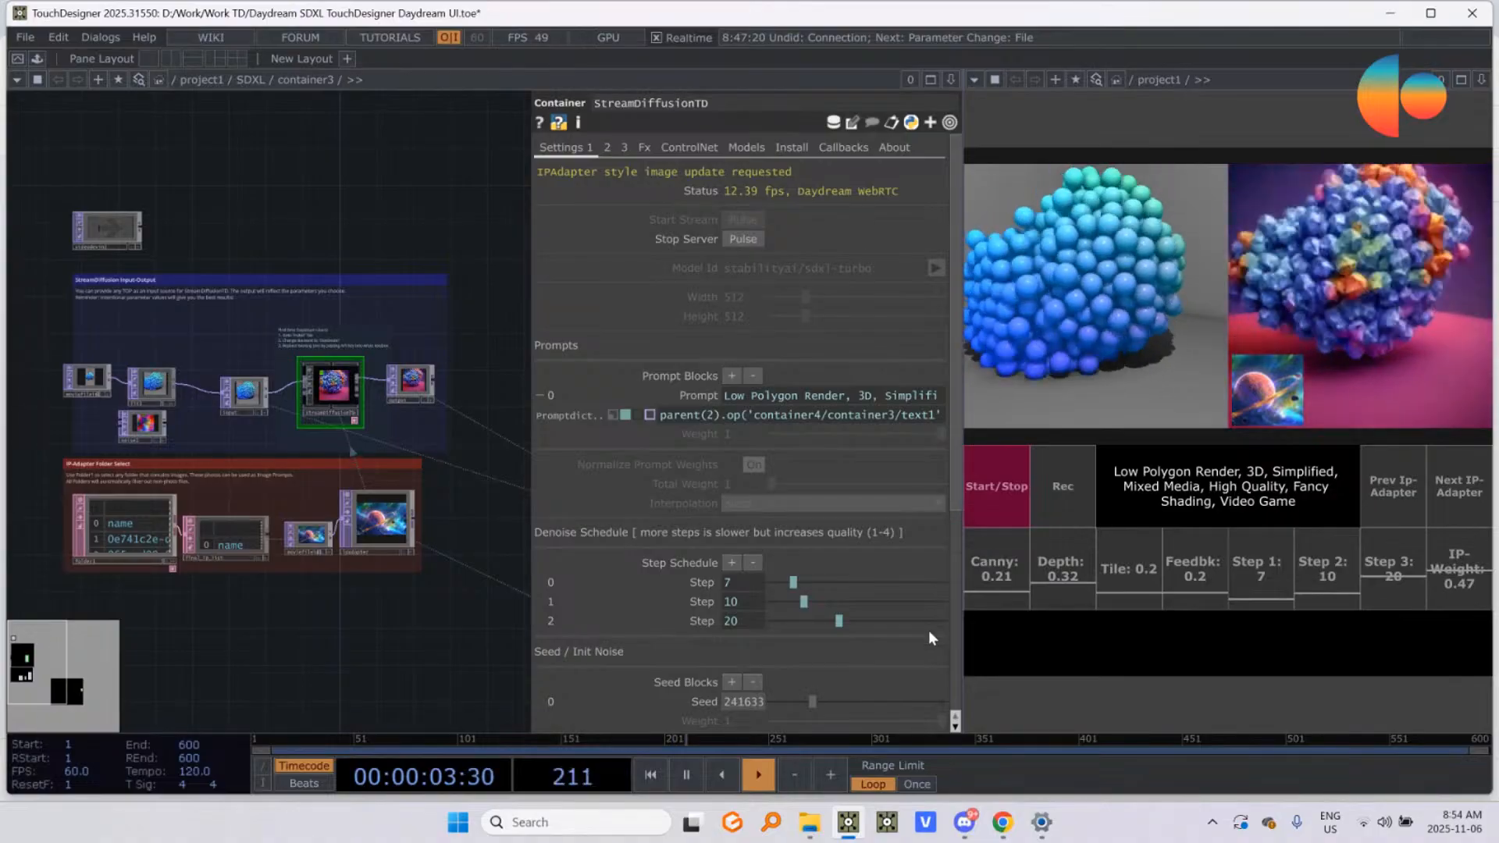
{"action": "scroll", "coordinate": [204, 295], "scroll_direction": "up", "scroll_amount": 5}
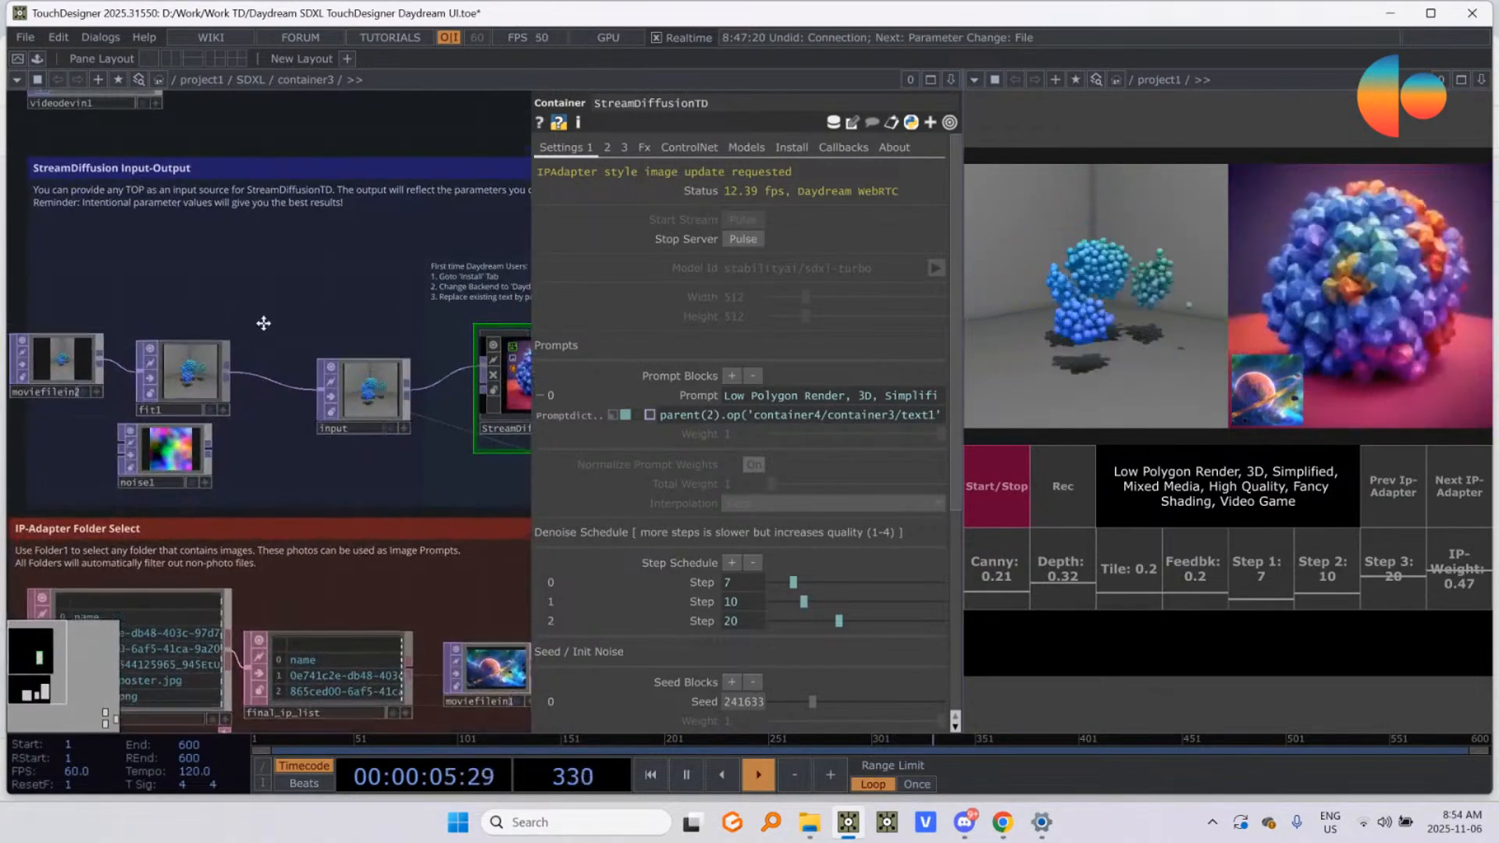
Step: Show moviefilein2's parameters and shift the noise1 node slightly left beneath the movie source chain
{"action": "left_click_drag", "start_coordinate": [318, 484], "coordinate": [328, 264]}
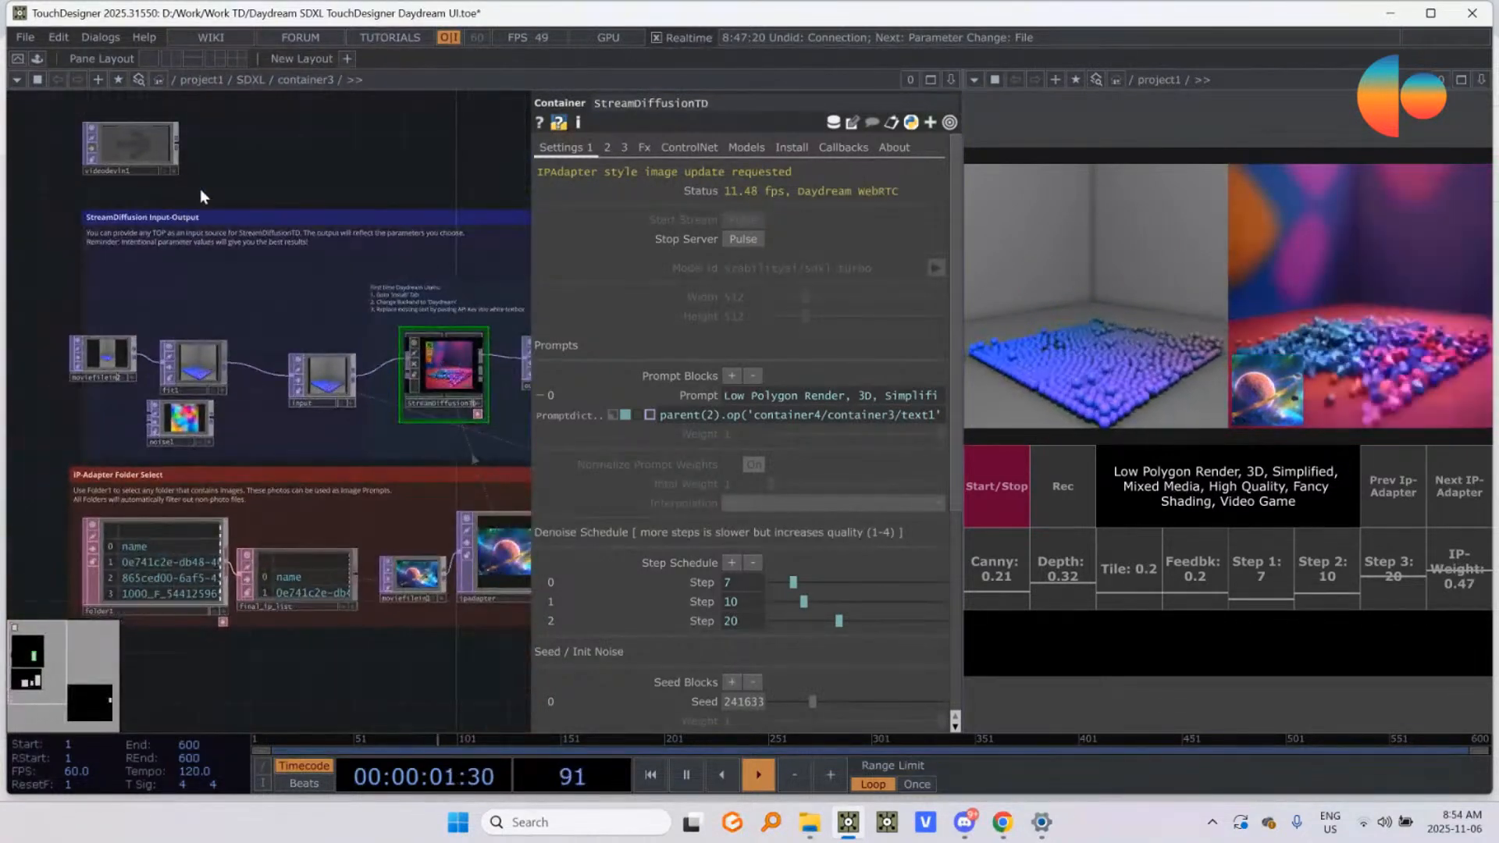
{"action": "scroll", "coordinate": [175, 297], "scroll_direction": "down", "scroll_amount": 5}
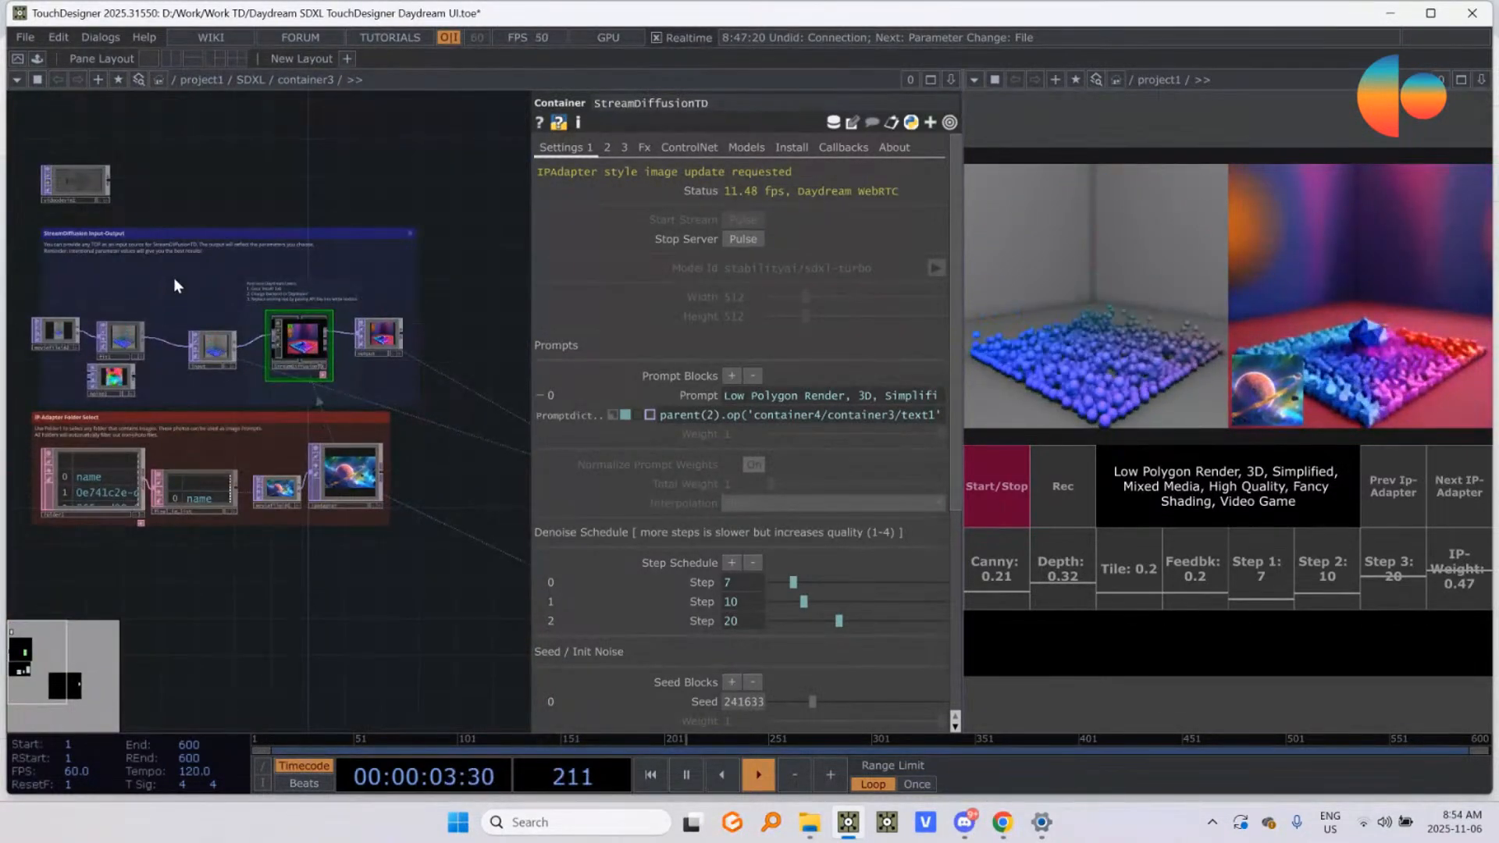
{"action": "left_click_drag", "start_coordinate": [174, 279], "coordinate": [239, 254]}
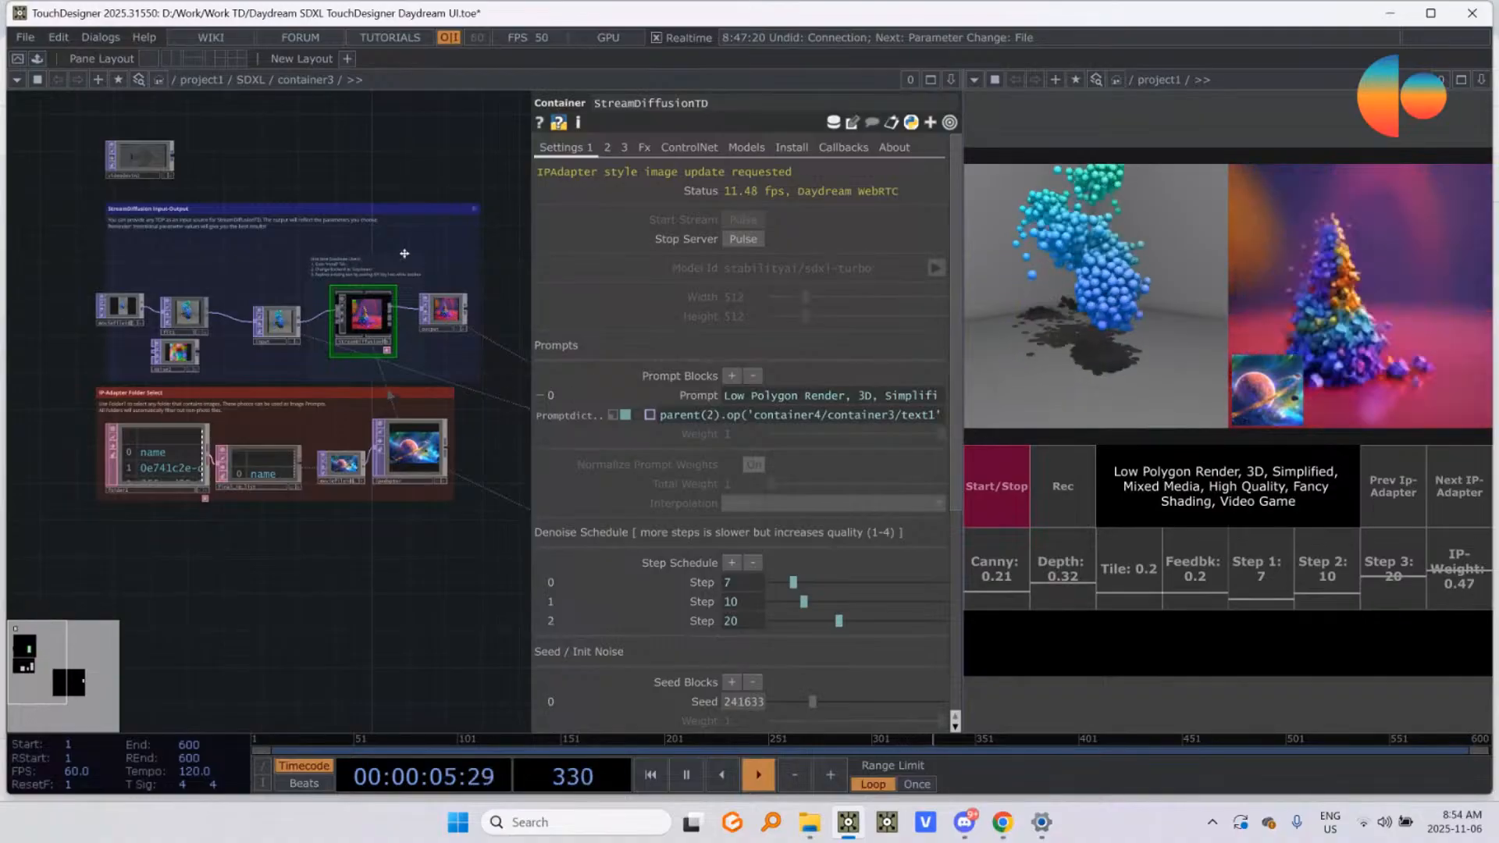
{"action": "scroll", "coordinate": [191, 209], "scroll_direction": "up", "scroll_amount": 4}
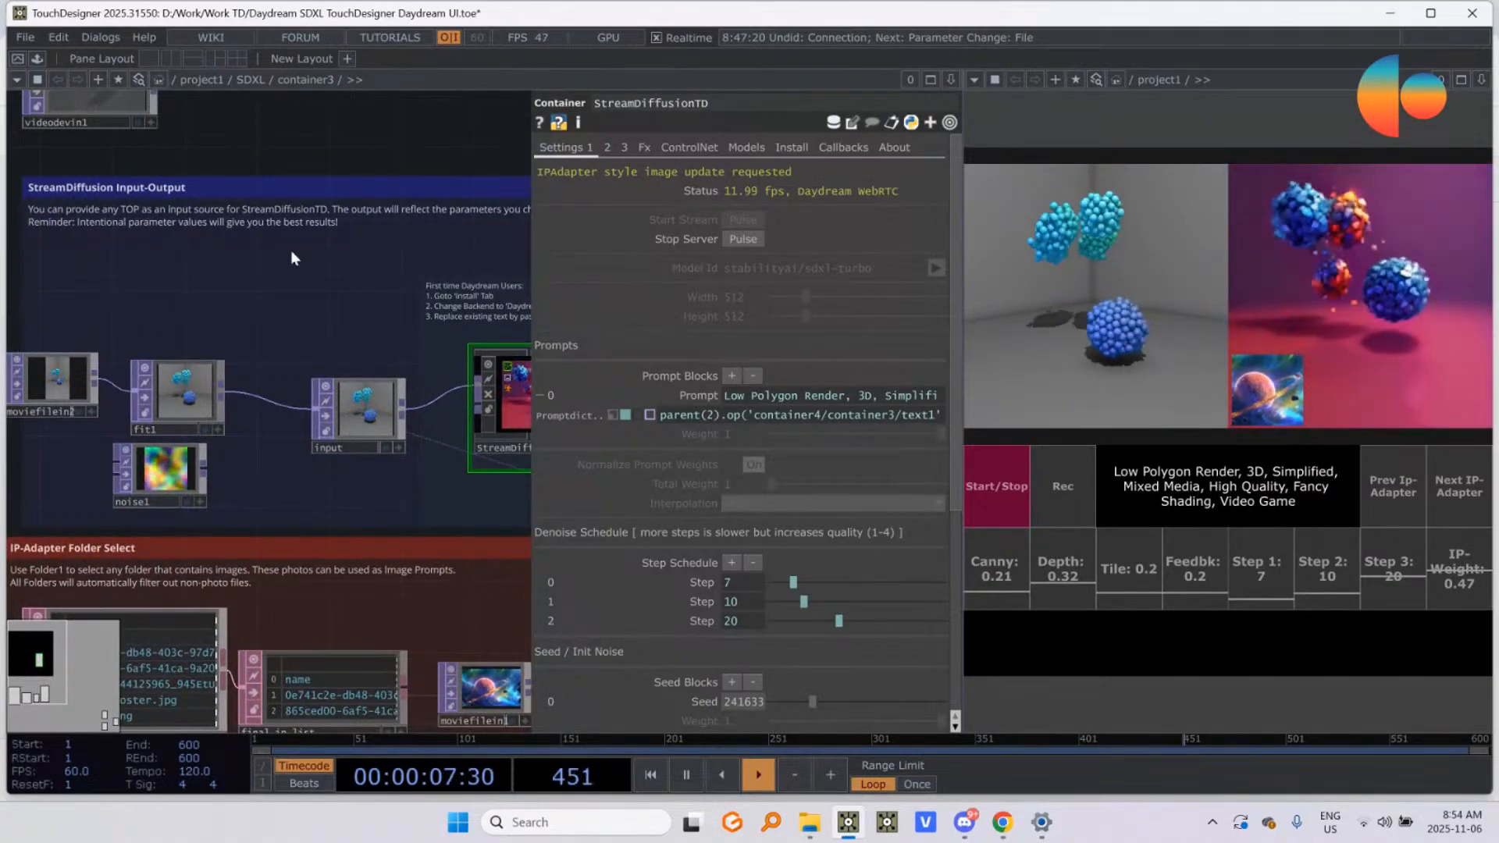
{"action": "left_click_drag", "start_coordinate": [188, 300], "coordinate": [269, 282]}
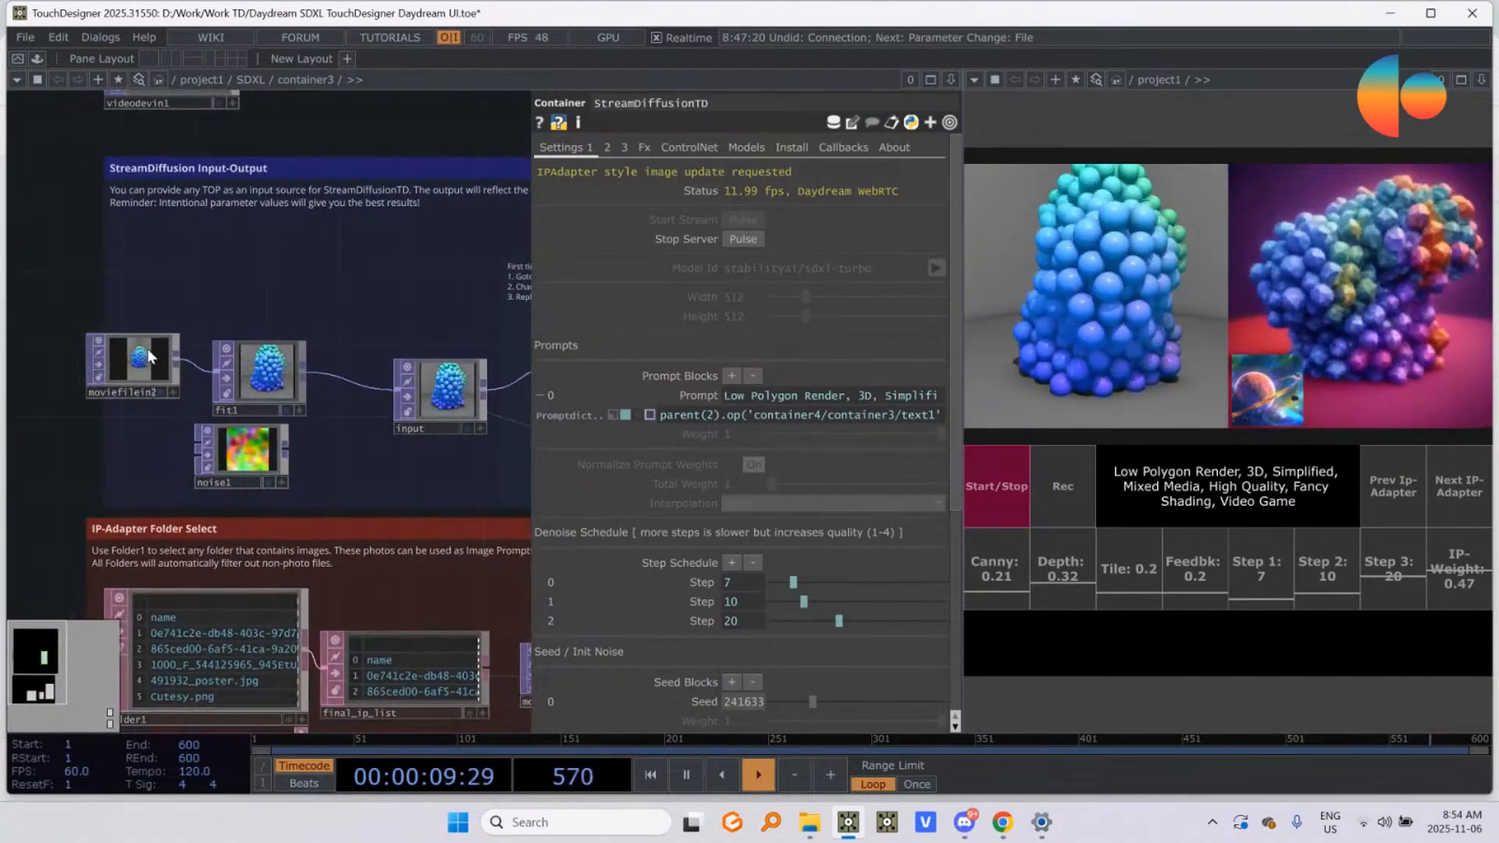
{"action": "left_click", "coordinate": [139, 365]}
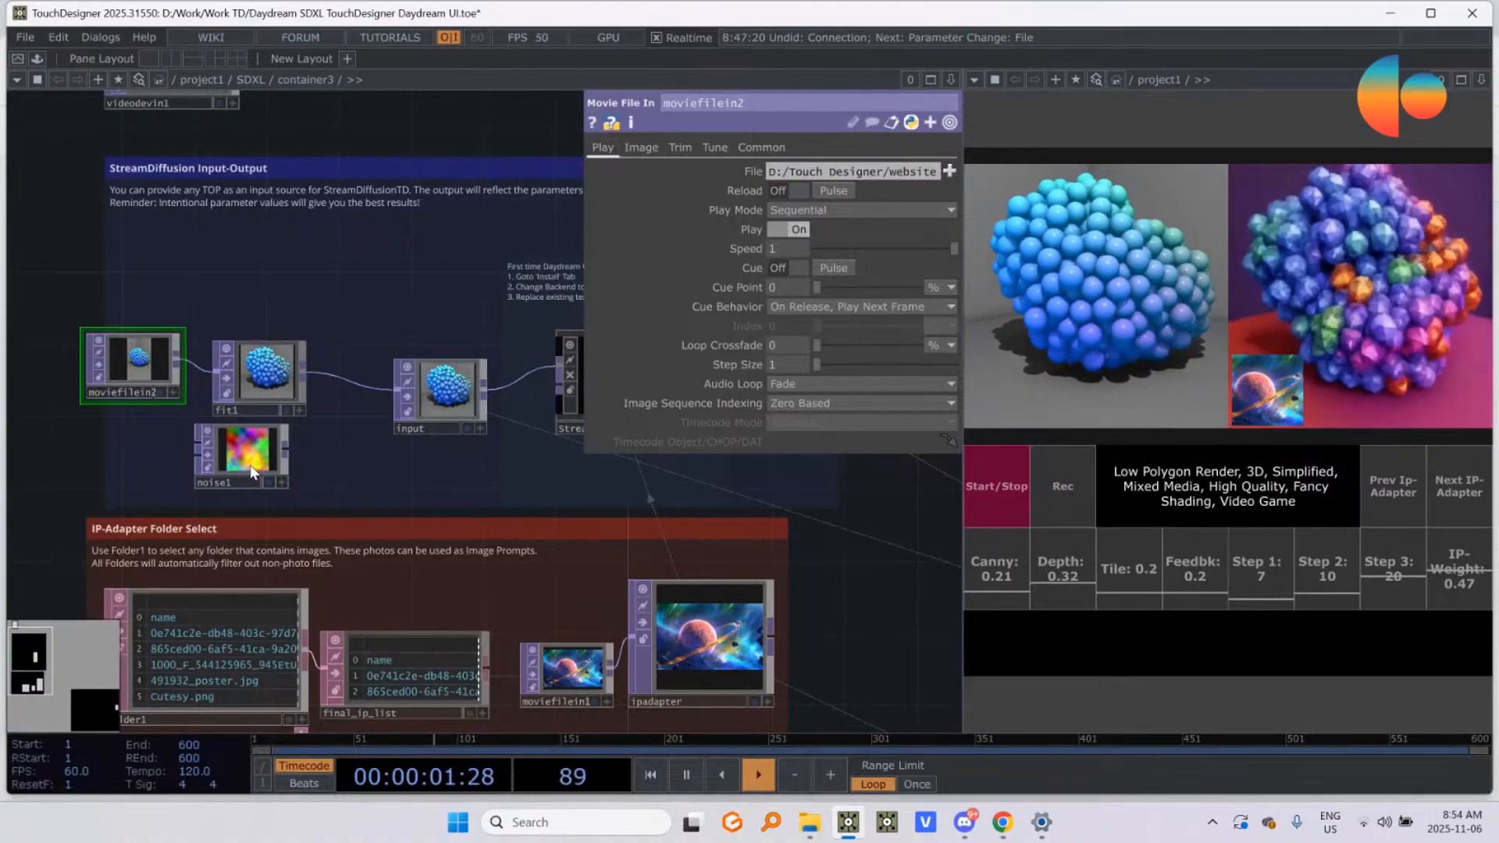
{"action": "left_click_drag", "start_coordinate": [252, 472], "coordinate": [197, 472]}
{"action": "left_click_drag", "start_coordinate": [249, 319], "coordinate": [278, 445]}
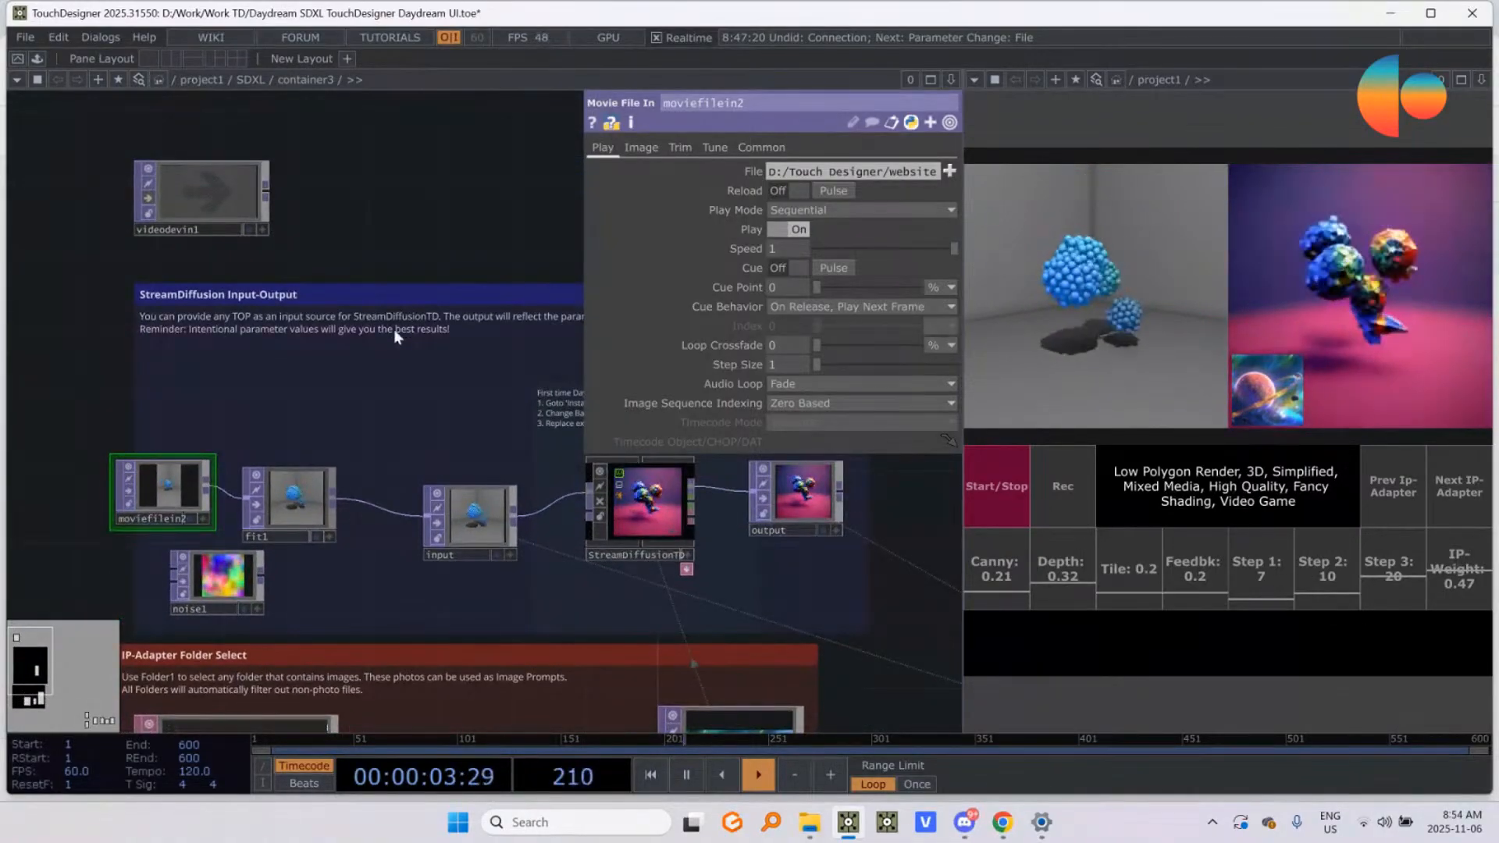
Step: Turn off the camera in StreamYard and try to activate the FHD Webcam in videodevin1, switching it off again
{"action": "key", "text": "alt+Tab"}
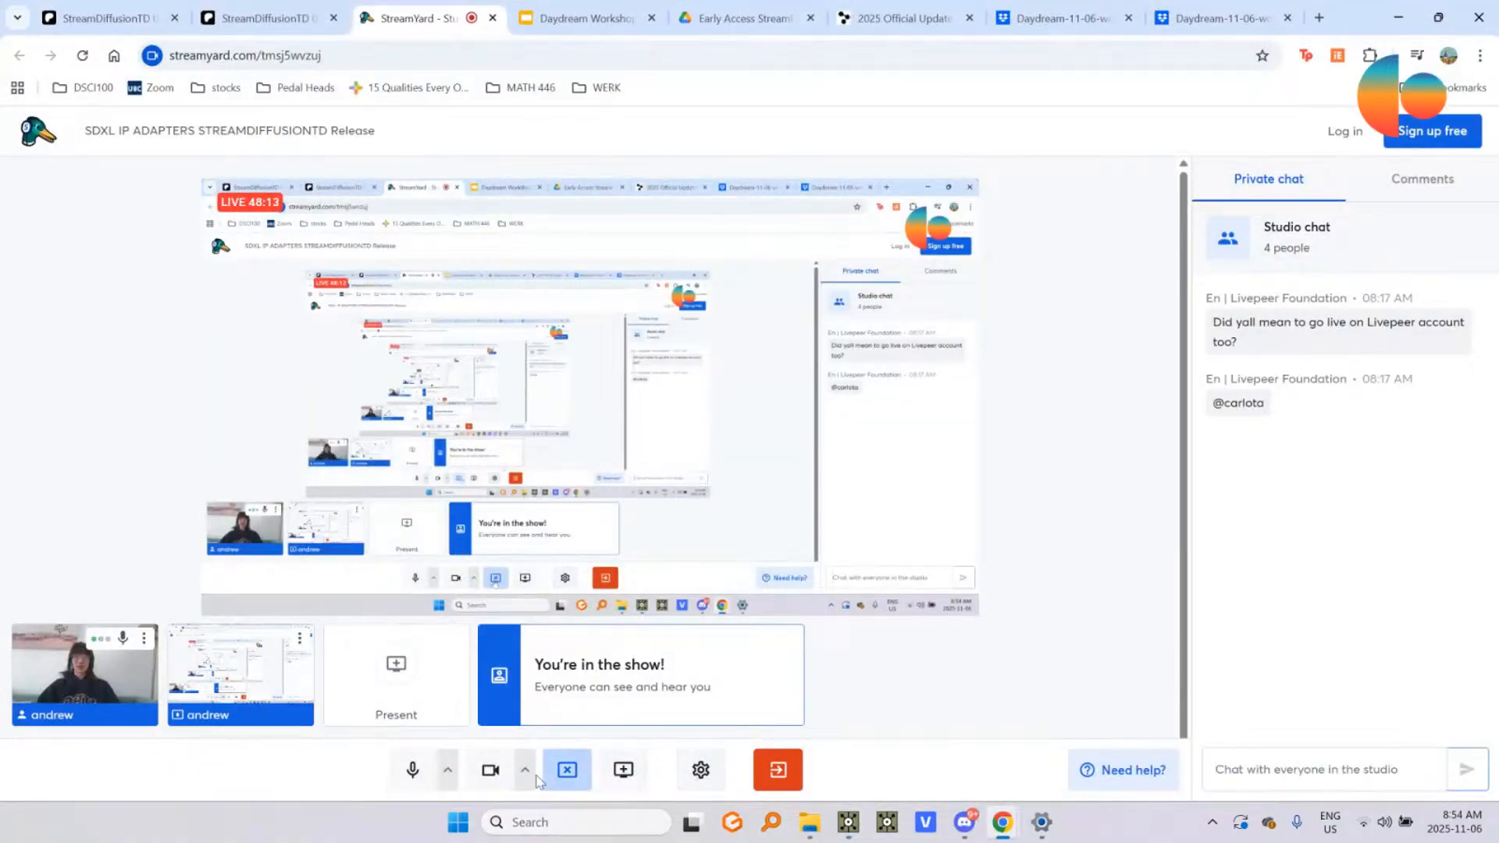
{"action": "key", "text": "alt+Tab"}
{"action": "left_click", "coordinate": [206, 208]}
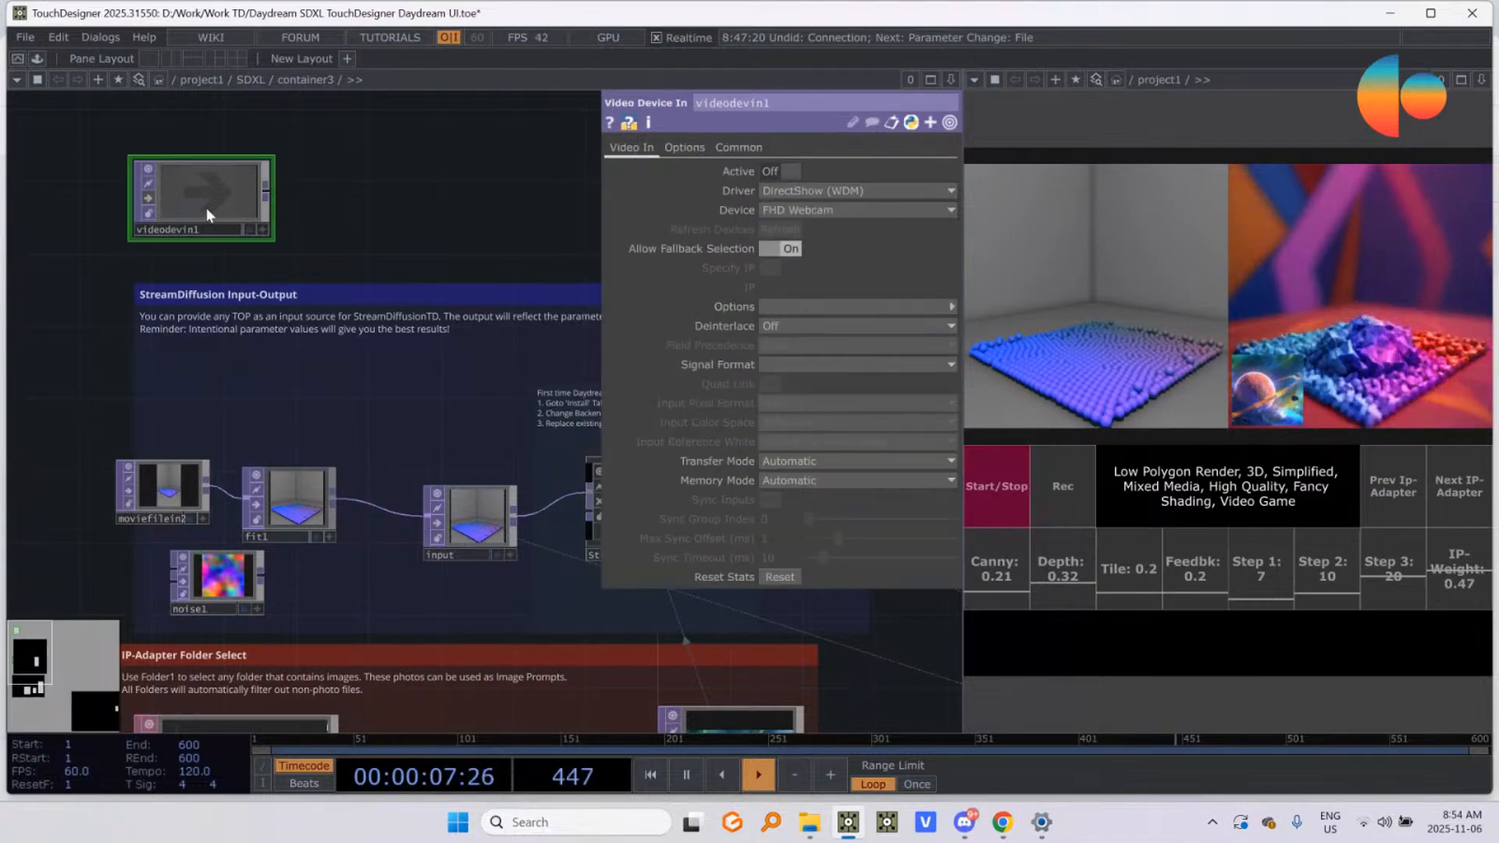
{"action": "left_click", "coordinate": [776, 171]}
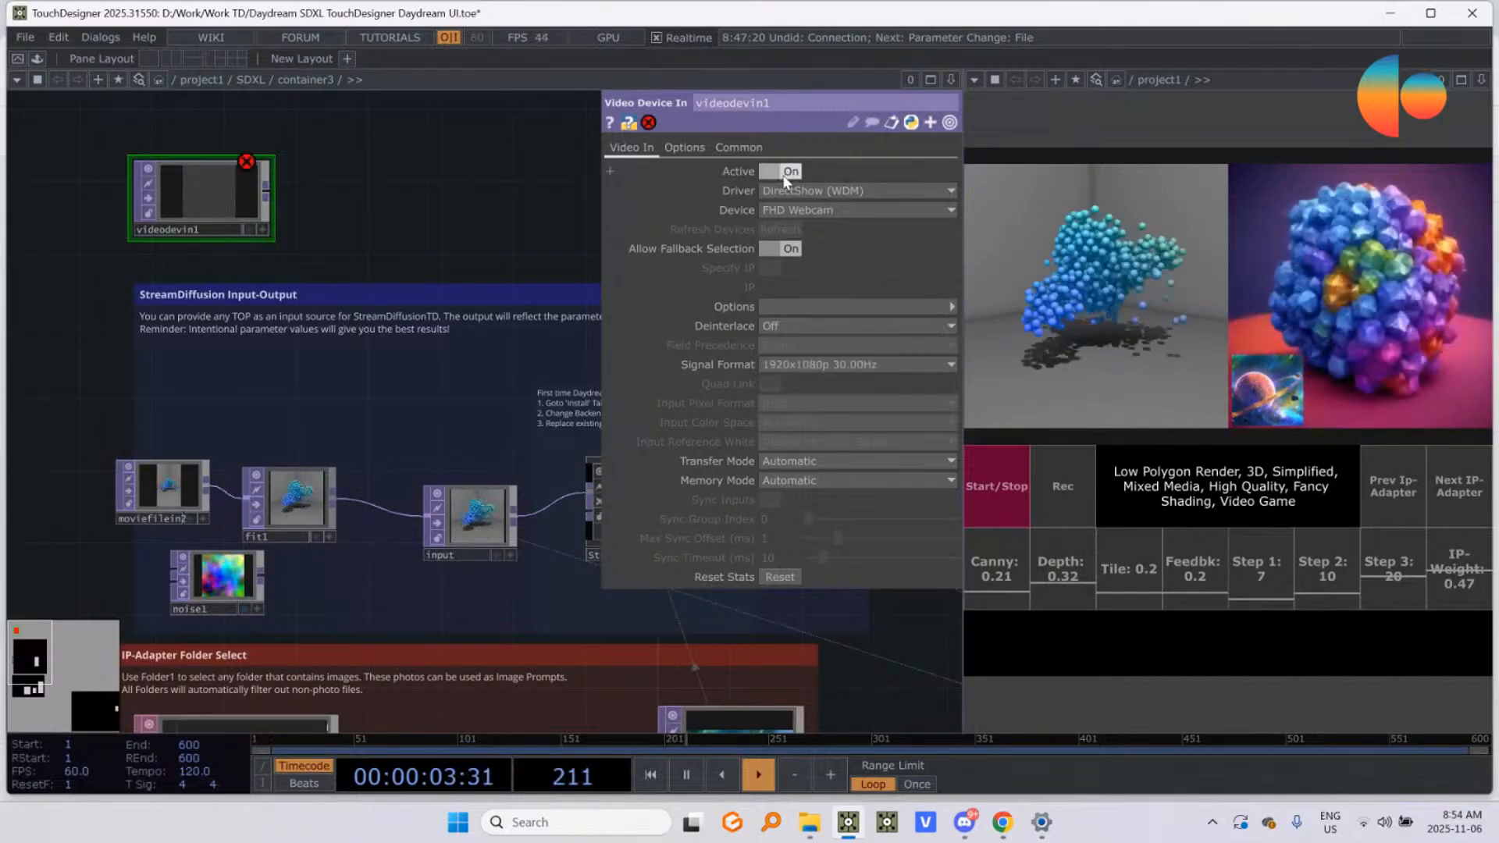
{"action": "left_click", "coordinate": [785, 173]}
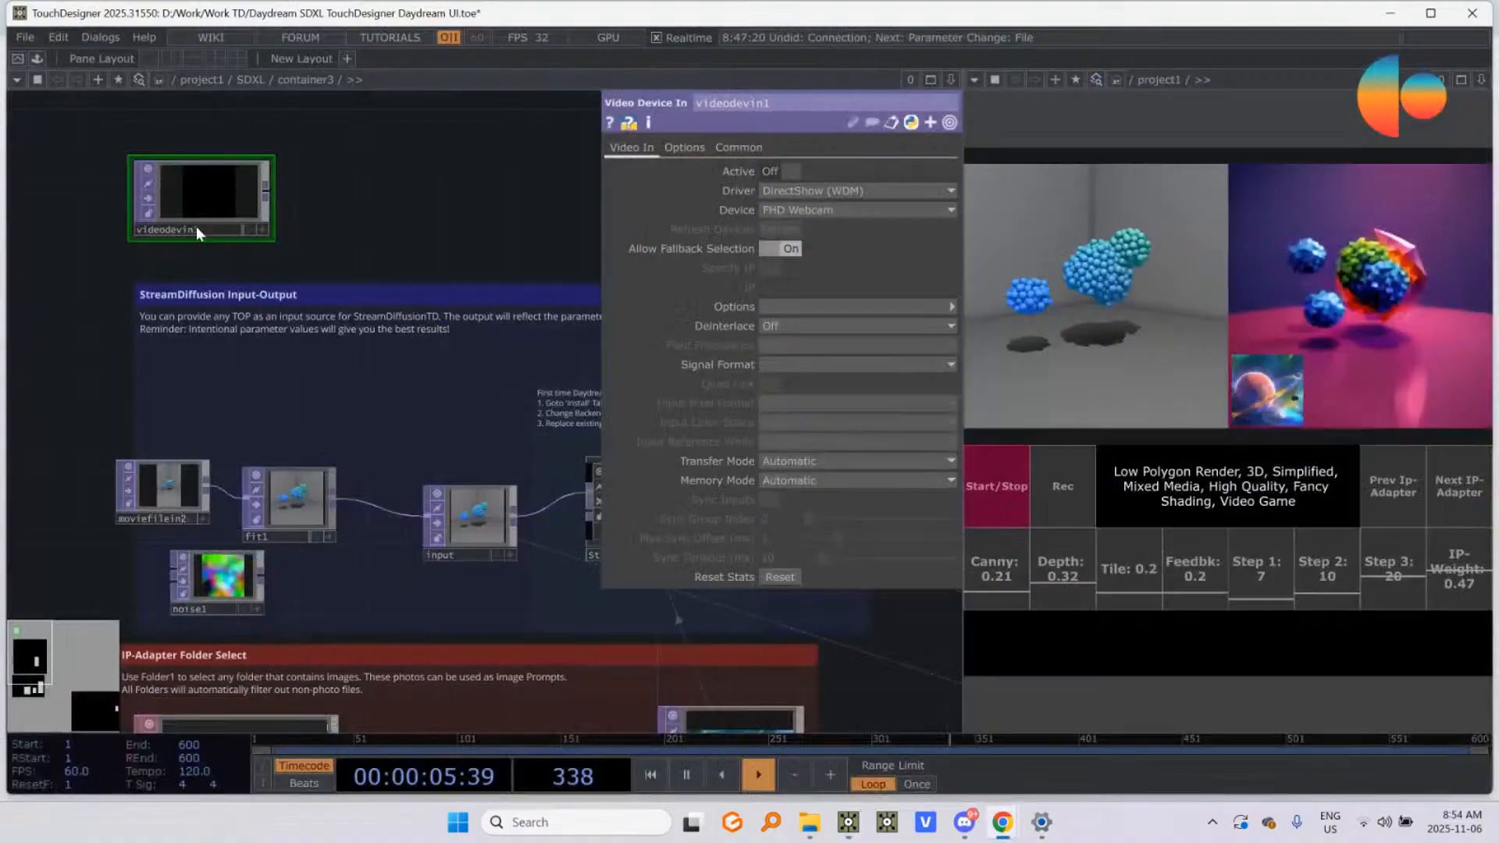
{"action": "key", "text": "alt+Tab"}
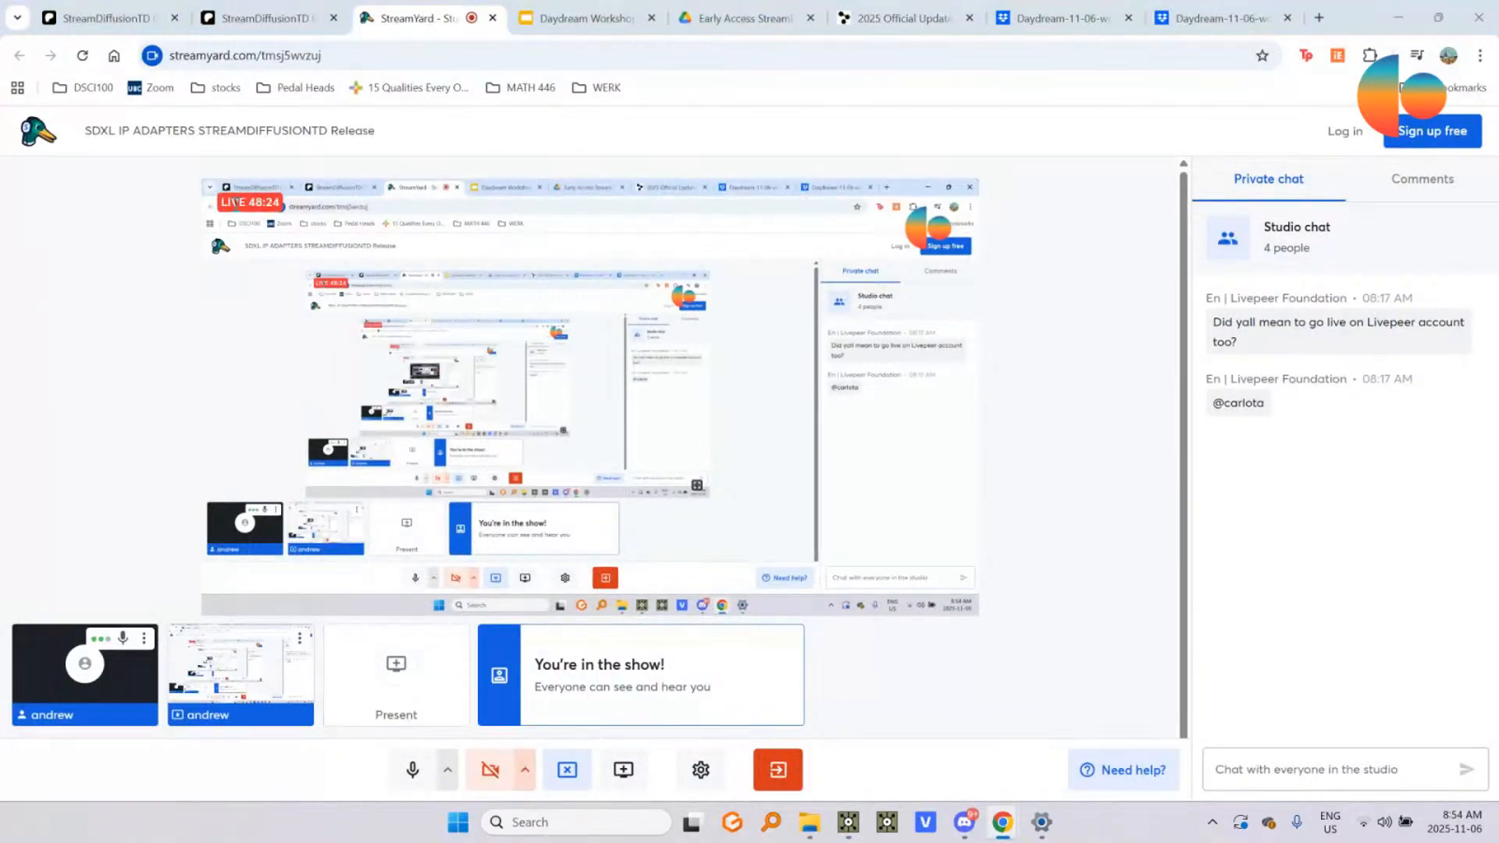
{"action": "key", "text": "alt+Tab"}
Step: Examine the StreamDiffusion Input-Output network from the movie source to StreamDiffusionTD and its Daydream setup notes
{"action": "scroll", "coordinate": [320, 550], "scroll_direction": "up", "scroll_amount": 3}
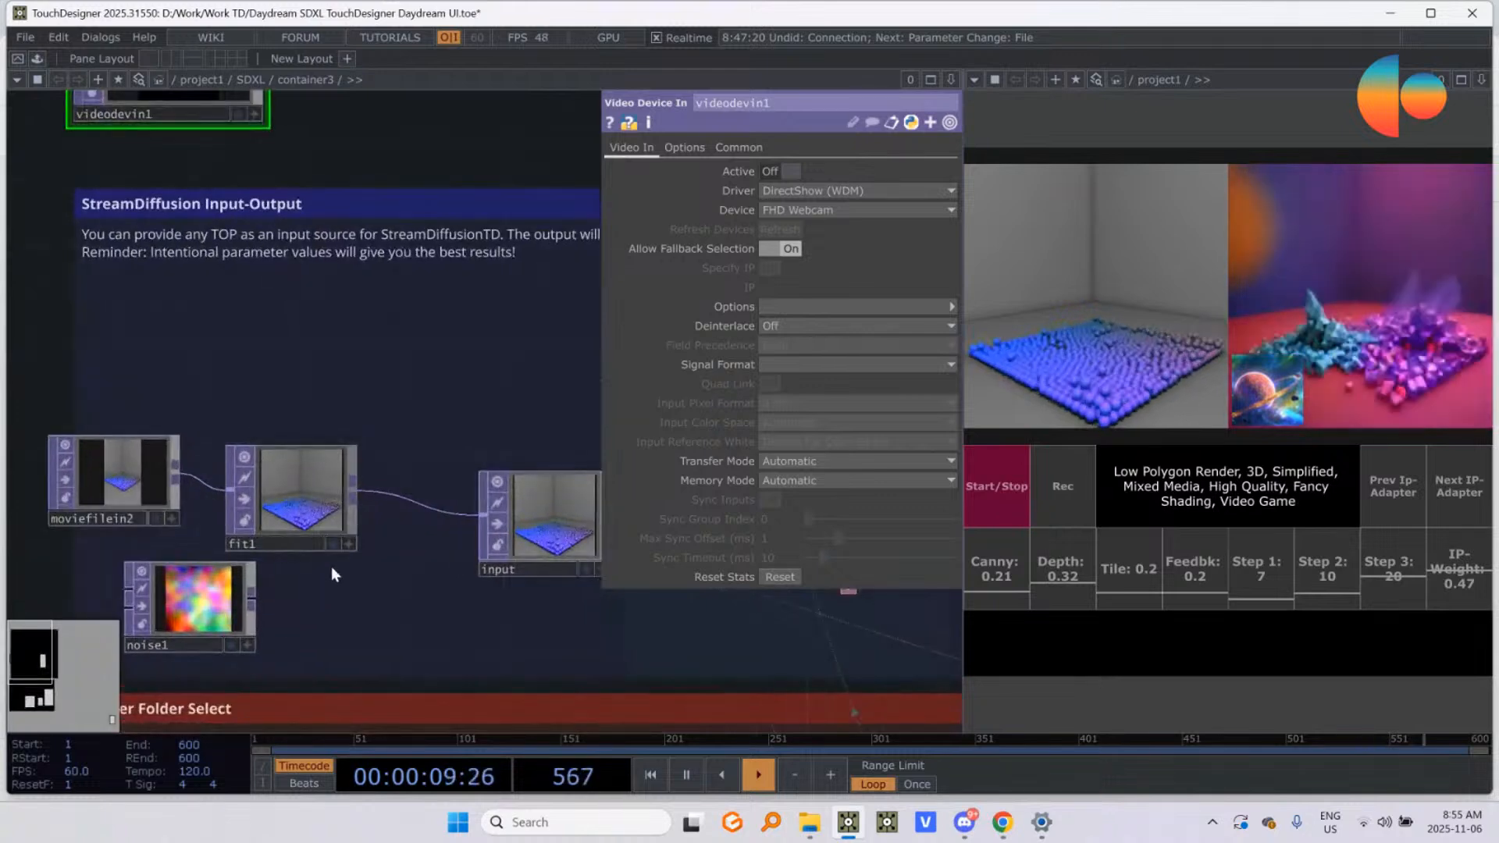
{"action": "left_click_drag", "start_coordinate": [254, 343], "coordinate": [335, 274]}
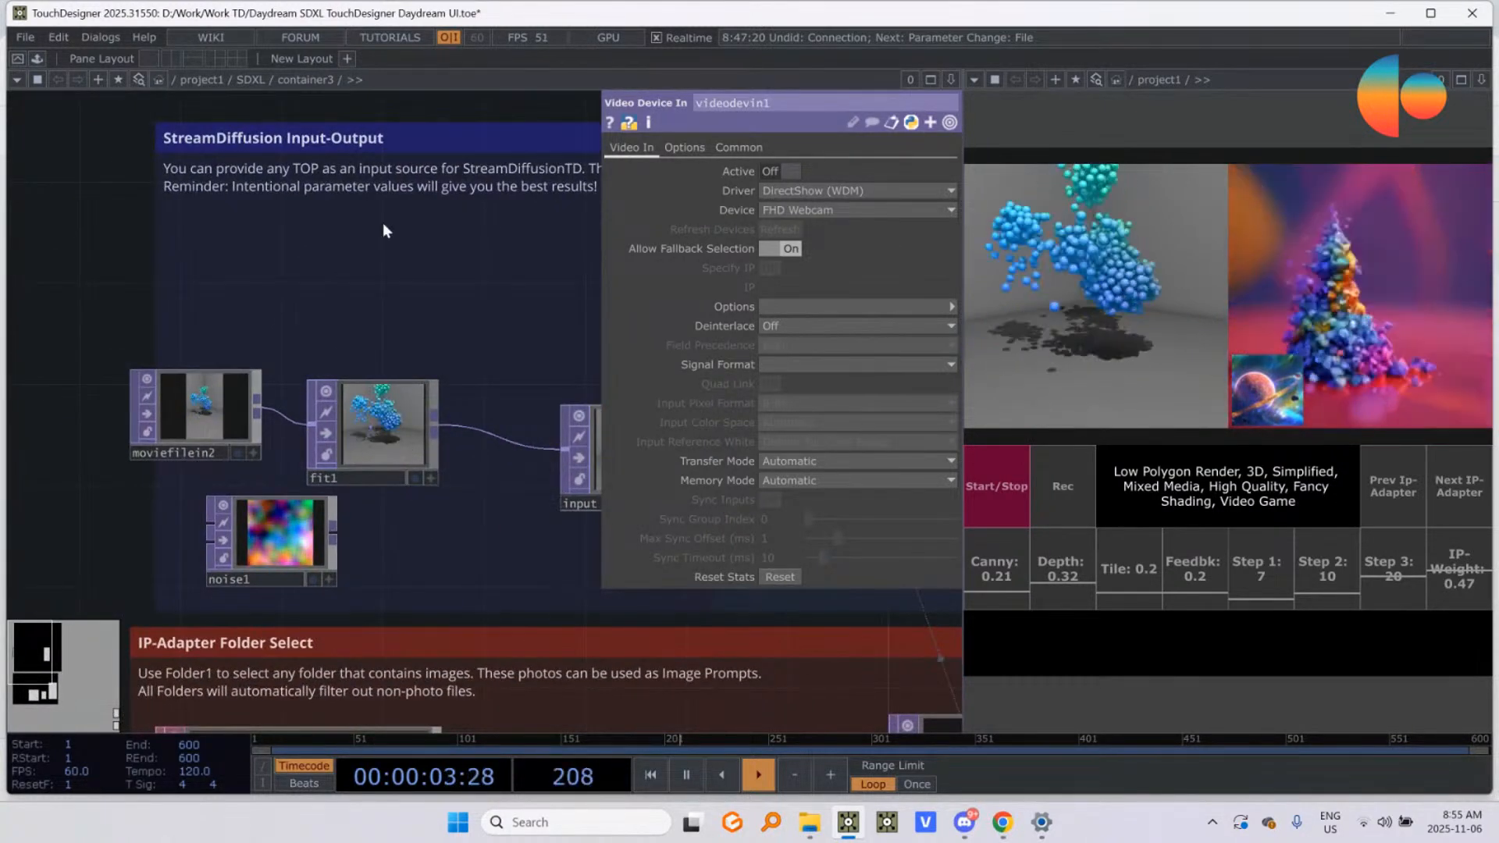
{"action": "scroll", "coordinate": [297, 281], "scroll_direction": "down", "scroll_amount": 4}
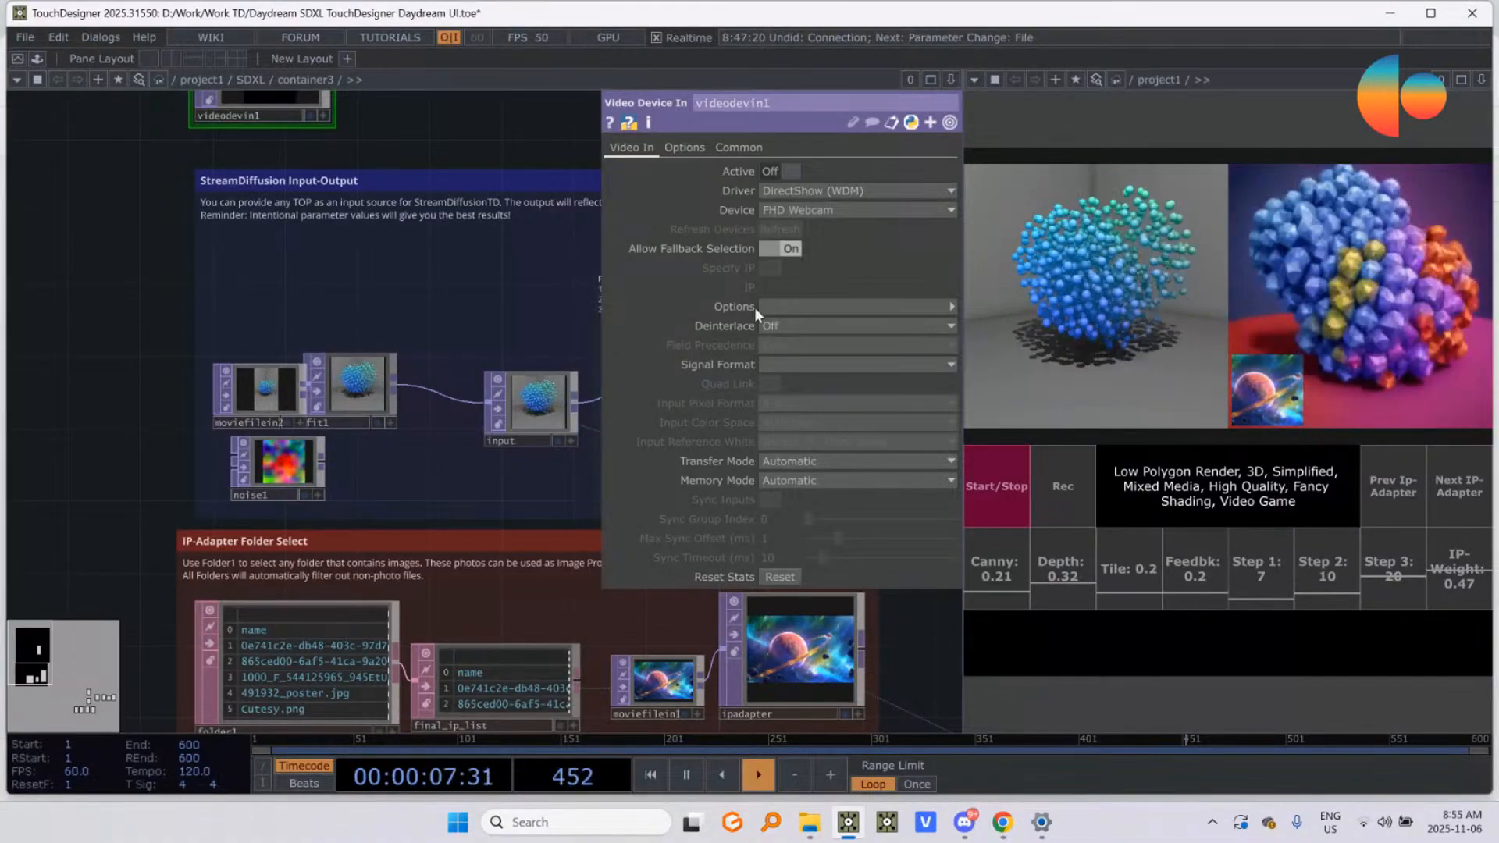
{"action": "left_click_drag", "start_coordinate": [530, 314], "coordinate": [188, 327]}
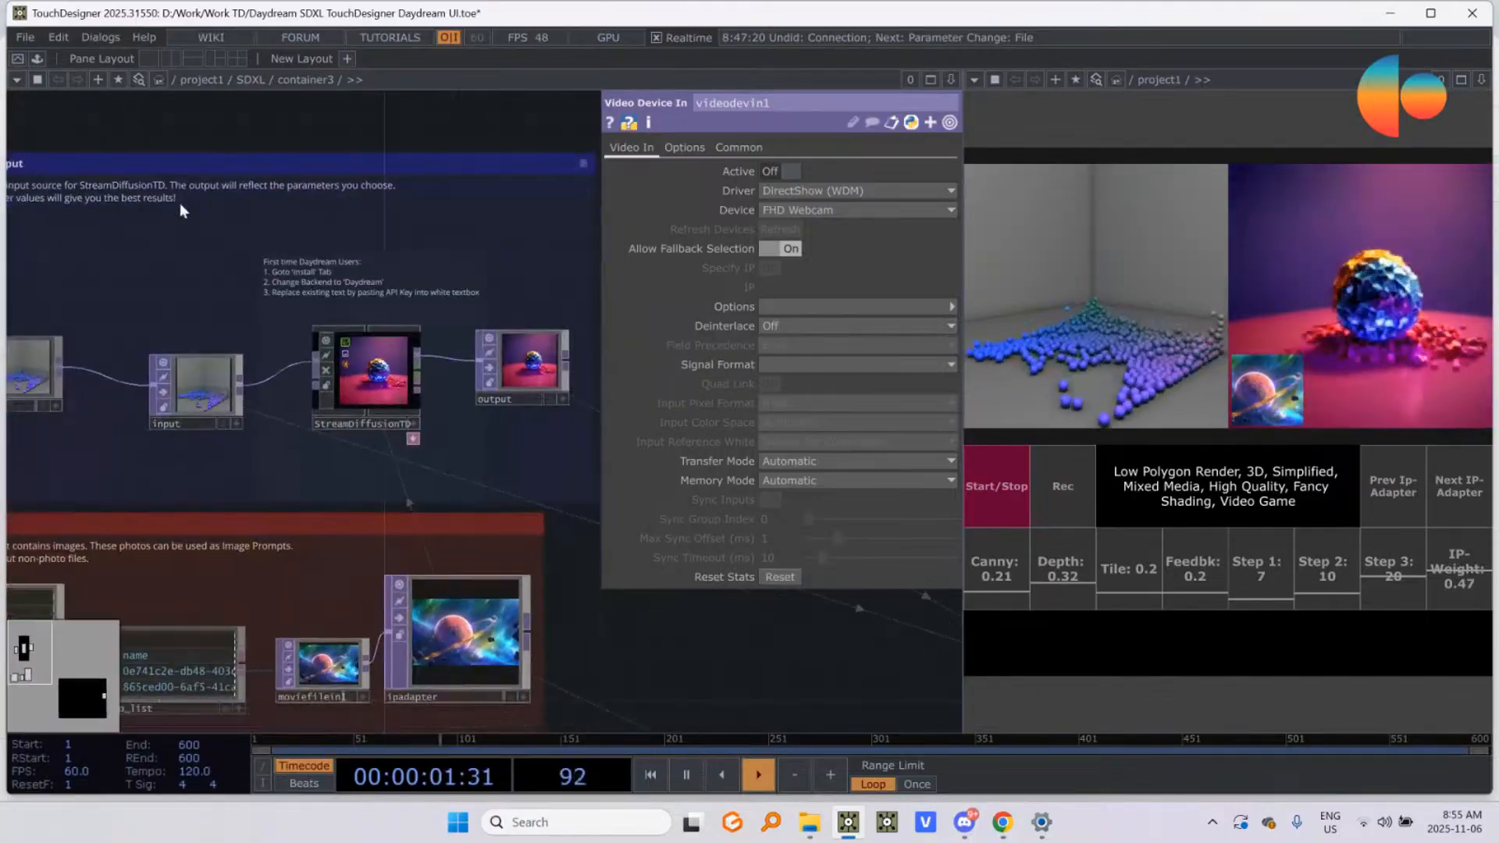
{"action": "left_click_drag", "start_coordinate": [180, 204], "coordinate": [144, 150]}
{"action": "scroll", "coordinate": [191, 327], "scroll_direction": "up", "scroll_amount": 3}
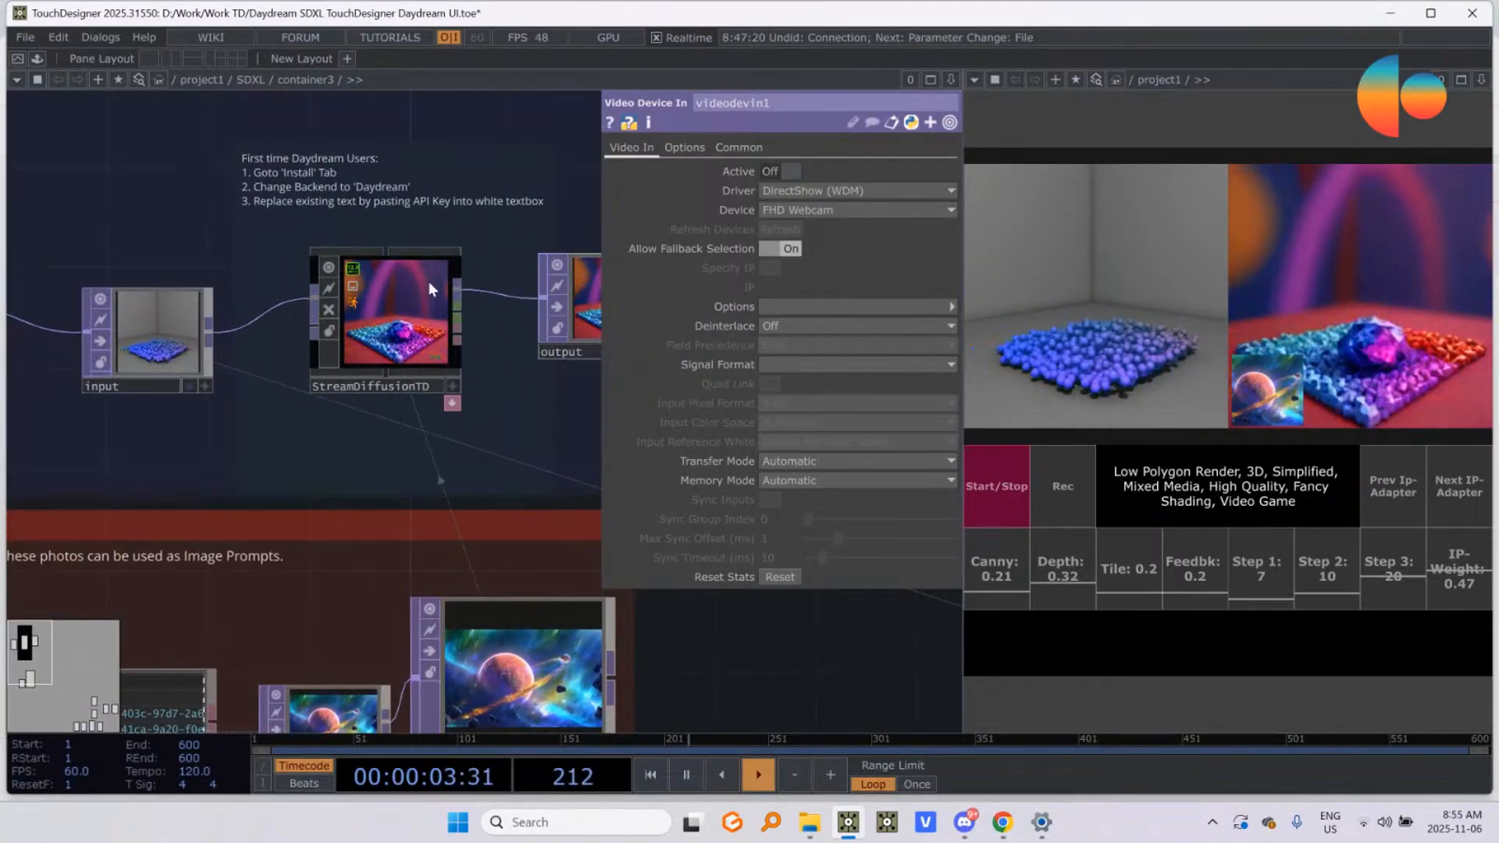
Step: Show the root folder and file-filter parameters of the folder1 node in the IP-Adapter Folder Select area
{"action": "left_click_drag", "start_coordinate": [139, 212], "coordinate": [66, 308]}
{"action": "left_click_drag", "start_coordinate": [204, 210], "coordinate": [429, 249]}
{"action": "scroll", "coordinate": [190, 294], "scroll_direction": "down", "scroll_amount": 3}
{"action": "left_click_drag", "start_coordinate": [201, 301], "coordinate": [113, 311]}
{"action": "scroll", "coordinate": [351, 347], "scroll_direction": "up", "scroll_amount": 5}
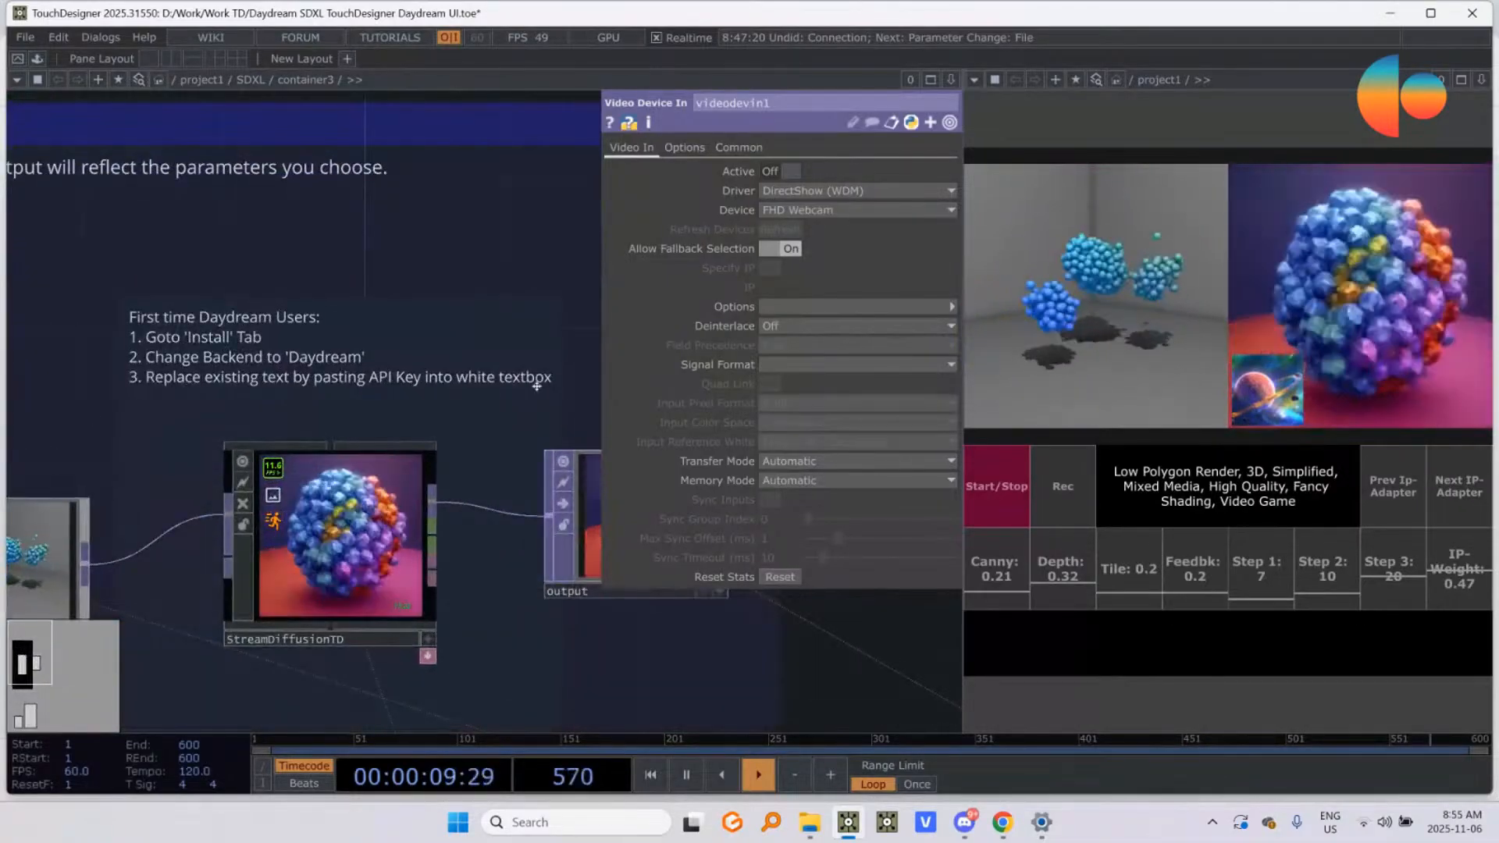
{"action": "scroll", "coordinate": [377, 367], "scroll_direction": "down", "scroll_amount": 9}
{"action": "scroll", "coordinate": [250, 535], "scroll_direction": "up", "scroll_amount": 3}
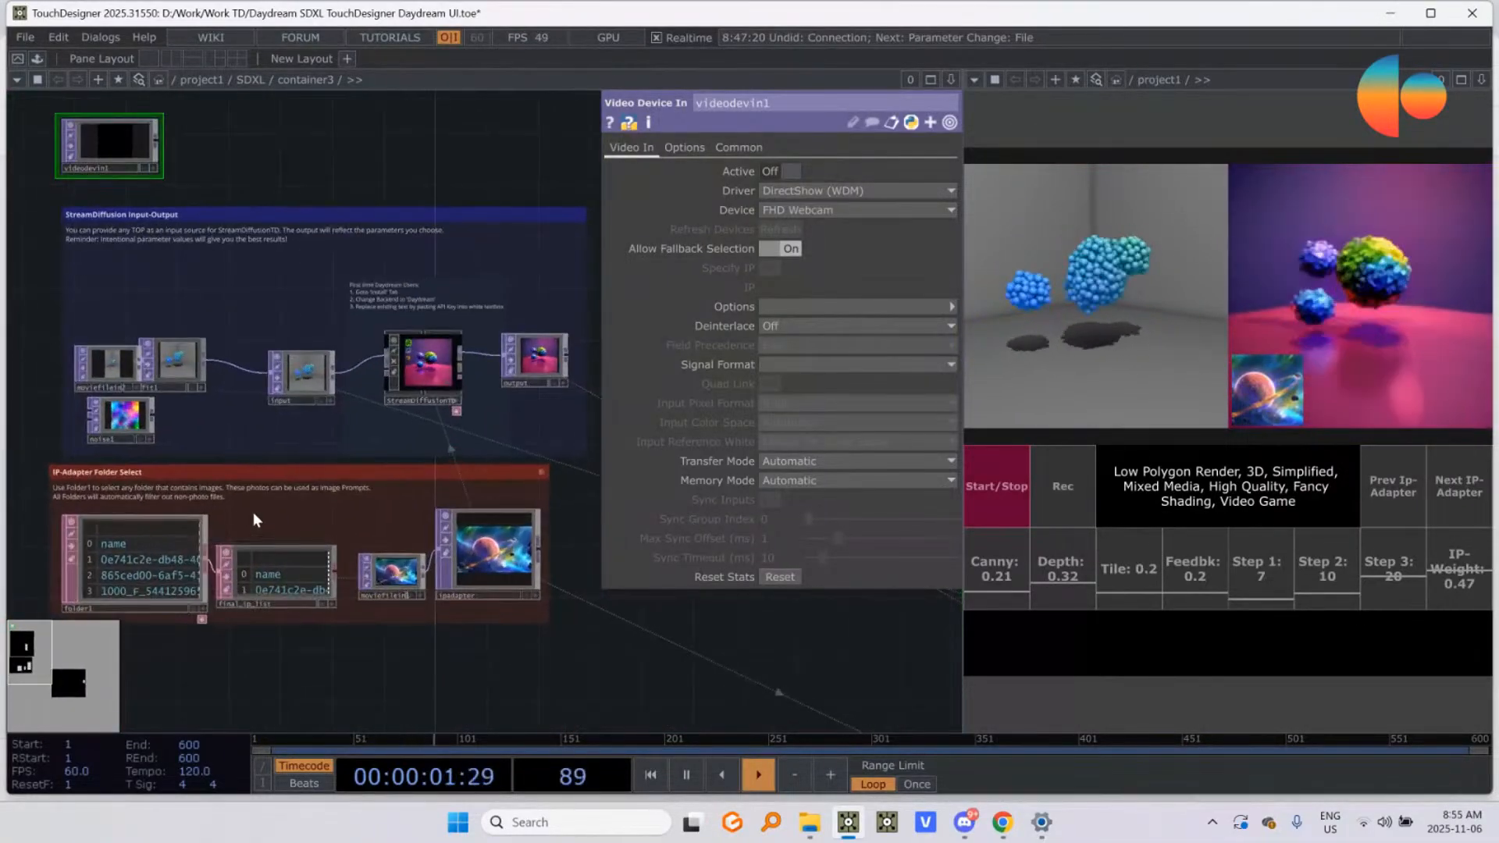
{"action": "scroll", "coordinate": [66, 641], "scroll_direction": "up", "scroll_amount": 5}
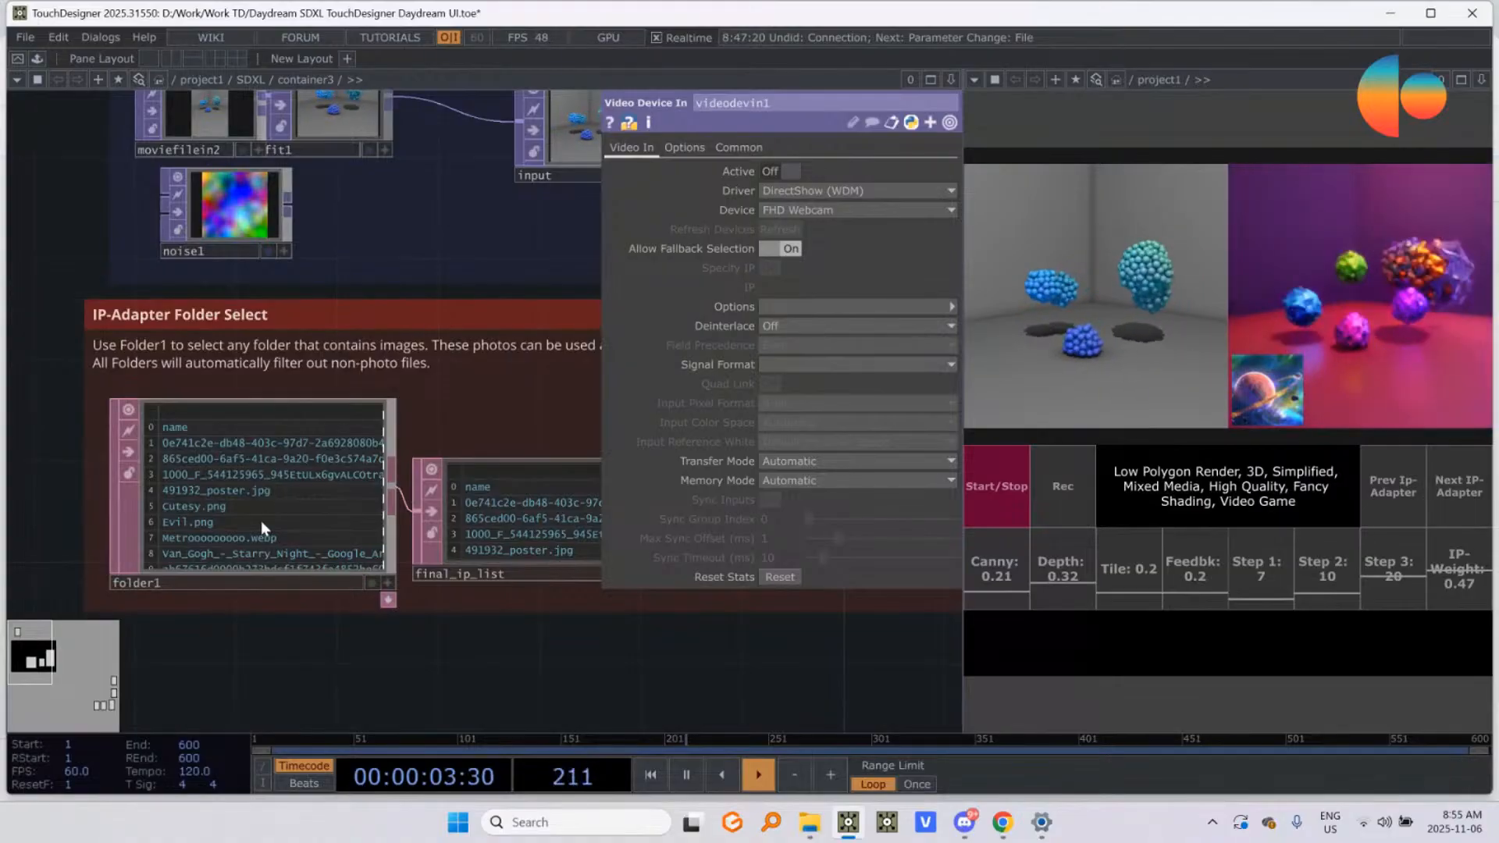
{"action": "left_click", "coordinate": [237, 493]}
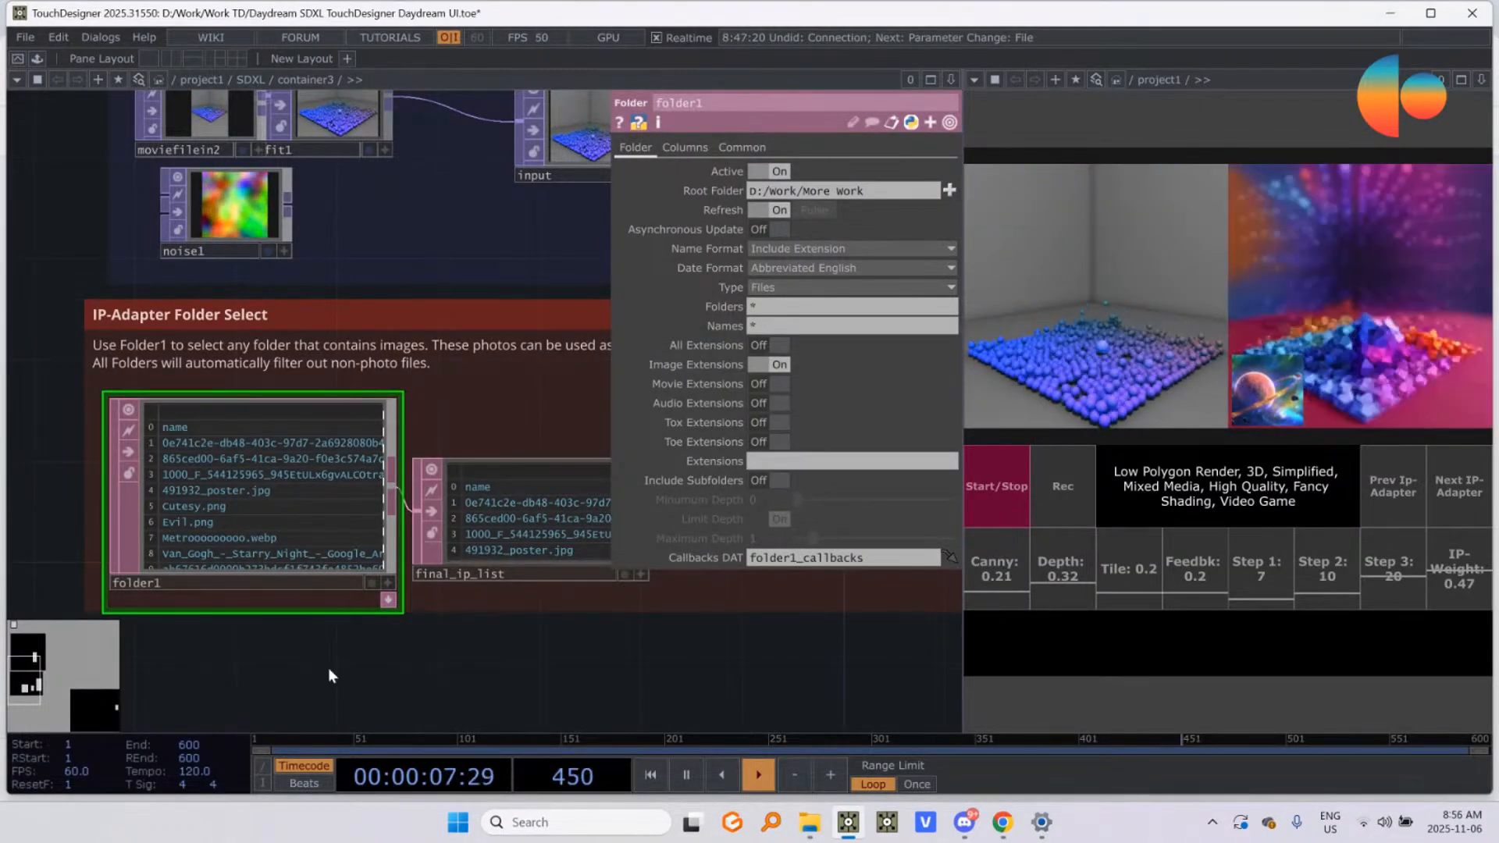
Step: Open the root folder chooser for folder1, cancel it, and set the path to D:/Work/More Work x instead
{"action": "scroll", "coordinate": [392, 295], "scroll_direction": "down", "scroll_amount": 2}
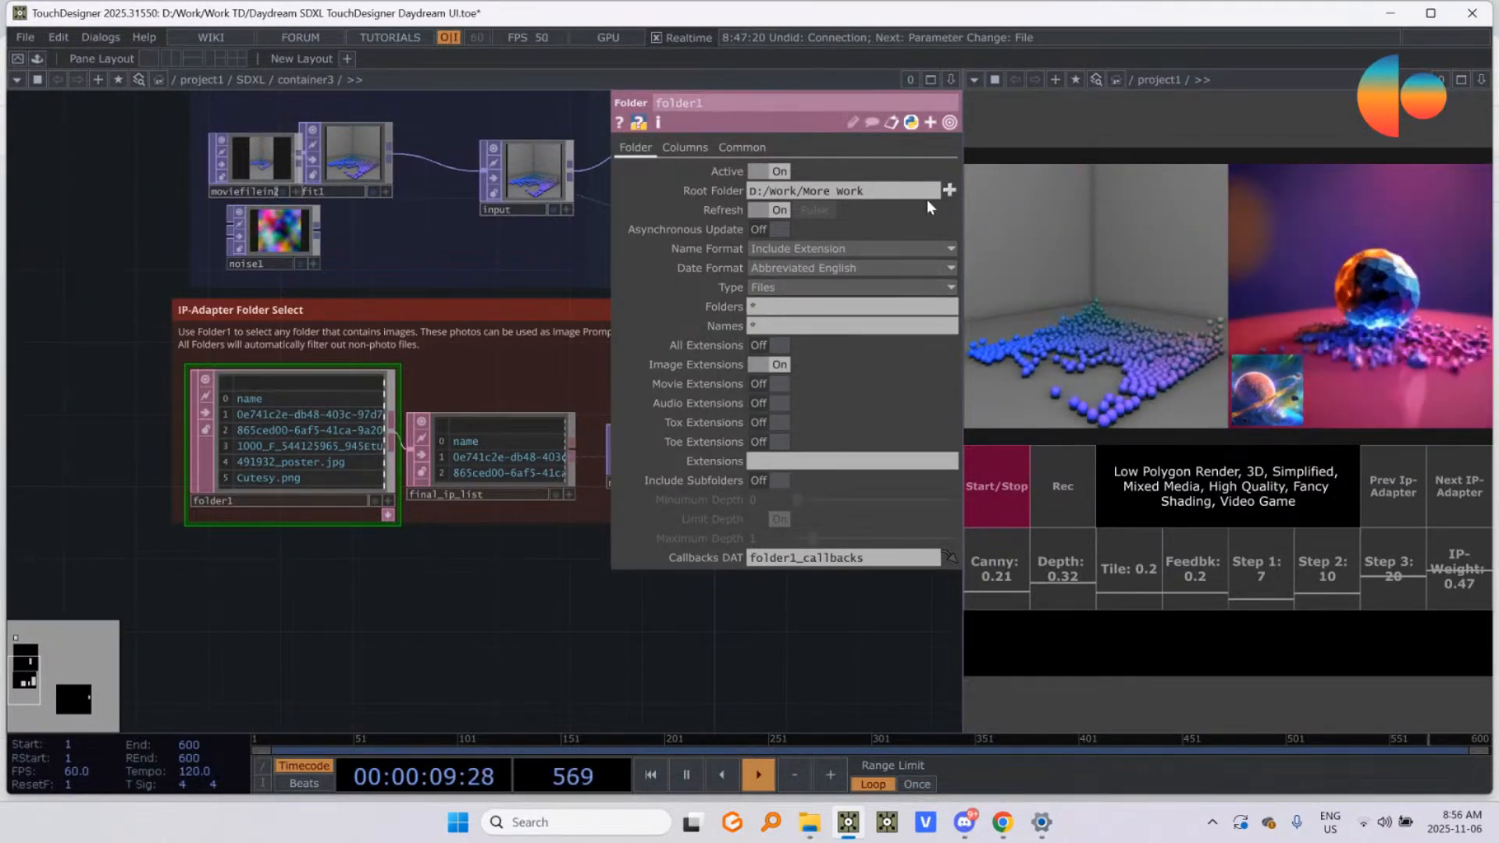
{"action": "left_click", "coordinate": [949, 190]}
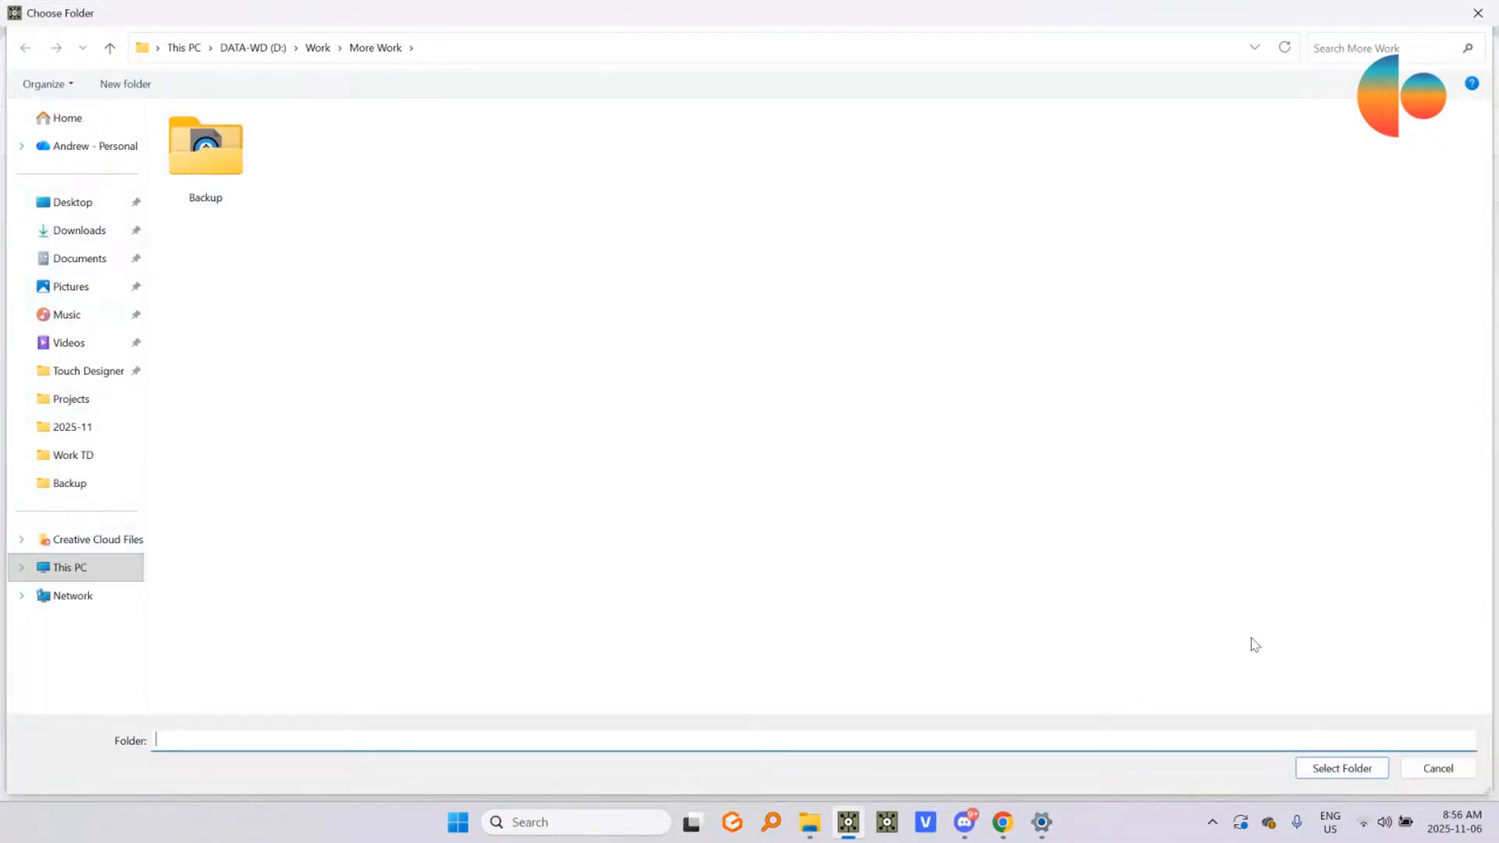
{"action": "left_click", "coordinate": [1422, 770]}
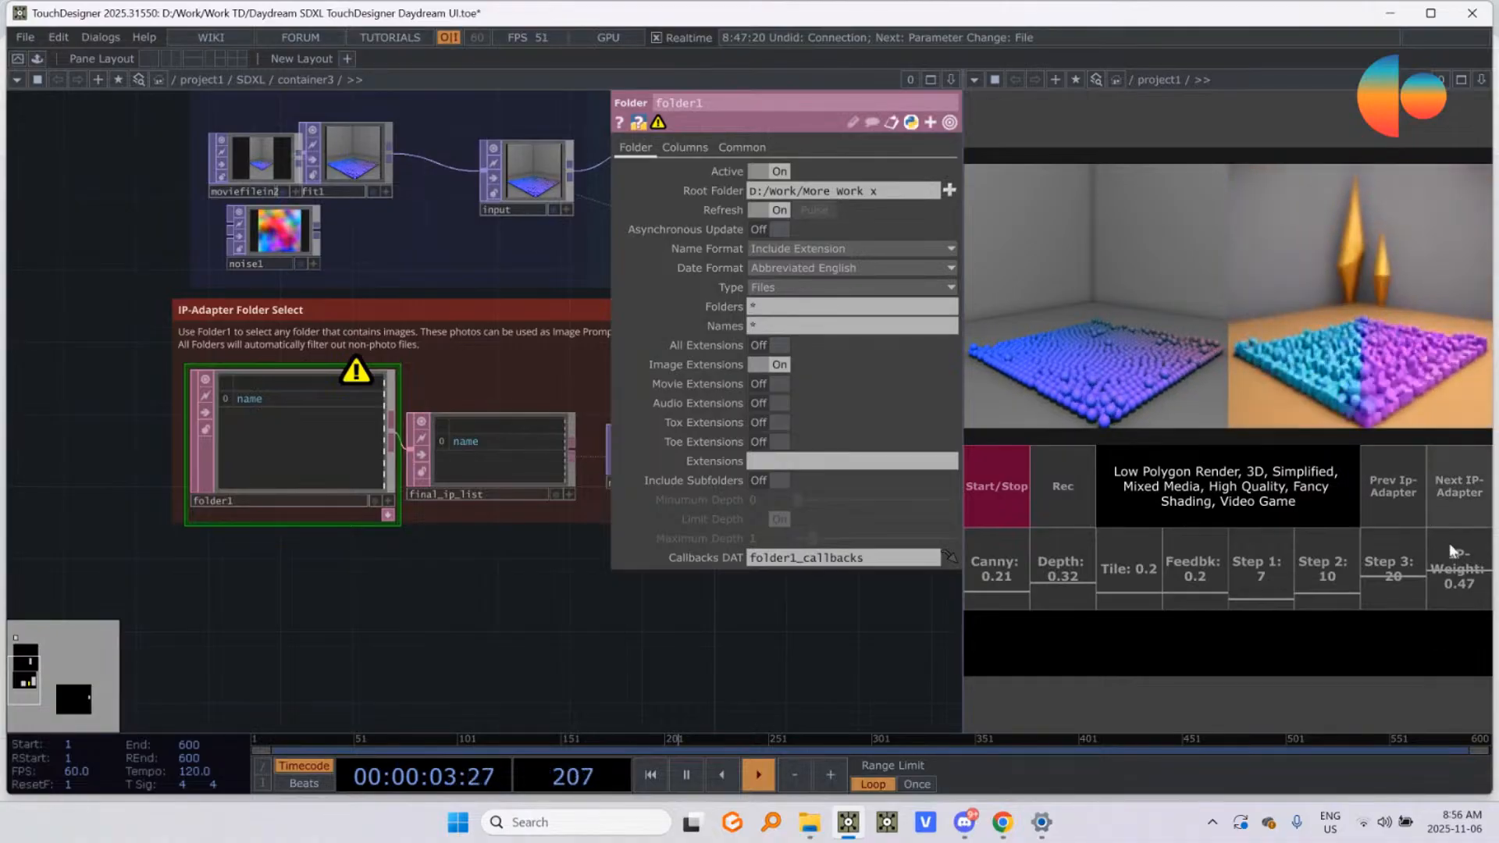
{"action": "left_click_drag", "start_coordinate": [414, 594], "coordinate": [243, 625]}
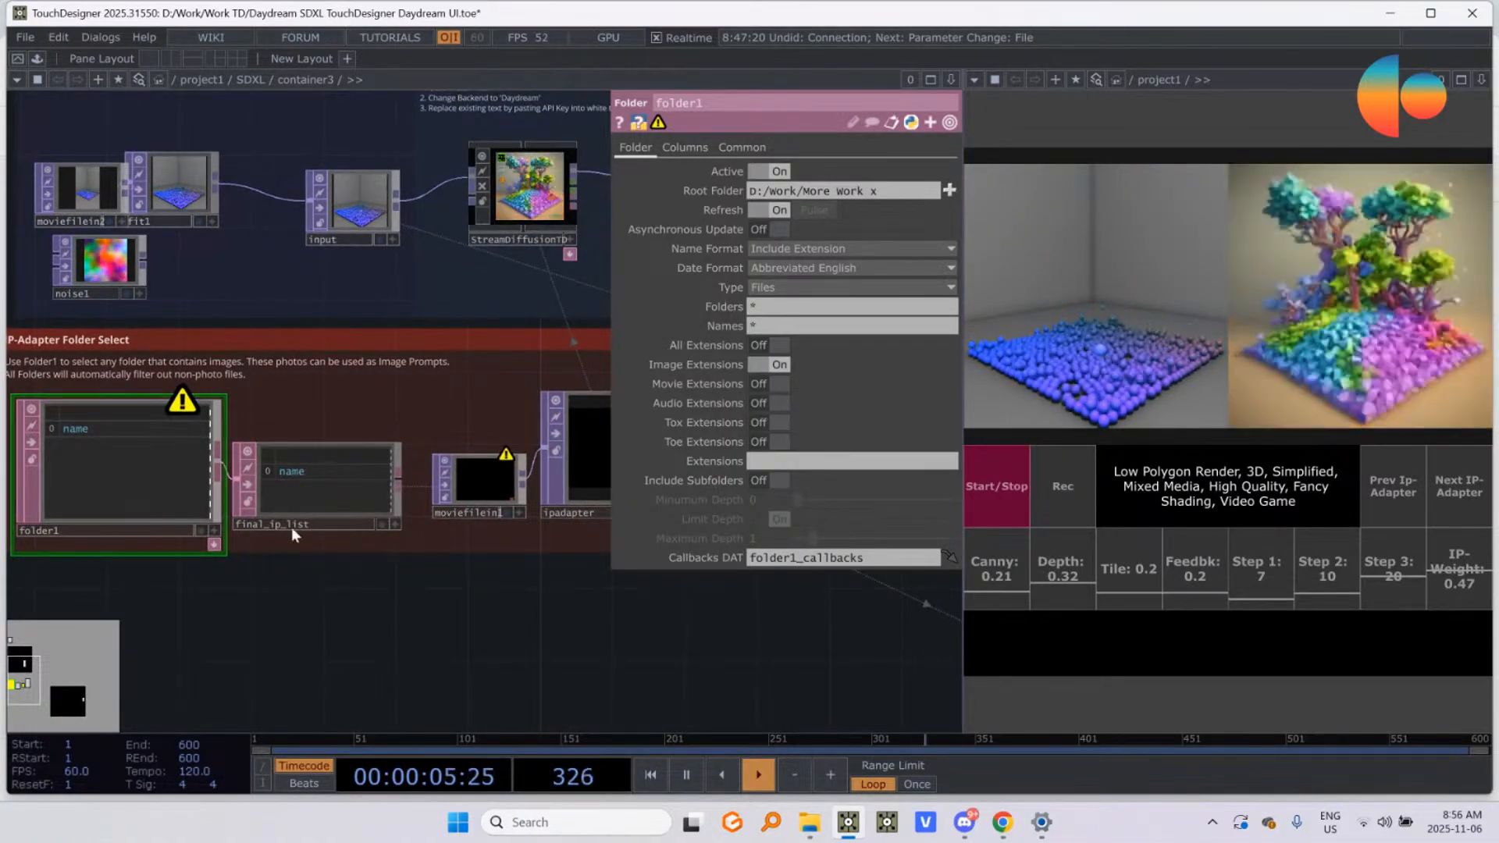
{"action": "left_click_drag", "start_coordinate": [409, 608], "coordinate": [149, 625]}
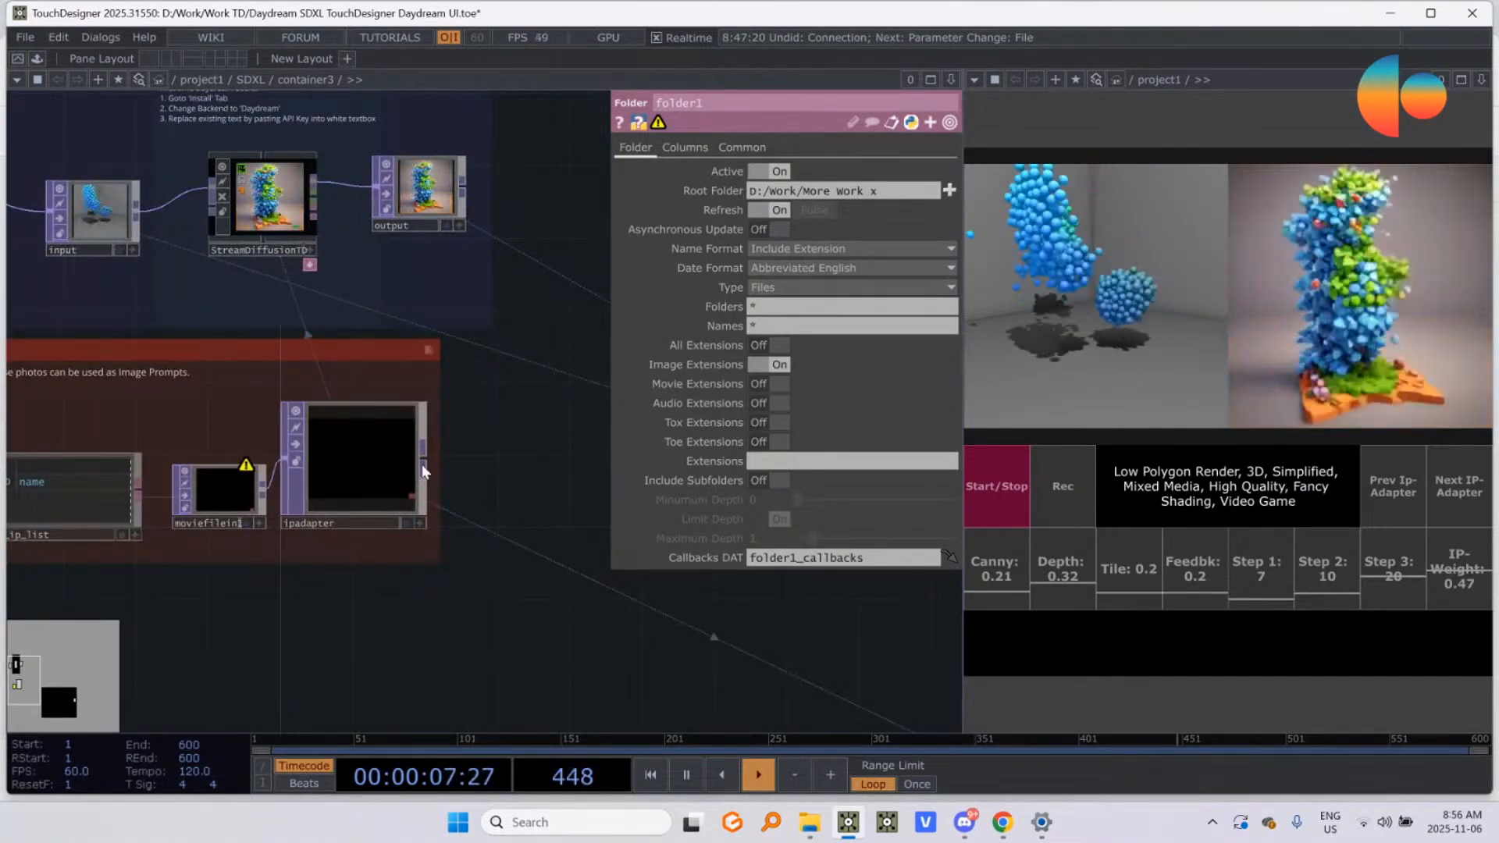
Step: Inspect StreamDiffusionTD's Ip Adapter parameters, briefly filtering to the non-default ones, and hide the parameters again
{"action": "left_click", "coordinate": [273, 204]}
{"action": "scroll", "coordinate": [729, 607], "scroll_direction": "down", "scroll_amount": 10}
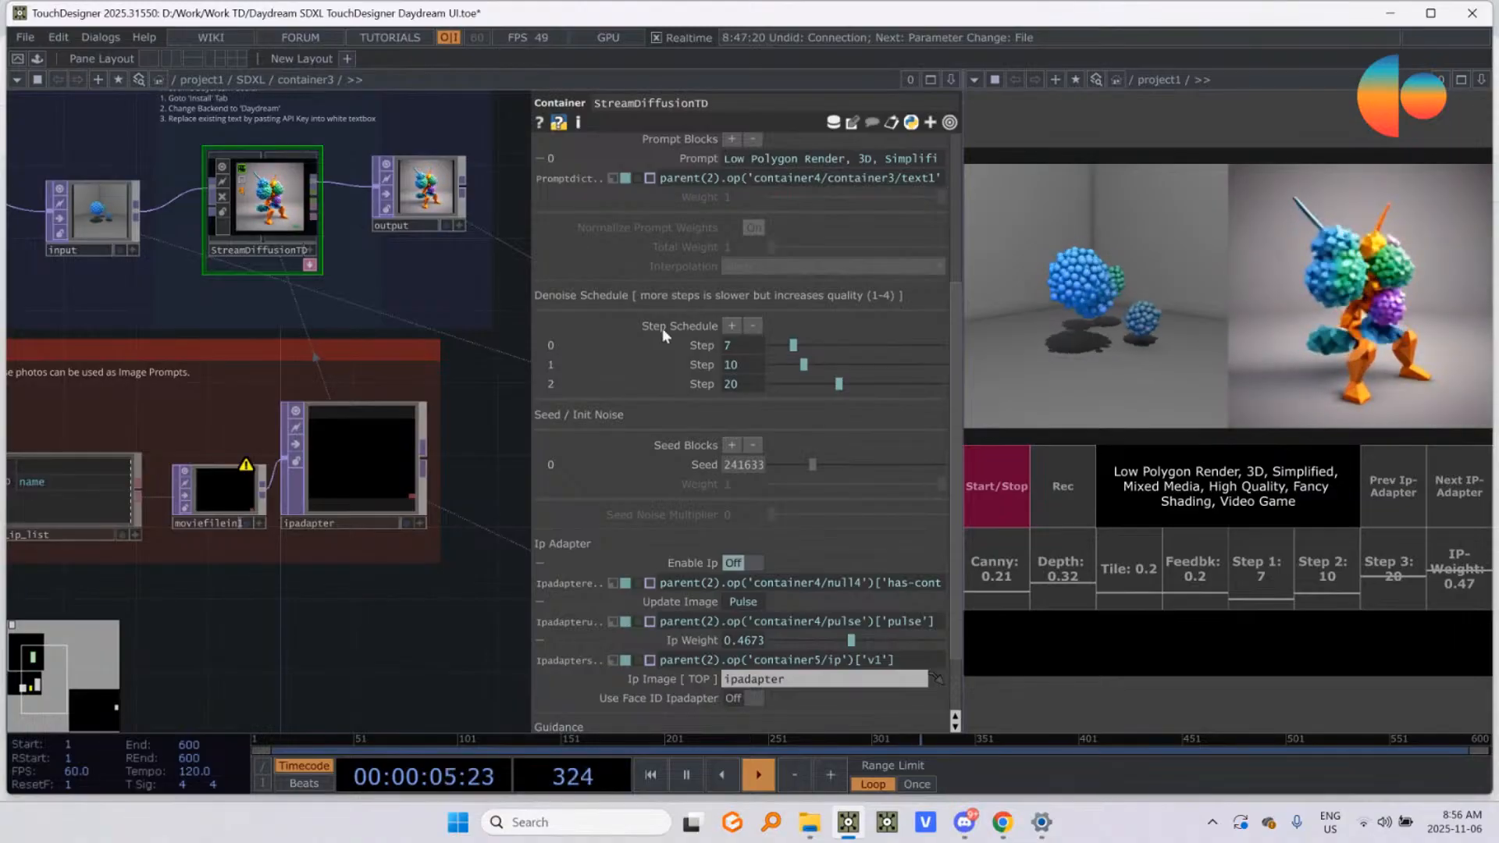
{"action": "left_click", "coordinate": [950, 124]}
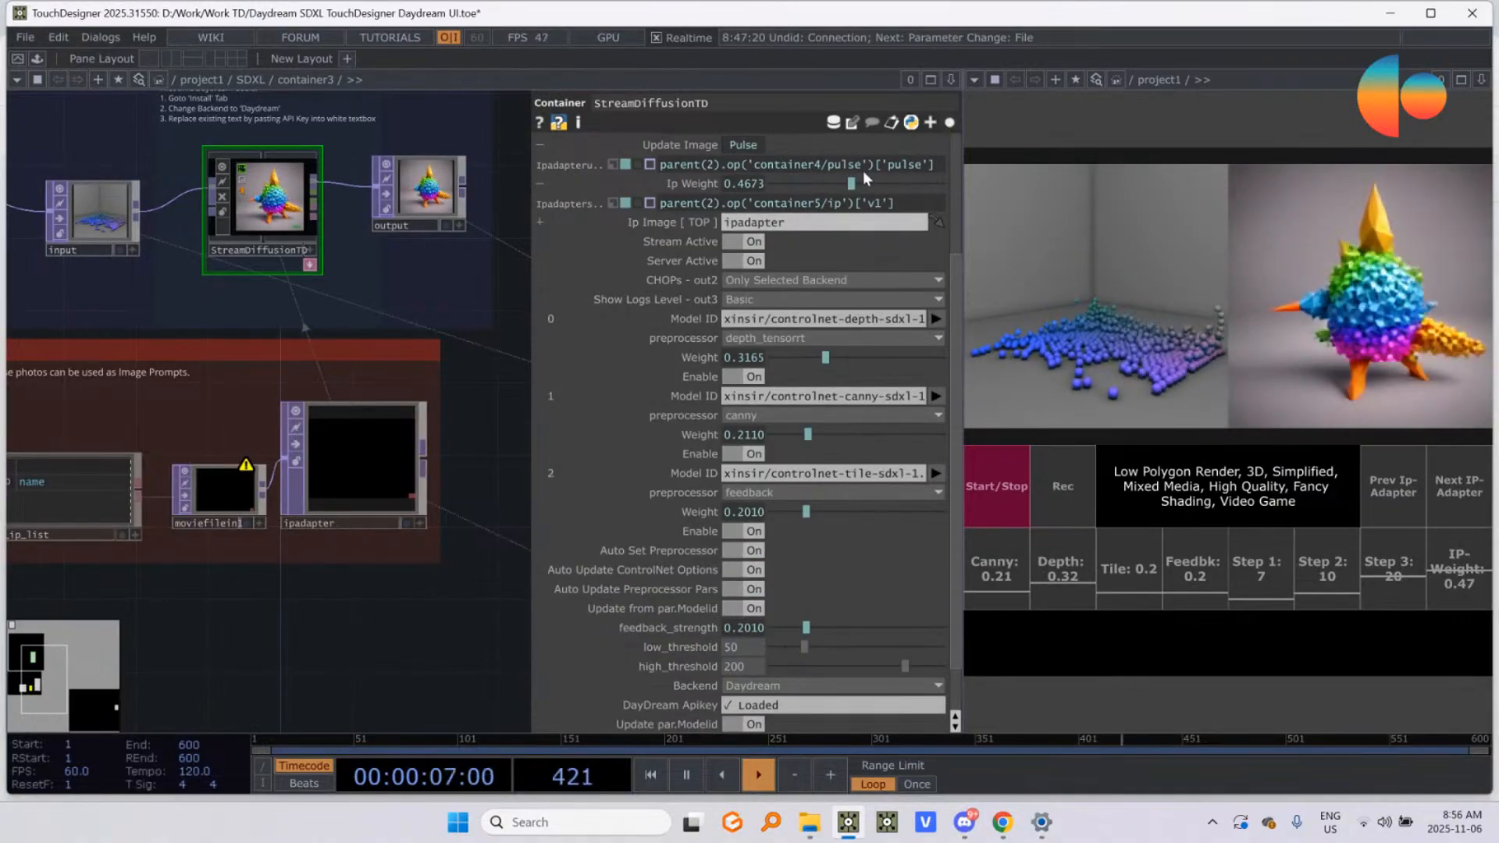
{"action": "left_click", "coordinate": [949, 123]}
{"action": "key", "text": "p"}
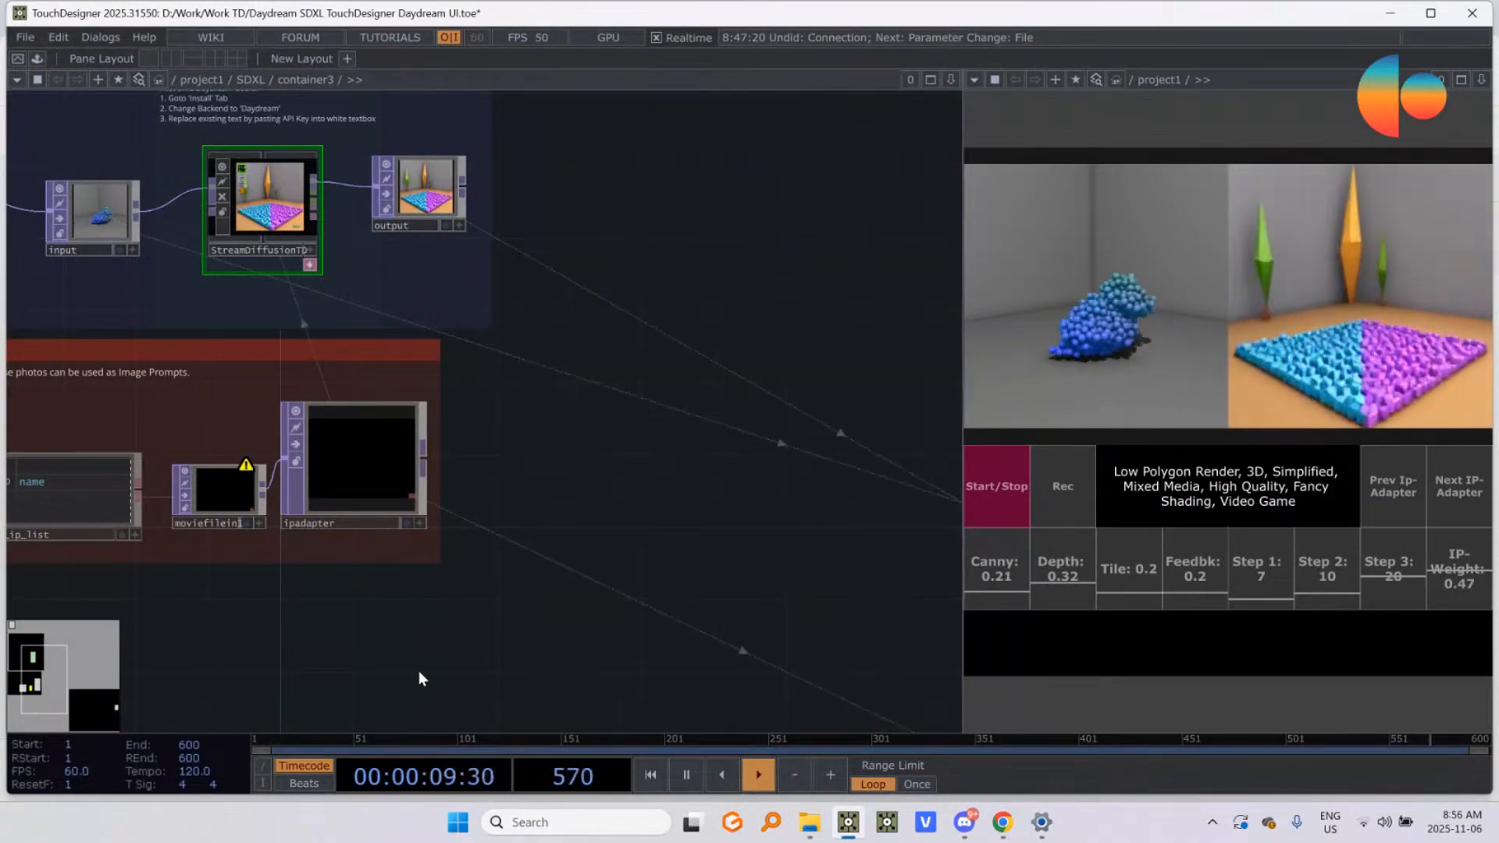
Step: Set folder1's root folder back to D:/Work/More Work and hide its parameters
{"action": "left_click_drag", "start_coordinate": [492, 608], "coordinate": [753, 601]}
{"action": "left_click", "coordinate": [204, 486]}
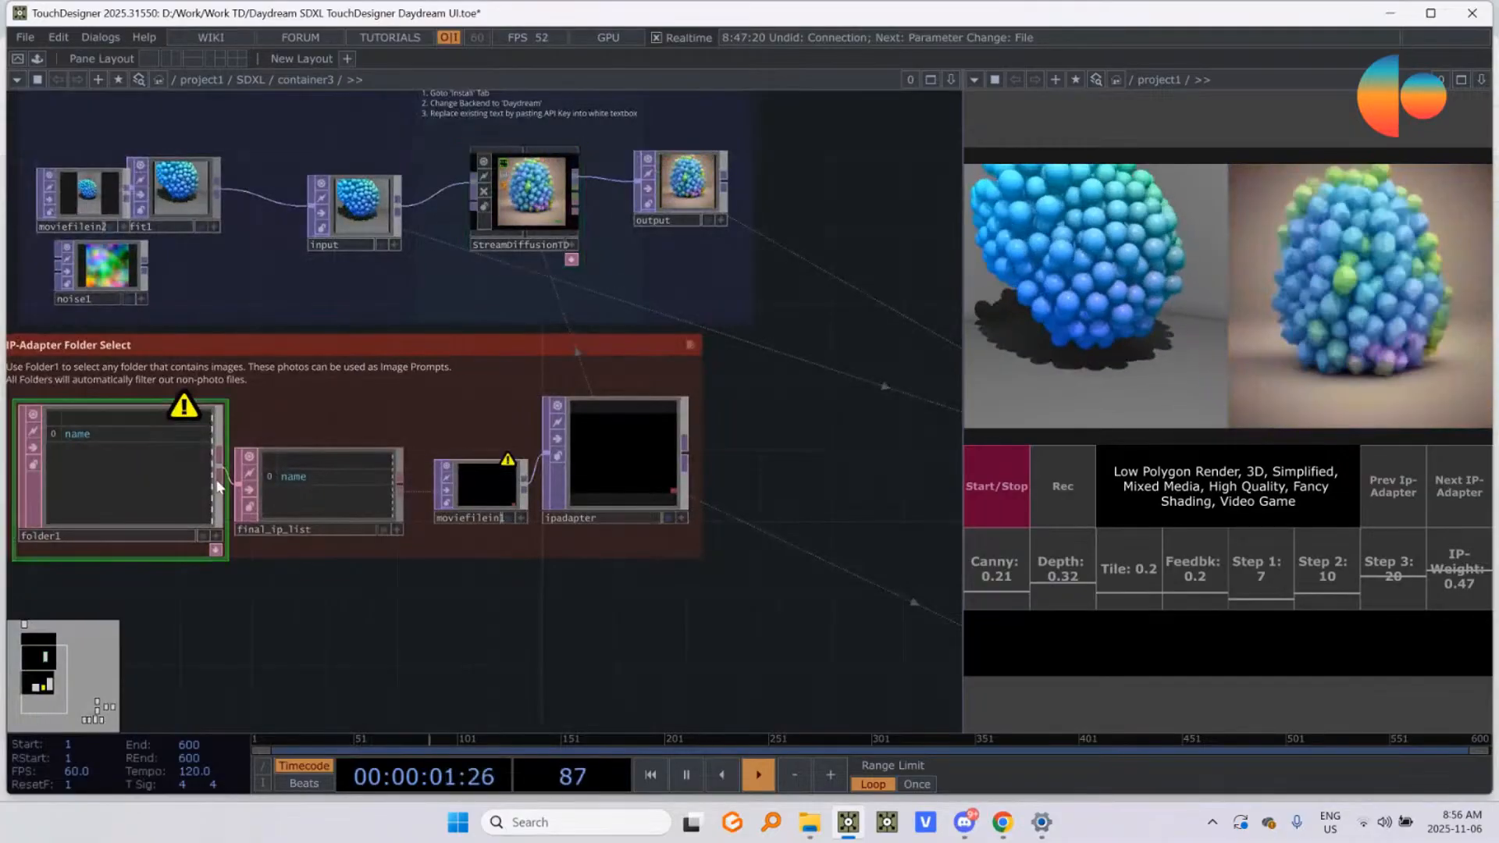
{"action": "key", "text": "p"}
{"action": "left_click", "coordinate": [813, 191]}
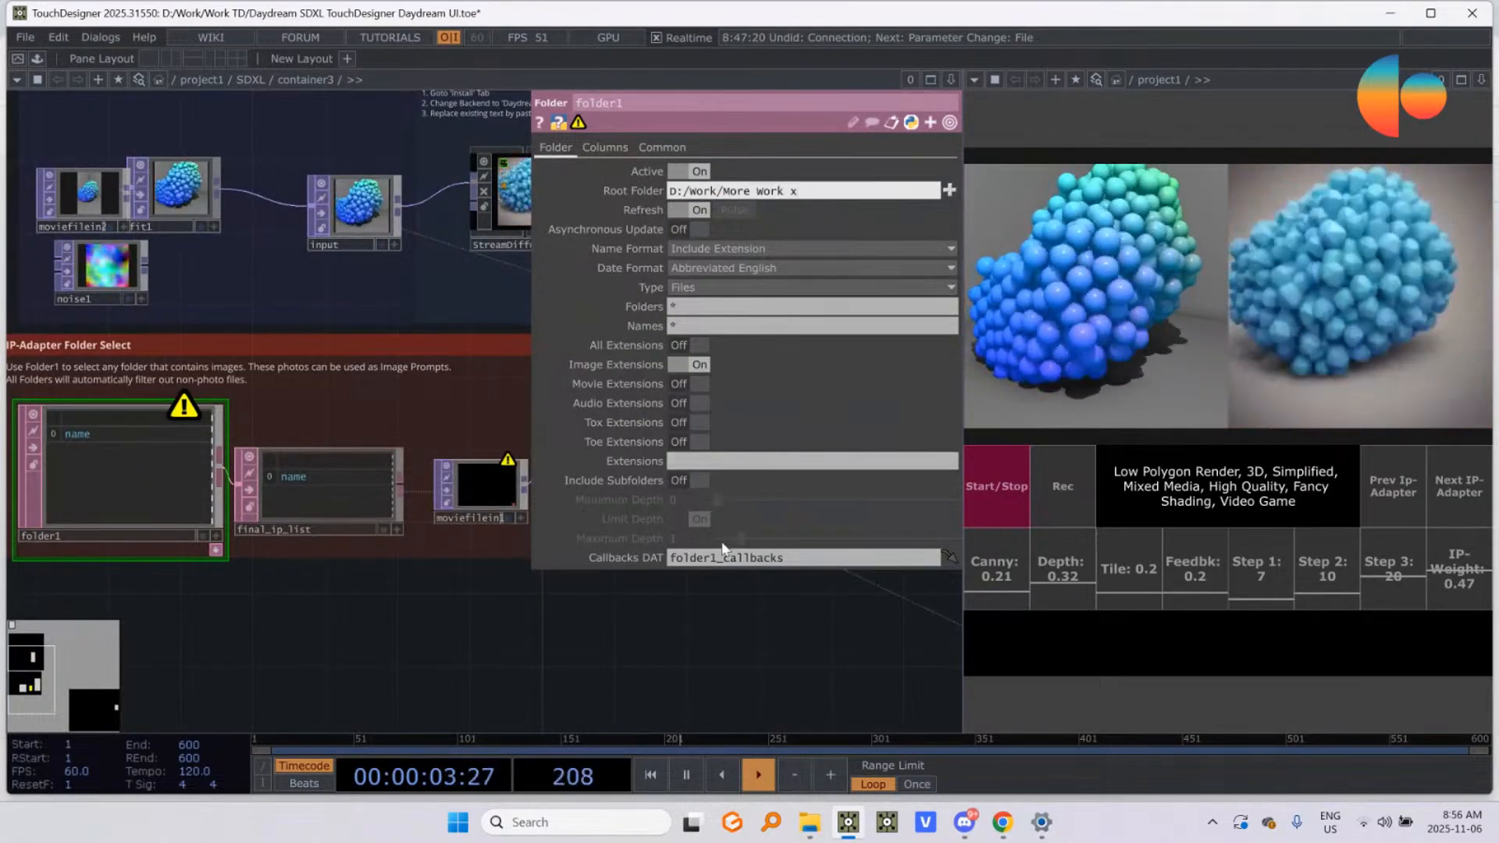
{"action": "key", "text": "BackSpace"}
{"action": "key", "text": "BackSpace"}
{"action": "key", "text": "Return"}
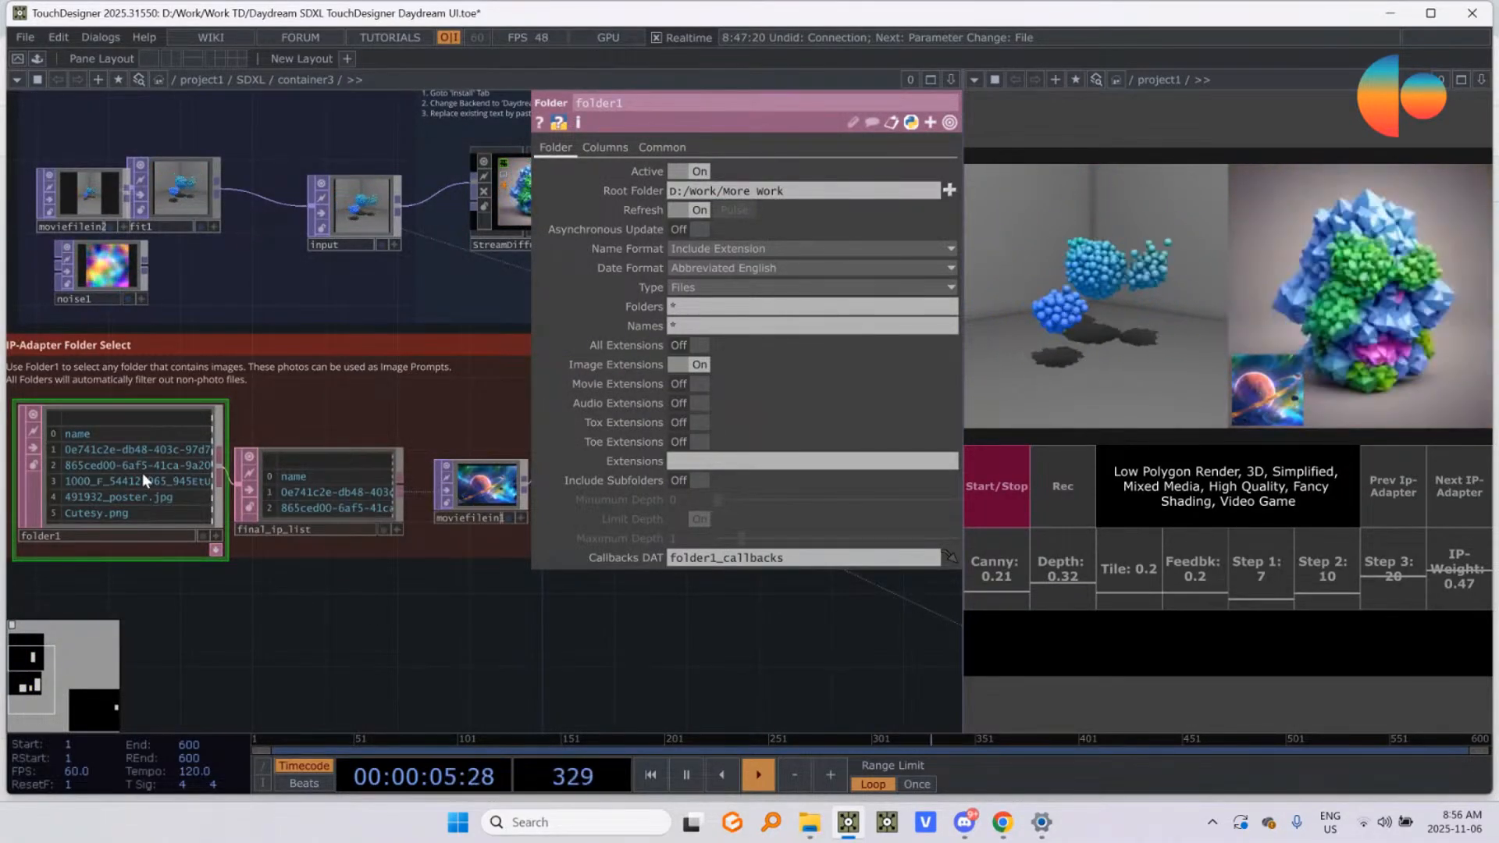
{"action": "key", "text": "p"}
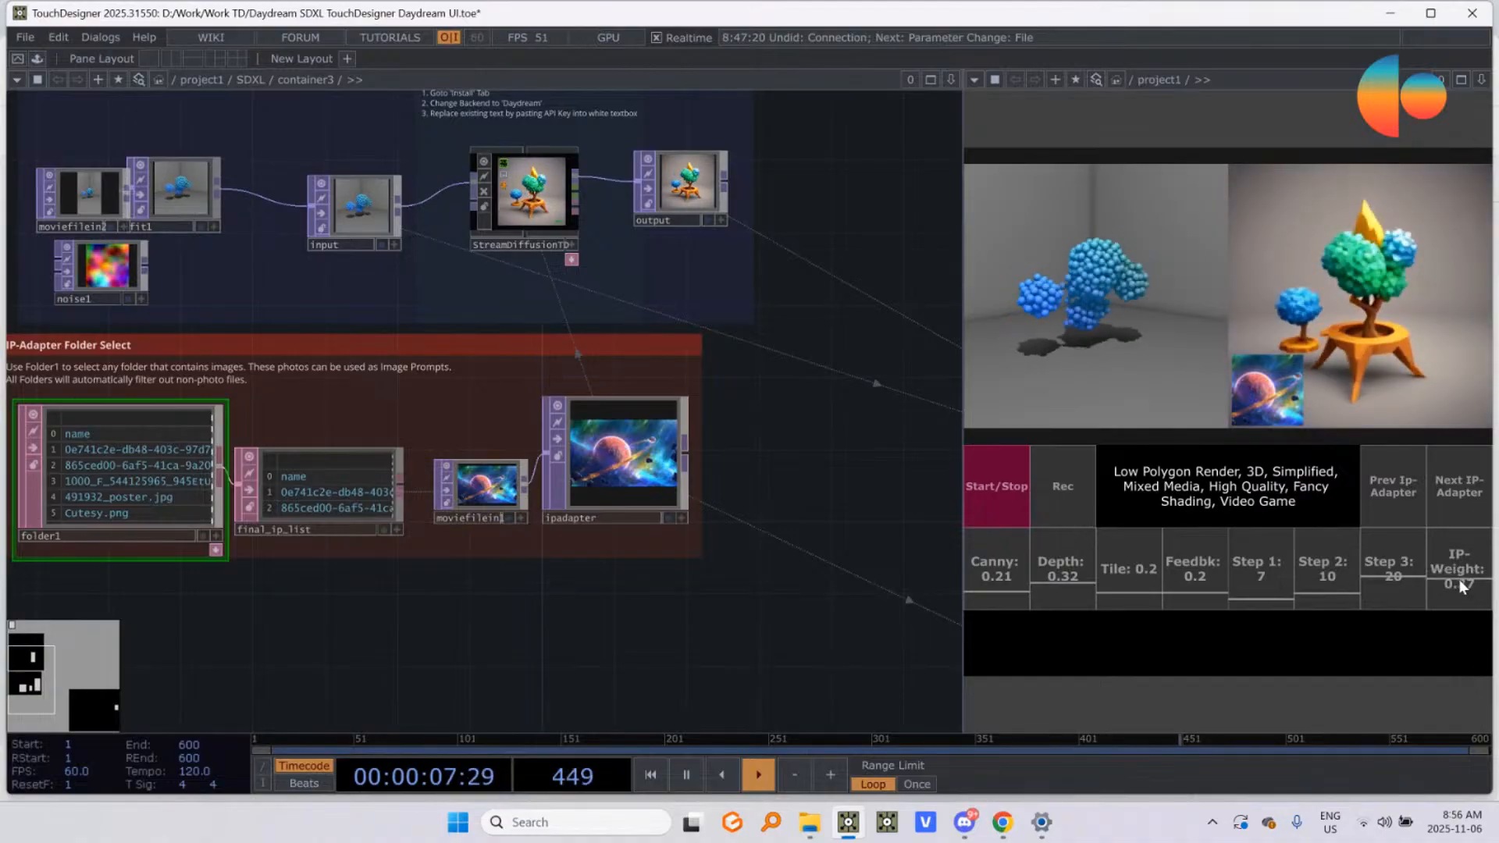
Step: Raise the IP-Weight in the control interface to 0.56
{"action": "left_click_drag", "start_coordinate": [1459, 567], "coordinate": [1461, 562]}
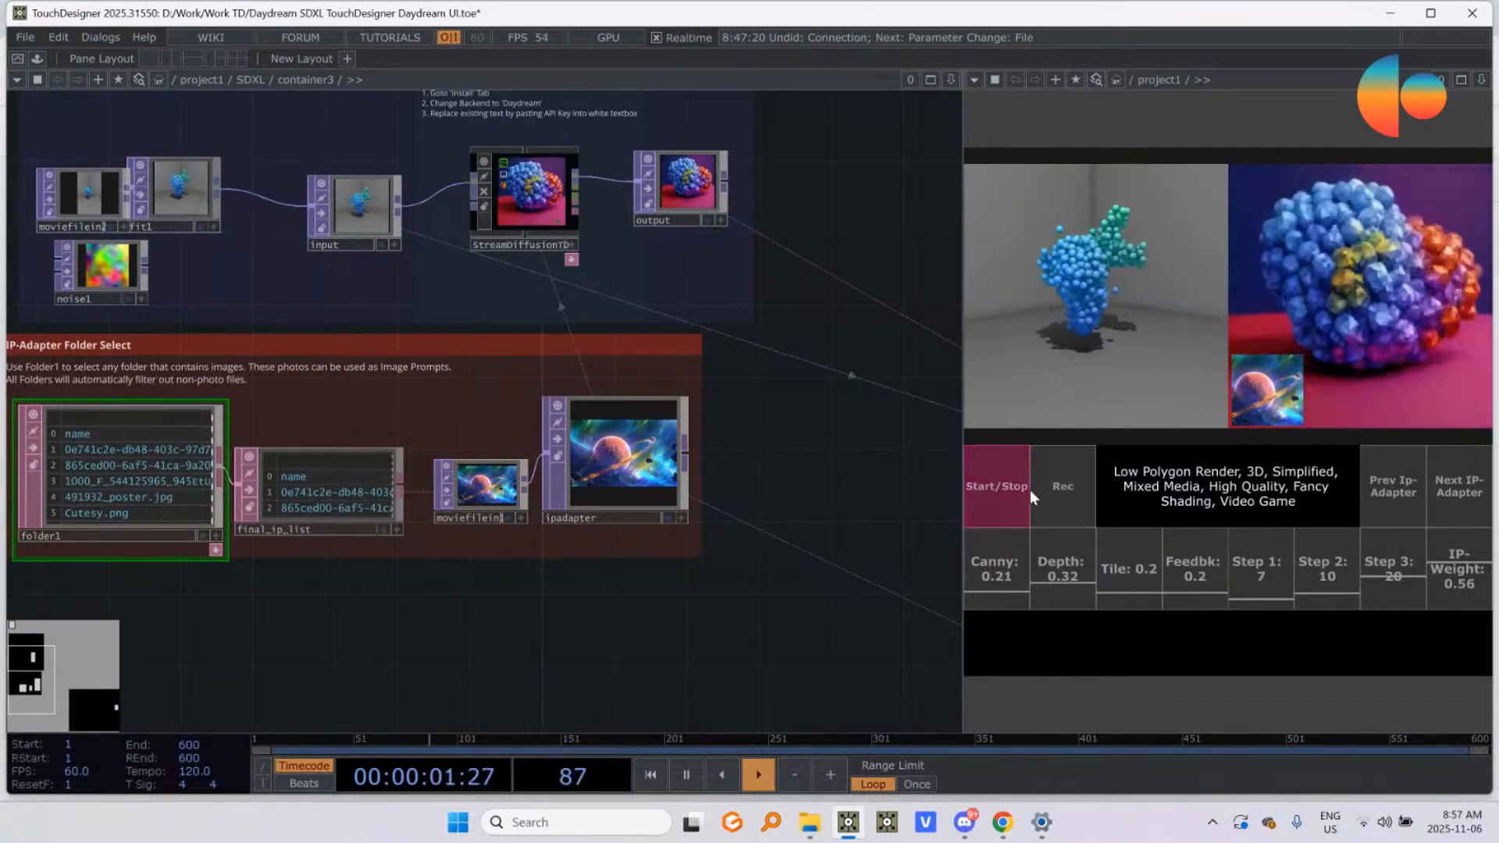
Step: Record a short side-by-side video through moviefileout1 using the Rec control, watching the chain from over2 to null1
{"action": "scroll", "coordinate": [536, 377], "scroll_direction": "down", "scroll_amount": 5}
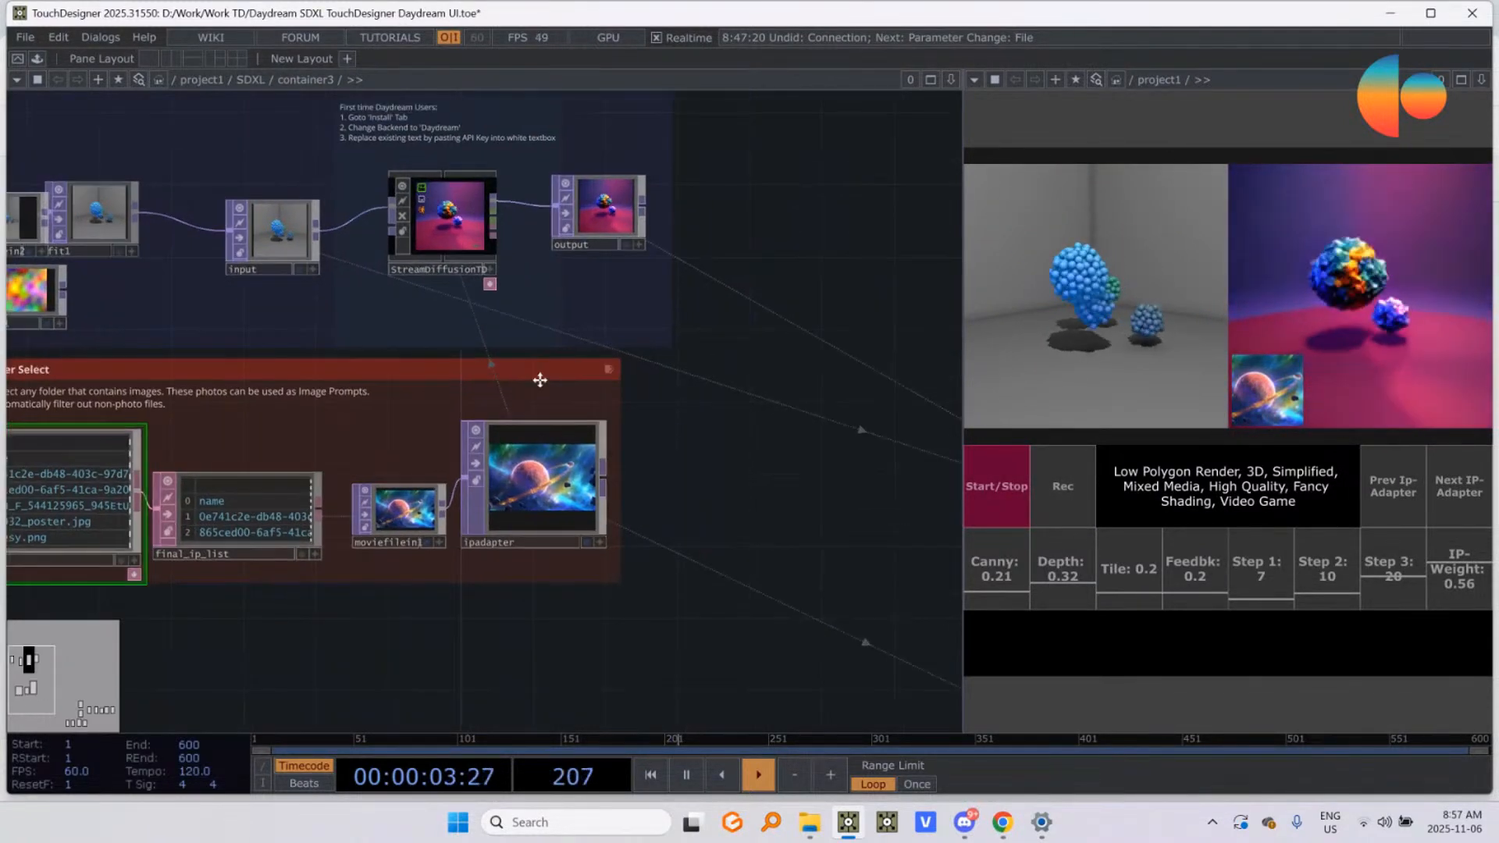
{"action": "scroll", "coordinate": [736, 377], "scroll_direction": "up", "scroll_amount": 5}
{"action": "left_click_drag", "start_coordinate": [508, 364], "coordinate": [548, 172]}
{"action": "scroll", "coordinate": [587, 509], "scroll_direction": "up", "scroll_amount": 10}
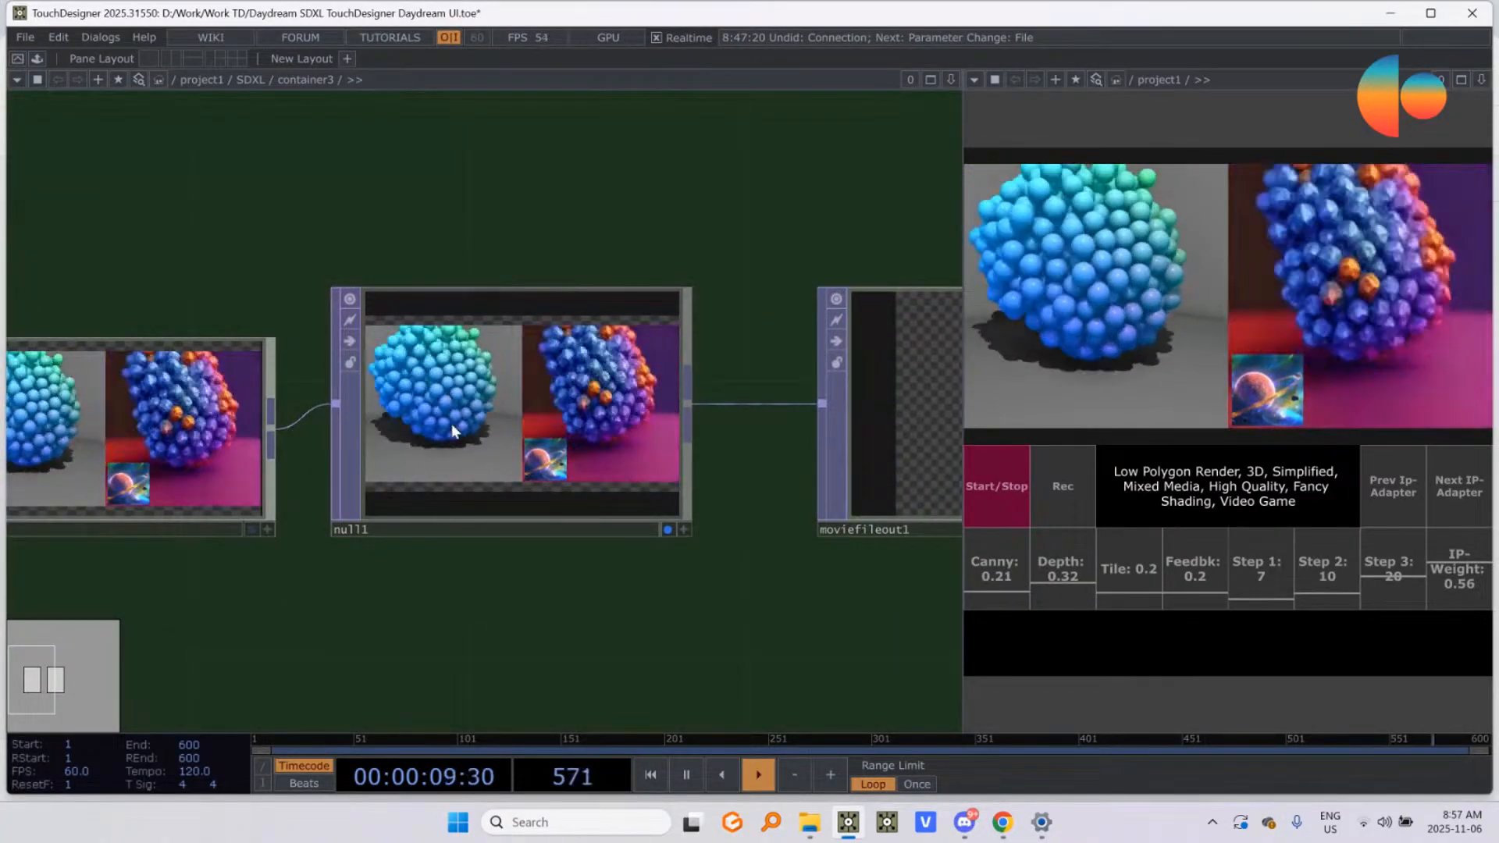
{"action": "scroll", "coordinate": [620, 484], "scroll_direction": "down", "scroll_amount": 6}
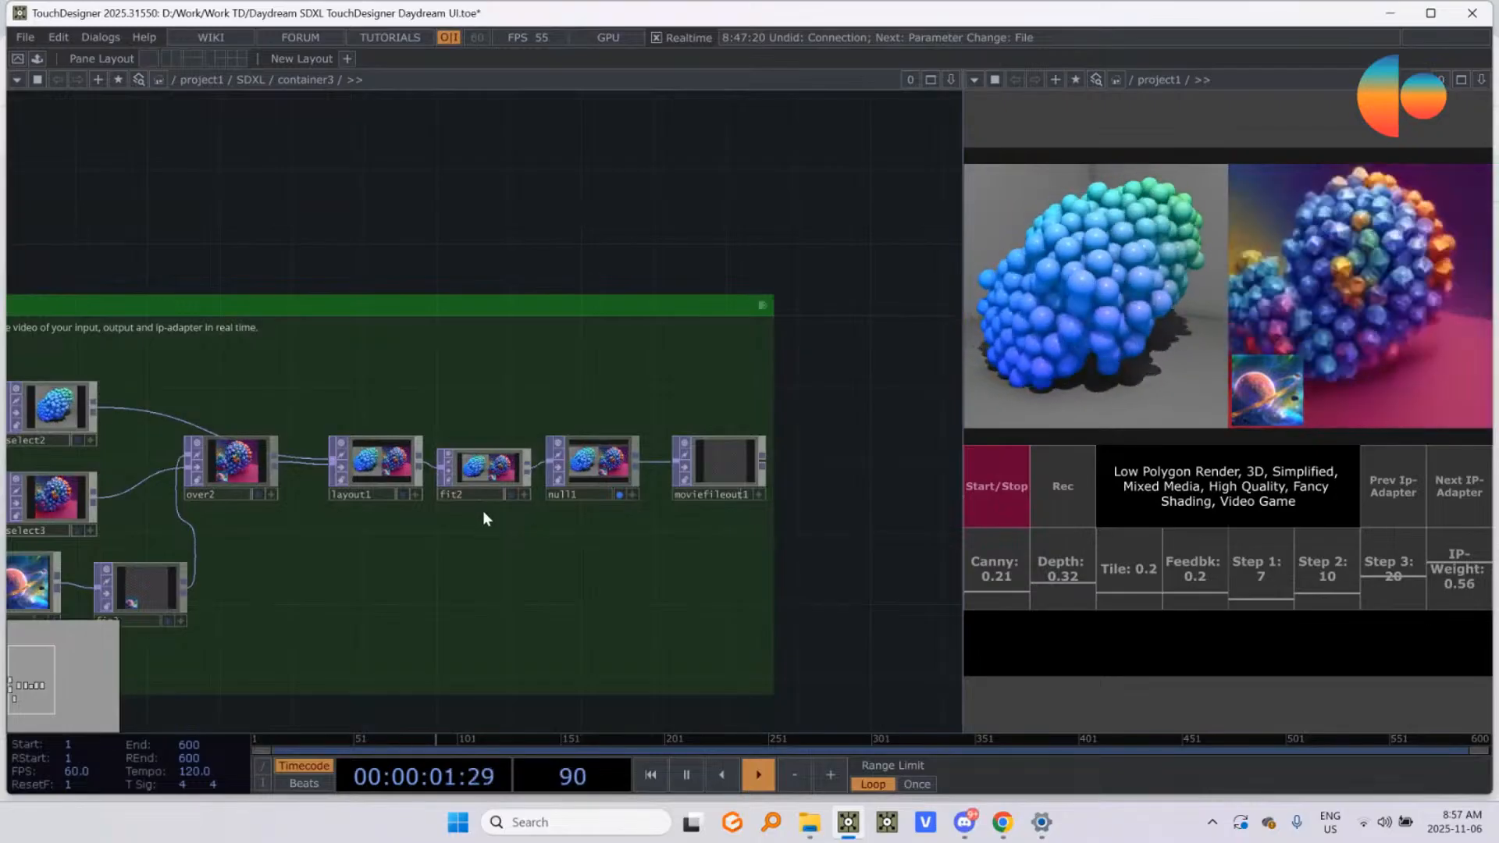
{"action": "left_click_drag", "start_coordinate": [417, 398], "coordinate": [540, 400]}
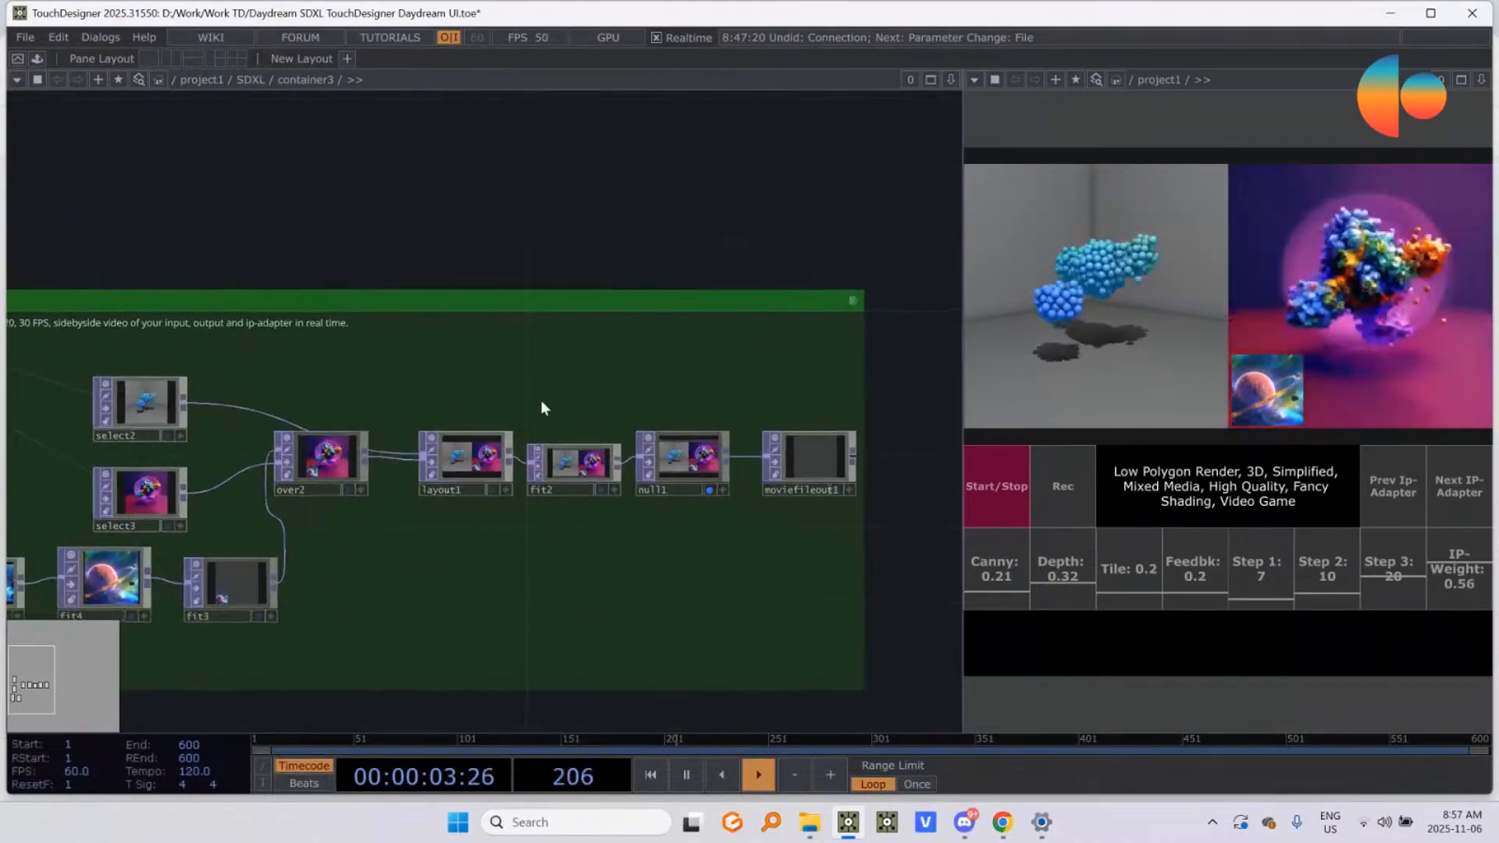
{"action": "left_click", "coordinate": [1057, 493]}
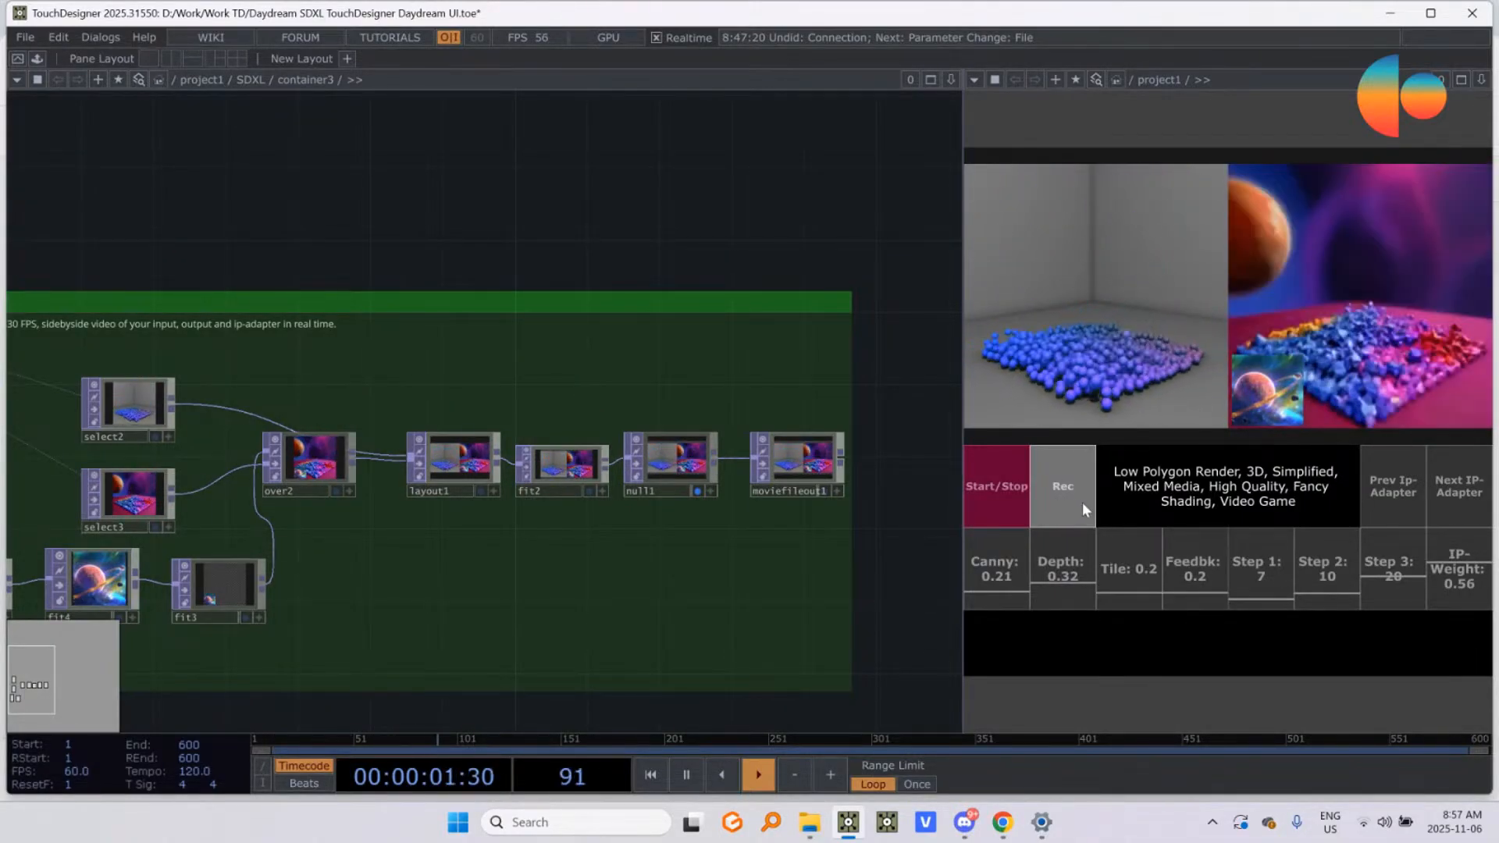
{"action": "scroll", "coordinate": [789, 401], "scroll_direction": "up", "scroll_amount": 3}
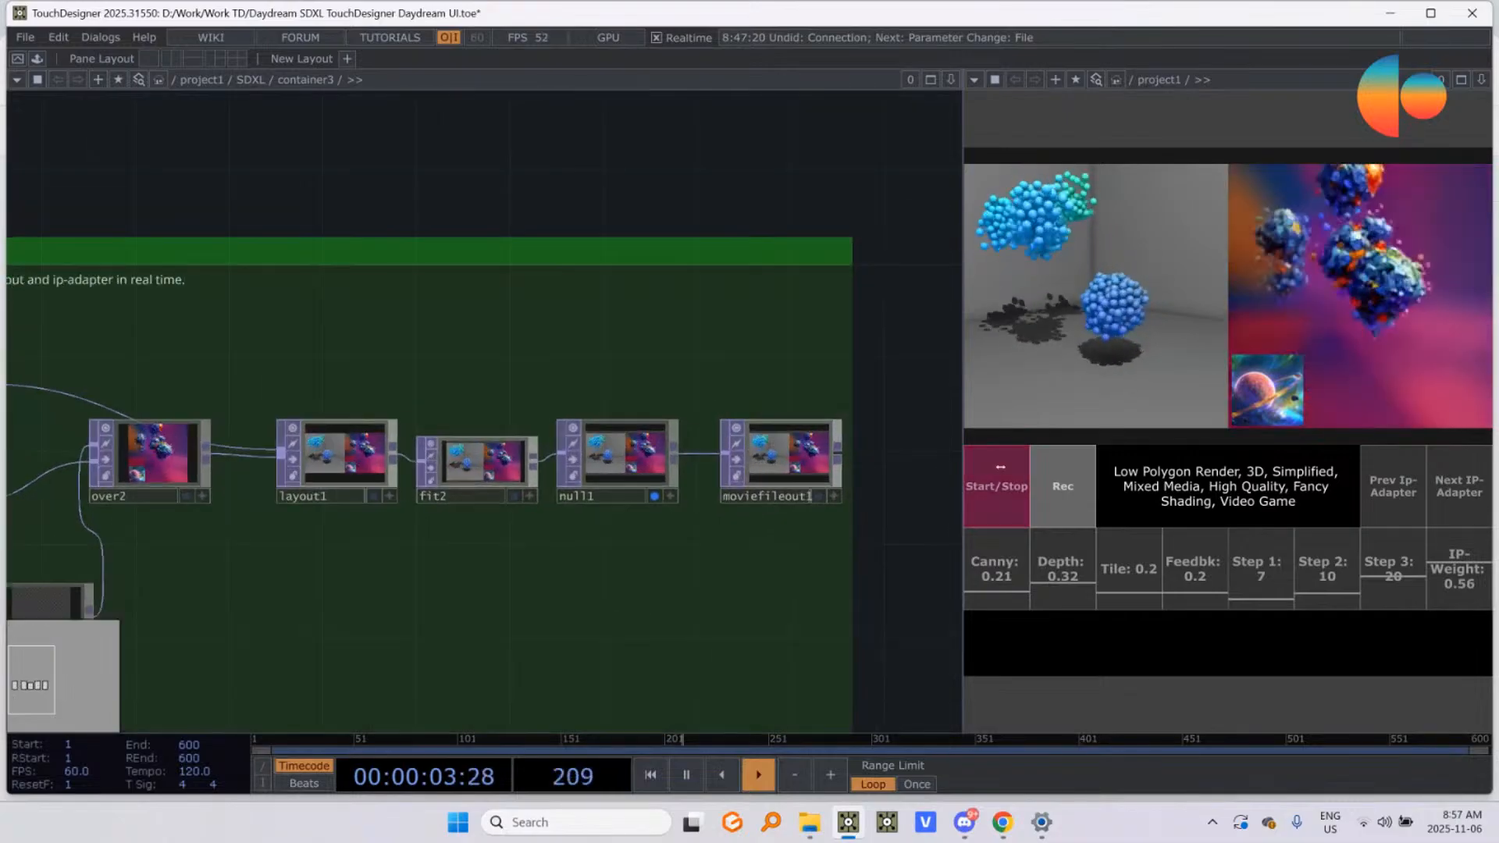
Step: Remove "Low Polygon" from the start of the prompt and add ", Low Polygon" at its end
{"action": "left_click_drag", "start_coordinate": [1123, 471], "coordinate": [1303, 501]}
{"action": "left_click", "coordinate": [1303, 502]}
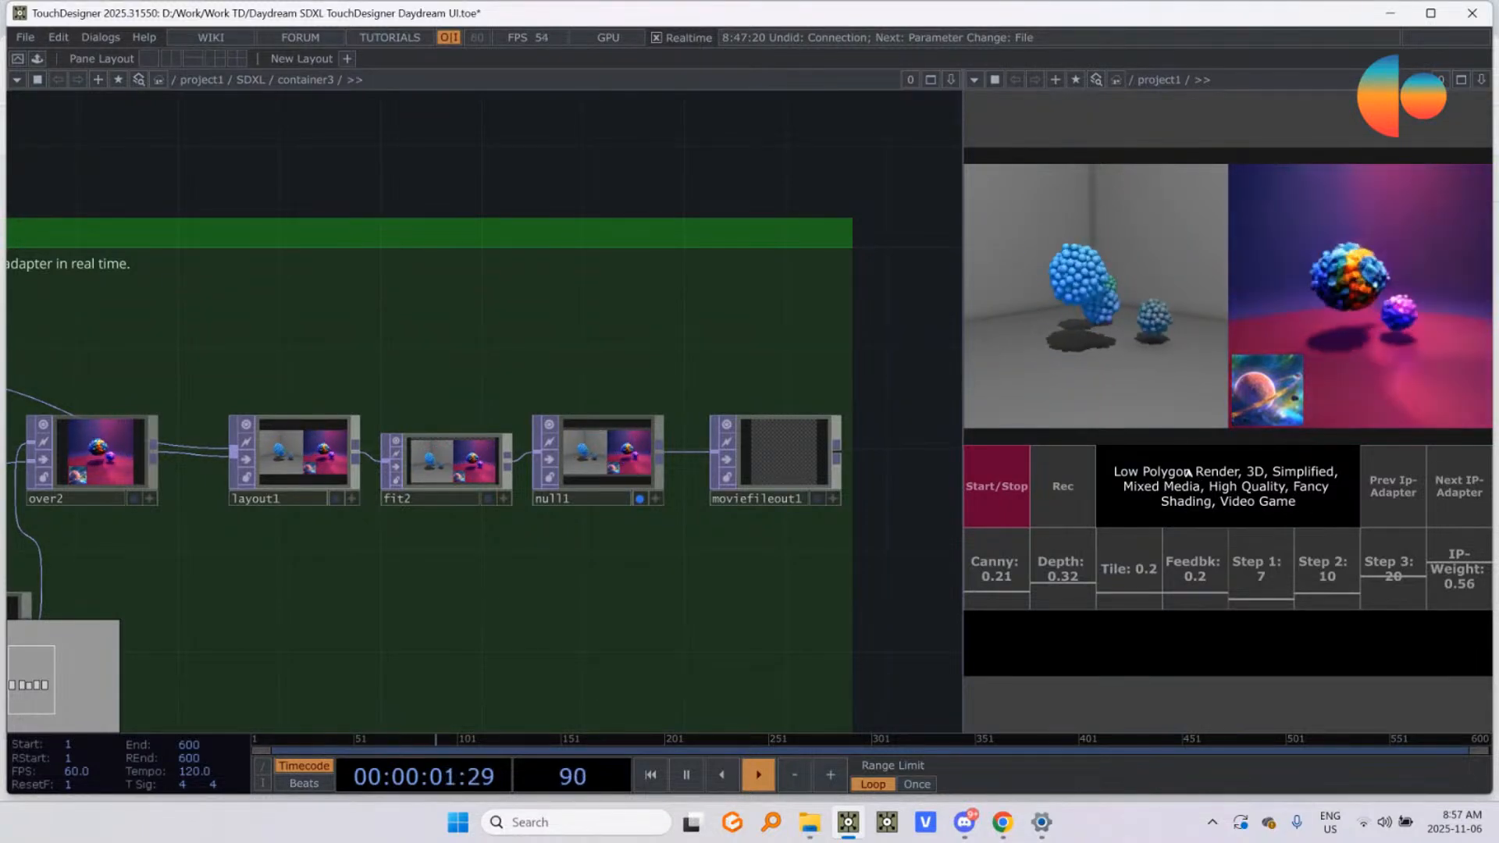
{"action": "left_click_drag", "start_coordinate": [1187, 472], "coordinate": [1114, 473]}
{"action": "key", "text": "BackSpace"}
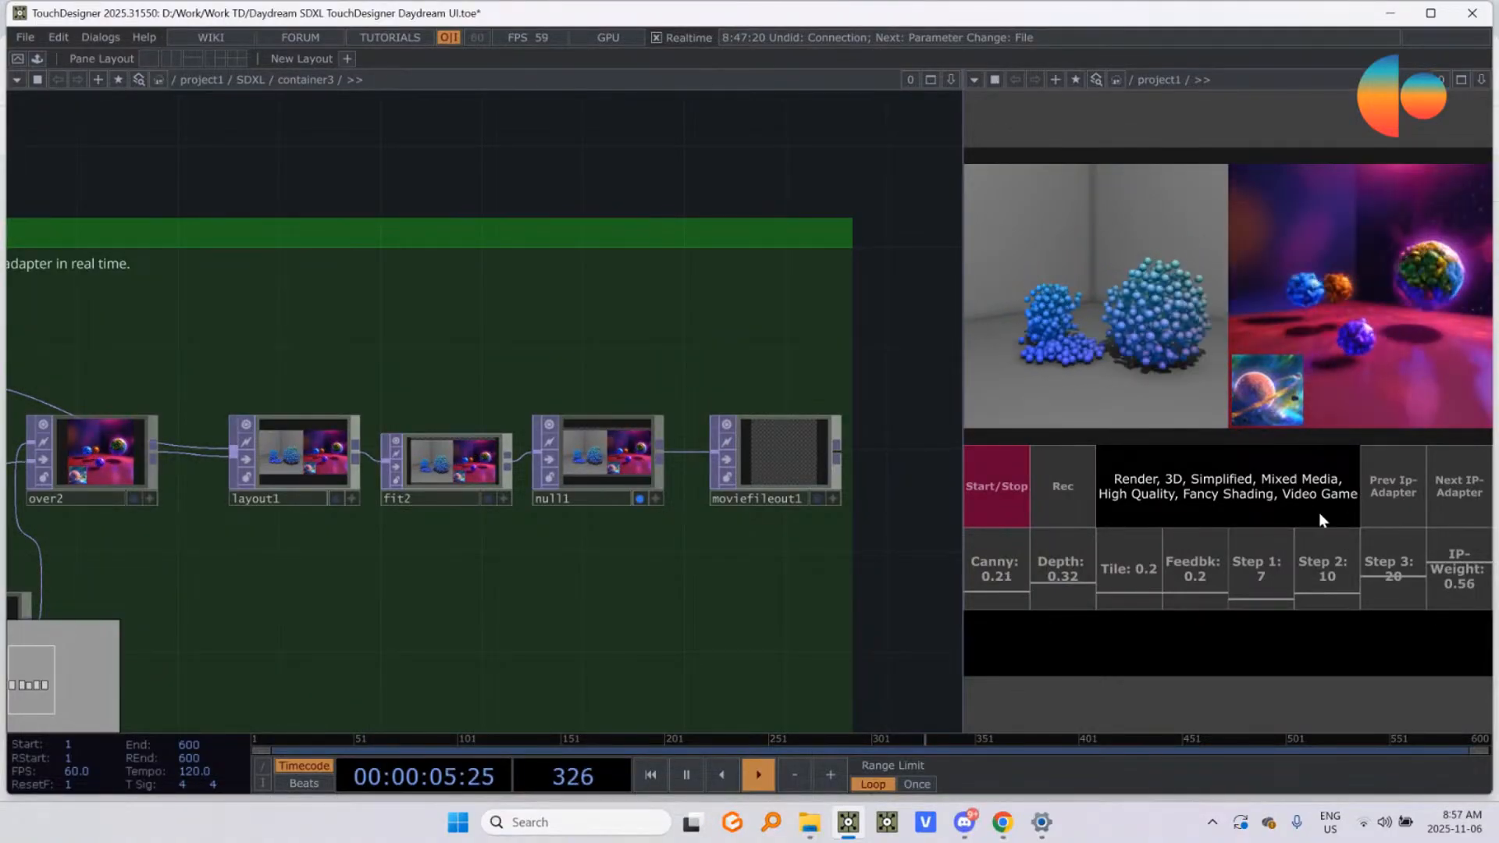
{"action": "type", "text": ", Low P"}
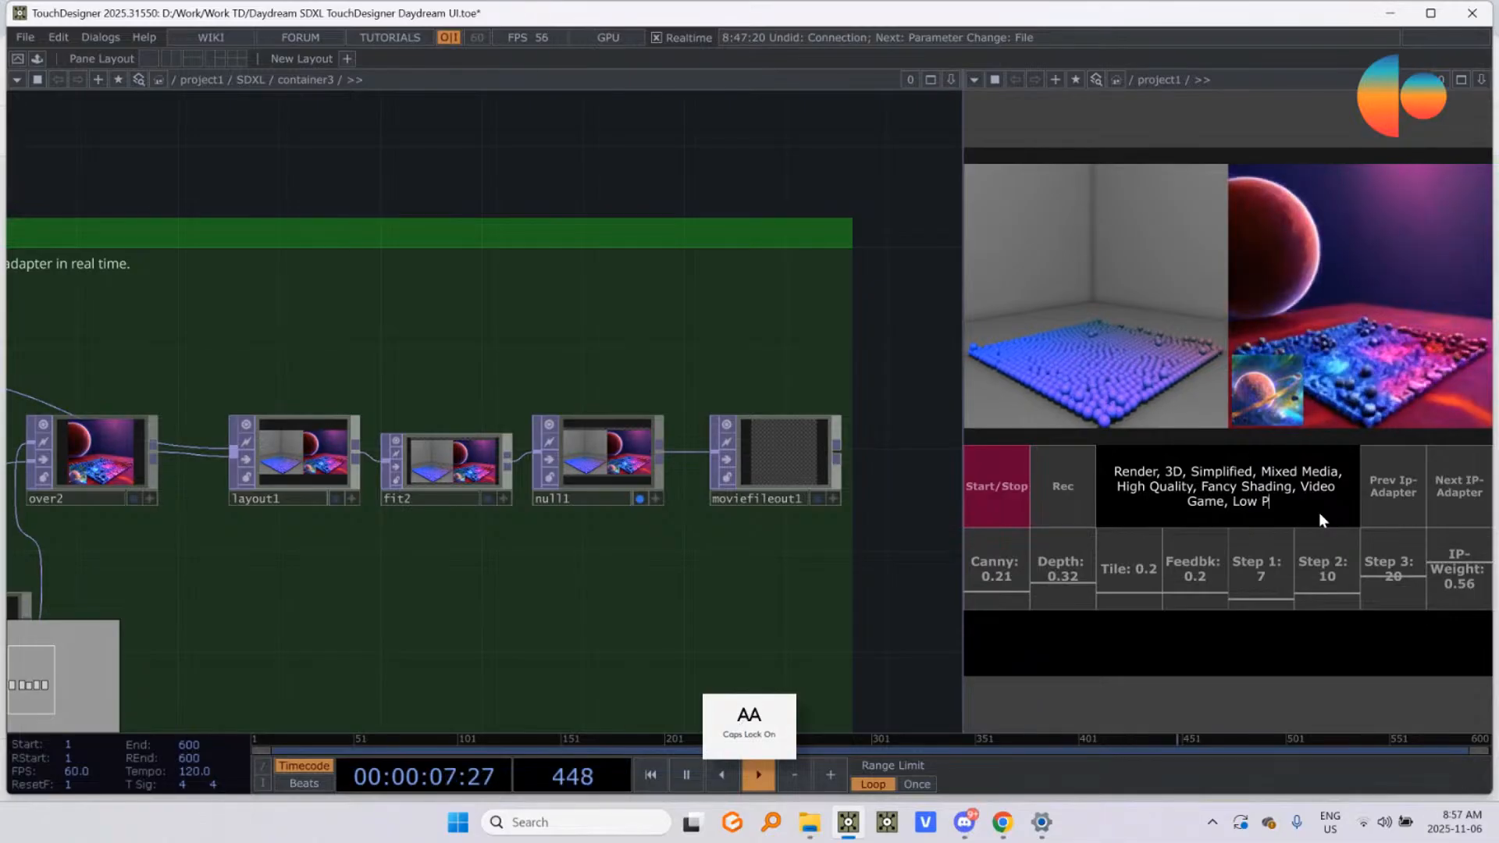
{"action": "type", "text": "olygon"}
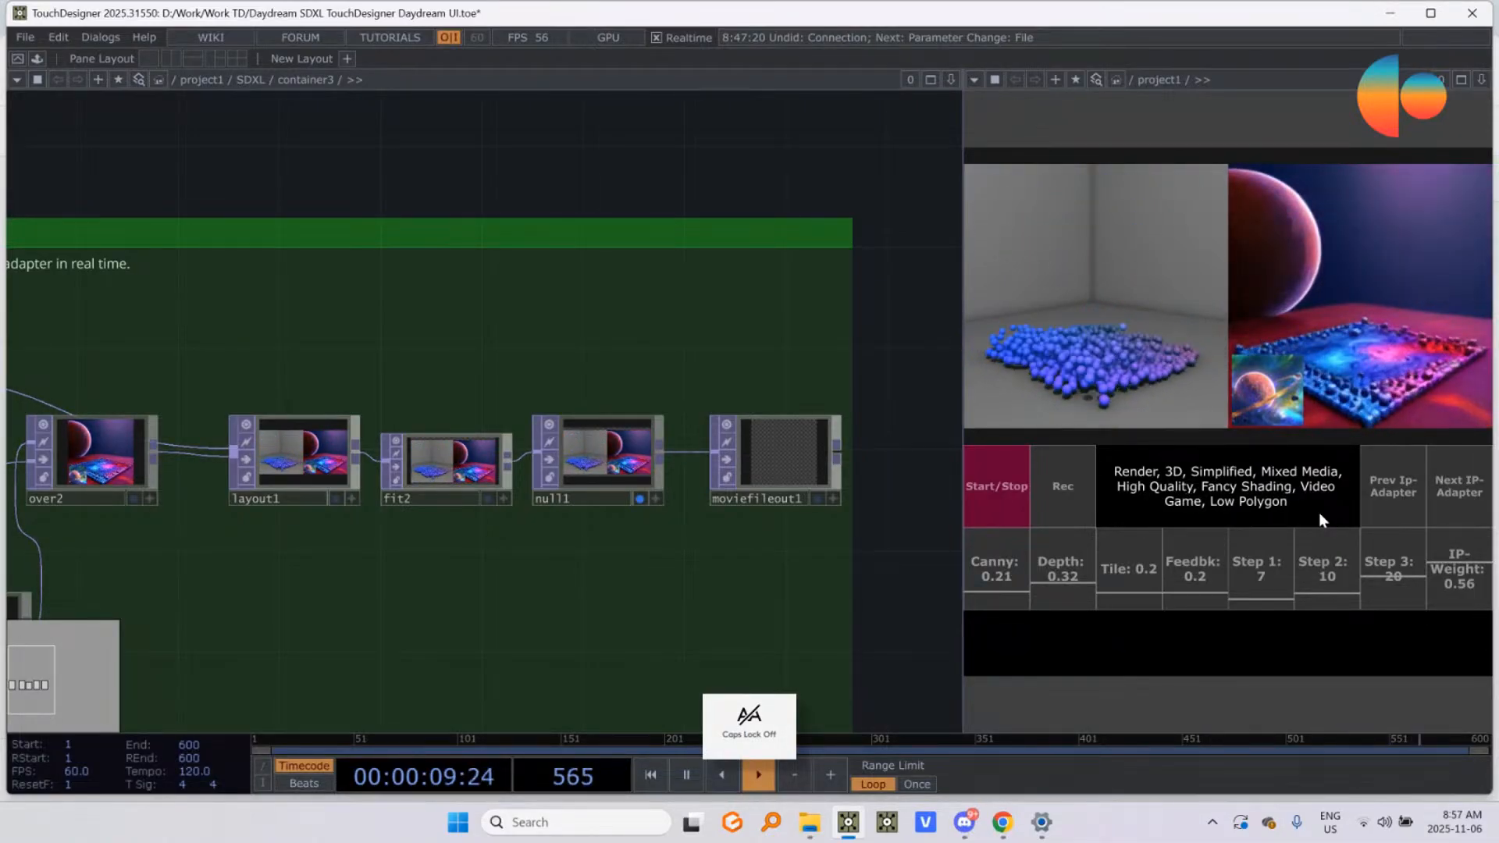
{"action": "key", "text": "Caps_Lock"}
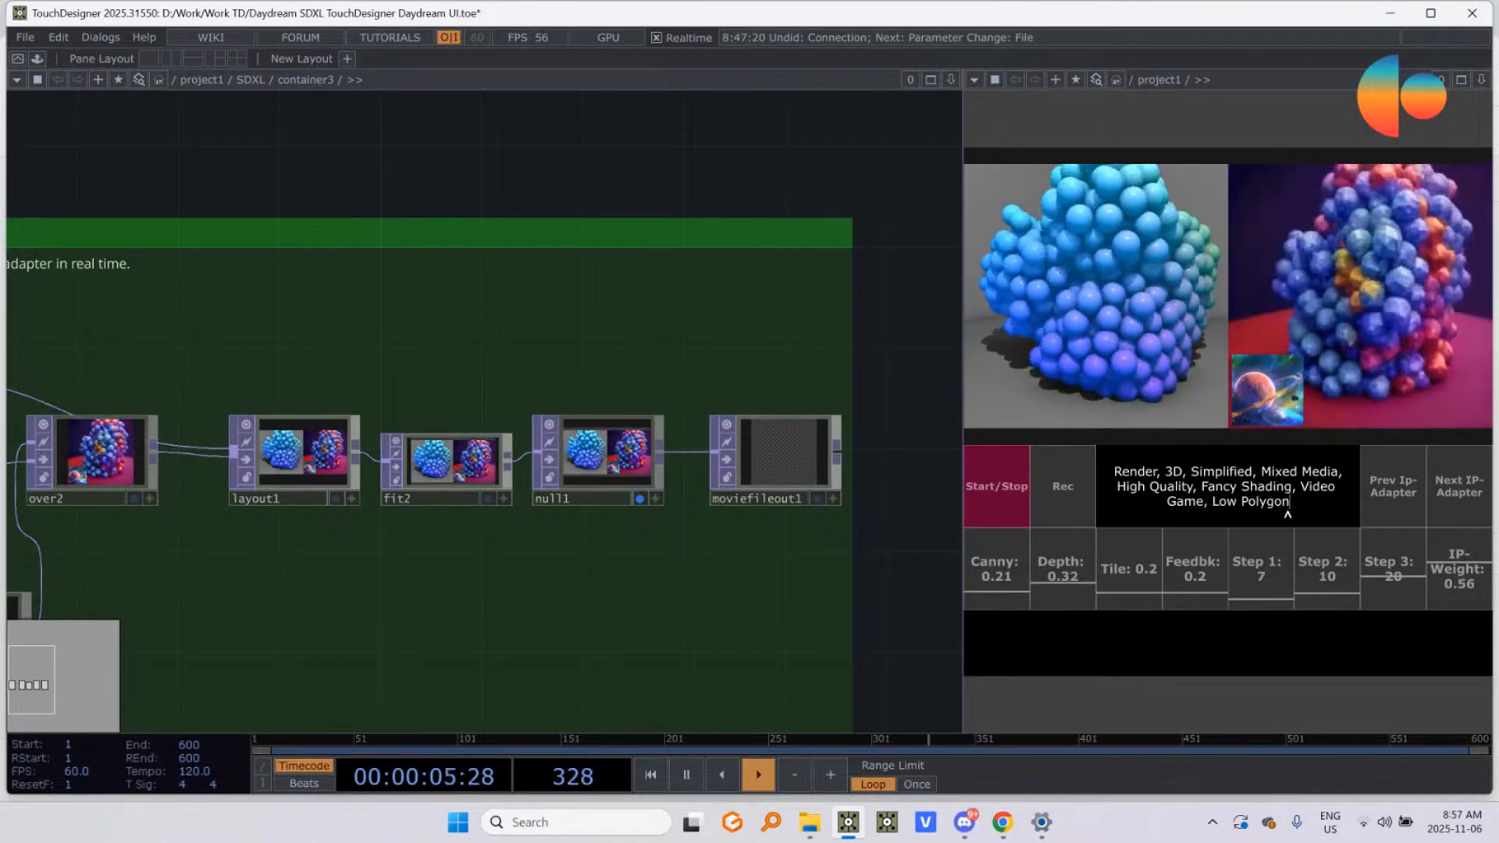
Step: Move "Low Polygon" from the end of the prompt to its start so it reads "Low Polygon Render, 3D, Simplified"
{"action": "left_click_drag", "start_coordinate": [1288, 502], "coordinate": [1213, 506]}
{"action": "key", "text": "ctrl+x"}
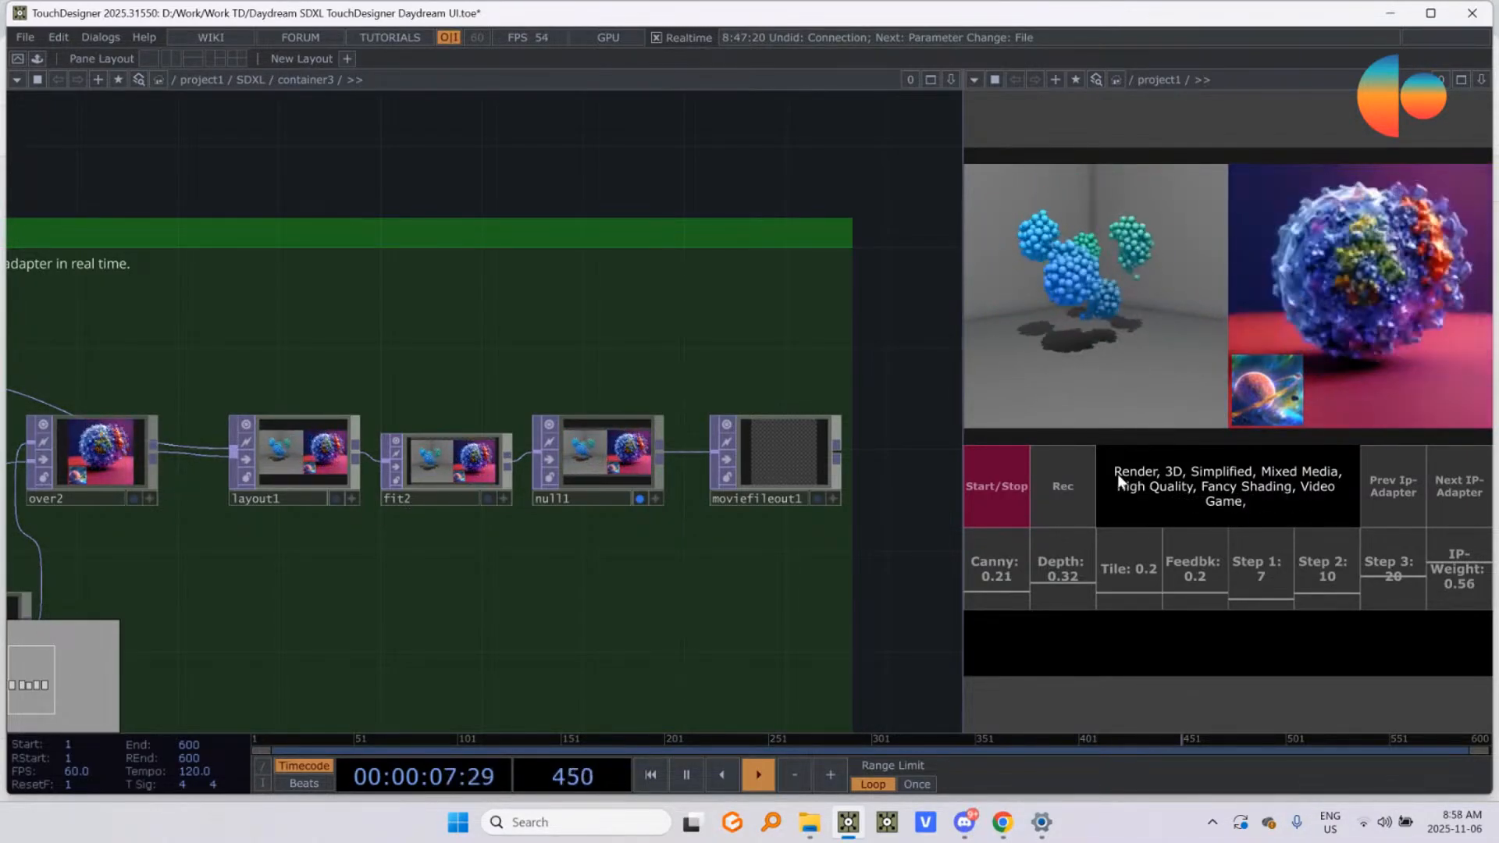
{"action": "left_click", "coordinate": [1115, 473]}
{"action": "key", "text": "ctrl+v"}
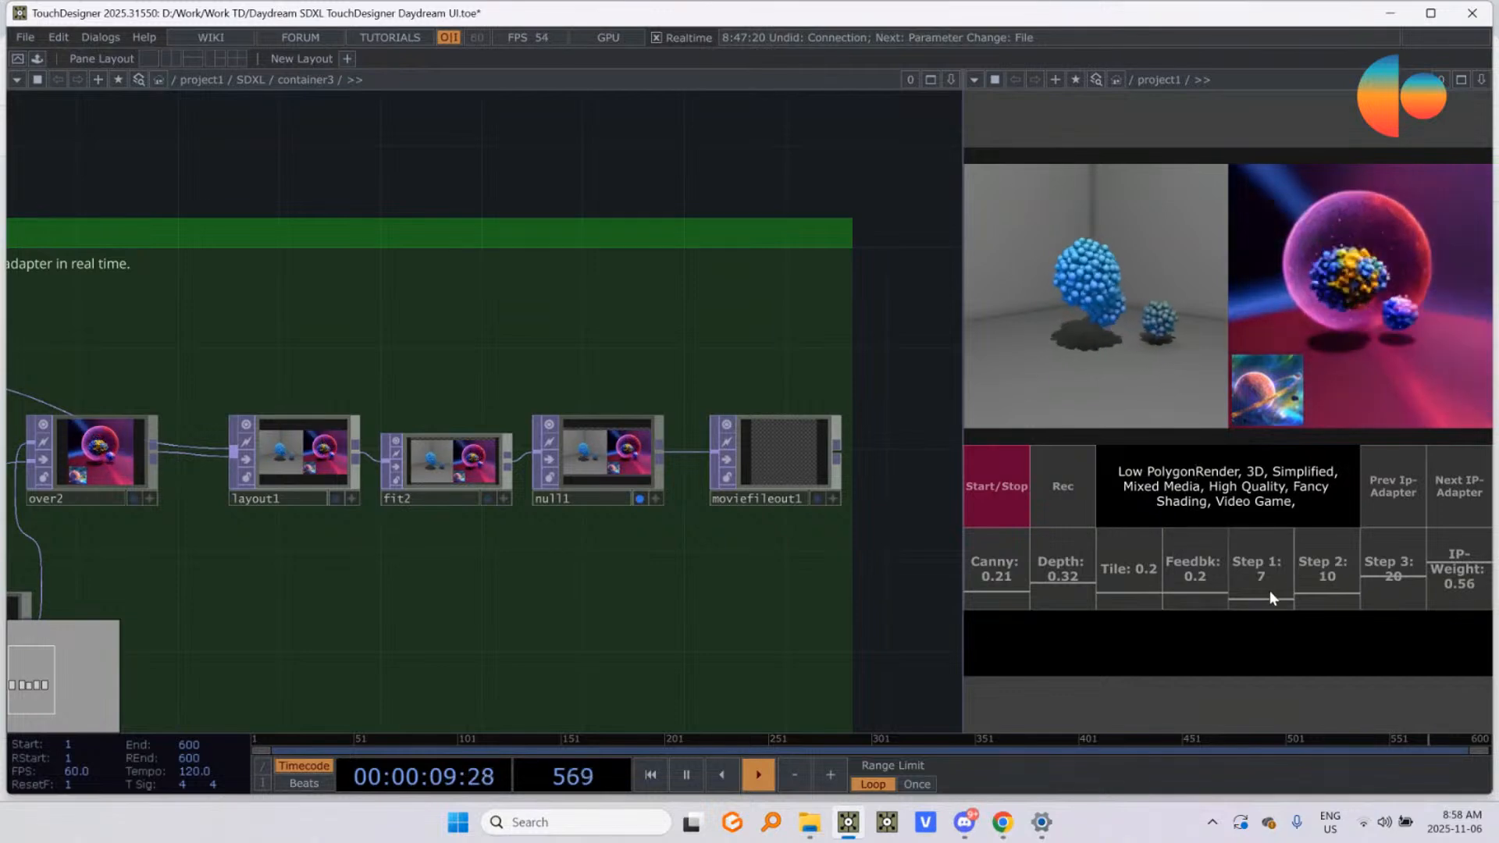
{"action": "type", "text": ","}
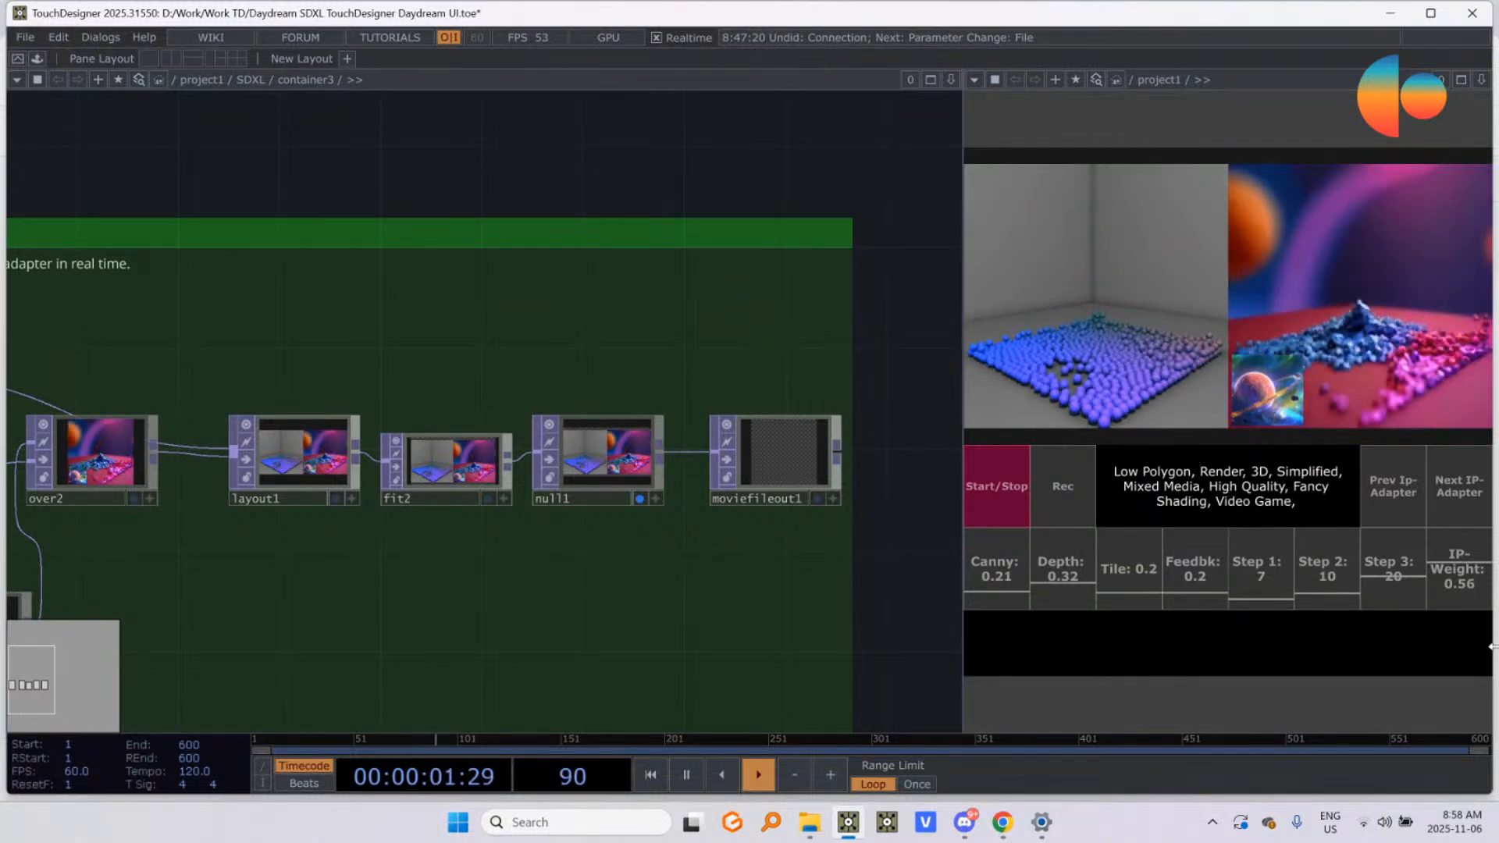
{"action": "key", "text": "BackSpace"}
{"action": "key", "text": "BackSpace"}
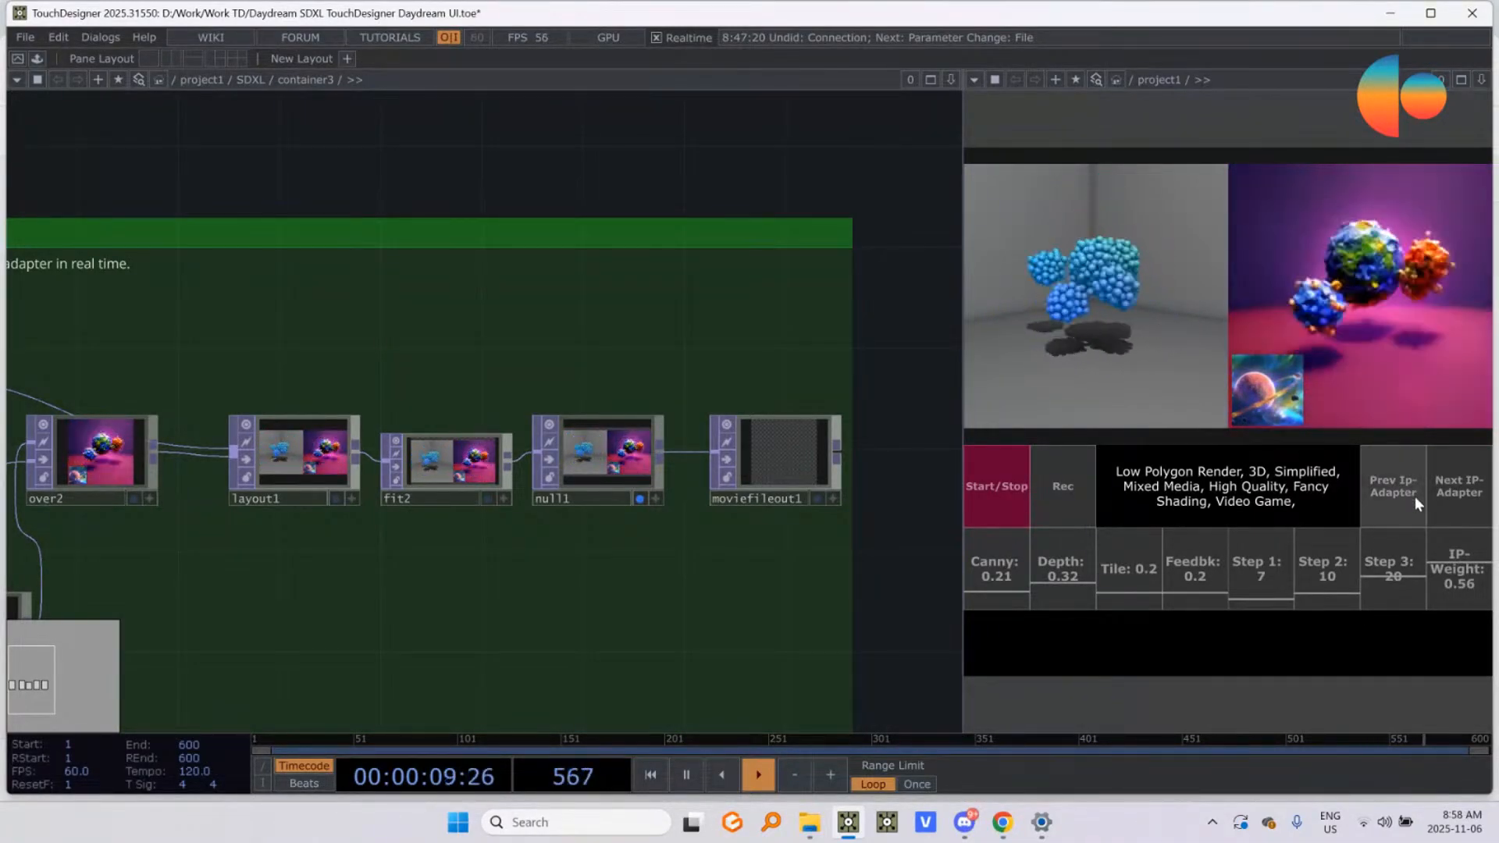
Step: Advance the IP-Adapter to the next image prompt twice, checking the source image in the ipadapter node
{"action": "left_click", "coordinate": [1461, 495]}
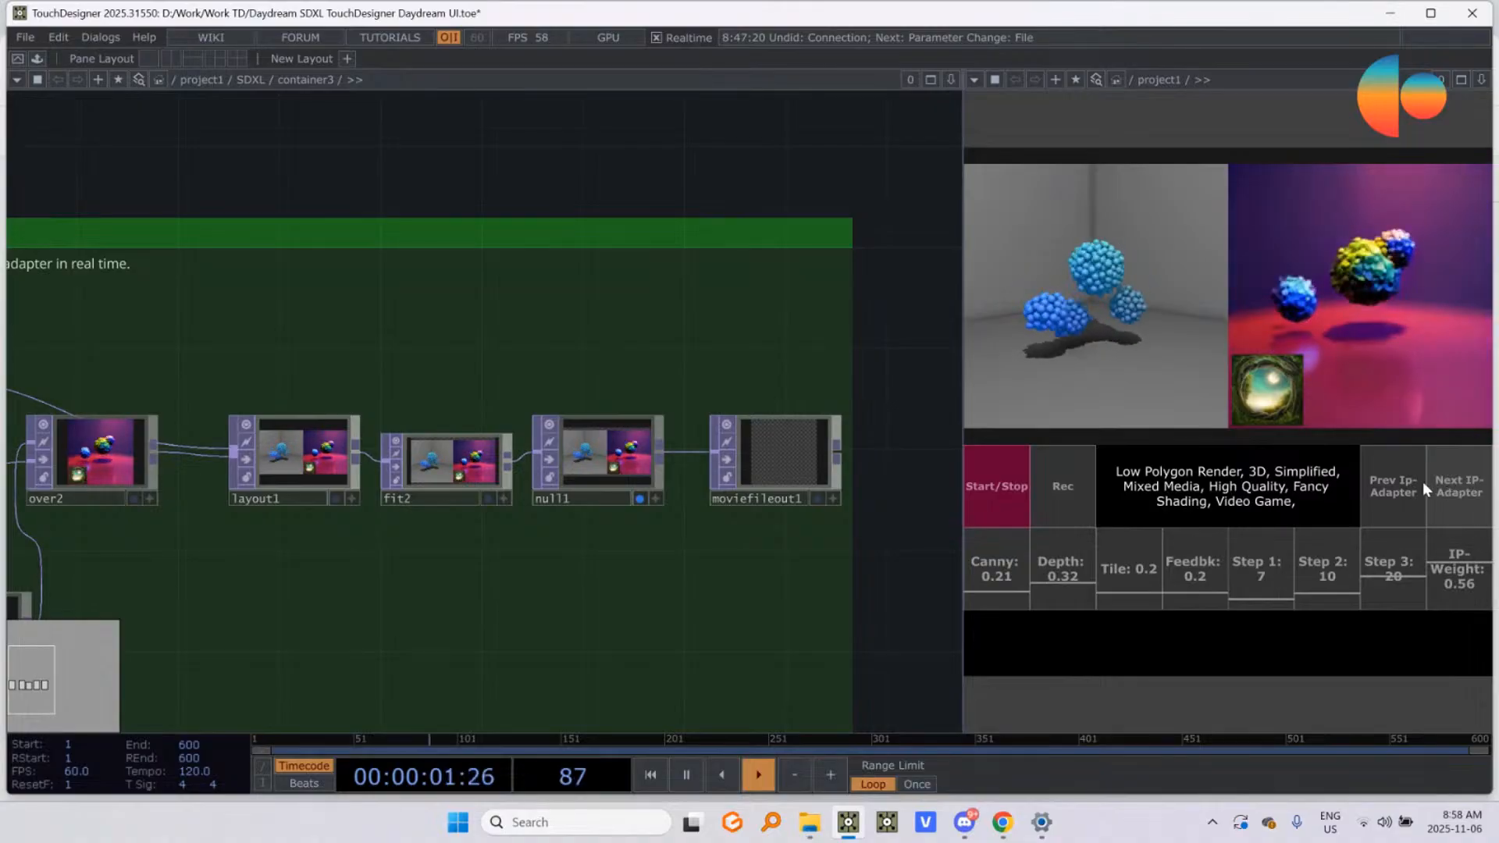
{"action": "scroll", "coordinate": [601, 367], "scroll_direction": "down", "scroll_amount": 5}
{"action": "left_click_drag", "start_coordinate": [575, 654], "coordinate": [843, 634]}
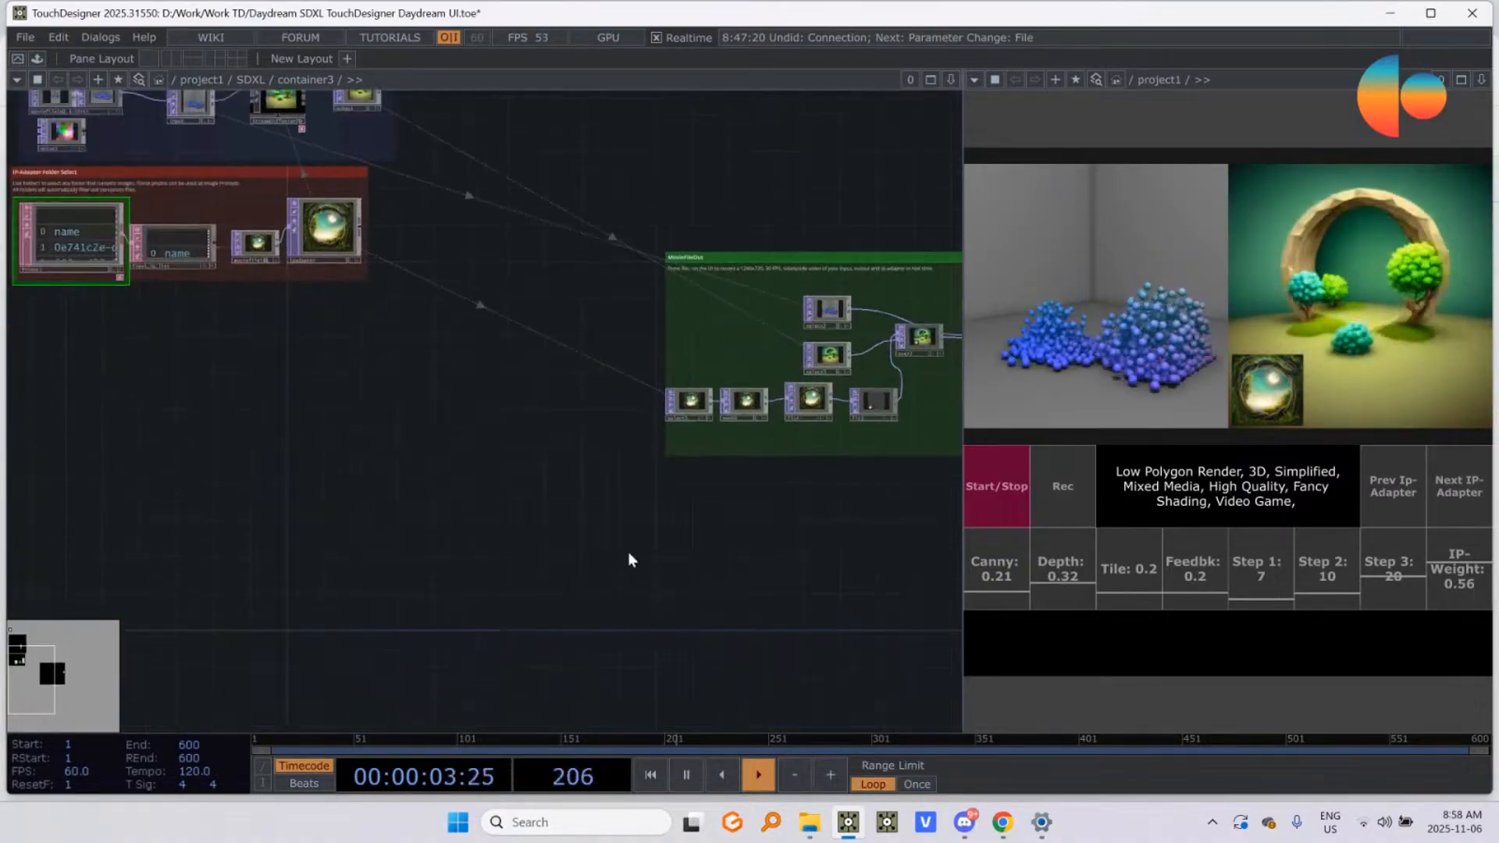
{"action": "scroll", "coordinate": [622, 256], "scroll_direction": "up", "scroll_amount": 6}
{"action": "left_click_drag", "start_coordinate": [370, 363], "coordinate": [391, 548]}
{"action": "left_click_drag", "start_coordinate": [512, 535], "coordinate": [648, 669]}
{"action": "scroll", "coordinate": [438, 418], "scroll_direction": "up", "scroll_amount": 3}
{"action": "left_click_drag", "start_coordinate": [755, 525], "coordinate": [638, 569]}
{"action": "left_click", "coordinate": [1454, 479]}
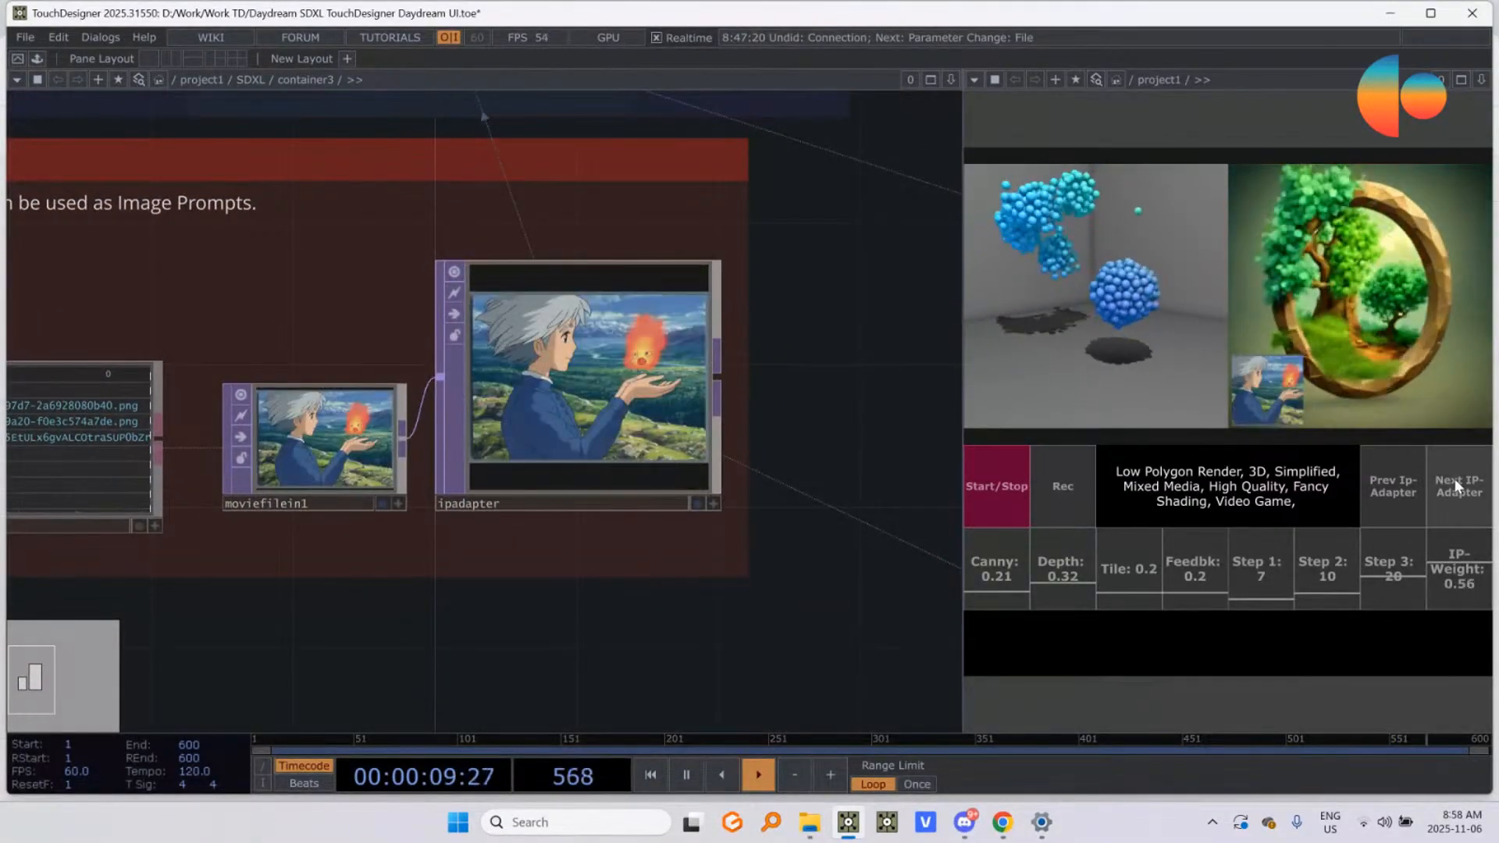
Step: Advance the IP-Adapter through the next five image prompts, ending on the purple and blue space landscape
{"action": "left_click", "coordinate": [1440, 494]}
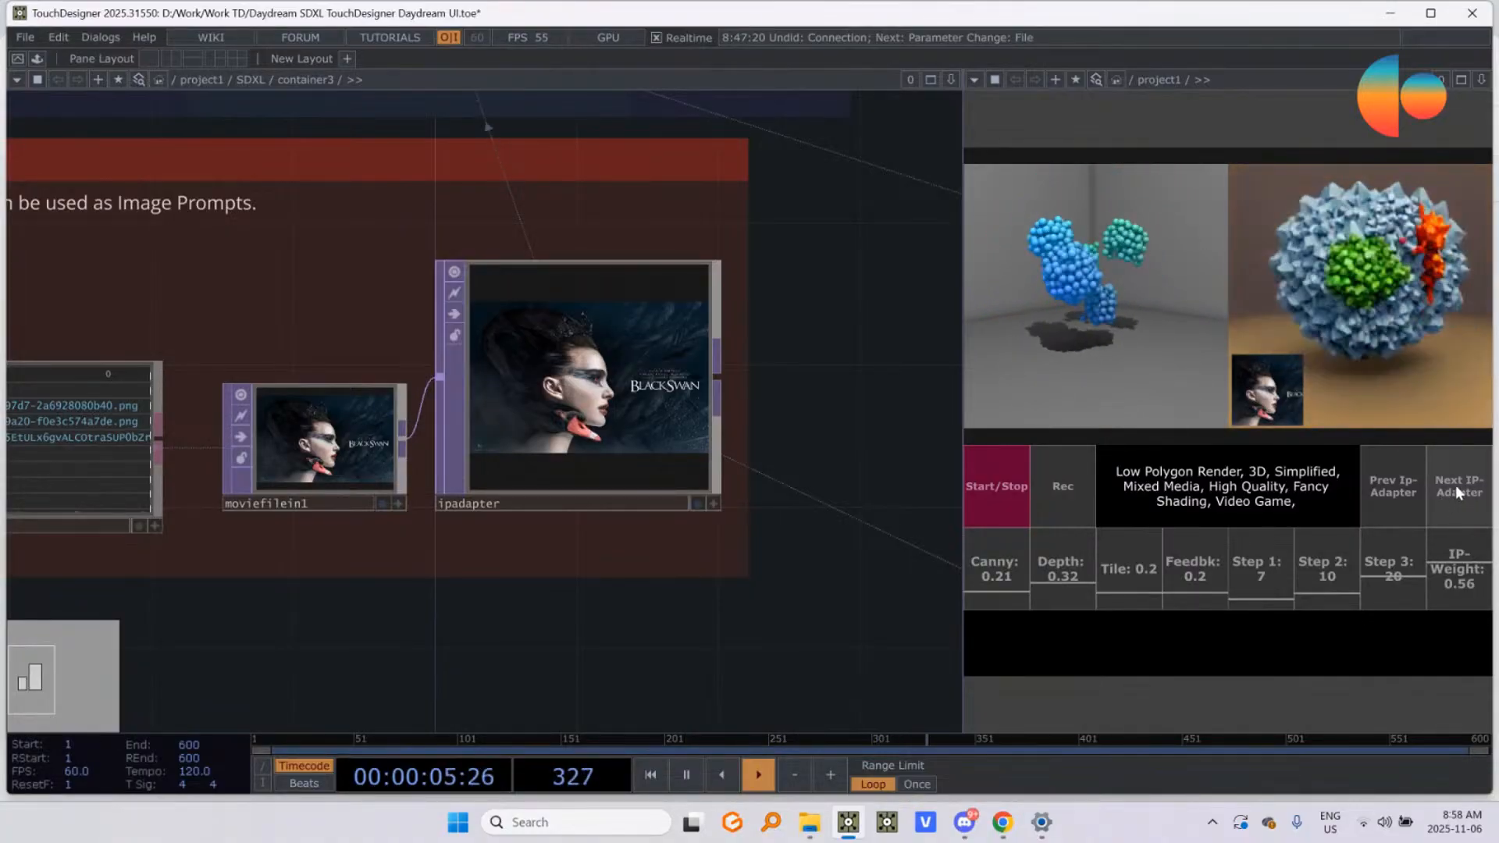
{"action": "left_click", "coordinate": [1455, 489]}
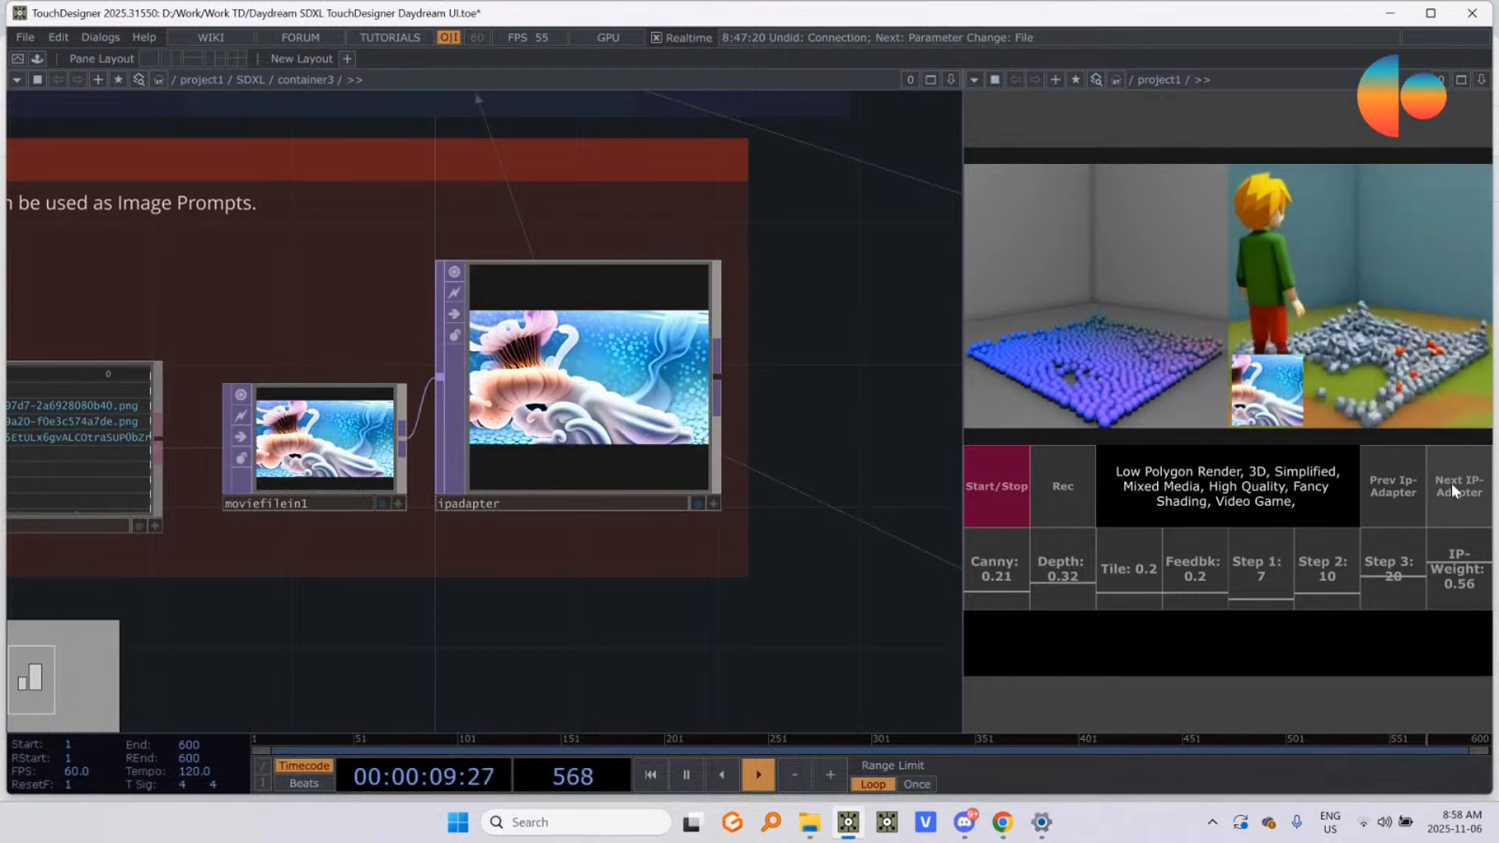
{"action": "left_click", "coordinate": [1450, 485]}
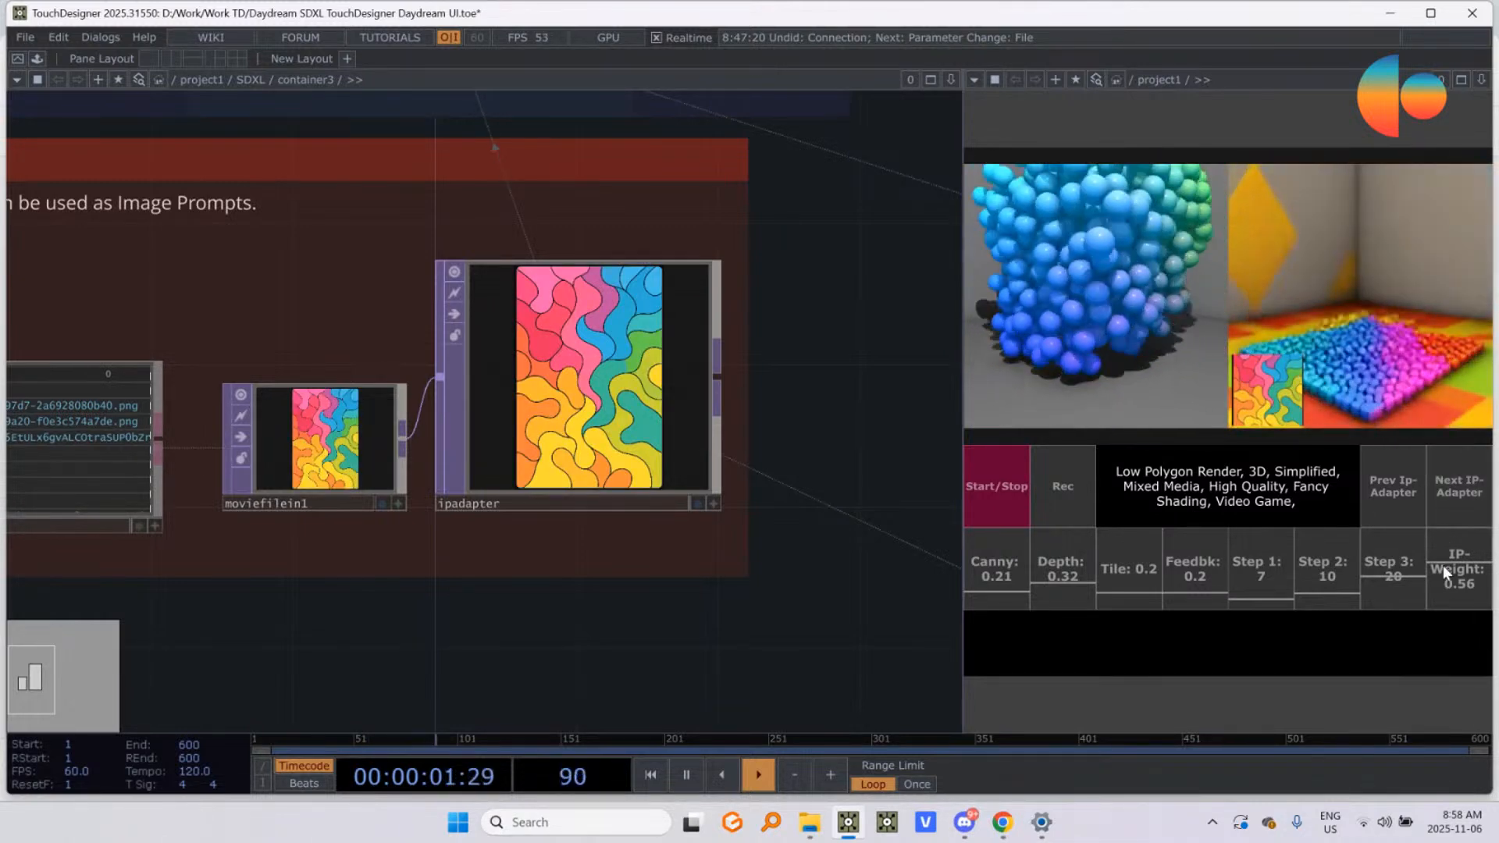
{"action": "left_click", "coordinate": [1457, 508]}
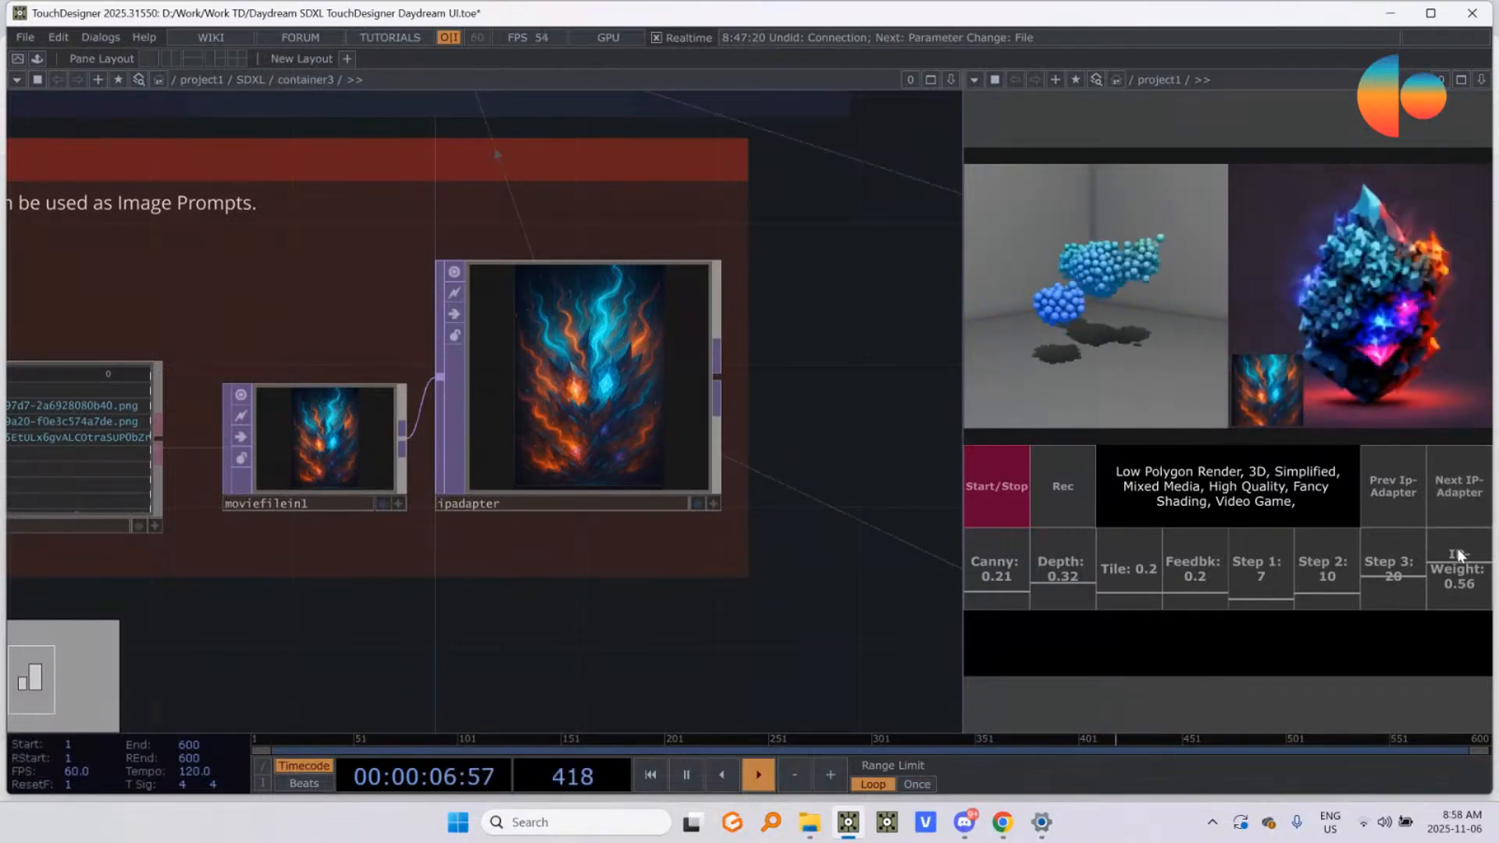
{"action": "left_click", "coordinate": [1454, 492]}
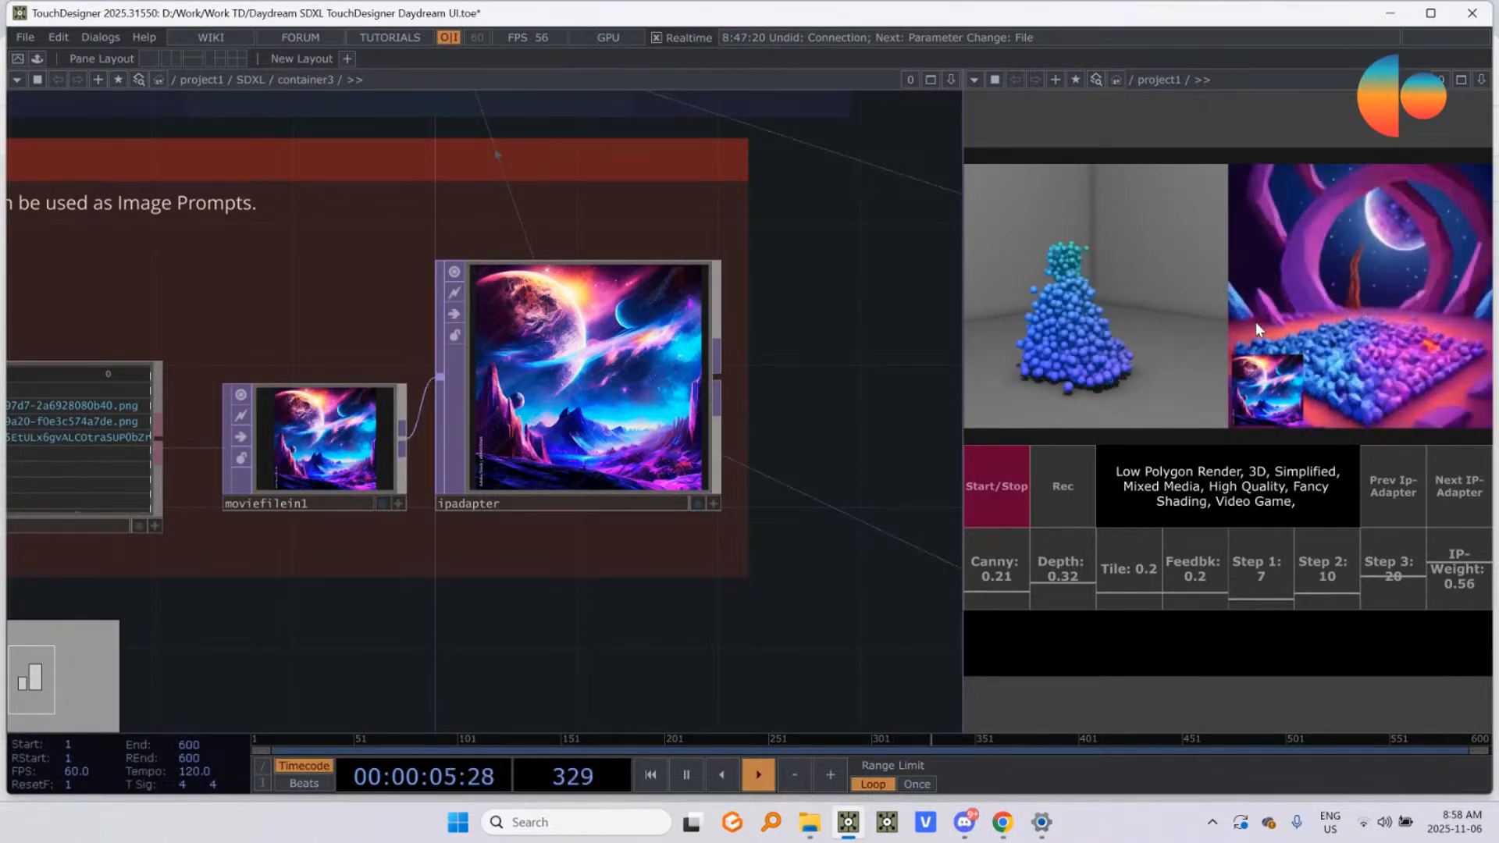
Step: Examine the image file names in the final_ip_list table that feeds the IP-Adapter
{"action": "left_click_drag", "start_coordinate": [381, 616], "coordinate": [690, 605]}
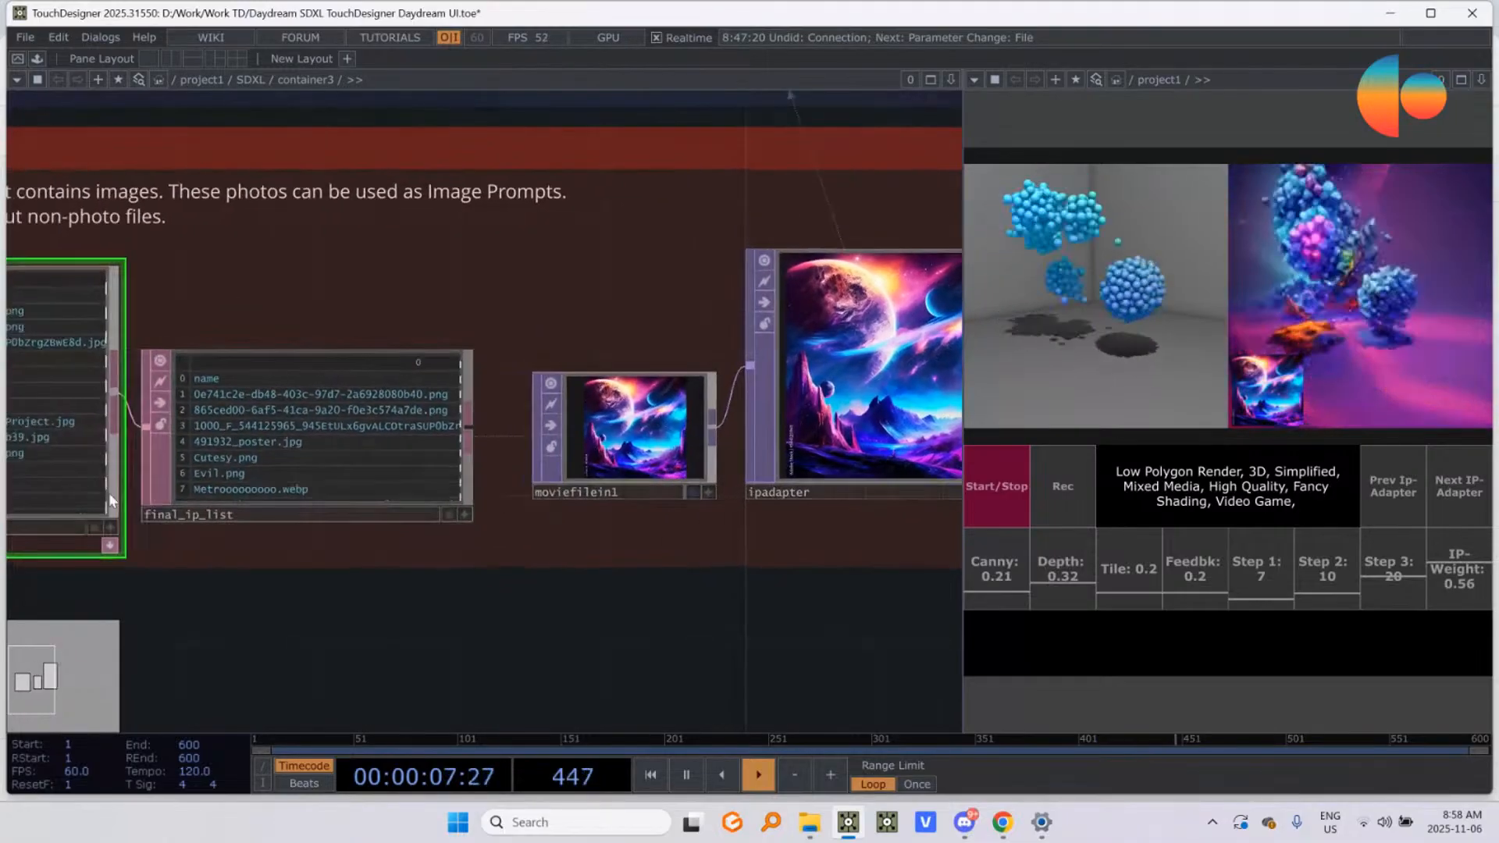
{"action": "scroll", "coordinate": [304, 470], "scroll_direction": "up", "scroll_amount": 3}
{"action": "left_click", "coordinate": [543, 538]}
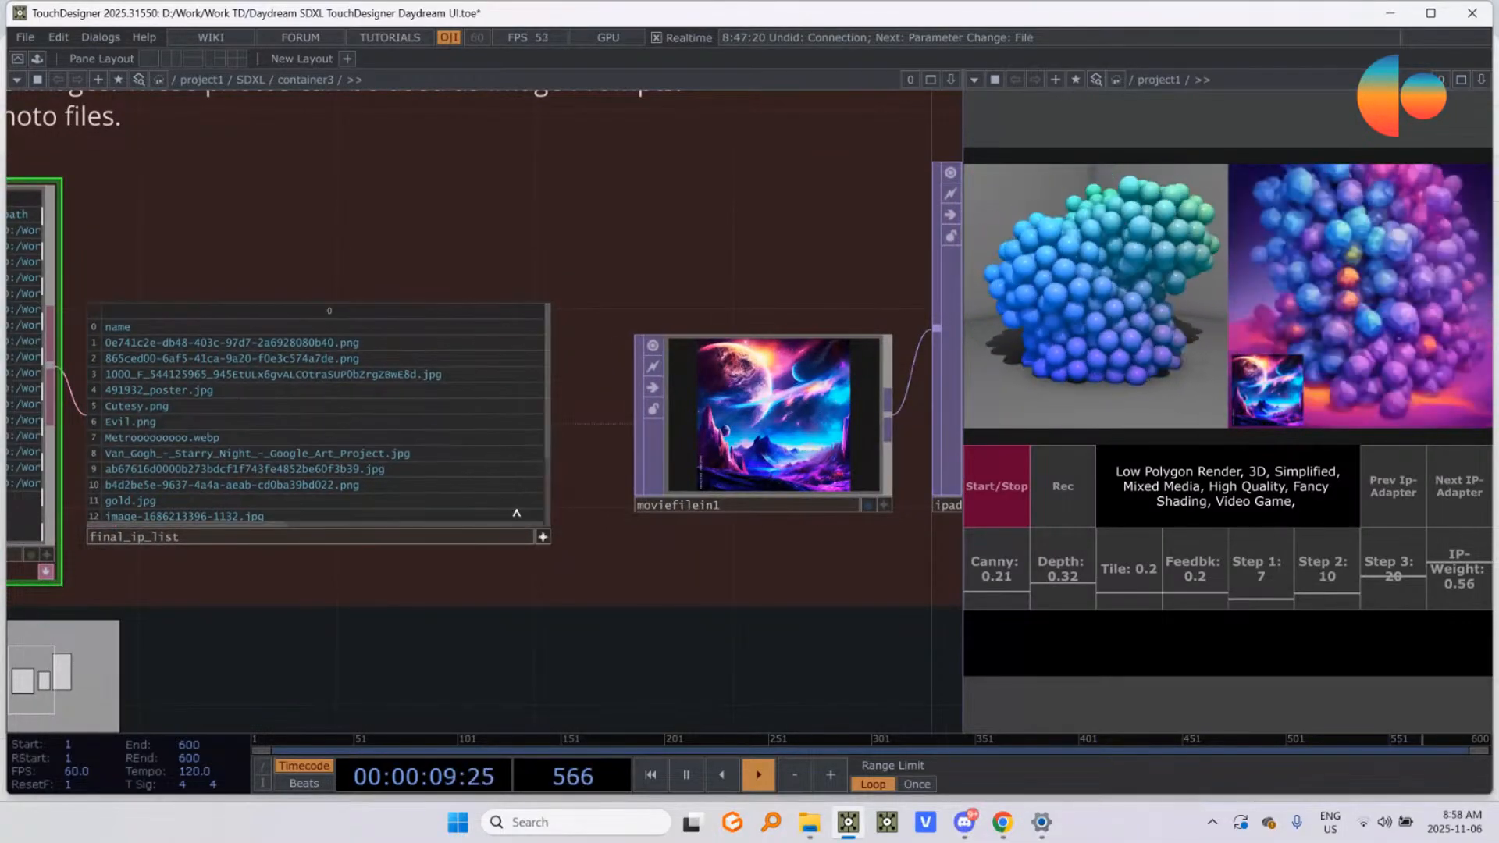
{"action": "scroll", "coordinate": [335, 388], "scroll_direction": "down", "scroll_amount": 3}
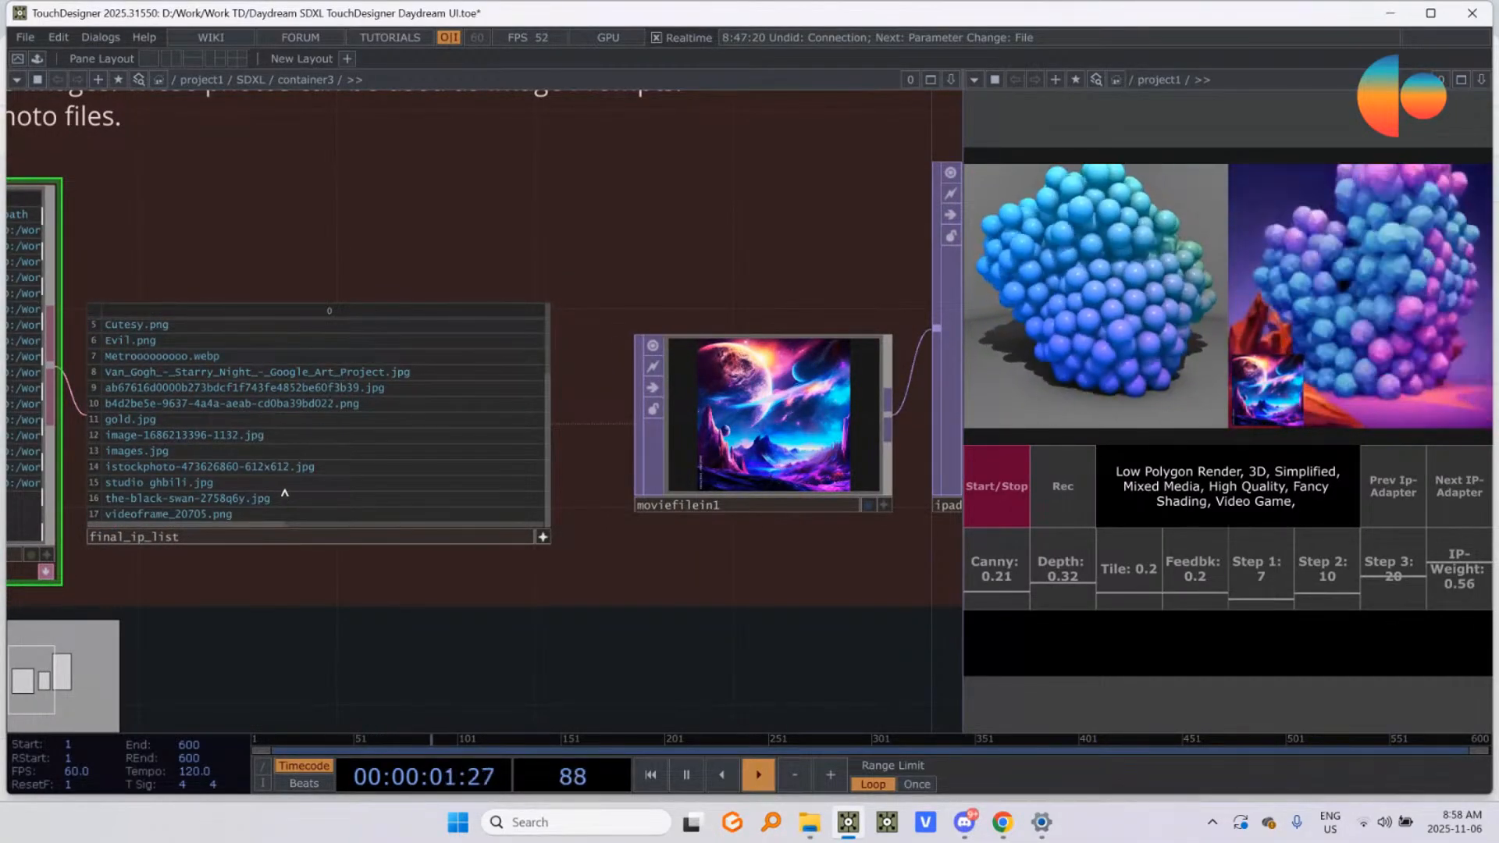
{"action": "scroll", "coordinate": [201, 395], "scroll_direction": "up", "scroll_amount": 3}
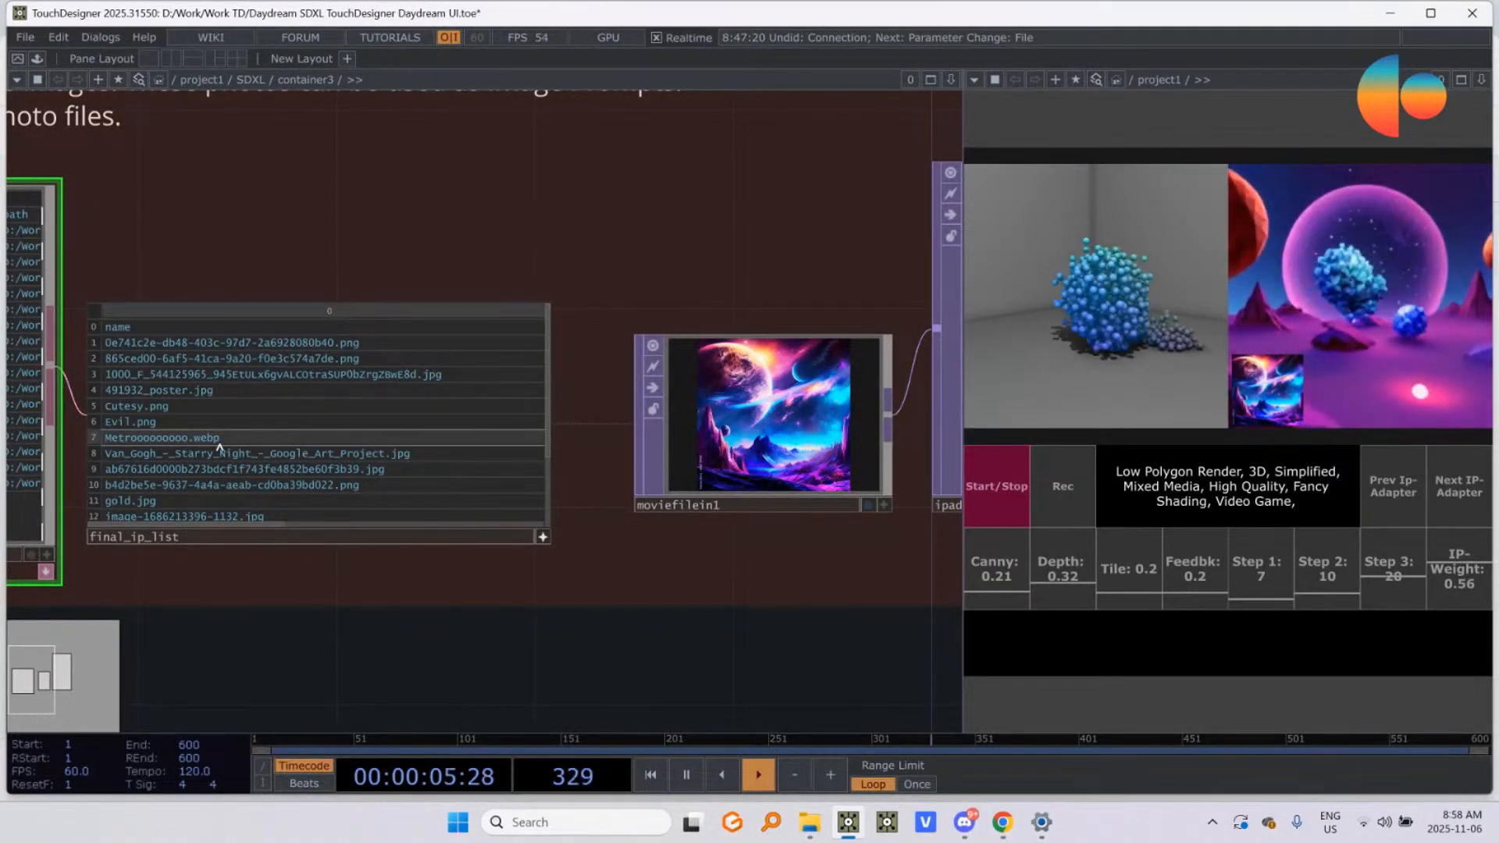
{"action": "scroll", "coordinate": [232, 511], "scroll_direction": "down", "scroll_amount": 2}
{"action": "scroll", "coordinate": [232, 511], "scroll_direction": "down", "scroll_amount": 3}
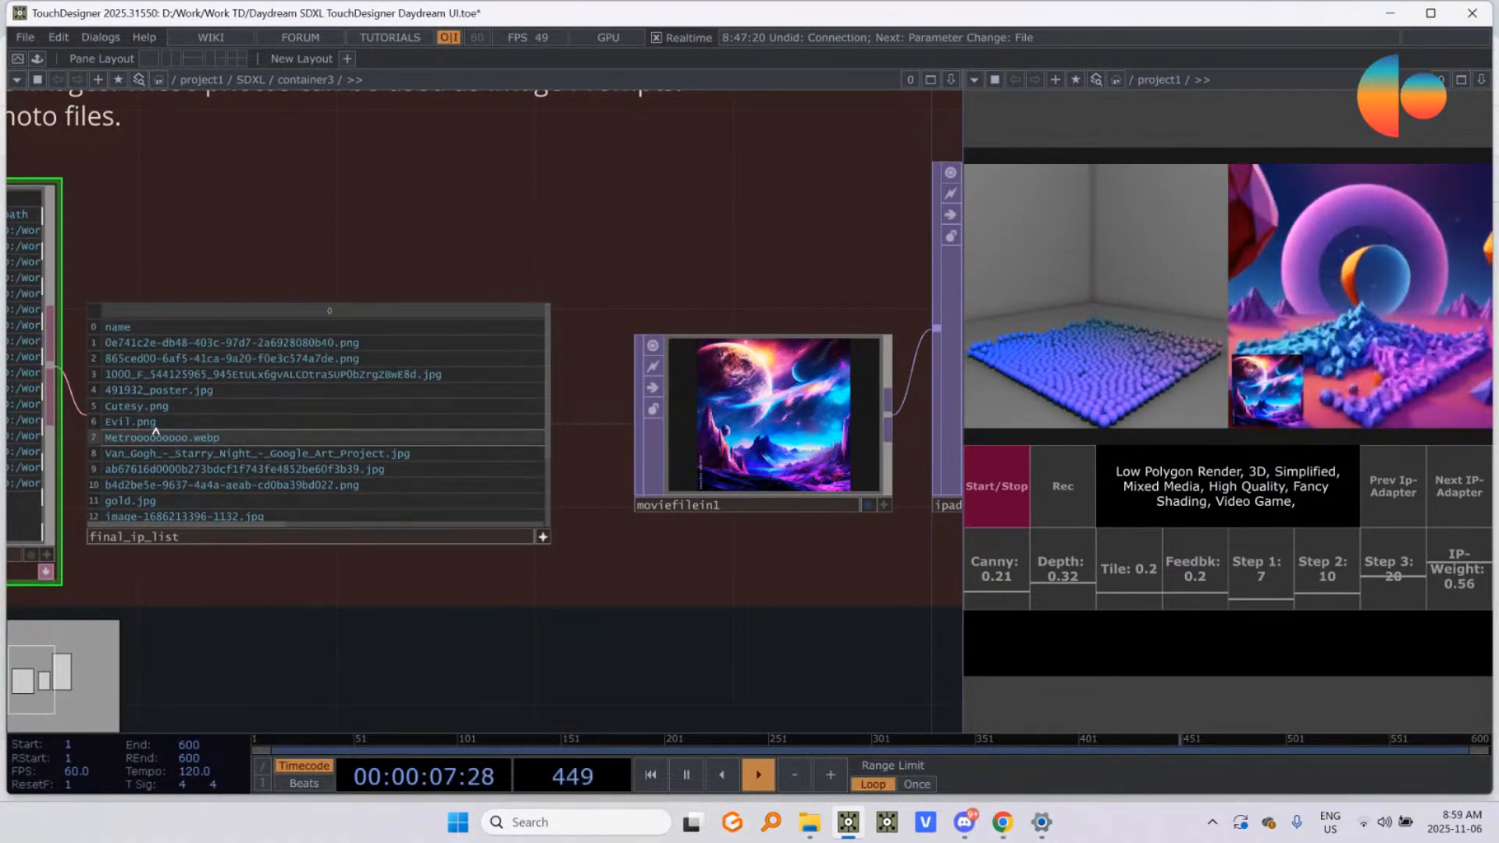
{"action": "scroll", "coordinate": [516, 601], "scroll_direction": "down", "scroll_amount": 5}
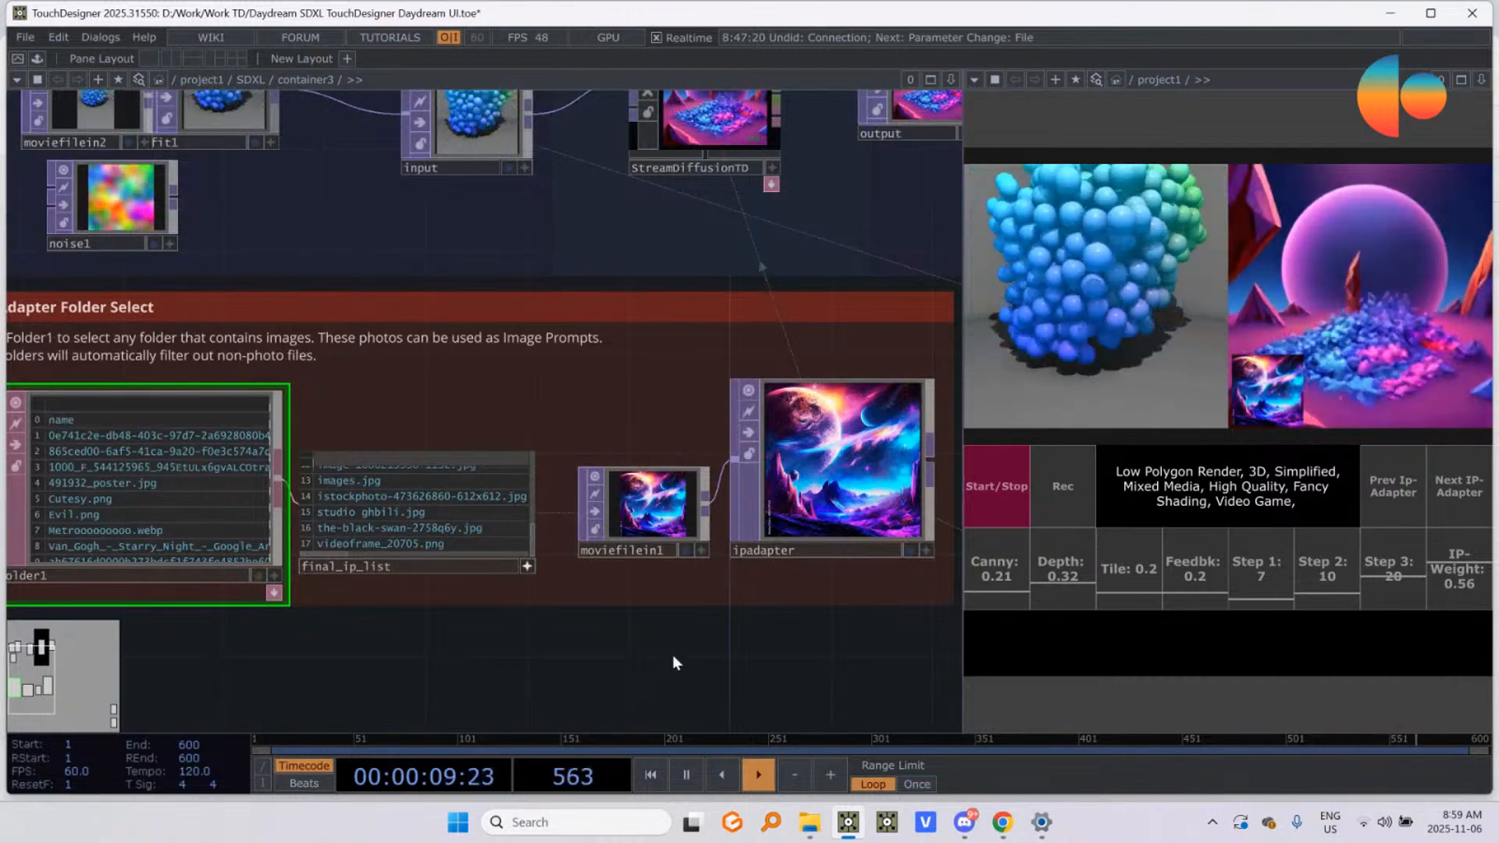
Step: Set the Canny, Depth, Tile and Feedback values all to 0.0
{"action": "left_click_drag", "start_coordinate": [669, 660], "coordinate": [547, 504]}
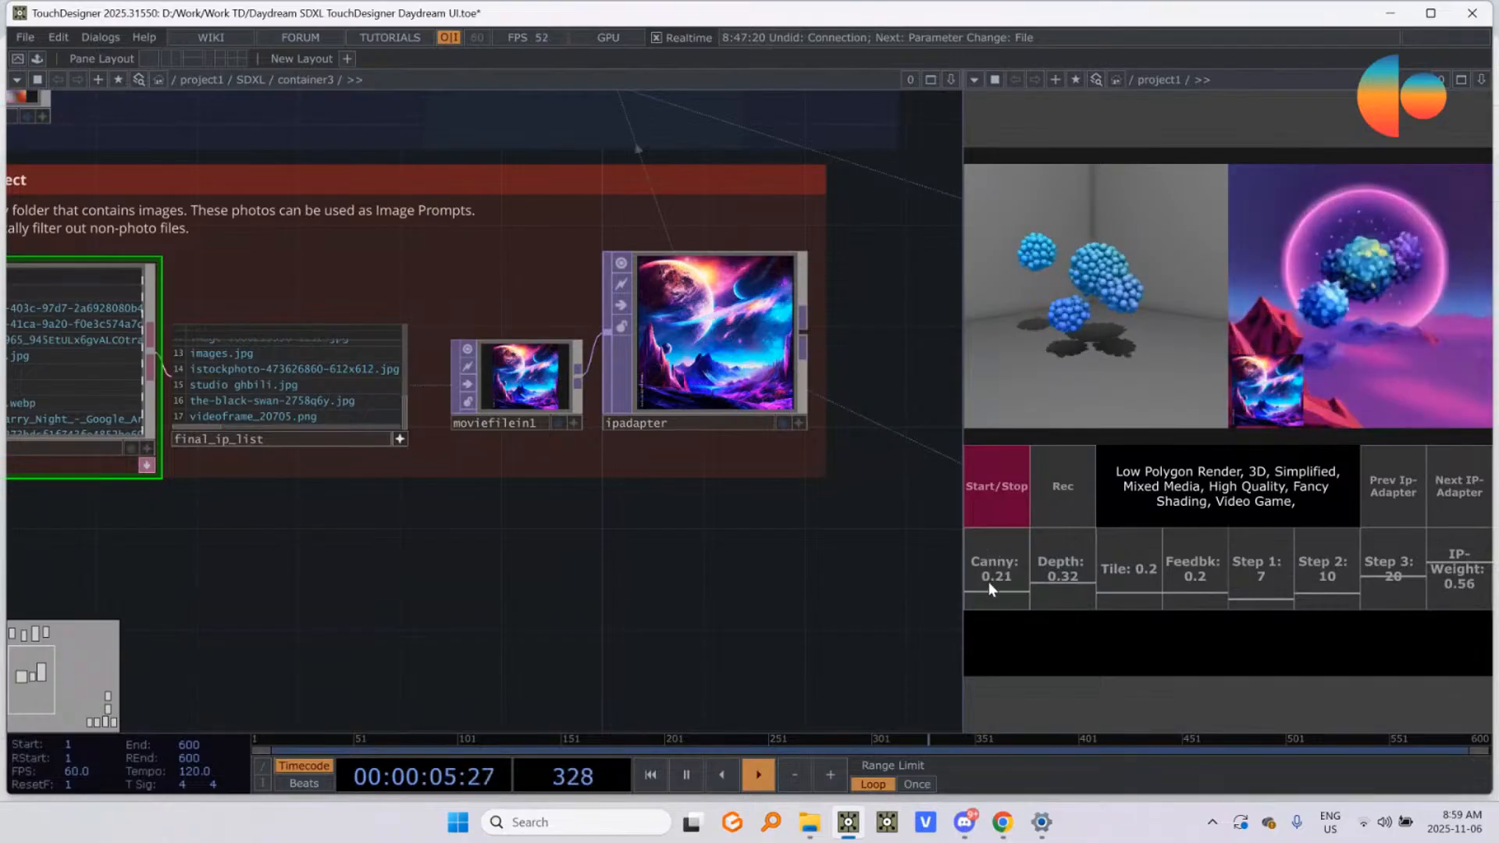
{"action": "left_click_drag", "start_coordinate": [990, 587], "coordinate": [1024, 592]}
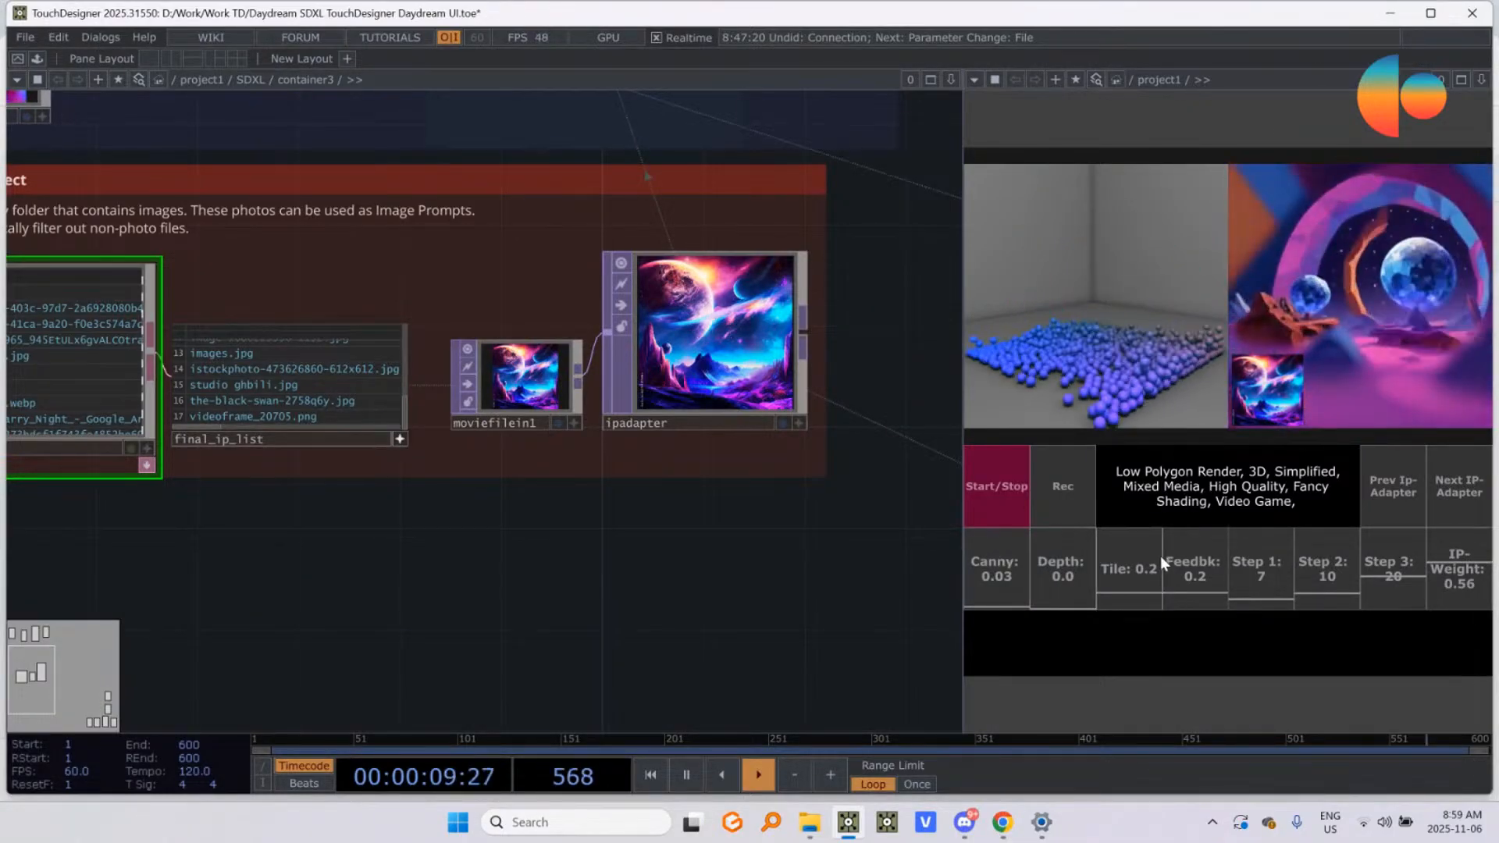
{"action": "left_click_drag", "start_coordinate": [1016, 607], "coordinate": [1008, 625]}
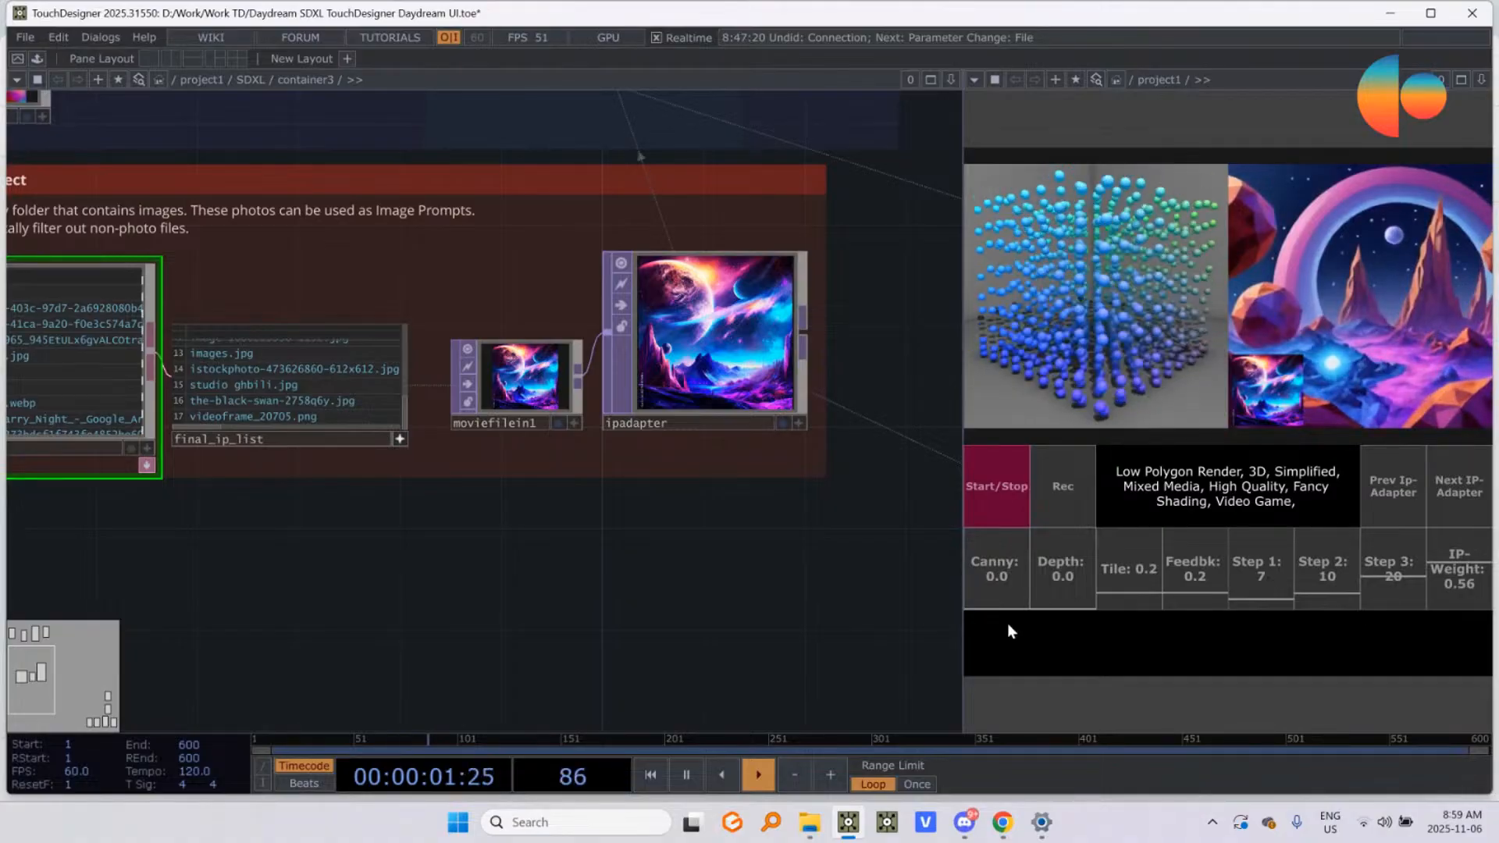
{"action": "left_click_drag", "start_coordinate": [1117, 610], "coordinate": [1121, 620]}
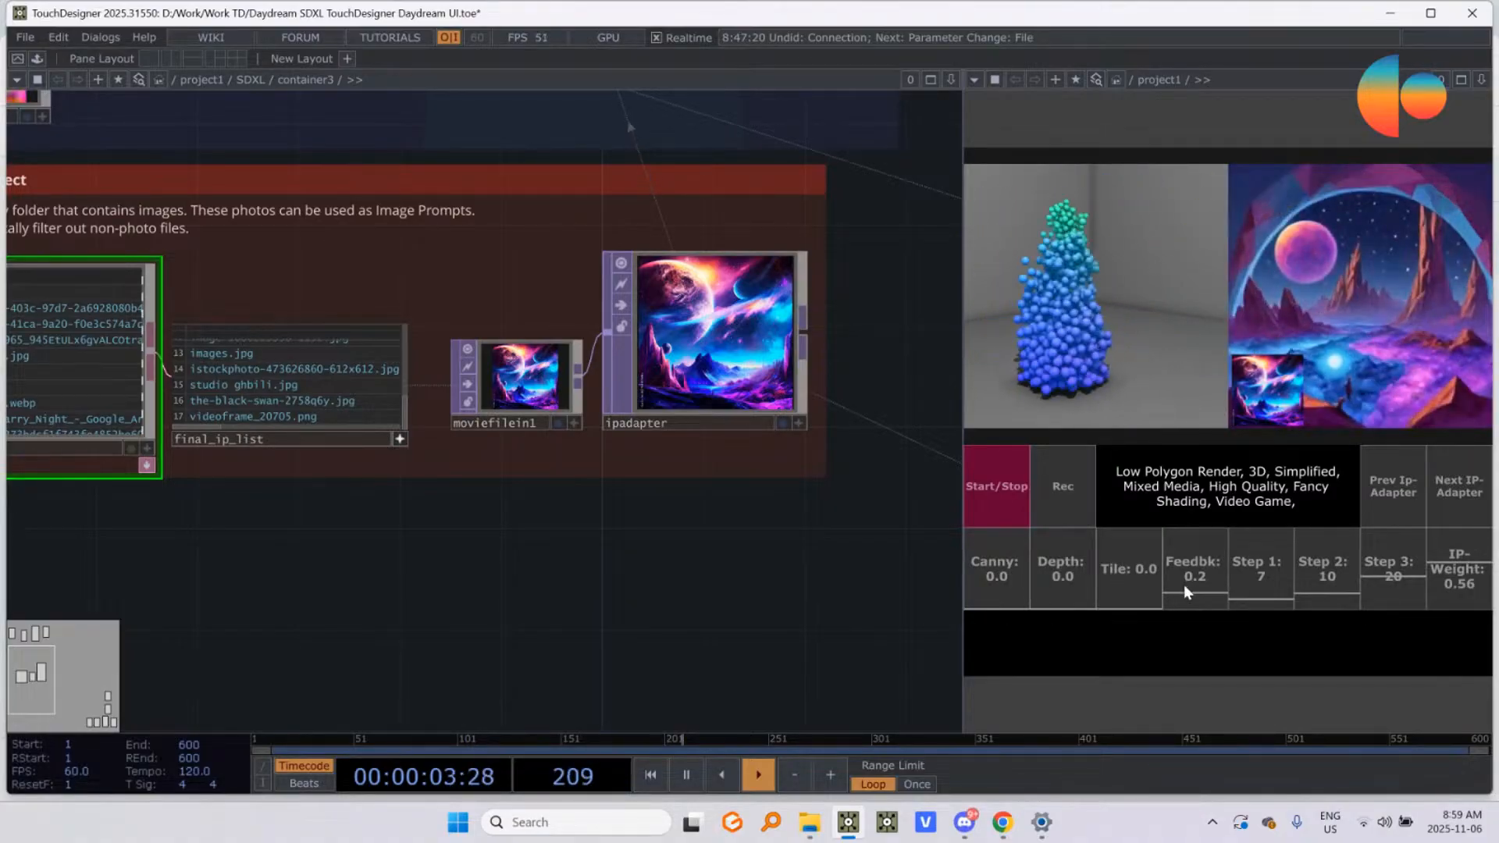
{"action": "left_click_drag", "start_coordinate": [1184, 584], "coordinate": [1182, 619]}
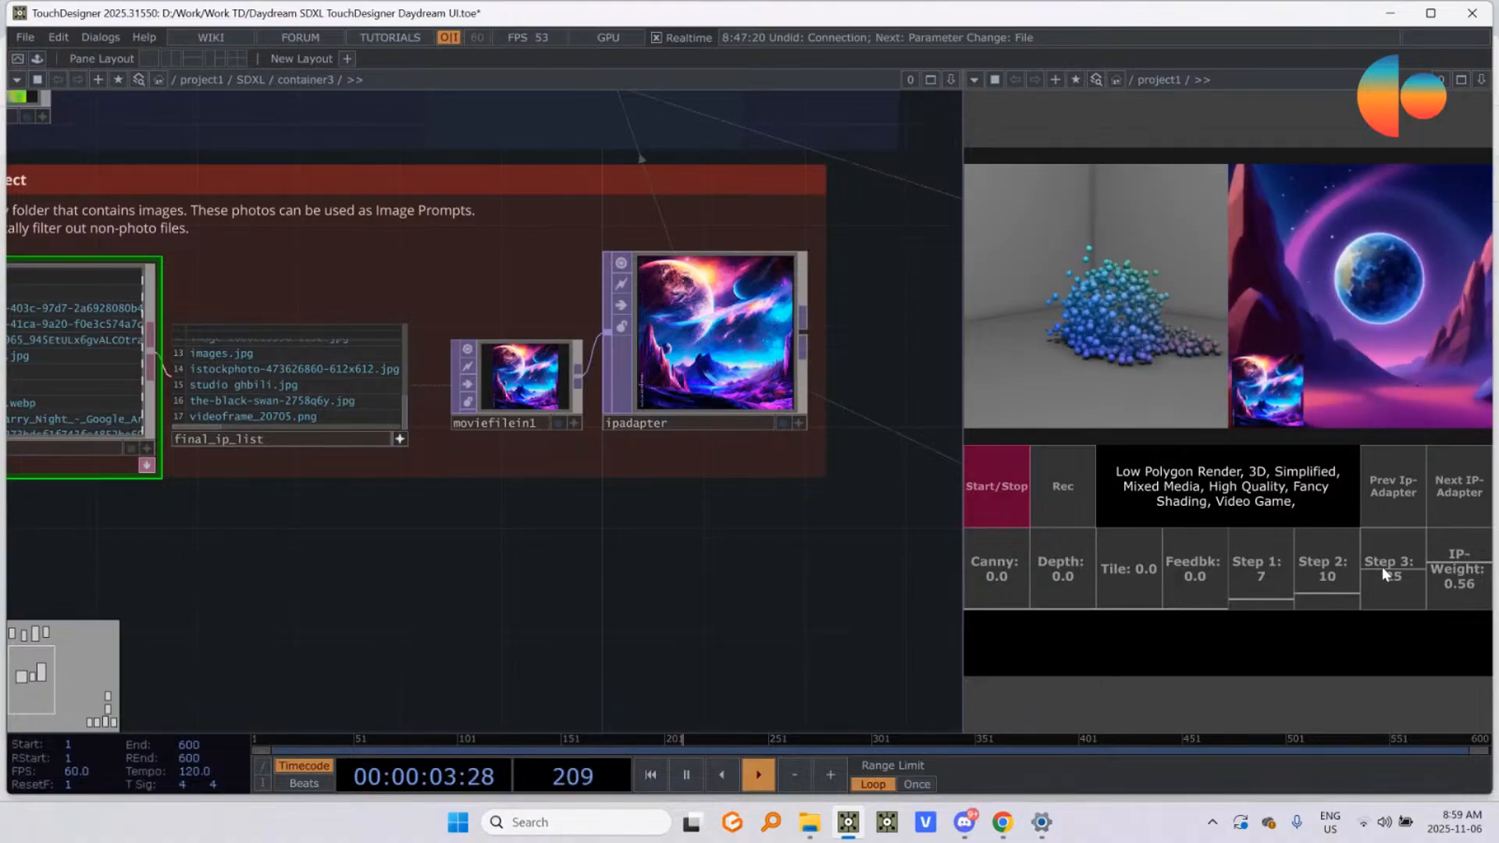
Step: Try different denoise steps, leaving Step 1 at 22, Step 2 at 30 and Step 3 at 39
{"action": "left_click_drag", "start_coordinate": [1382, 567], "coordinate": [1379, 607]}
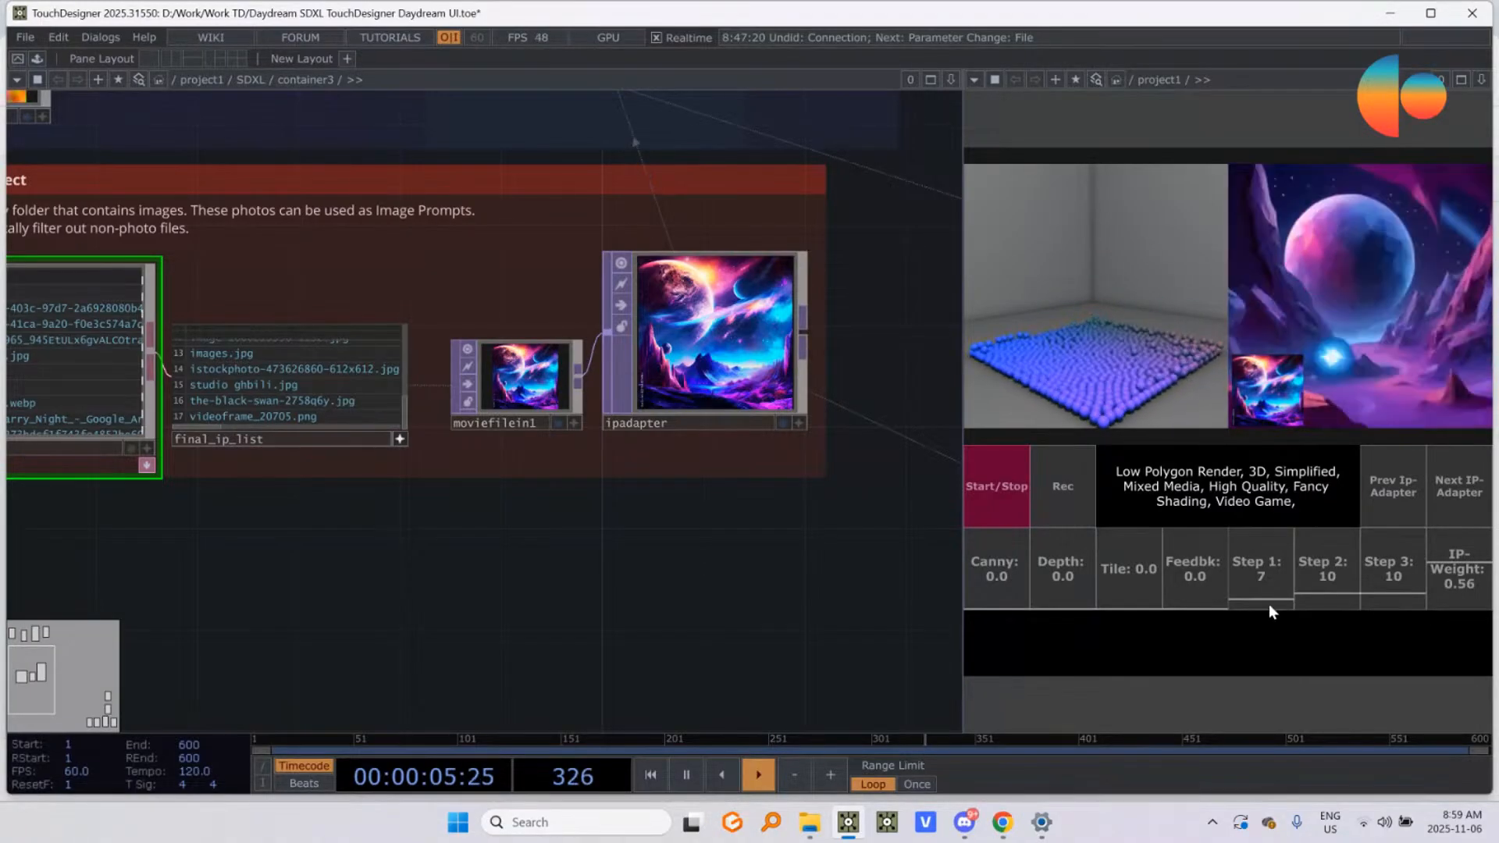
{"action": "left_click_drag", "start_coordinate": [1286, 590], "coordinate": [1279, 559]}
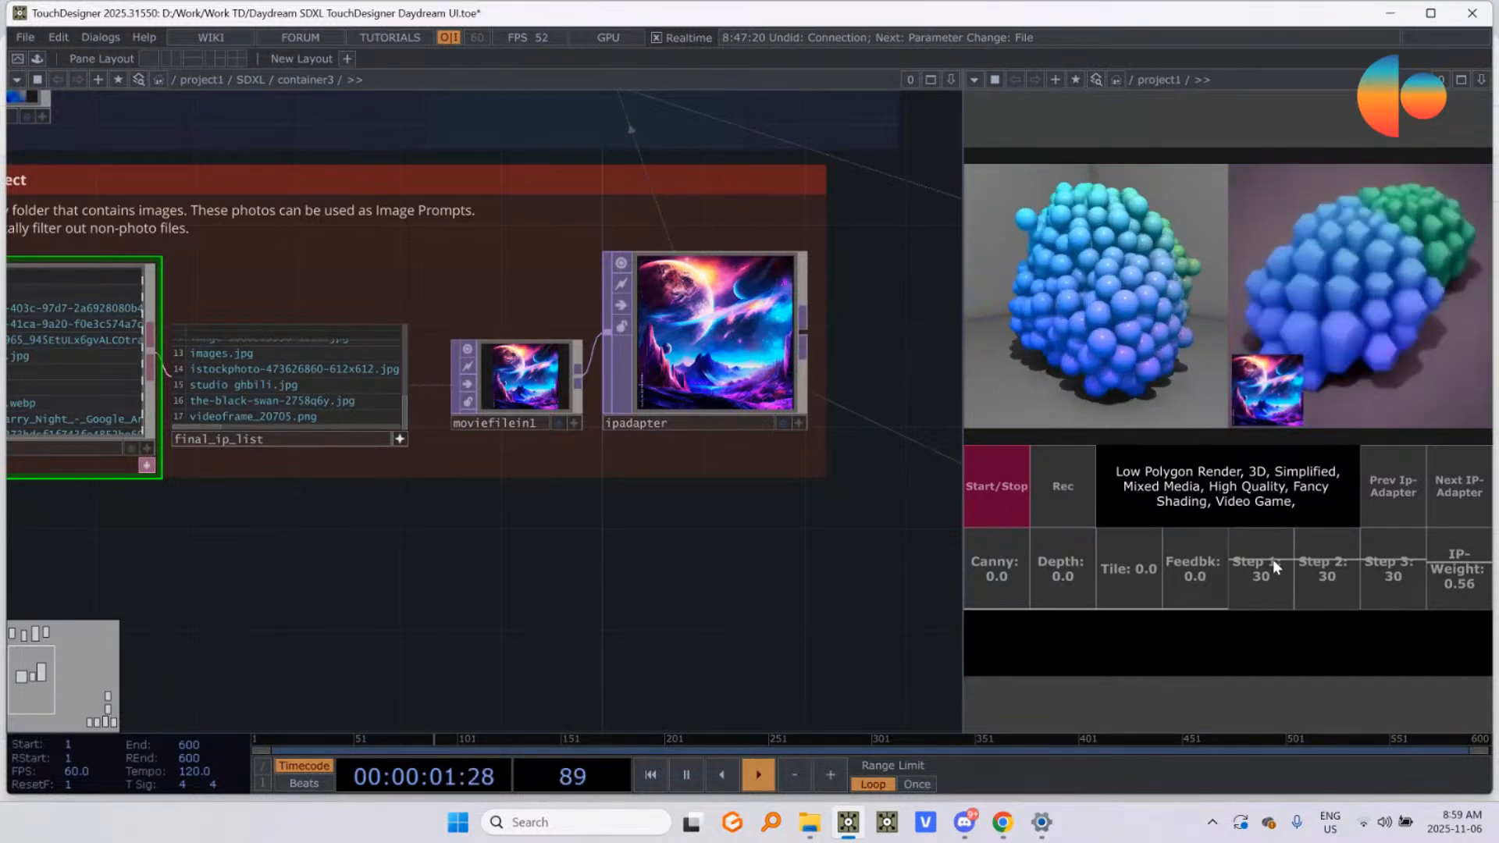
{"action": "left_click_drag", "start_coordinate": [1272, 559], "coordinate": [1397, 545]}
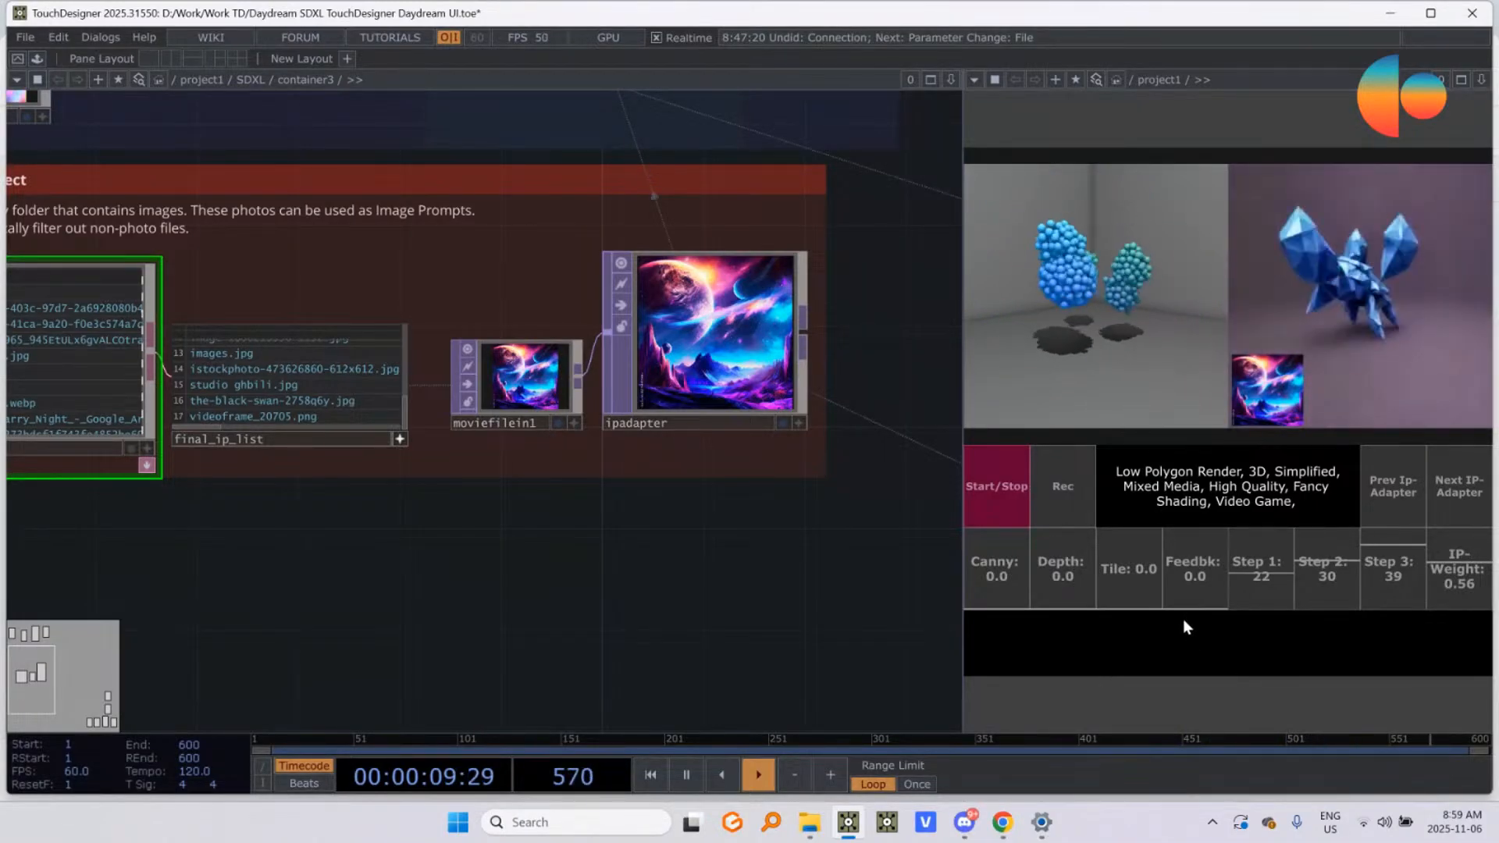
Step: Show the StreamDiffusionTD node's parameters and set the IP-Adapter weight to about 0.6
{"action": "scroll", "coordinate": [612, 555], "scroll_direction": "down", "scroll_amount": 5}
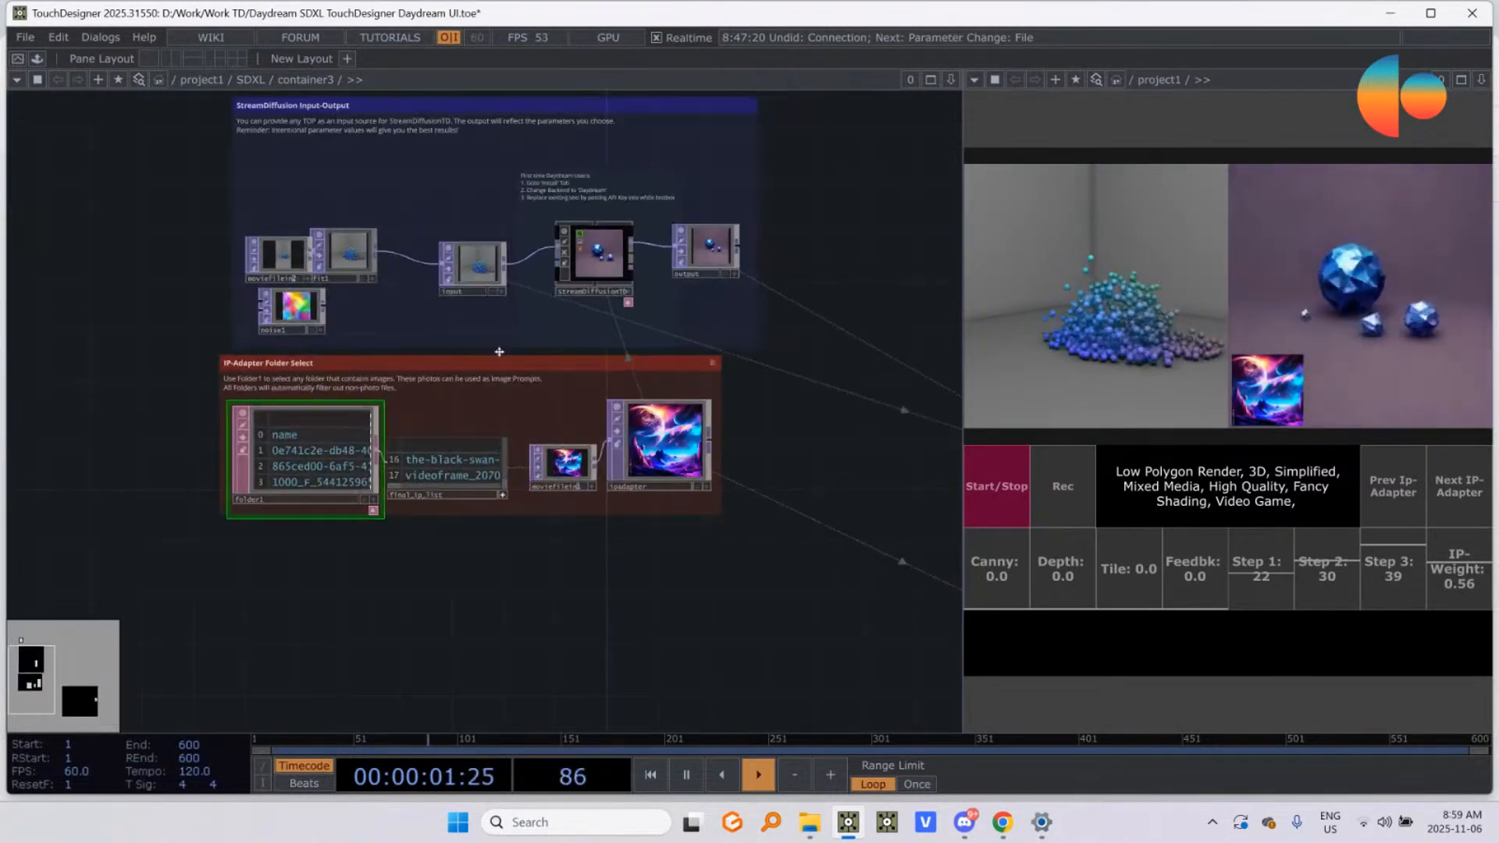
{"action": "left_click", "coordinate": [613, 262]}
{"action": "key", "text": "p"}
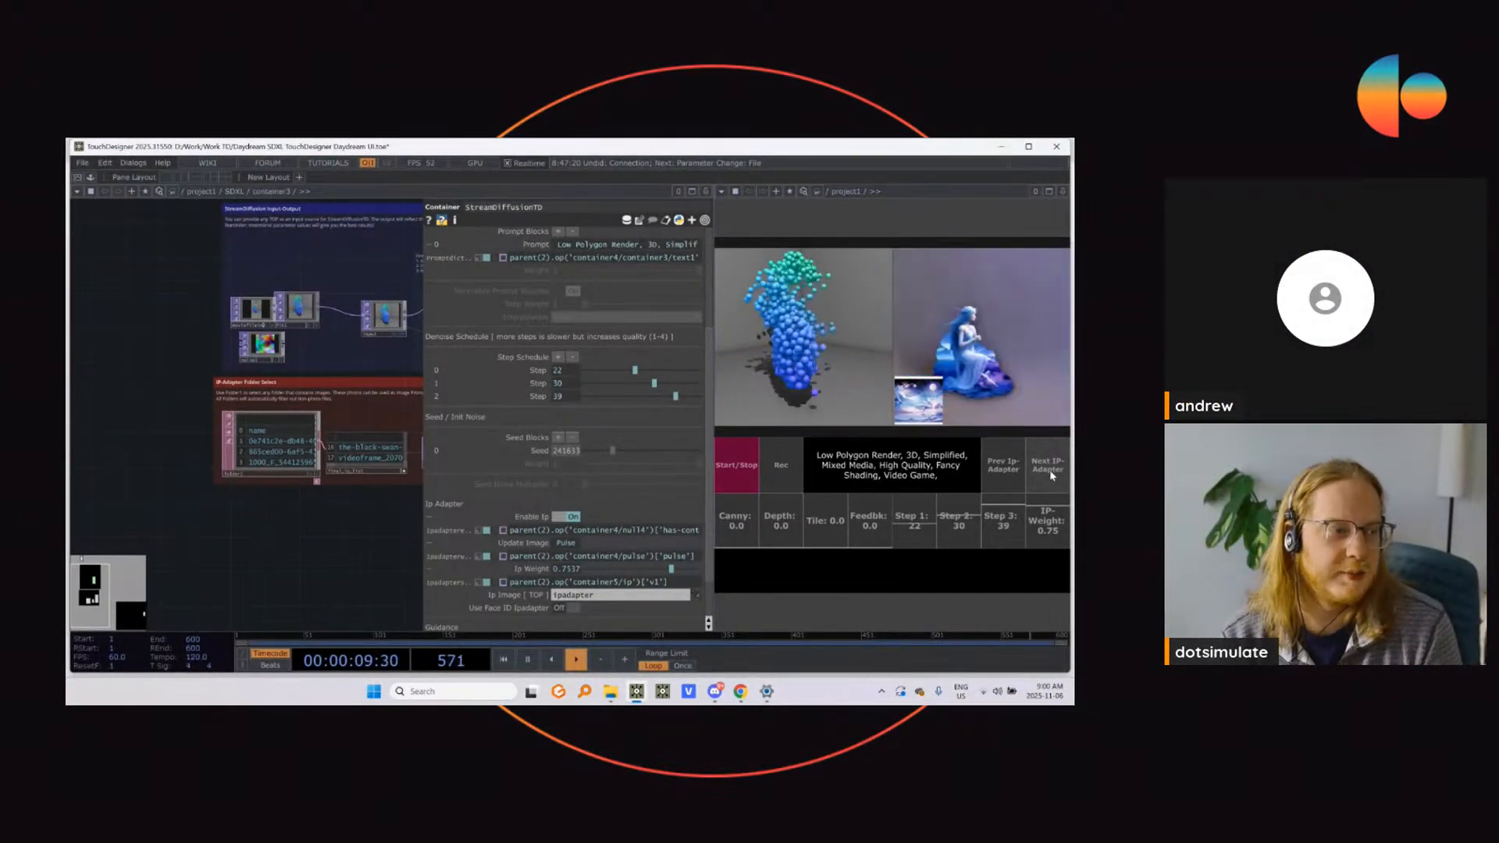
{"action": "left_click_drag", "start_coordinate": [1043, 508], "coordinate": [1042, 521]}
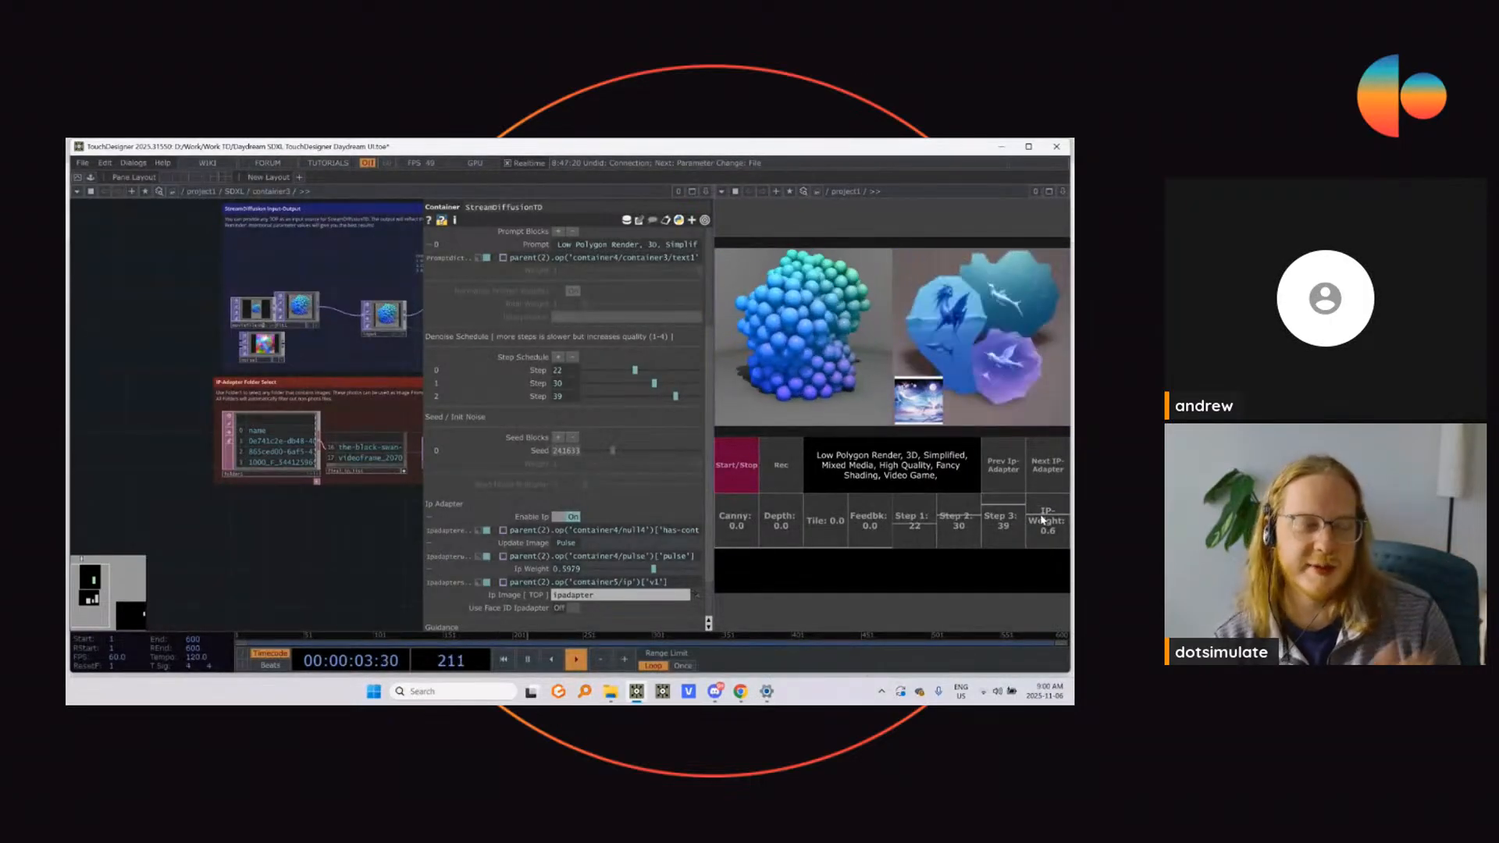
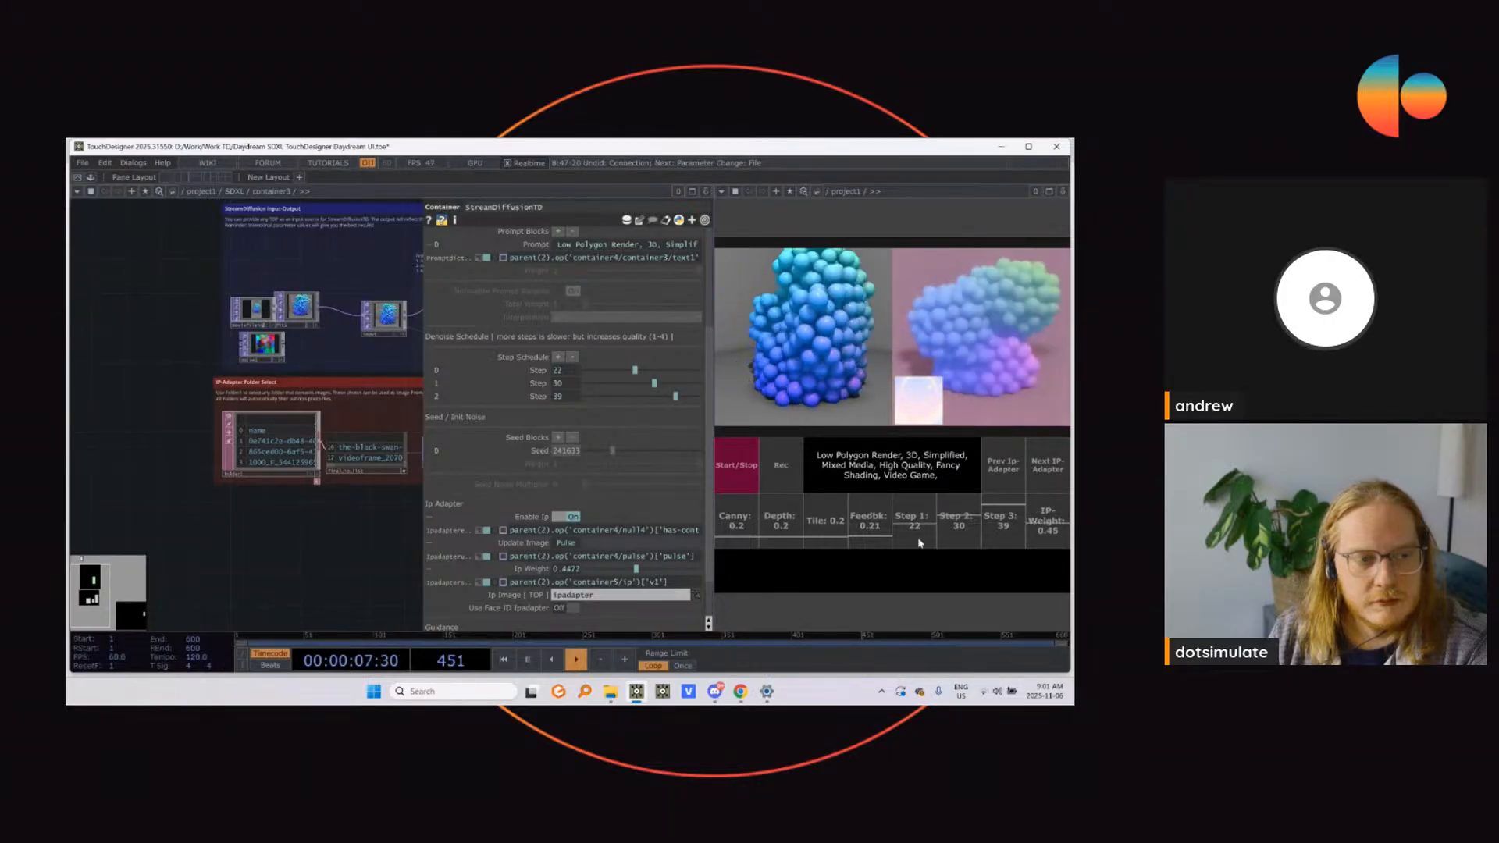
Step: Set Step 1 to 9, Feedback to 0.4 and Depth to 0.31 in the control interface
{"action": "left_click_drag", "start_coordinate": [915, 530], "coordinate": [847, 550]}
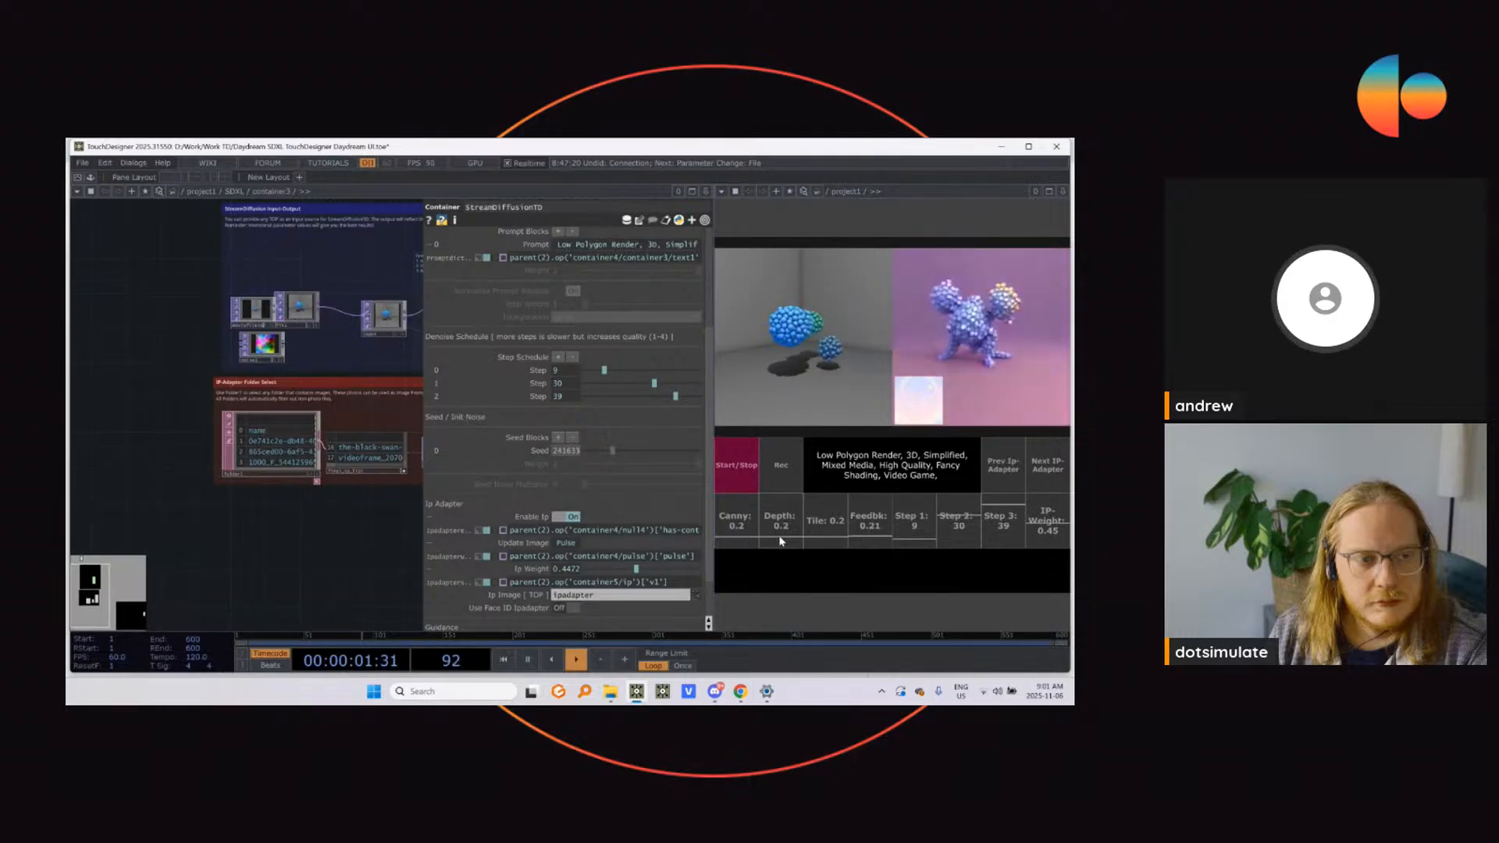
{"action": "left_click_drag", "start_coordinate": [862, 534], "coordinate": [868, 530]}
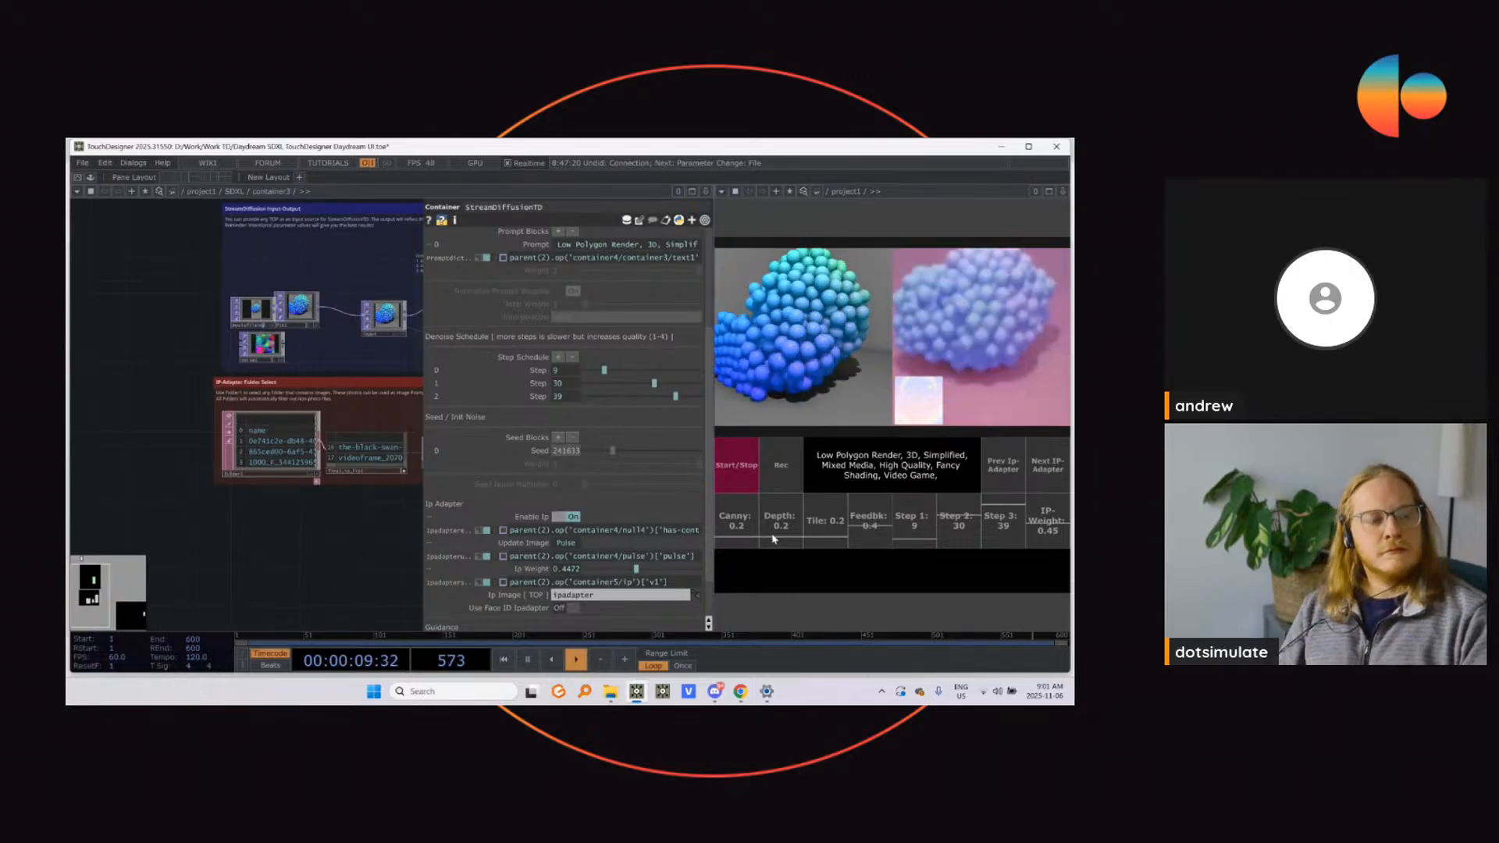
{"action": "left_click_drag", "start_coordinate": [774, 535], "coordinate": [781, 531]}
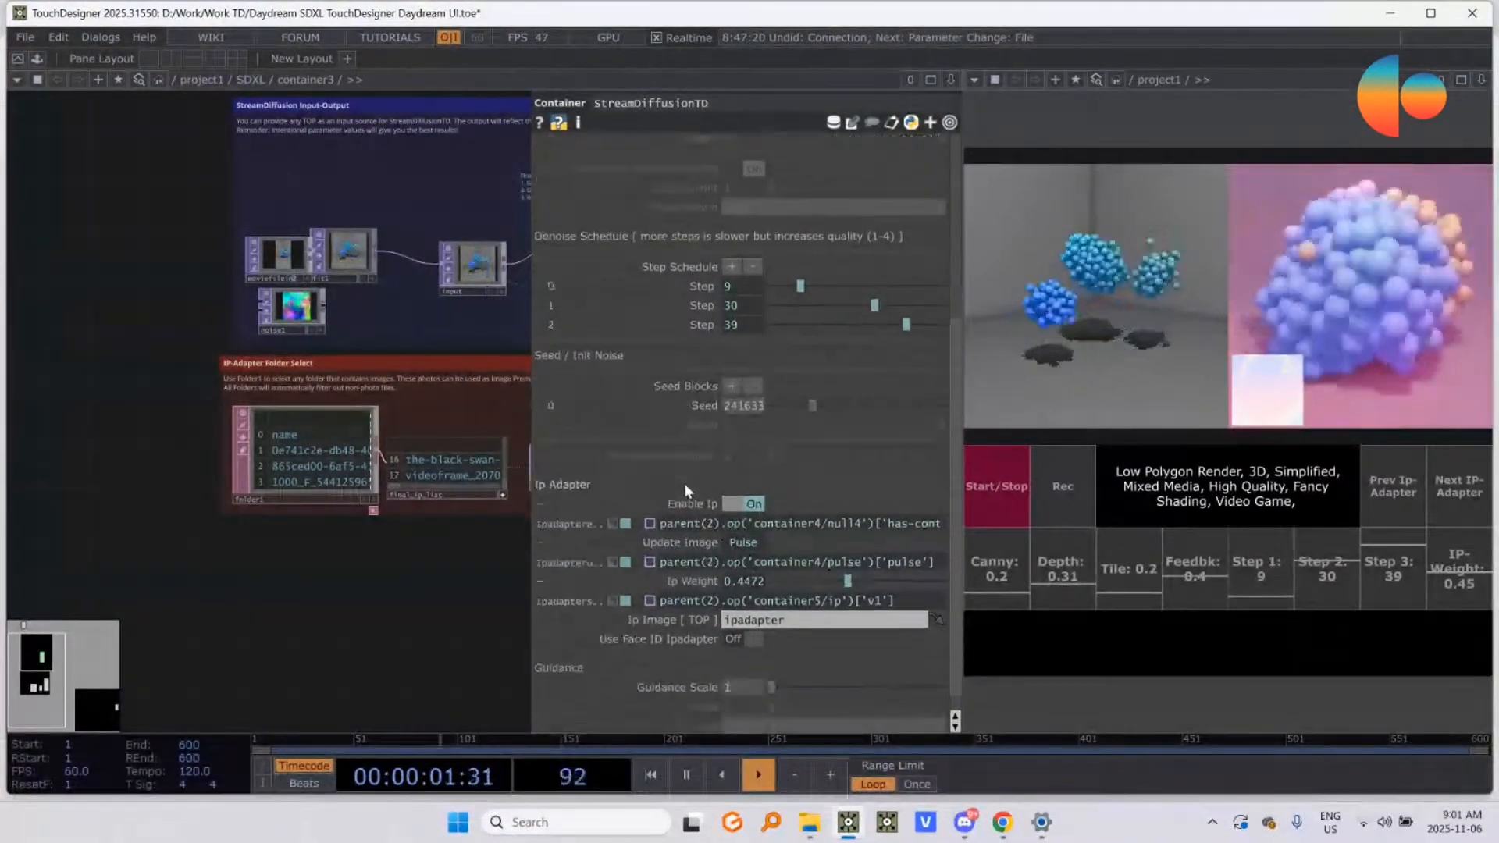
Step: Set the StreamDiffusionTD seed to about 392764, and lower Step 2 to 12 and Step 3 to 20
{"action": "scroll", "coordinate": [684, 484], "scroll_direction": "down", "scroll_amount": 1}
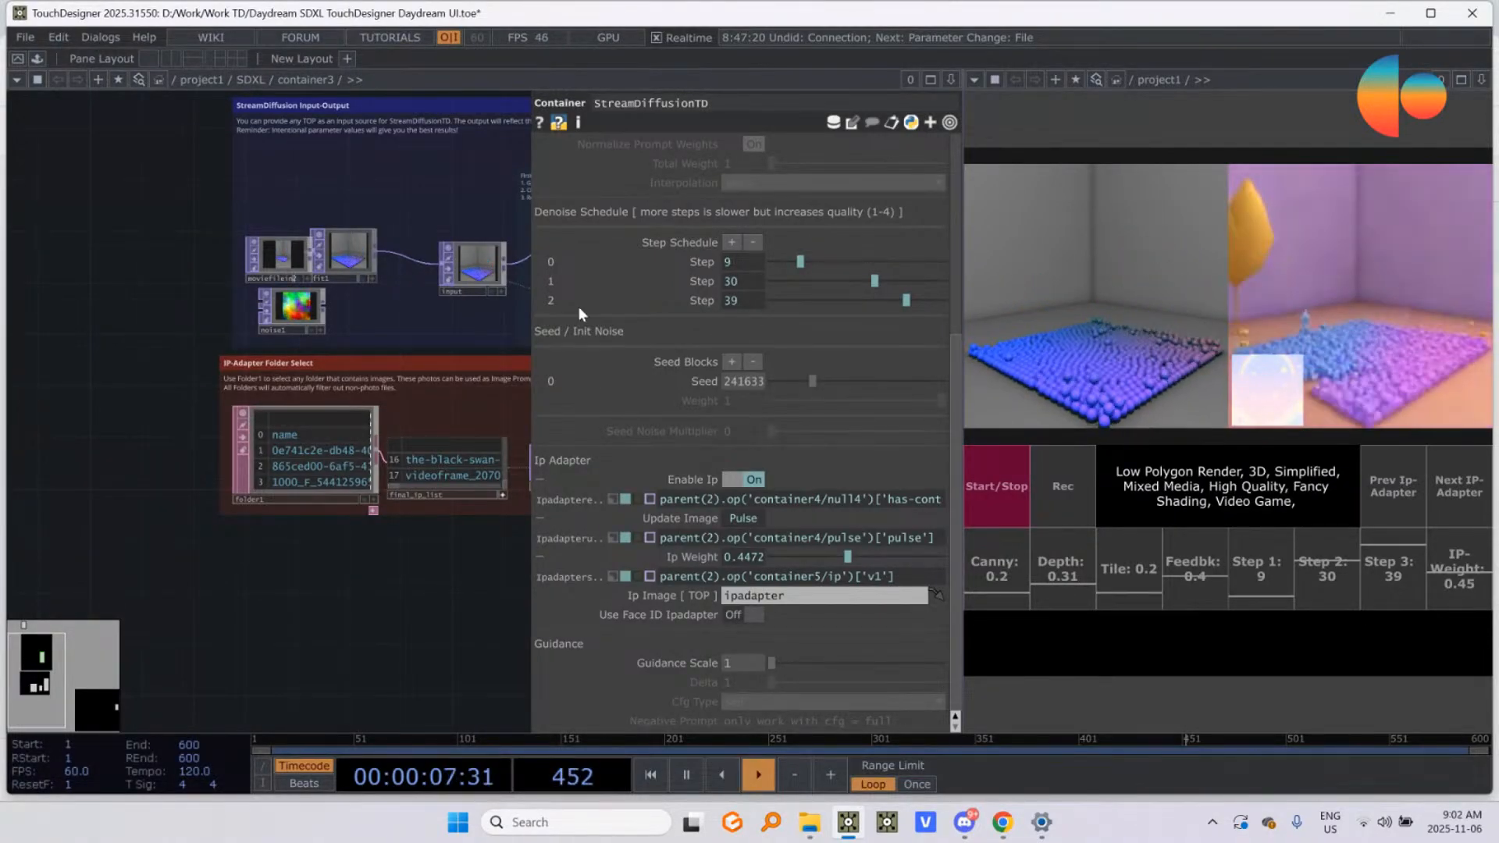
{"action": "scroll", "coordinate": [699, 373], "scroll_direction": "up", "scroll_amount": 10}
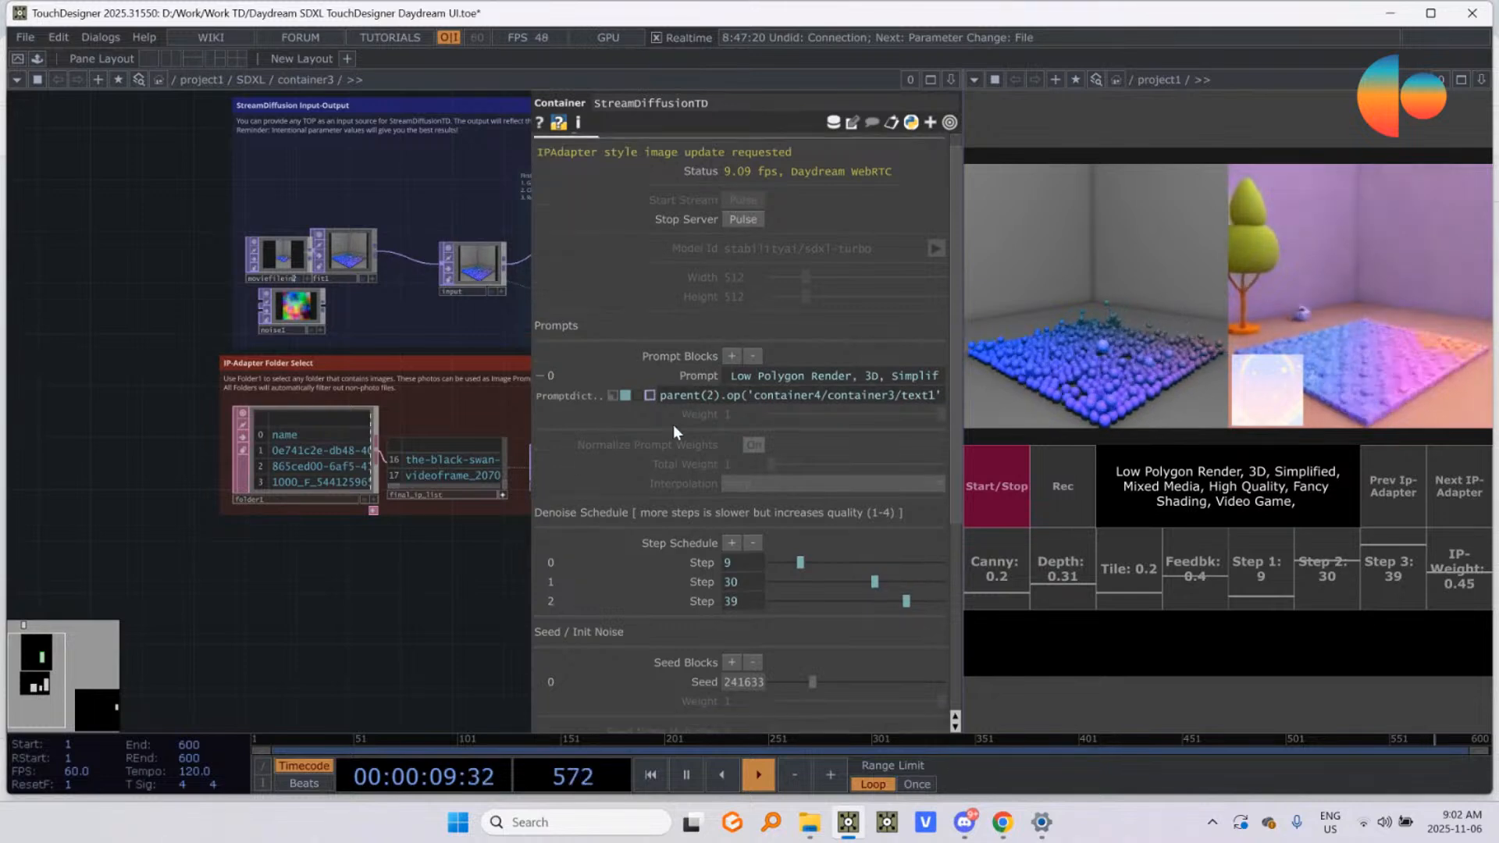
{"action": "scroll", "coordinate": [660, 510], "scroll_direction": "down", "scroll_amount": 10}
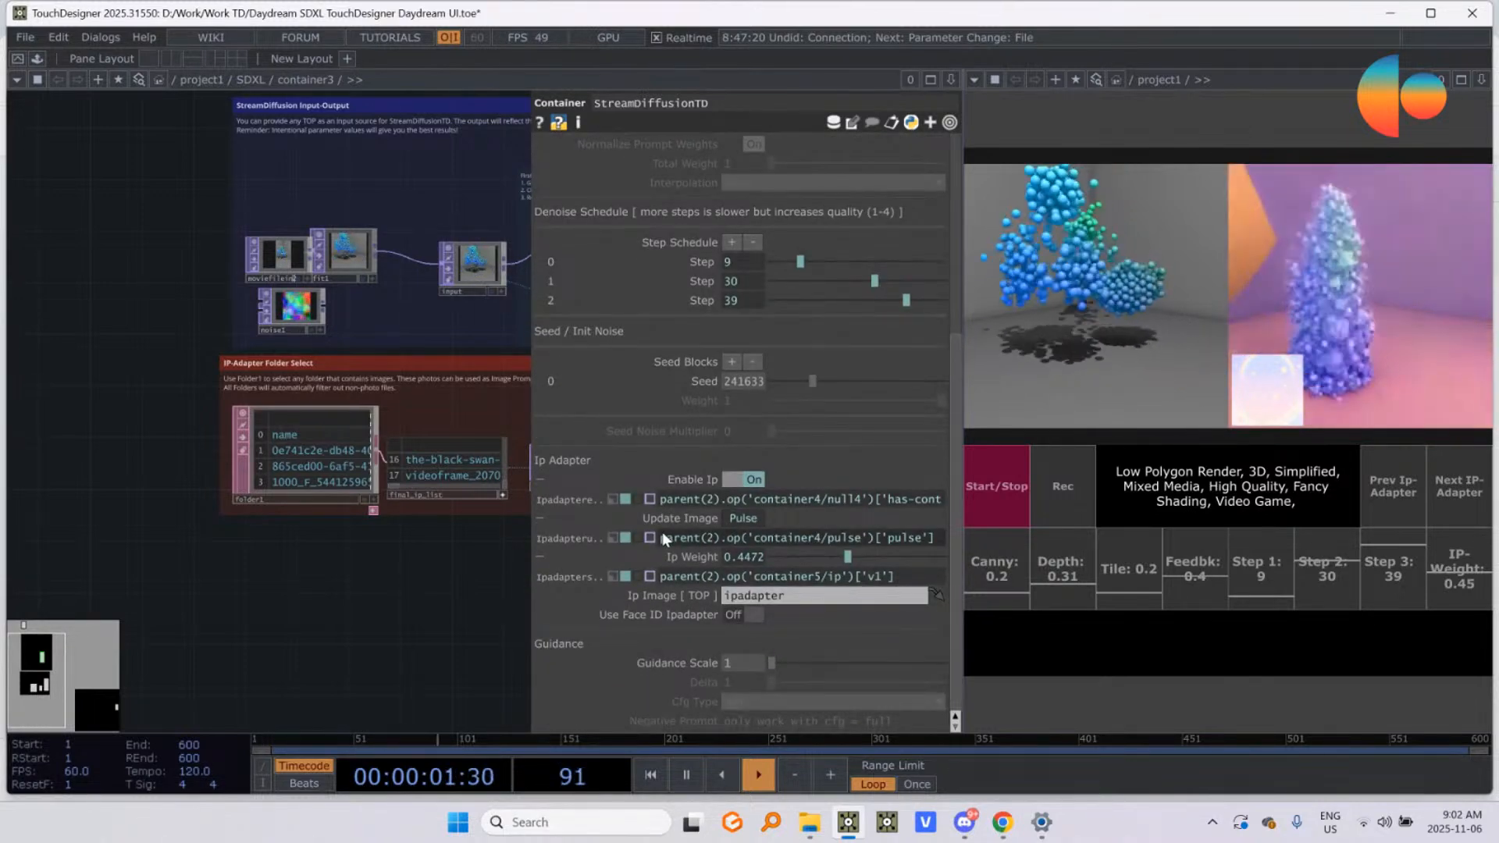
{"action": "left_click", "coordinate": [542, 480]}
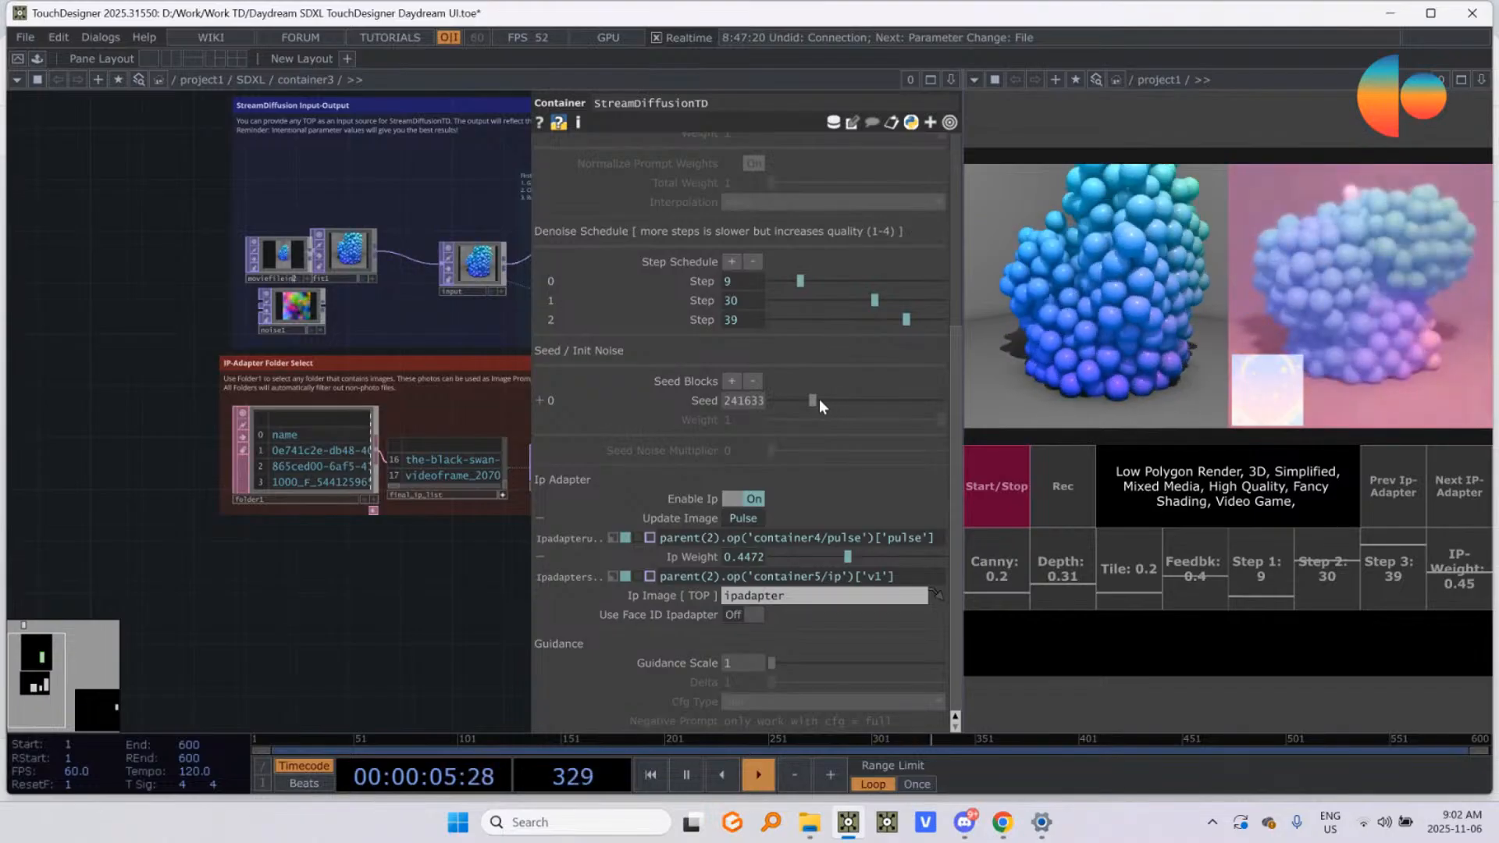
{"action": "left_click_drag", "start_coordinate": [822, 400], "coordinate": [848, 401]}
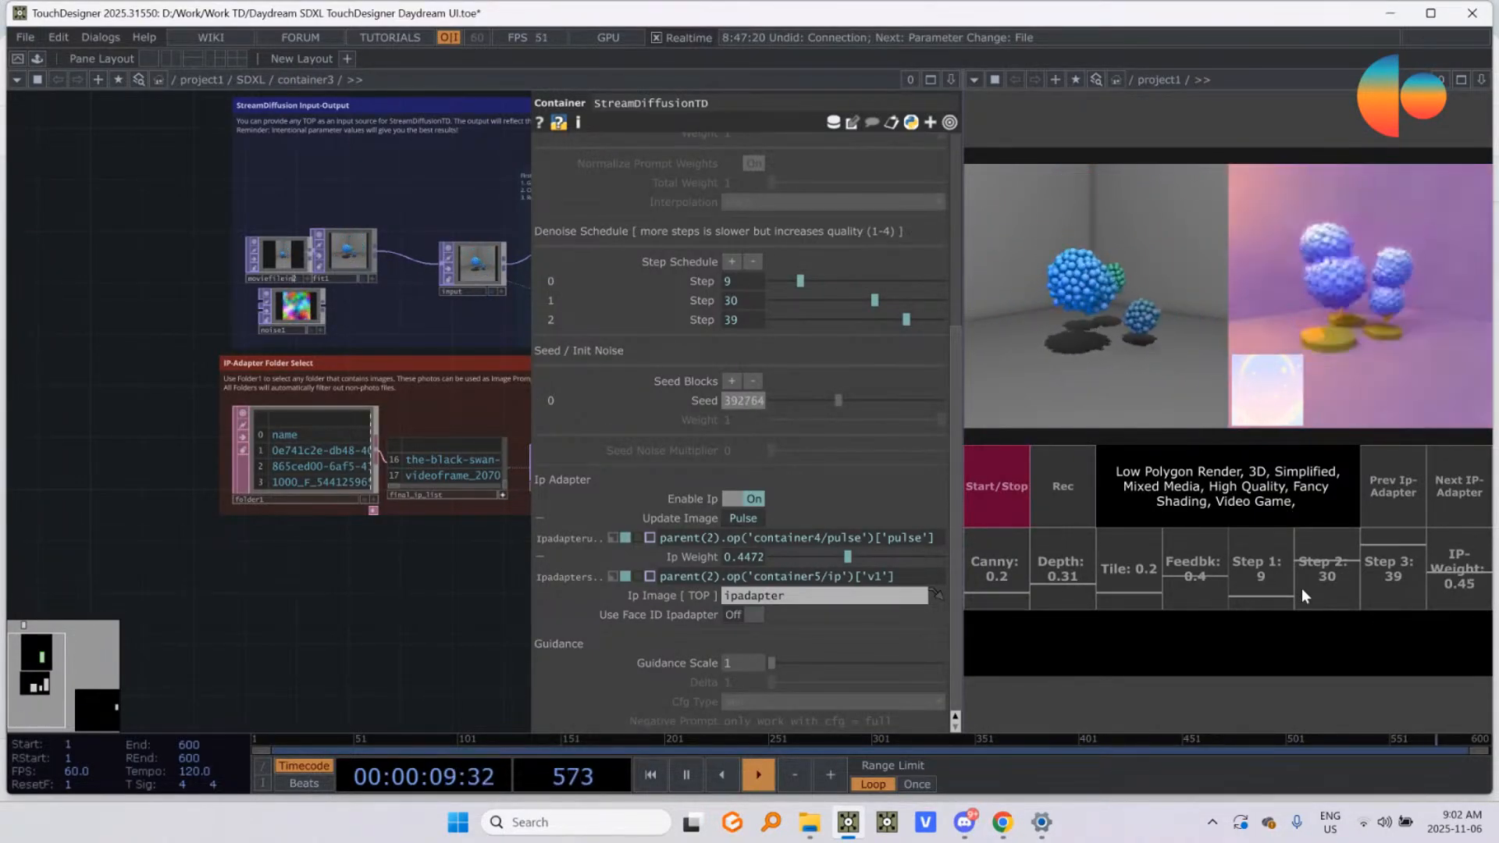
{"action": "left_click_drag", "start_coordinate": [1329, 579], "coordinate": [1382, 579]}
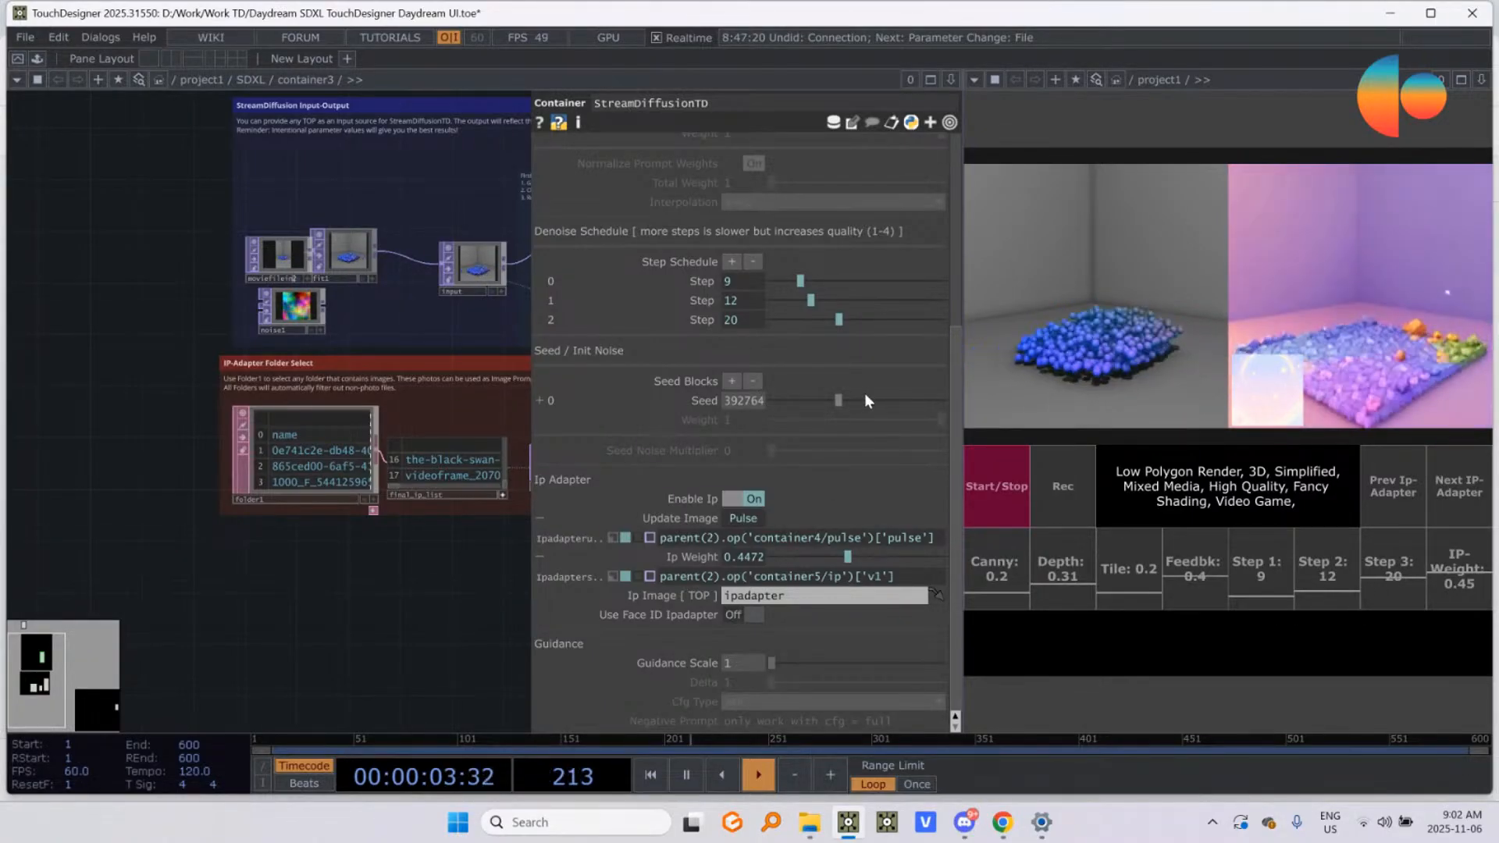
Step: Review the StreamDiffusionTD parameters, including Settings 1, ControlNet, Models, Install and Callbacks, ending at the IP-Adapter and guidance settings
{"action": "scroll", "coordinate": [864, 392], "scroll_direction": "up", "scroll_amount": 5}
{"action": "scroll", "coordinate": [703, 375], "scroll_direction": "down", "scroll_amount": 5}
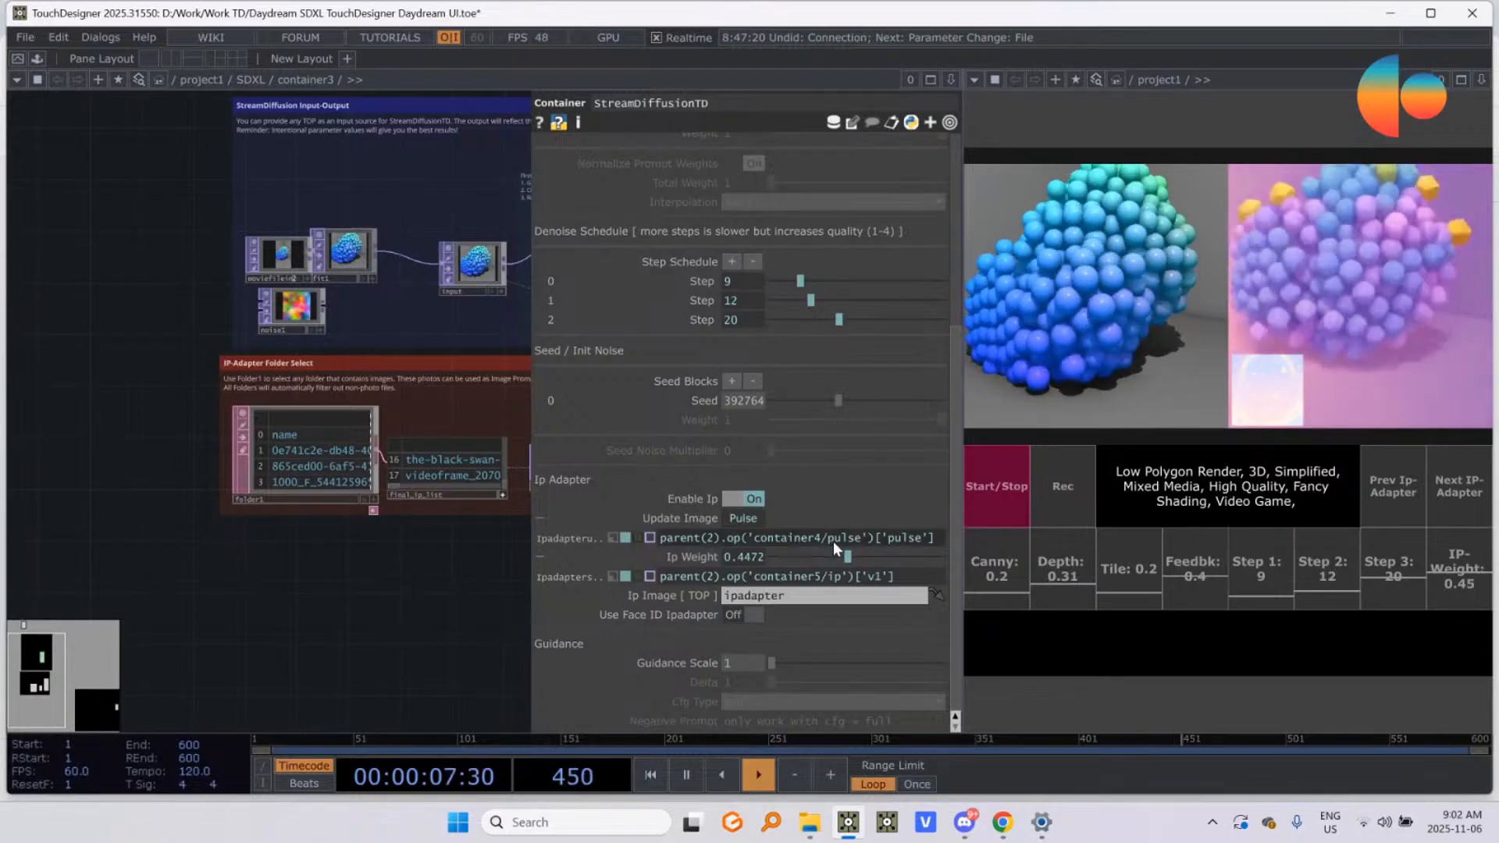
{"action": "scroll", "coordinate": [832, 541], "scroll_direction": "up", "scroll_amount": 3}
{"action": "scroll", "coordinate": [832, 542], "scroll_direction": "up", "scroll_amount": 1}
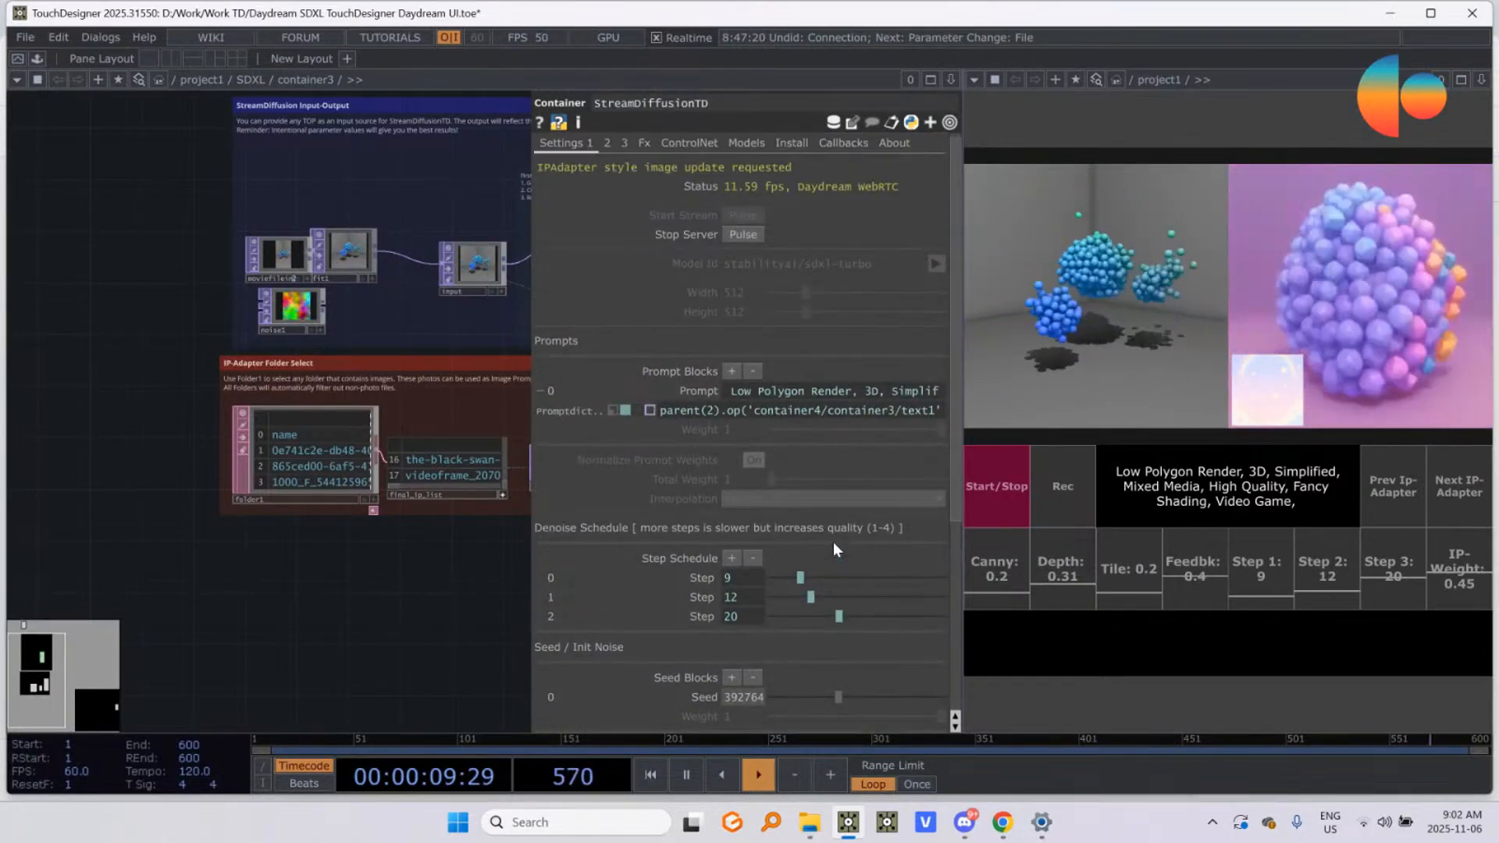
{"action": "scroll", "coordinate": [832, 542], "scroll_direction": "down", "scroll_amount": 3}
{"action": "scroll", "coordinate": [832, 542], "scroll_direction": "up", "scroll_amount": 3}
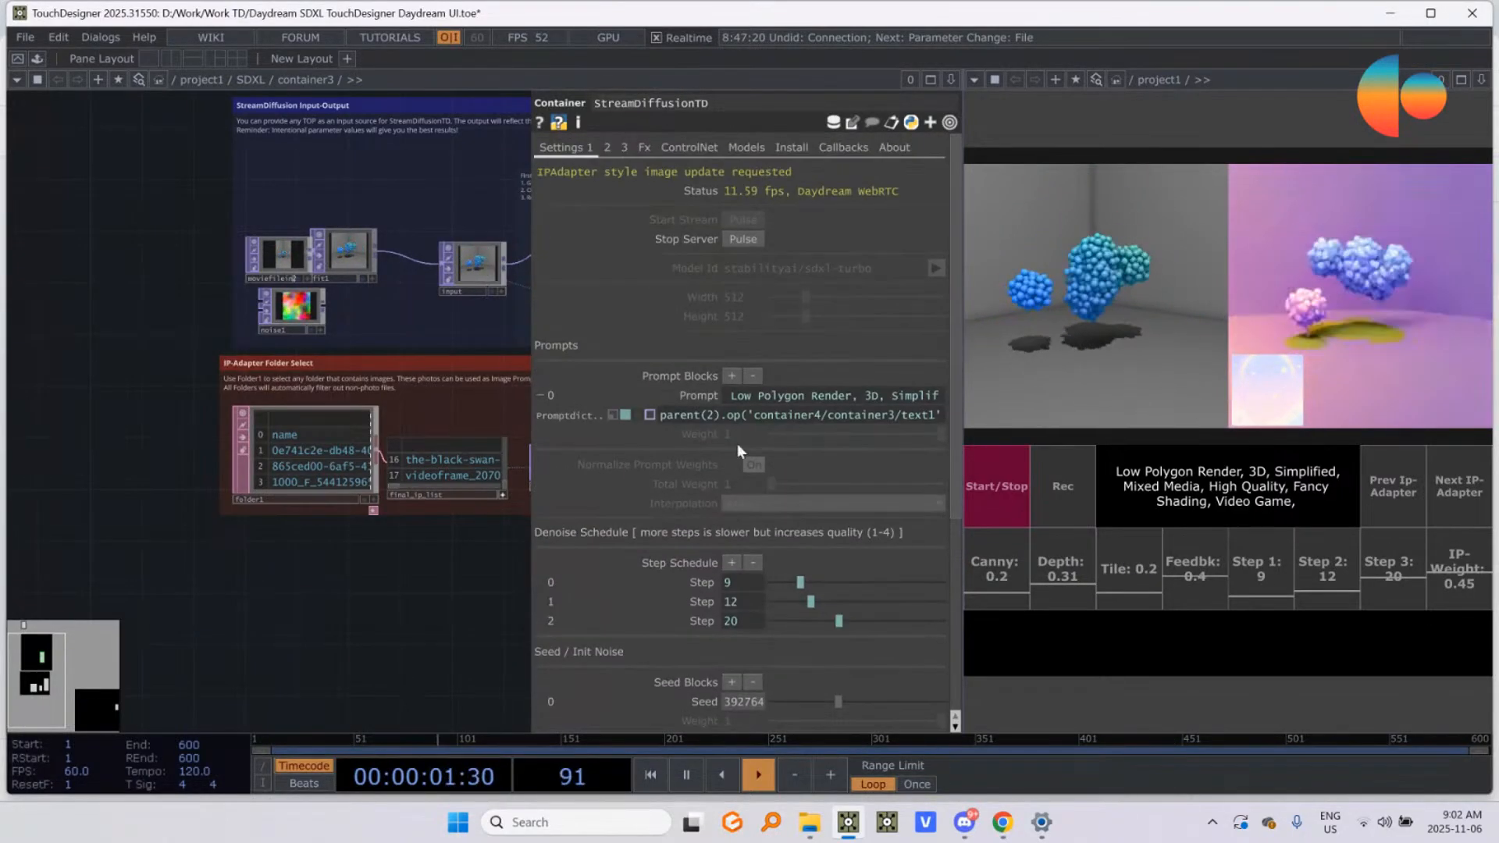
{"action": "left_click", "coordinate": [659, 150]}
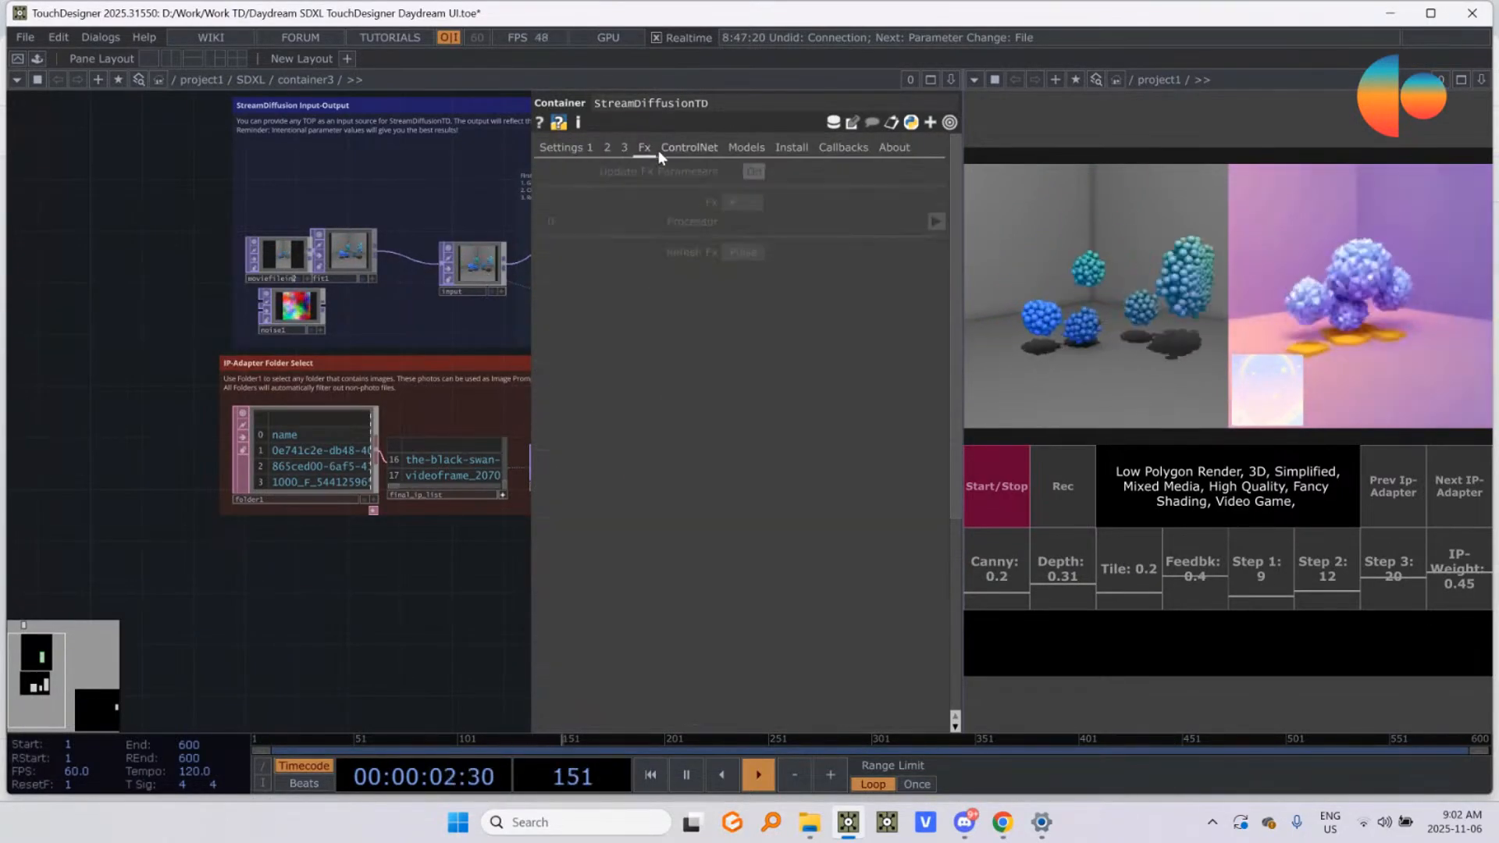
{"action": "left_click", "coordinate": [751, 149]}
{"action": "left_click", "coordinate": [789, 150]}
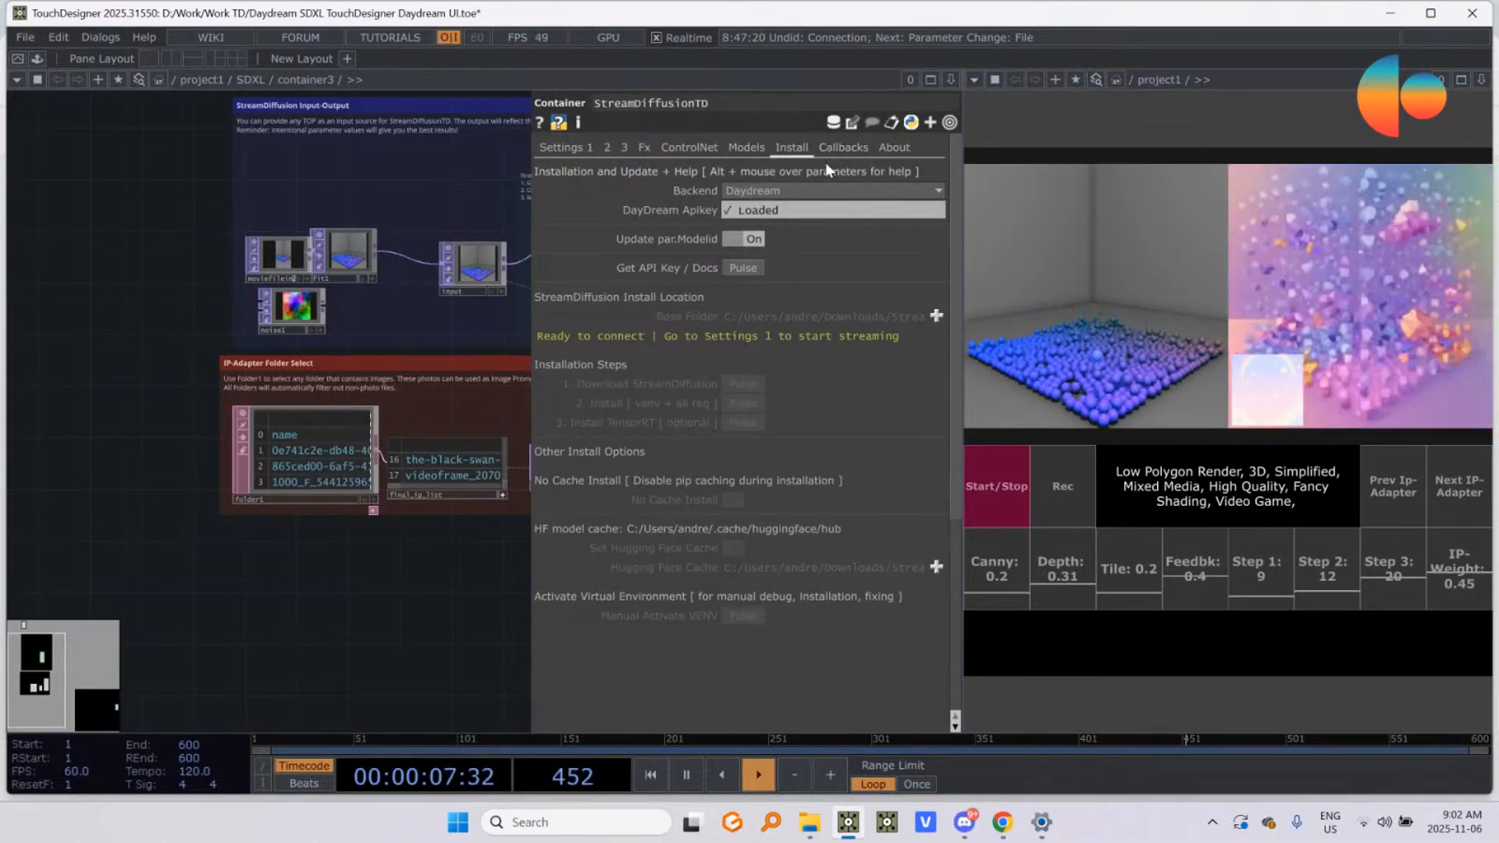
{"action": "left_click", "coordinate": [826, 156]}
{"action": "left_click", "coordinate": [569, 156]}
{"action": "scroll", "coordinate": [816, 486], "scroll_direction": "down", "scroll_amount": 3}
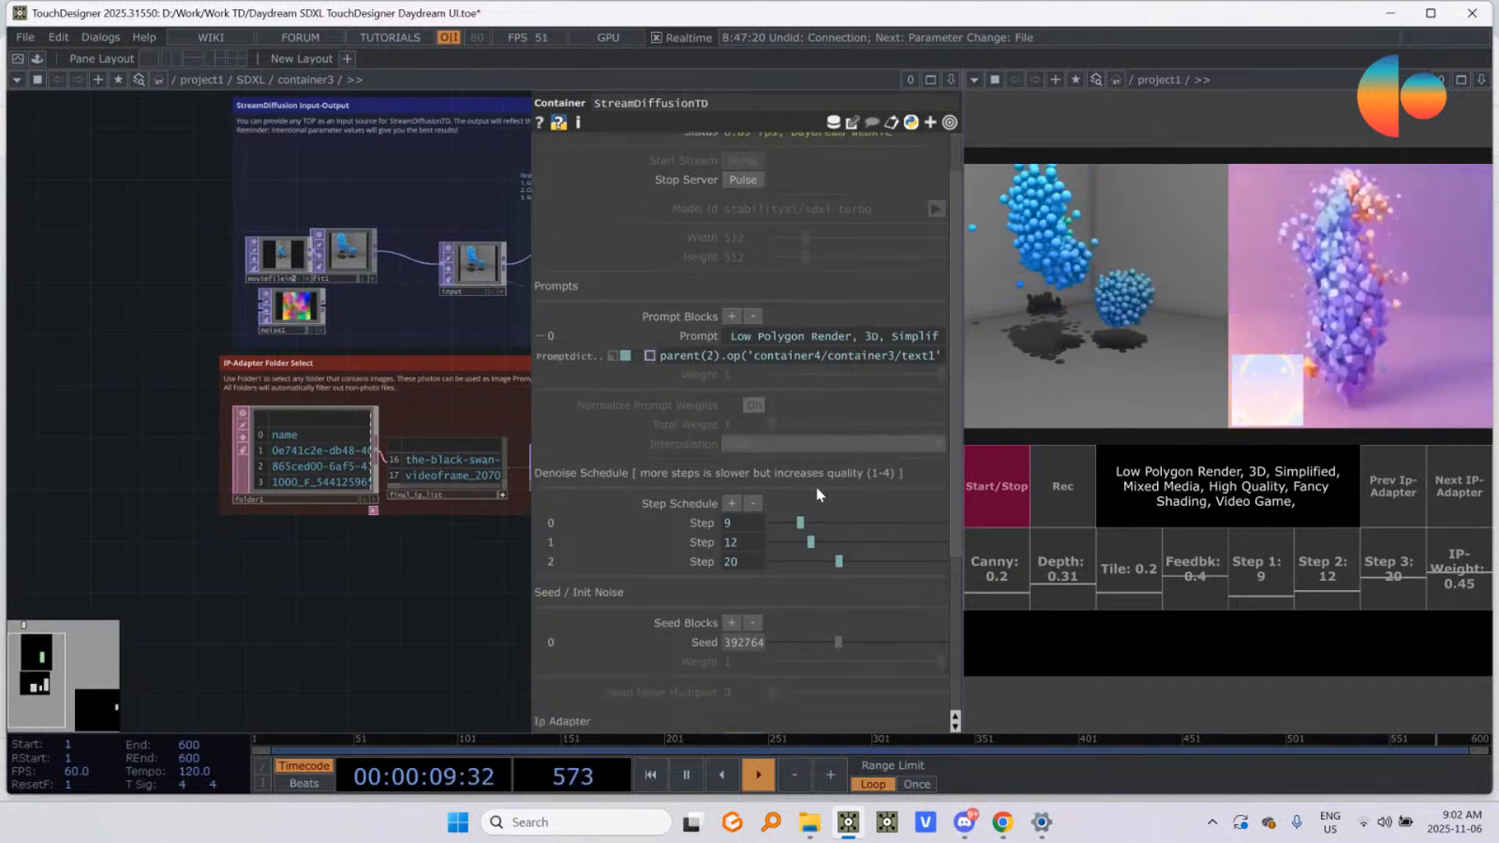
{"action": "scroll", "coordinate": [788, 490], "scroll_direction": "down", "scroll_amount": 4}
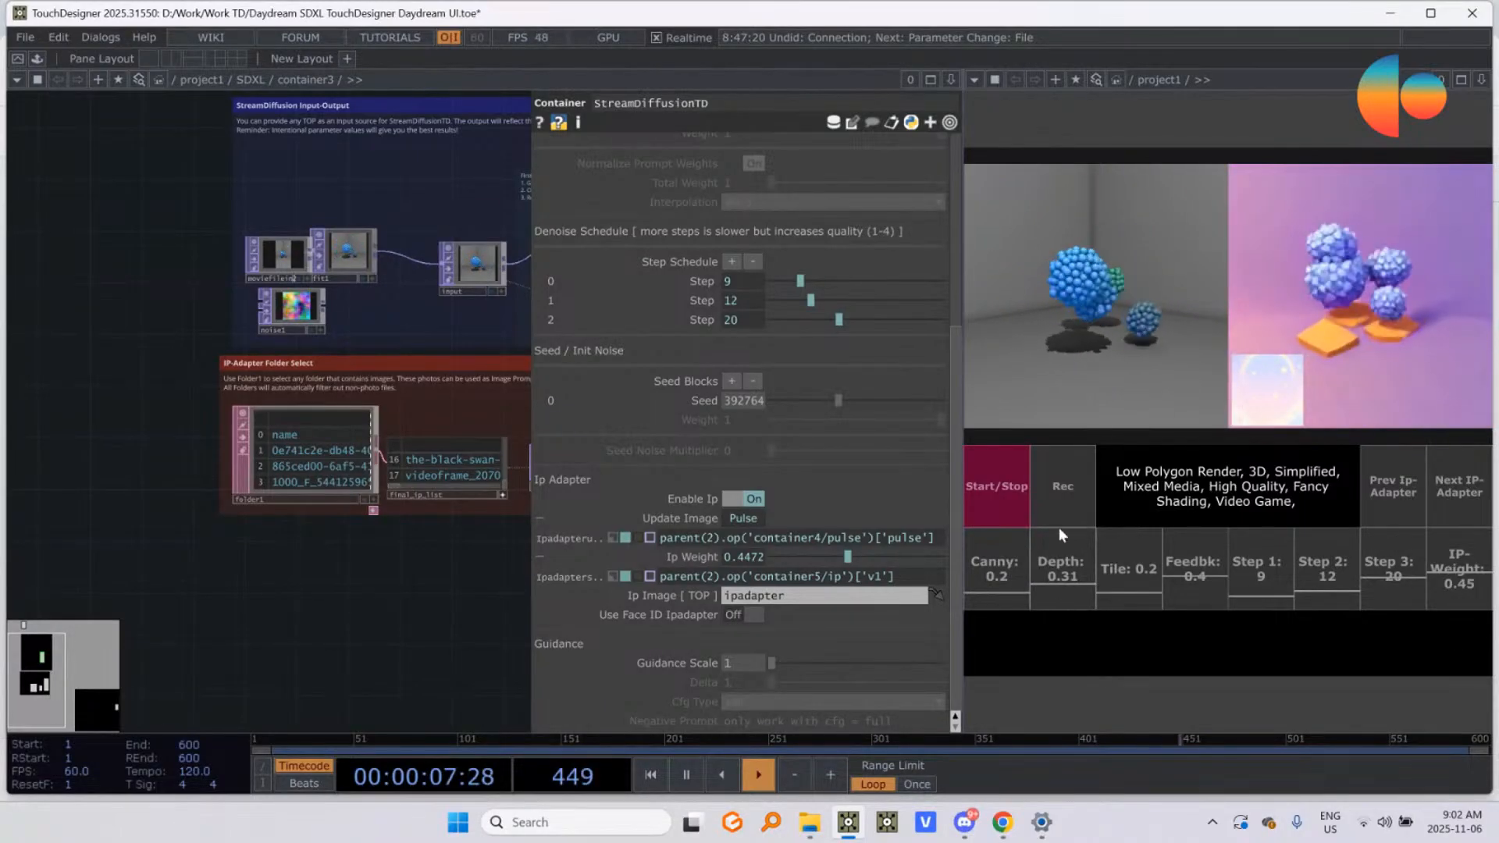
Step: Hide the node parameters and examine the StreamDiffusion Input-Output network around the StreamDiffusionTD node
{"action": "left_click_drag", "start_coordinate": [406, 618], "coordinate": [354, 625]}
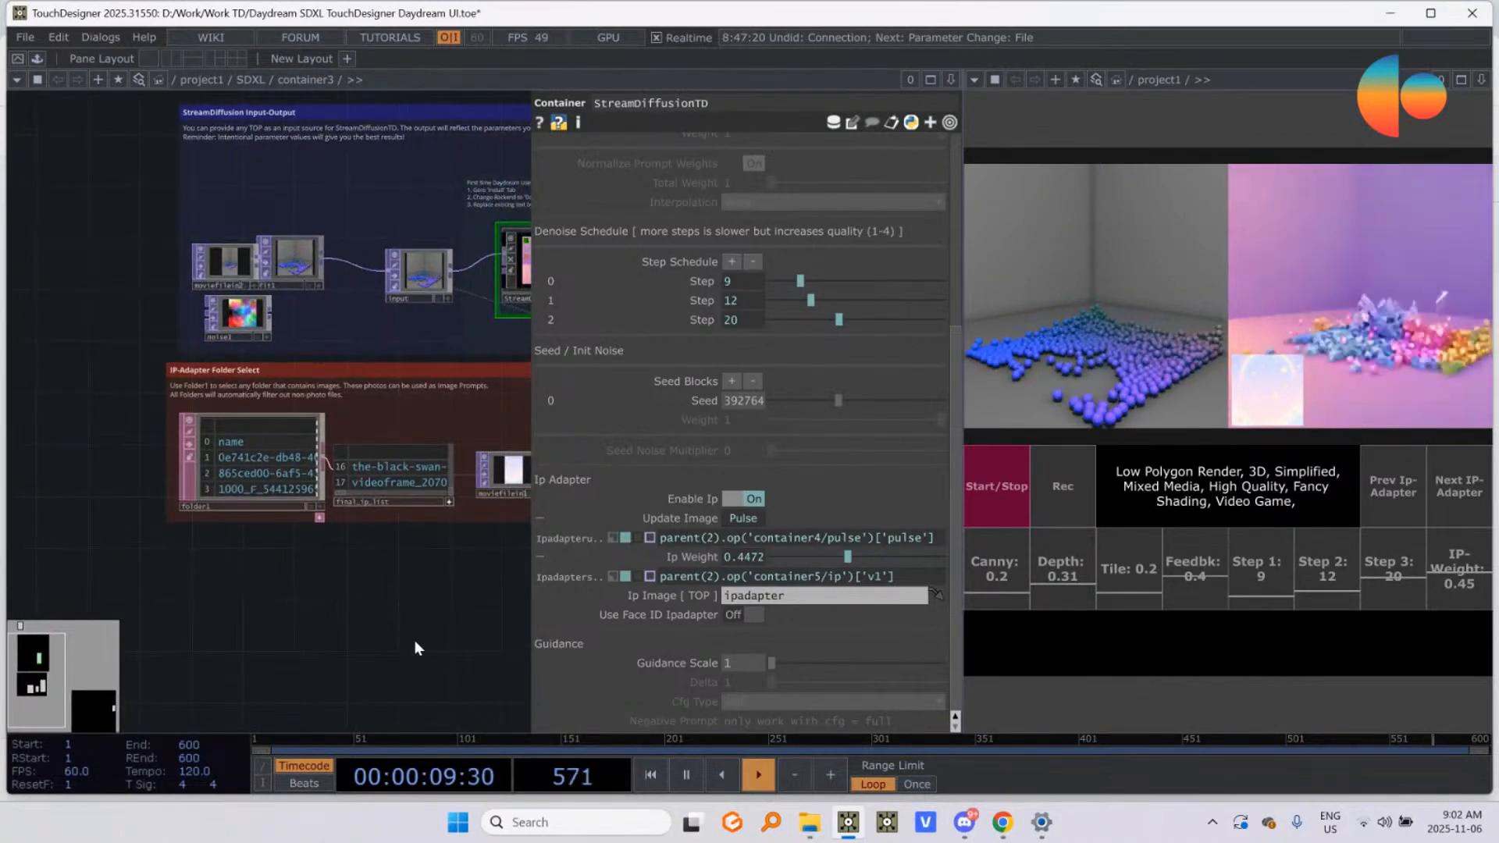
{"action": "key", "text": "p"}
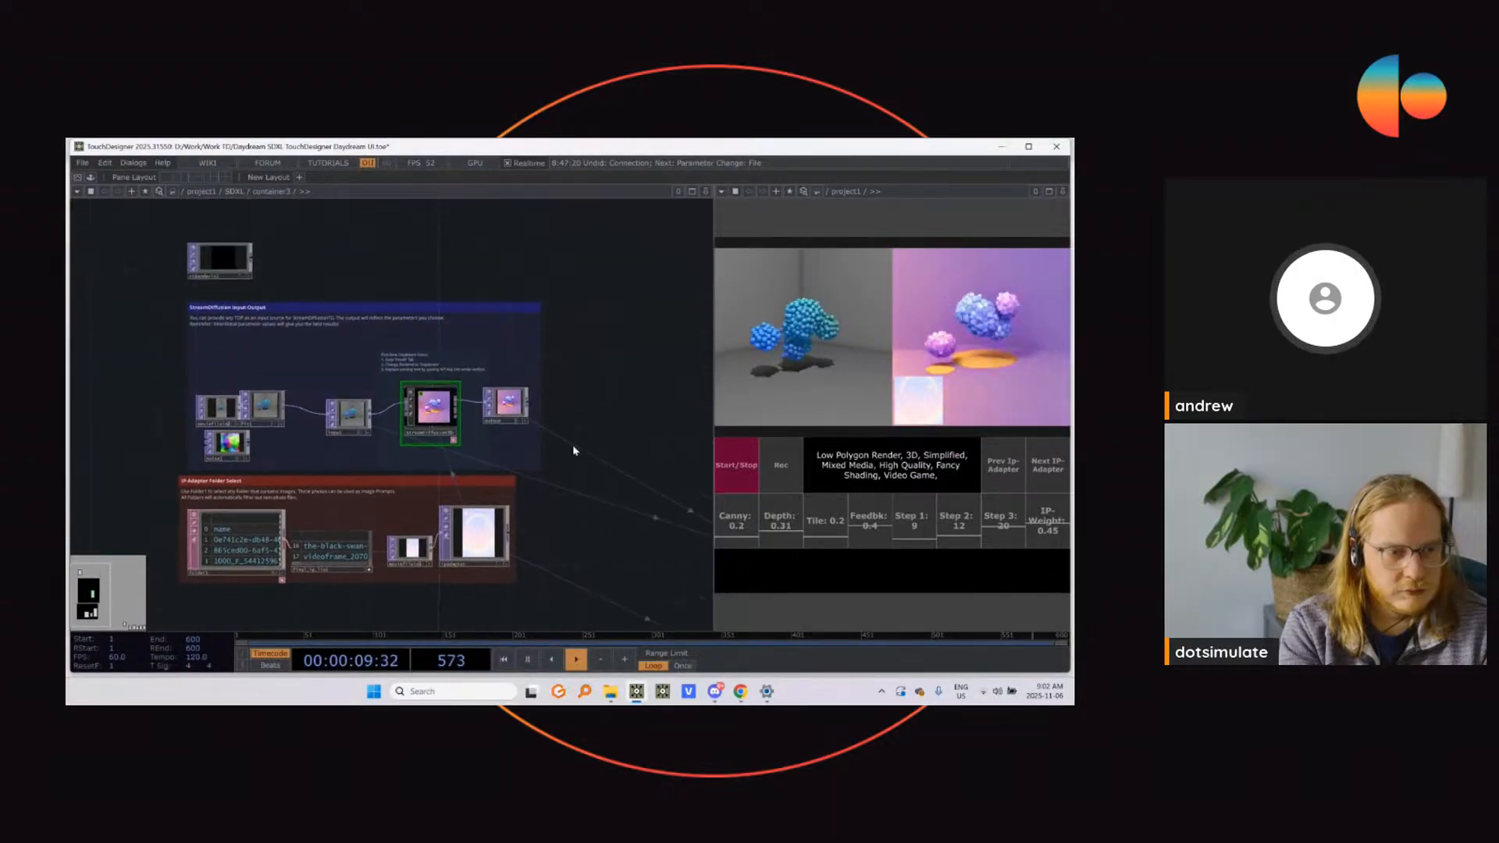
{"action": "scroll", "coordinate": [221, 344], "scroll_direction": "up", "scroll_amount": 5}
{"action": "left_click_drag", "start_coordinate": [230, 340], "coordinate": [239, 340]}
{"action": "left_click_drag", "start_coordinate": [185, 392], "coordinate": [202, 392]}
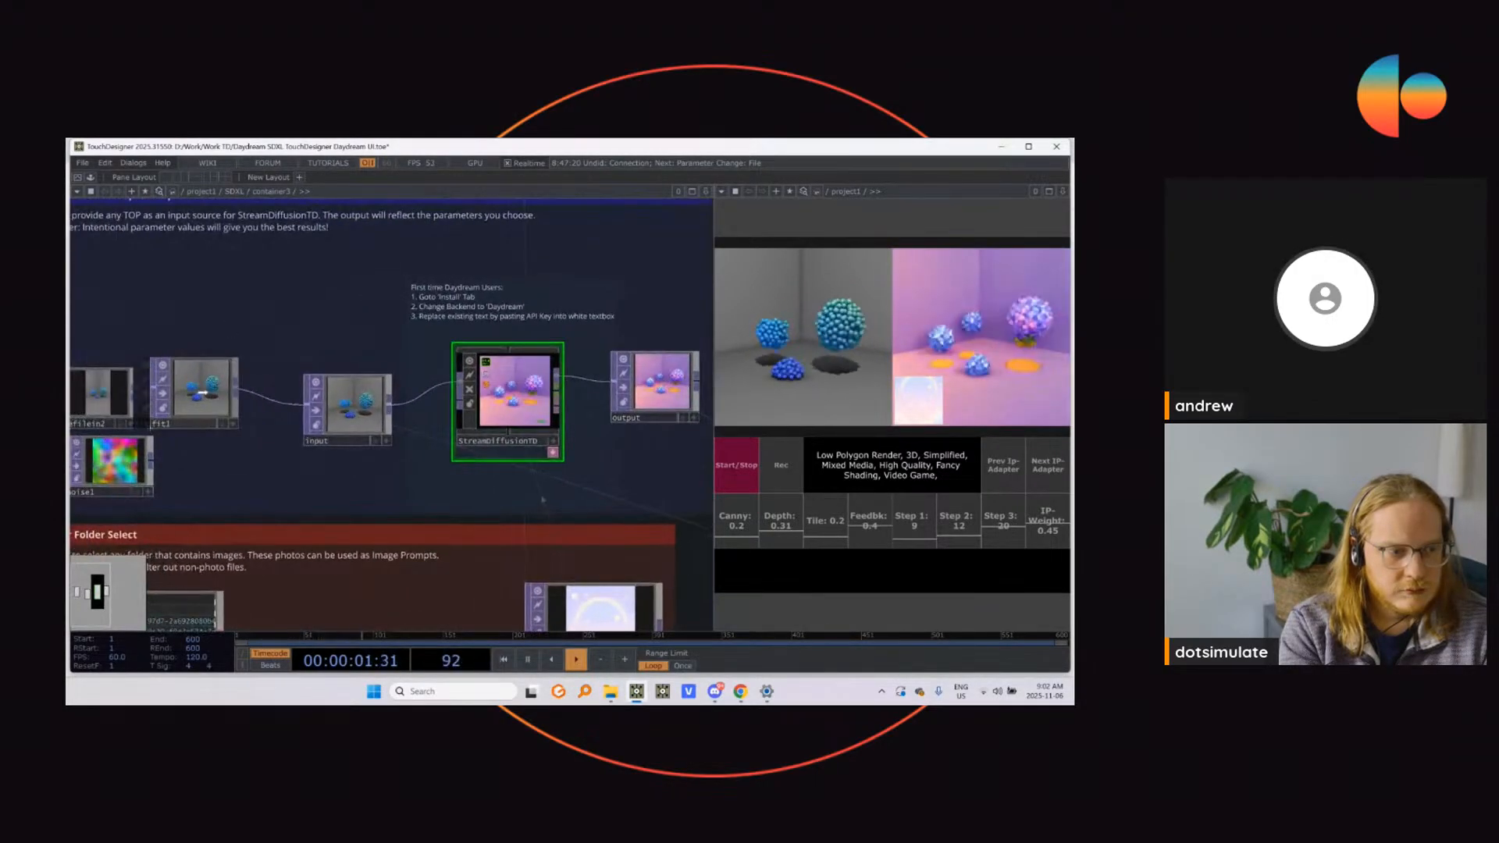
{"action": "left_click_drag", "start_coordinate": [276, 310], "coordinate": [322, 331]}
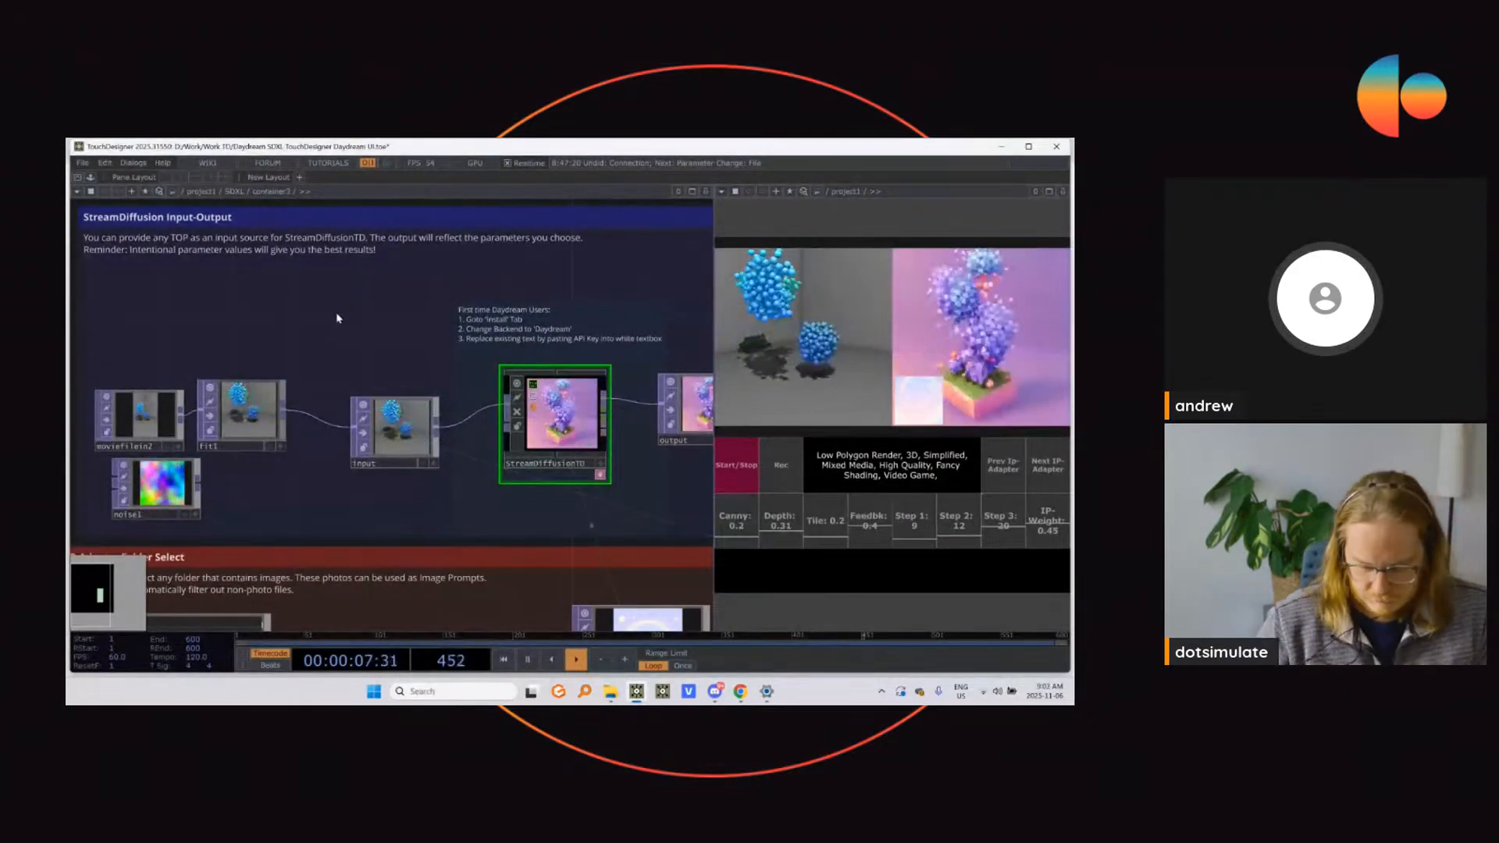
{"action": "scroll", "coordinate": [317, 324], "scroll_direction": "down", "scroll_amount": 3}
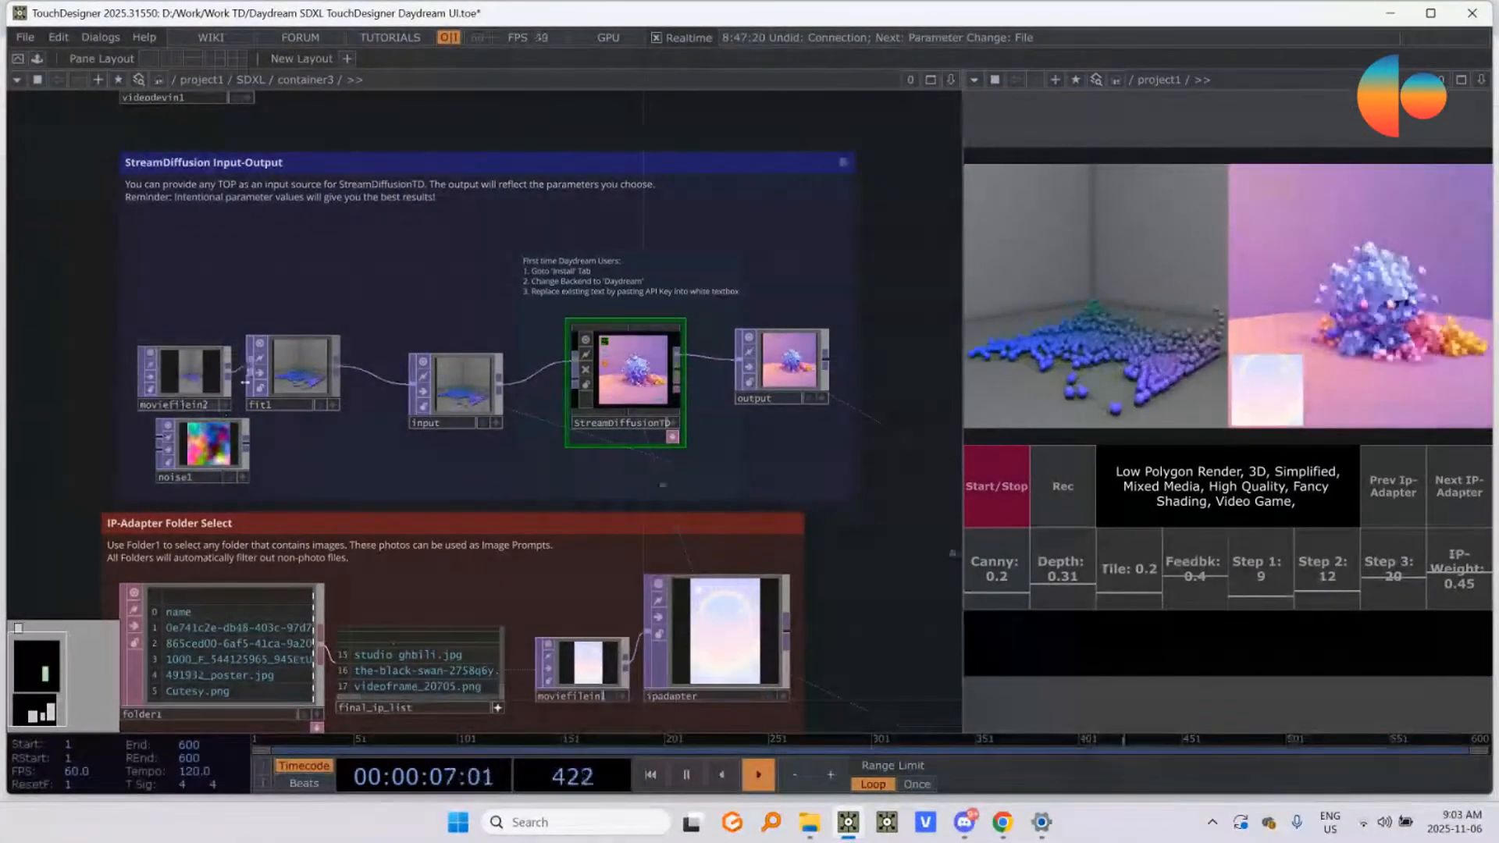
Step: Inspect the moviefilein2 source node and its neighbouring input nodes, and select the StreamDiffusionTD node again
{"action": "left_click", "coordinate": [191, 390]}
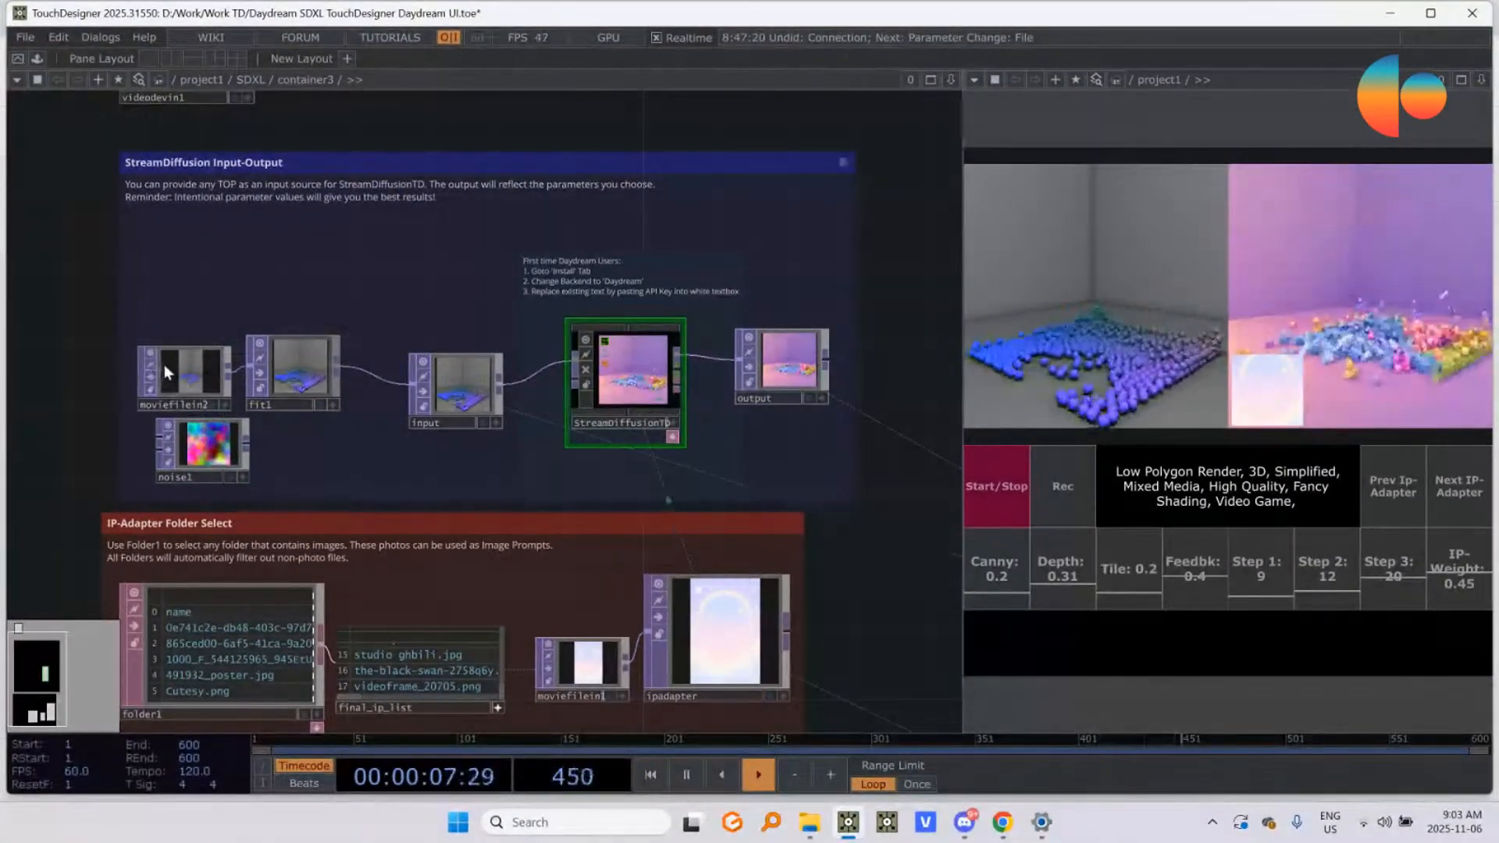
{"action": "scroll", "coordinate": [174, 399], "scroll_direction": "up", "scroll_amount": 5}
{"action": "scroll", "coordinate": [209, 381], "scroll_direction": "down", "scroll_amount": 7}
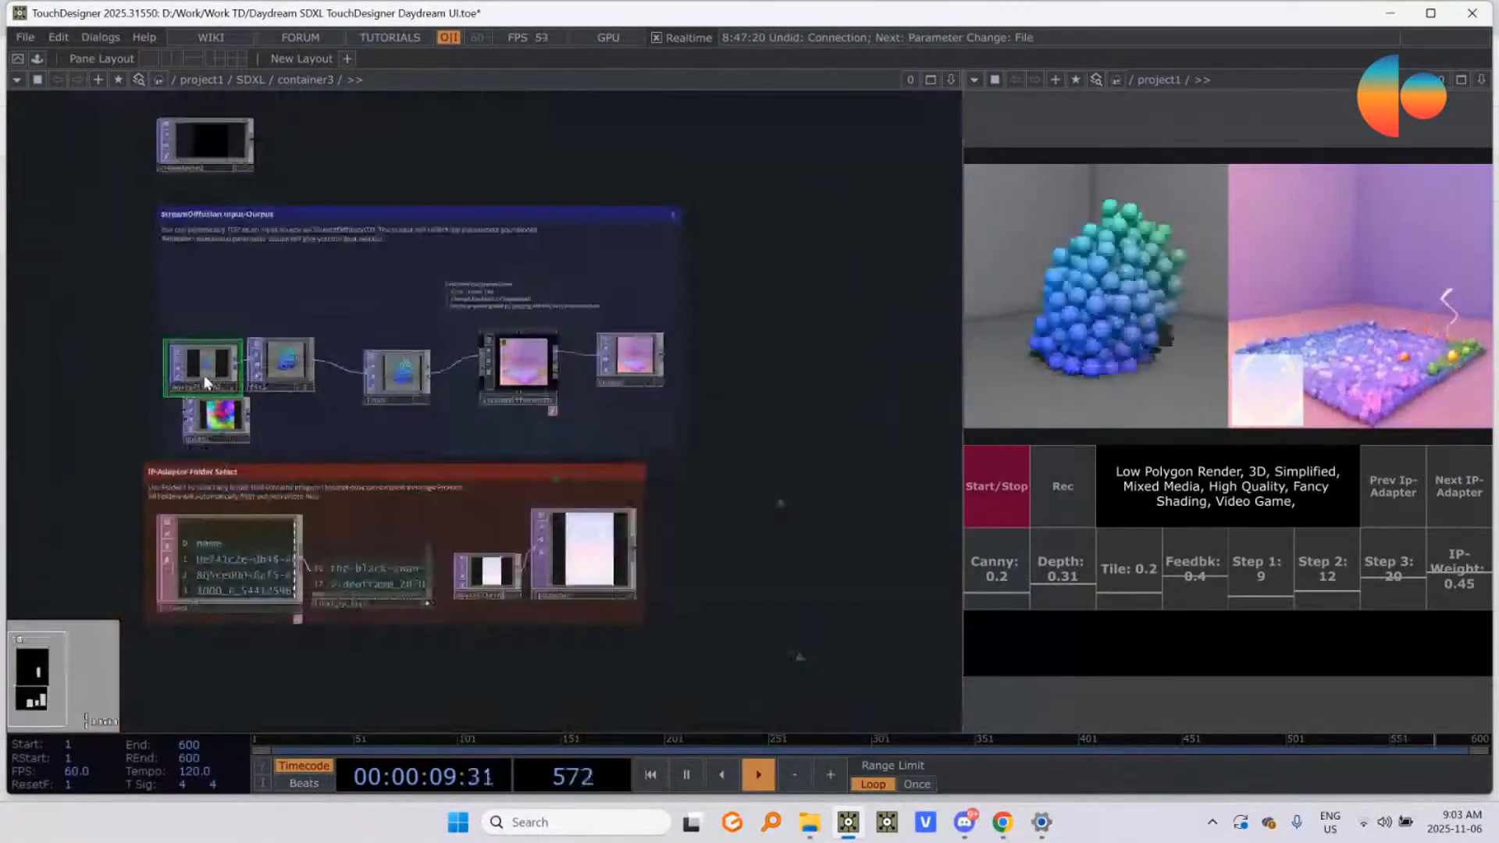
{"action": "scroll", "coordinate": [204, 379], "scroll_direction": "up", "scroll_amount": 4}
{"action": "scroll", "coordinate": [199, 298], "scroll_direction": "up", "scroll_amount": 1}
{"action": "left_click_drag", "start_coordinate": [298, 249], "coordinate": [484, 295]}
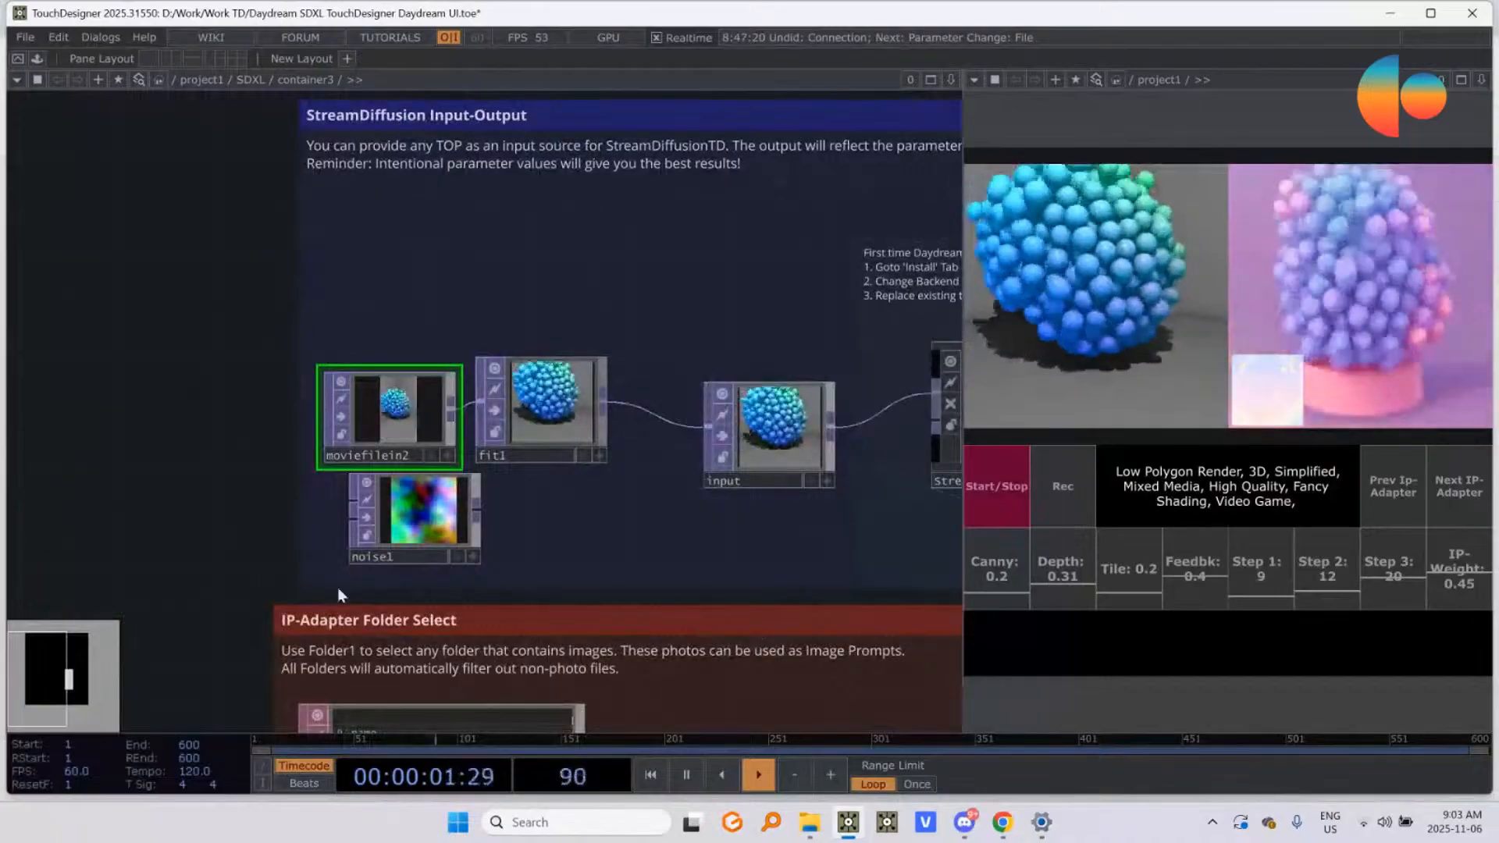
{"action": "scroll", "coordinate": [338, 595], "scroll_direction": "down", "scroll_amount": 4}
{"action": "left_click_drag", "start_coordinate": [555, 588], "coordinate": [696, 596]}
{"action": "scroll", "coordinate": [699, 598], "scroll_direction": "down", "scroll_amount": 2}
{"action": "left_click_drag", "start_coordinate": [719, 275], "coordinate": [483, 260]}
{"action": "left_click", "coordinate": [619, 513]}
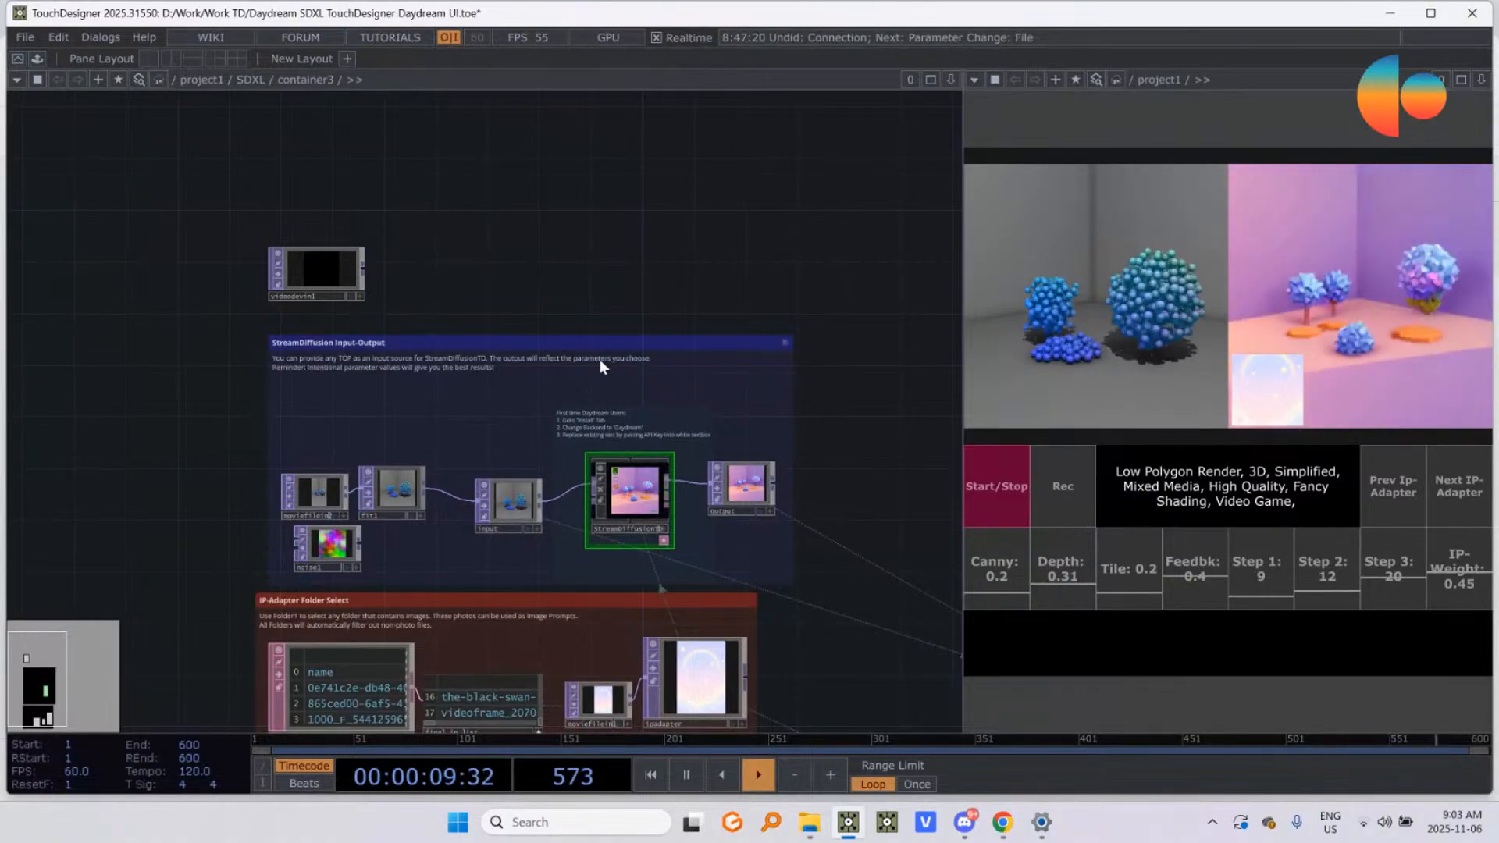
Step: Switch to the Daydream creator page in Chrome and browse its featured and published projects
{"action": "key", "text": "alt+Tab"}
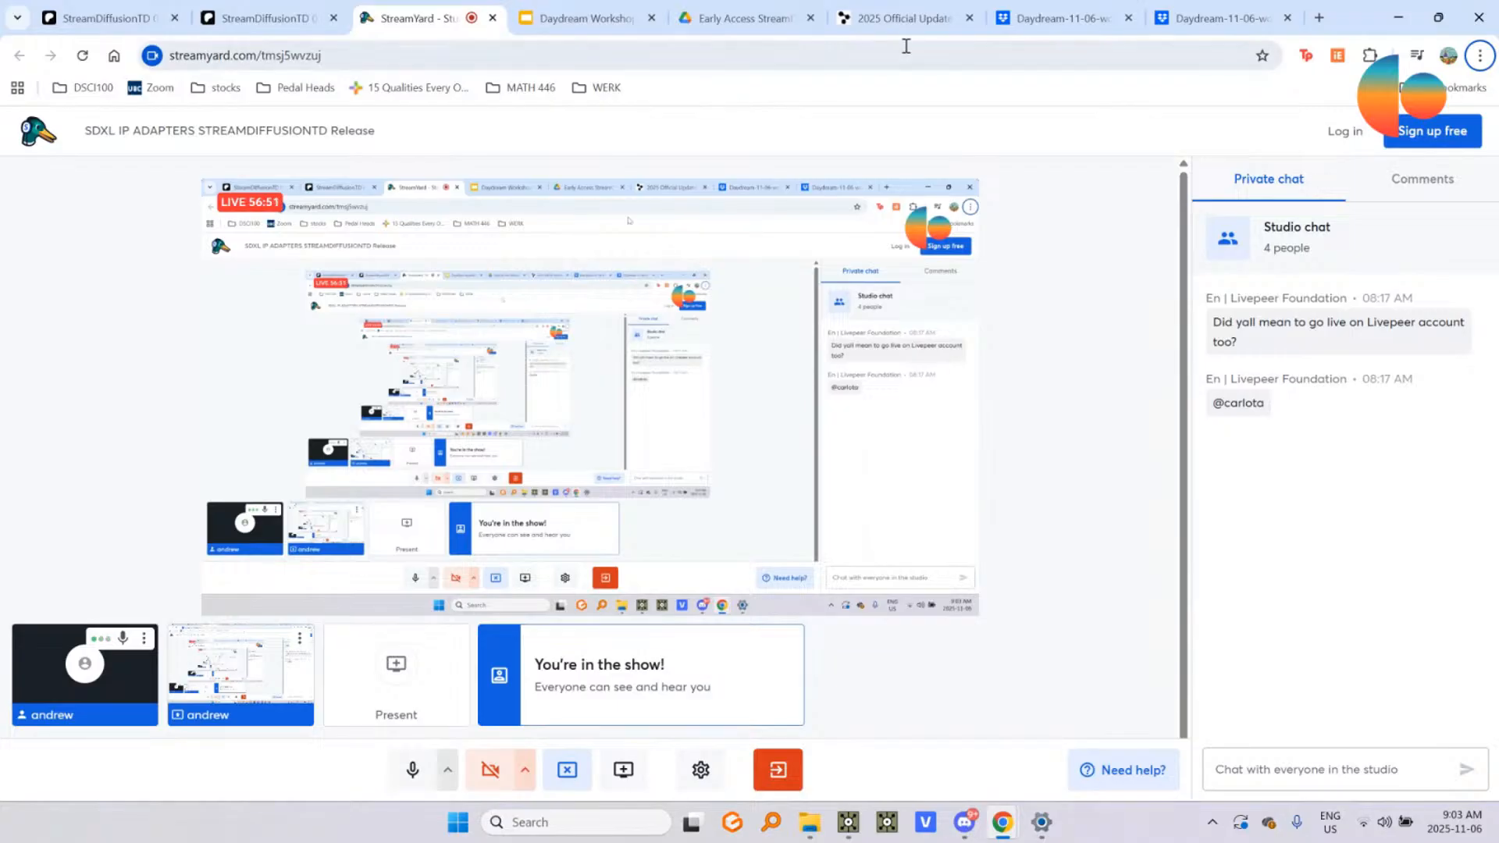
{"action": "key", "text": "alt+Tab"}
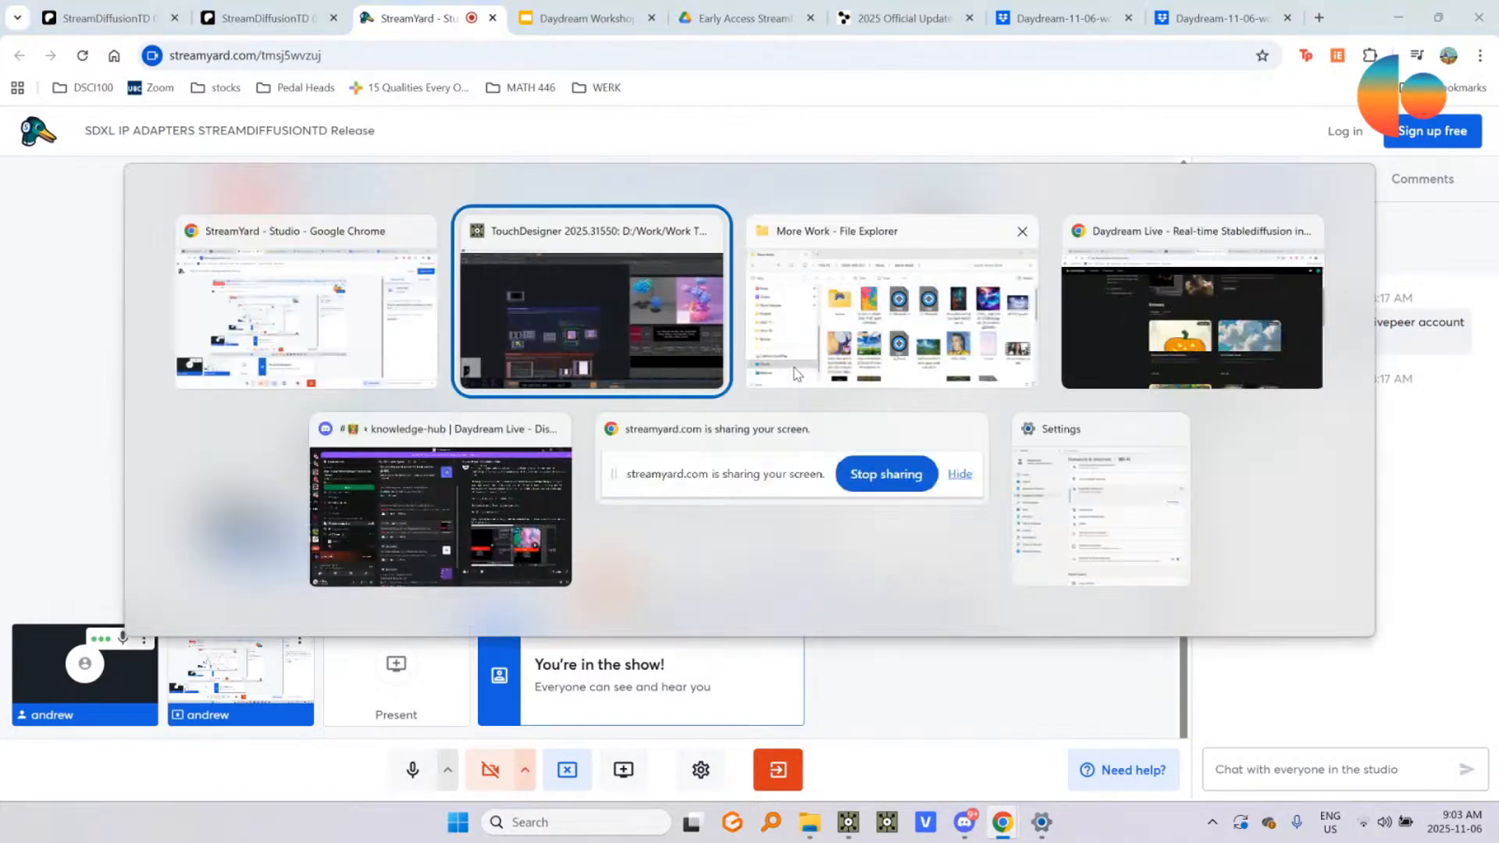
{"action": "left_click", "coordinate": [1215, 356]}
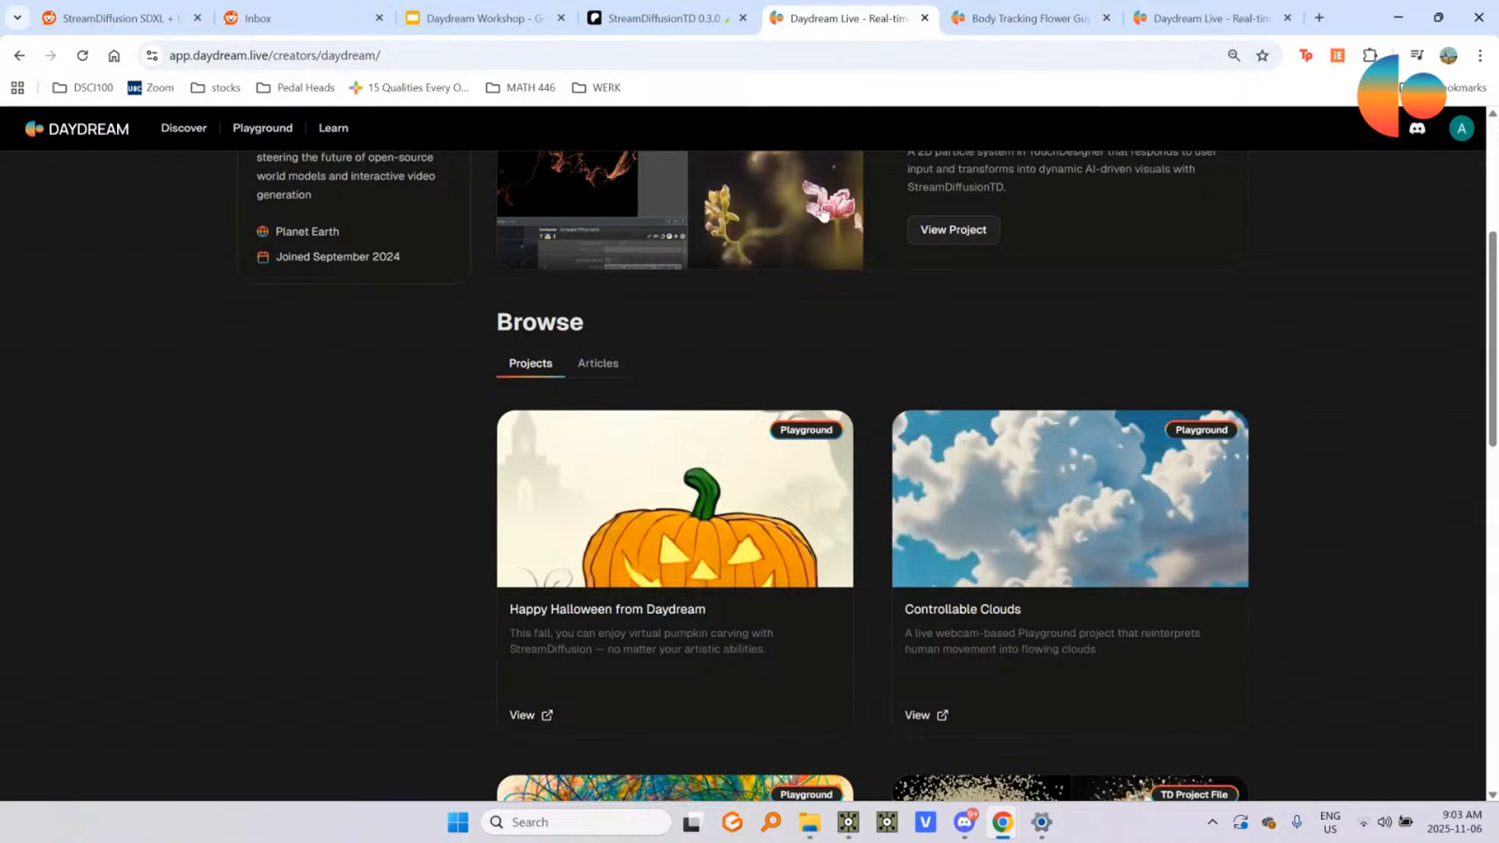
{"action": "scroll", "coordinate": [832, 264], "scroll_direction": "up", "scroll_amount": 5}
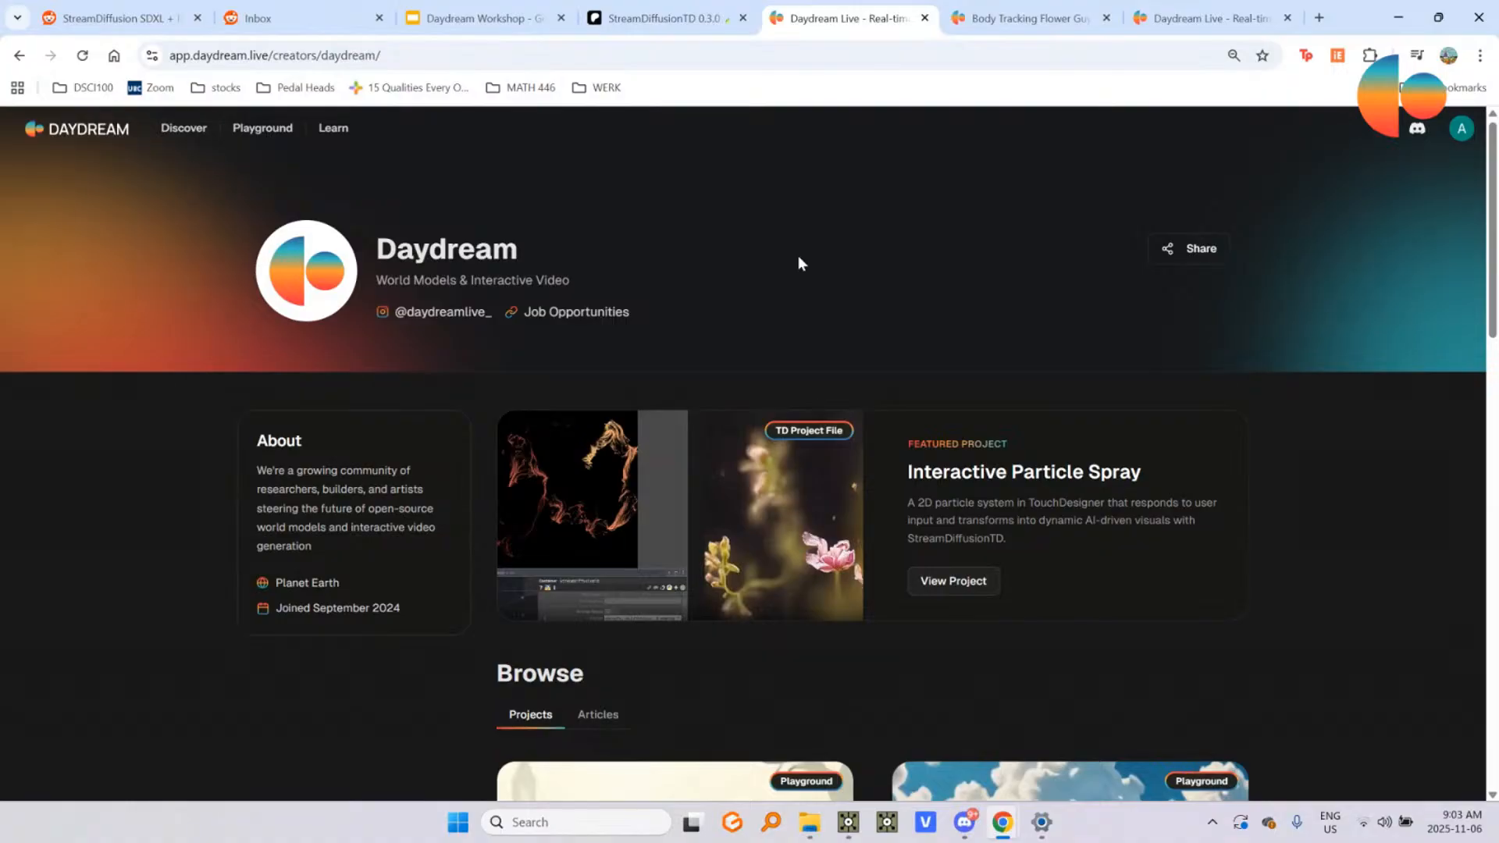
{"action": "scroll", "coordinate": [799, 274], "scroll_direction": "down", "scroll_amount": 2}
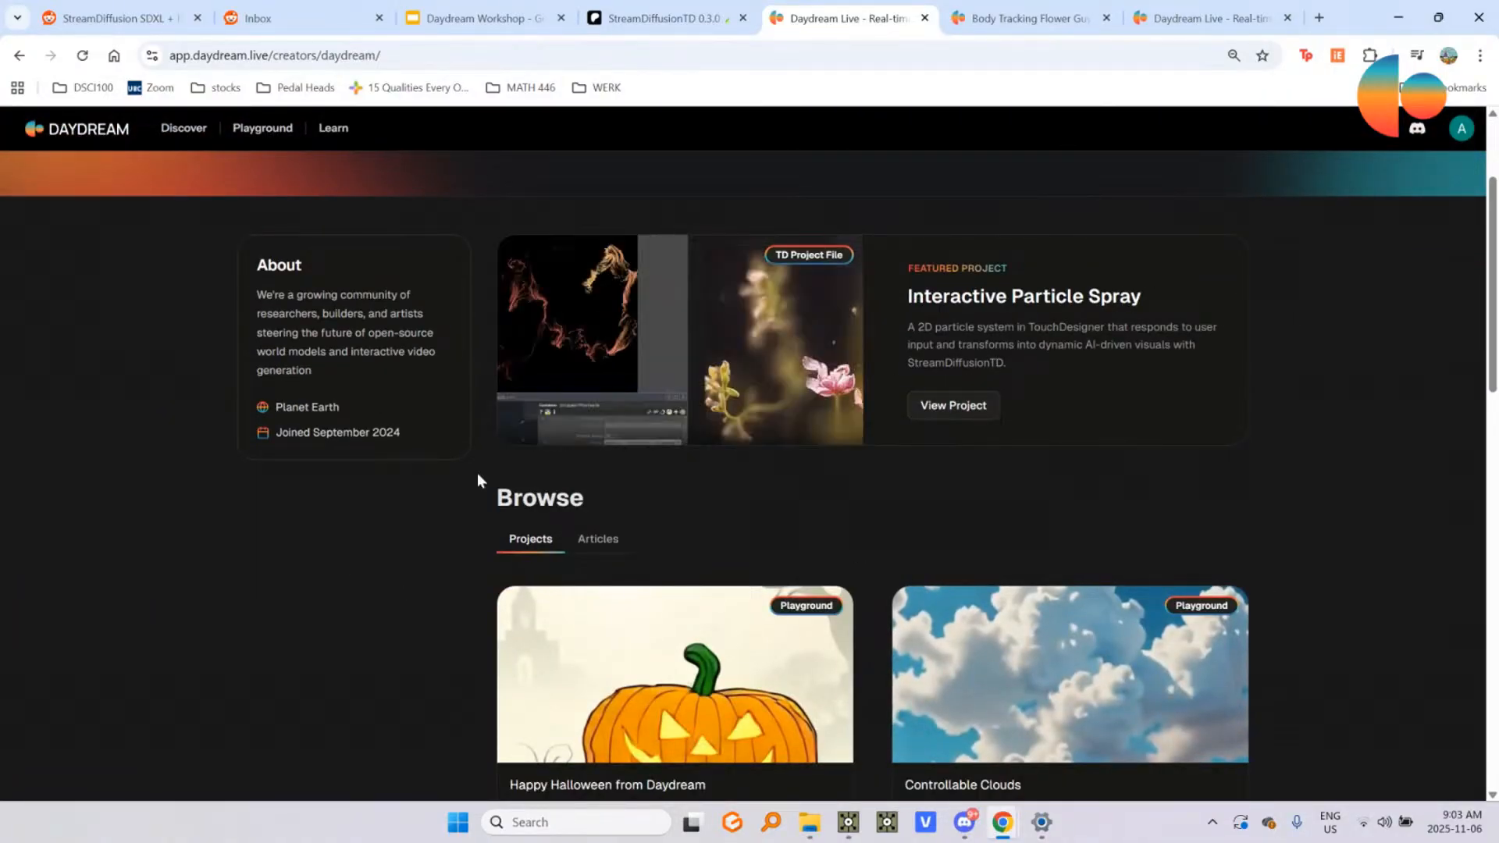
{"action": "scroll", "coordinate": [530, 484], "scroll_direction": "down", "scroll_amount": 5}
{"action": "scroll", "coordinate": [735, 511], "scroll_direction": "down", "scroll_amount": 2}
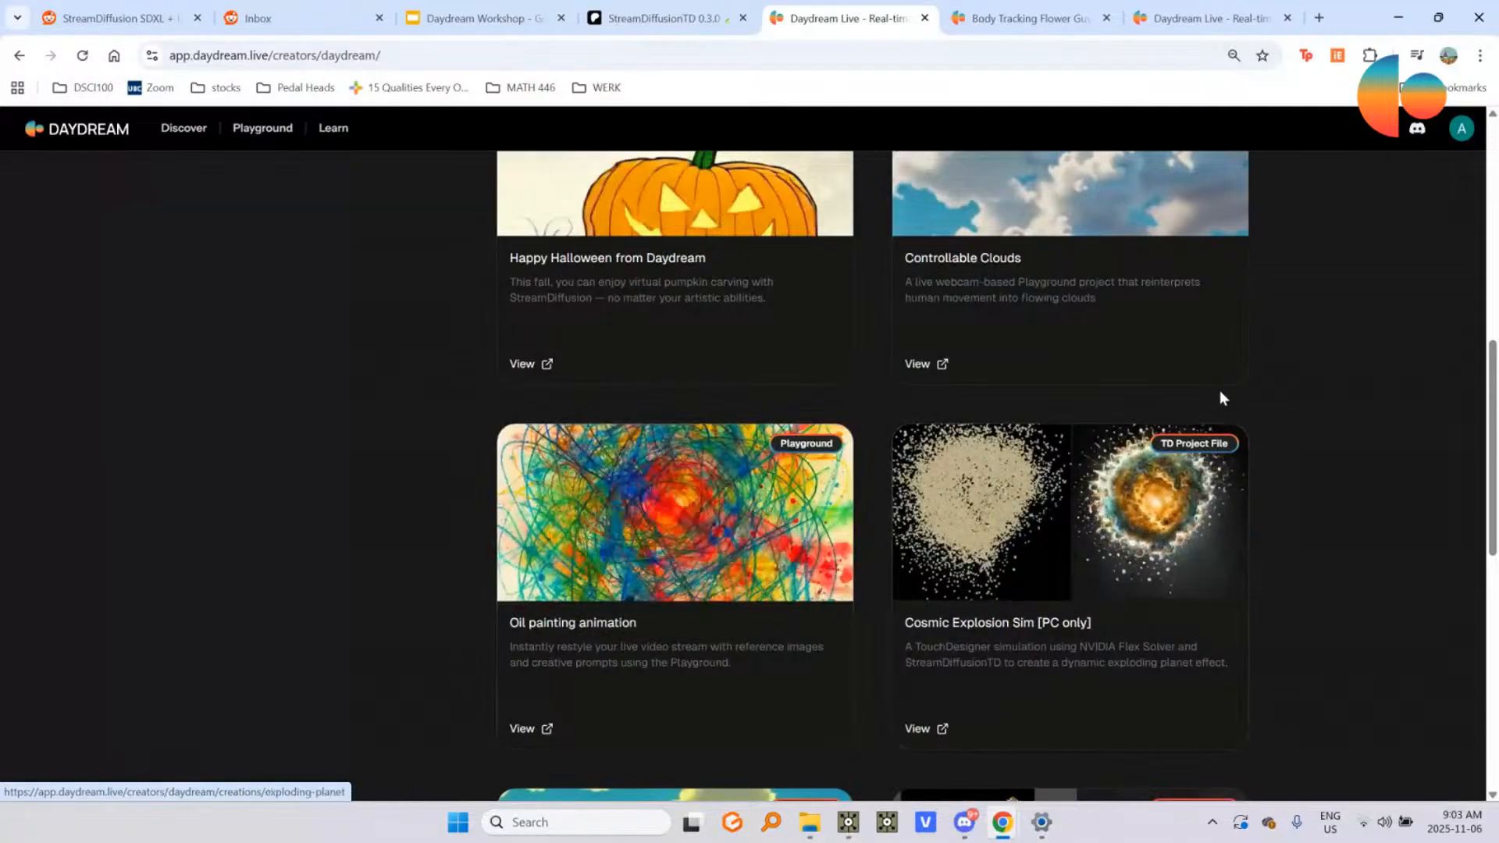
{"action": "scroll", "coordinate": [747, 242], "scroll_direction": "up", "scroll_amount": 6}
Step: View the Body Tracking Flower Guy project page and return to the TouchDesigner project
{"action": "left_click", "coordinate": [1007, 18]}
{"action": "left_click", "coordinate": [828, 19]}
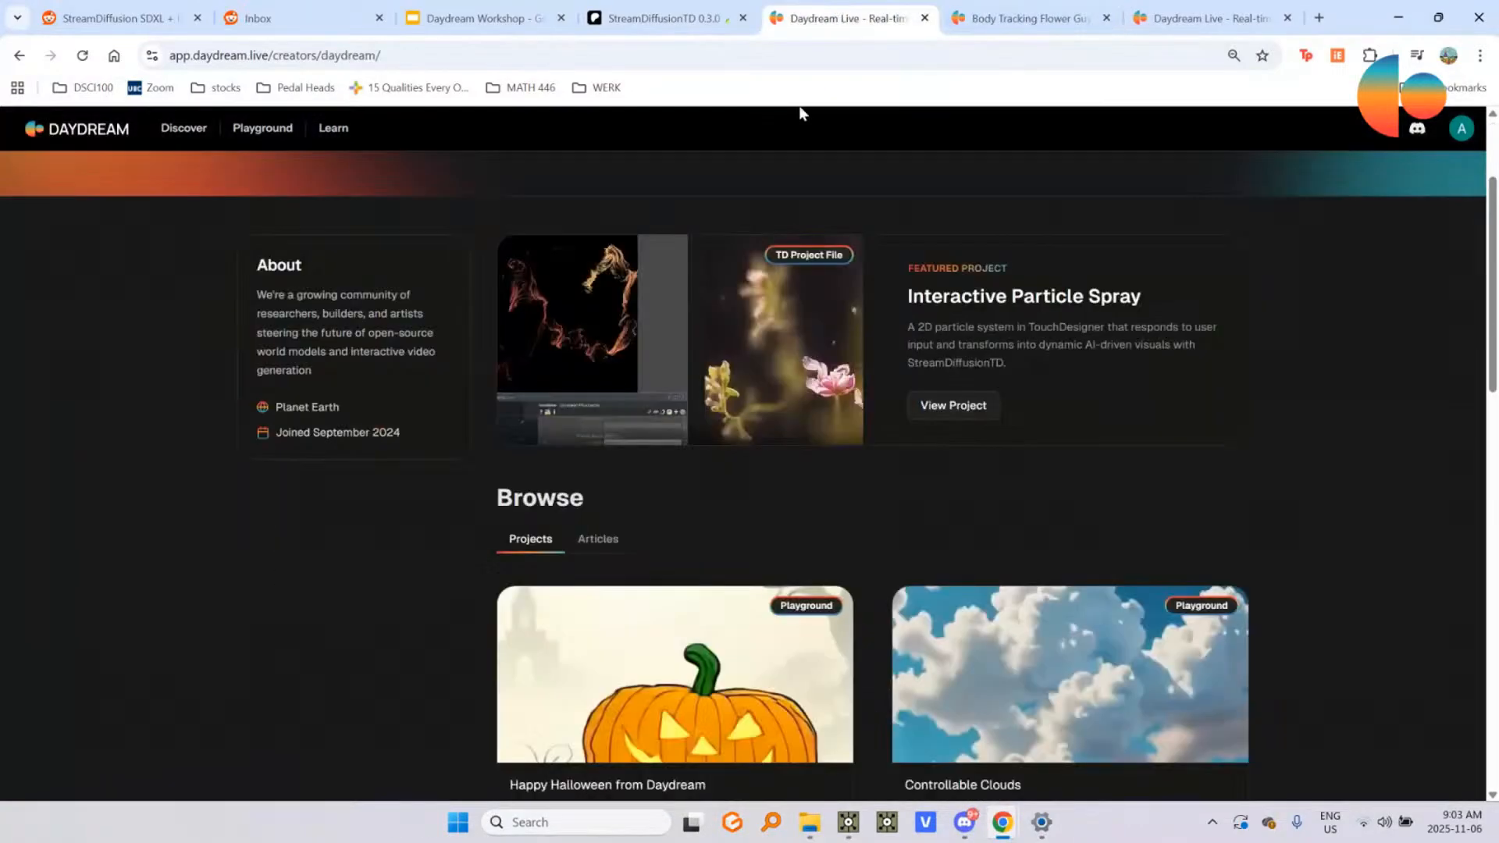
{"action": "left_click", "coordinate": [992, 17]}
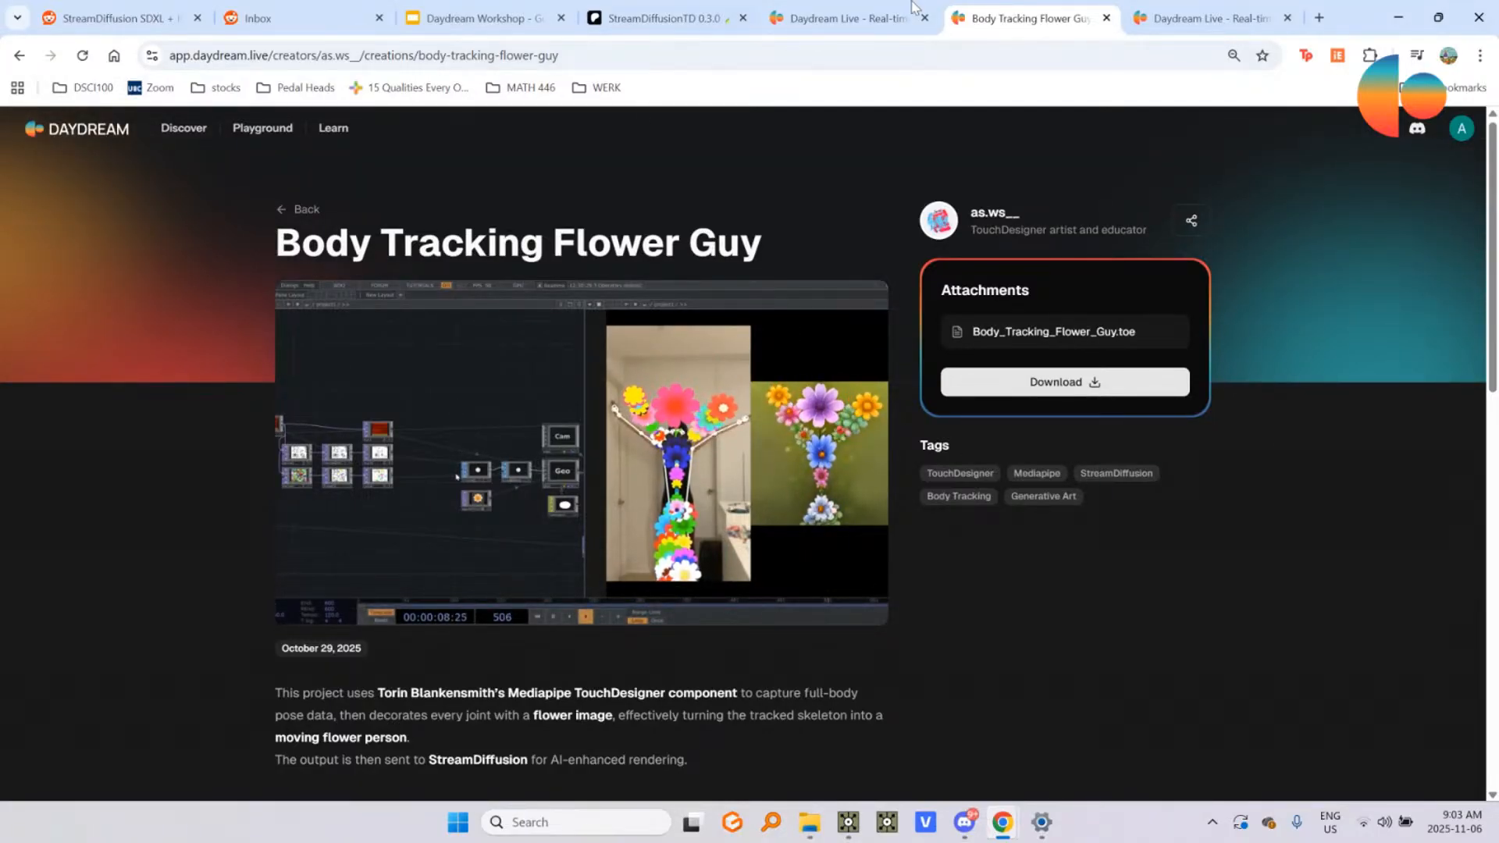
{"action": "key", "text": "alt+Tab"}
{"action": "key", "text": "alt+Tab"}
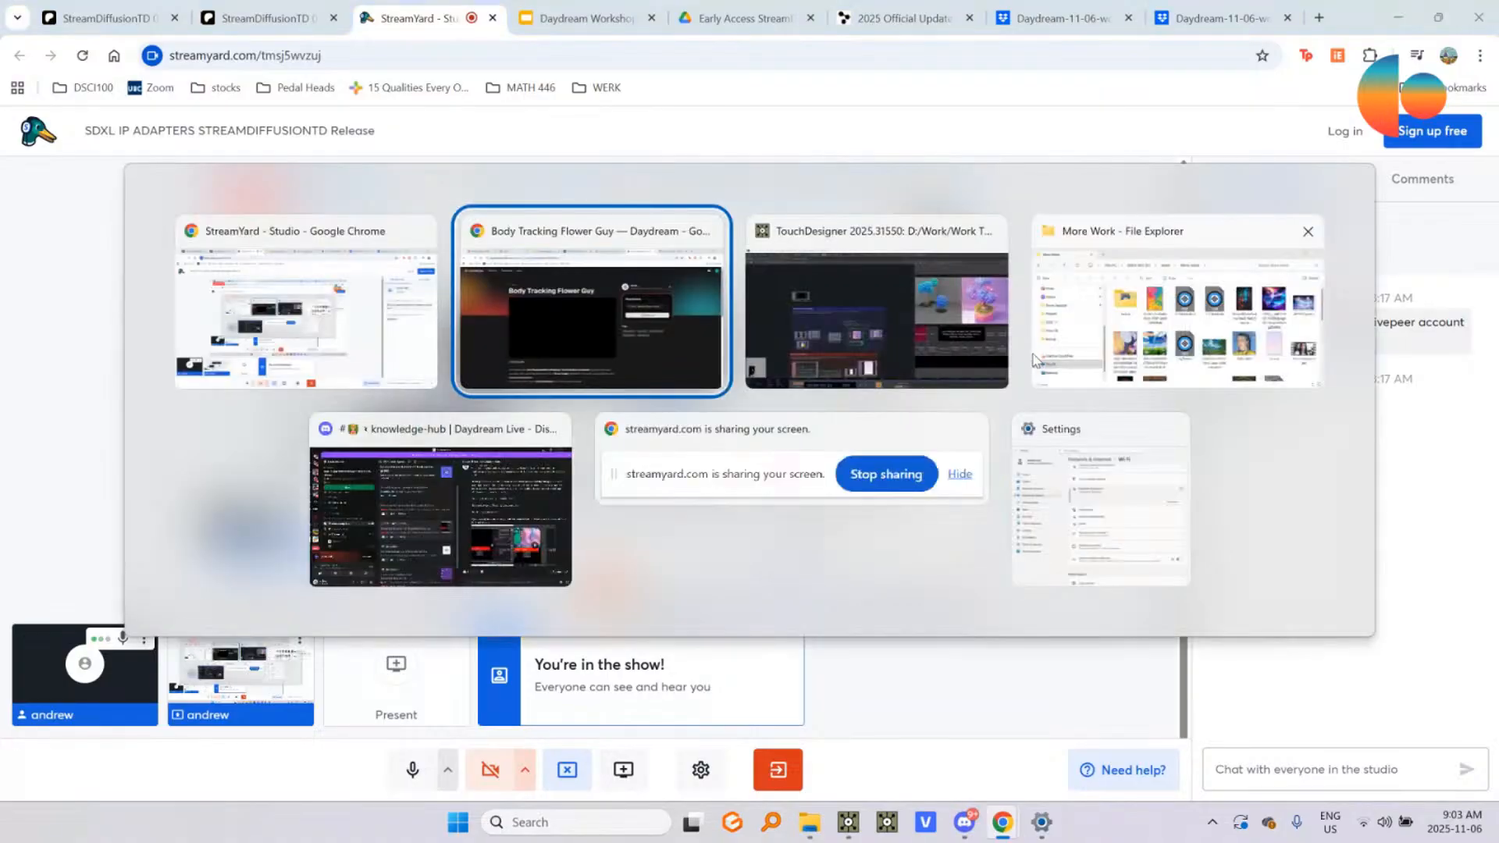
{"action": "key", "text": "alt+Tab"}
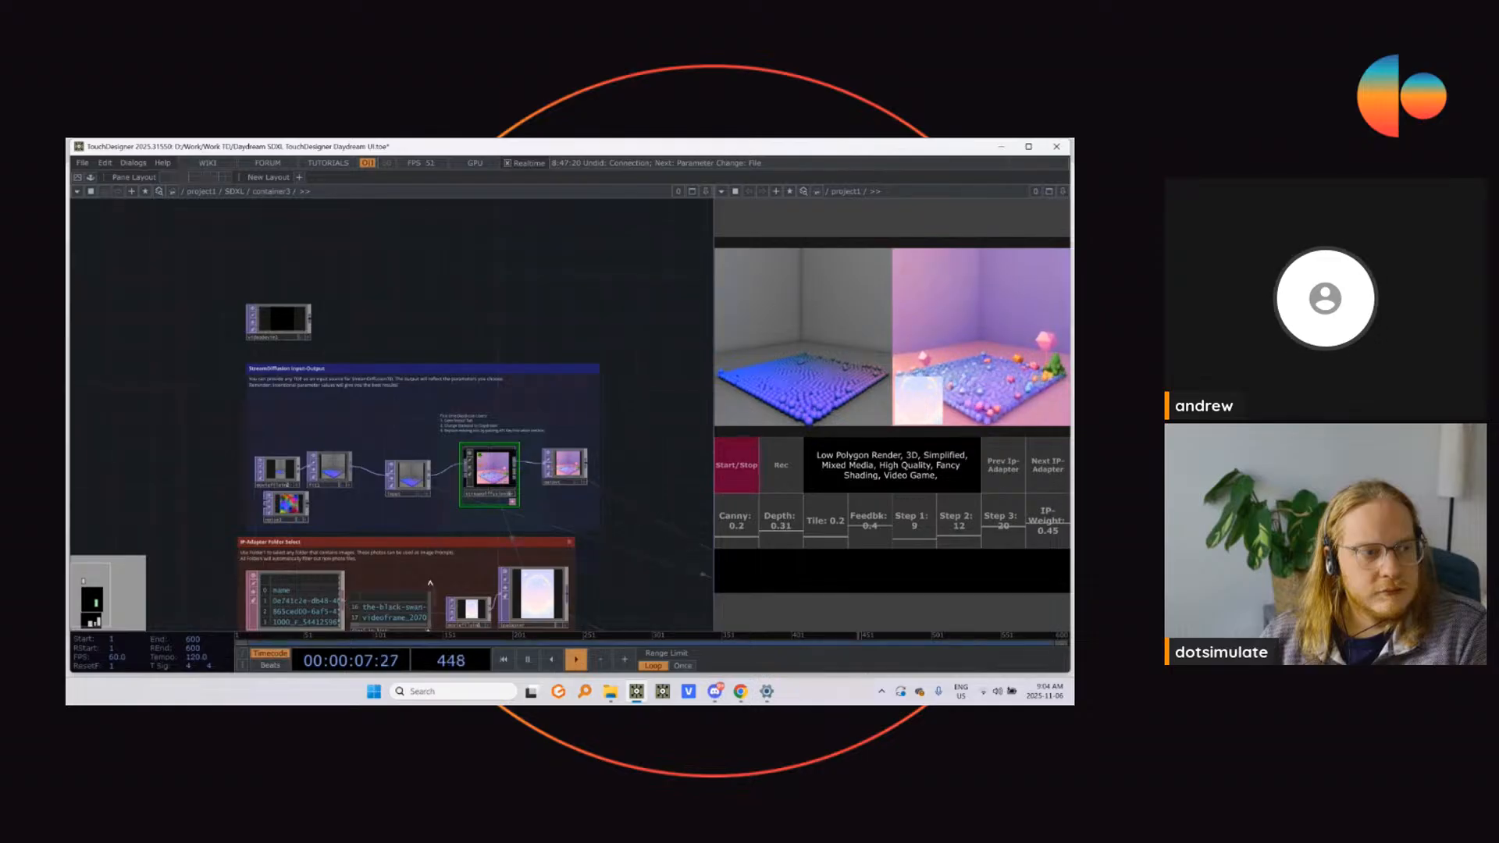
Step: Switch to the StreamYard studio in Chrome and turn the webcam on
{"action": "left_click", "coordinate": [714, 692]}
{"action": "key", "text": "alt+Tab"}
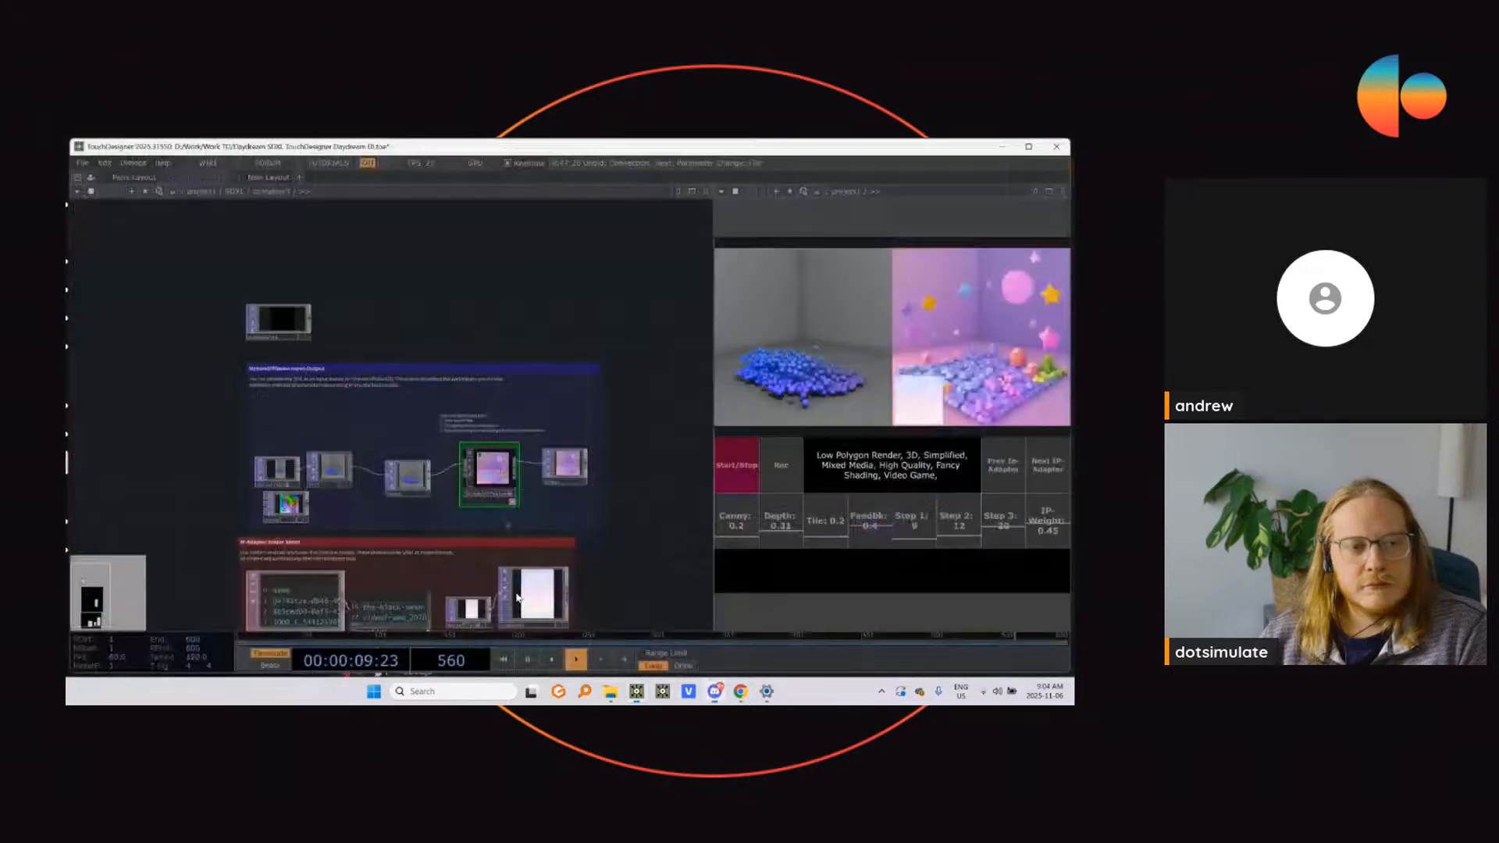
{"action": "key", "text": "alt+Tab"}
{"action": "key", "text": "alt+Tab"}
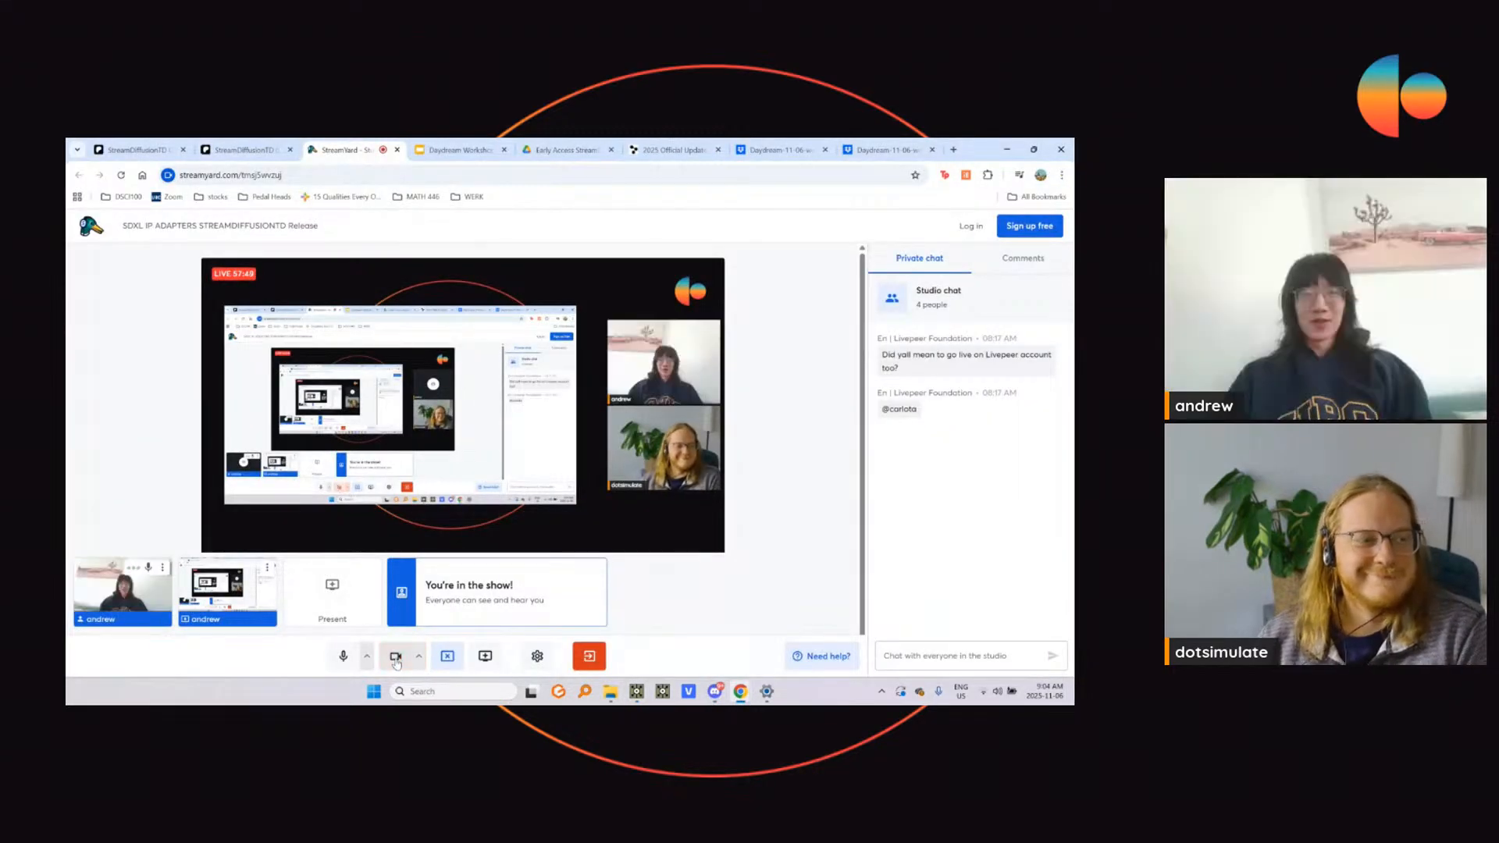
{"action": "left_click", "coordinate": [396, 655]}
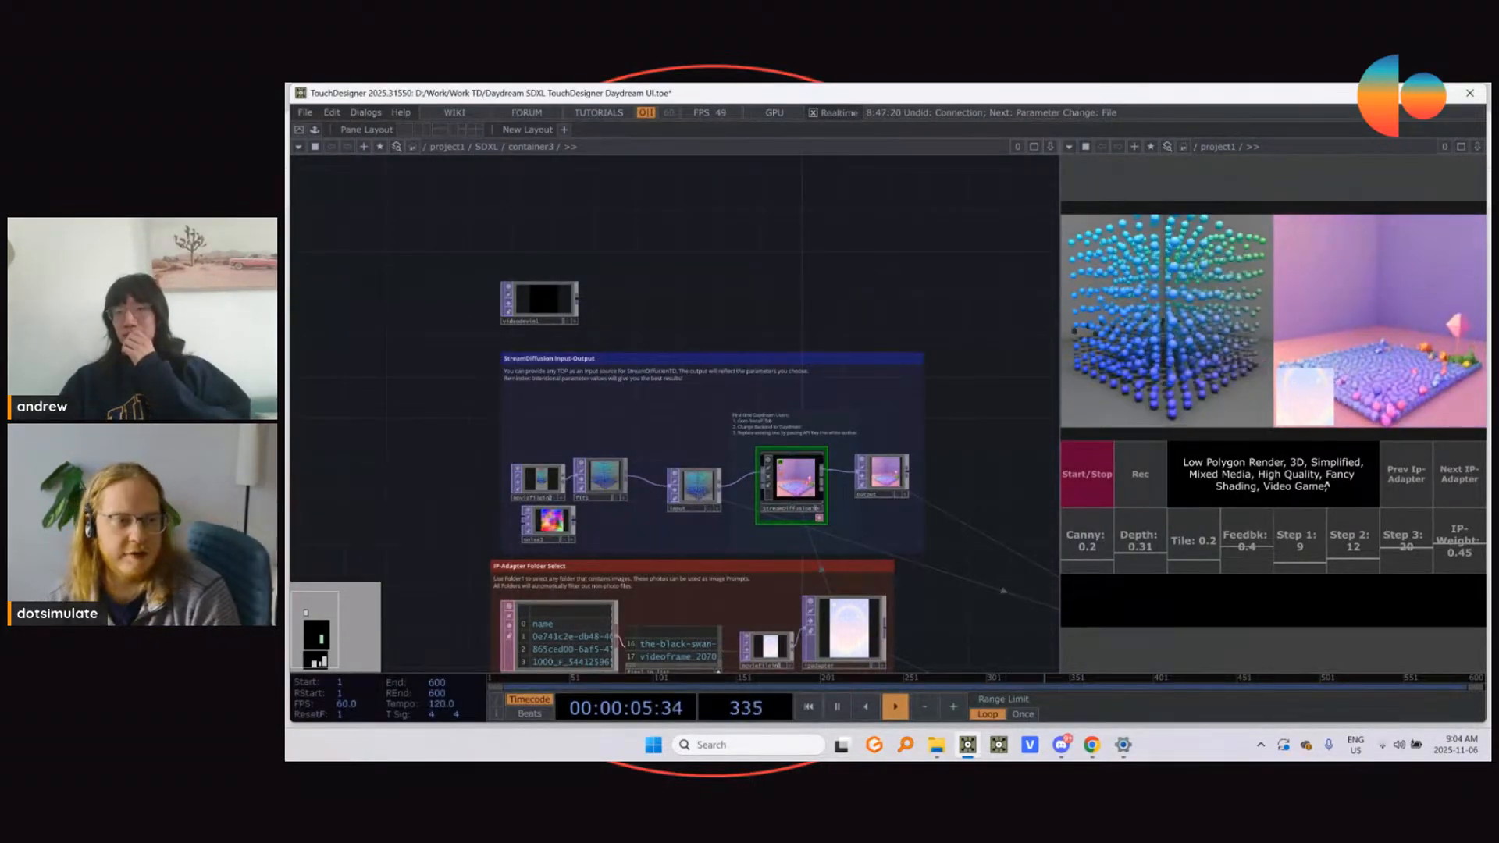
Step: Replace the StreamDiffusion prompt with "Blueberries"
{"action": "left_click_drag", "start_coordinate": [1328, 485], "coordinate": [1179, 464]}
{"action": "type", "text": "b"}
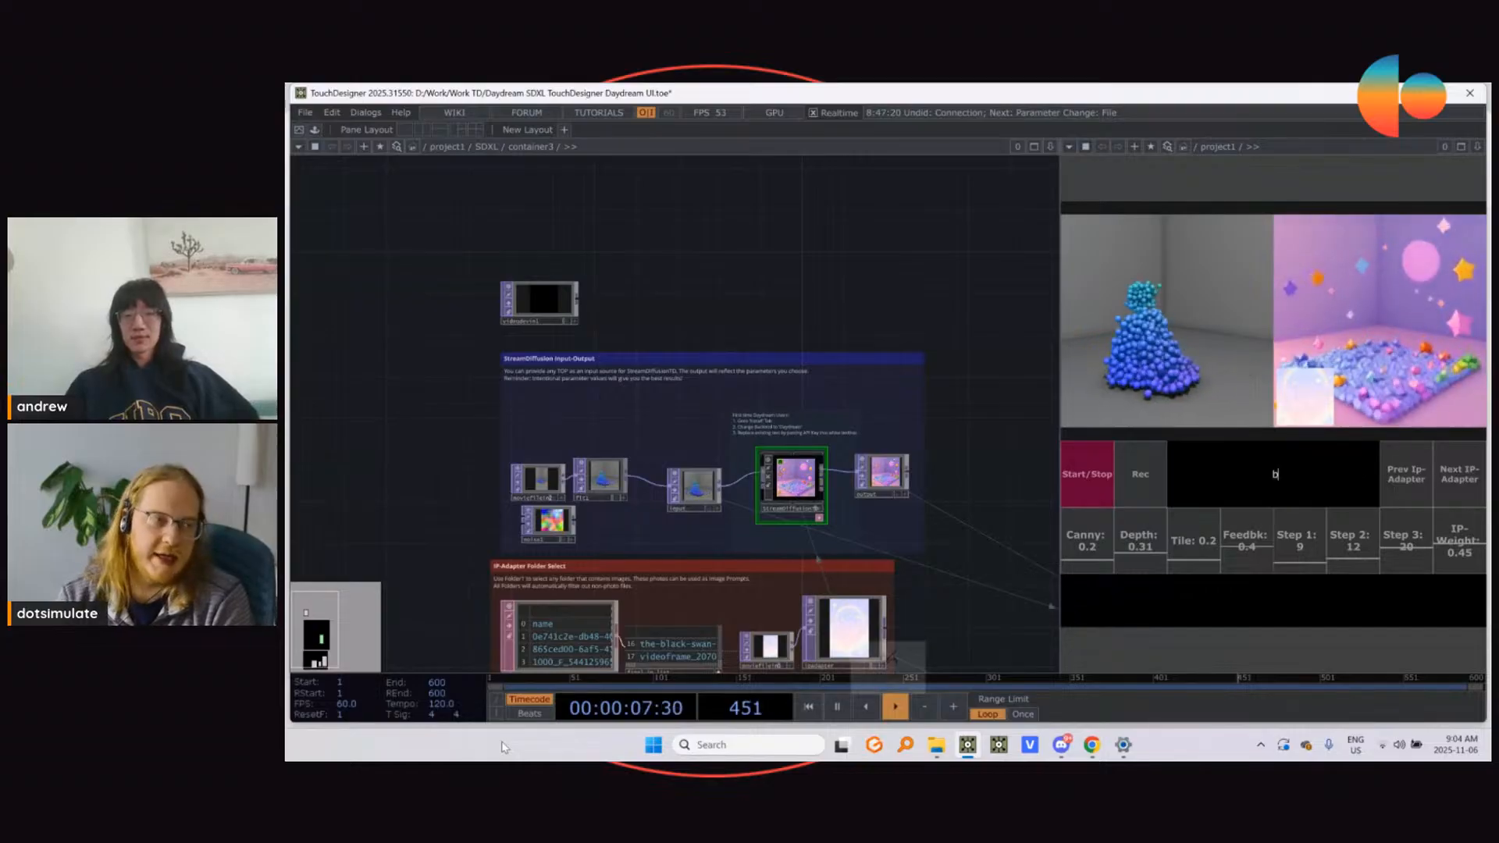
{"action": "key", "text": "Caps_Lock"}
{"action": "type", "text": "LUebe"}
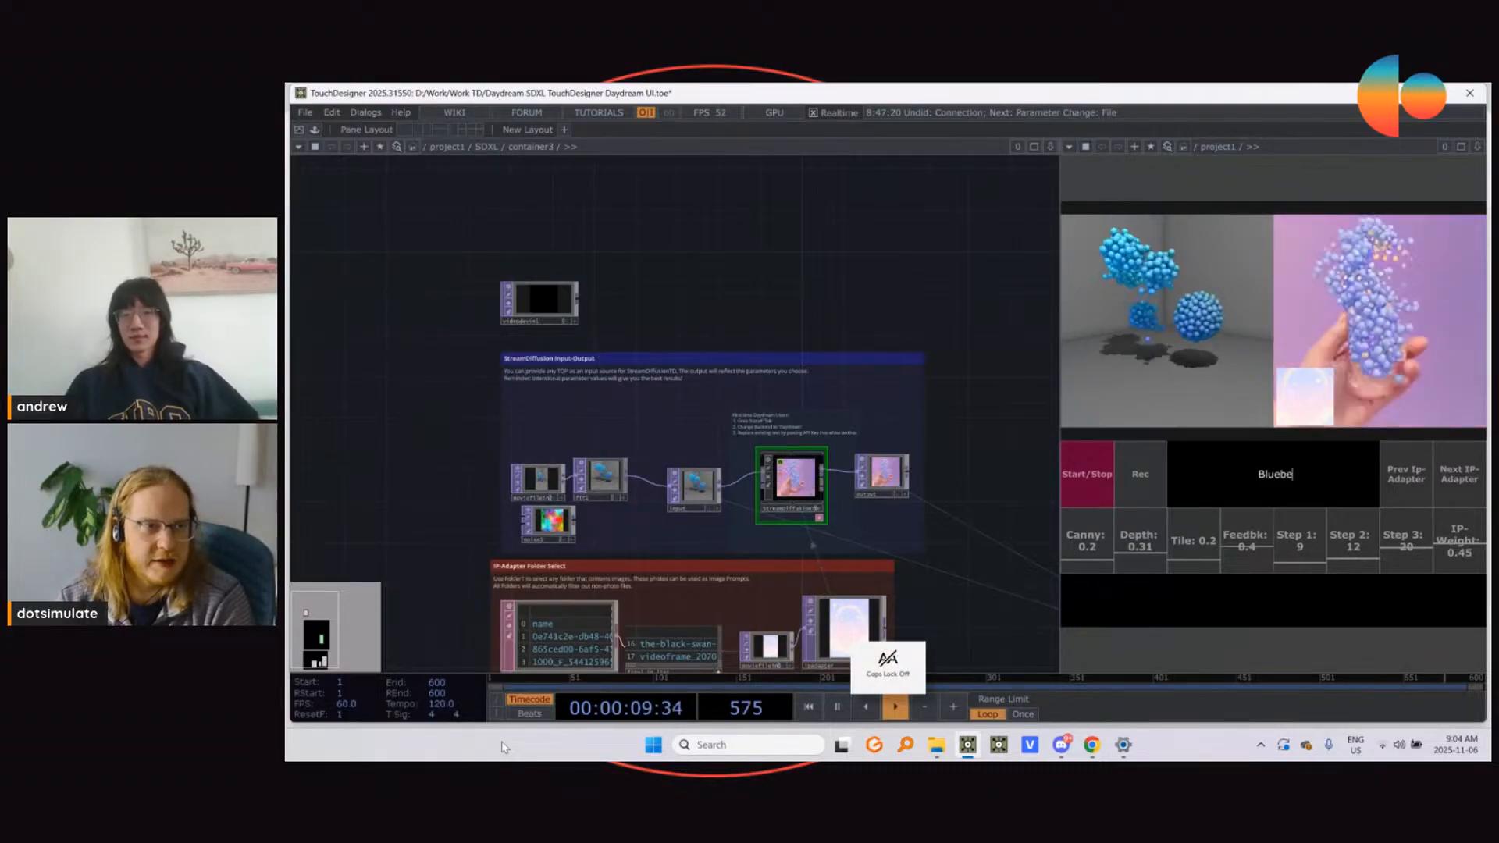
{"action": "type", "text": "rries,"}
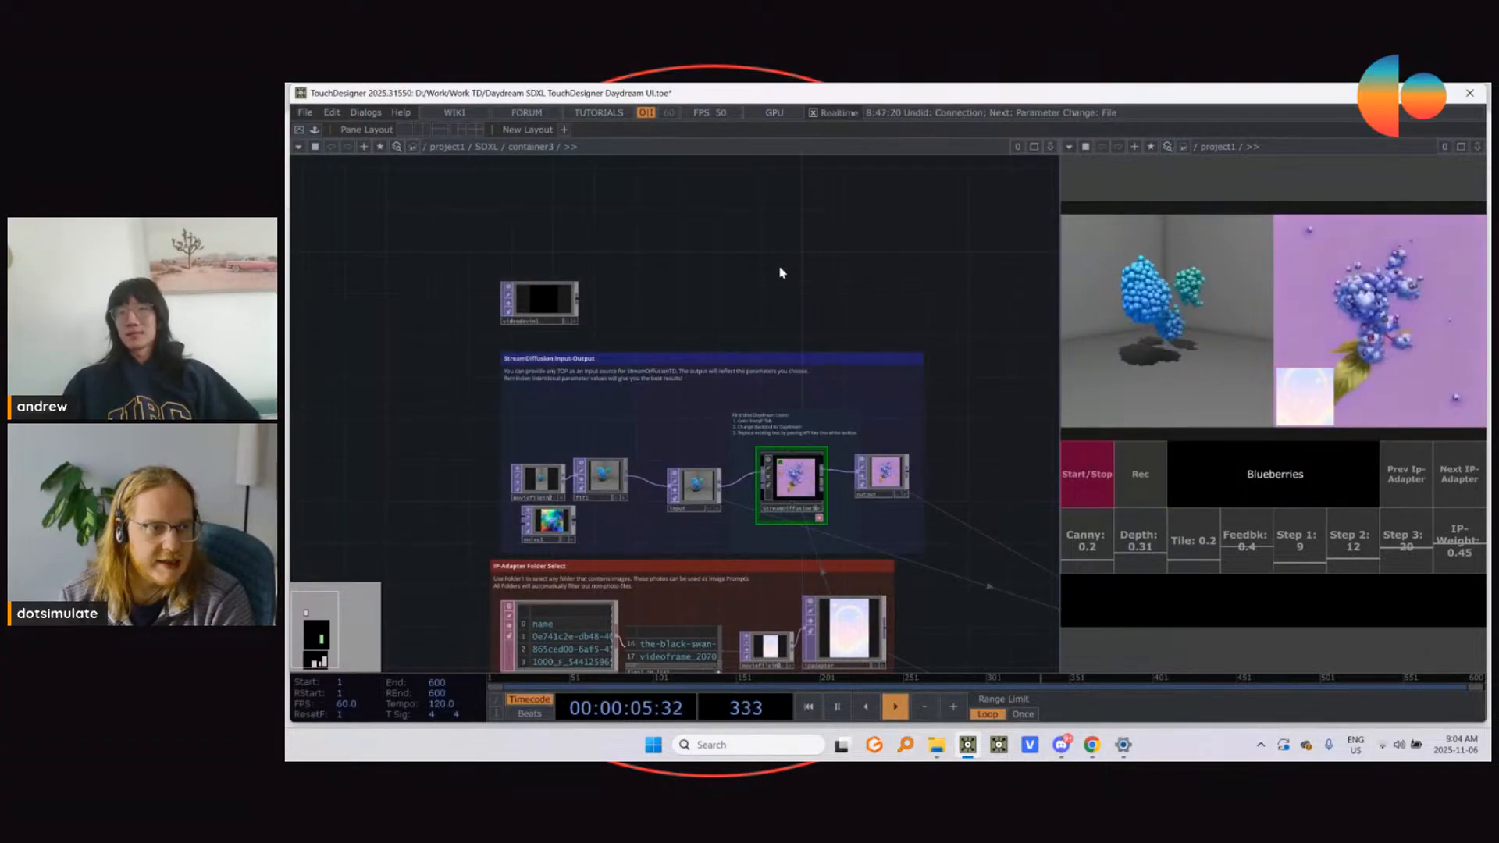
Step: Advance the IP-Adapter reference to the bright yellow-green image and set the IP-Weight to 0.67
{"action": "left_click", "coordinate": [1459, 478]}
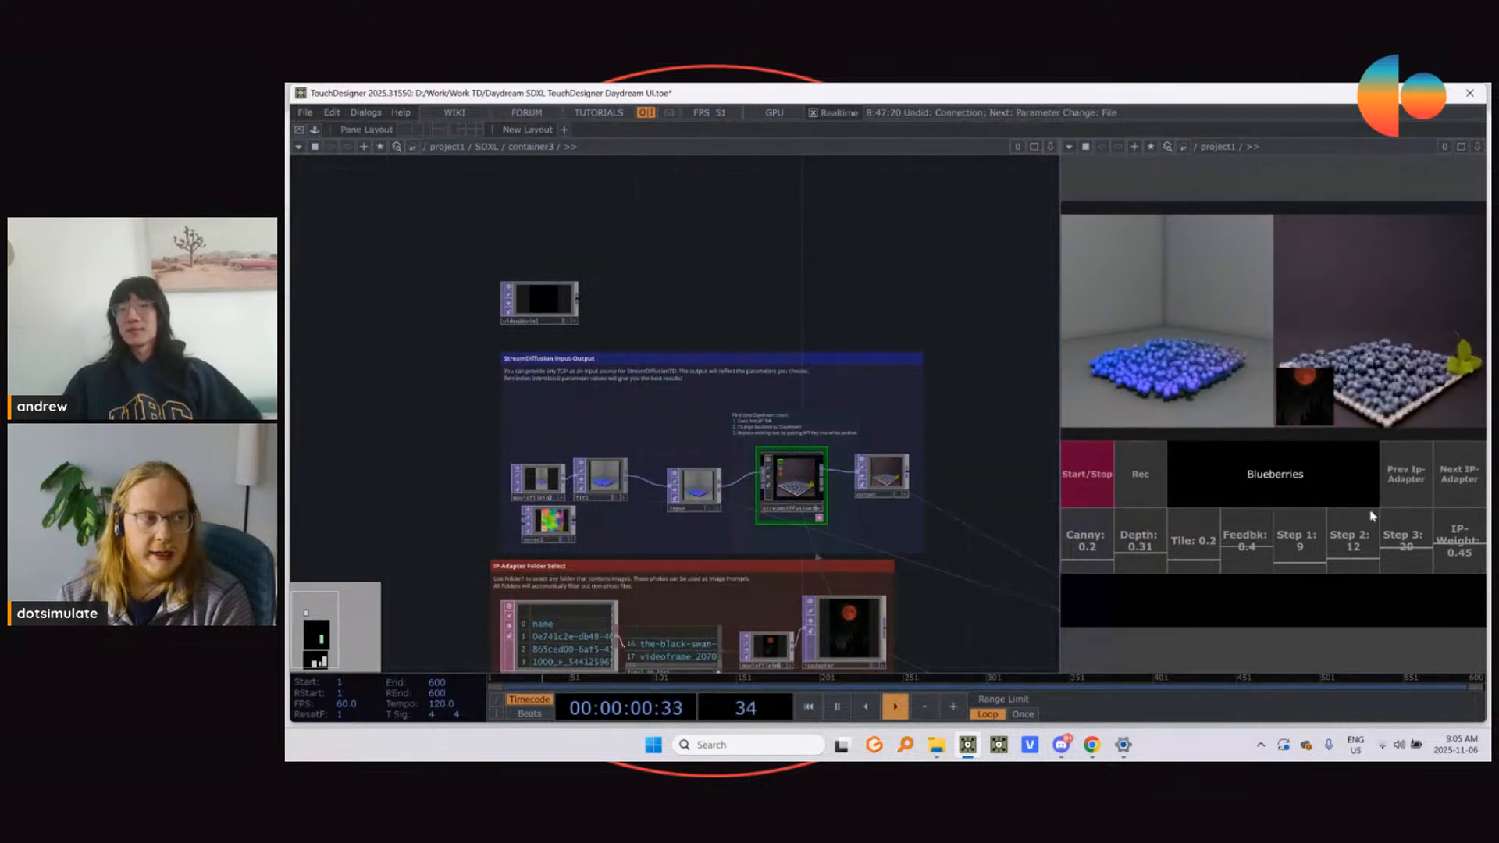
{"action": "left_click", "coordinate": [1444, 490]}
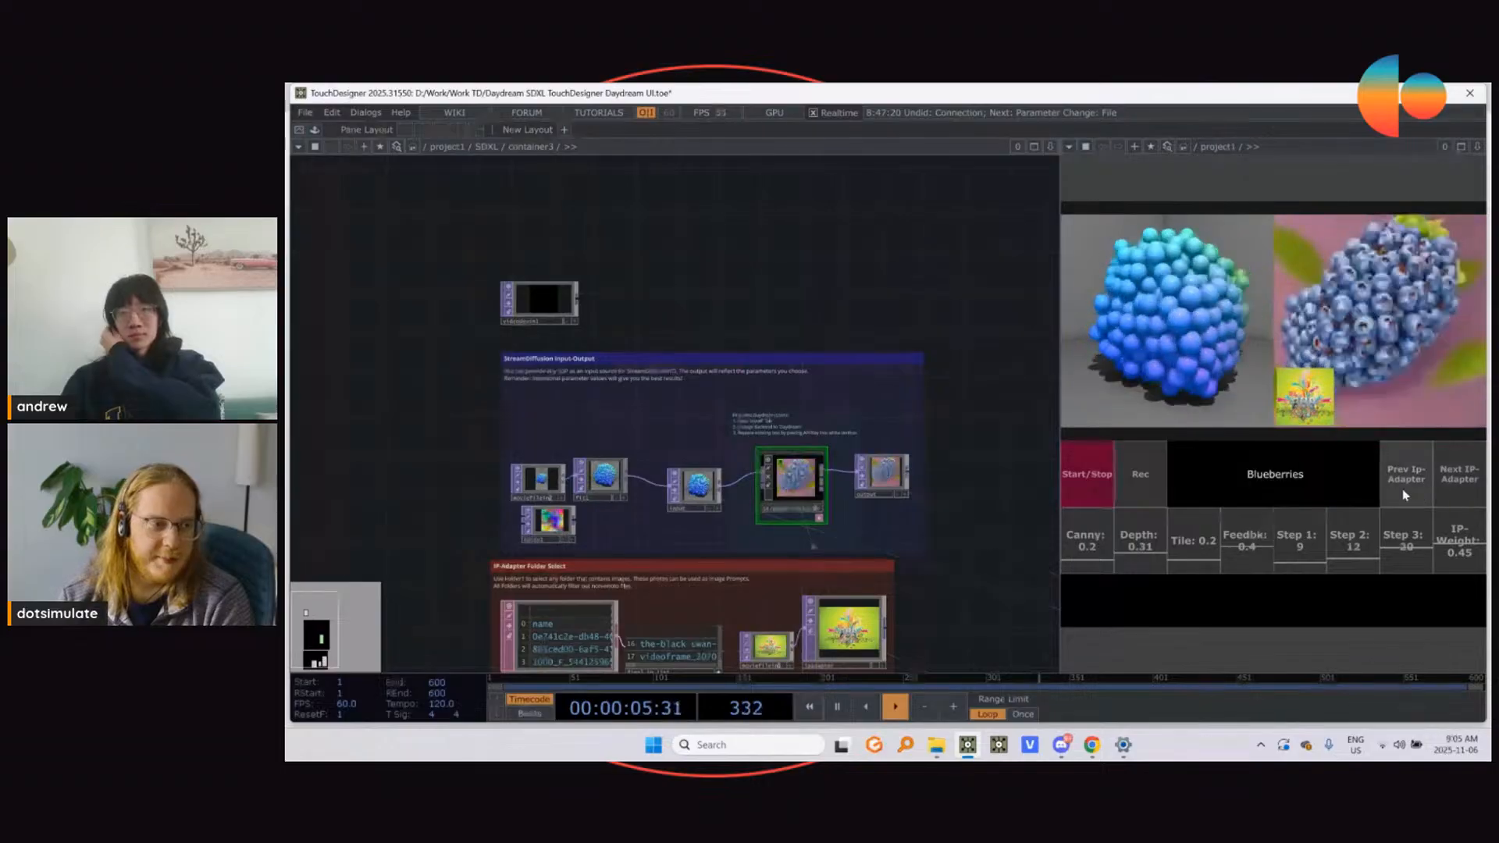
{"action": "left_click", "coordinate": [1462, 529]}
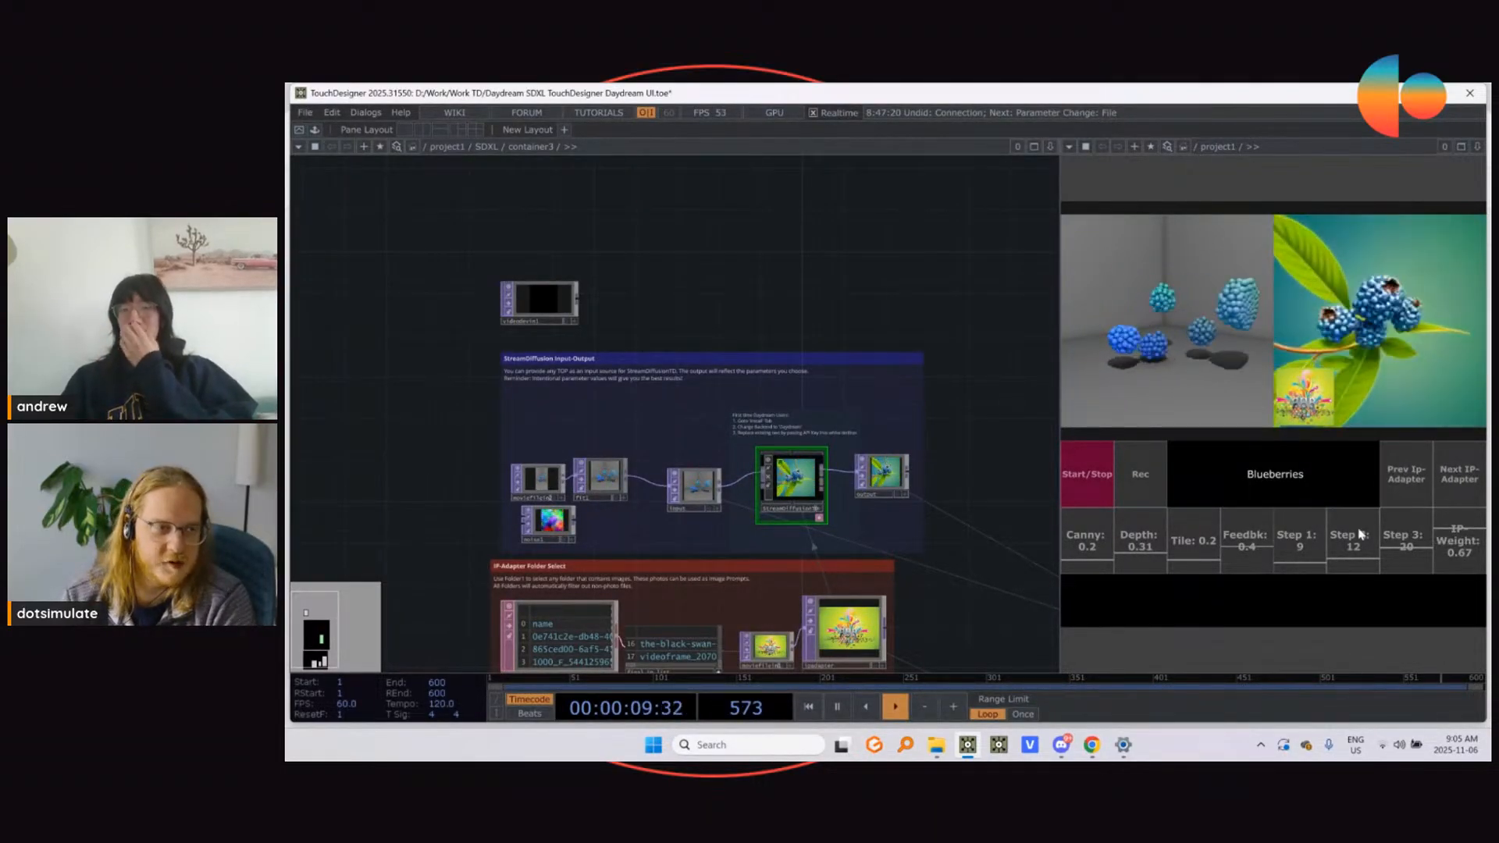
Step: Cycle the IP-Adapter reference past the Starry Night painting to the green meadow landscape painting
{"action": "left_click", "coordinate": [1466, 492]}
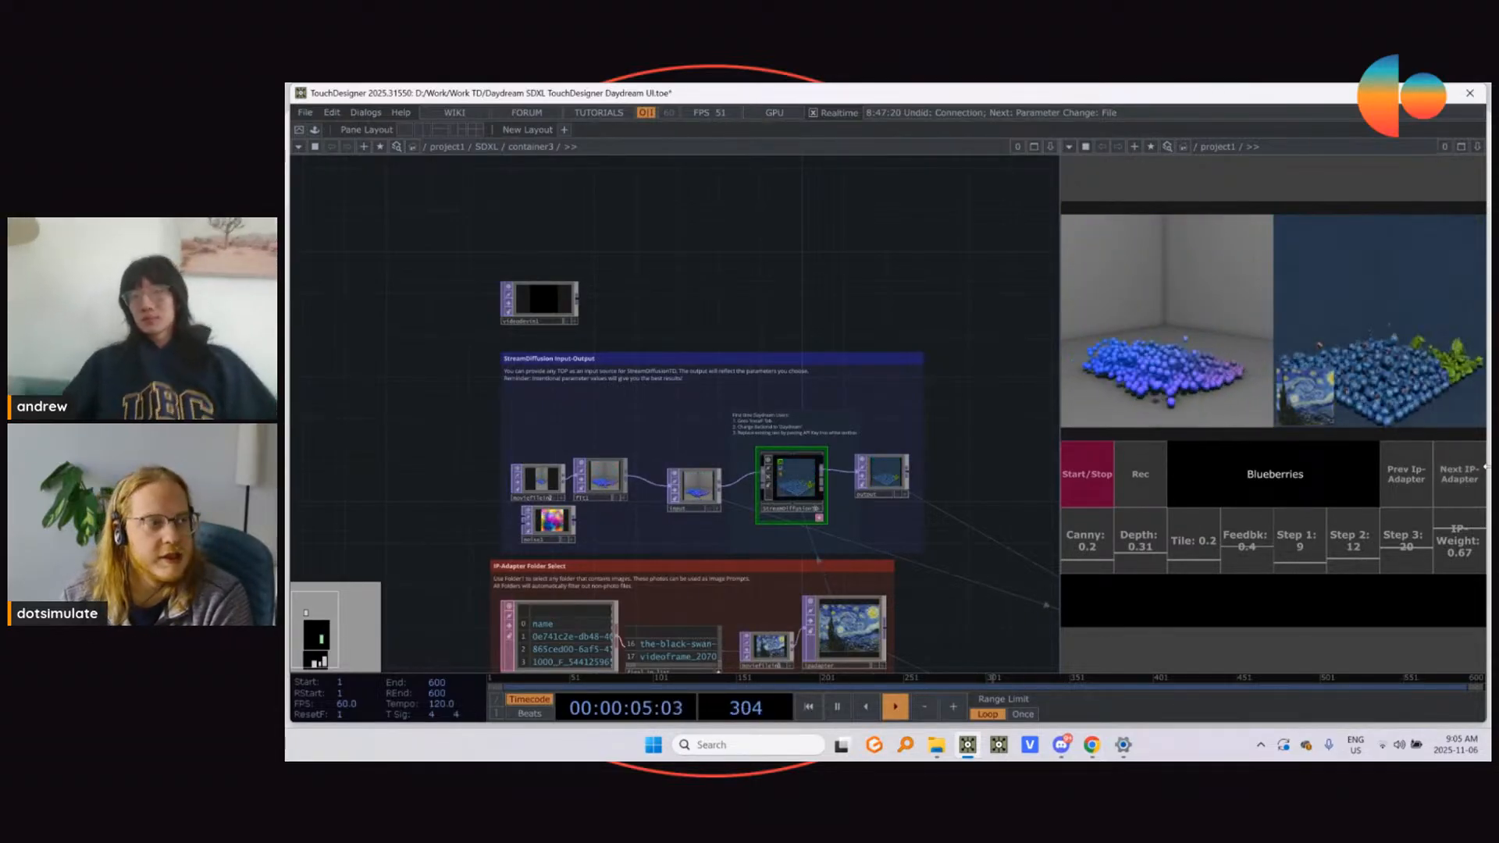
{"action": "left_click", "coordinate": [1461, 499]}
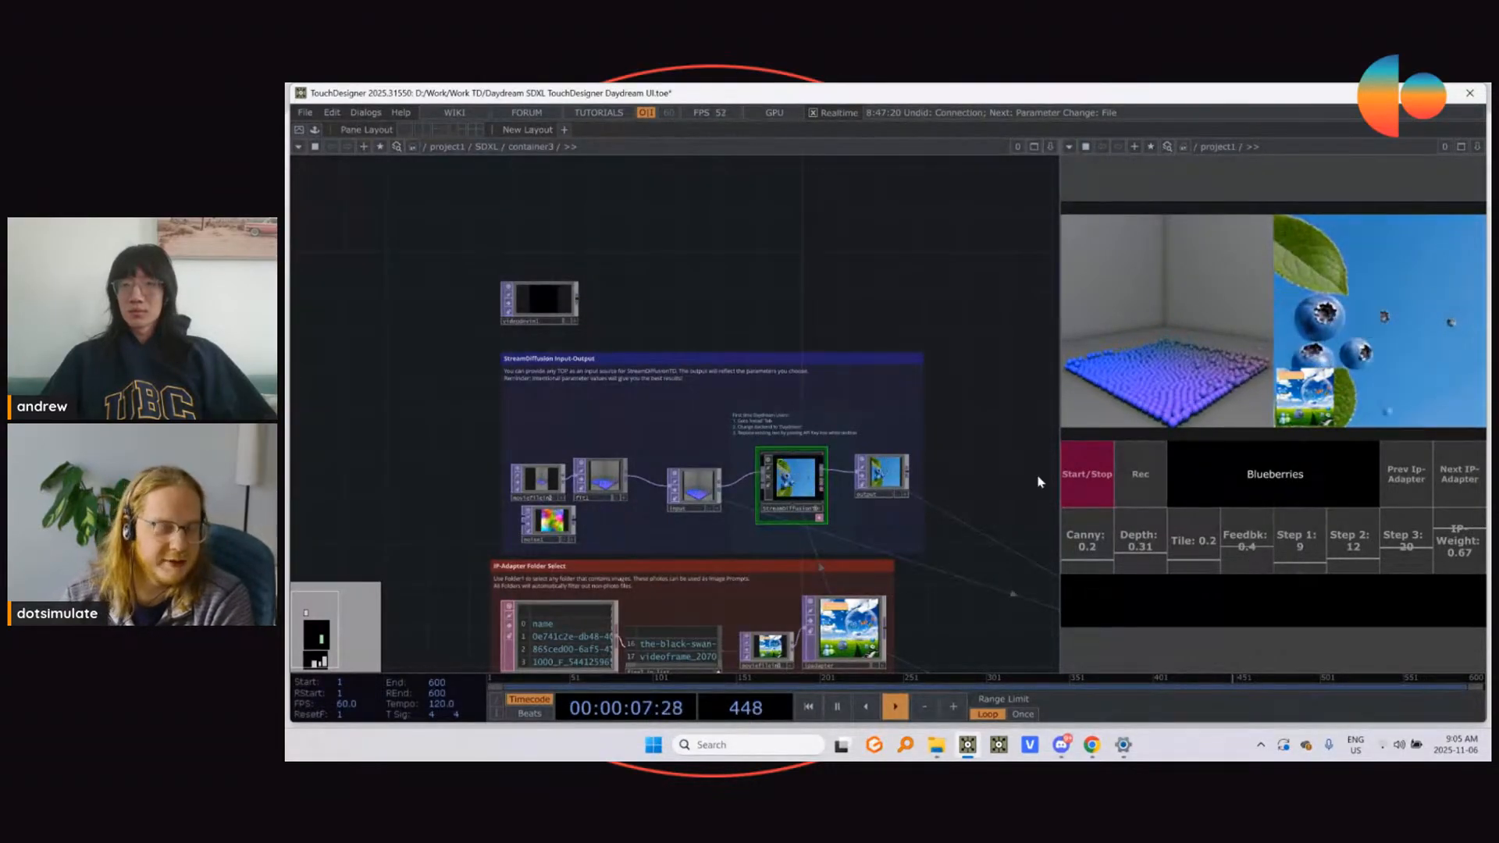
{"action": "left_click", "coordinate": [1425, 499]}
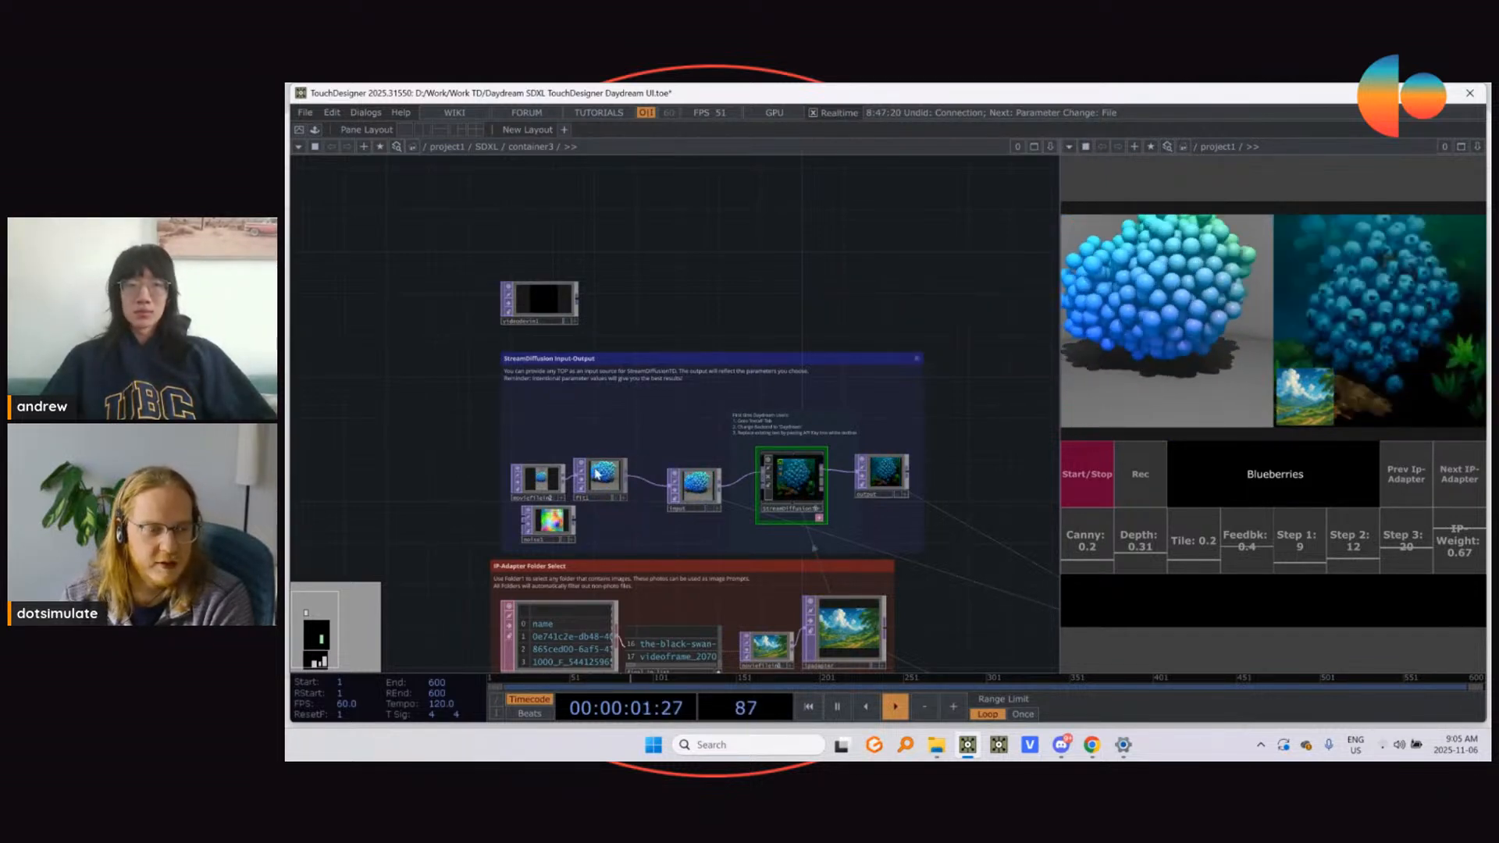
Step: Open the parameters of moviefilein2 and reselect the nerds clip as its source file
{"action": "scroll", "coordinate": [599, 474], "scroll_direction": "up", "scroll_amount": 2}
{"action": "left_click", "coordinate": [537, 484]}
{"action": "key", "text": "p"}
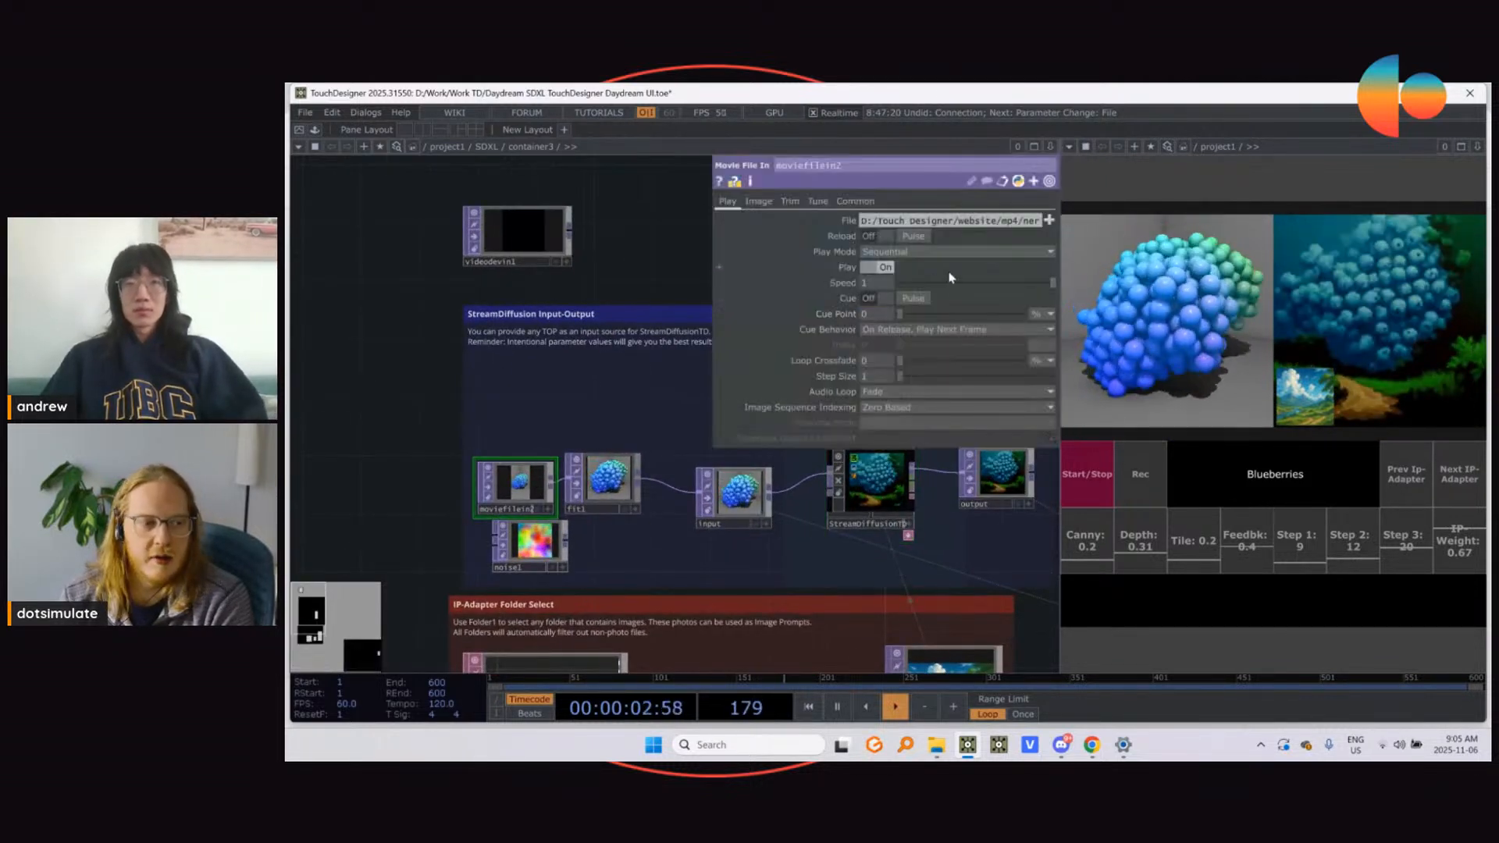
{"action": "left_click", "coordinate": [1051, 220]}
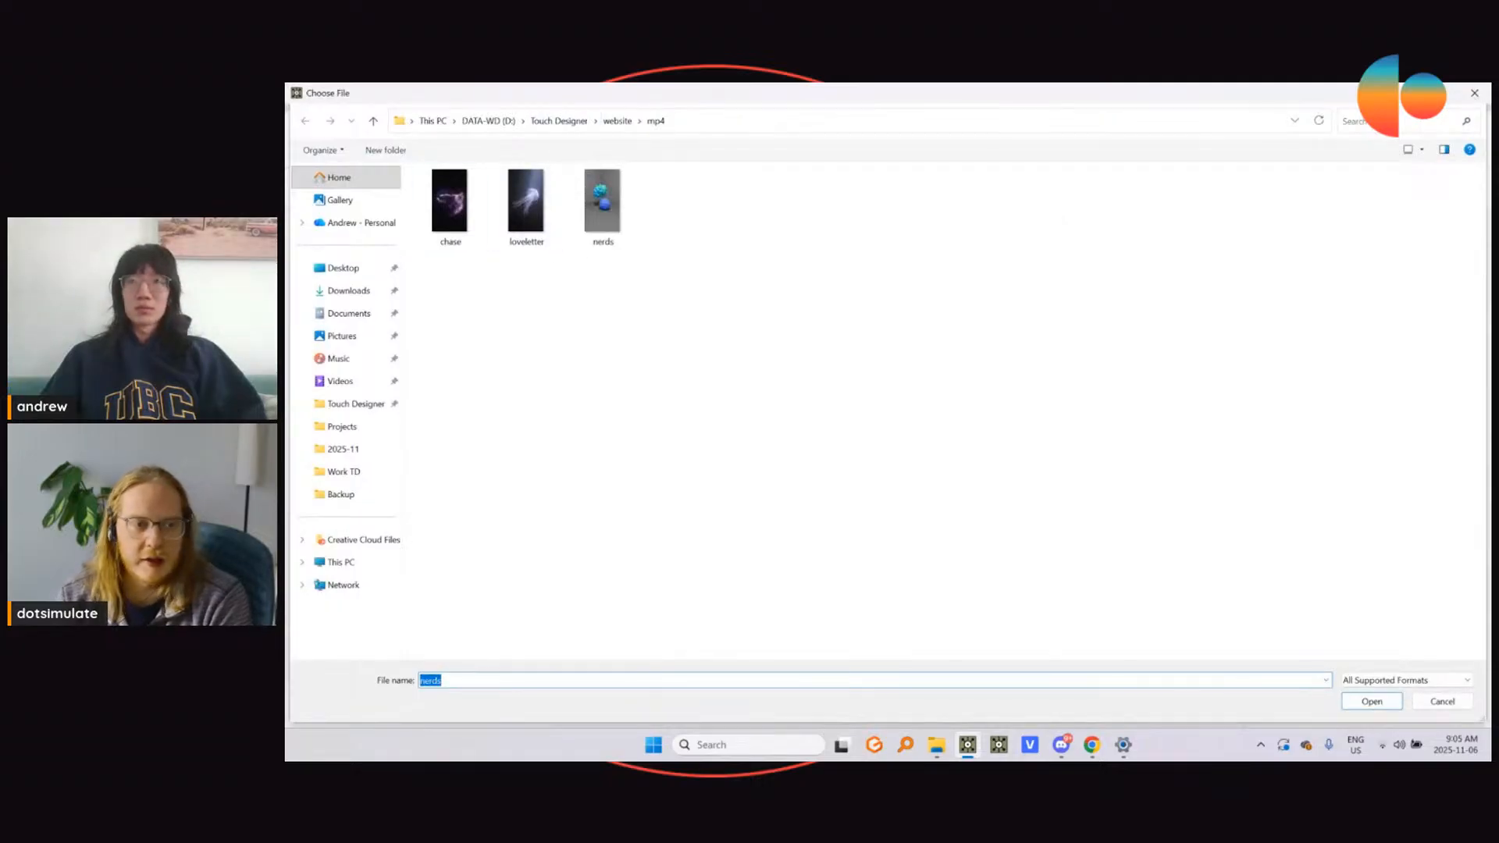
{"action": "key", "text": "Return"}
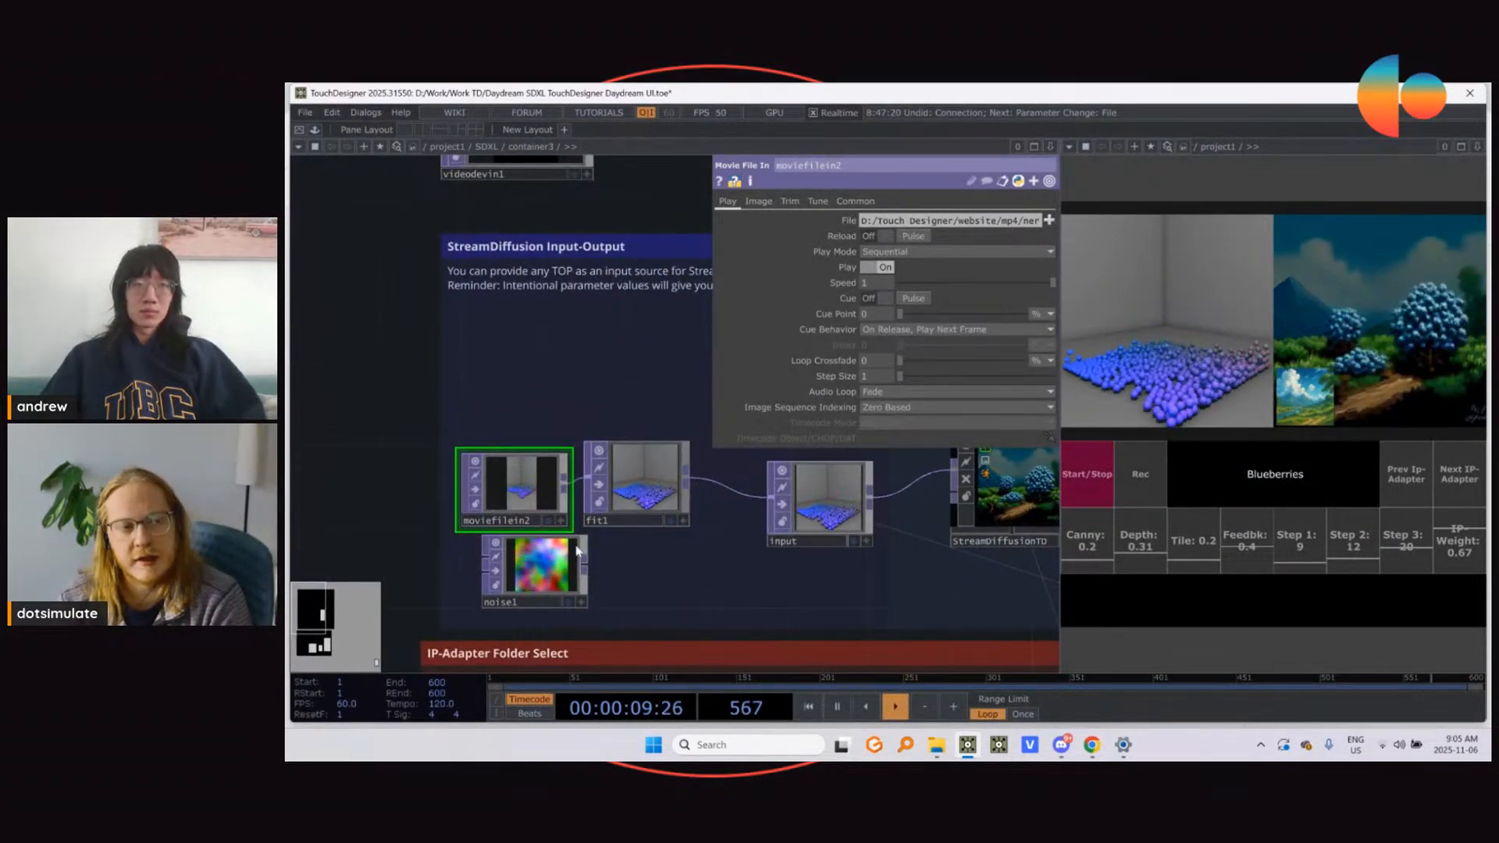
Step: Make noise1 the source of fit1 instead of moviefilein2, moving the movie node away and noise1 next to fit1
{"action": "scroll", "coordinate": [576, 550], "scroll_direction": "down", "scroll_amount": 3}
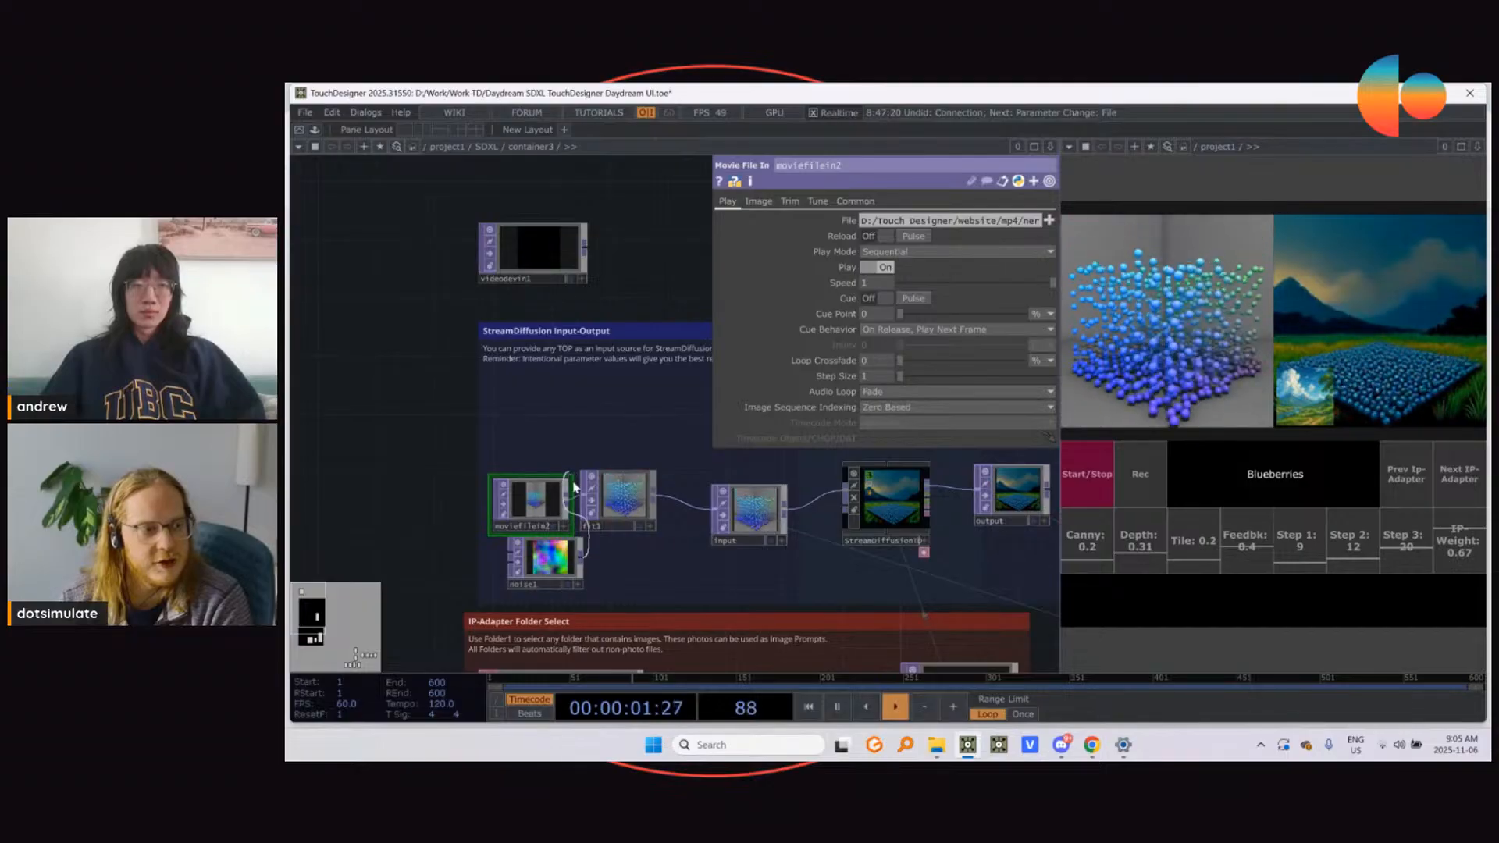
{"action": "left_click_drag", "start_coordinate": [573, 488], "coordinate": [387, 430]}
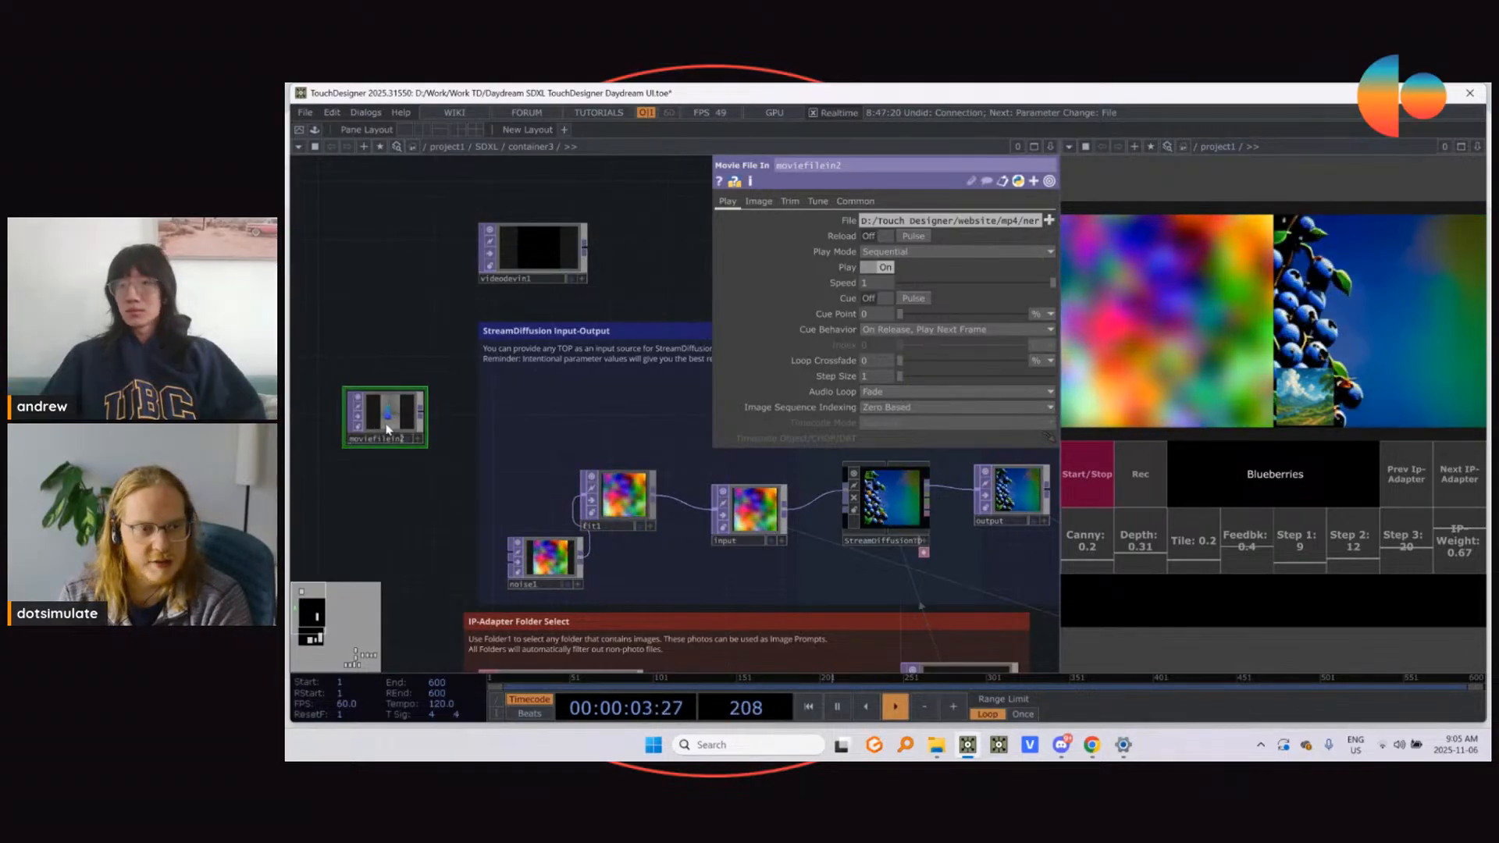
{"action": "left_click_drag", "start_coordinate": [546, 558], "coordinate": [546, 502]}
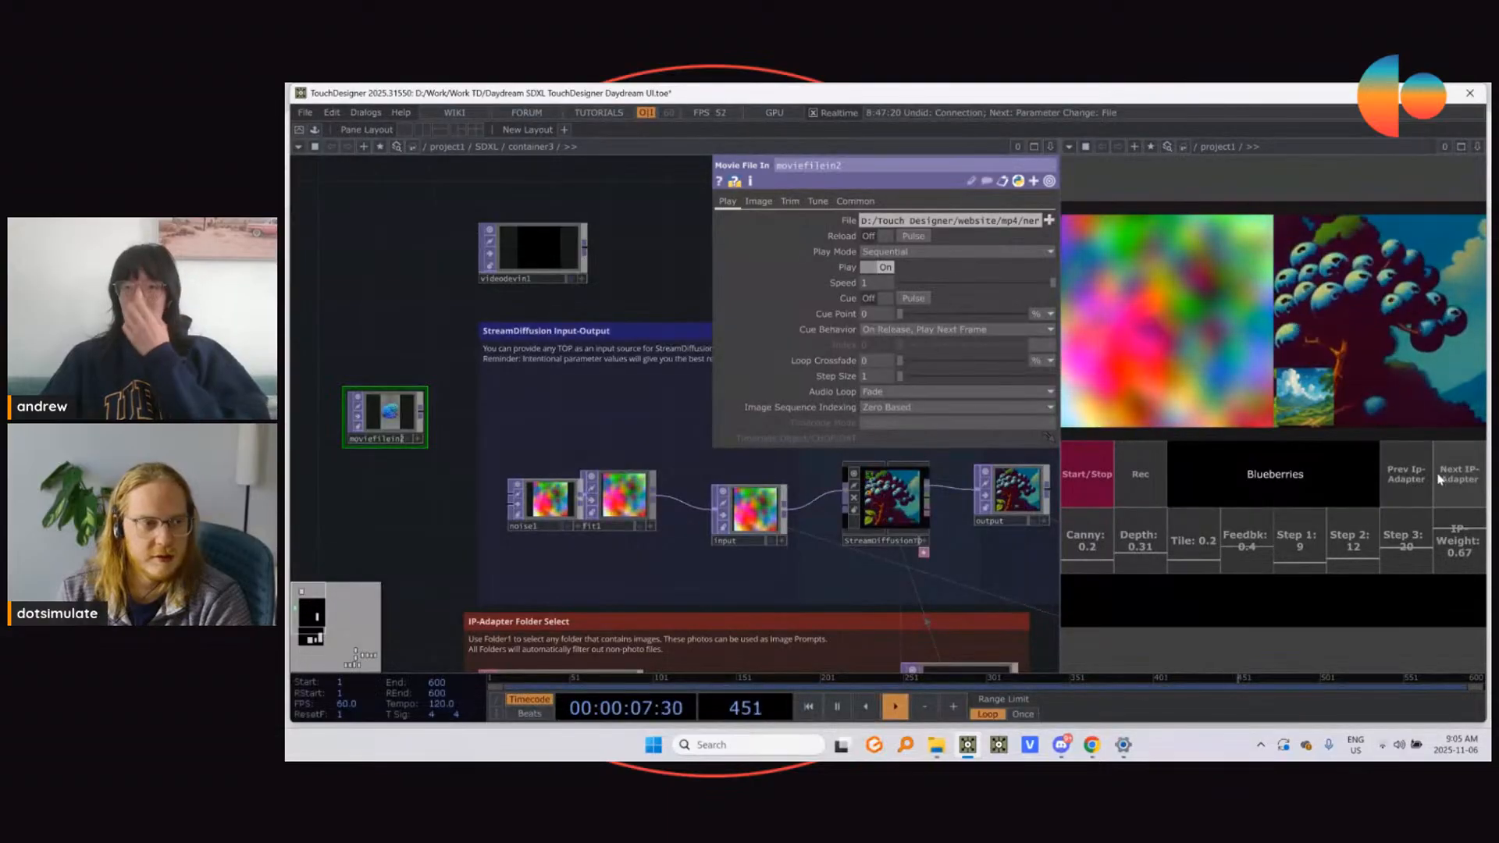
{"action": "left_click", "coordinate": [1217, 488]}
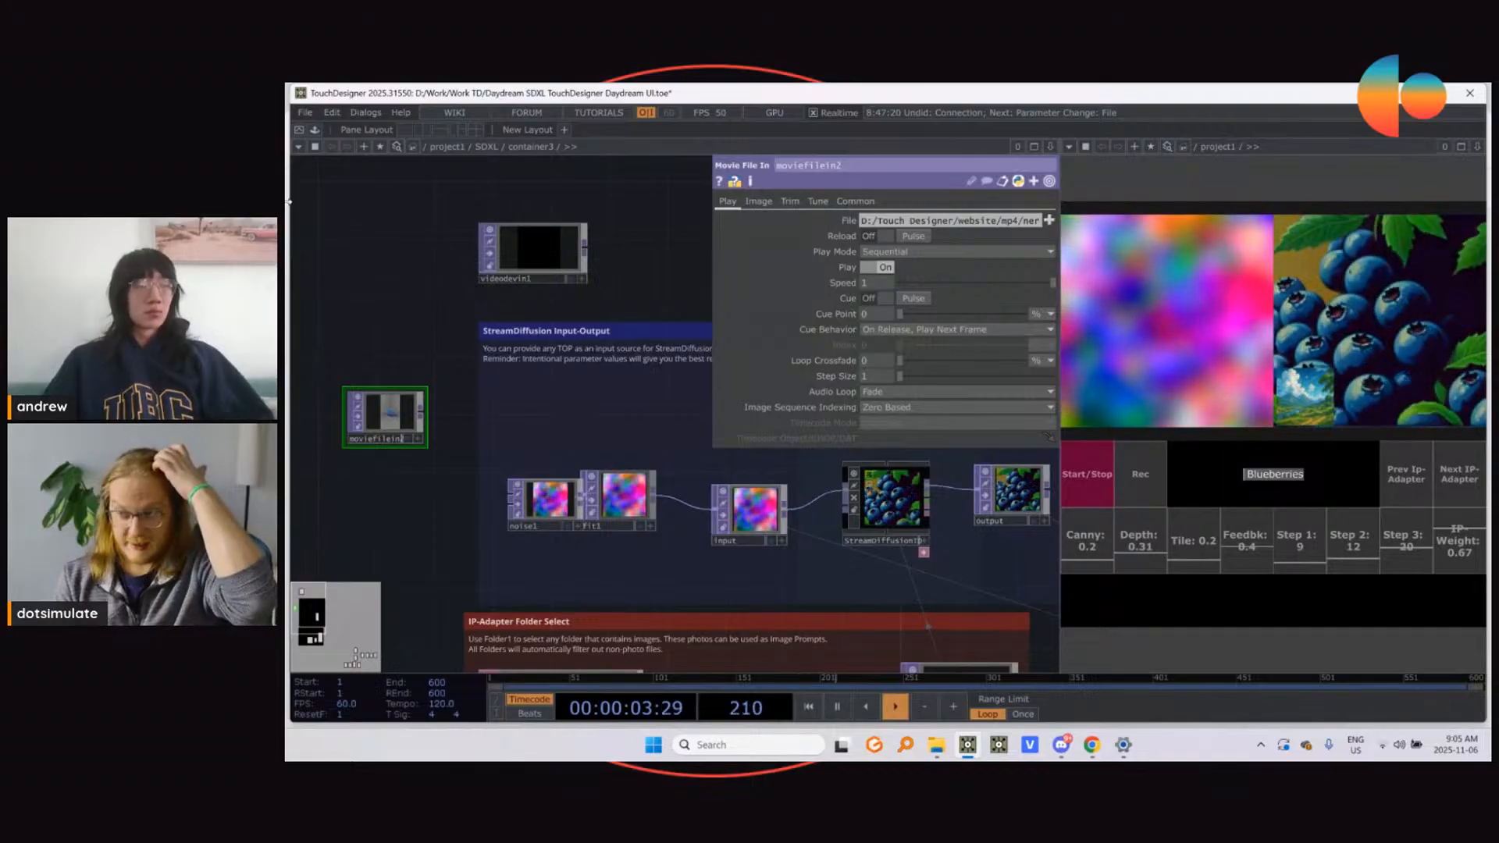
Step: Load rdf.0 from the Projects folder into moviefilein2 and connect that node to fit1
{"action": "left_click", "coordinate": [1051, 223]}
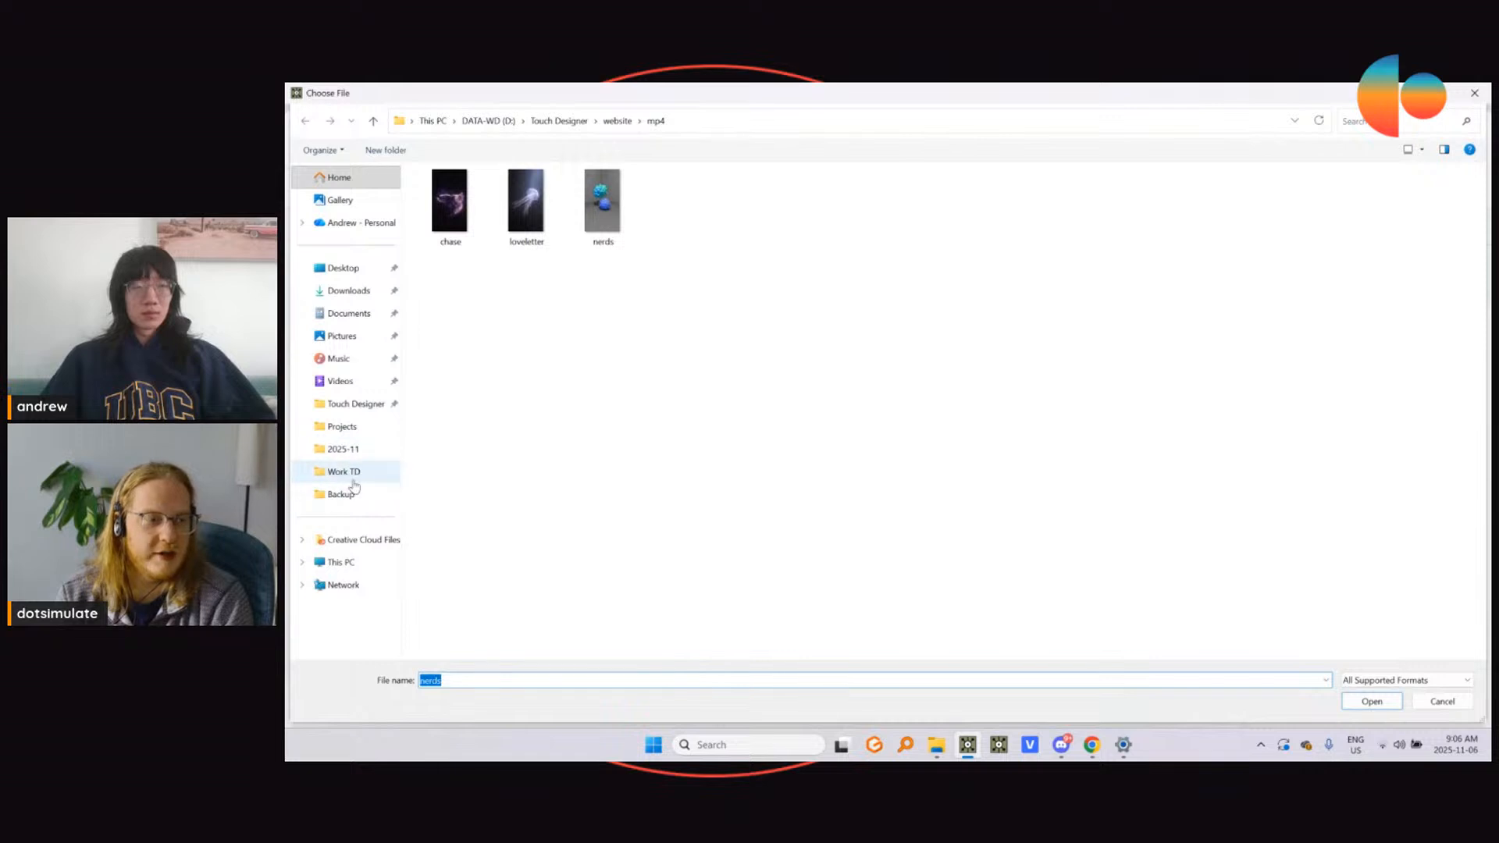
{"action": "left_click", "coordinate": [350, 430]}
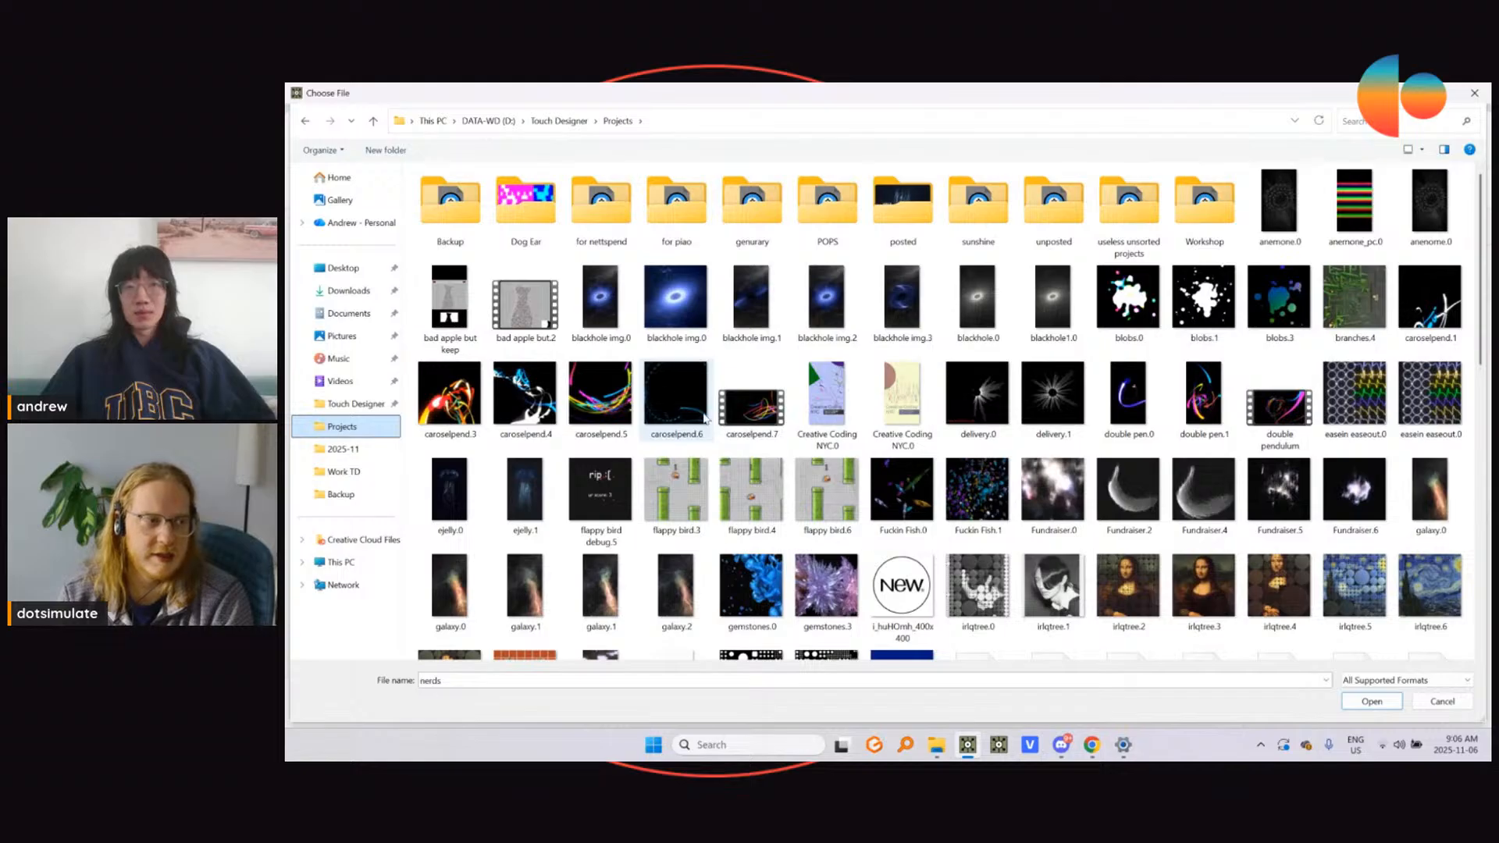
{"action": "scroll", "coordinate": [1180, 404], "scroll_direction": "down", "scroll_amount": 3}
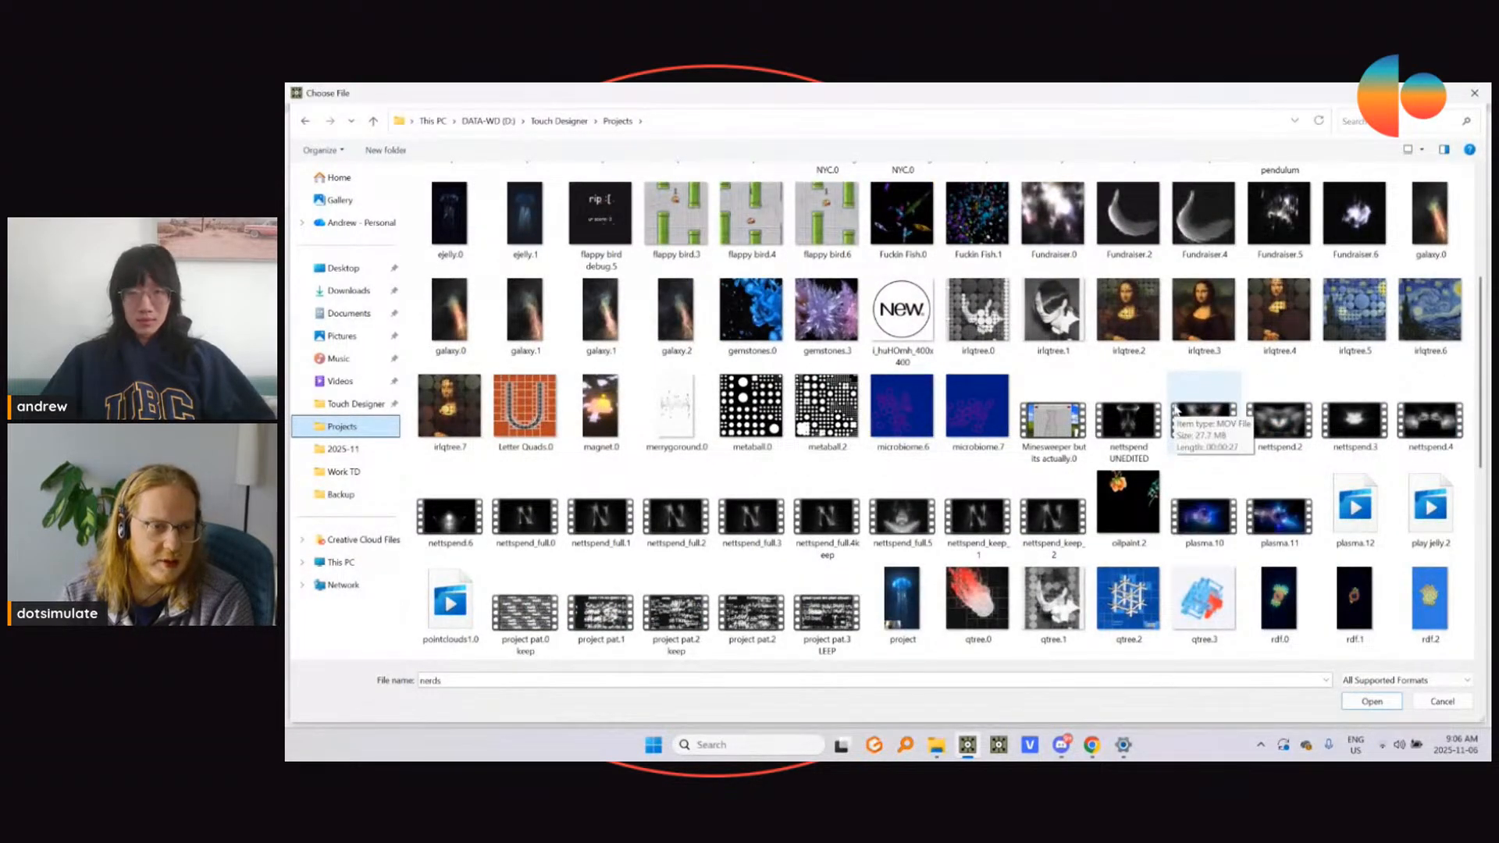
{"action": "scroll", "coordinate": [1175, 408], "scroll_direction": "down", "scroll_amount": 3}
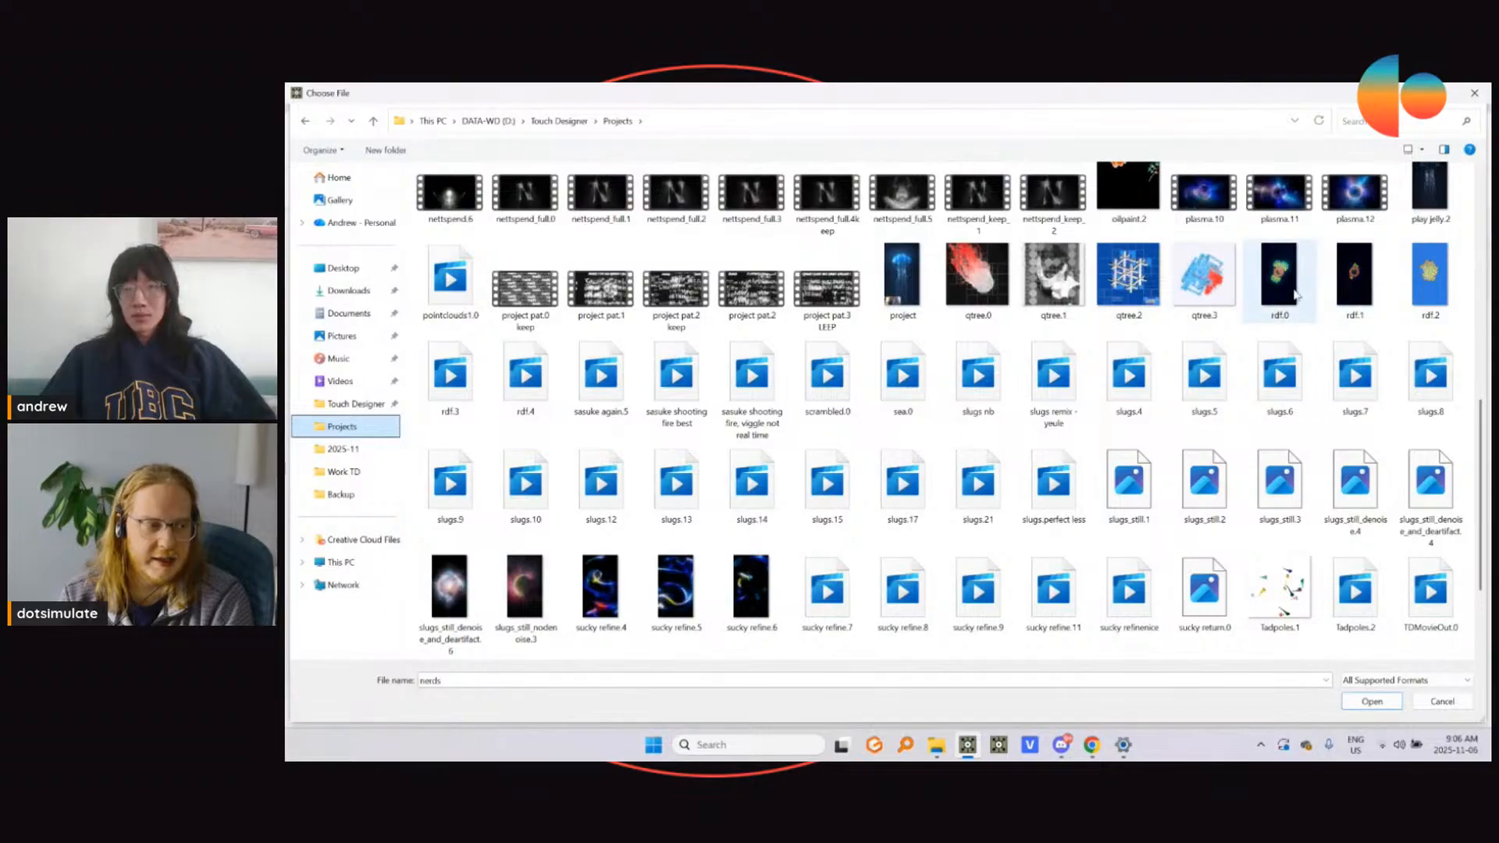
{"action": "double_click", "coordinate": [1267, 293]}
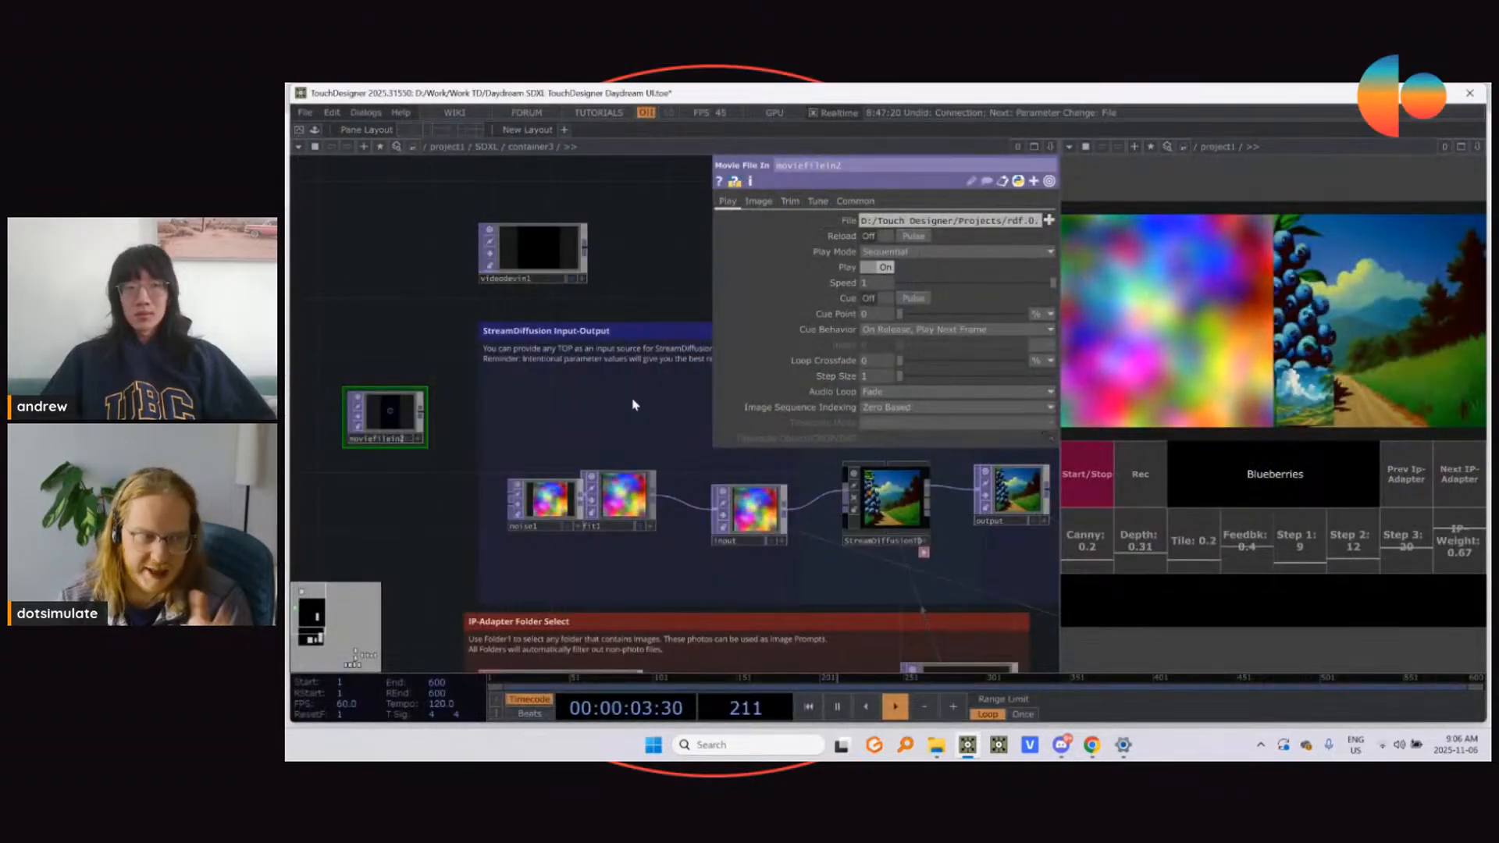
{"action": "left_click", "coordinate": [585, 488]}
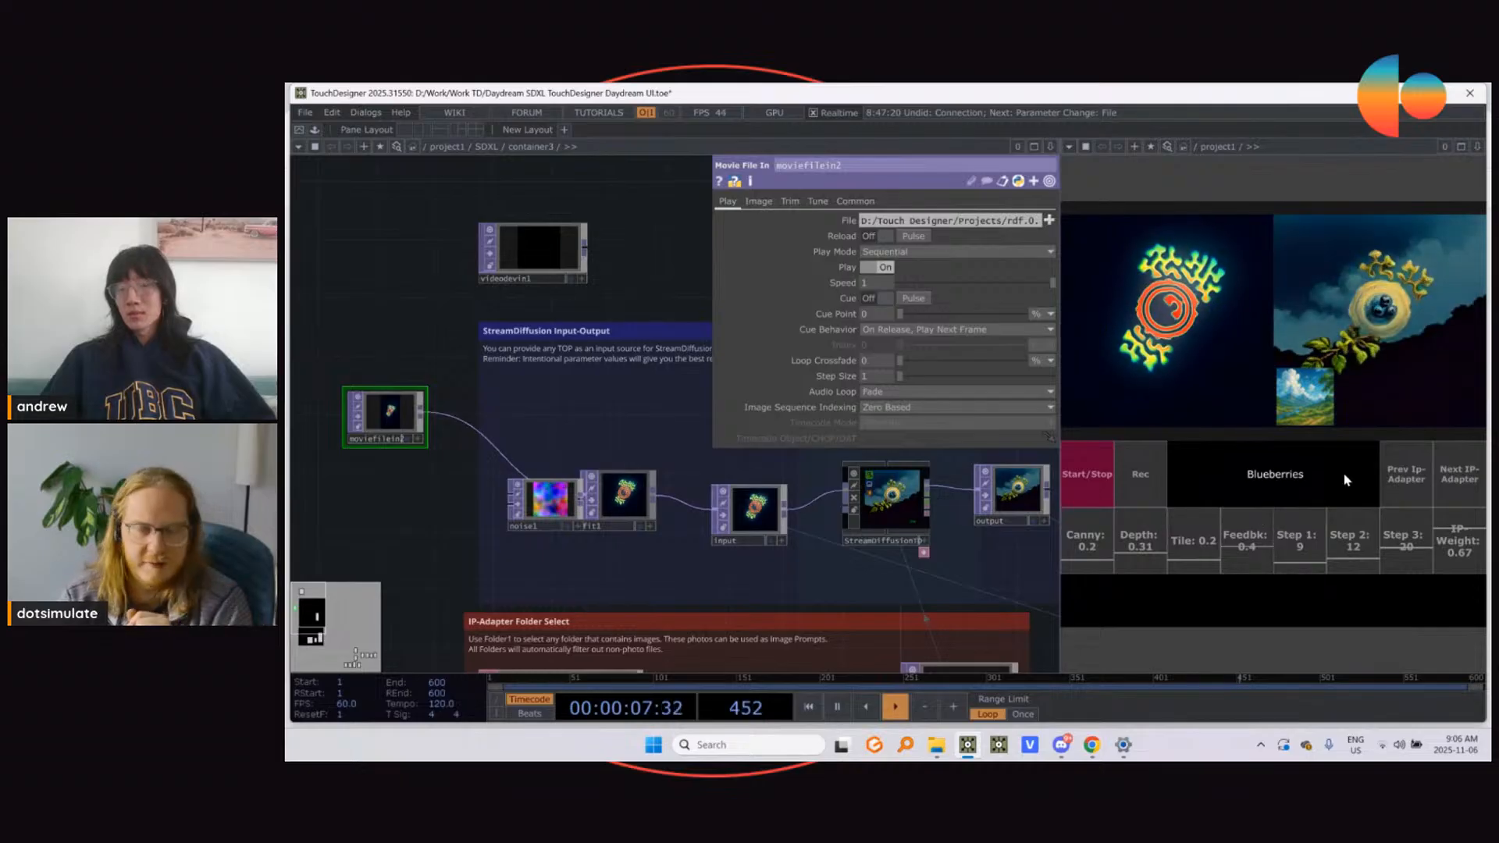
Step: Switch to the ornate golden IP-Adapter image and replace the prompt with "Goopy Slime"
{"action": "left_click", "coordinate": [1448, 477]}
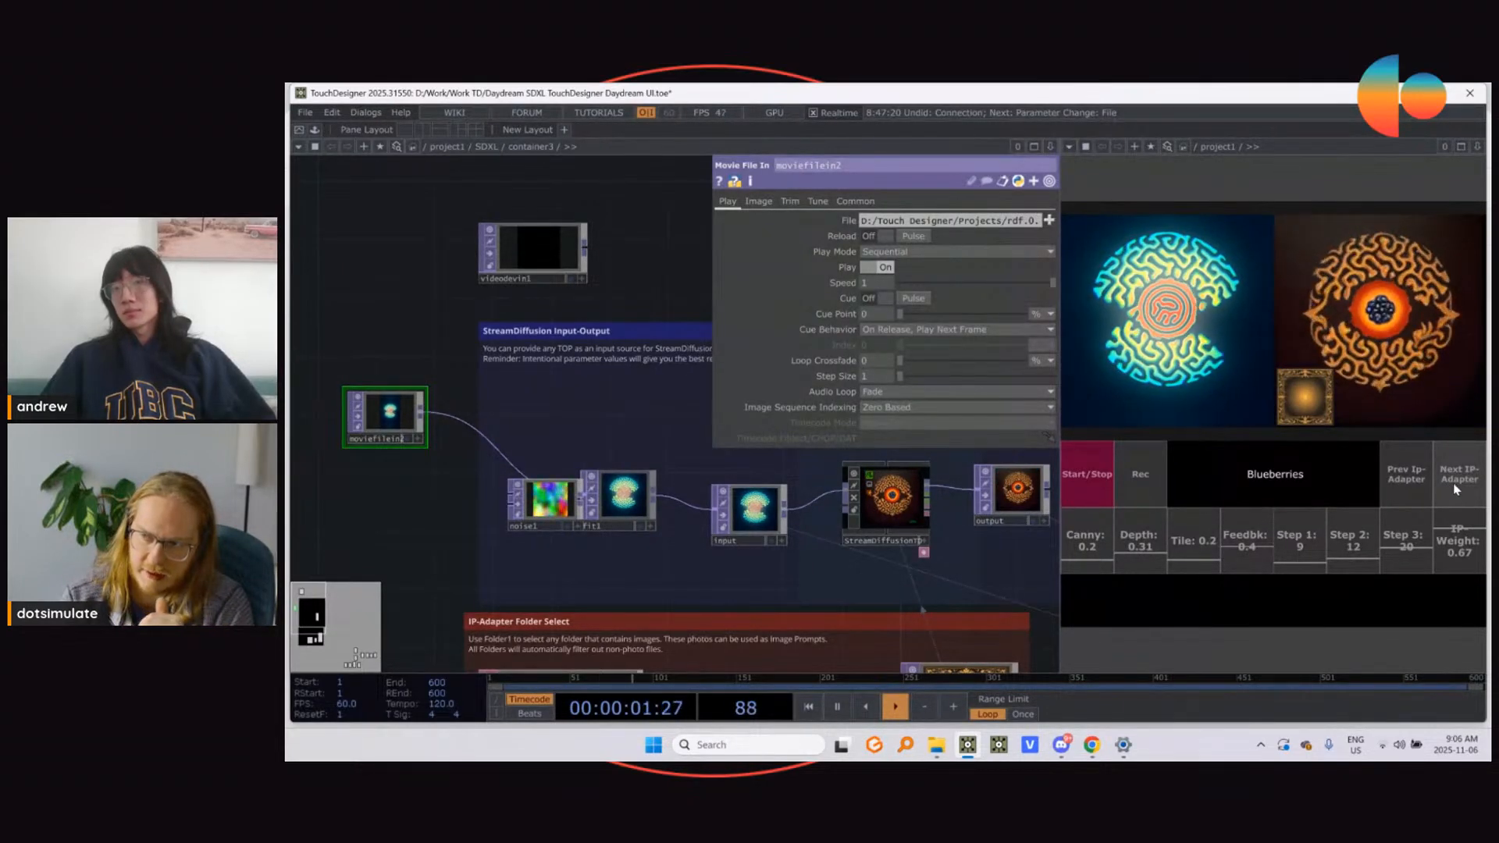
{"action": "left_click_drag", "start_coordinate": [1283, 479], "coordinate": [1218, 491]}
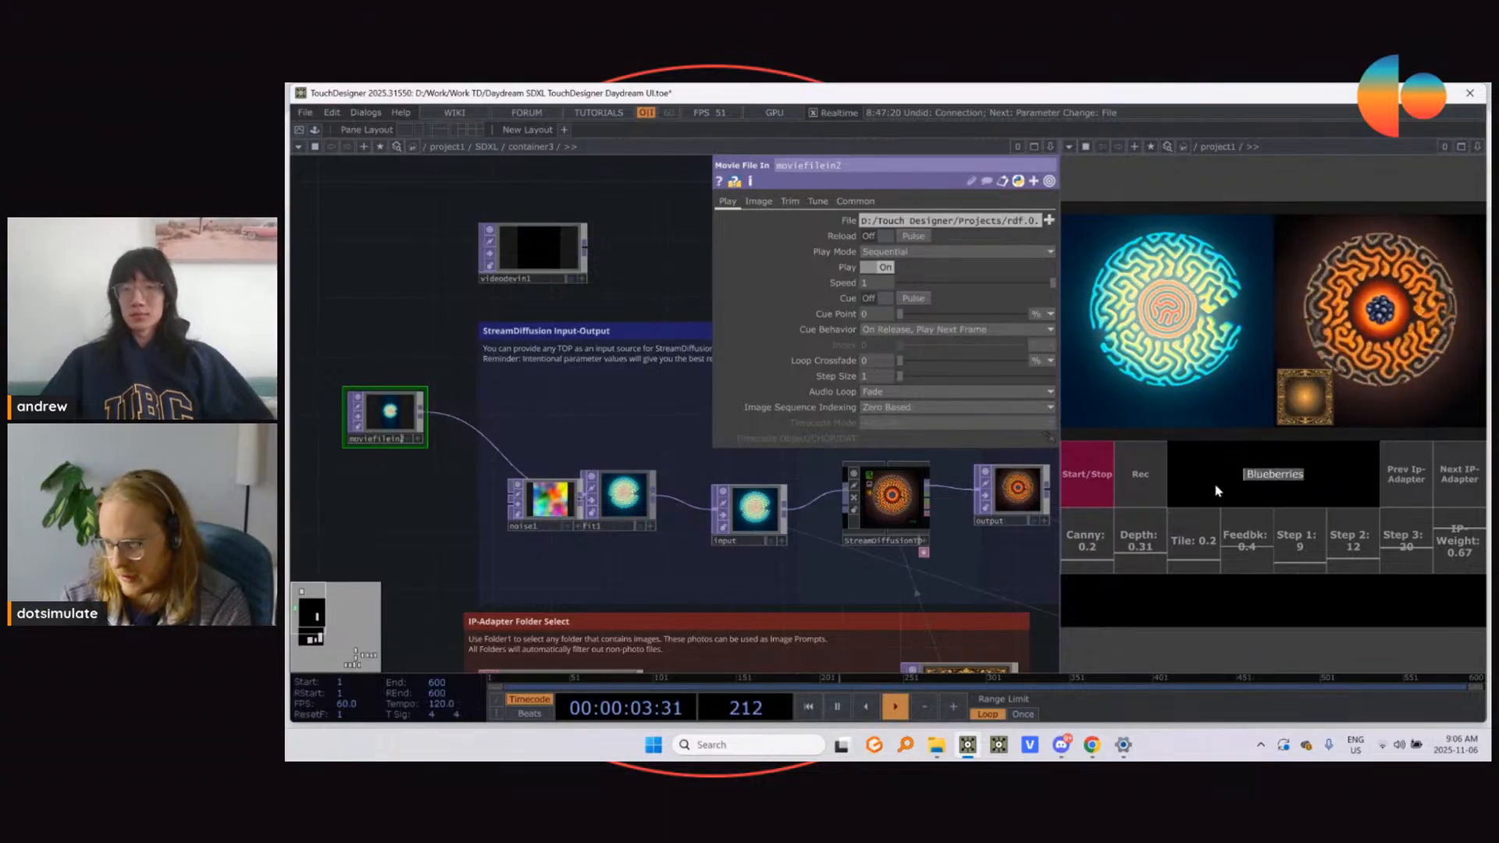
{"action": "key", "text": "Caps_Lock"}
{"action": "type", "text": "Goopu"}
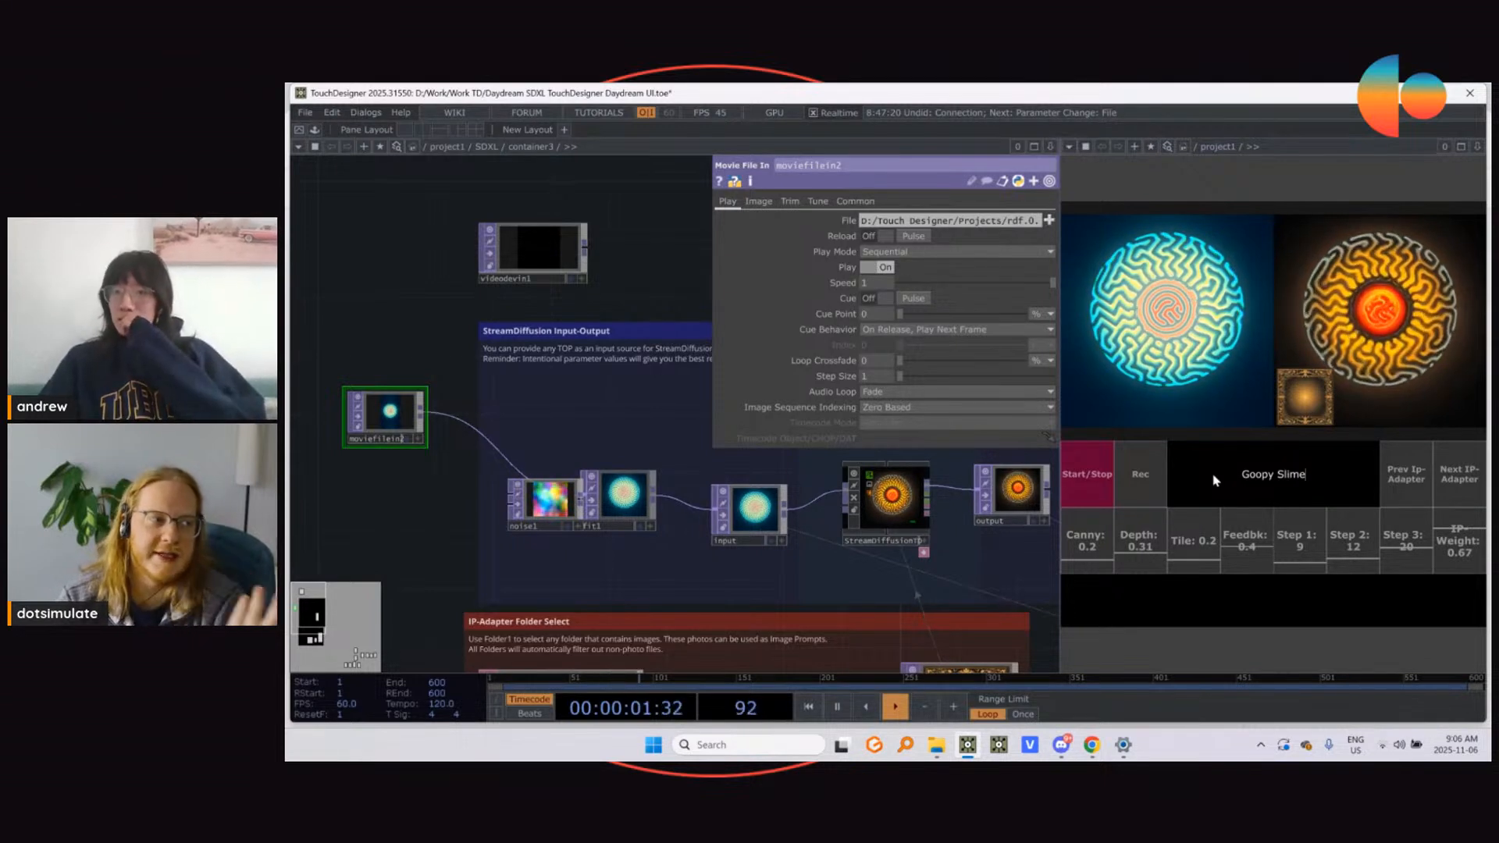
Step: Set the IP-Weight to 0.52 and advance to the next IP-Adapter image
{"action": "left_click_drag", "start_coordinate": [1472, 544], "coordinate": [1463, 549]}
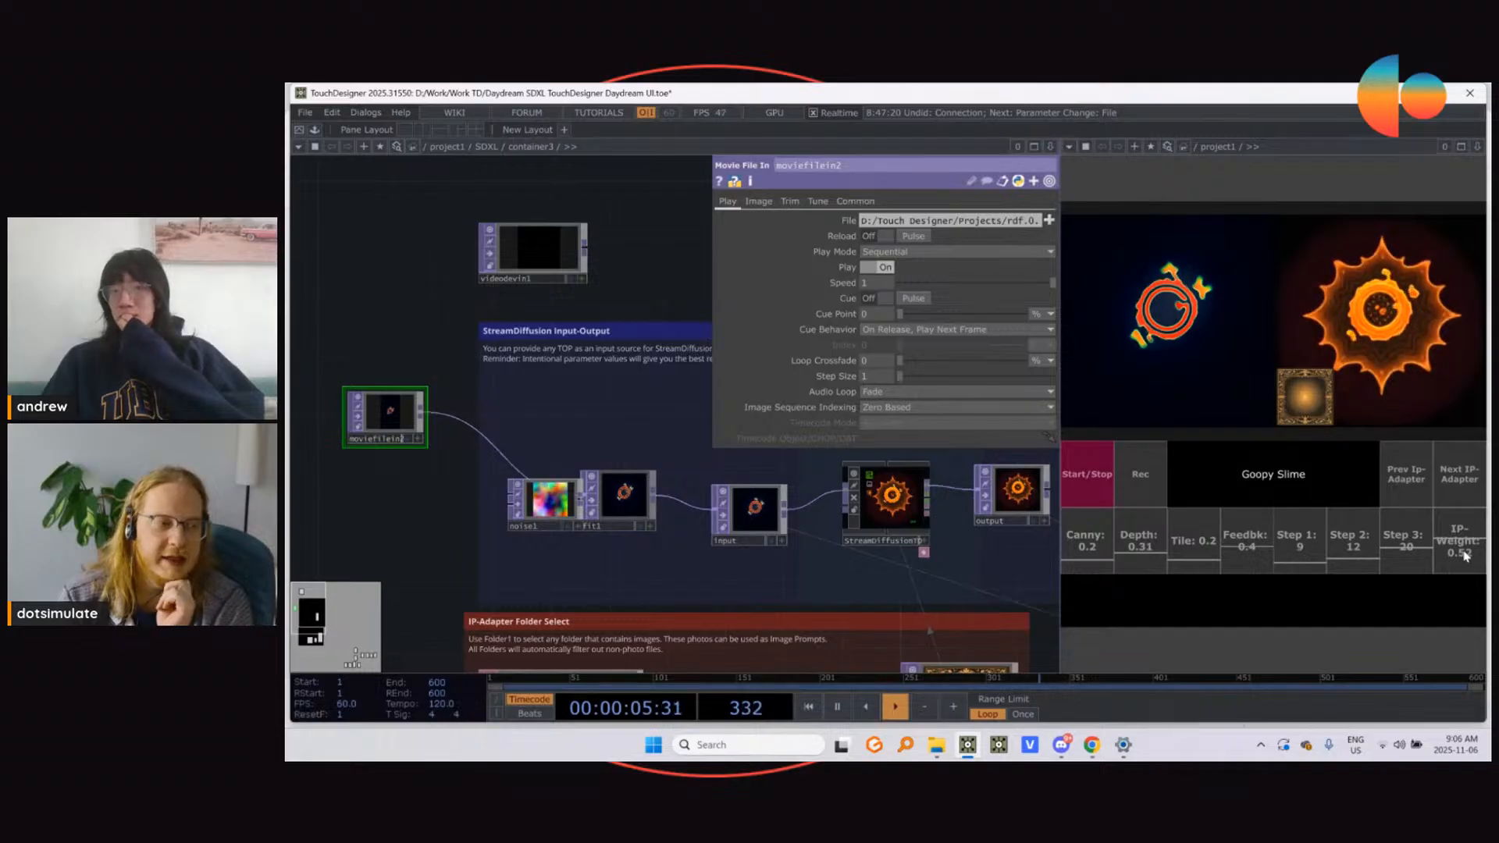
{"action": "left_click", "coordinate": [1457, 479]}
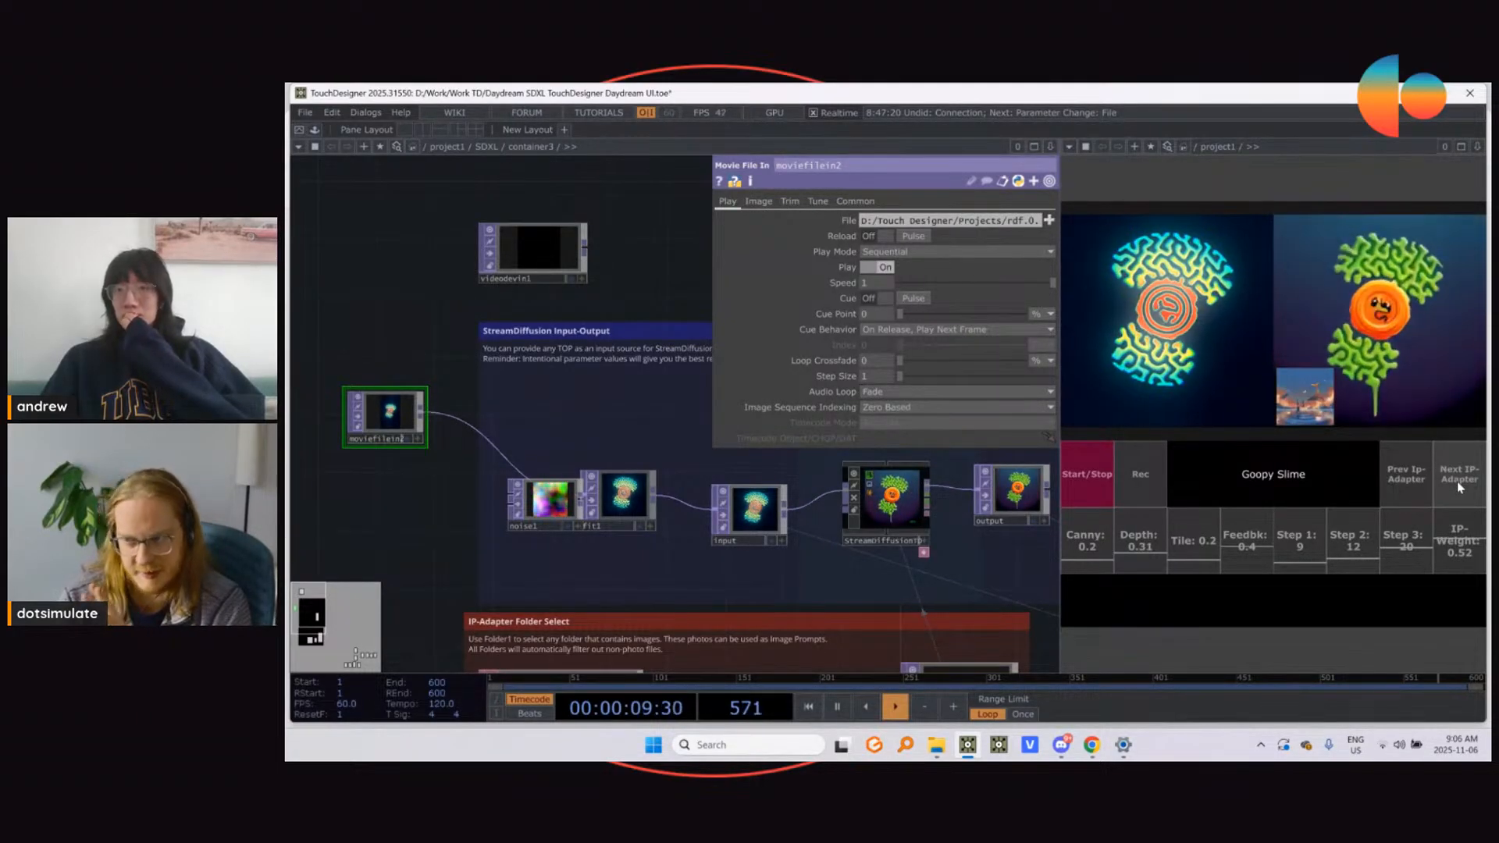
Step: Replace the prompt with "Cotton Candy"
{"action": "left_click_drag", "start_coordinate": [1320, 477], "coordinate": [1172, 488]}
{"action": "key", "text": "Caps_Lock"}
{"action": "type", "text": "C"}
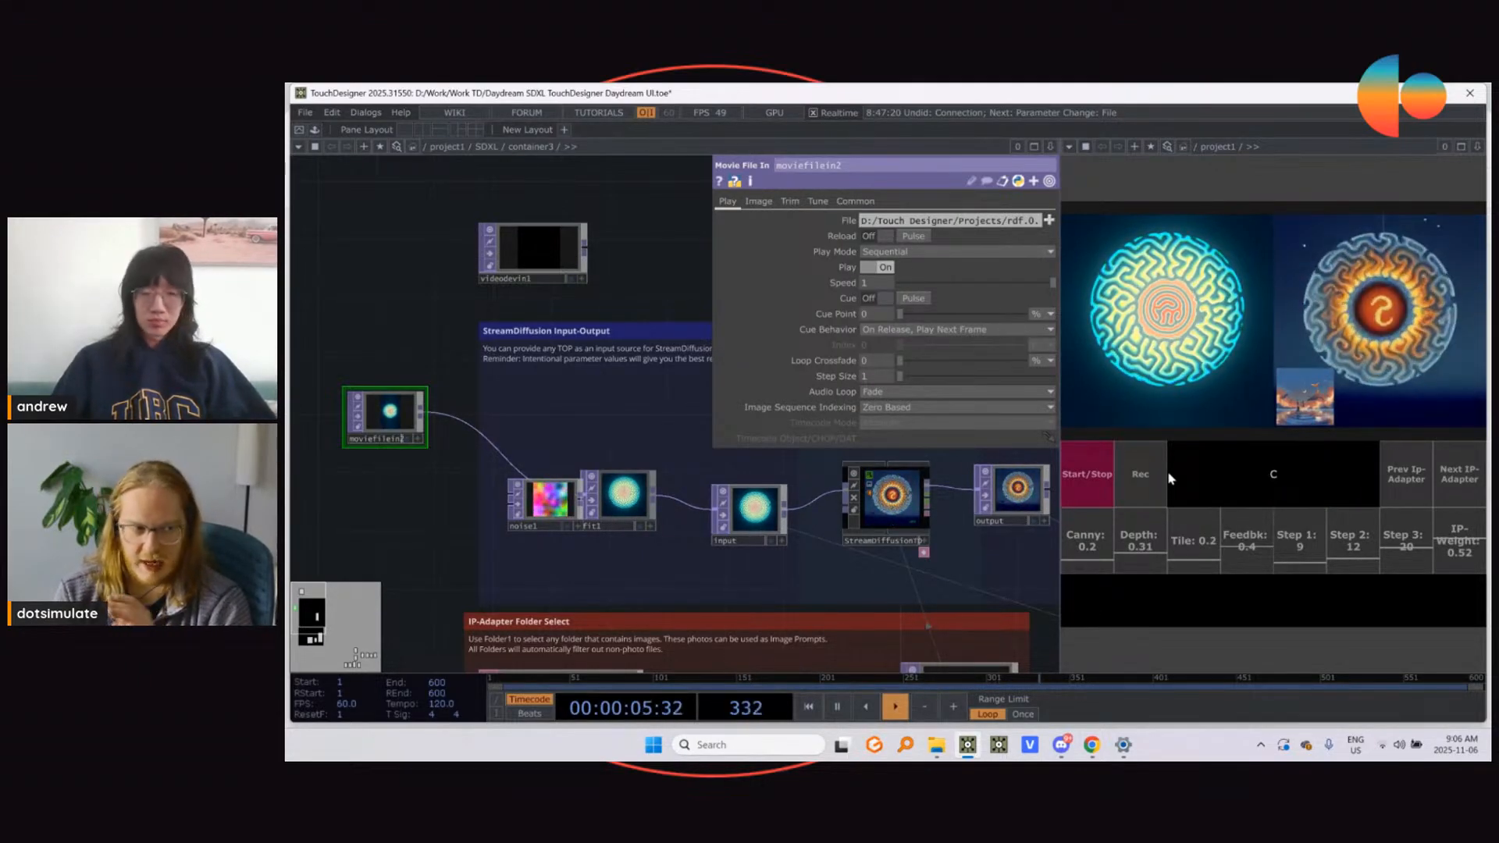
{"action": "type", "text": "otton"}
{"action": "key", "text": "Caps_Lock"}
{"action": "type", "text": "C"}
{"action": "key", "text": "Caps_Lock"}
{"action": "type", "text": "andy"}
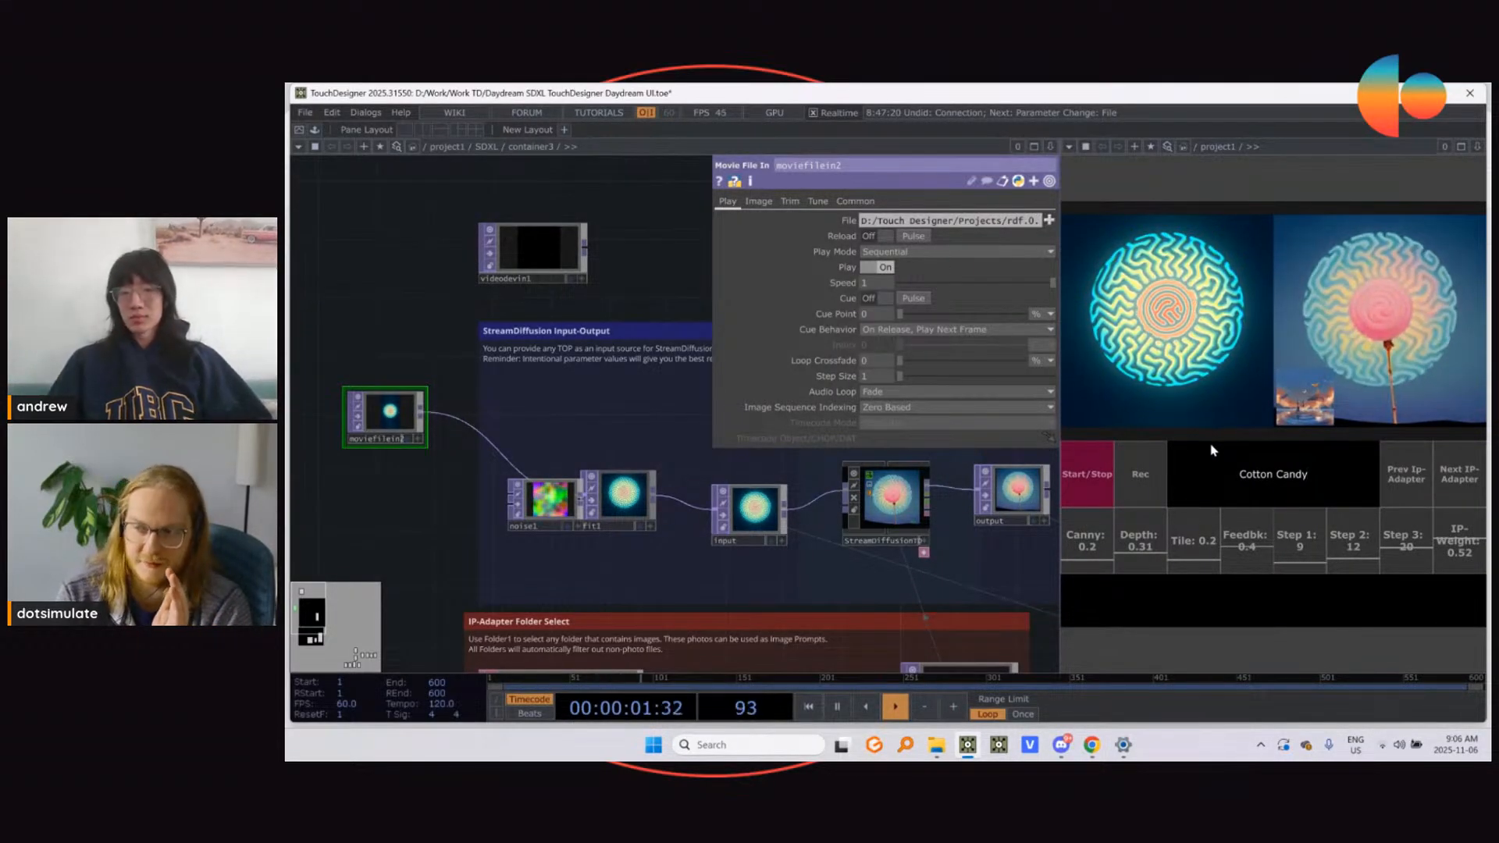
{"action": "type", "text": ","}
Step: Extend the prompt to "Cotton Candy, Lollipop Clouds"
{"action": "key", "text": "Caps_Lock"}
{"action": "type", "text": "L"}
{"action": "key", "text": "Caps_Lock"}
{"action": "type", "text": "ollip"}
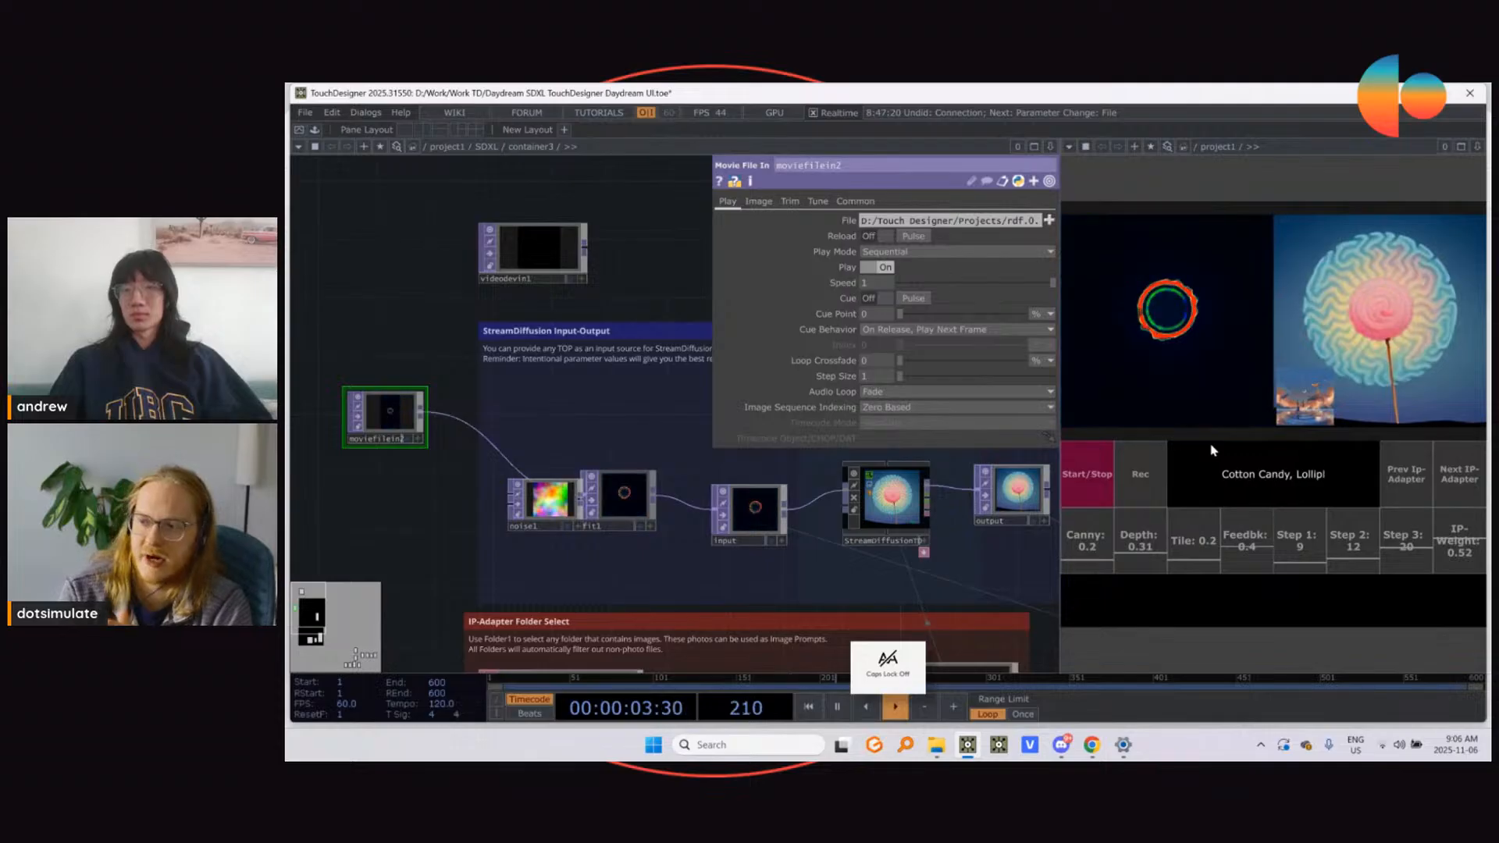
{"action": "type", "text": "op"}
{"action": "key", "text": "Caps_Lock"}
{"action": "type", "text": "C"}
{"action": "key", "text": "Caps_Lock"}
{"action": "type", "text": "loud"}
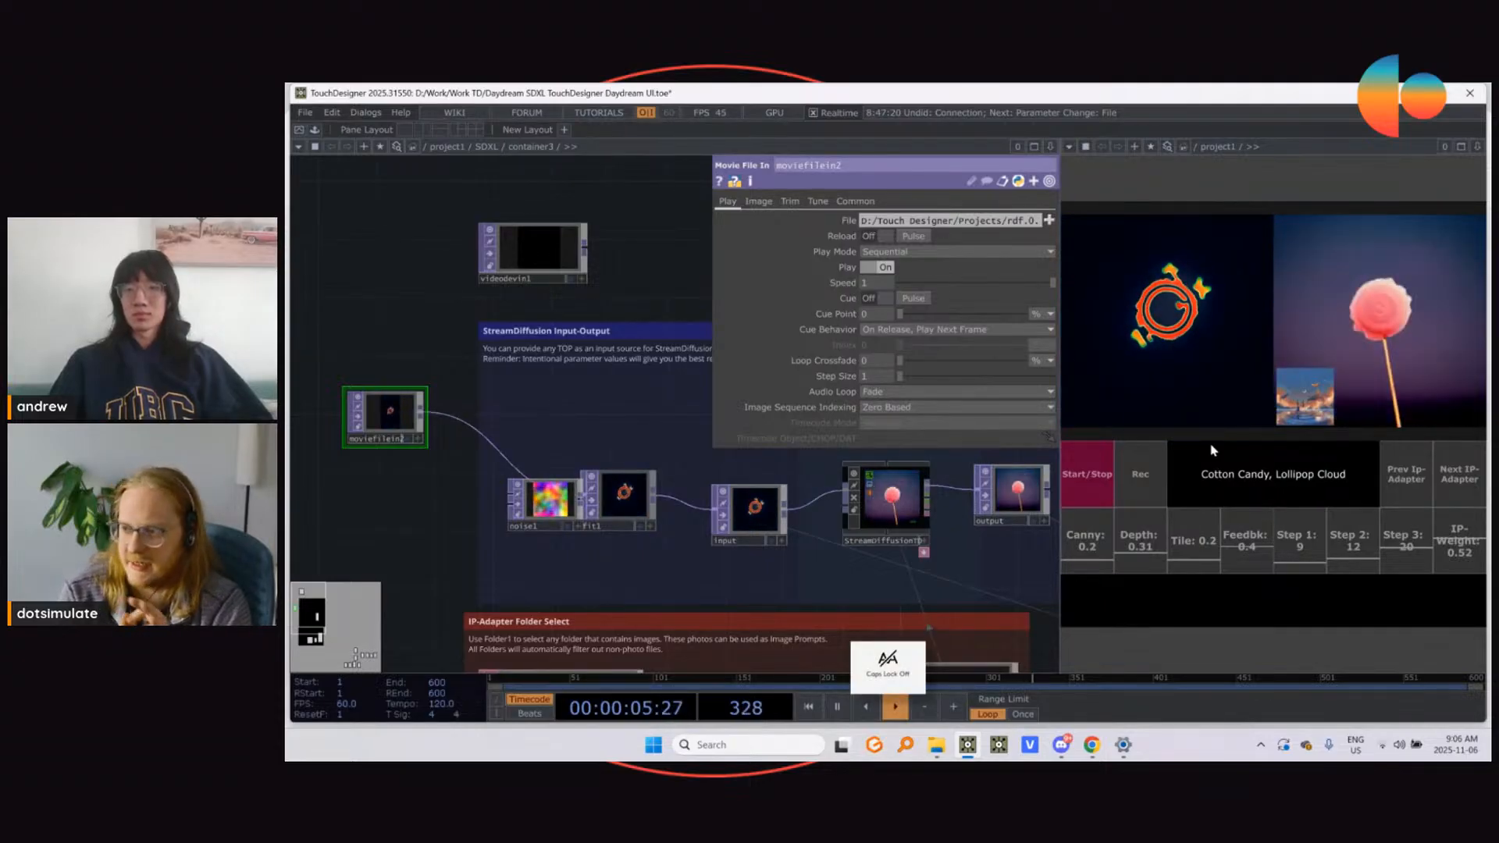
{"action": "type", "text": "s,"}
Step: Add "Sunset Background" after a comma at the end of the cotton candy and lollipop prompt
{"action": "key", "text": "Caps_Lock"}
{"action": "type", "text": "Su"}
{"action": "key", "text": "Caps_Lock"}
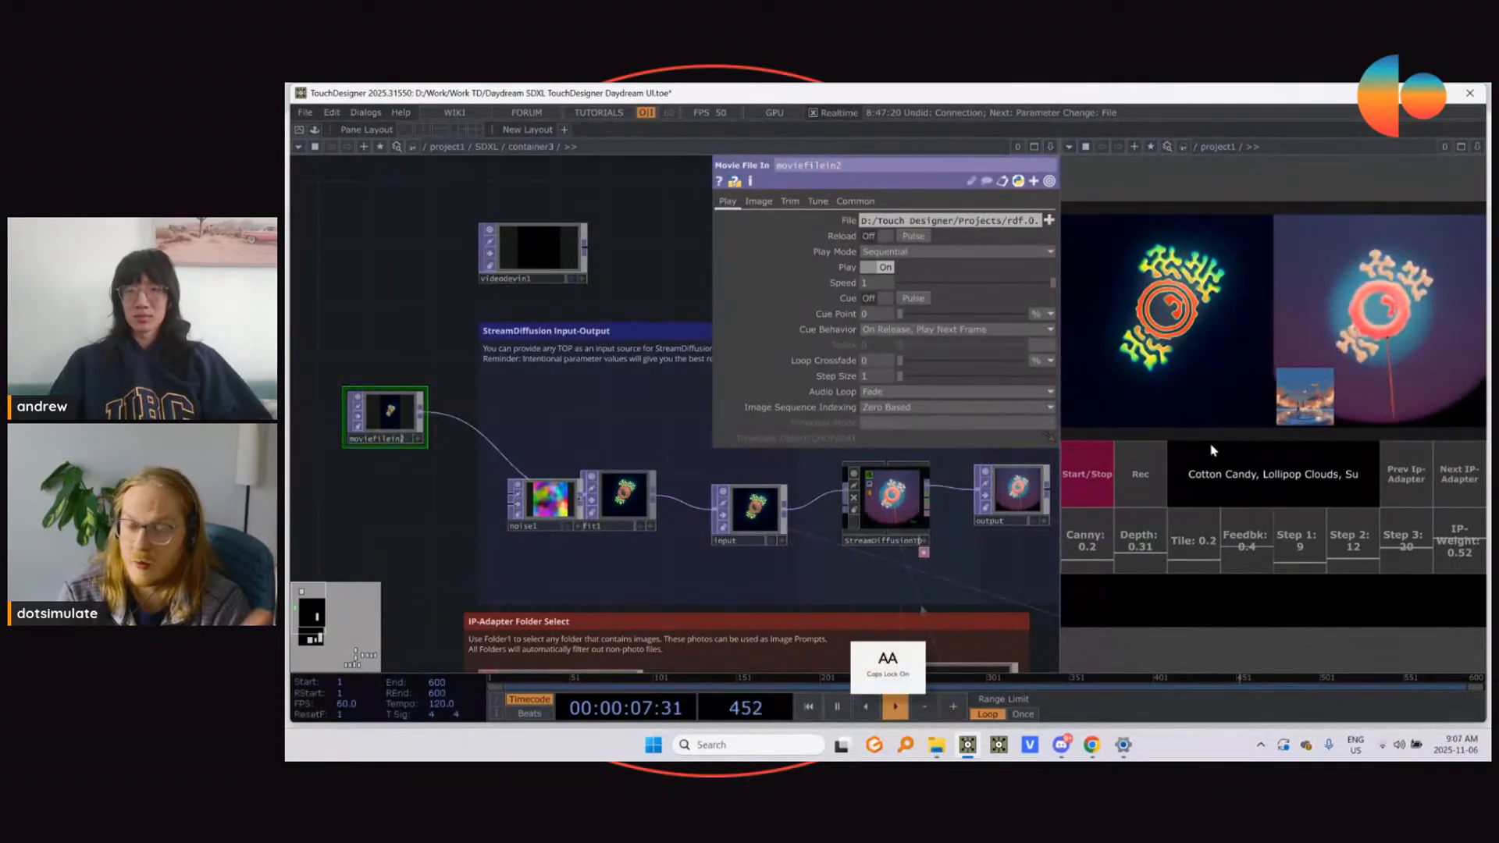
{"action": "type", "text": "ns"}
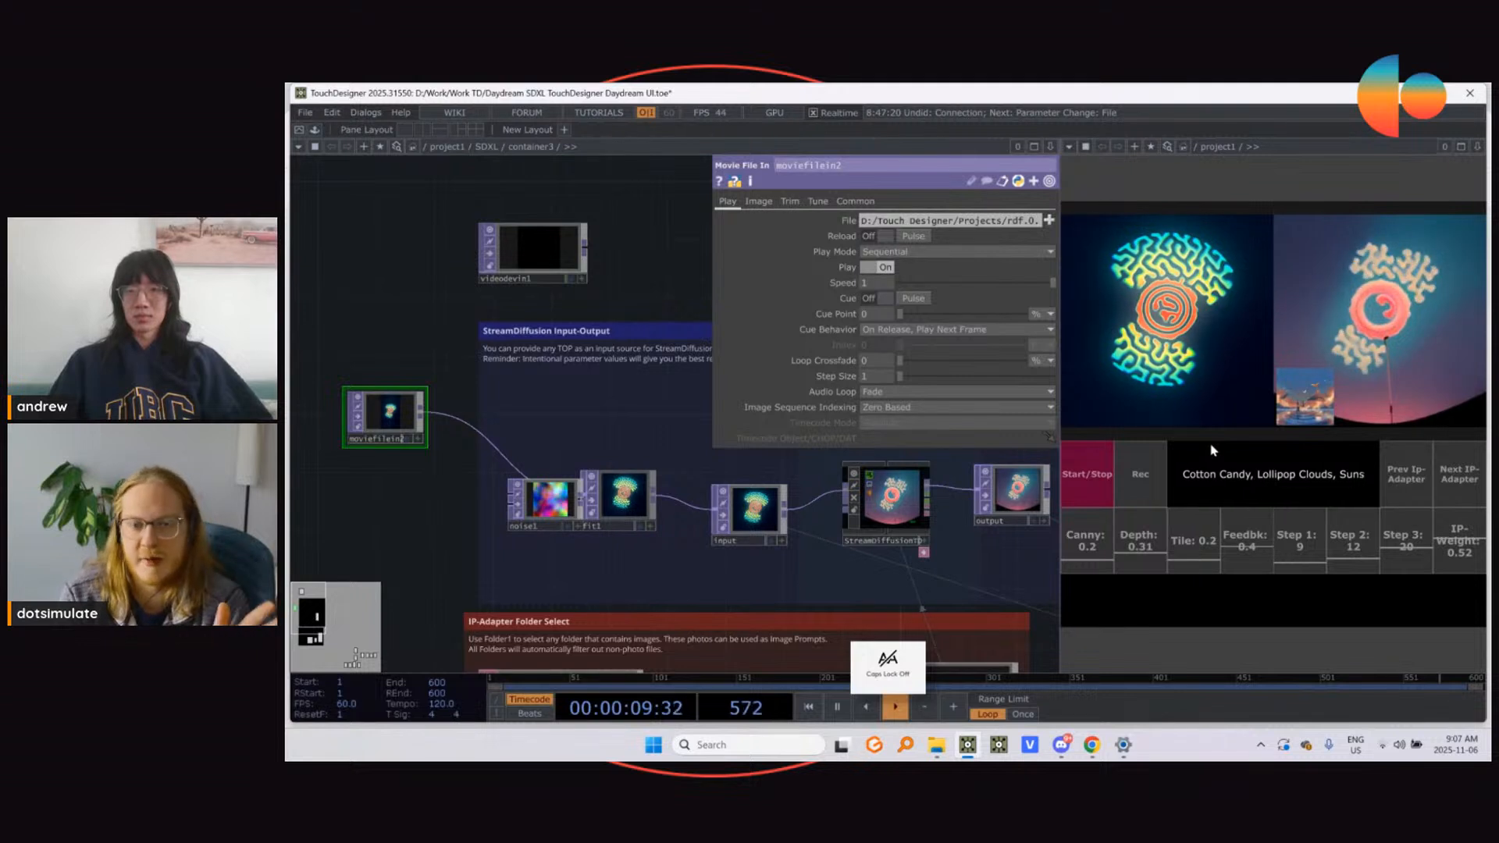
{"action": "type", "text": "et"}
{"action": "key", "text": "Caps_Lock"}
{"action": "type", "text": "B"}
{"action": "key", "text": "Caps_Lock"}
{"action": "type", "text": "ackground"}
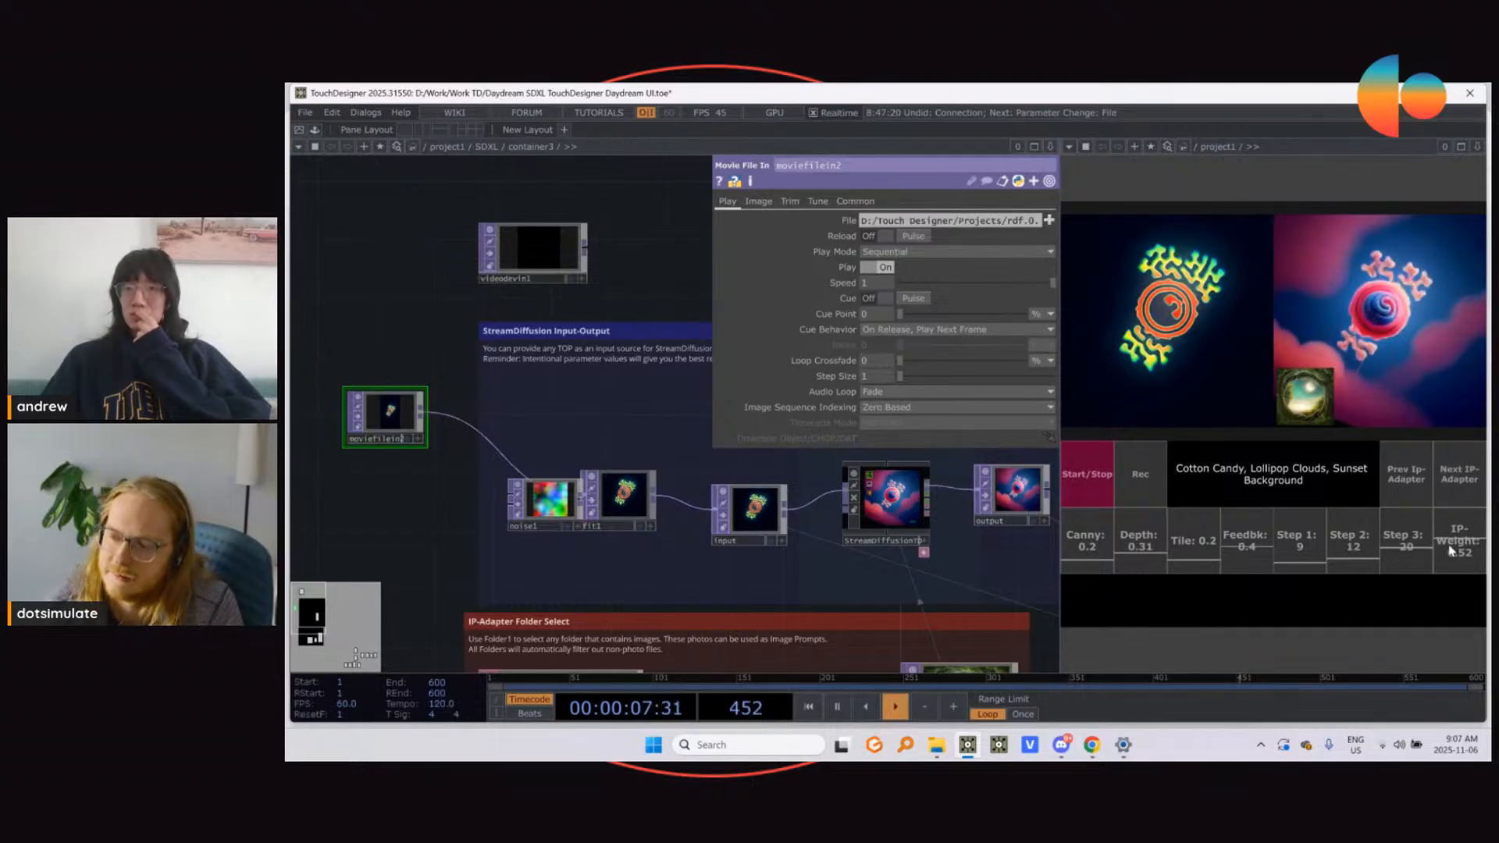
Step: Set the IP-Weight to 0.67 and advance through the IP-Adapter images to the multicoloured wavy pattern
{"action": "left_click_drag", "start_coordinate": [1452, 544], "coordinate": [1456, 529]}
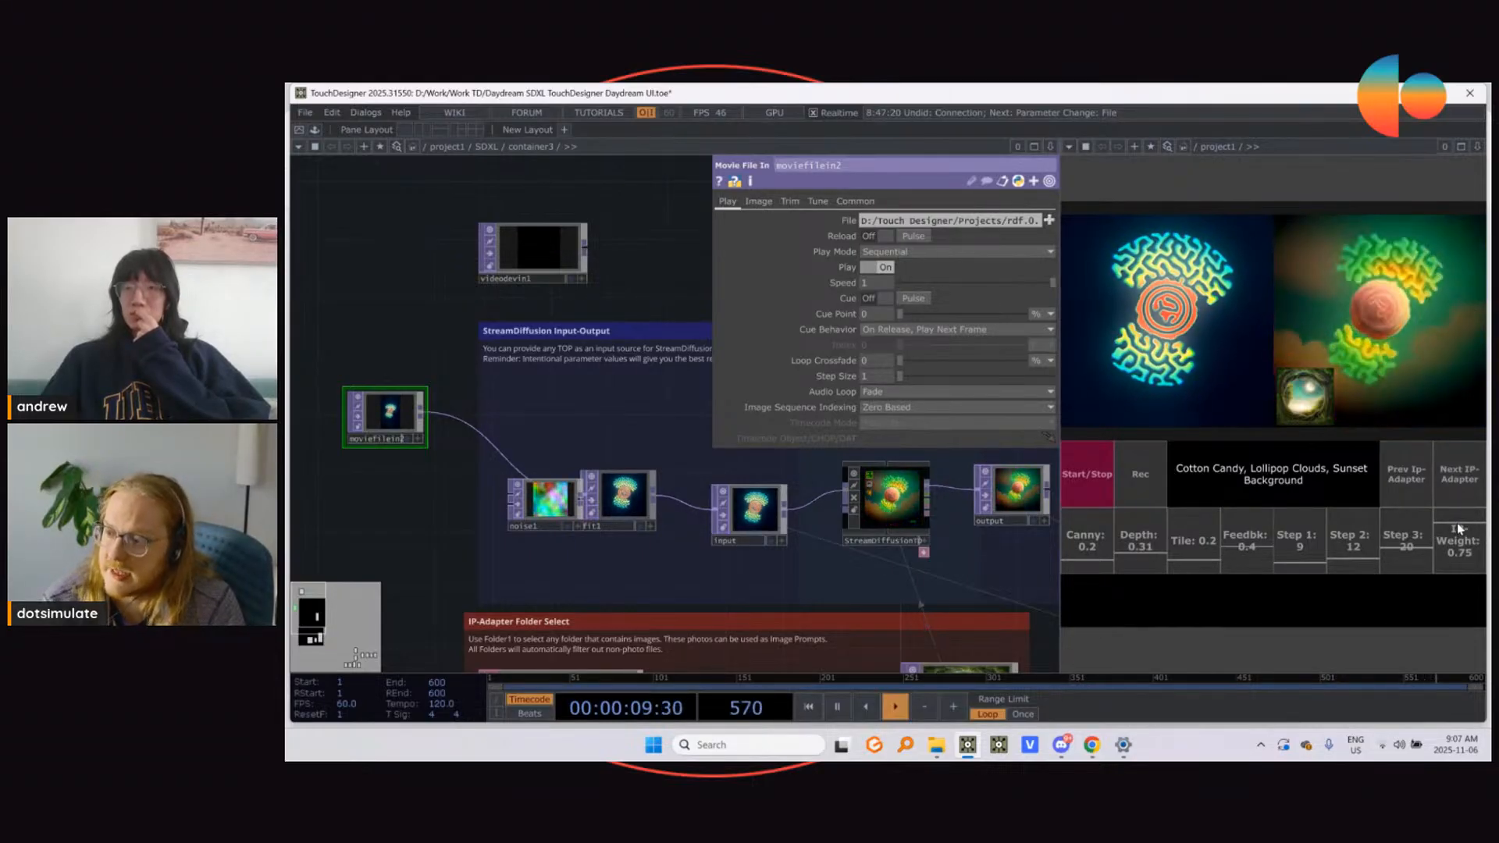
{"action": "left_click_drag", "start_coordinate": [1457, 528], "coordinate": [1459, 532]}
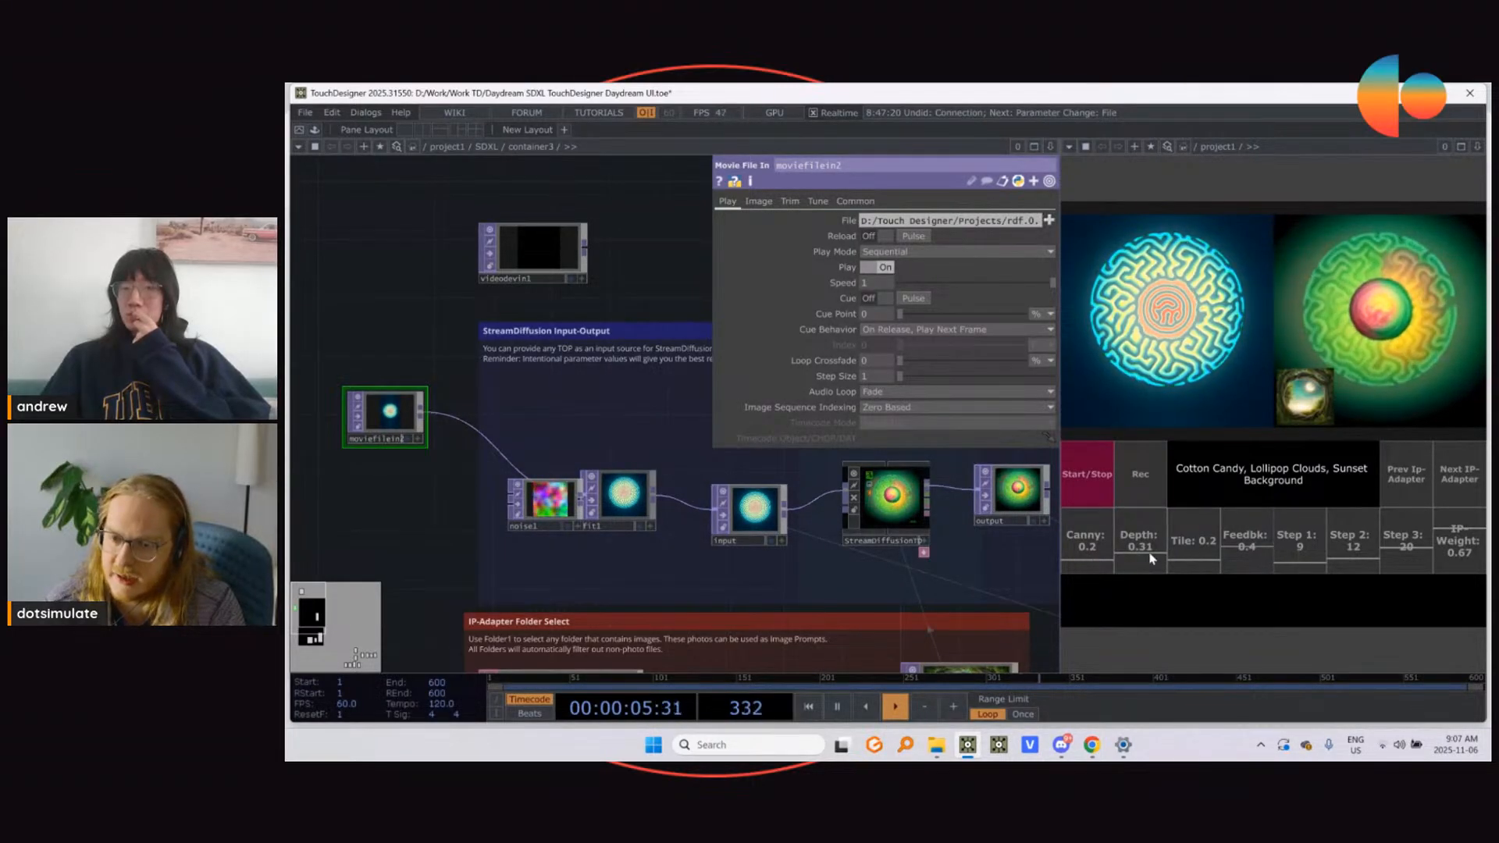
{"action": "left_click", "coordinate": [1458, 478]}
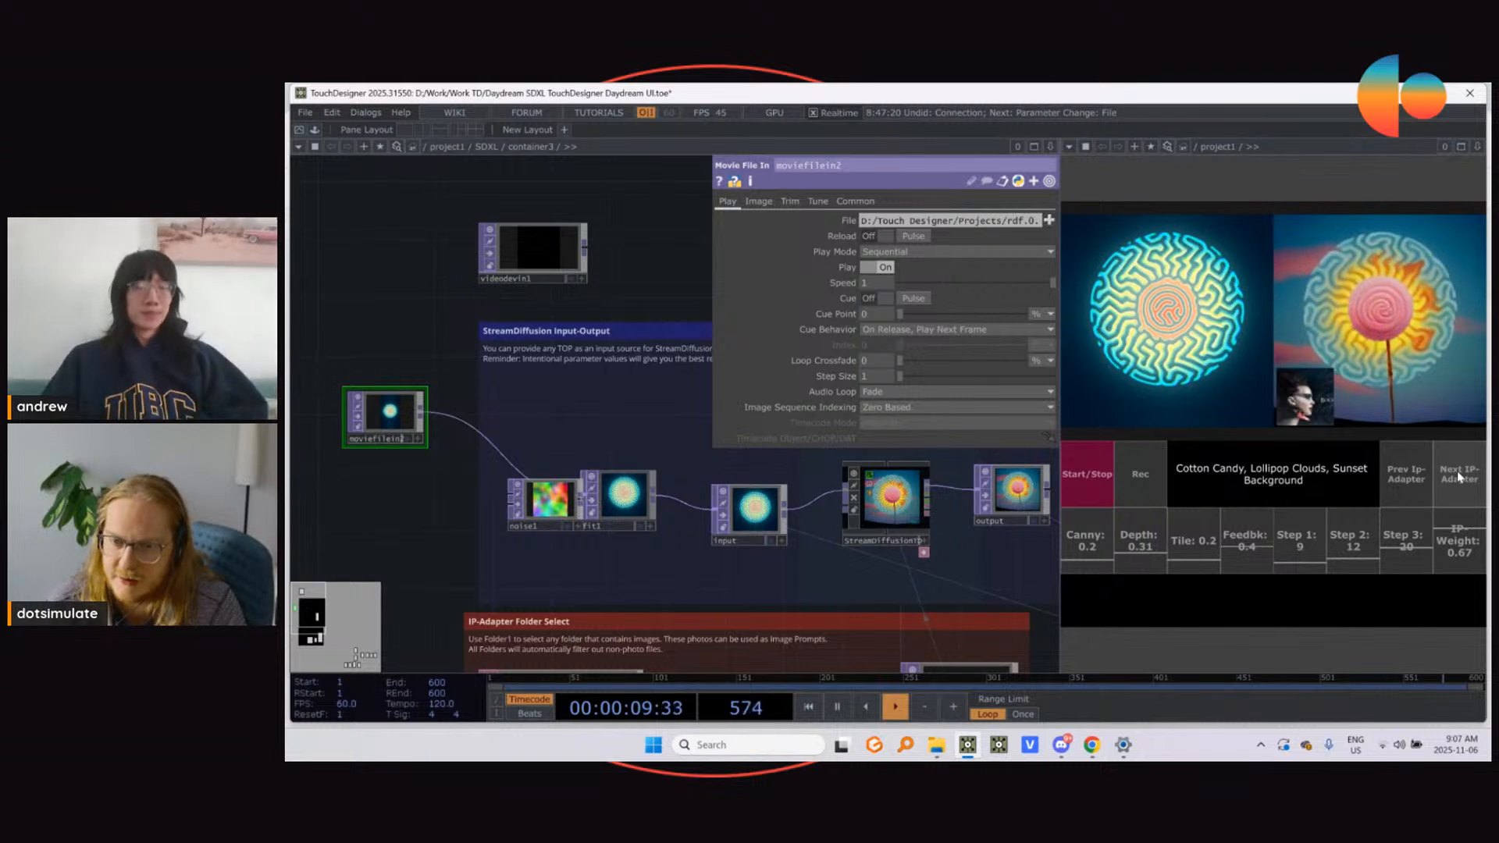
{"action": "left_click", "coordinate": [1457, 474]}
{"action": "left_click", "coordinate": [1456, 480]}
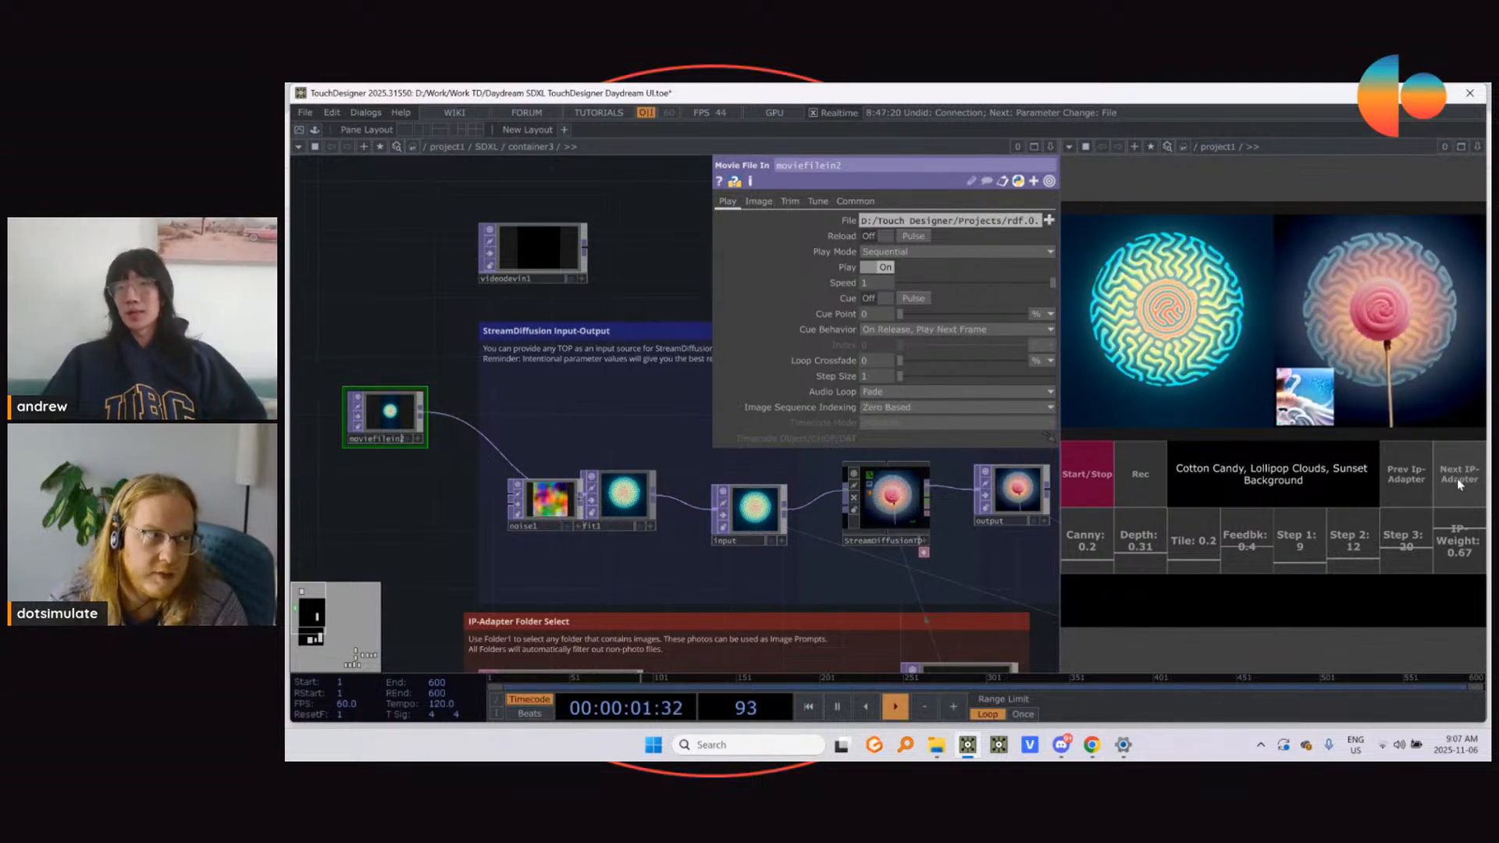
{"action": "left_click", "coordinate": [1457, 480]}
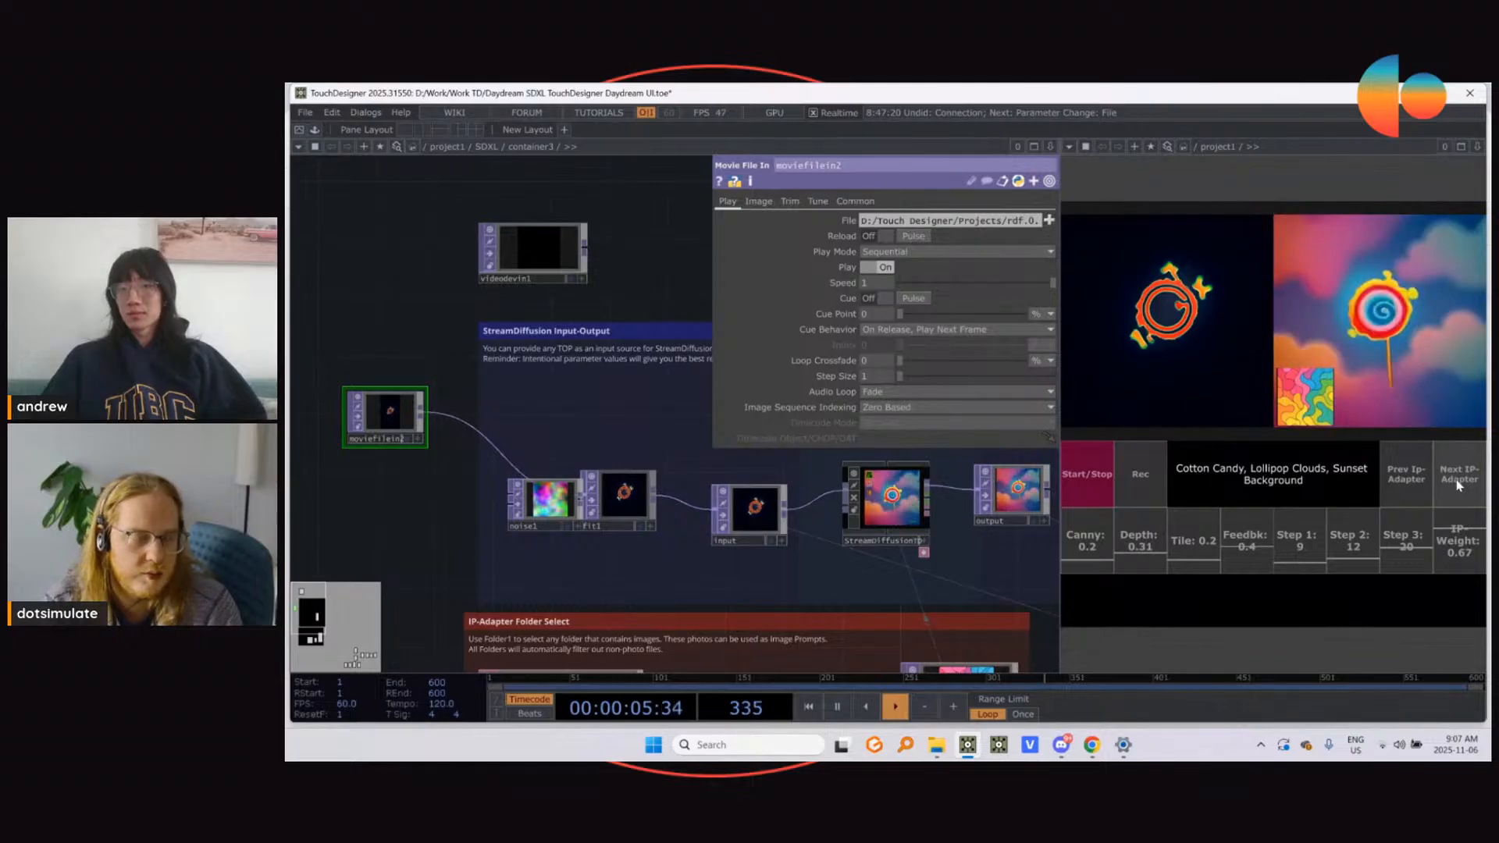
Step: Load the tadpole animation from the Projects folder into moviefilein2 as the new input source
{"action": "left_click", "coordinate": [1049, 222]}
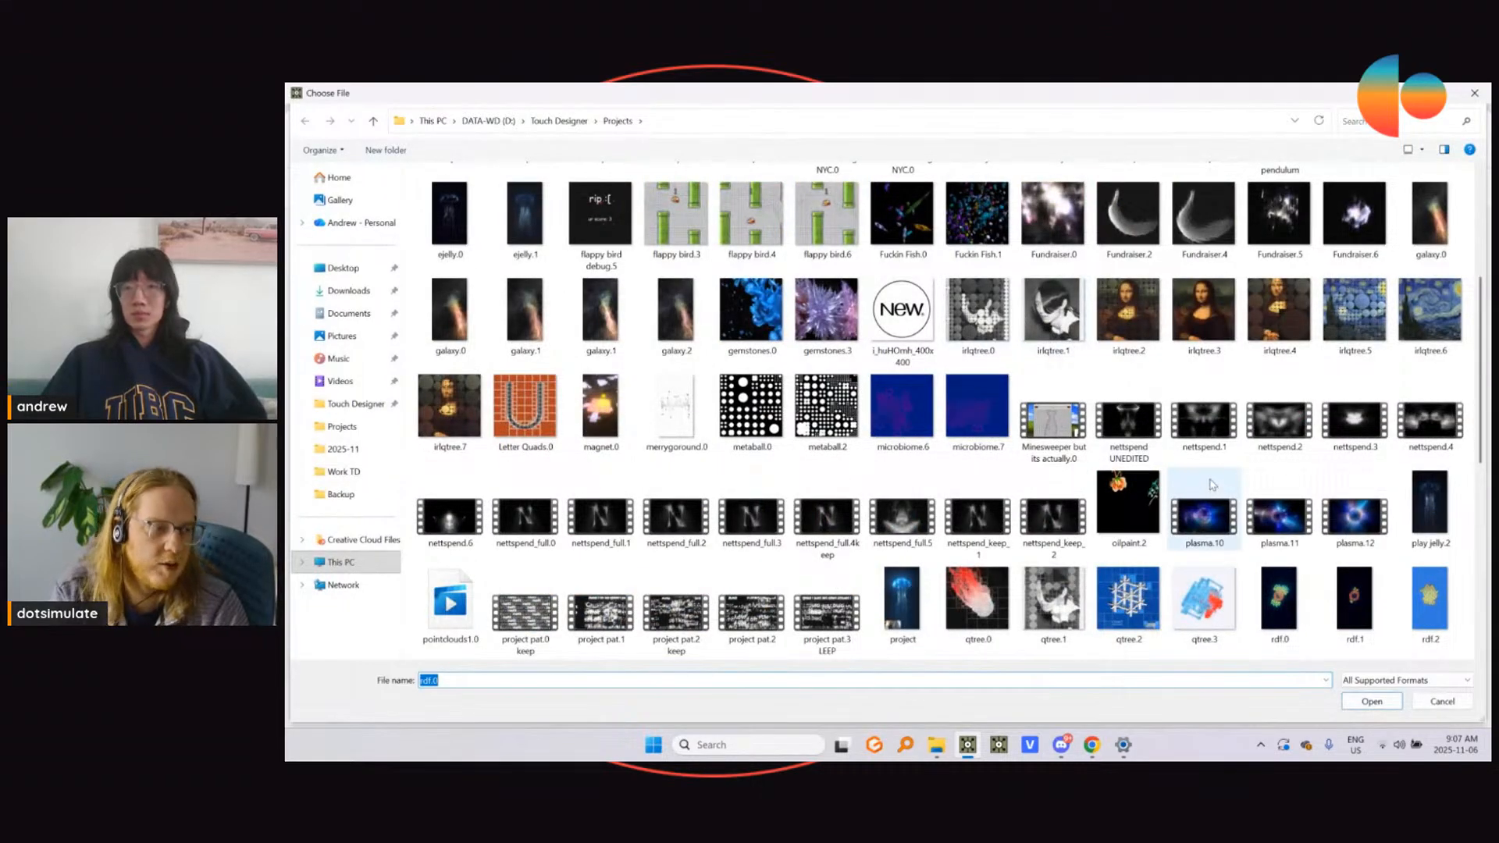
{"action": "scroll", "coordinate": [1241, 492], "scroll_direction": "down", "scroll_amount": 3}
{"action": "scroll", "coordinate": [1277, 500], "scroll_direction": "up", "scroll_amount": 2}
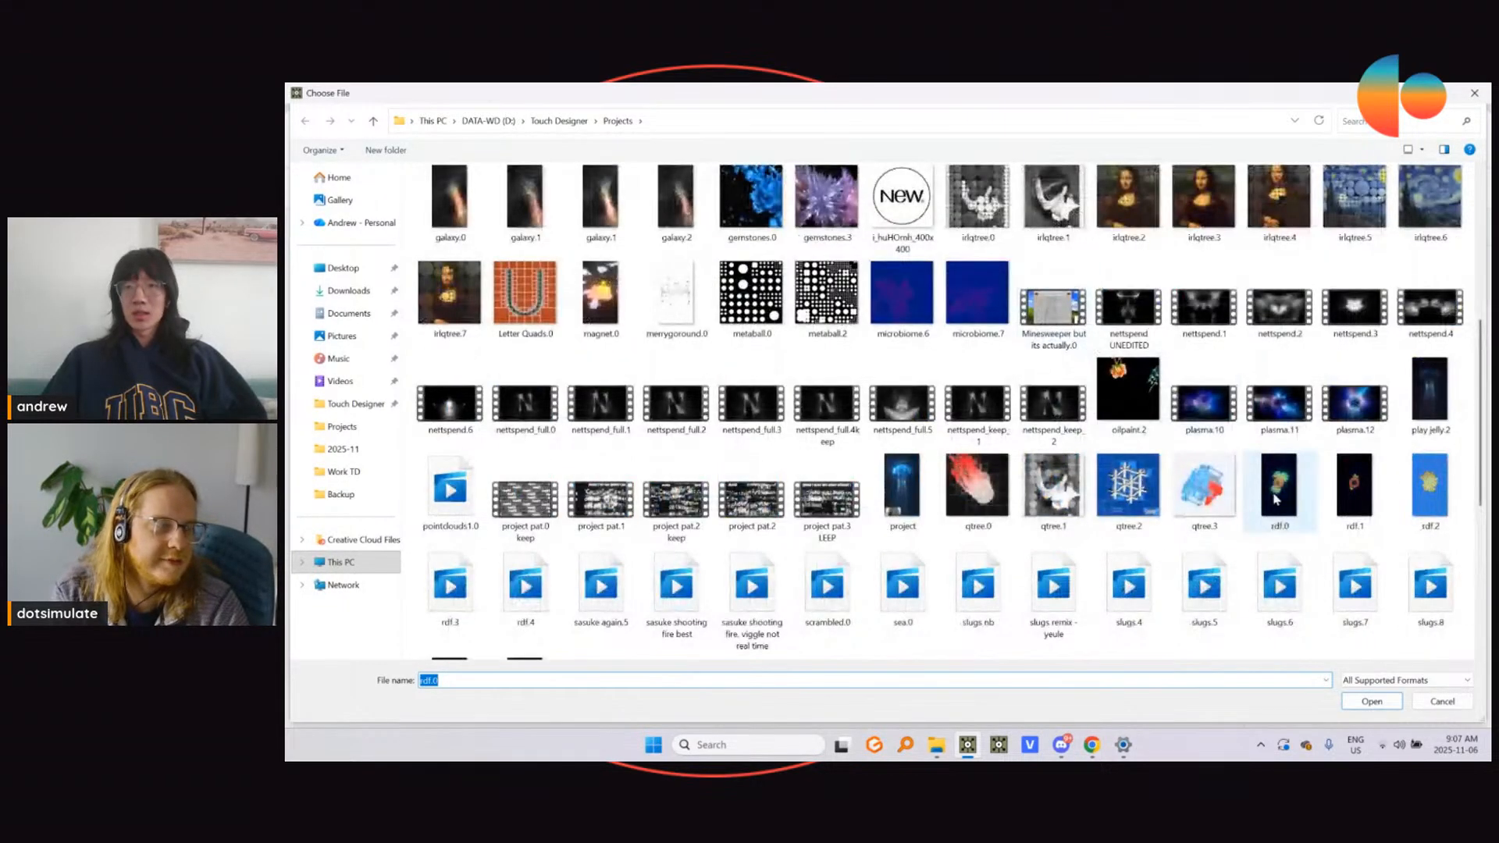
{"action": "scroll", "coordinate": [1277, 501], "scroll_direction": "down", "scroll_amount": 3}
{"action": "double_click", "coordinate": [1288, 506]}
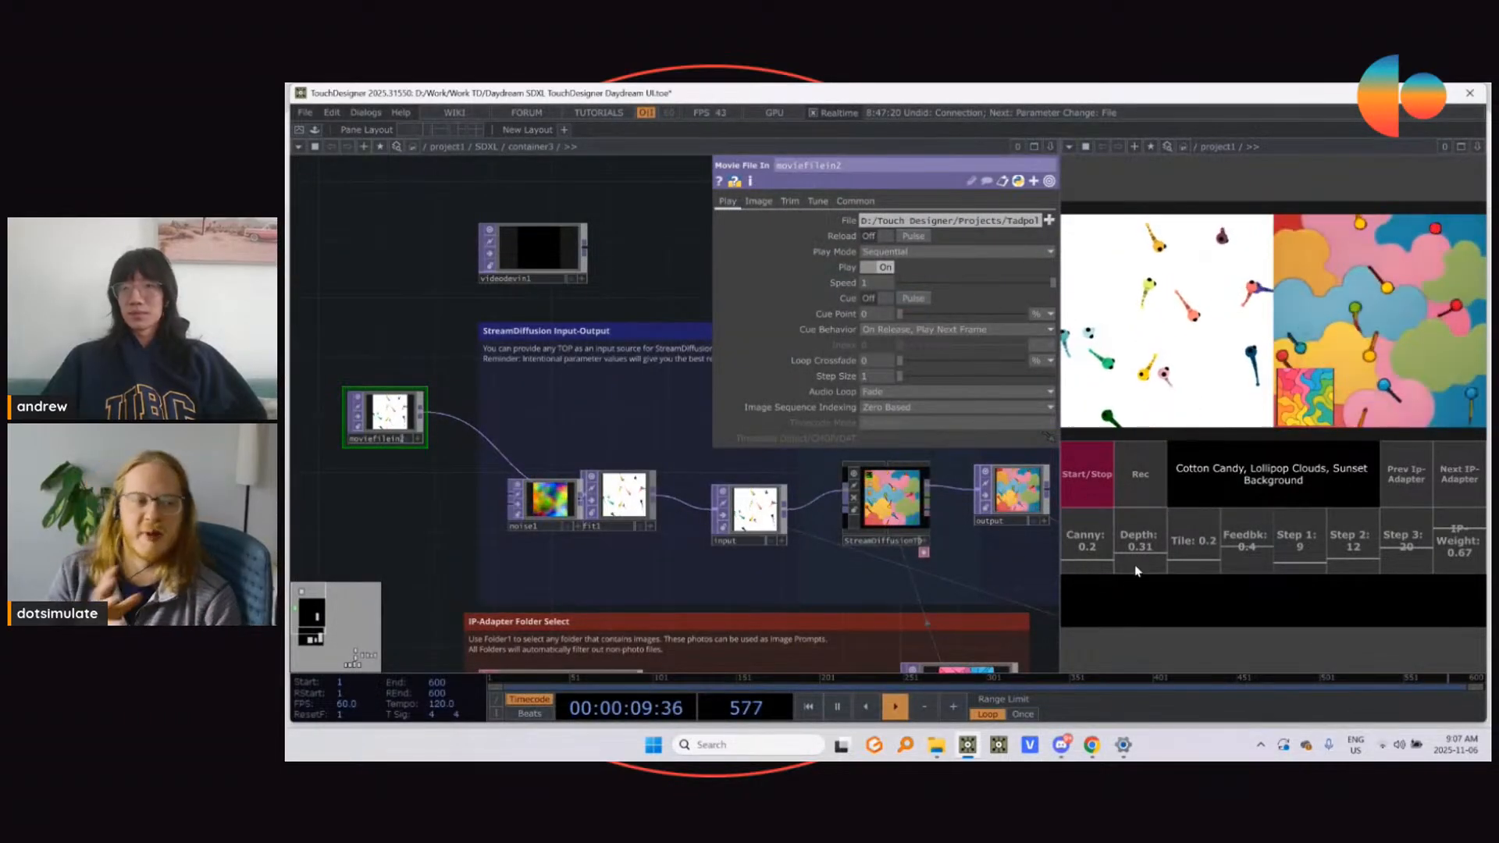
Step: Set the IP-Weight to 0.63 and advance through the IP-Adapter images, past the starry night painting, to the bright mountain landscape
{"action": "left_click", "coordinate": [1465, 486]}
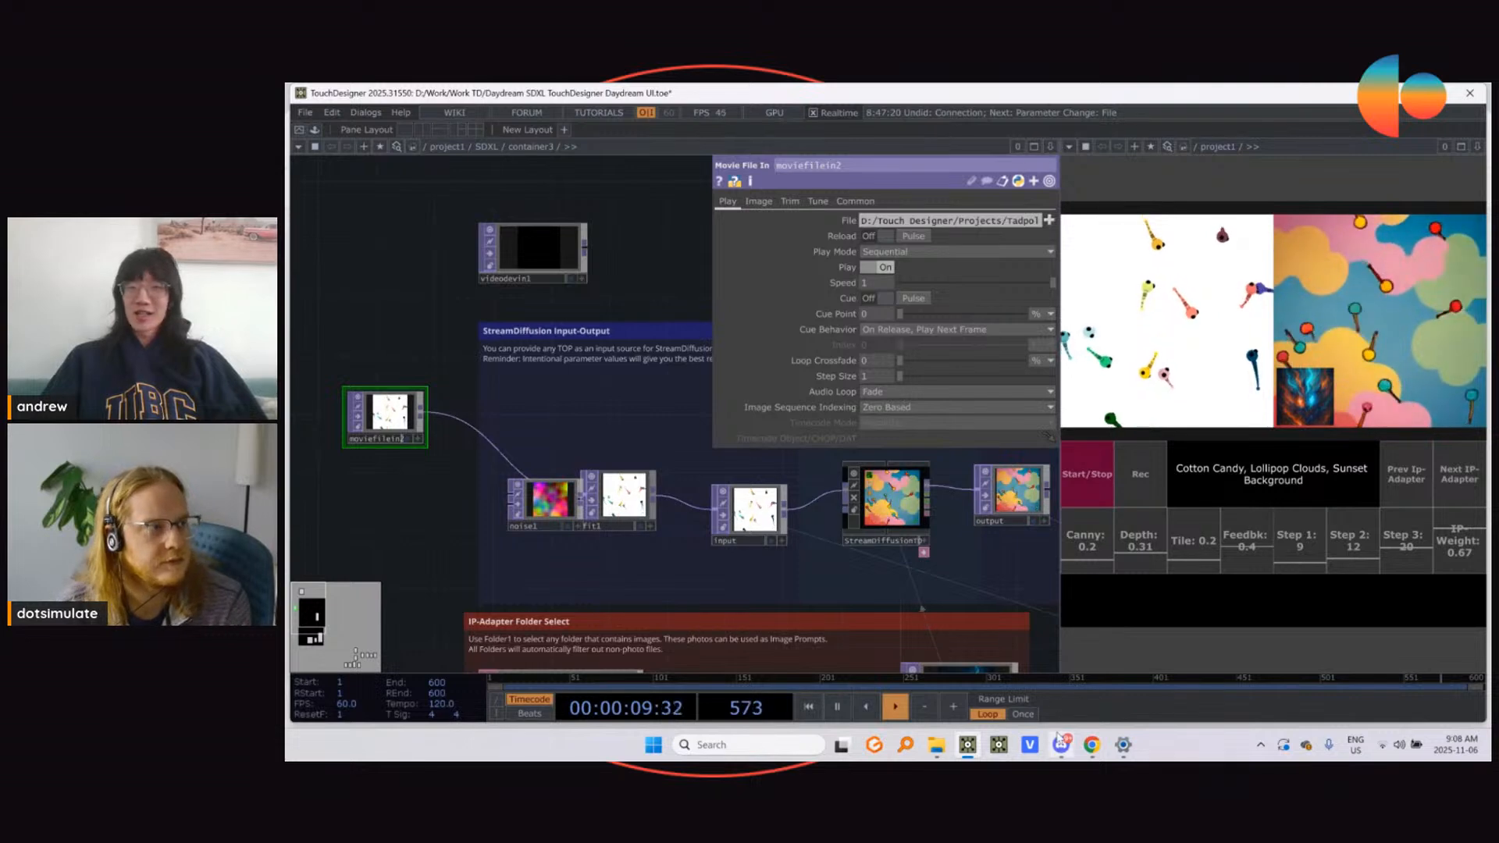
{"action": "mouse_move", "coordinate": [1059, 742]}
{"action": "left_click", "coordinate": [1061, 677]}
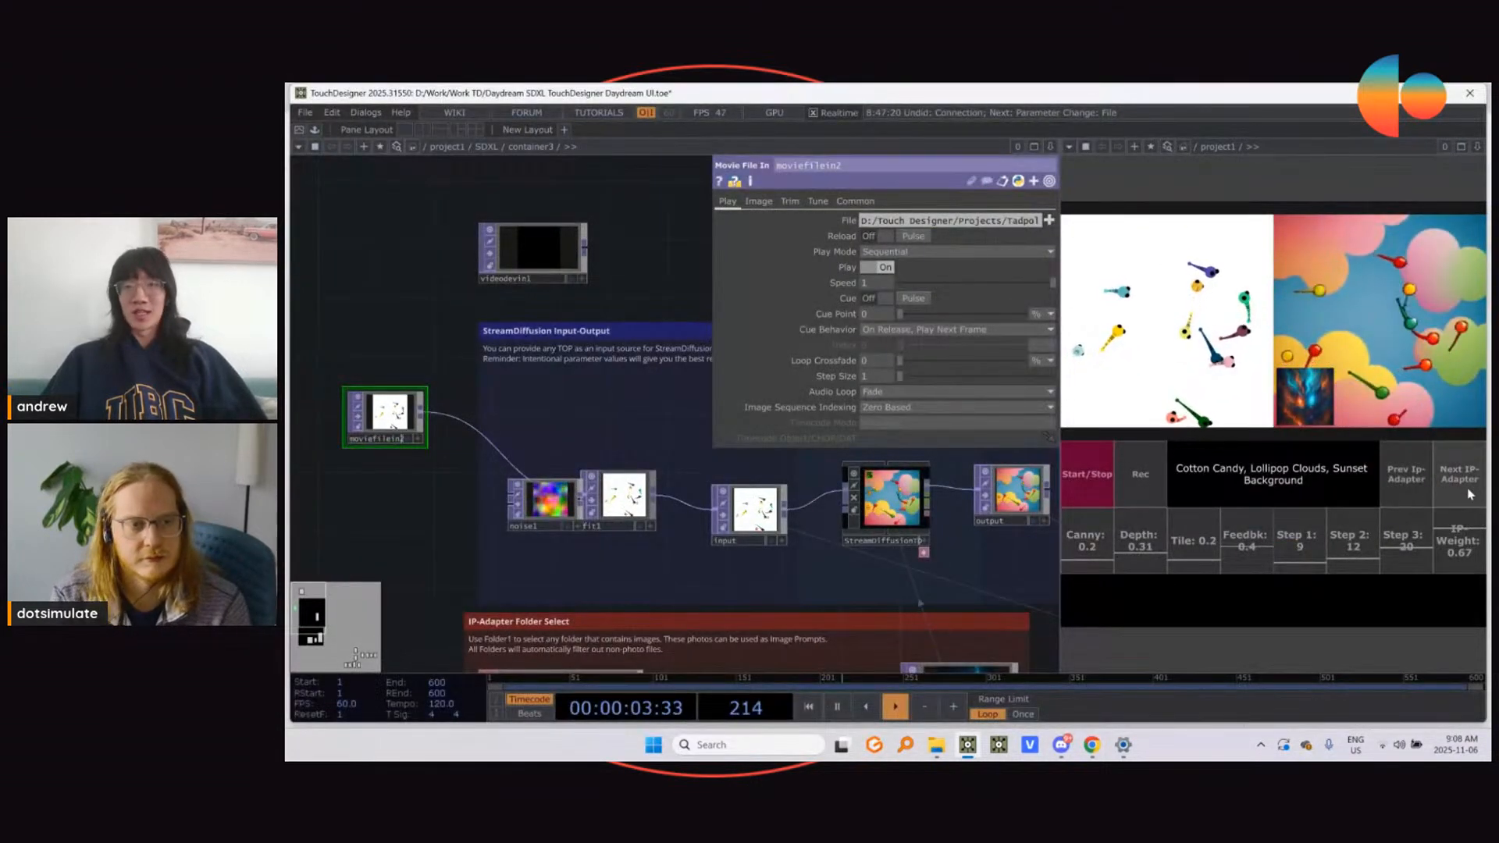
{"action": "left_click", "coordinate": [1451, 533]}
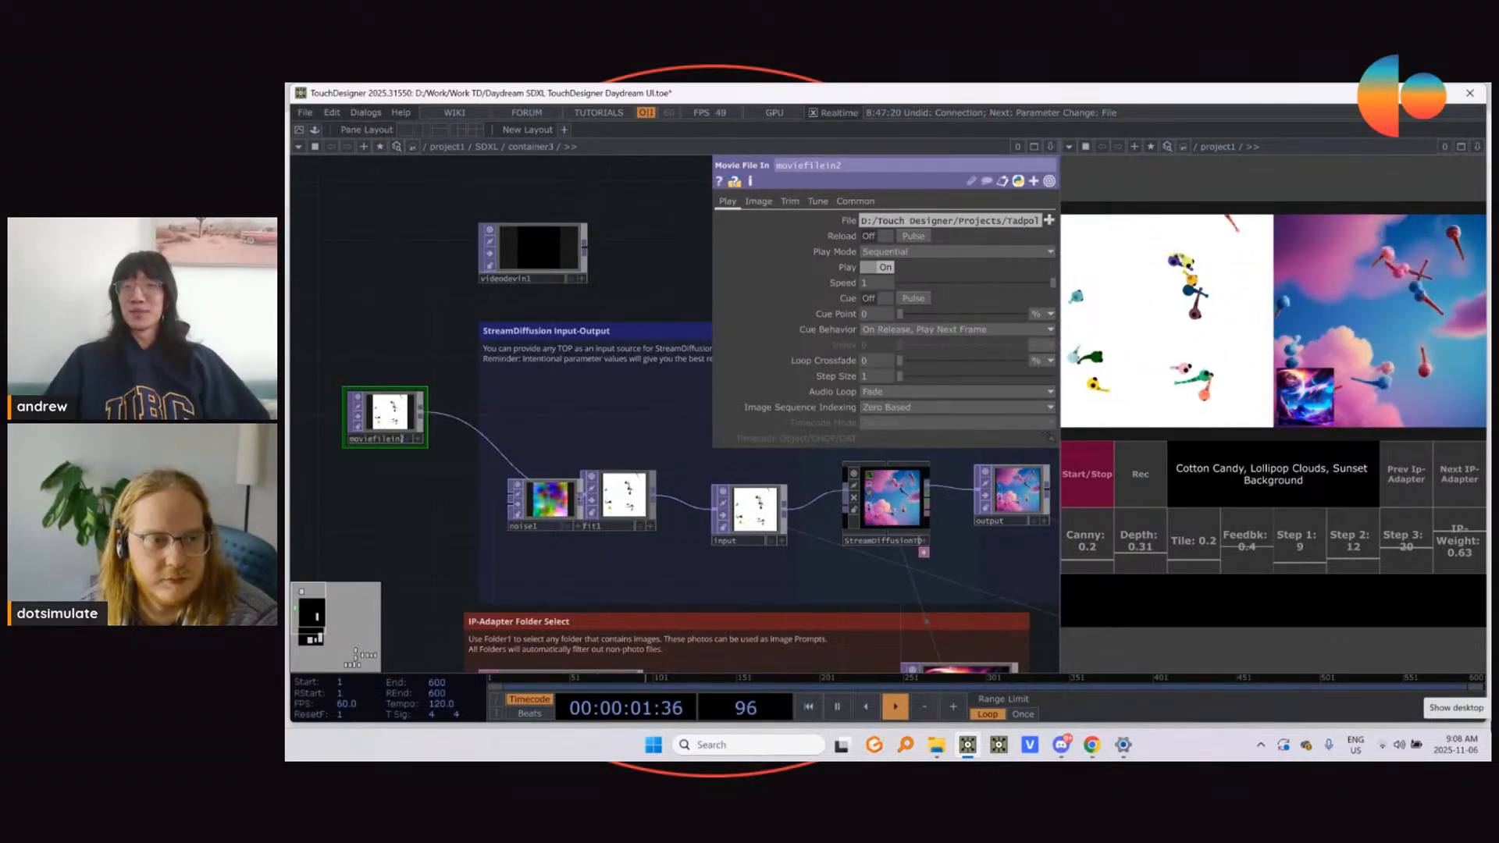
{"action": "left_click", "coordinate": [1448, 489]}
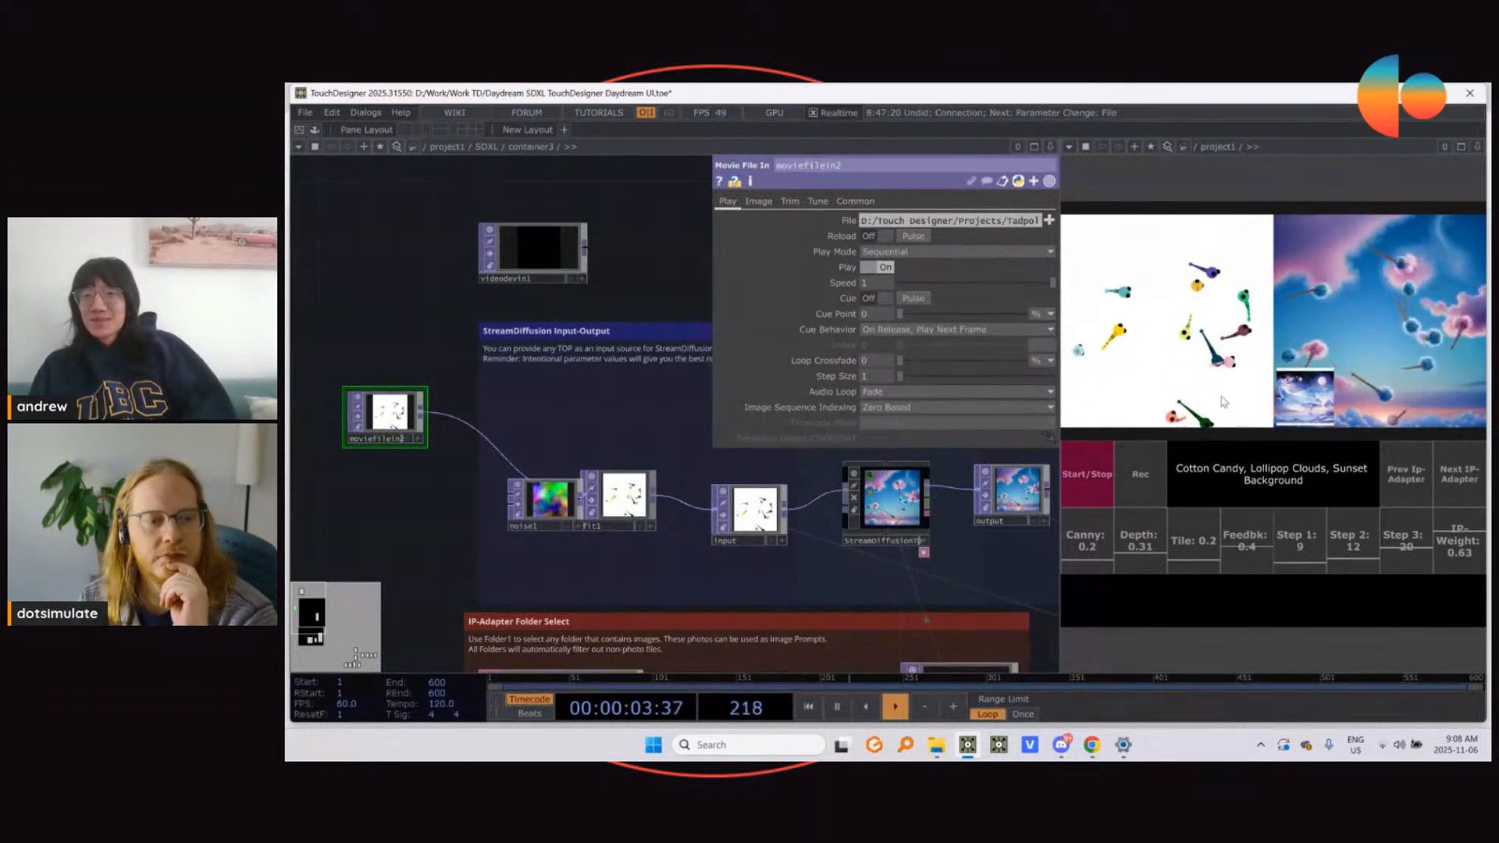
{"action": "left_click", "coordinate": [1451, 481]}
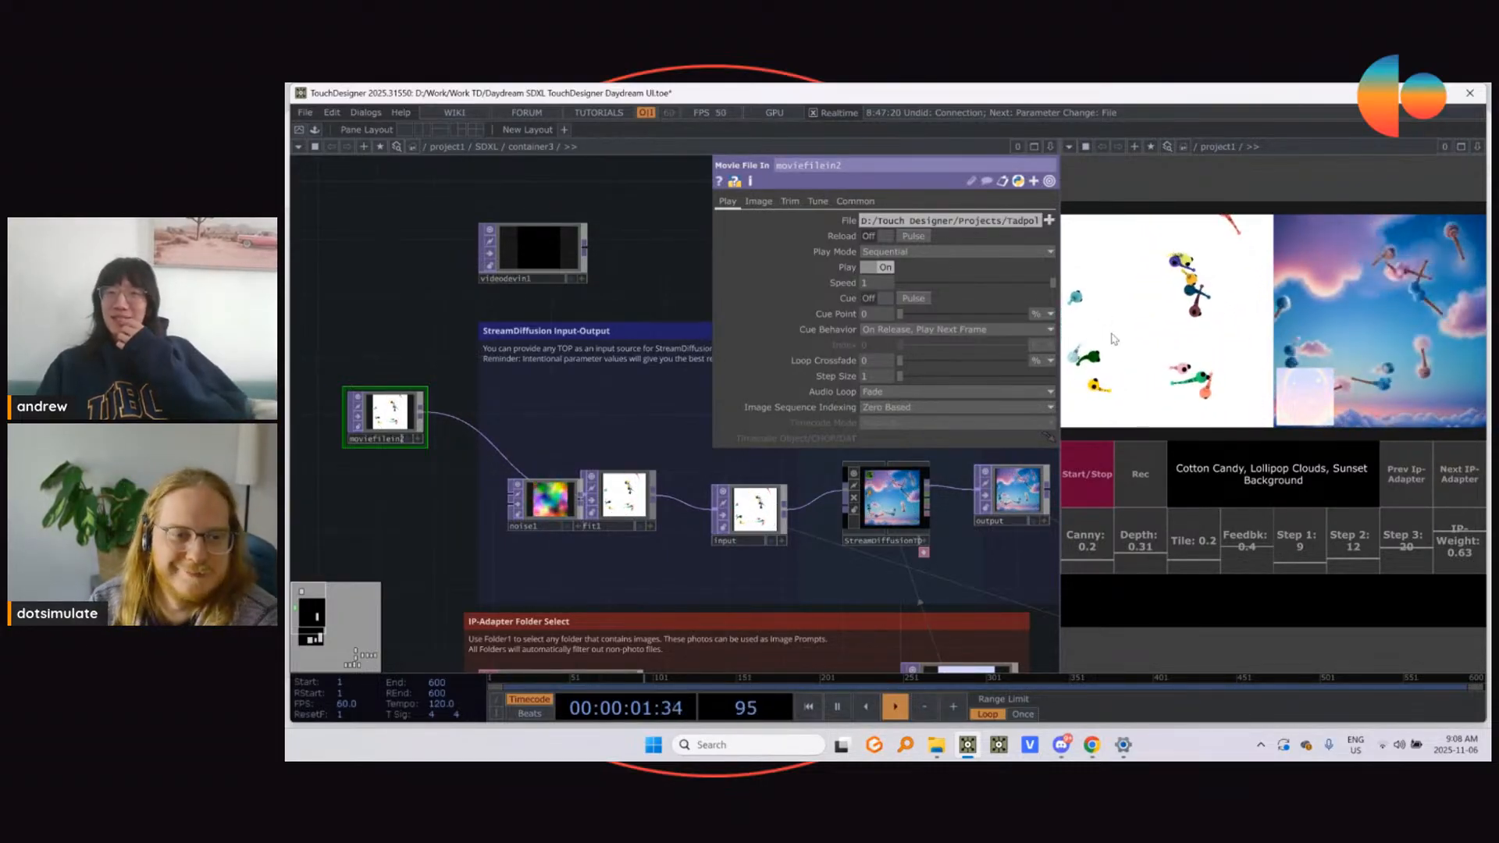
{"action": "left_click", "coordinate": [1465, 465]}
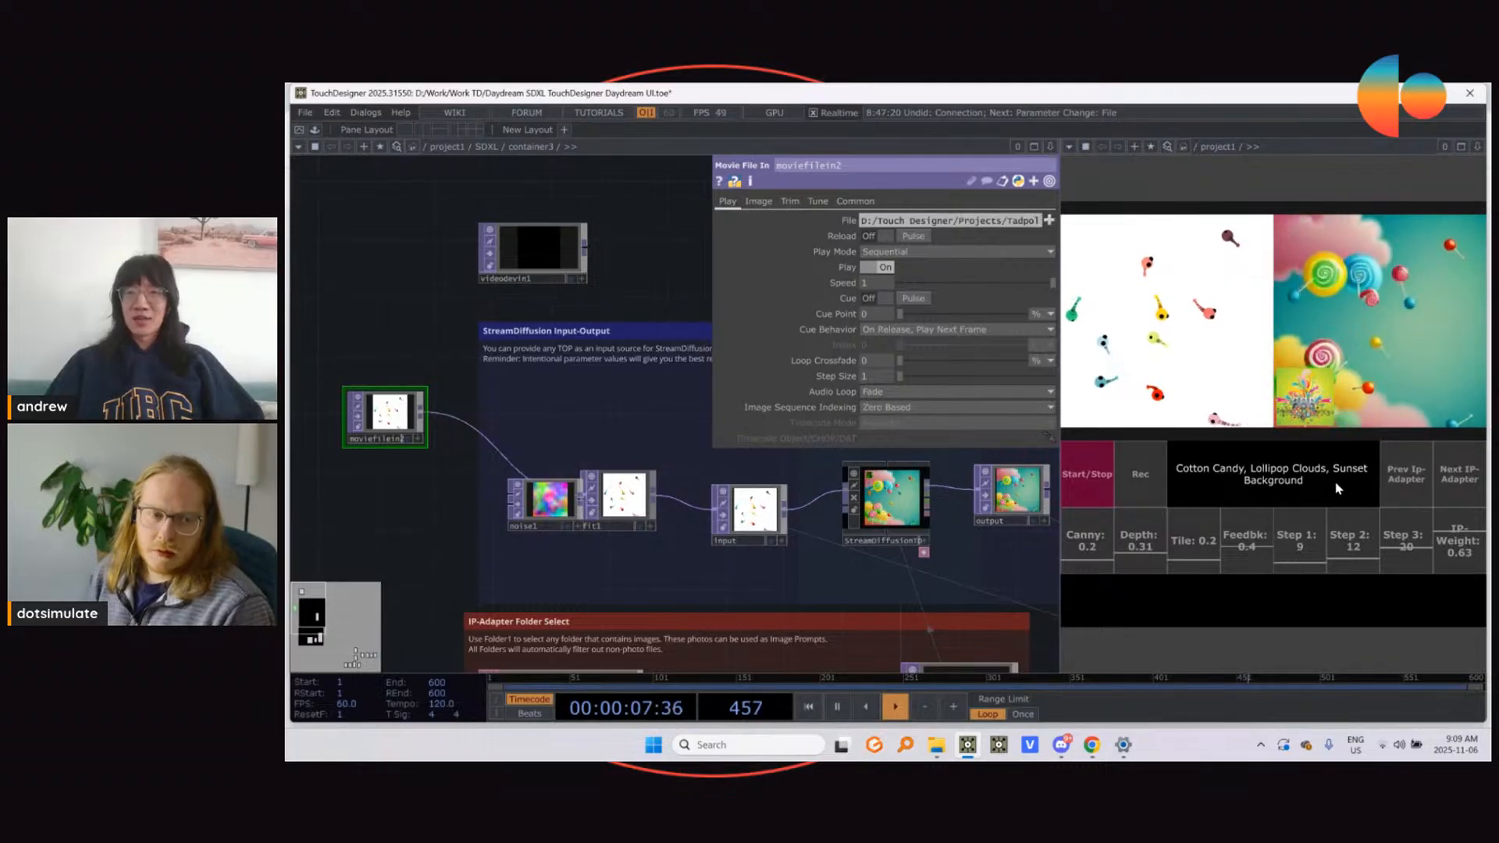
{"action": "left_click", "coordinate": [1449, 495]}
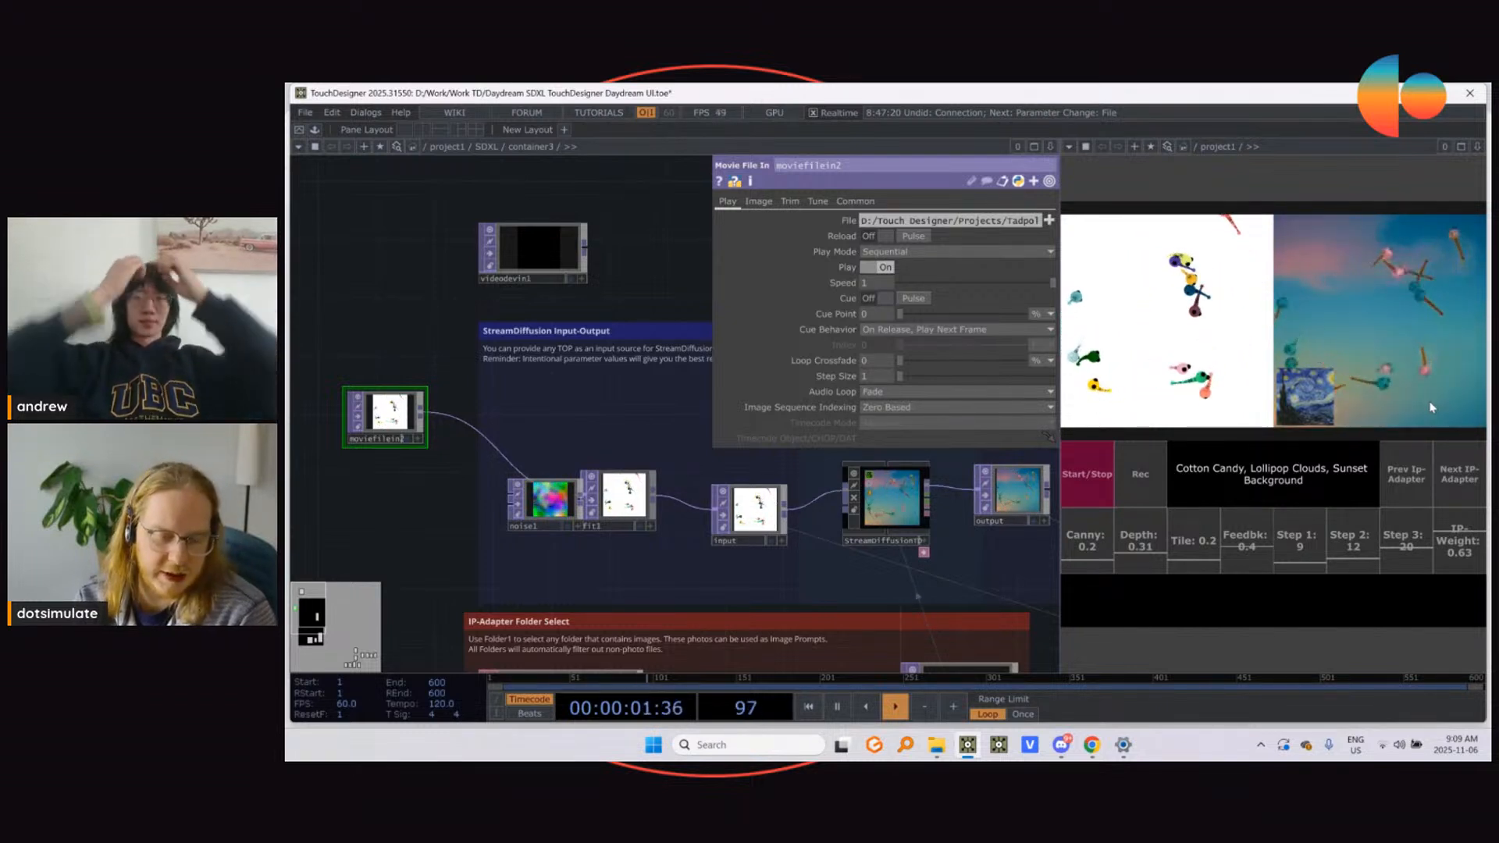
{"action": "left_click", "coordinate": [1442, 485]}
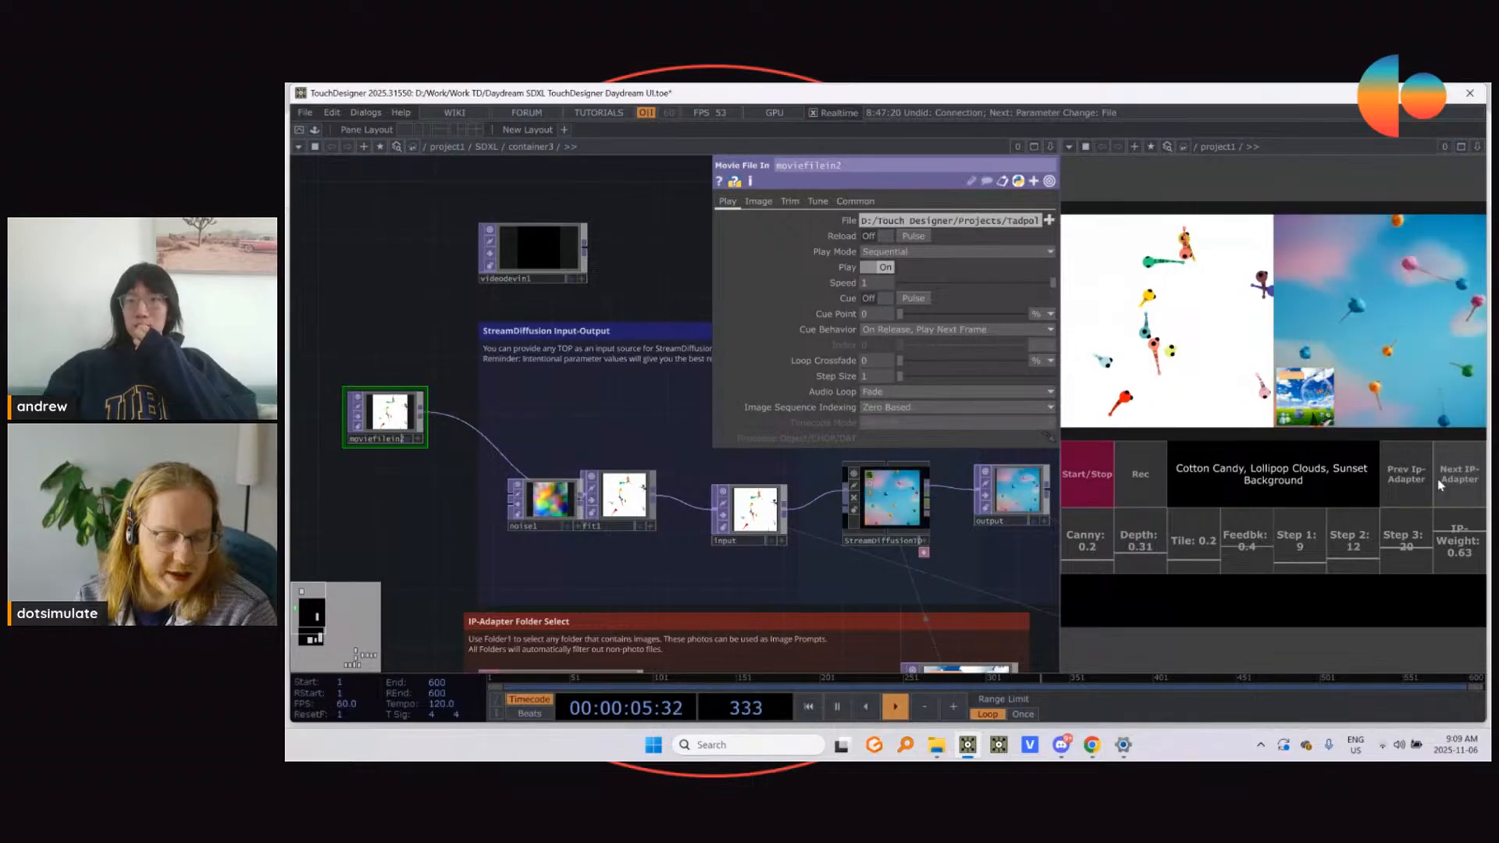
Step: Replace the whole prompt with "Butterflies"
{"action": "left_click_drag", "start_coordinate": [1315, 490], "coordinate": [1167, 461]}
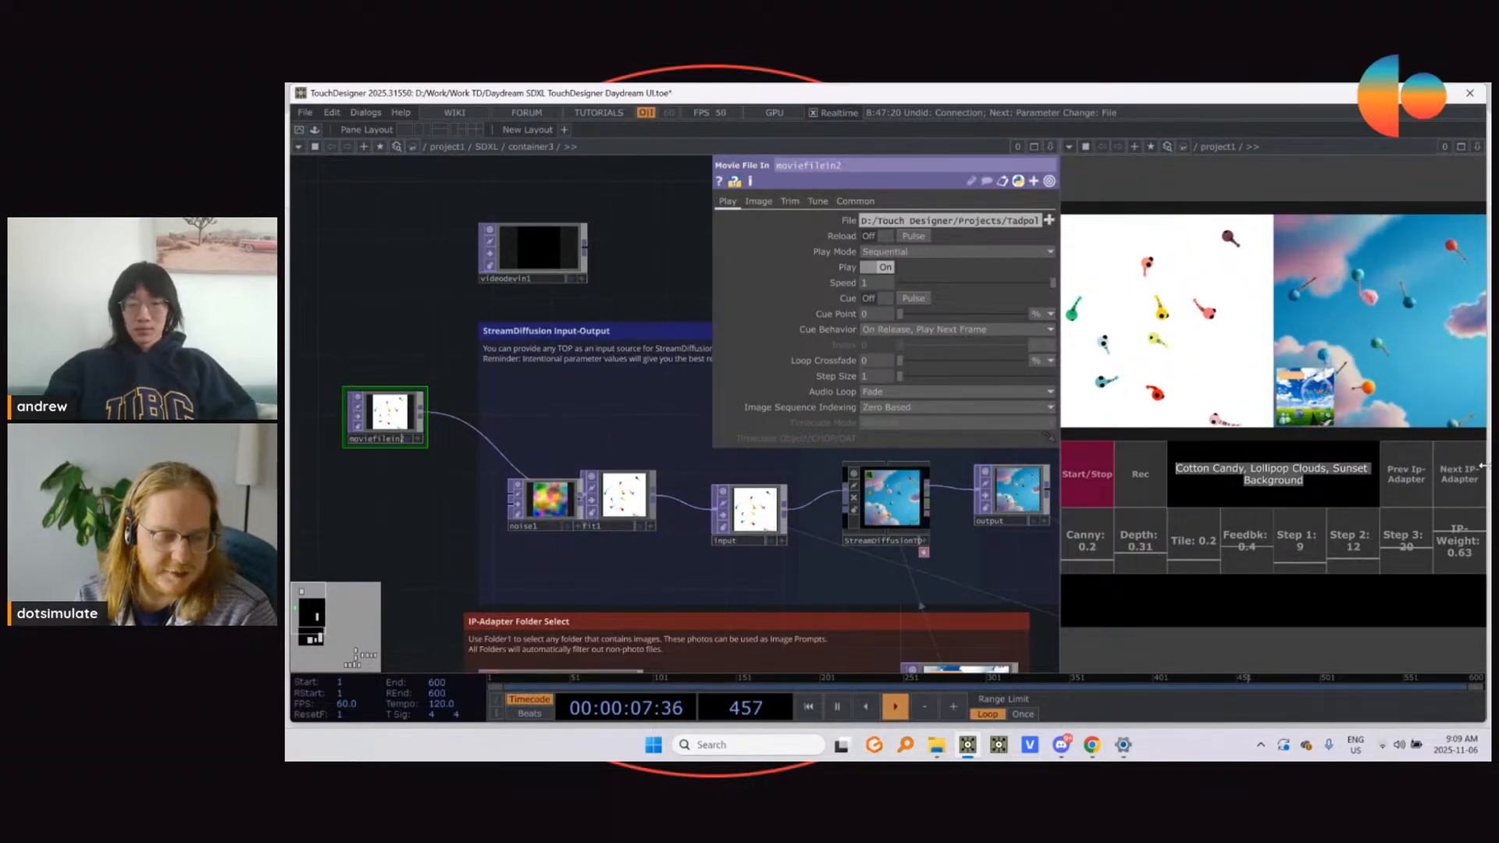
{"action": "key", "text": "Caps_Lock"}
{"action": "type", "text": "Butterflies"}
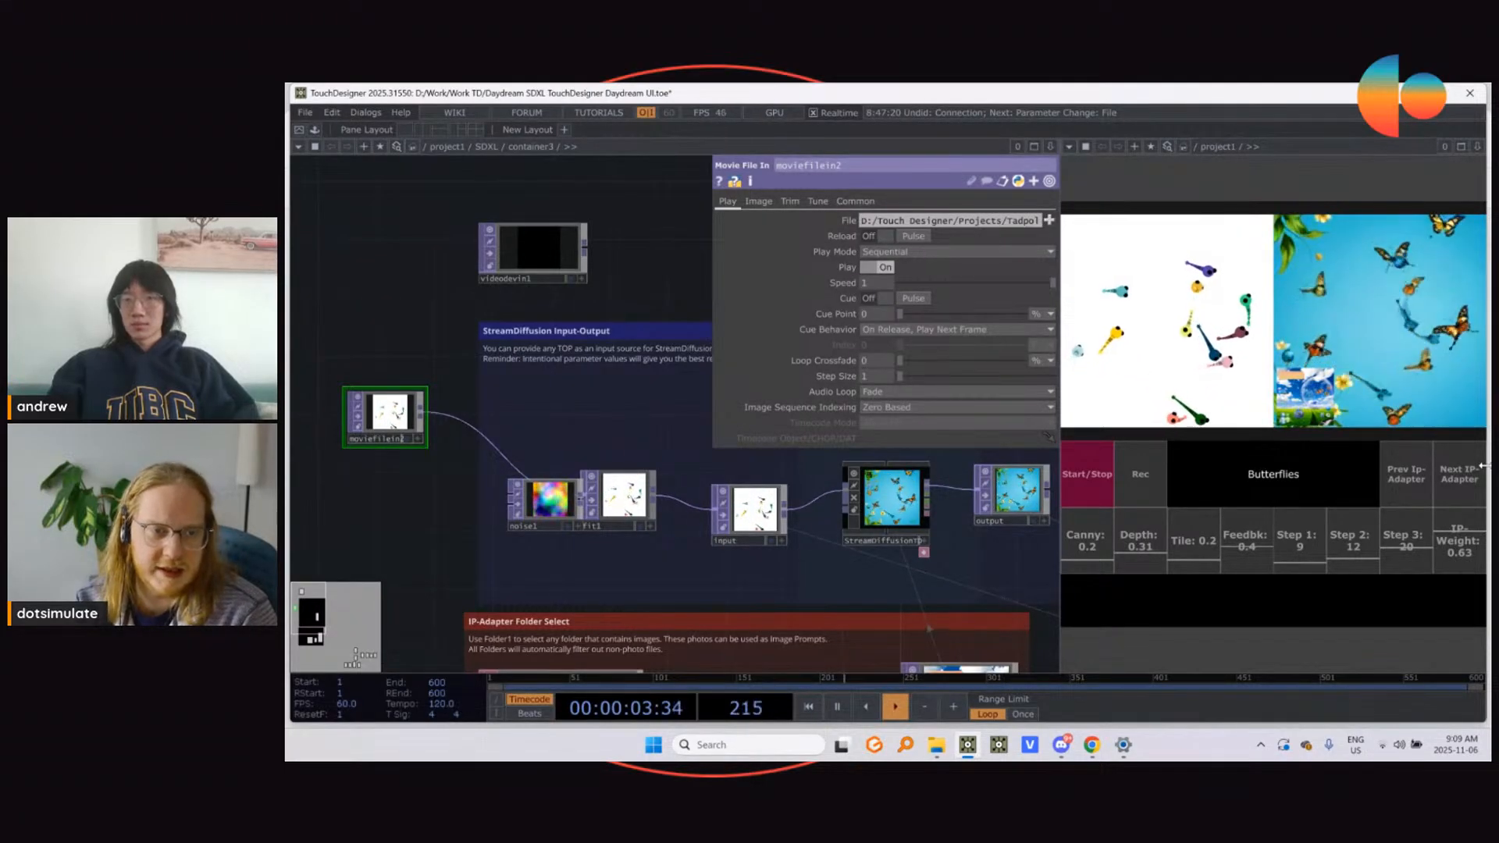
Step: Replace the prompt with "Tadpoles in a Lilypond"
{"action": "key", "text": "BackSpace"}
{"action": "type", "text": "tA"}
{"action": "key", "text": "Caps_Lock"}
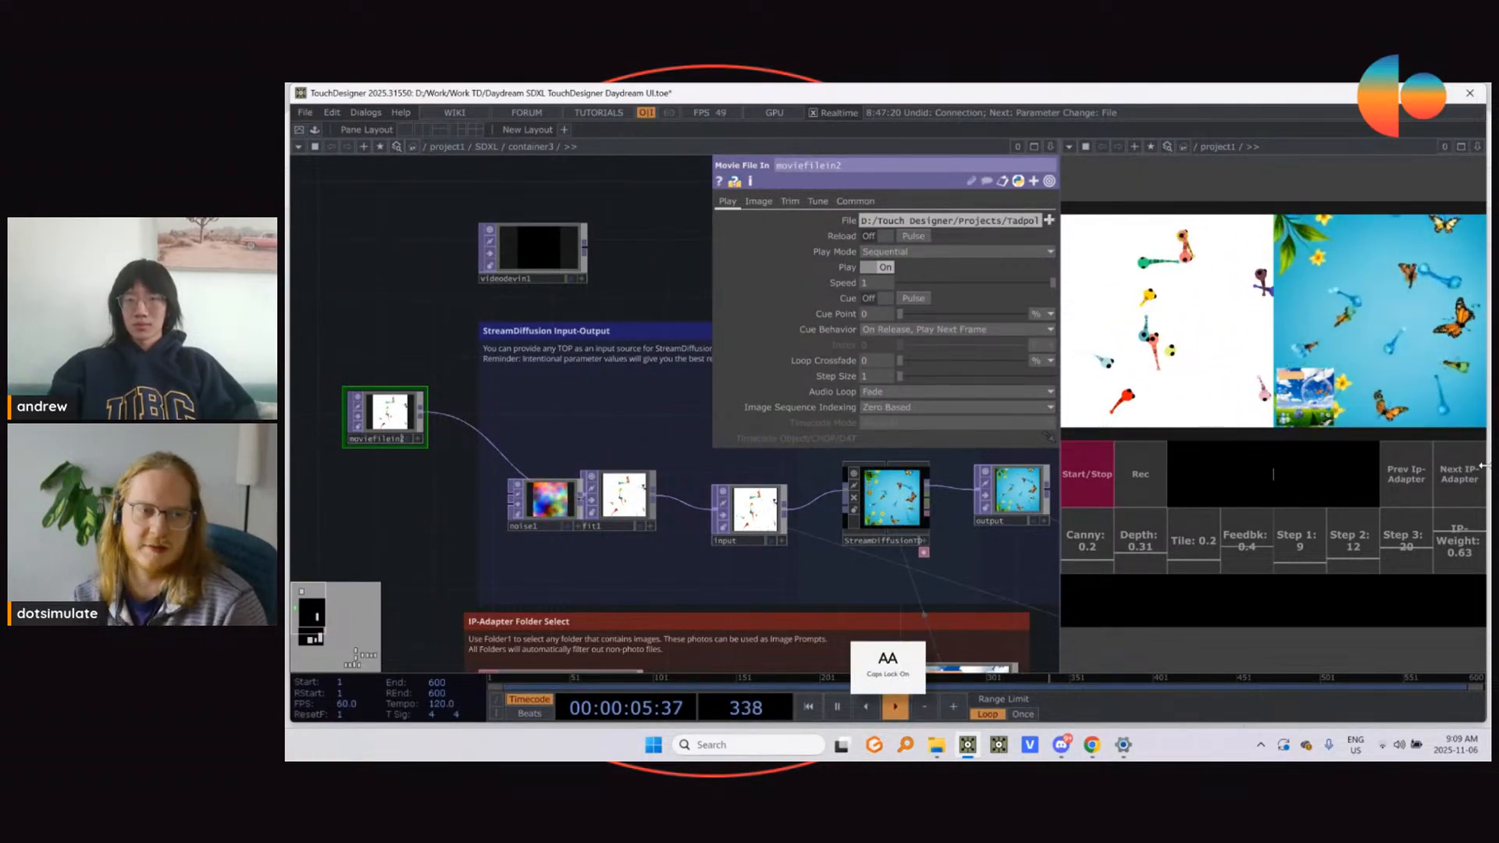
{"action": "type", "text": "dpole"}
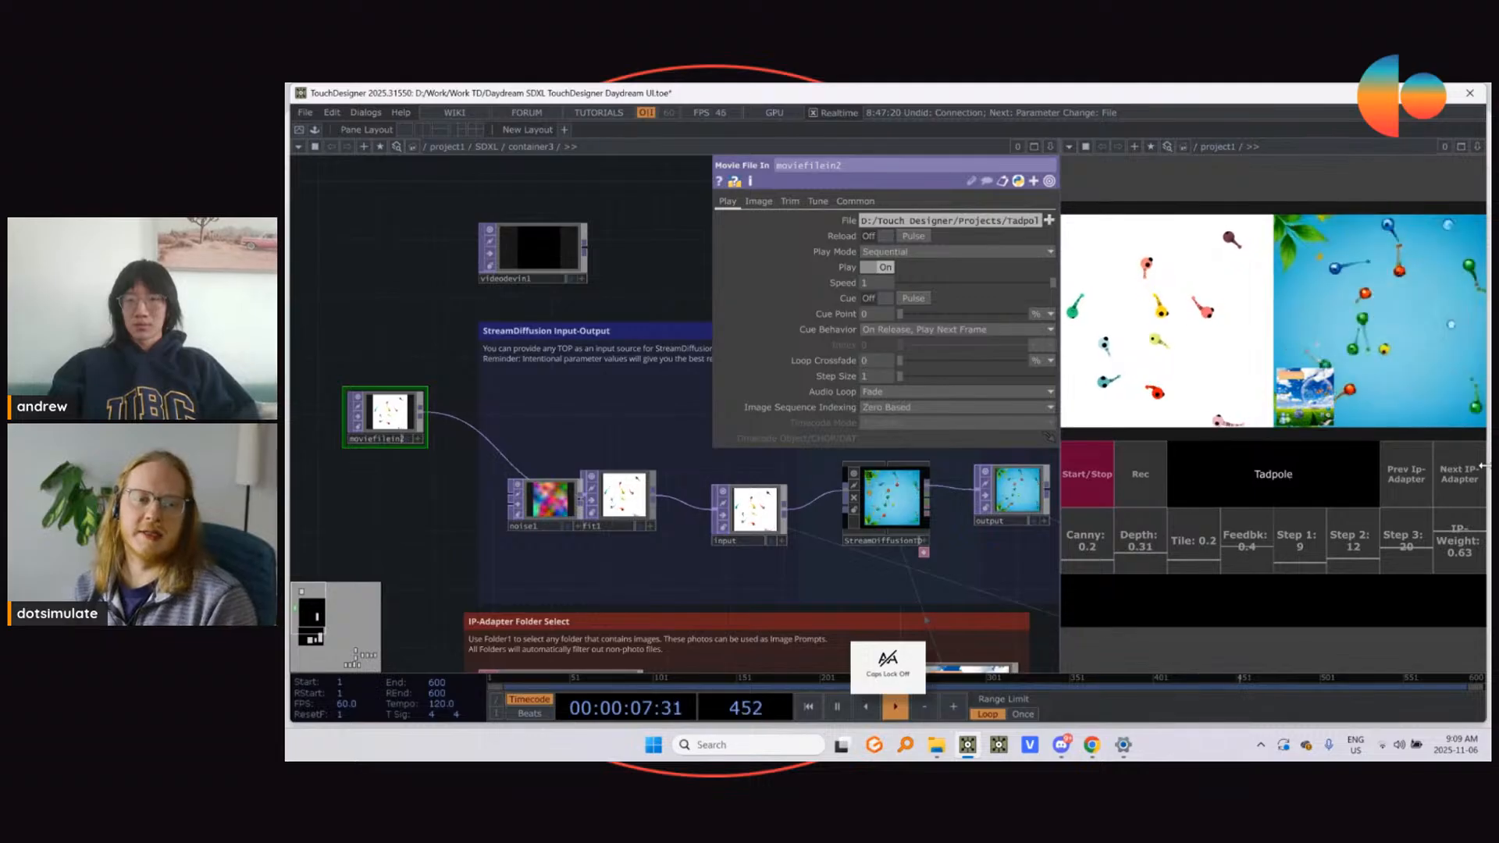
{"action": "type", "text": "s in a"}
{"action": "key", "text": "Caps_Lock"}
{"action": "type", "text": "L"}
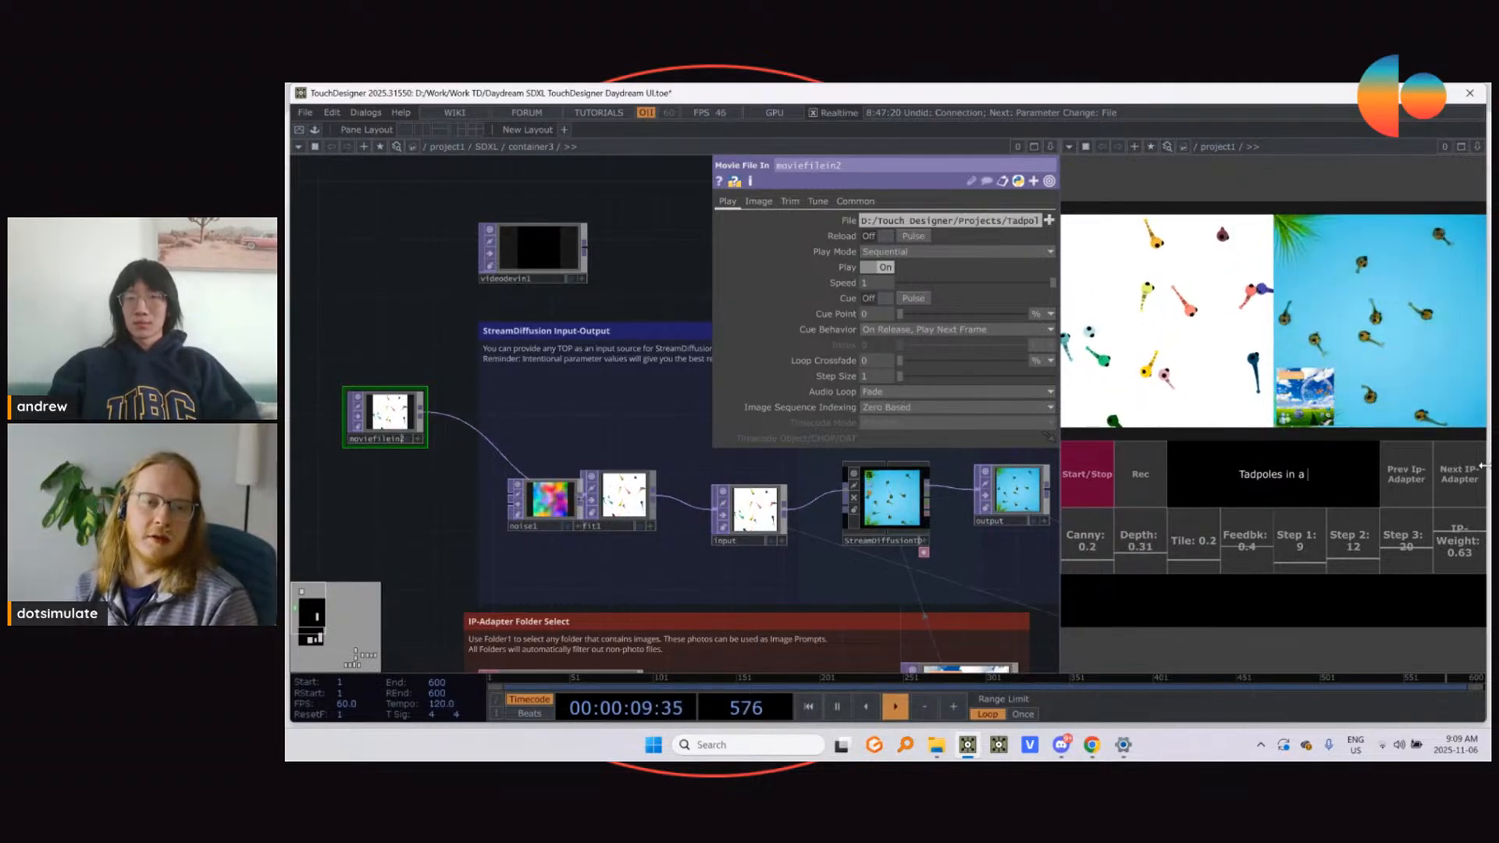
{"action": "key", "text": "Caps_Lock"}
{"action": "type", "text": "ilypond"}
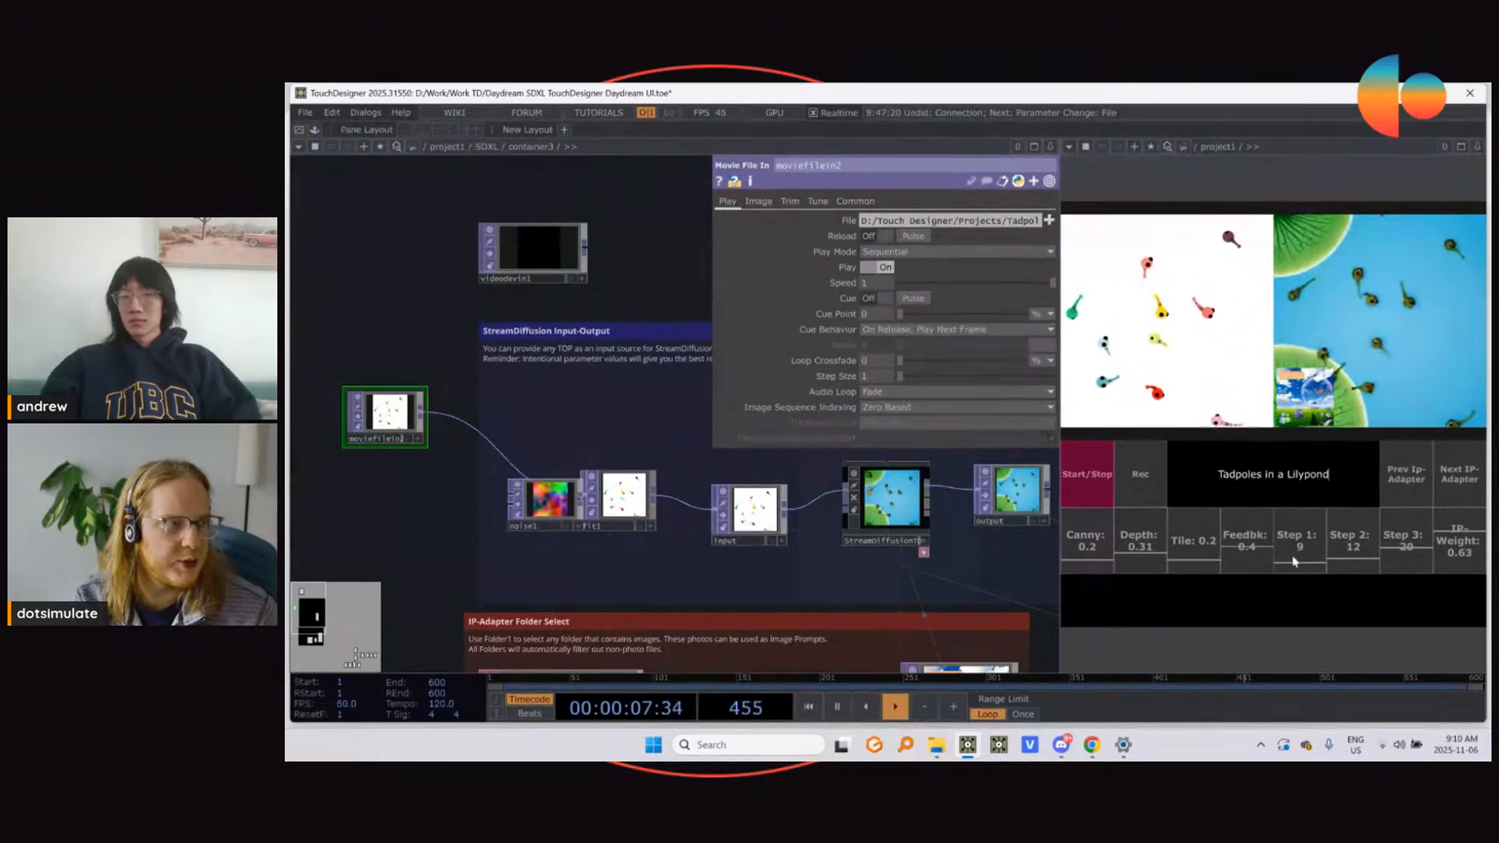
Step: Set the IP-Weight to 0.54 and advance past the ornate golden IP-Adapter image to the sunset waterfront image
{"action": "left_click", "coordinate": [1447, 482]}
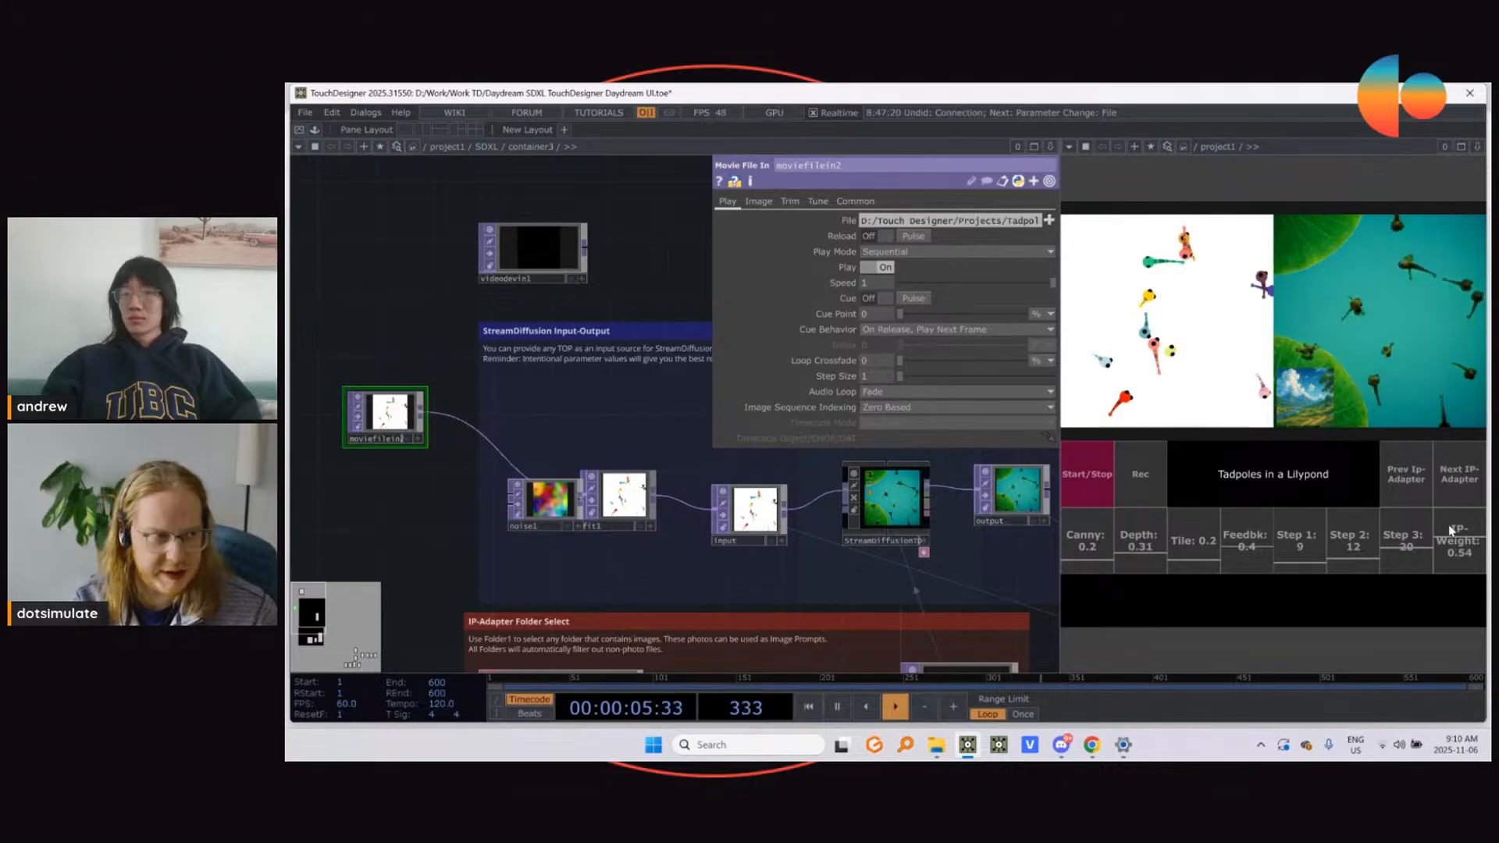
{"action": "left_click", "coordinate": [1459, 484]}
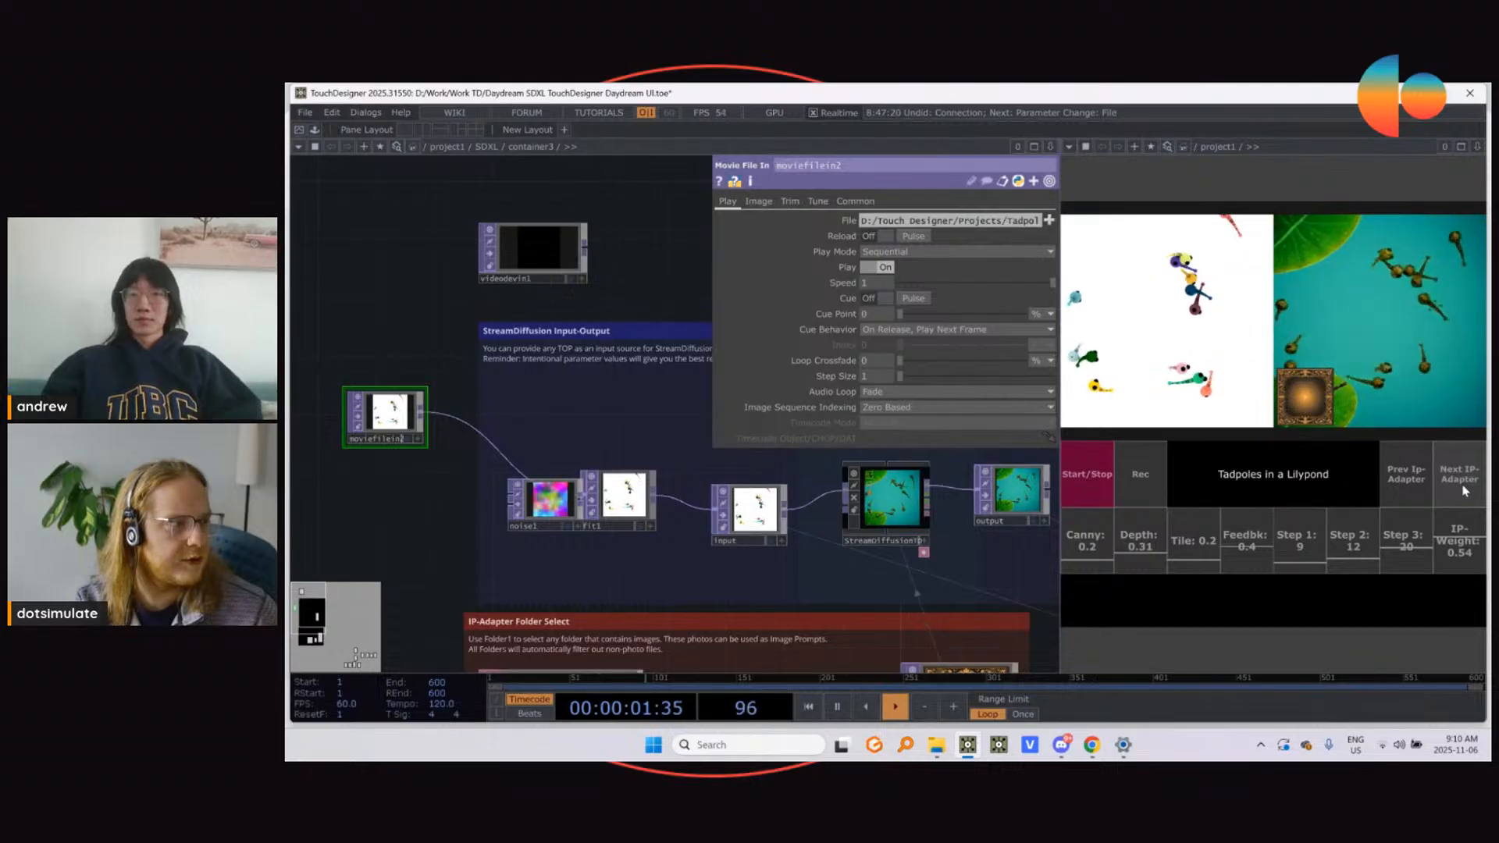
{"action": "left_click", "coordinate": [1461, 485]}
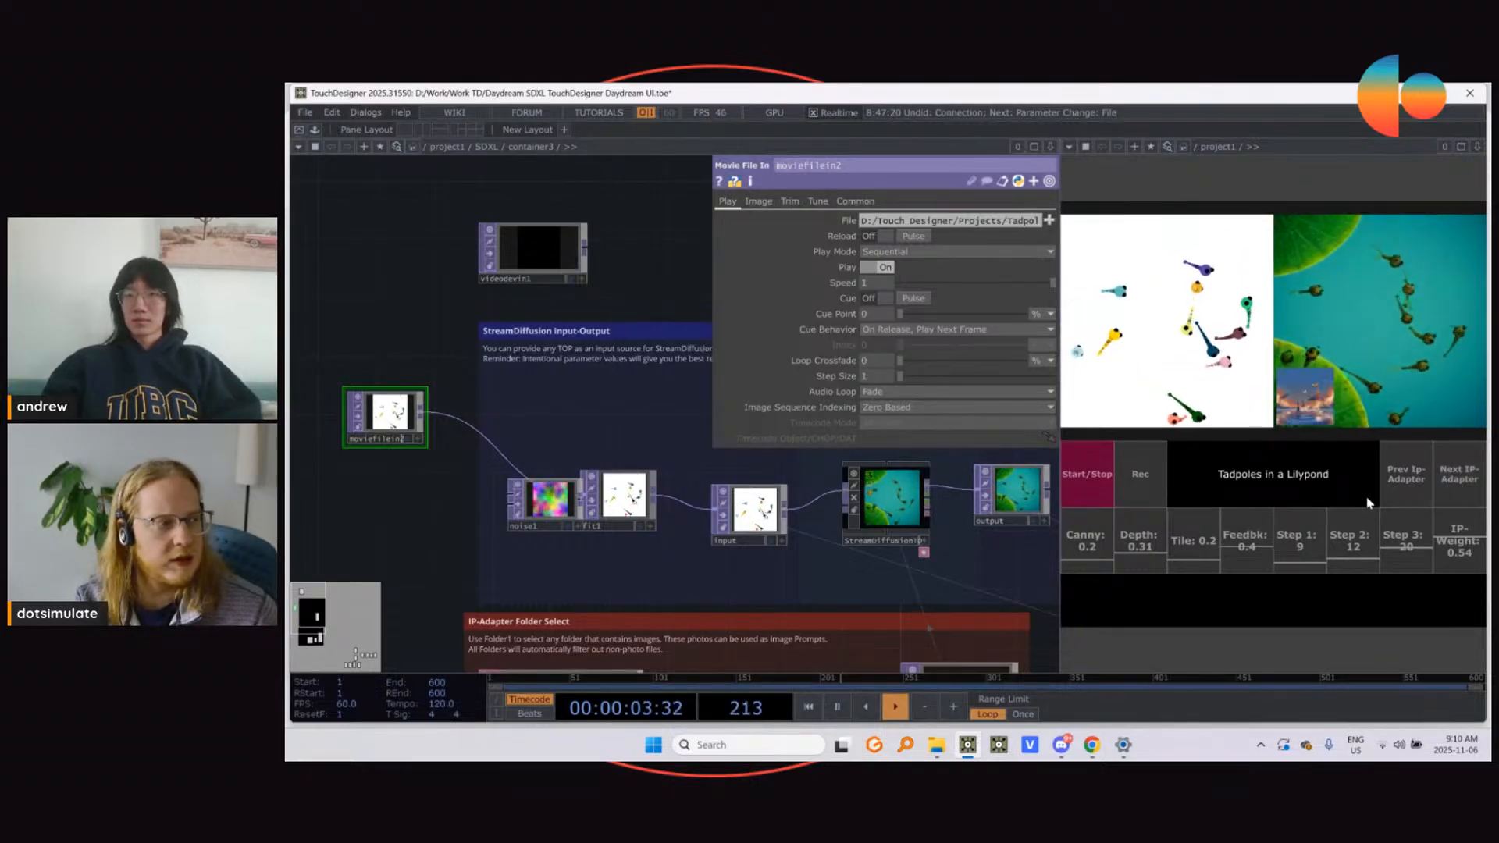
Step: Extend the prompt to "Tadpoles in a Lilypond, Water Ripples, Bubbles"
{"action": "type", "text": ", Wa"}
{"action": "key", "text": "Caps_Lock"}
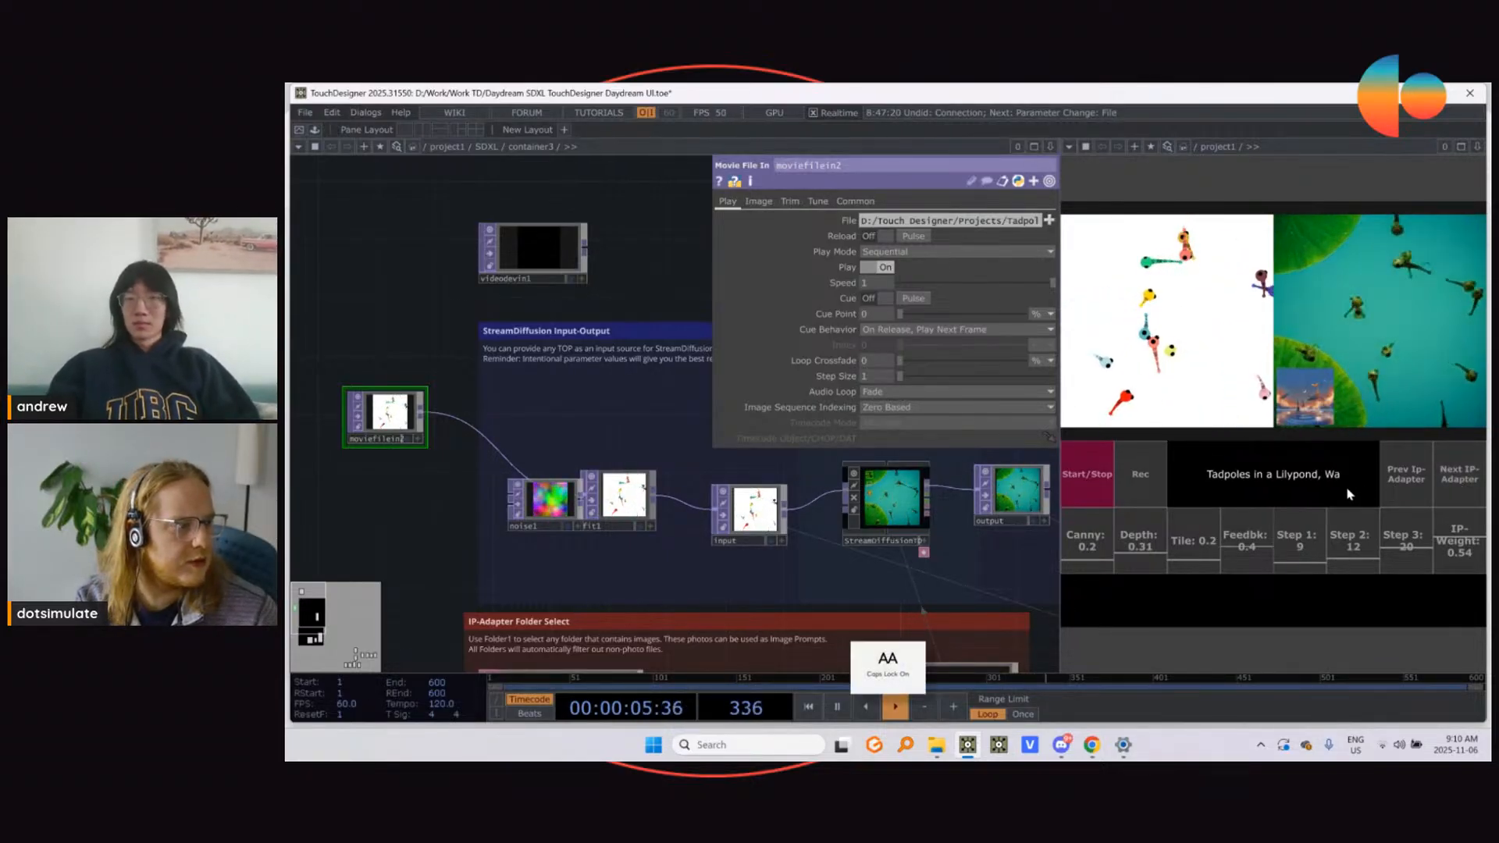
{"action": "type", "text": "ter"}
{"action": "key", "text": "Caps_Lock"}
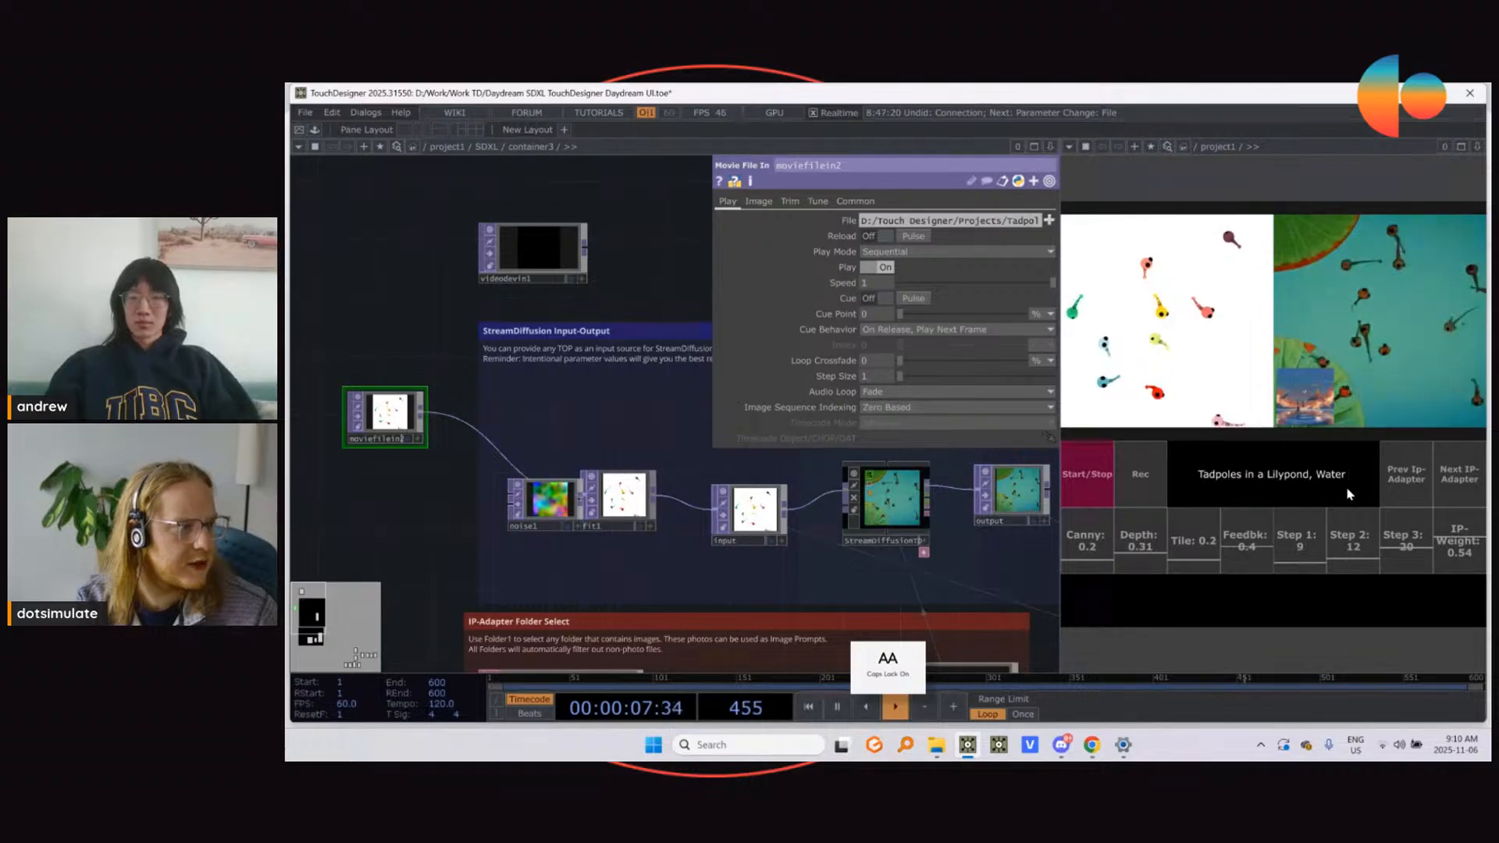
{"action": "type", "text": "R"}
{"action": "key", "text": "Caps_Lock"}
{"action": "type", "text": "ipples"}
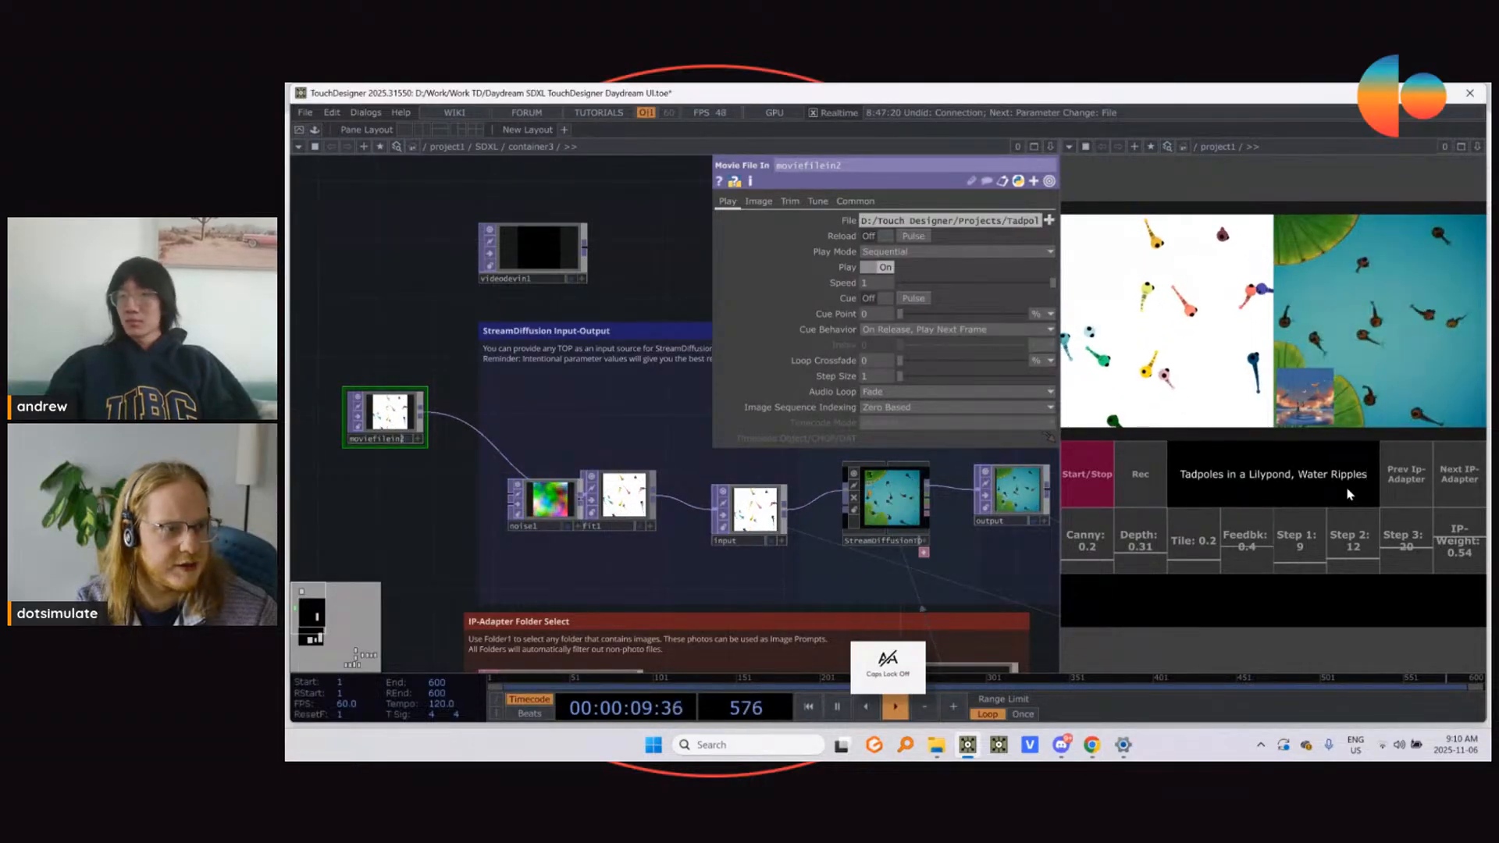
{"action": "type", "text": ","}
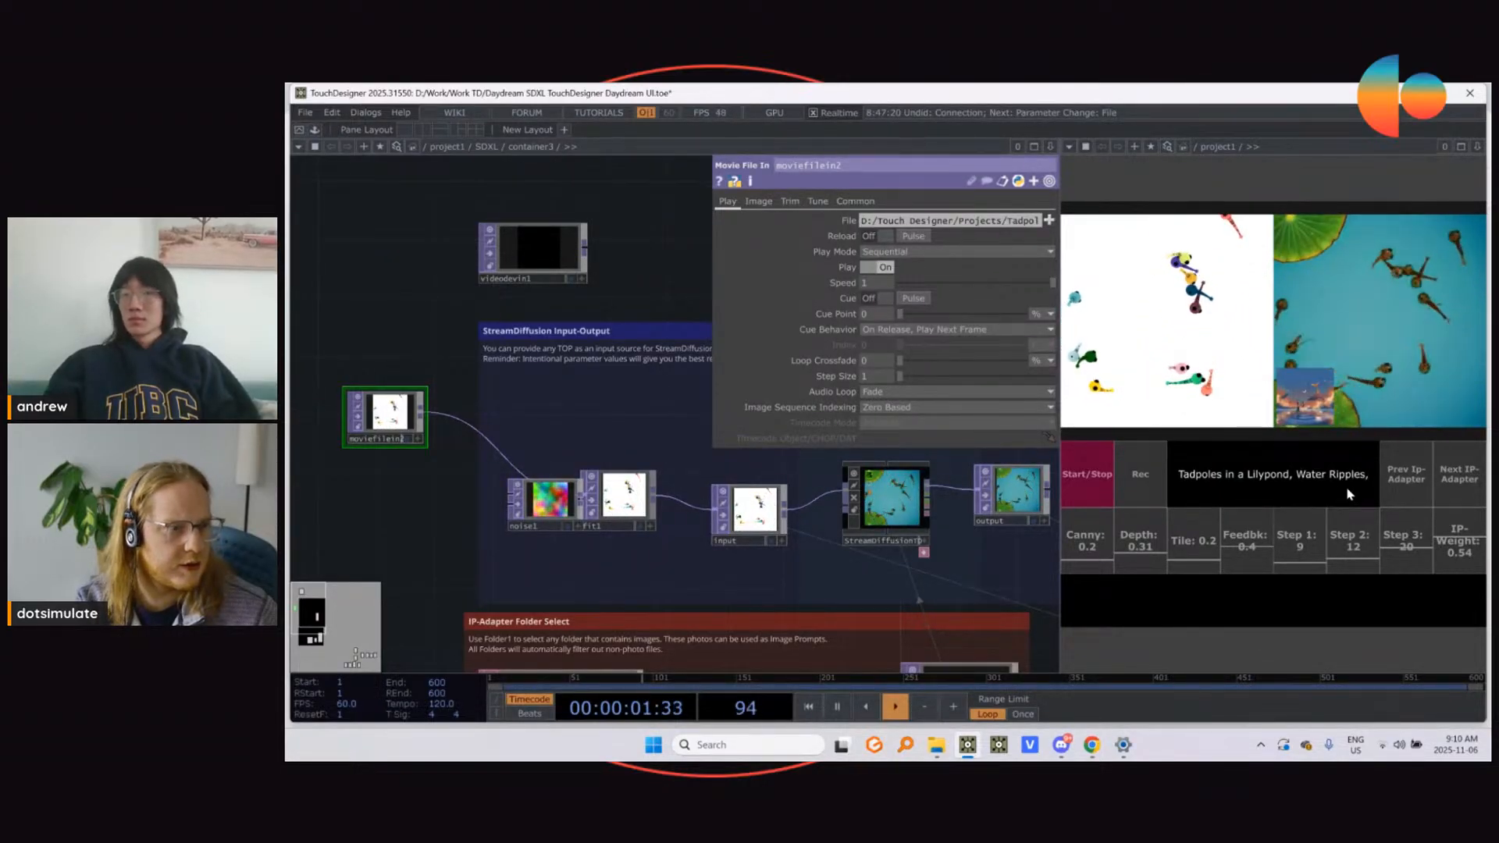
{"action": "key", "text": "Caps_Lock"}
{"action": "type", "text": "B"}
{"action": "key", "text": "Caps_Lock"}
{"action": "type", "text": "ubbles"}
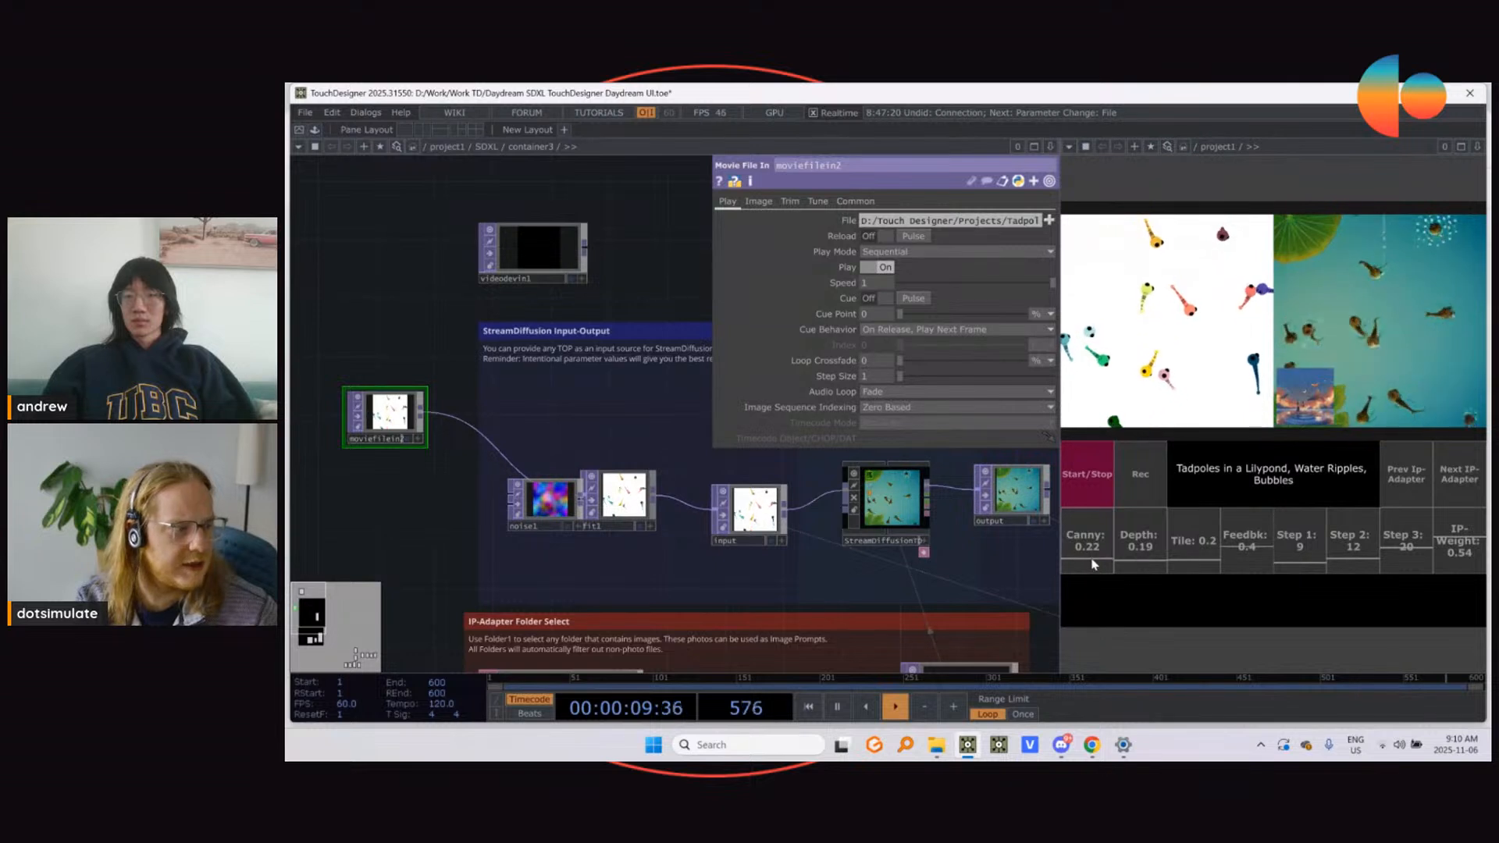
Step: Set Canny to 0.12 and Step 1 to 7 in the live control panel
{"action": "left_click_drag", "start_coordinate": [1091, 564], "coordinate": [1091, 571]}
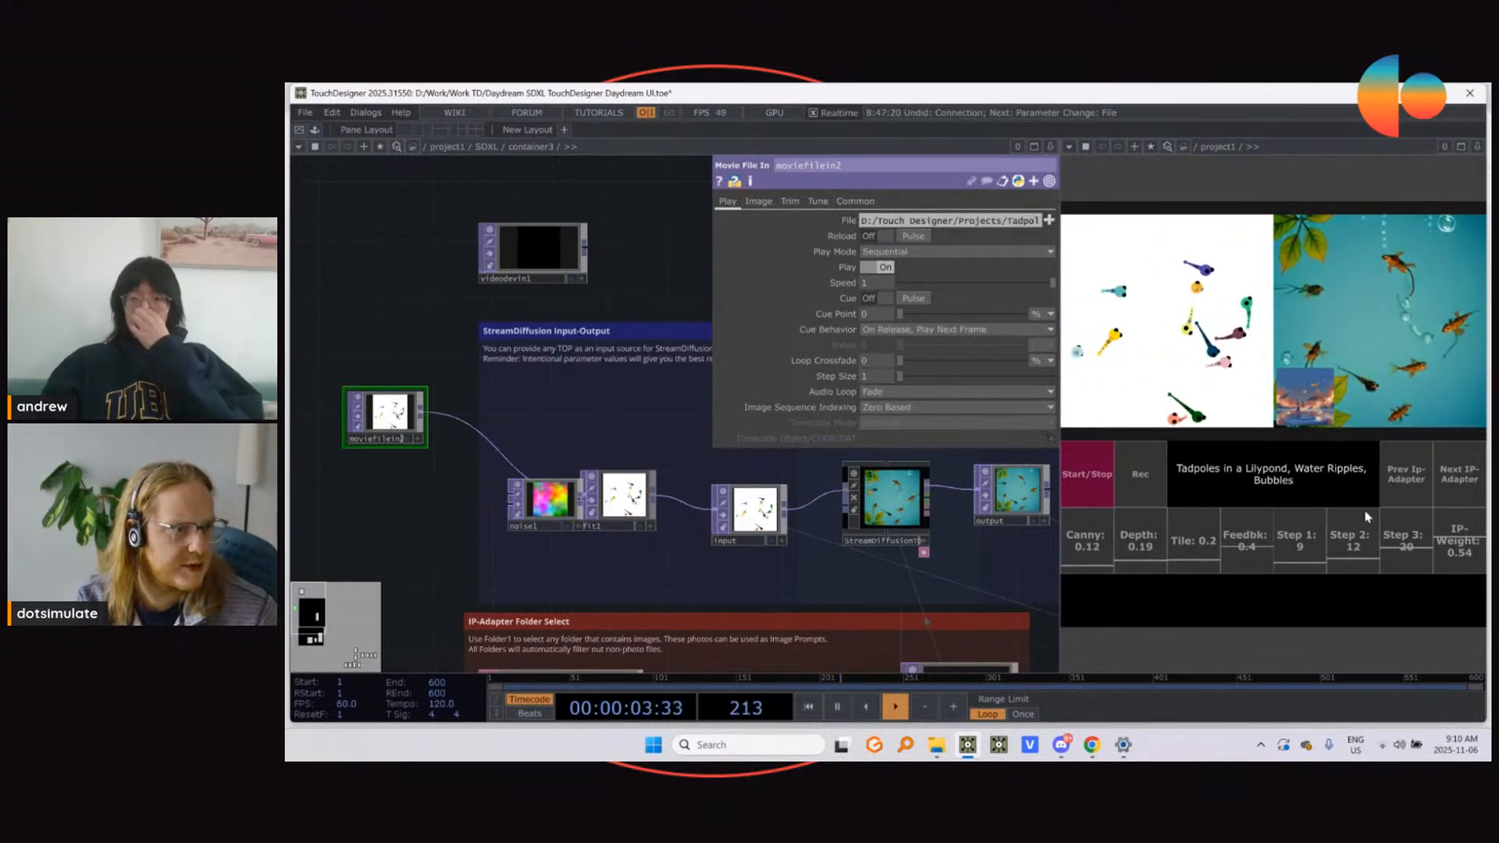
{"action": "left_click_drag", "start_coordinate": [1300, 570], "coordinate": [1299, 573]}
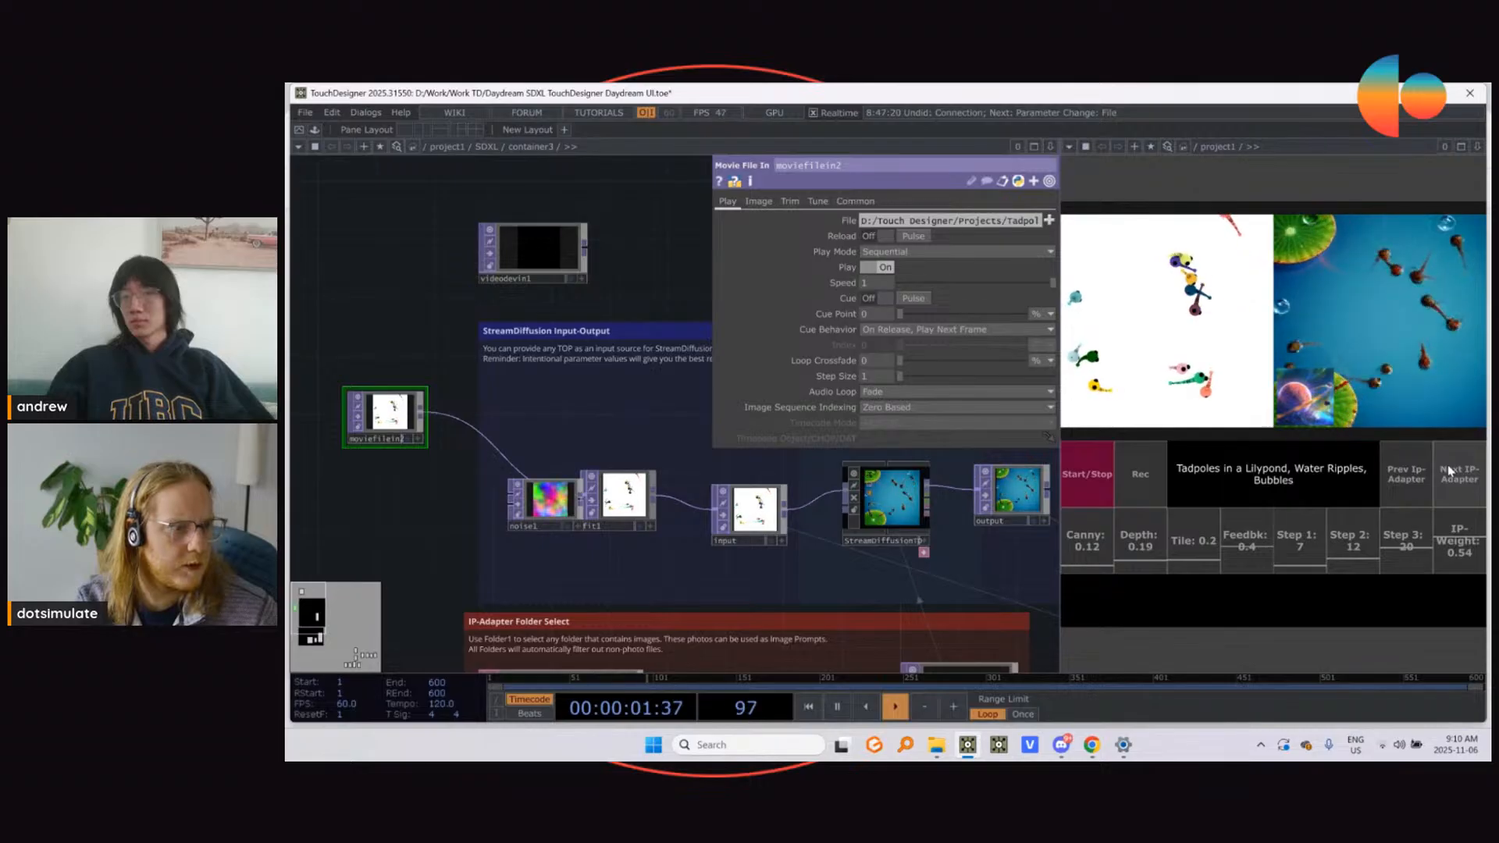
Step: Set the IP-Weight to 0.29 and advance past the space planet IP-Adapter image to the colourful painting
{"action": "left_click_drag", "start_coordinate": [1447, 536], "coordinate": [1452, 581]}
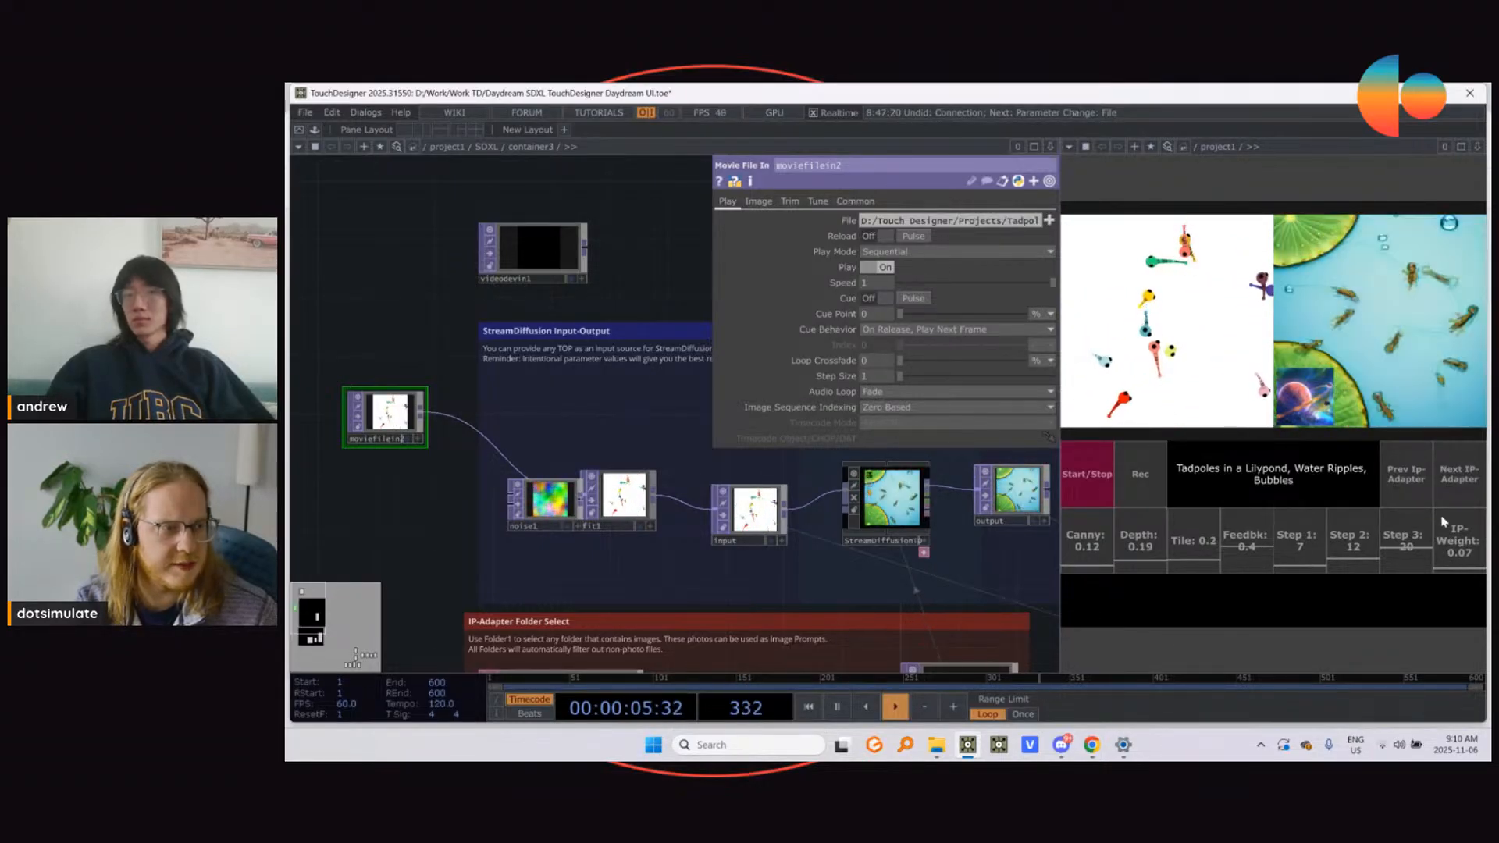
{"action": "left_click", "coordinate": [1456, 555]}
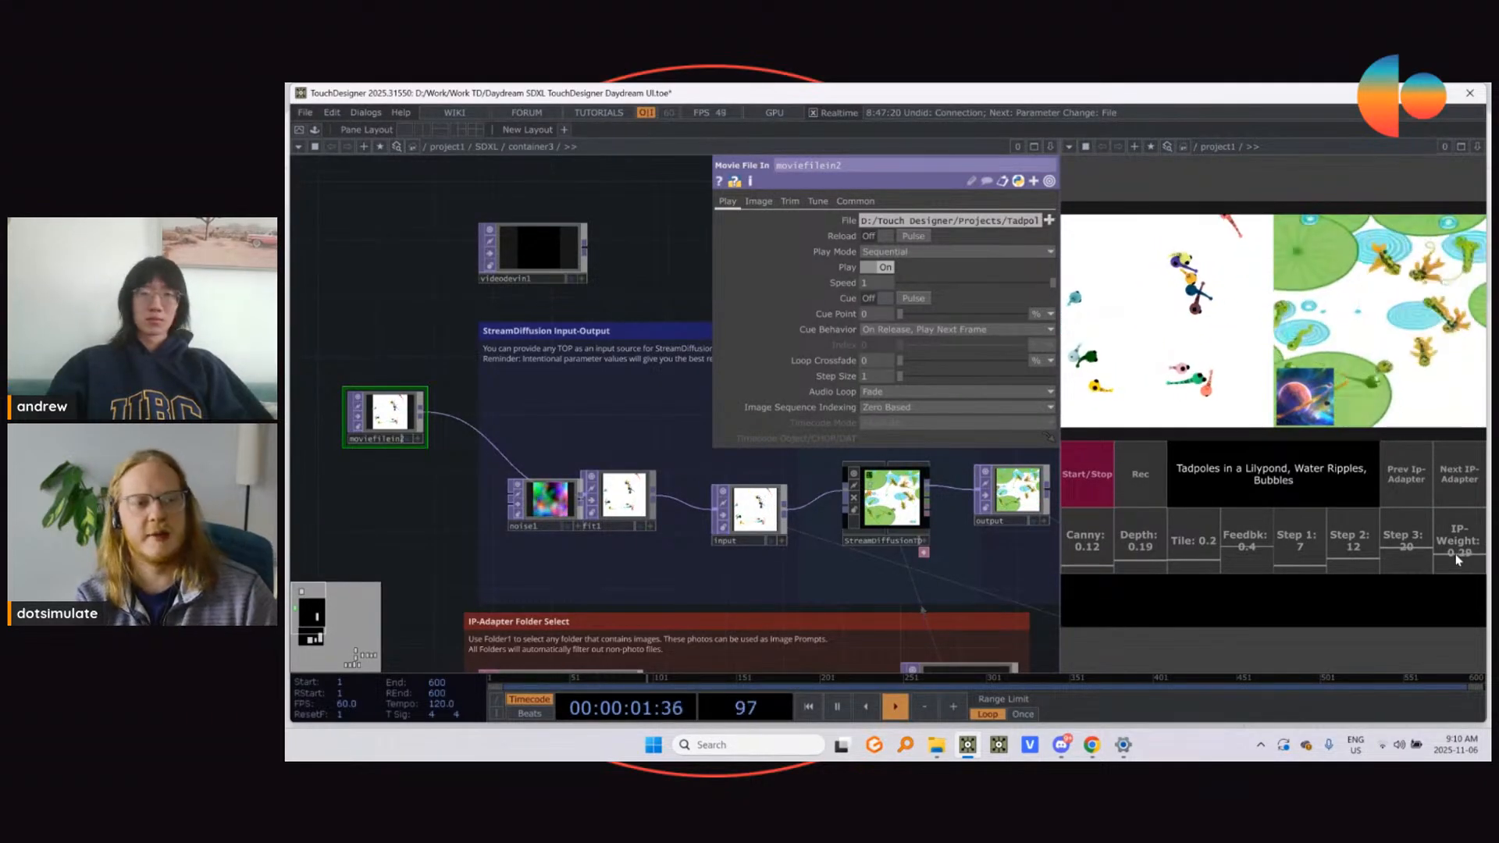
{"action": "left_click", "coordinate": [1471, 494]}
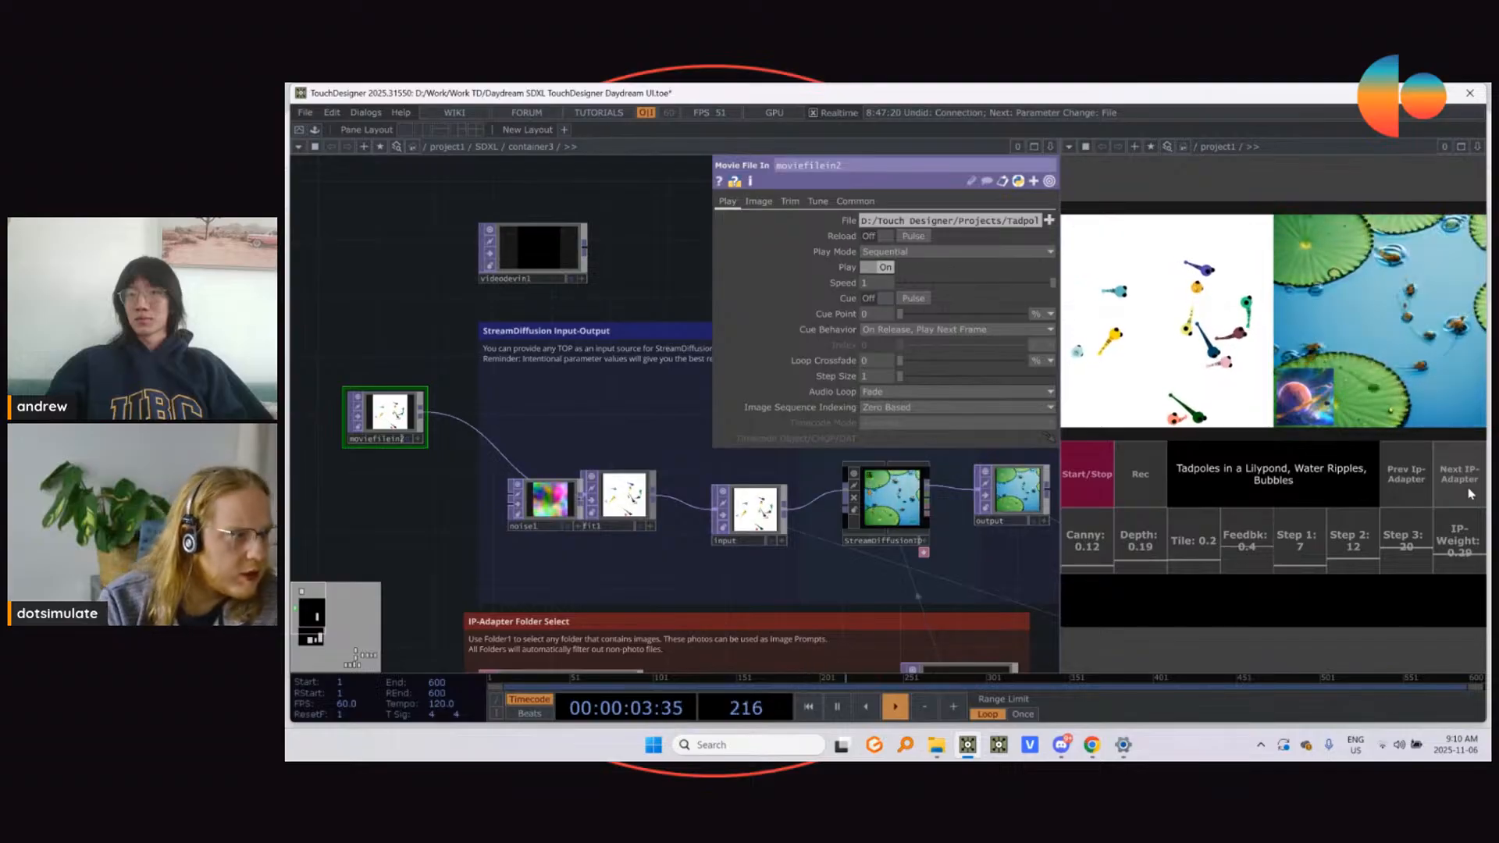
{"action": "left_click", "coordinate": [1471, 493]}
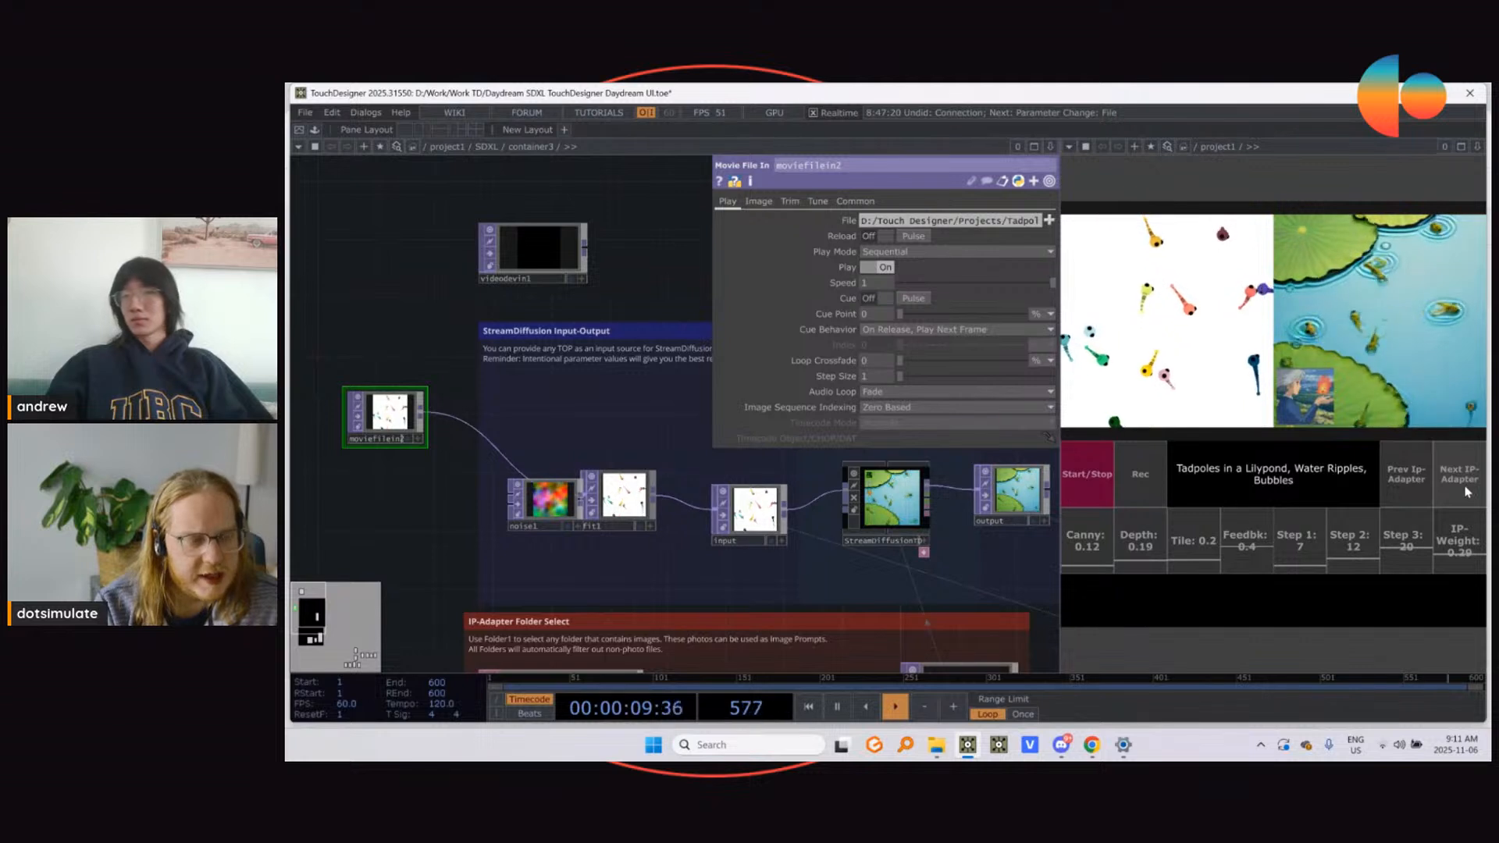
Step: Save the Daydream SDXL project and select the StreamDiffusionTD operator in the input-output section
{"action": "scroll", "coordinate": [620, 441], "scroll_direction": "down", "scroll_amount": 2}
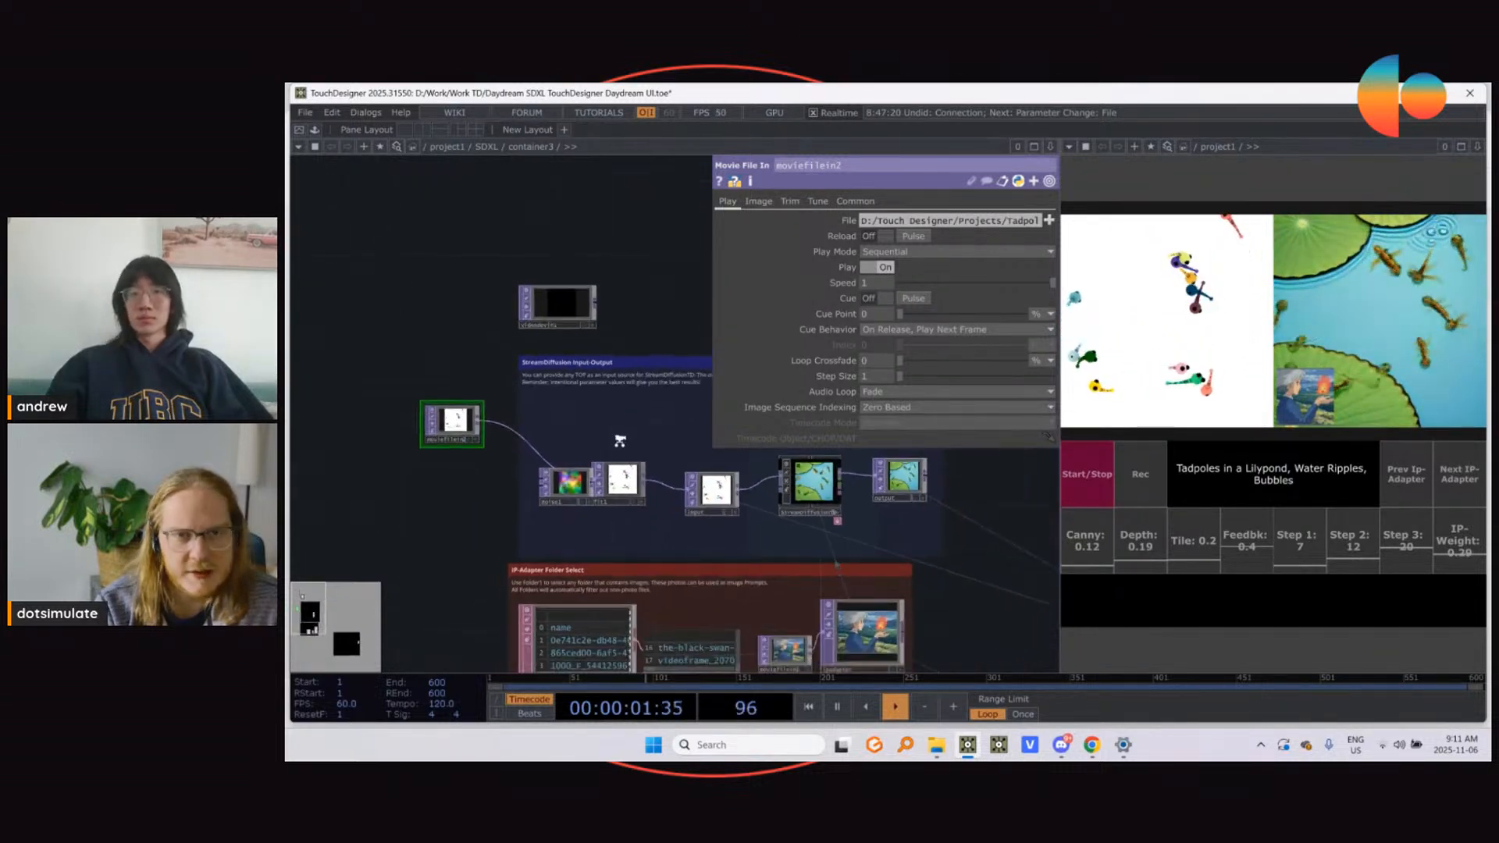
{"action": "scroll", "coordinate": [620, 441], "scroll_direction": "down", "scroll_amount": 2}
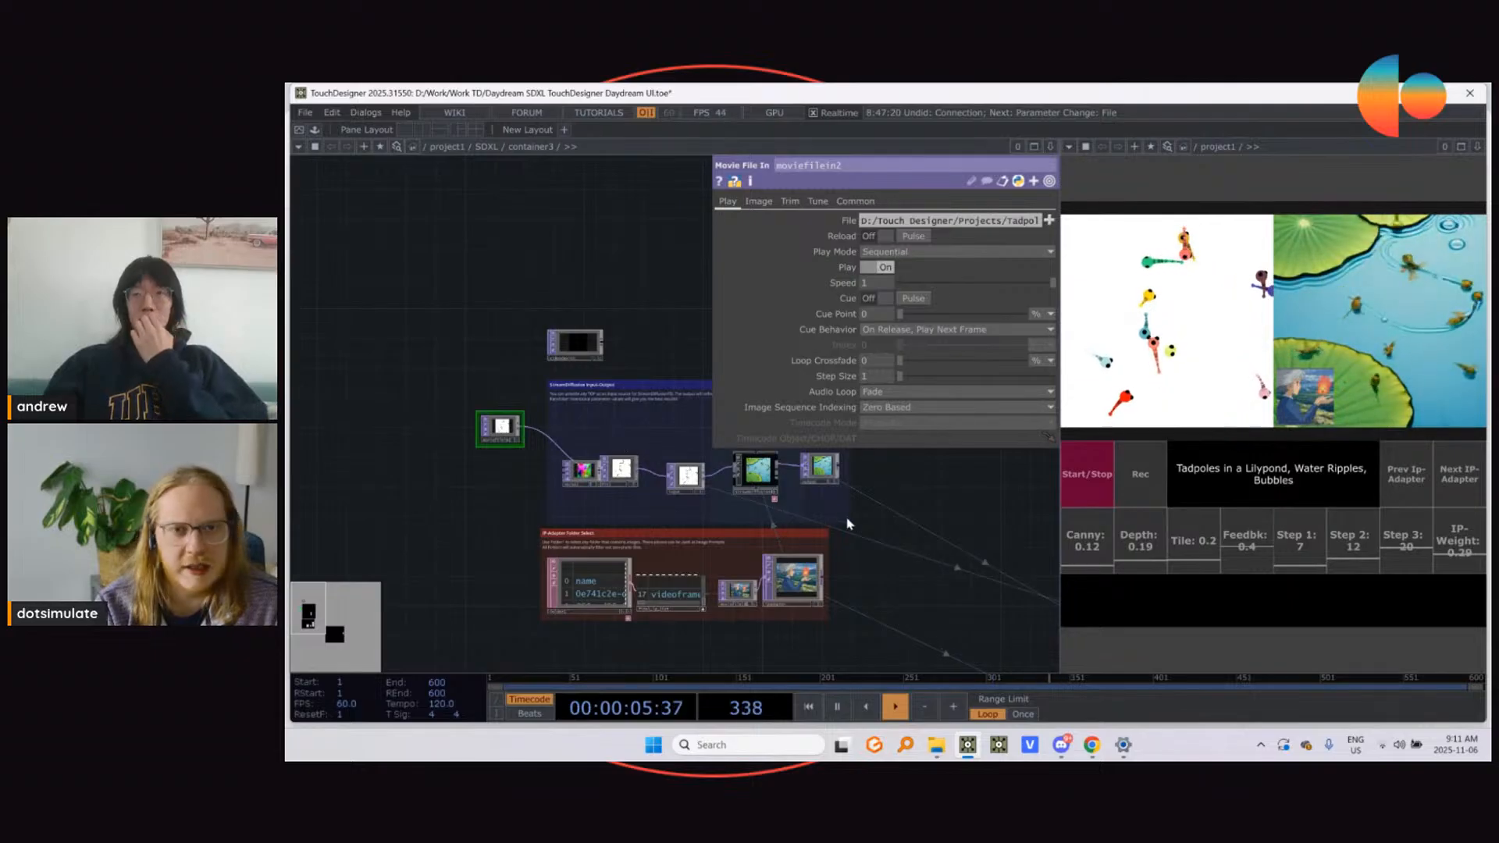
{"action": "left_click_drag", "start_coordinate": [959, 514], "coordinate": [680, 460]}
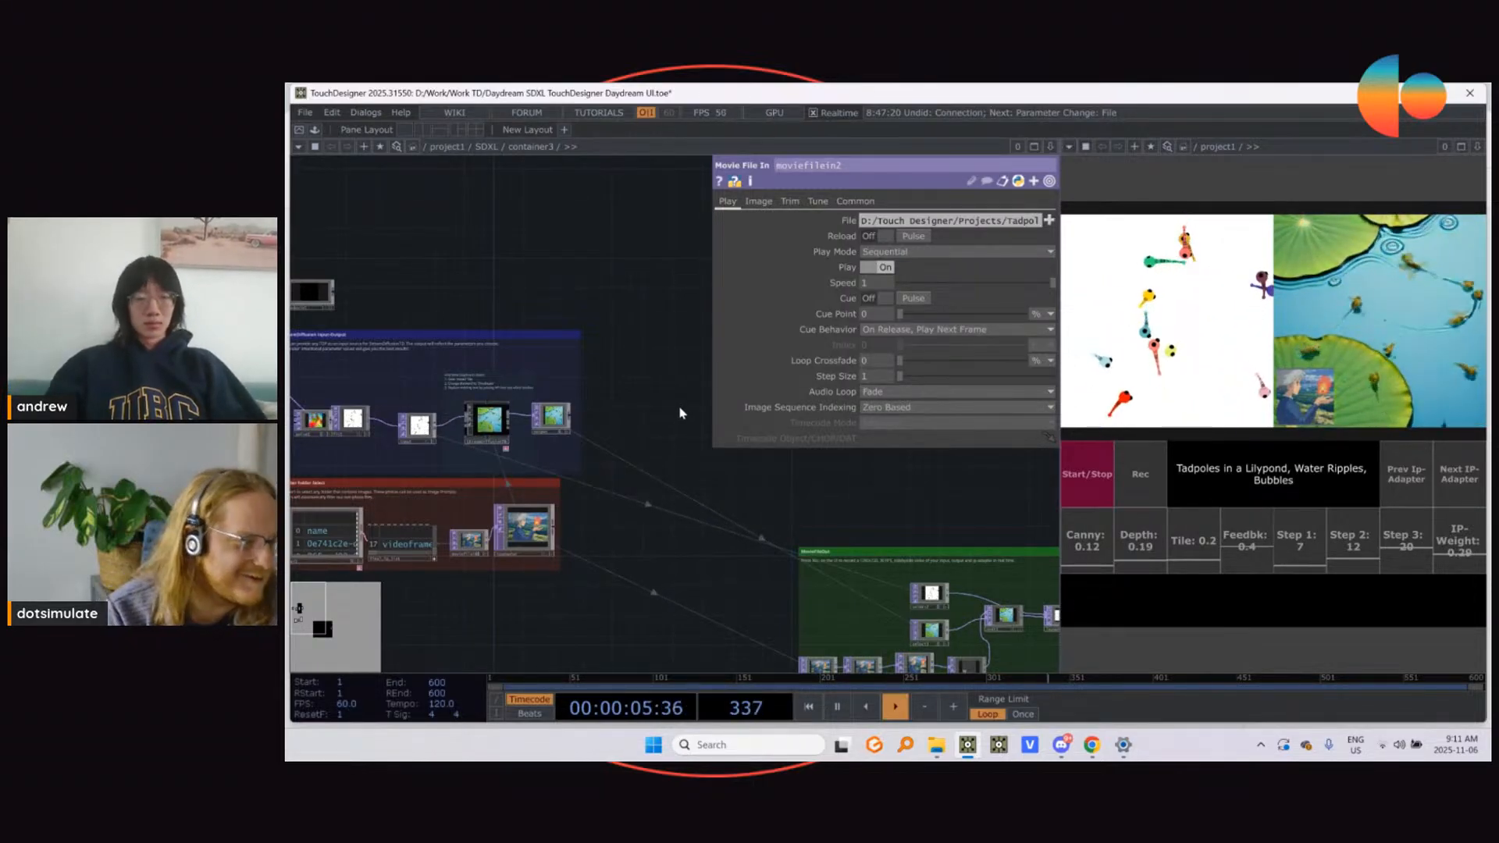
{"action": "key", "text": "ctrl+s"}
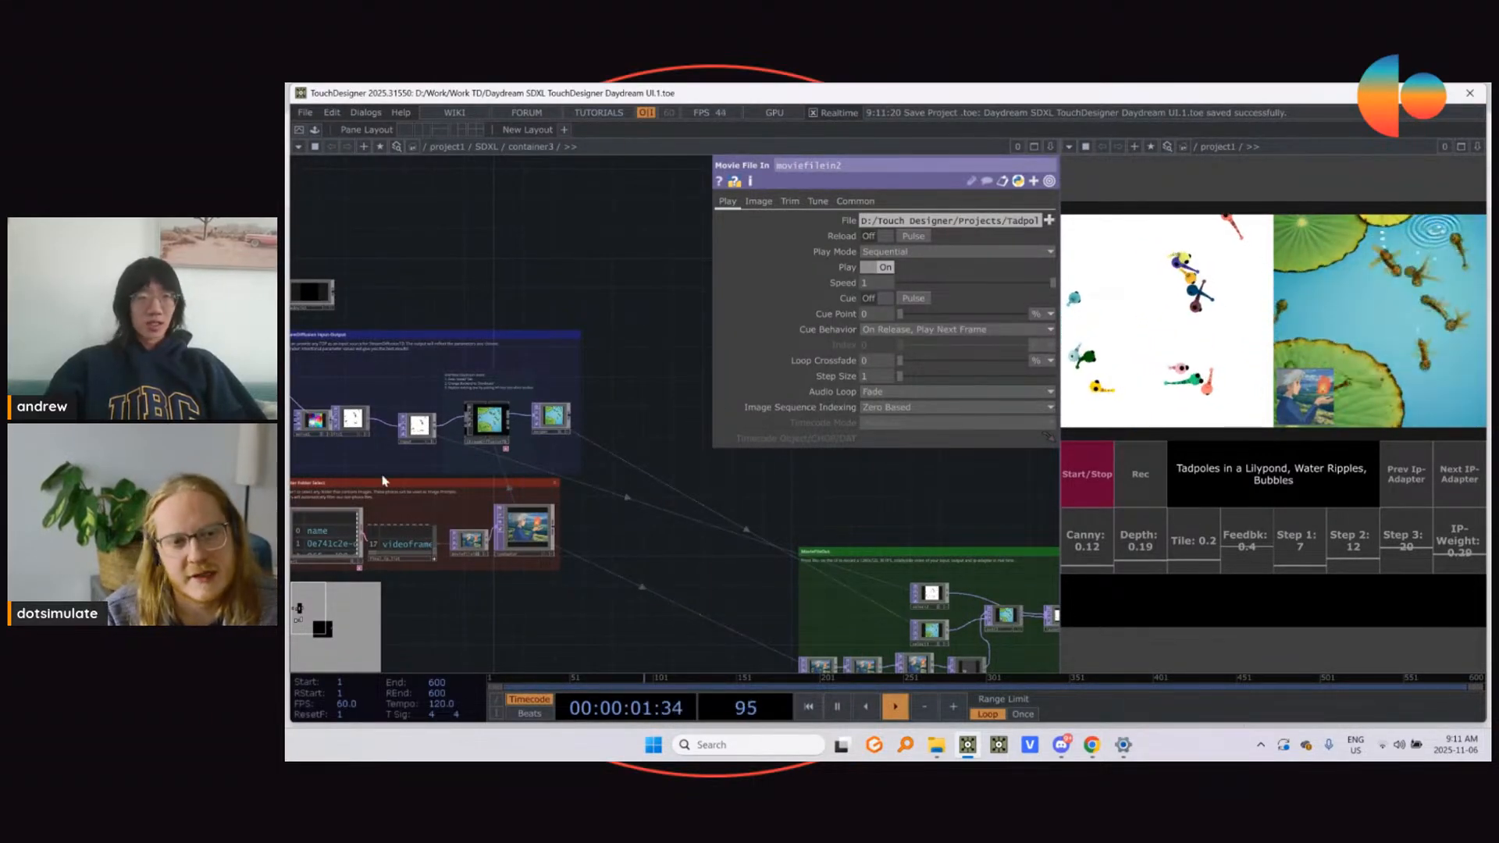
{"action": "left_click", "coordinate": [491, 428]}
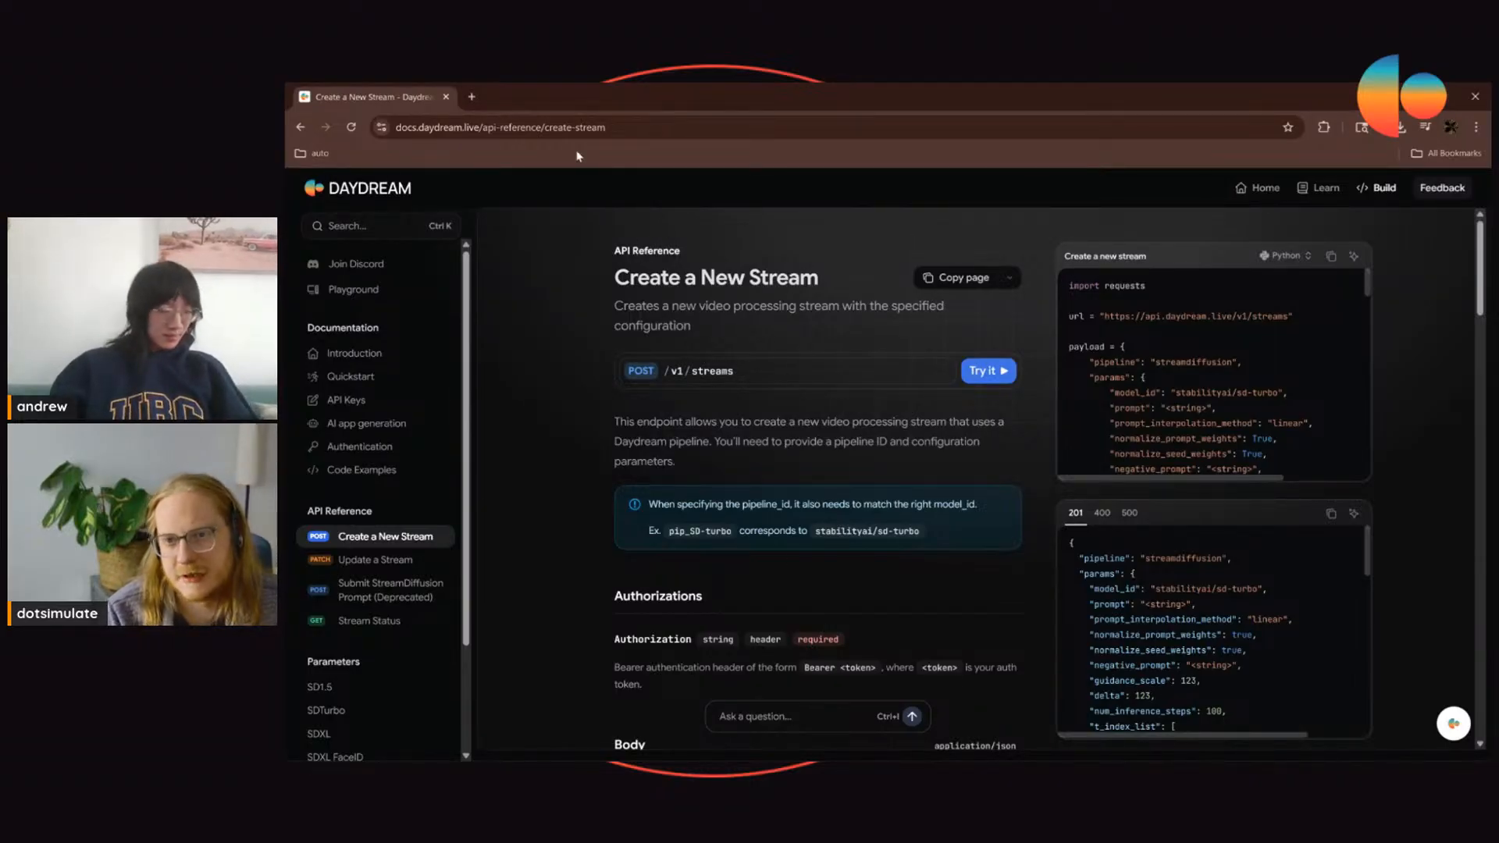
Step: Show the Create a New Stream code sample in Javascript and look through the request's authorization and body parameters
{"action": "left_click", "coordinate": [1284, 255]}
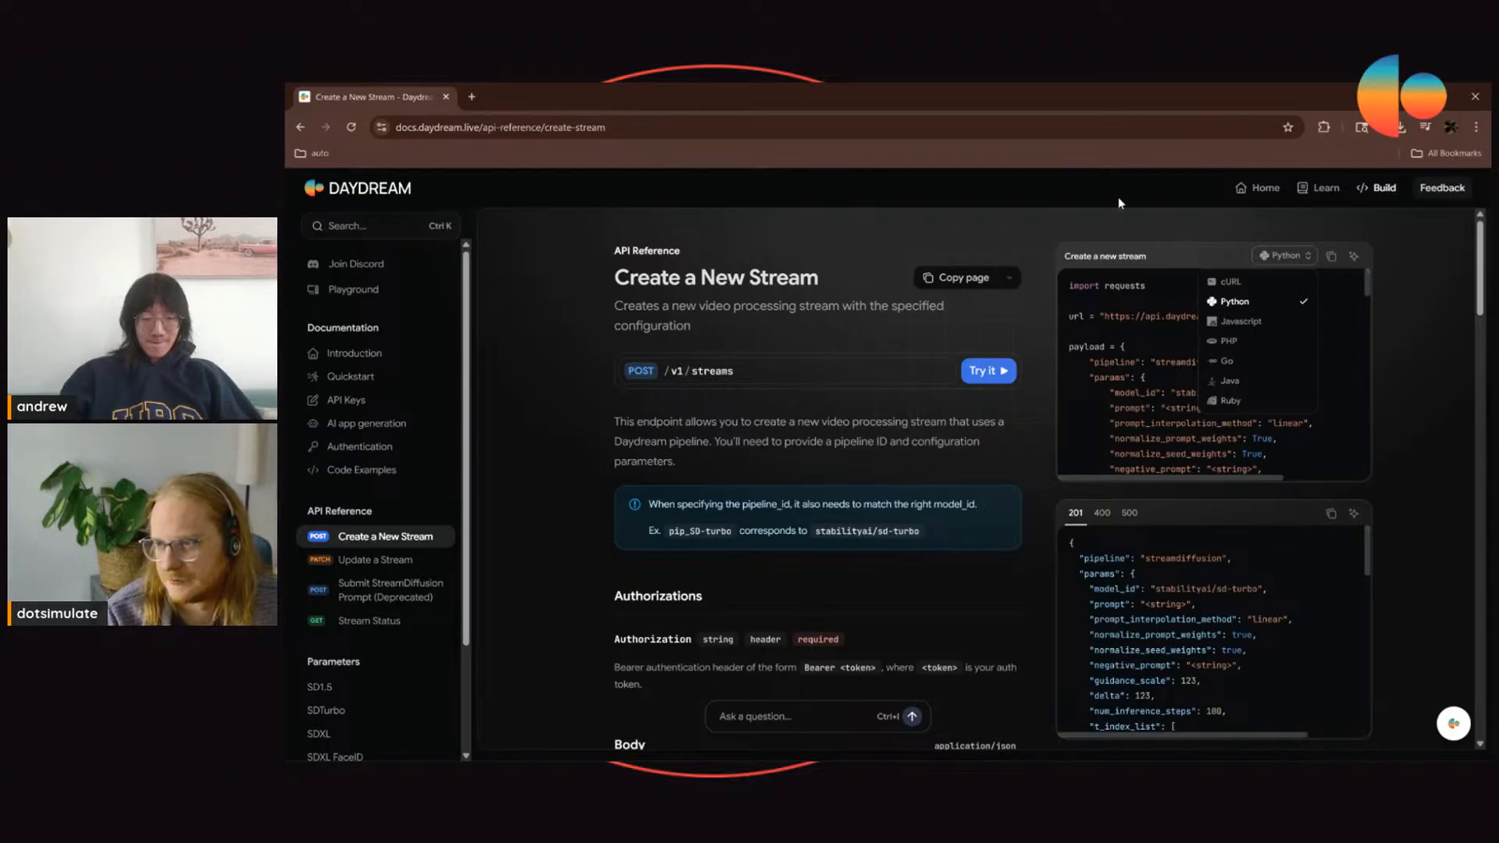
{"action": "left_click", "coordinate": [1181, 238]}
{"action": "left_click", "coordinate": [1307, 250]}
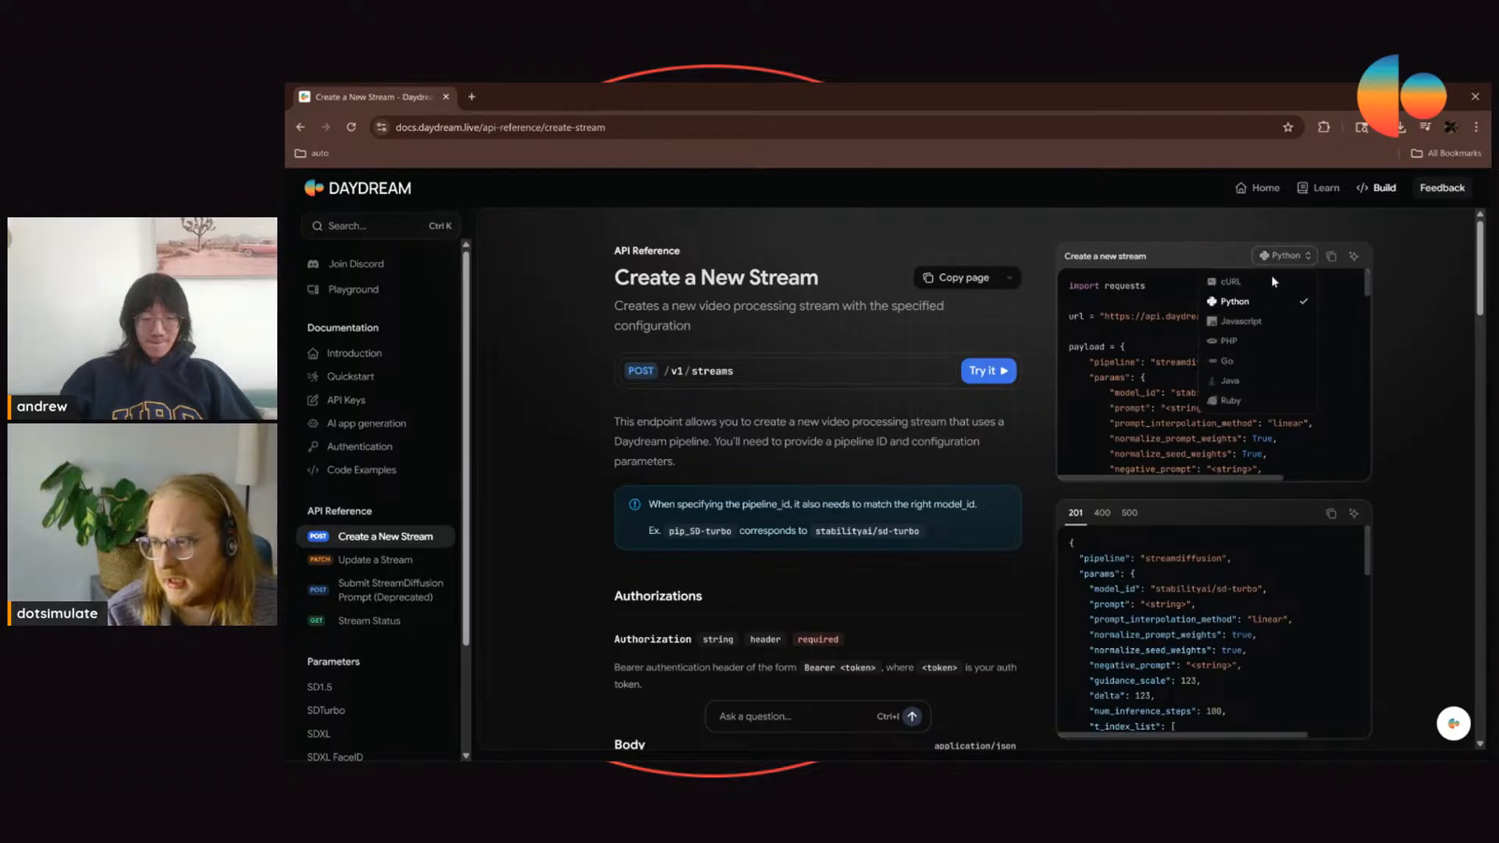
{"action": "left_click", "coordinate": [1243, 323]}
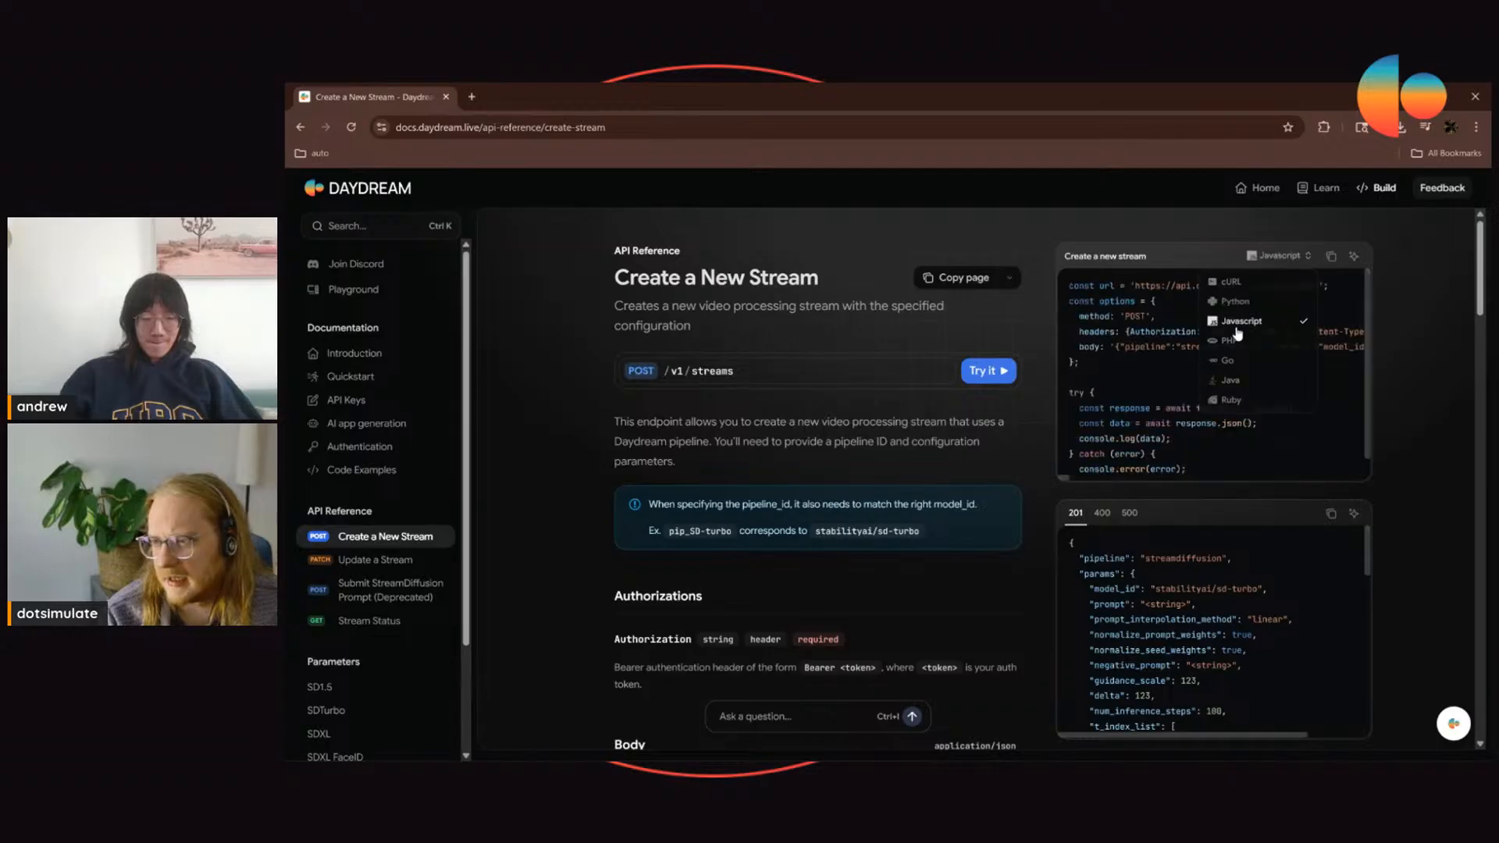
{"action": "left_click", "coordinate": [1277, 258]}
{"action": "left_click", "coordinate": [1274, 257]}
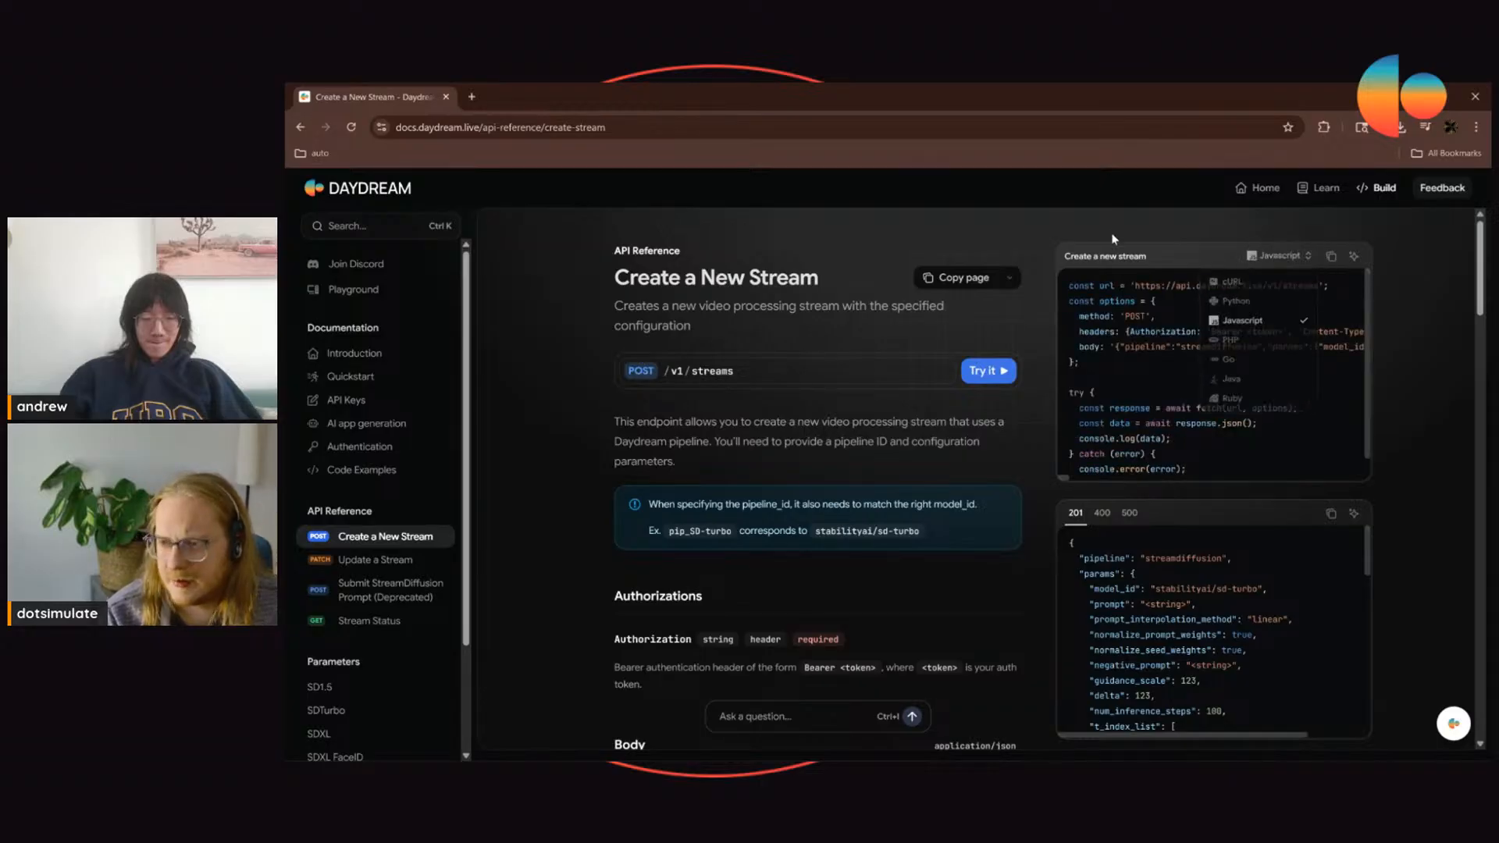
{"action": "scroll", "coordinate": [1210, 367], "scroll_direction": "down", "scroll_amount": 1}
{"action": "scroll", "coordinate": [946, 334], "scroll_direction": "down", "scroll_amount": 4}
{"action": "scroll", "coordinate": [888, 320], "scroll_direction": "down", "scroll_amount": 3}
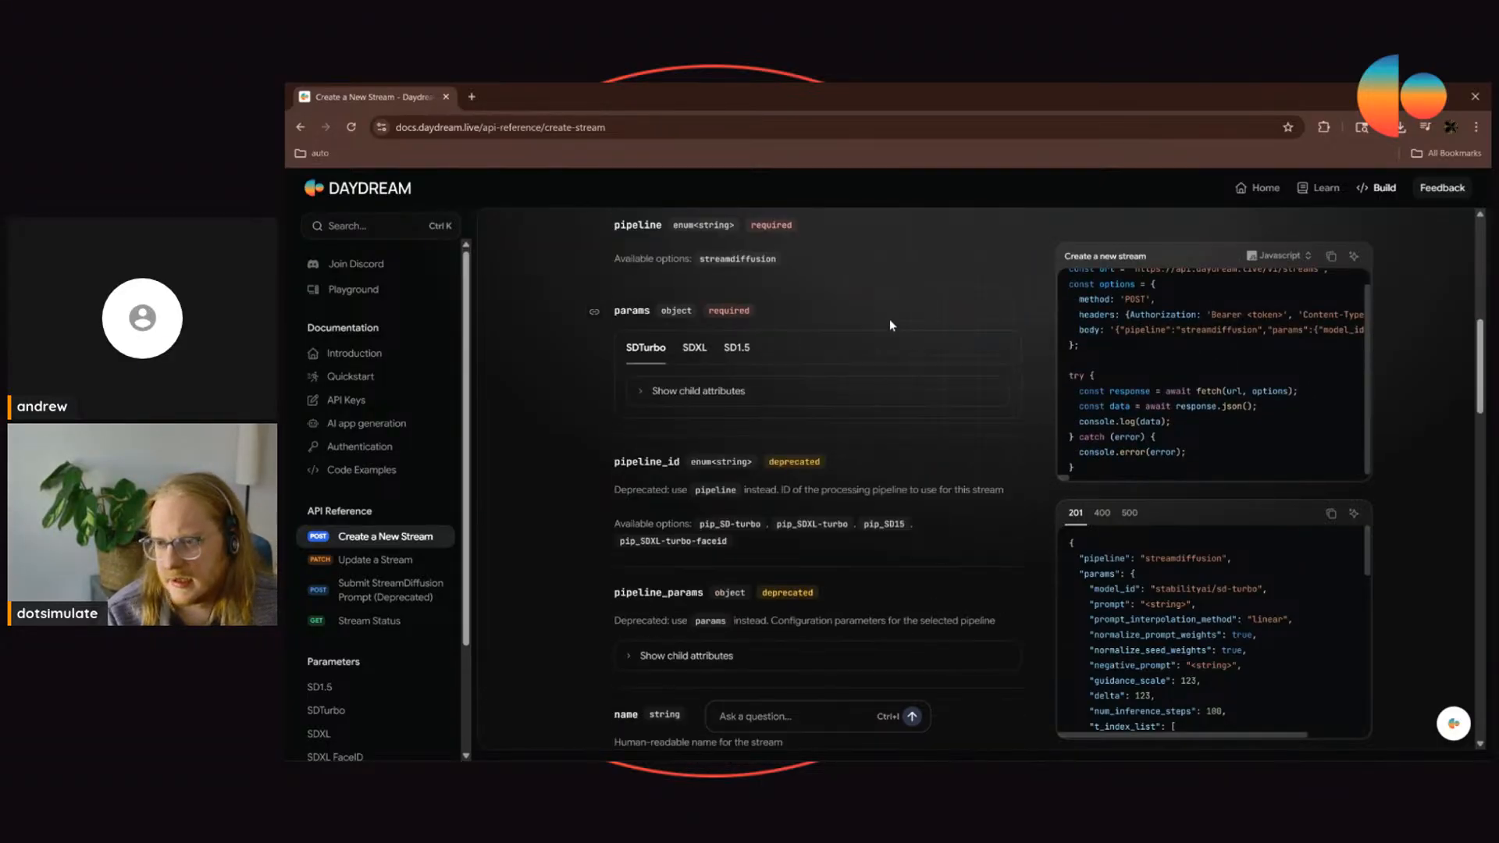
{"action": "scroll", "coordinate": [888, 328], "scroll_direction": "up", "scroll_amount": 3}
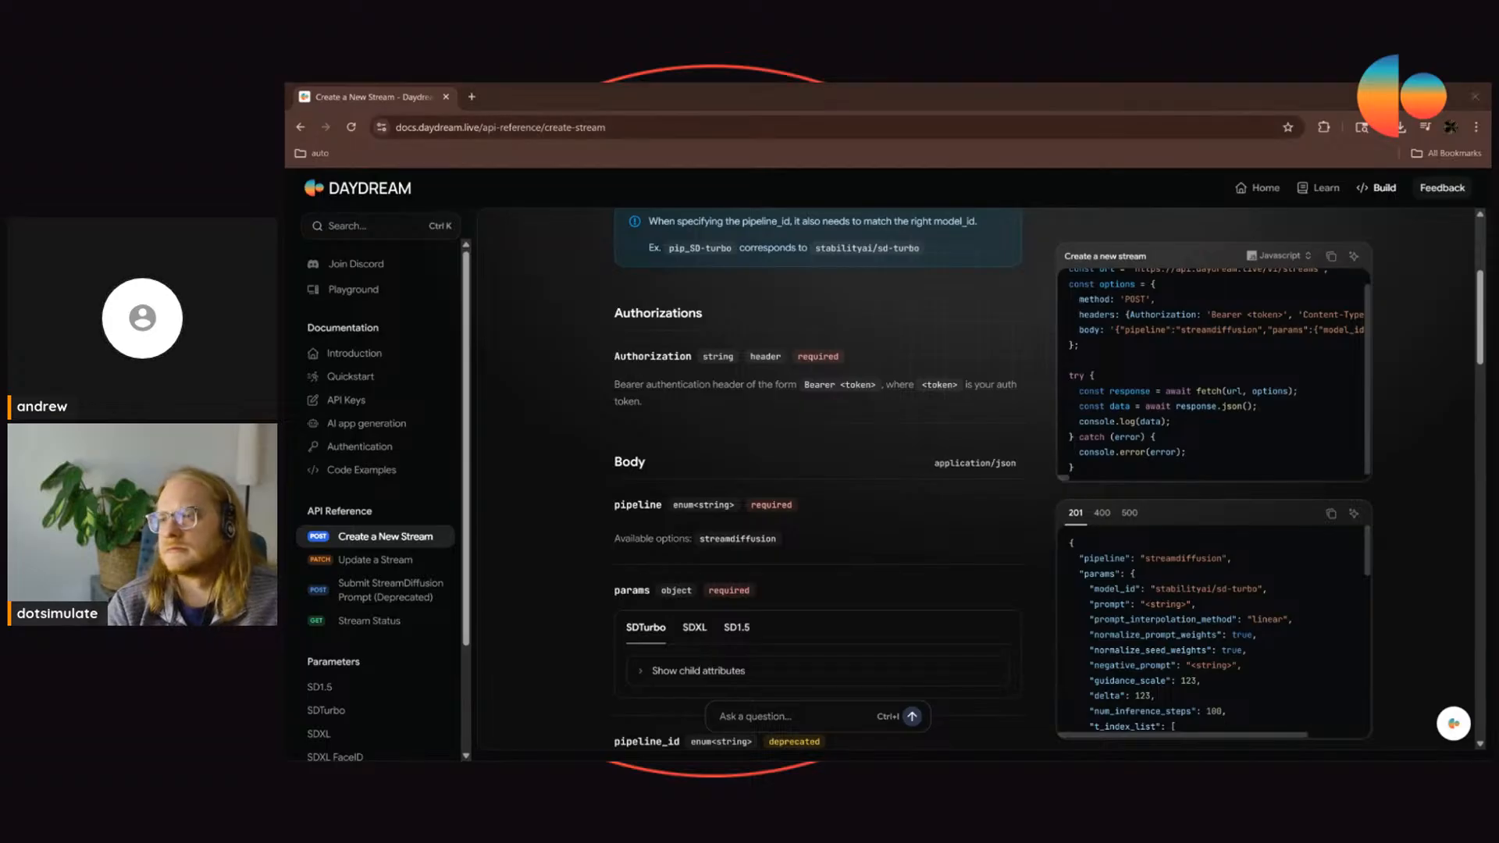
Step: Switch to the NewProject.1.toe TouchDesigner window and examine the two linked StreamDiffusionTD components and their surrounding network
{"action": "left_click_drag", "start_coordinate": [885, 94], "coordinate": [919, 307]}
{"action": "left_click", "coordinate": [537, 242]}
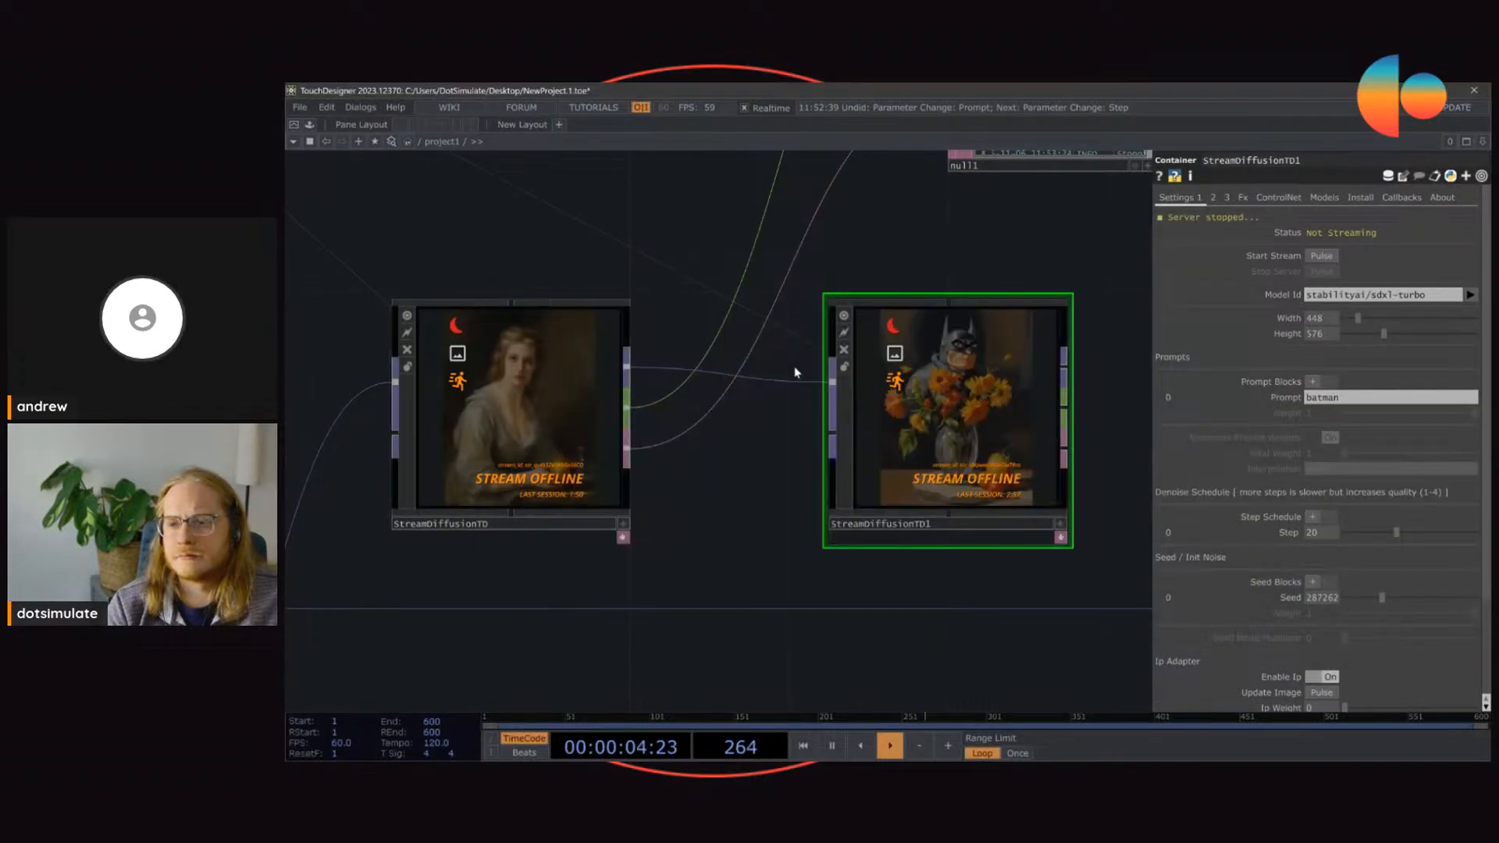
{"action": "scroll", "coordinate": [1011, 402], "scroll_direction": "up", "scroll_amount": 3}
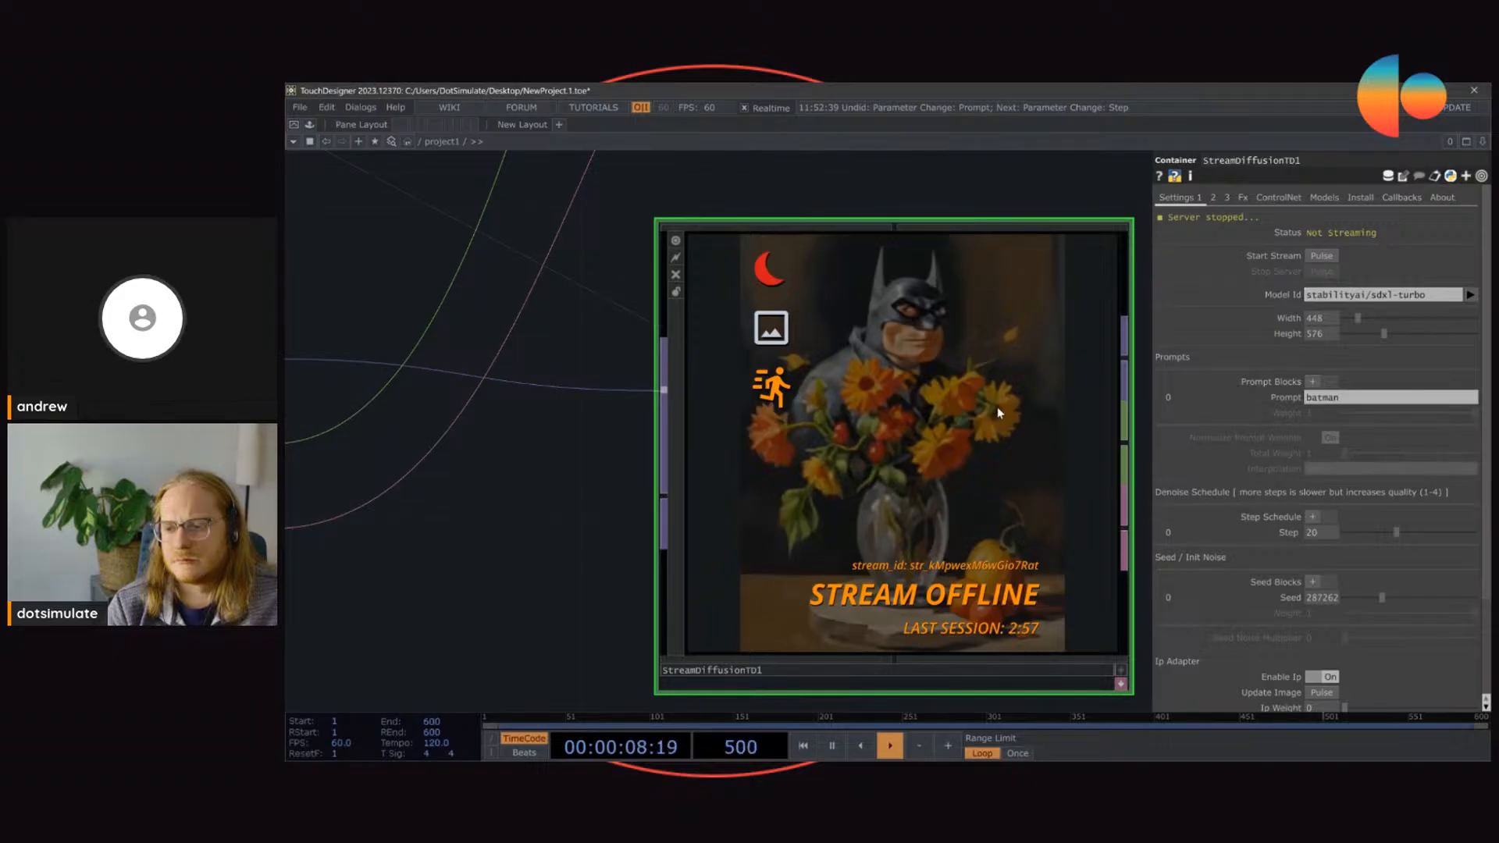
{"action": "scroll", "coordinate": [996, 407], "scroll_direction": "down", "scroll_amount": 3}
{"action": "scroll", "coordinate": [609, 305], "scroll_direction": "down", "scroll_amount": 1}
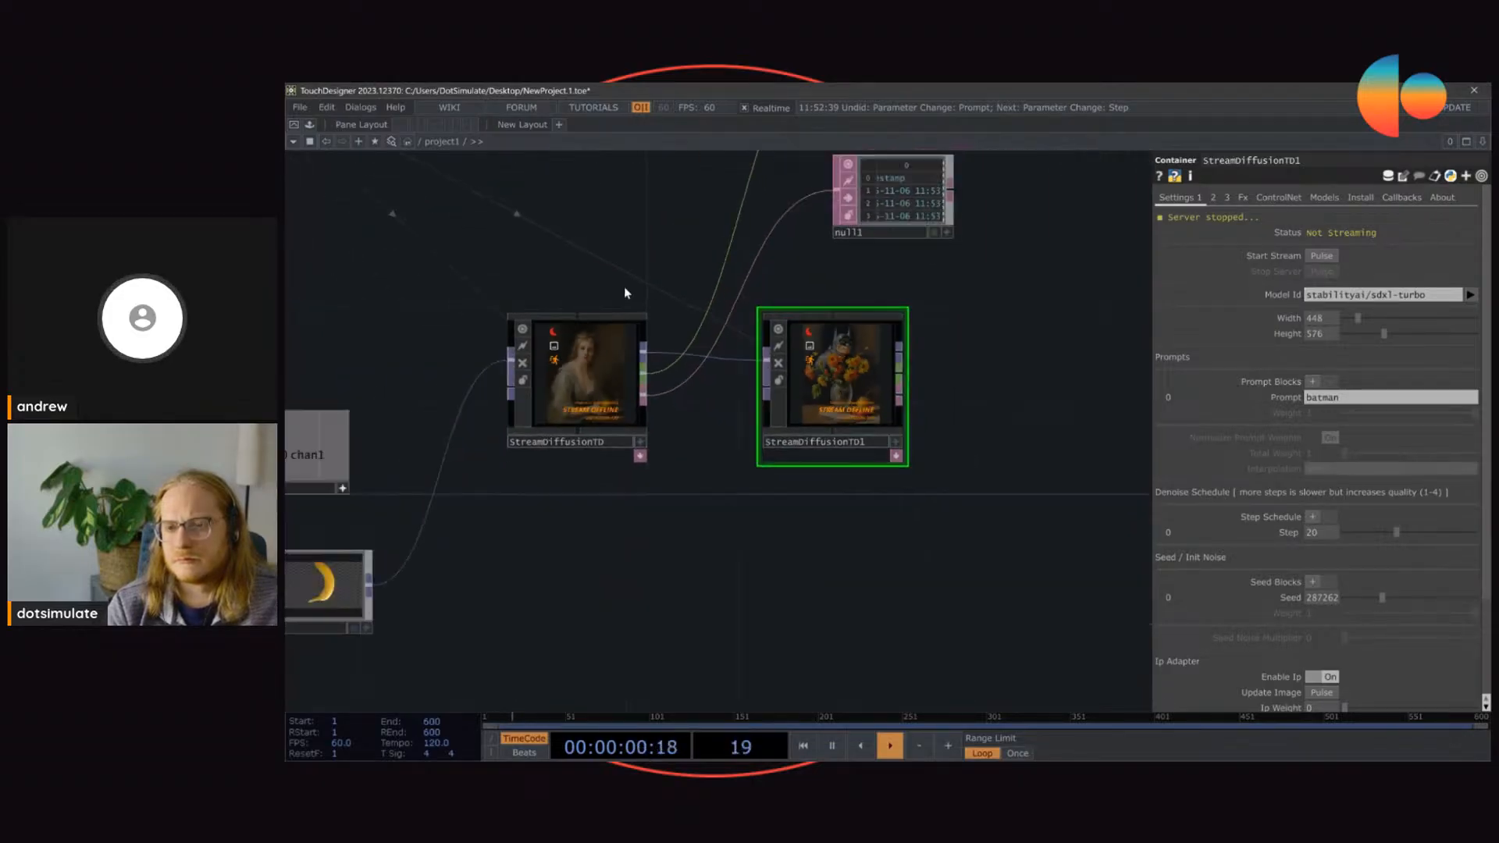
{"action": "scroll", "coordinate": [640, 320], "scroll_direction": "down", "scroll_amount": 3}
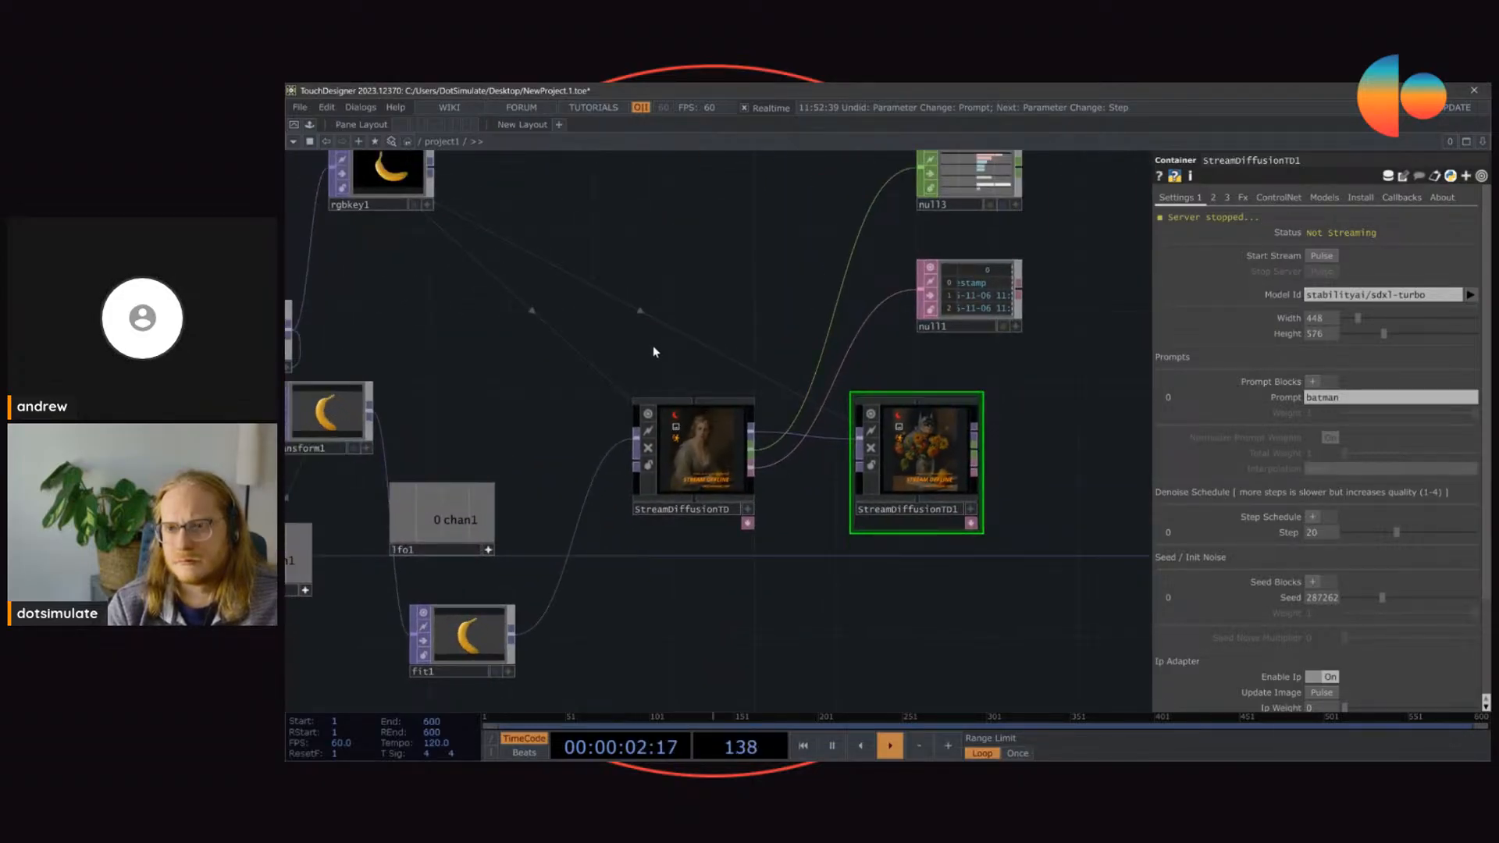